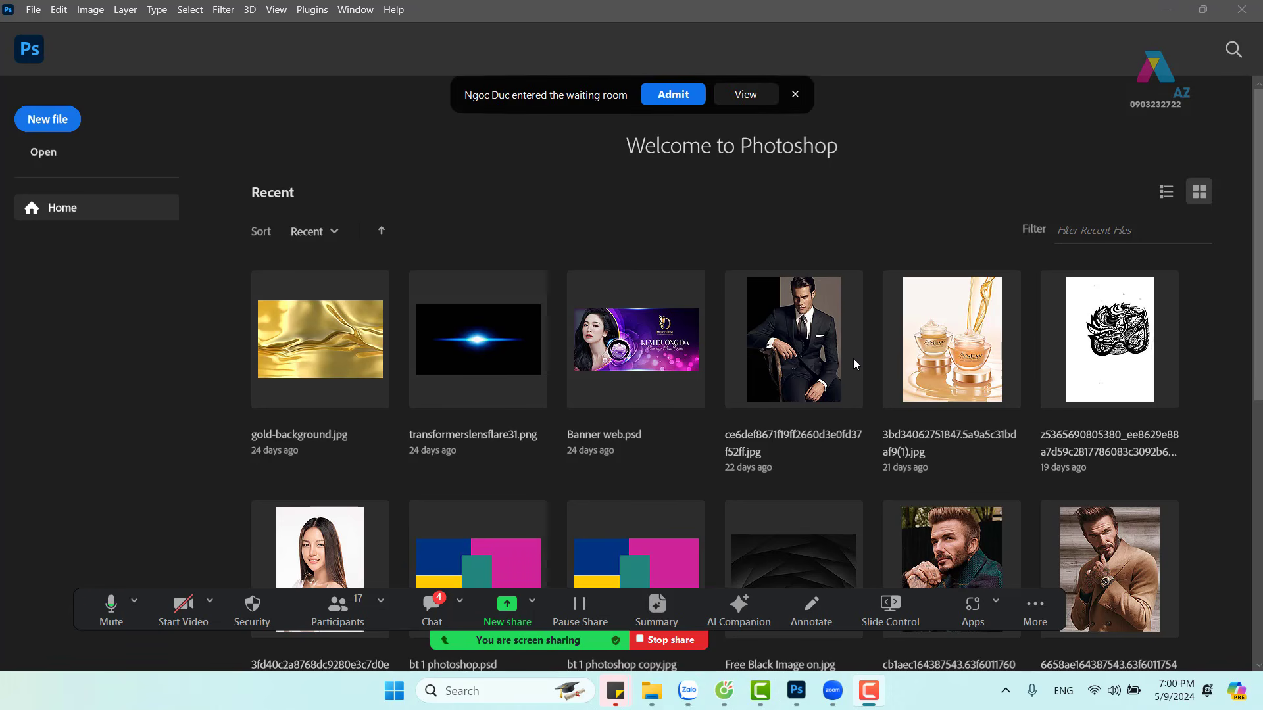
Step: Admit the people in the Zoom waiting room and mute all meeting participants
click(679, 94)
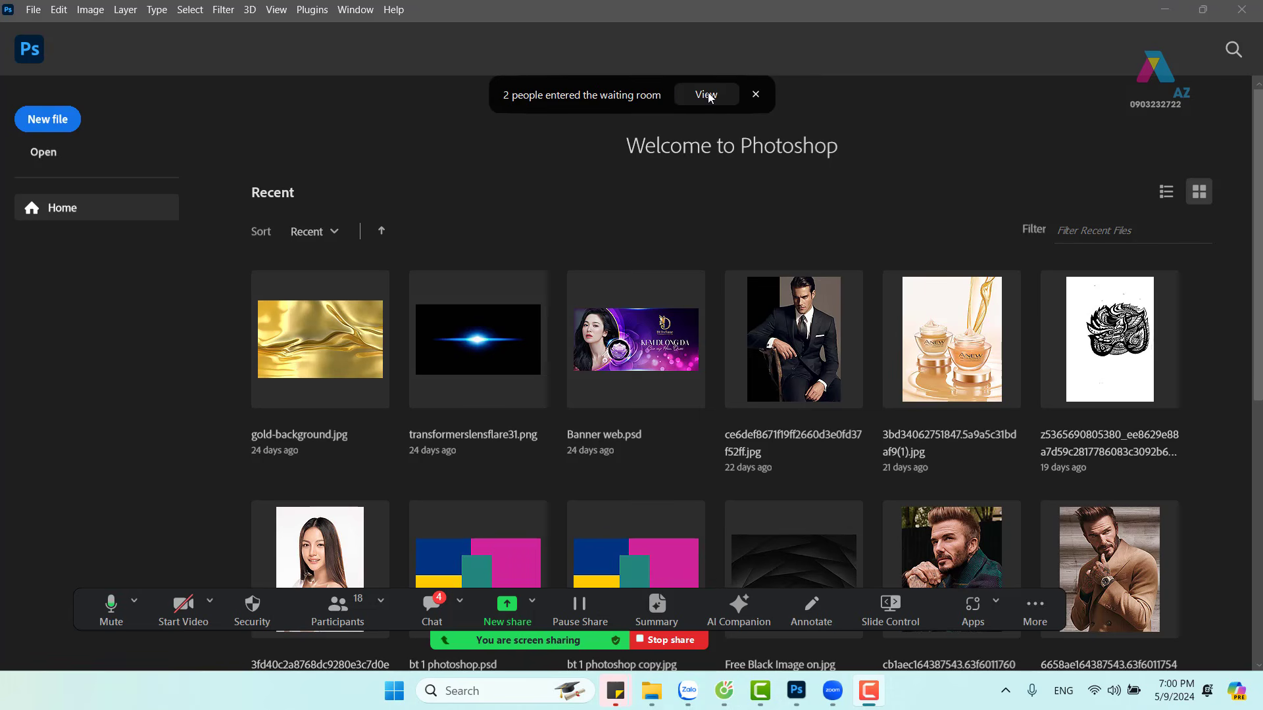
click(706, 94)
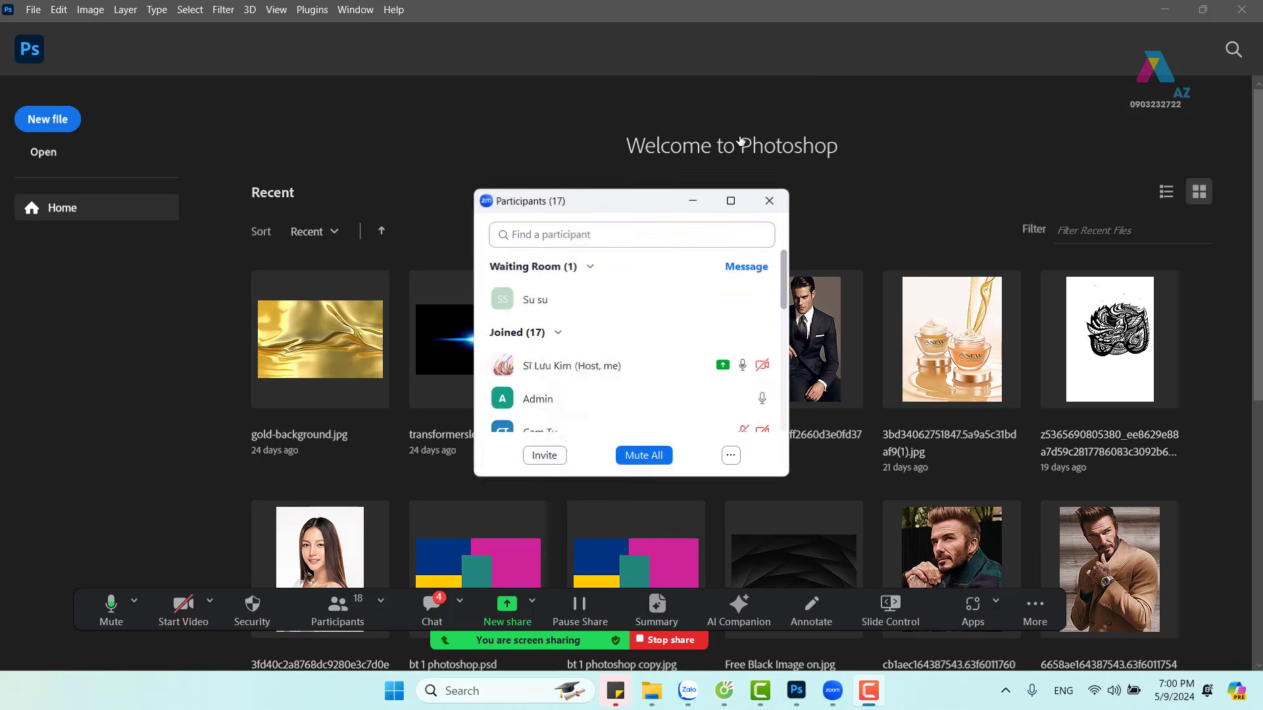
click(658, 460)
click(719, 388)
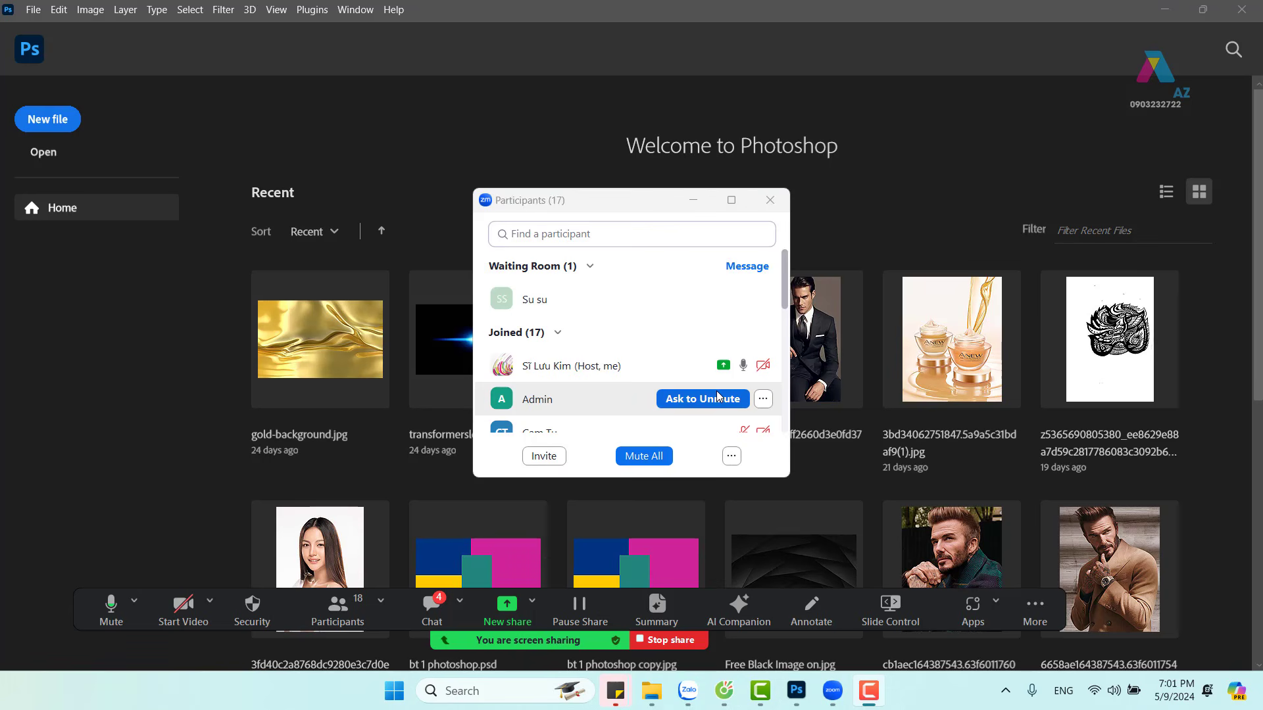
click(694, 200)
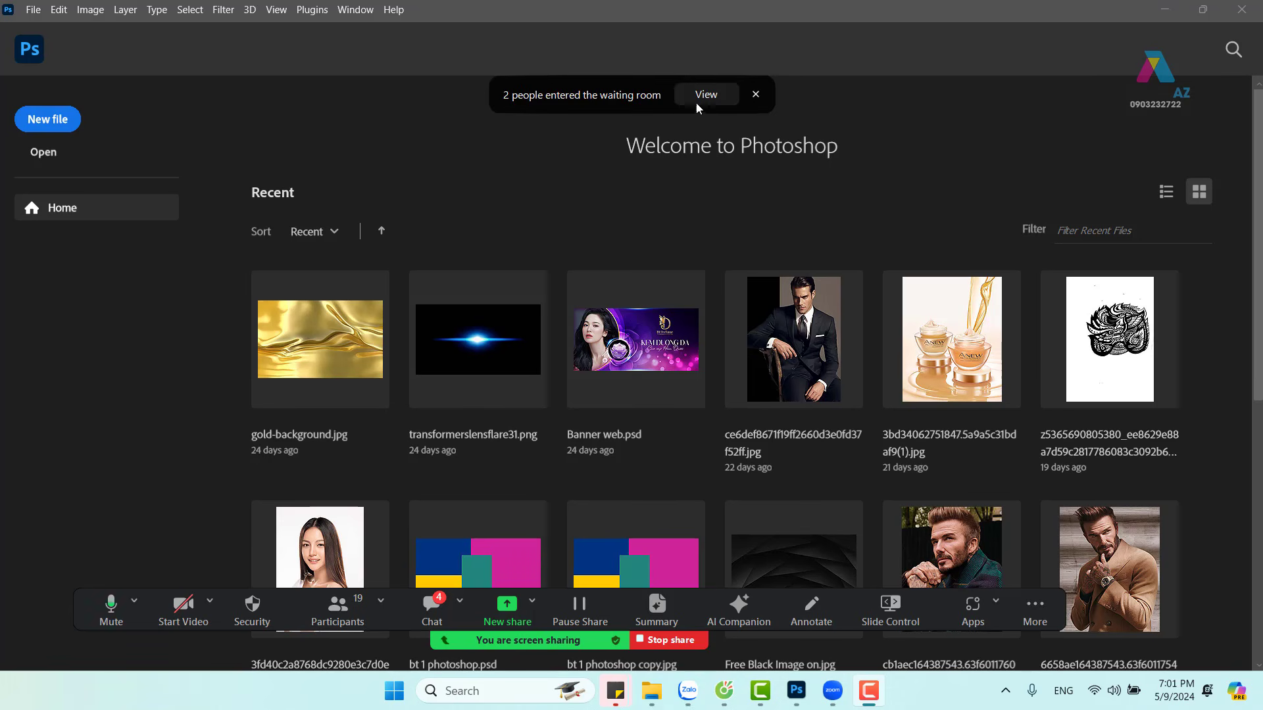
click(707, 95)
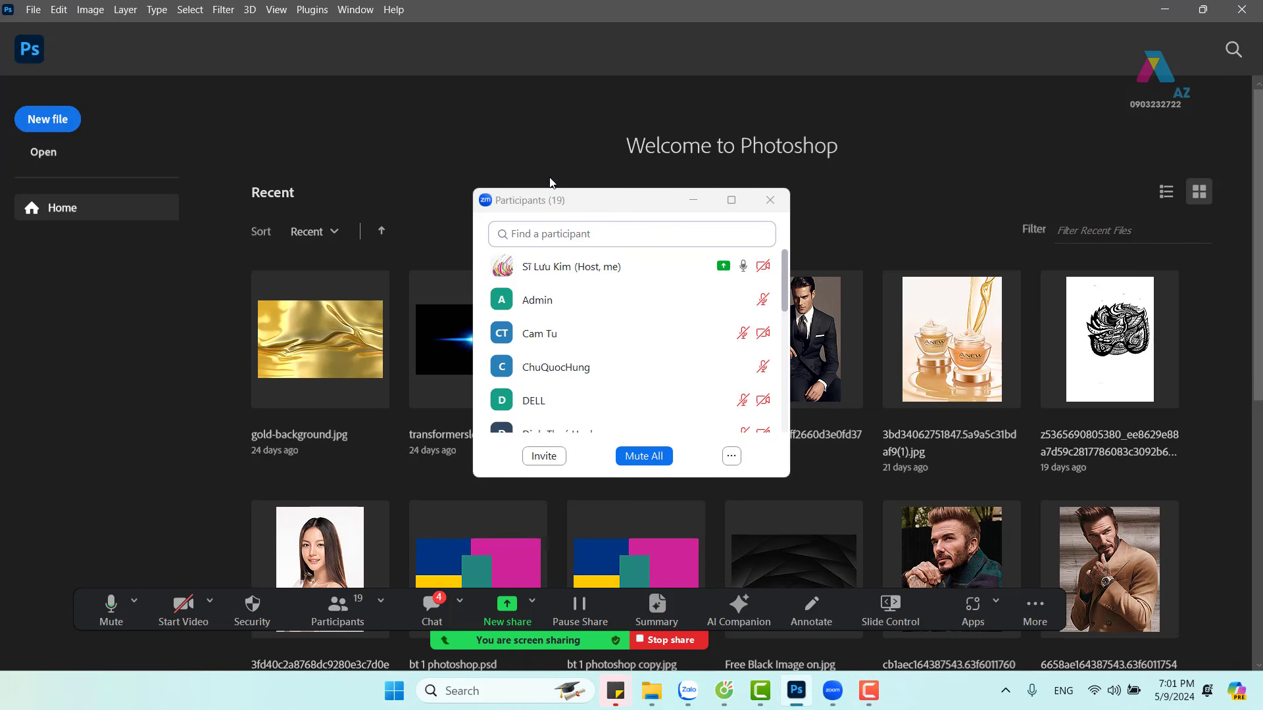
click(693, 200)
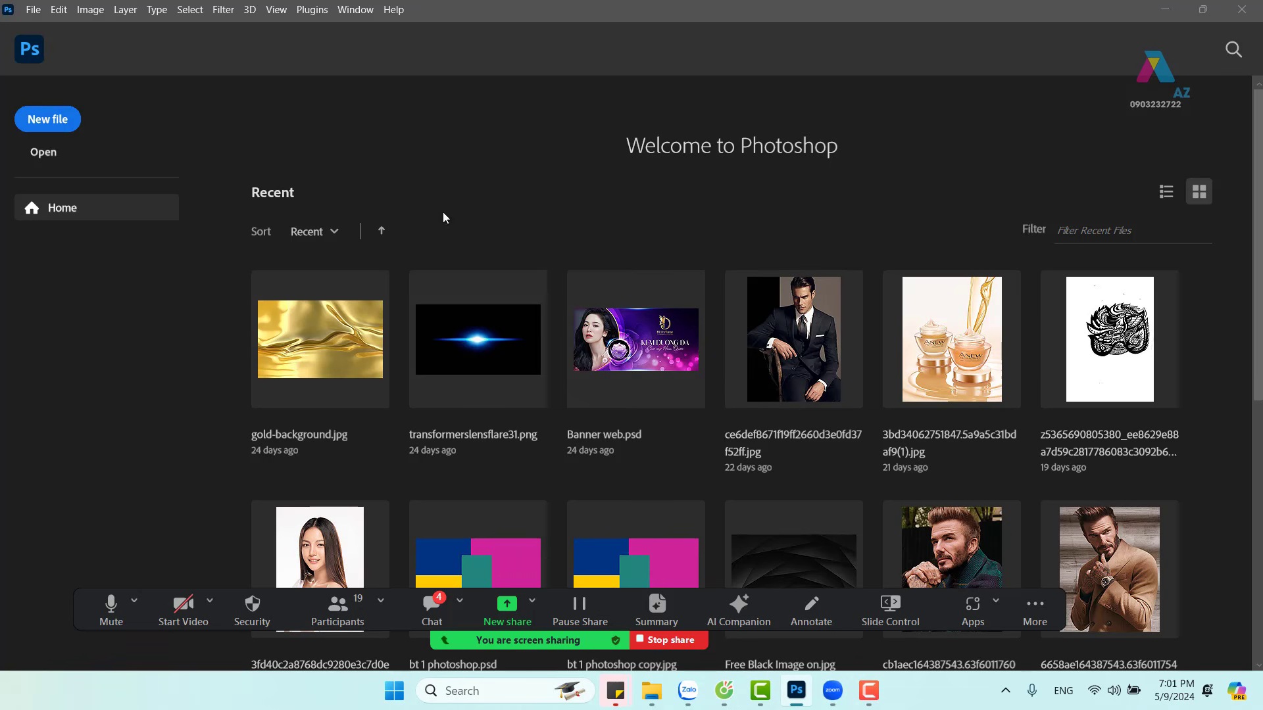
Step: Set up a new document 1200 pixels wide and 600 pixels high, admitting the person waiting to join the meeting
click(68, 125)
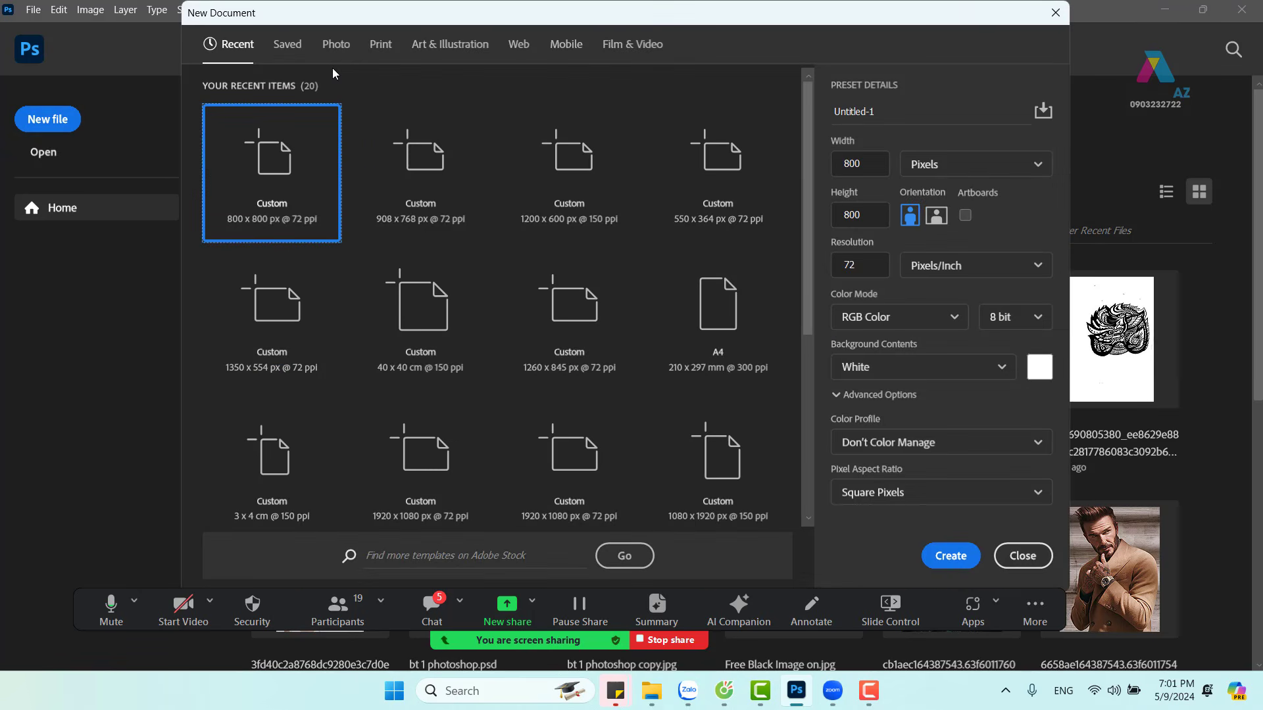
drag(885, 114, 798, 117)
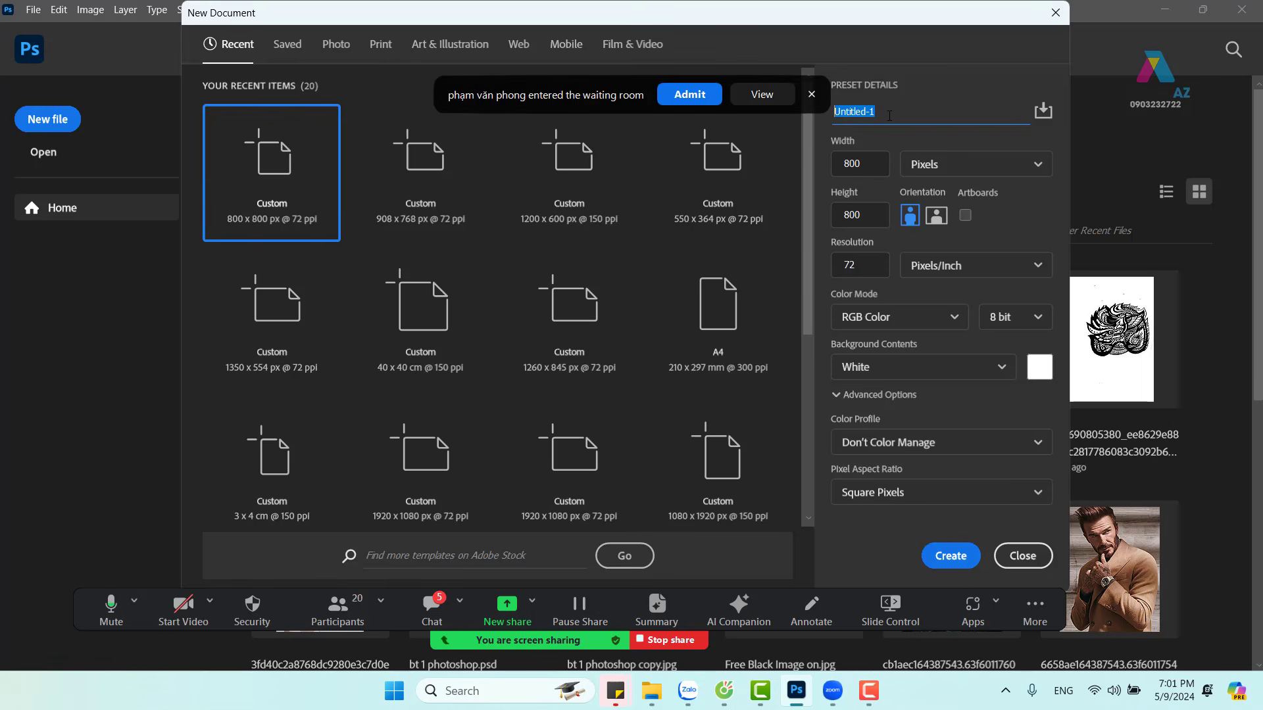
click(698, 97)
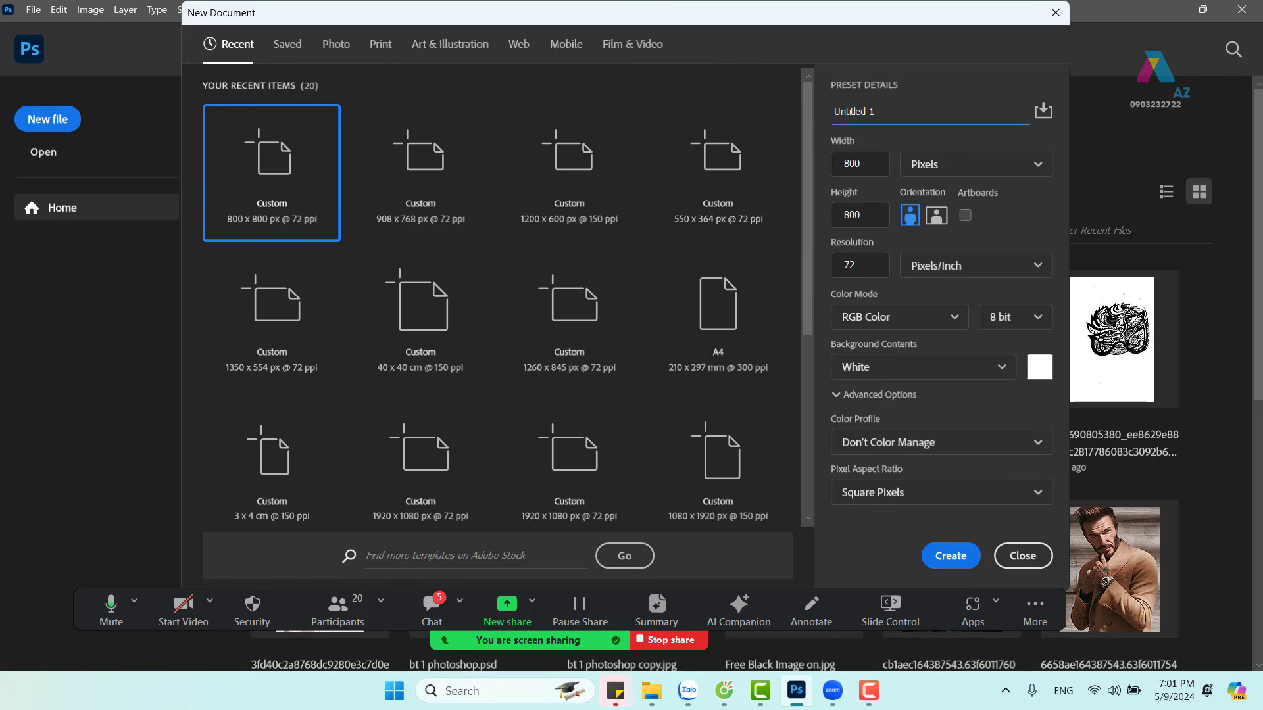
click(862, 164)
double_click(855, 164)
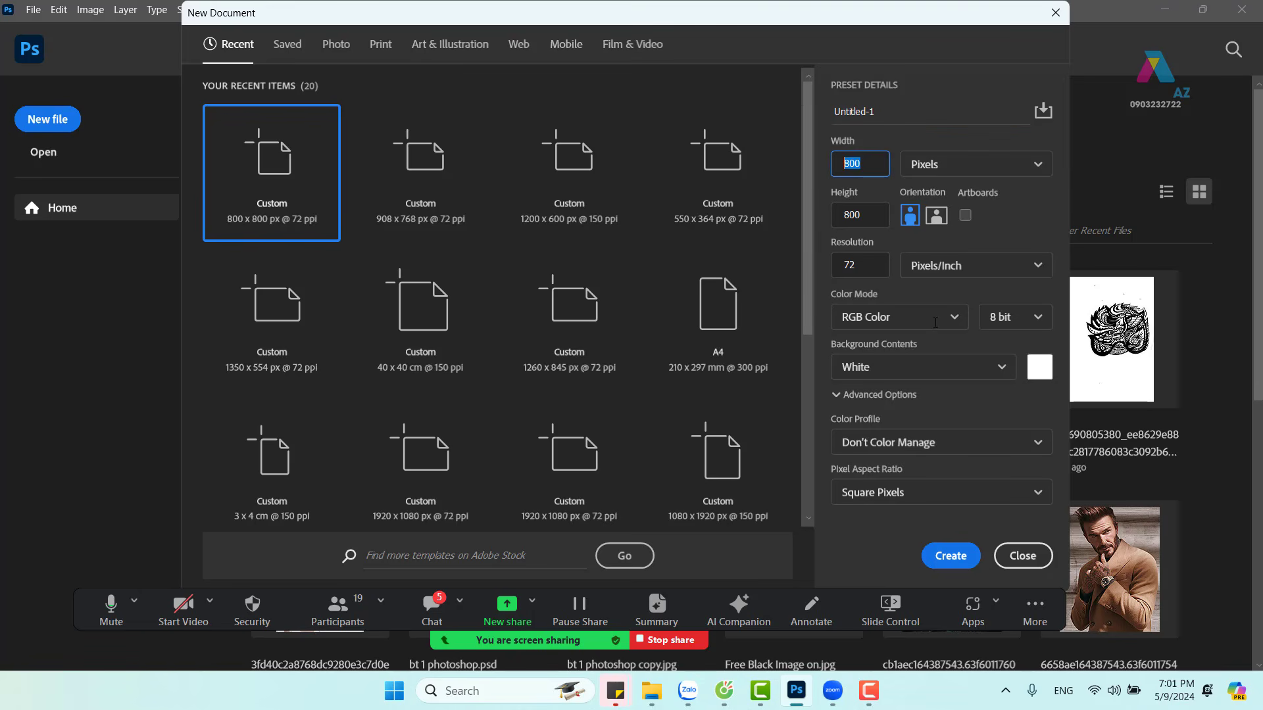
text(1200)
drag(872, 221, 833, 221)
text(600)
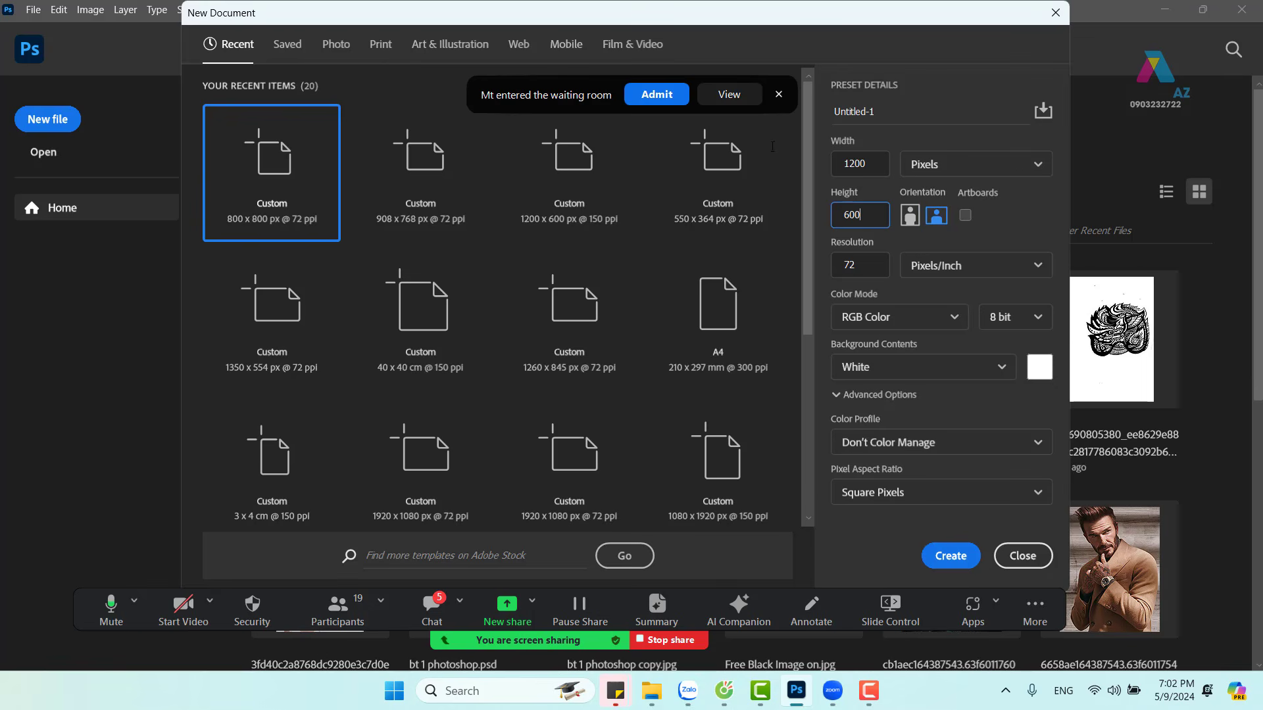
Step: Admit the newly arrived people from the waiting room and minimize the participants list
click(658, 96)
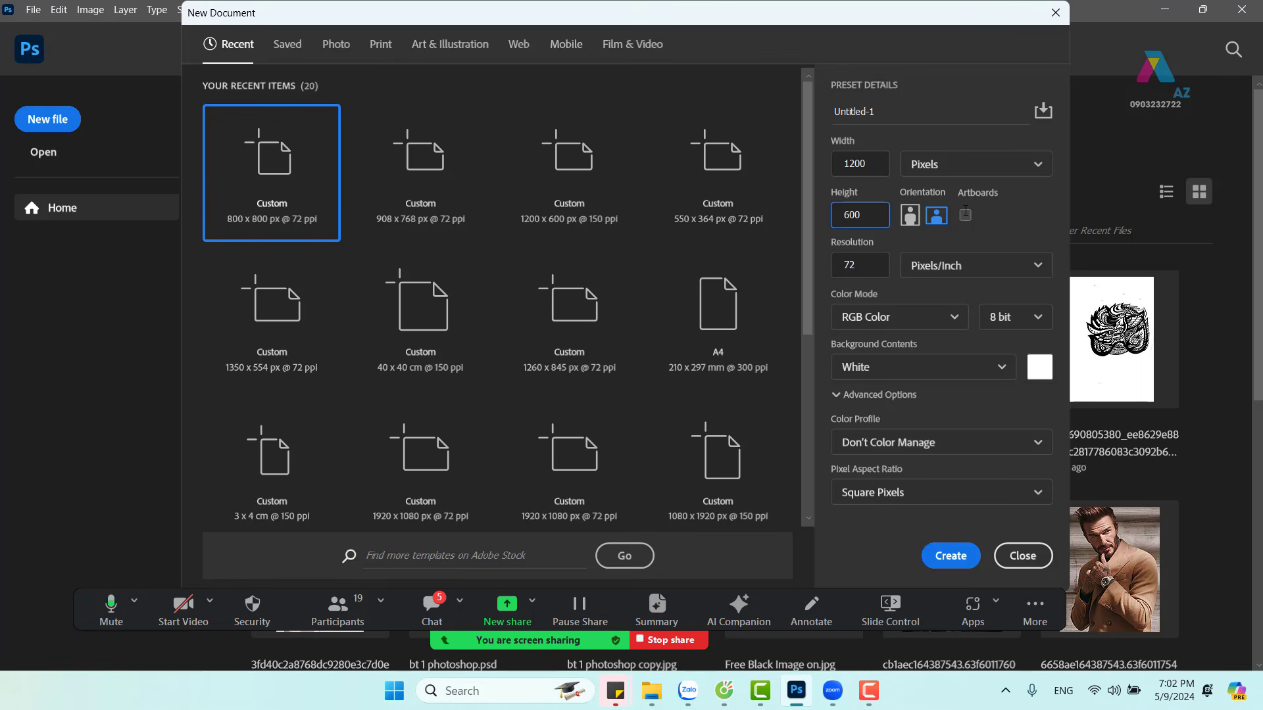
click(867, 261)
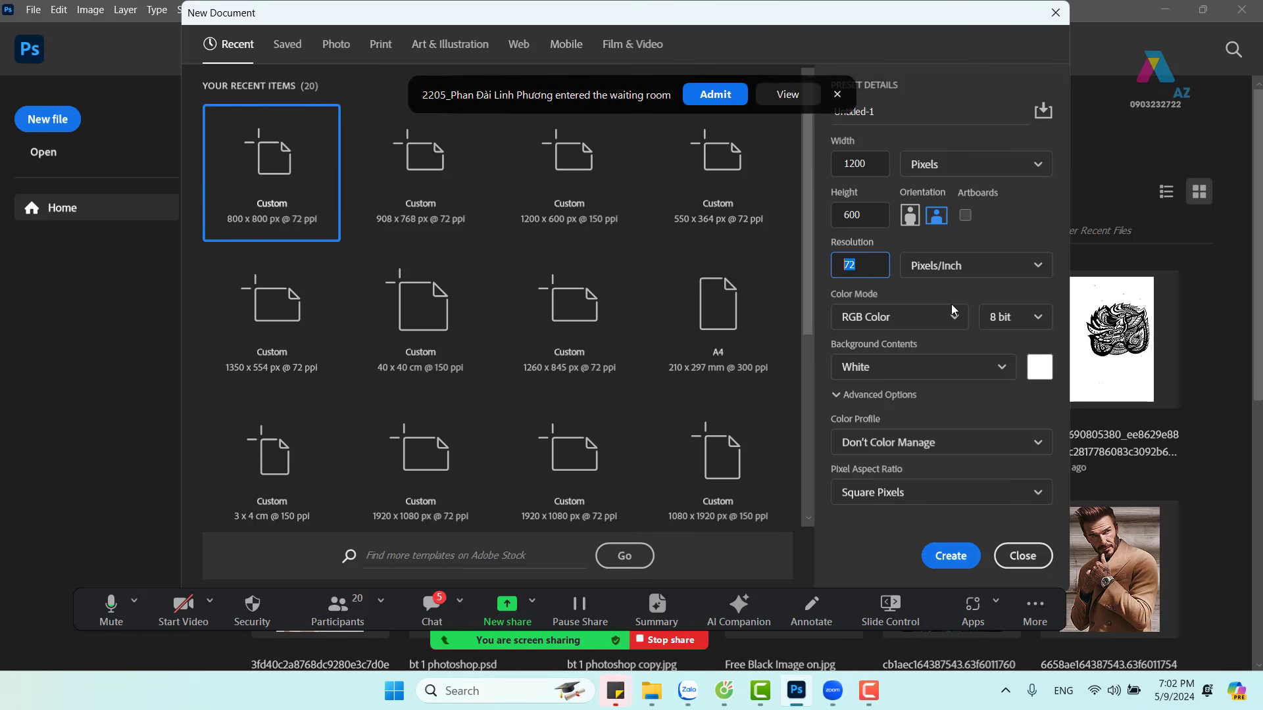
click(695, 97)
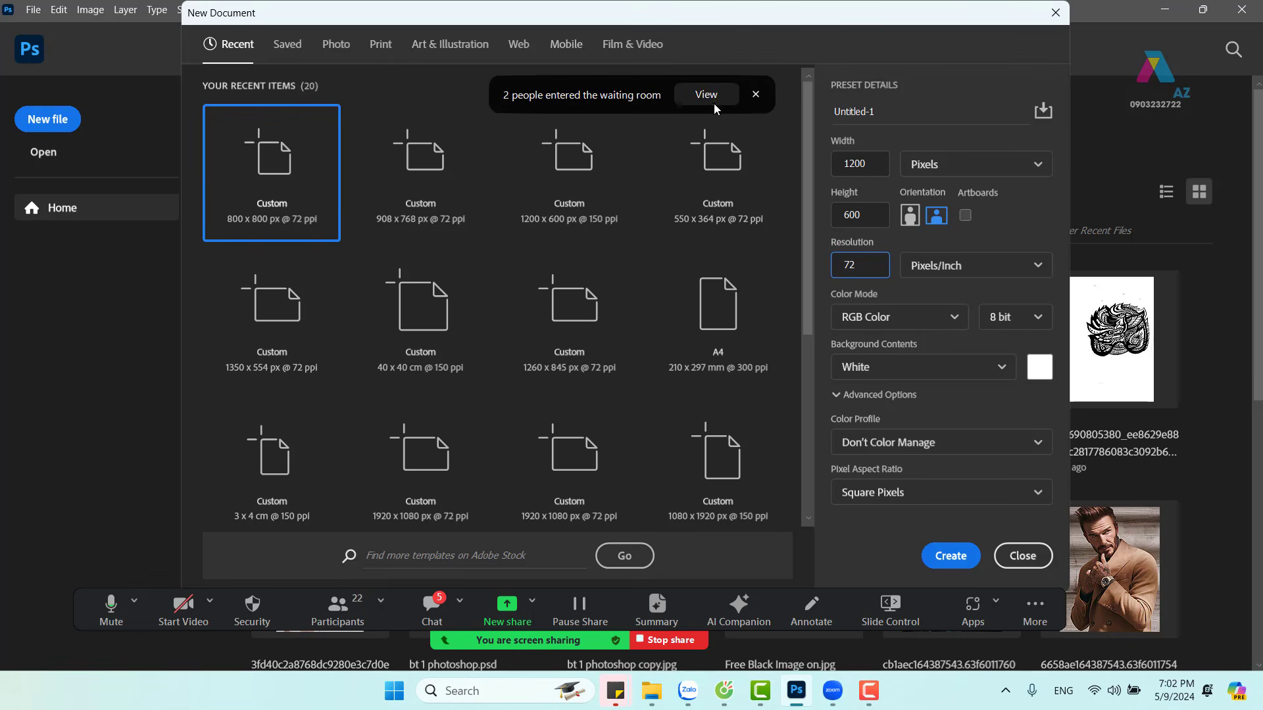
click(716, 98)
click(750, 268)
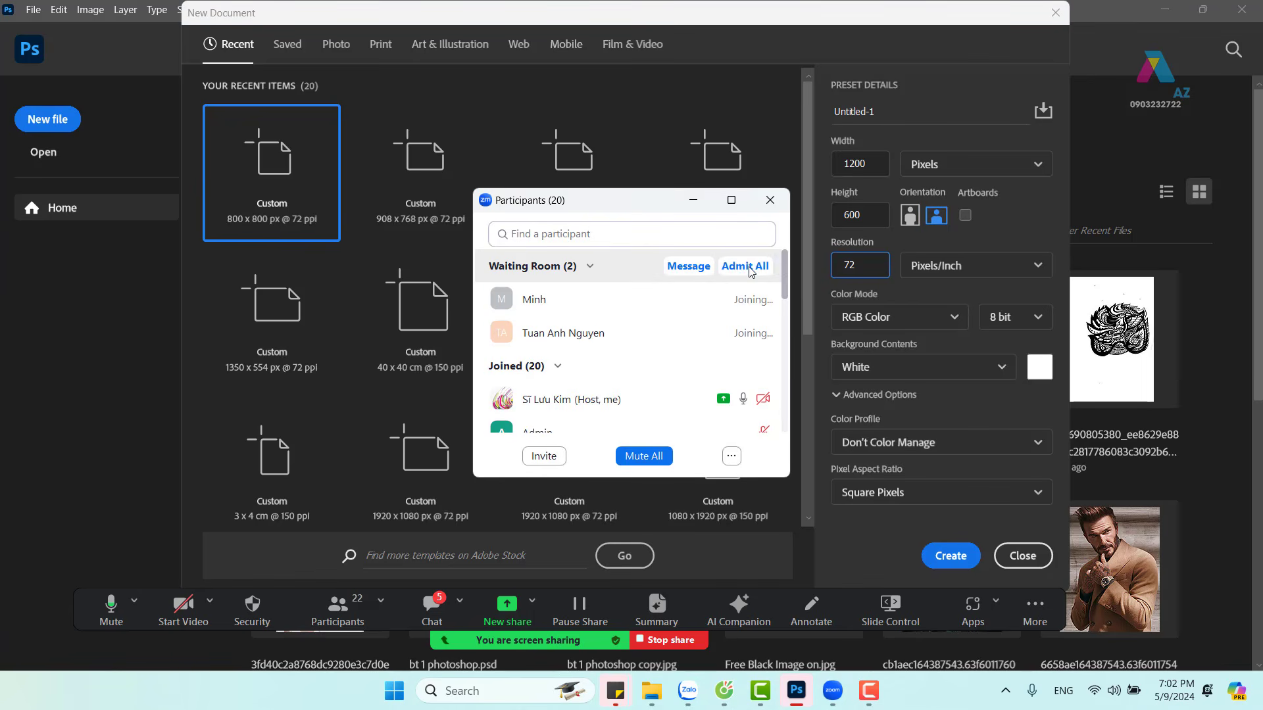
click(694, 200)
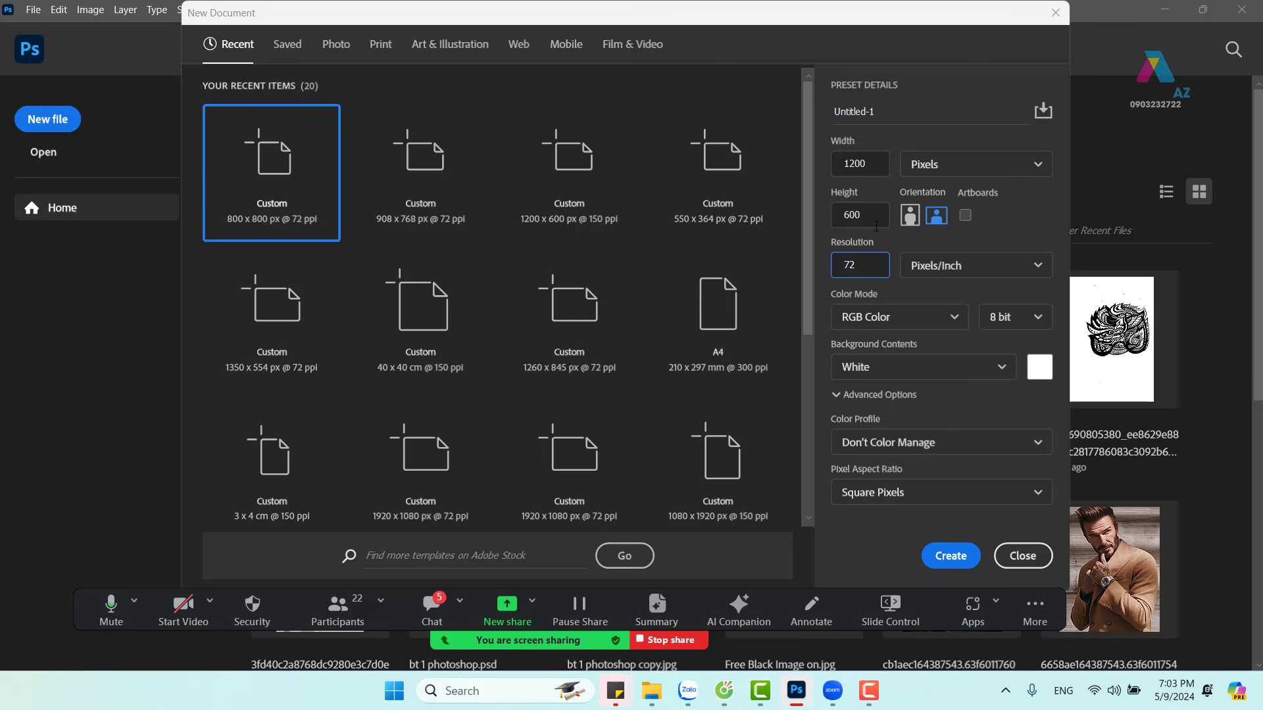
Step: Set the new document's resolution to 150 pixels/inch and create it
click(878, 266)
text(150)
click(958, 557)
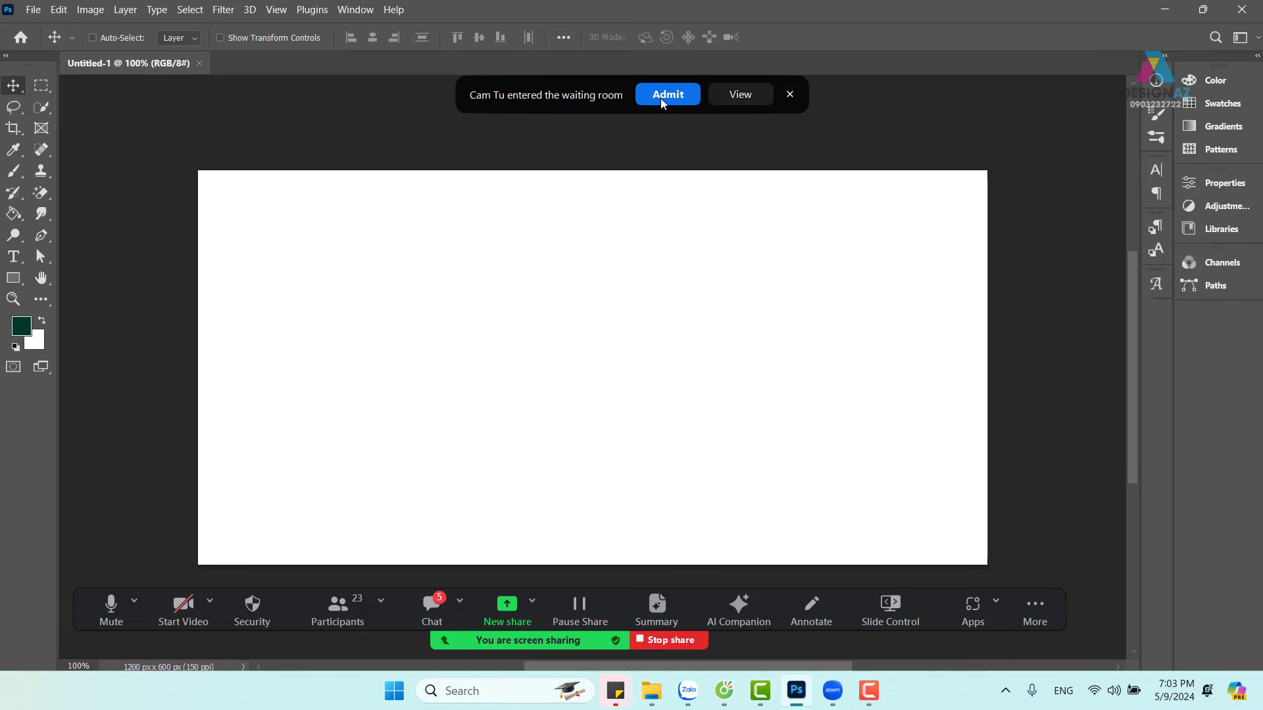
Step: Admit everyone who is waiting to join the Zoom meeting and put the participants list away
click(663, 100)
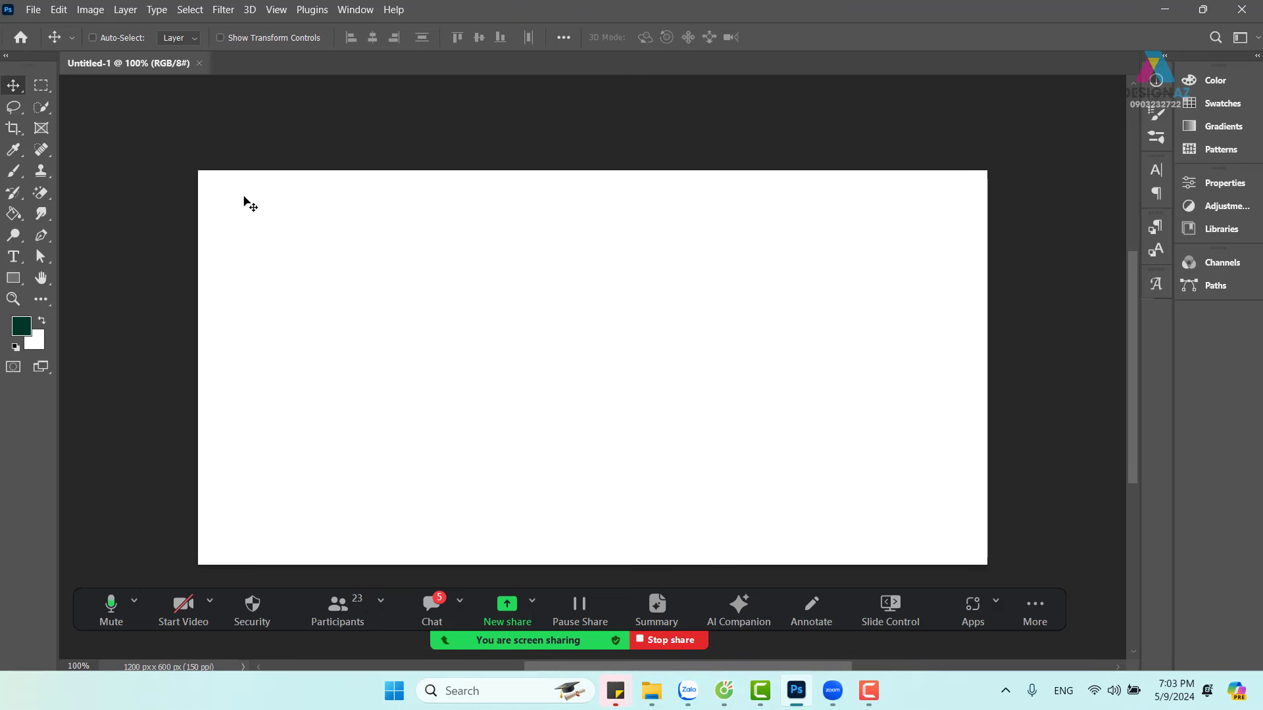
click(721, 99)
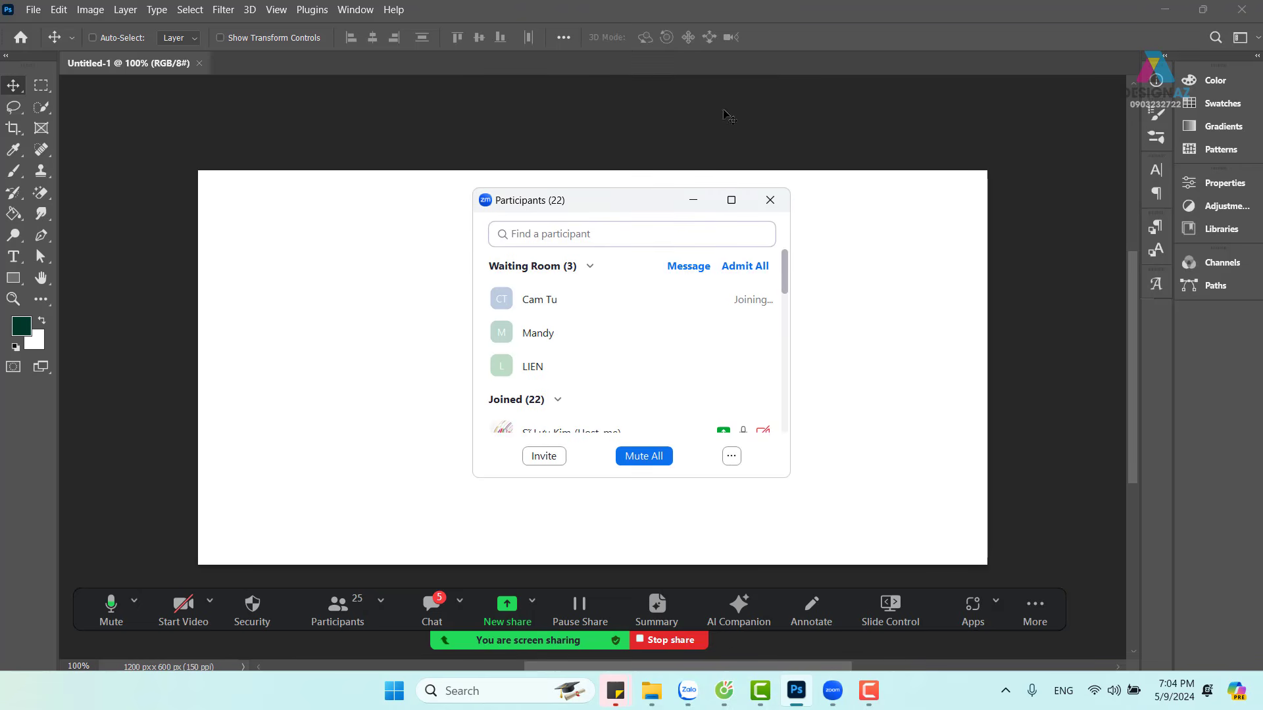
click(745, 266)
click(692, 200)
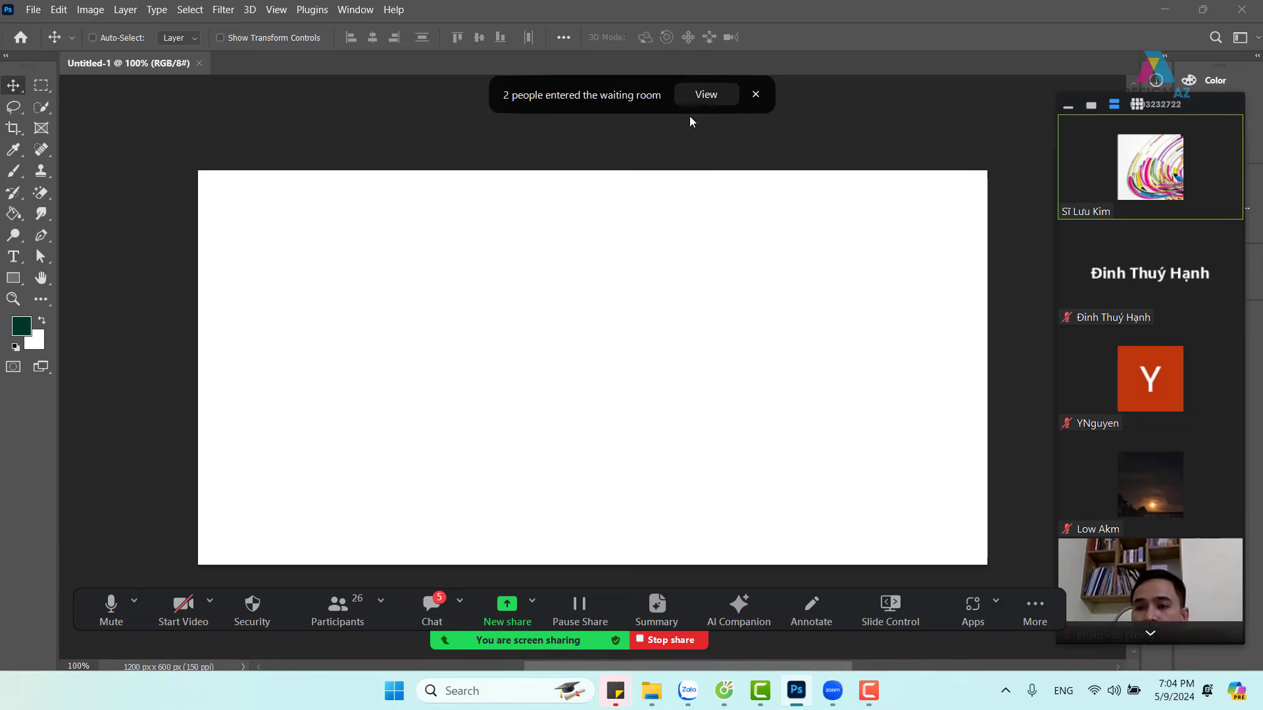
click(705, 95)
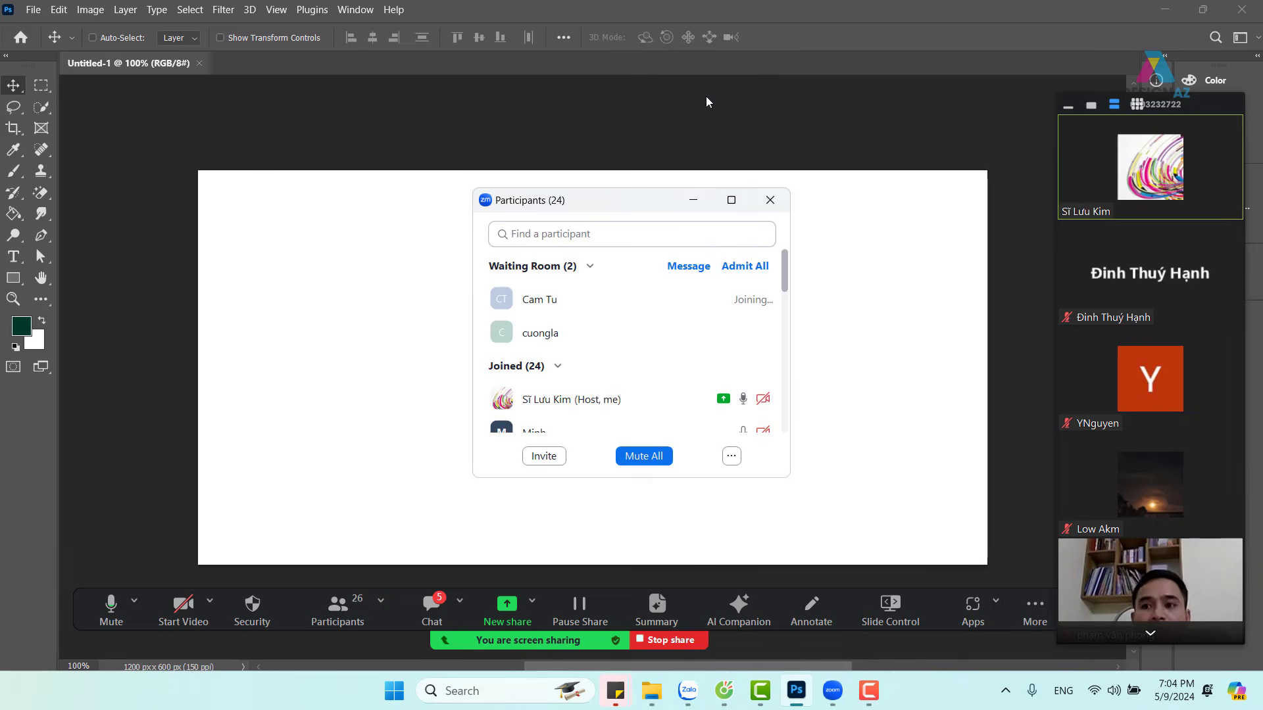
click(752, 267)
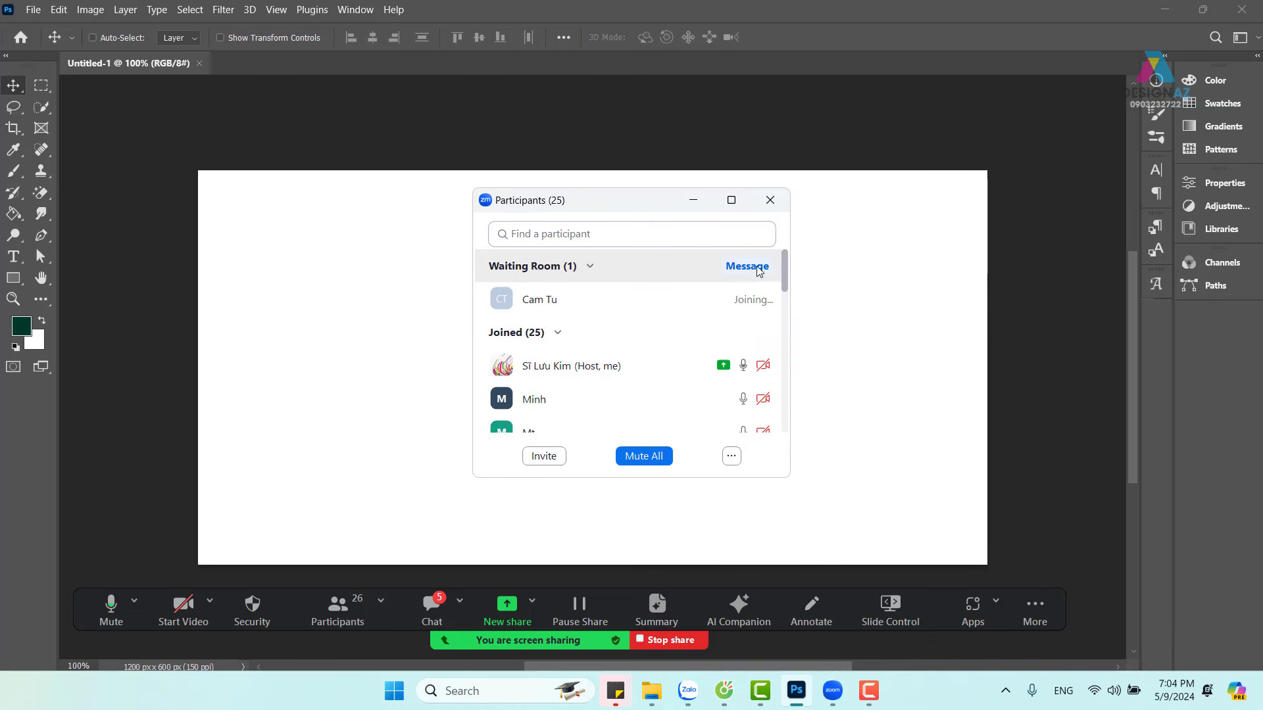
click(692, 201)
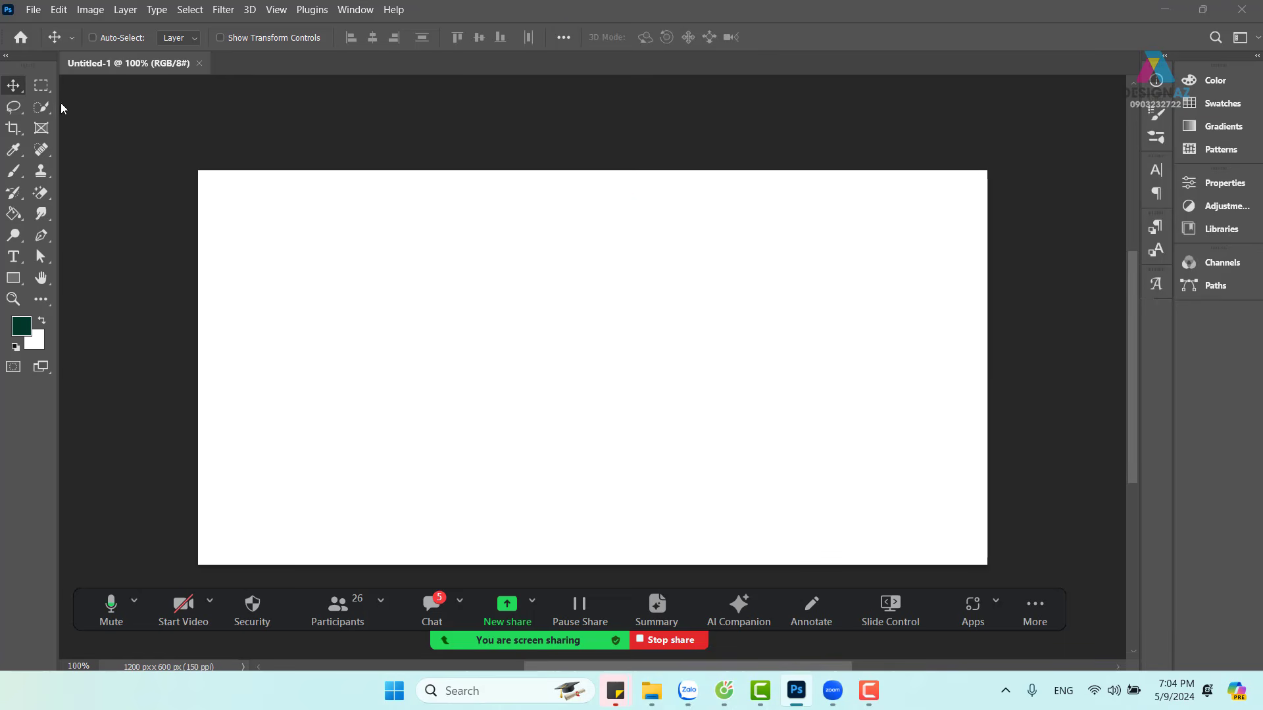
Step: Activate the Rectangular Marquee tool and display the other marquee tools in its group
click(47, 83)
click(47, 89)
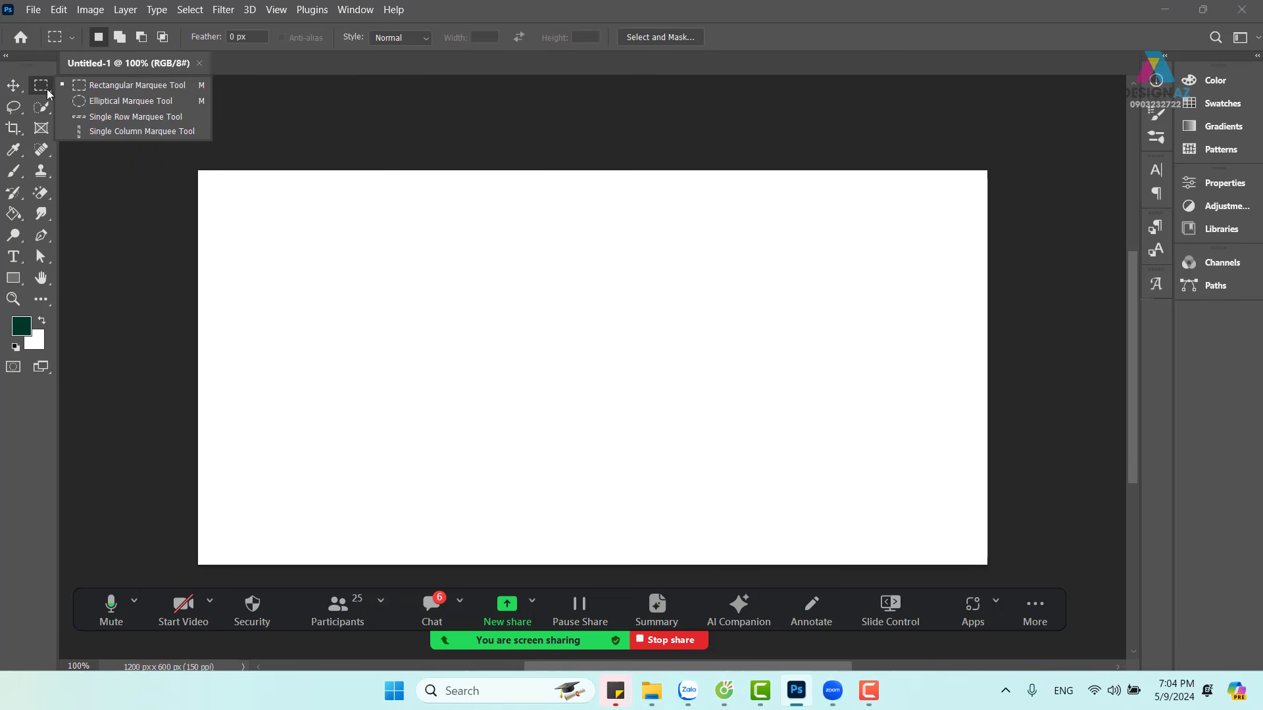
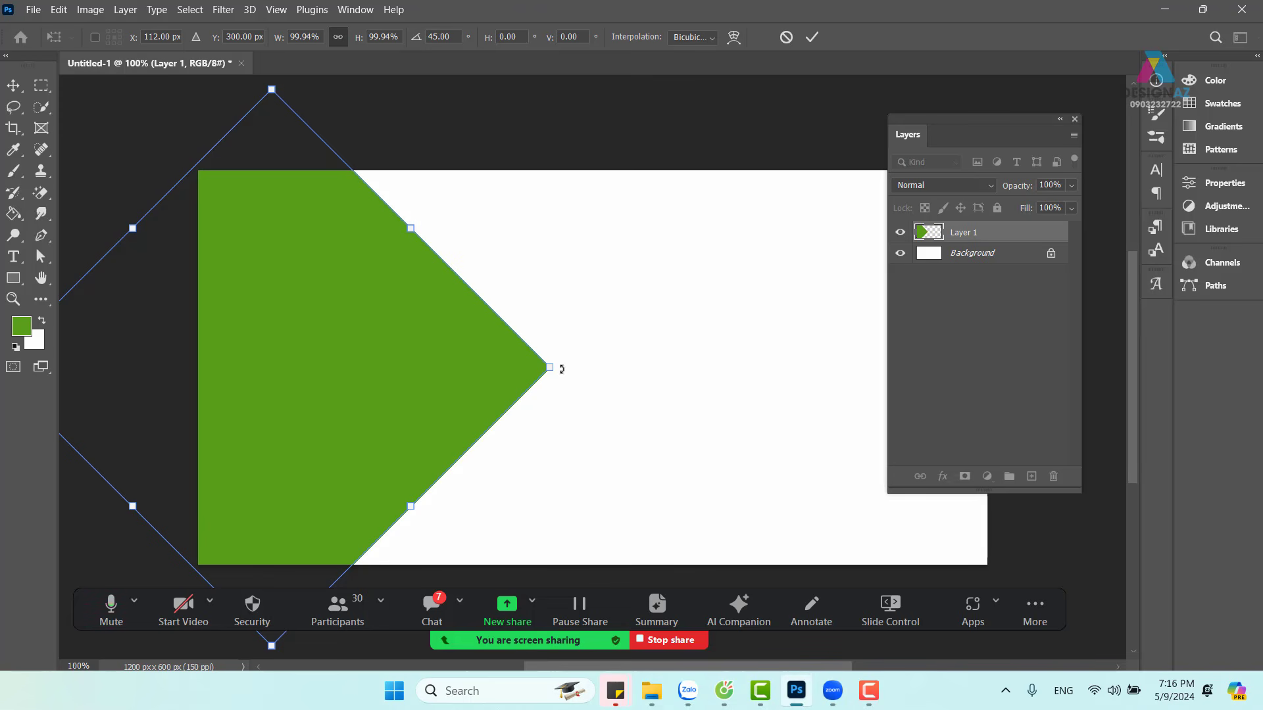
Step: Move the rotated green square horizontally to X 176 px and scale it proportionally to about 108% from its far corner
drag(639, 403, 796, 401)
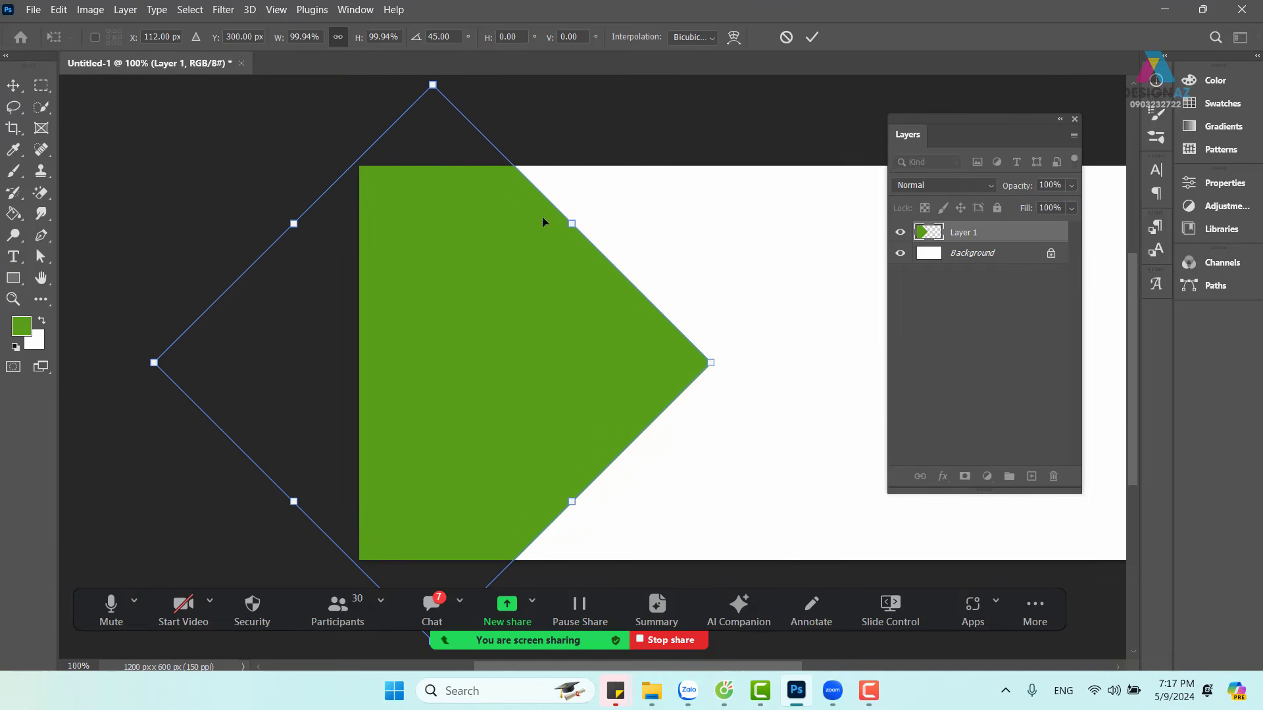
drag(566, 363, 612, 375)
drag(808, 447, 726, 421)
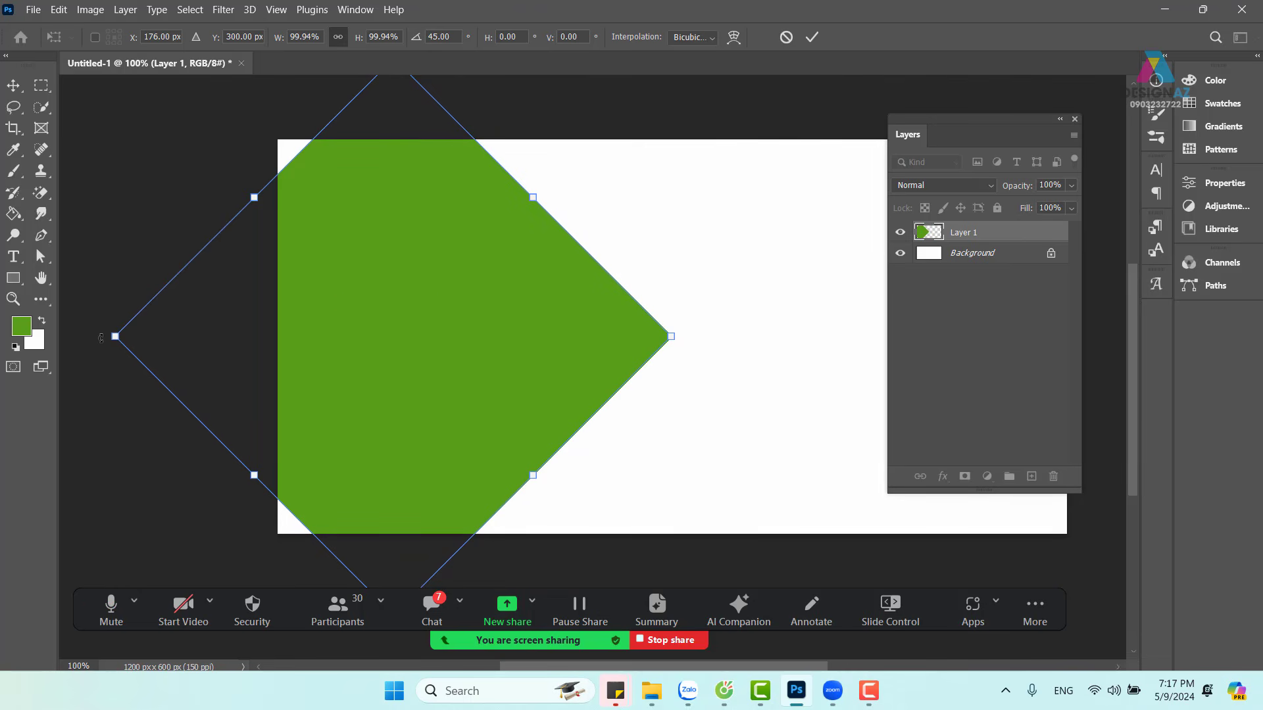
drag(115, 337, 65, 346)
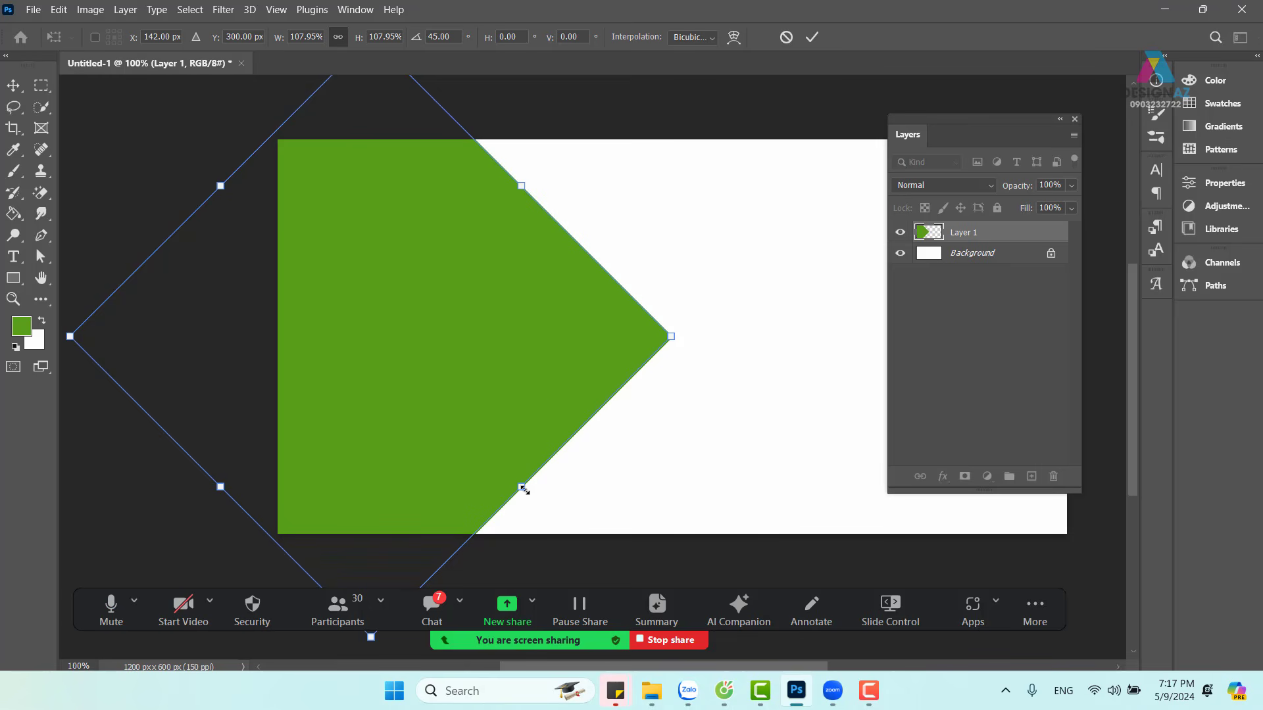
Step: Try narrowing the green square by its individual sides, and undo these resizes
drag(521, 486, 402, 370)
key(ctrl+z)
drag(232, 474, 359, 346)
drag(518, 193, 446, 268)
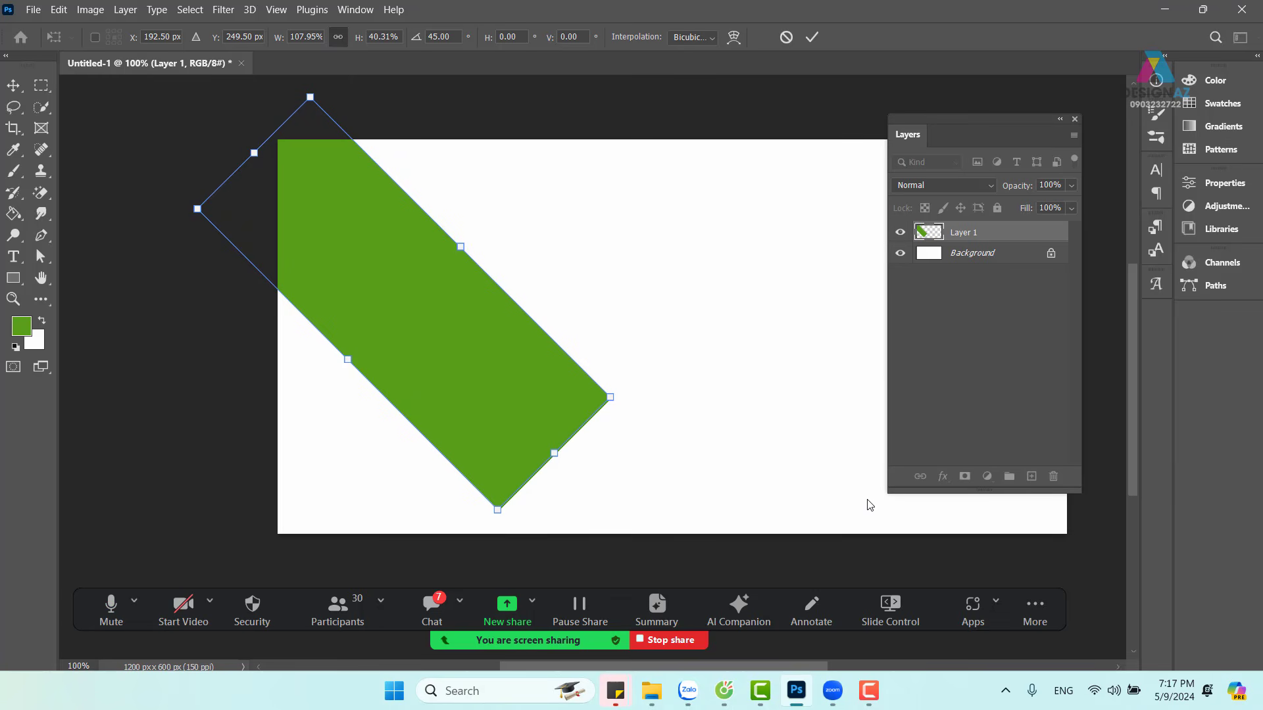
key(ctrl+z)
key(ctrl+z)
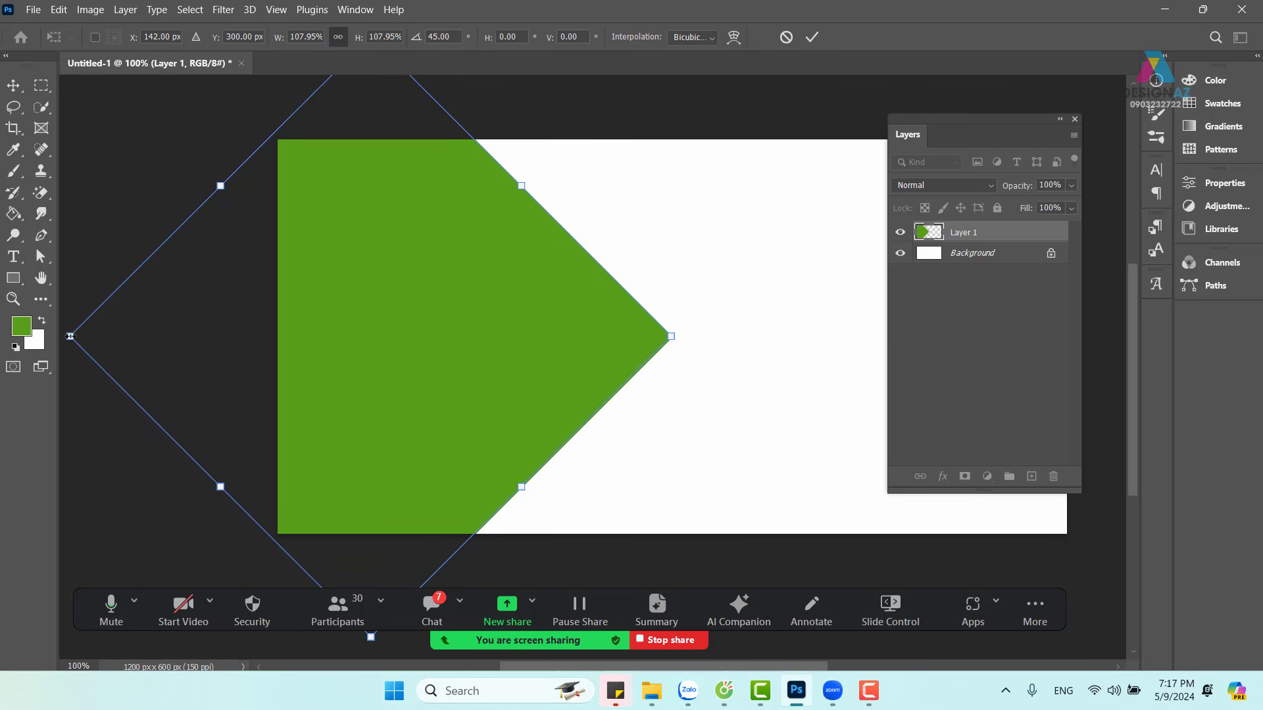
Step: Scale the green square proportionally down to about 78% and back up to about 106%
drag(72, 337, 238, 356)
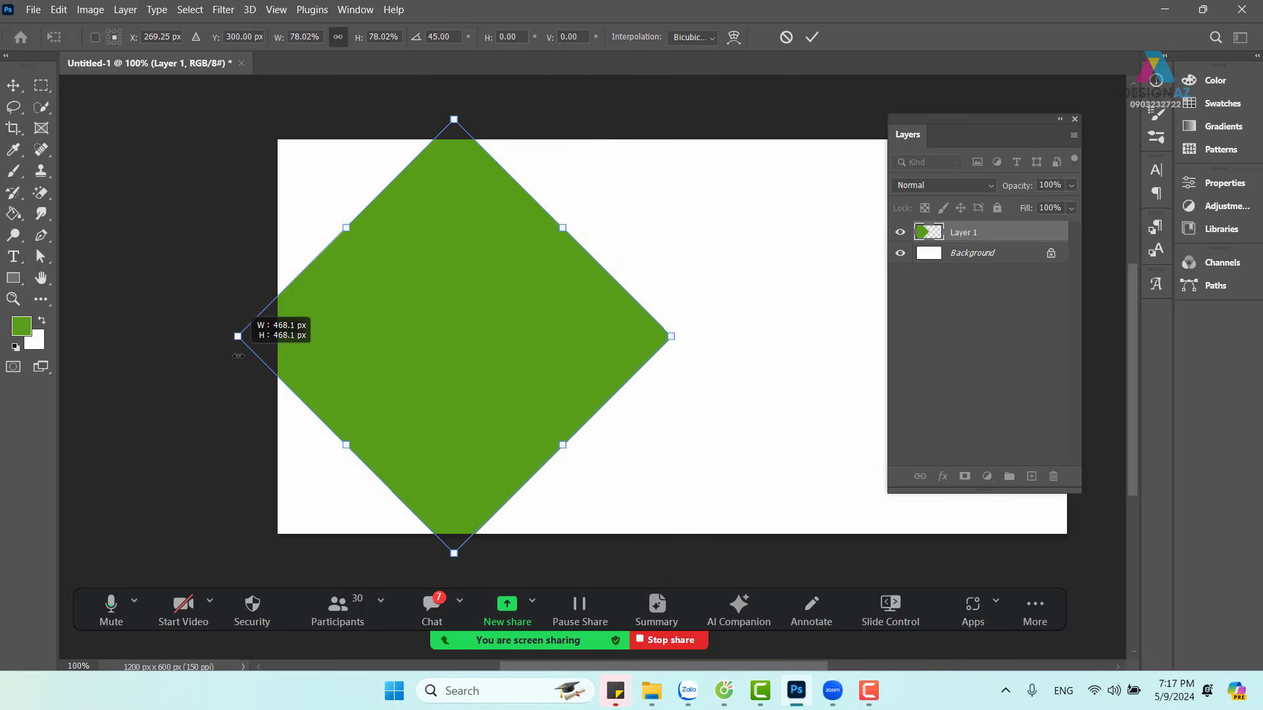
drag(238, 356, 79, 350)
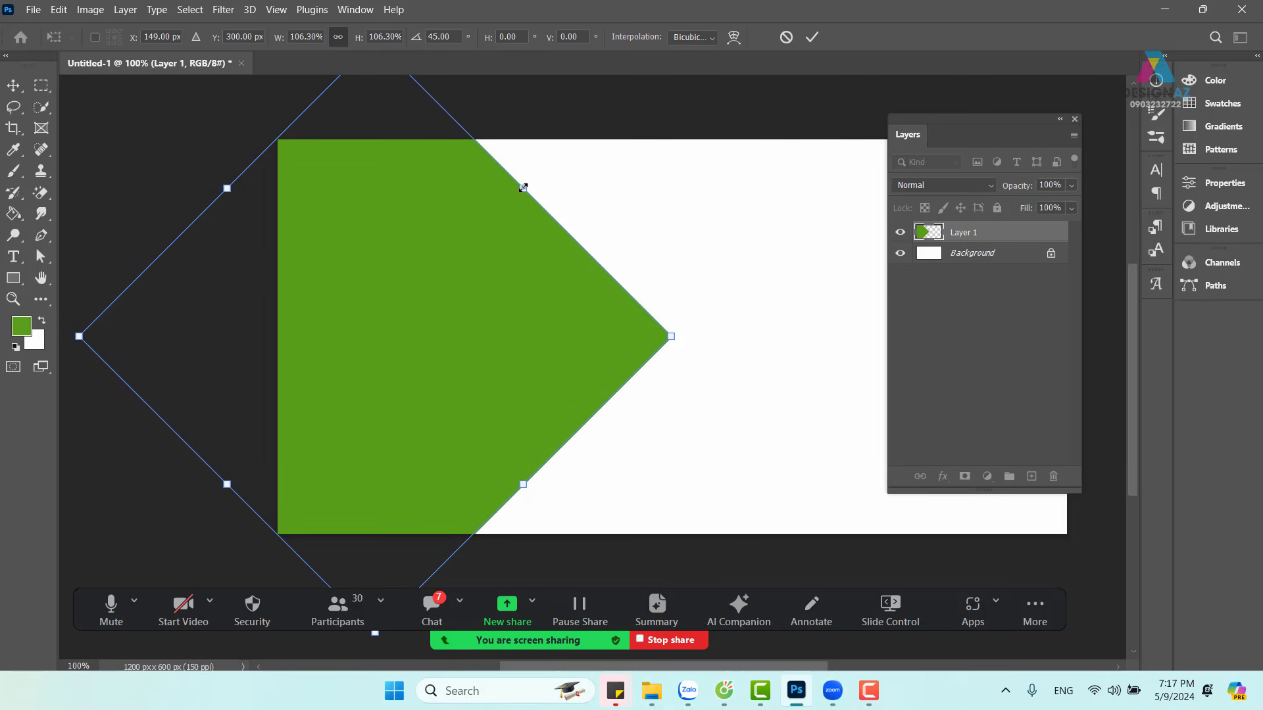
Step: Test resizing the green square from each of its side handles, and undo every change
drag(524, 189, 549, 197)
drag(237, 486, 434, 374)
key(ctrl+z)
key(ctrl+z)
drag(523, 487, 316, 343)
key(ctrl+z)
drag(227, 188, 381, 310)
key(ctrl+z)
Step: Commit the green square's transform and close the document without saving it
key(Return)
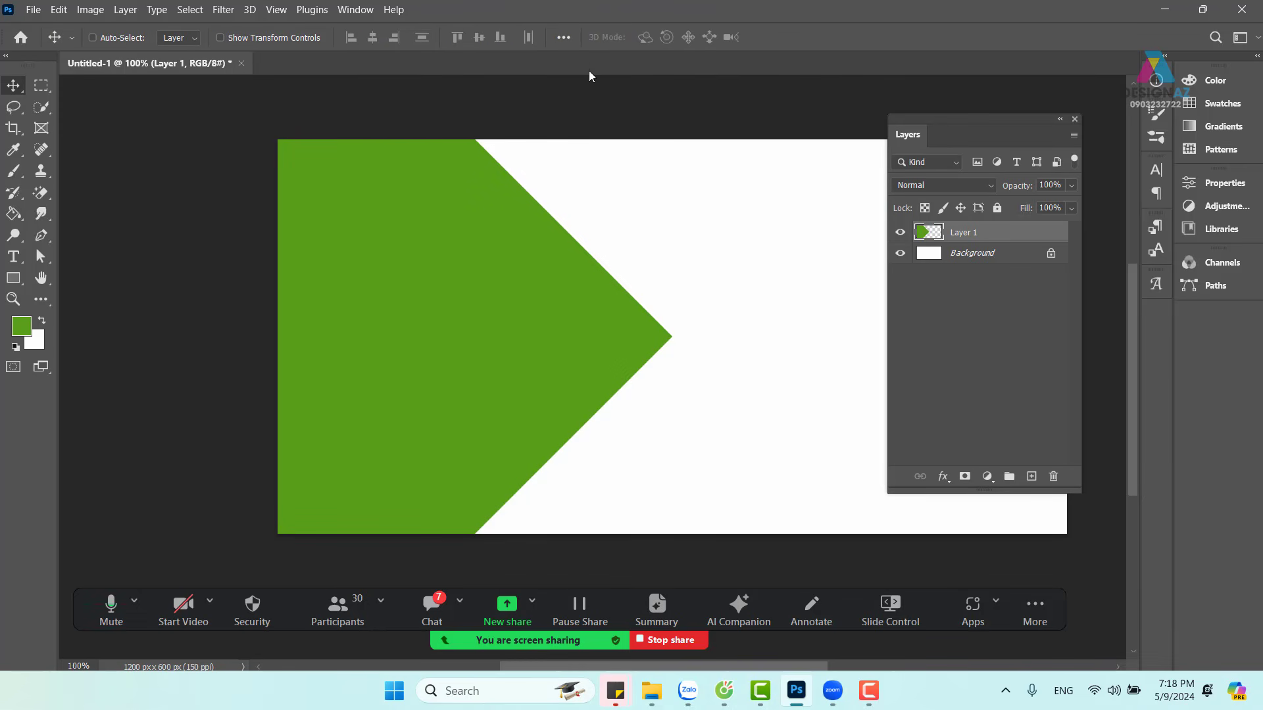
drag(1030, 118, 1052, 117)
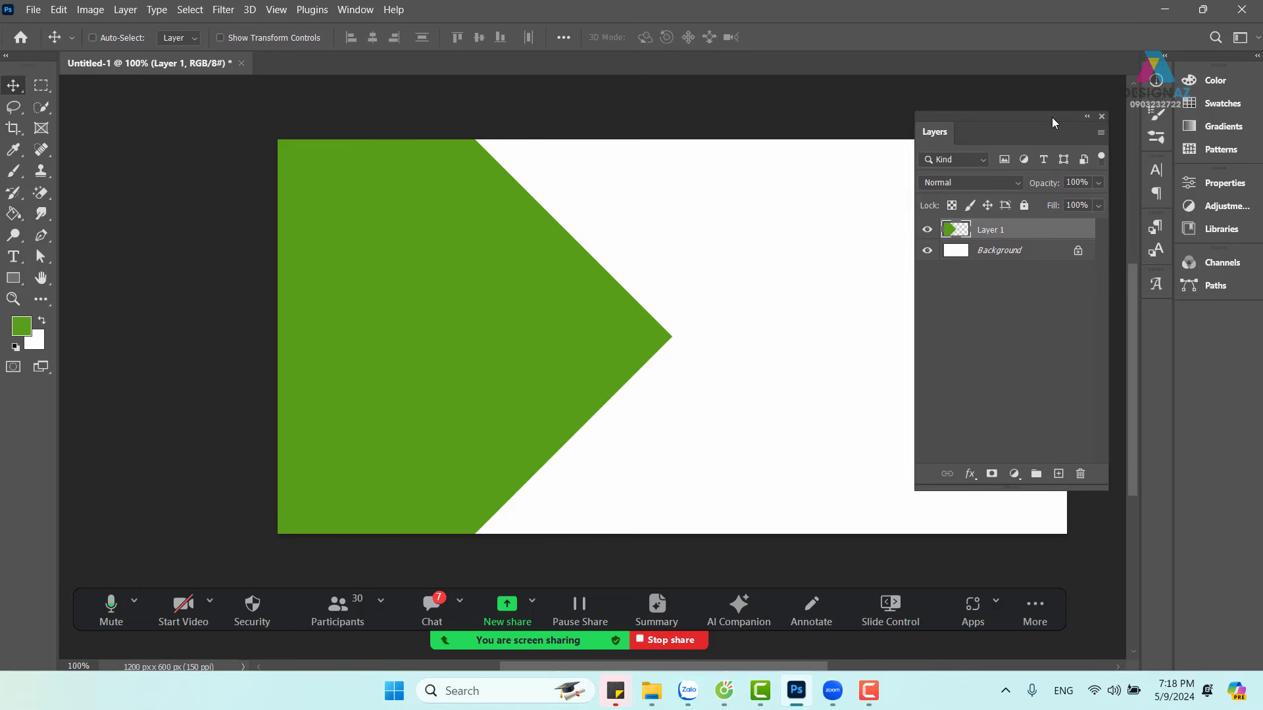
click(241, 64)
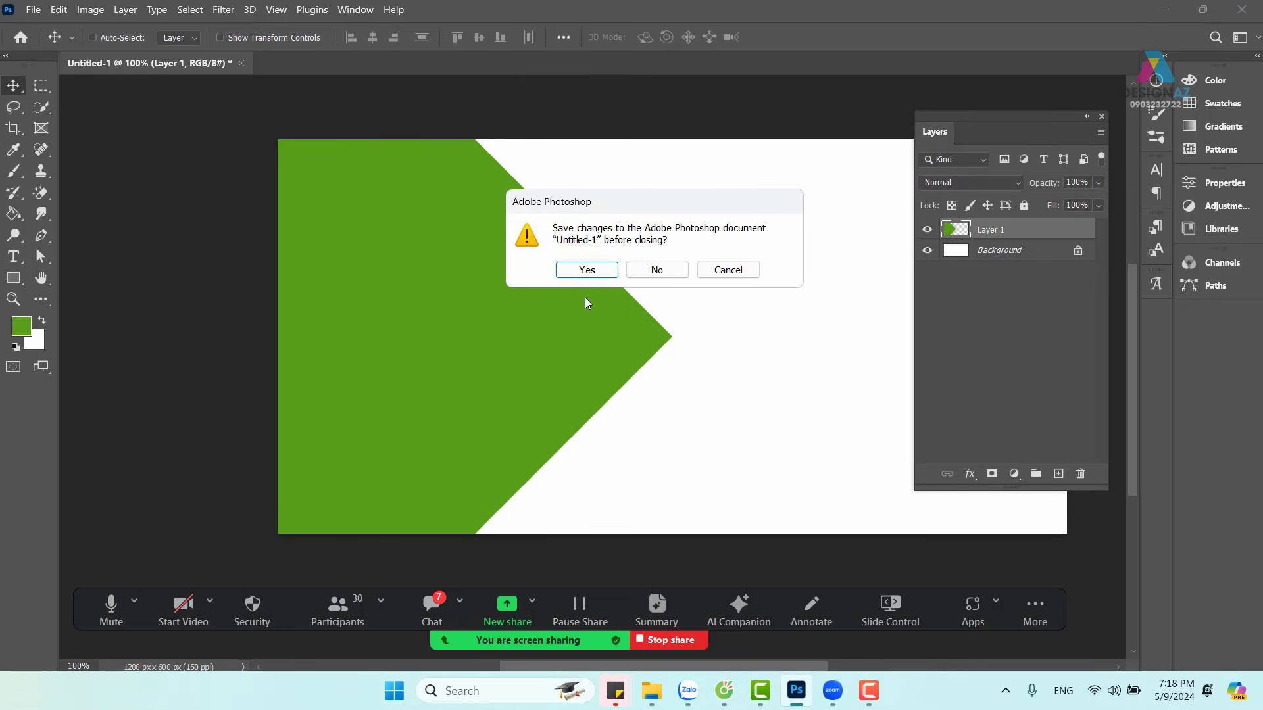
click(657, 270)
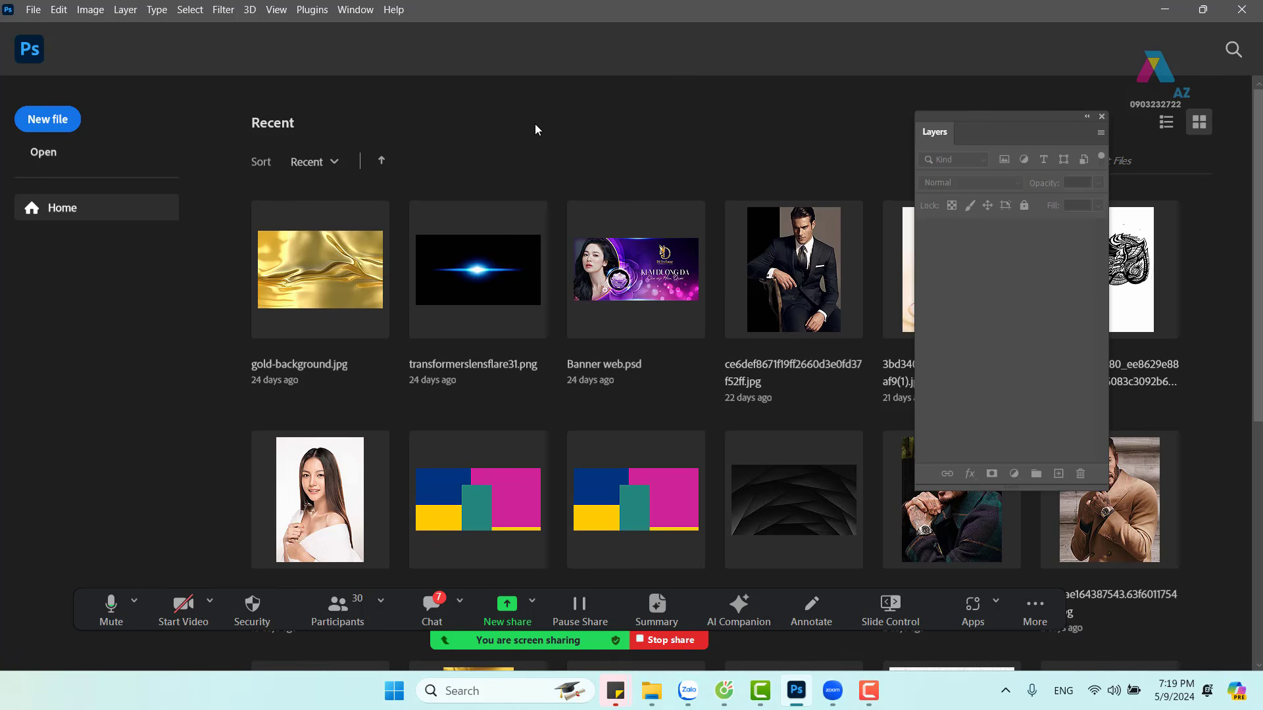
Step: Create a new 1200 x 600 px document at 150 pixels/inch in RGB Color with a white background
click(65, 125)
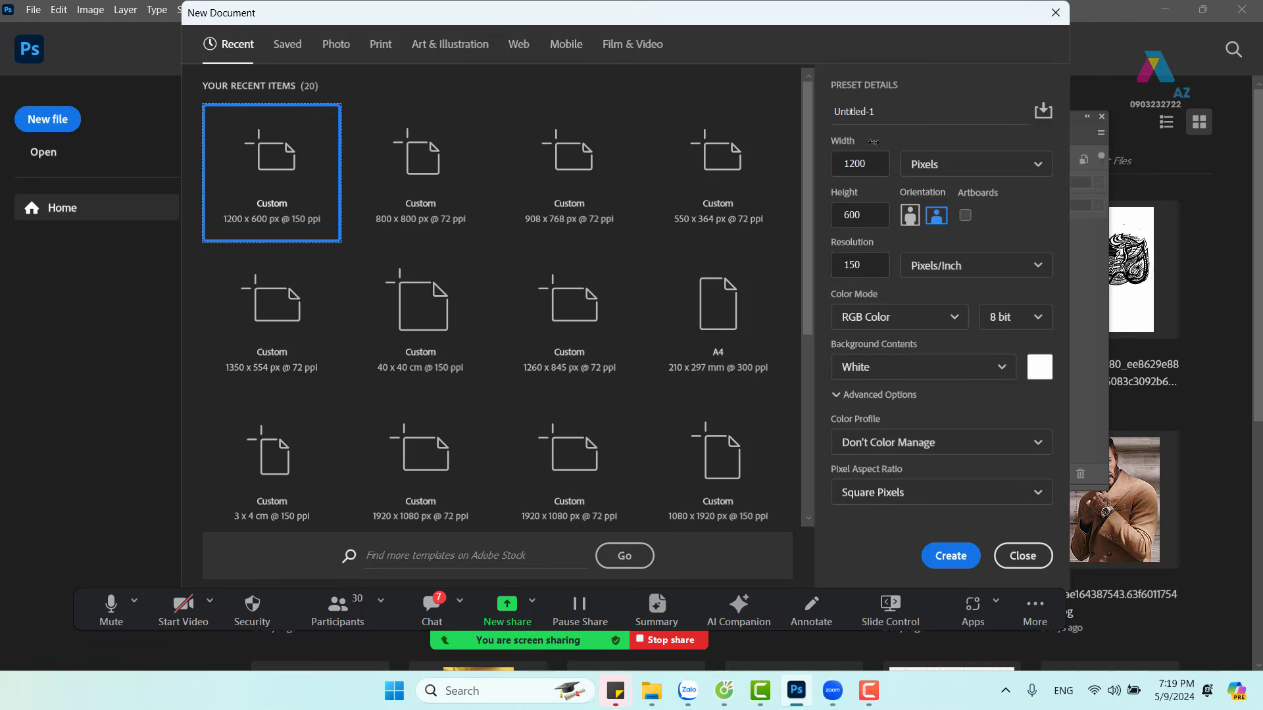
click(883, 165)
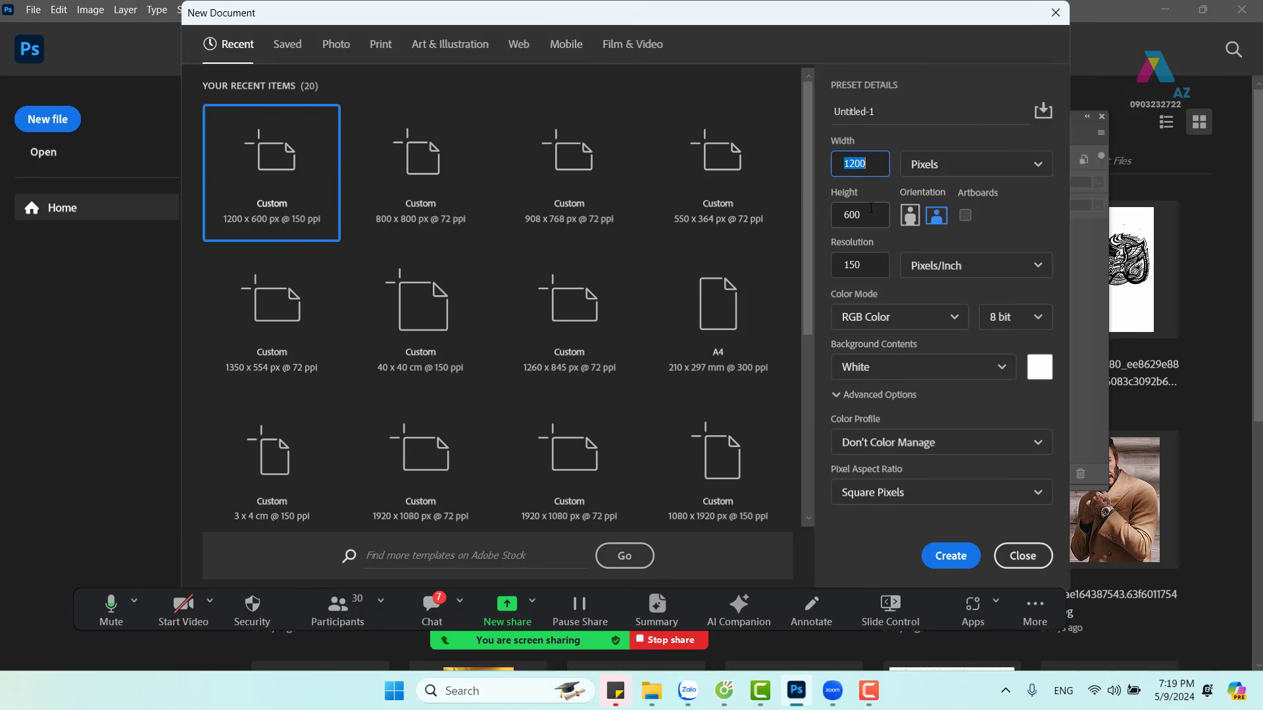
key(Tab)
click(878, 271)
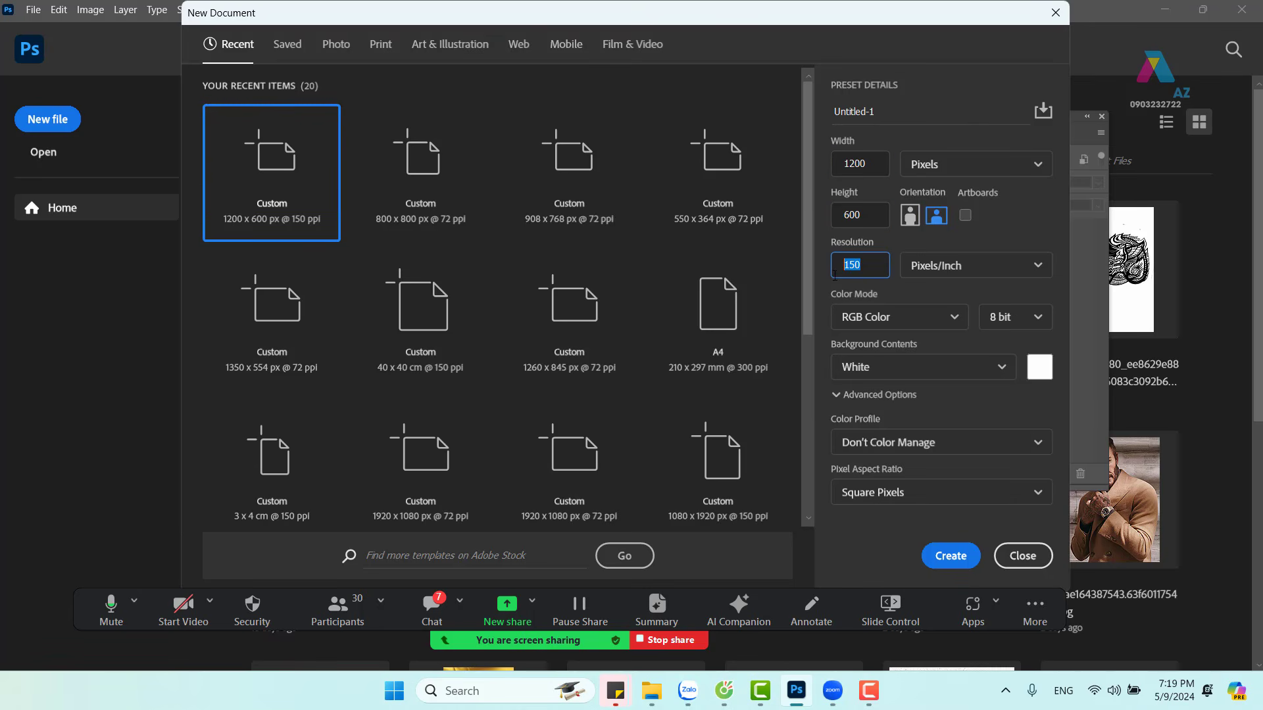
click(952, 557)
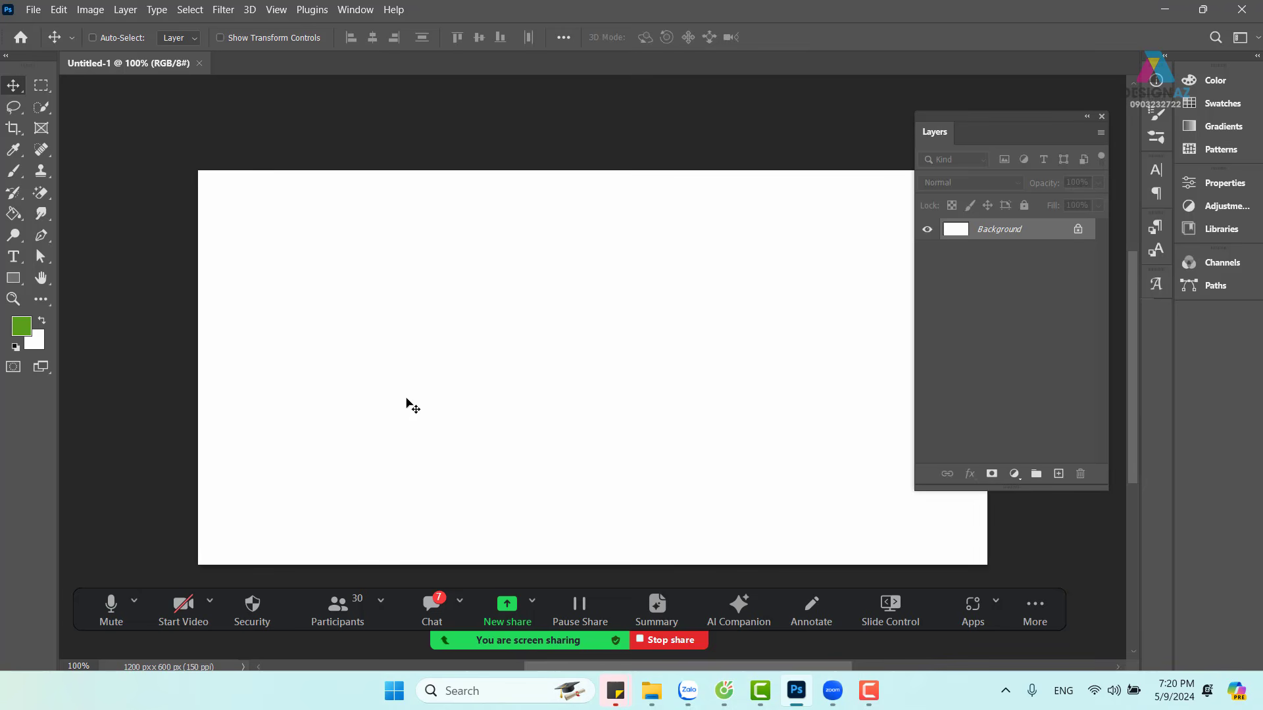
Step: Set the foreground color to the dark teal 004246
click(29, 331)
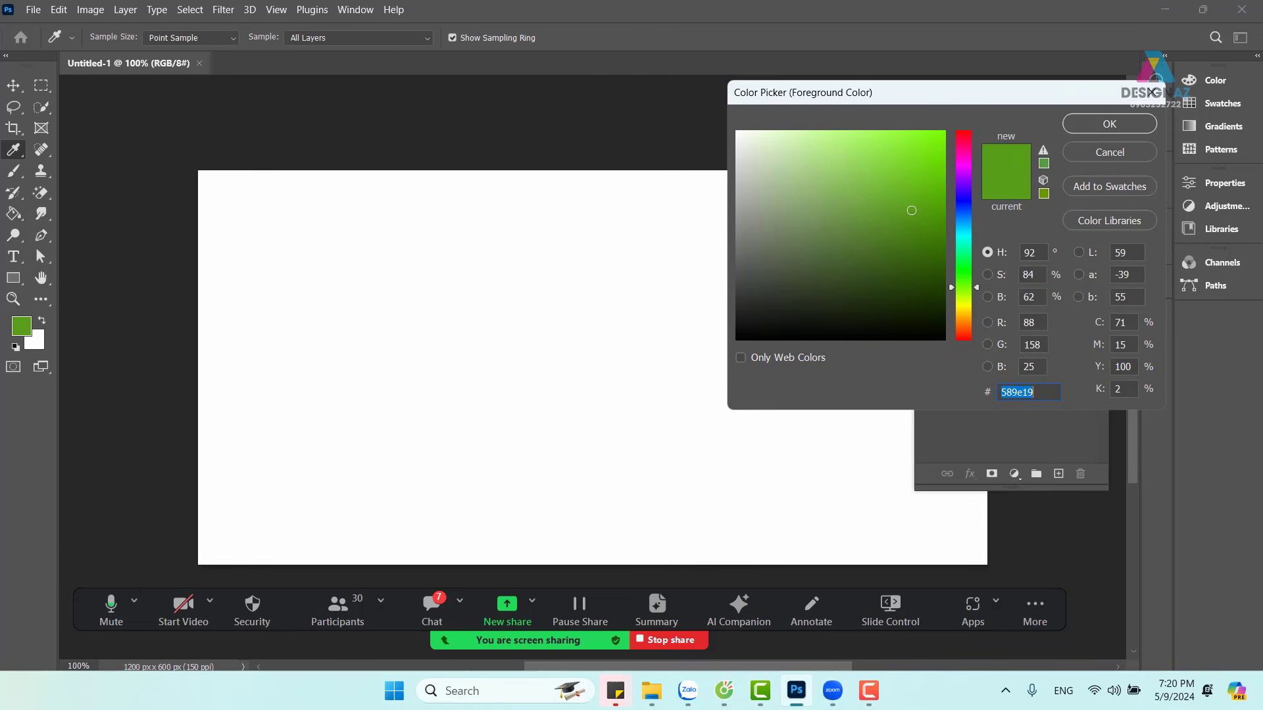
drag(967, 219, 965, 233)
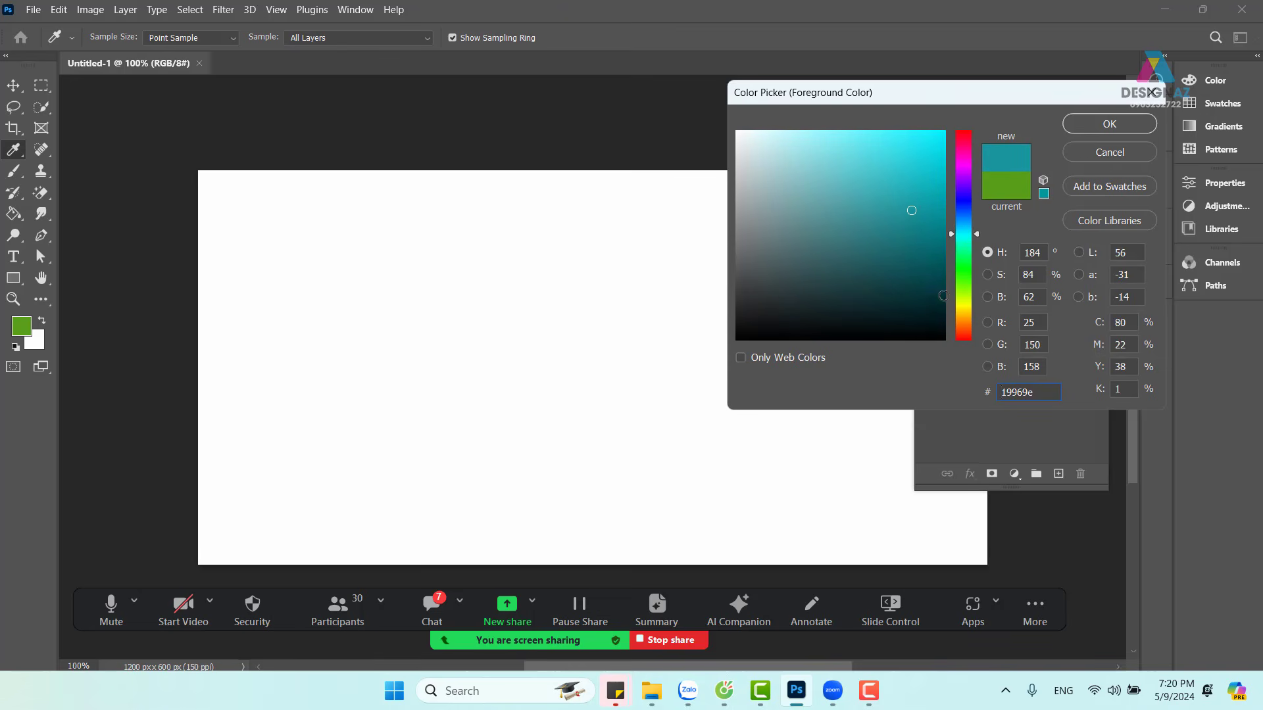
click(945, 288)
click(949, 283)
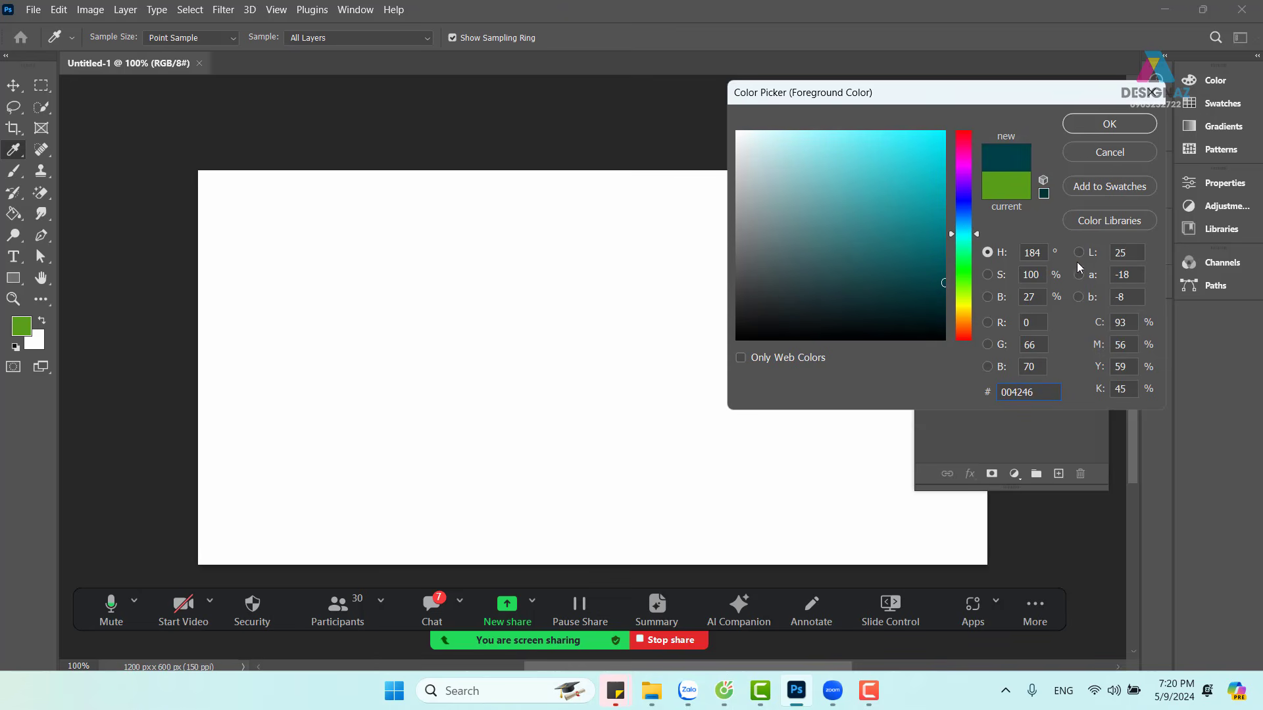
click(1127, 129)
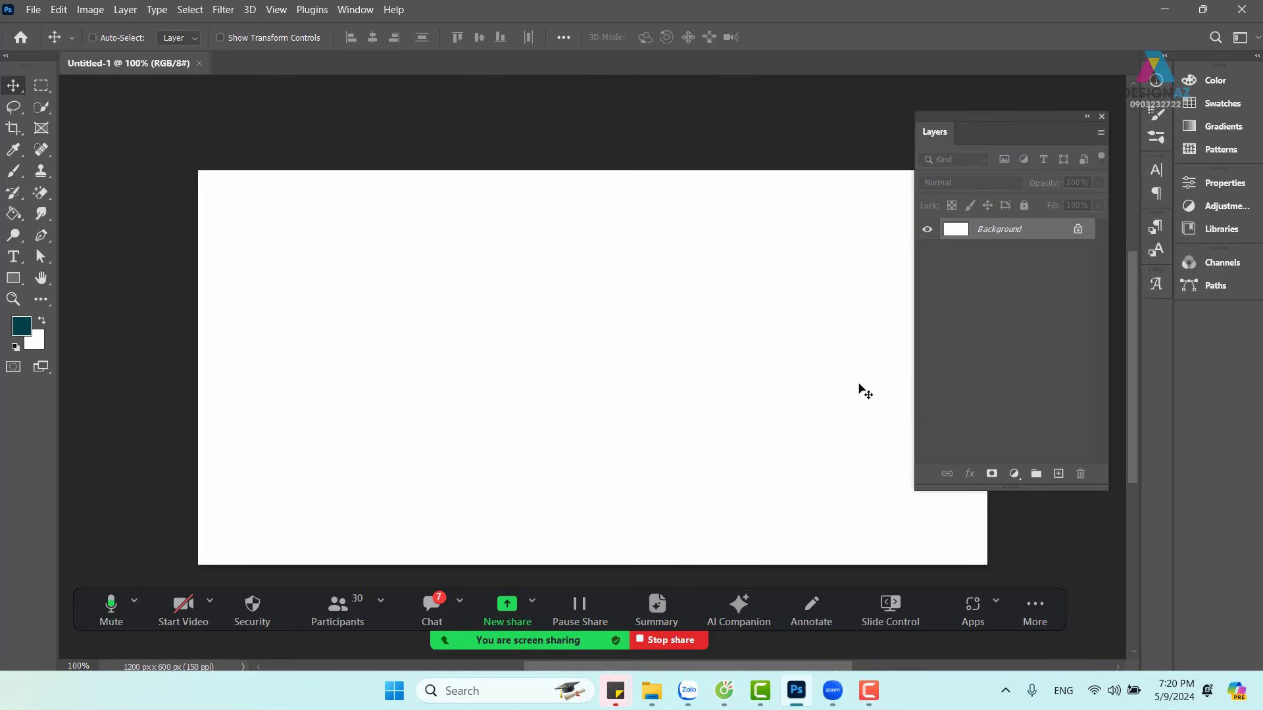
Step: Fill the Background layer with the dark teal foreground color
key(alt)
key(alt+BackSpace)
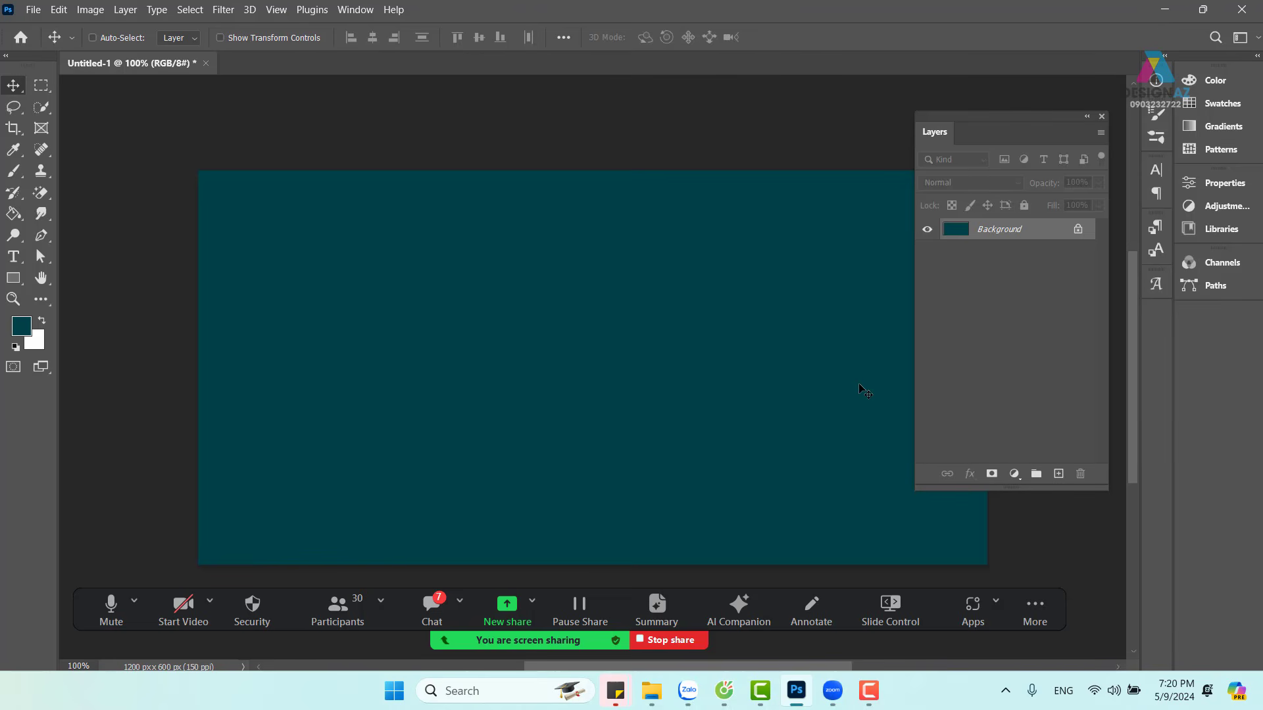
key(alt)
Step: Open 6658ae164387543.63f60117540b1.jpg from the David Beckham _ Đồng hồ Tudor __ Behance_files folder, inside ảnh mới tư liệu > chưa lọc on drive D
key(ctrl)
key(ctrl+o)
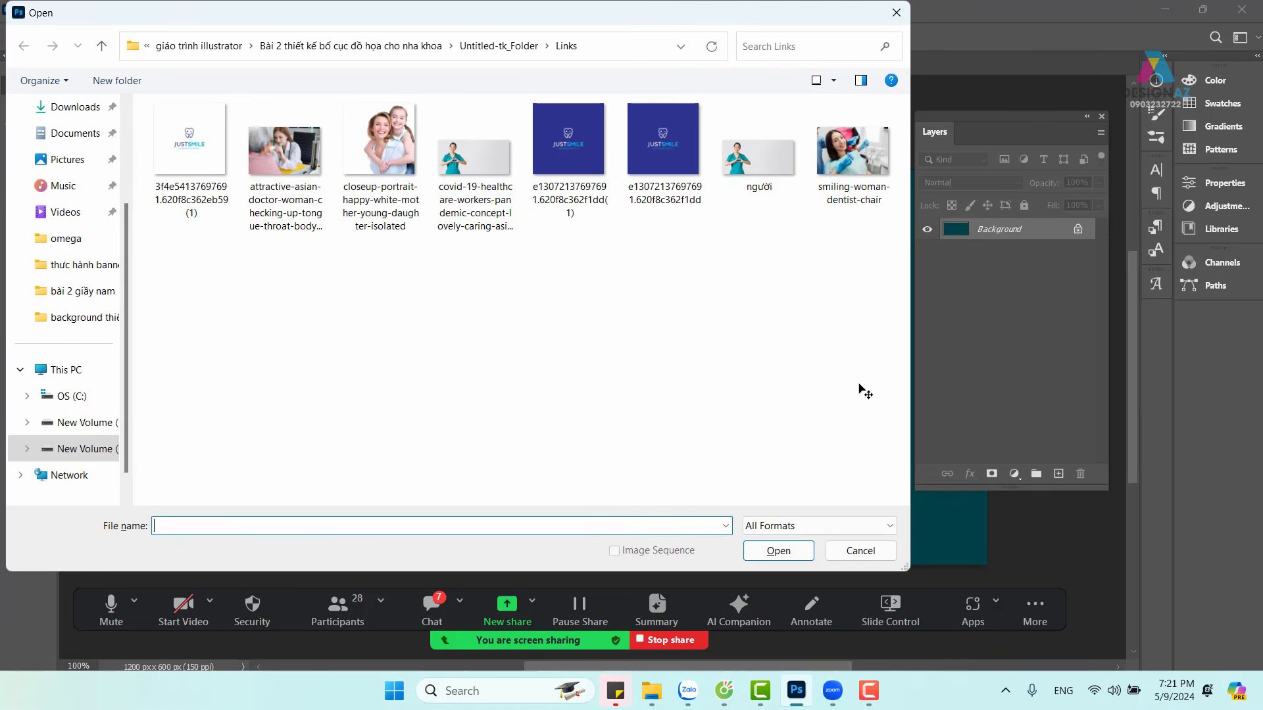
click(83, 450)
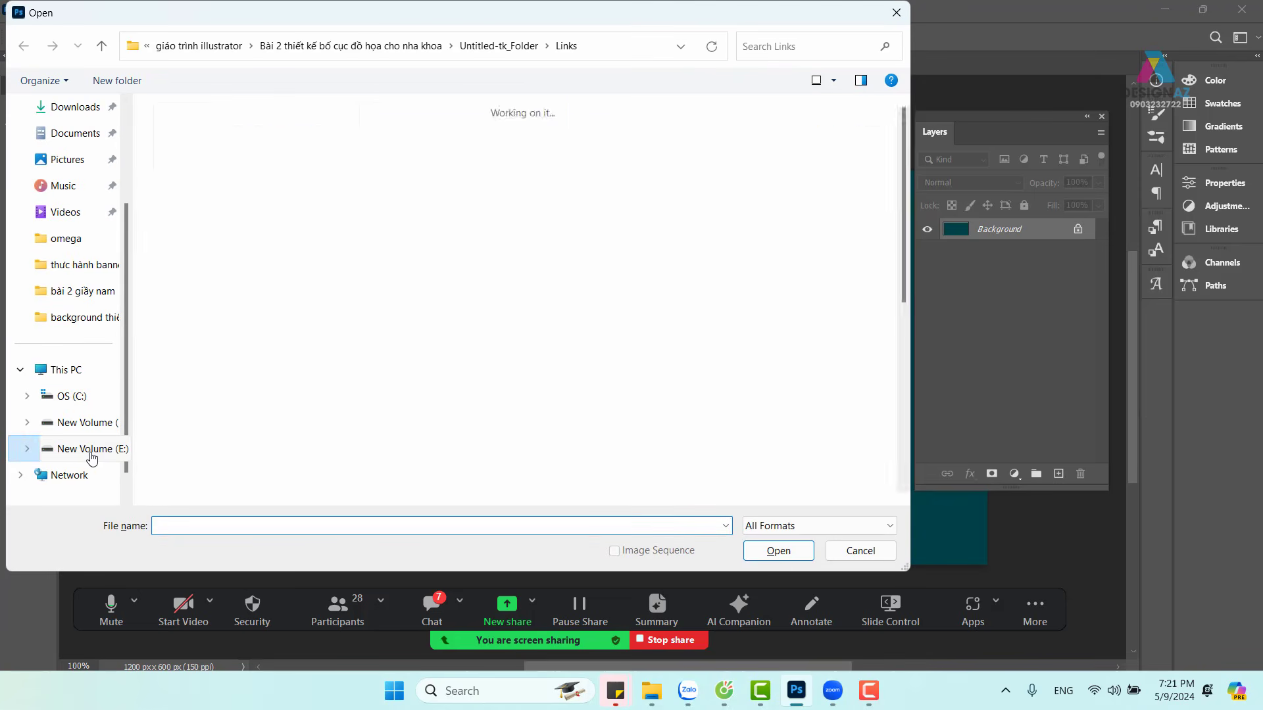
scroll(524, 364, down, 5)
click(83, 422)
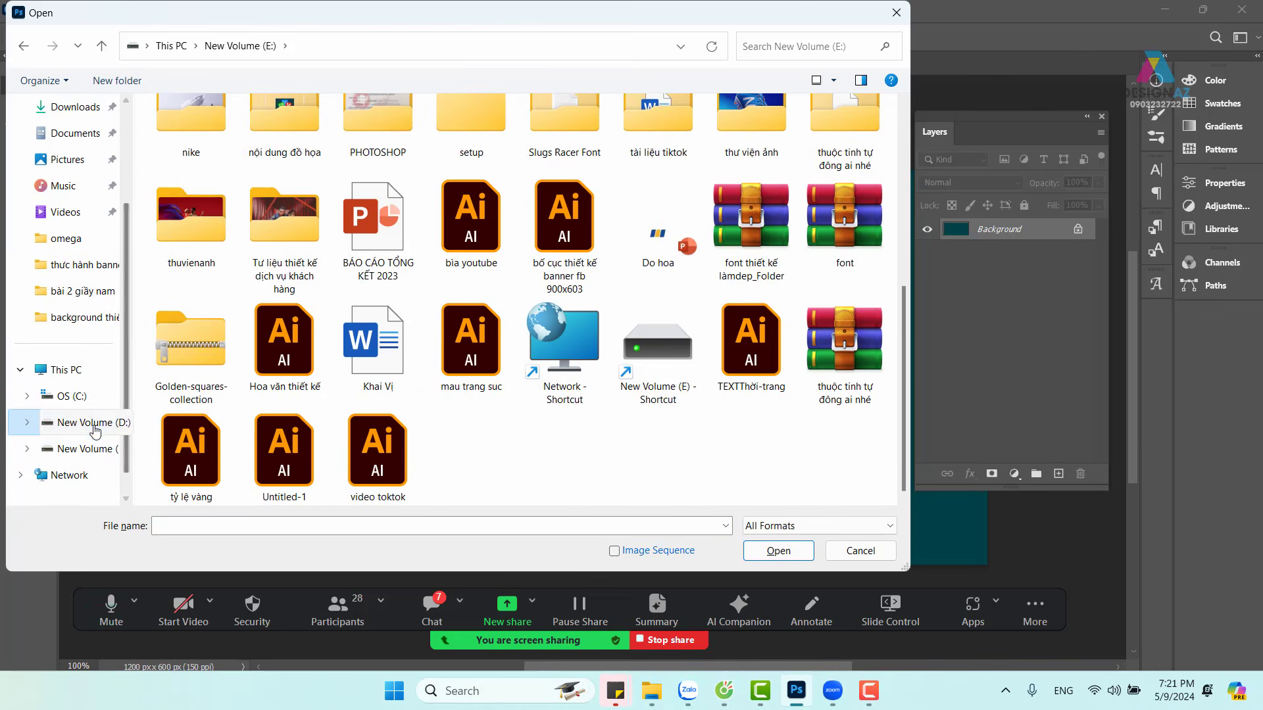
double_click(308, 138)
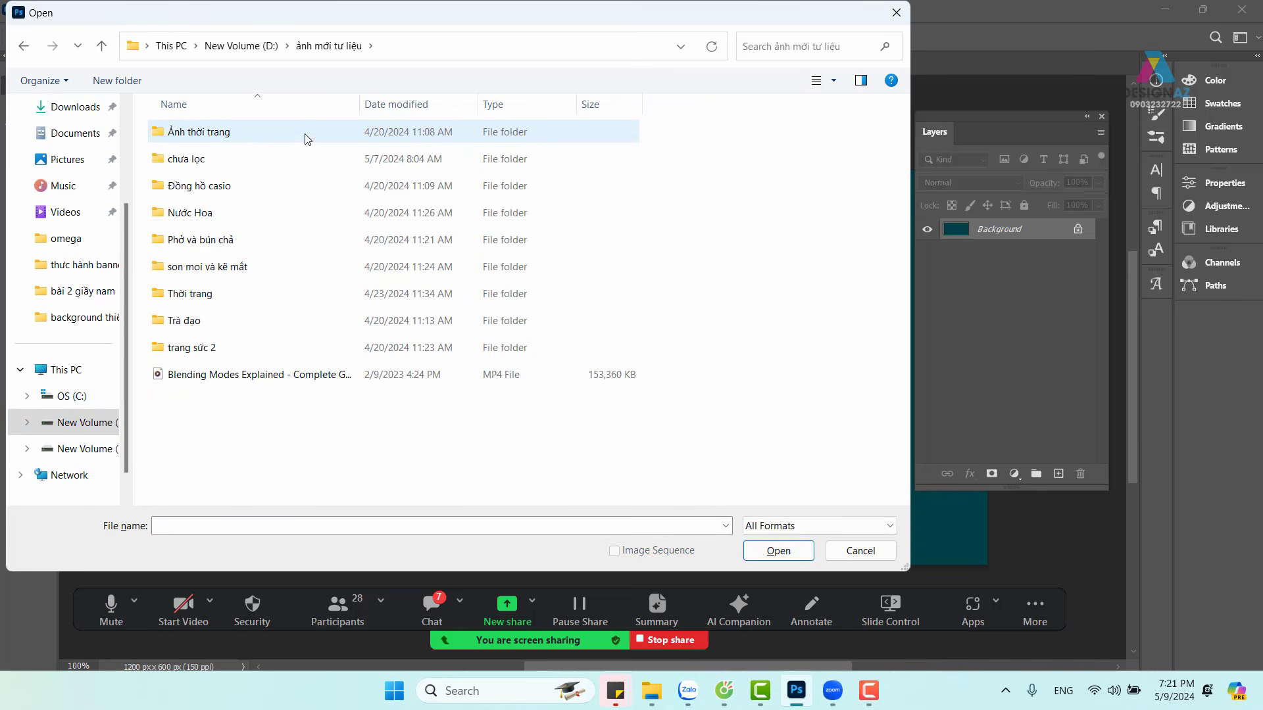
double_click(196, 163)
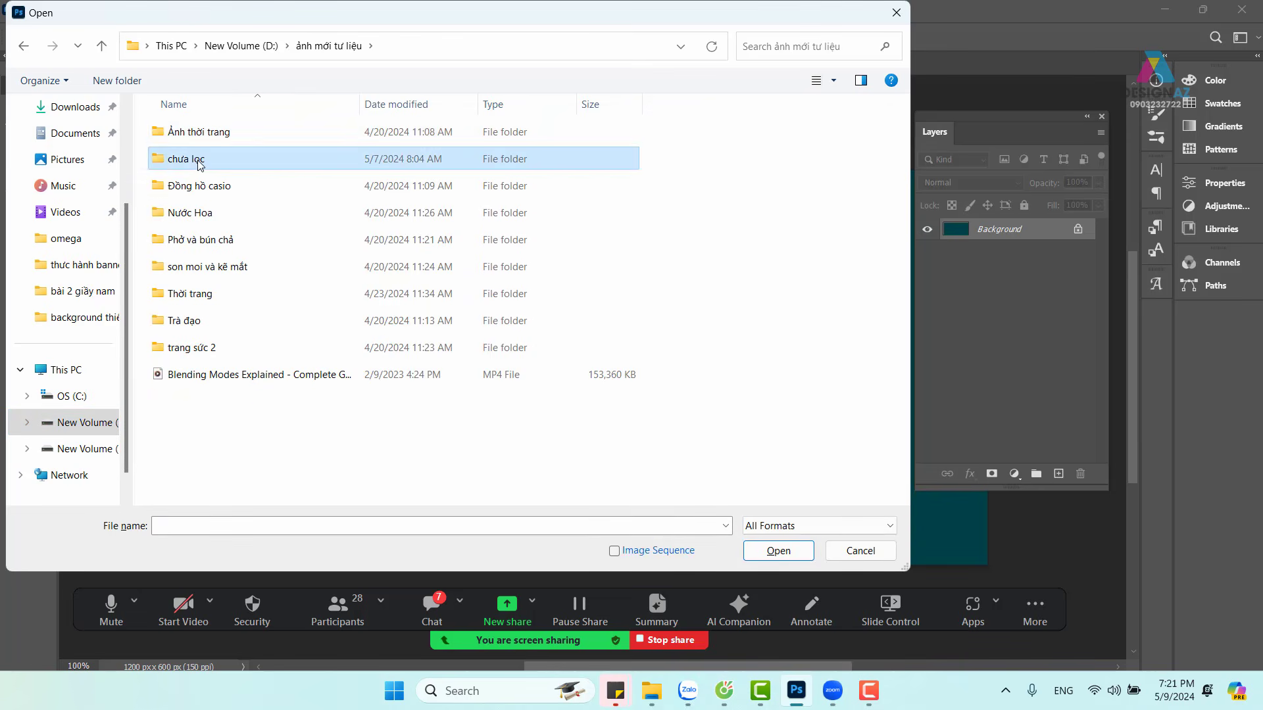
click(466, 274)
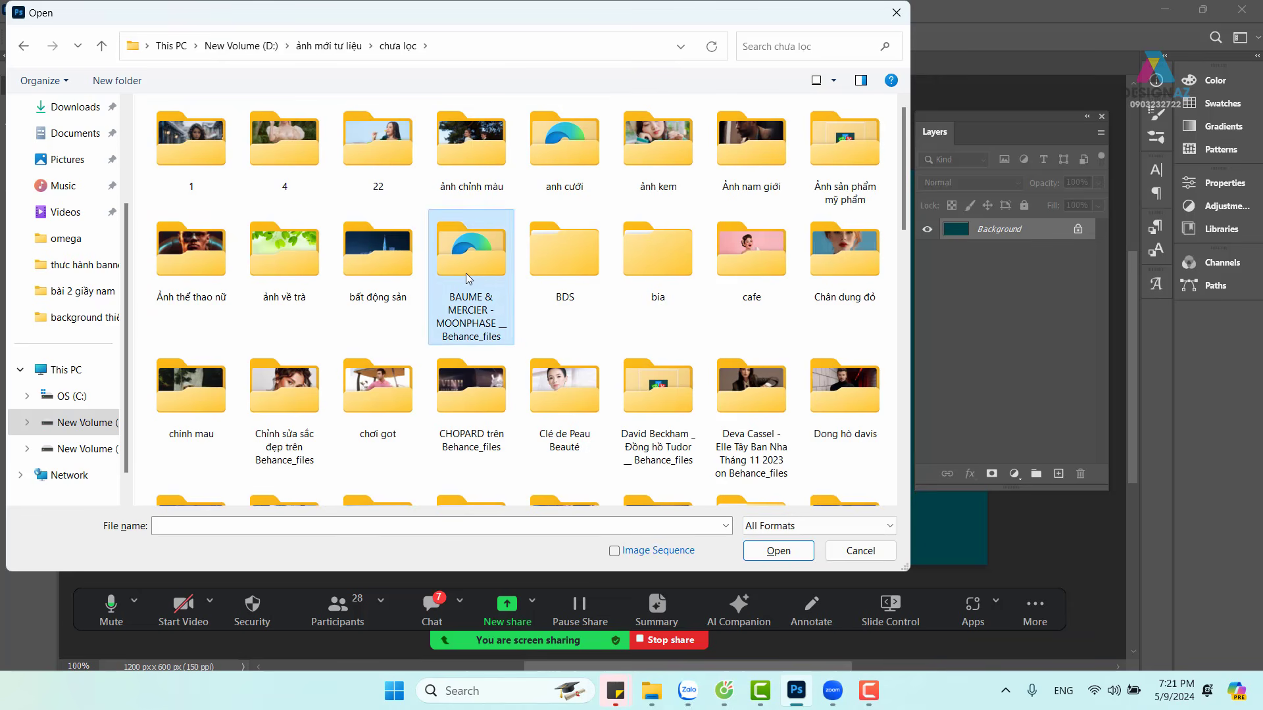
key(d)
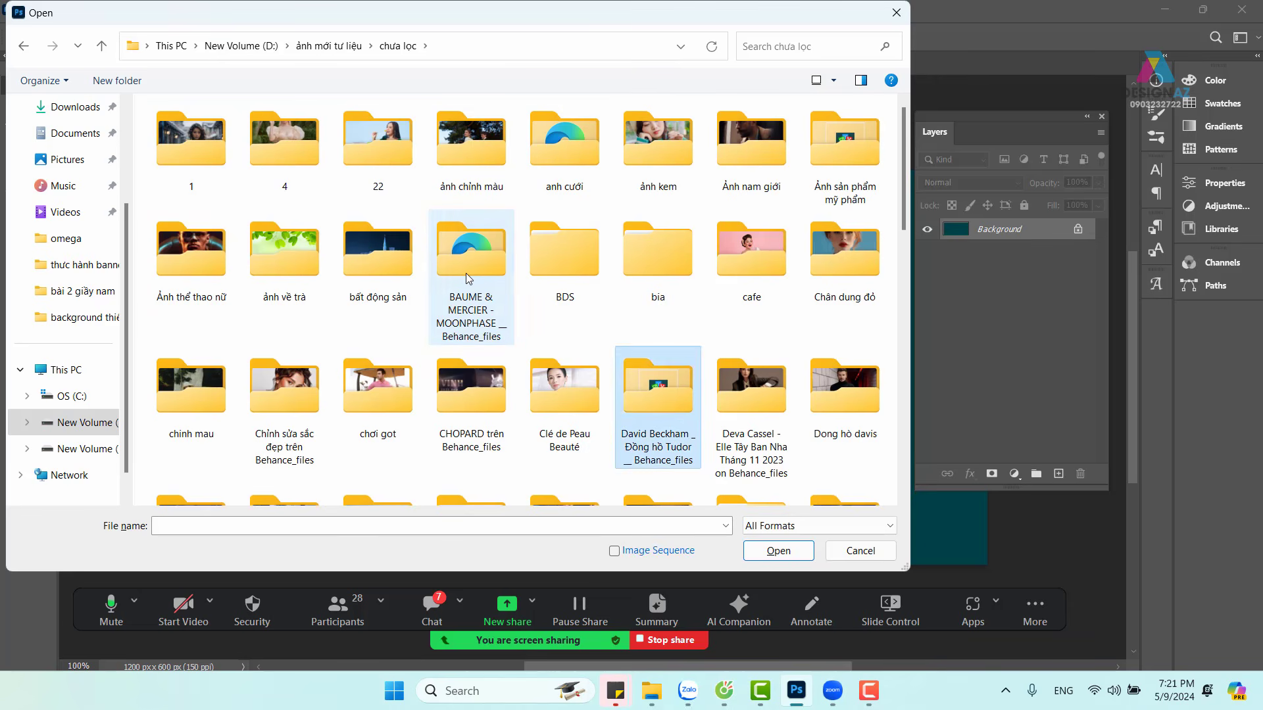
double_click(679, 393)
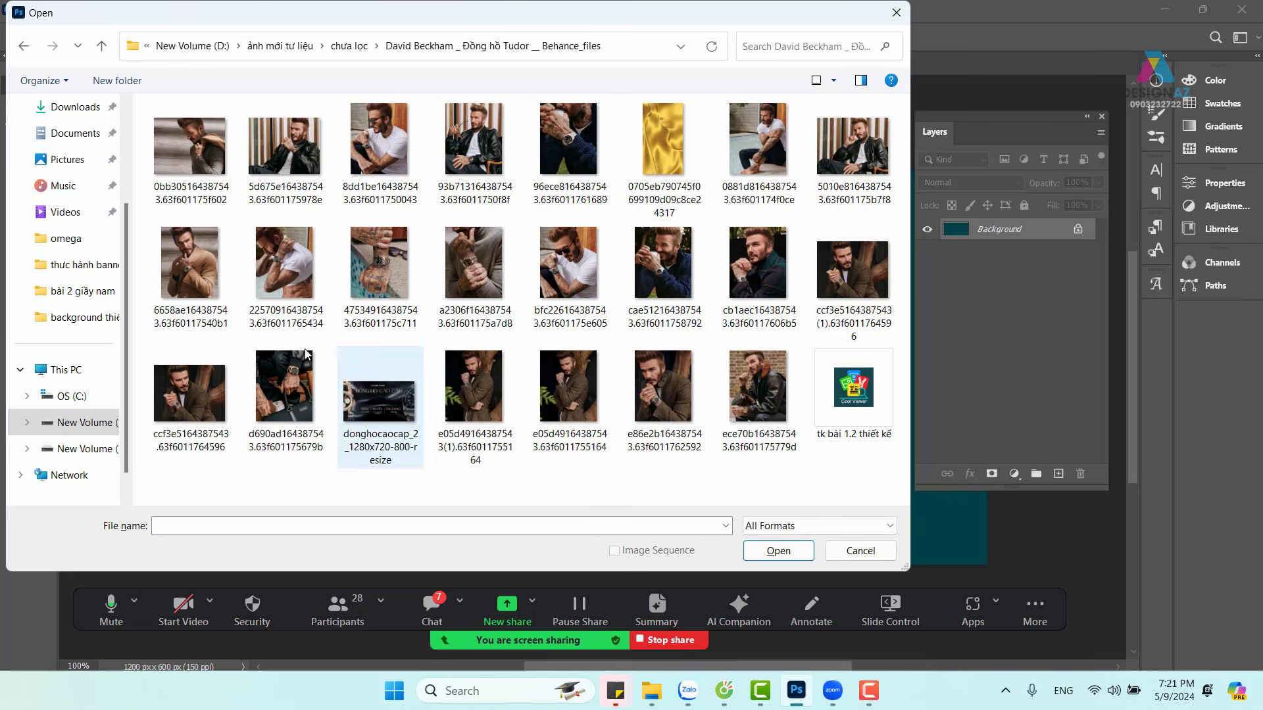
click(203, 282)
click(781, 550)
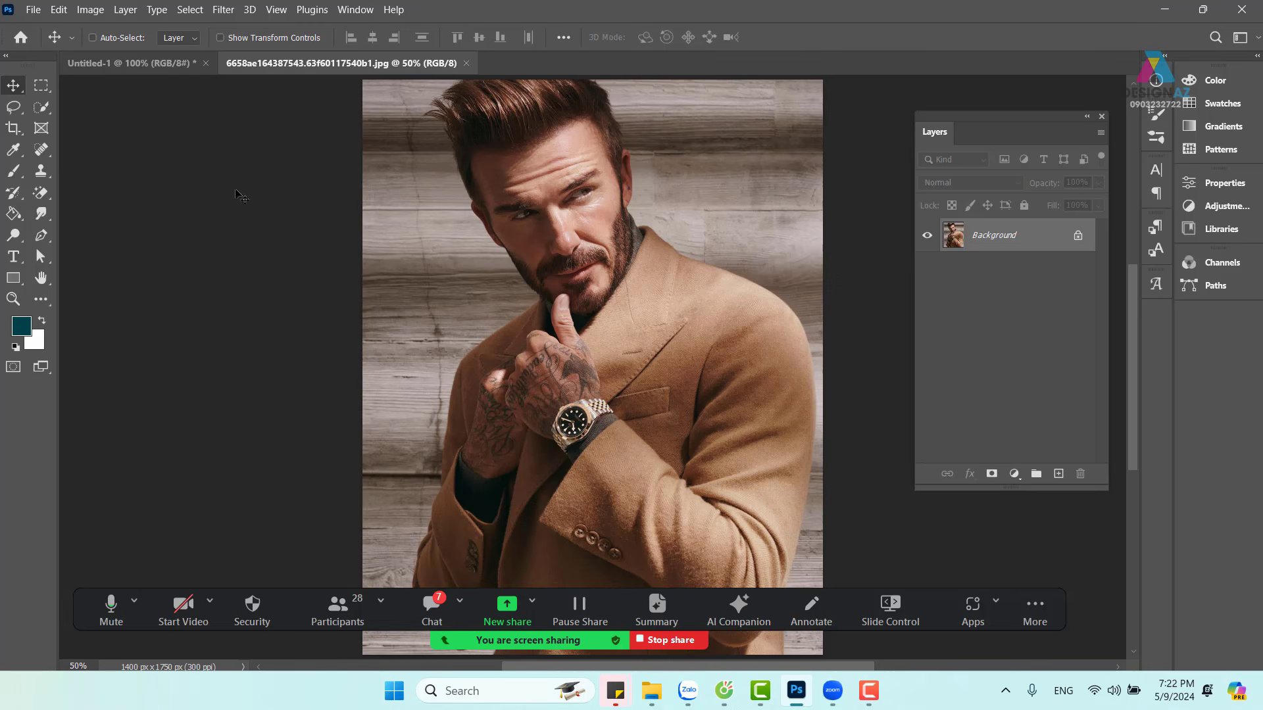
click(33, 9)
key(Escape)
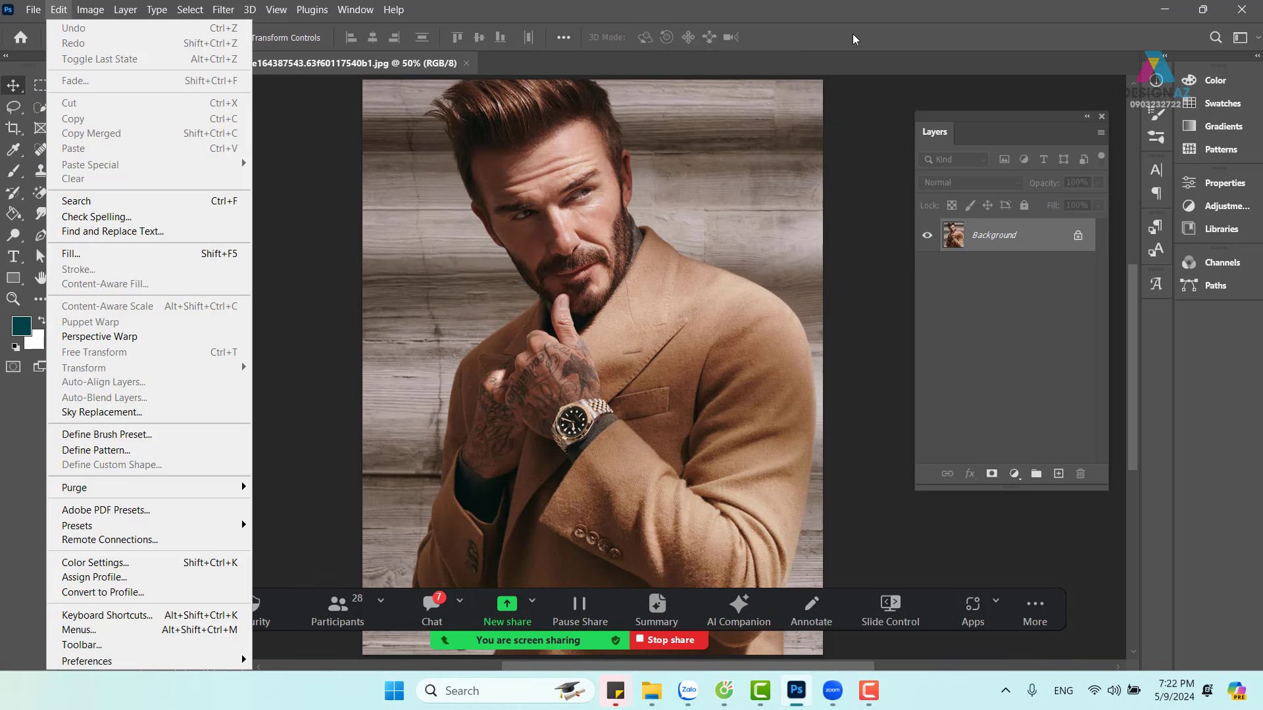
click(853, 34)
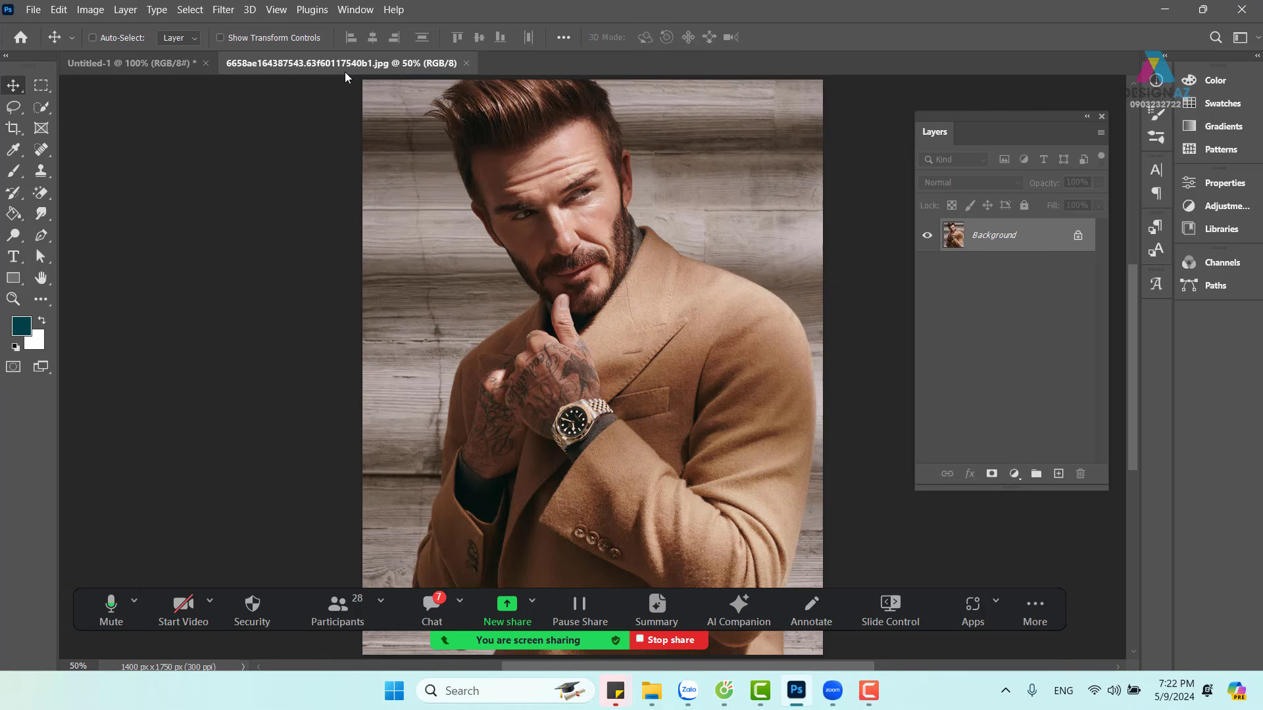
Step: Admit the waiting participant to the meeting while switching to the teal document and back to the portrait photo
click(153, 60)
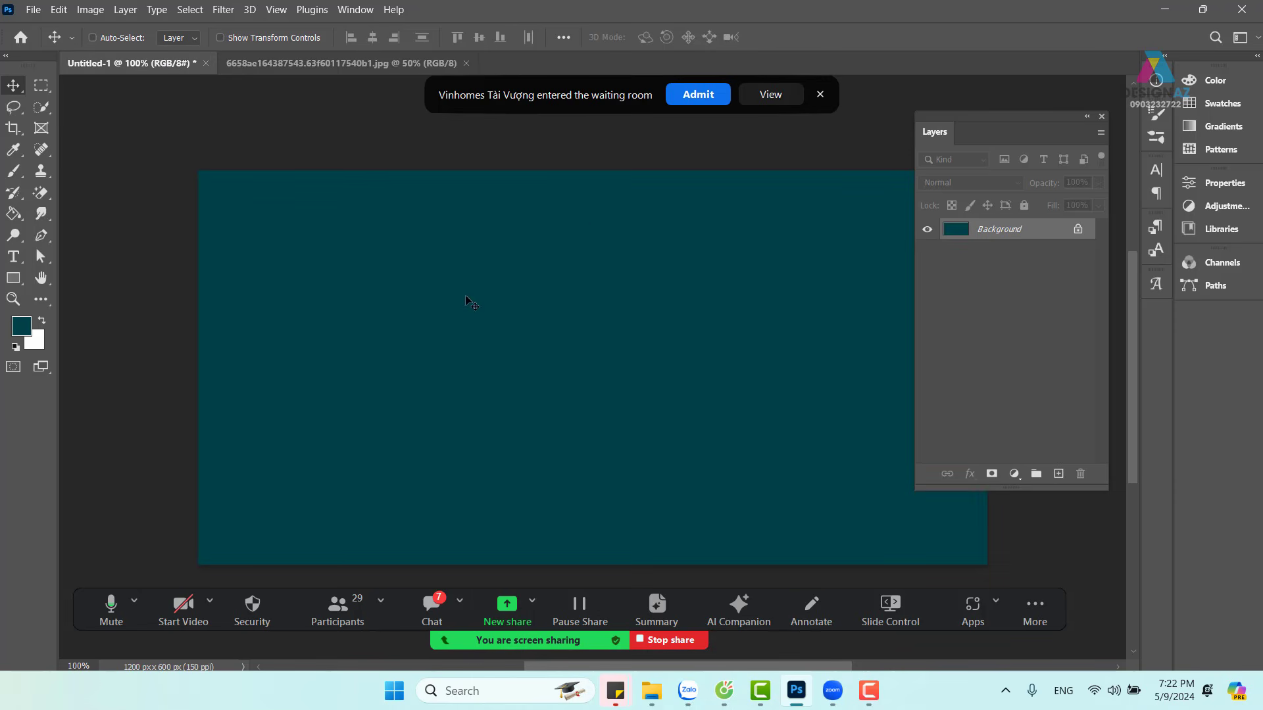
click(696, 96)
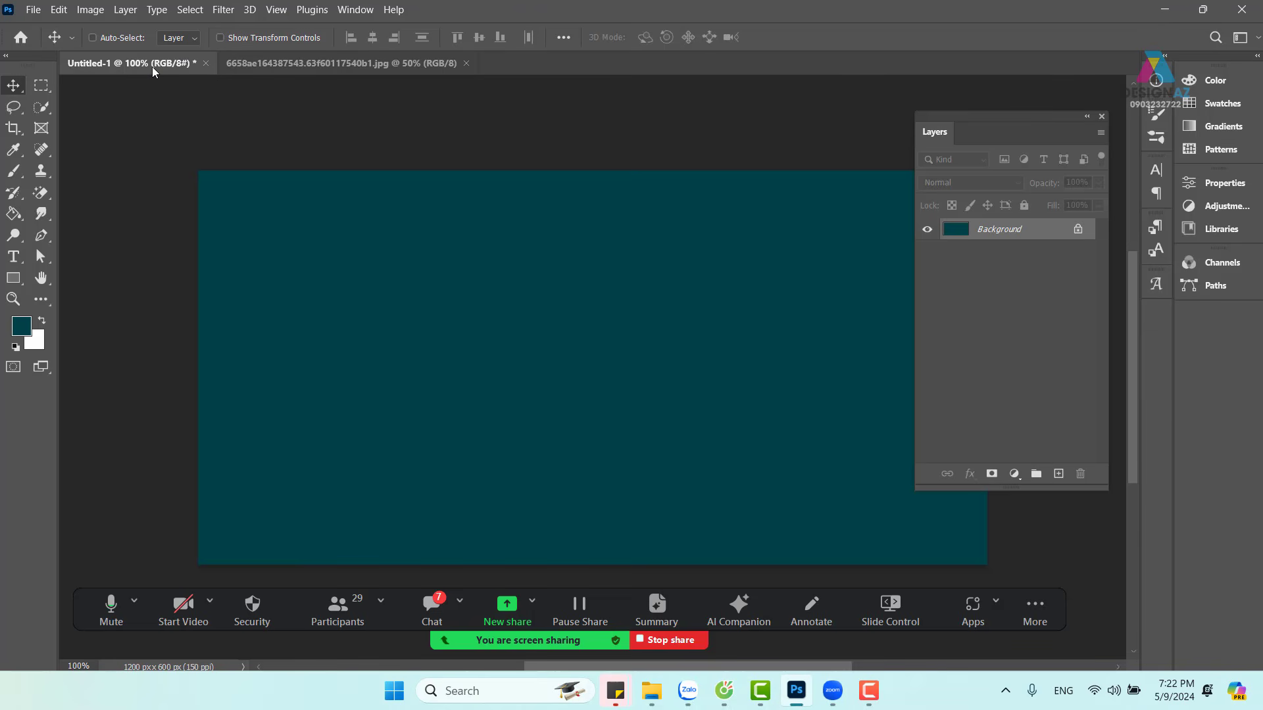
click(326, 66)
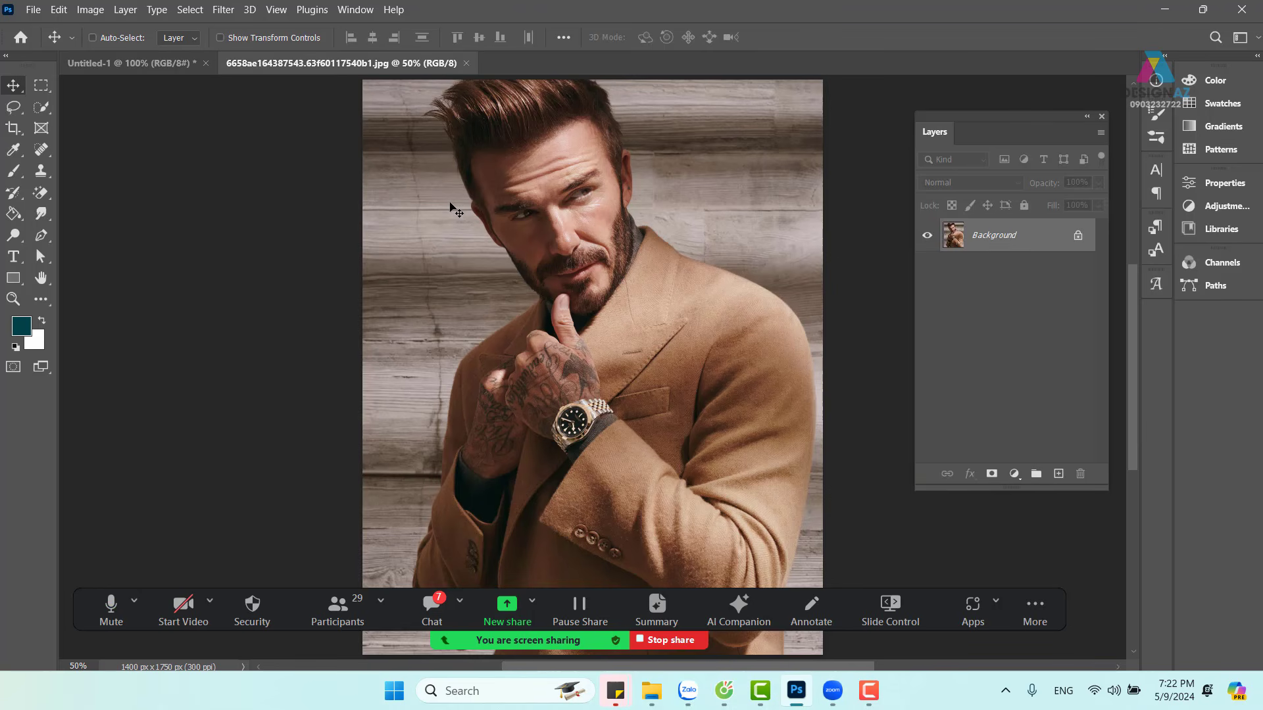
Step: Open the image Free Black Image on.jpg from Tư liệu học đồ họa > Ảnh kính mắt on drive D
click(31, 11)
click(53, 43)
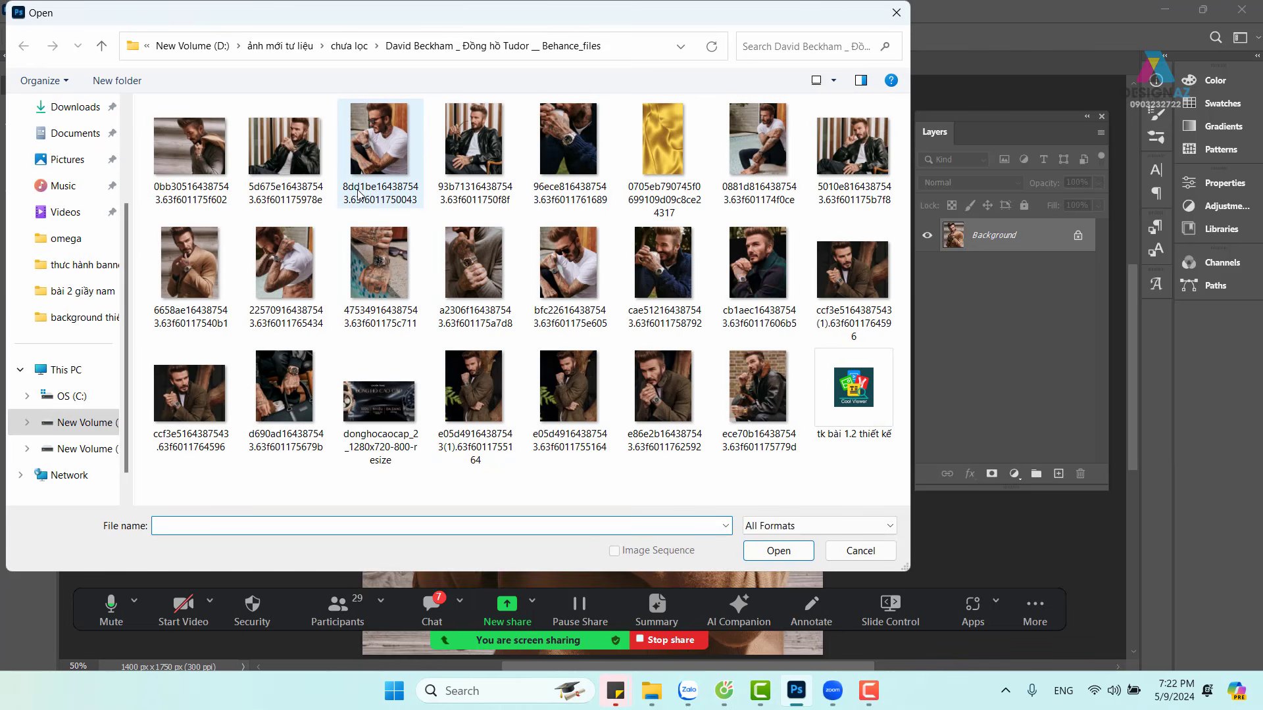
click(192, 45)
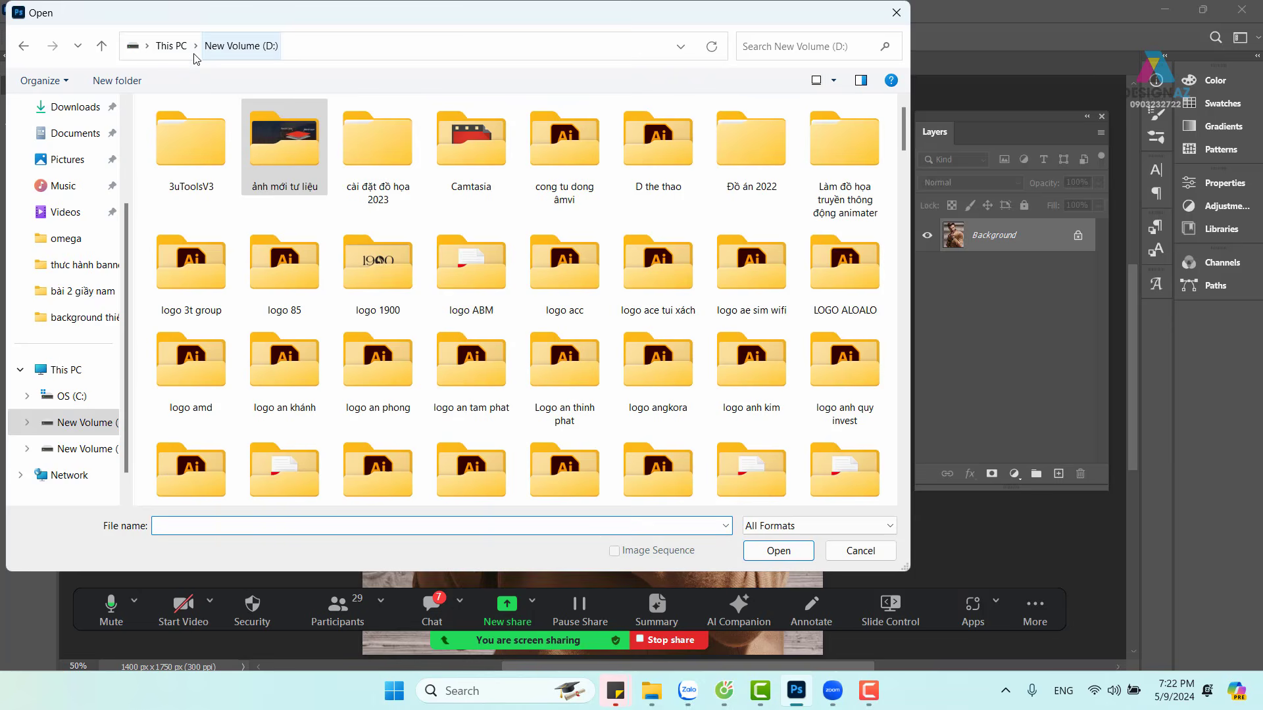
scroll(468, 364, down, 20)
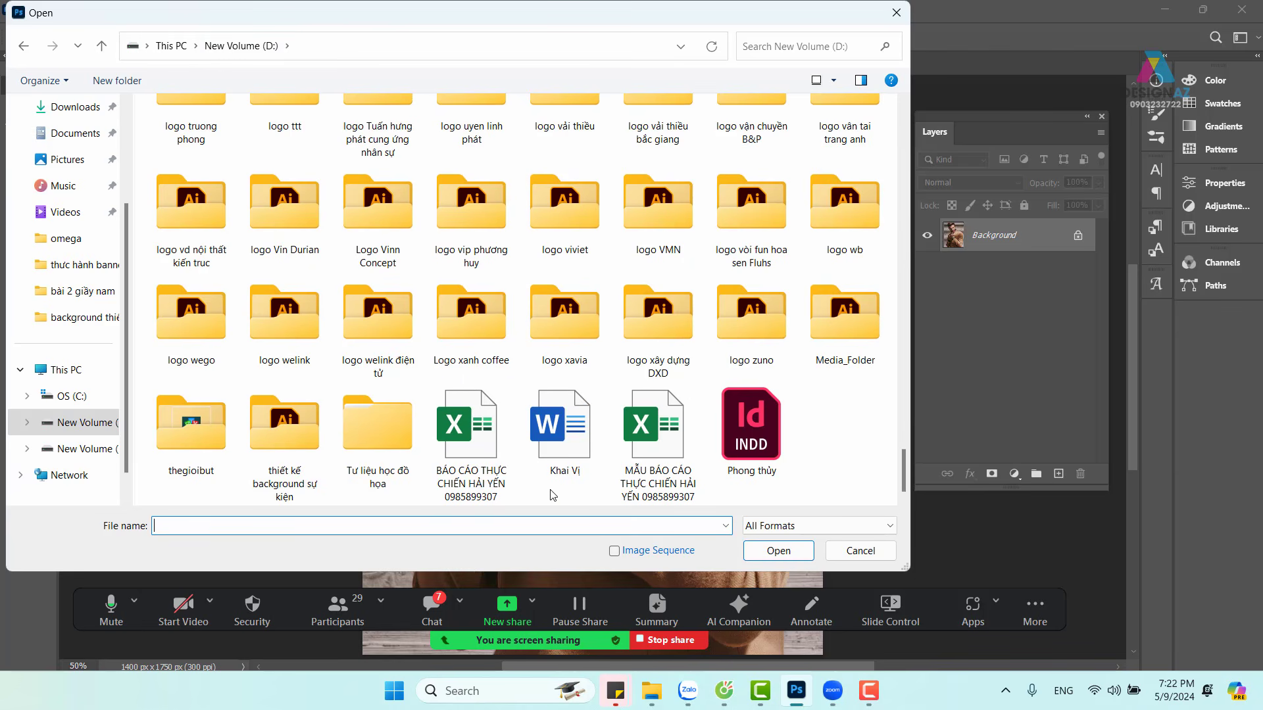
click(384, 440)
double_click(384, 440)
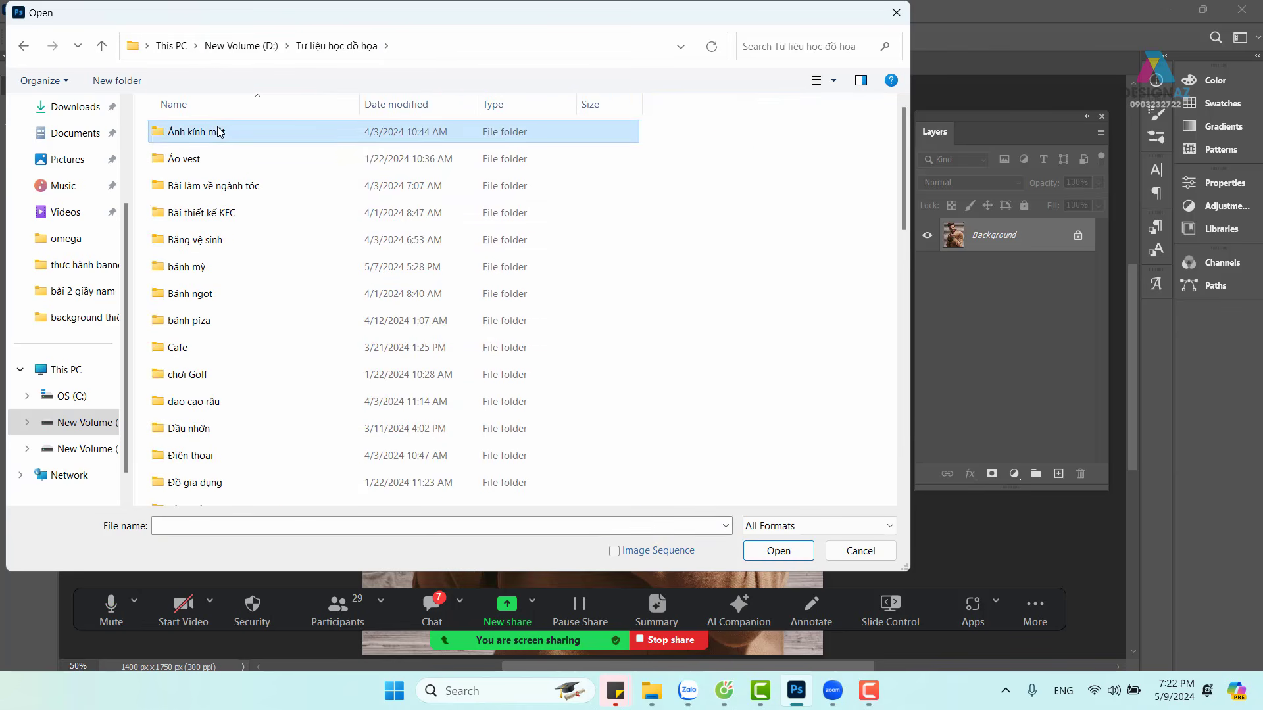
double_click(217, 129)
scroll(554, 223, down, 3)
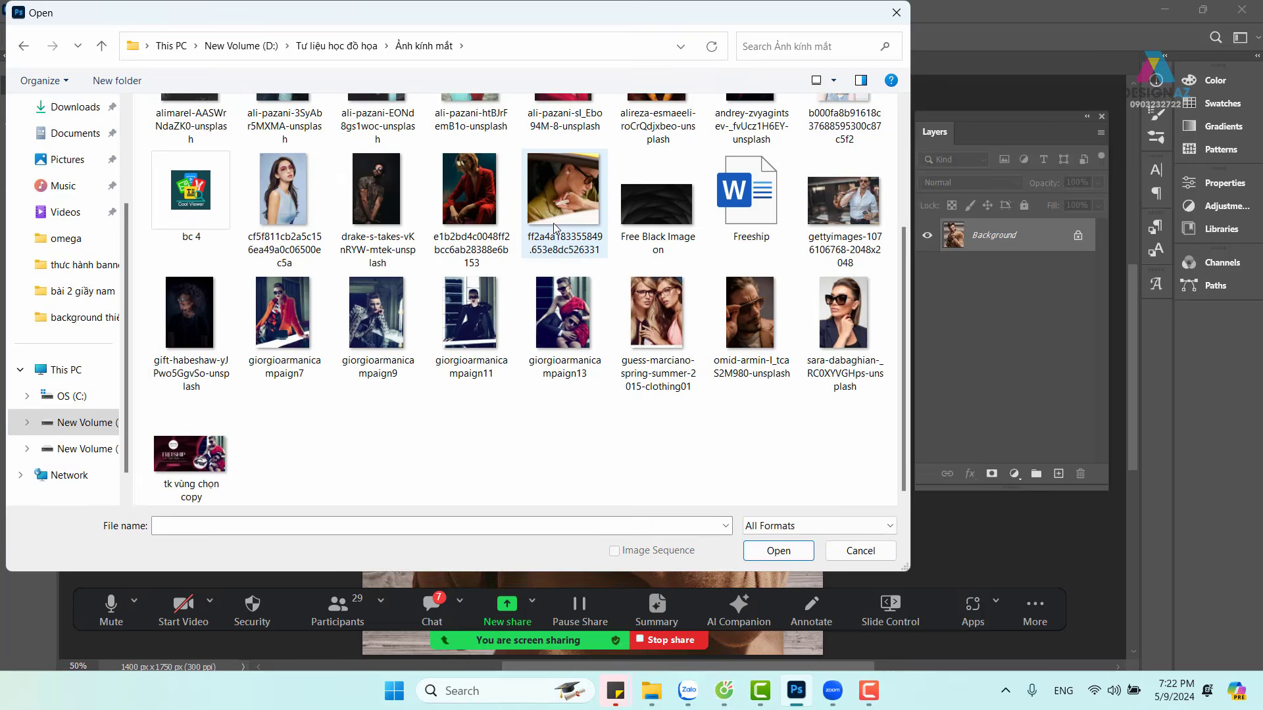
click(680, 253)
click(777, 551)
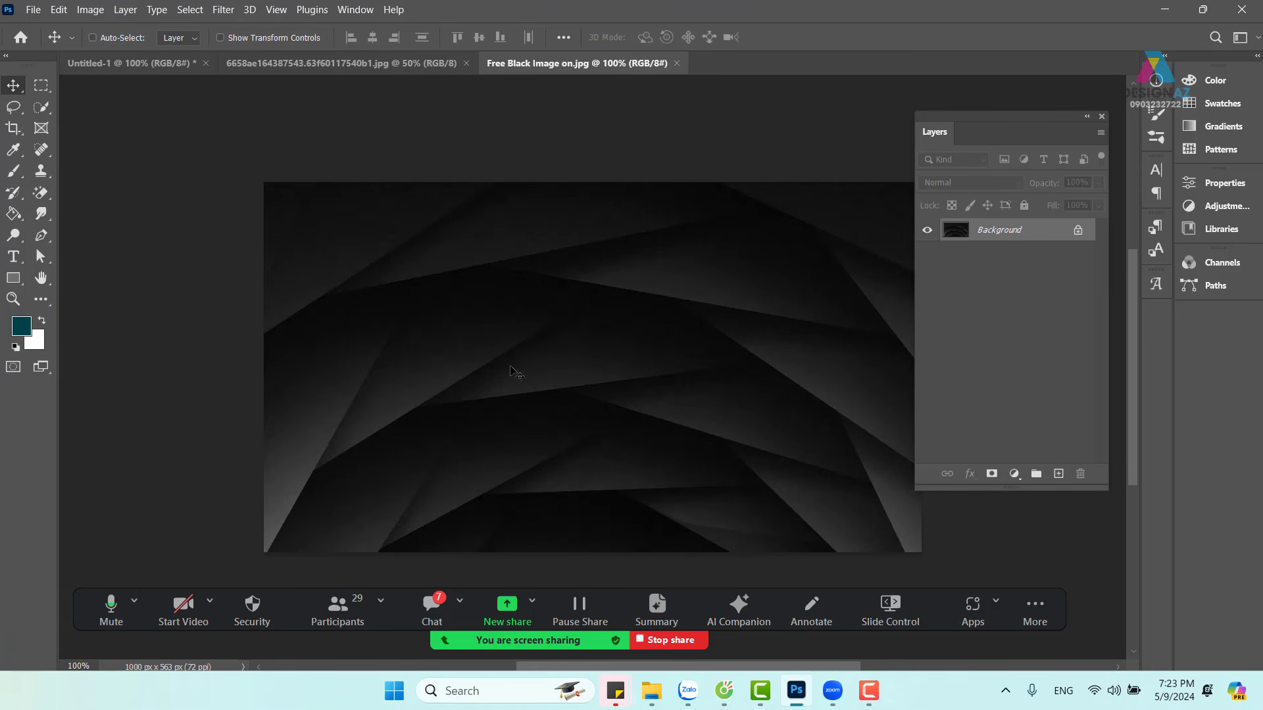
Step: View the teal document and return to the black background image
click(119, 55)
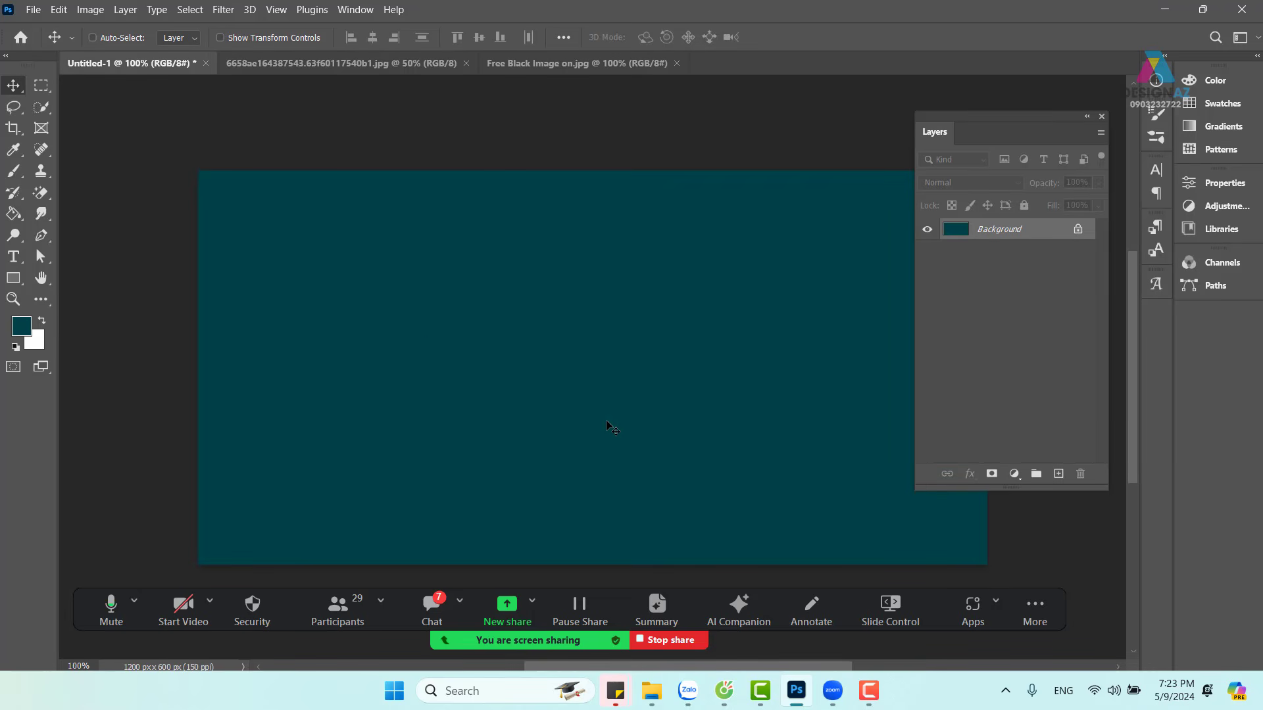
click(564, 64)
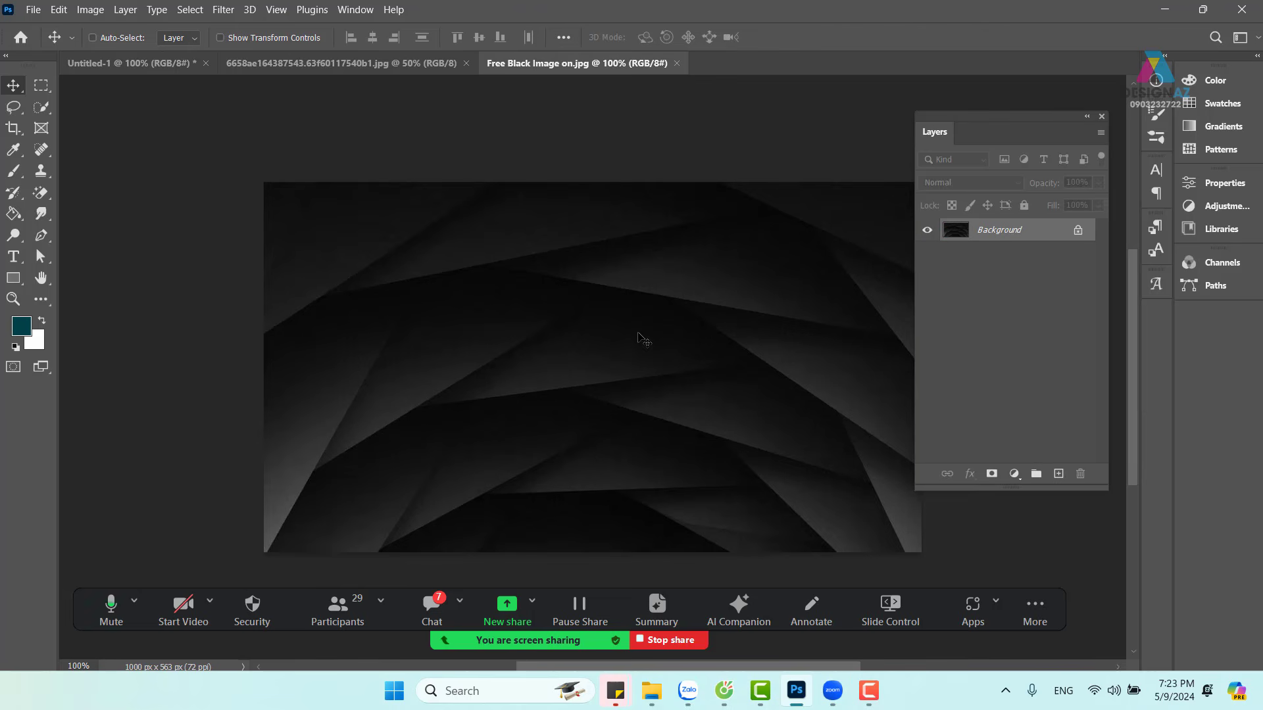
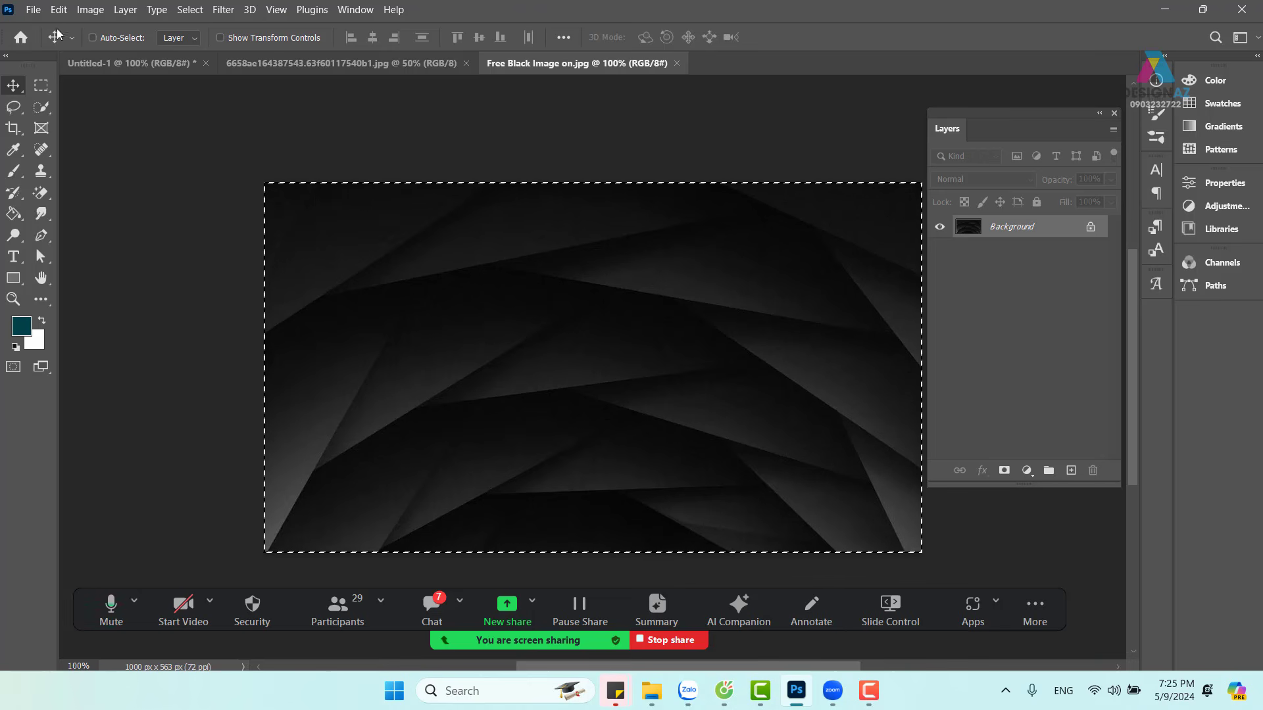
Step: Copy the selected black background image and paste it into the teal Untitled-1 document
click(65, 8)
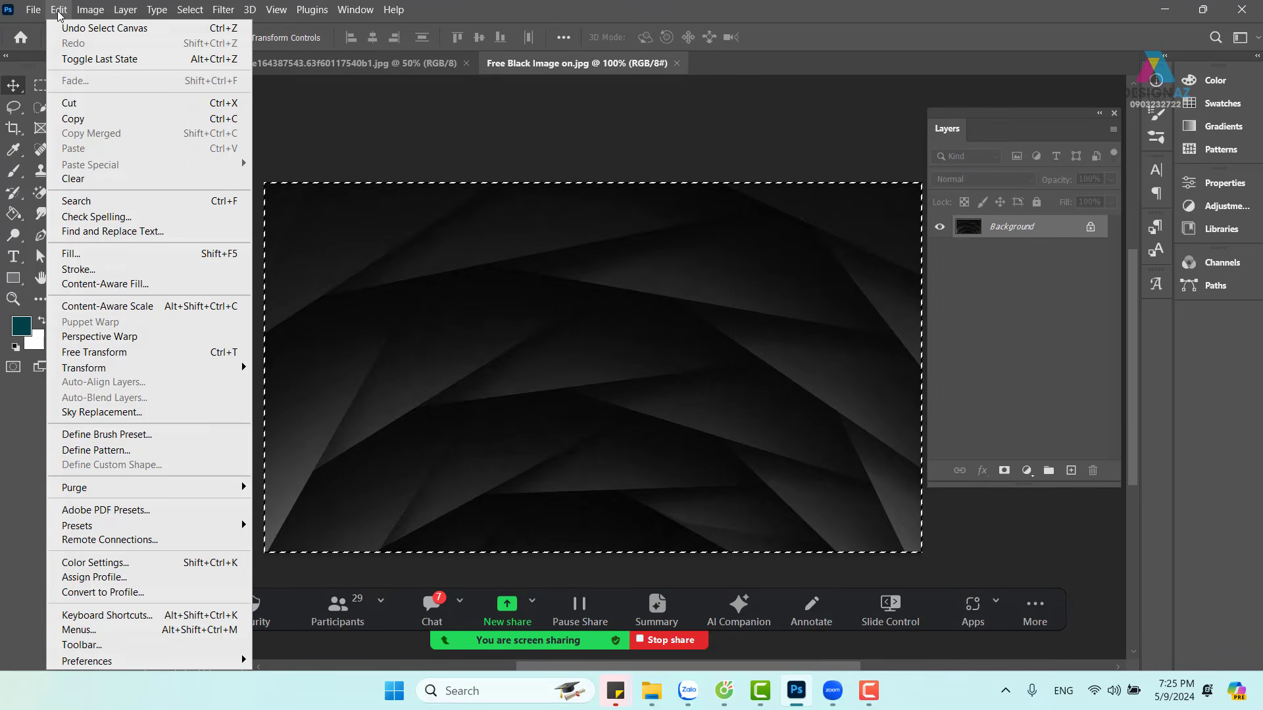
click(131, 123)
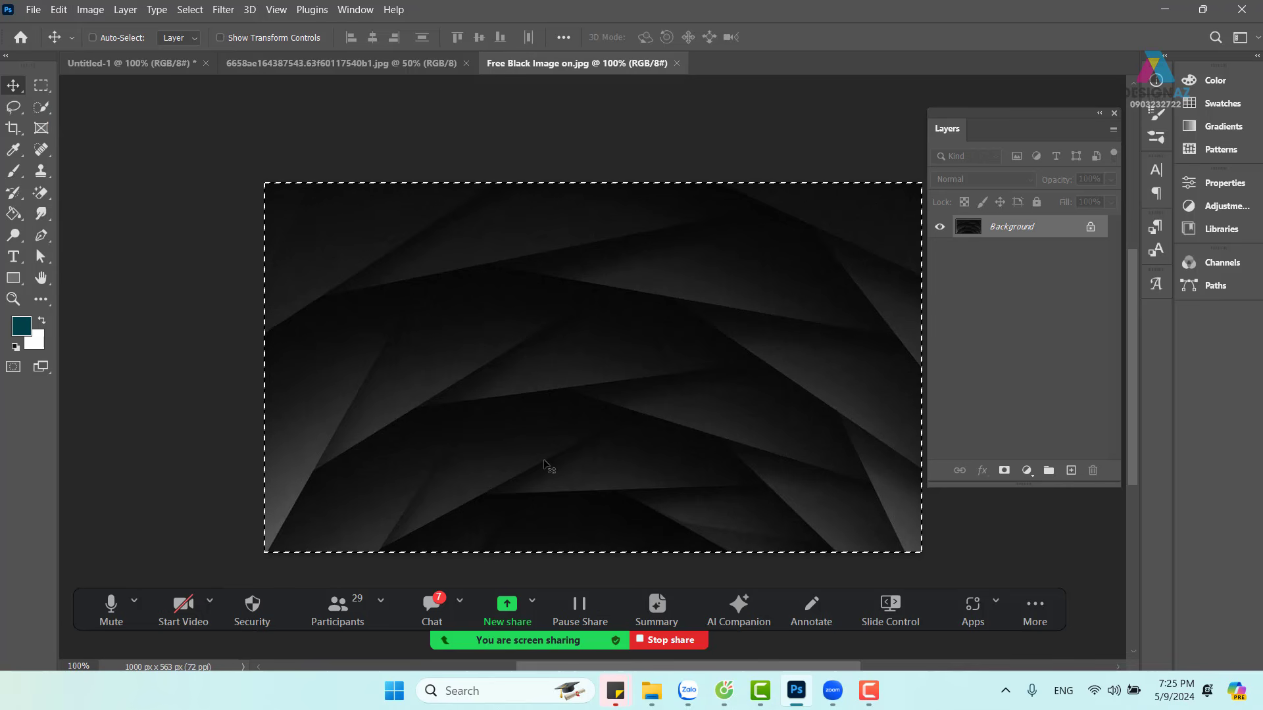
click(150, 65)
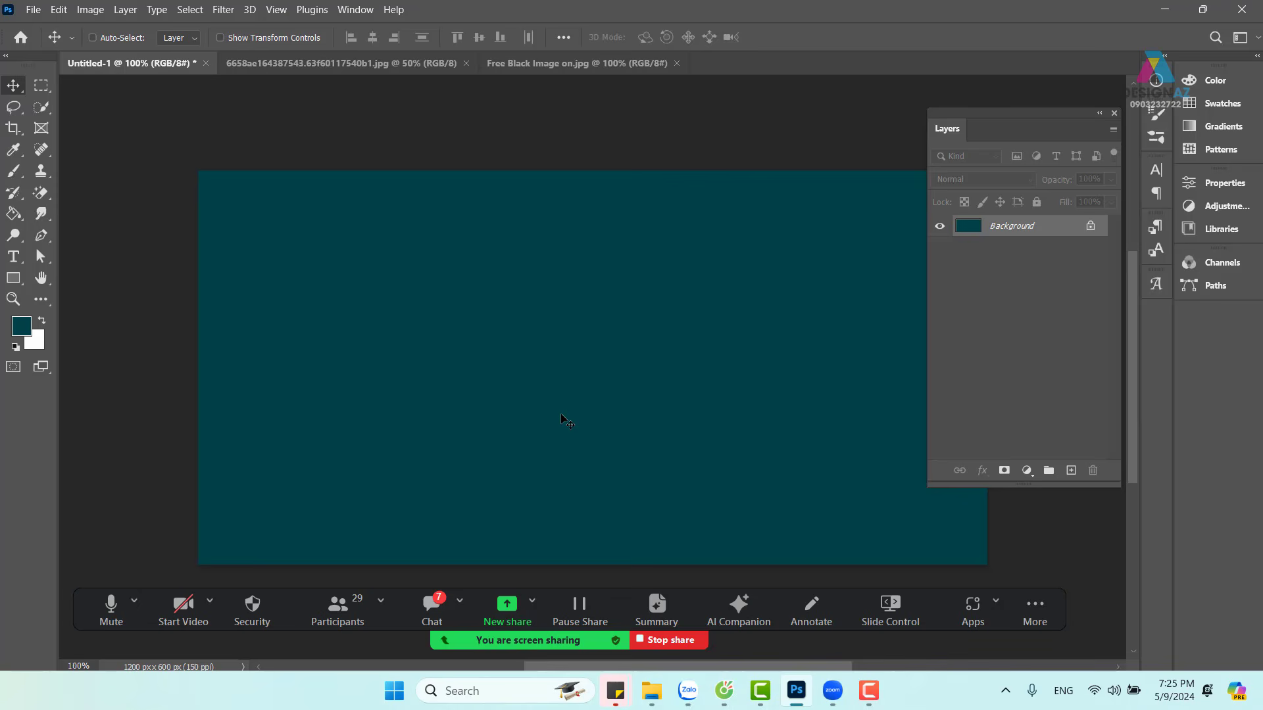
click(59, 10)
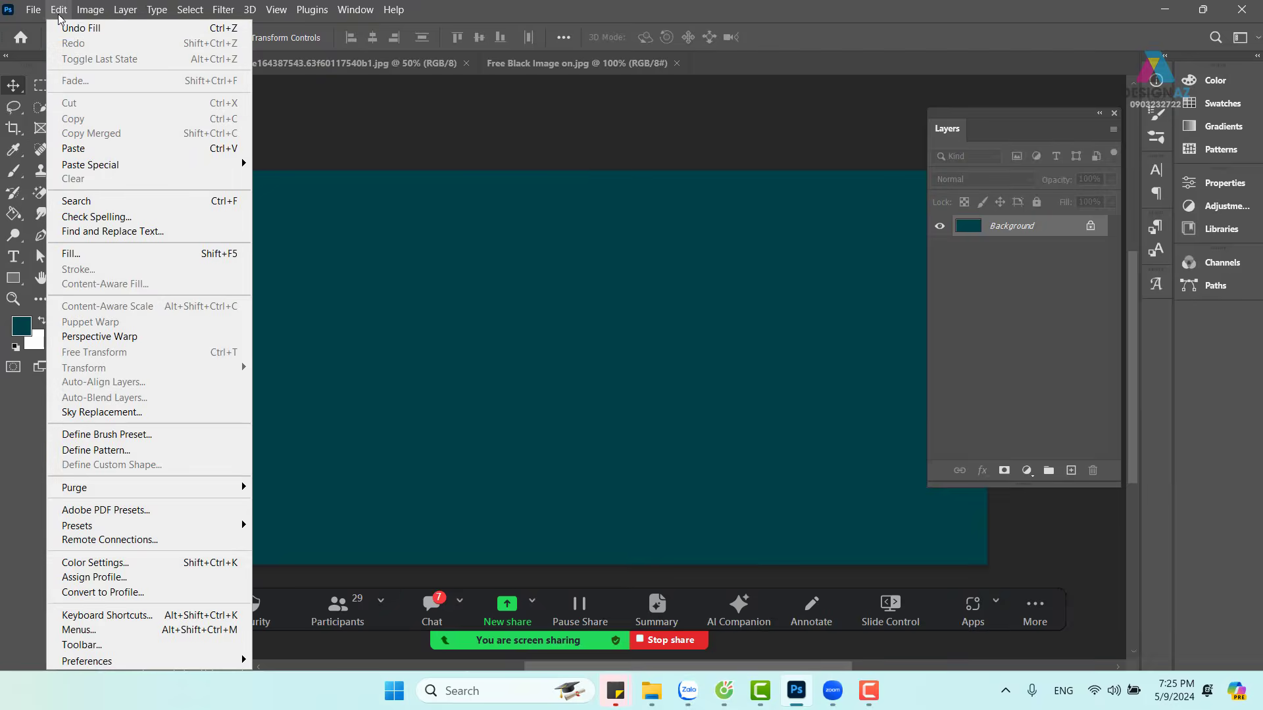
click(138, 154)
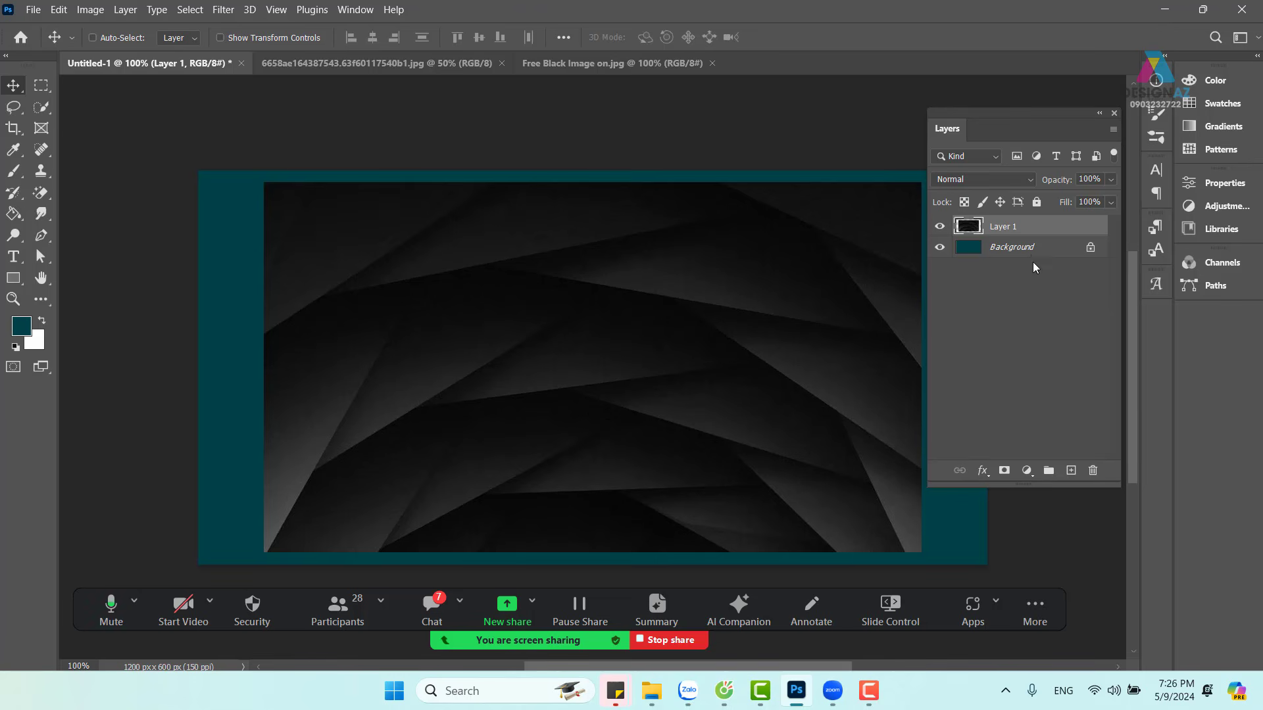
Step: Shift the pasted black image slightly to the right and rename its layer bg
click(1010, 253)
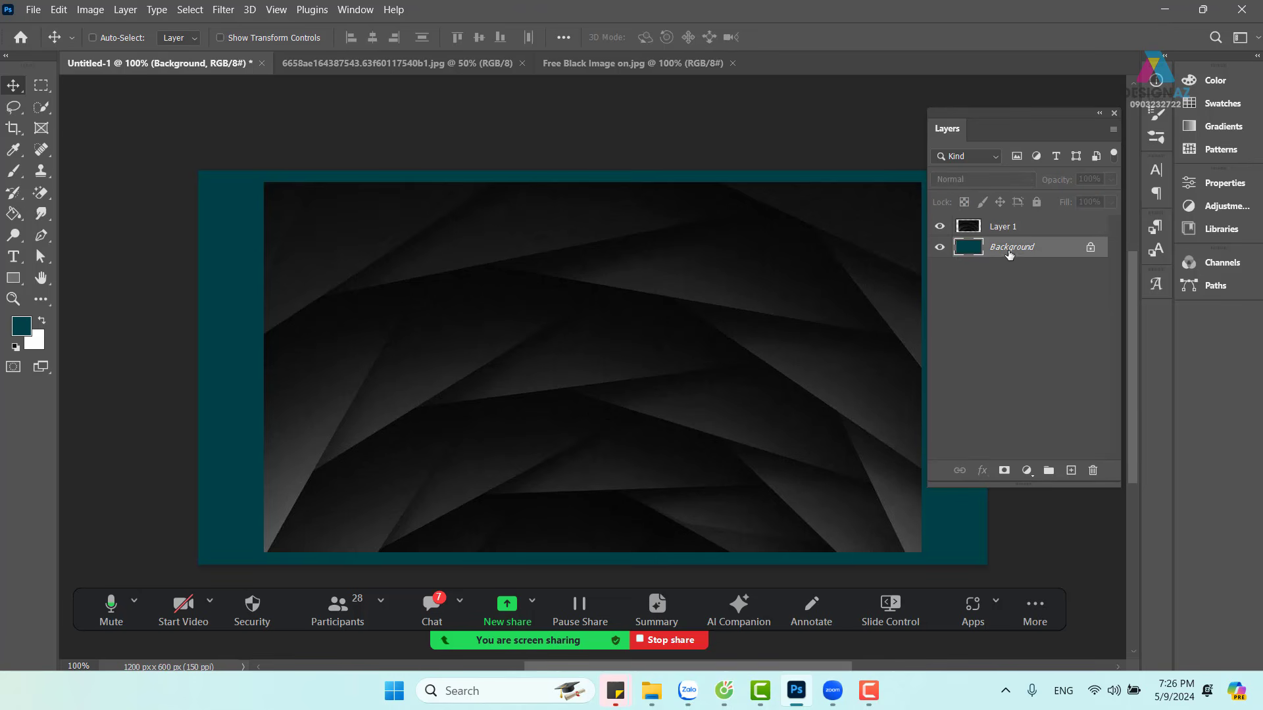
click(1045, 227)
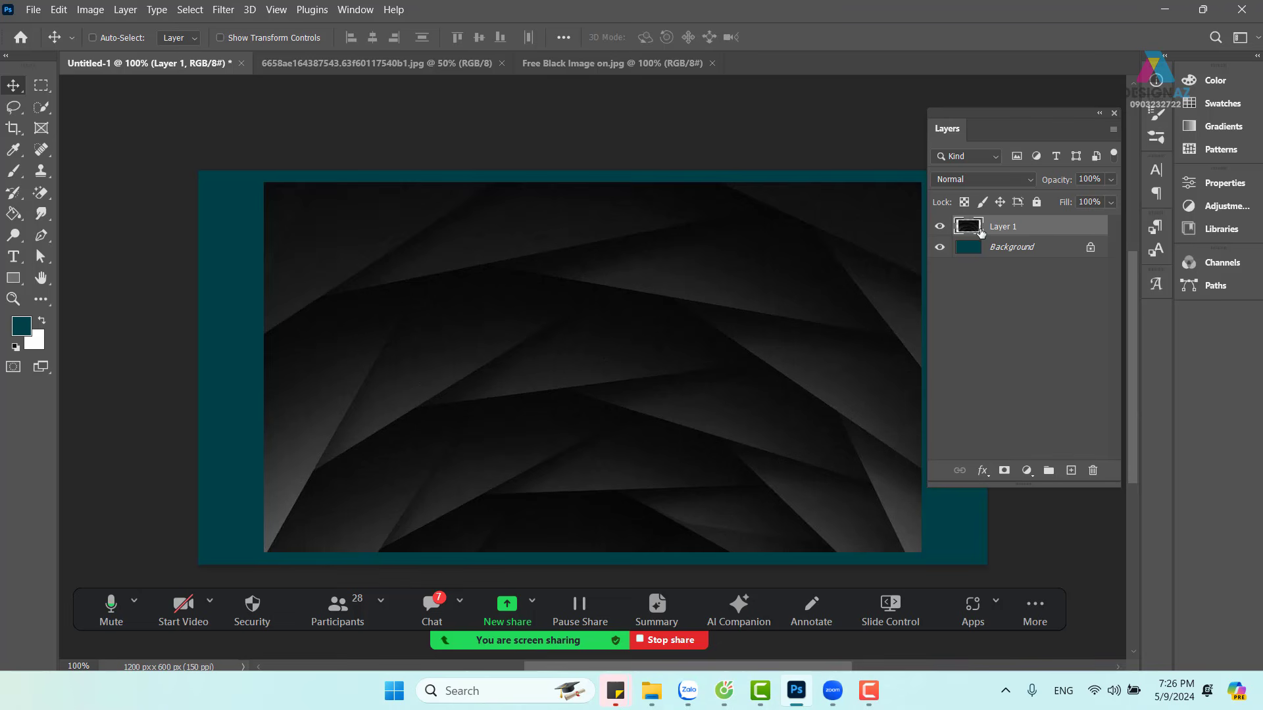
drag(646, 290, 659, 352)
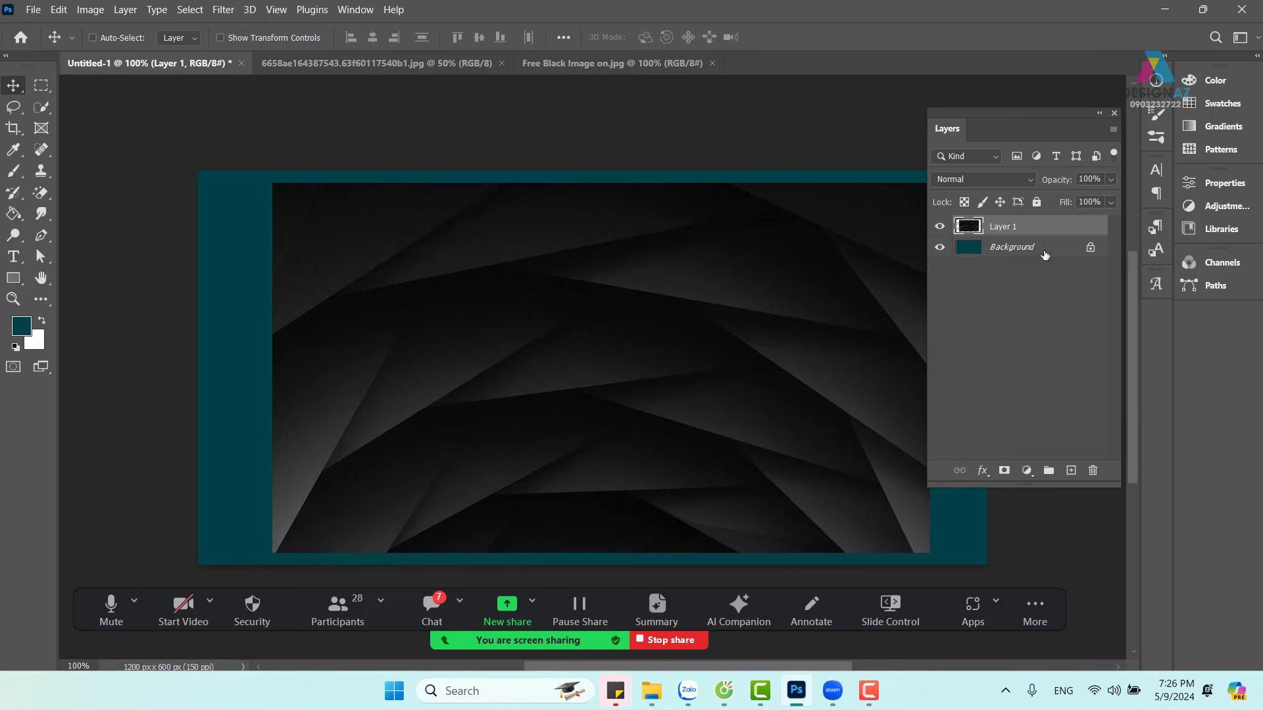
double_click(1003, 227)
key(BackSpace)
text(bg)
key(Return)
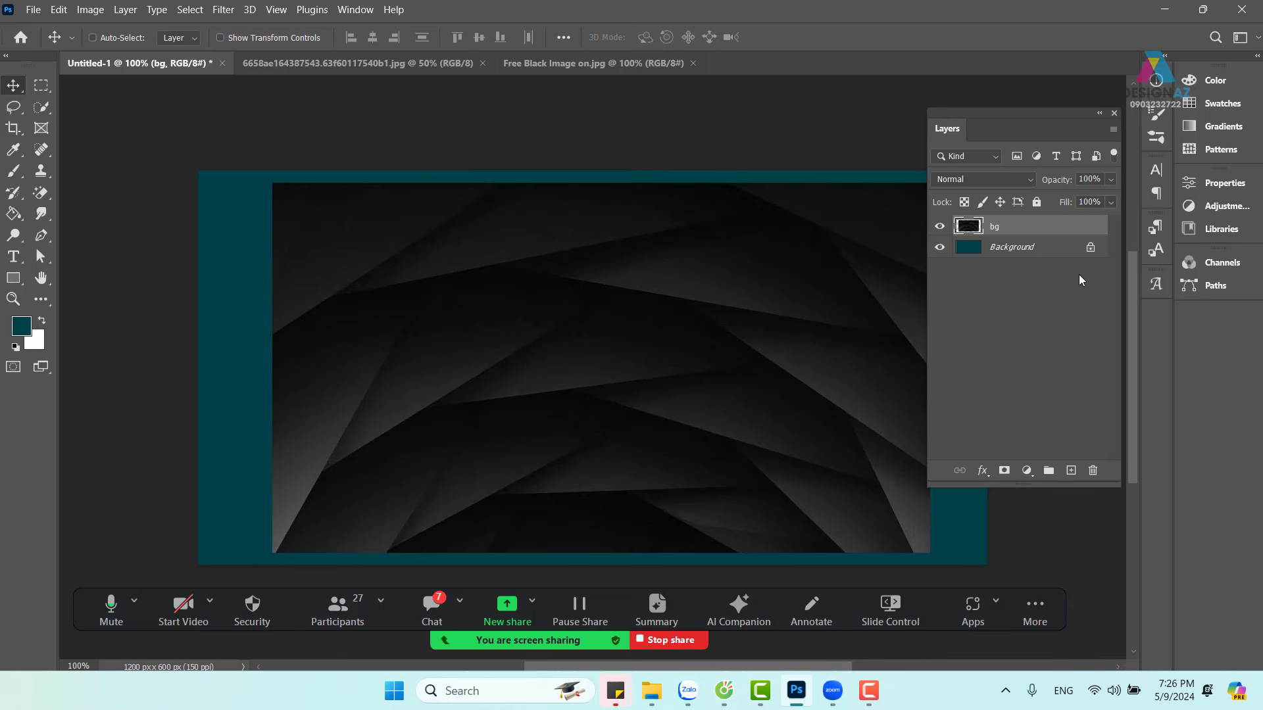
Step: Move the bg image into the canvas's lower-left corner and scale it proportionally to 106.30% to fill the canvas height
drag(682, 419, 396, 393)
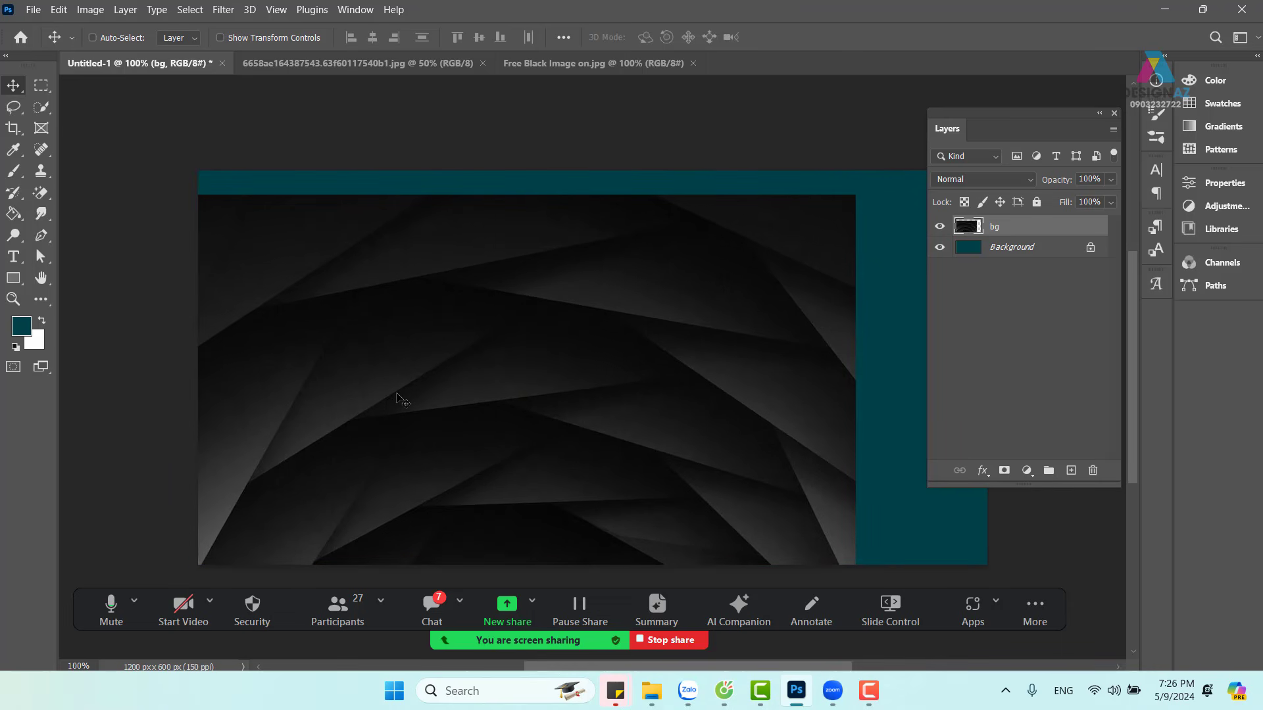
key(ctrl+t)
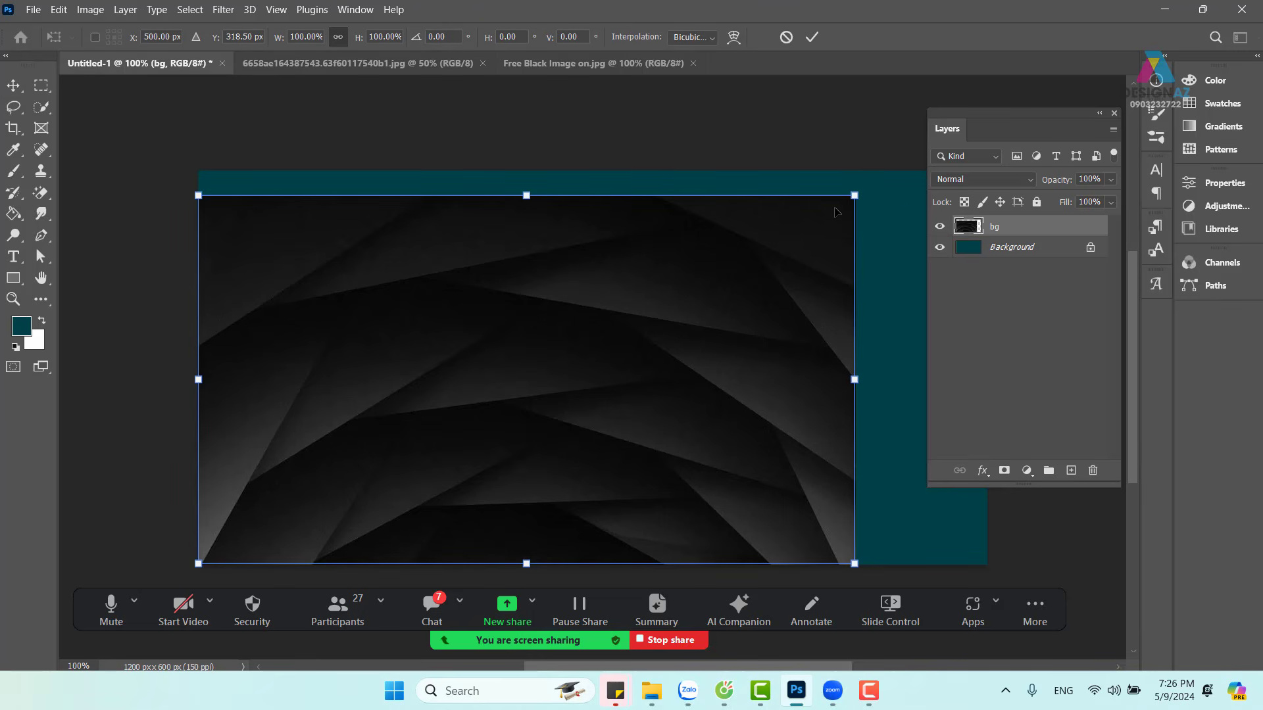
drag(858, 191, 905, 168)
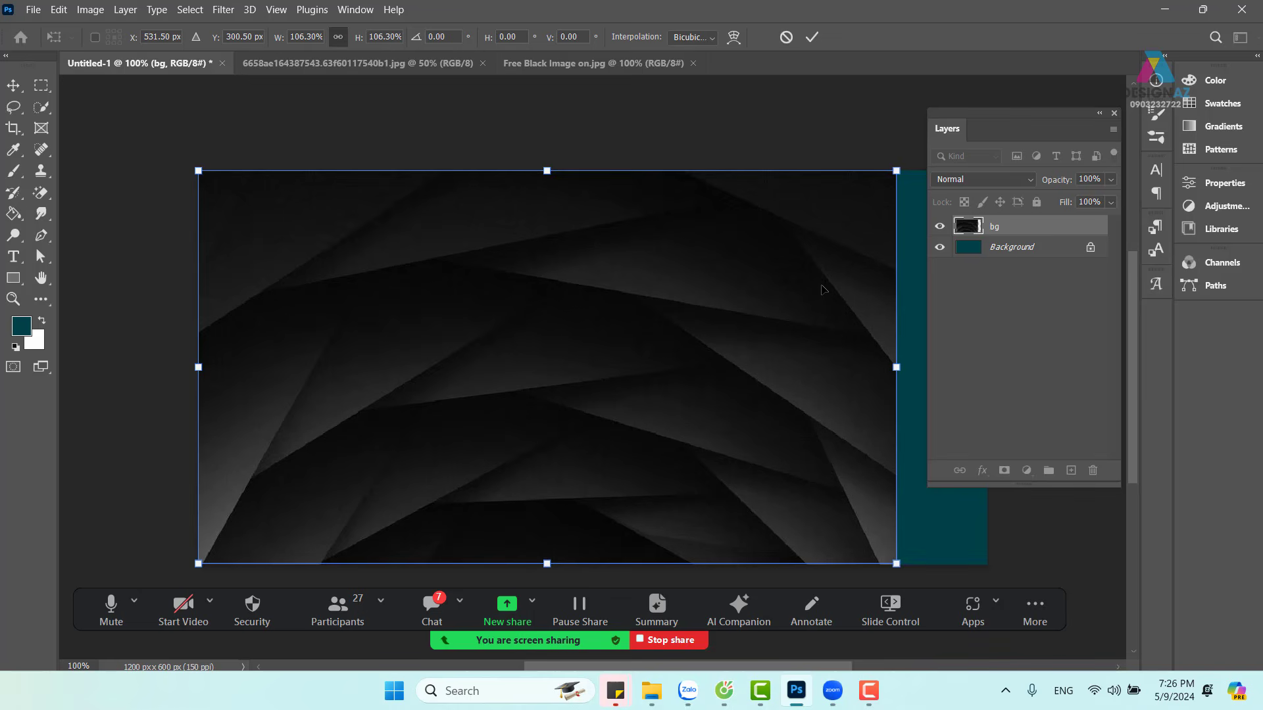
key(Return)
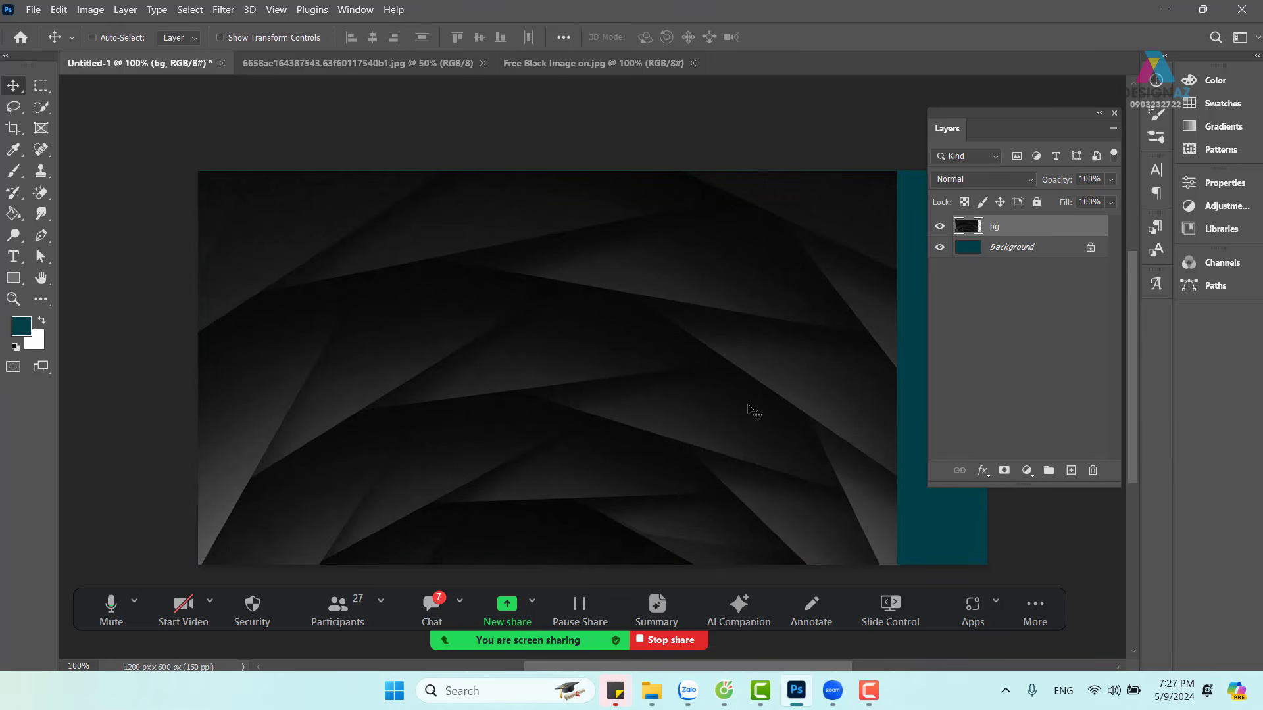
Step: Move the bg image flush with the canvas's right edge, leaving the teal strip on the left
drag(767, 403, 725, 338)
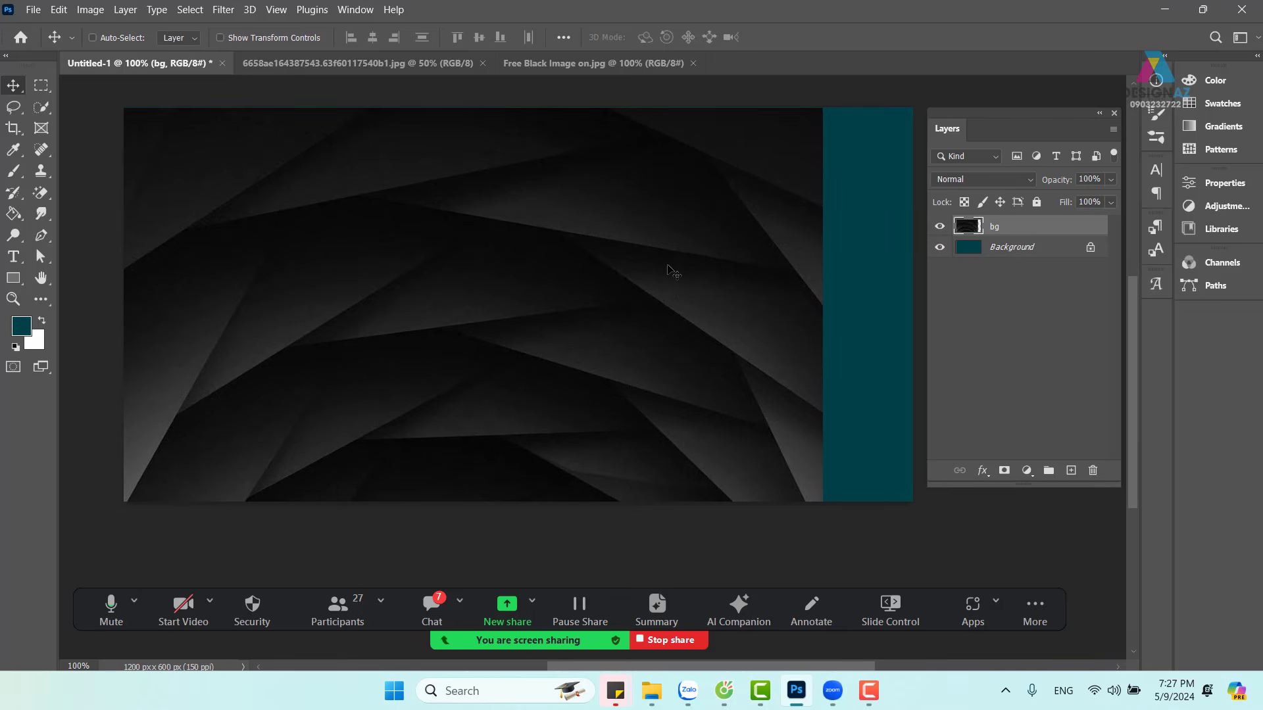
right_click(656, 204)
click(692, 212)
drag(338, 273, 437, 324)
key(space)
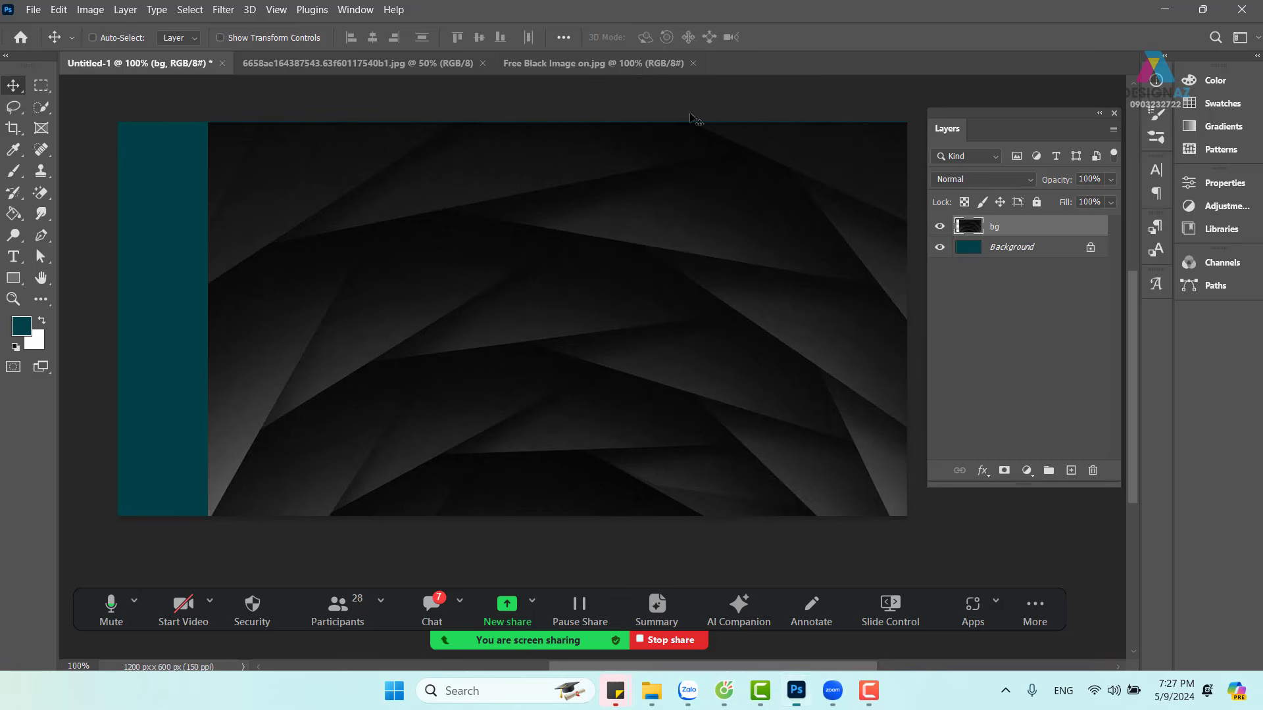
Step: Hide the bg layer to check the teal background beneath it, and show it again
click(697, 99)
click(939, 226)
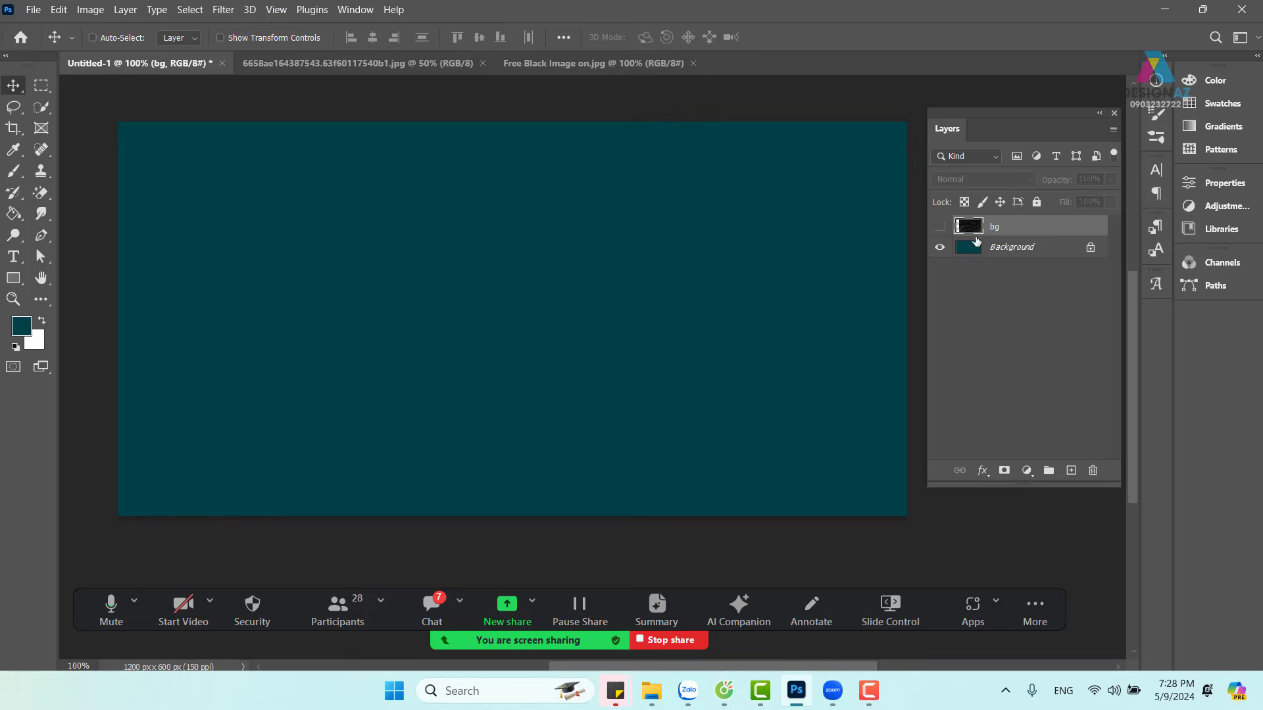
click(939, 227)
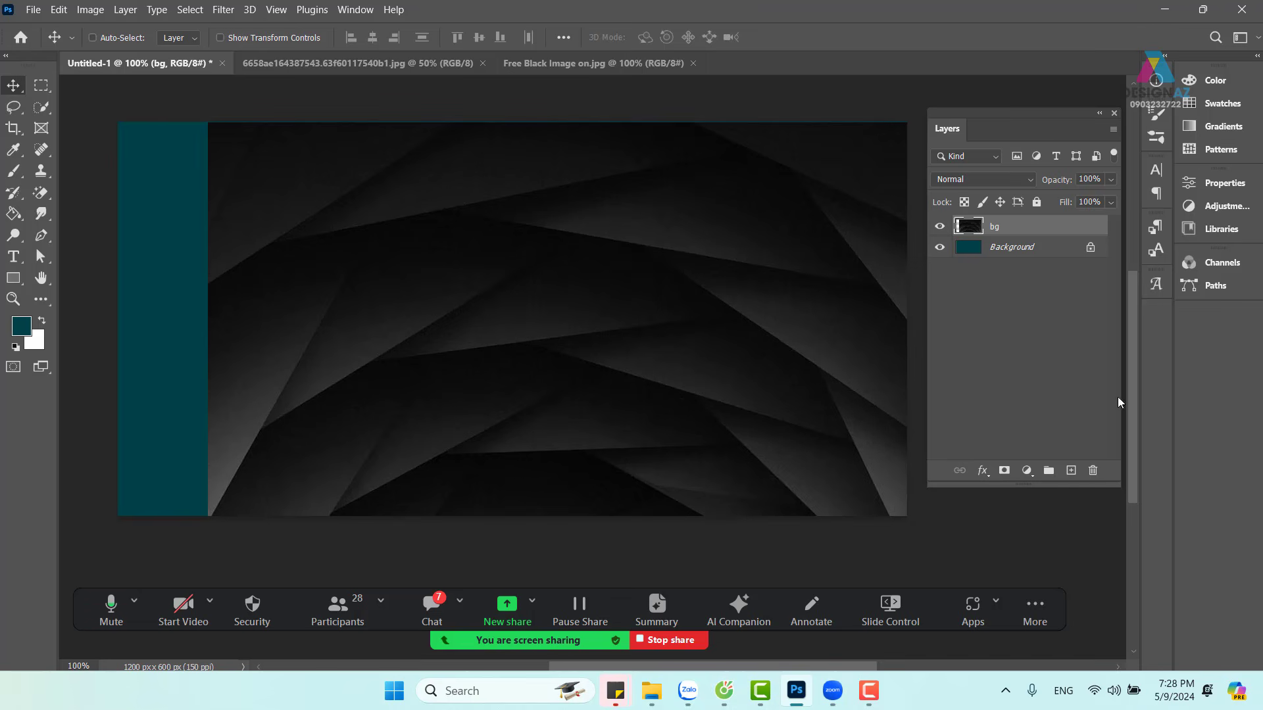
Step: Add a new layer above bg and fill it with the dark teal foreground color 00383b
click(1072, 472)
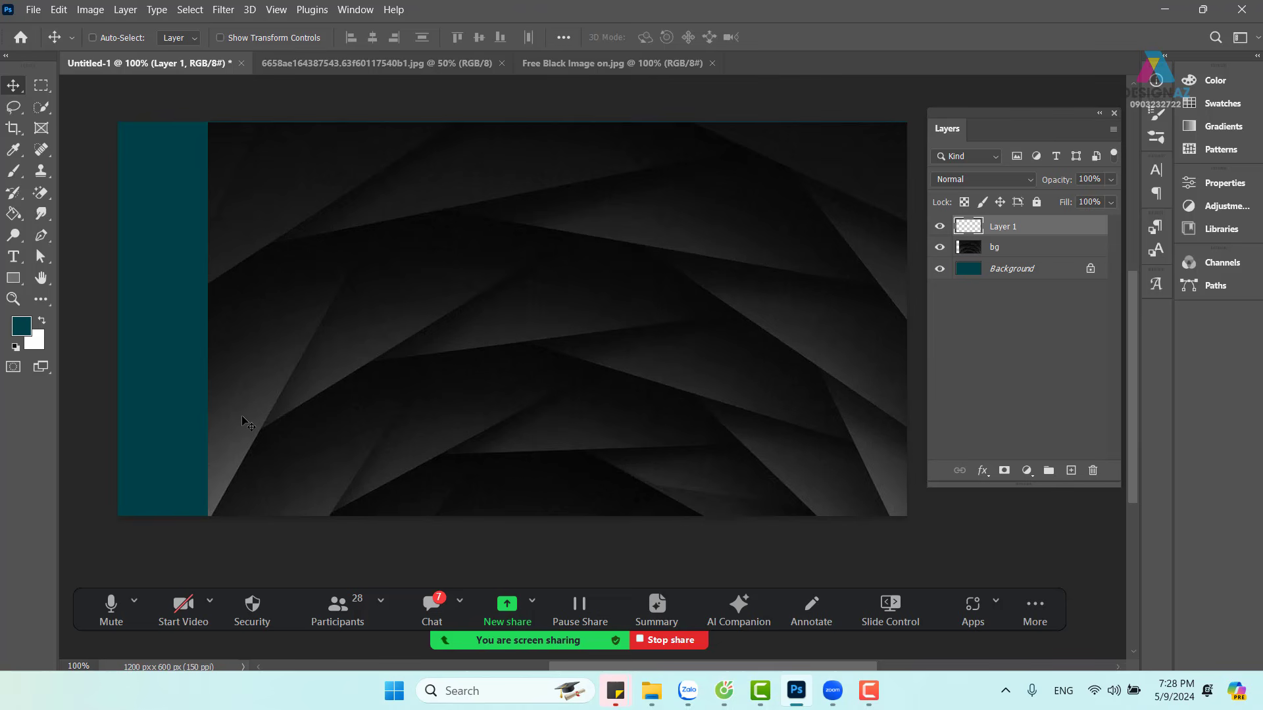
click(21, 325)
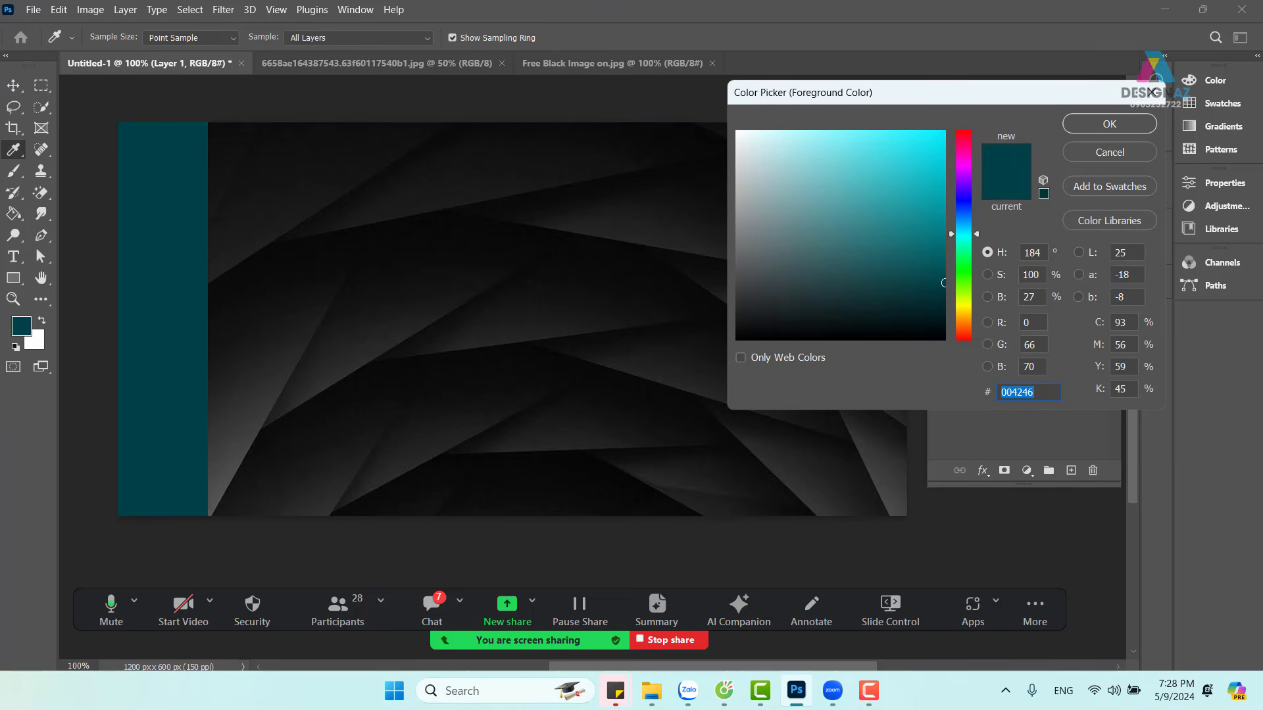
click(945, 292)
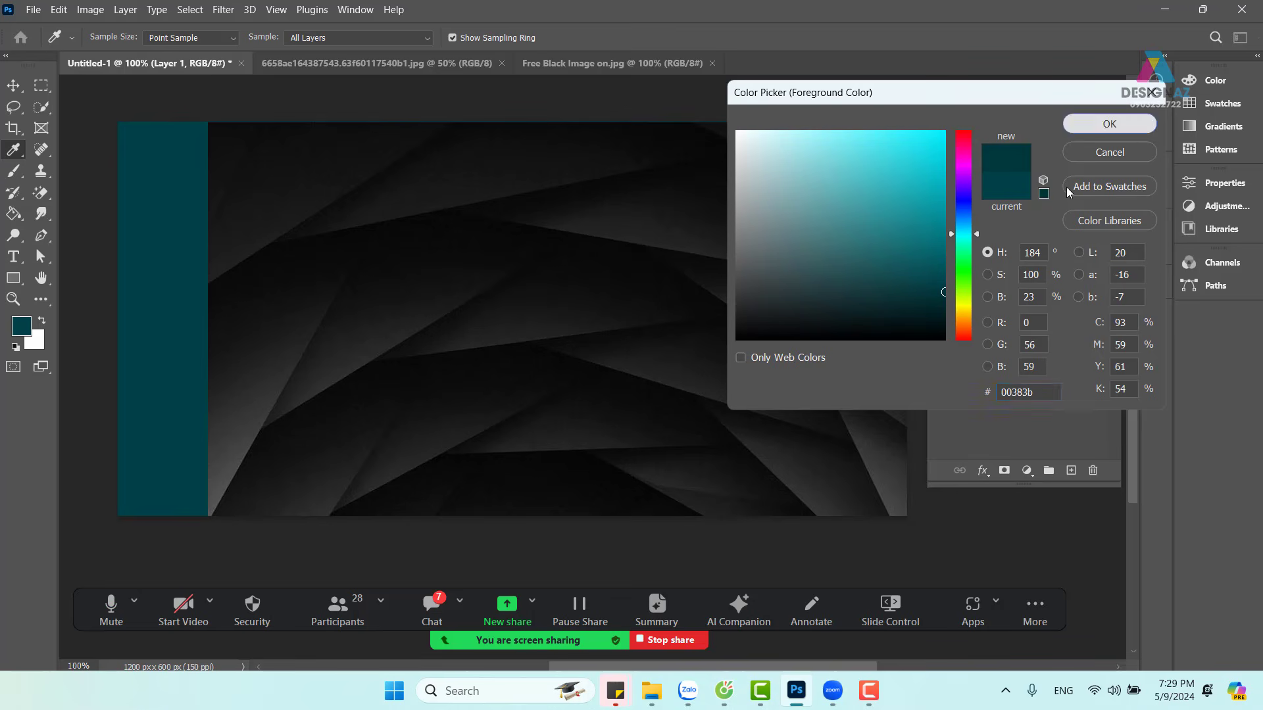
click(1110, 124)
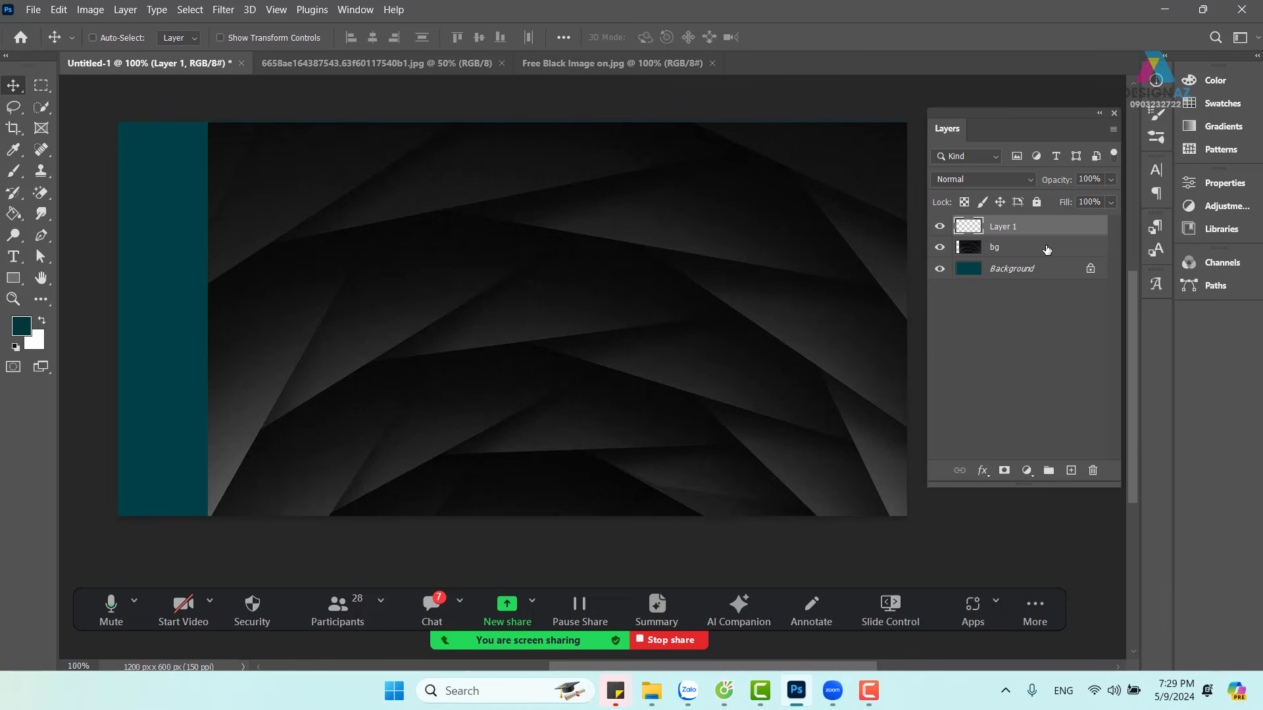
key(alt+BackSpace)
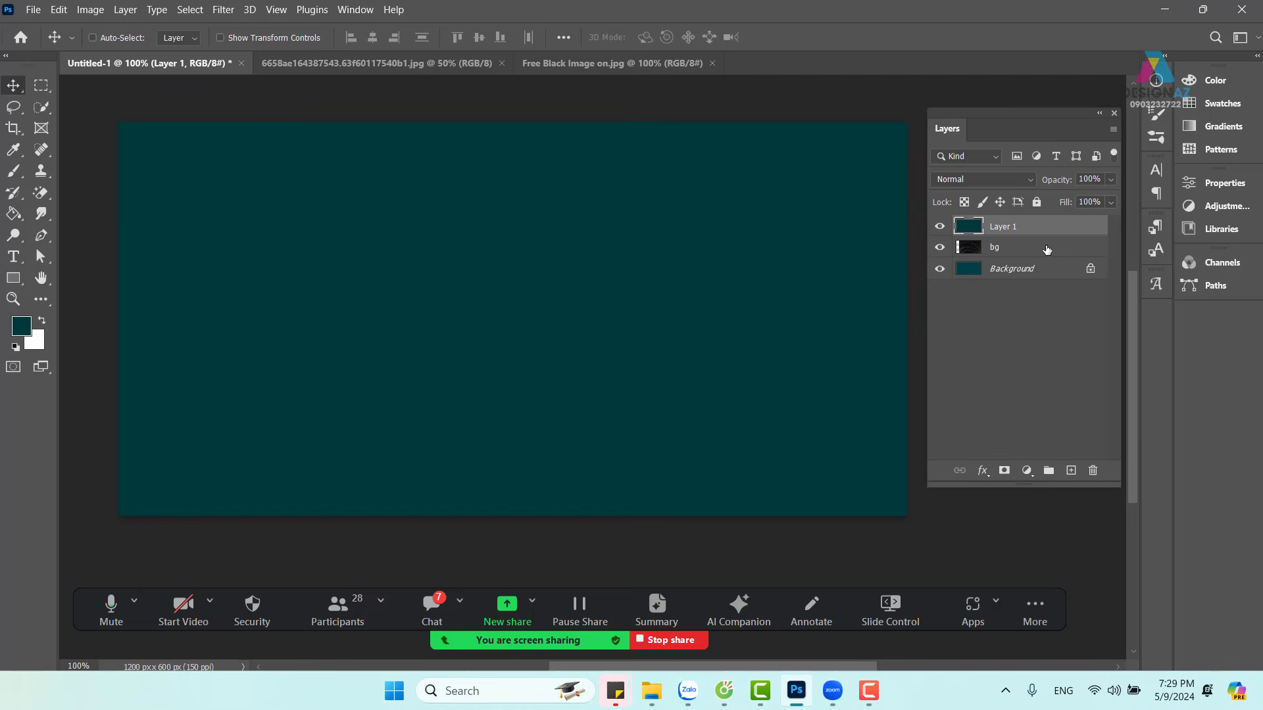
Step: Rename the dark teal layer màu thay đổi bg and set its blend mode to Color
double_click(1005, 227)
text(màu thay đổi bg)
key(Return)
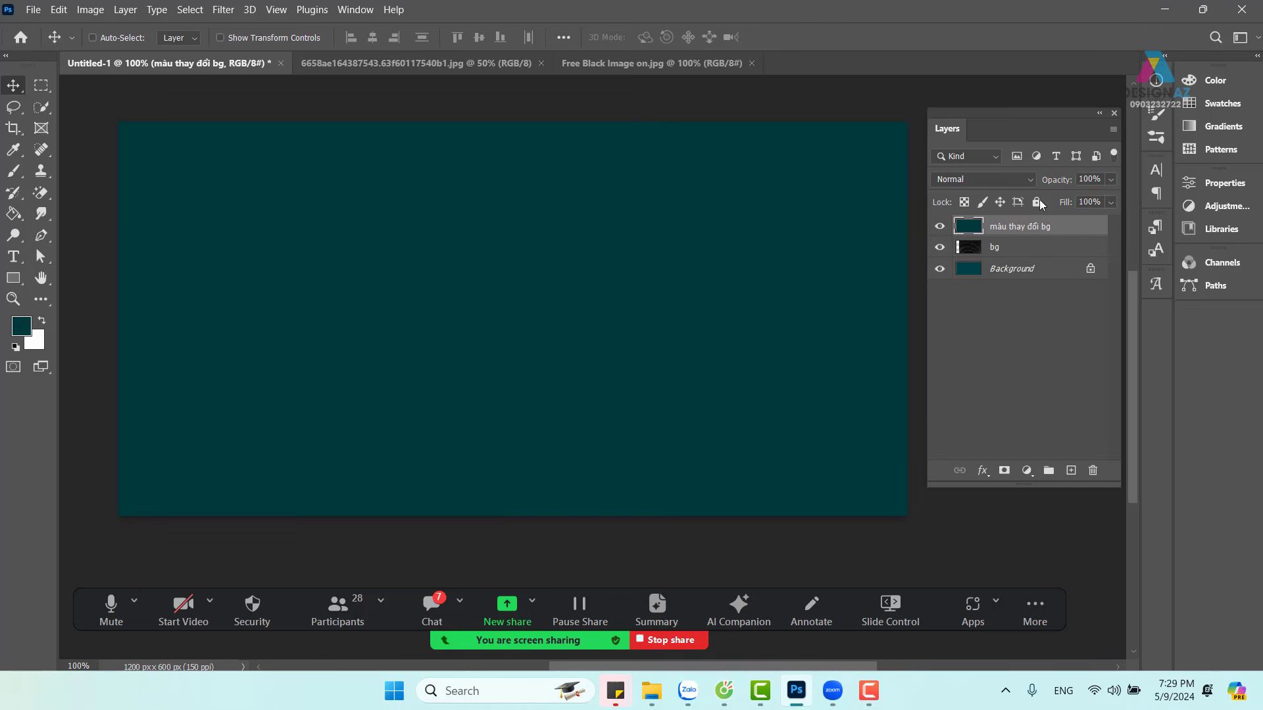
click(1029, 179)
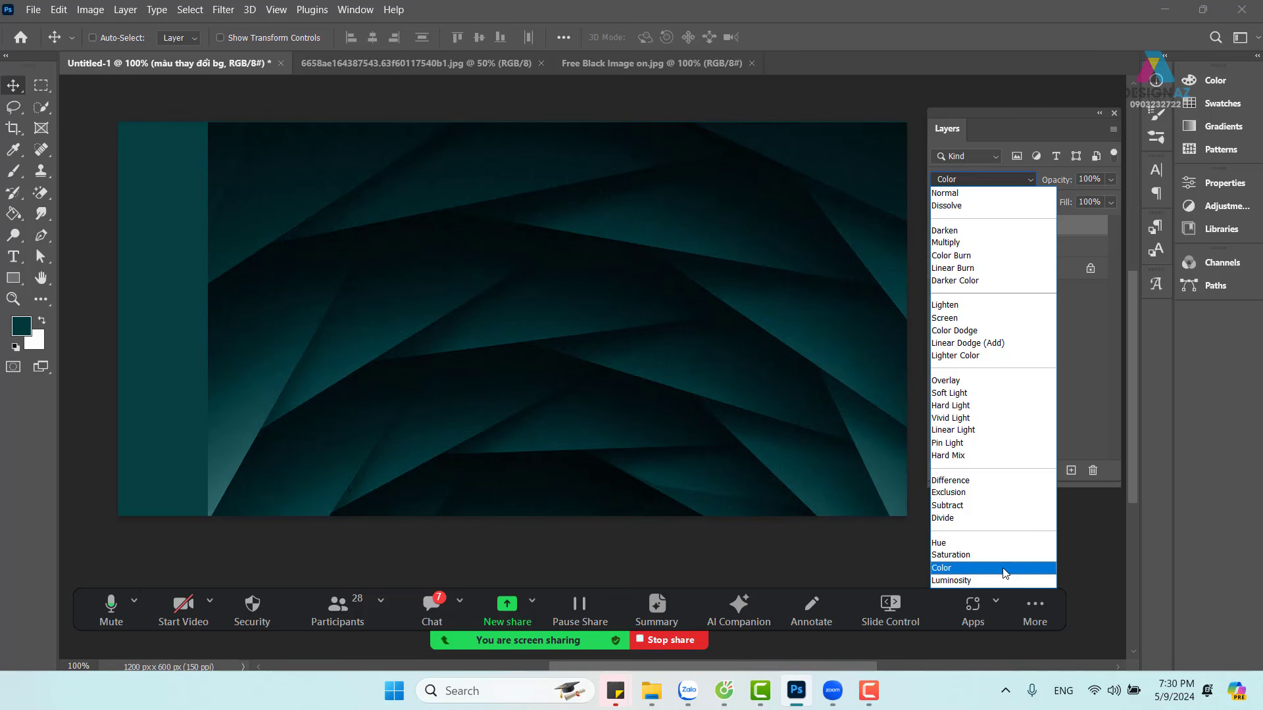
click(1003, 568)
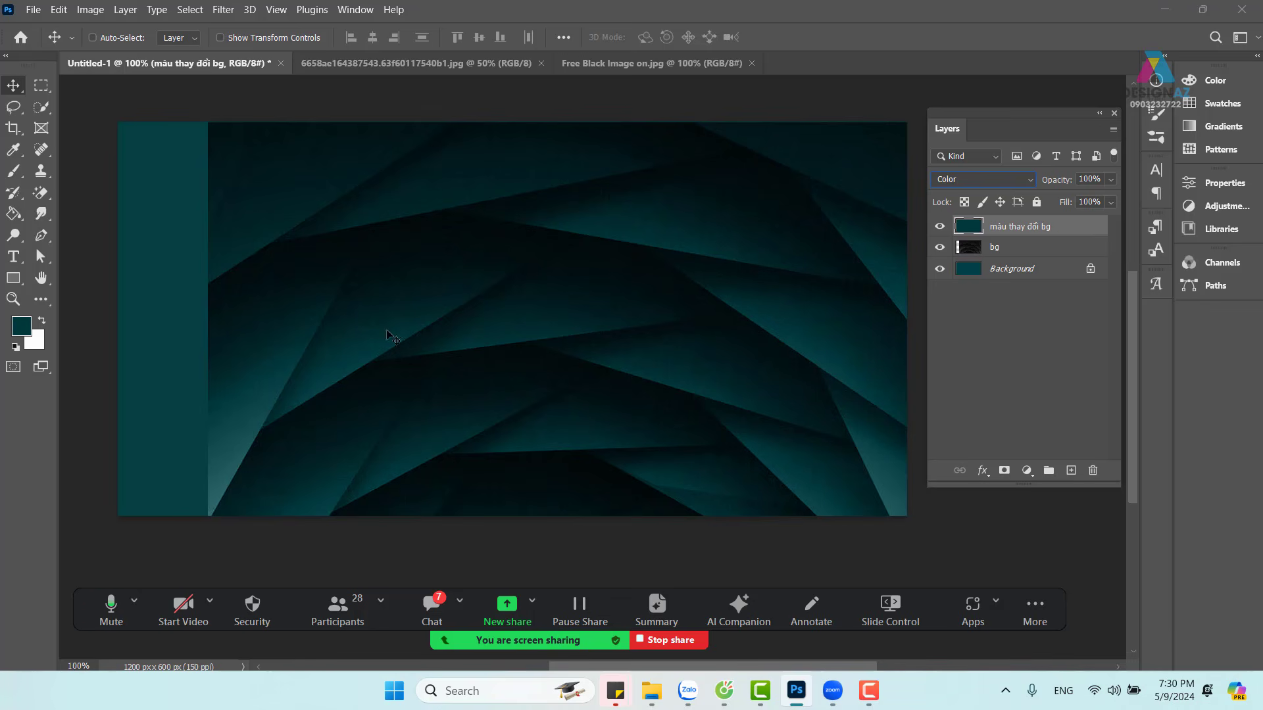
Step: Try refilling the màu thay đổi bg layer with a dark crimson foreground color, and undo the fill
click(22, 327)
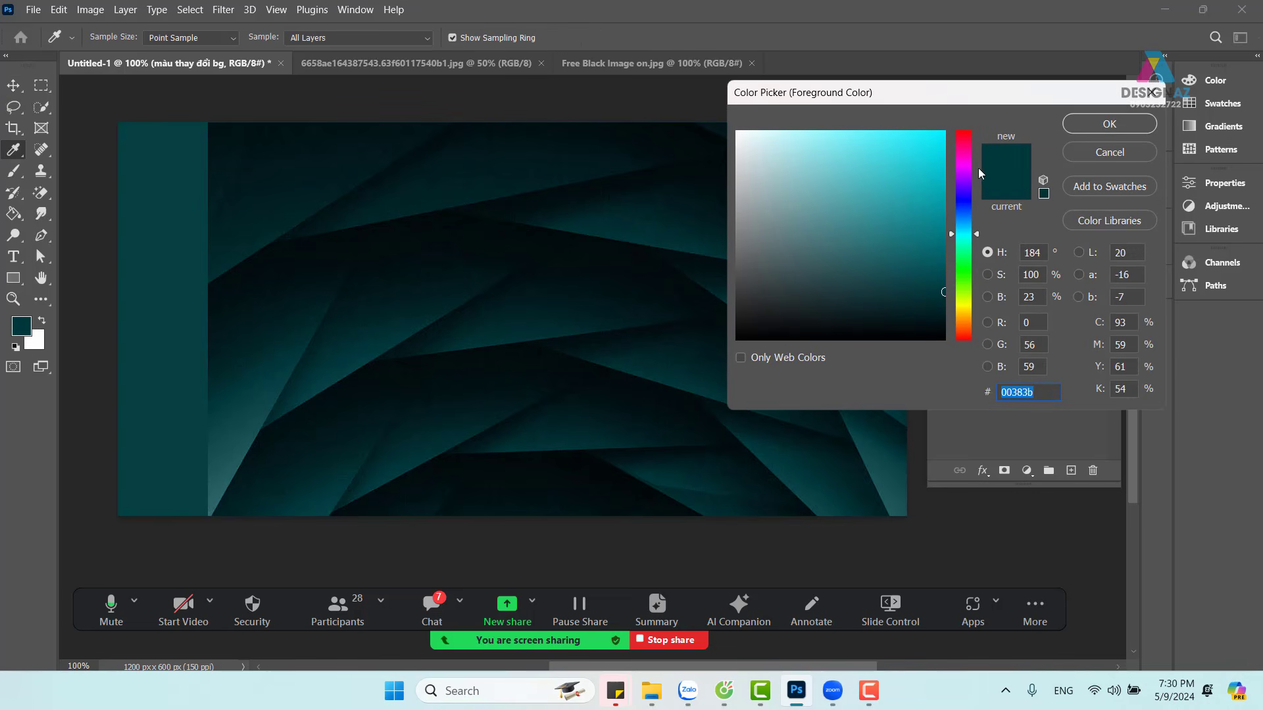
click(963, 149)
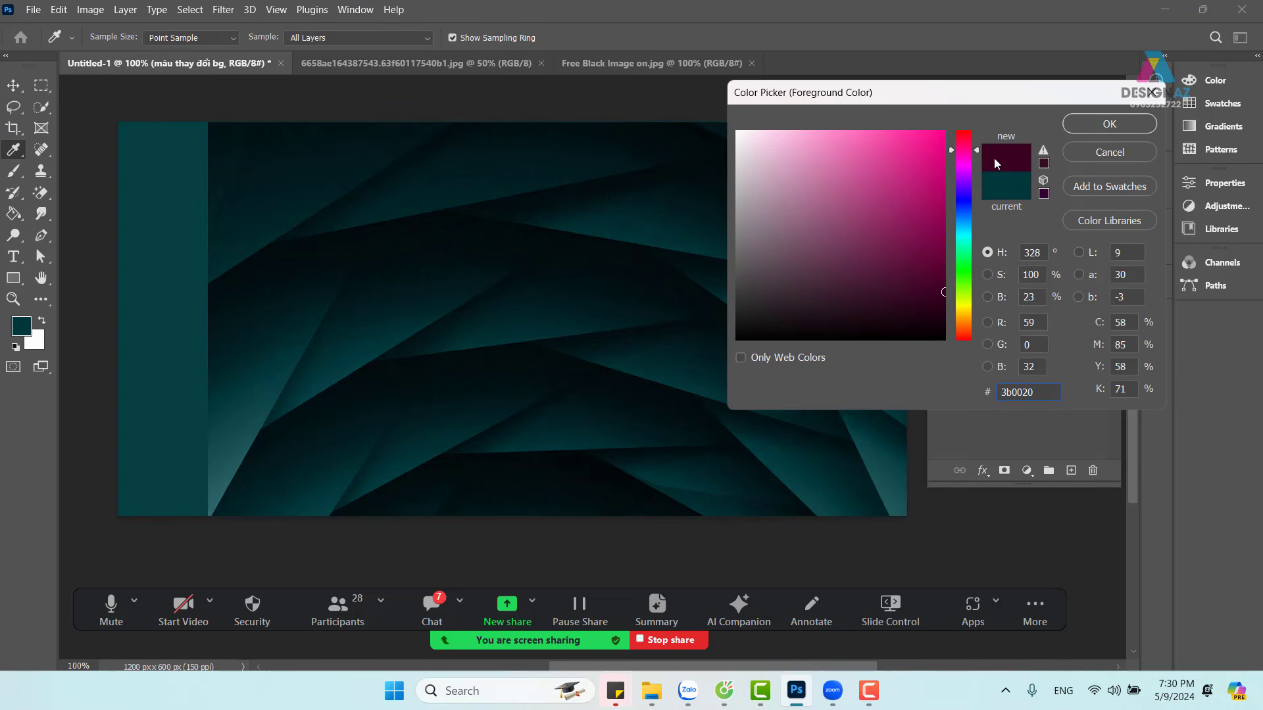
drag(975, 155, 974, 143)
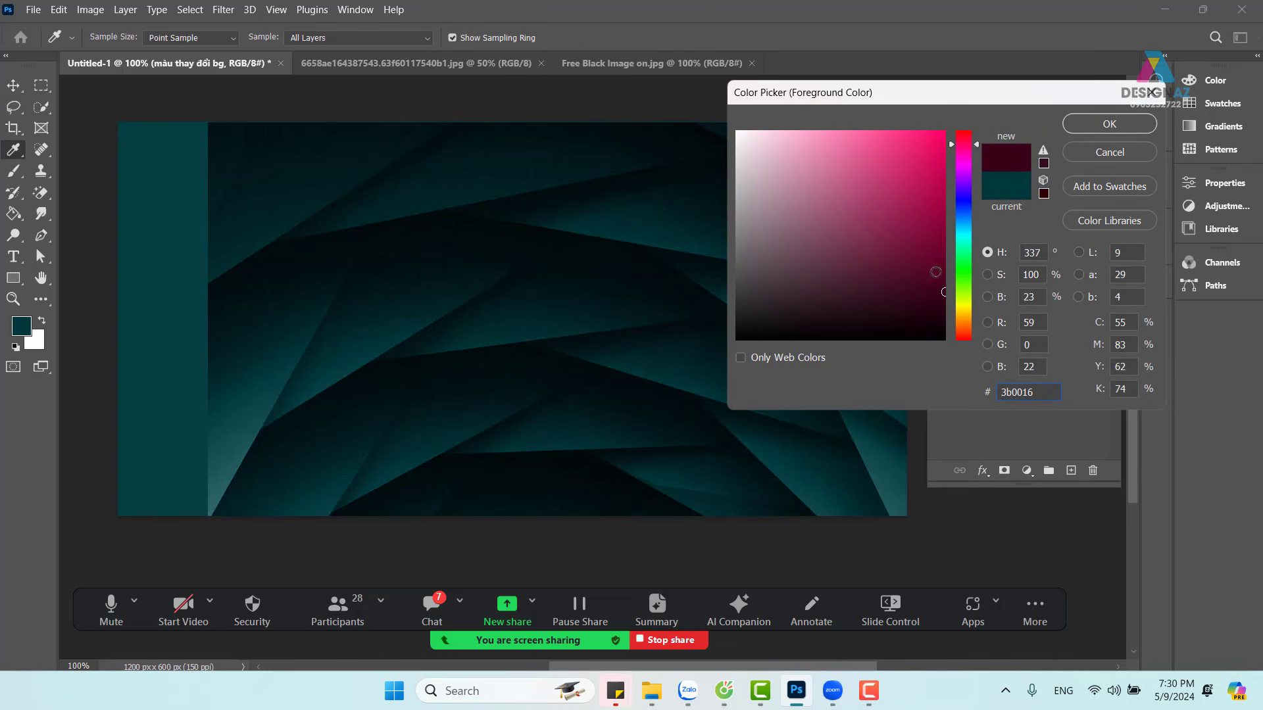
drag(937, 272, 965, 281)
click(1109, 125)
key(v)
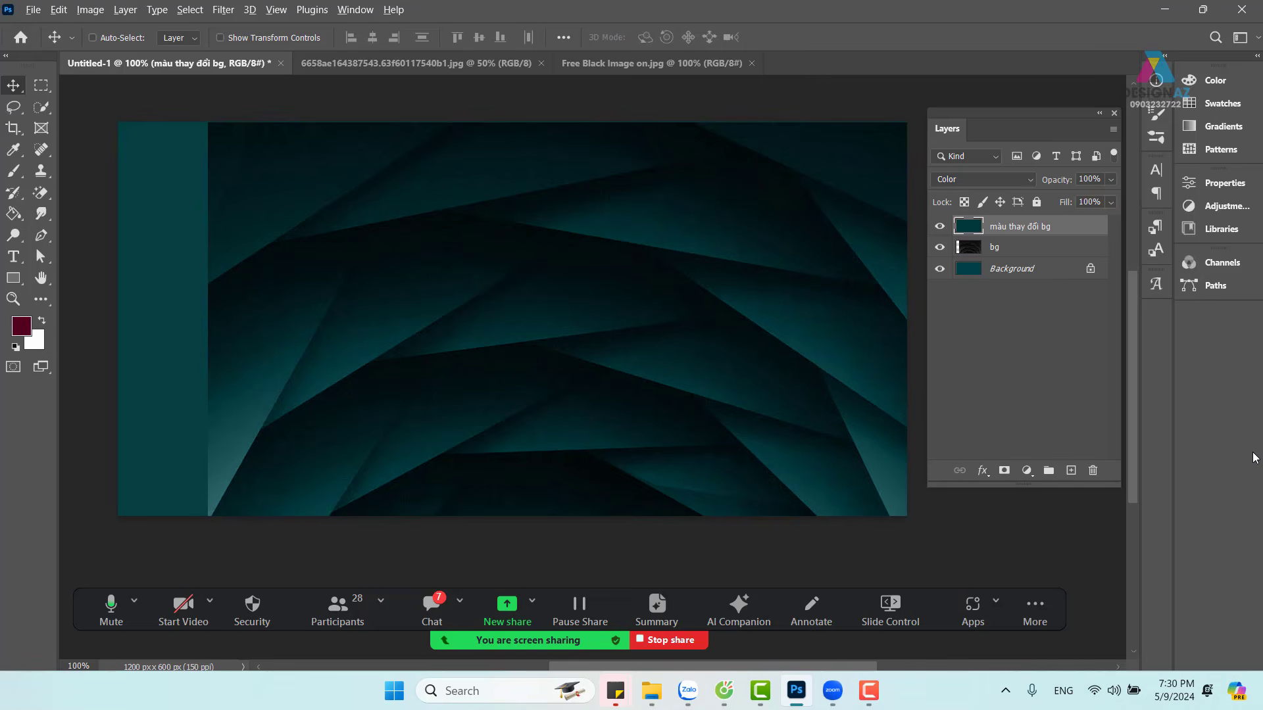
key(alt+BackSpace)
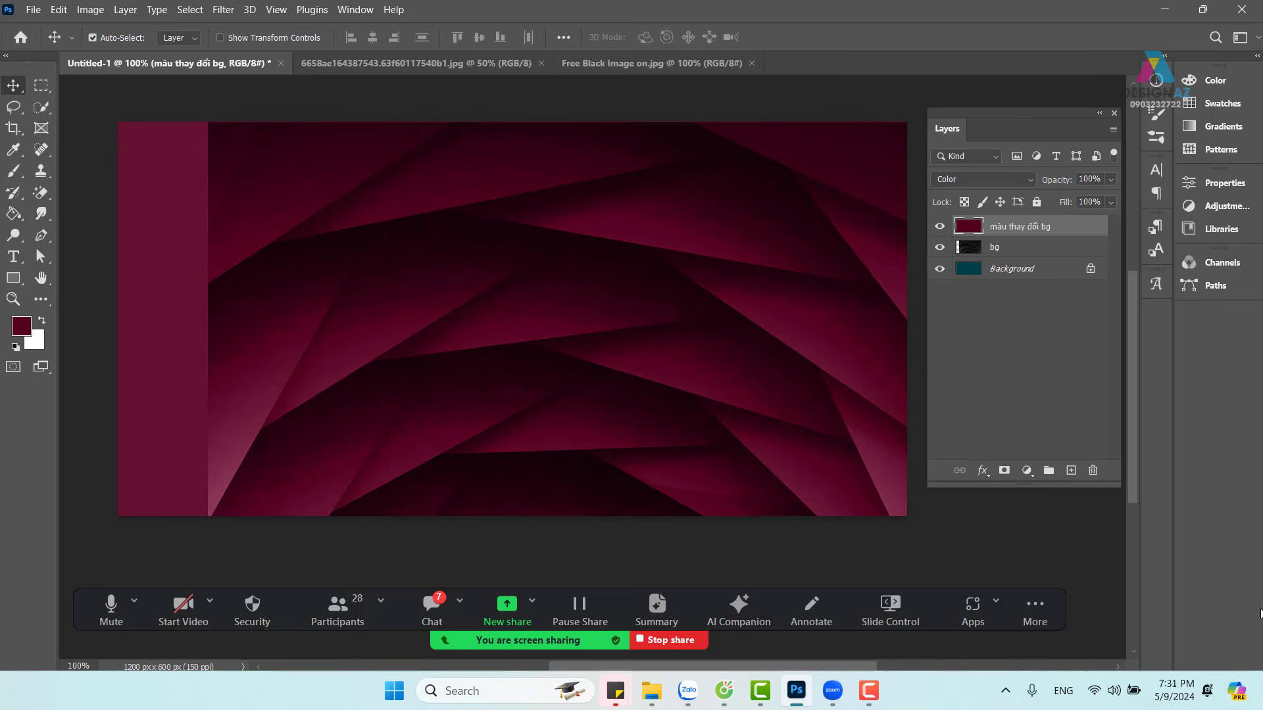
key(ctrl+z)
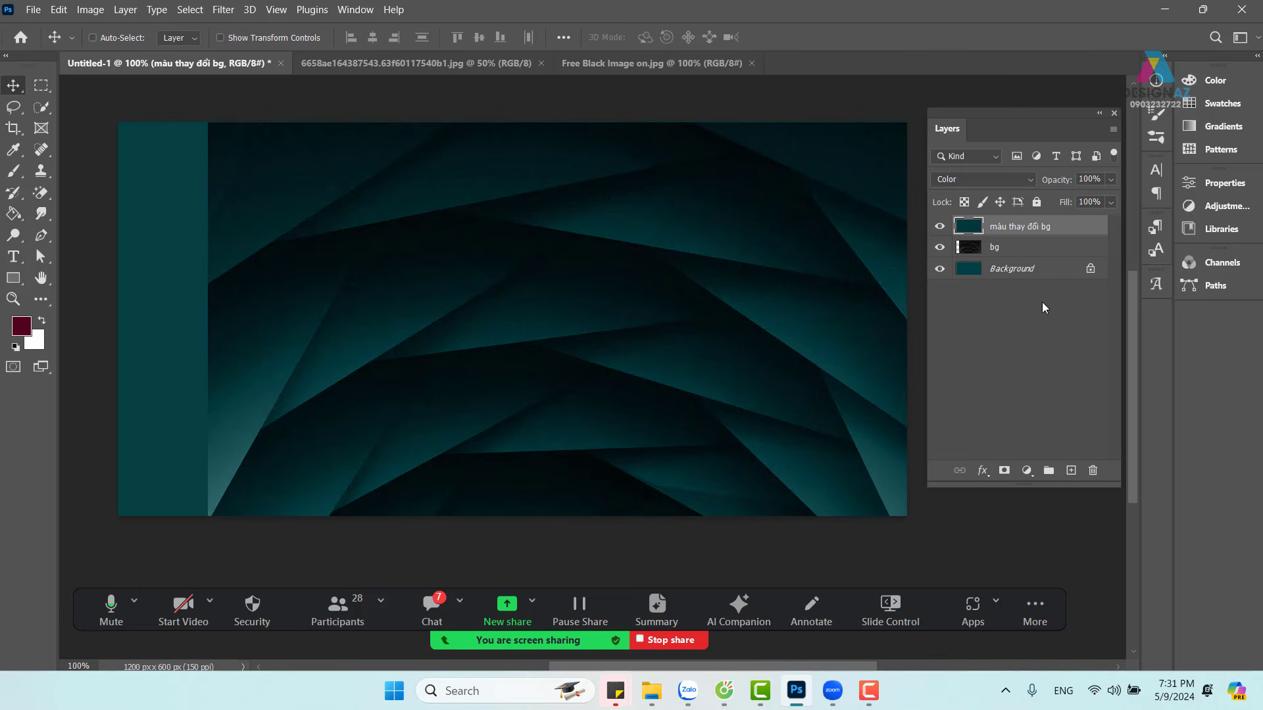
click(1012, 275)
click(1036, 249)
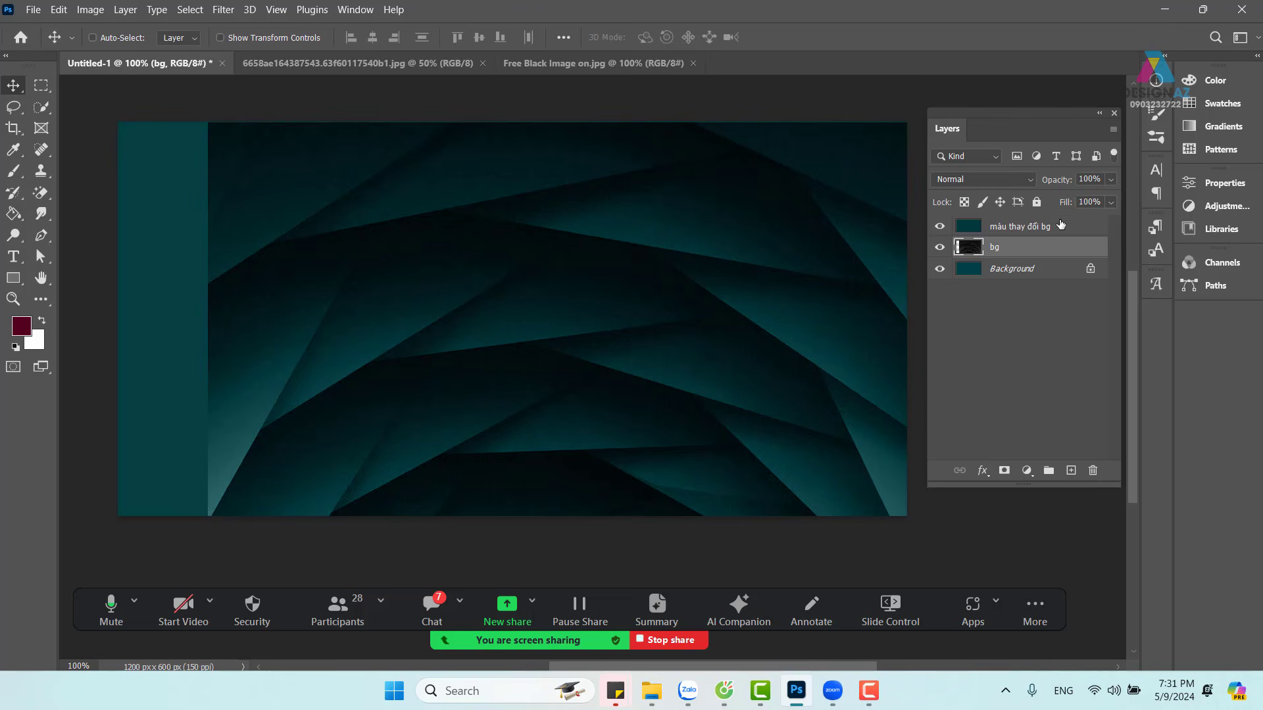
click(1060, 225)
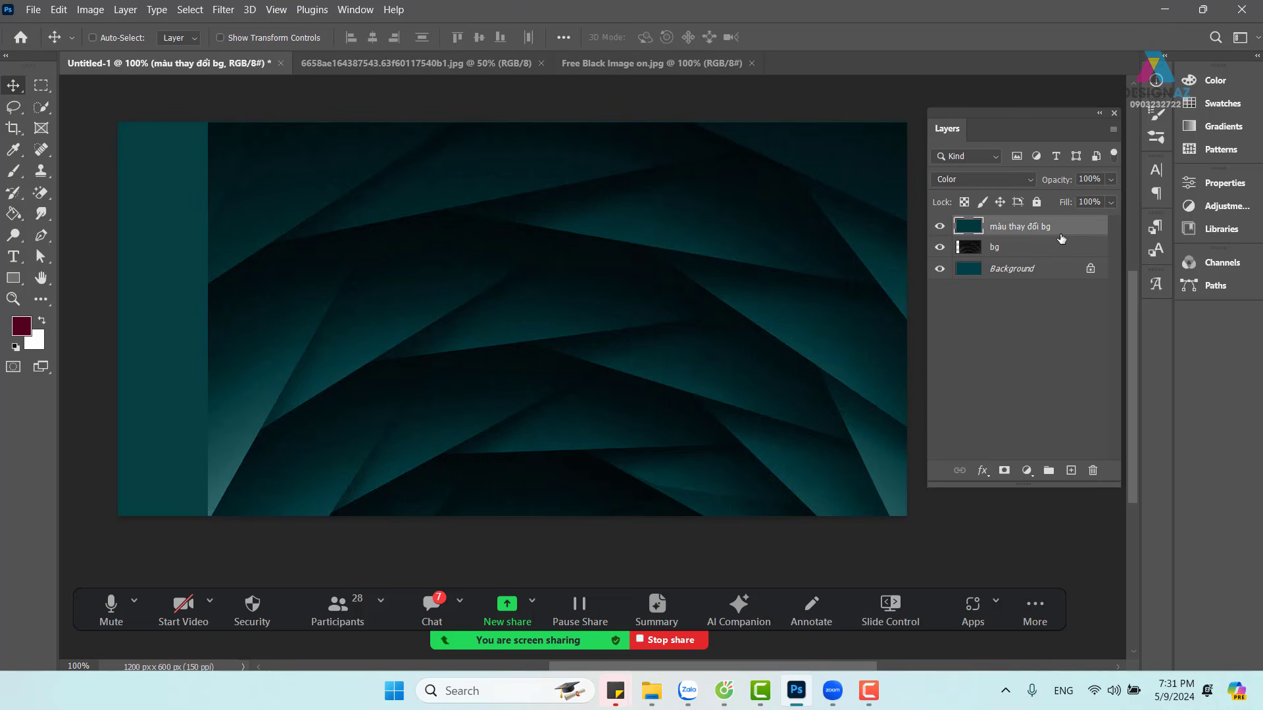
Step: Copy the entire portrait photo from 6658ae164387543.63f60117540b1.jpg and admit the participant waiting to join the meeting
click(1006, 249)
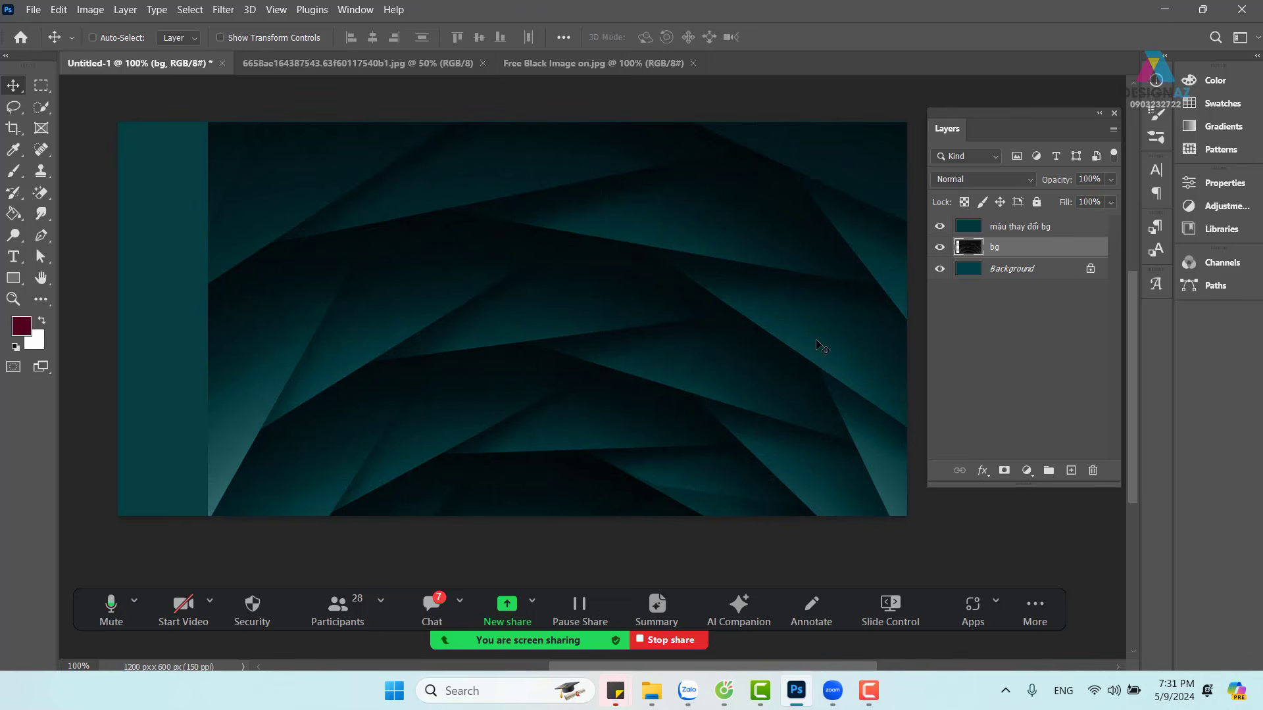
click(439, 64)
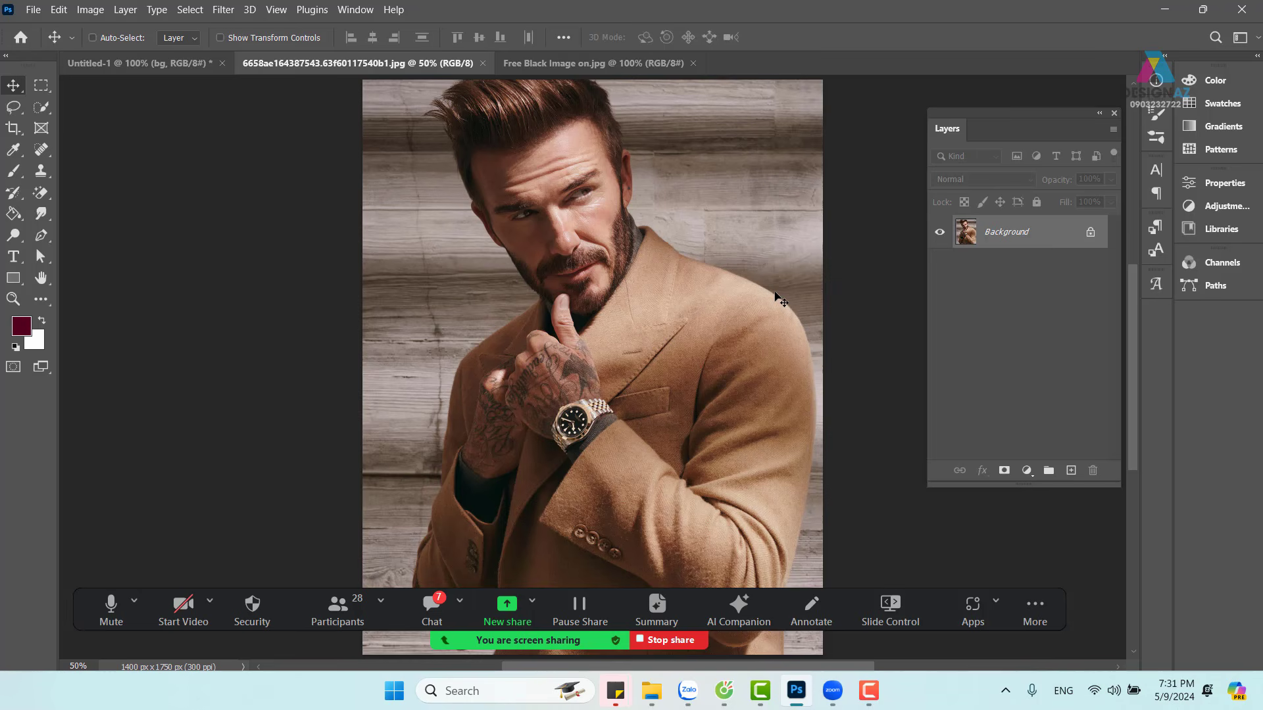
key(ctrl+a)
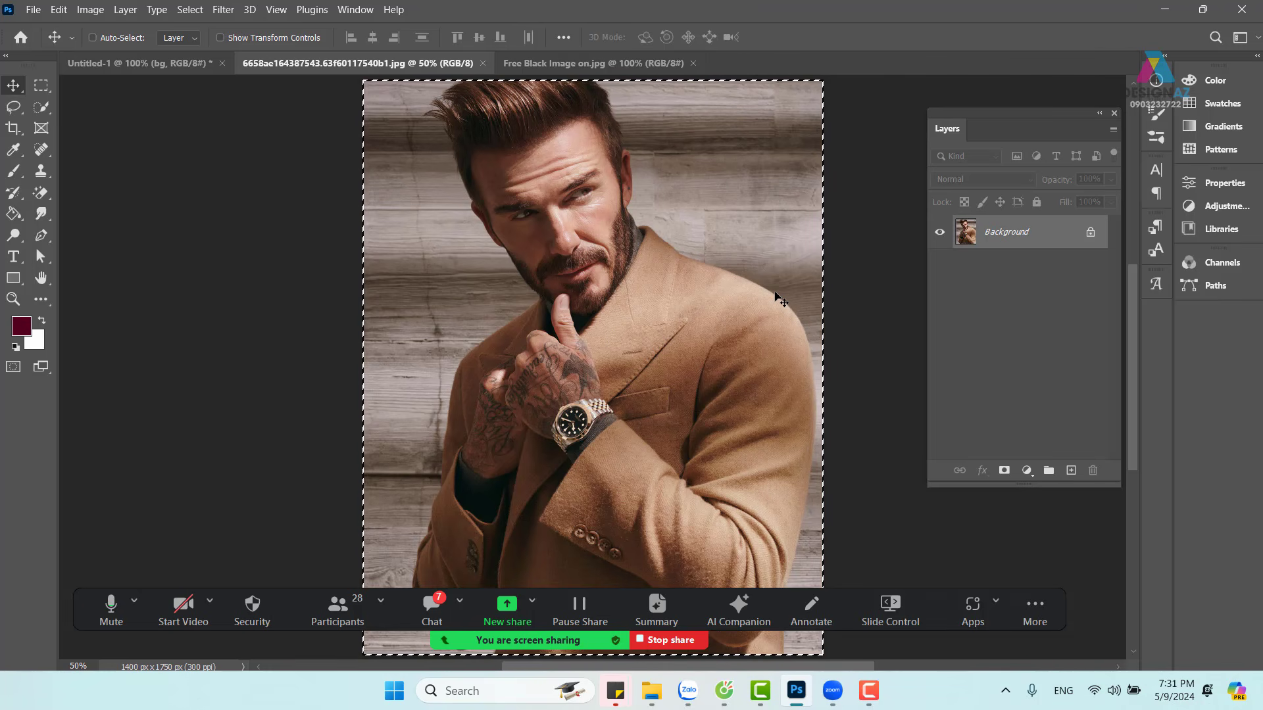
key(ctrl)
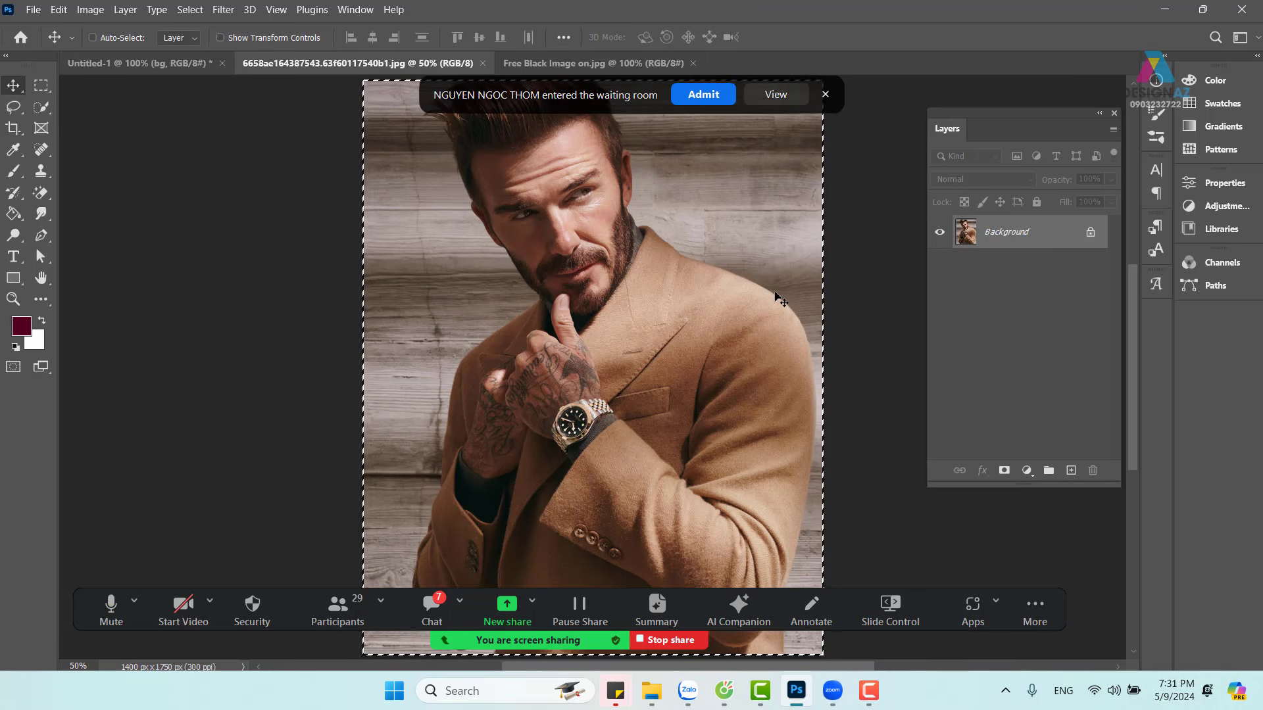
click(693, 98)
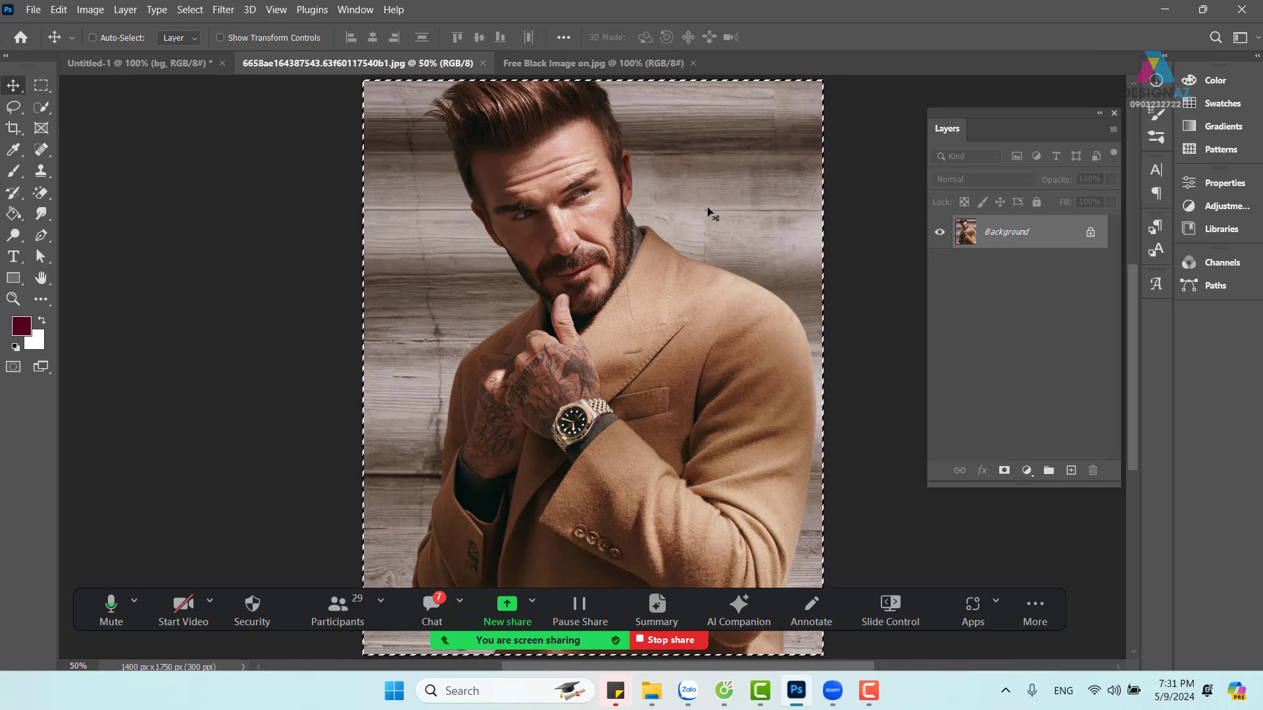
Step: Try pasting the portrait directly above the bg layer and repositioning it beneath the color layer, and delete the pasted layer
click(138, 63)
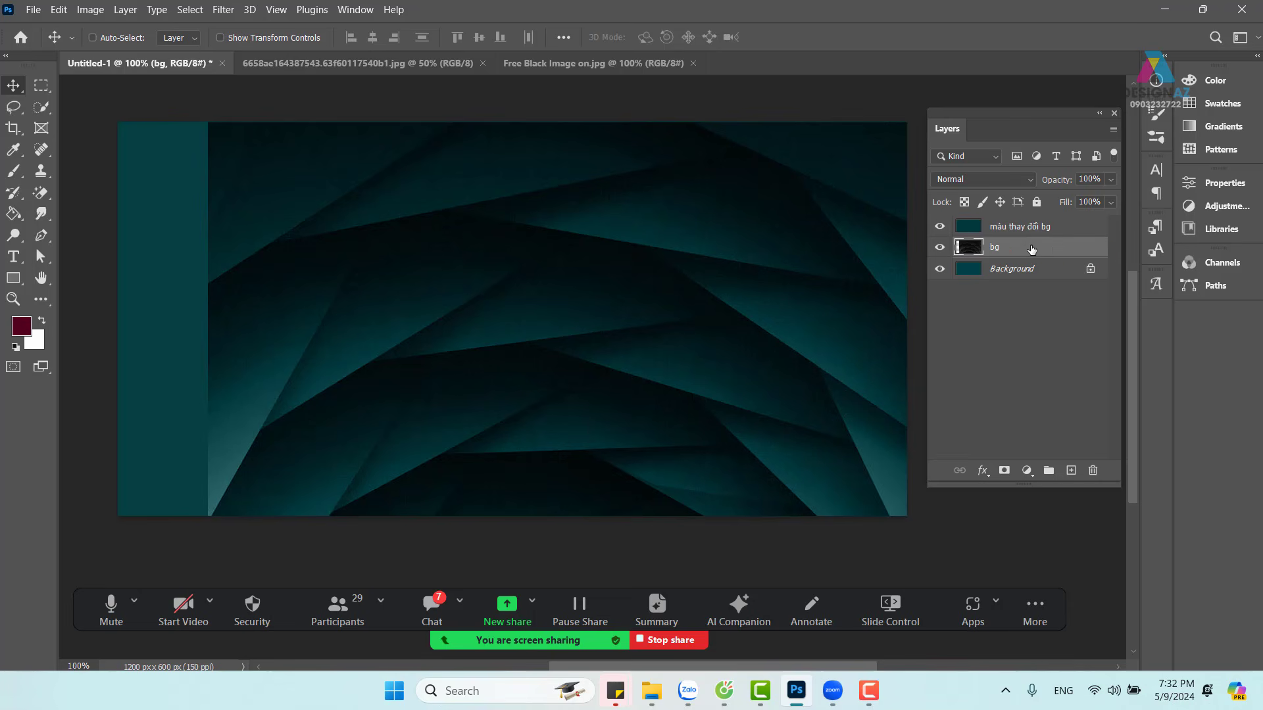
click(62, 13)
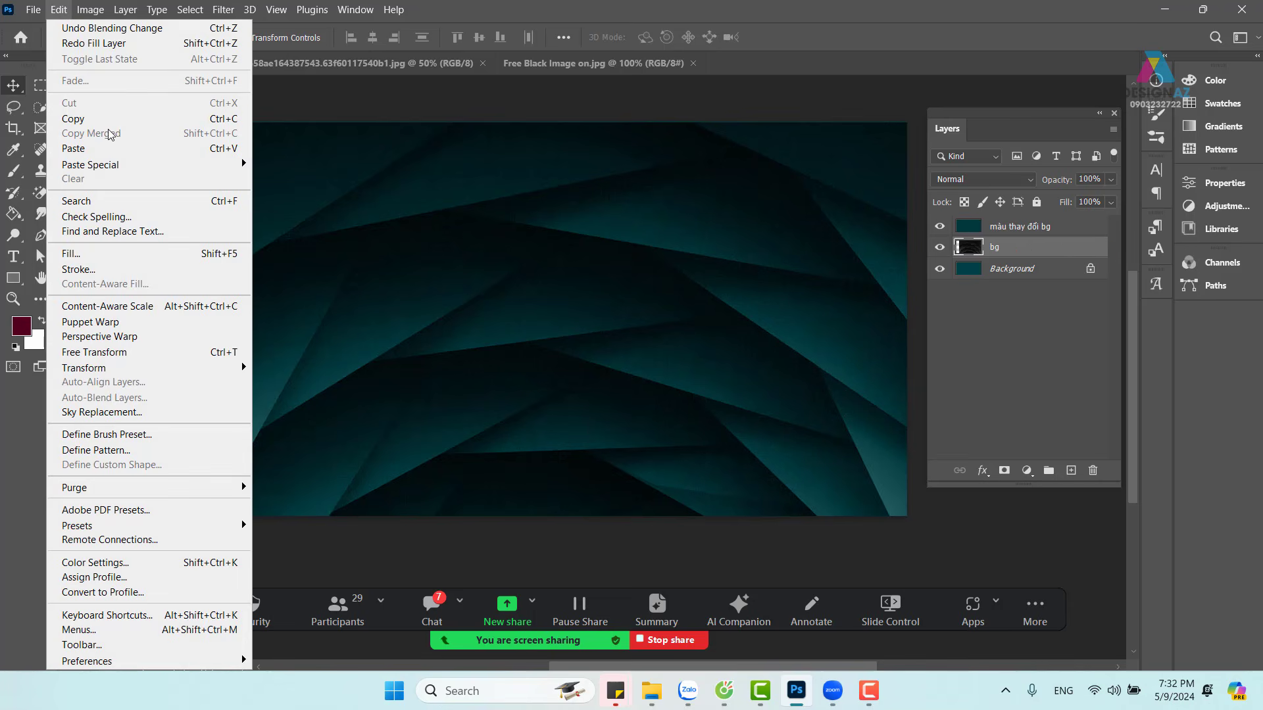
click(115, 154)
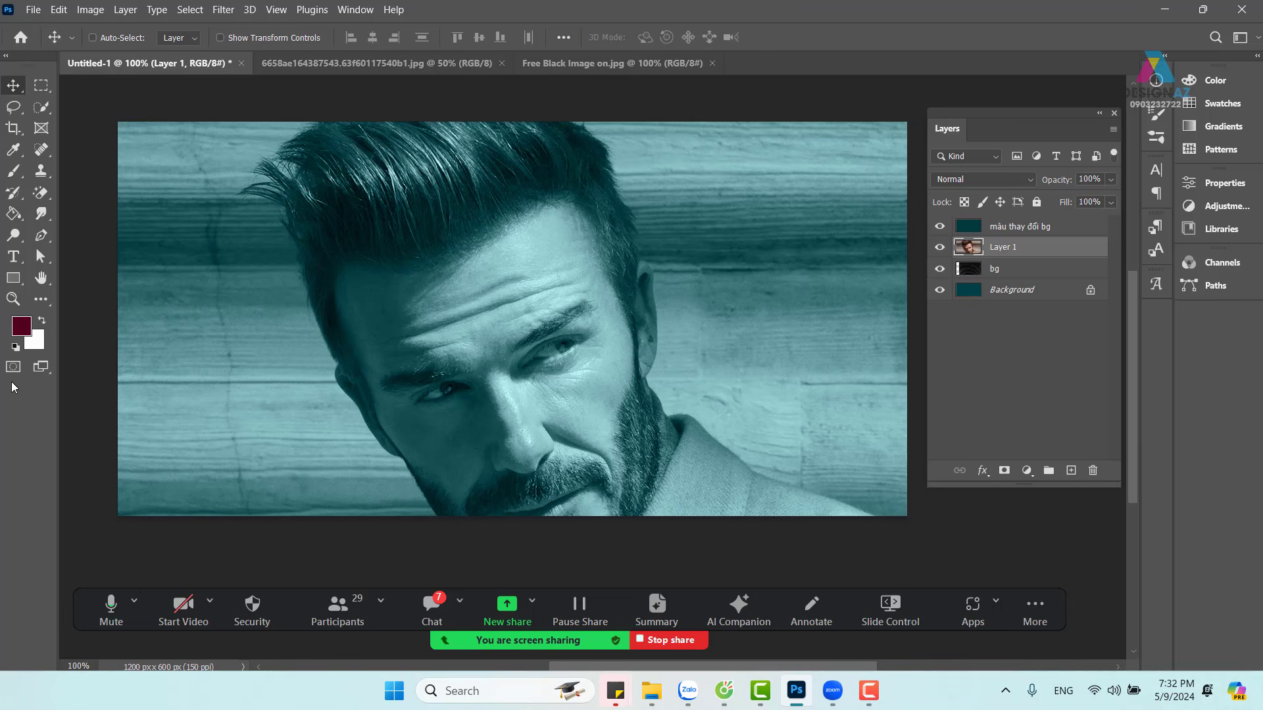
drag(480, 392, 447, 277)
drag(349, 318, 417, 329)
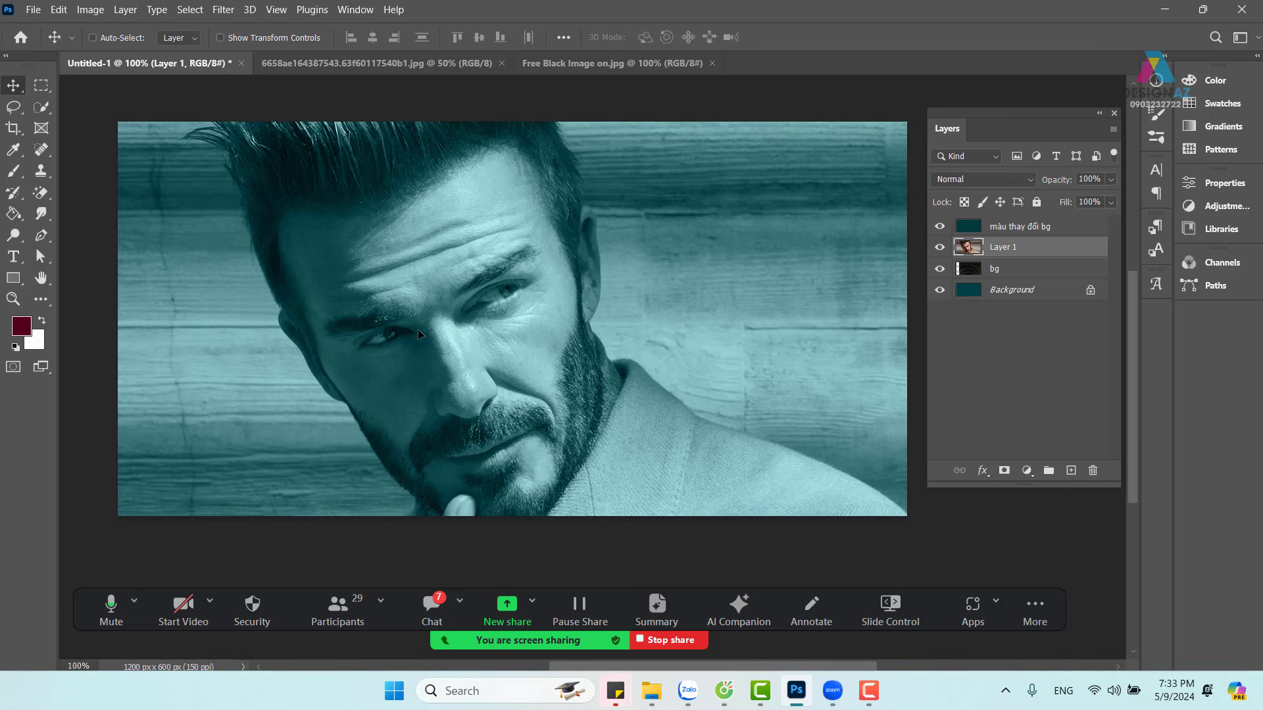
drag(545, 242, 554, 281)
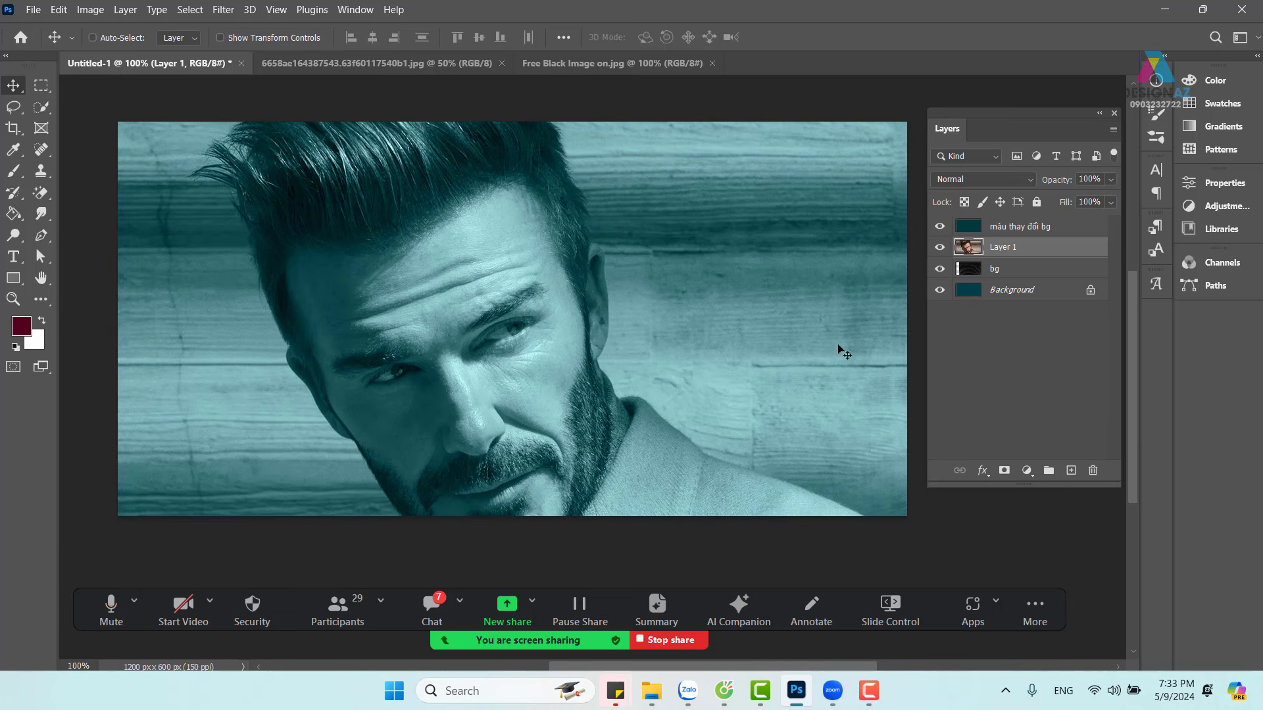
click(1094, 470)
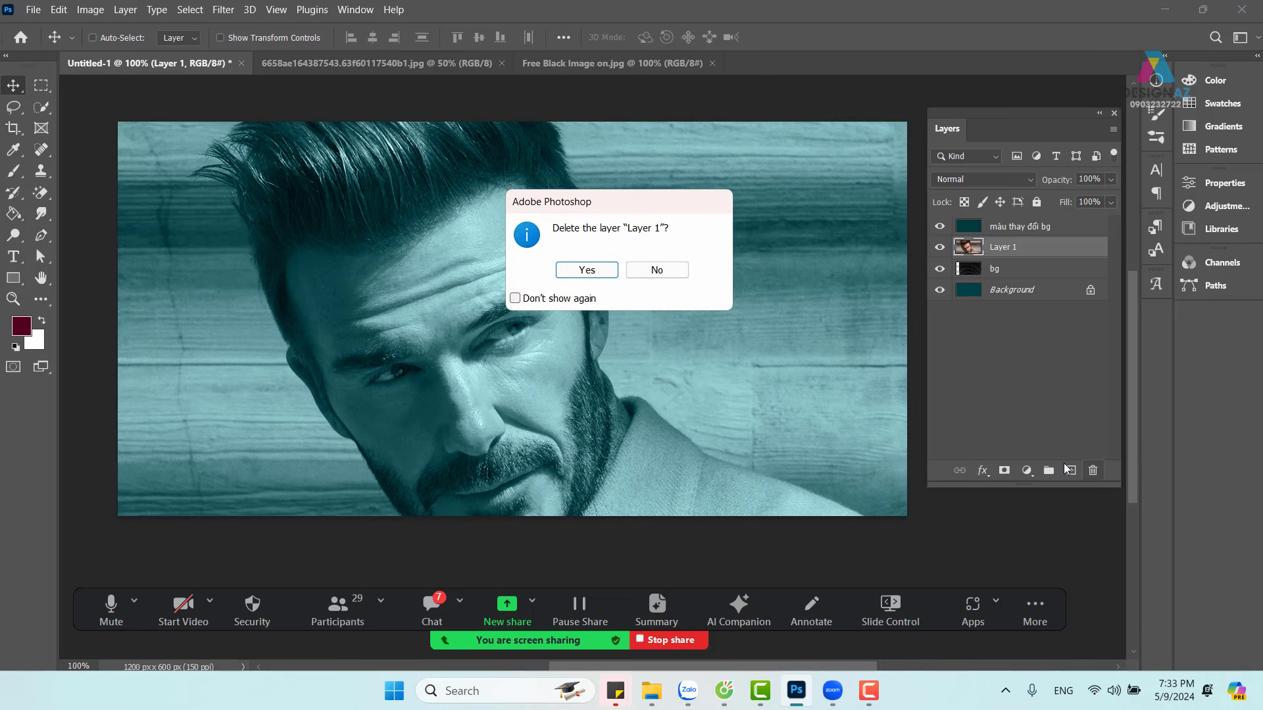
click(576, 269)
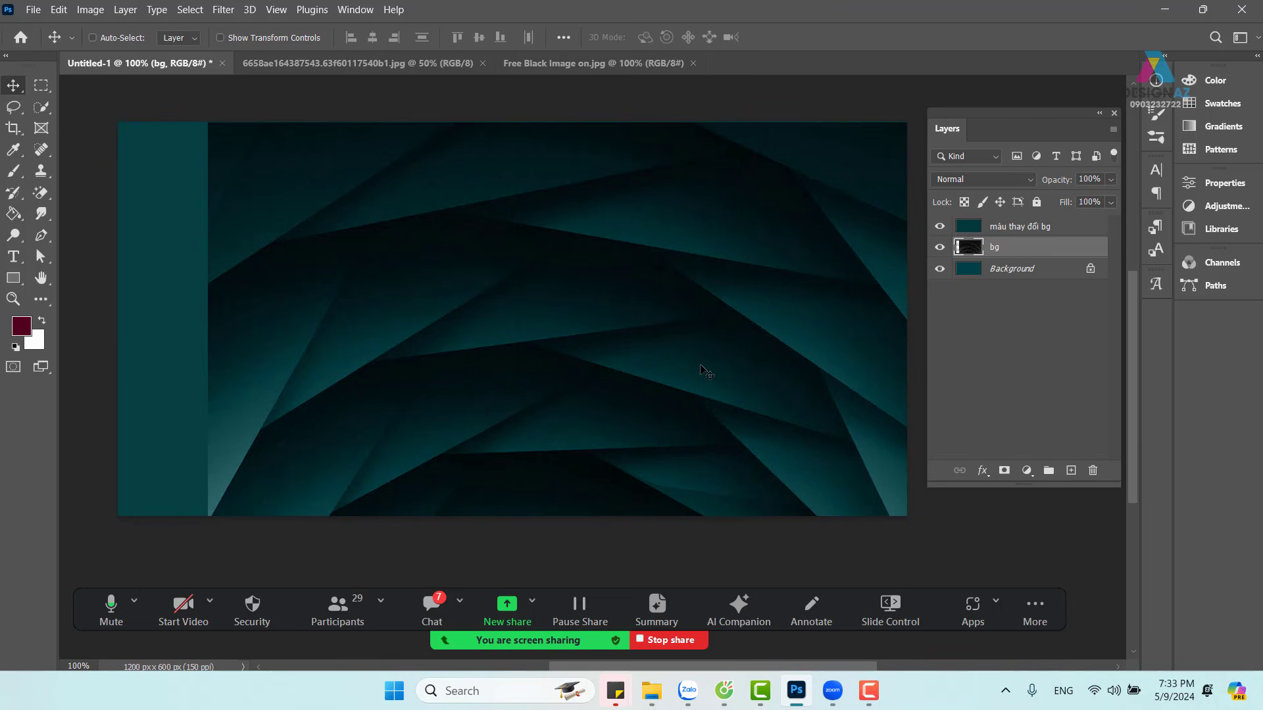
Step: Paste the copied portrait as a new layer above the màu thay đổi bg layer
click(1007, 230)
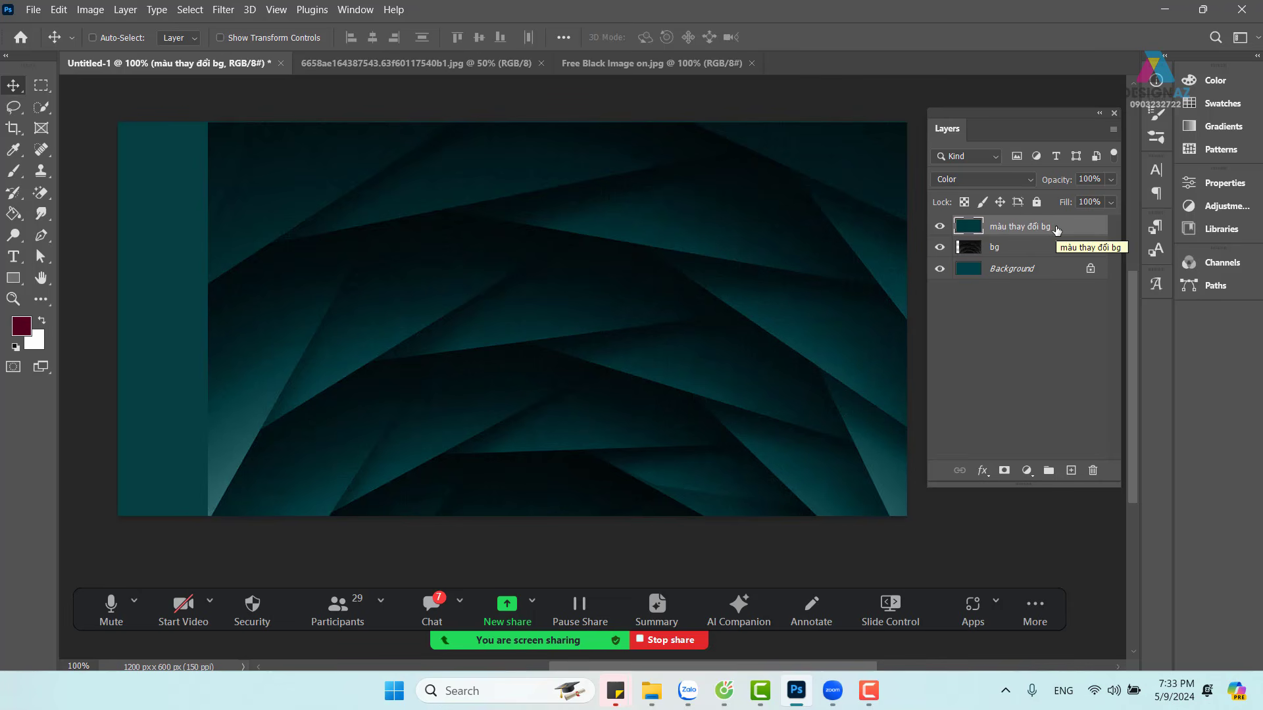
key(ctrl)
key(ctrl+v)
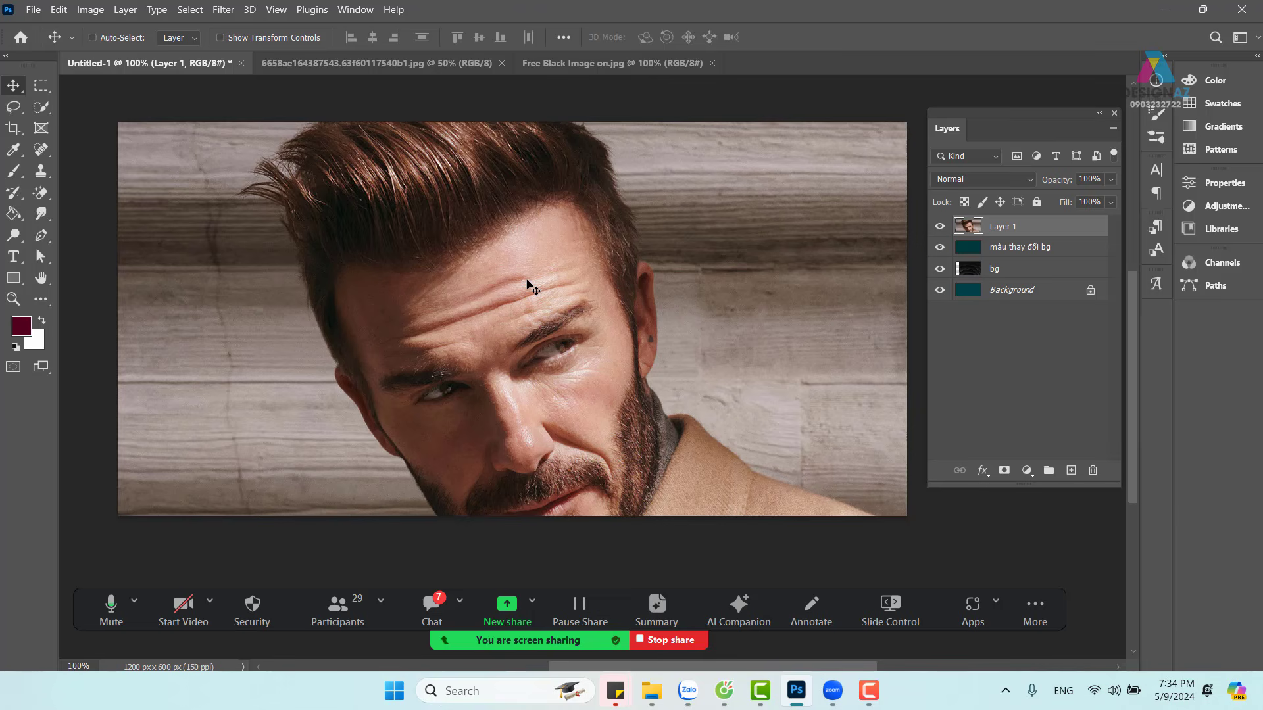
key(ctrl+minus)
key(ctrl+minus)
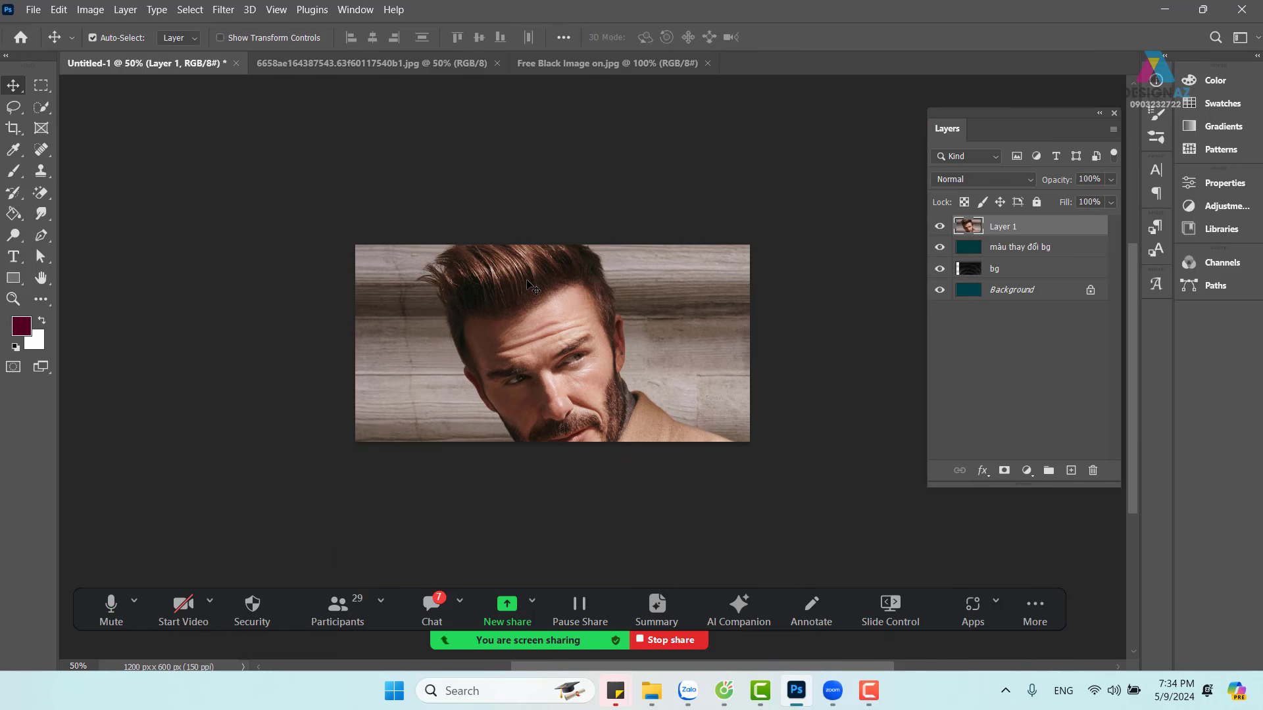
key(ctrl+plus)
key(ctrl+plus)
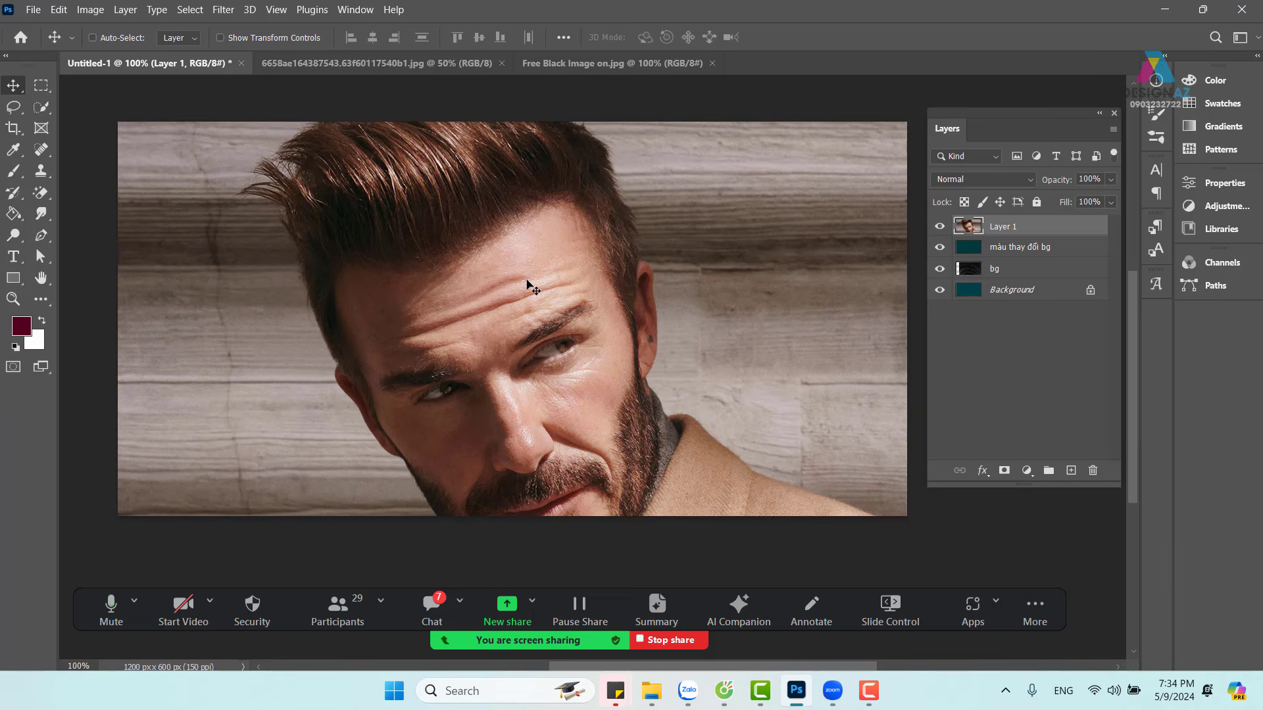
Step: Free-transform the pasted portrait, scaling it proportionally to about 59% from the canvas's upper-left corner
key(ctrl+t)
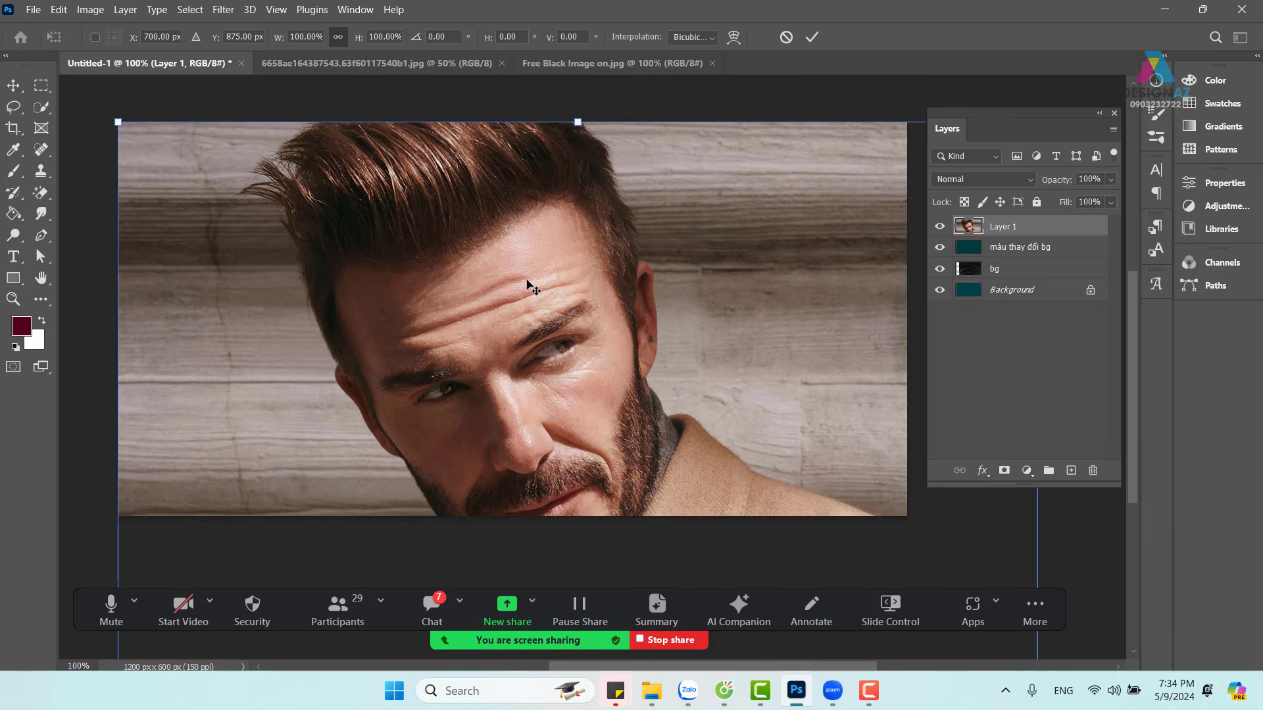
key(ctrl+minus)
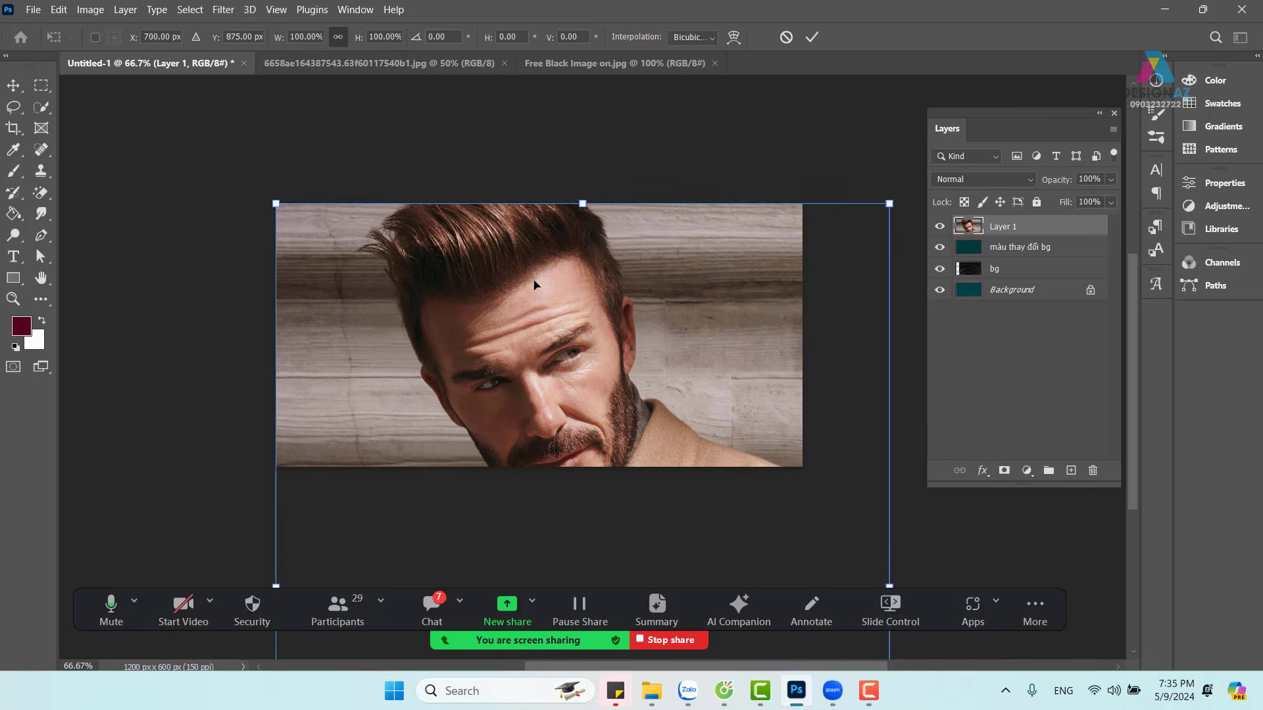
key(ctrl+minus)
key(ctrl+minus)
key(ctrl+minus)
key(ctrl+minus)
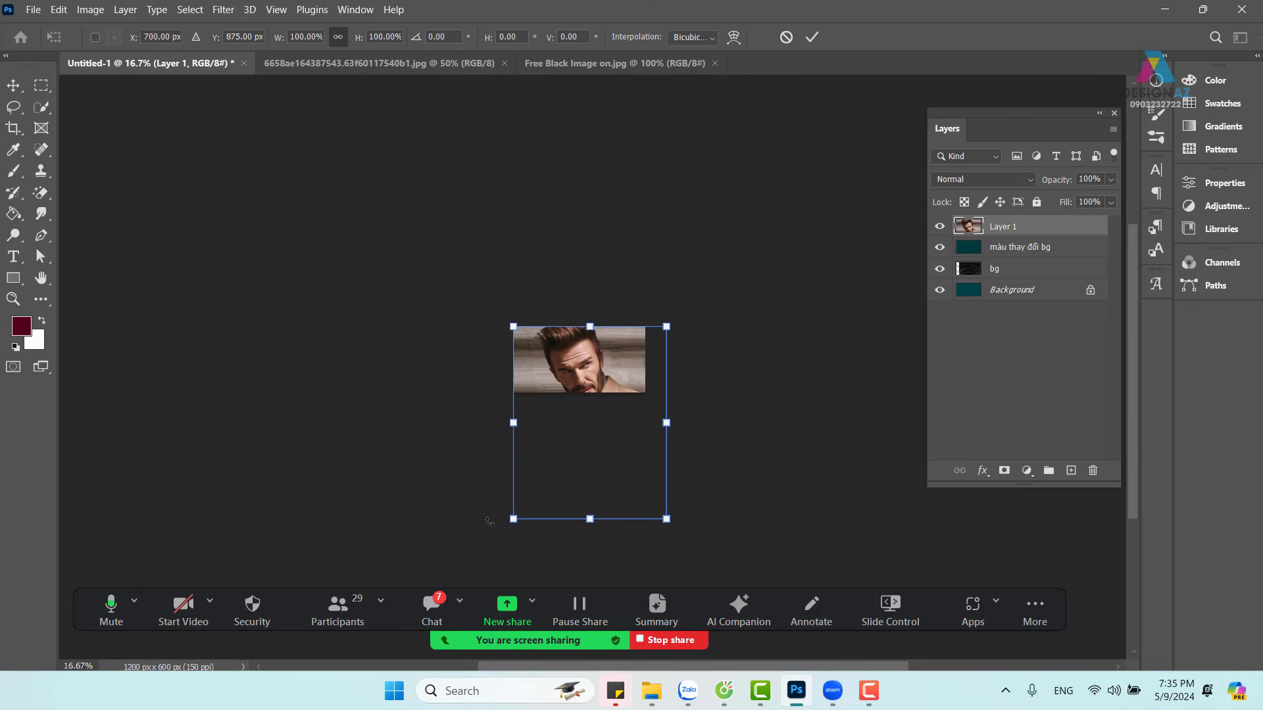
key(ctrl+plus)
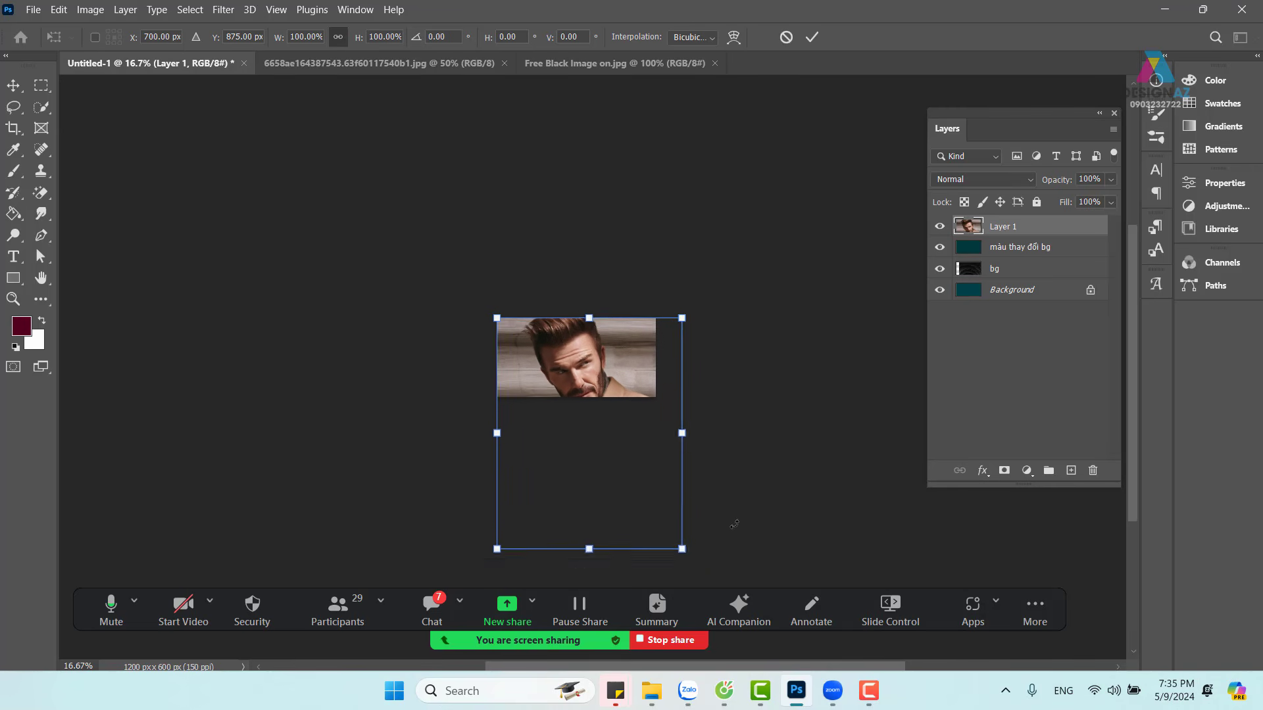
drag(632, 510, 590, 413)
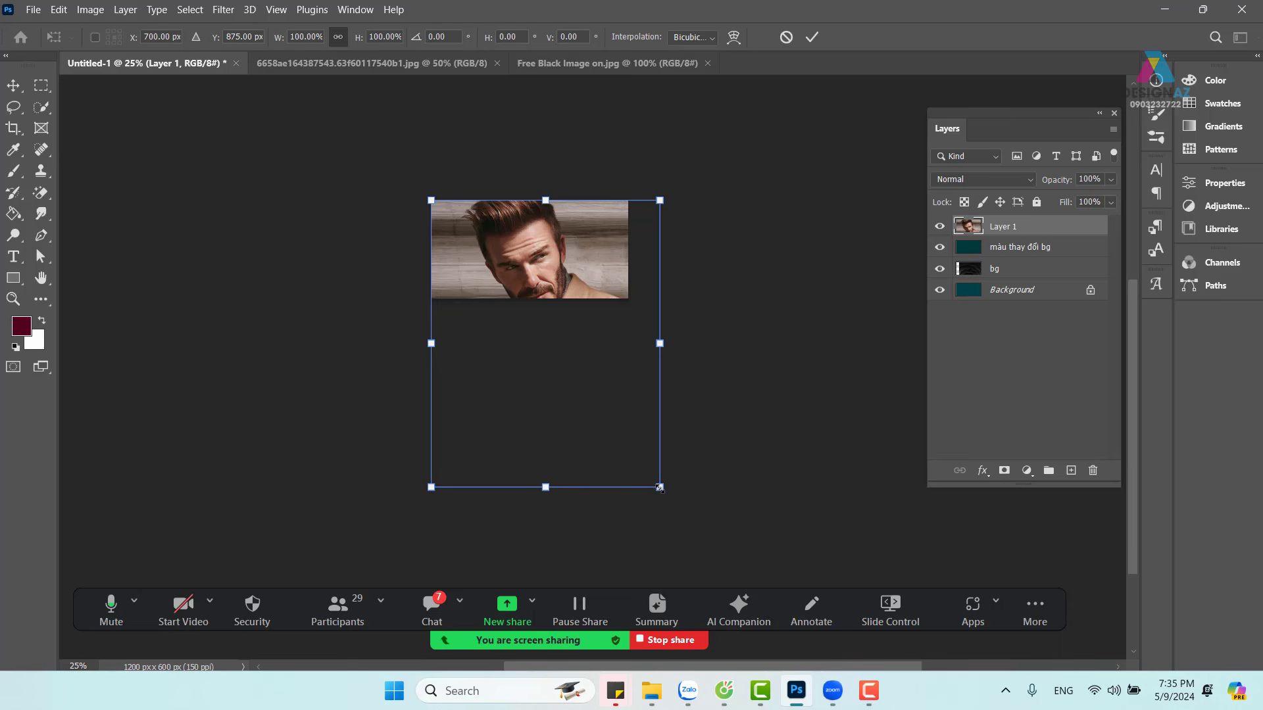
drag(660, 487, 563, 377)
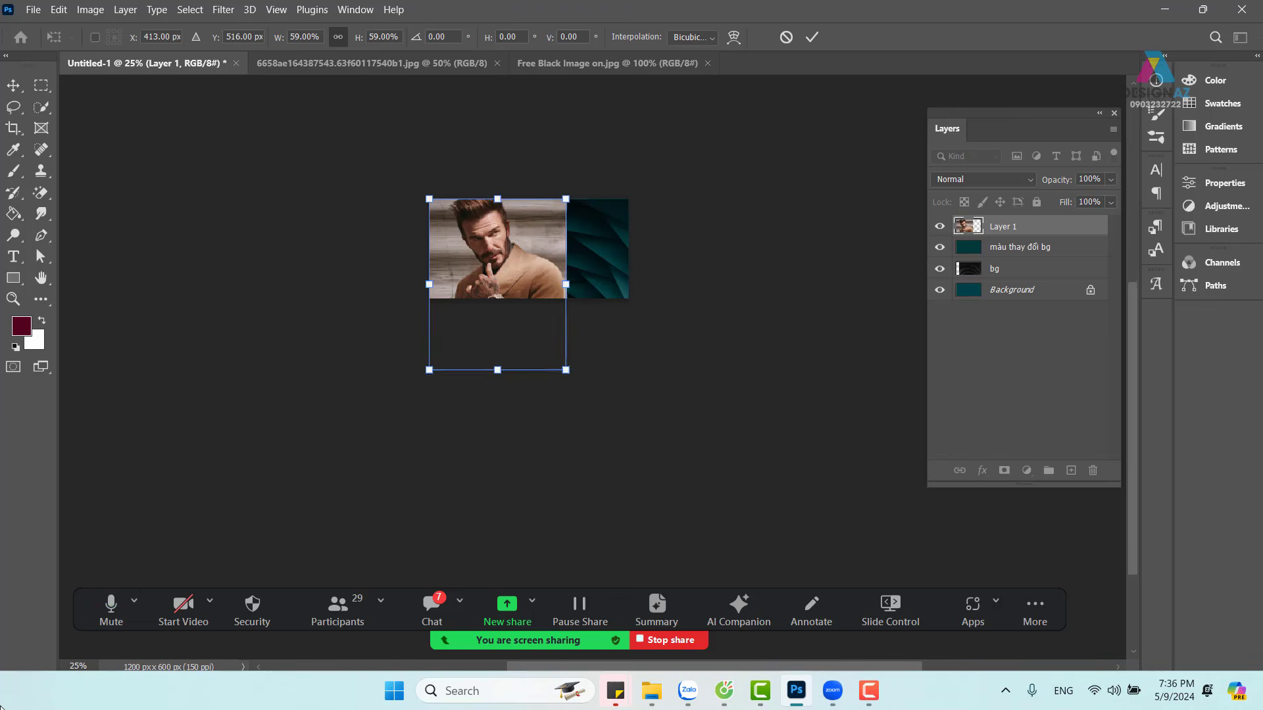
Step: Scale the portrait down to about 22.79%, and enlarge it proportionally to about 40.57%
key(ctrl+plus)
key(ctrl+plus)
key(ctrl+plus)
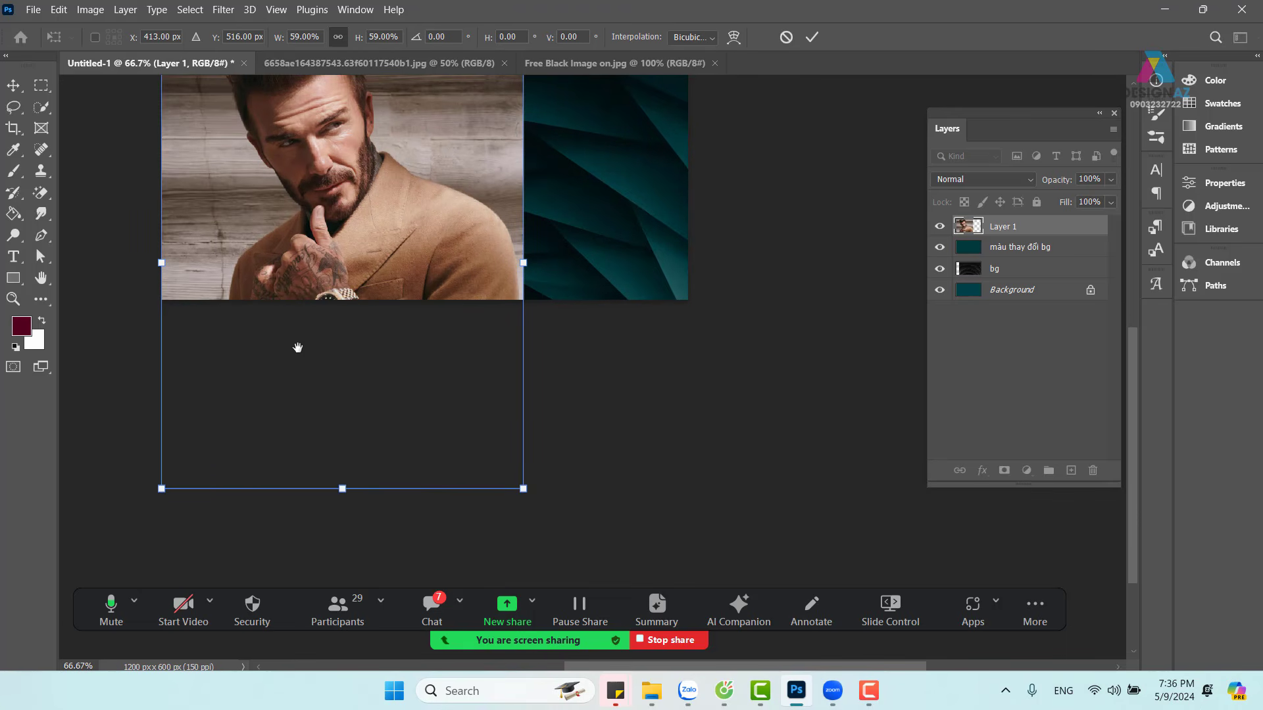
drag(337, 269, 481, 342)
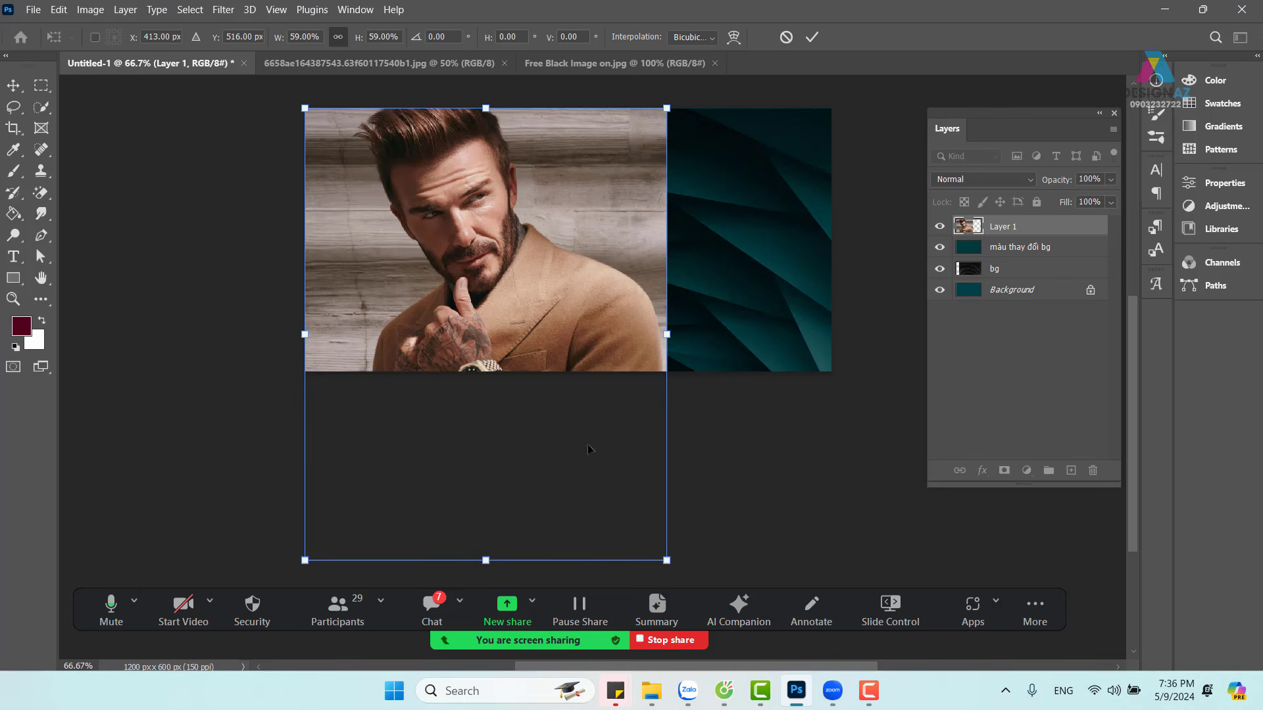
drag(666, 560, 444, 281)
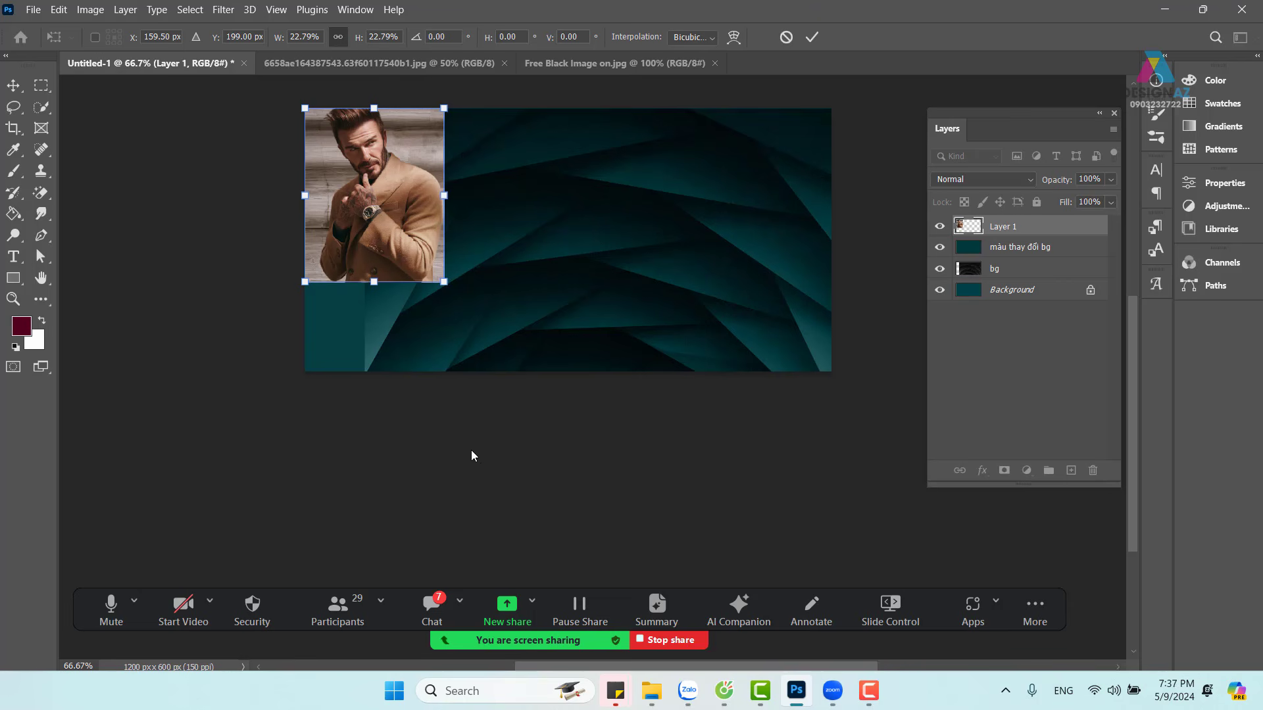
drag(444, 281, 554, 410)
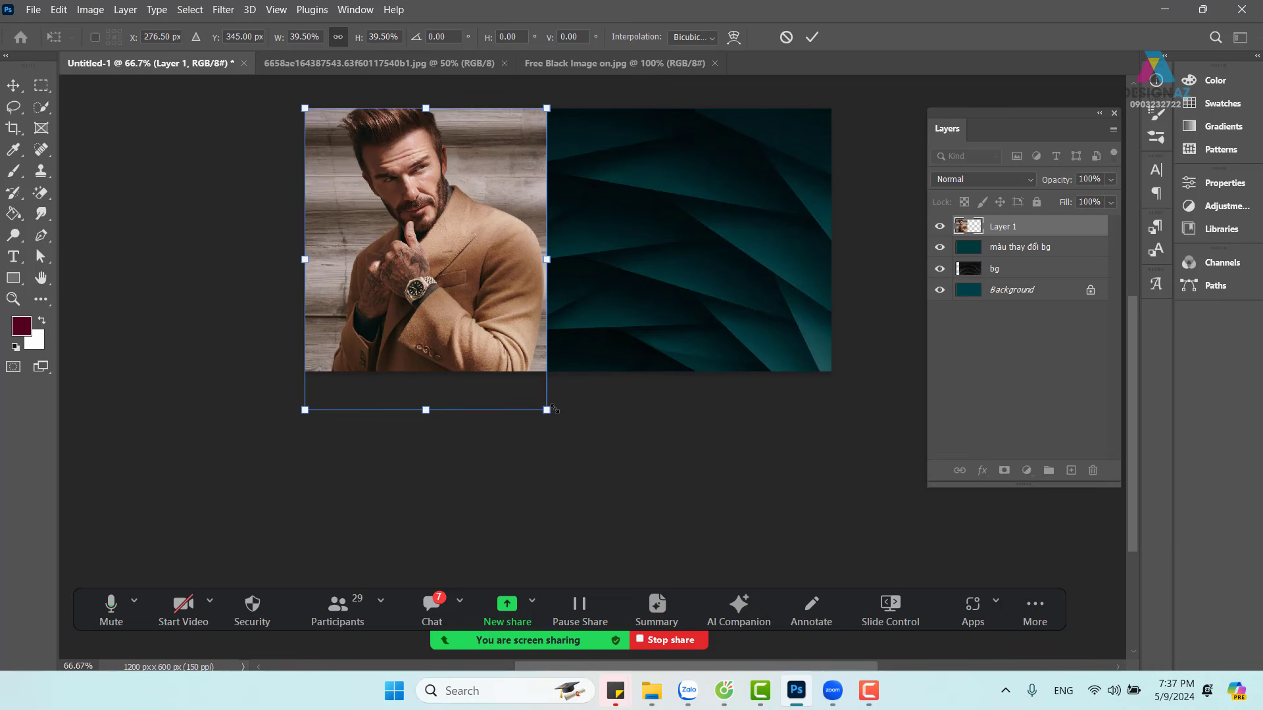
mouse_move(548, 412)
mouse_down()
mouse_move(522, 376)
mouse_move(556, 419)
mouse_up()
Step: Fine-tune the portrait's size to about 42.21%, keeping its upper-left corner on the canvas corner, and apply the transform
key(ctrl+plus)
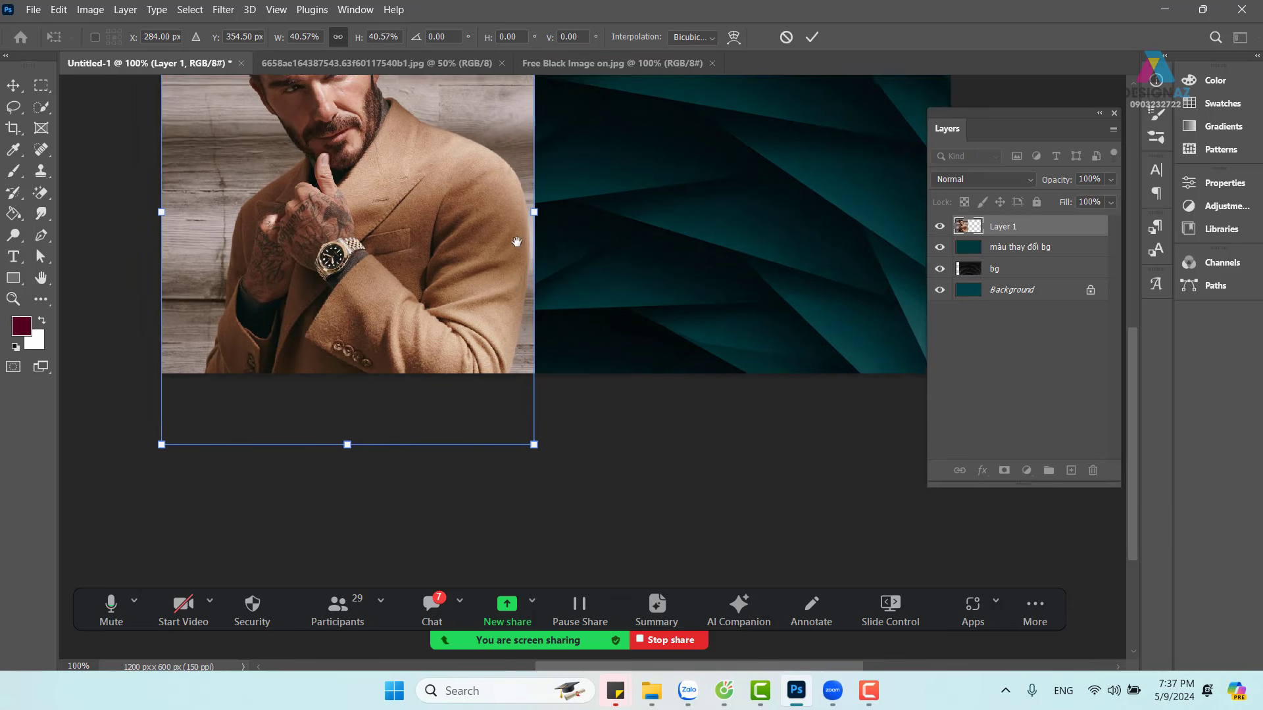
drag(517, 243, 517, 315)
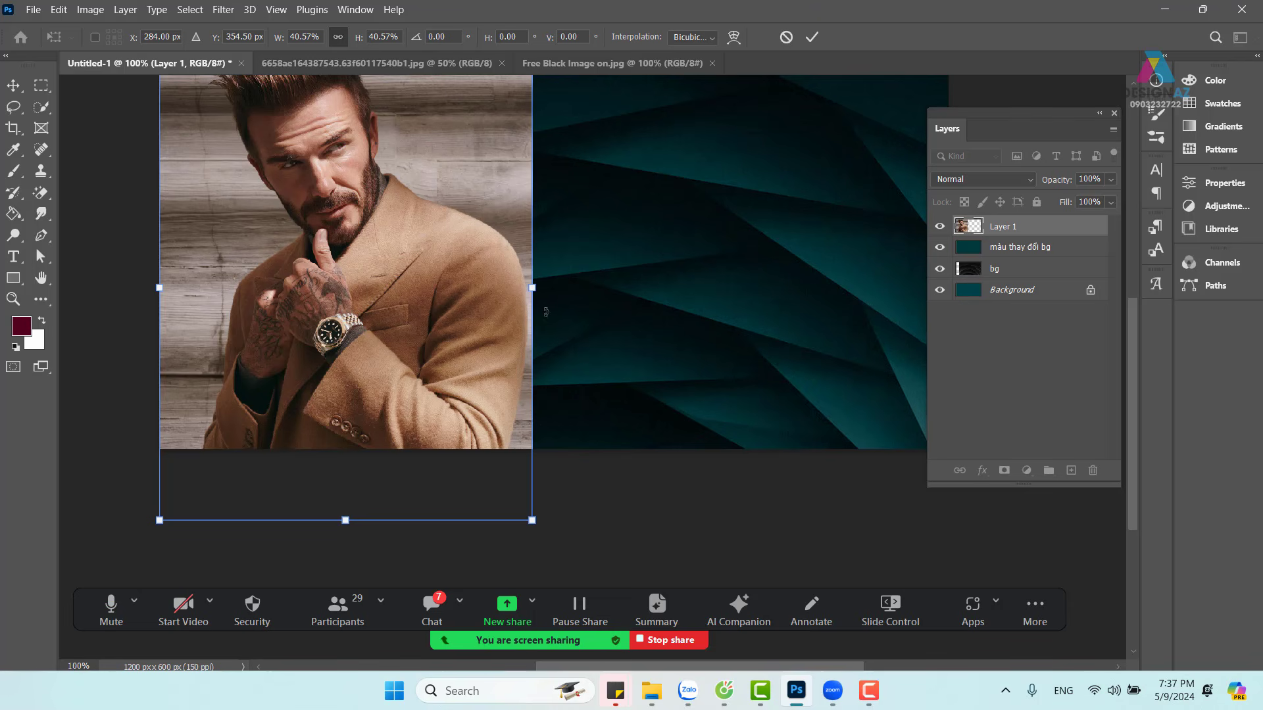
drag(532, 521, 532, 523)
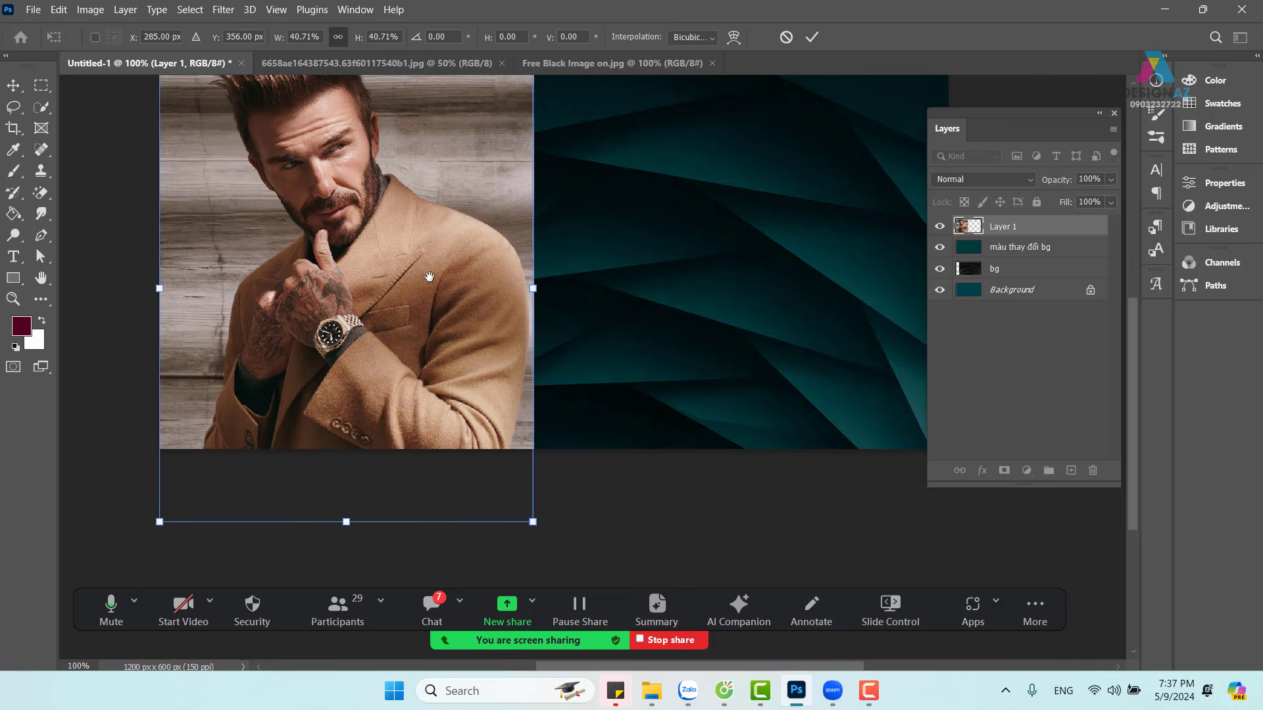
drag(426, 261, 429, 281)
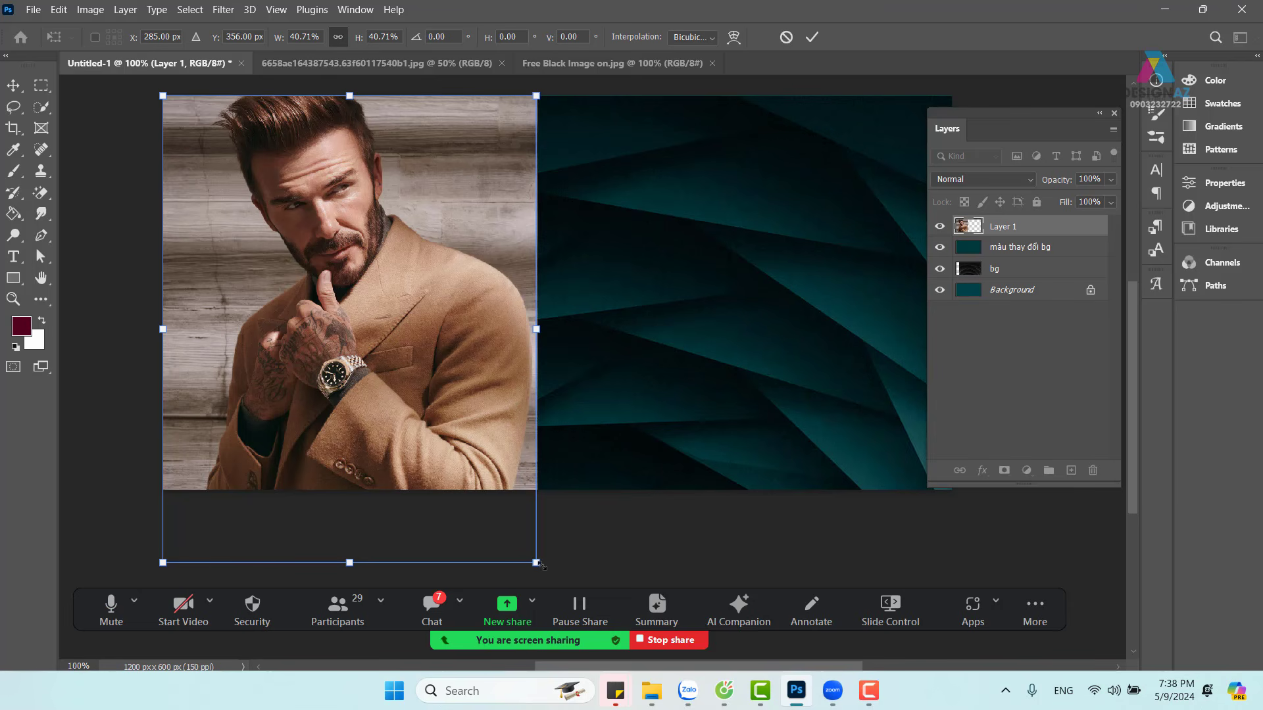
drag(537, 564, 556, 579)
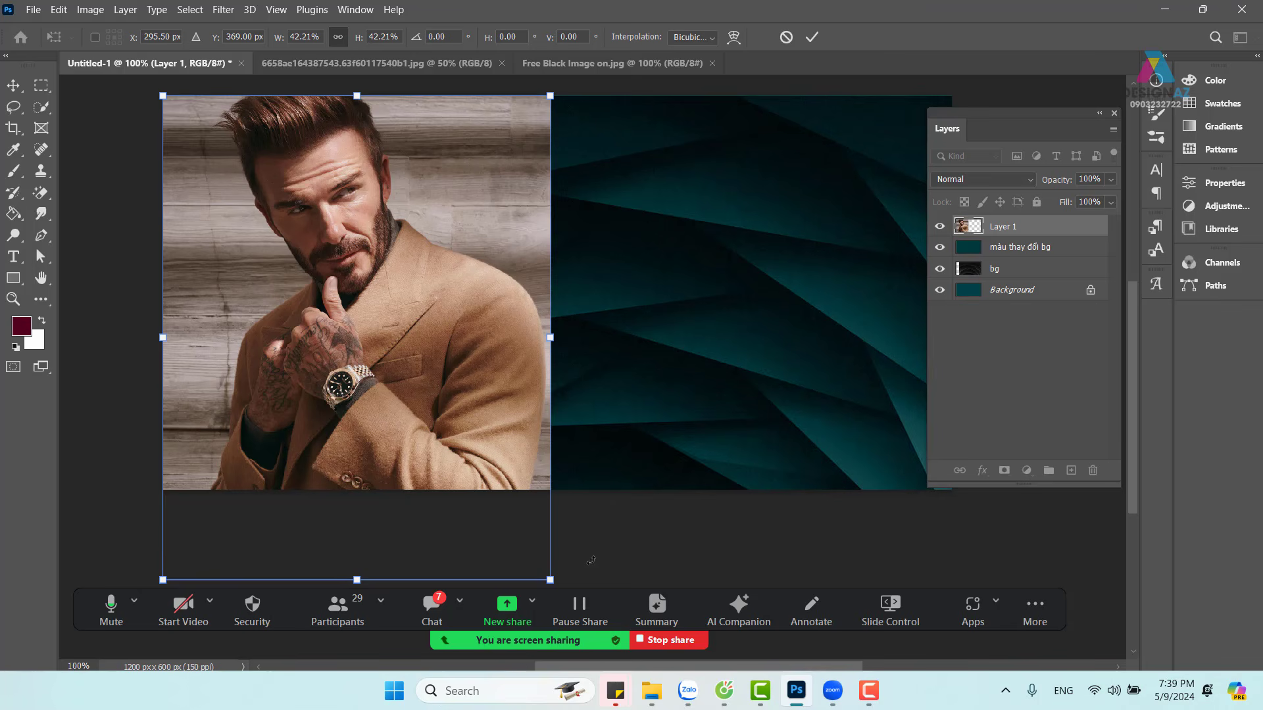
key(Return)
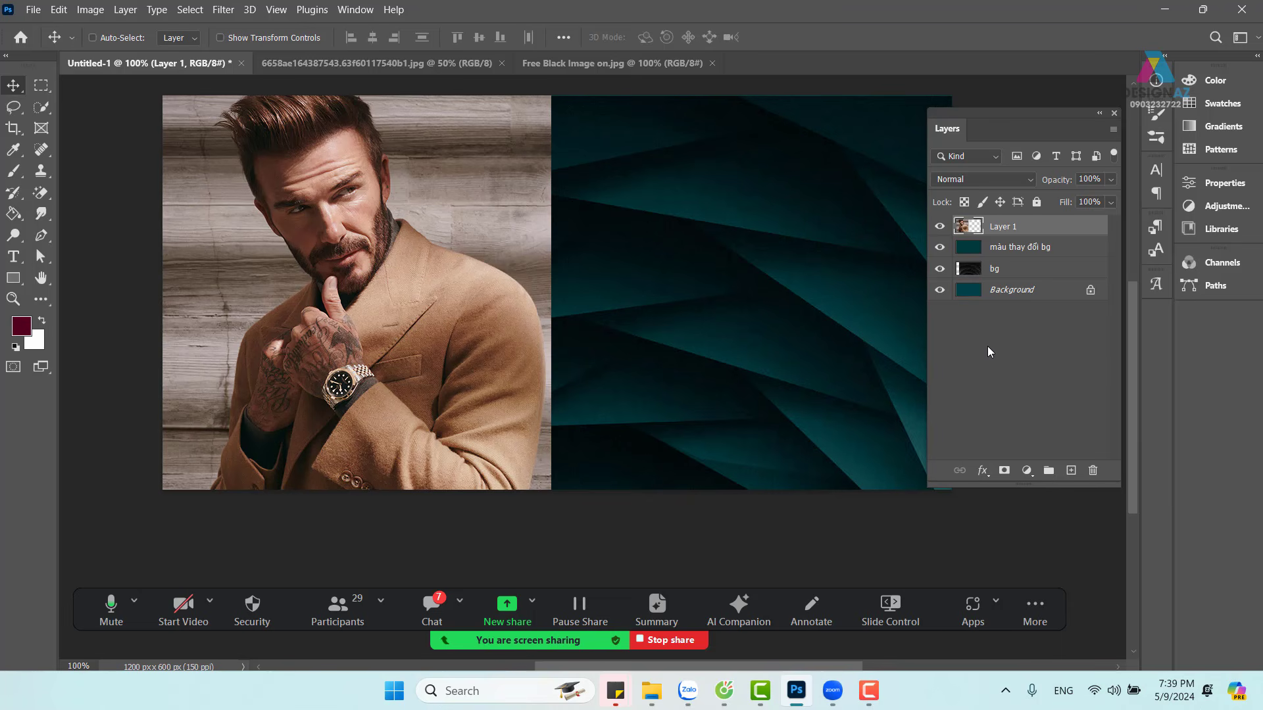
Step: Add a new layer above the portrait and marquee-select a square about 600 px wide over the canvas's left half
click(1072, 472)
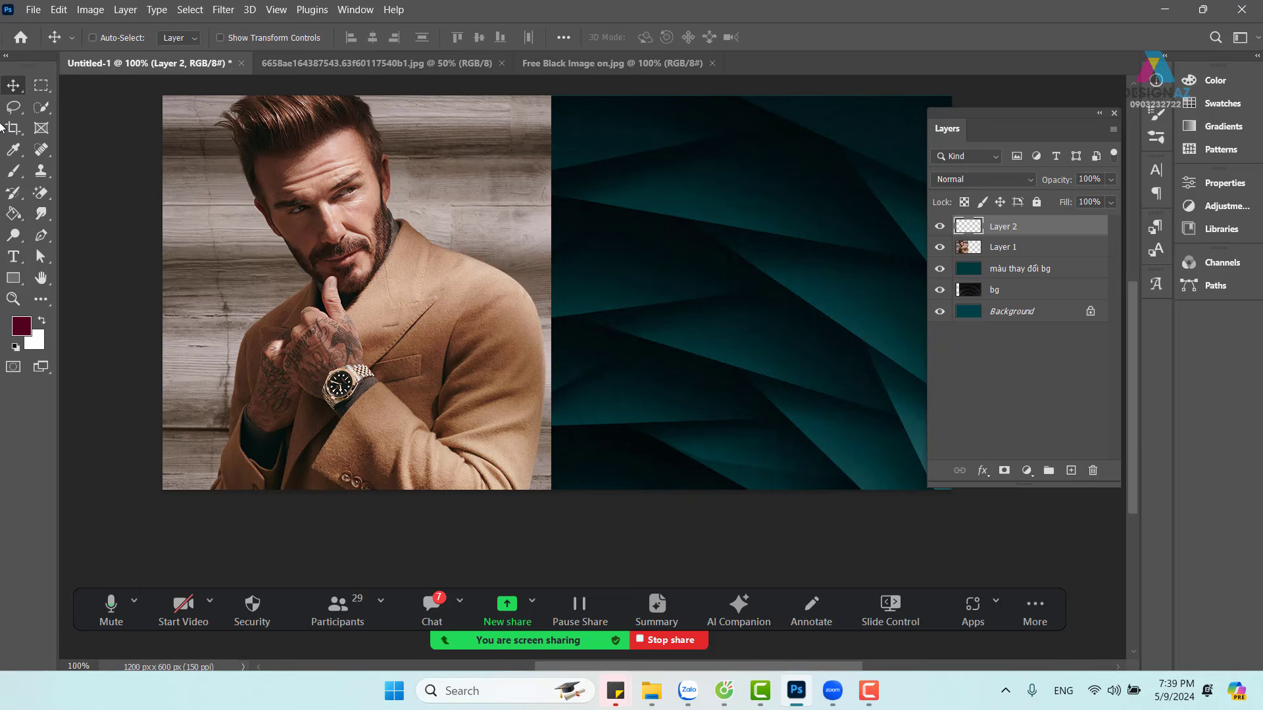
click(42, 85)
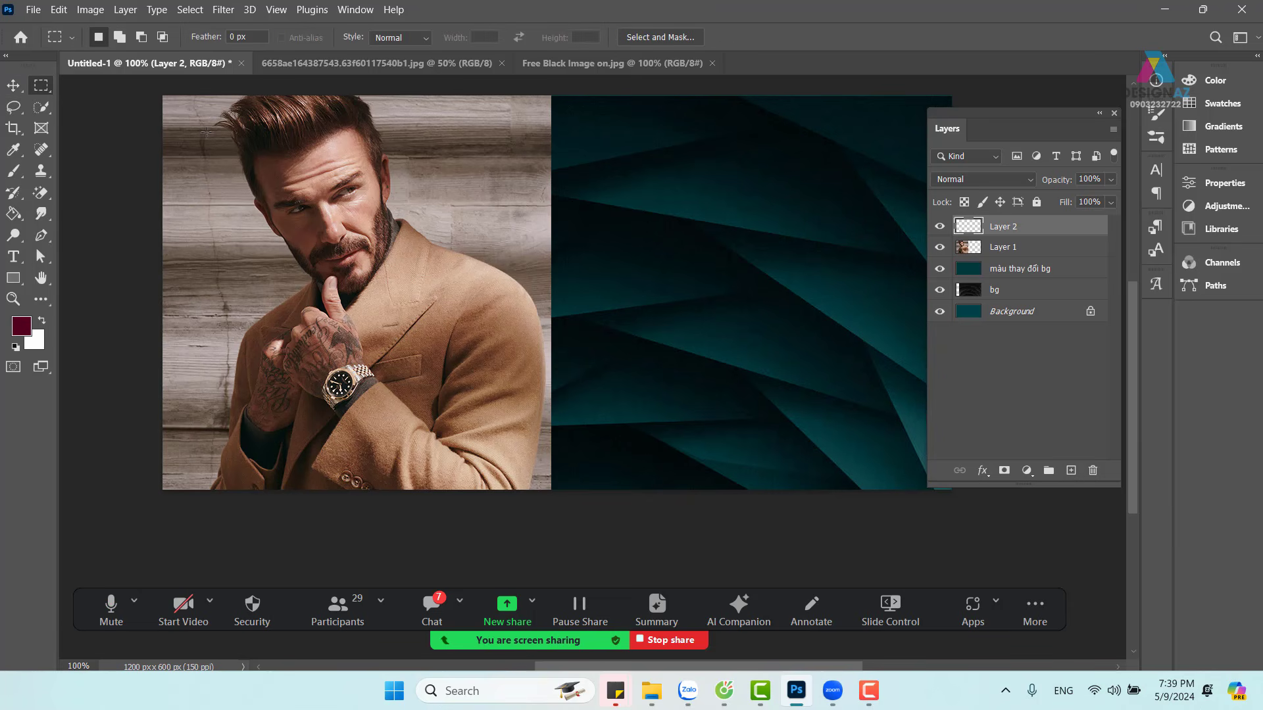
drag(164, 96, 571, 512)
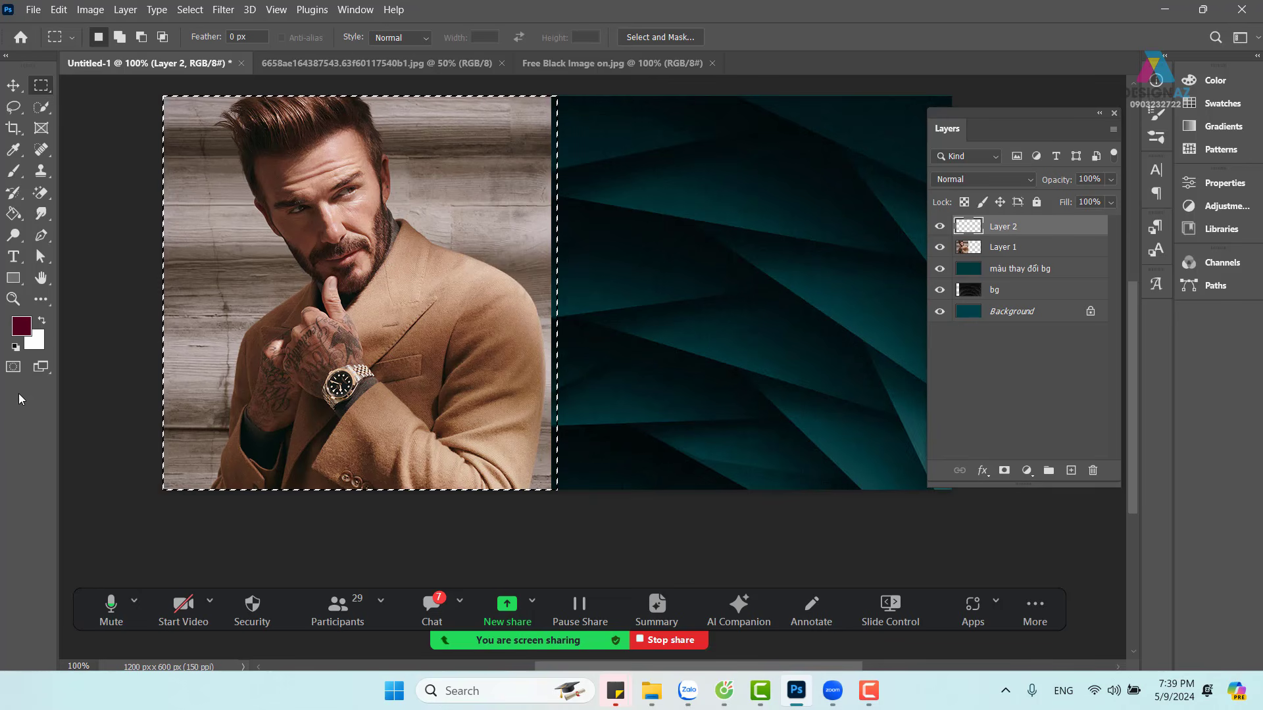
Step: Set the foreground color to a bright, fully saturated orange with a hue of 23°
click(22, 326)
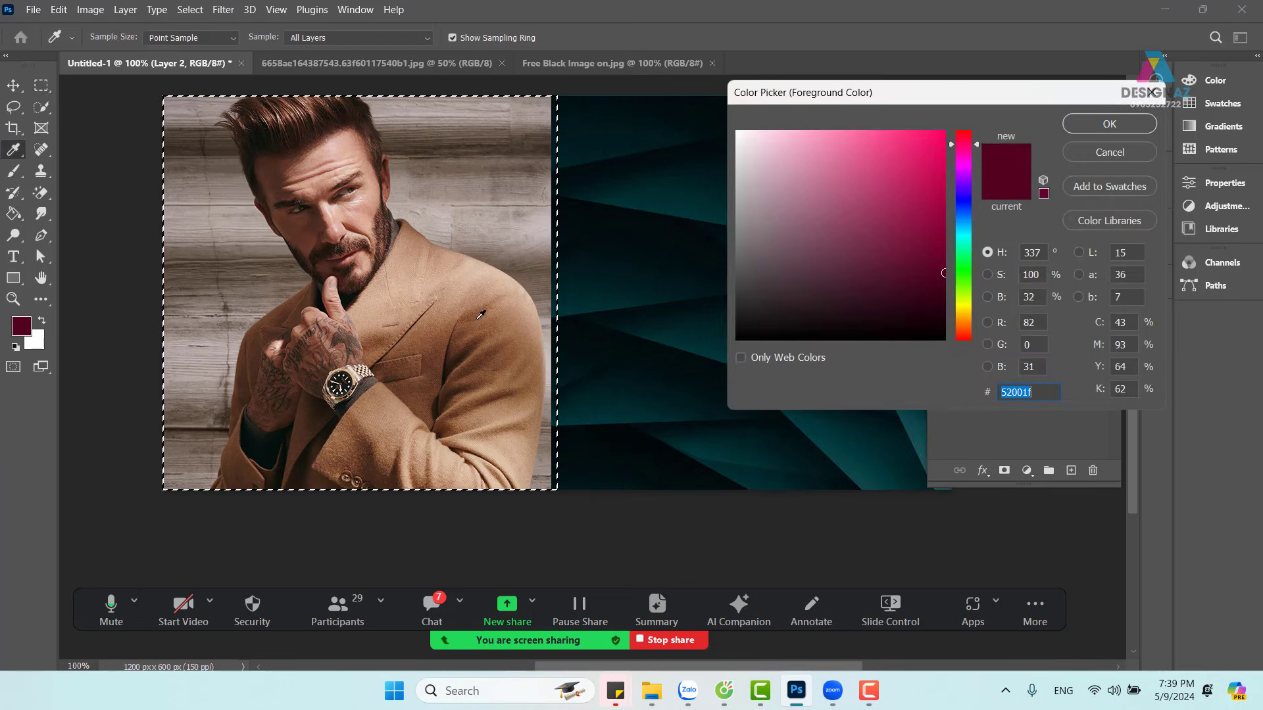
drag(963, 313, 976, 331)
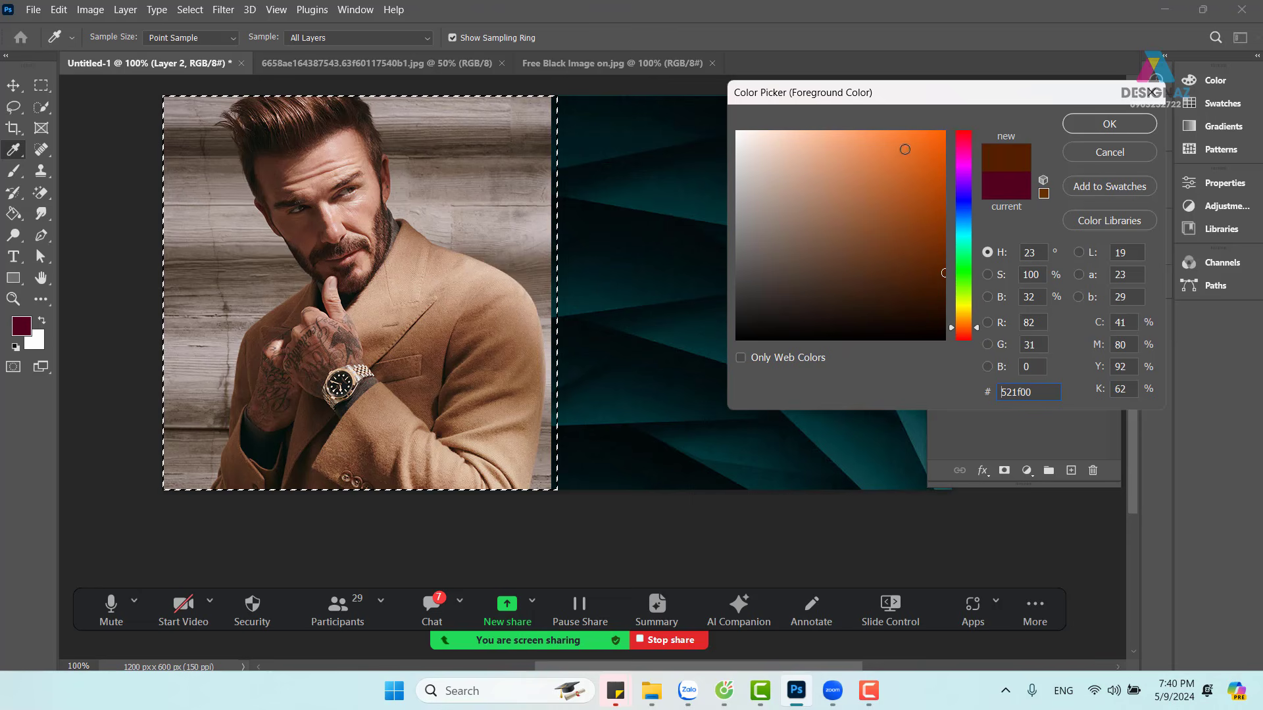
drag(905, 146, 947, 131)
click(1109, 126)
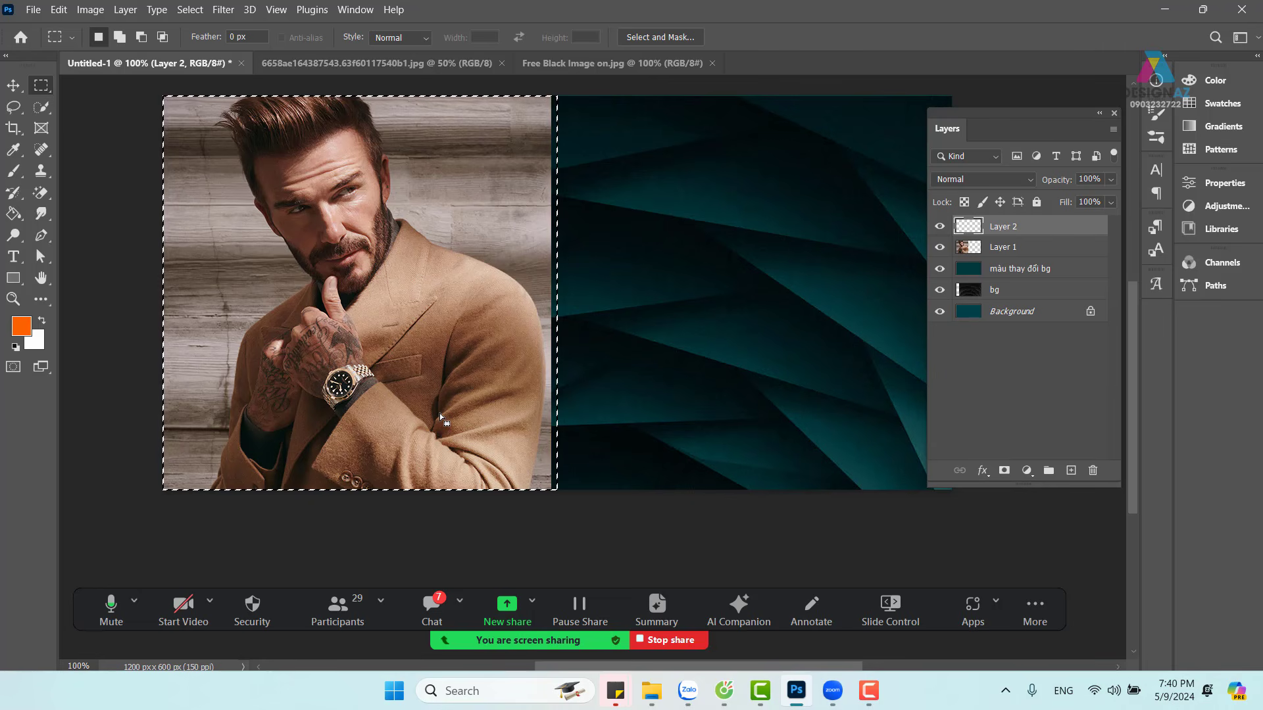
Step: Fill the square selection with the orange, deselect it, and lower Layer 2's opacity to 57%
key(alt+BackSpace)
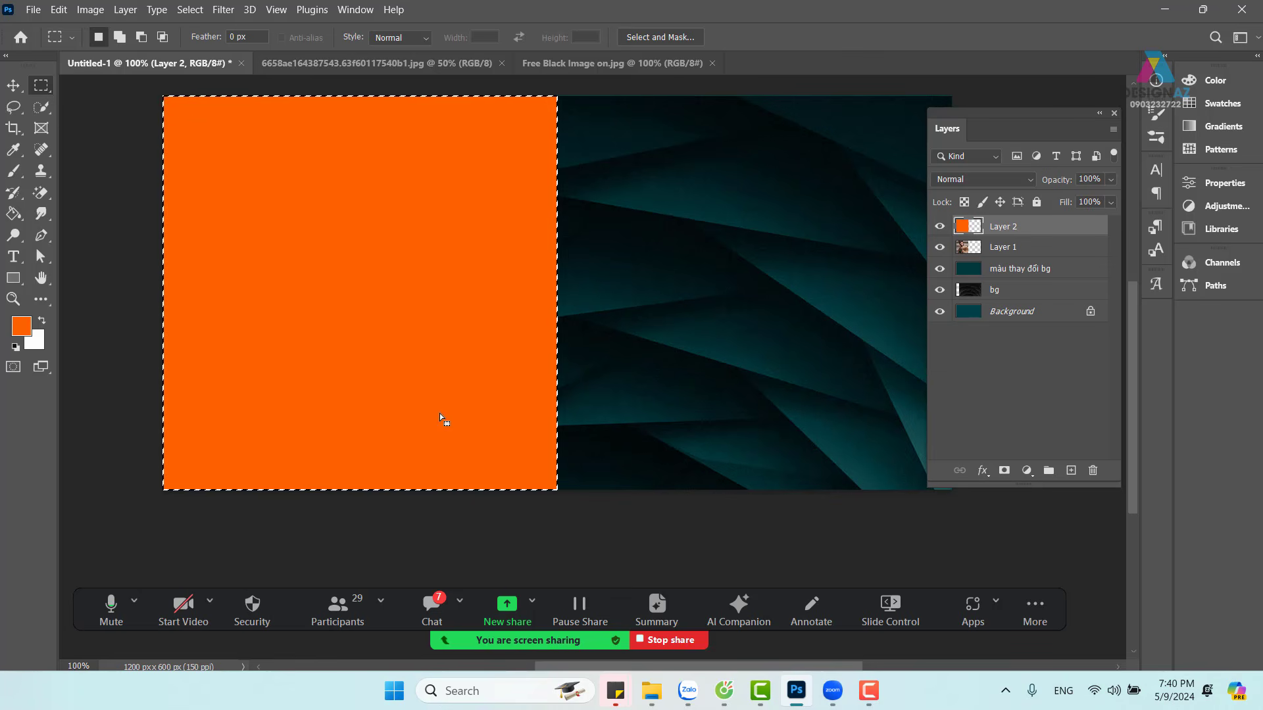
key(ctrl+d)
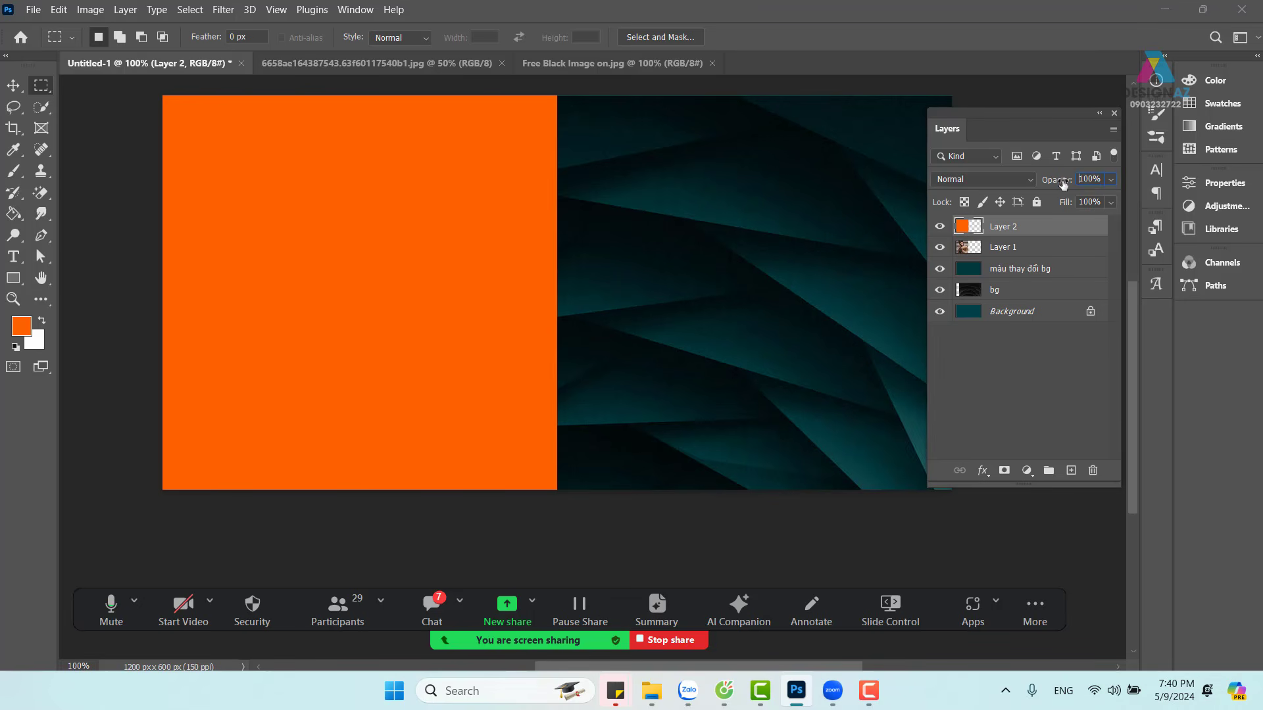
click(1110, 179)
drag(1098, 199, 1080, 199)
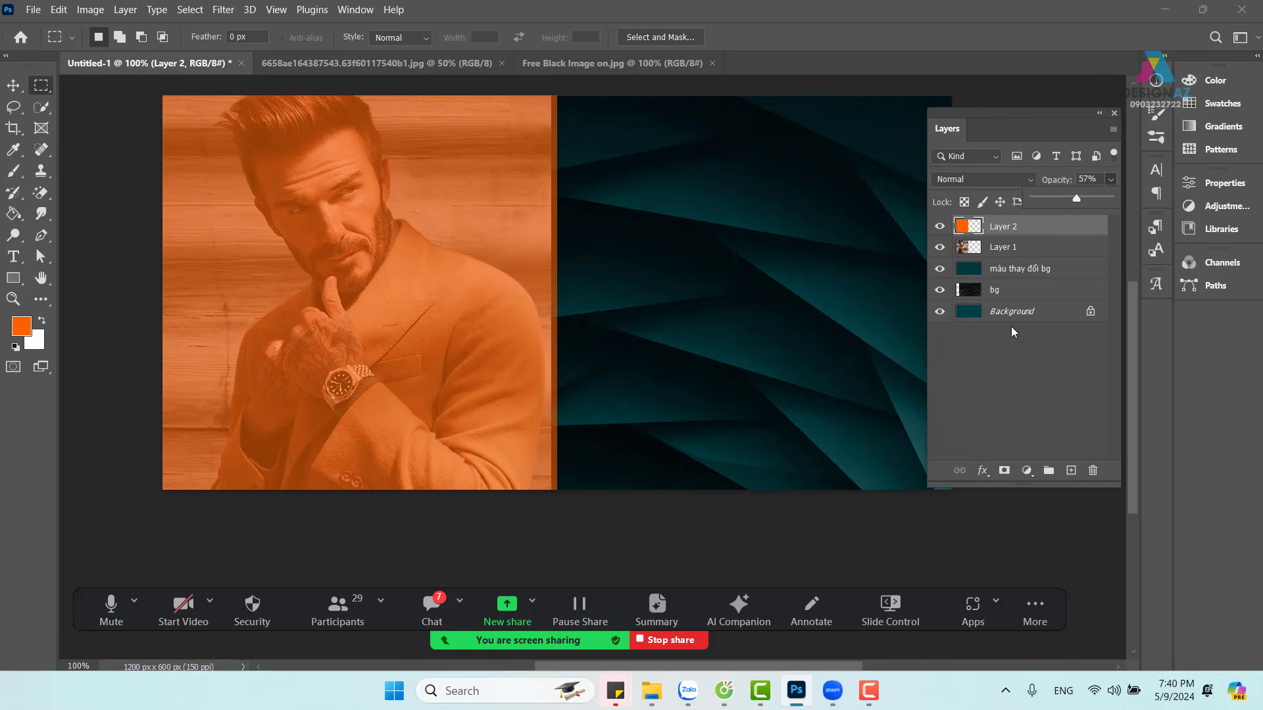
Step: Free-transform the orange square on Layer 2, rotating it to 45° over the portrait
click(14, 88)
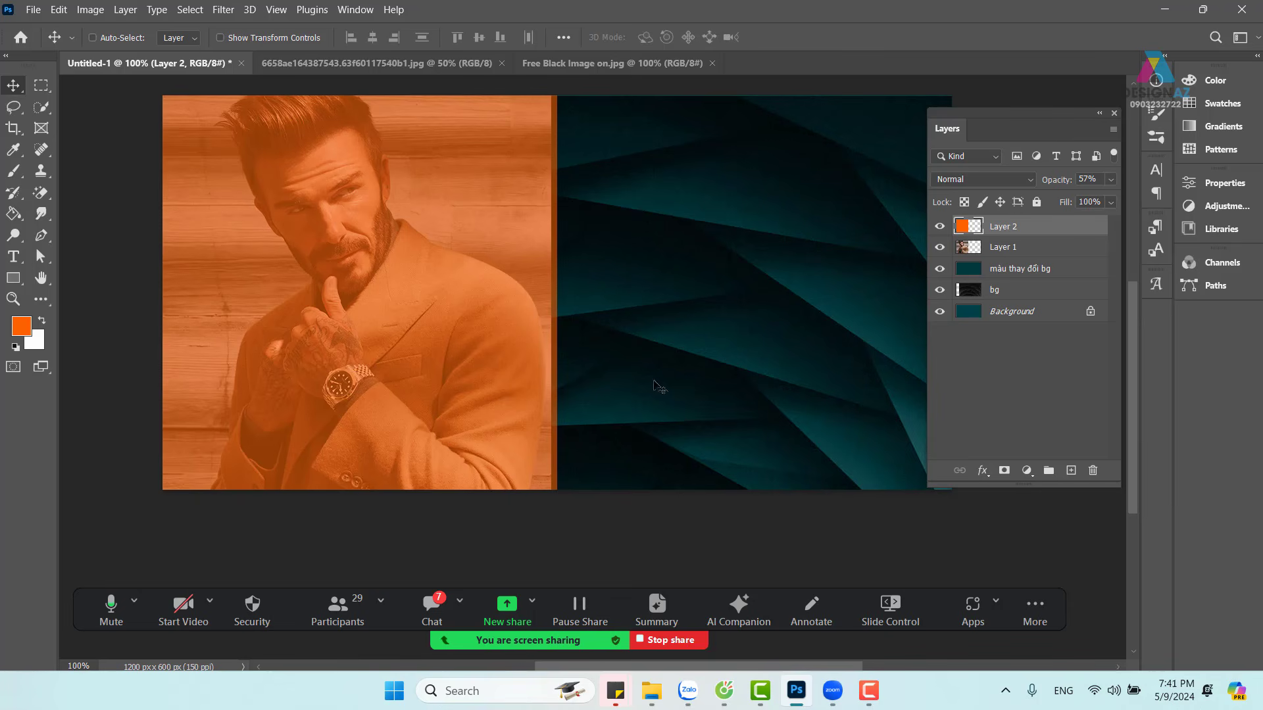
key(ctrl)
key(ctrl+t)
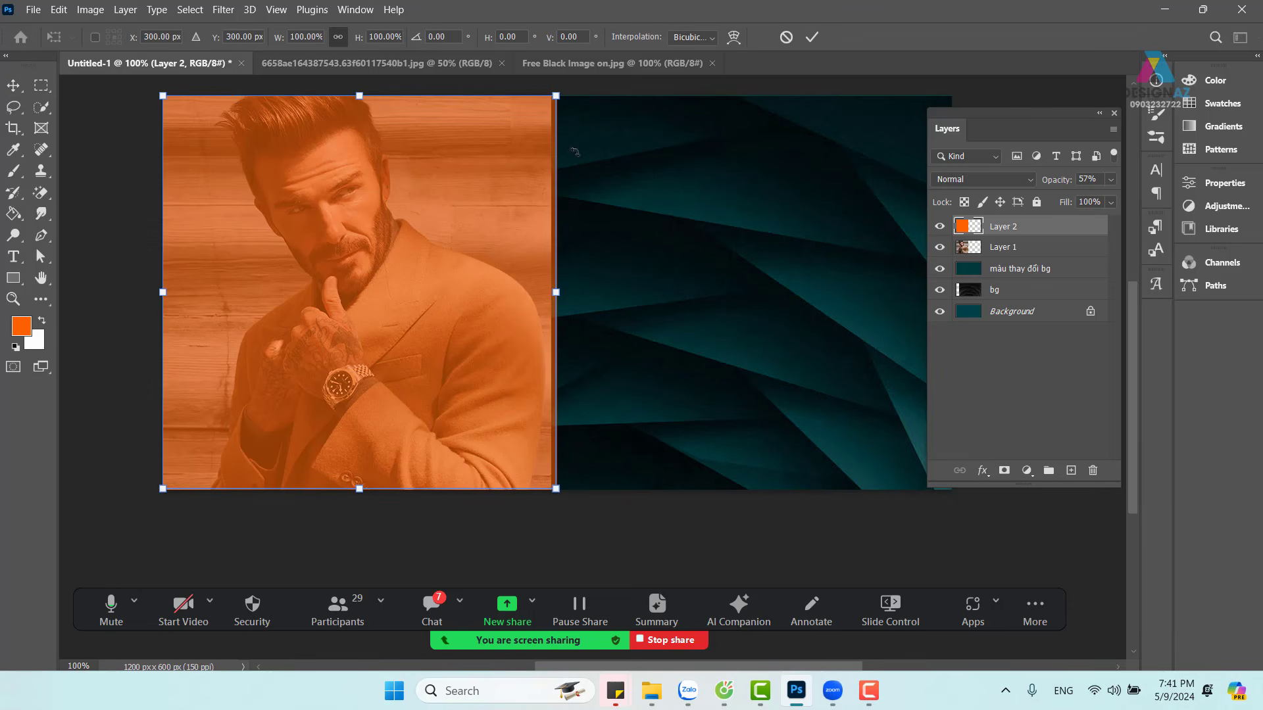
drag(571, 501, 405, 531)
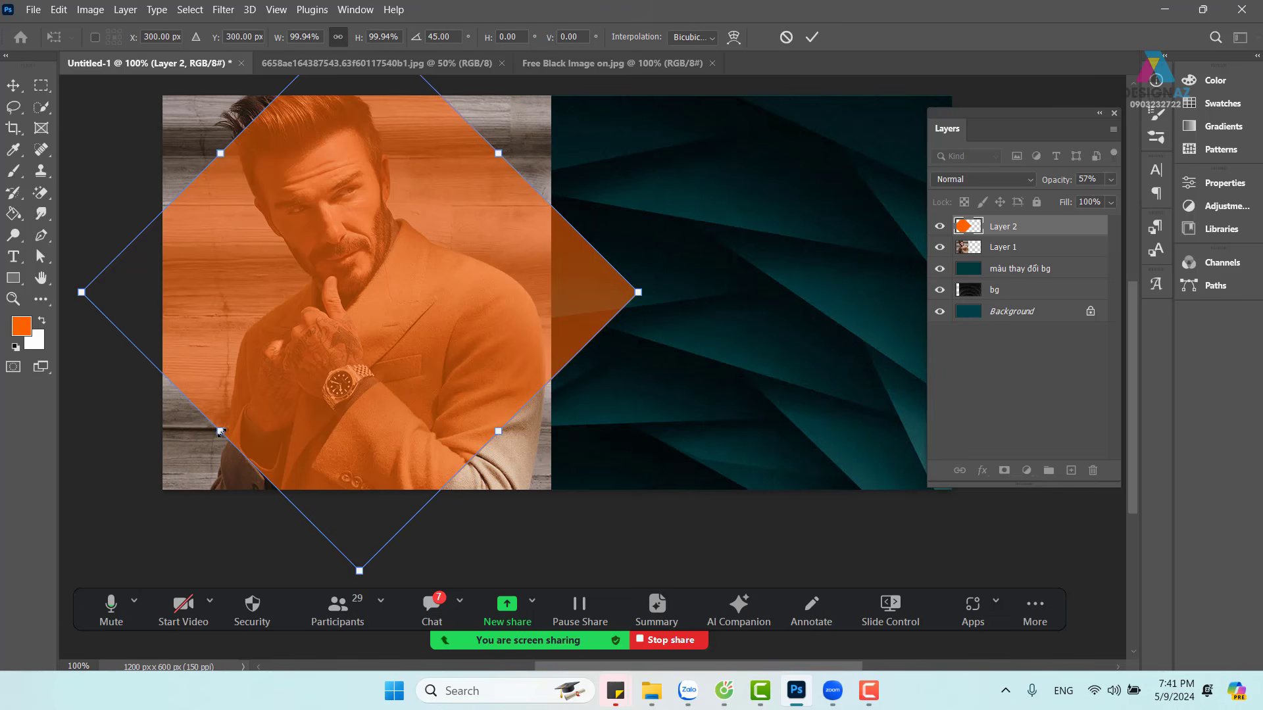
Step: Narrow the rotated shape to 52.33% height, lengthen it to 124.69% width past the canvas's upper-left corner, and apply the transform
drag(221, 432, 254, 415)
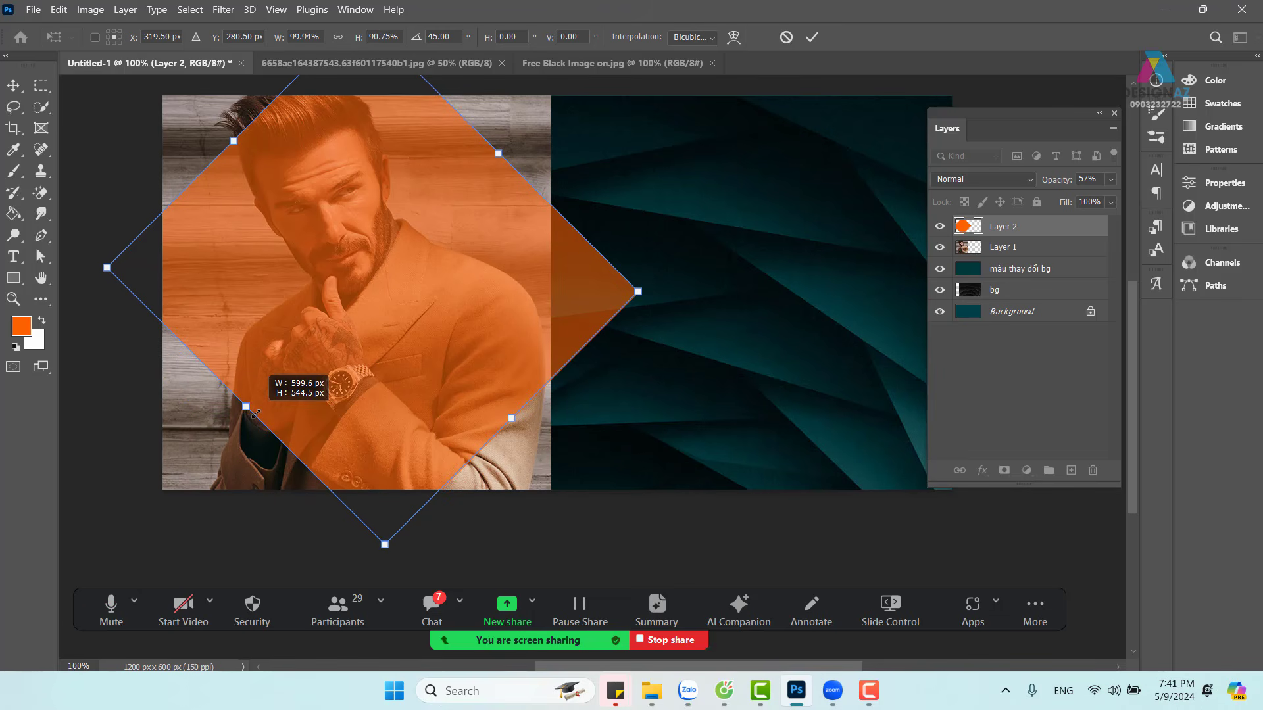
drag(256, 414, 279, 407)
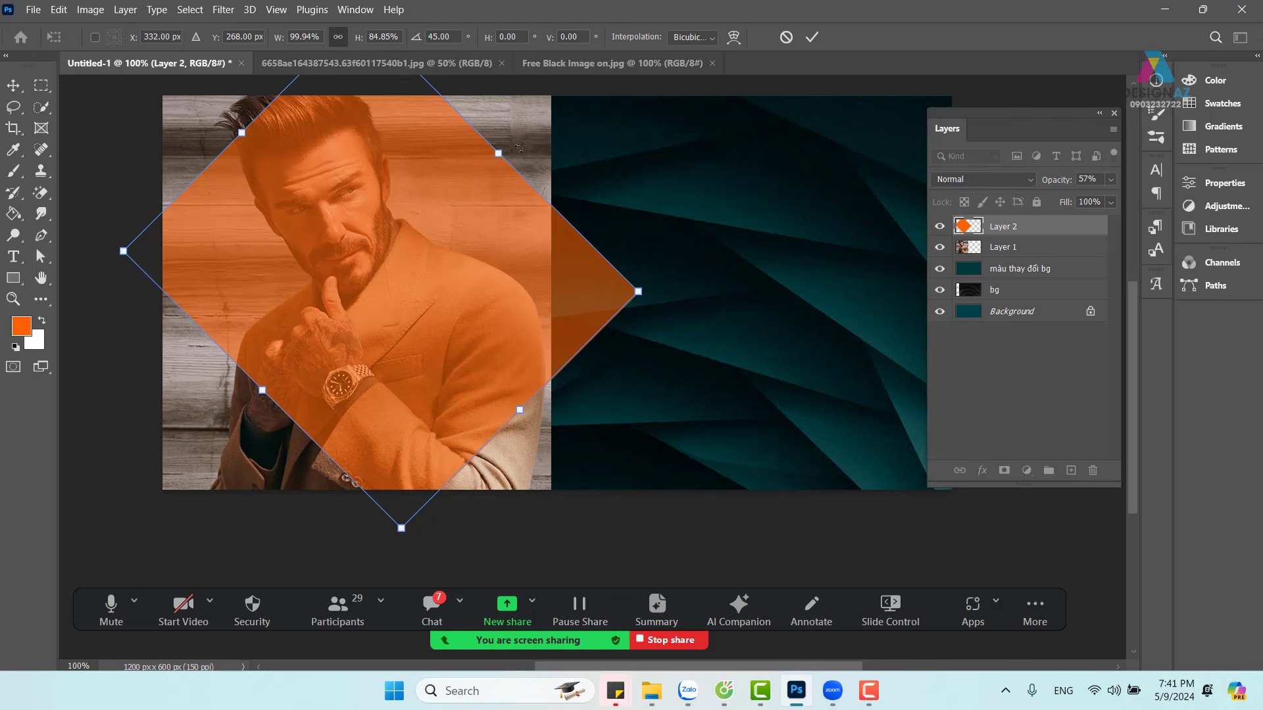
drag(496, 152, 392, 222)
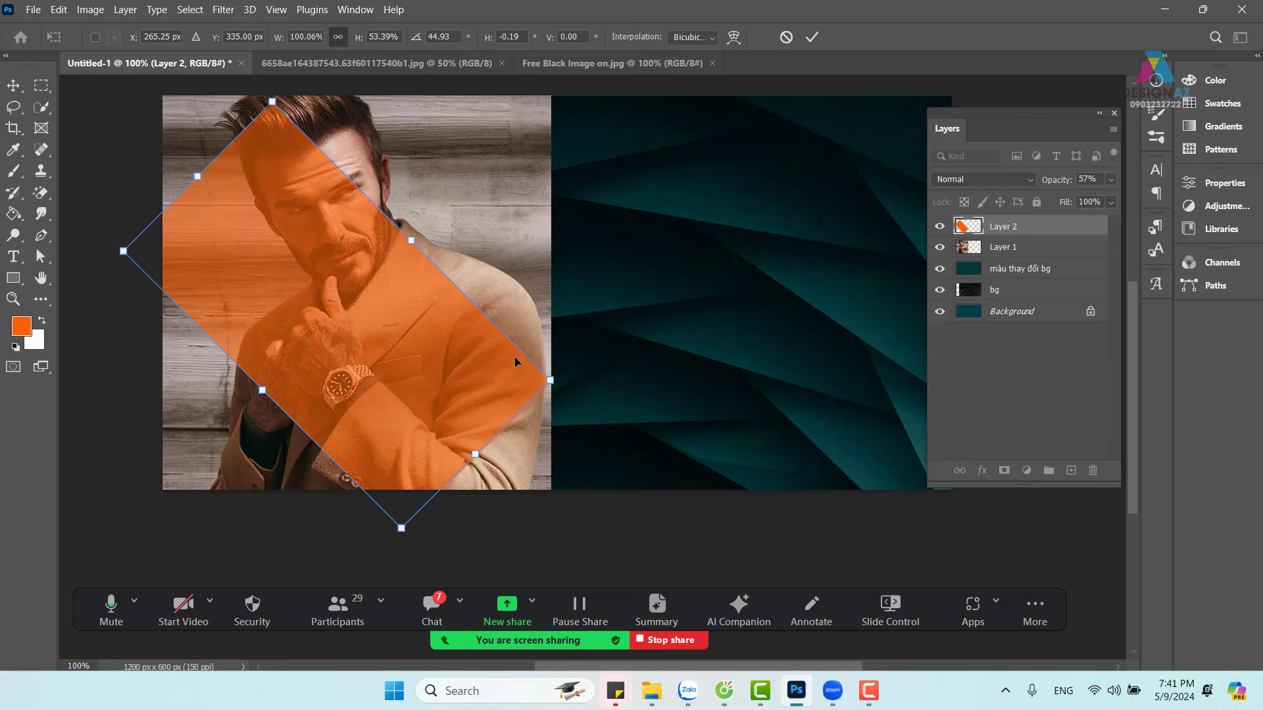
drag(412, 240, 408, 242)
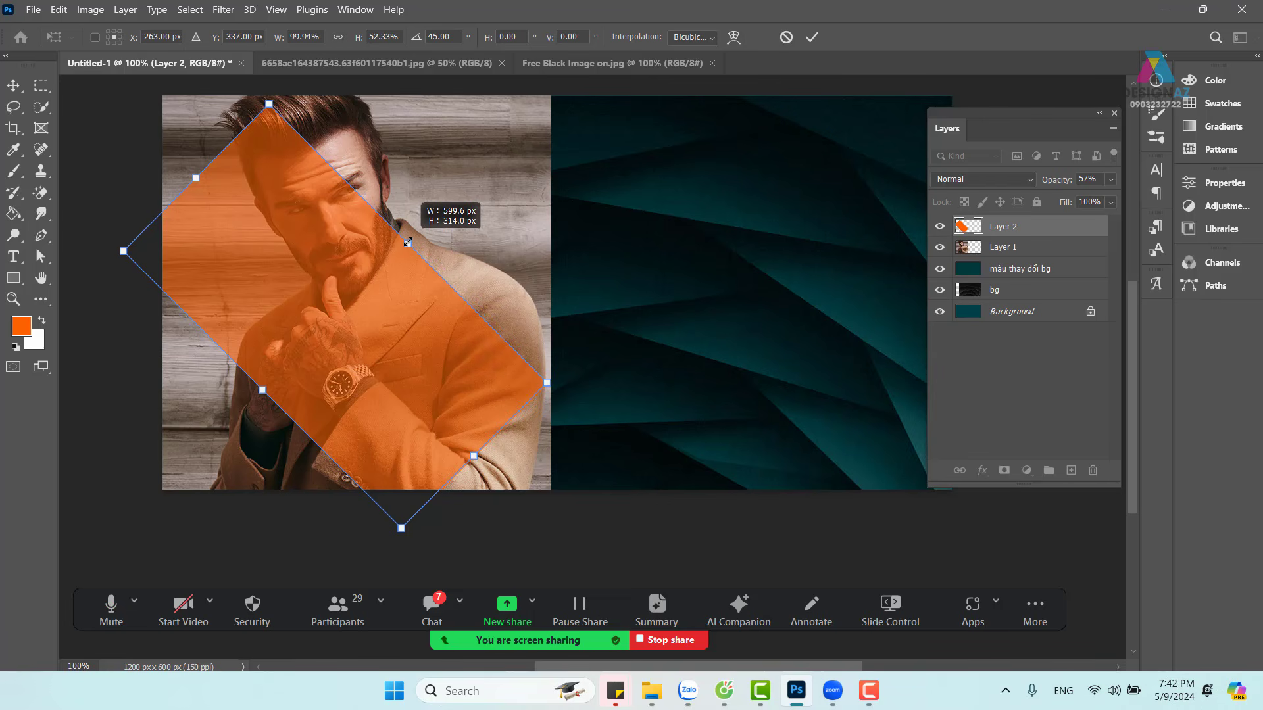
key(shift)
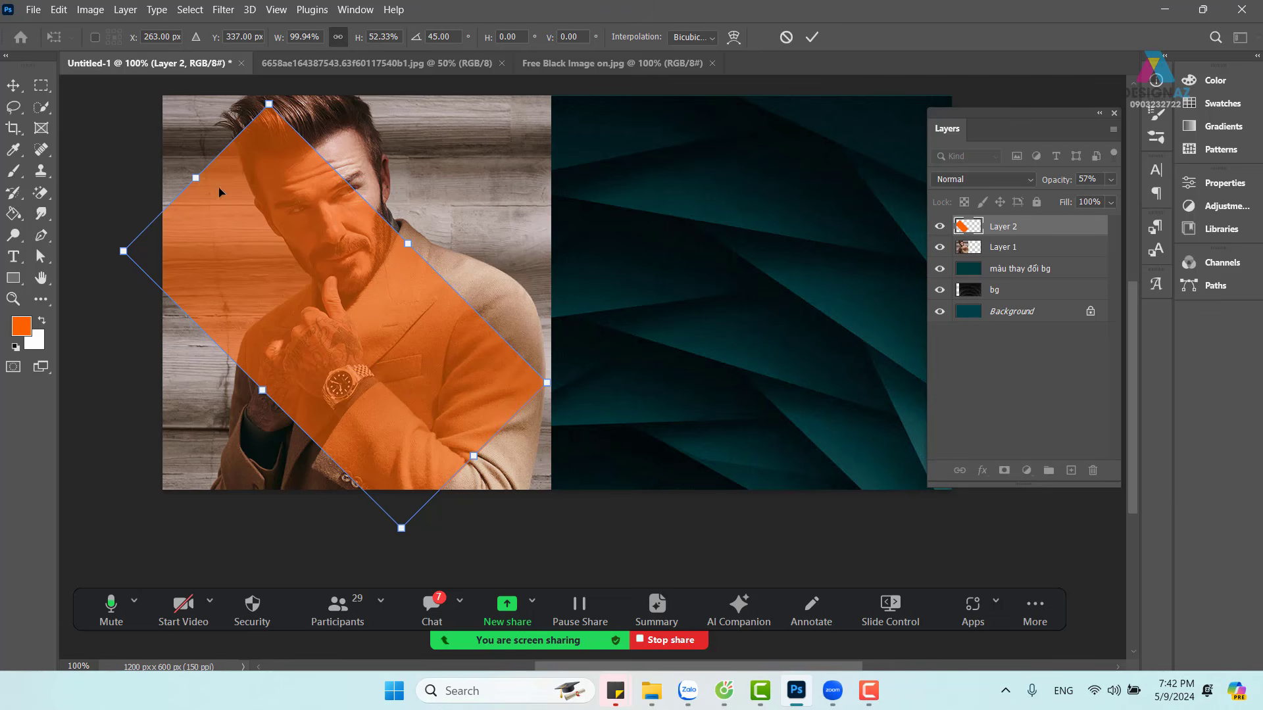
drag(195, 178, 128, 110)
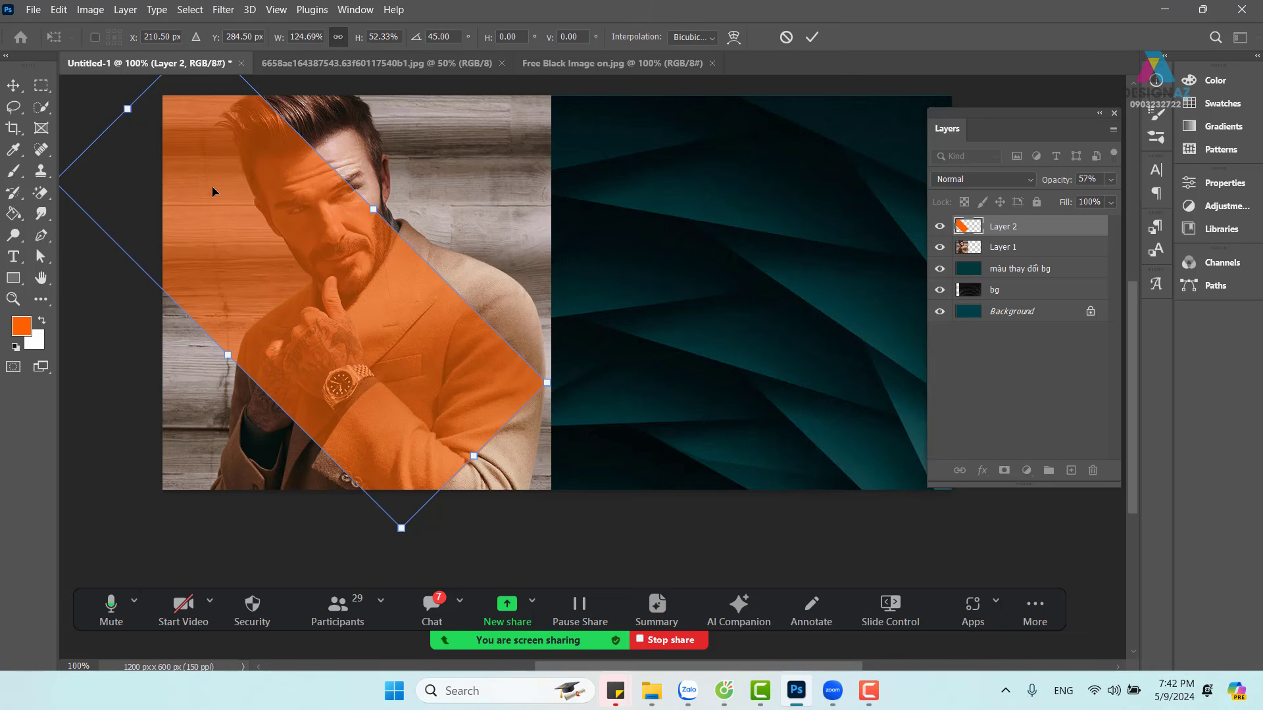
key(Return)
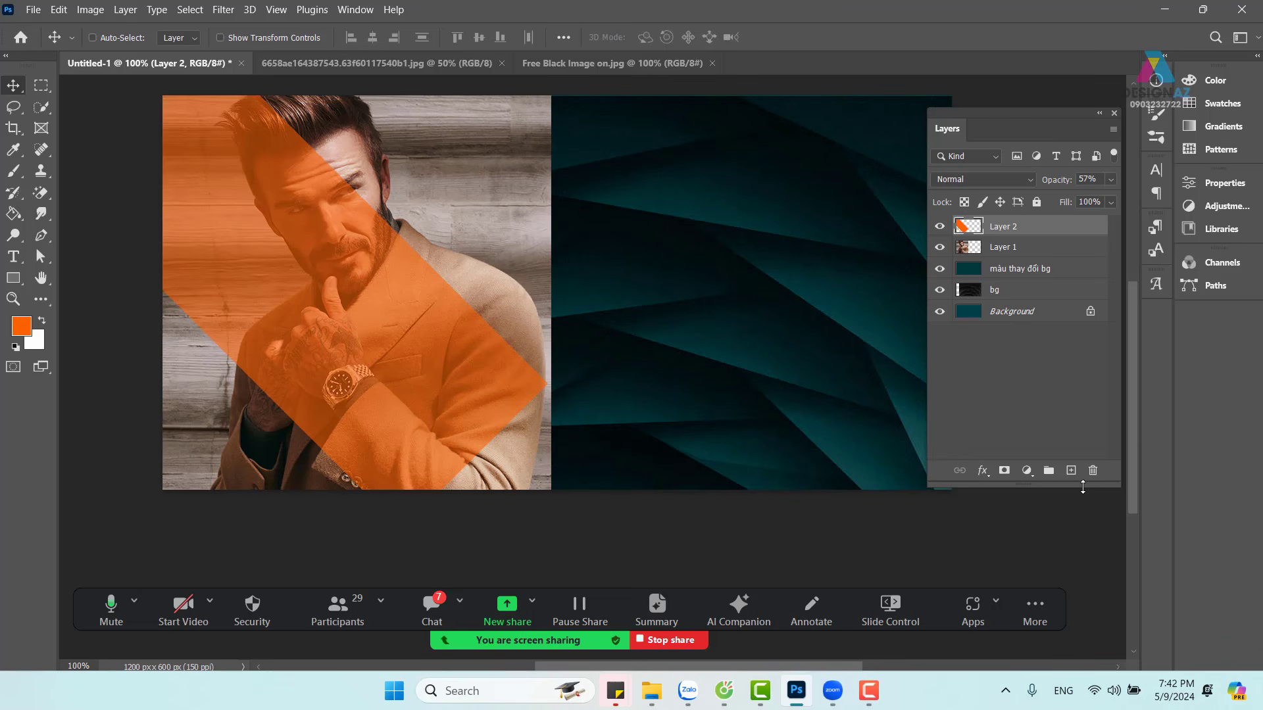
Step: Add another layer above Layer 2 and fill a square about 600 px wide over the canvas's left half with the orange
click(1071, 471)
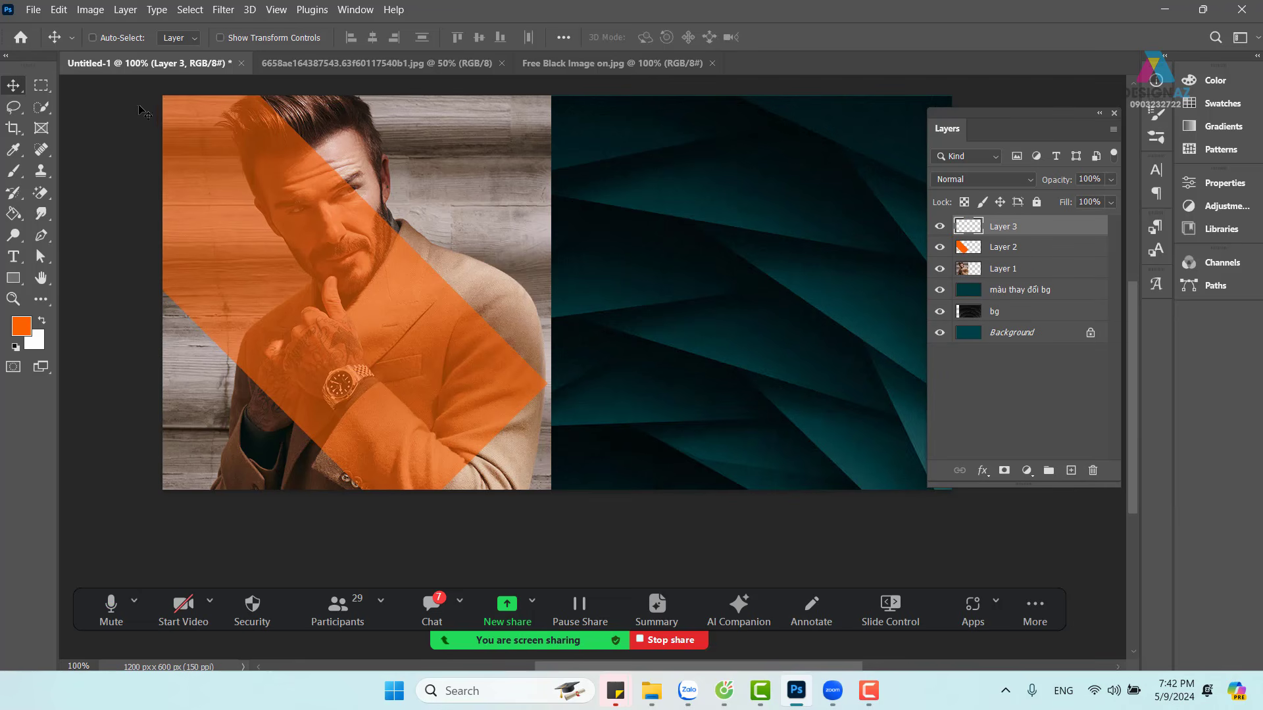
click(41, 85)
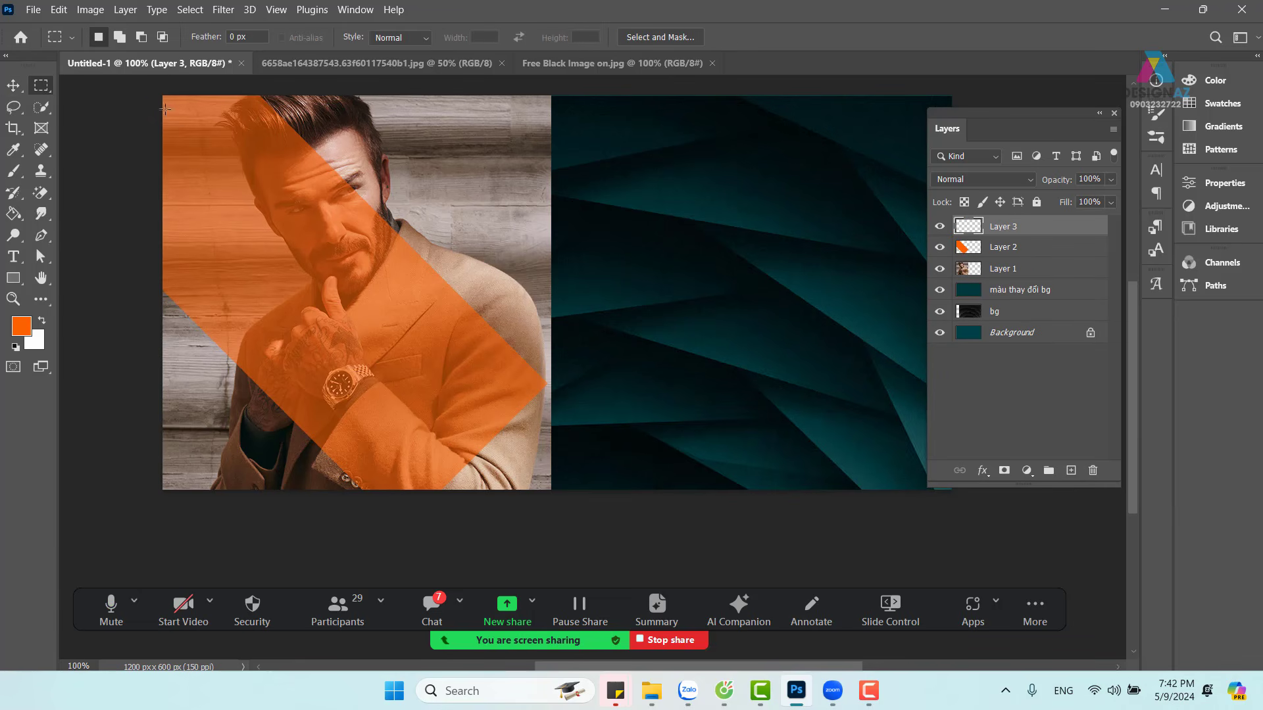
drag(163, 96, 571, 517)
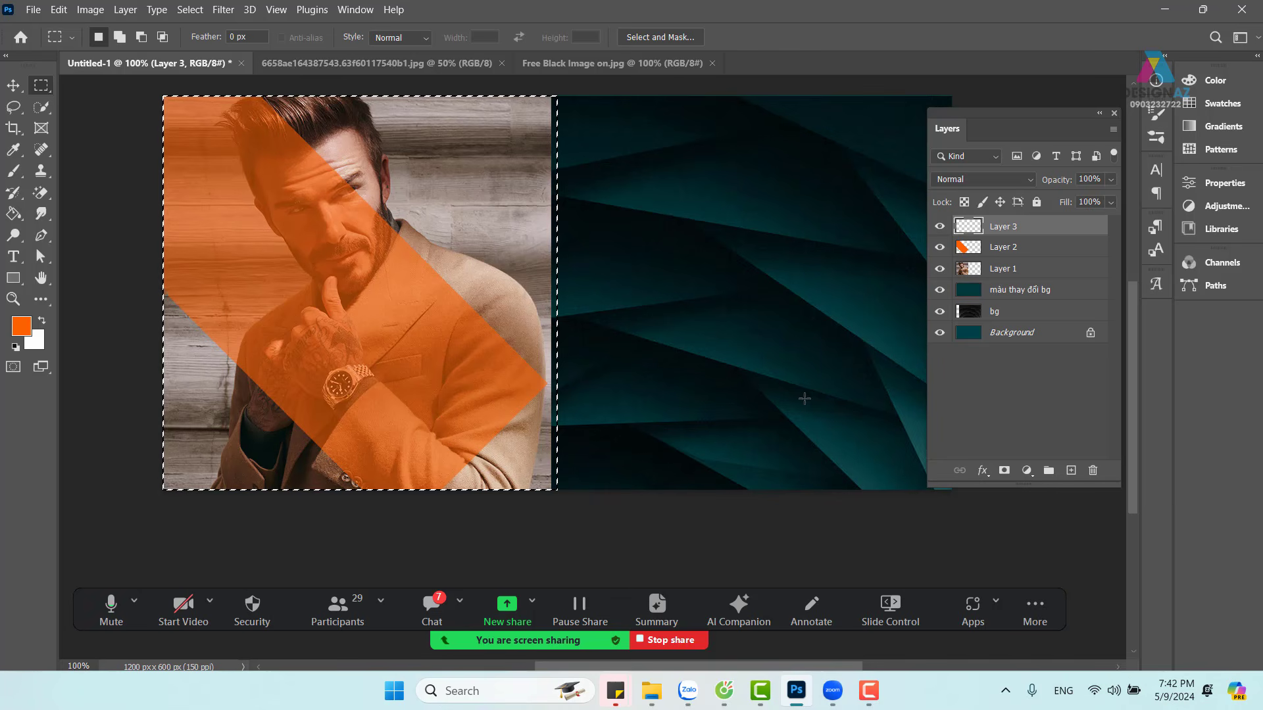
key(alt+BackSpace)
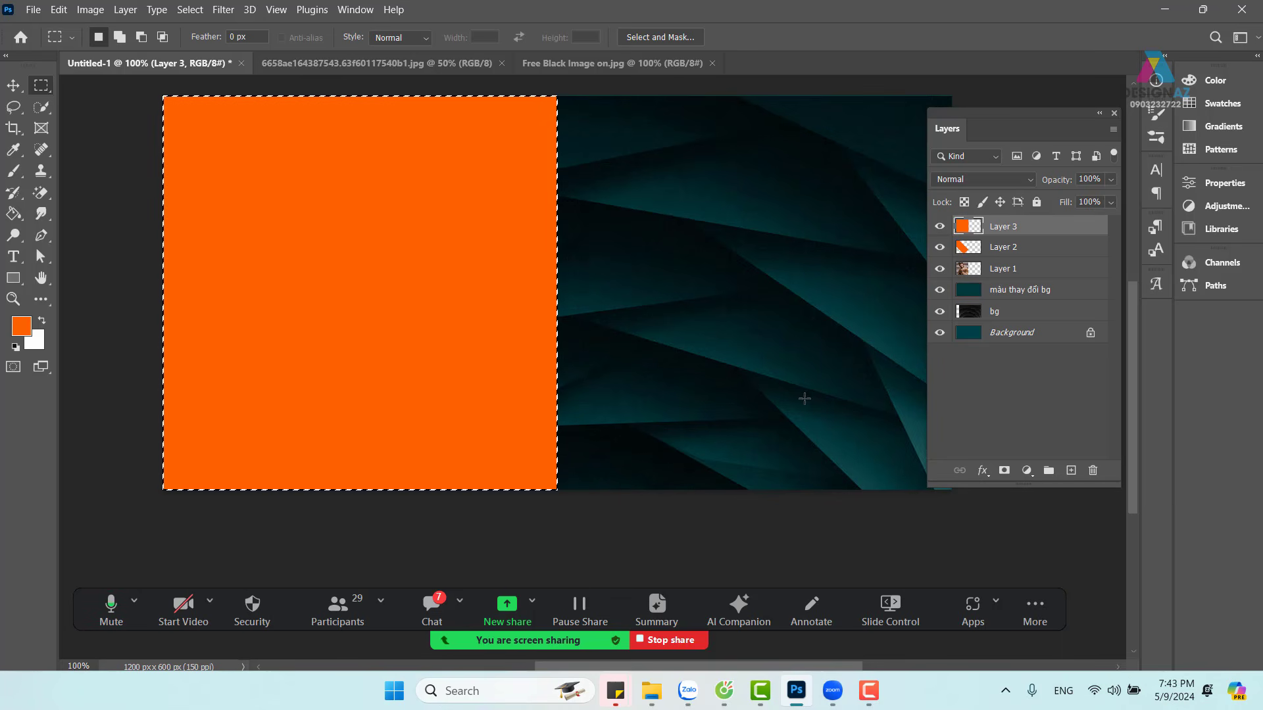
key(ctrl+d)
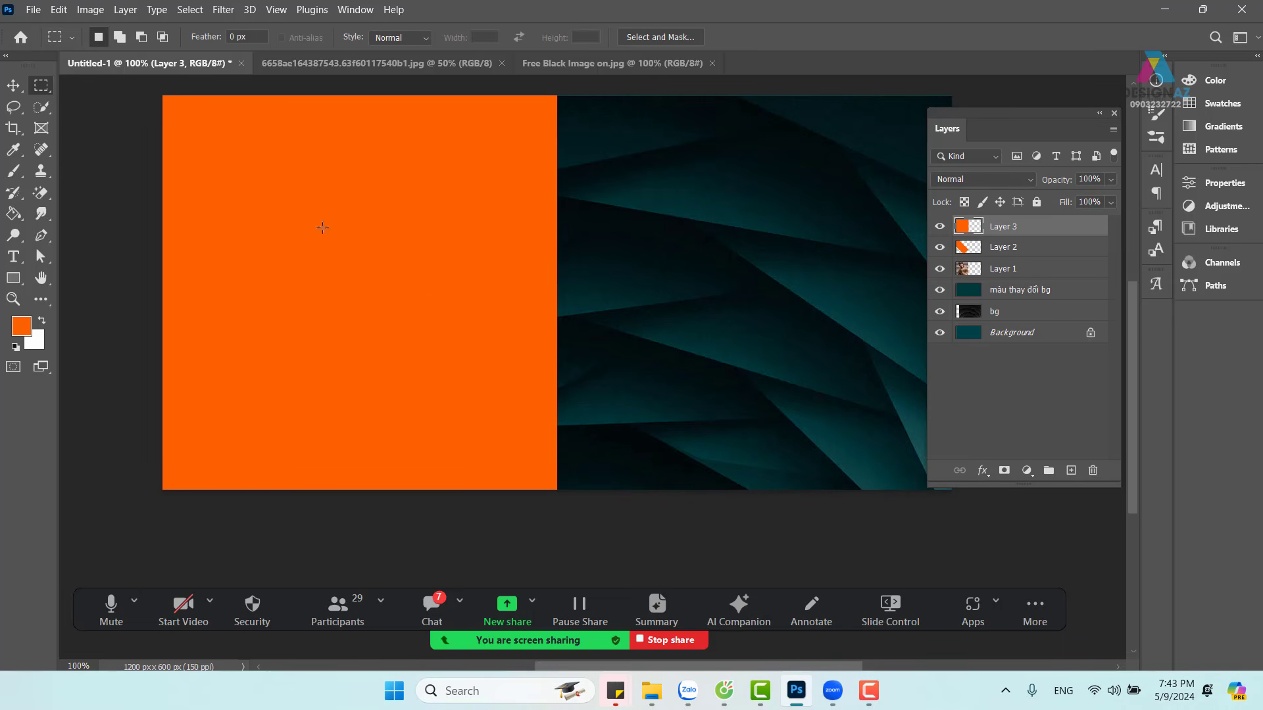
Step: Lower the opacity of the new orange square on Layer 3 to 51%
key(v)
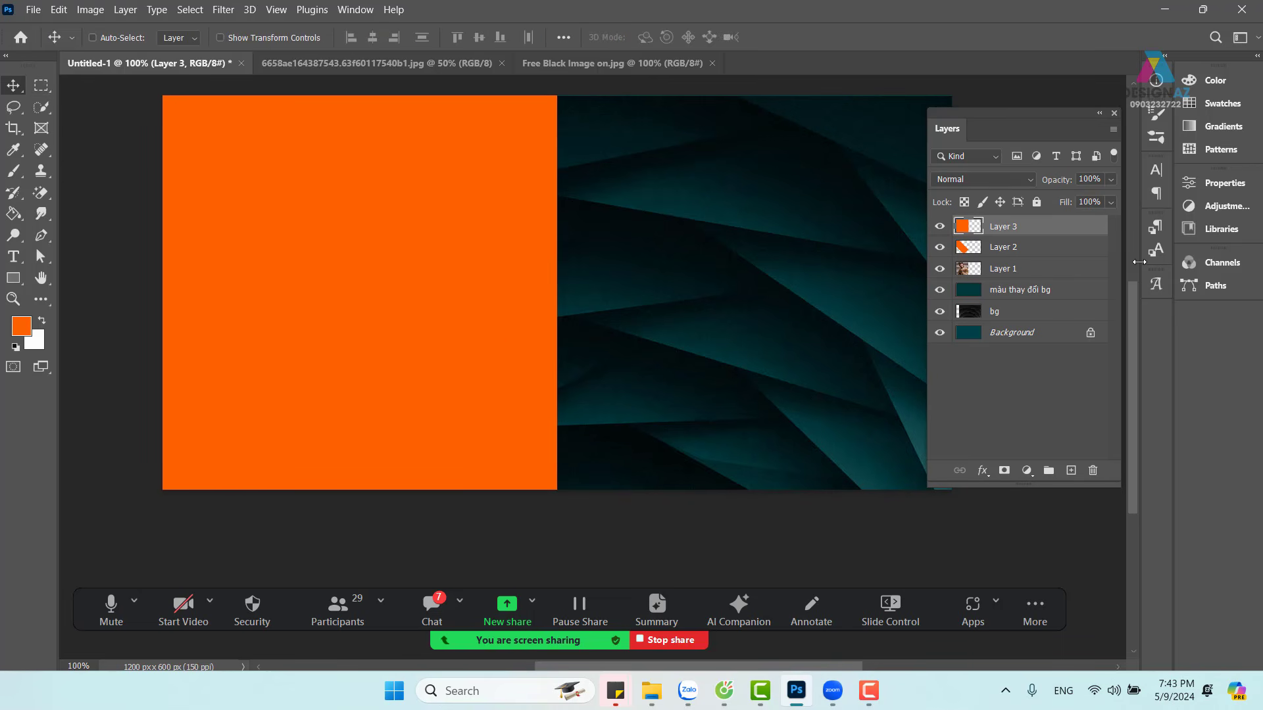
click(1109, 182)
drag(1095, 199, 1095, 198)
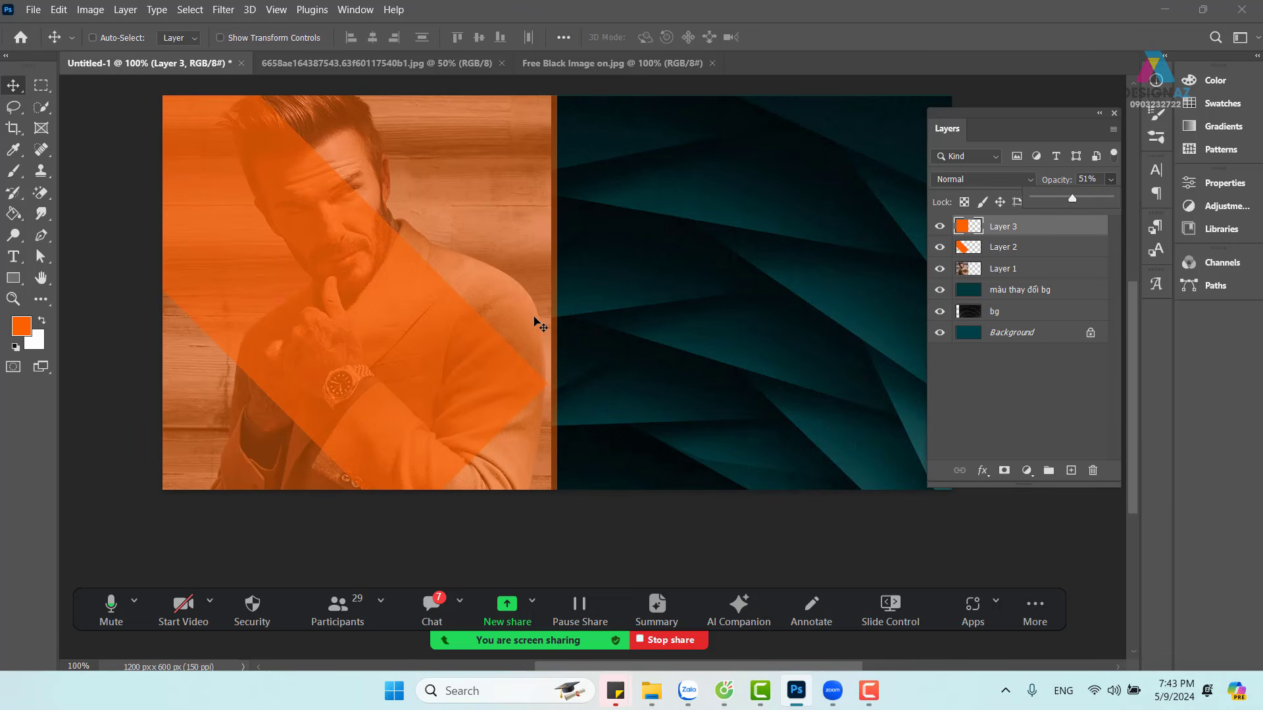
Step: Free-transform Layer 3's orange square, rotating it to 45°
key(ctrl)
key(ctrl+t)
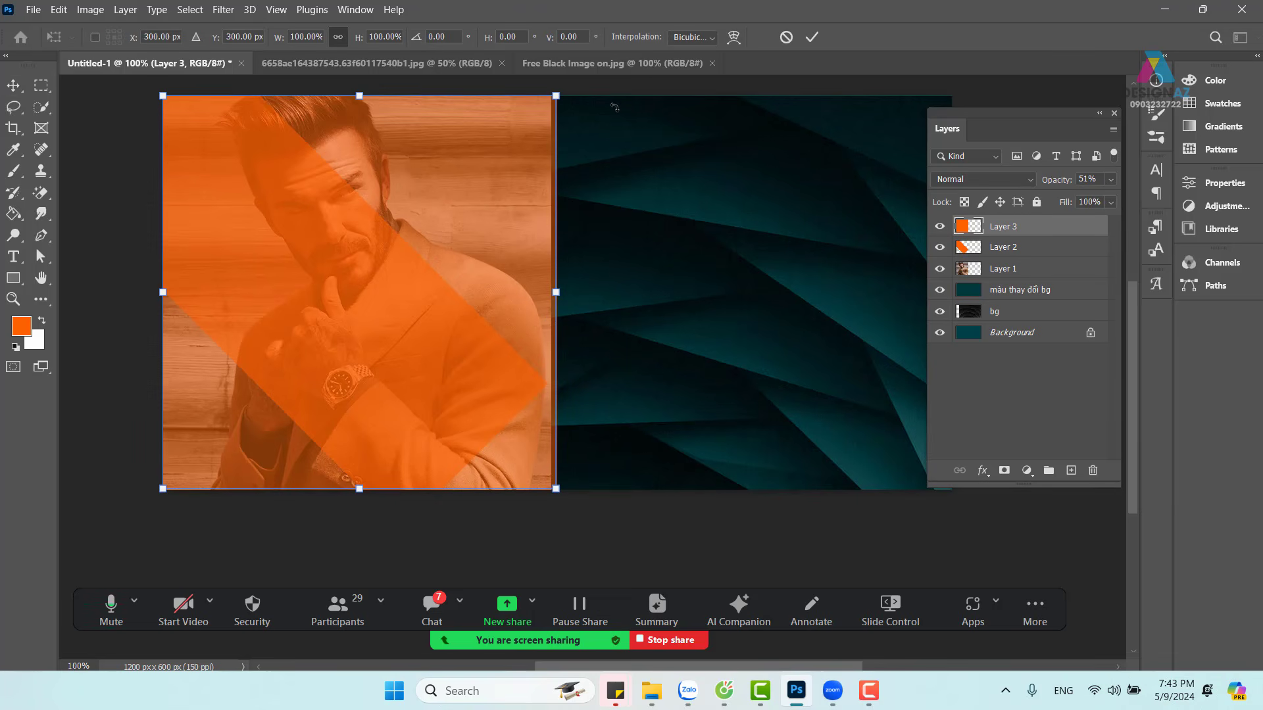
drag(644, 84, 652, 351)
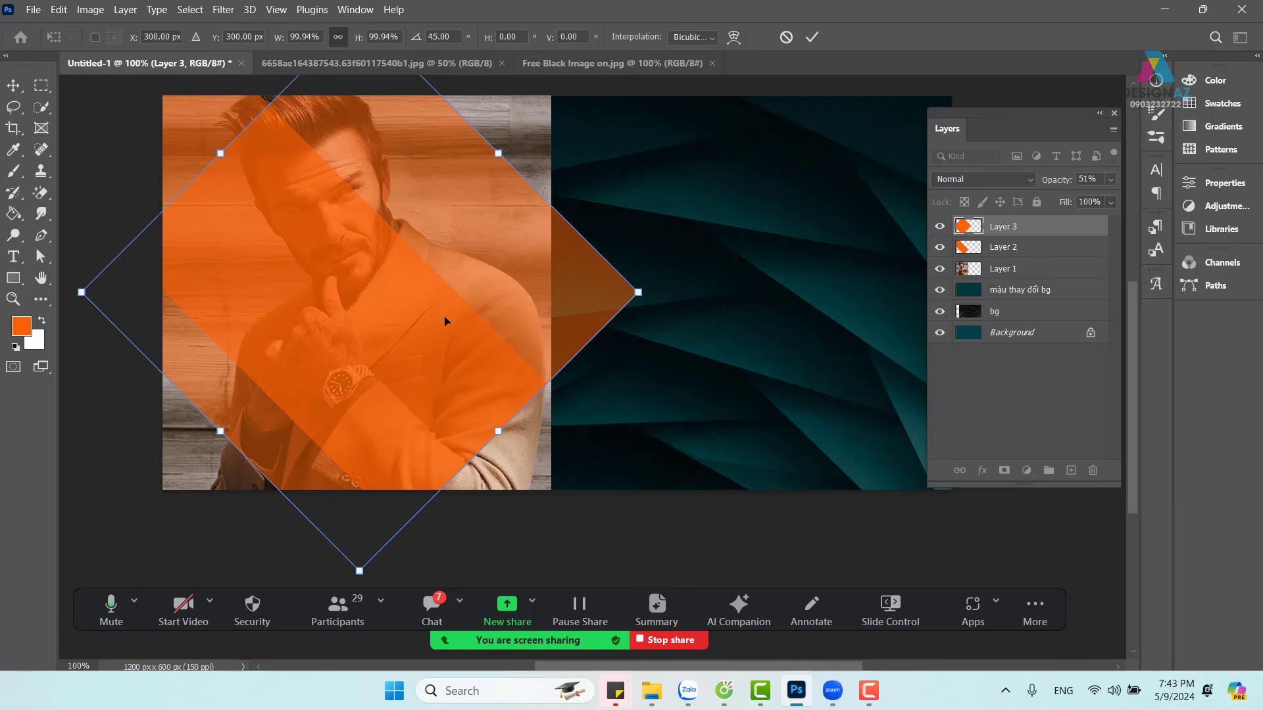
Step: Move the rotated square up against the diagonal band's upper-right edge, fine-tuning its center to X 362 px, Y -213 px
drag(341, 425, 381, 183)
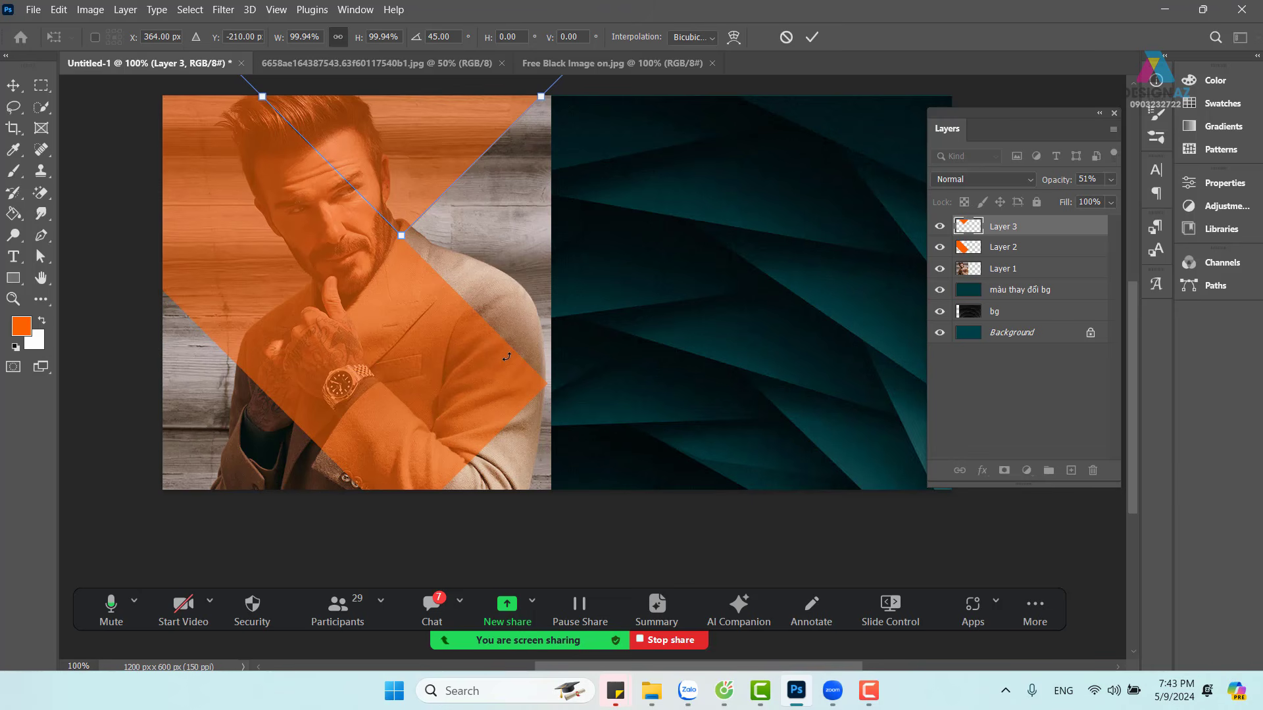
key(ctrl+plus)
key(ctrl+plus)
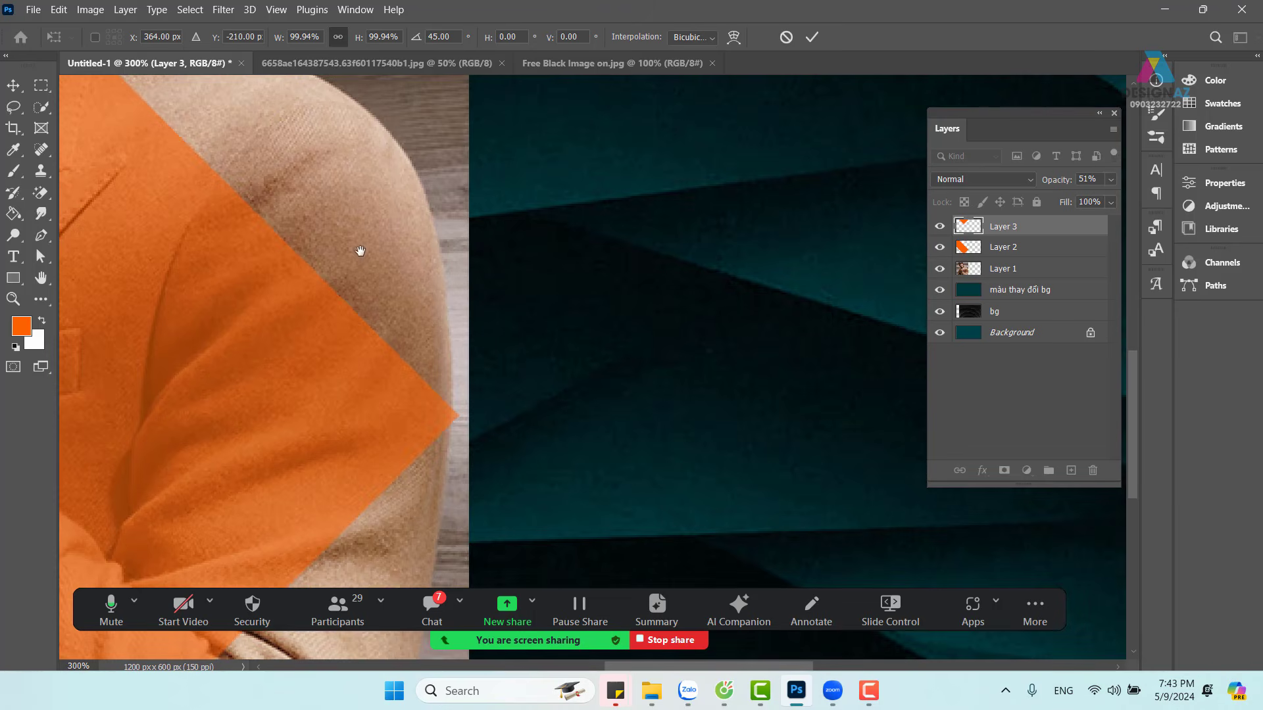
drag(361, 248, 658, 542)
drag(368, 331, 555, 502)
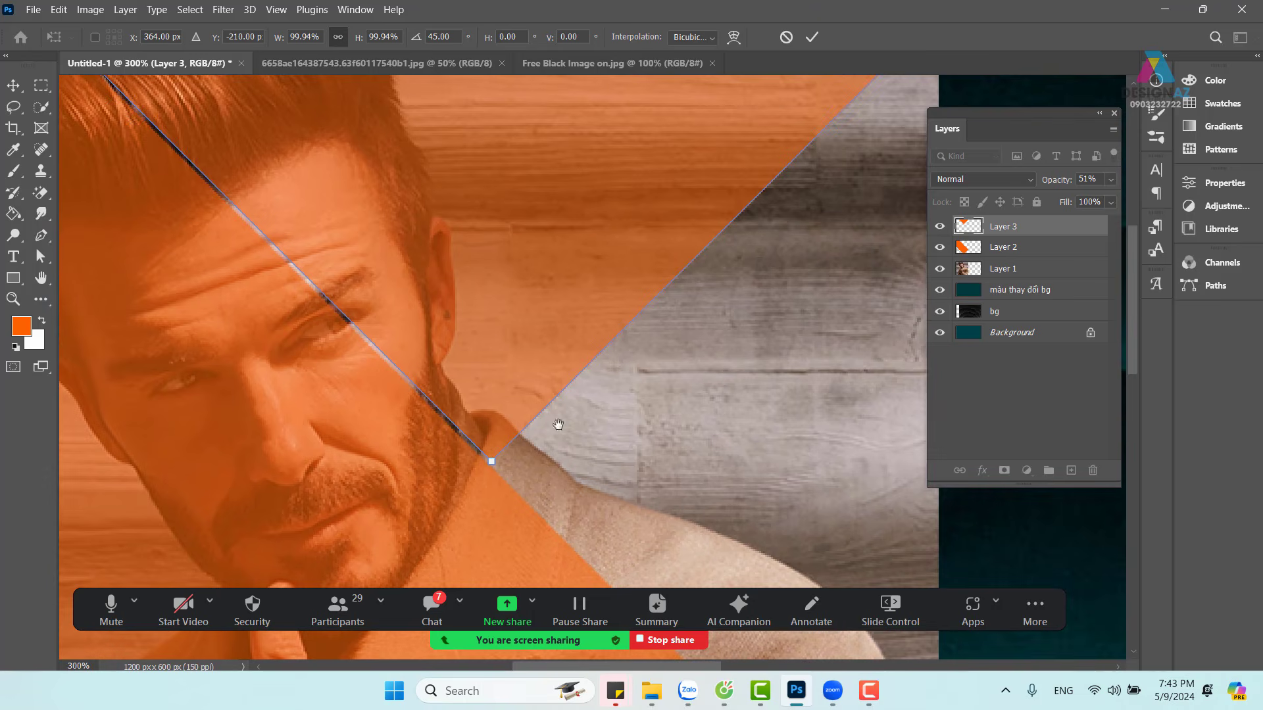
drag(555, 423, 512, 425)
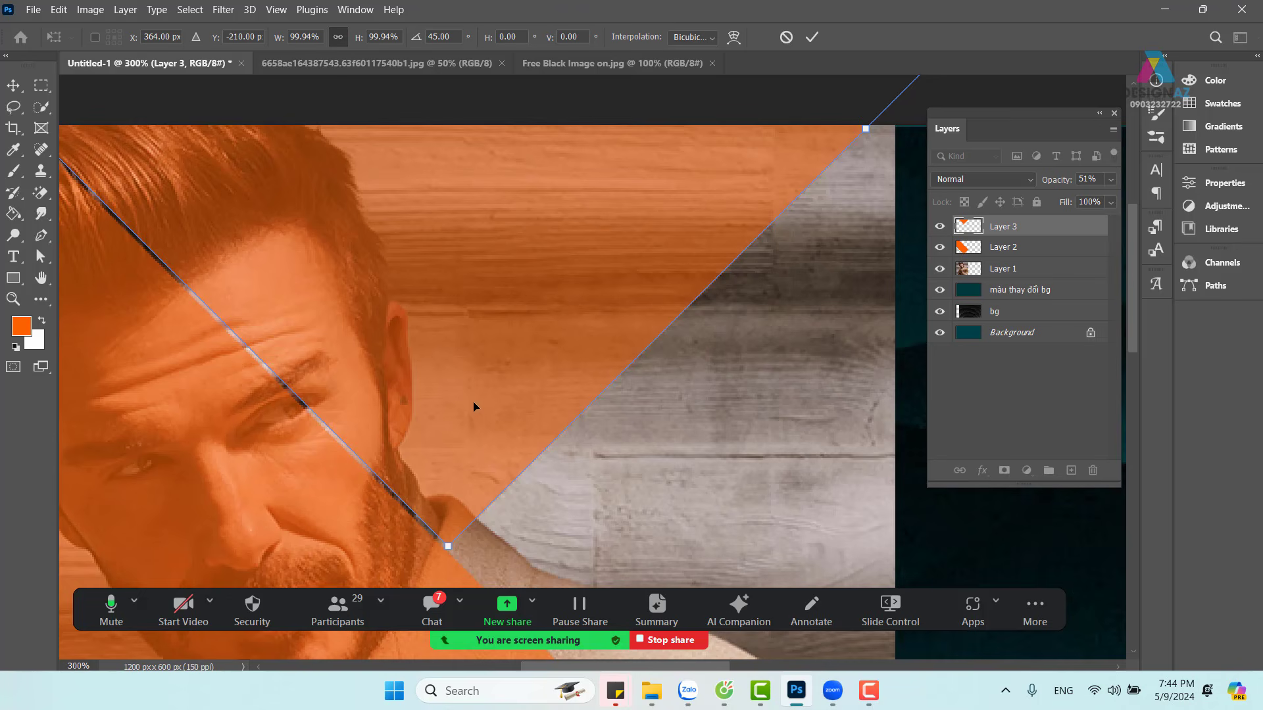
drag(463, 444, 459, 441)
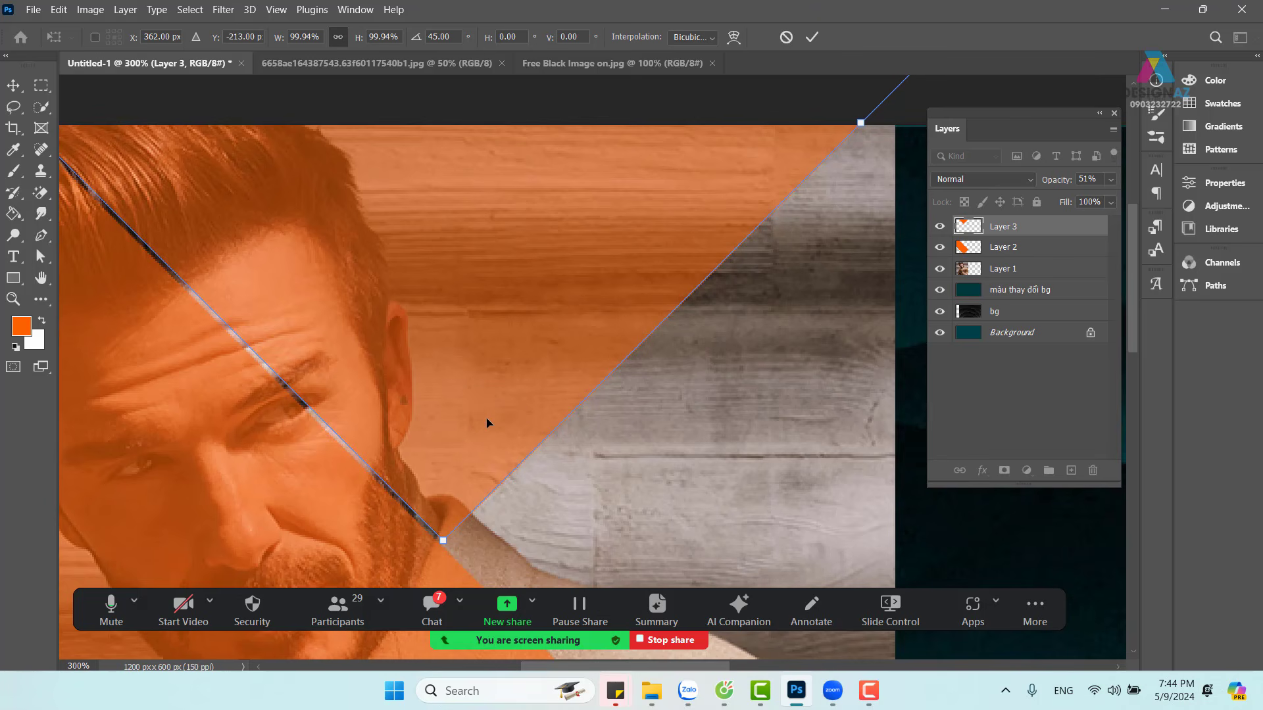
key(ctrl+minus)
key(ctrl+minus)
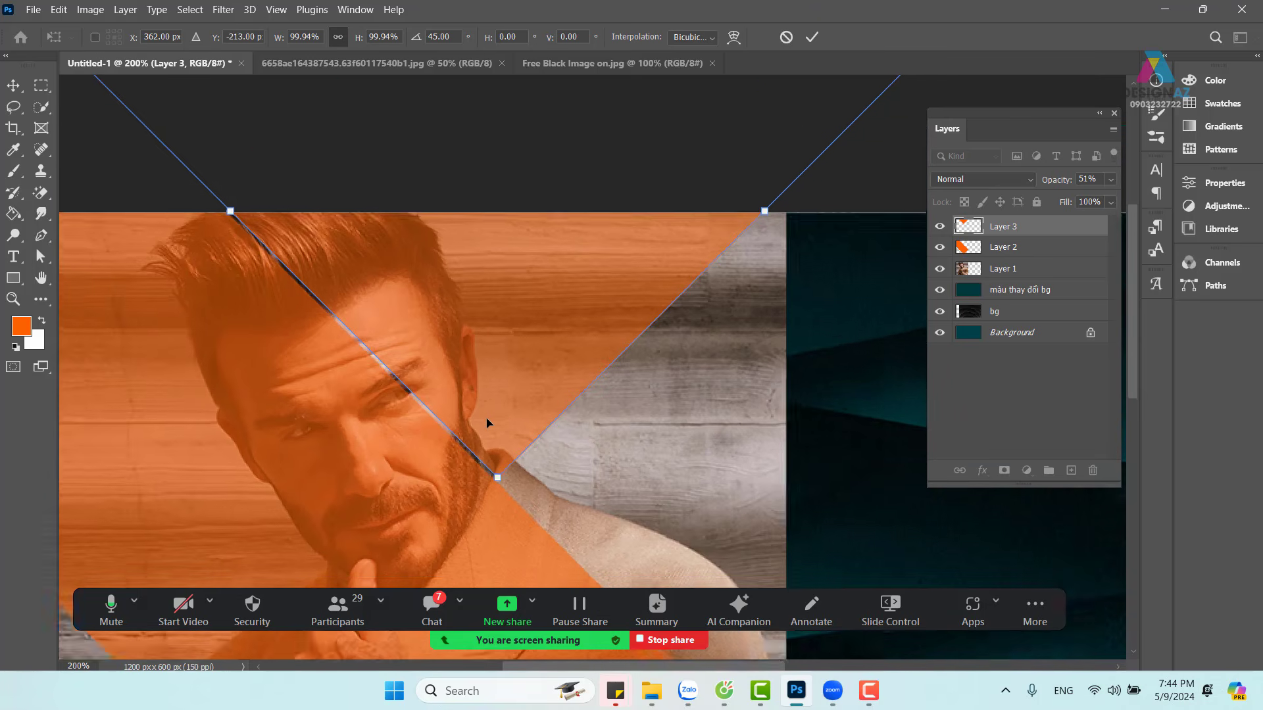
drag(630, 455, 579, 389)
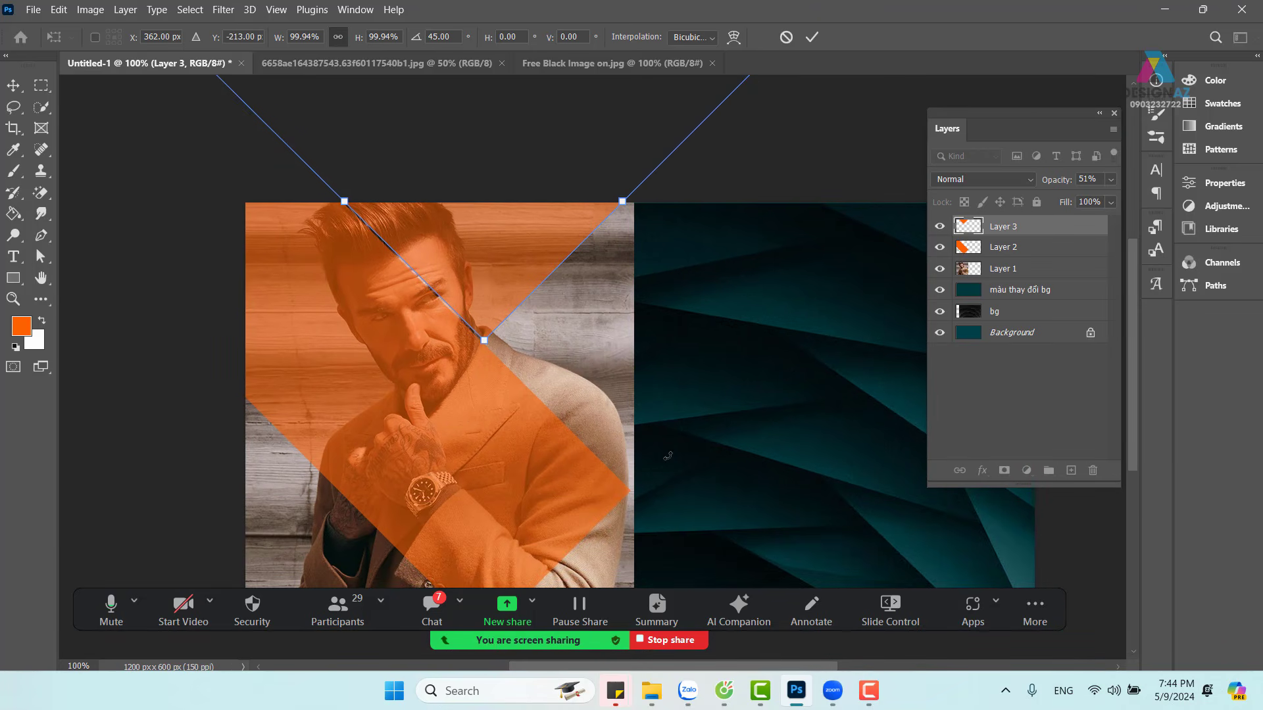
Step: Nudge Layer 3's rotated square 1 px left and 1 px down and commit the transform
key(Left)
key(Down)
key(Return)
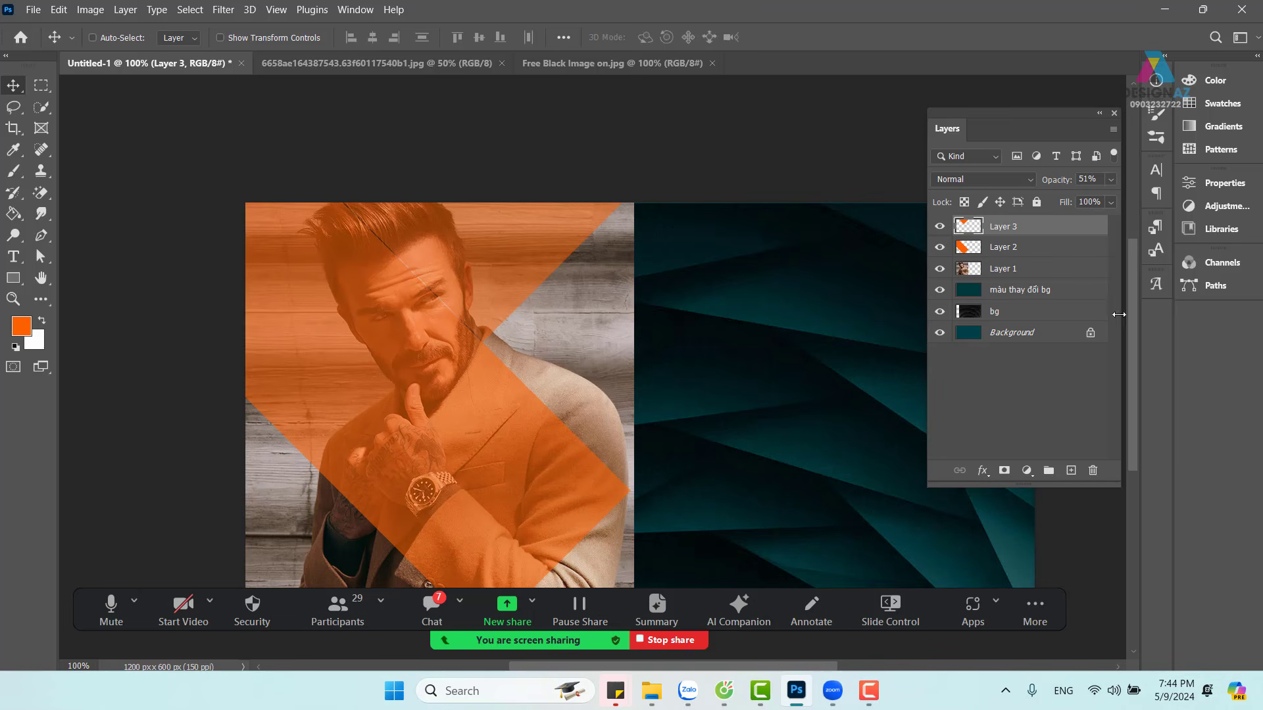
Step: Add Layer 4 and Layer 5 above Layer 3 and fill a large square over the portrait with the foreground orange on Layer 5
click(1071, 470)
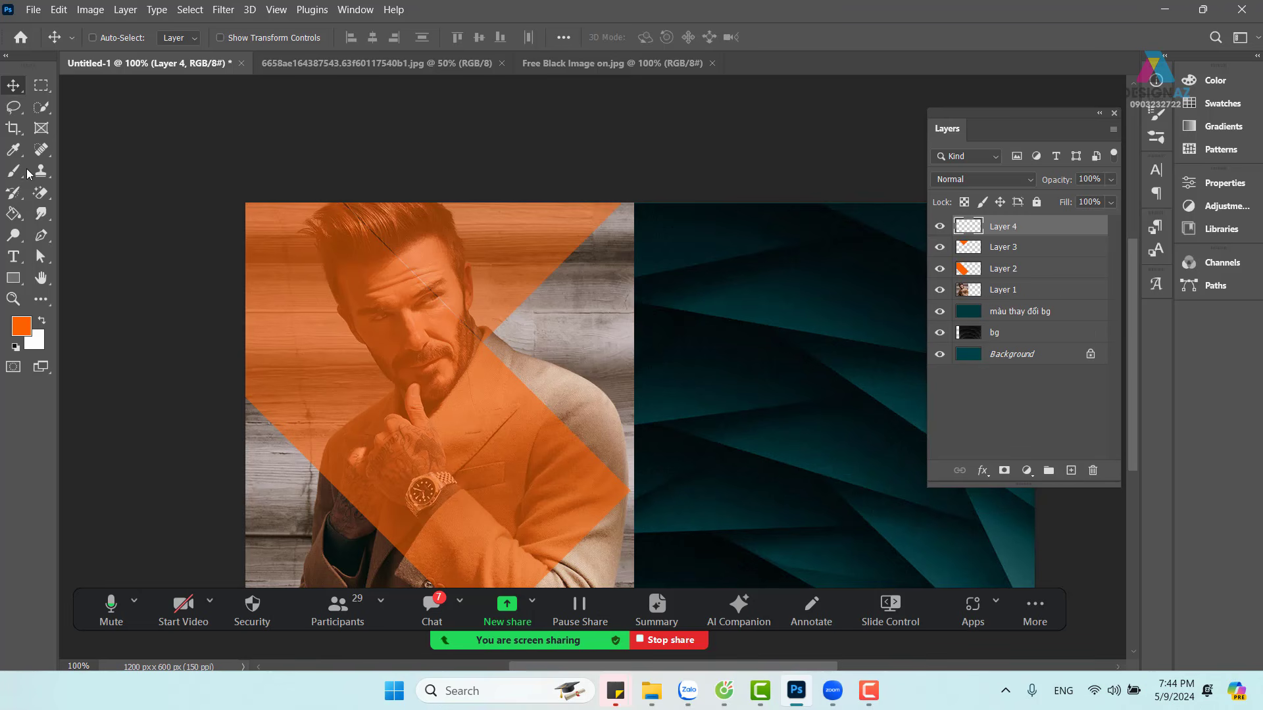
click(41, 84)
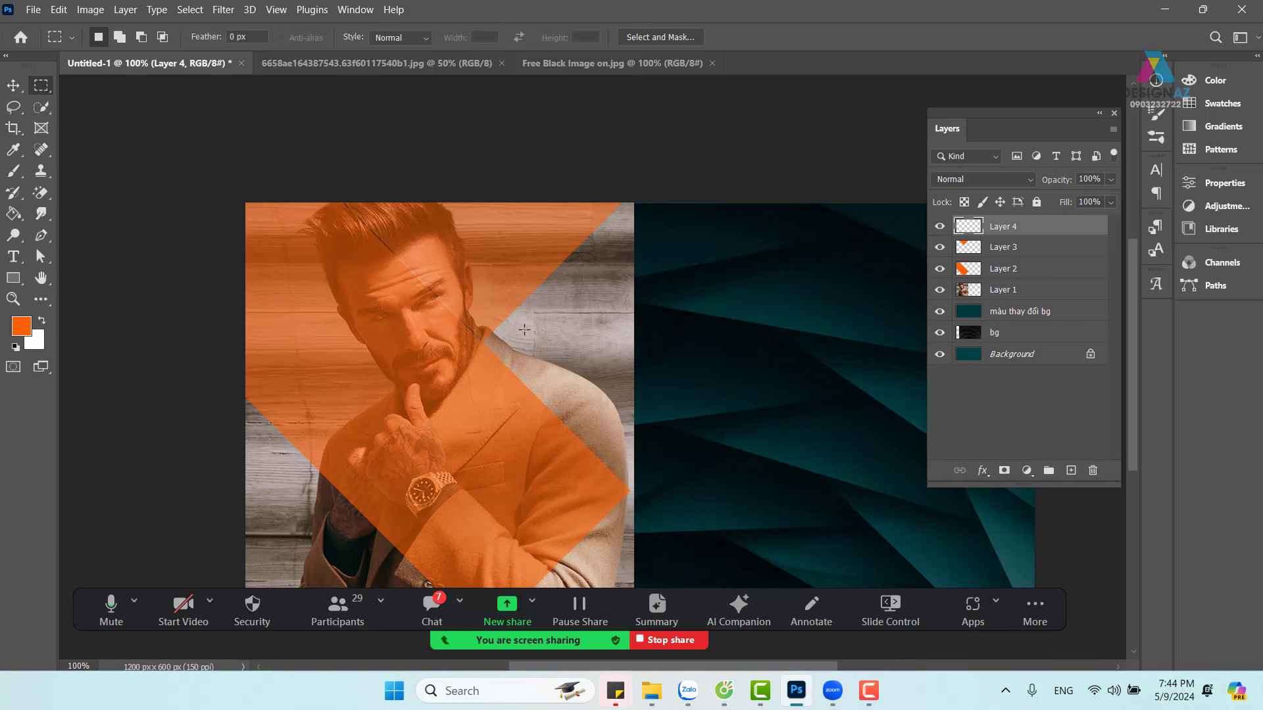
drag(506, 312, 608, 392)
drag(642, 419, 648, 416)
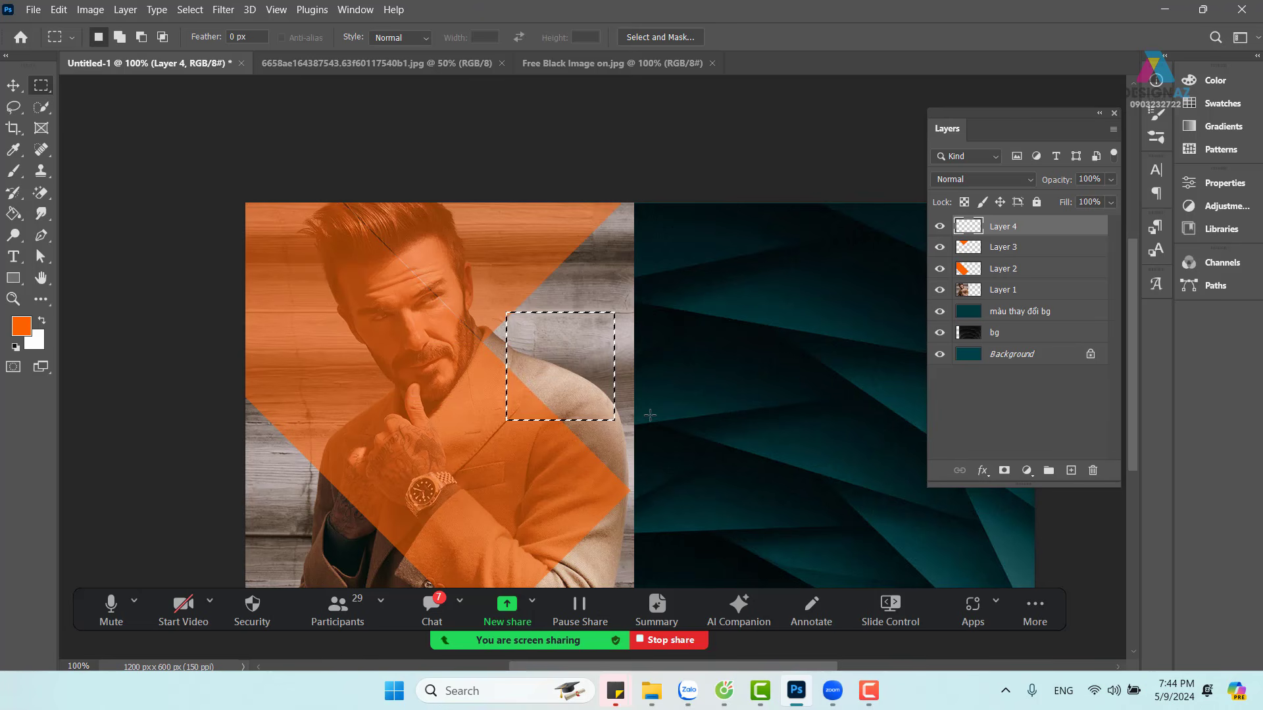
click(595, 357)
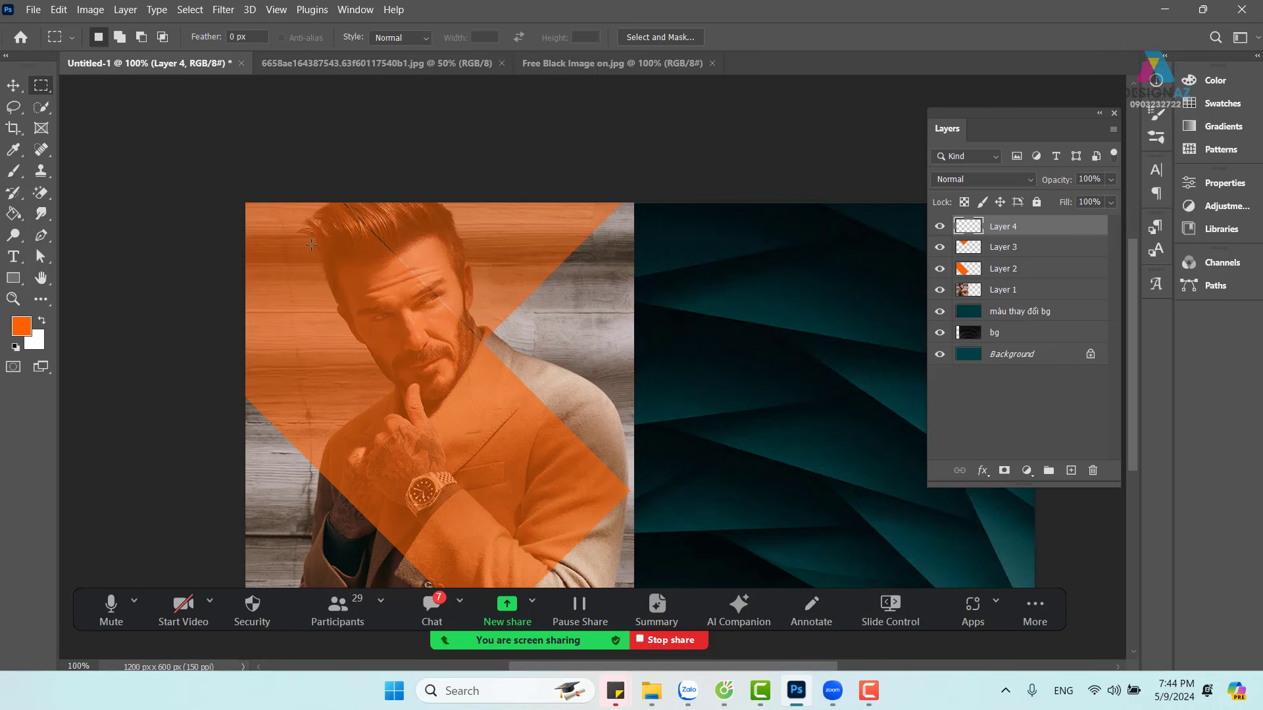
drag(290, 225, 596, 483)
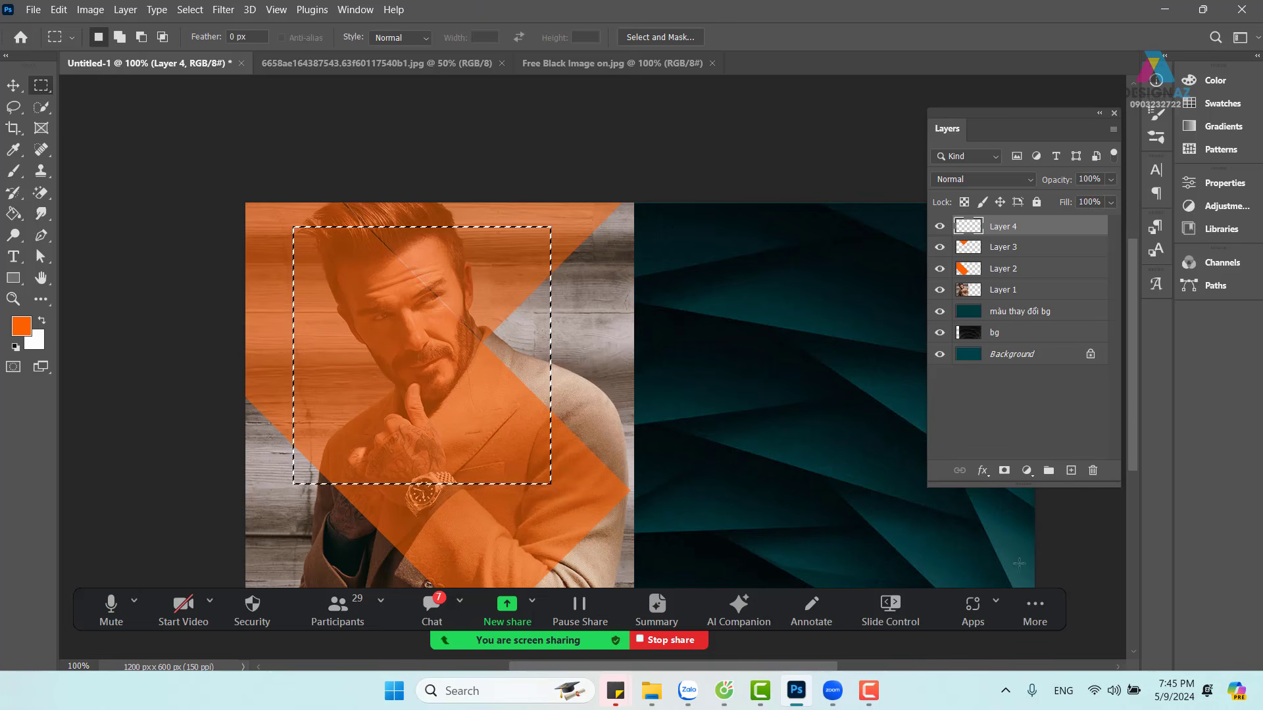
click(1071, 470)
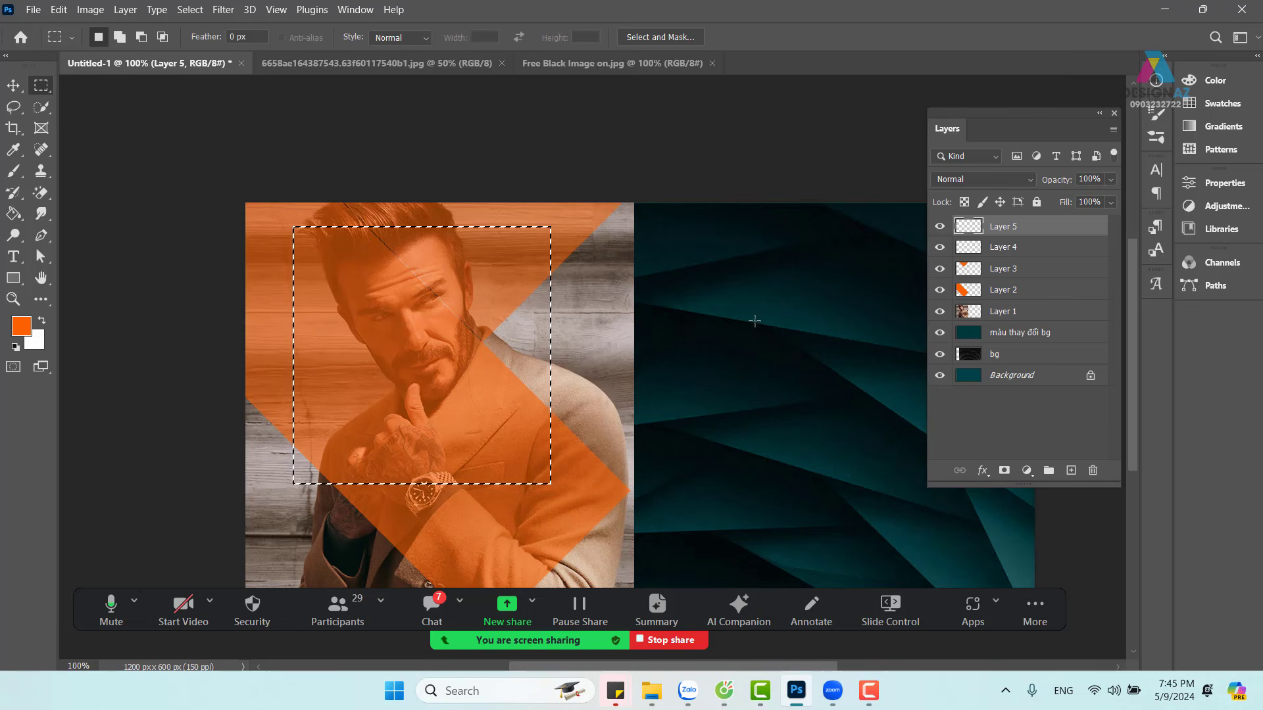
key(alt+BackSpace)
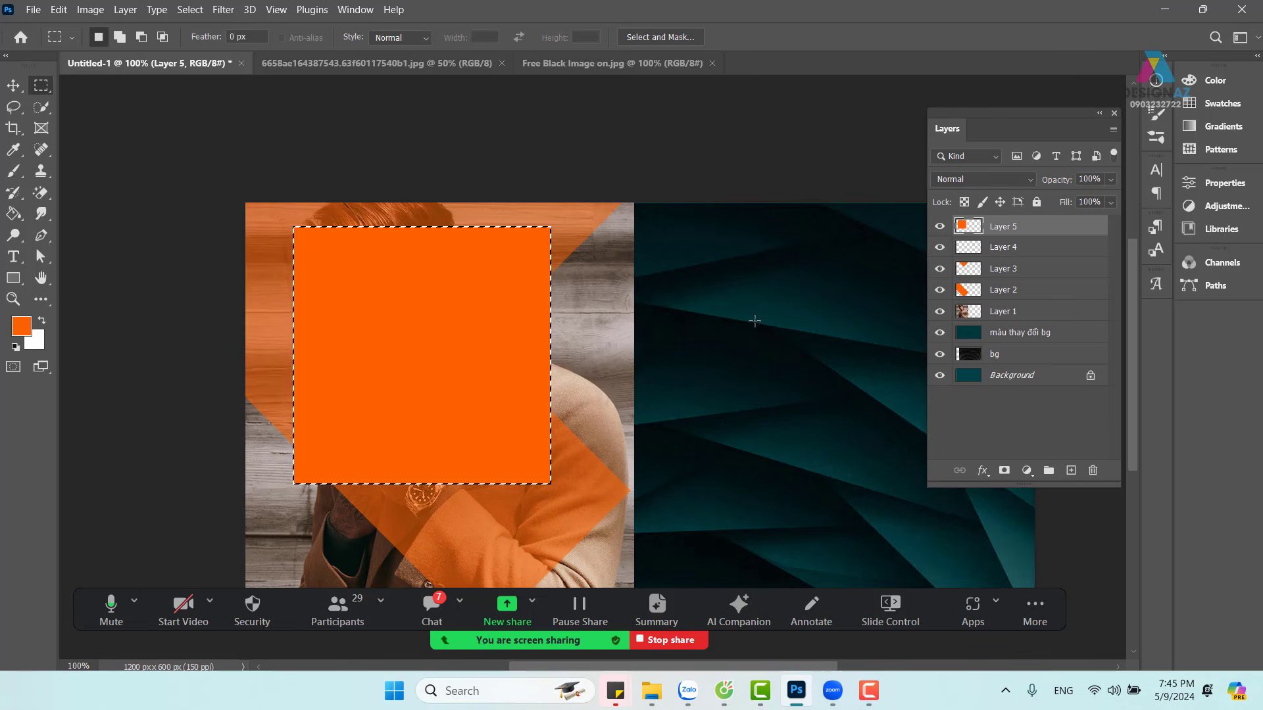
key(ctrl+d)
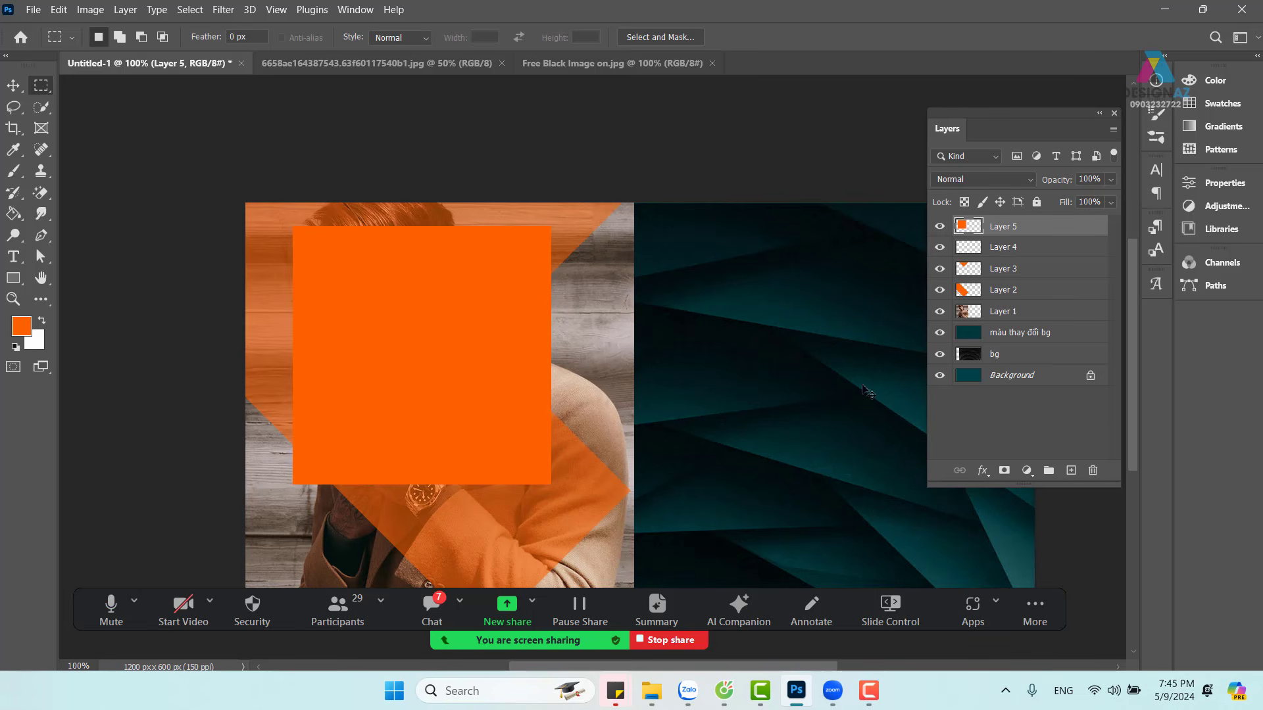
Step: Shift Layer 5's orange square up past the canvas's upper edge beside the face and rotate it 45° with Free Transform
click(13, 84)
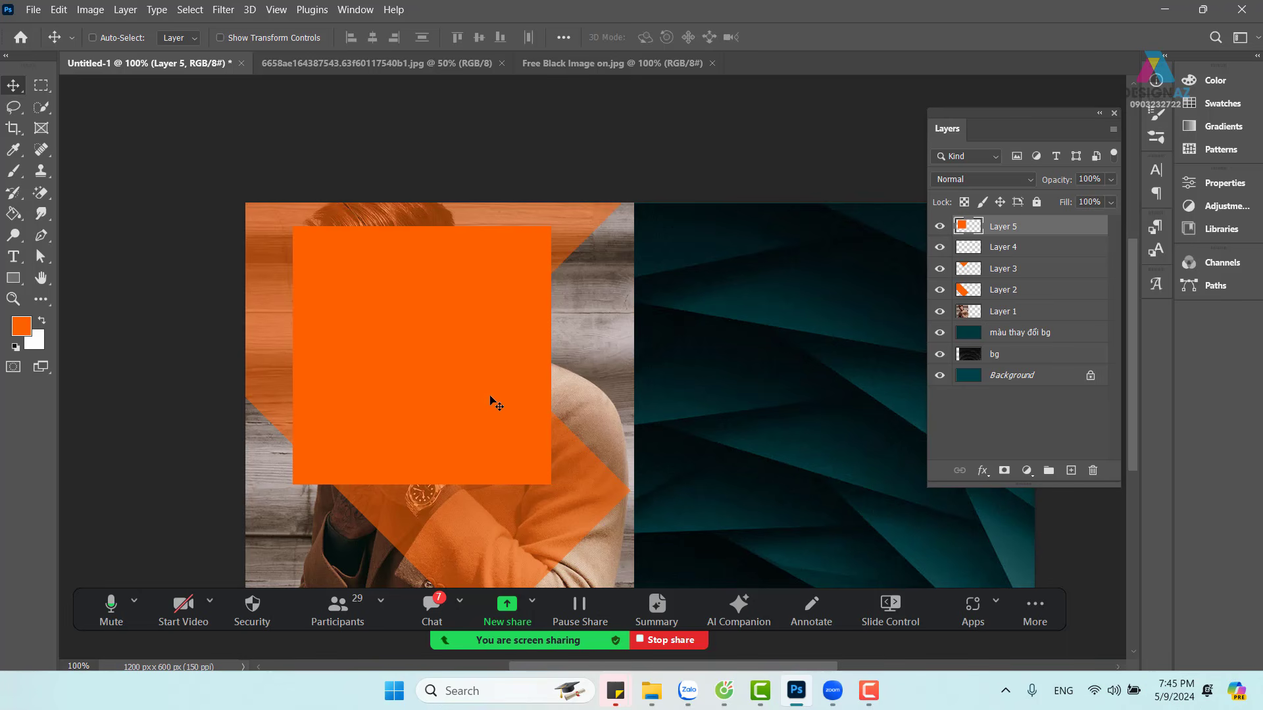
drag(374, 382, 585, 275)
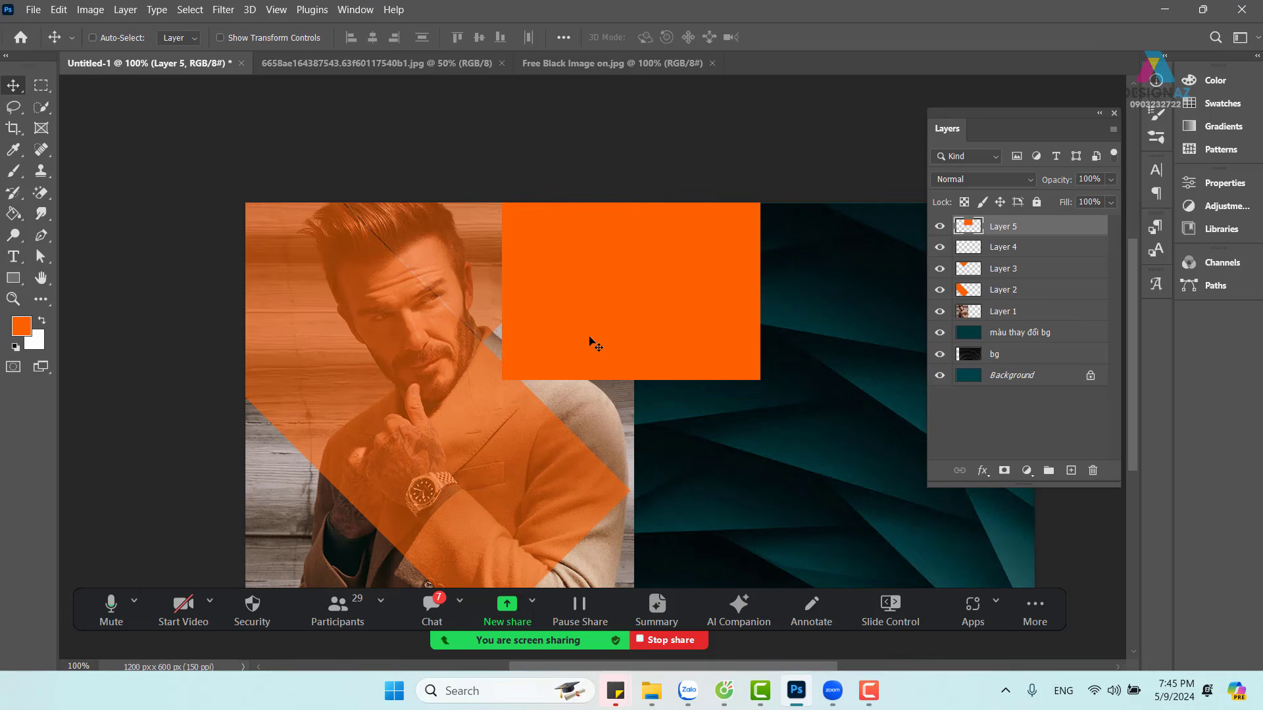
key(ctrl)
key(ctrl+t)
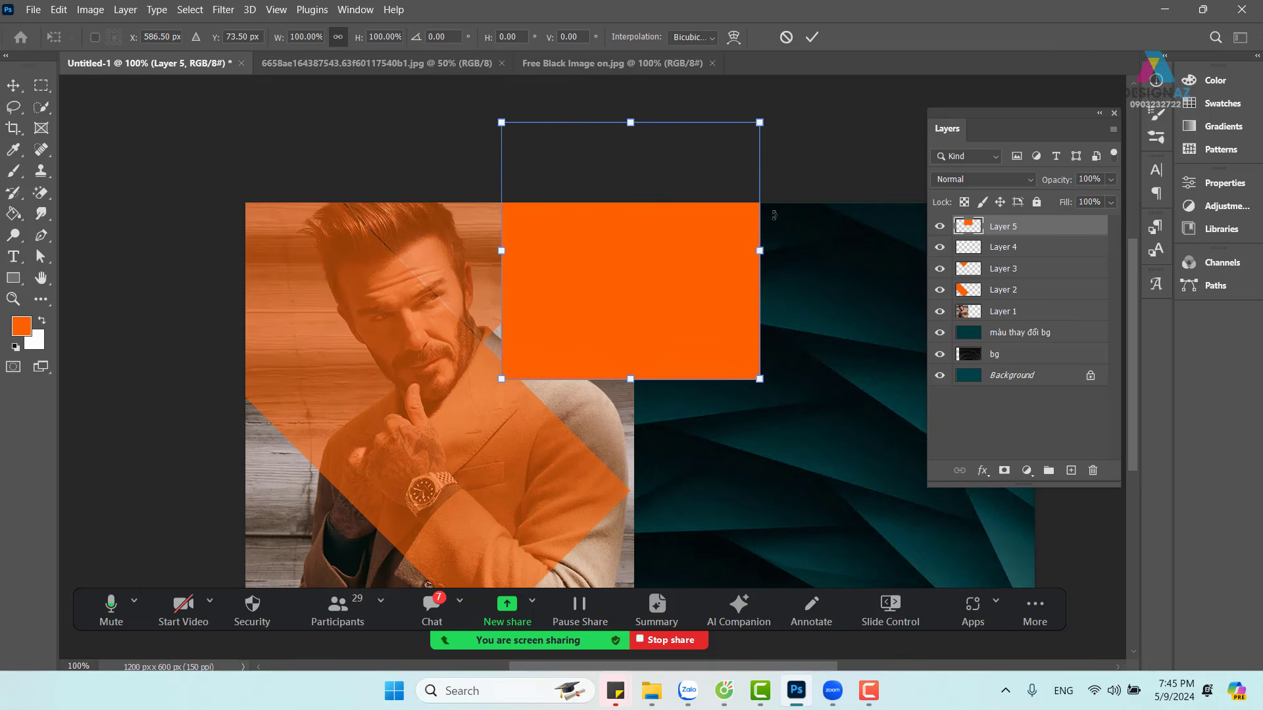
drag(775, 113, 803, 245)
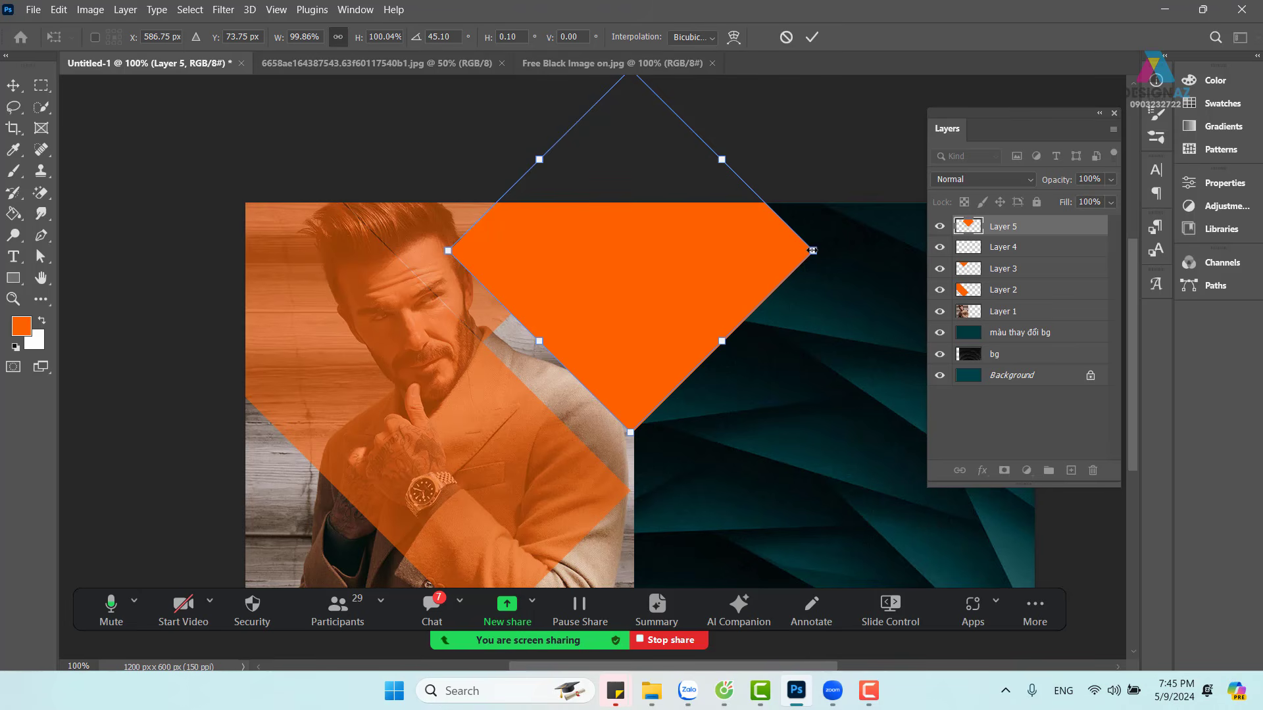
Step: Scale Layer 5's rotated square down to 37.78% and place it beside the portrait's neck
drag(813, 251, 597, 244)
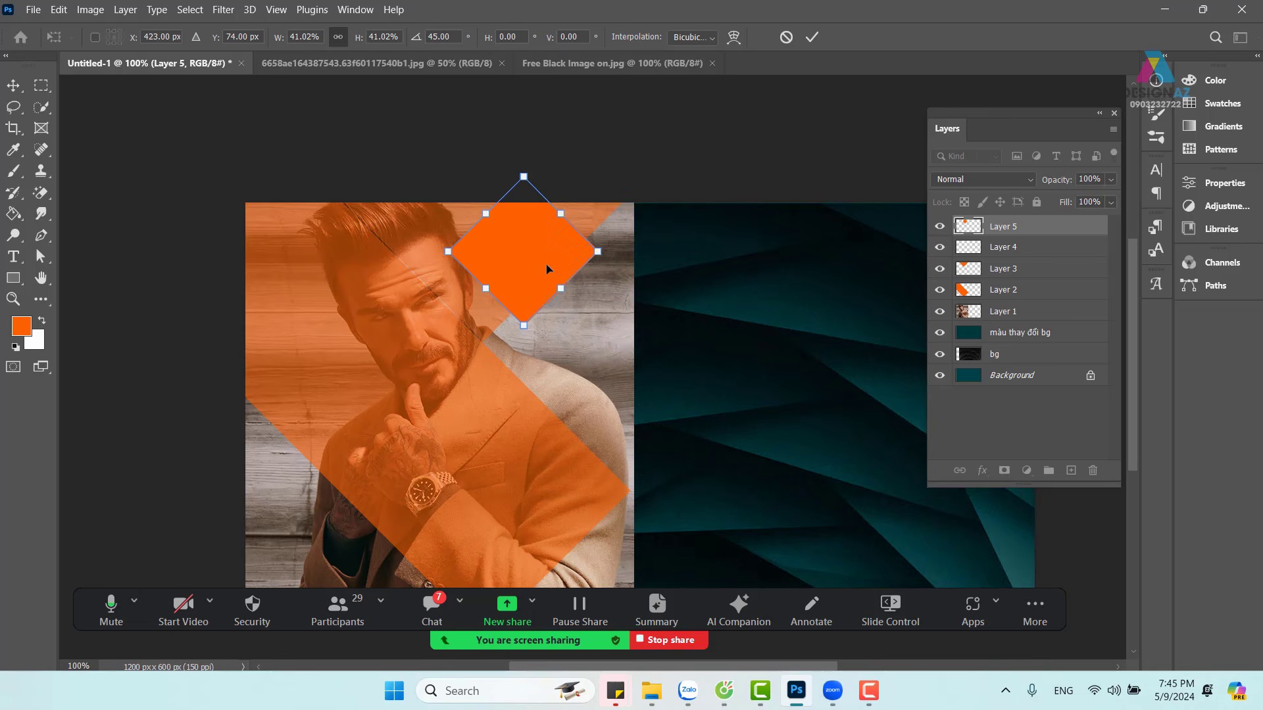
drag(479, 249, 520, 339)
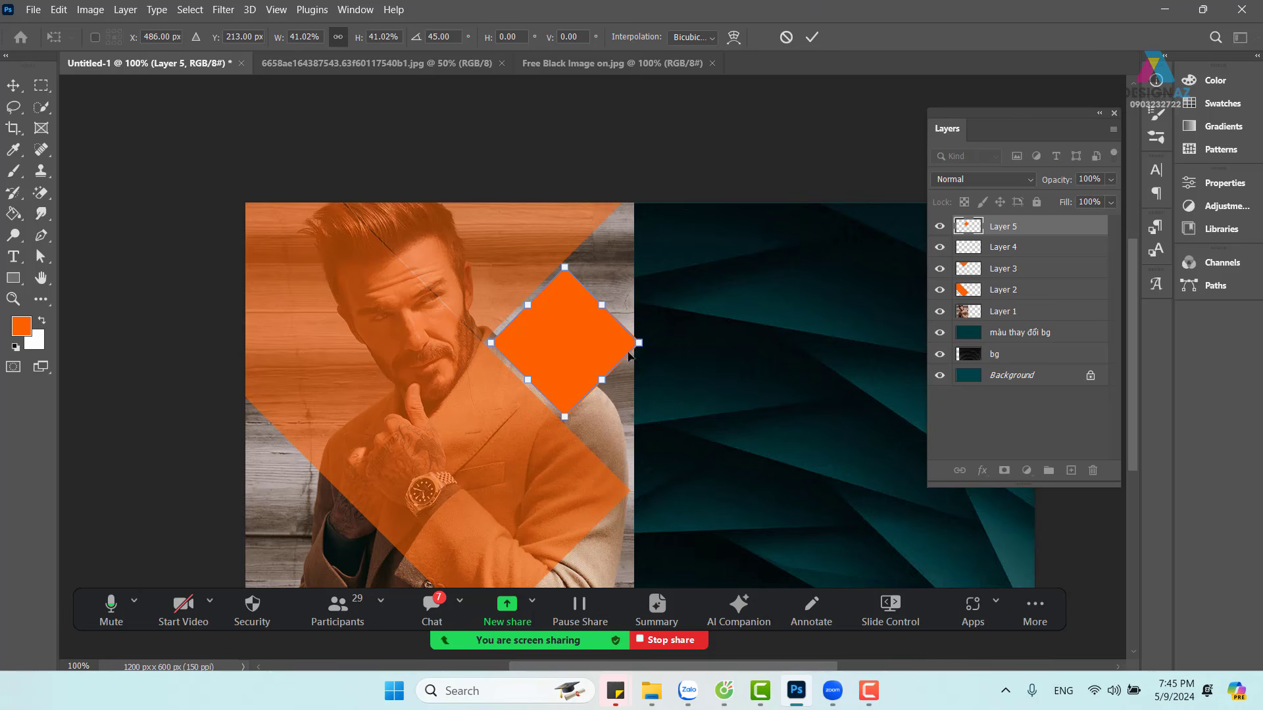
drag(639, 348, 627, 347)
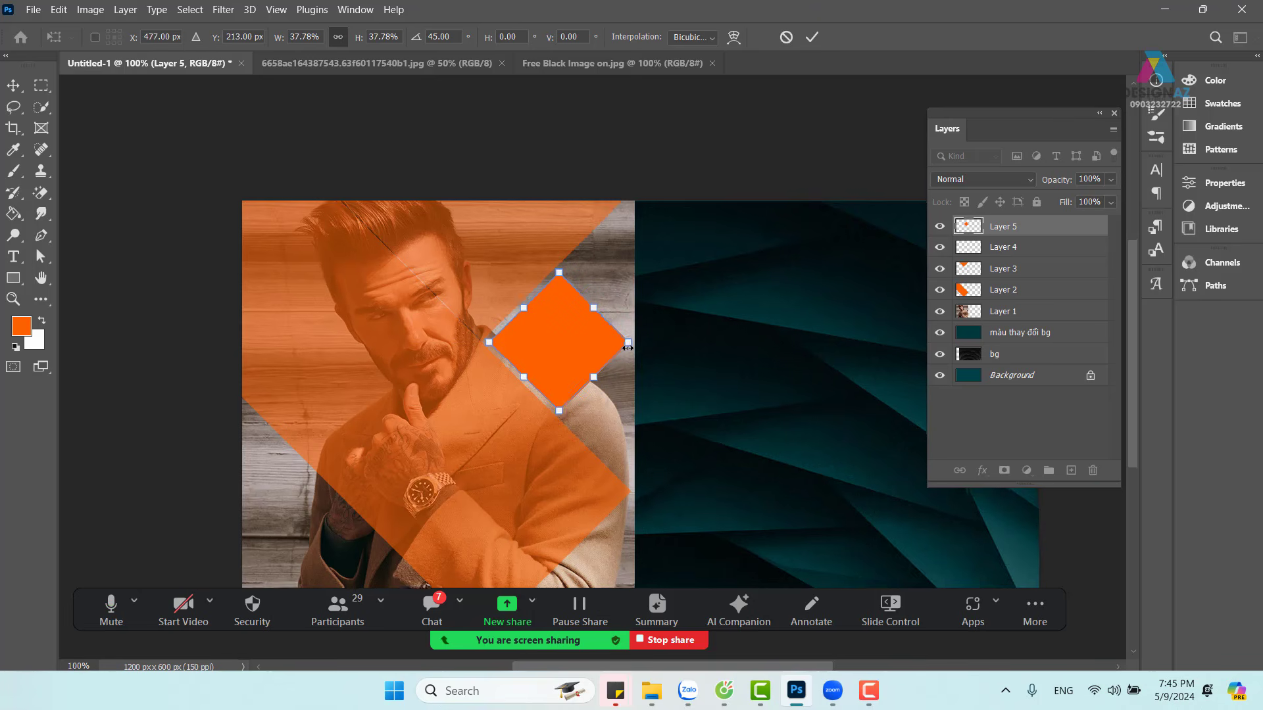
Step: Fit the small diamond into the notch between the two orange shapes, with its center at X 466 px, Y 212 px
key(ctrl+plus)
key(ctrl+plus)
key(ctrl+plus)
drag(411, 276, 550, 332)
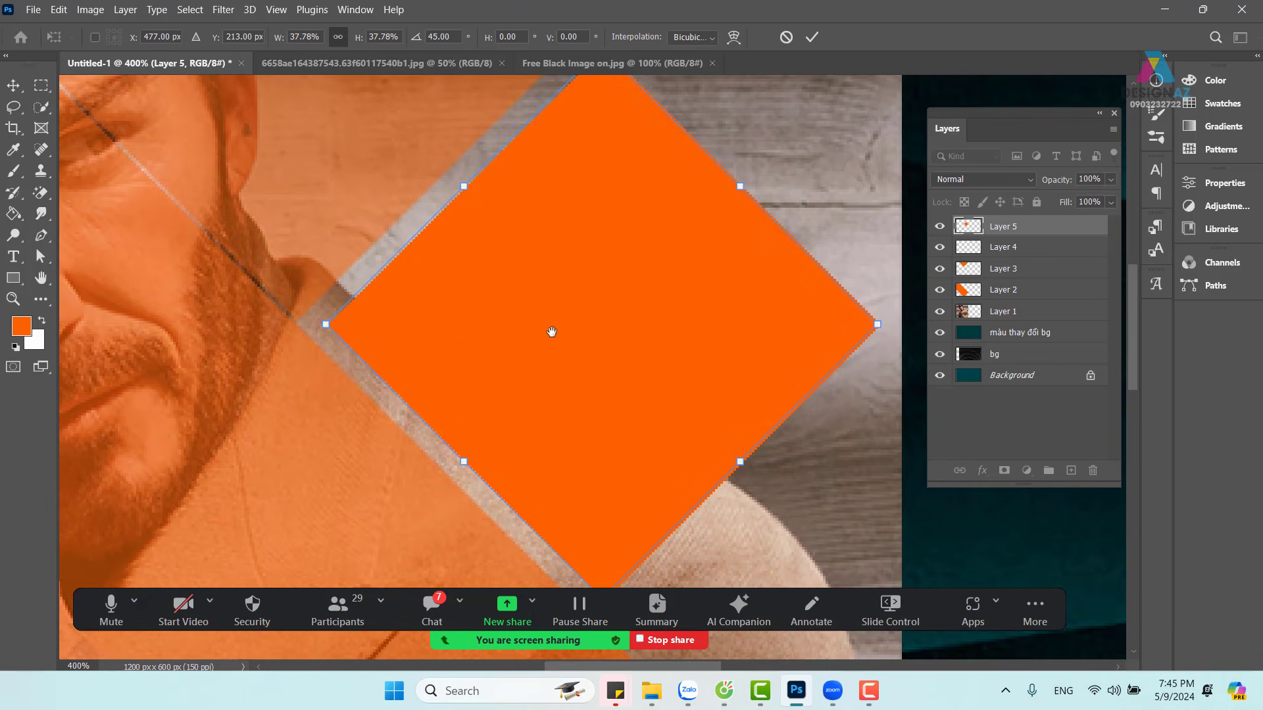
drag(440, 313, 421, 315)
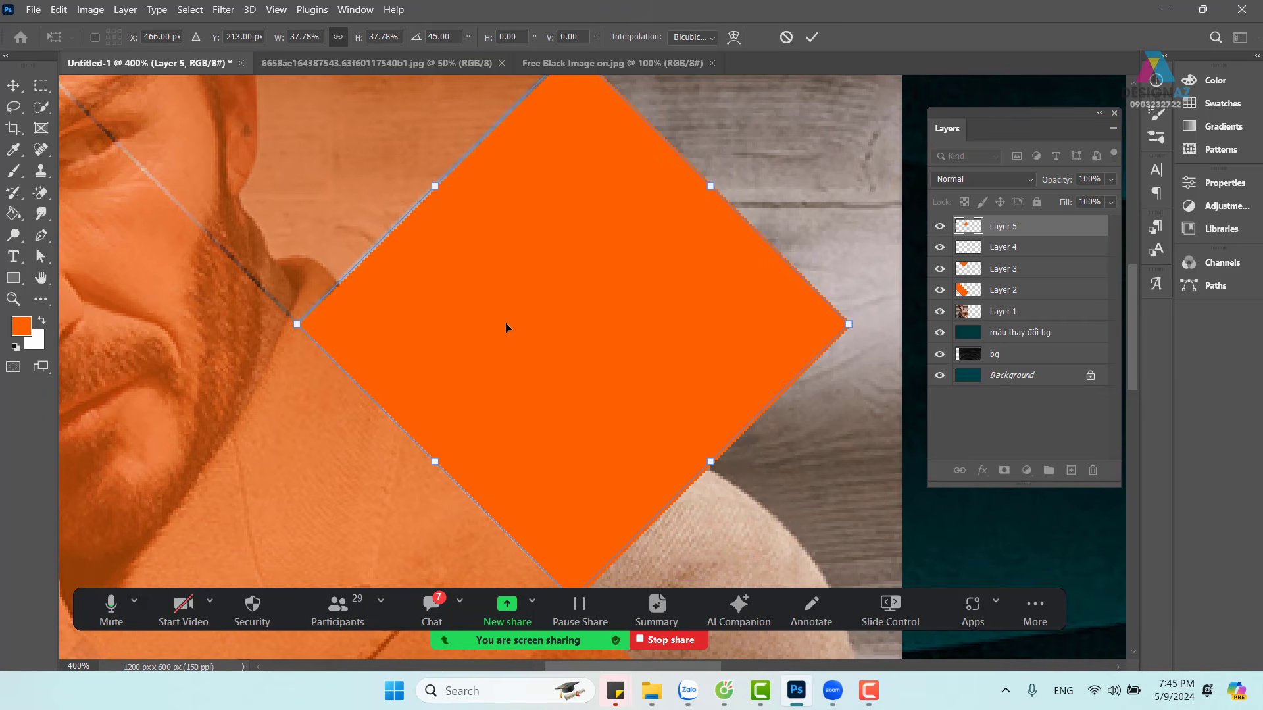
key(Right)
key(Right)
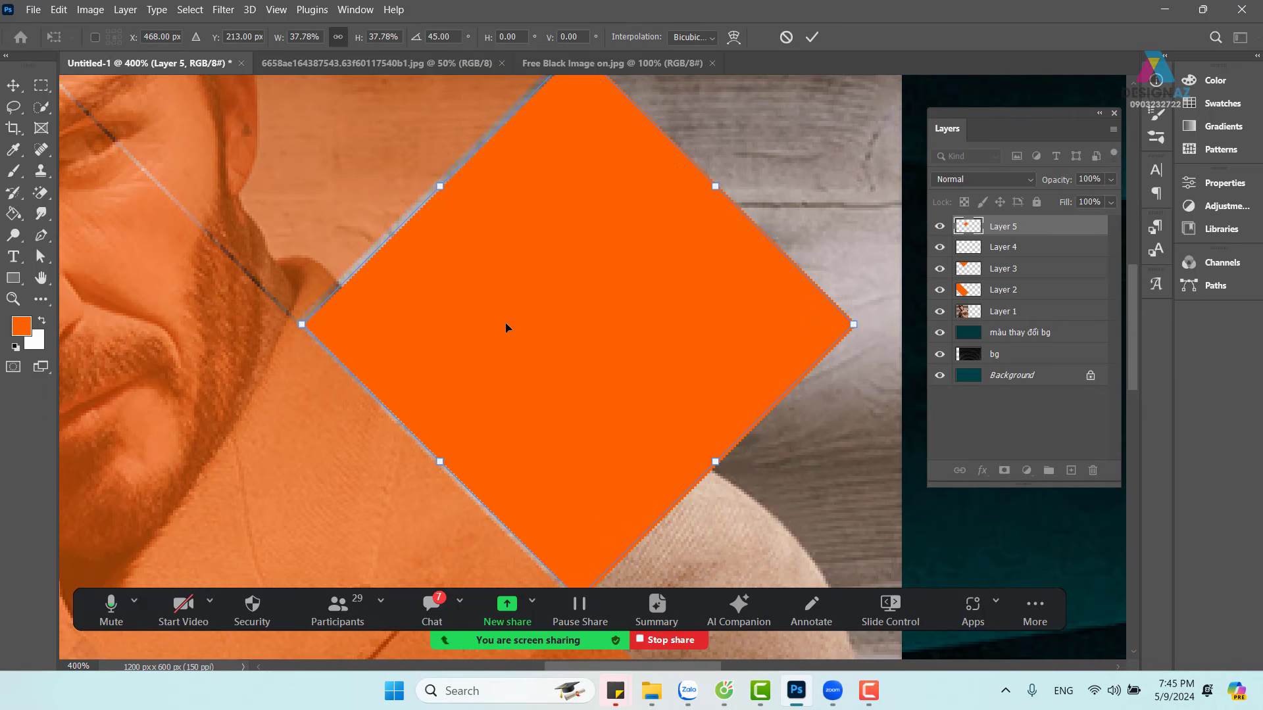
key(Up)
key(Left)
key(Left)
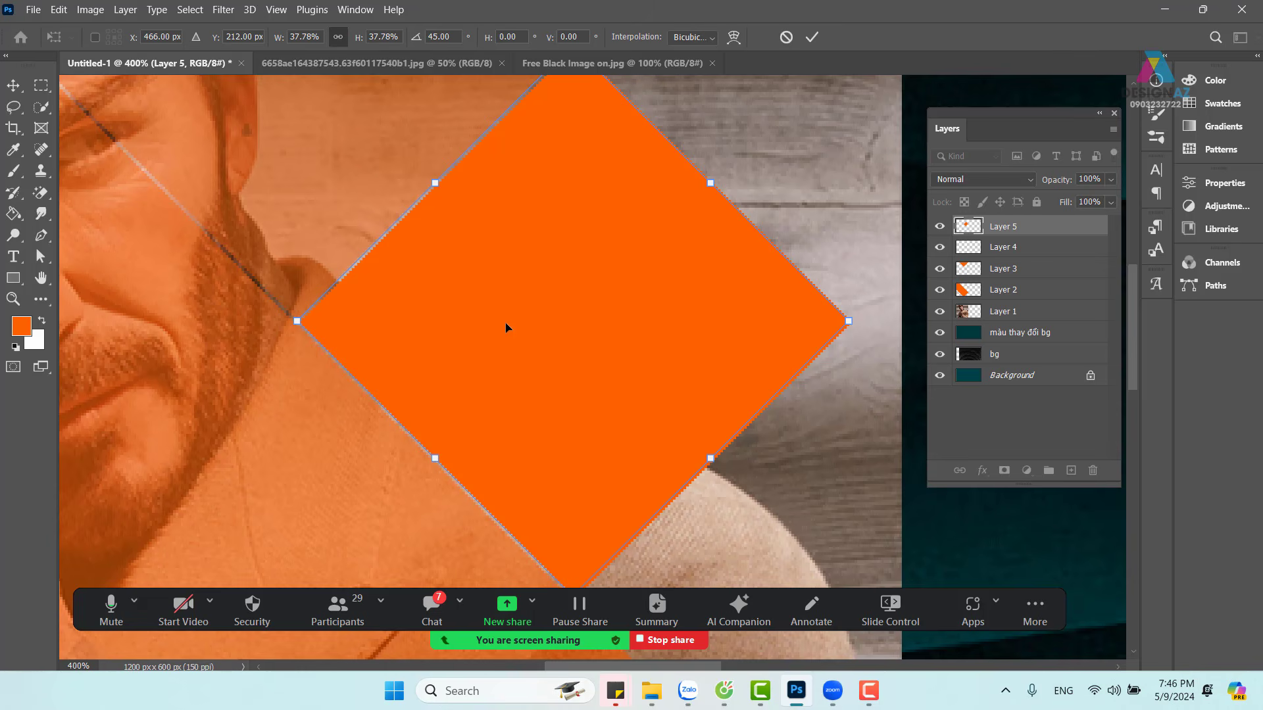
Step: Shrink the diamond further to 35.27%, keeping its corner in the notch, and commit the transform
key(ctrl+minus)
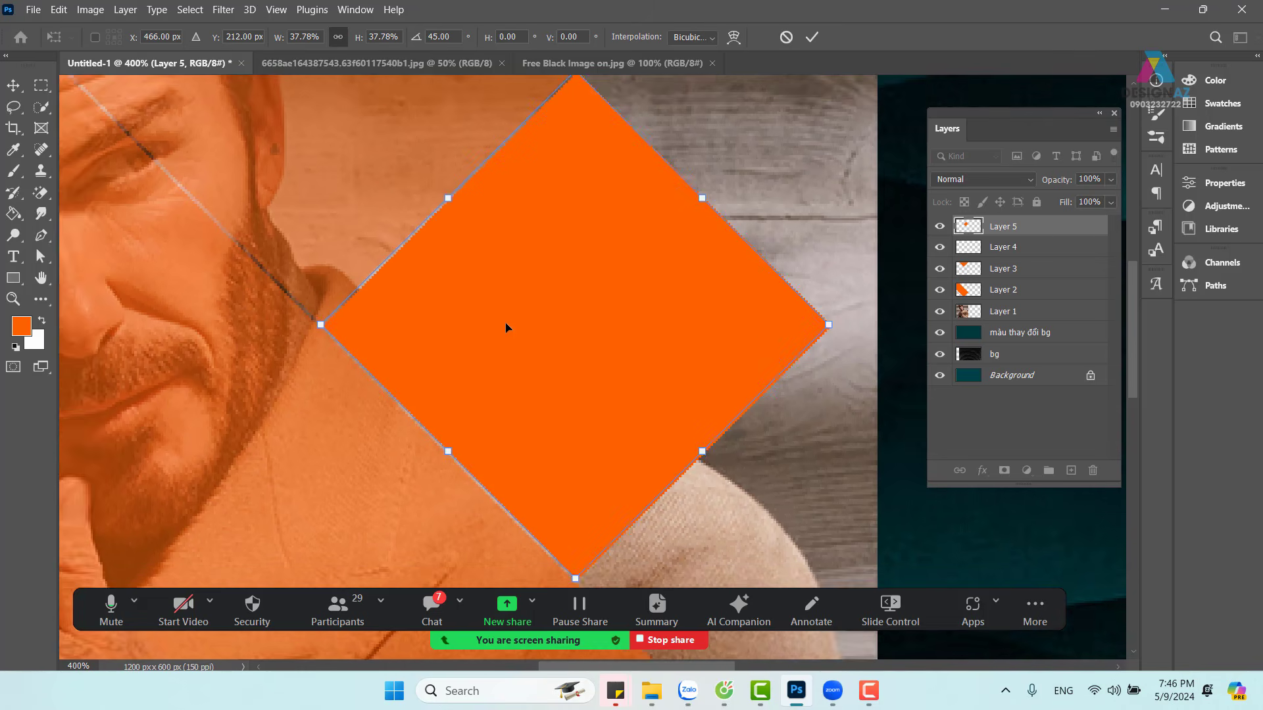
key(ctrl+minus)
key(ctrl+minus)
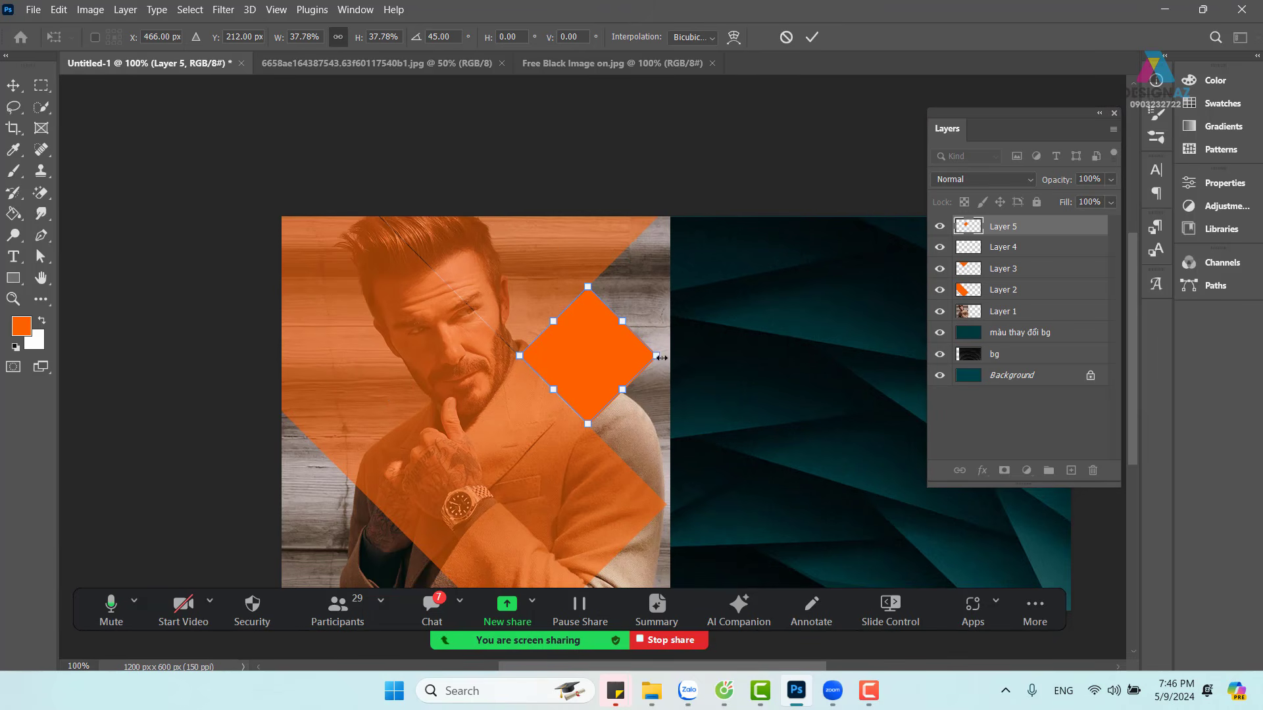
drag(655, 356, 650, 355)
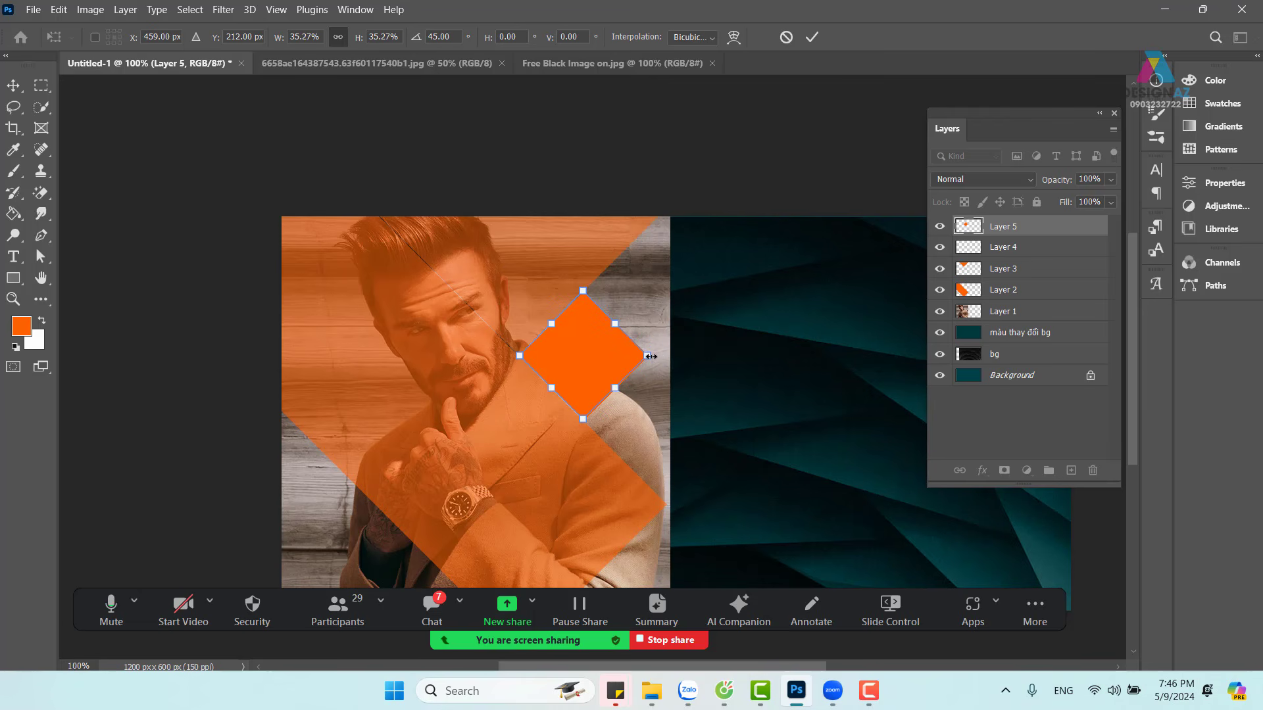
key(Return)
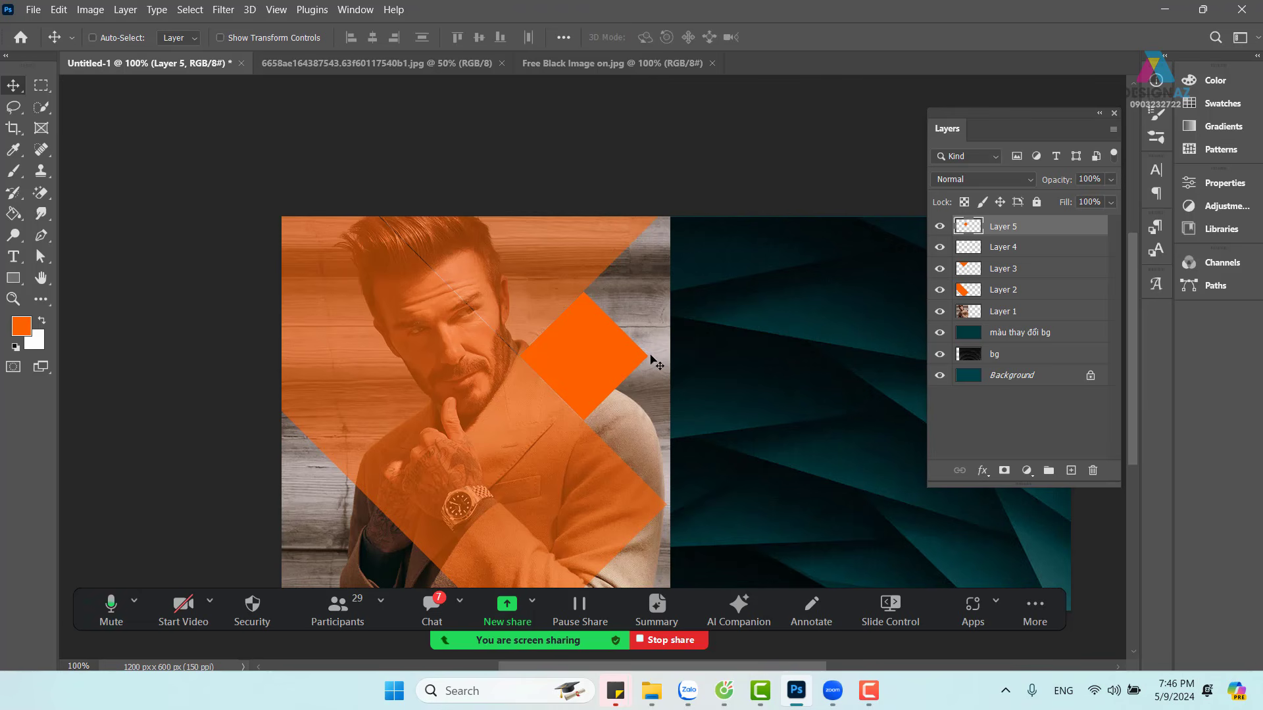
Step: Set the small diamond's layer opacity to 50% and pick Layer 5 from the canvas
key(5)
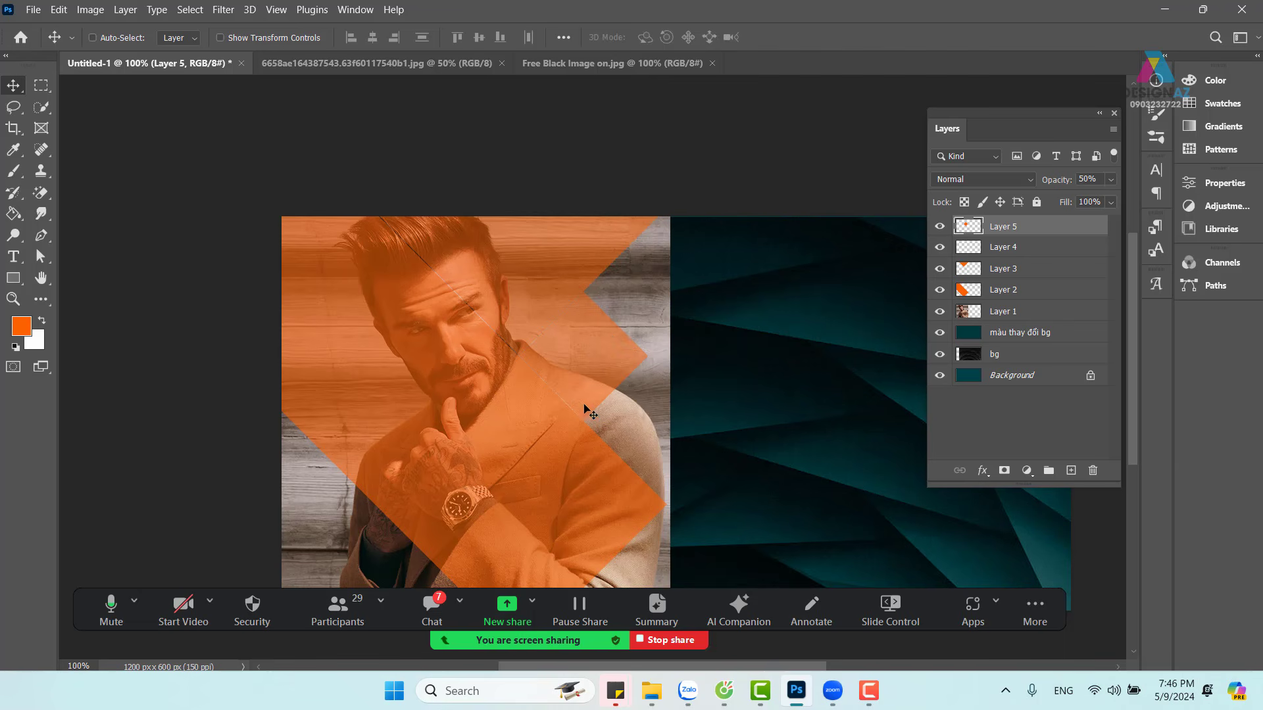
right_click(612, 350)
click(637, 358)
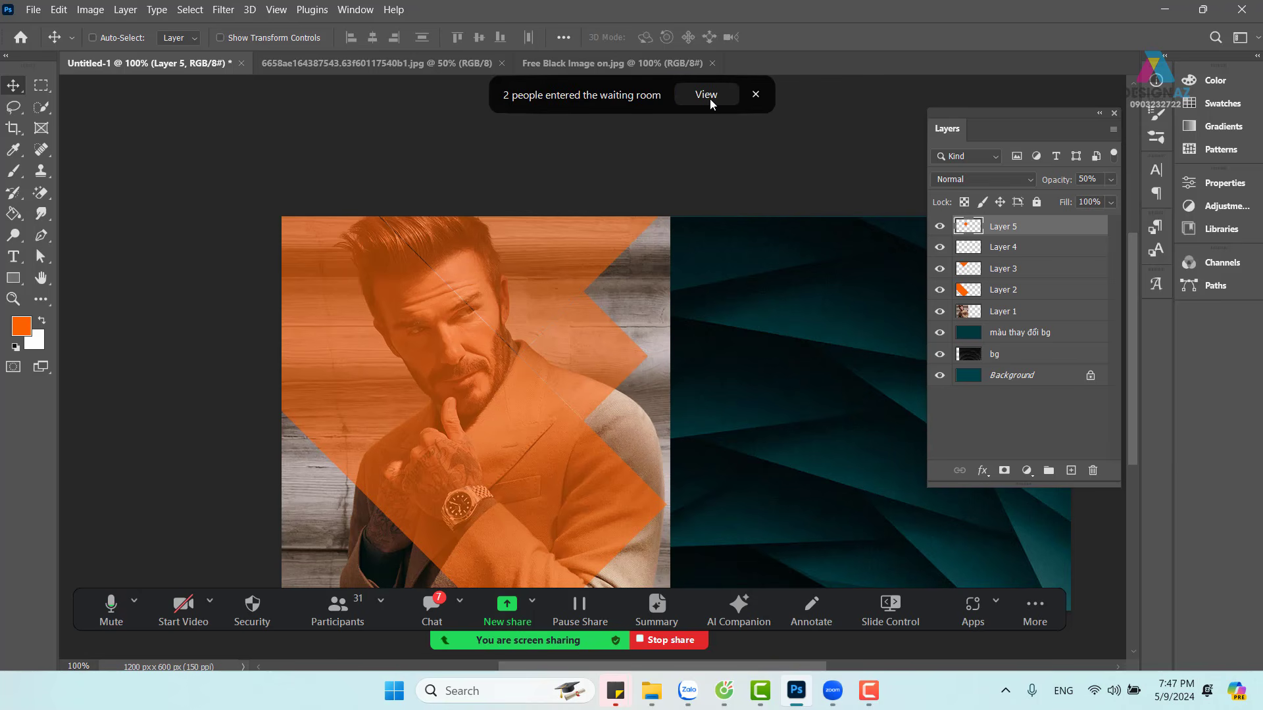
Step: Admit everyone from the Zoom waiting room and minimize the participants window
click(708, 96)
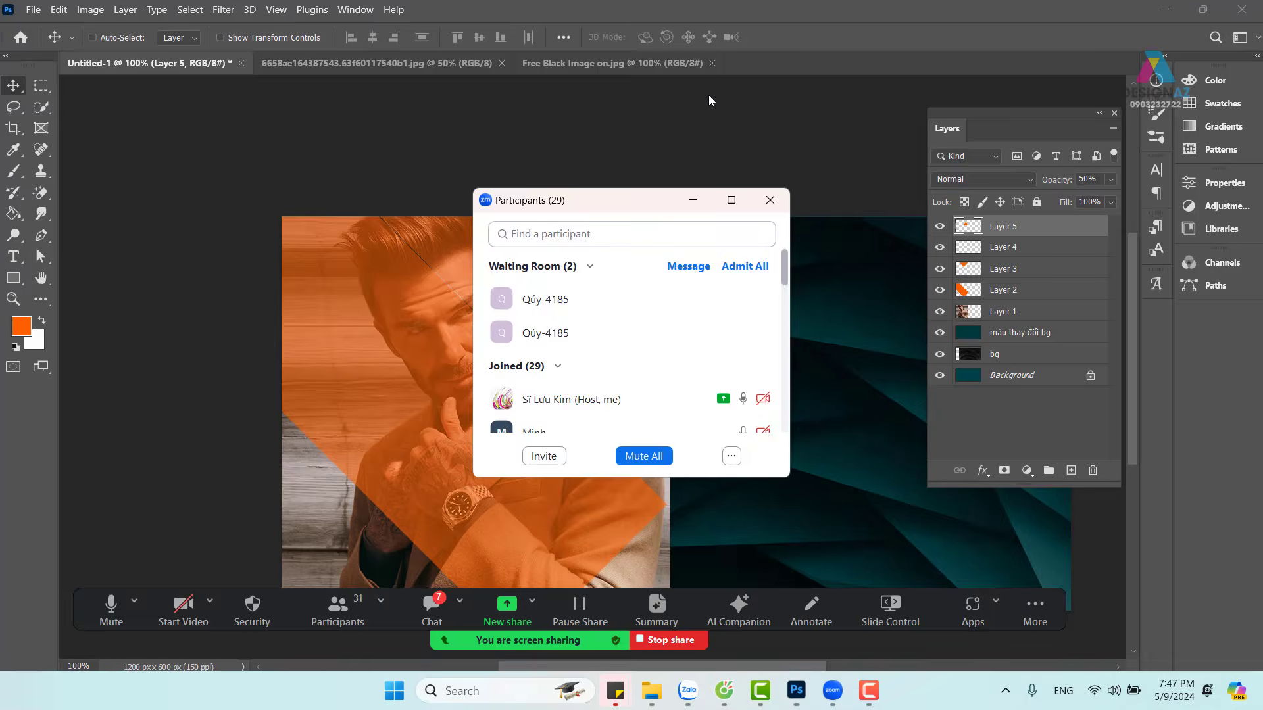
click(746, 267)
click(694, 200)
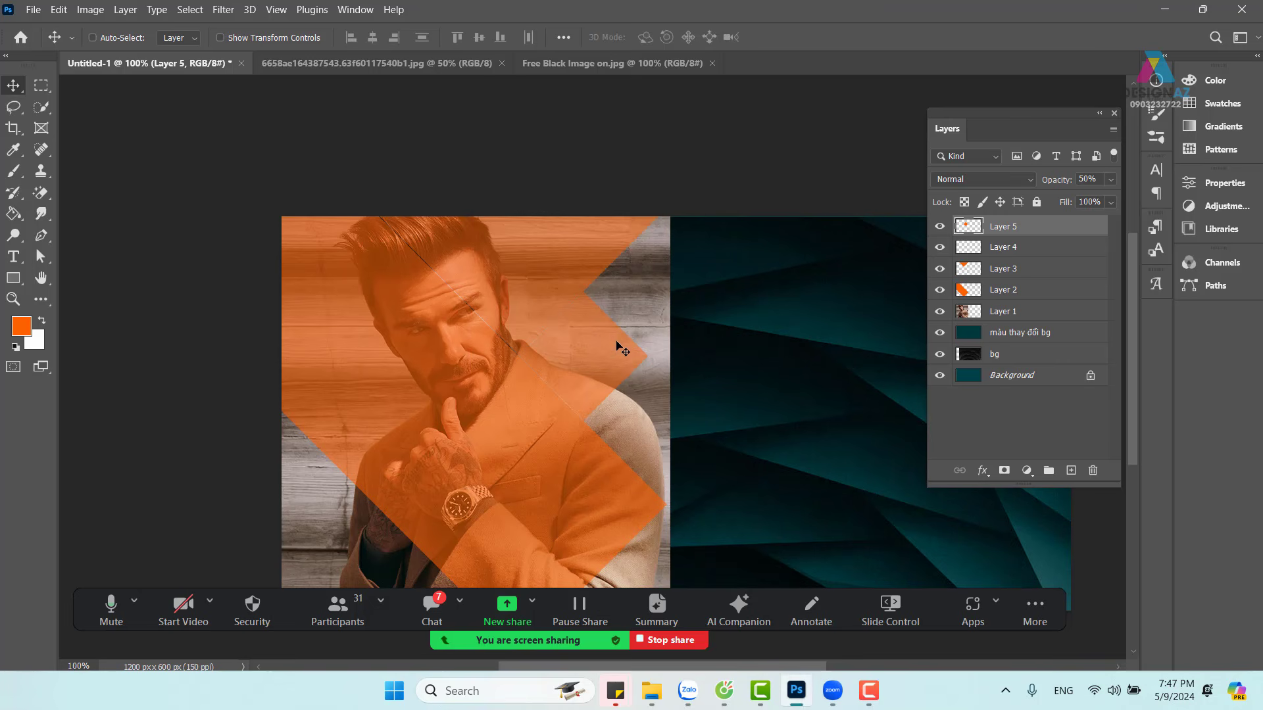
Step: Duplicate Layer 5's diamond and place the copy over the diagonal band's lower-left edge beside the hand
right_click(620, 347)
click(621, 352)
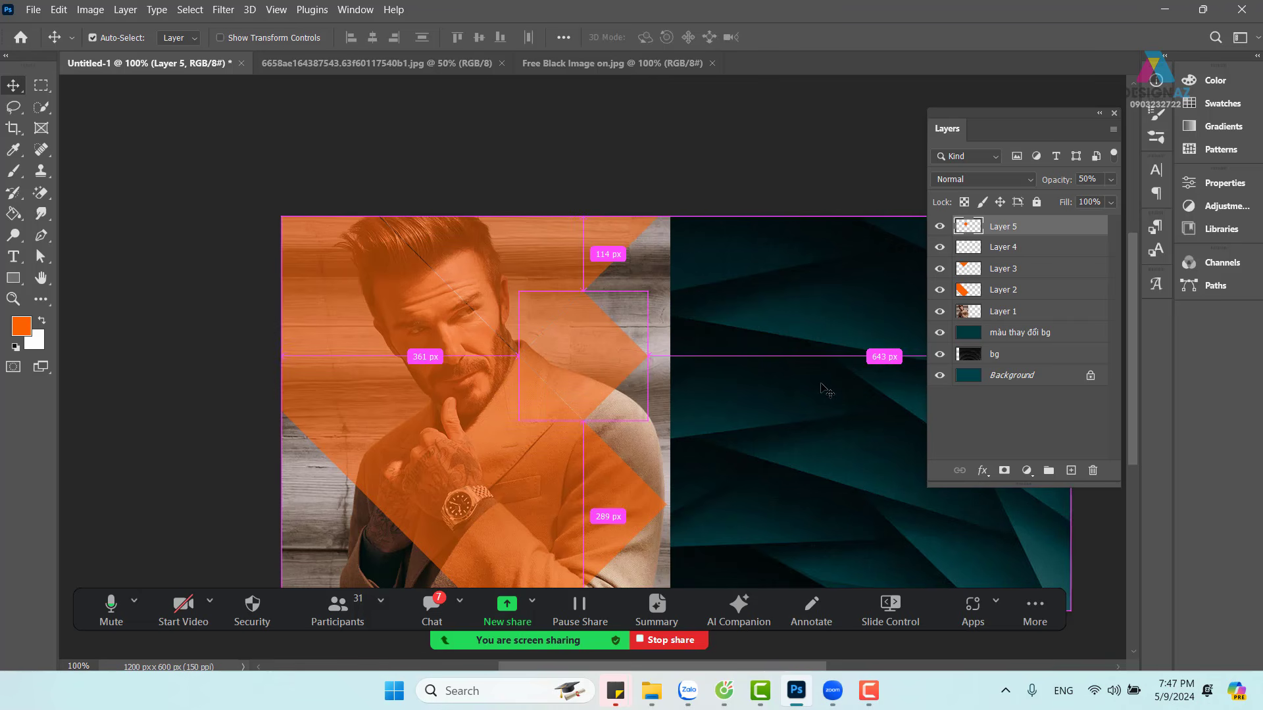
key(ctrl+j)
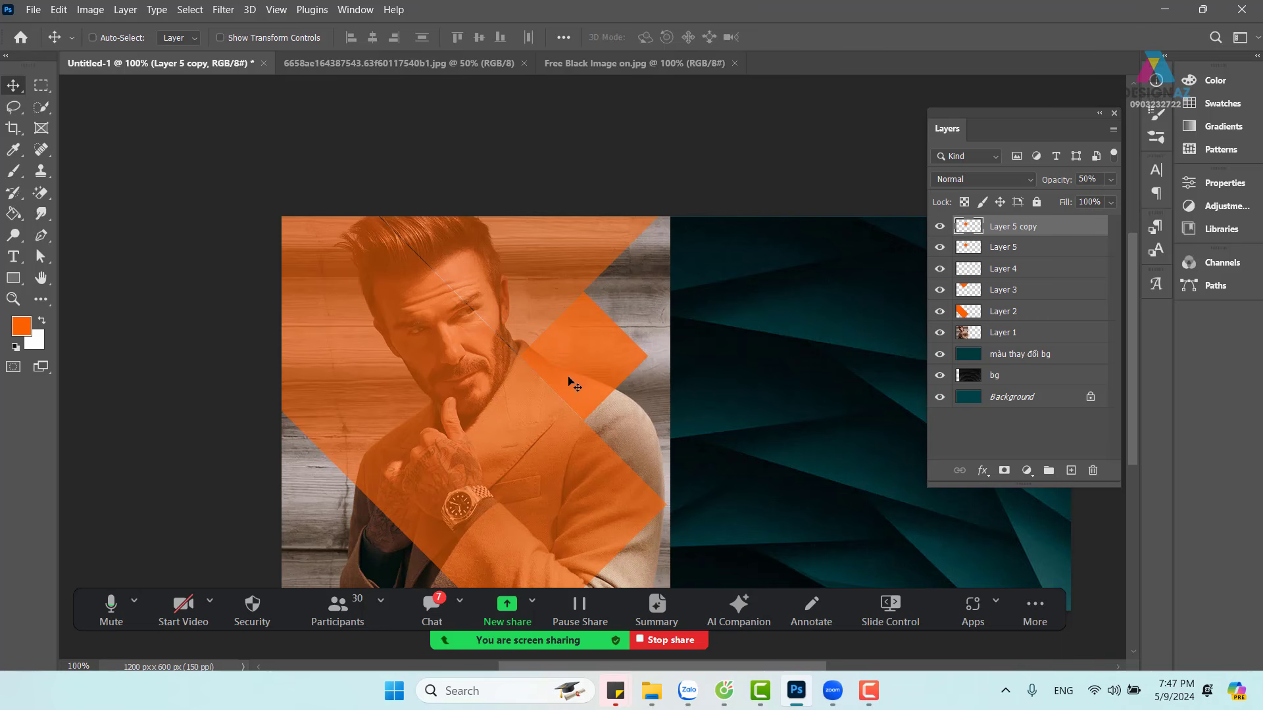
drag(559, 388, 344, 494)
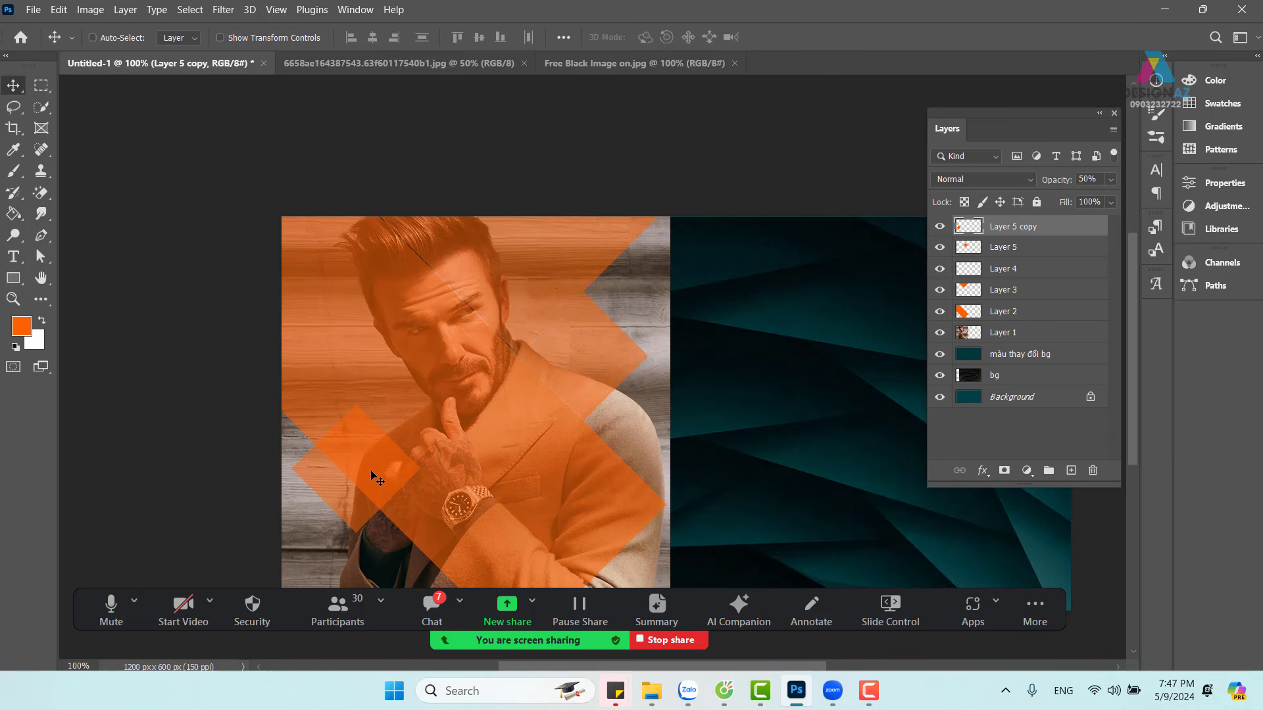
mouse_move(377, 473)
mouse_down()
mouse_move(388, 473)
mouse_move(375, 471)
mouse_up()
Step: Scale the copied diamond down to about 170 px wide, shift it slightly up and left on the band's edge, and commit
key(ctrl+t)
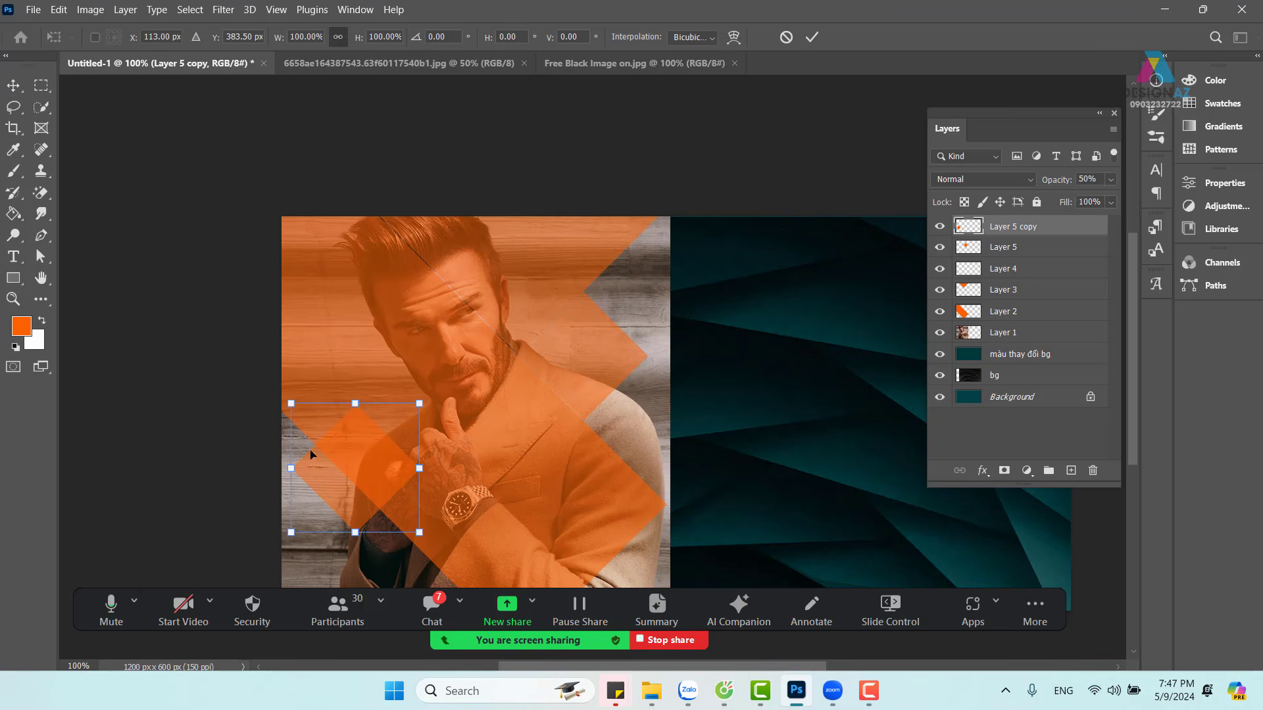
drag(291, 403, 308, 421)
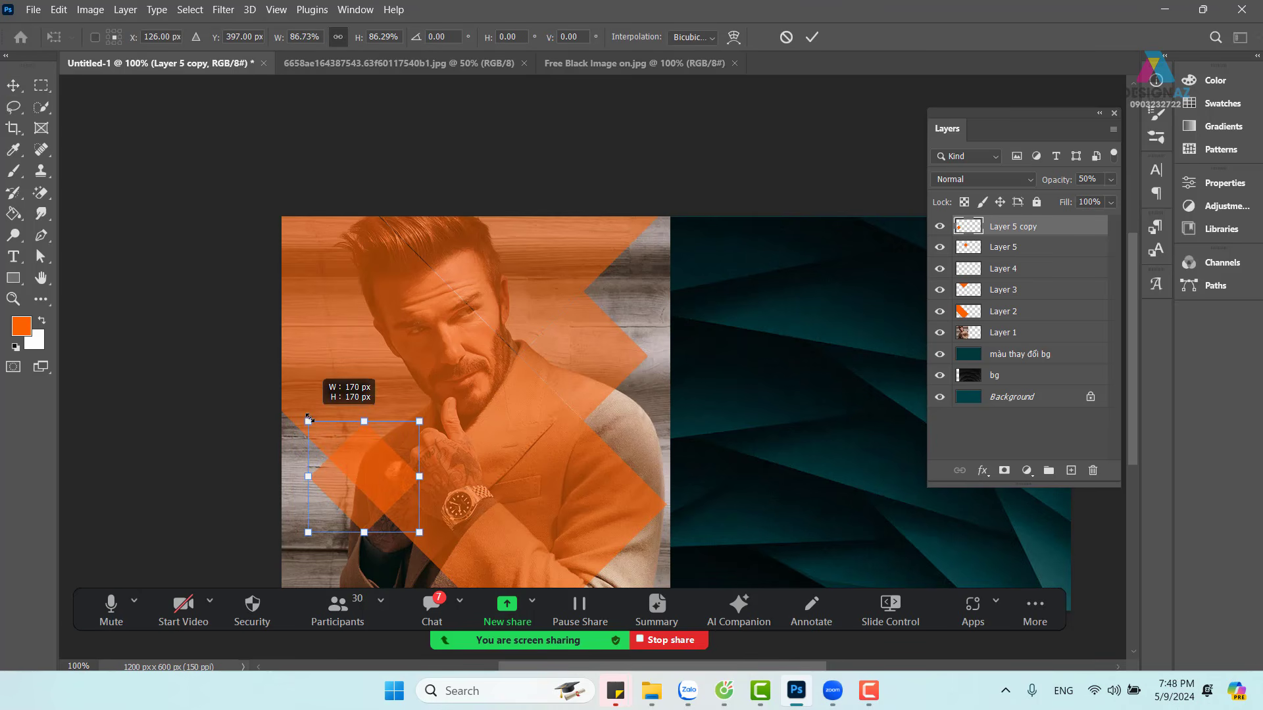
drag(365, 481, 357, 475)
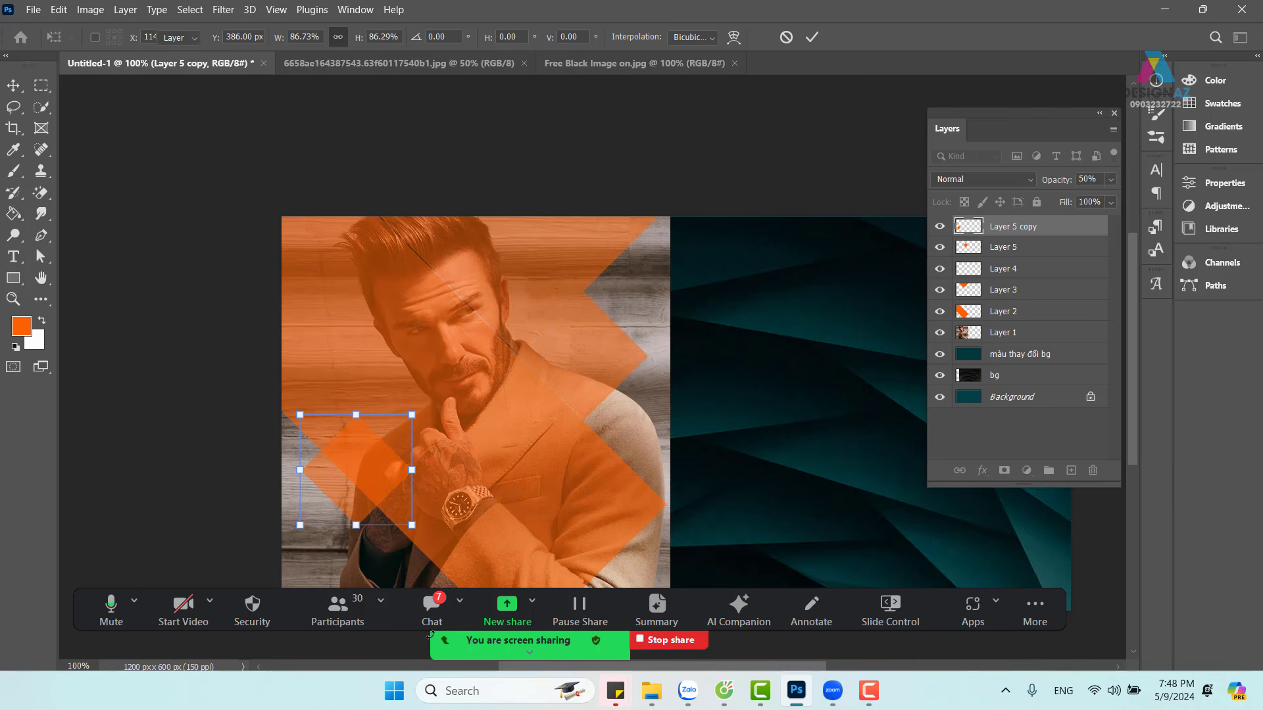
key(Return)
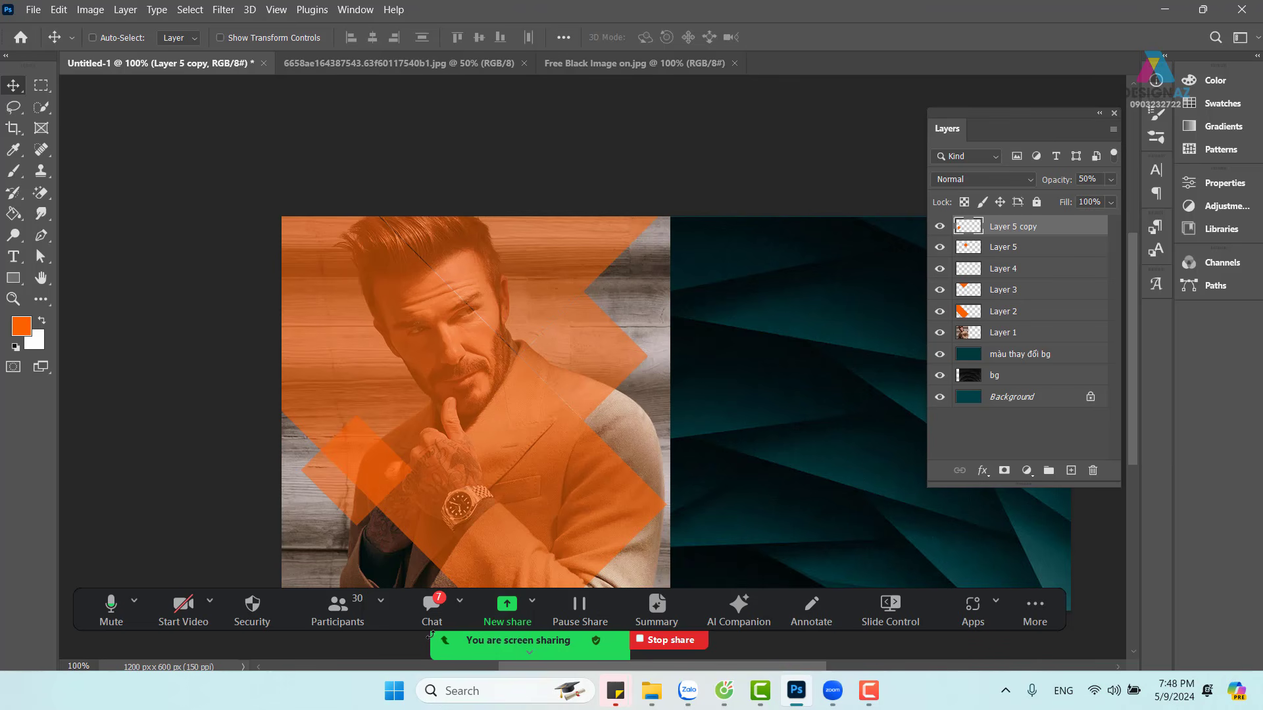
Step: Pick the small diamond's layer, Layer 5 copy, from the canvas beside the hand
key(ctrl+plus)
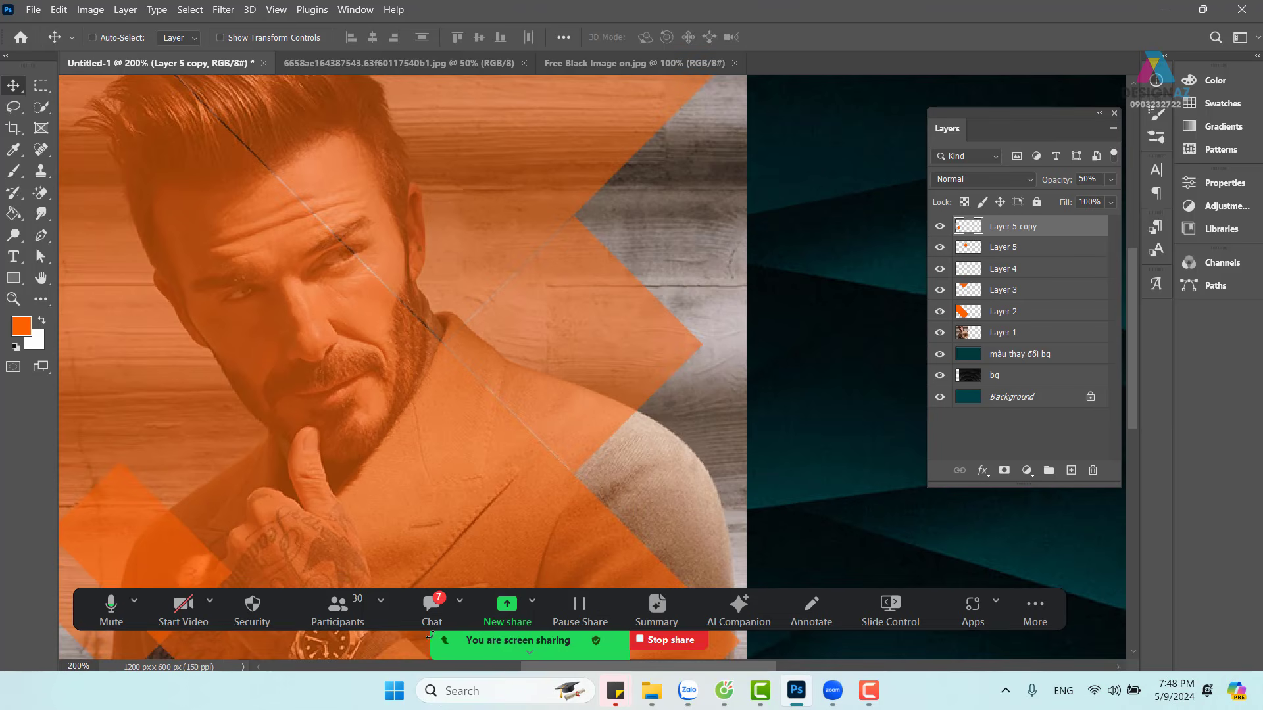
drag(344, 451, 620, 354)
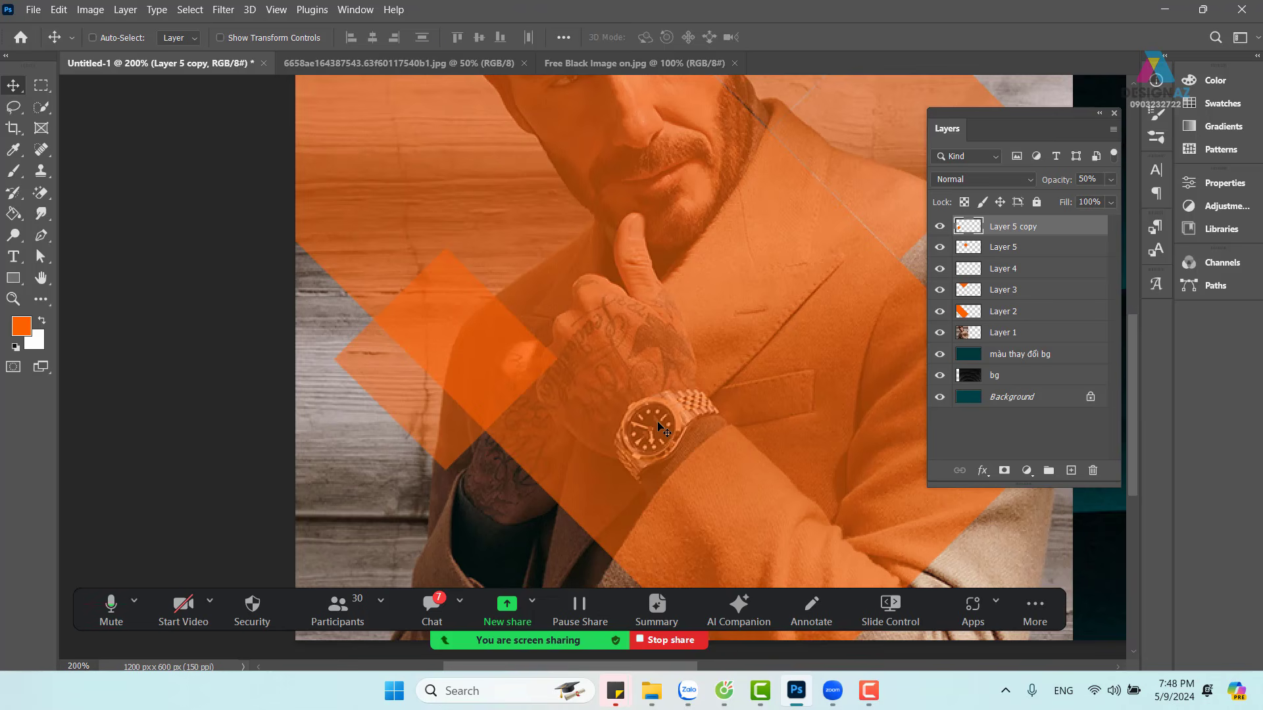
key(ctrl)
key(ctrl)
right_click(417, 387)
click(434, 393)
right_click(399, 380)
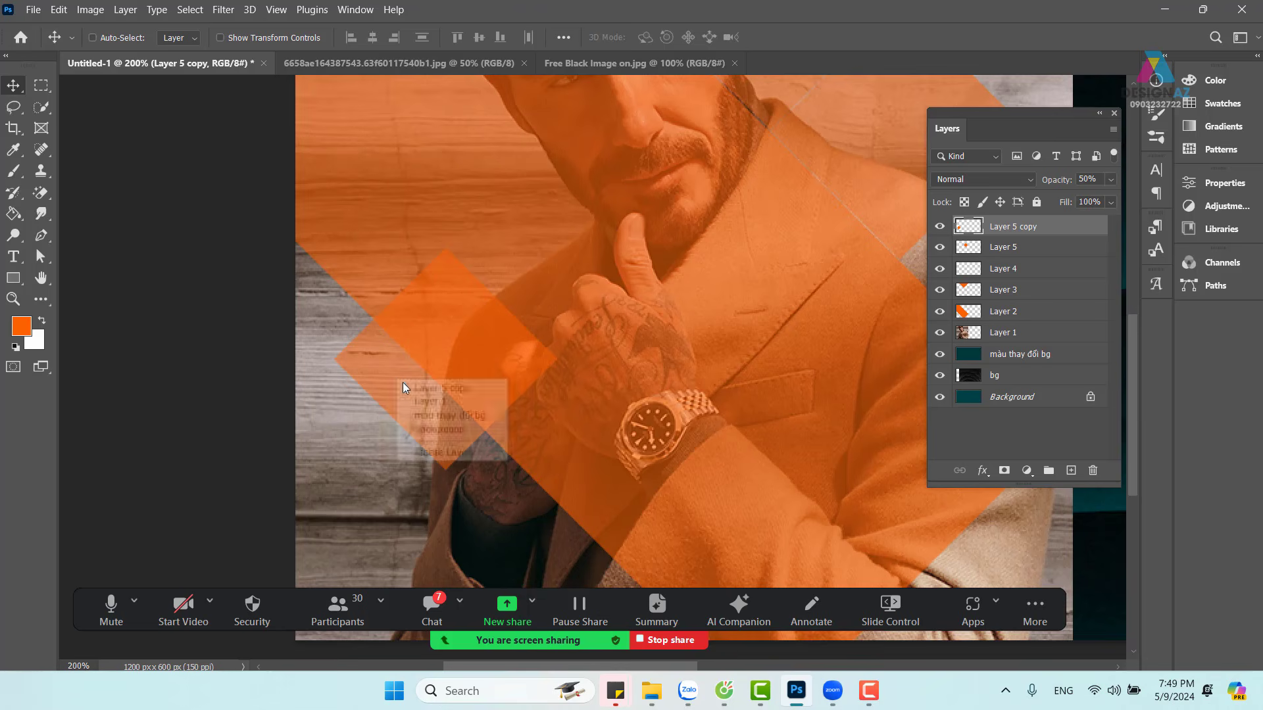
click(421, 391)
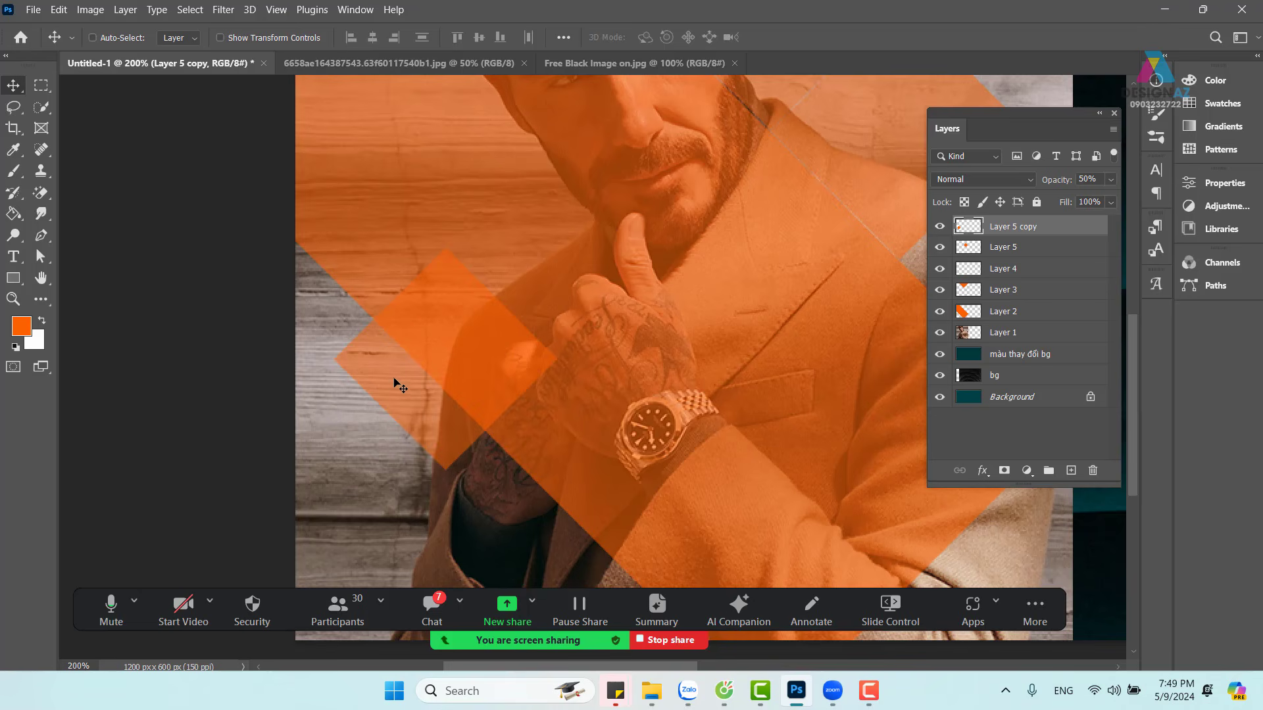
right_click(396, 374)
click(428, 382)
Step: Load the outline of Layer 5 copy's diamond as a selection and admit the waiting participant to the Zoom meeting
key(ctrl)
ctrl+click(965, 229)
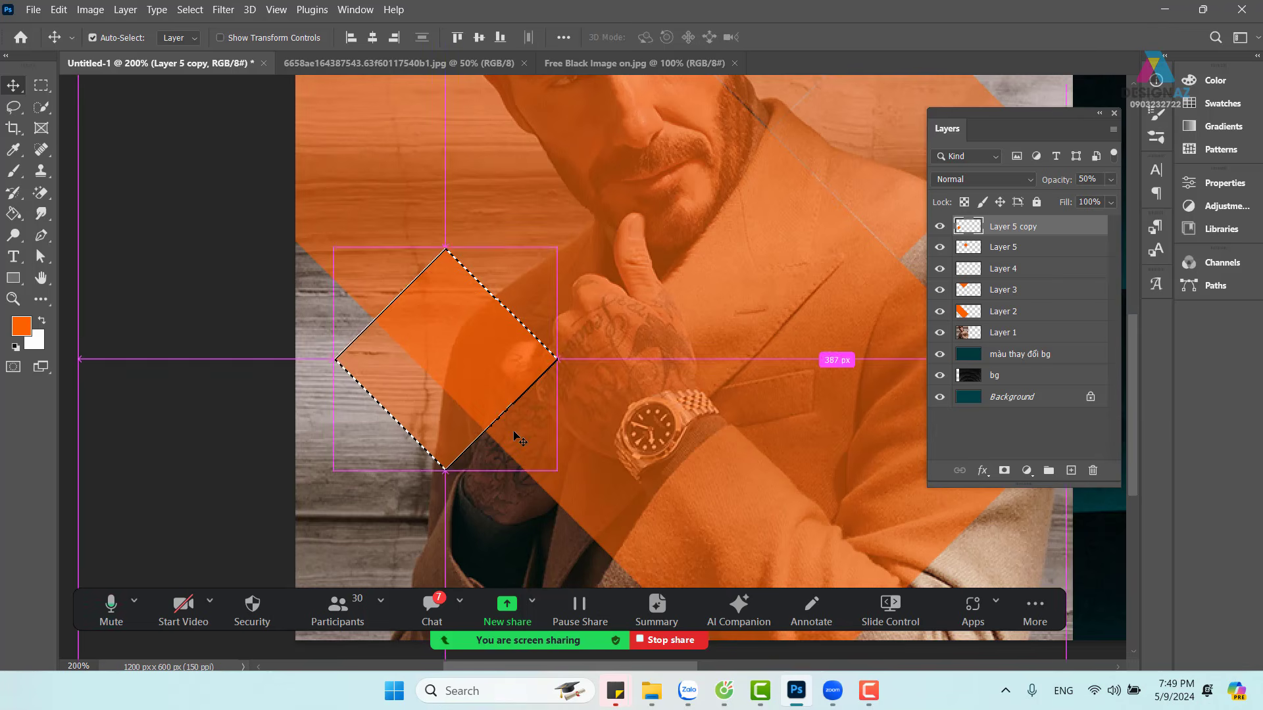
key(ctrl+d)
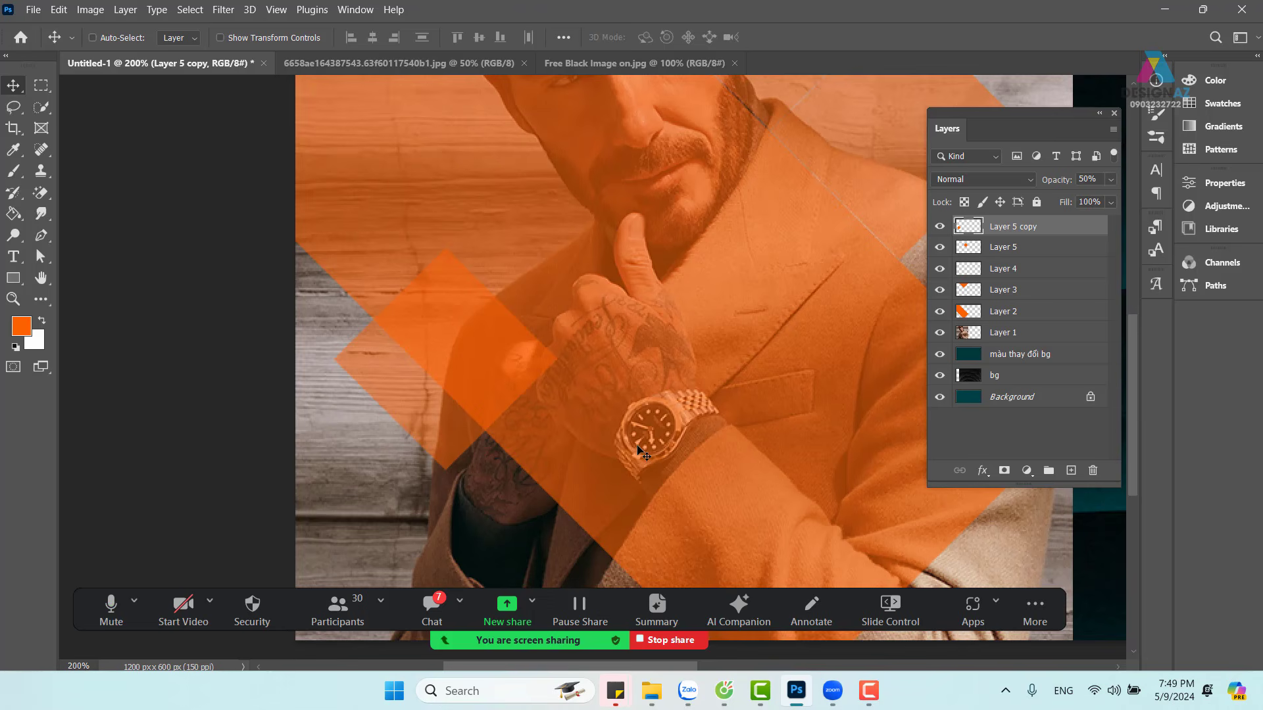
key(ctrl)
ctrl+click(968, 229)
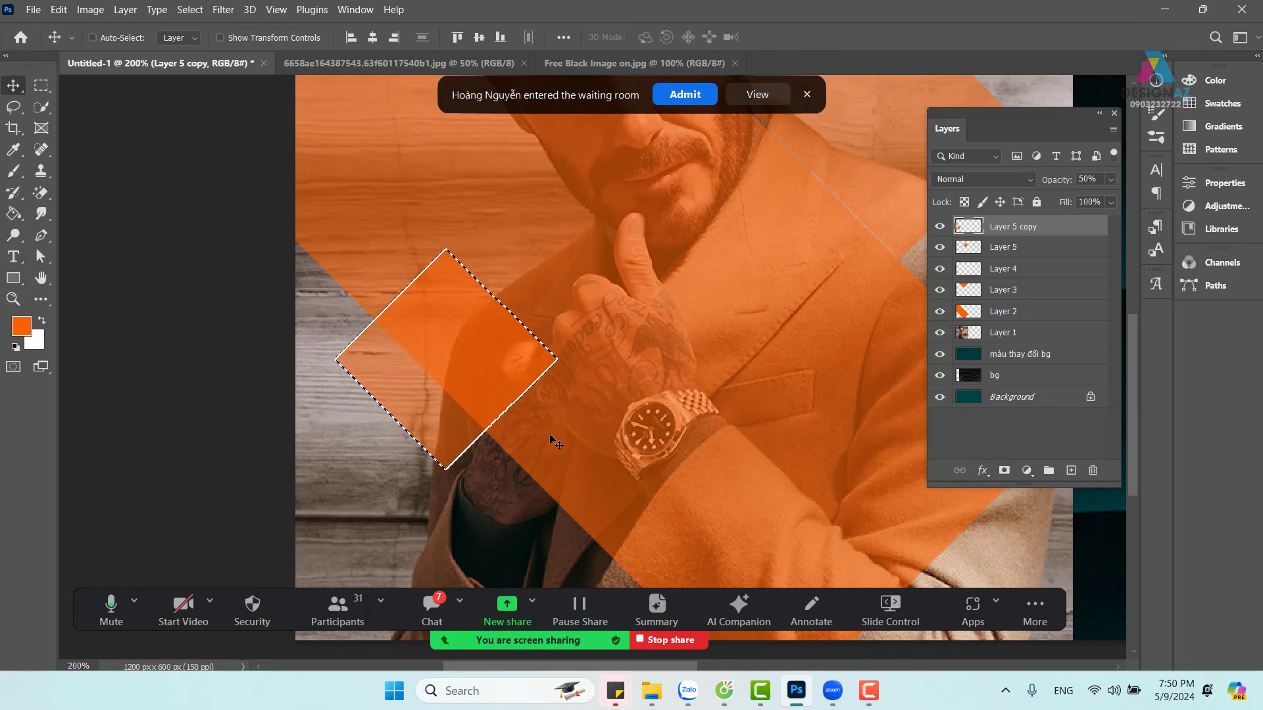
click(680, 98)
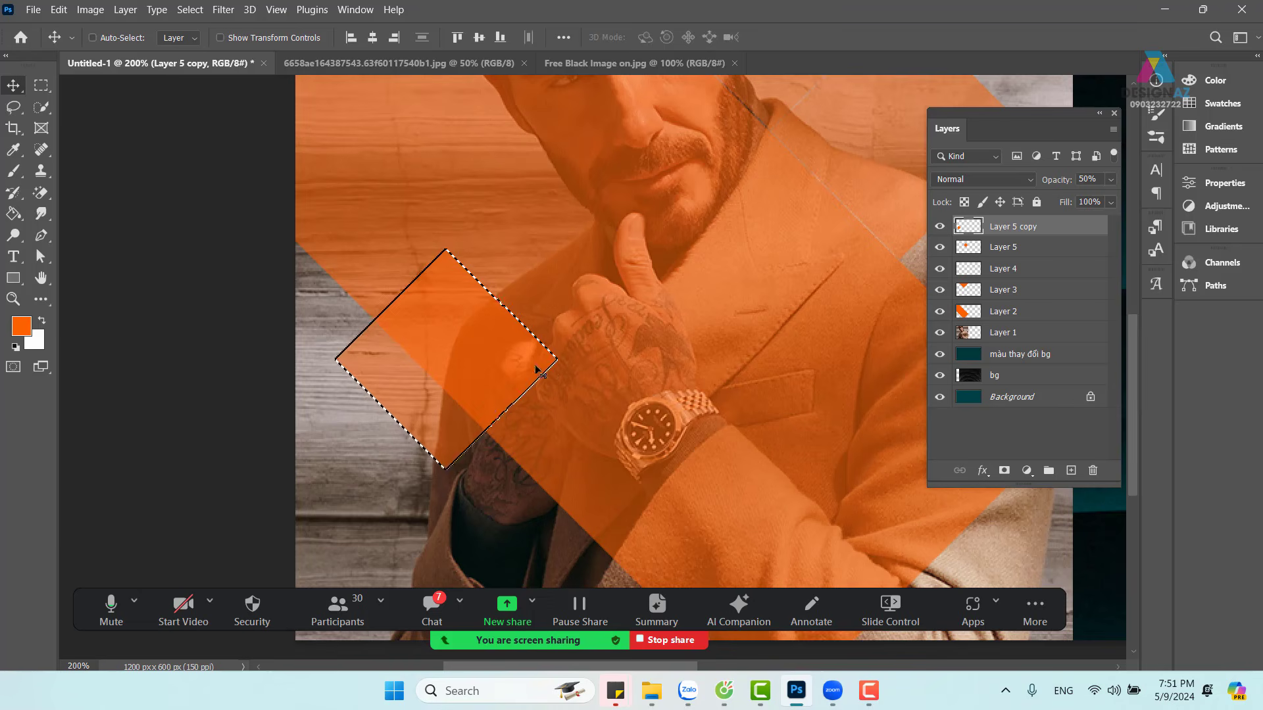
Step: Transform the selection alone, enlarging it evenly to about 107% around the small diamond, and commit
click(41, 85)
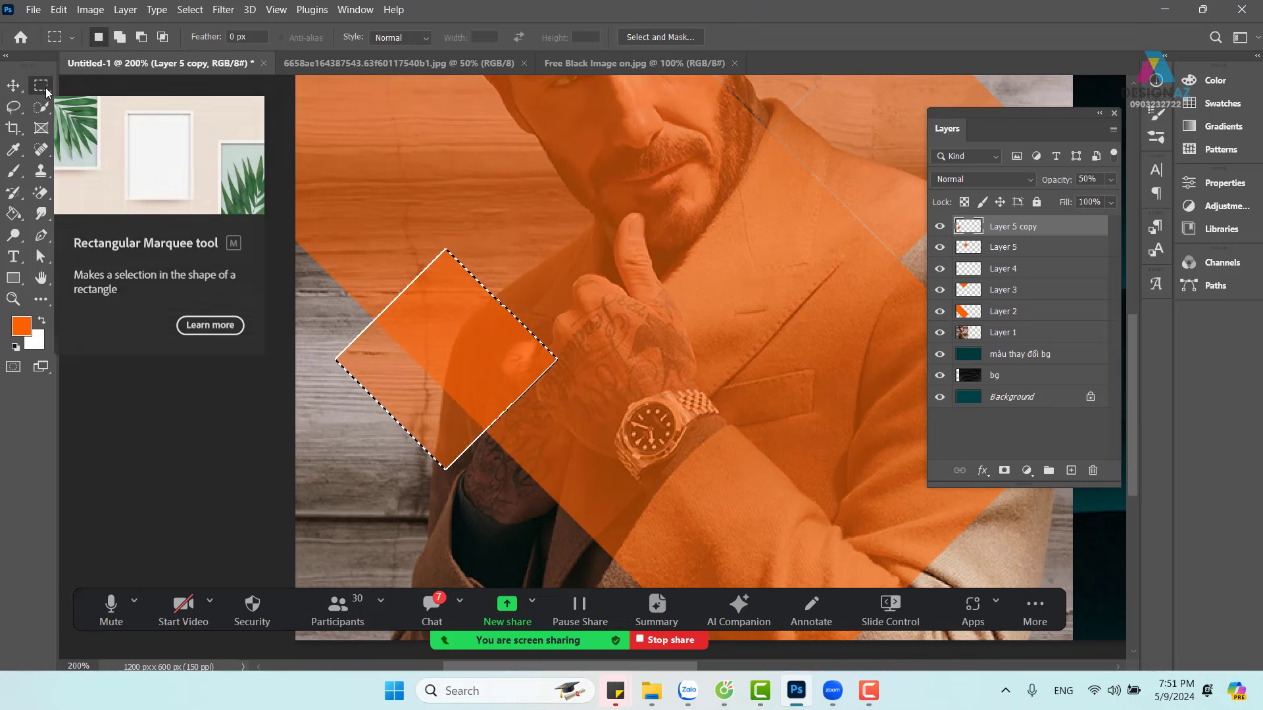
right_click(479, 366)
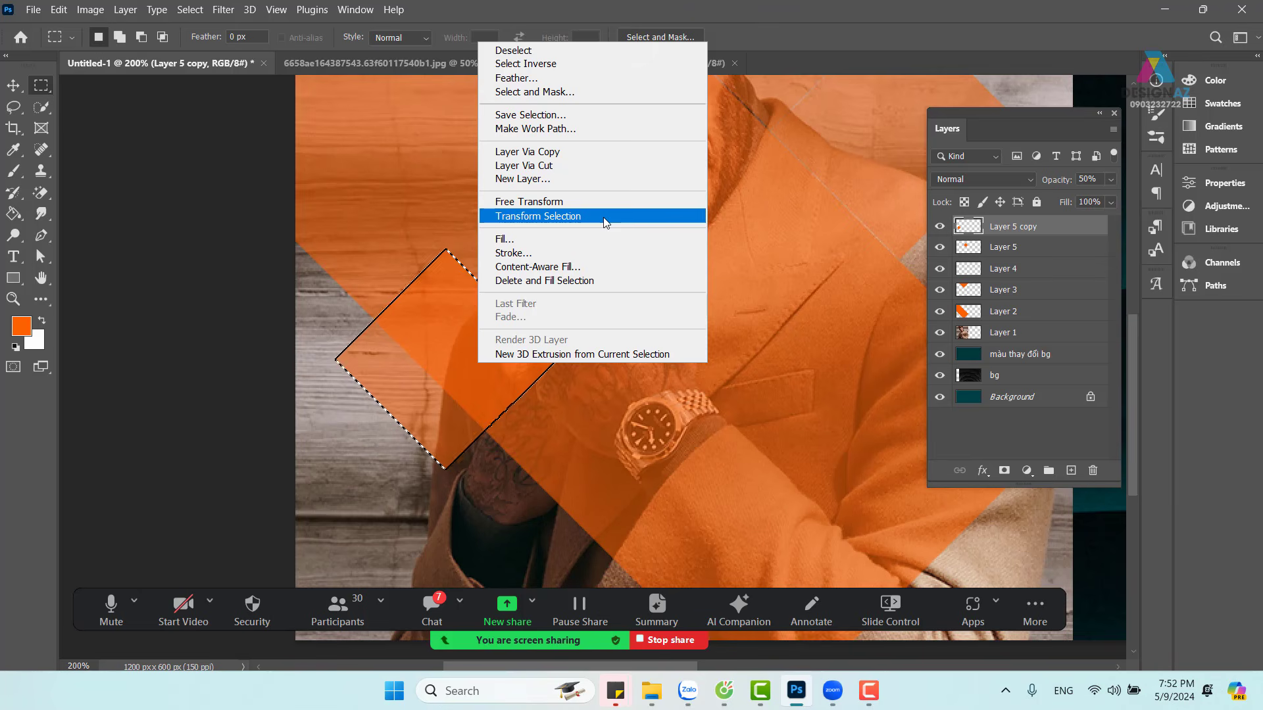
click(188, 14)
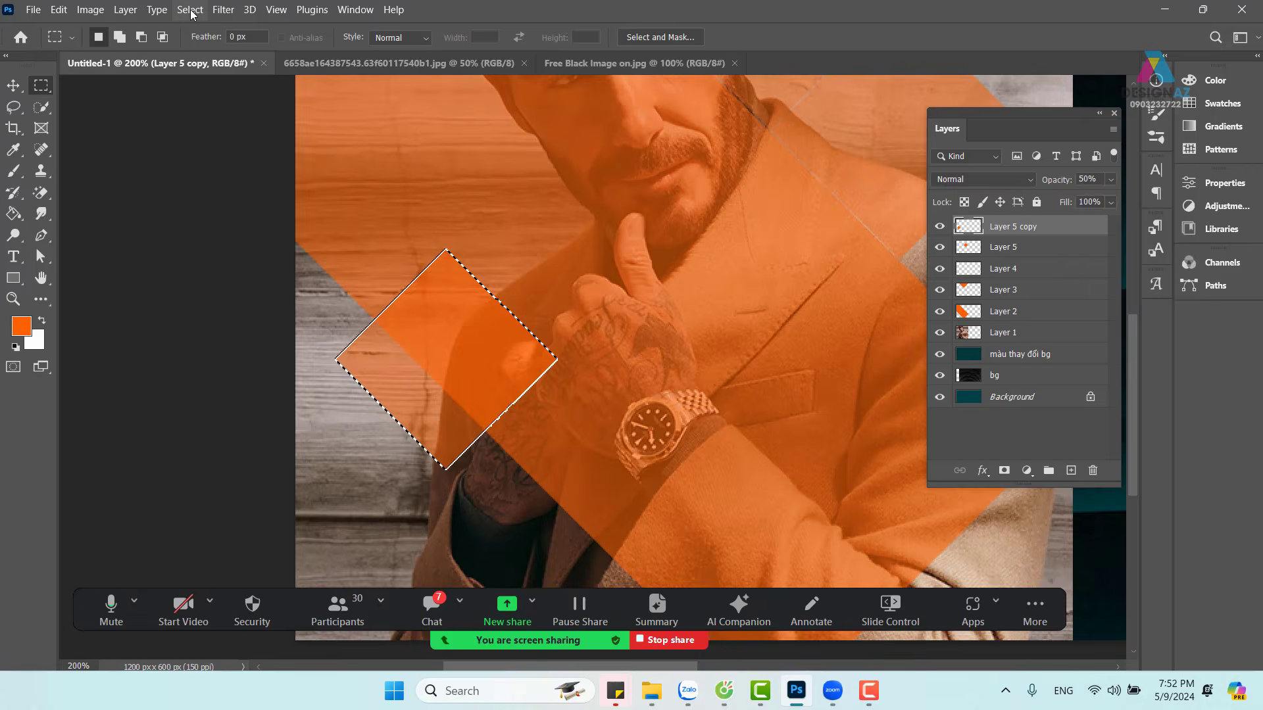
click(190, 14)
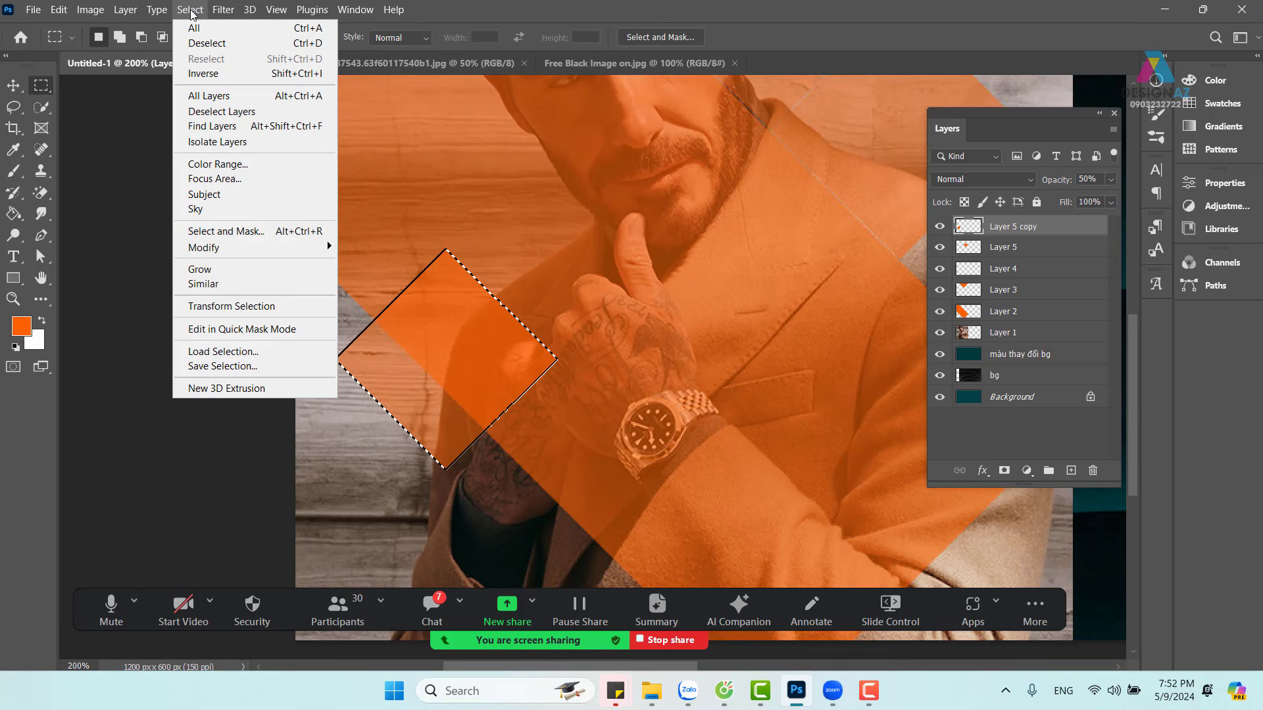
click(243, 307)
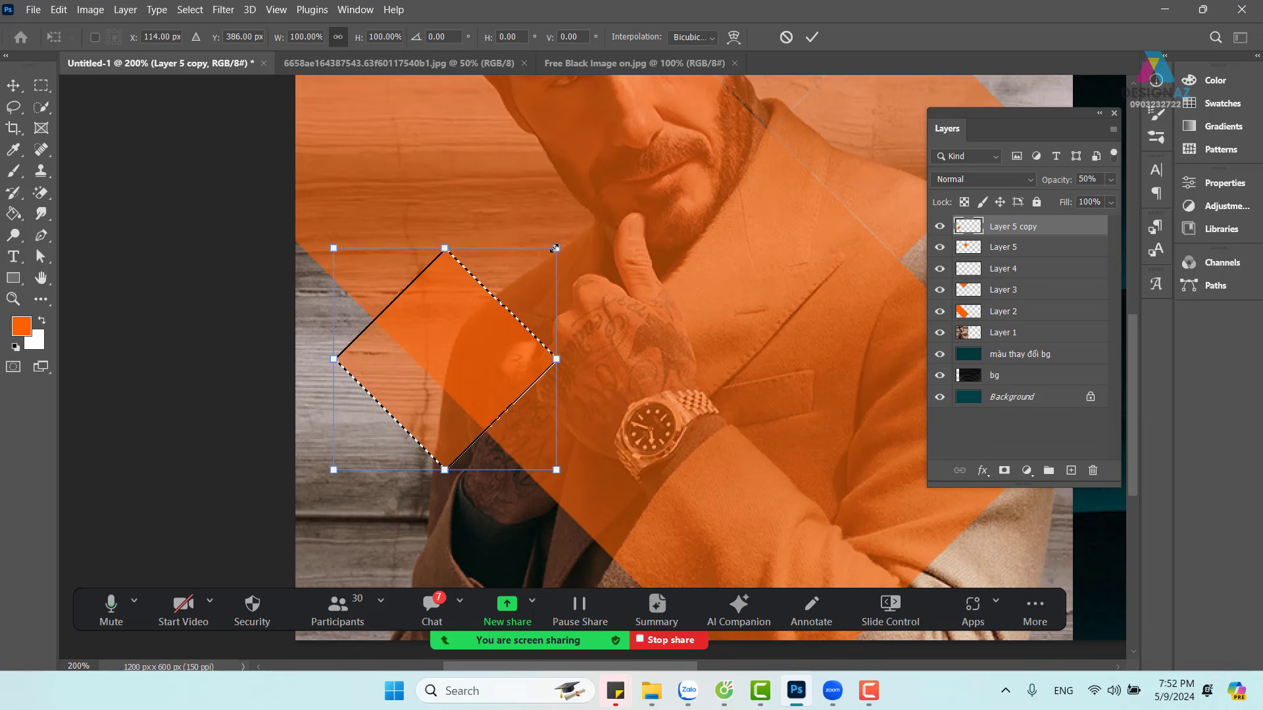
drag(558, 247, 565, 239)
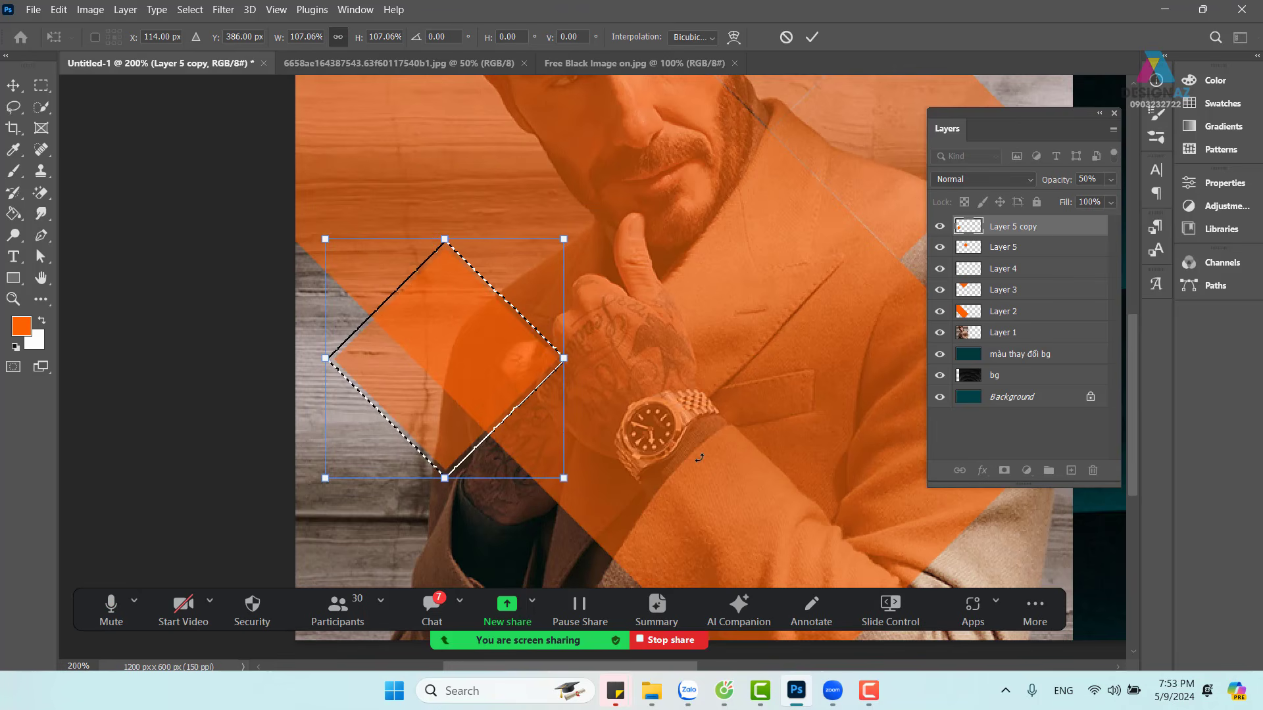
key(ctrl+plus)
key(ctrl+plus)
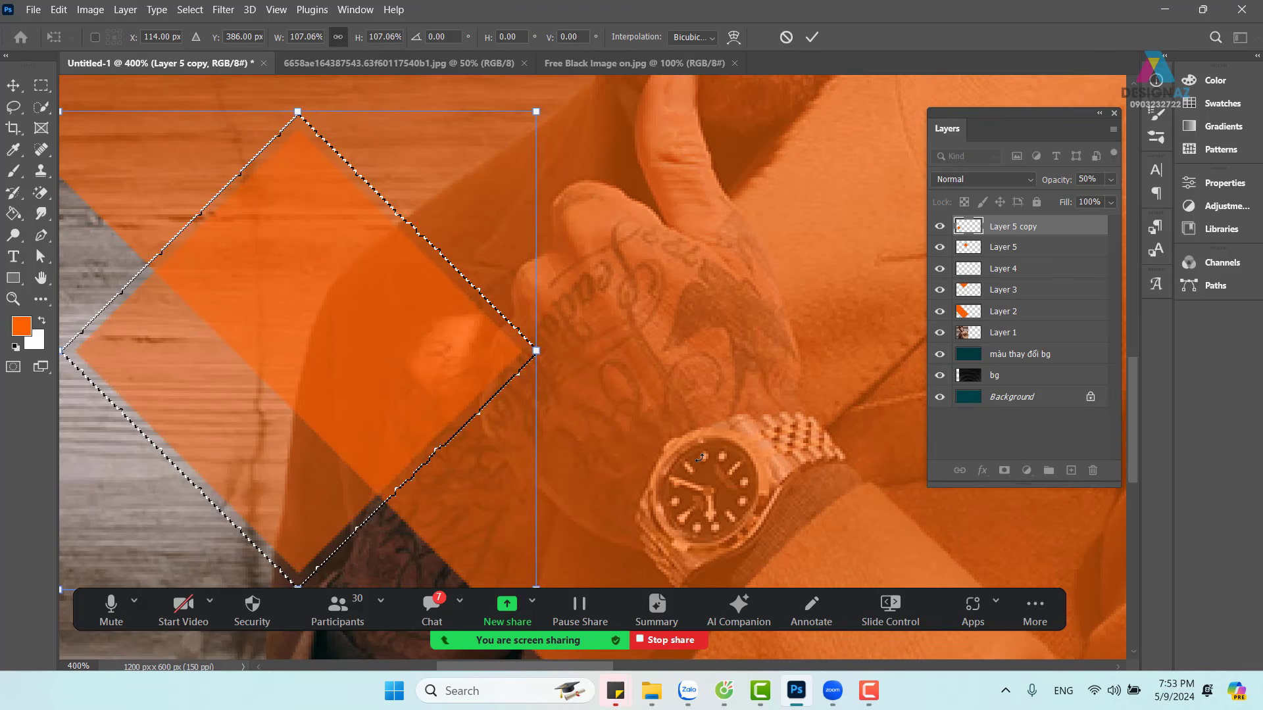
key(ctrl+minus)
key(ctrl+minus)
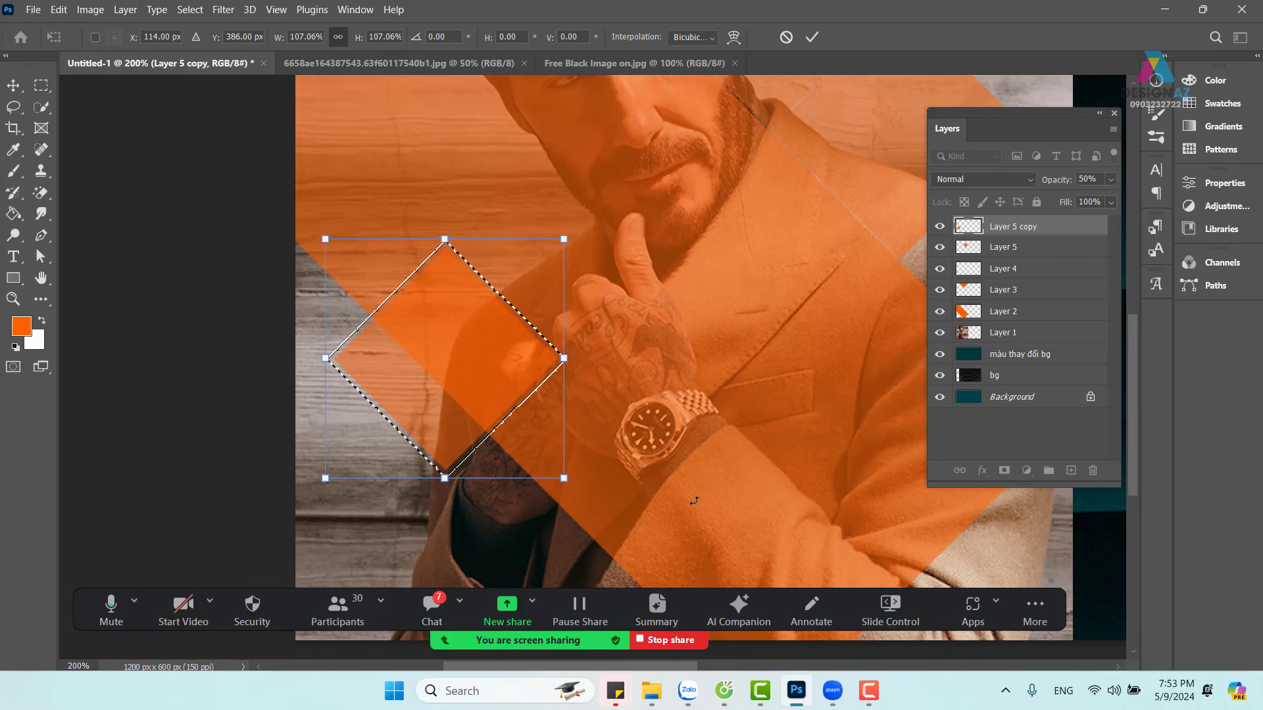
key(Return)
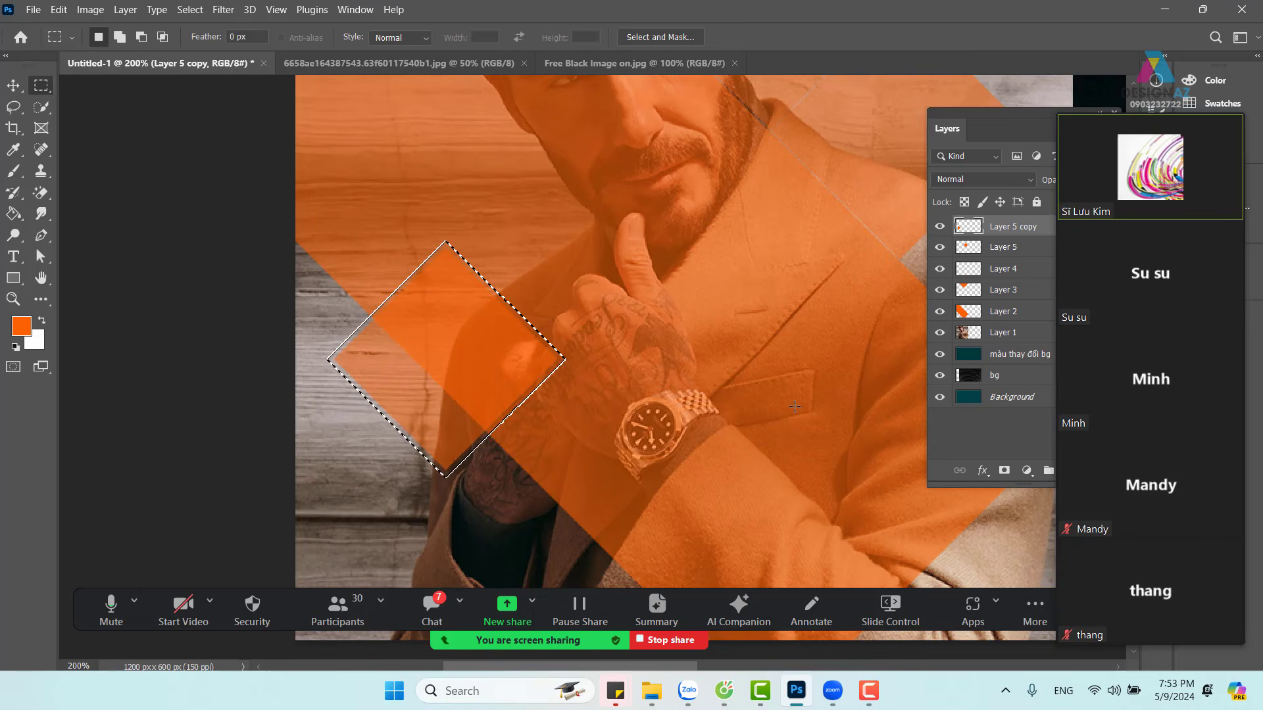
Step: Try clearing the selected area on Layer 5 copy and undo it, admitting the waiting Zoom participant meanwhile
key(Delete)
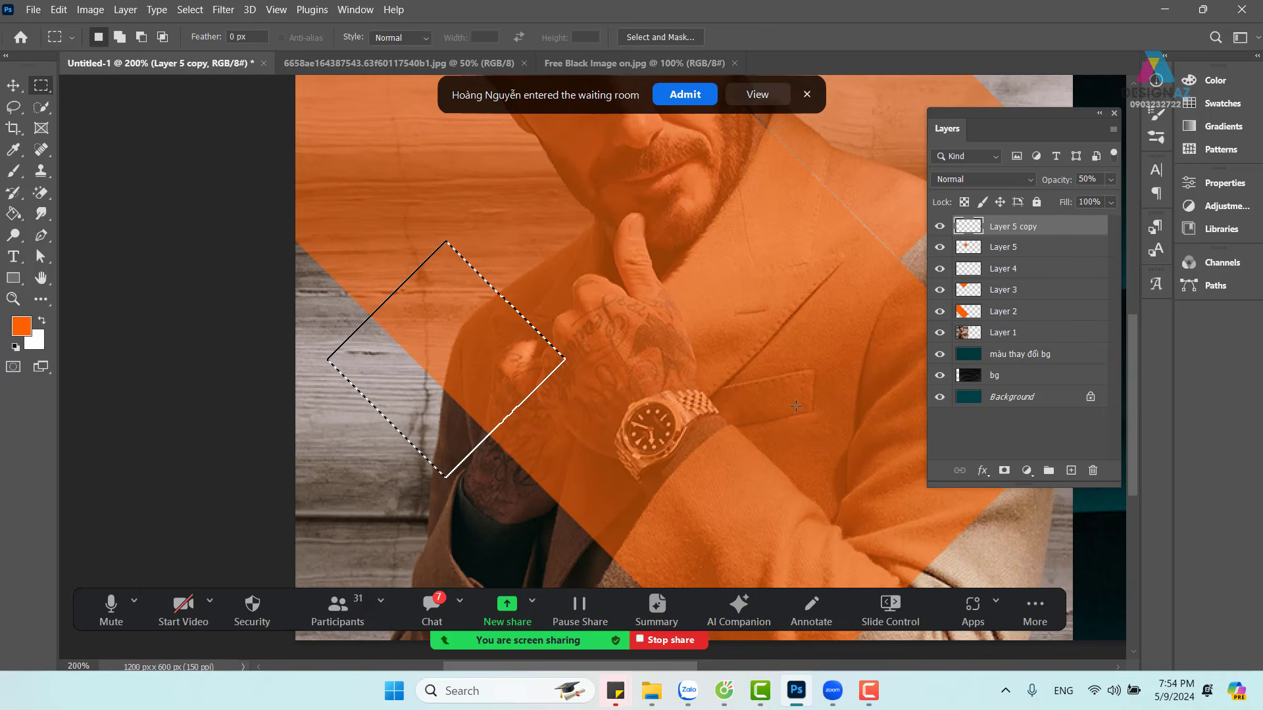
click(675, 94)
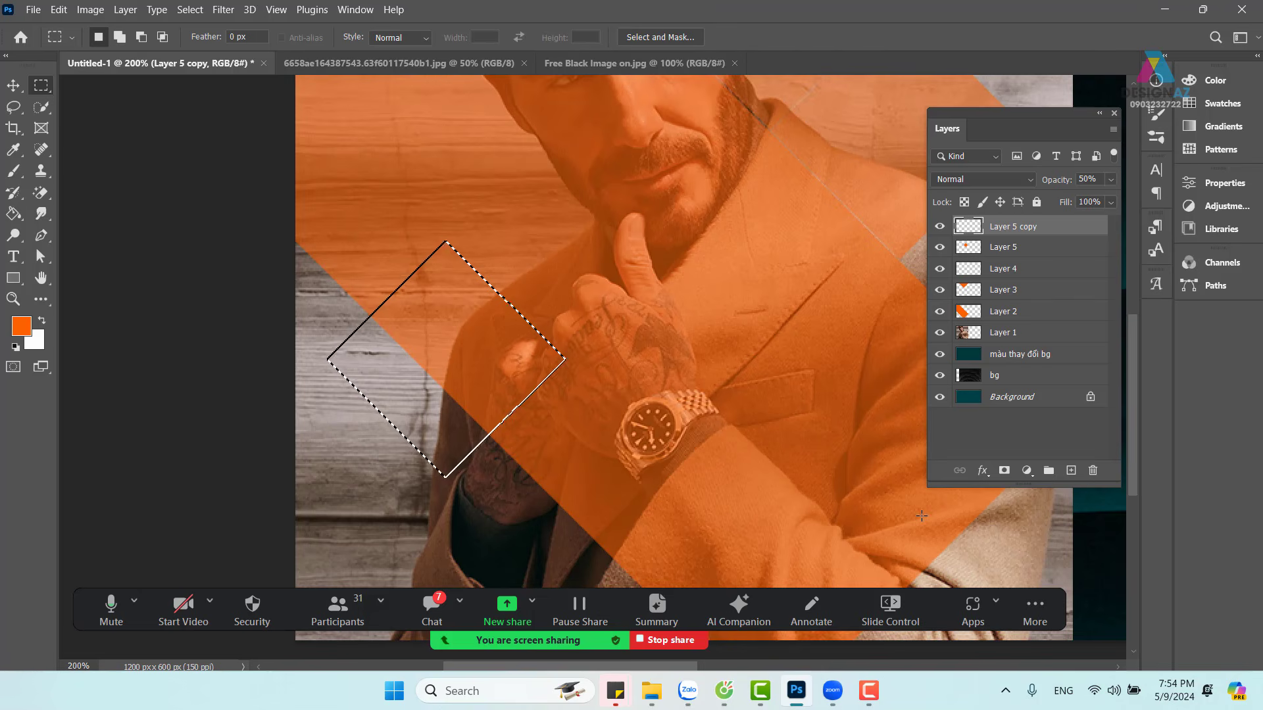
key(alt+BackSpace)
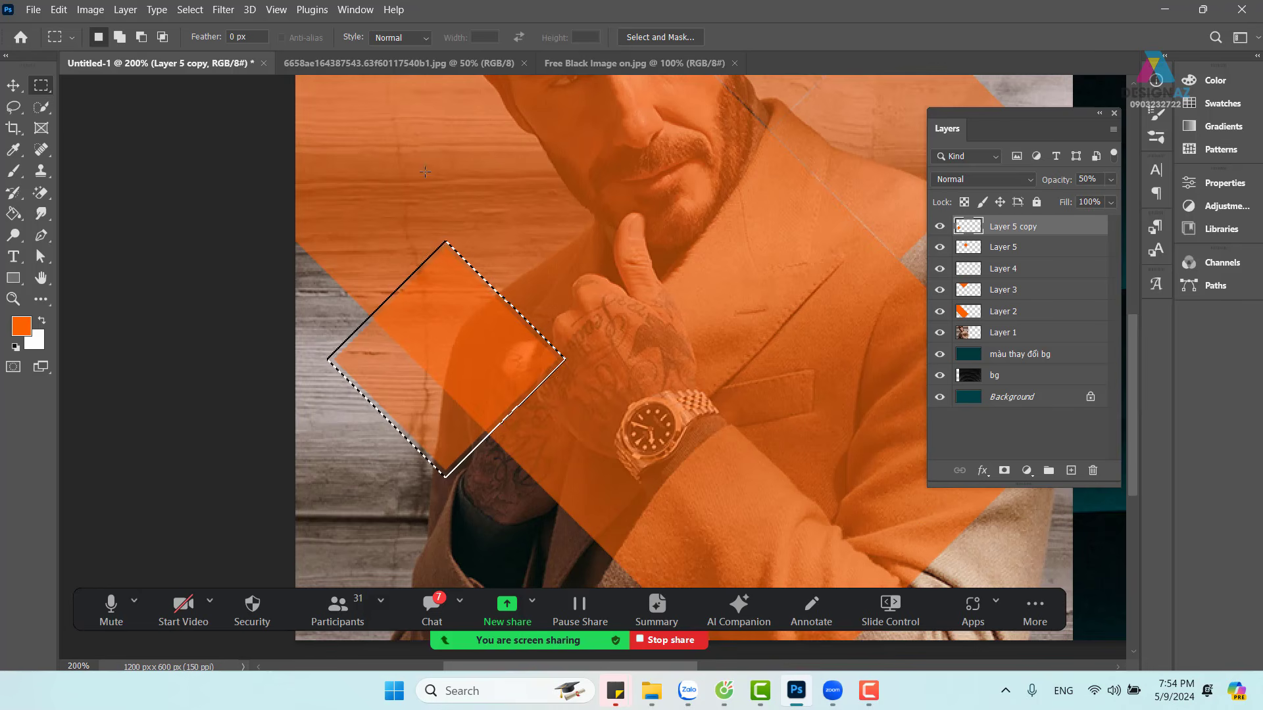
Step: Pick the diagonal band's layer, Layer 2, from the canvas while keeping the enlarged diamond selection active
key(v)
right_click(566, 176)
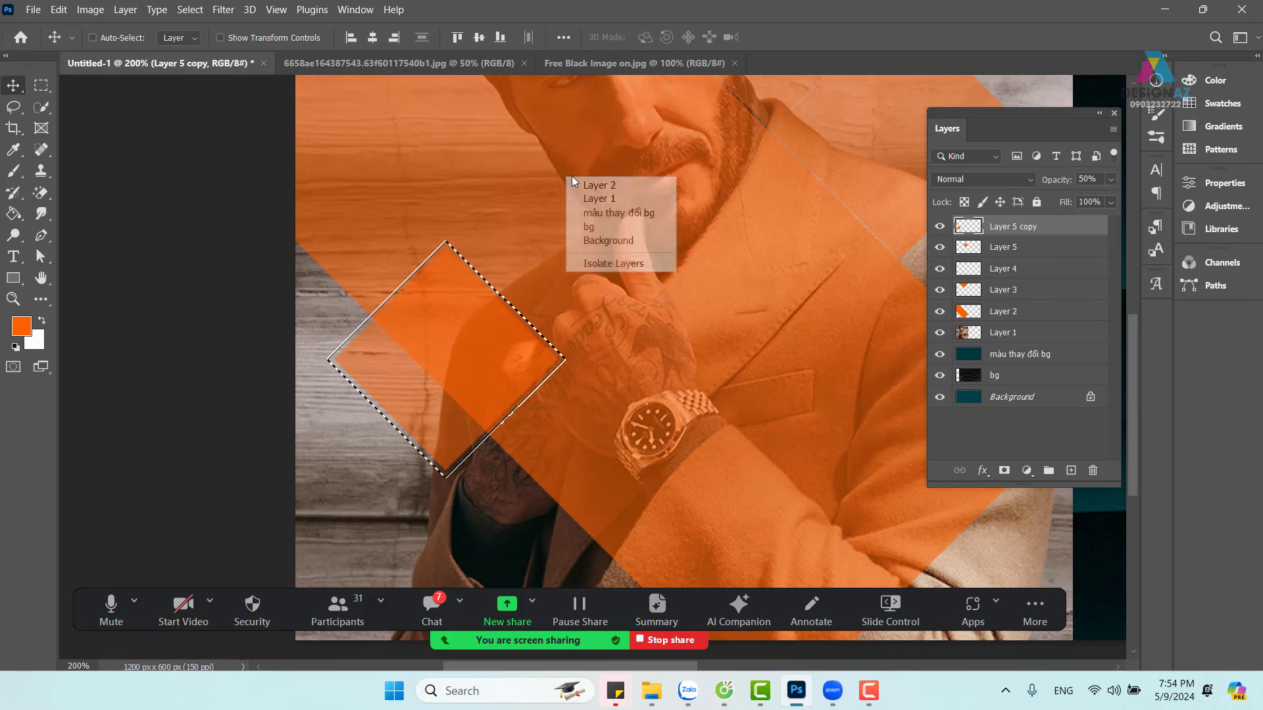
click(599, 186)
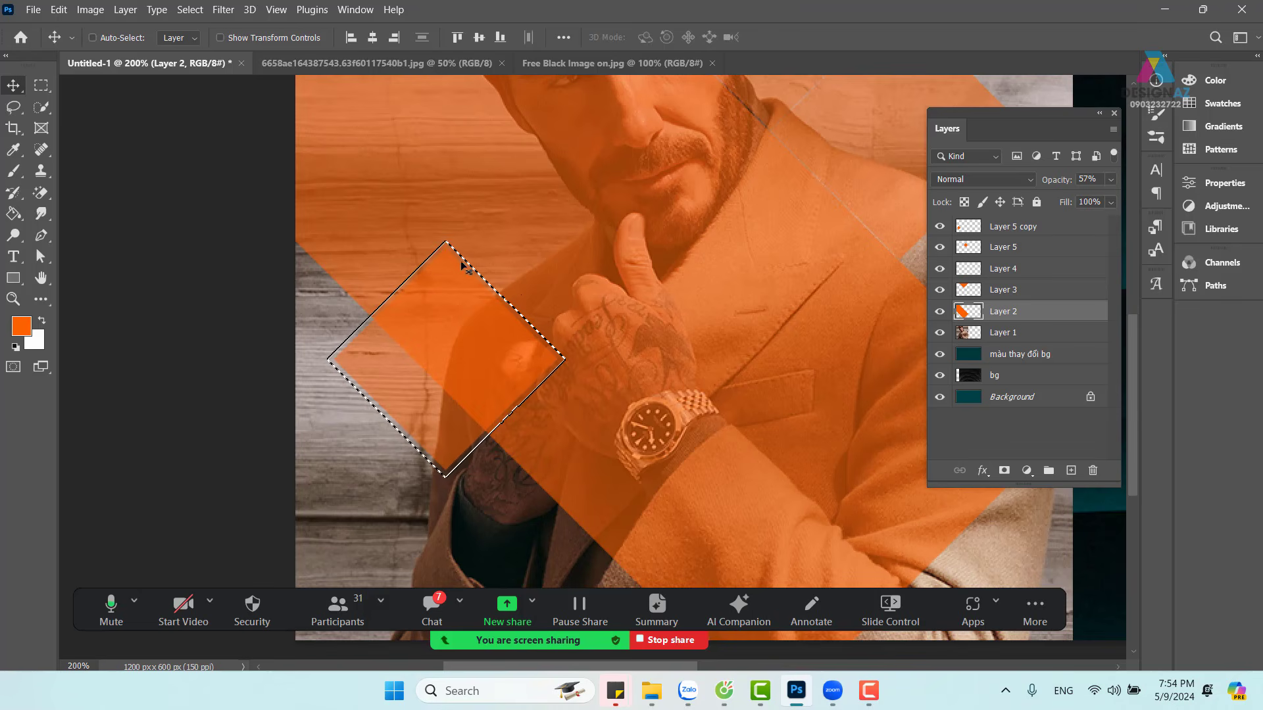
right_click(612, 265)
click(635, 267)
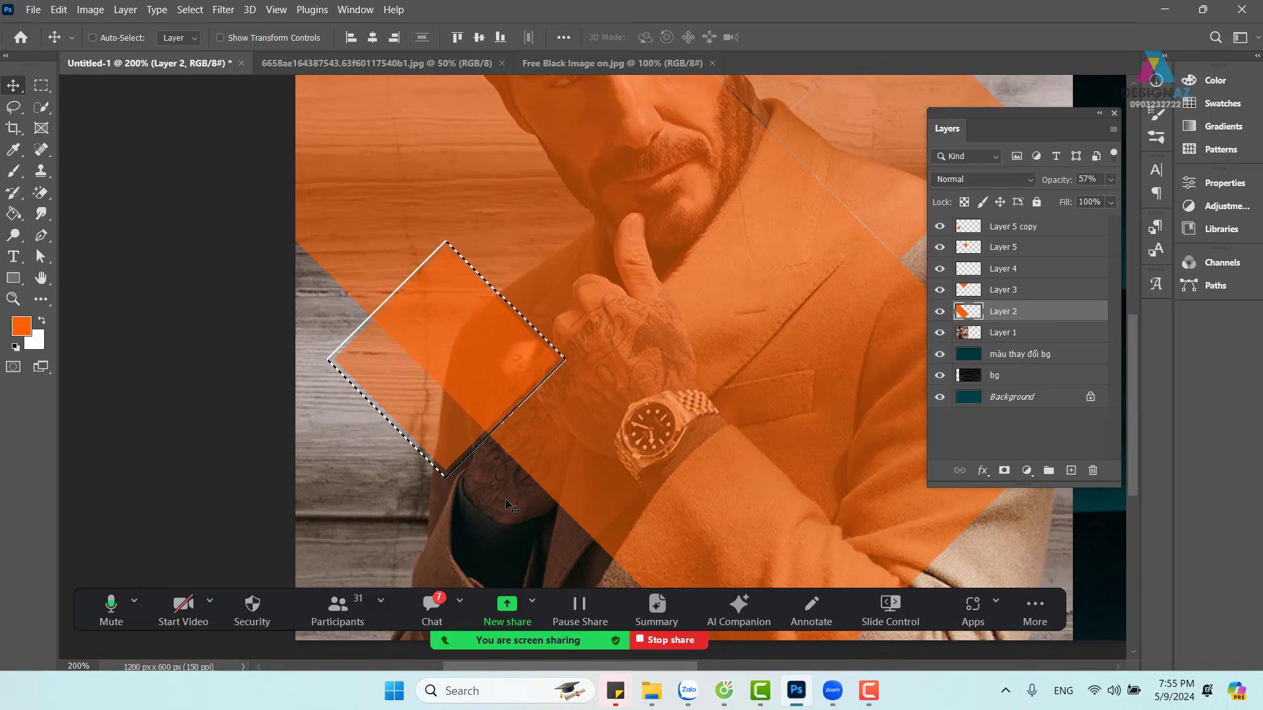
Step: Mute all Zoom participants and minimize the participants window
click(349, 606)
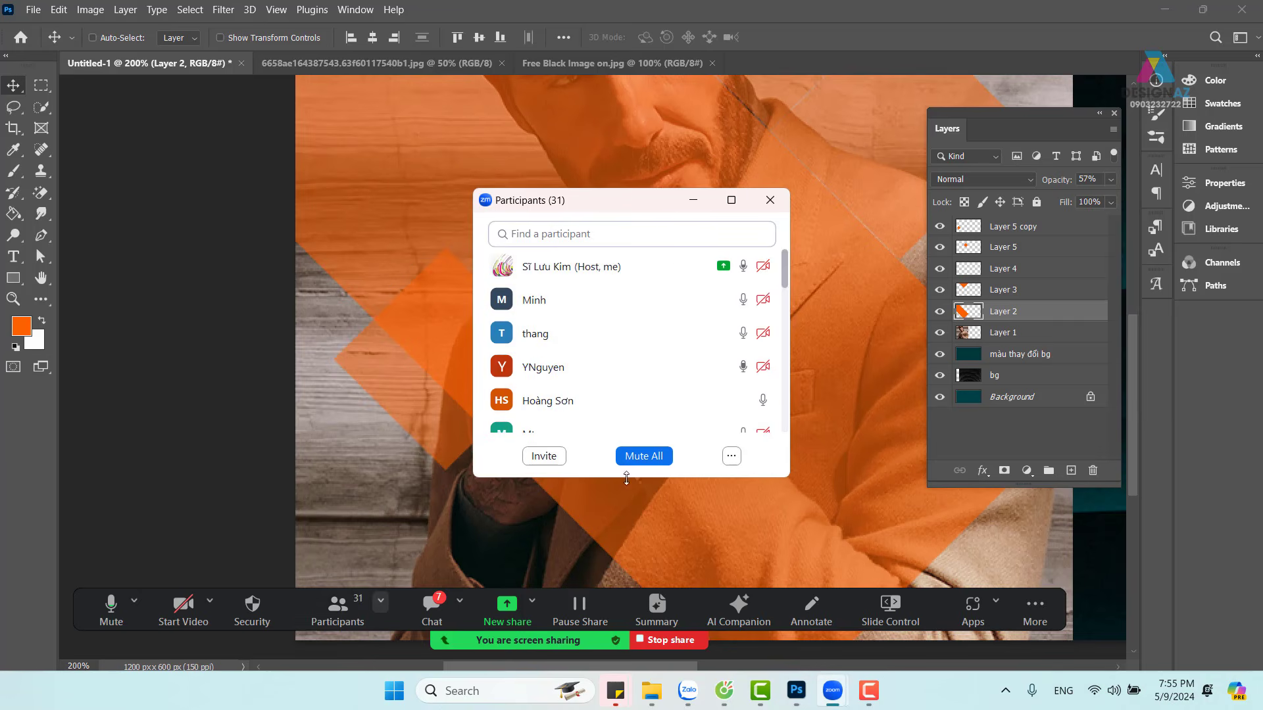
click(643, 456)
click(723, 387)
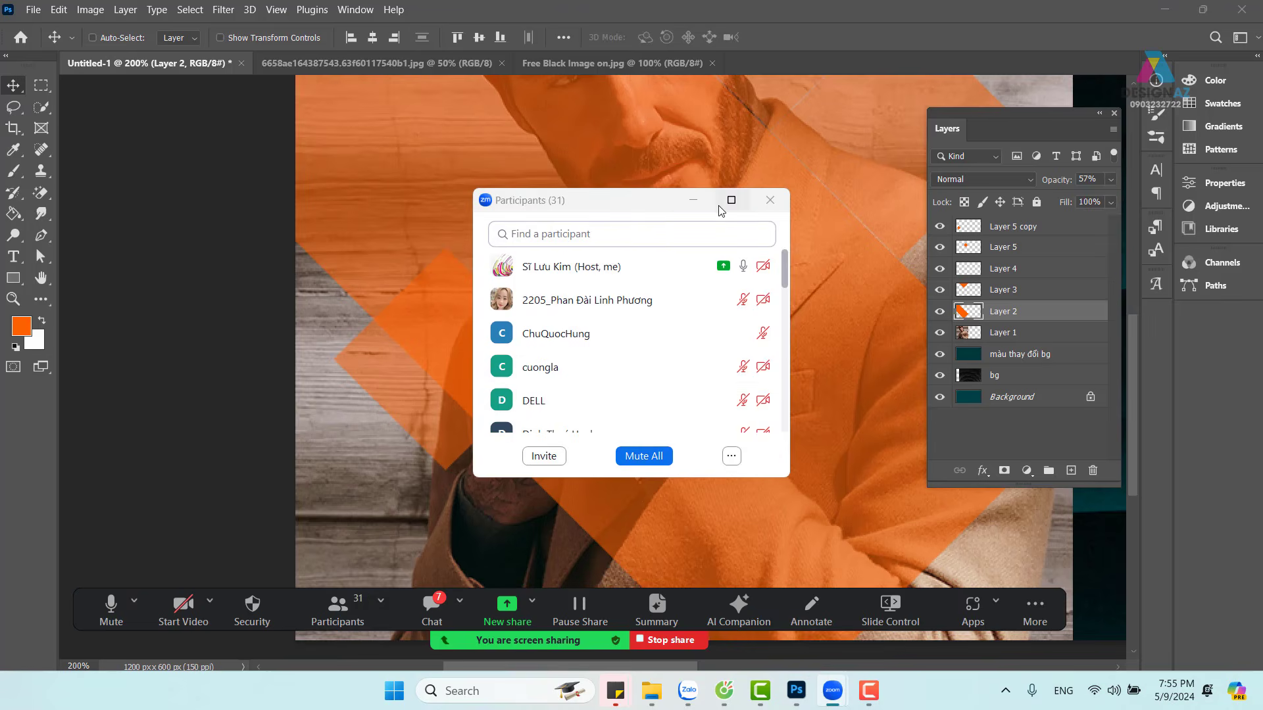
click(694, 200)
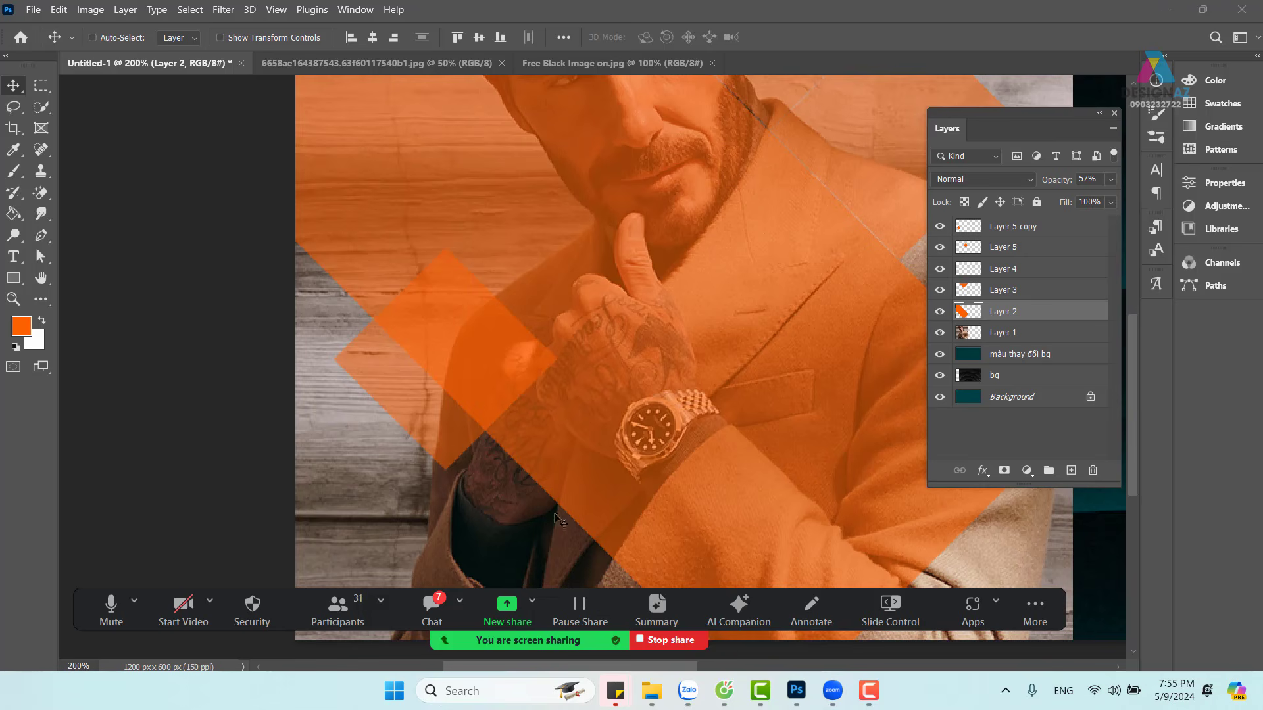
Step: Return to Photoshop, delete the enlarged diamond area from Layer 2's diagonal band, and deselect
click(562, 442)
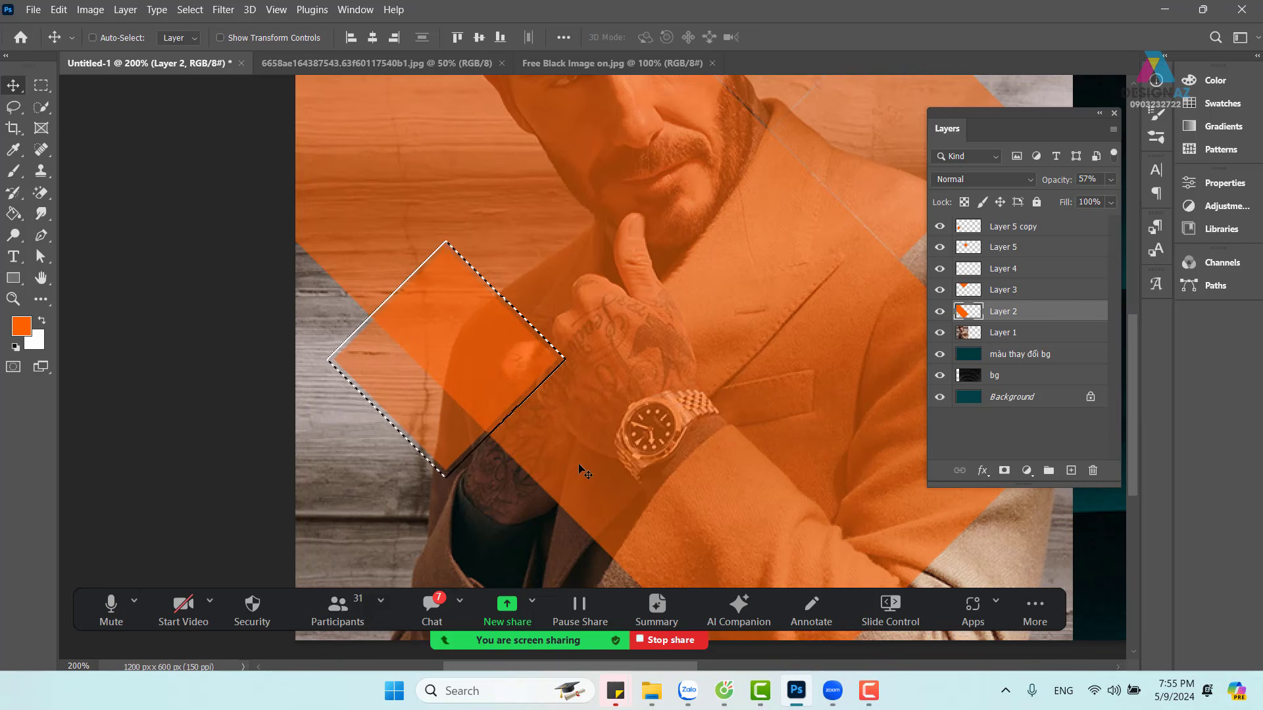
right_click(657, 279)
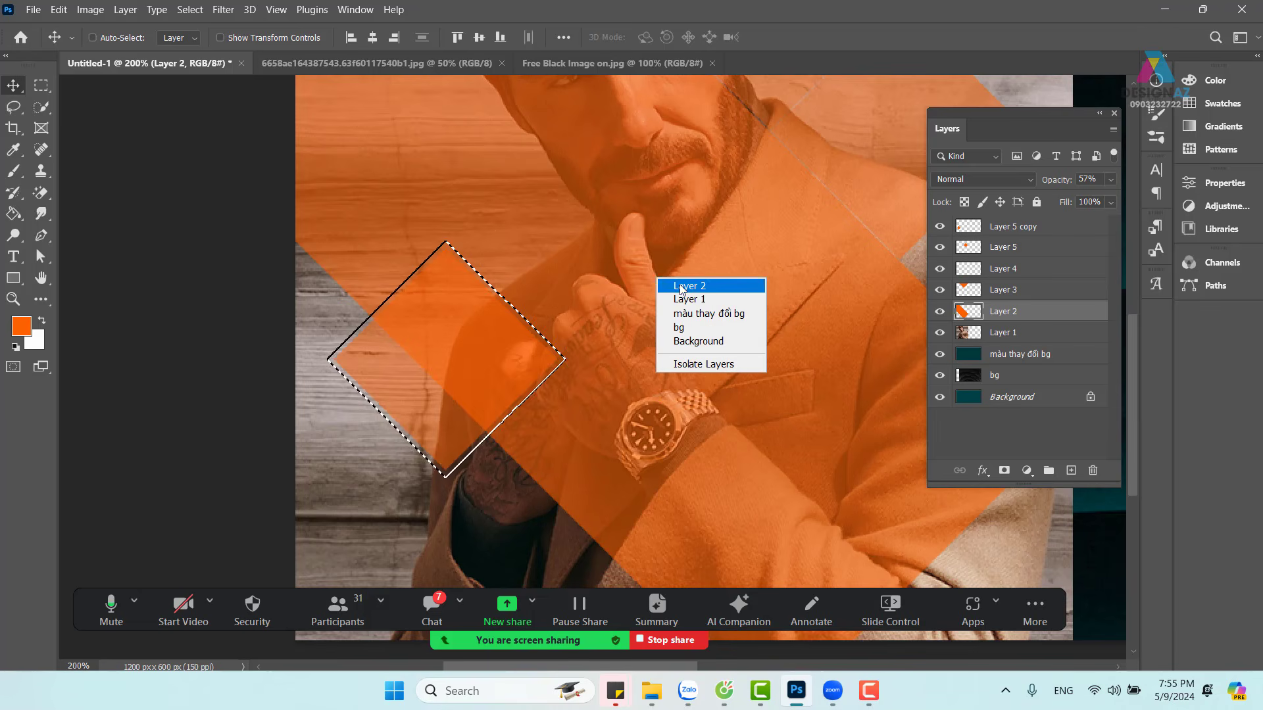
click(682, 286)
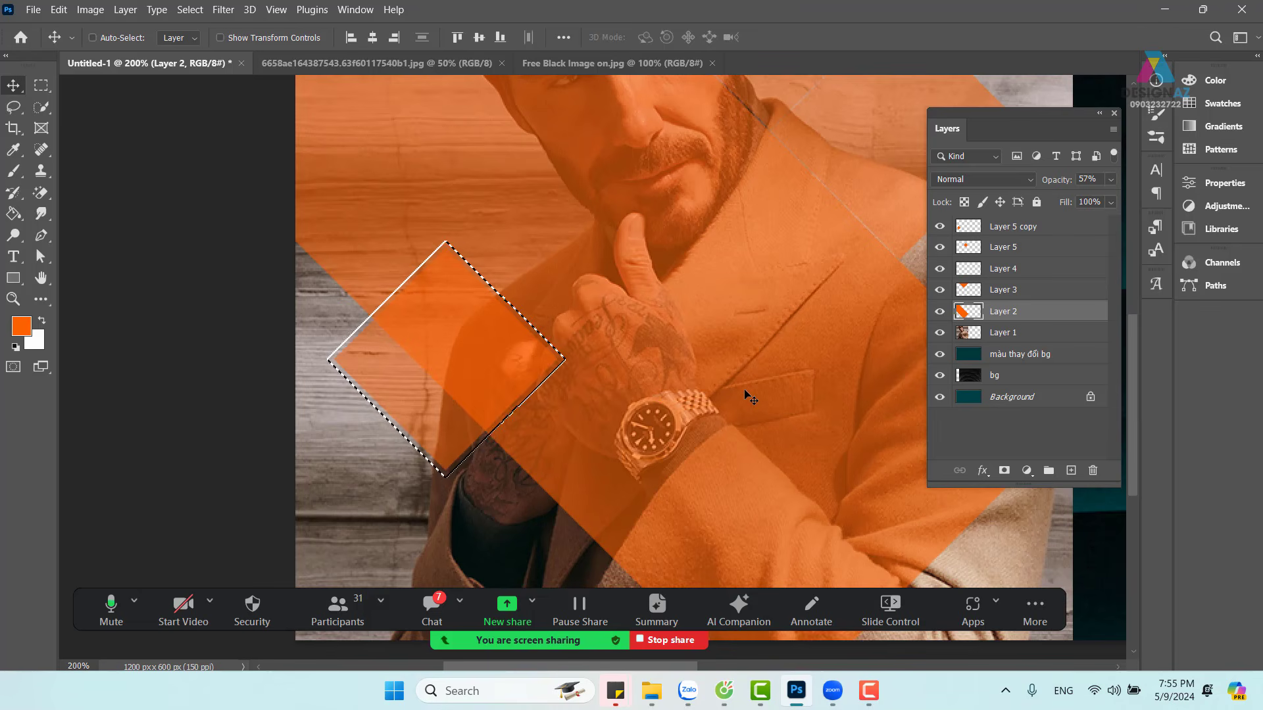
key(Delete)
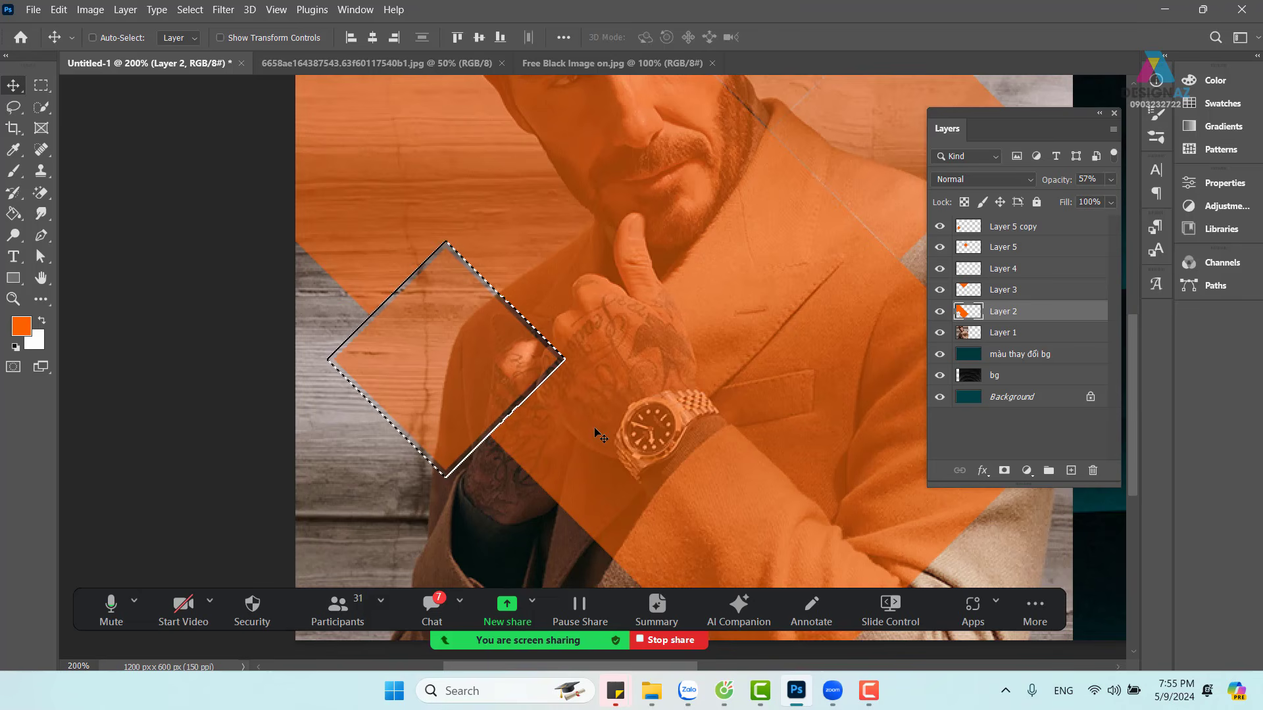
key(ctrl)
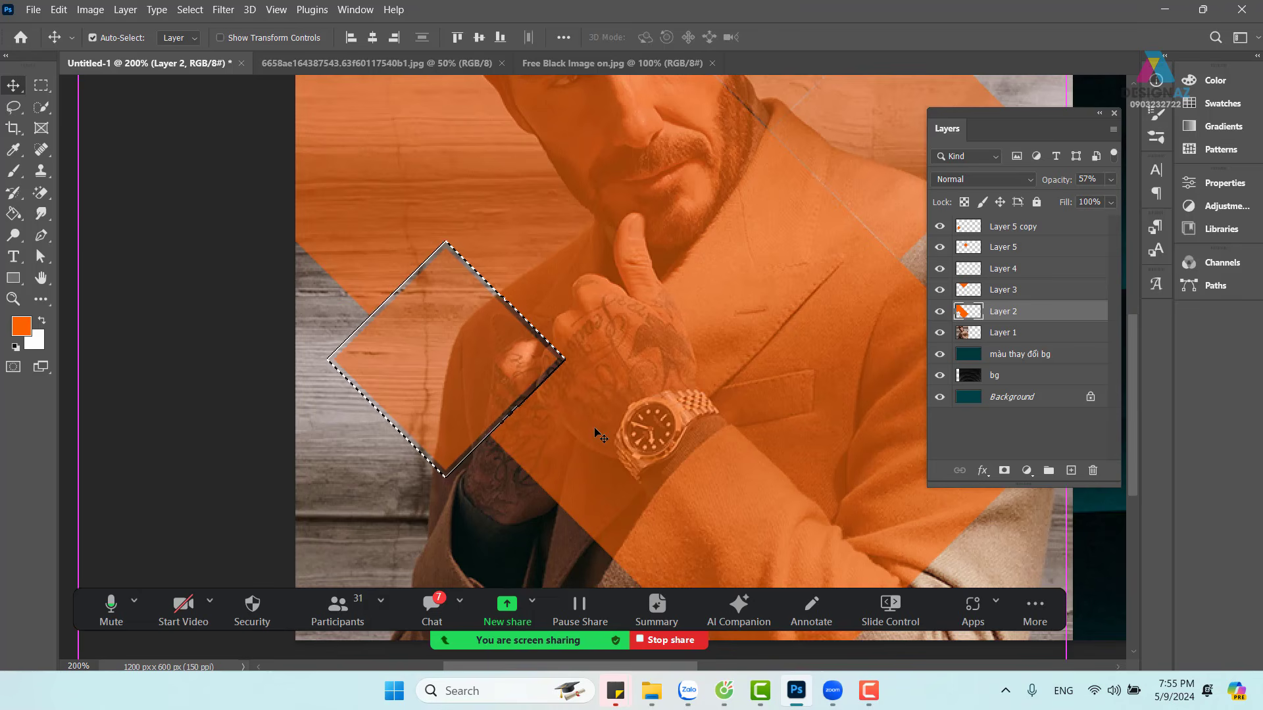
key(ctrl+d)
Step: Try moving Layer 2's band up and left to show its diamond notch, and put it back in place
key(ctrl+minus)
key(ctrl+minus)
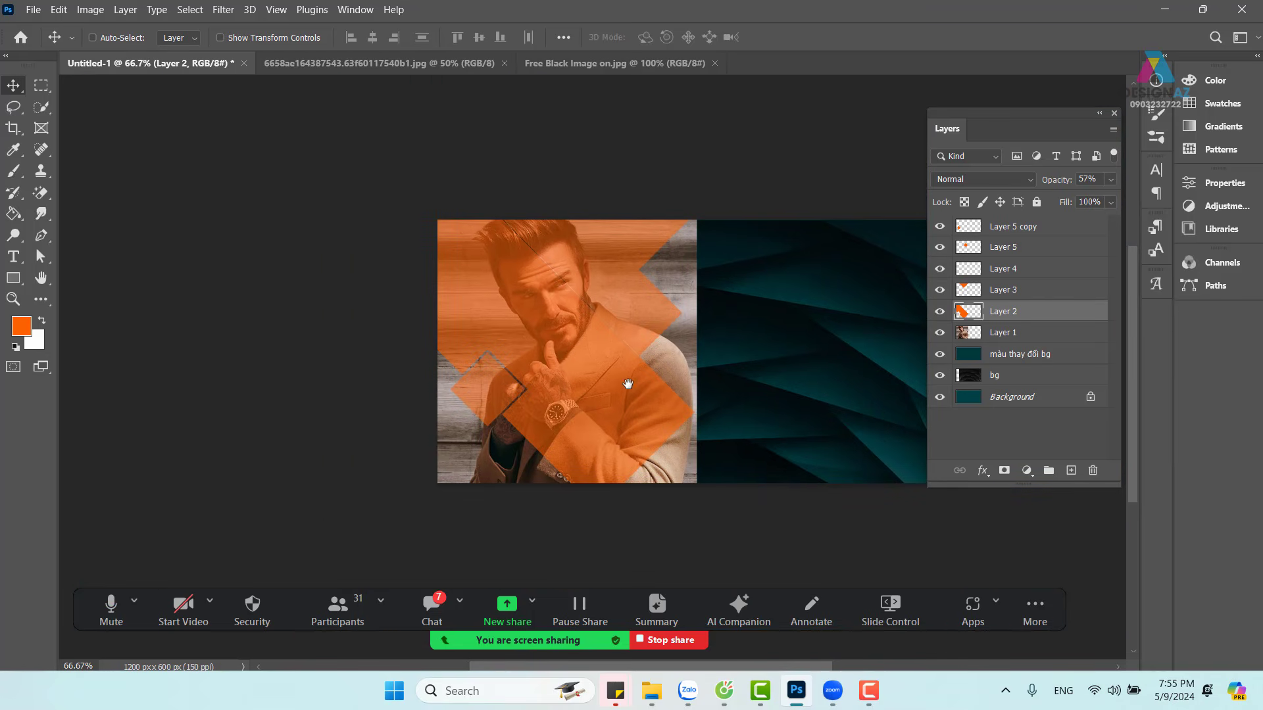
key(ctrl+plus)
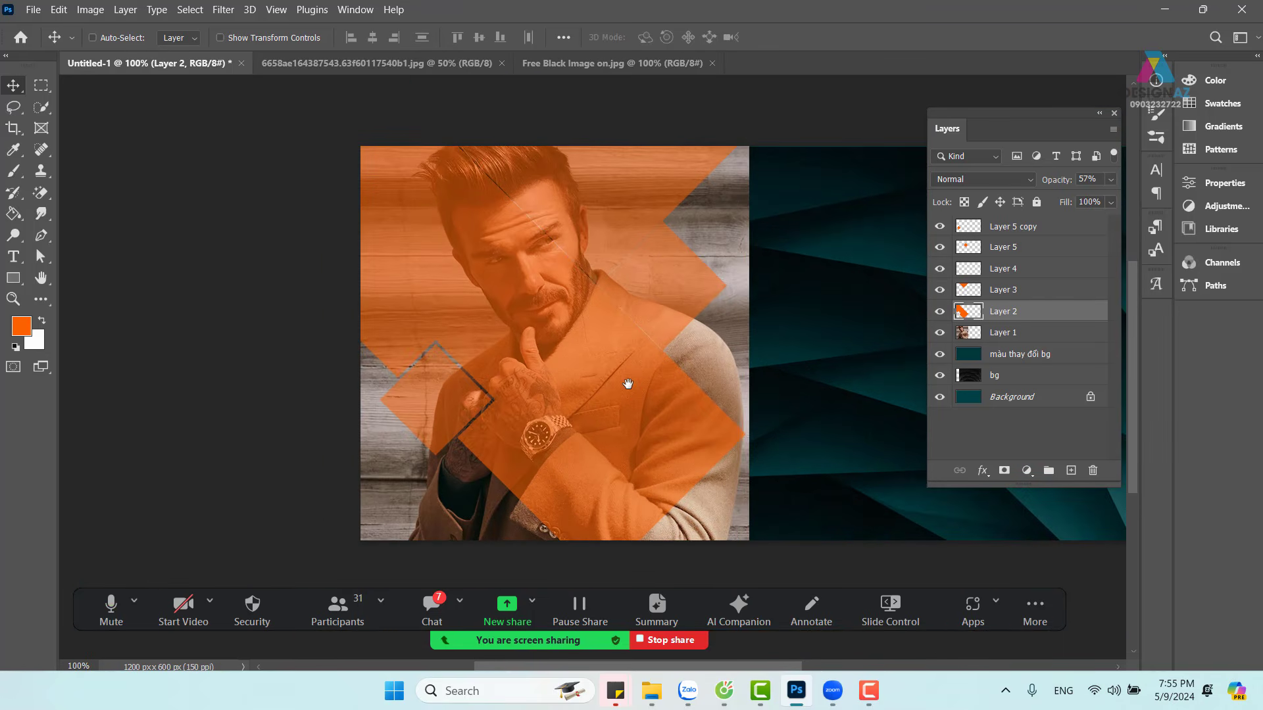
right_click(578, 317)
click(605, 323)
drag(622, 348, 525, 301)
key(ctrl+z)
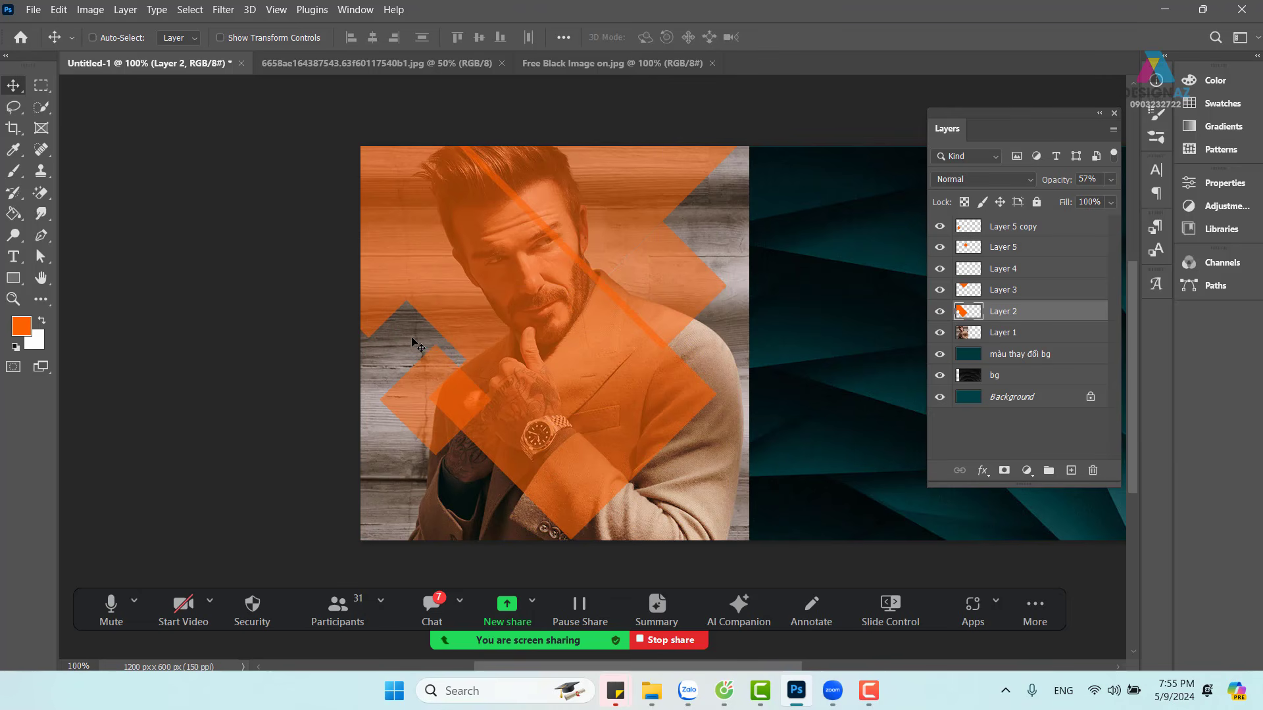
drag(468, 349, 630, 383)
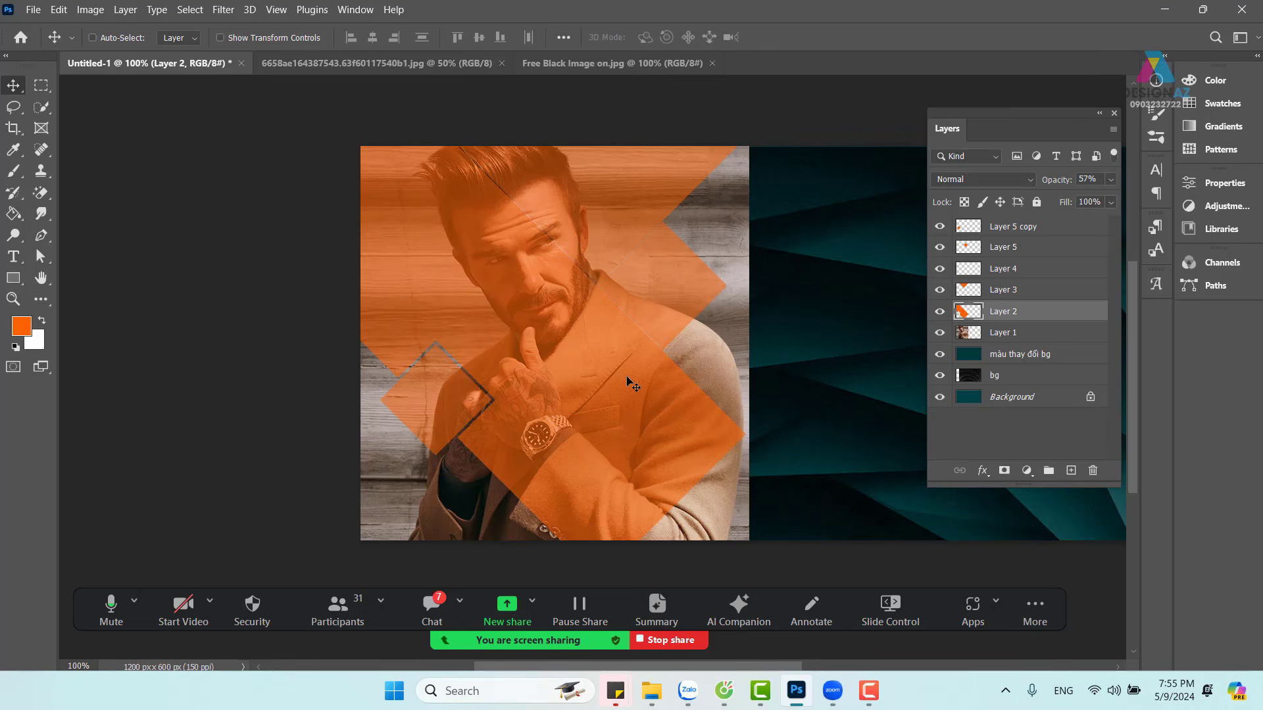
Step: Pick the diamond's layer, Layer 5, from the canvas and set its opacity to 100%
right_click(684, 279)
click(717, 287)
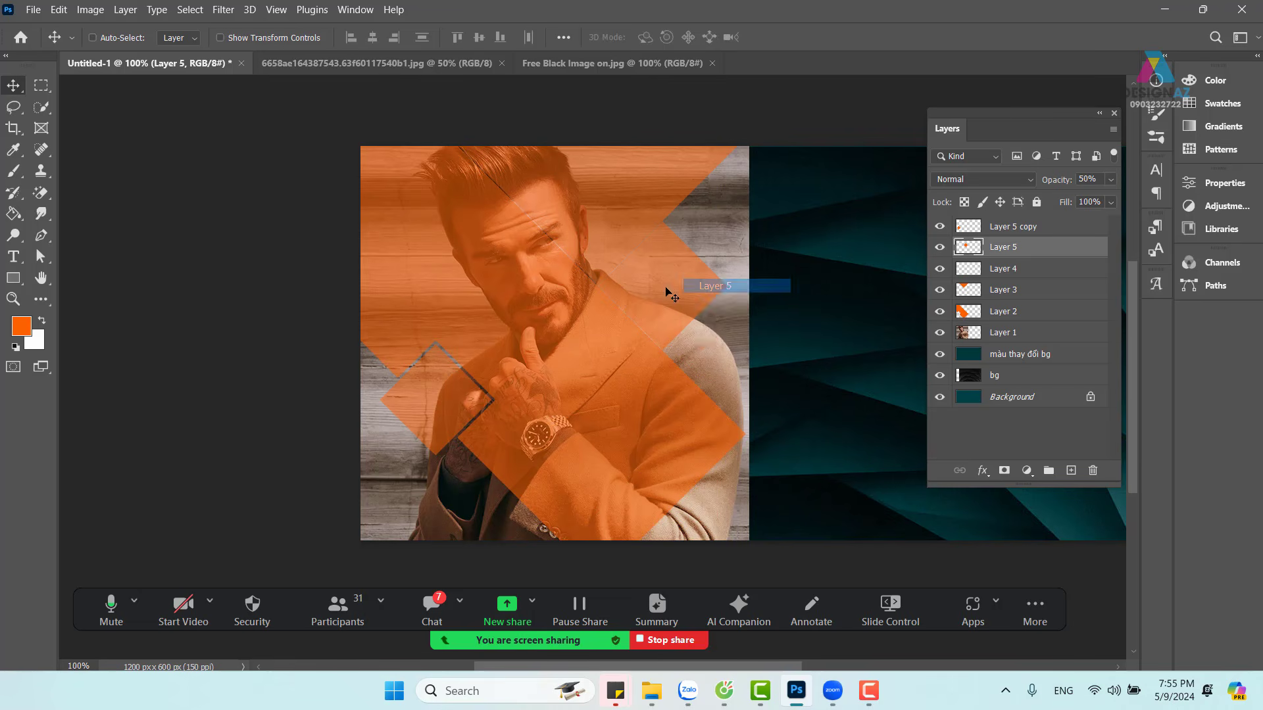
drag(665, 293, 705, 345)
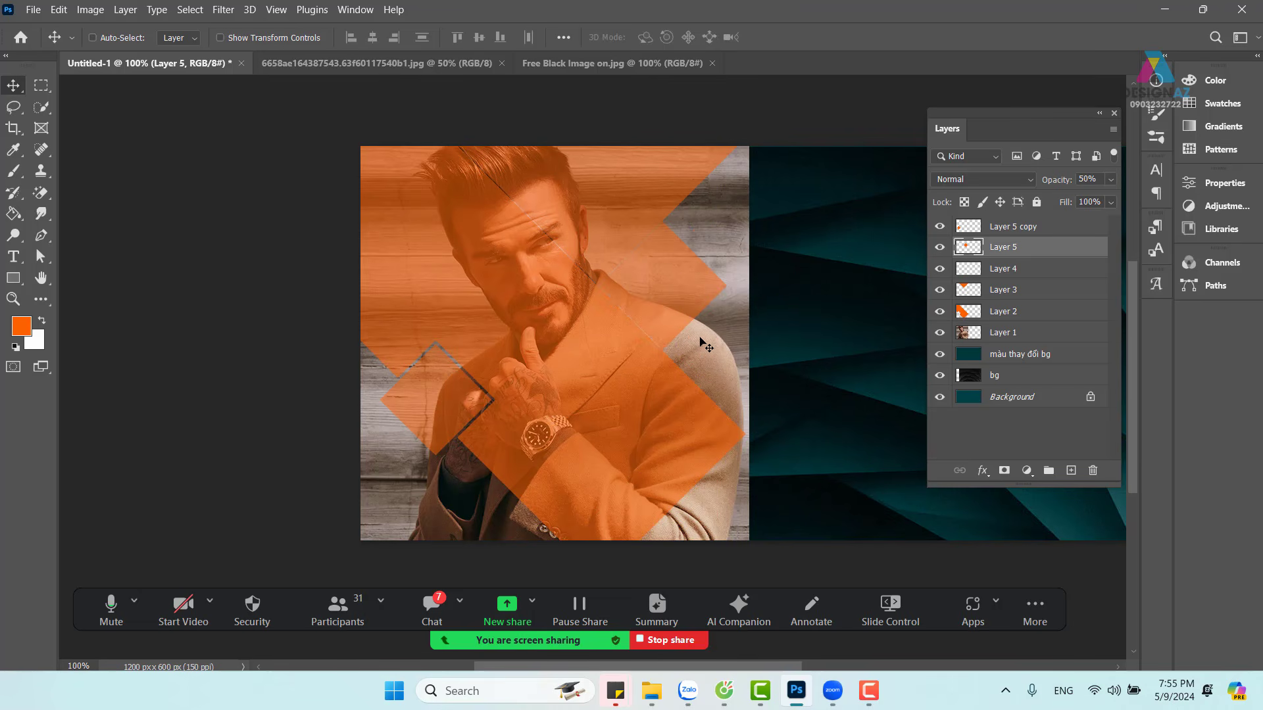
key(ctrl+plus)
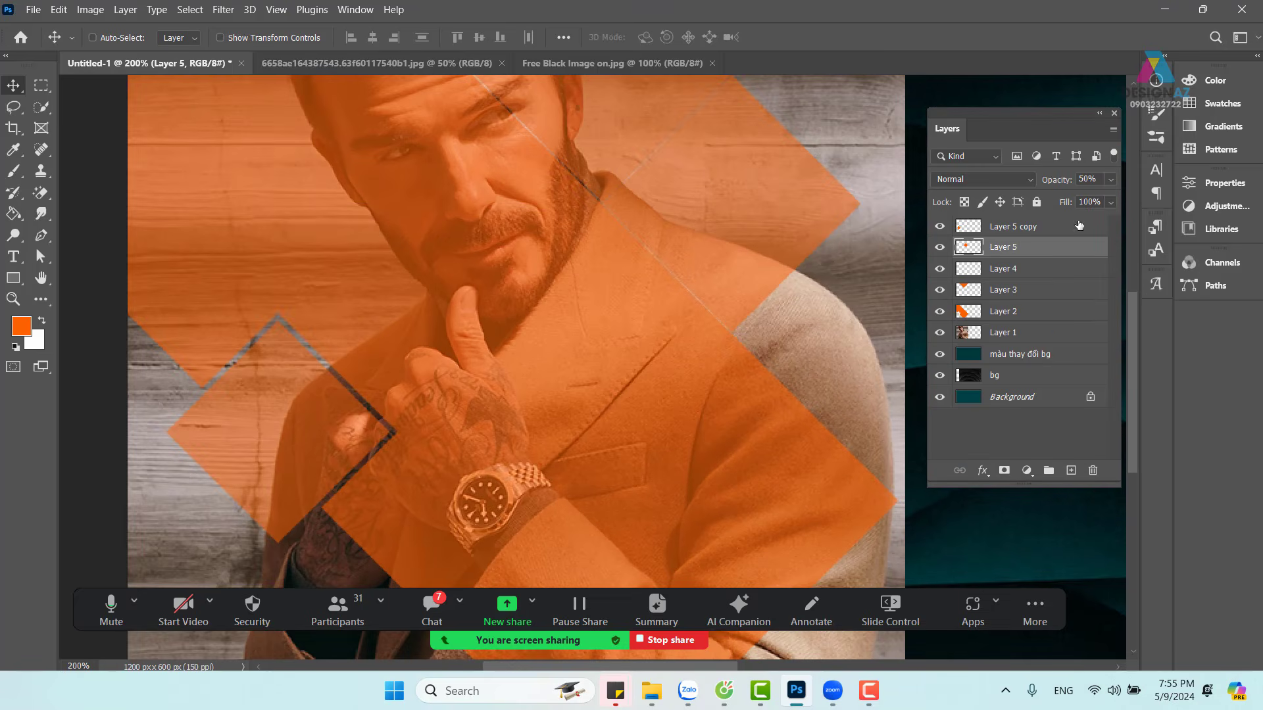
click(1108, 180)
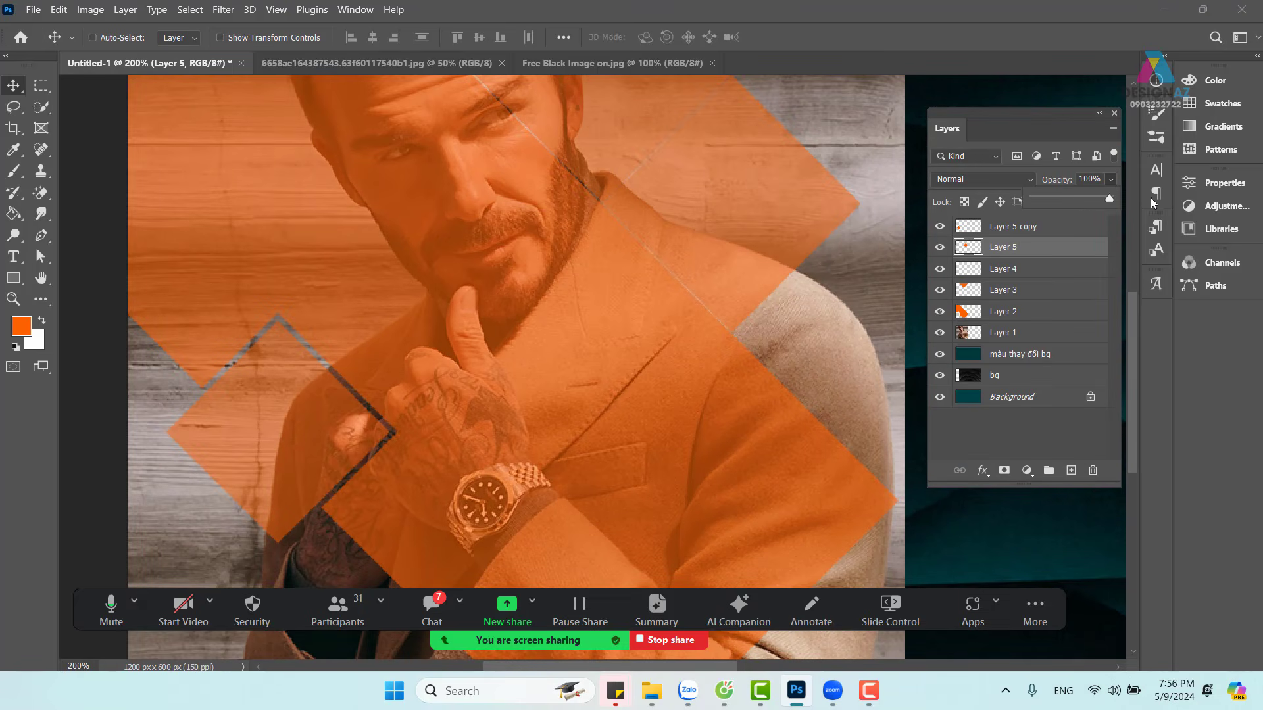
Step: Set the opacity of Layer 2's diagonal band and Layer 3's shape to 100%
right_click(680, 367)
click(701, 372)
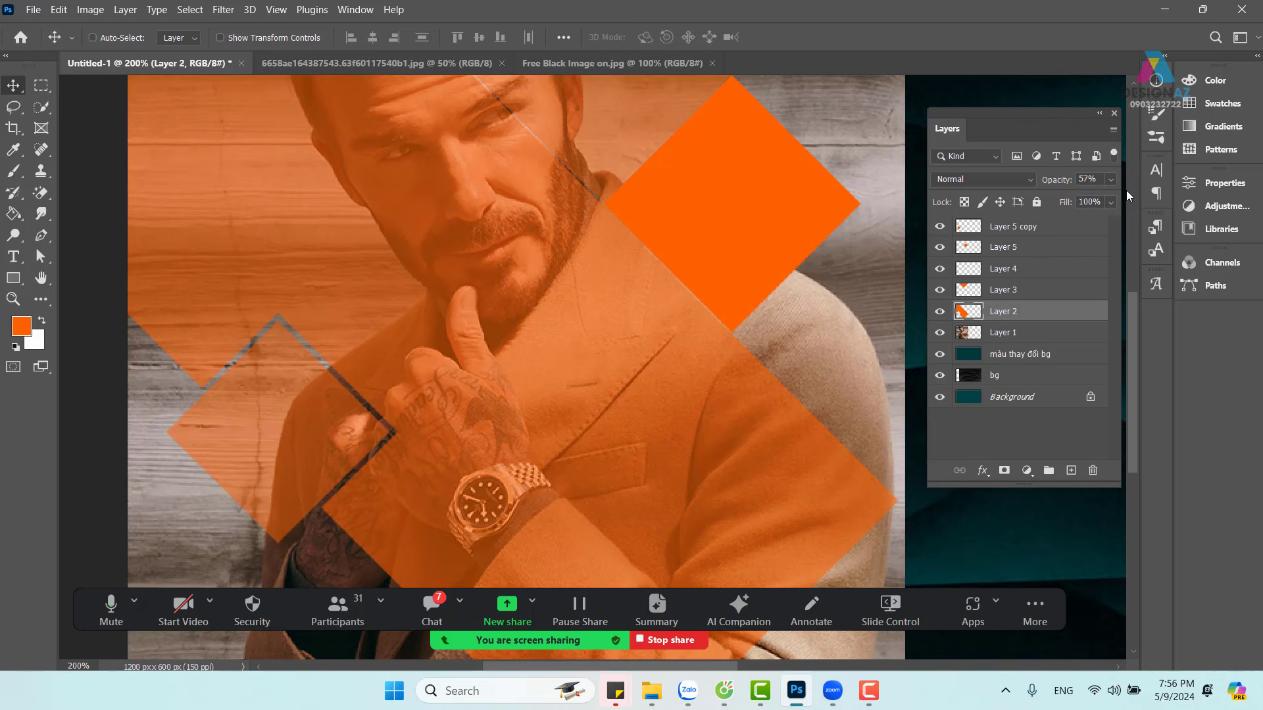
click(1110, 180)
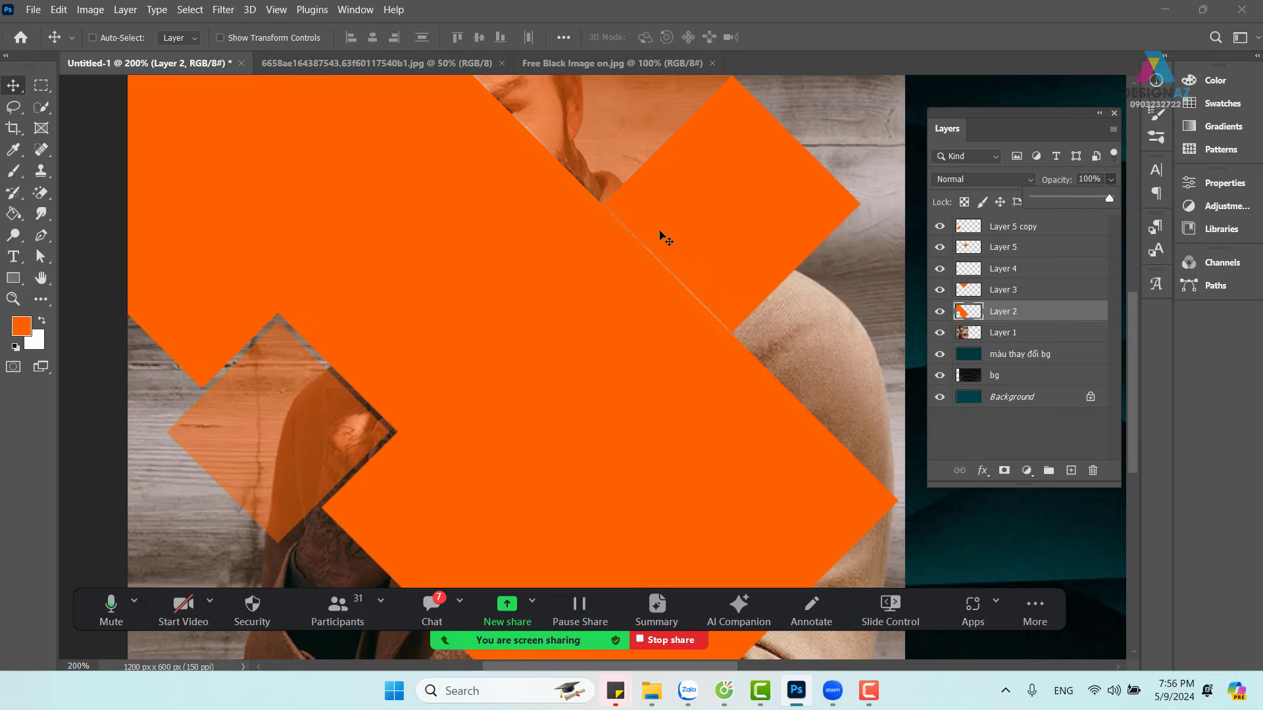
right_click(614, 132)
click(641, 138)
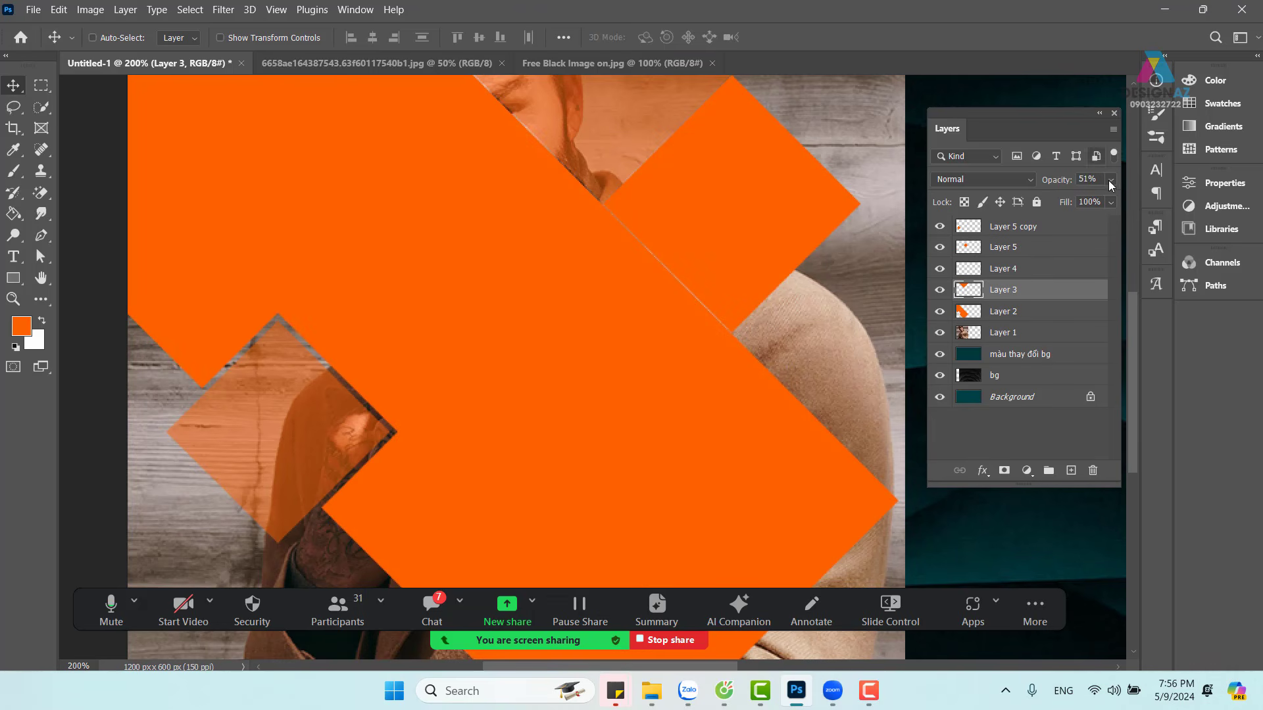
click(1110, 179)
drag(1074, 199, 1194, 208)
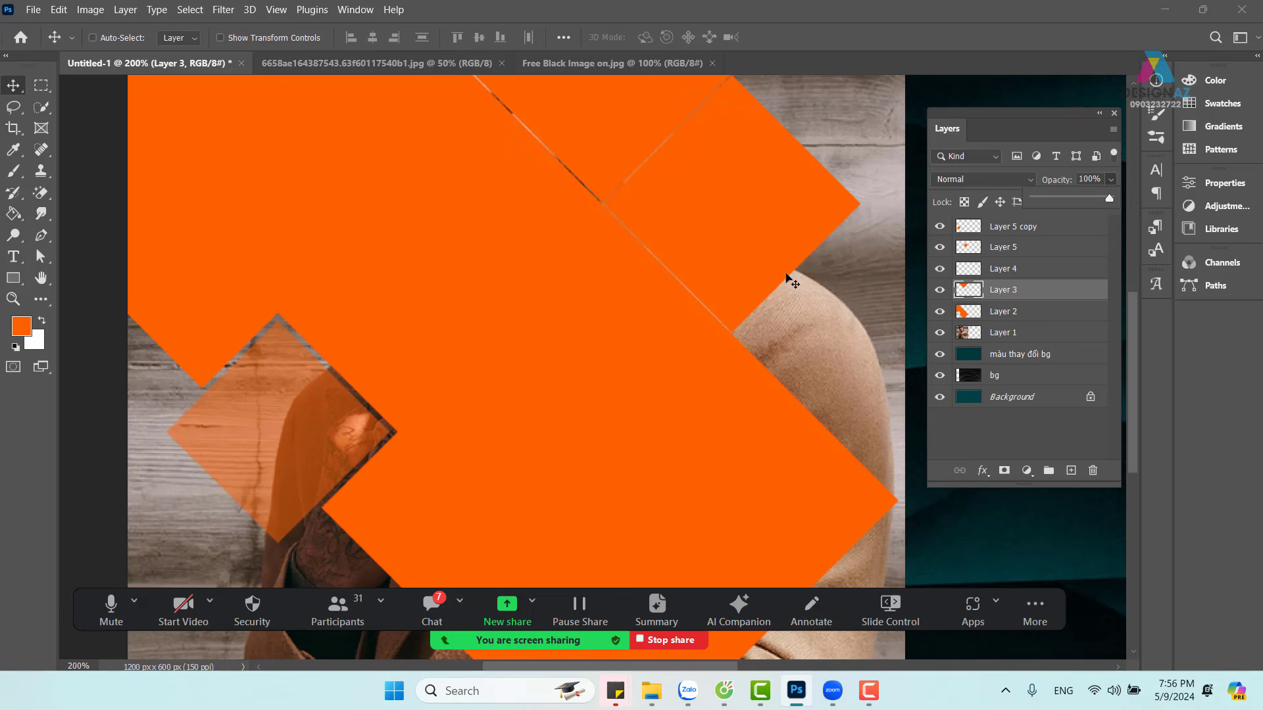
Step: Pick the lower-left diamond's layer, Layer 5 copy, and set its opacity to 100%
right_click(703, 207)
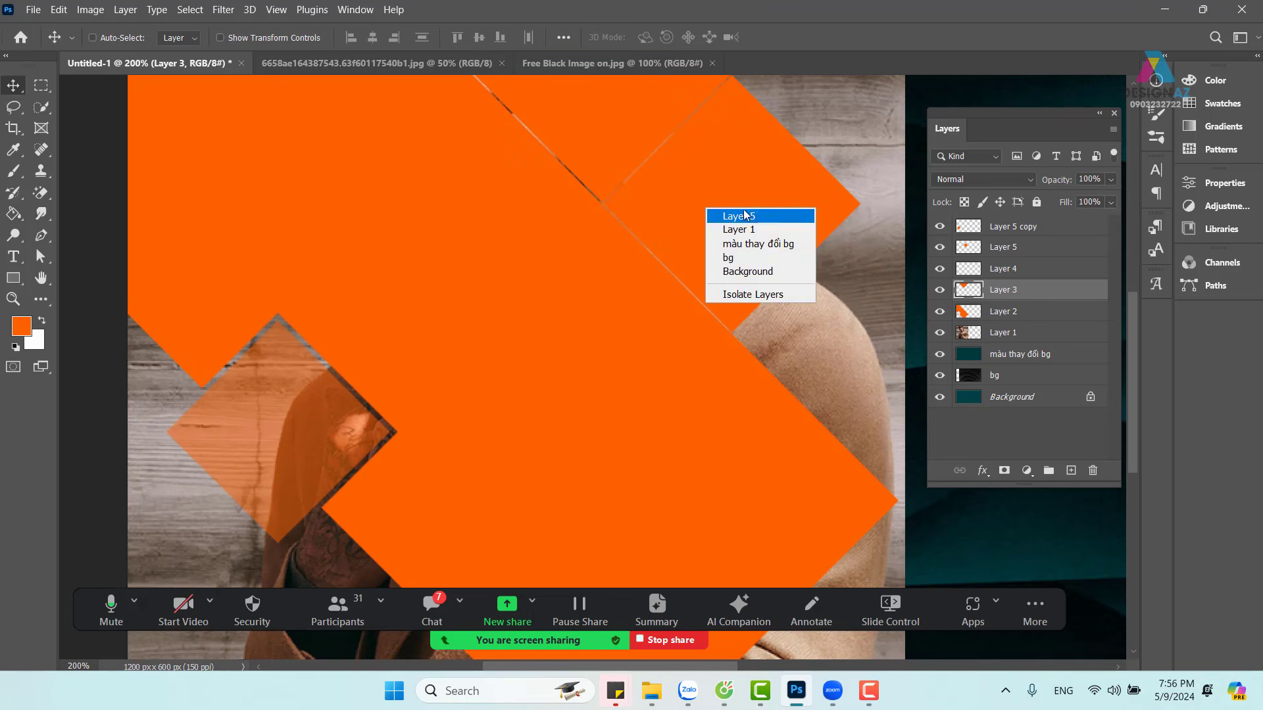
click(737, 214)
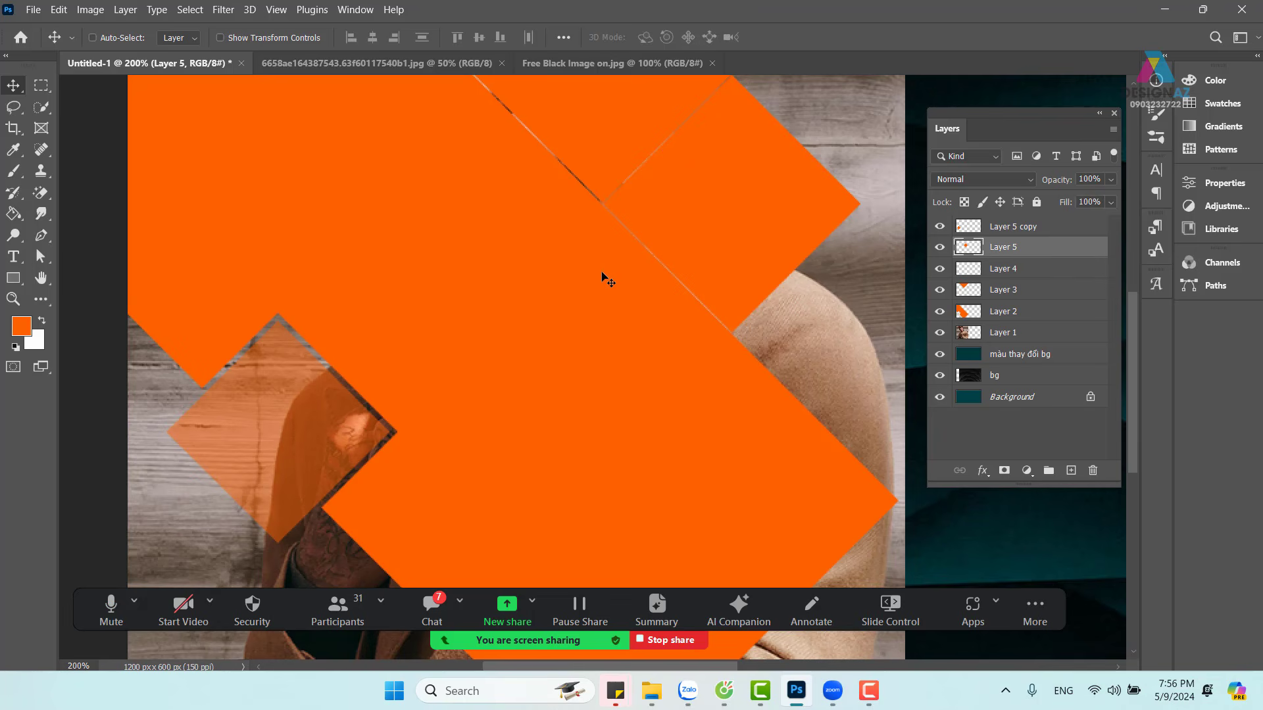
right_click(270, 379)
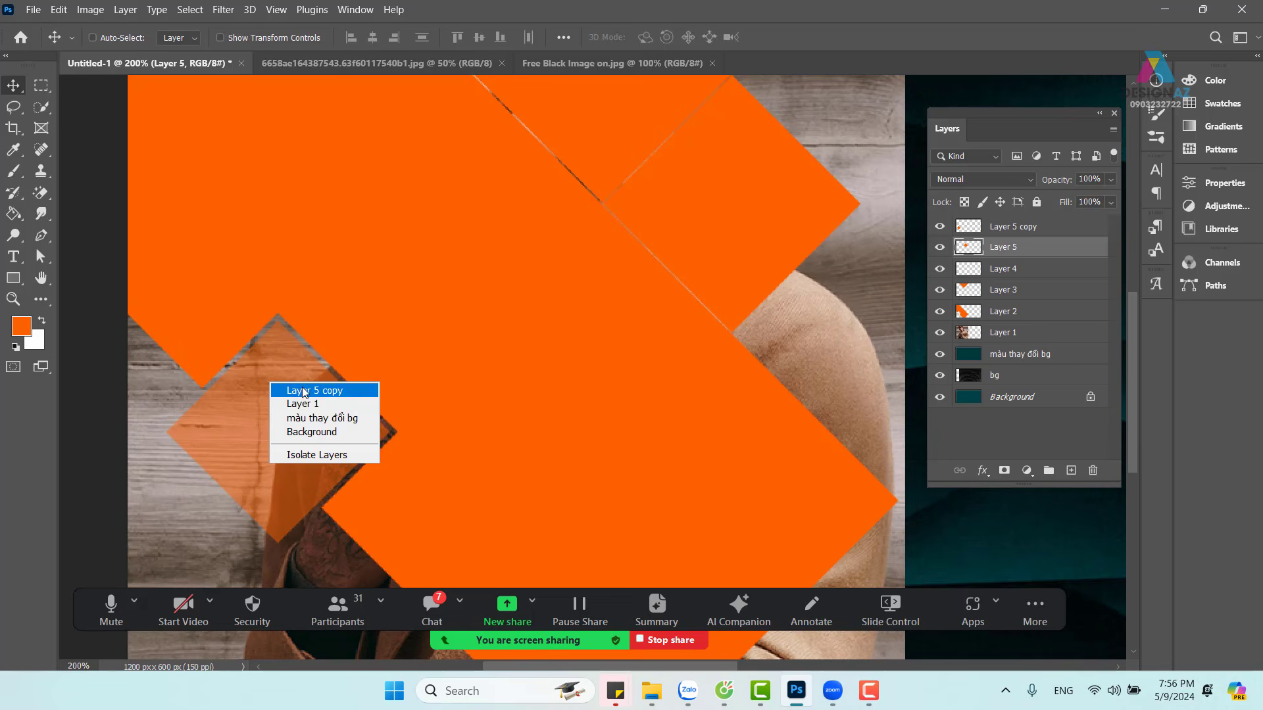
click(300, 393)
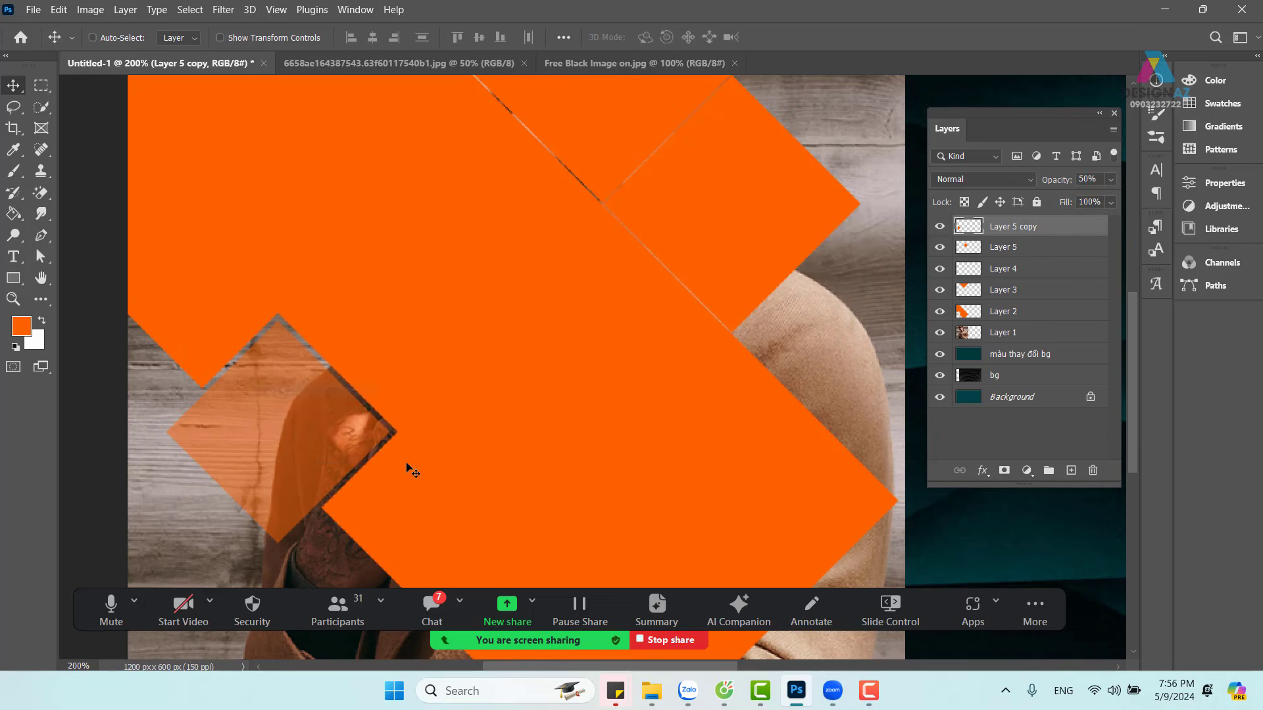
click(1110, 180)
drag(1075, 203, 1131, 199)
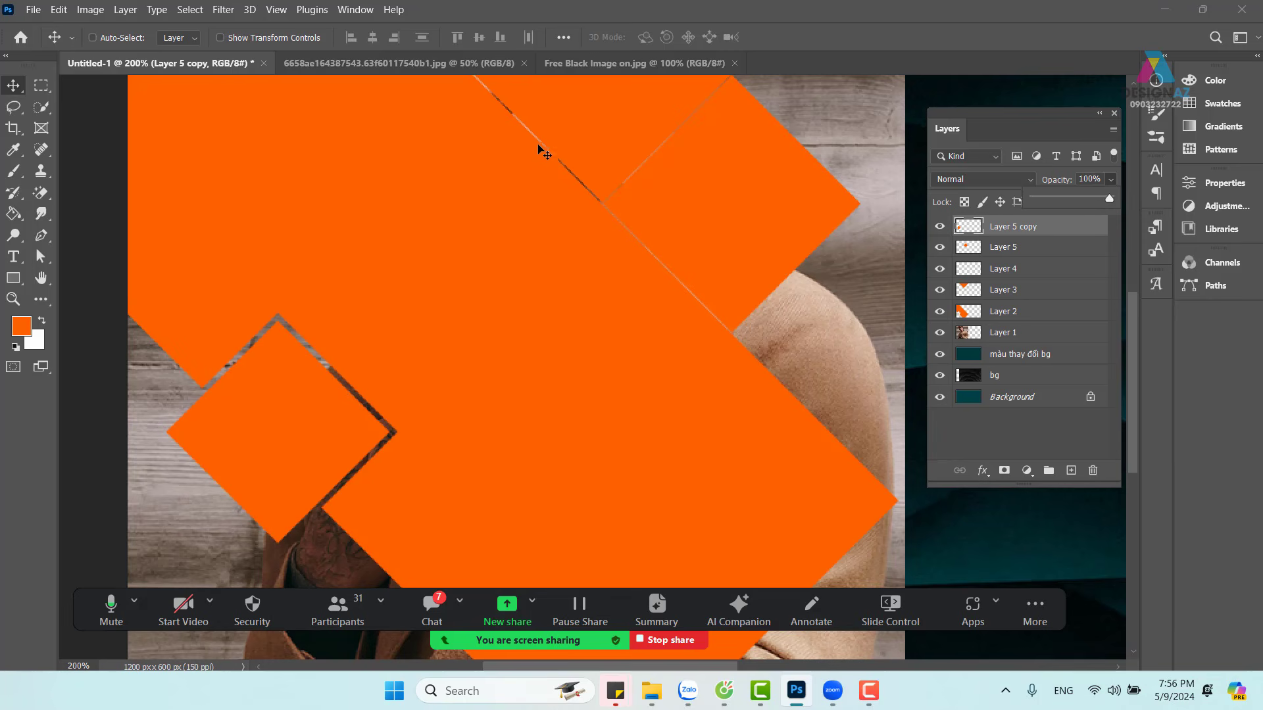
Step: Select Layer 3, Layer 5, Layer 2 and Layer 5 copy together, try moving them as a group, and undo the move
right_click(621, 113)
click(650, 120)
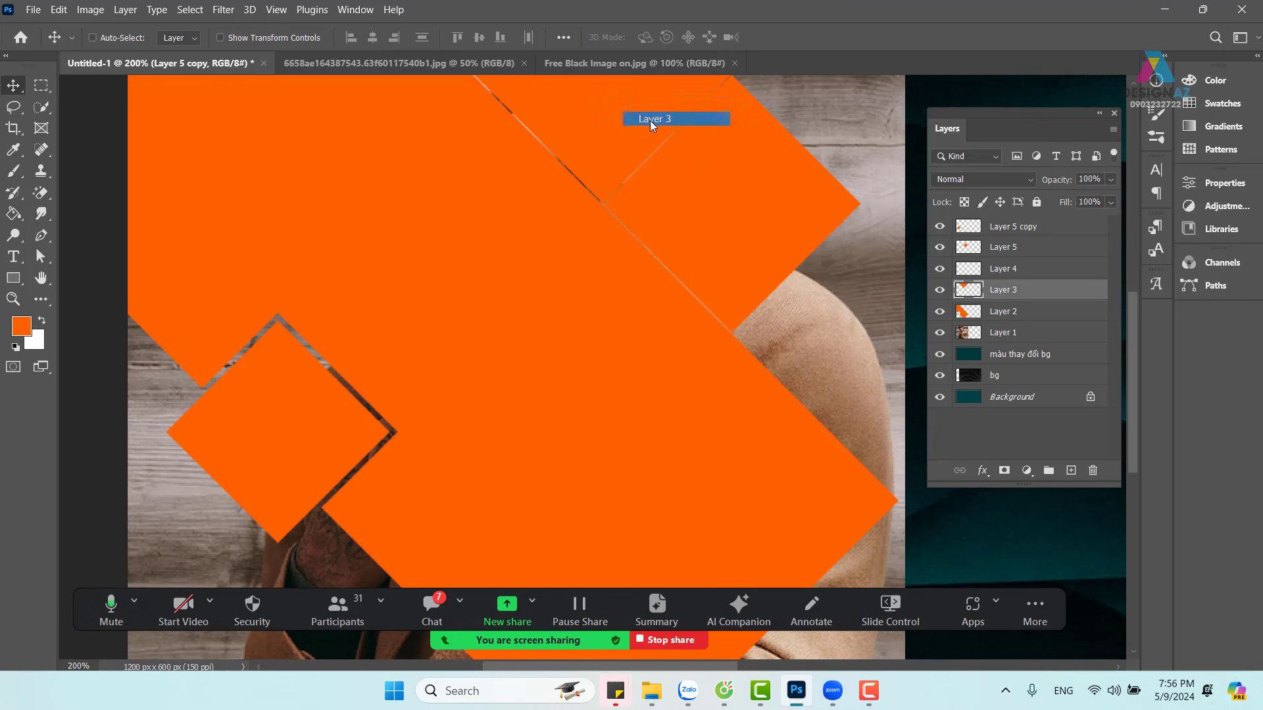
drag(636, 129, 730, 203)
right_click(742, 181)
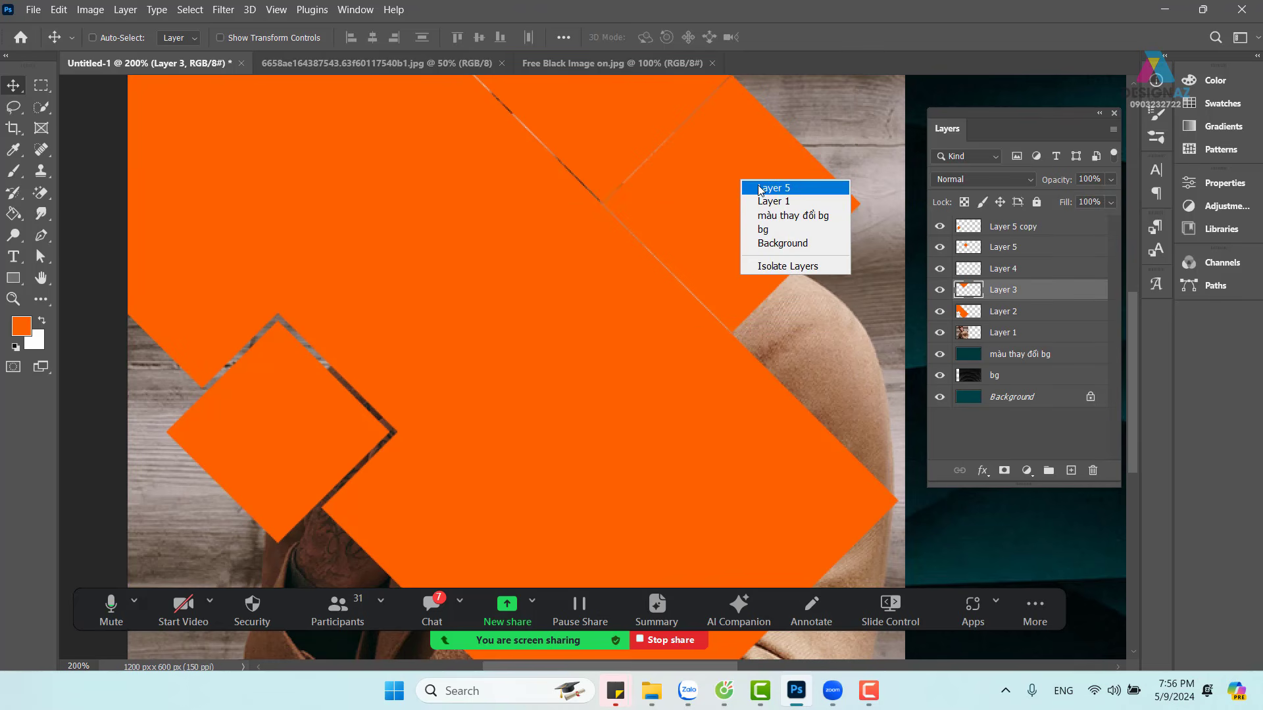
click(759, 190)
mouse_move(756, 189)
mouse_down()
mouse_move(785, 190)
mouse_move(769, 211)
mouse_move(760, 191)
mouse_up()
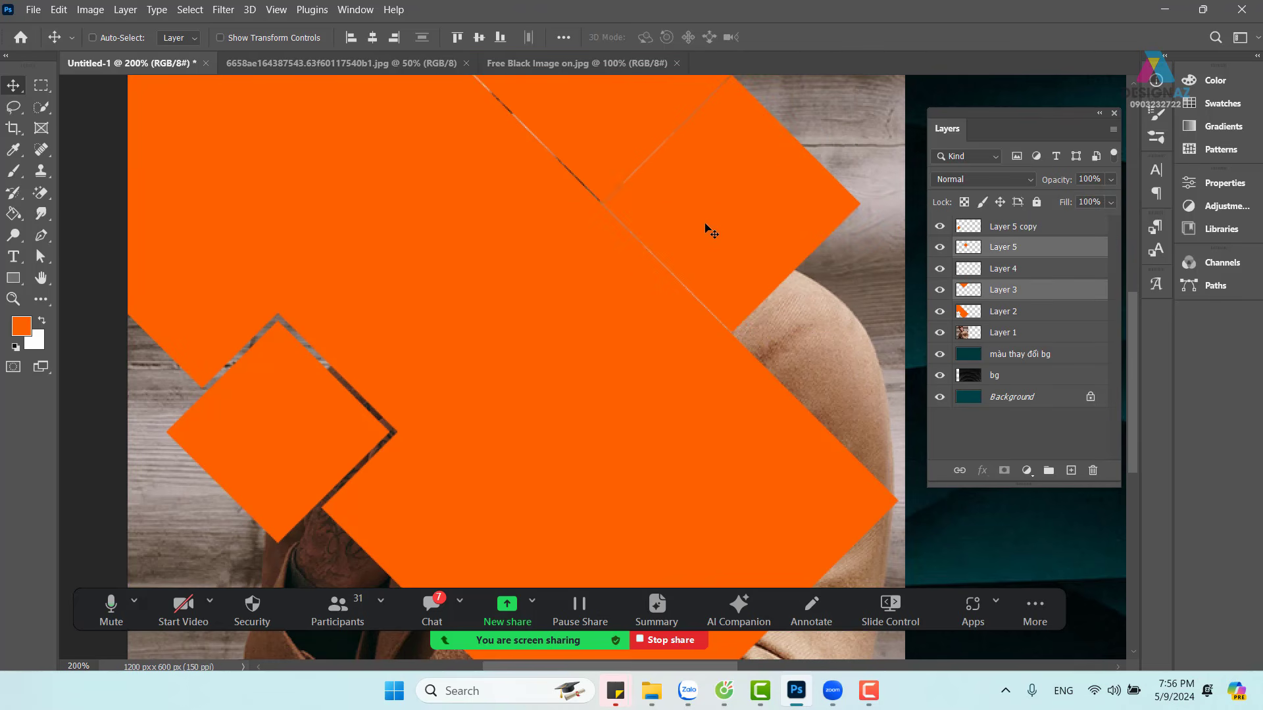
right_click(626, 344)
click(658, 352)
drag(658, 356, 578, 397)
right_click(327, 398)
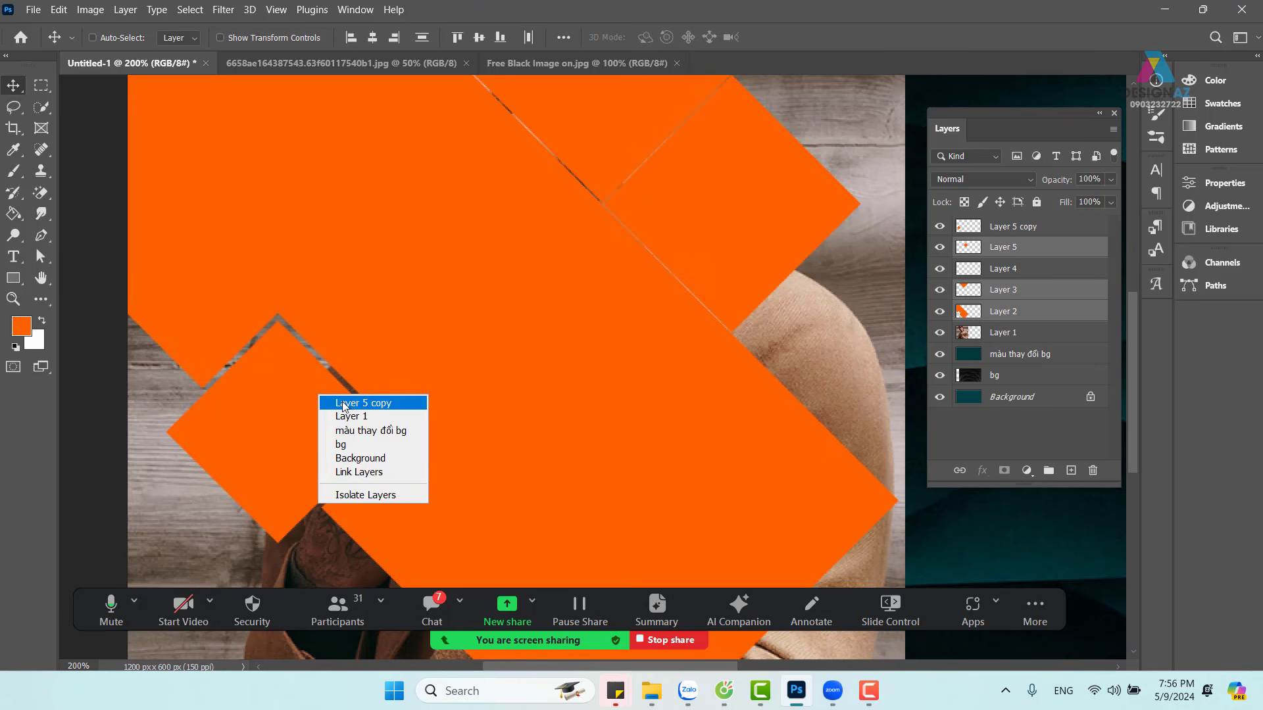
shift+click(349, 405)
drag(334, 417, 340, 334)
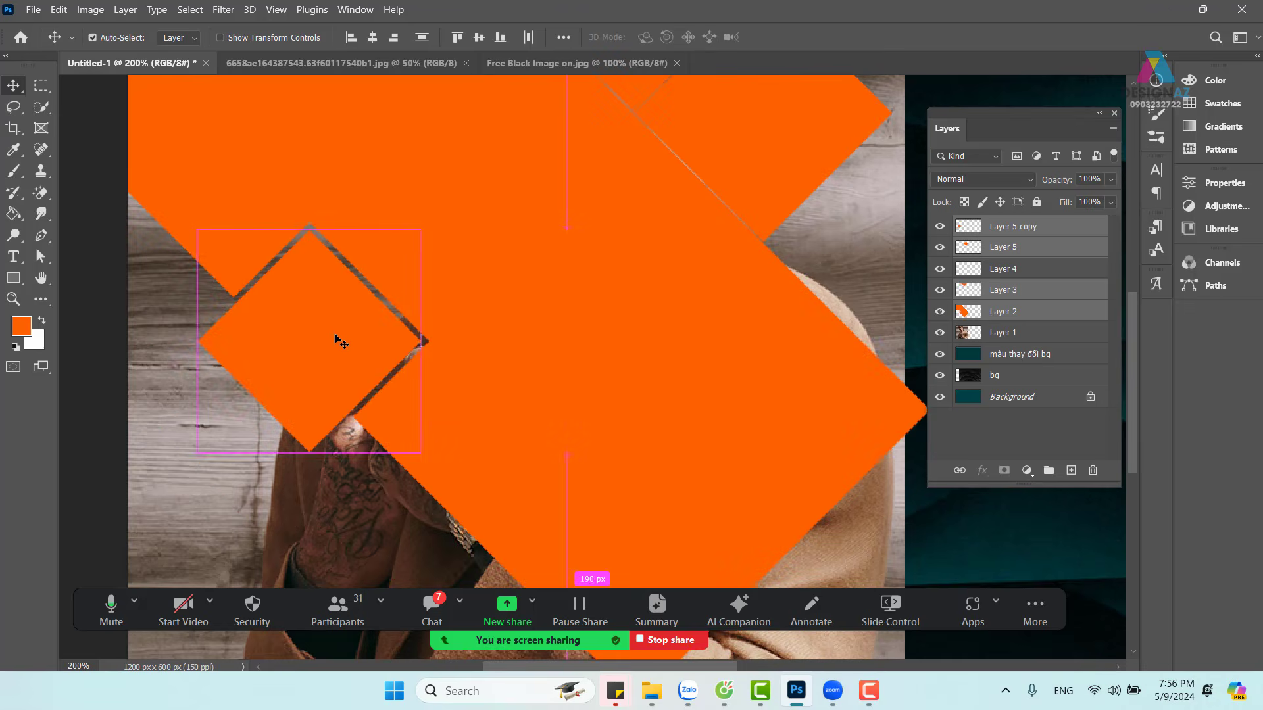
key(ctrl+z)
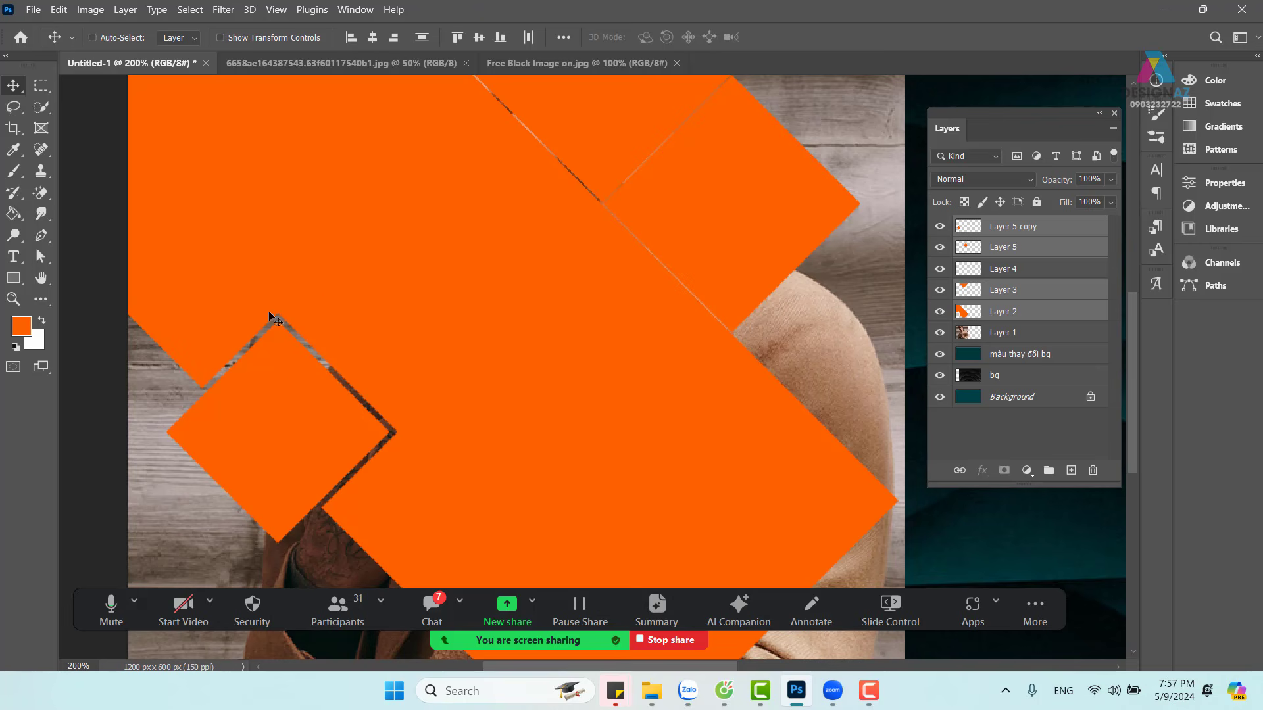
Step: Switch to Zoom's participants window, mute all participants, and minimize the window
click(341, 617)
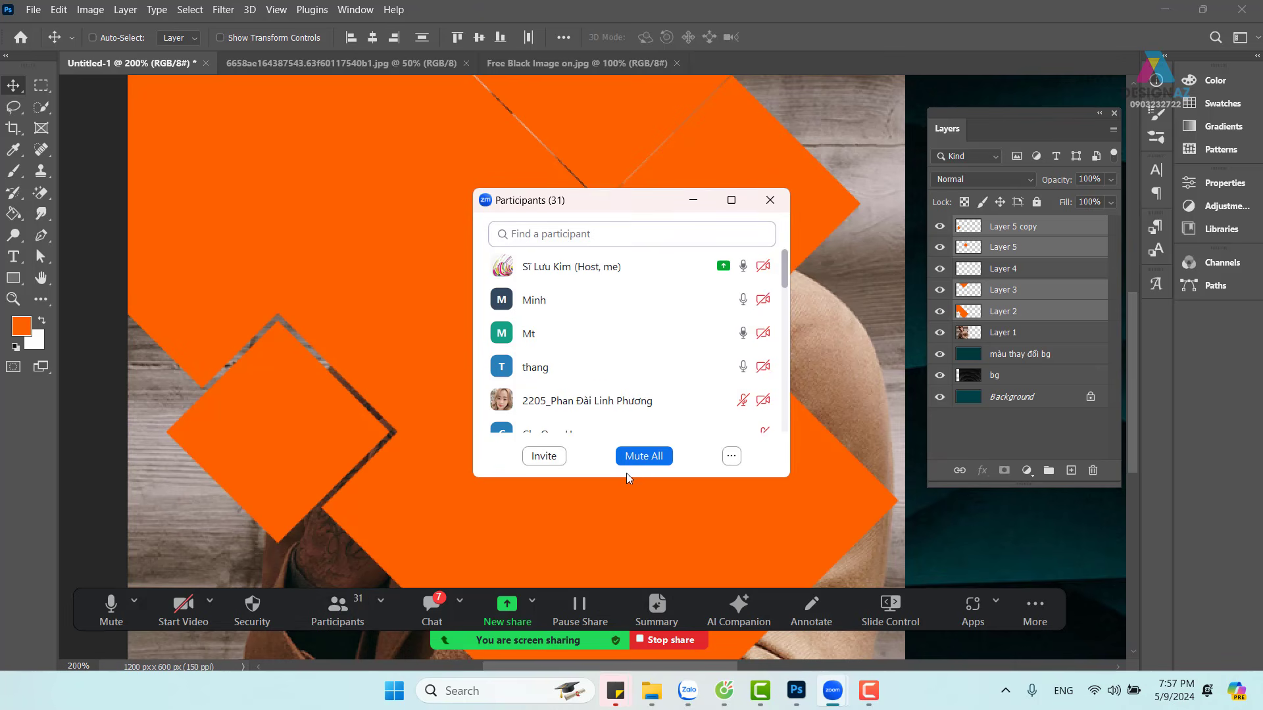
click(658, 460)
click(721, 384)
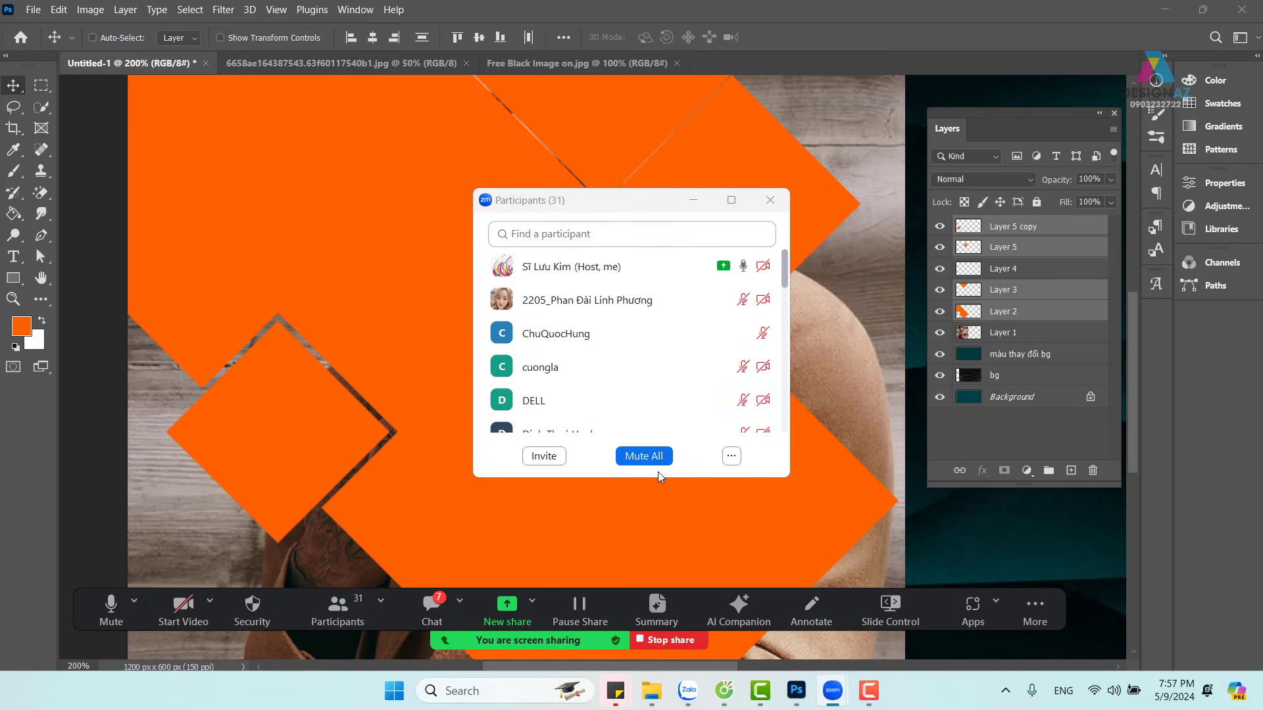
click(694, 200)
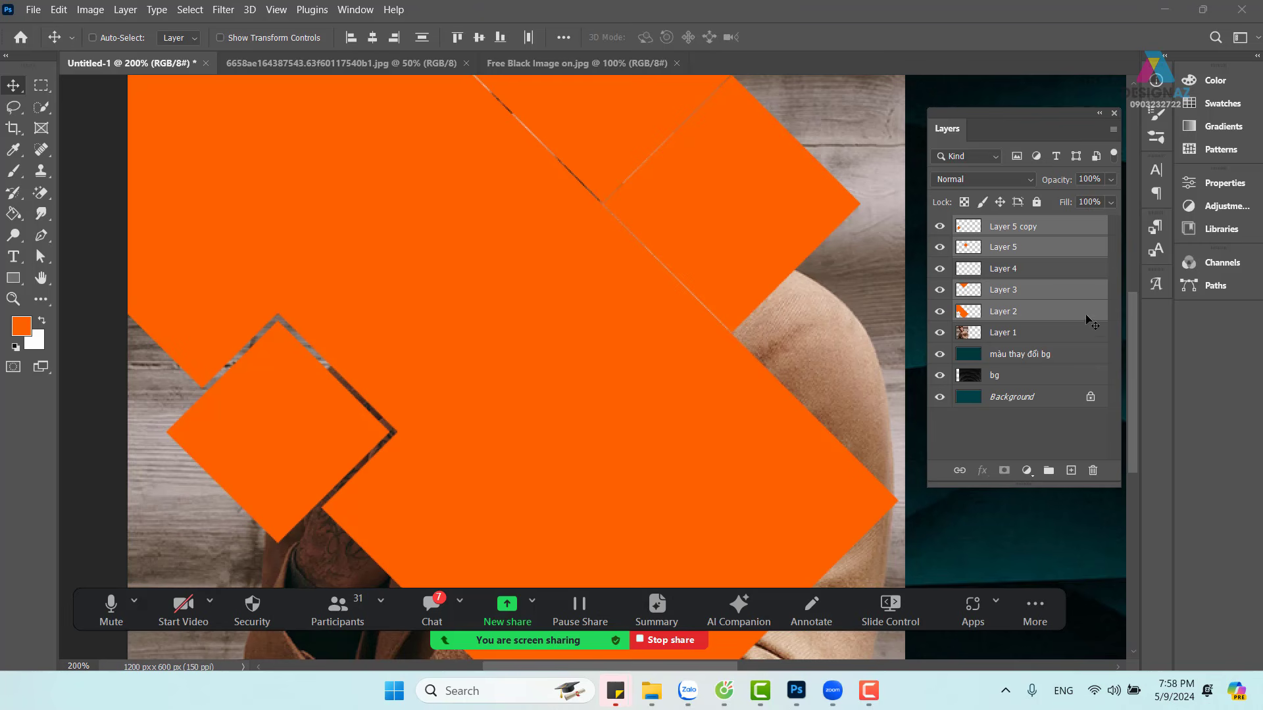
Step: Return to Photoshop and merge the four selected orange shape layers into one layer
click(627, 260)
key(ctrl+e)
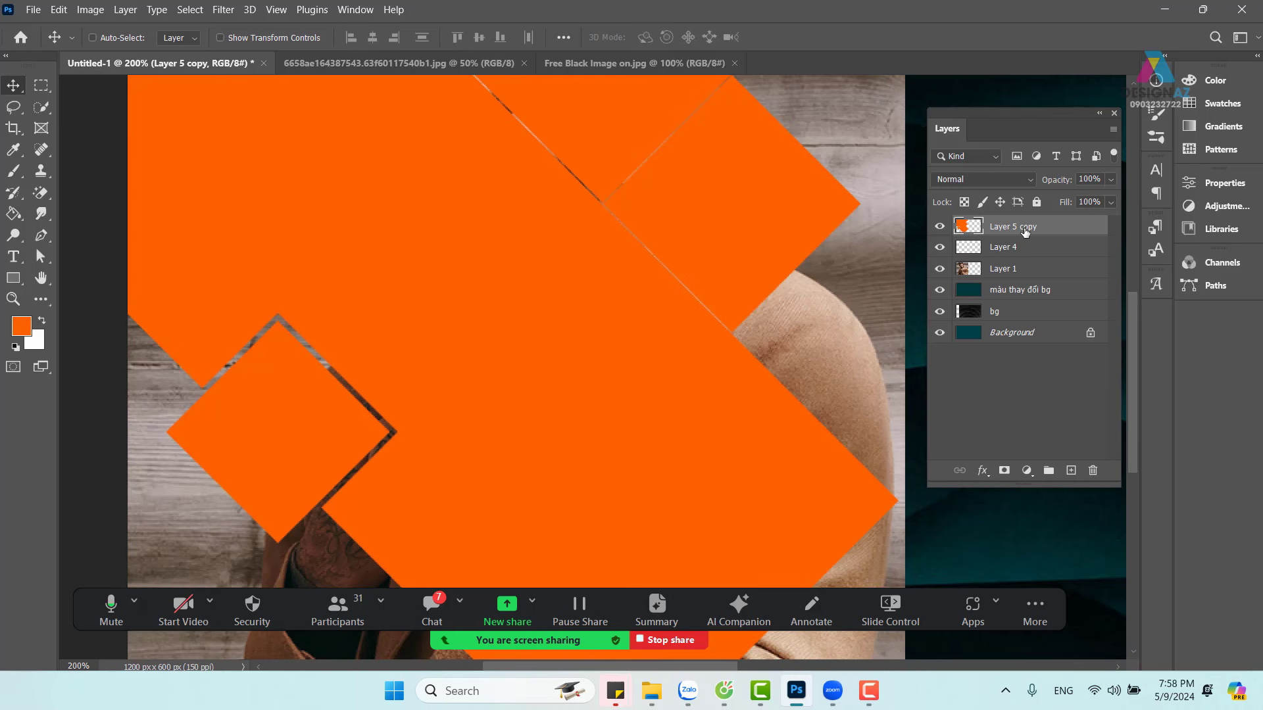
key(ctrl+minus)
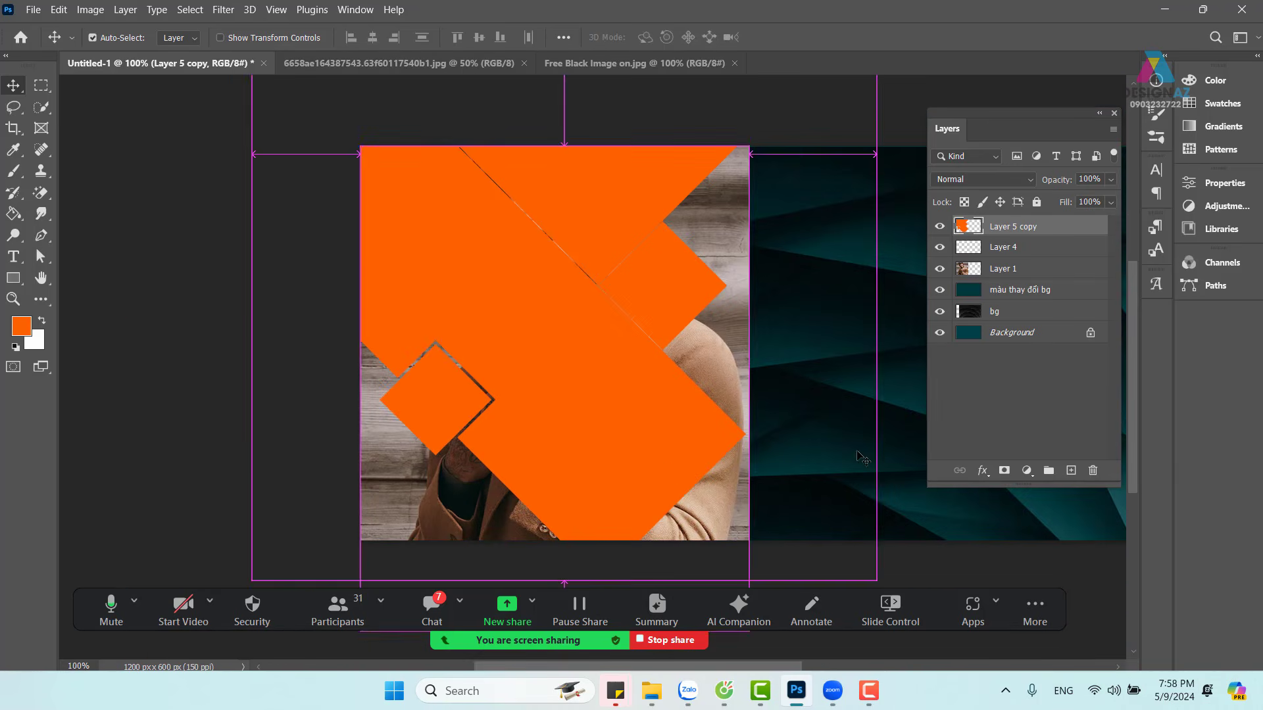
drag(501, 409, 726, 340)
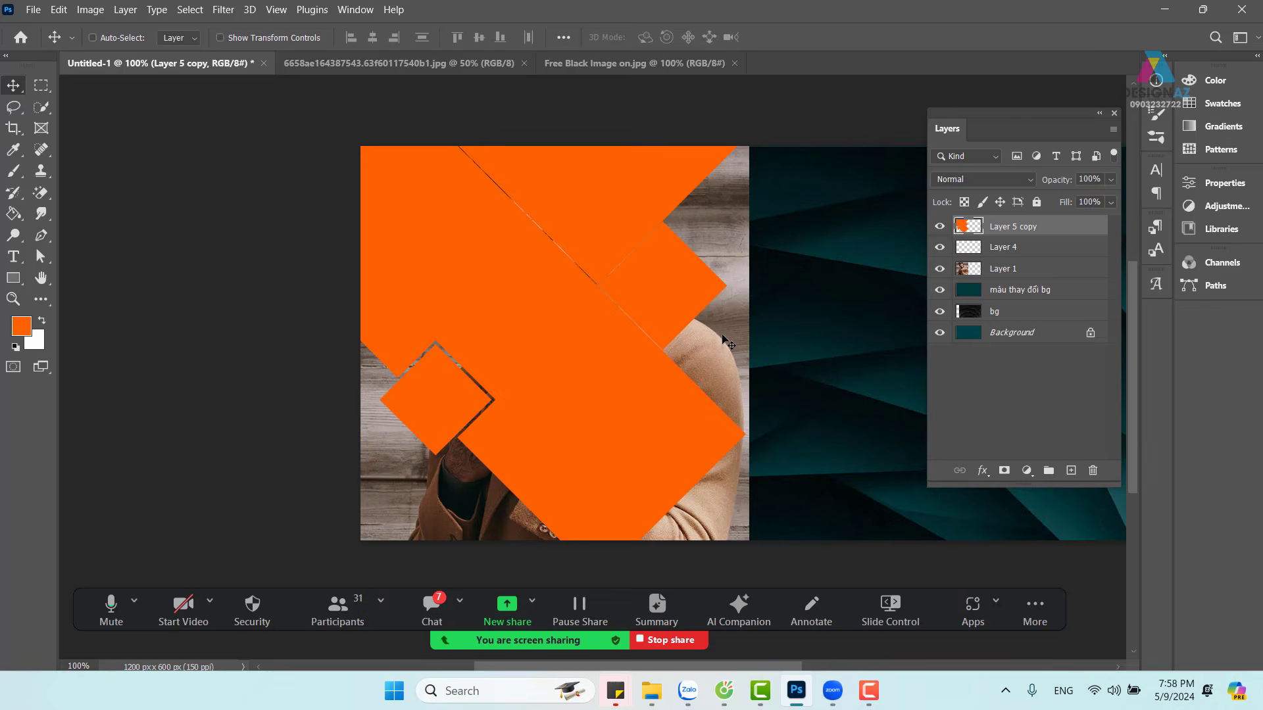
scroll(724, 340, up, 3)
scroll(723, 340, down, 3)
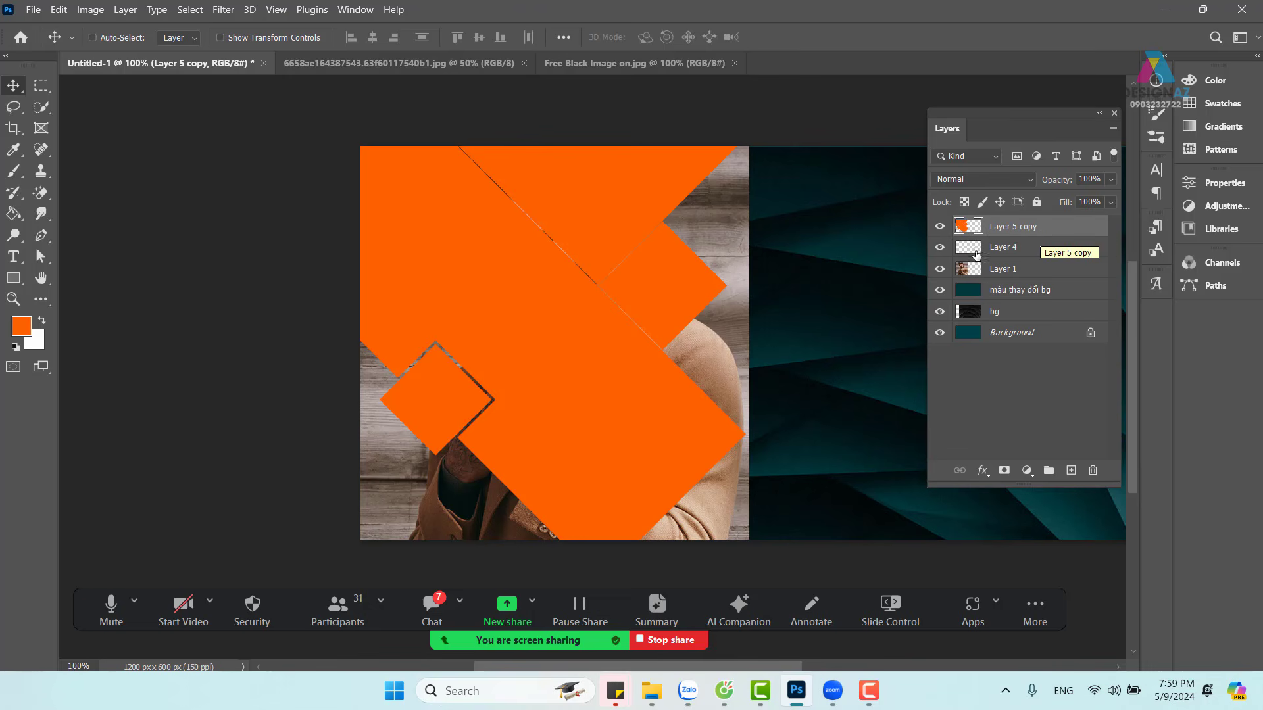
Step: Bring the portrait photo, Layer 1, to the front and clip it to the merged orange shapes in Layer 5 copy
right_click(724, 222)
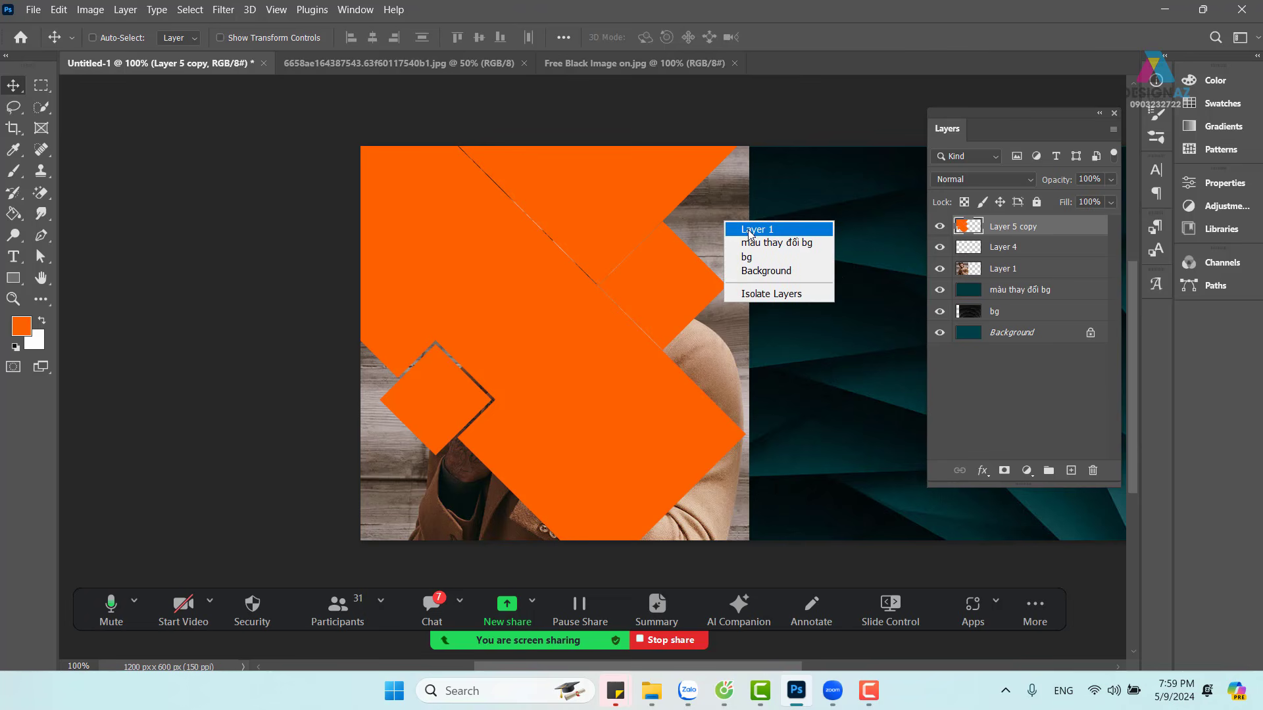
click(750, 230)
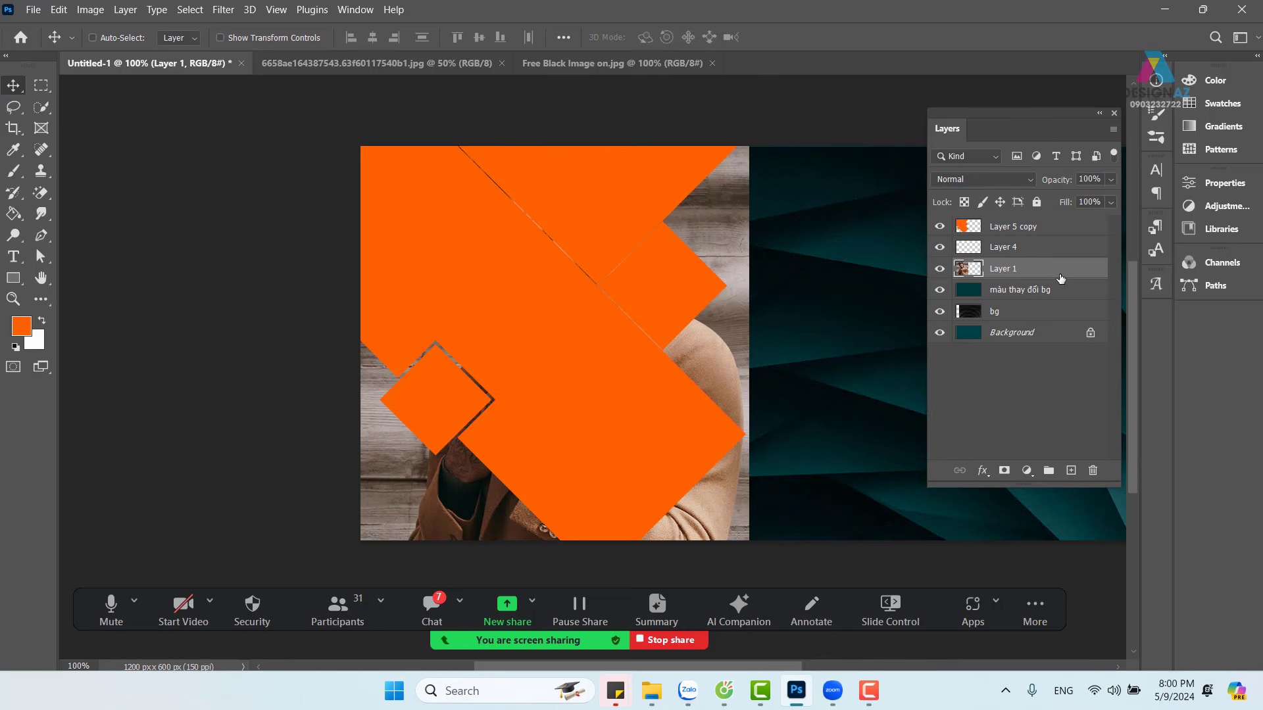
key(ctrl)
key(ctrl+shift+bracketright)
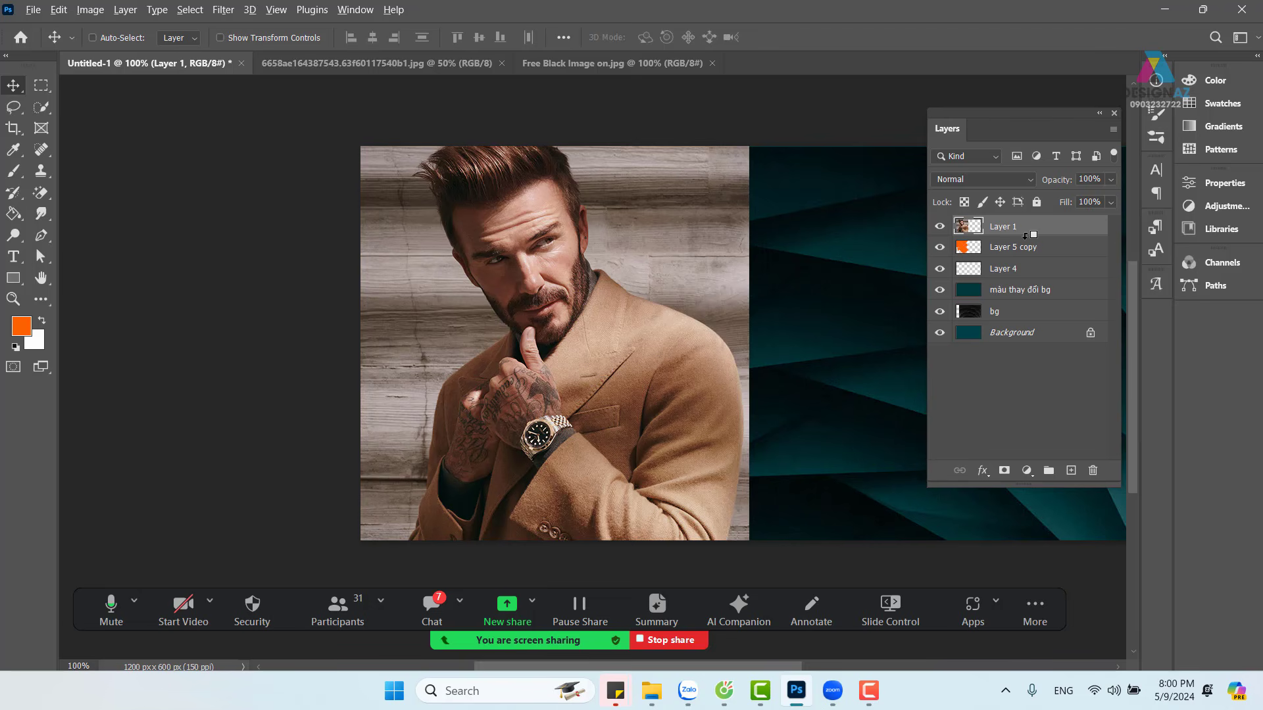
key(alt)
key(ctrl+alt+g)
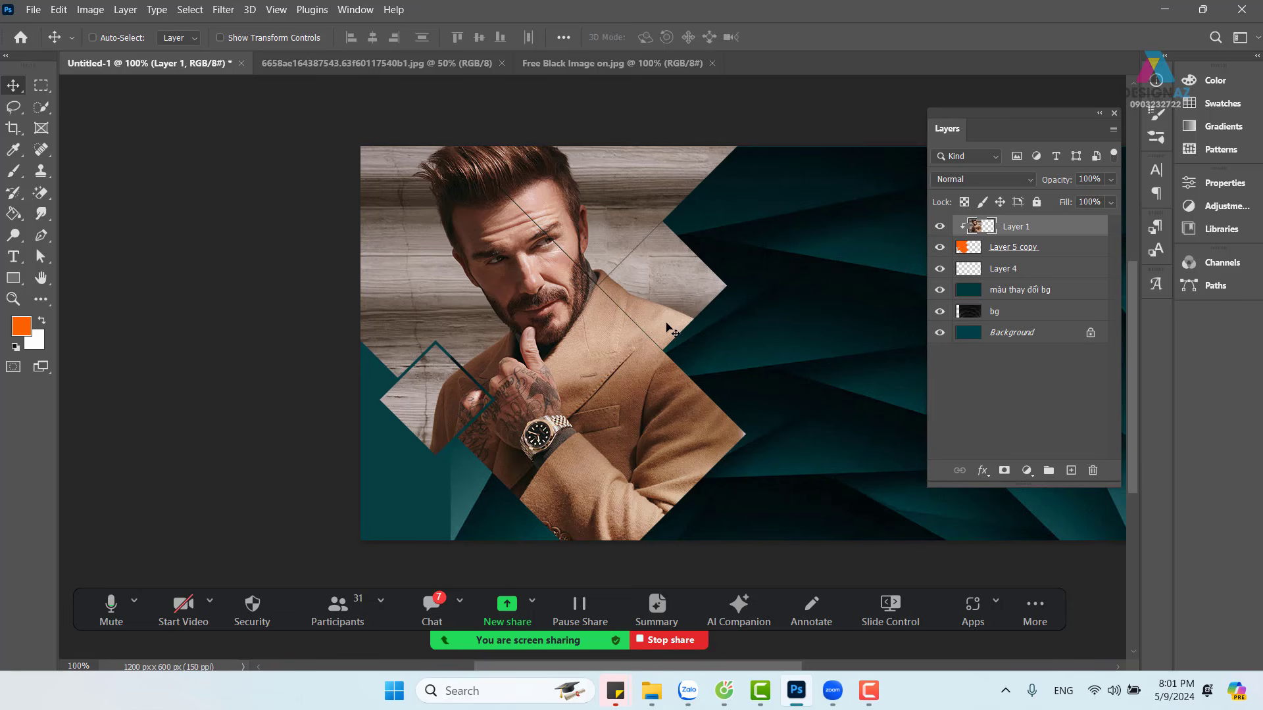
Step: Draw a thin vertical marquee selection through the middle of the portrait over the full canvas height, and make Layer 4 active
click(41, 85)
drag(594, 467, 562, 556)
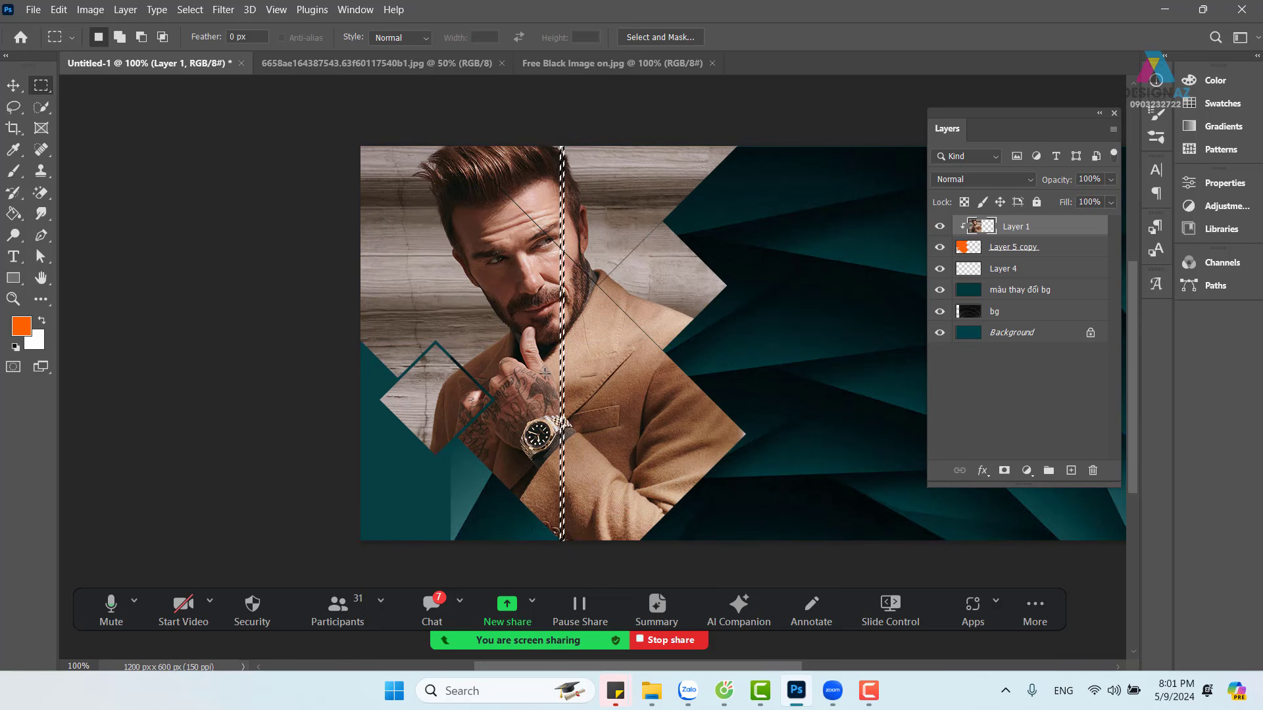
drag(554, 135, 556, 555)
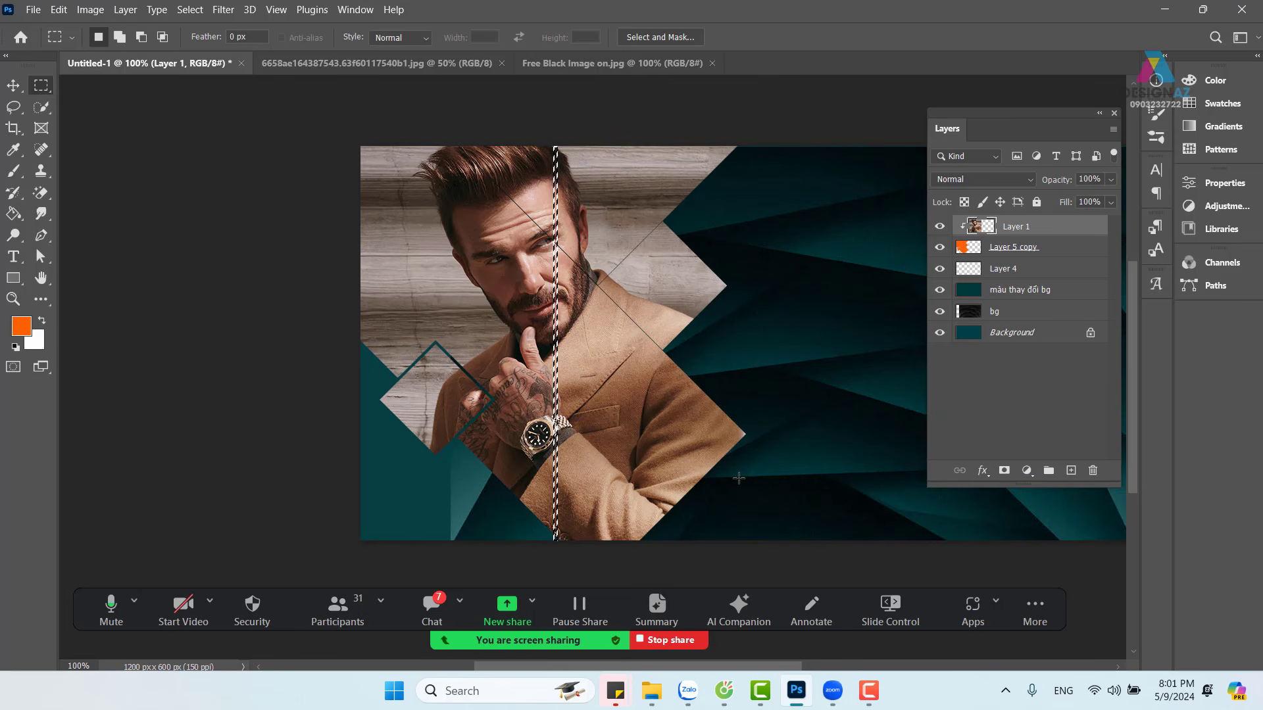
key(ctrl+plus)
drag(640, 393, 686, 210)
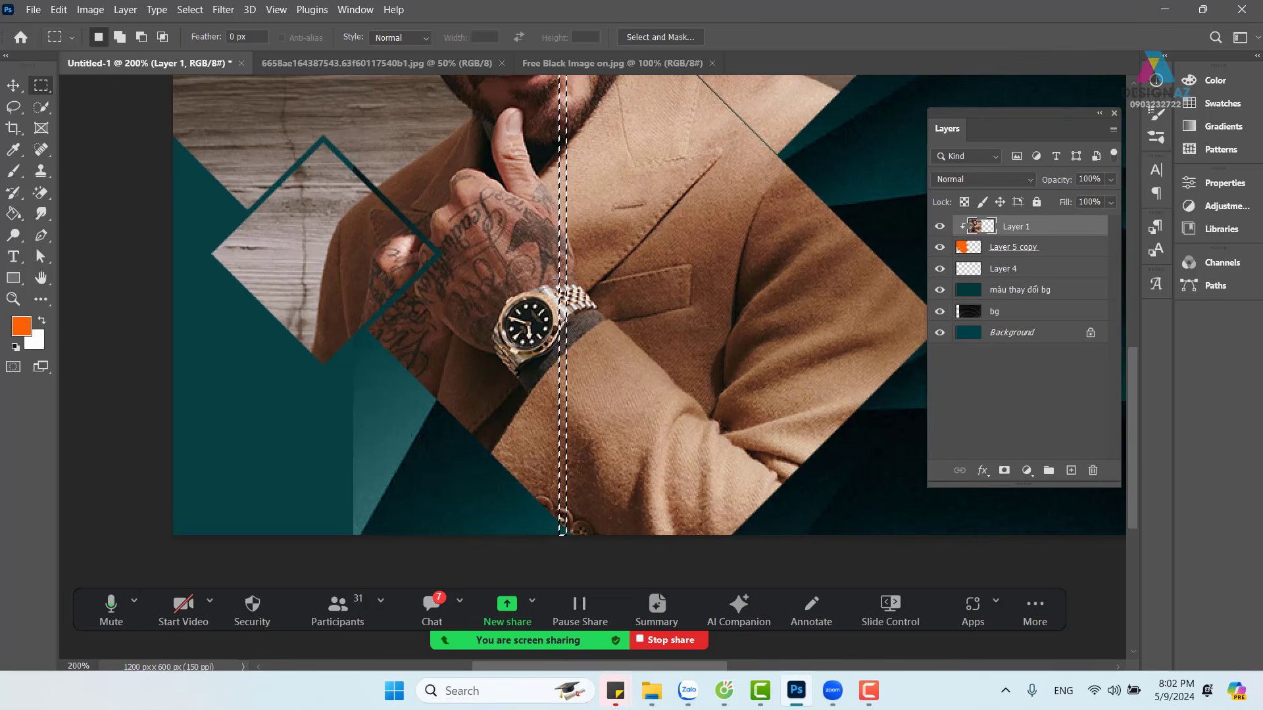
click(1041, 273)
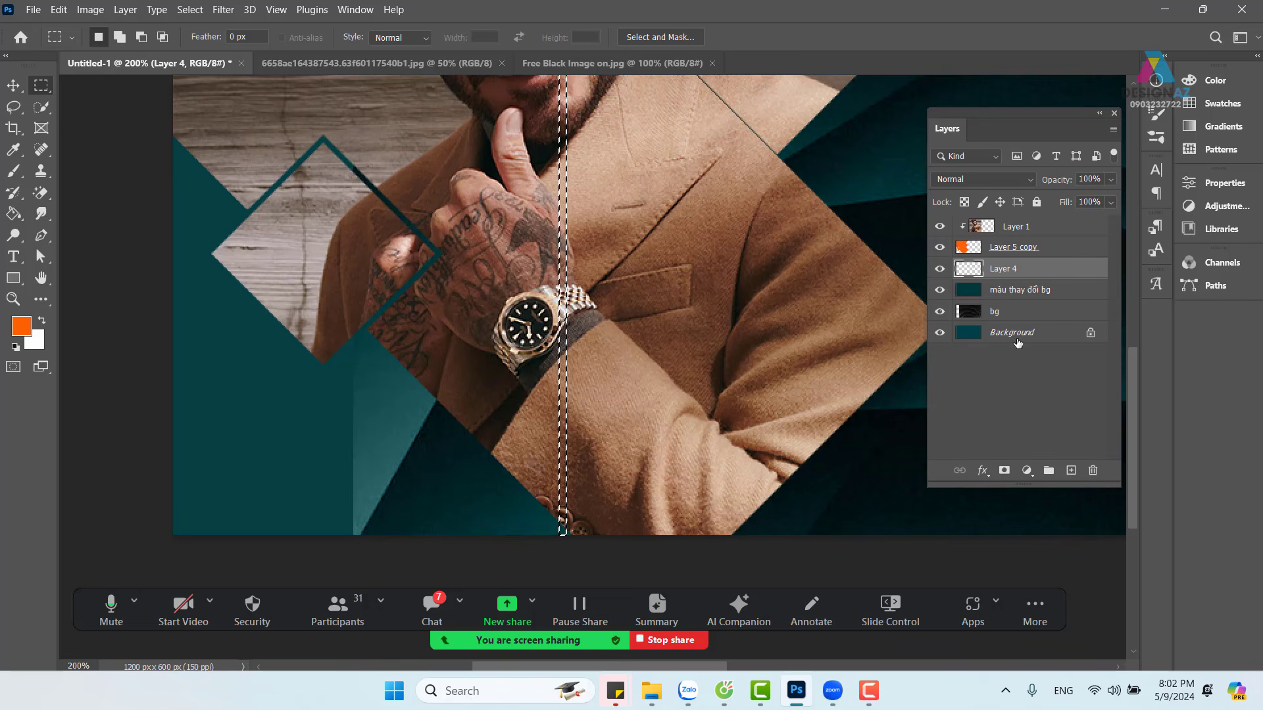
click(1071, 470)
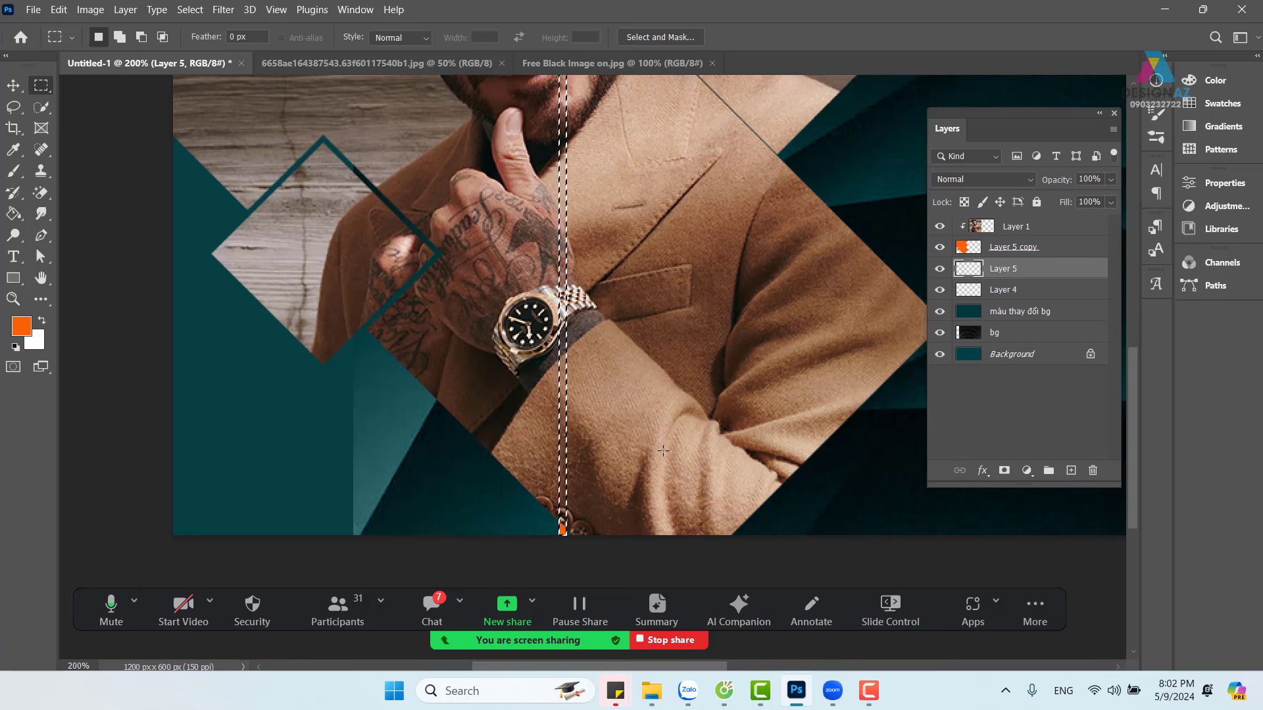
key(v)
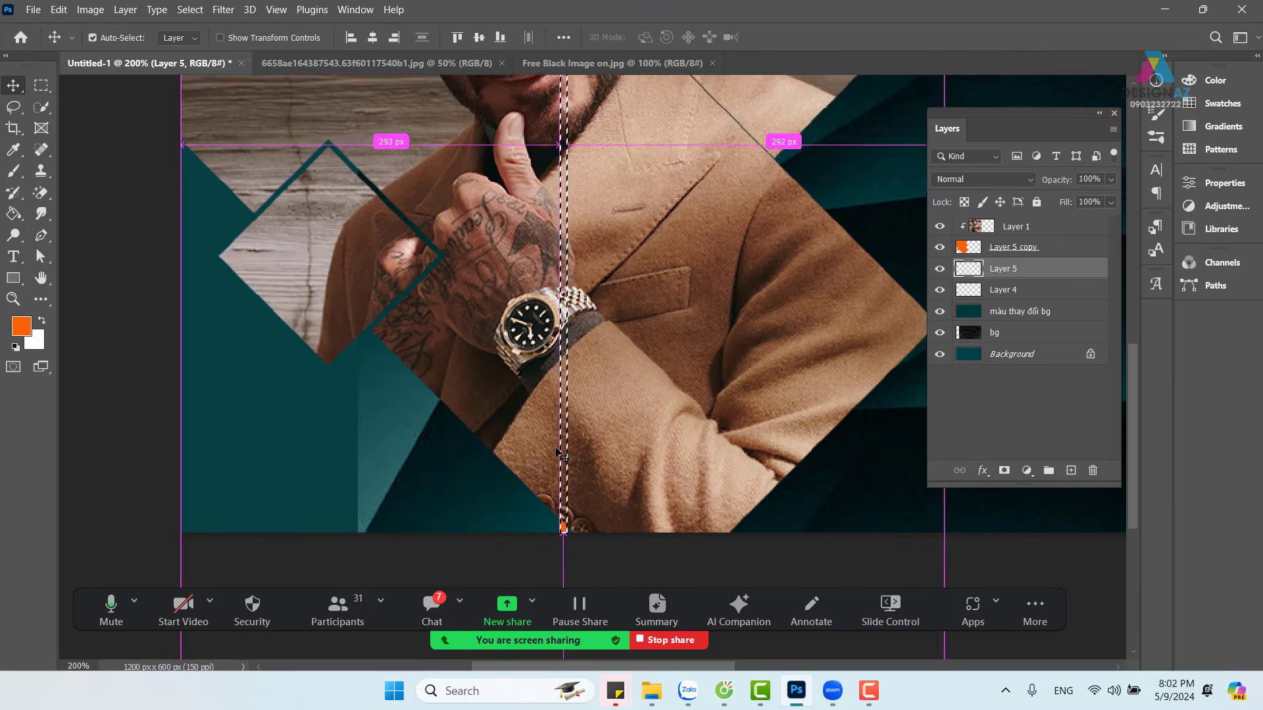
key(ctrl+minus)
drag(628, 259, 564, 333)
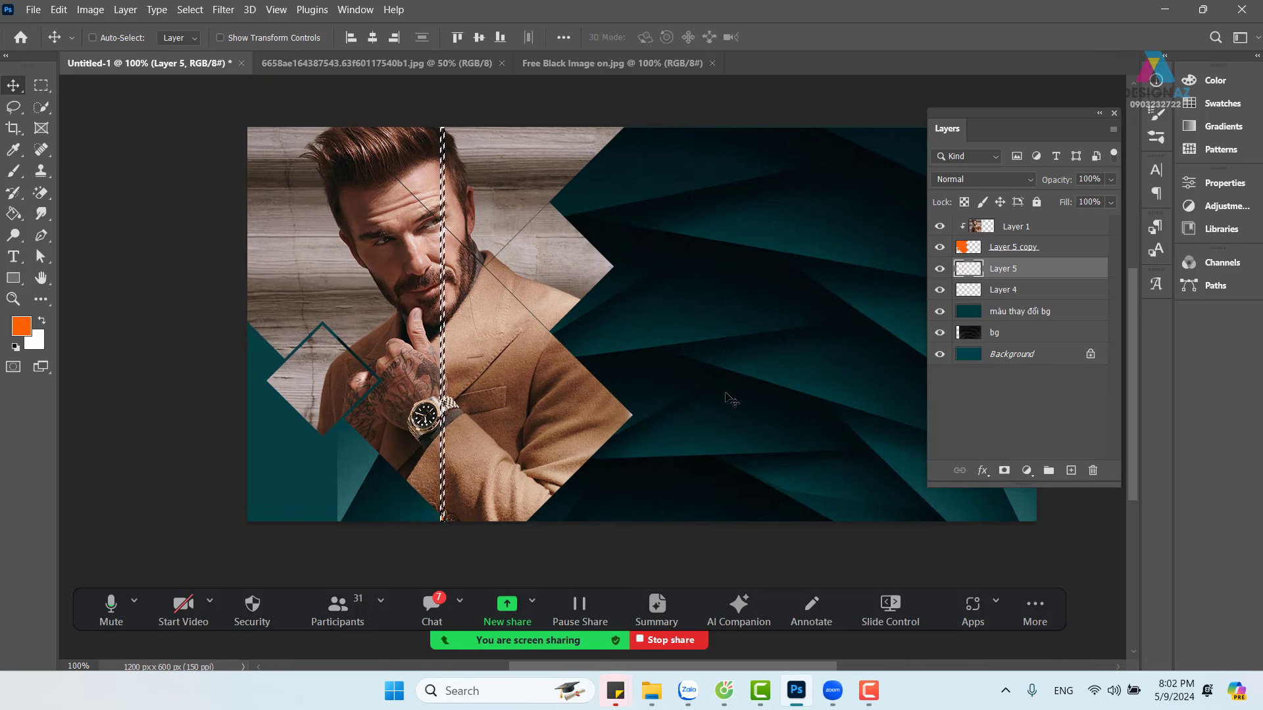
key(ctrl+d)
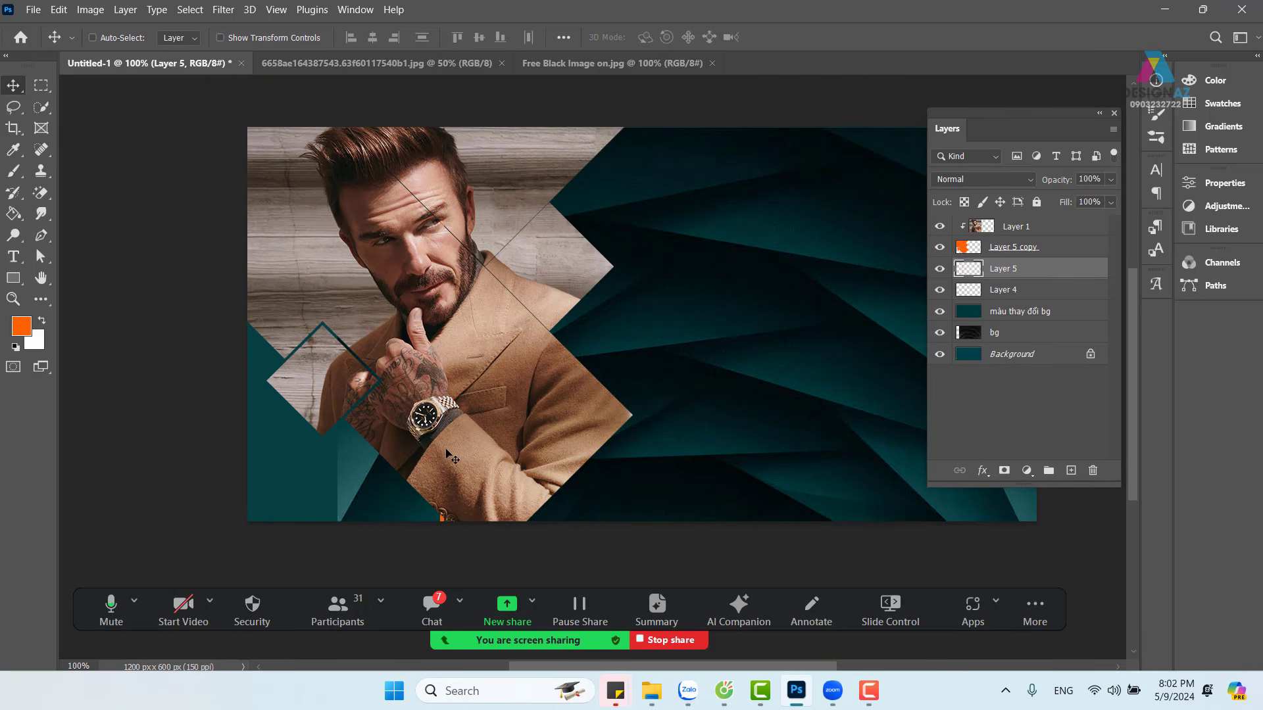
drag(452, 460, 562, 408)
key(Delete)
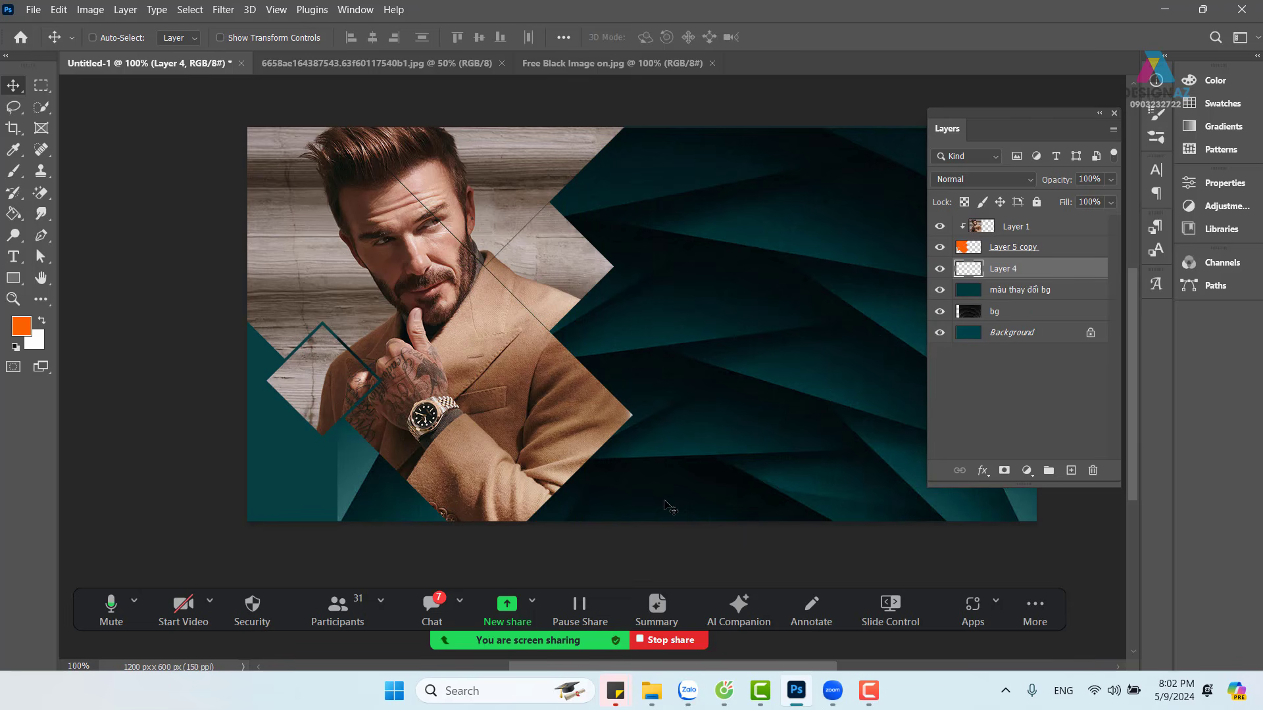
Step: Create a thin full-height vertical strip over the photo on a new layer above Layer 1, fill it with the orange foreground colour and deselect
click(40, 87)
drag(473, 126, 478, 519)
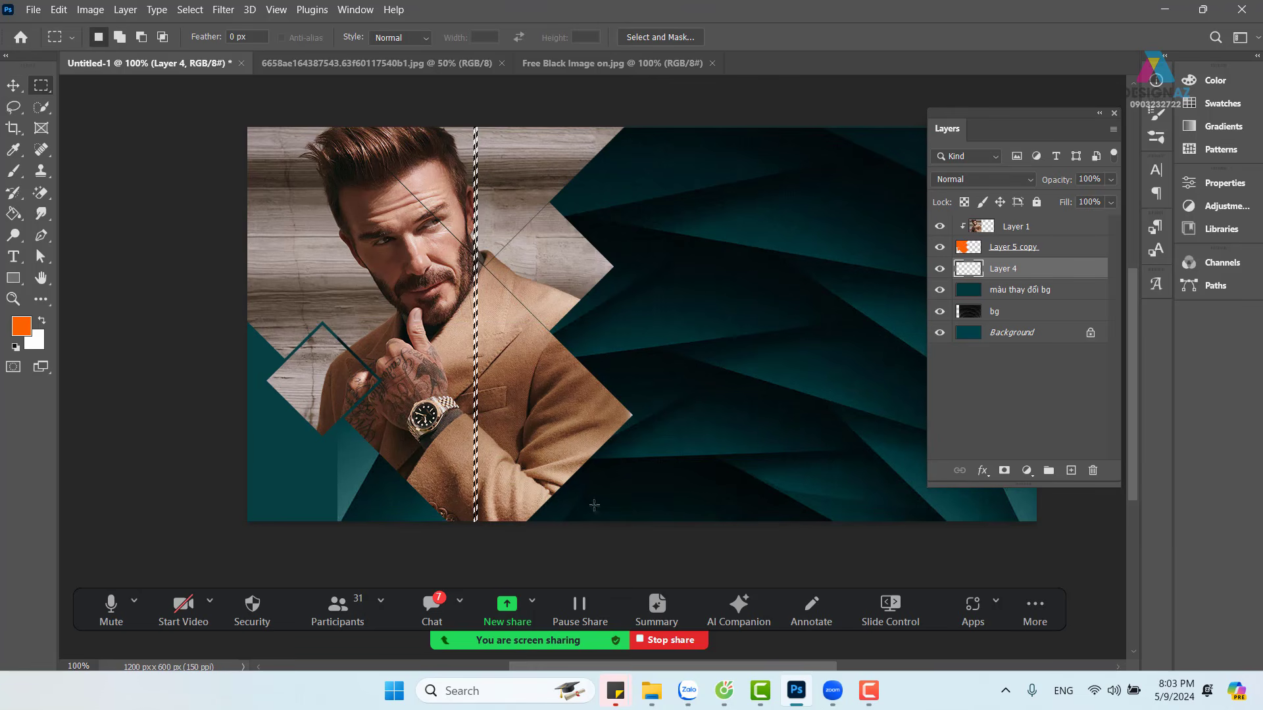
click(1042, 227)
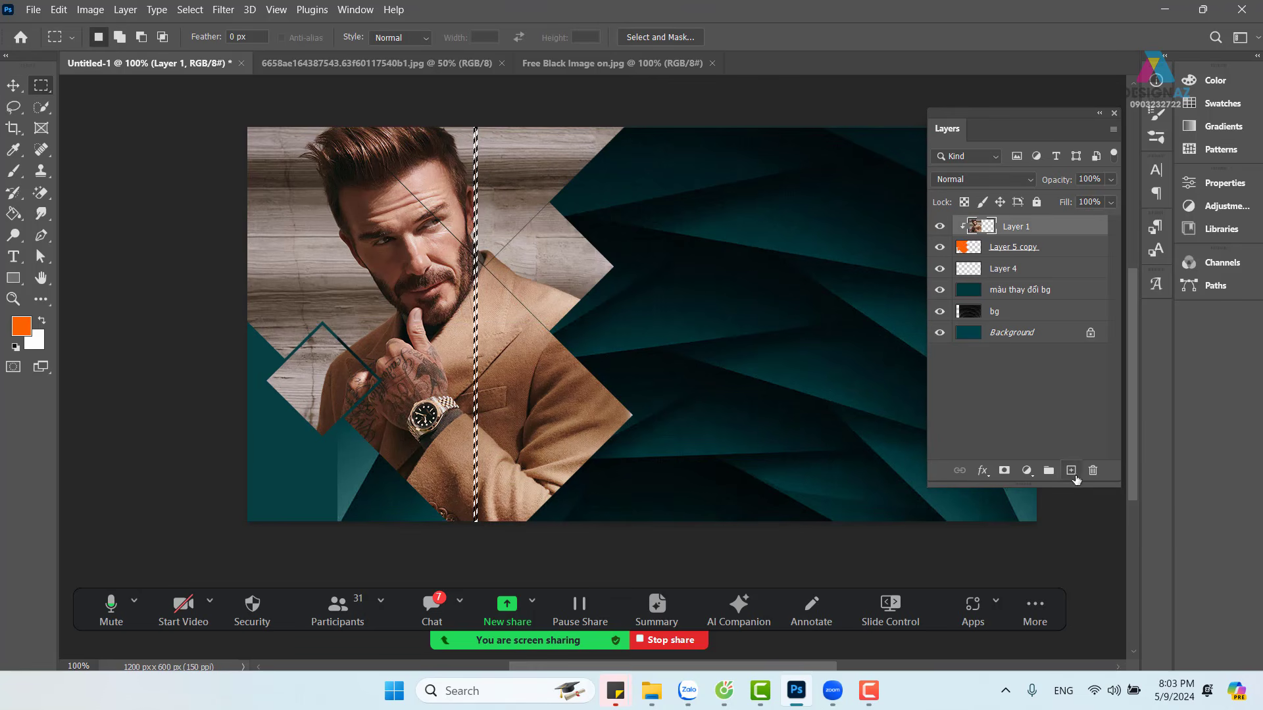
click(1073, 471)
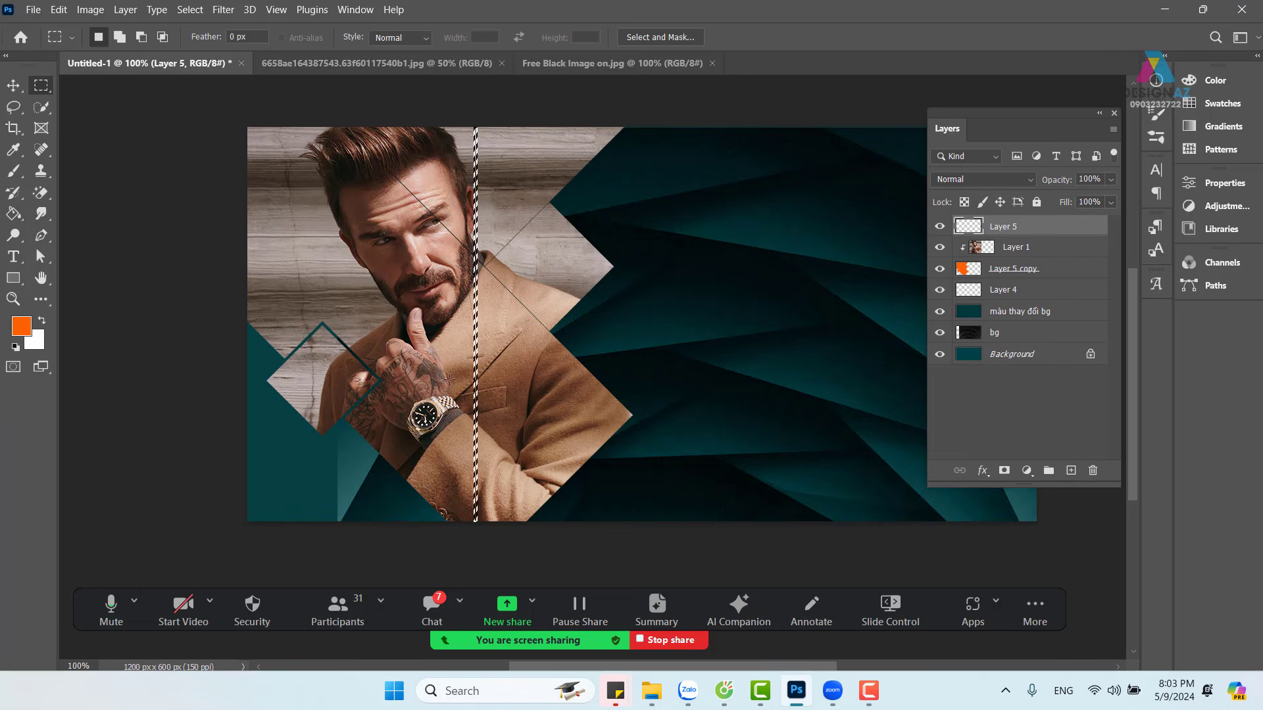
key(alt+BackSpace)
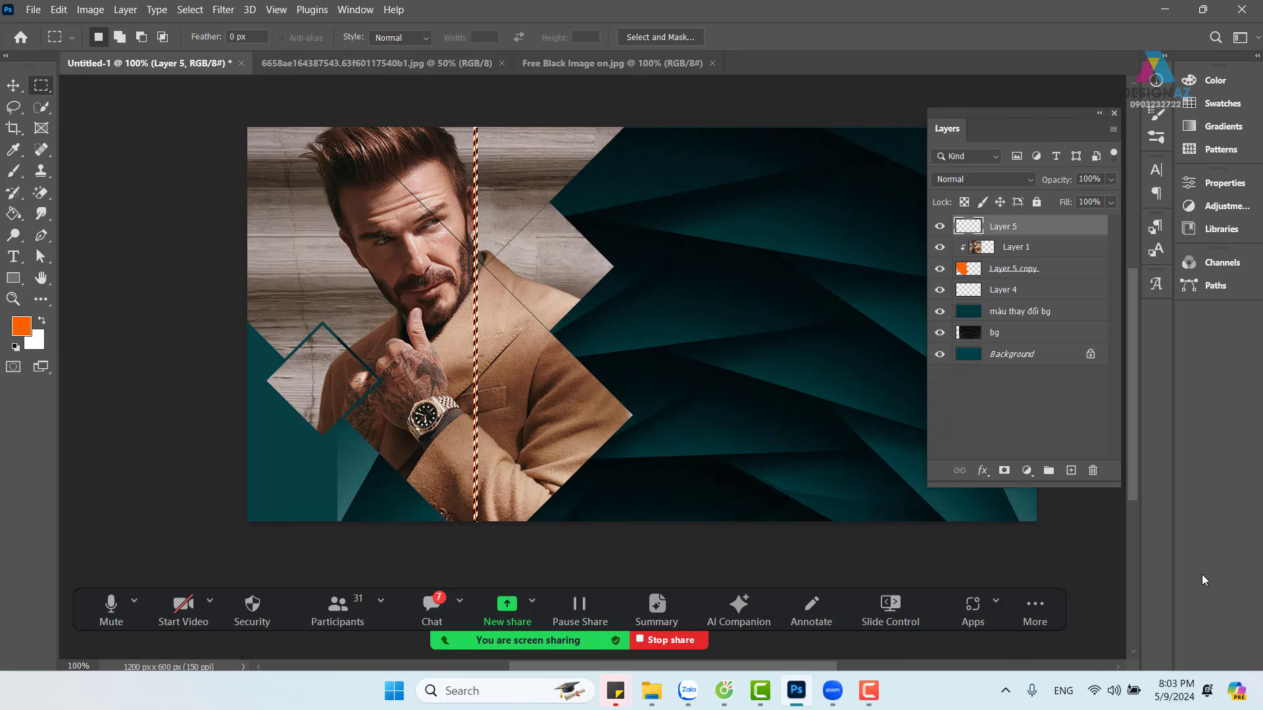
key(ctrl+d)
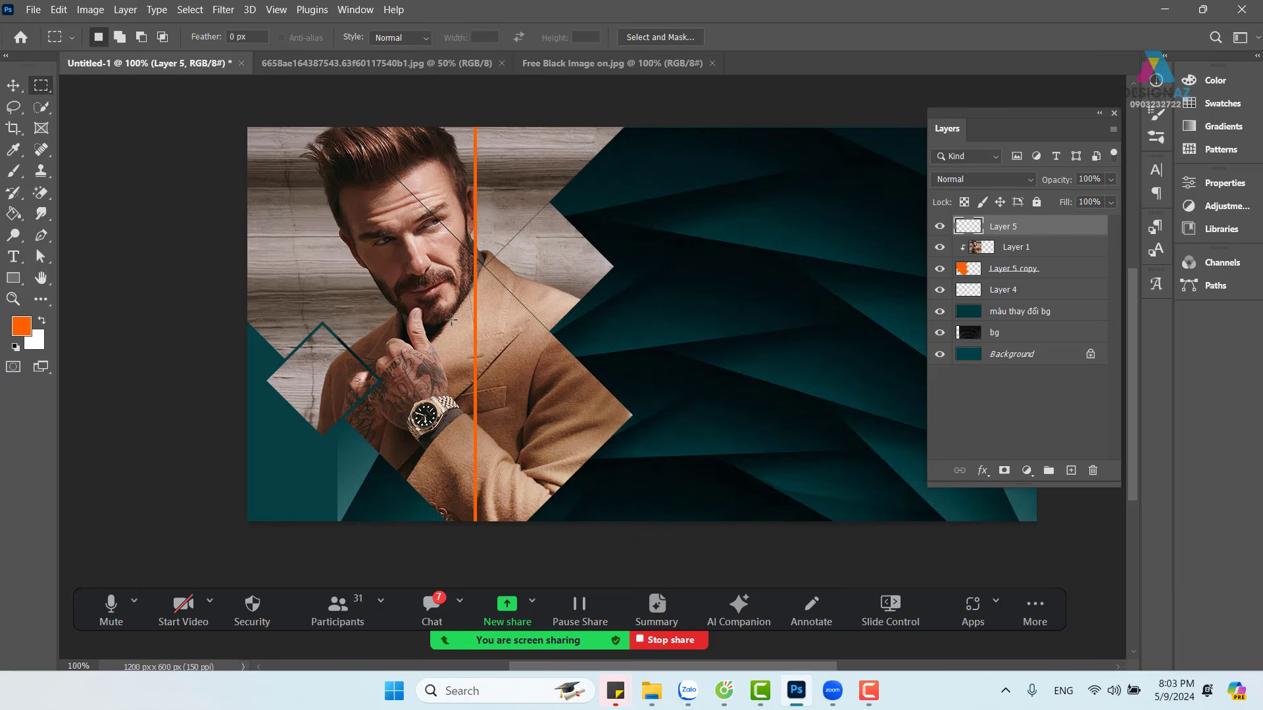
Step: Free-transform the orange strip, rotating it counter-clockwise to run diagonally, parallel to the photo's lower-left diamond edge
key(v)
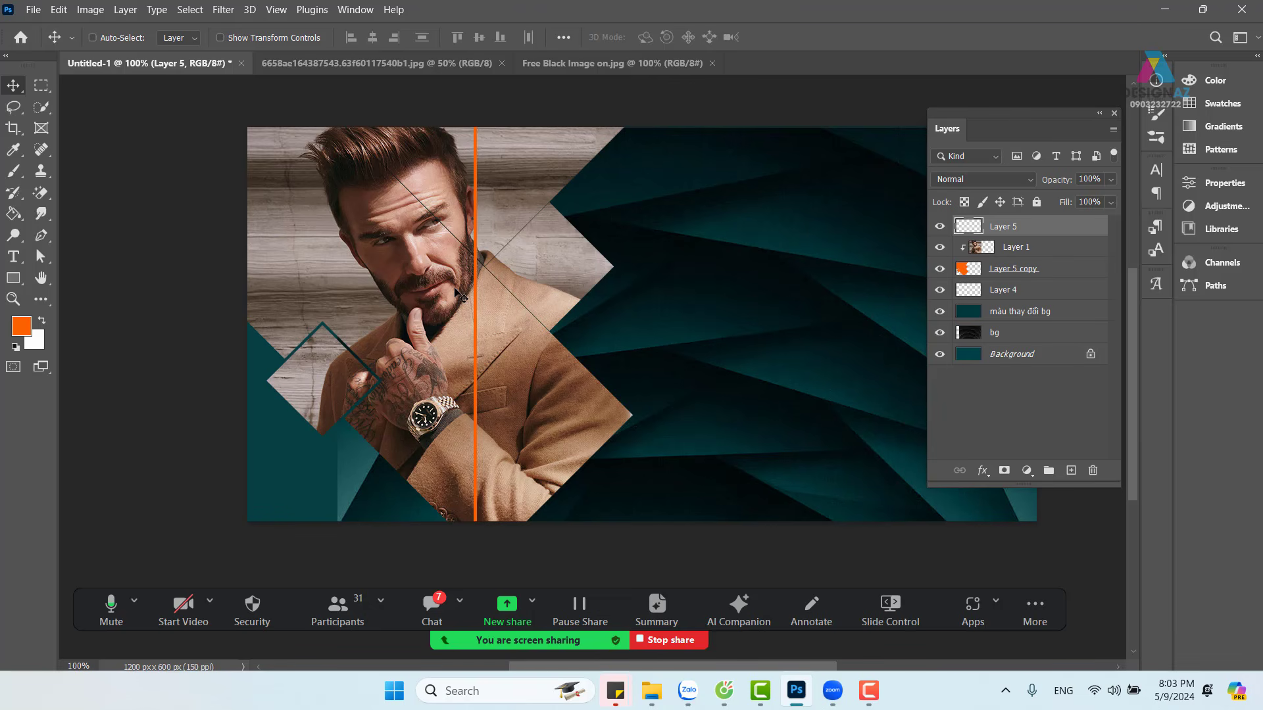
drag(499, 369, 548, 378)
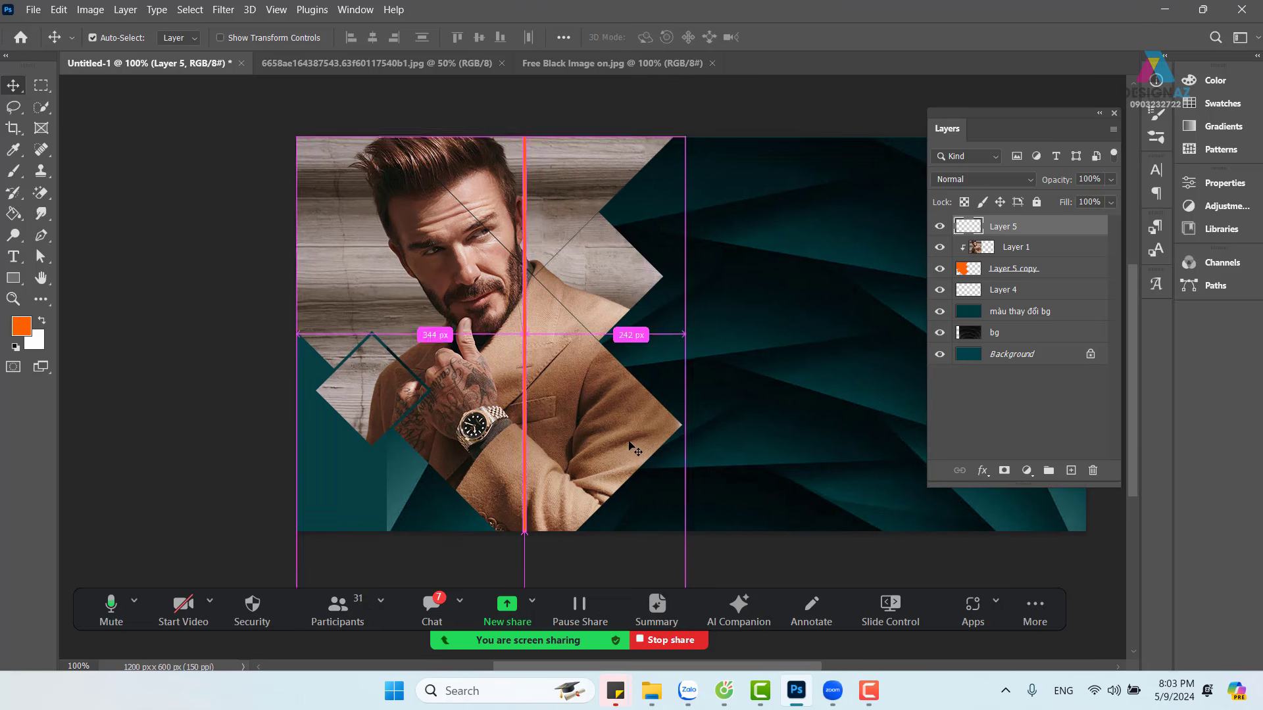
key(ctrl+t)
drag(545, 131, 406, 188)
key(Return)
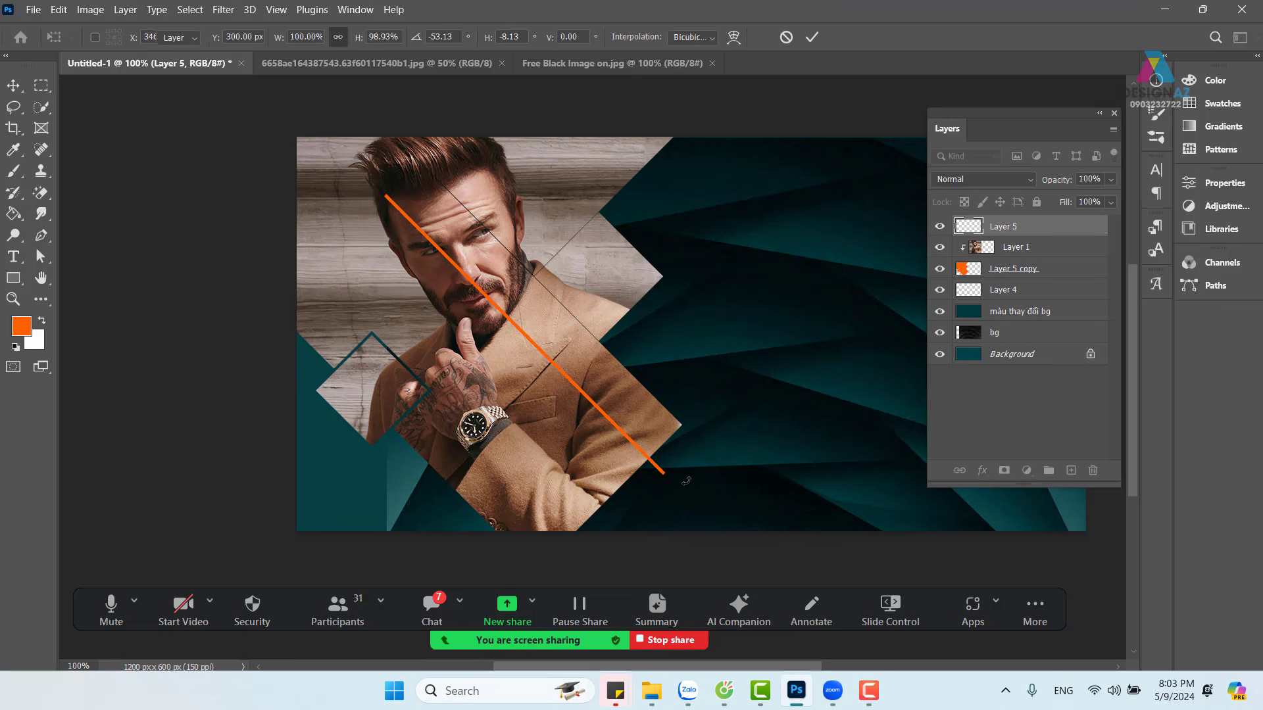
Step: Move the diagonal orange strip onto the photo's lower-left edge and nudge it up to sit flush with that edge
drag(632, 455, 484, 526)
key(ctrl+plus)
key(ctrl+plus)
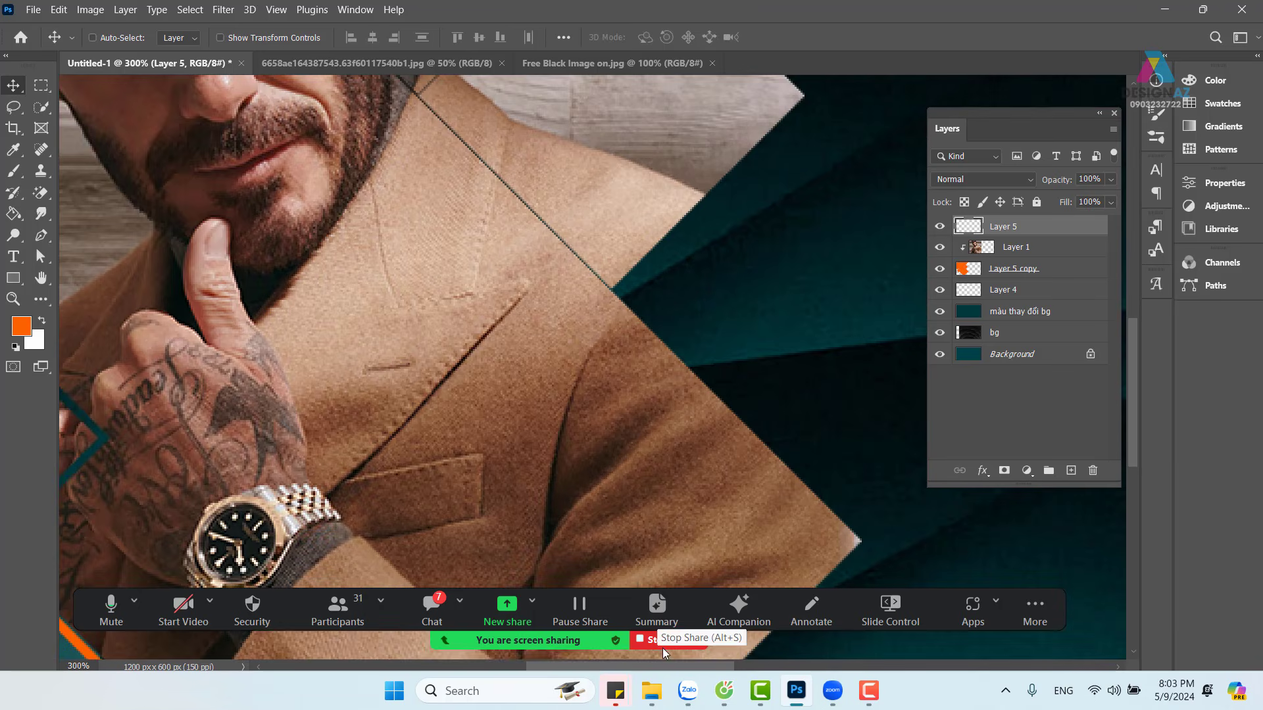
drag(237, 579, 585, 219)
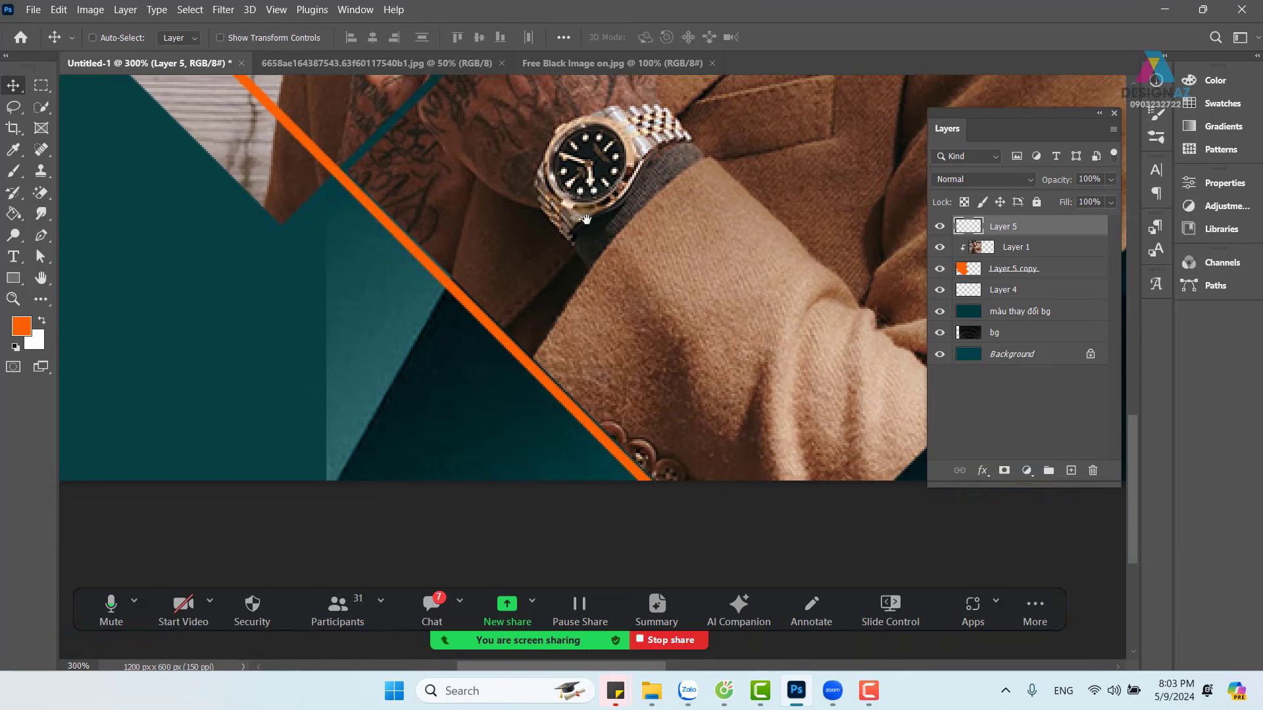
key(Up)
key(Up)
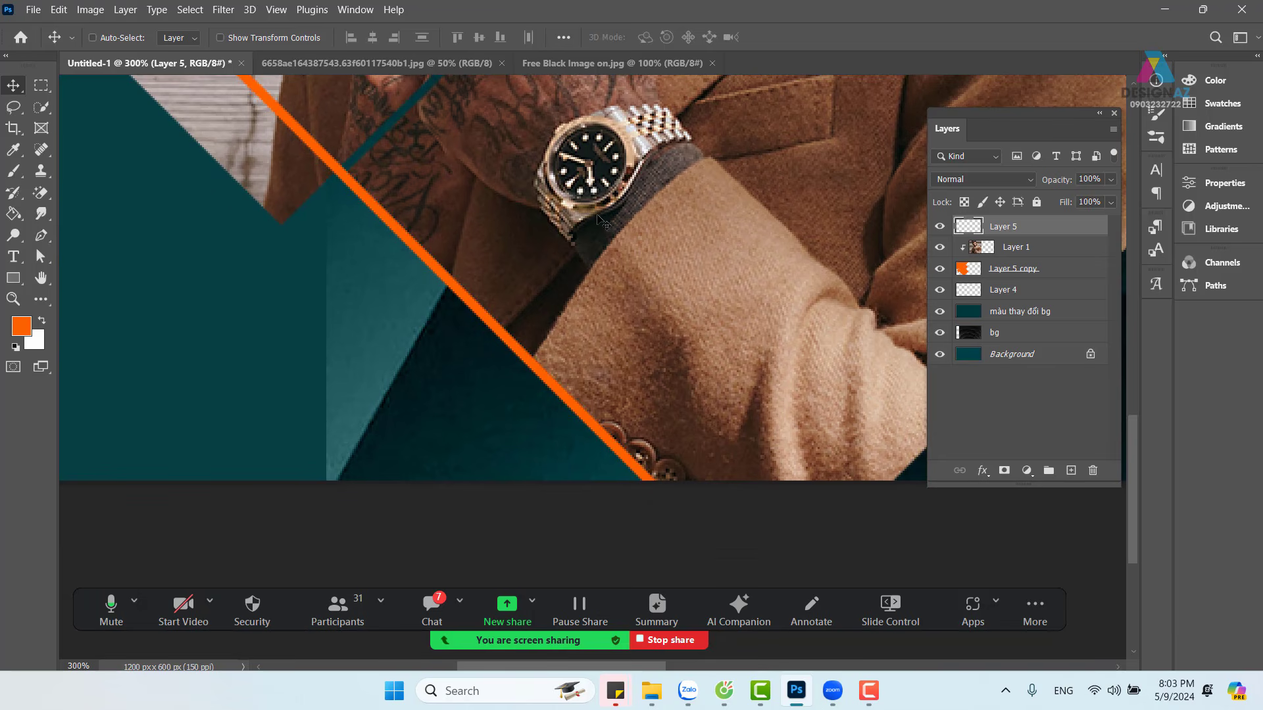
drag(398, 231, 464, 441)
drag(305, 146, 272, 200)
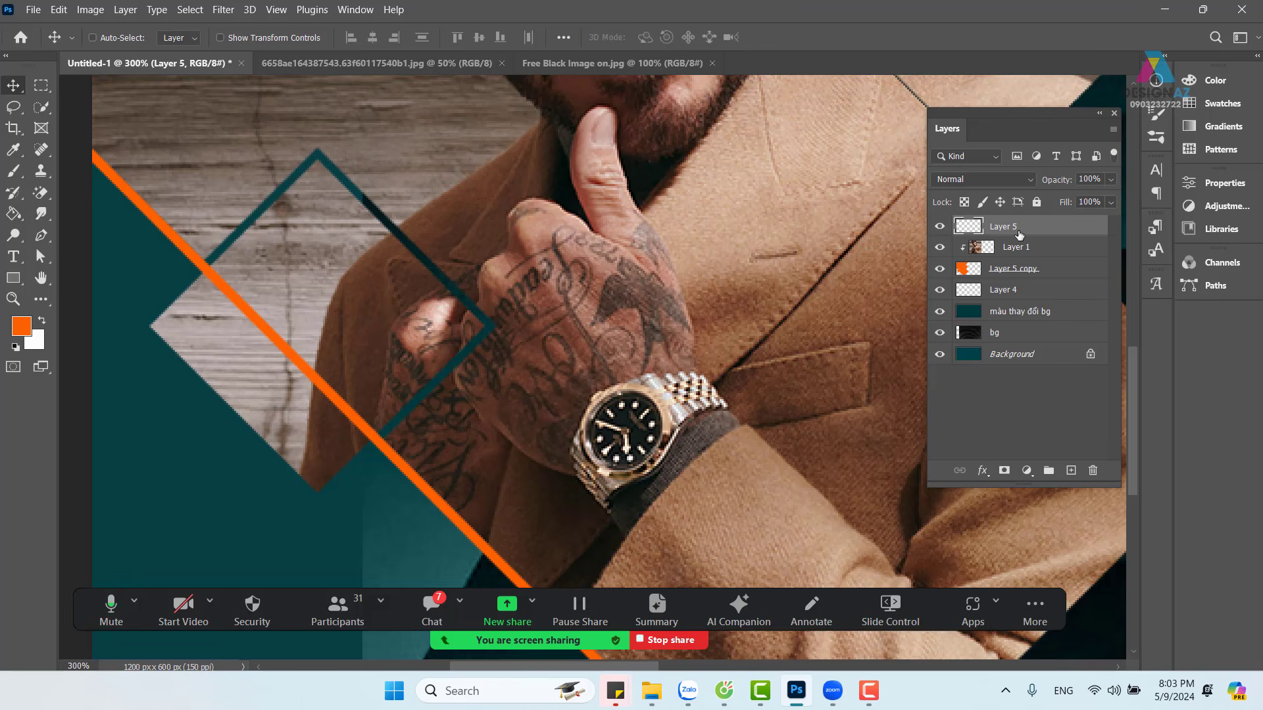
Step: Reorder the orange strip's layer so it lies behind the photo, directly above the "màu thay đổi bg" layer
key(ctrl)
key(ctrl+shift+bracketleft)
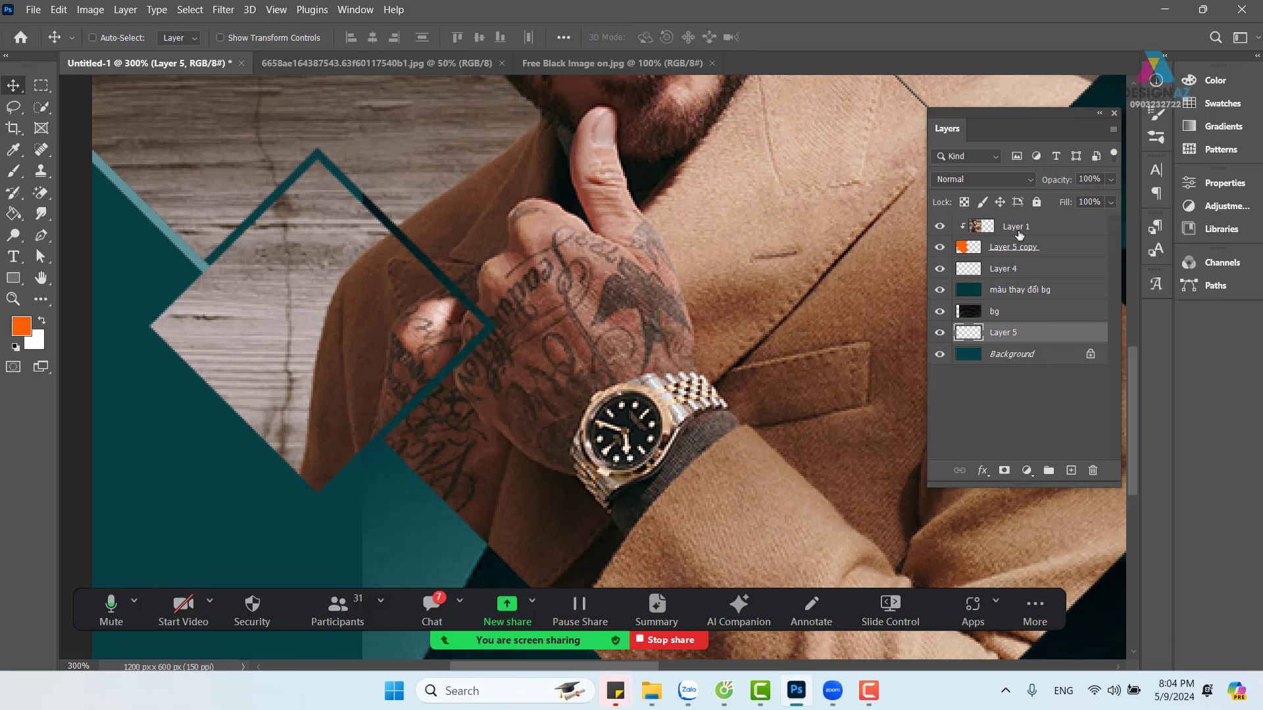
key(ctrl+minus)
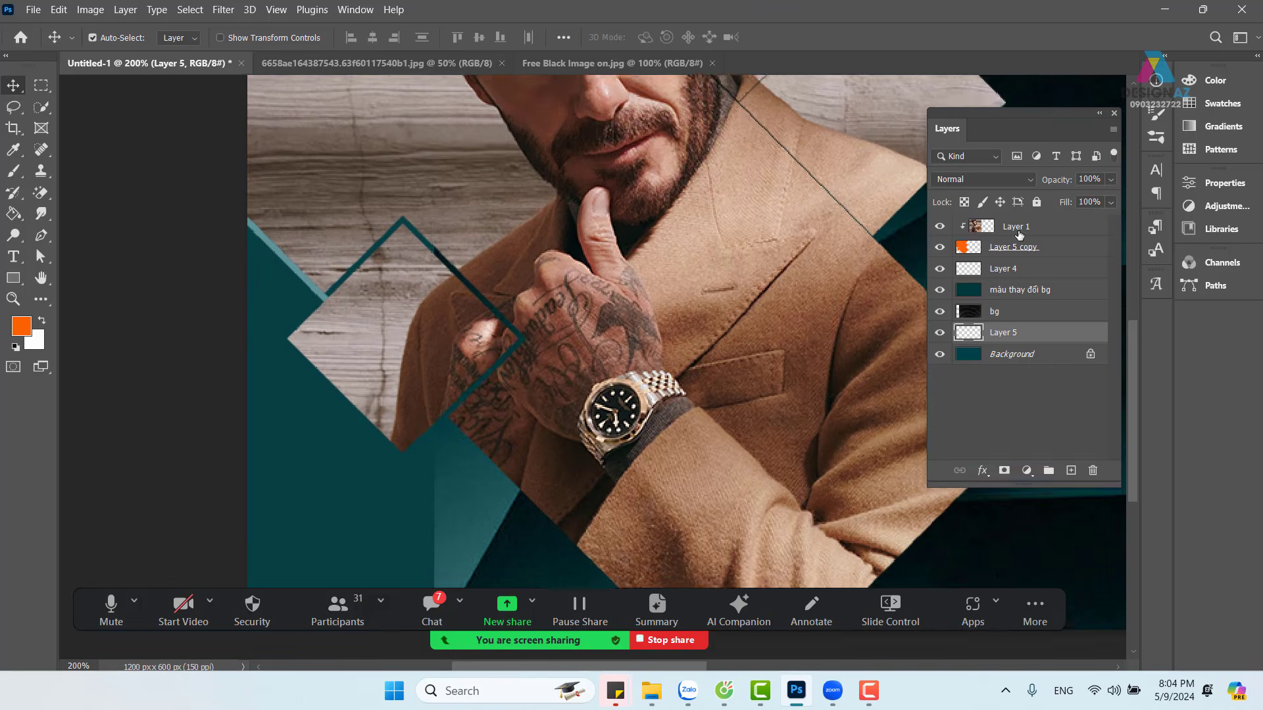
drag(658, 348, 577, 286)
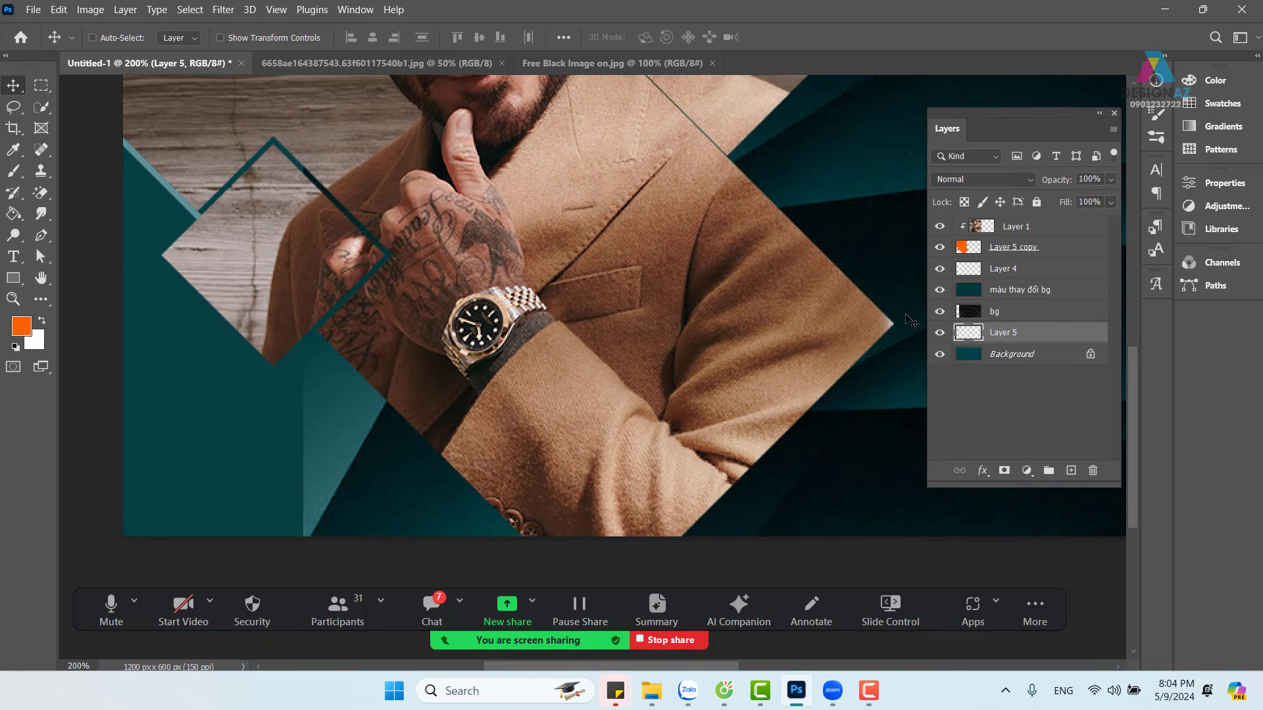
key(ctrl+bracketright)
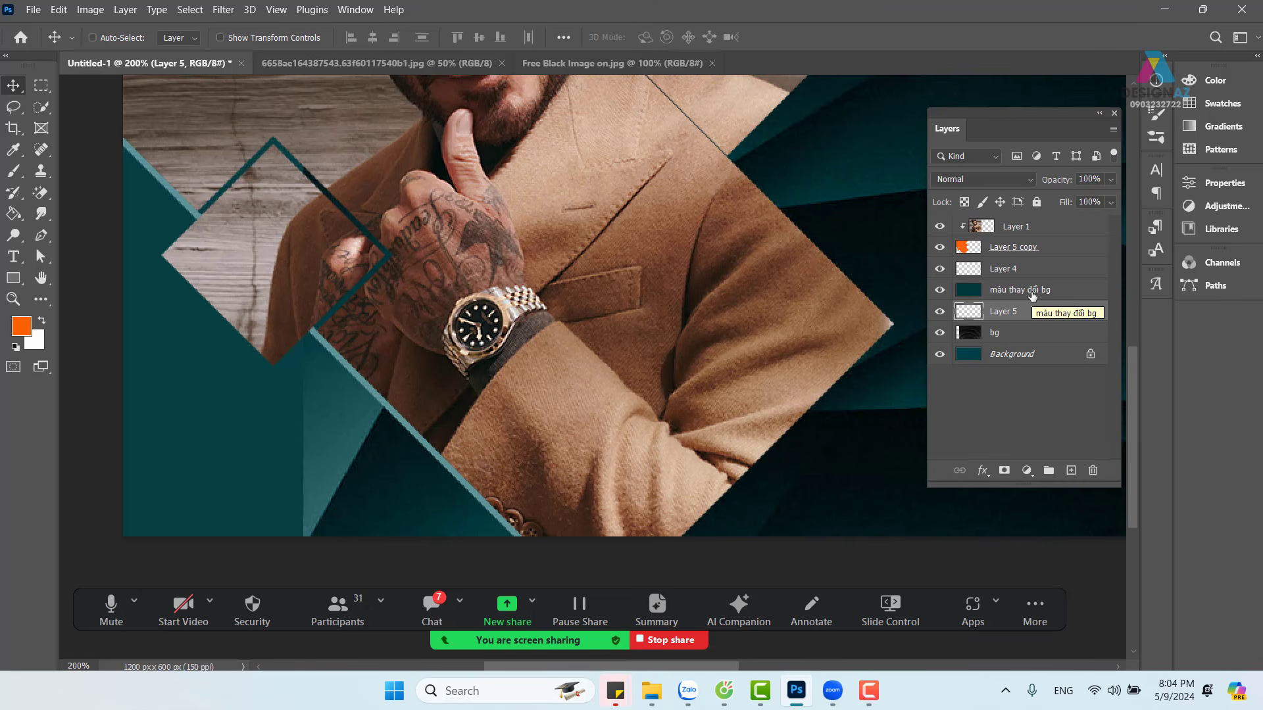
key(ctrl+bracketright)
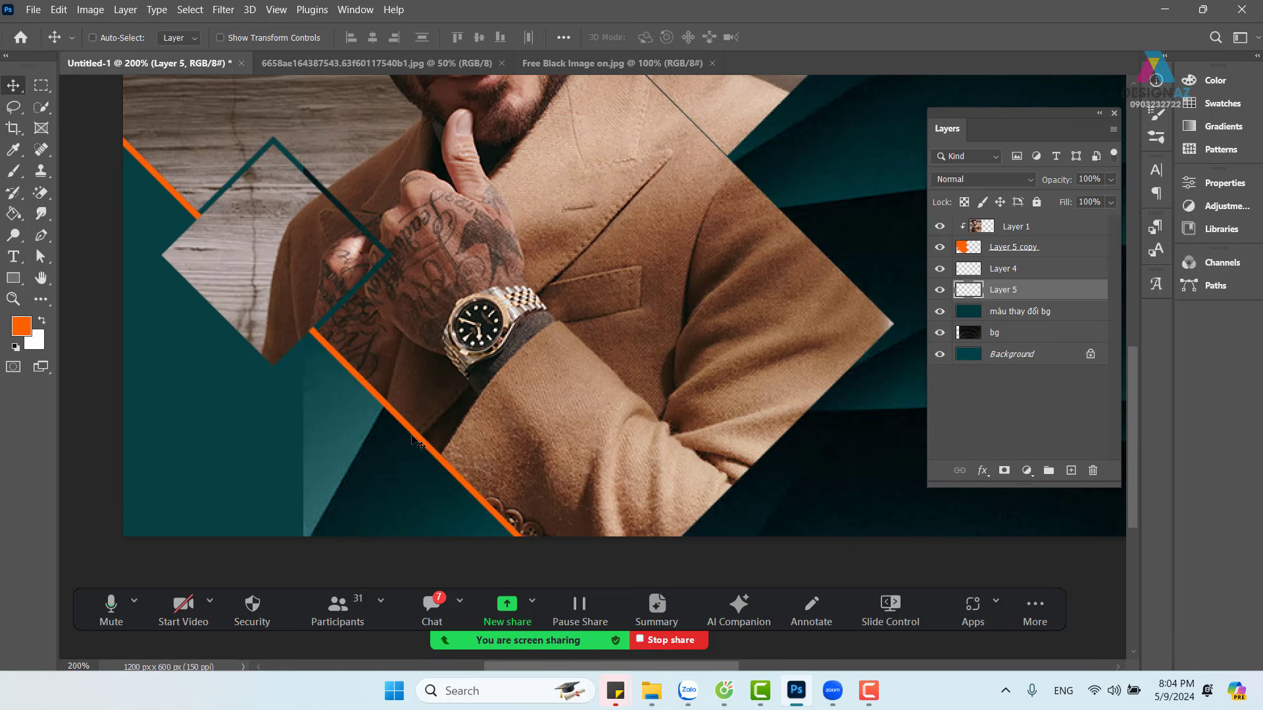
Step: Duplicate the orange strip with a small parallel offset outward from the photo's edge and set the copy's opacity to 50%
drag(414, 440, 397, 445)
key(ctrl+minus)
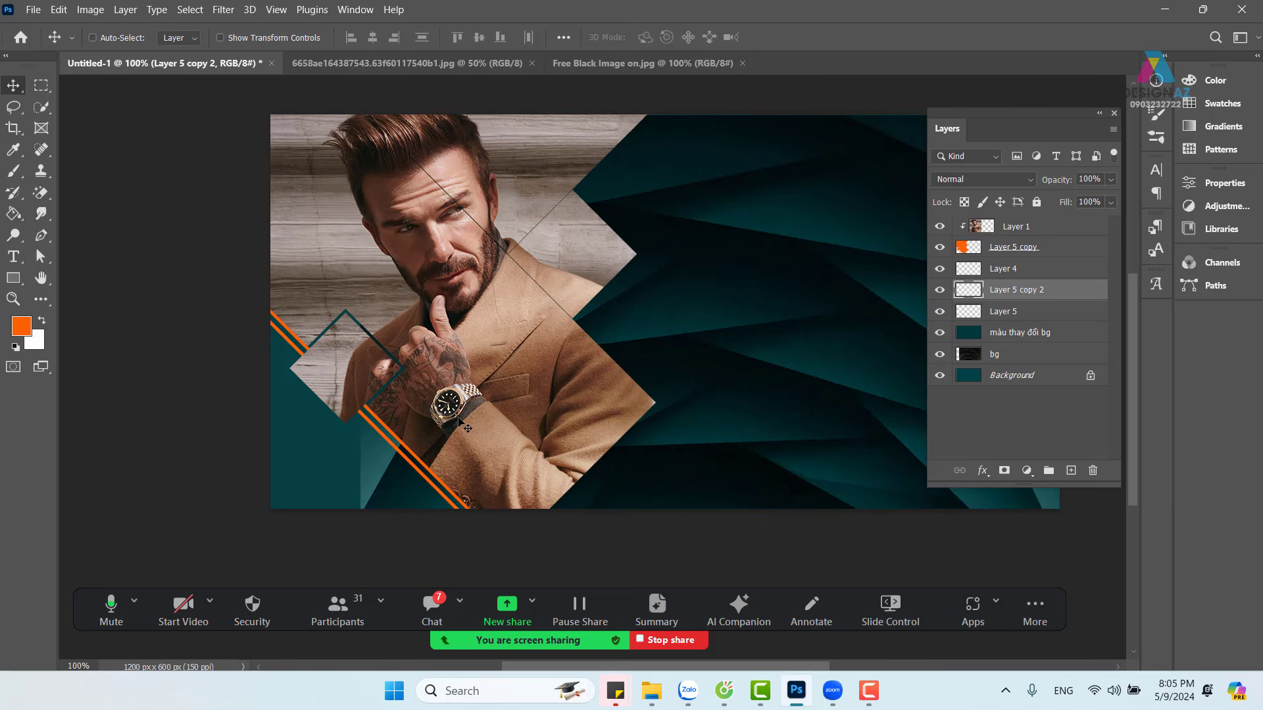
key(5)
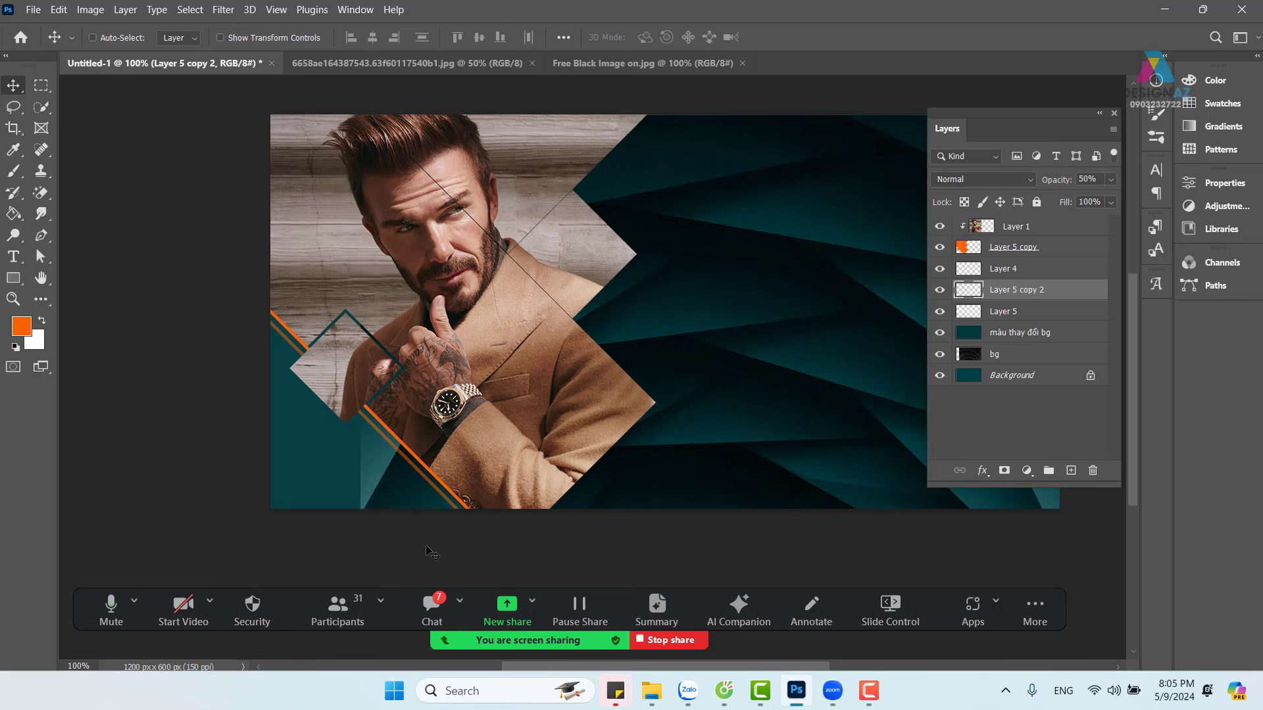
Step: Duplicate the 50% strip outward as a third parallel line, nudge it left for even spacing and set its opacity to 30%
key(ctrl+plus)
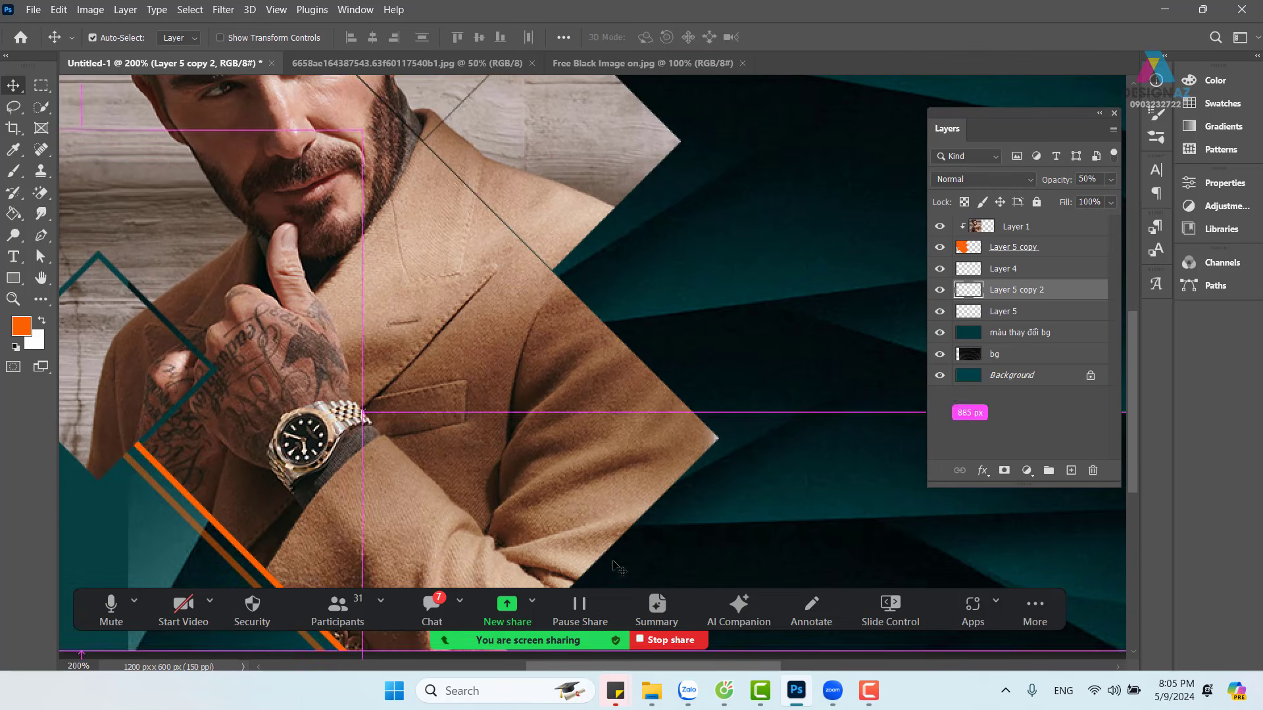
drag(487, 468, 732, 227)
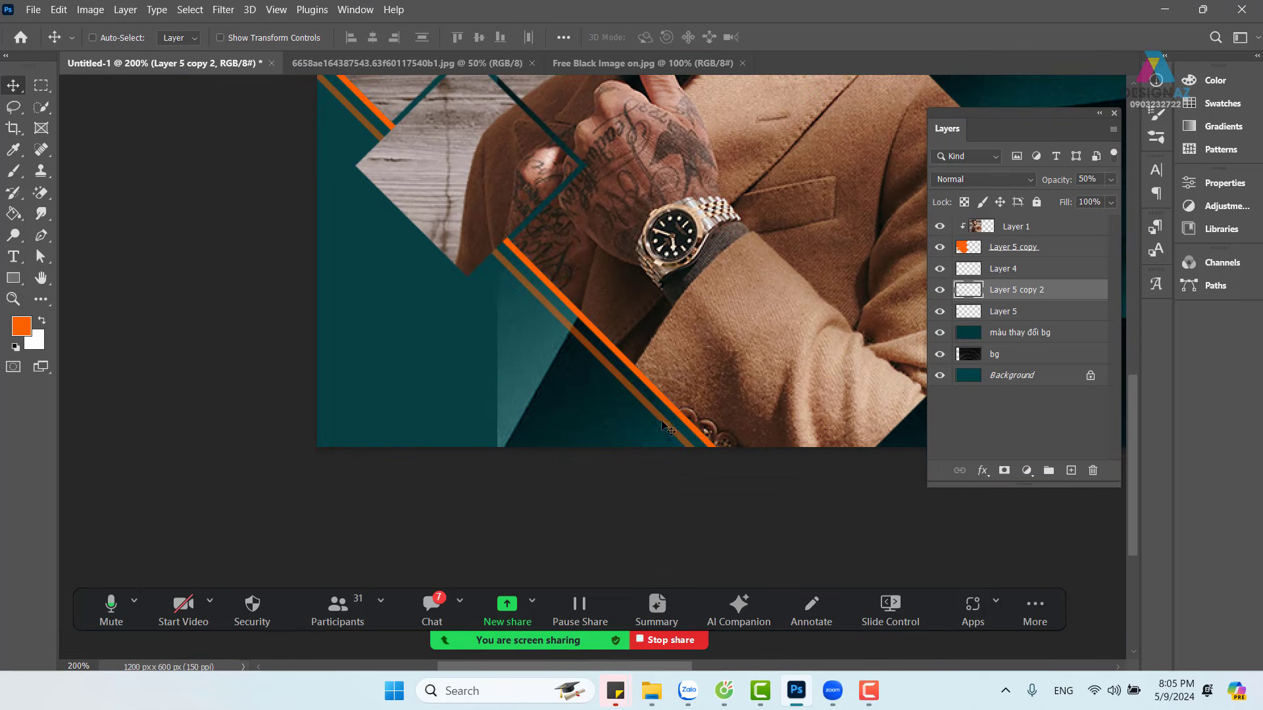
drag(660, 430, 629, 436)
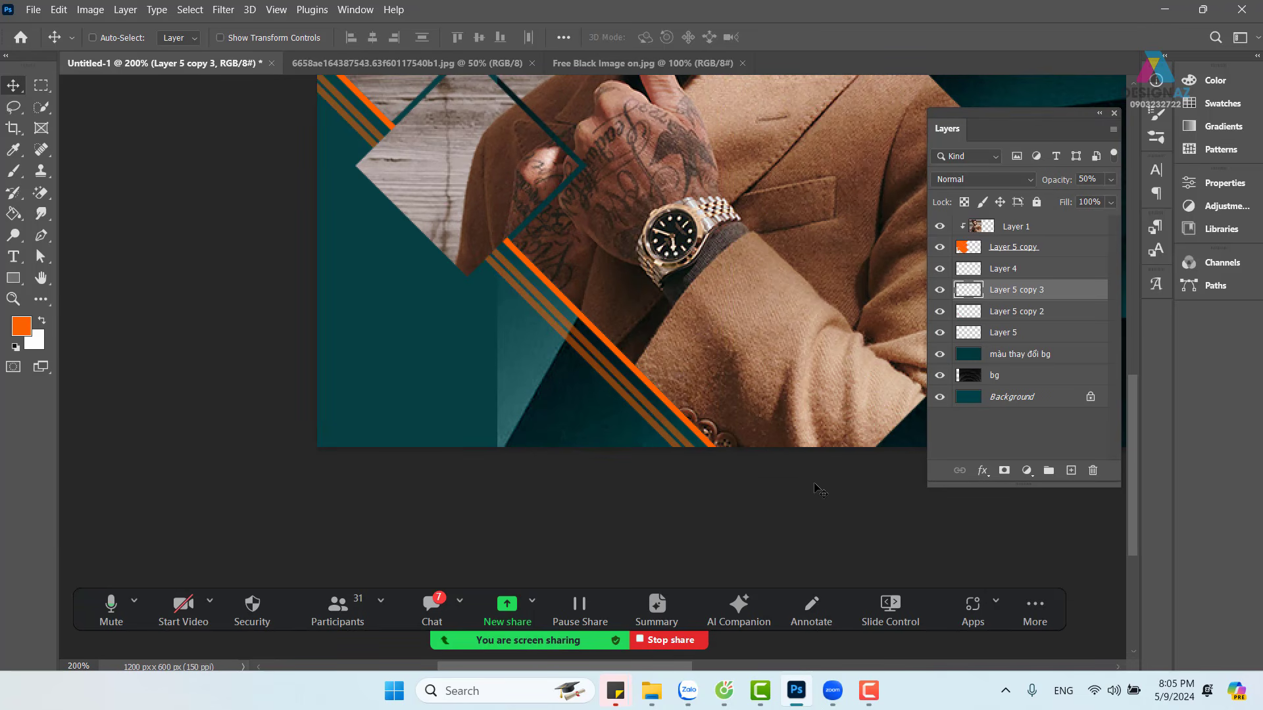
key(Left)
key(Left)
key(Left)
key(Left)
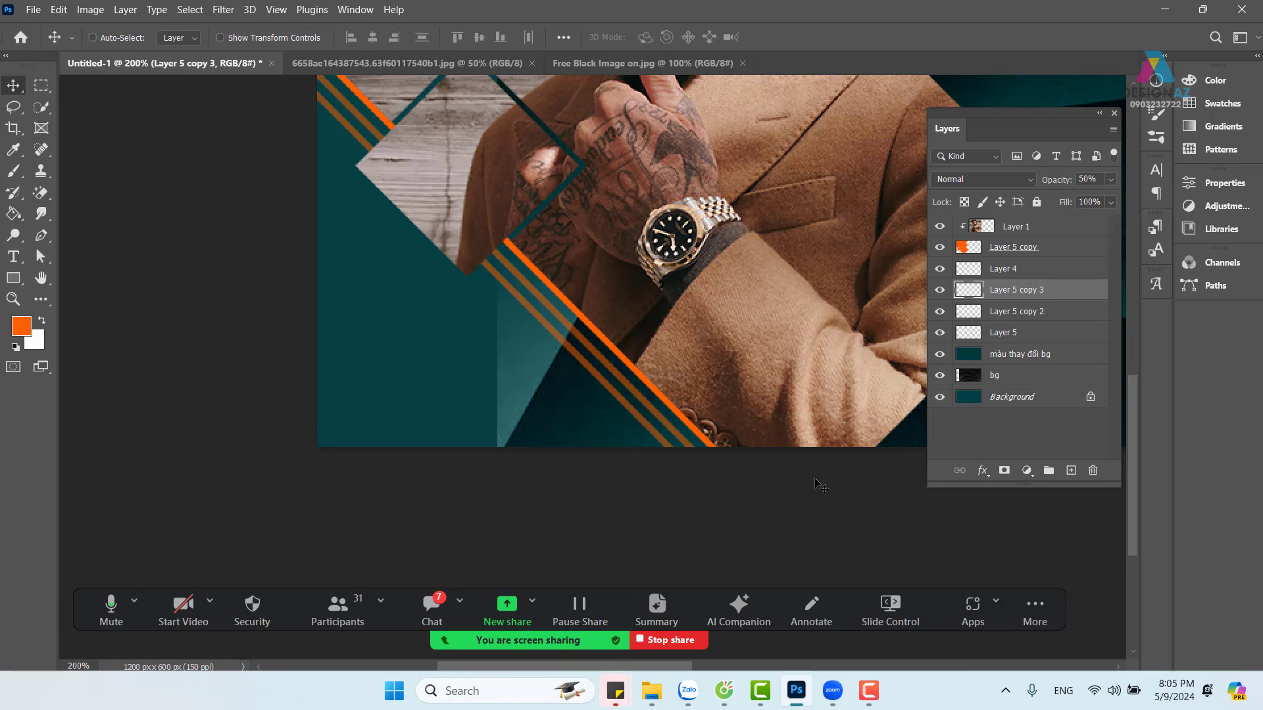
key(3)
key(ctrl+minus)
key(ctrl+minus)
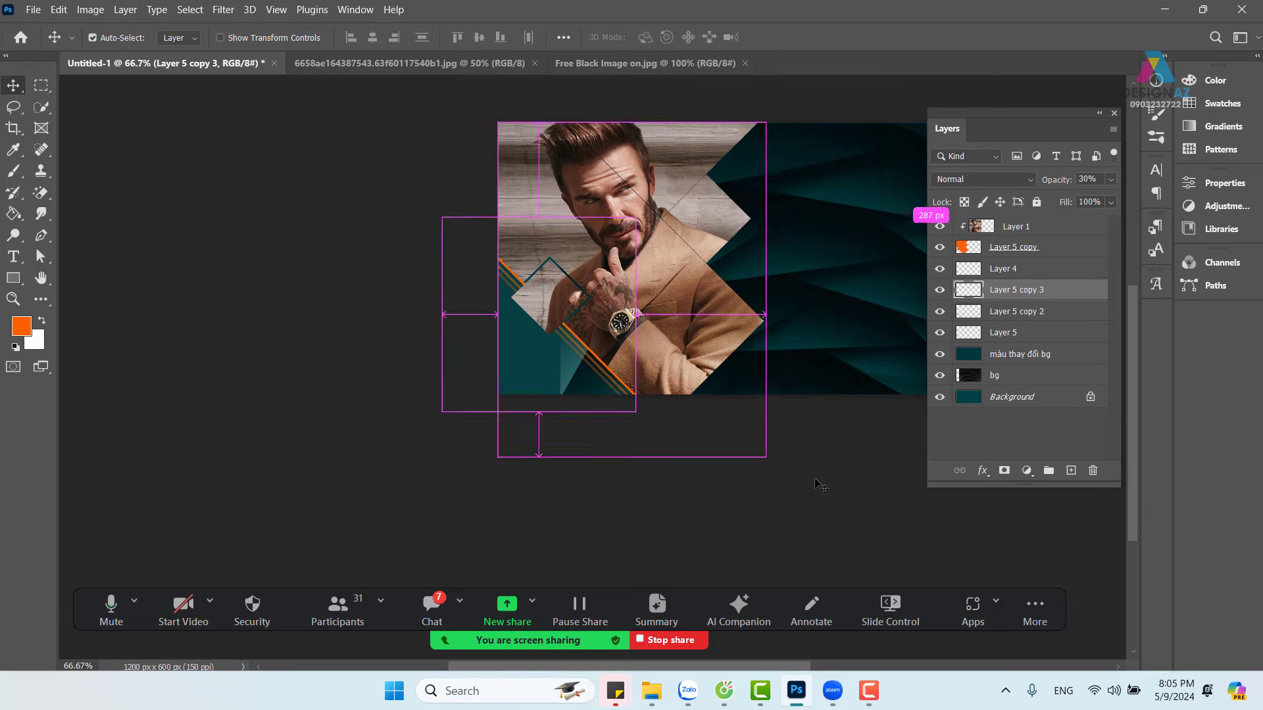
drag(578, 385, 528, 395)
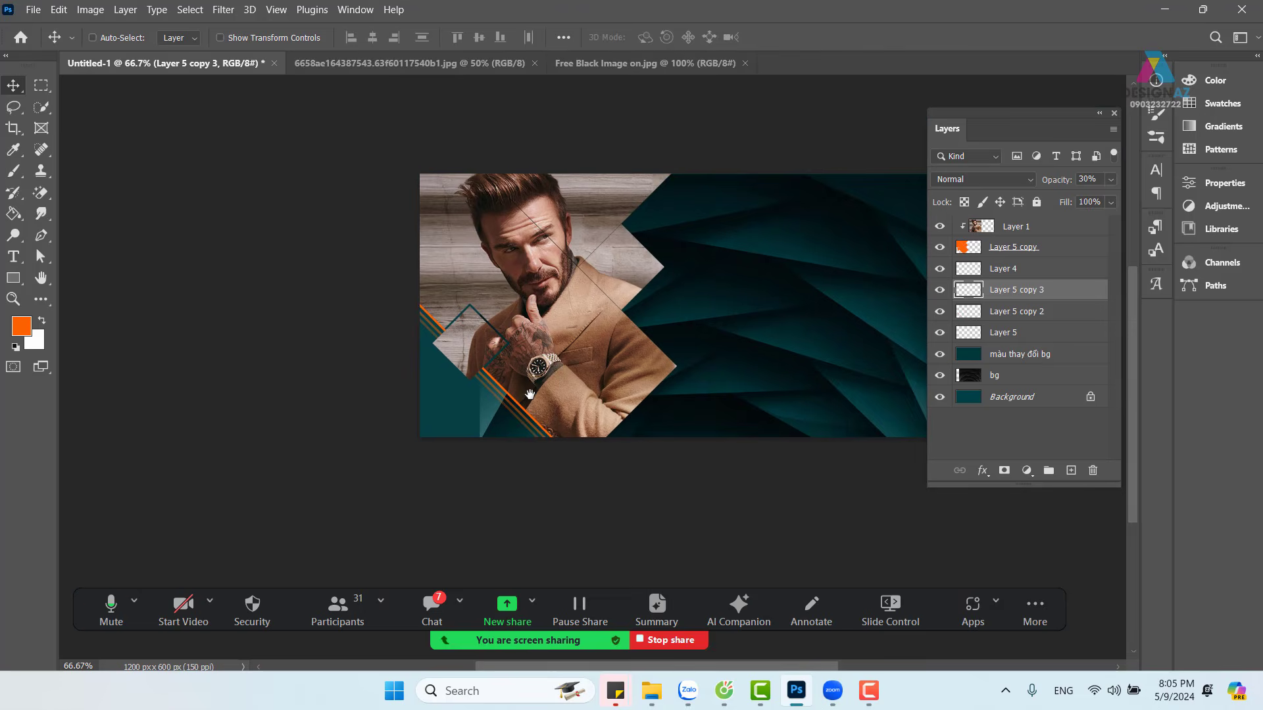
key(ctrl+plus)
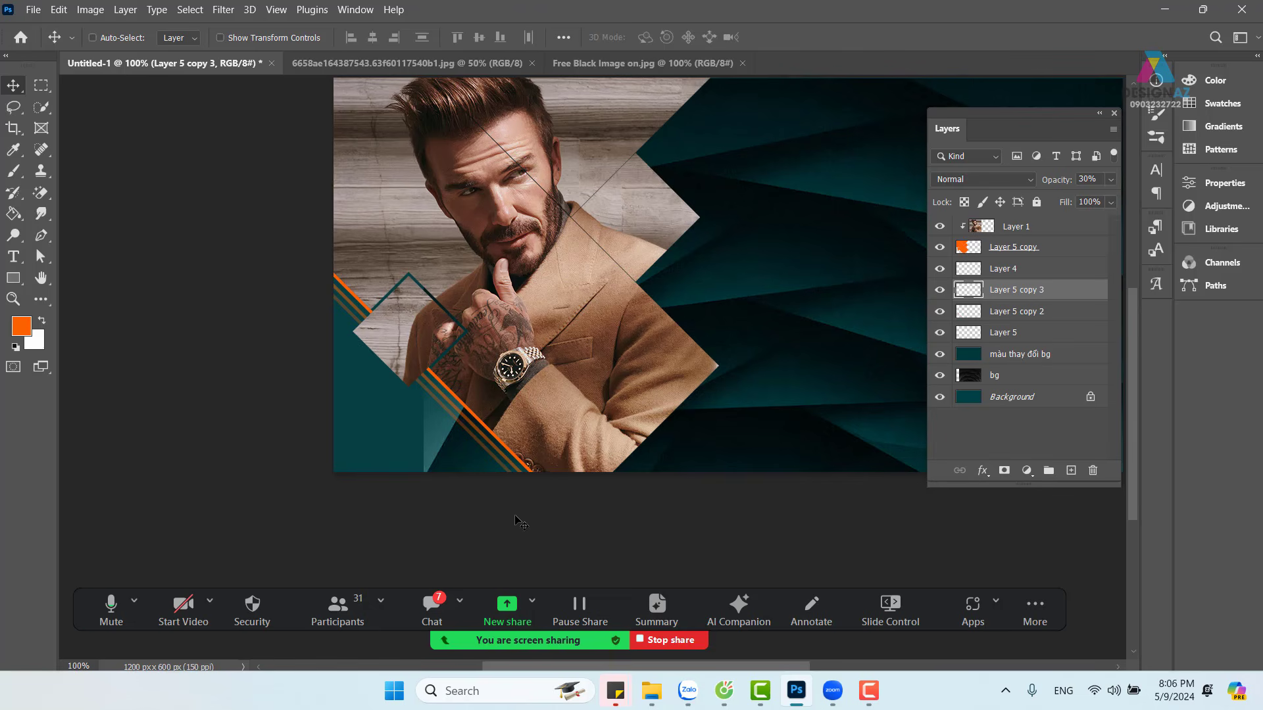
Step: Select Layer 5, the fully opaque orange strip along the photo's edge, from the layers under that spot on the canvas
right_click(531, 472)
click(546, 482)
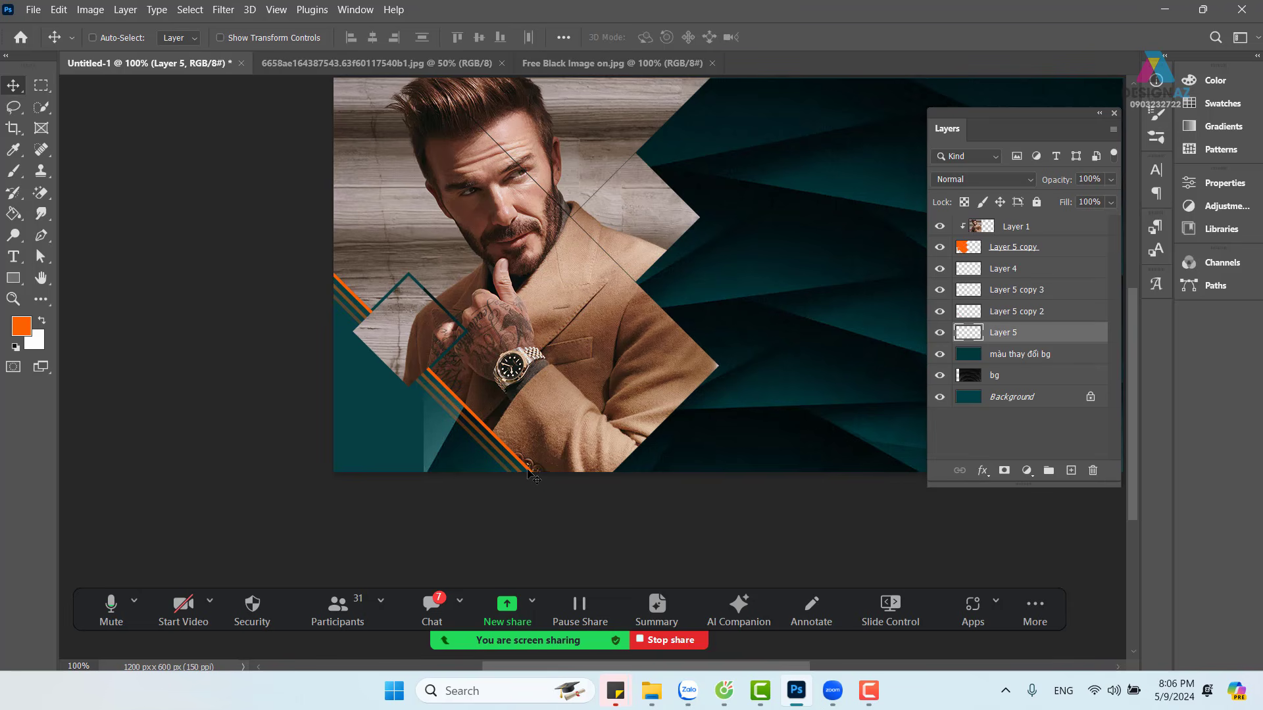
right_click(530, 472)
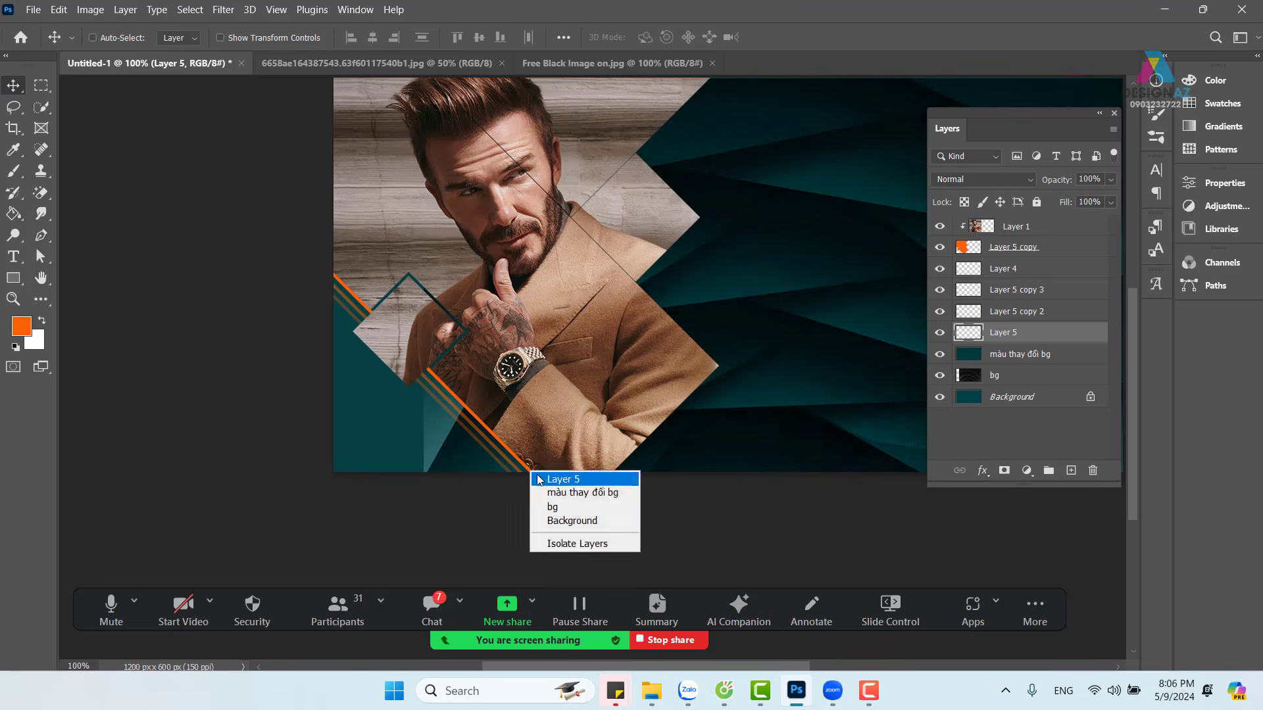
click(544, 482)
Step: Open the Zoom meeting's participant list and mute all participants
click(344, 606)
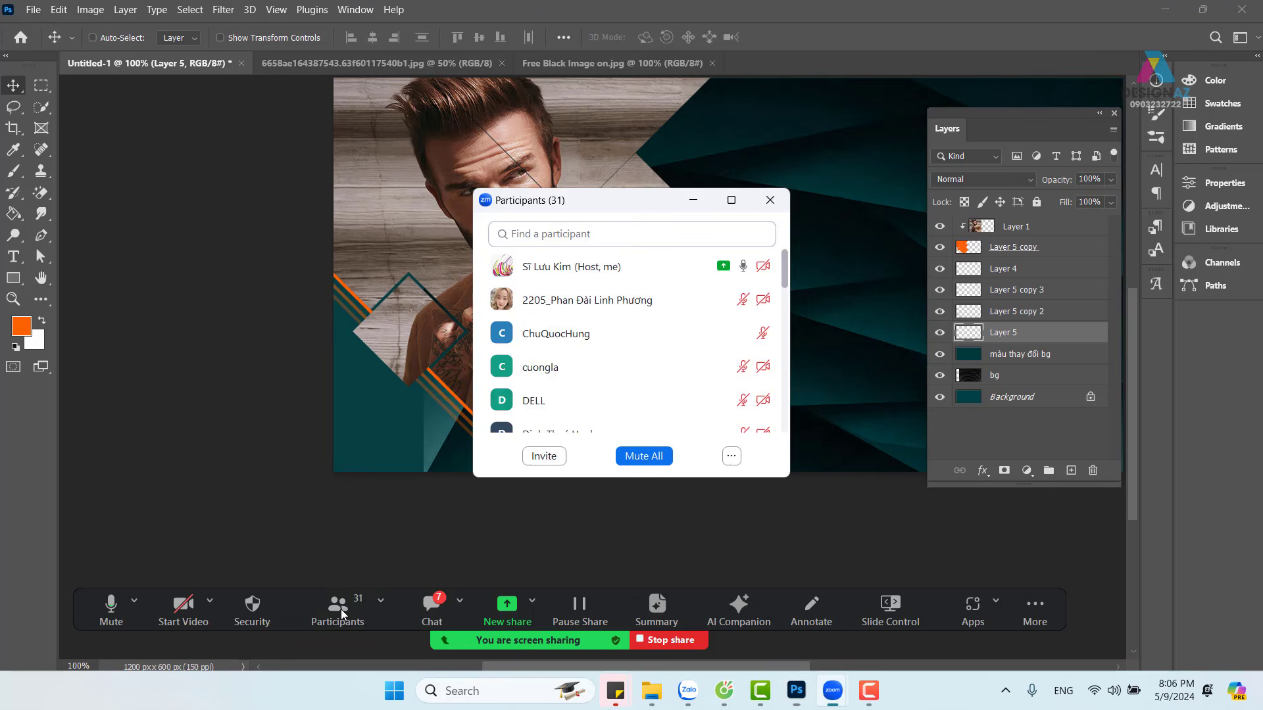
click(643, 456)
click(711, 392)
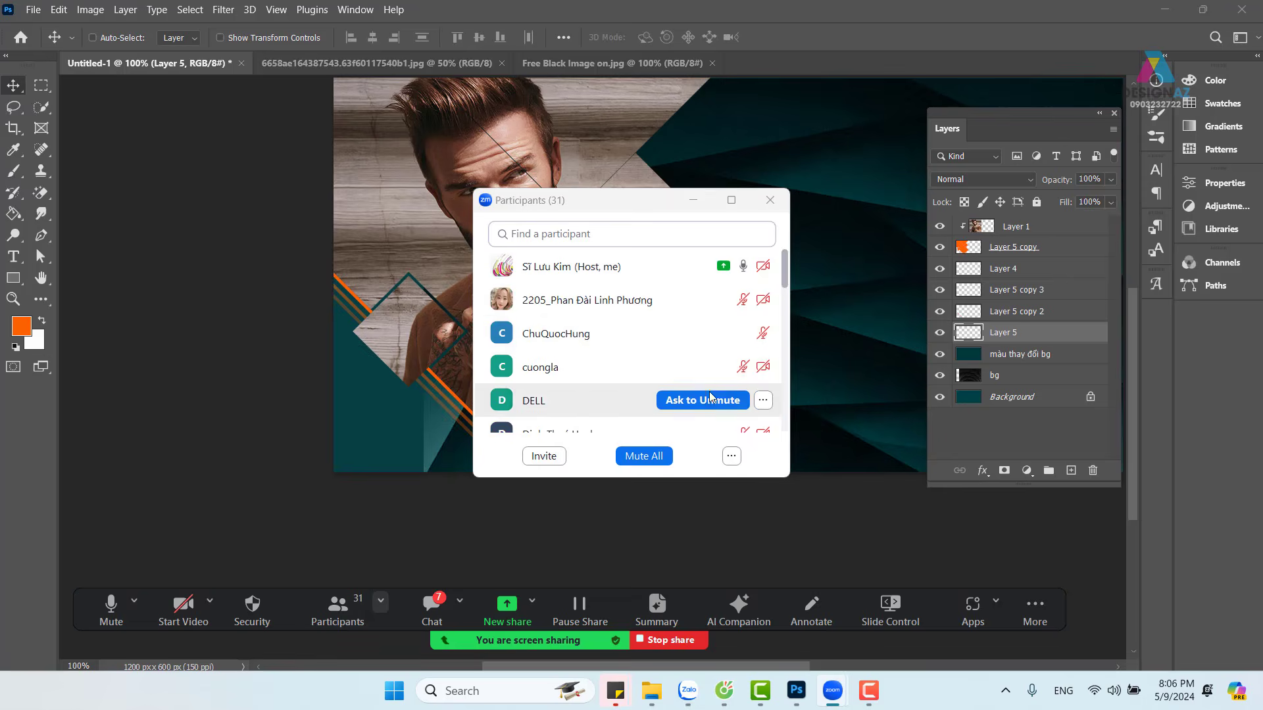
Step: Minimize the Zoom participant list and return to the banner document in Photoshop
click(693, 200)
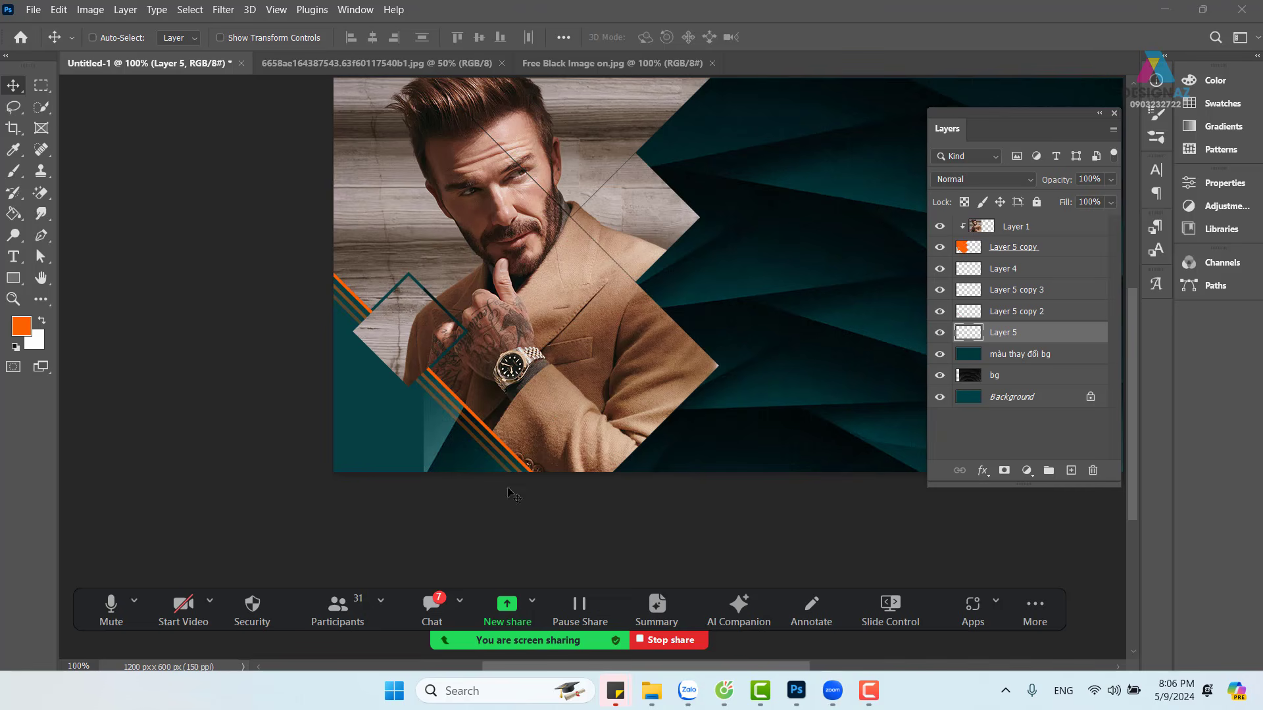
click(533, 475)
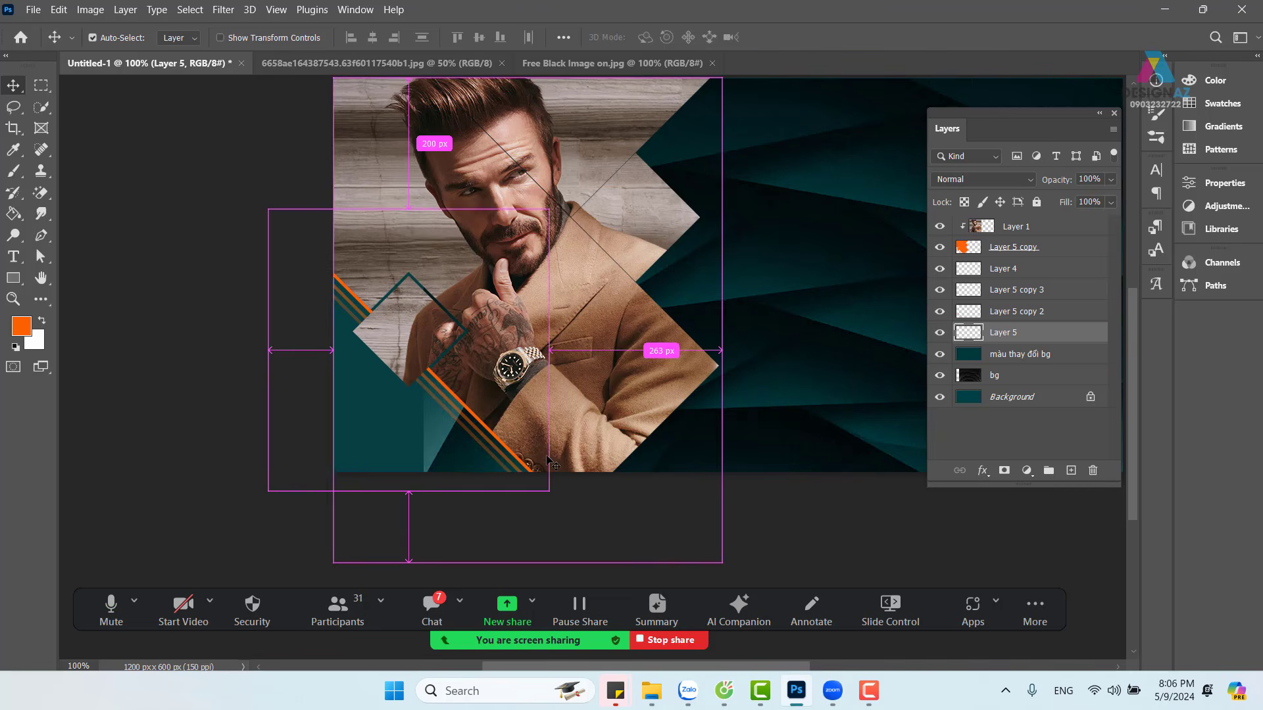
key(ctrl+plus)
key(ctrl+plus)
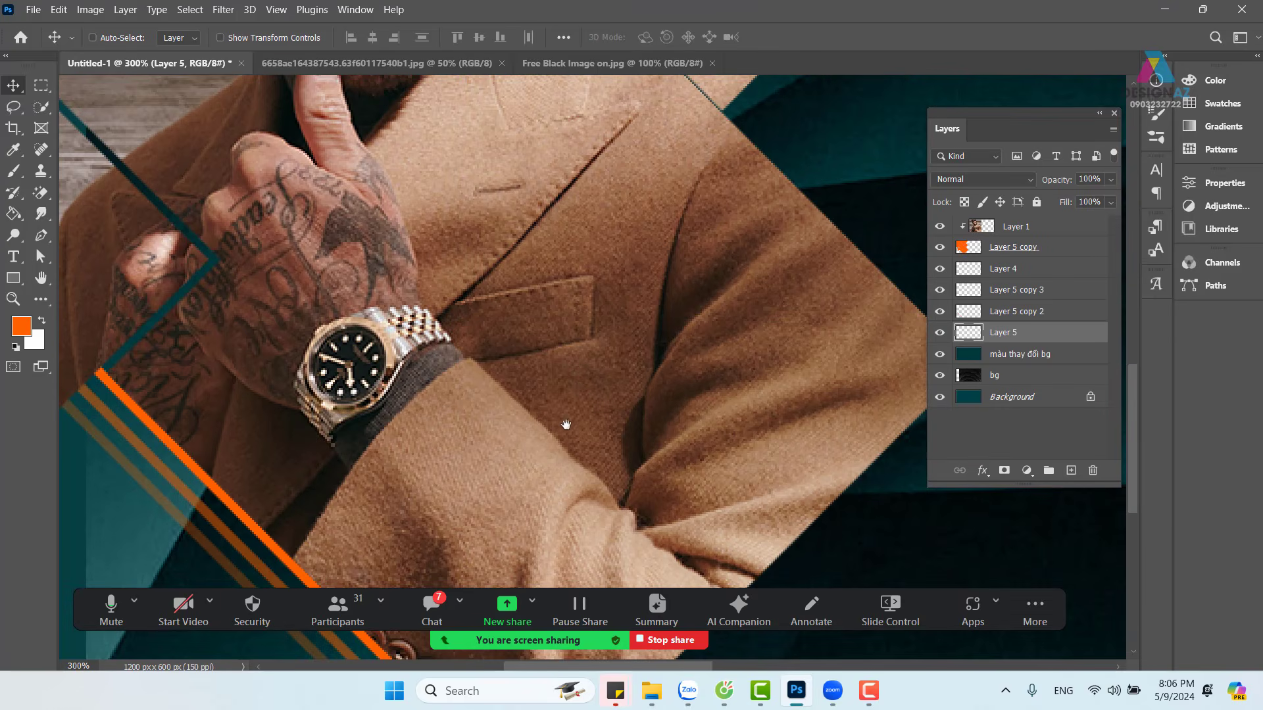
drag(511, 466, 732, 224)
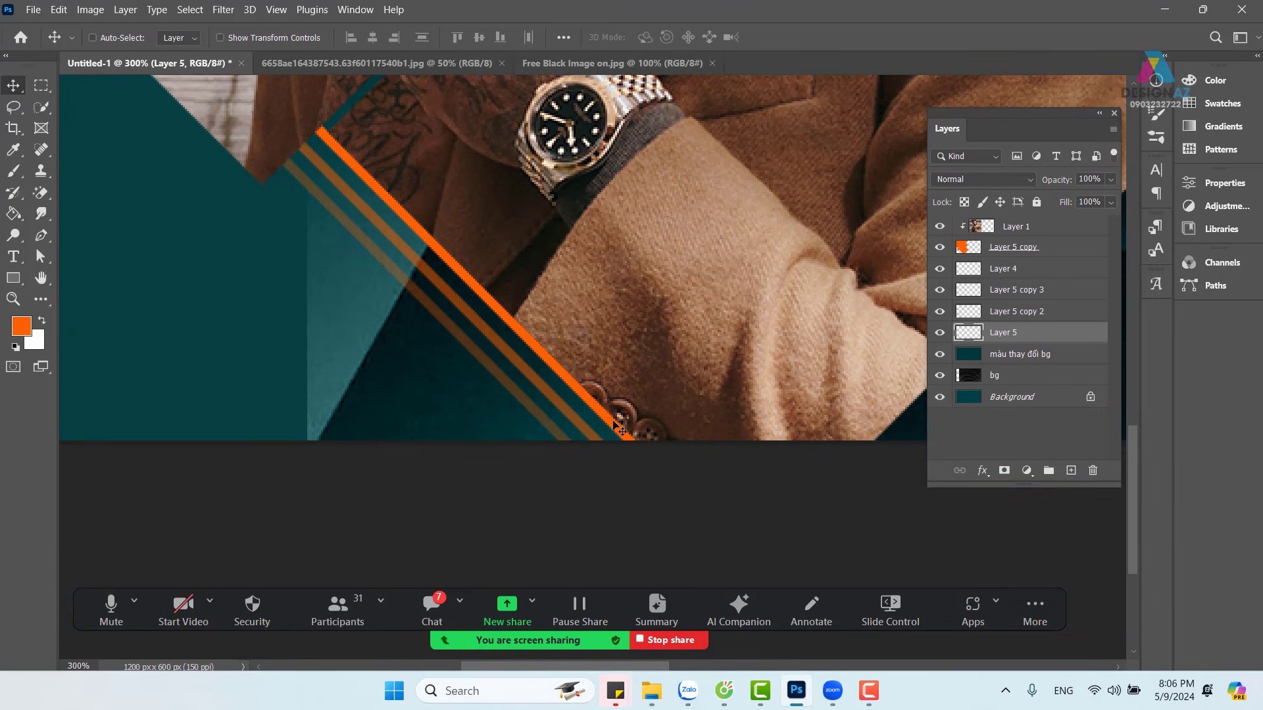
right_click(616, 427)
click(632, 431)
drag(632, 431, 413, 429)
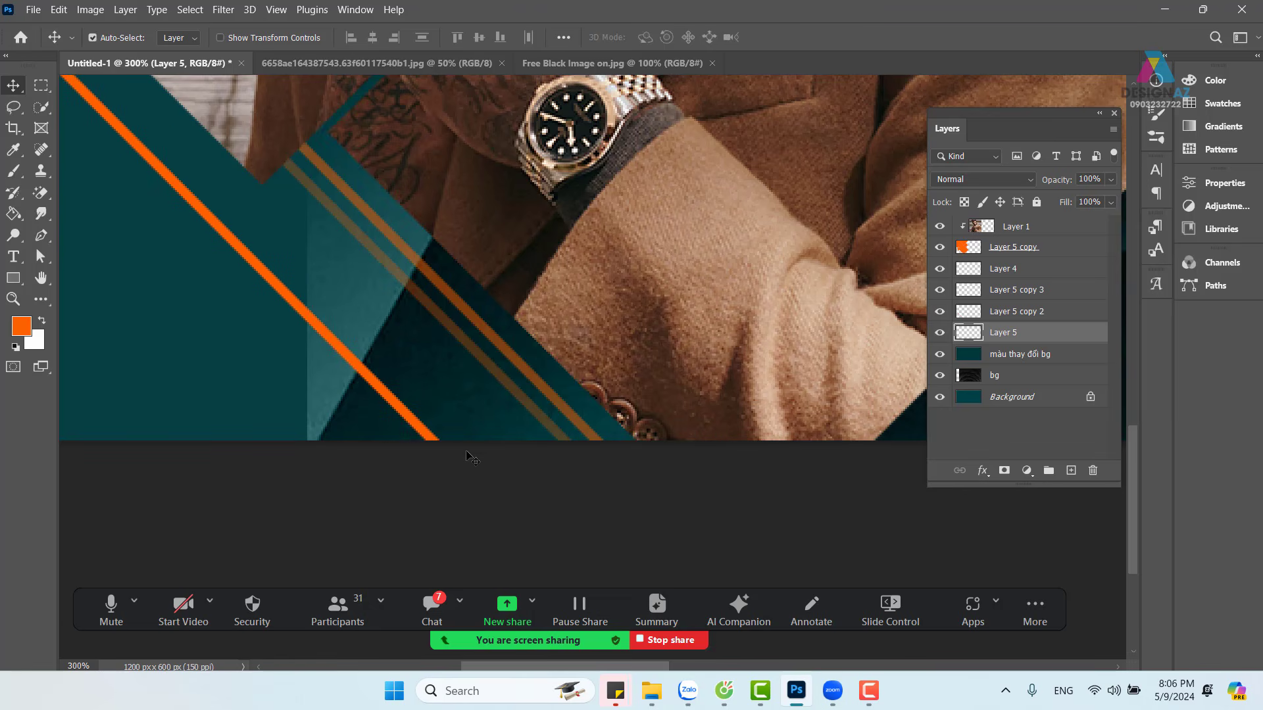
key(ctrl+z)
Step: Duplicate the fully opaque orange strip (Layer 5) and place the copy on the dark background to the right of the portrait
key(ctrl+minus)
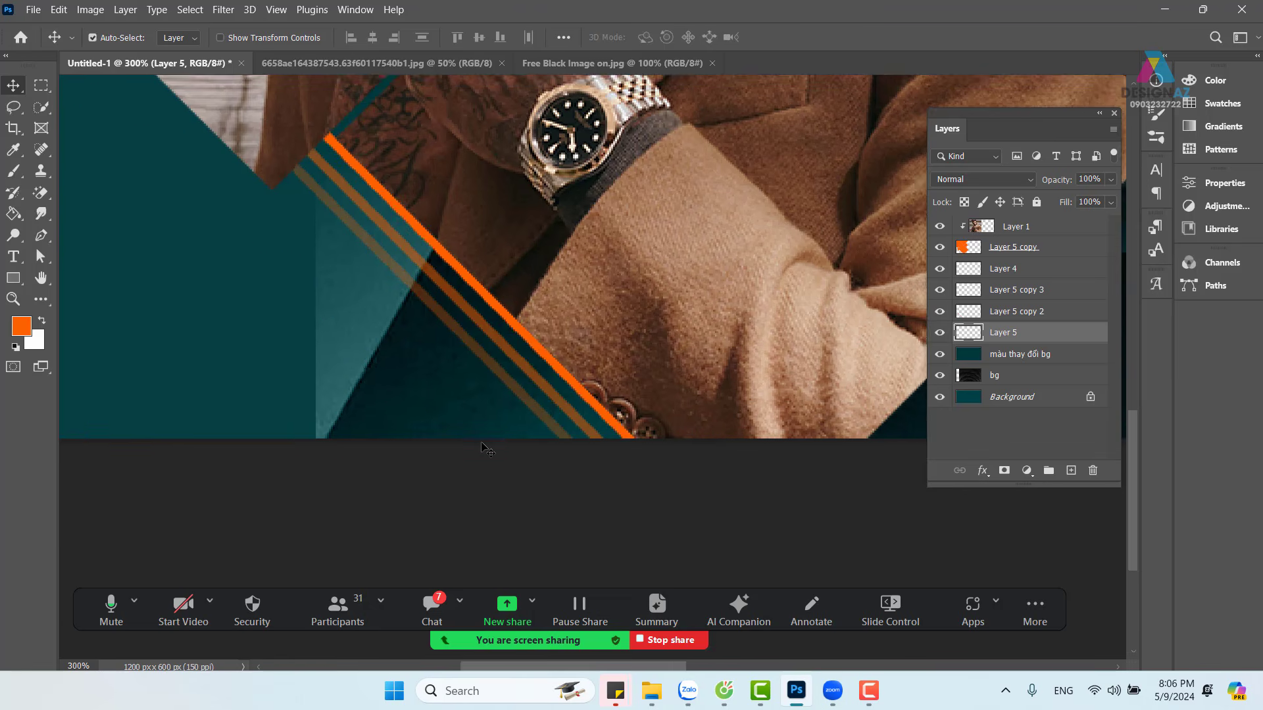
drag(479, 442, 475, 310)
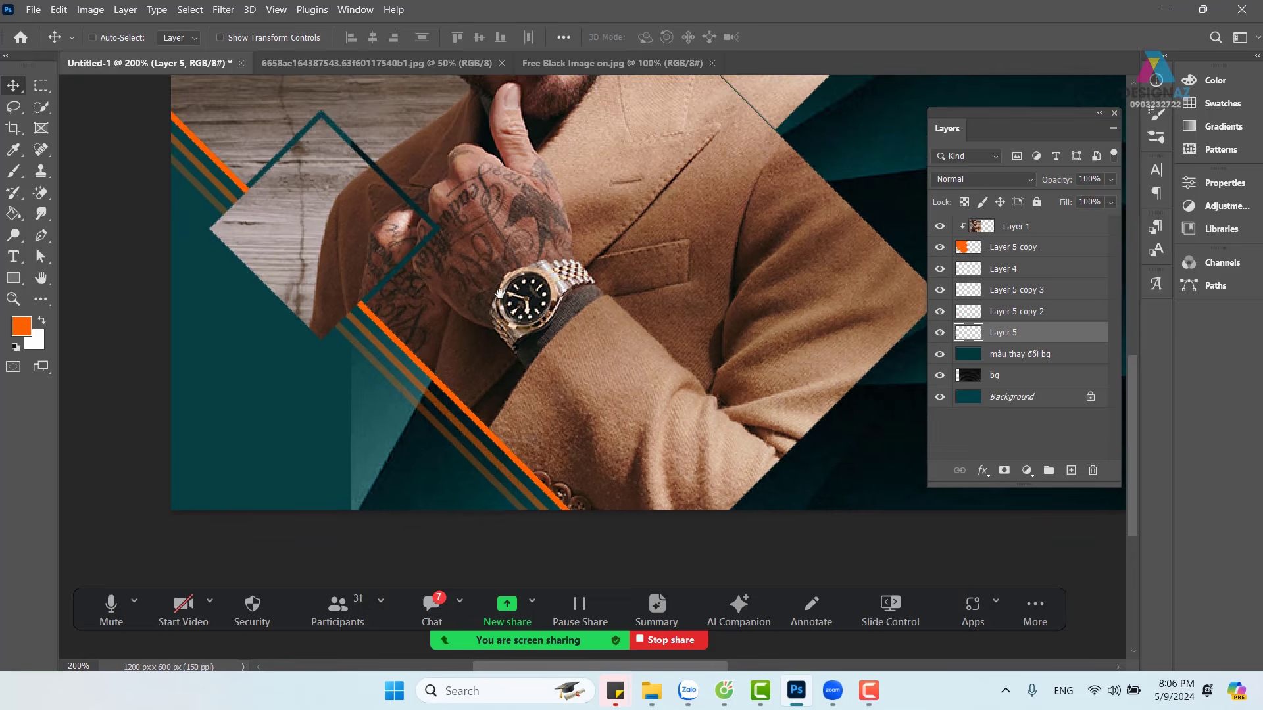
key(ctrl+minus)
drag(615, 183, 599, 200)
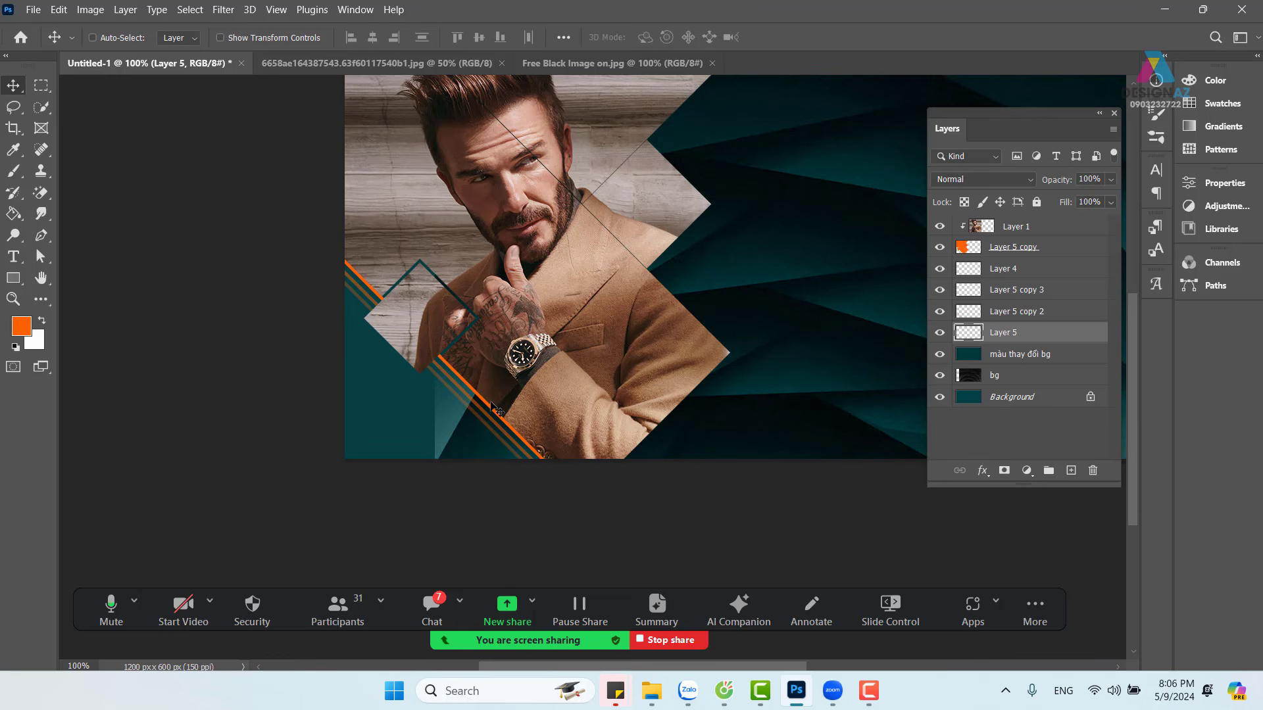
drag(494, 403, 830, 205)
scroll(693, 265, up, 2)
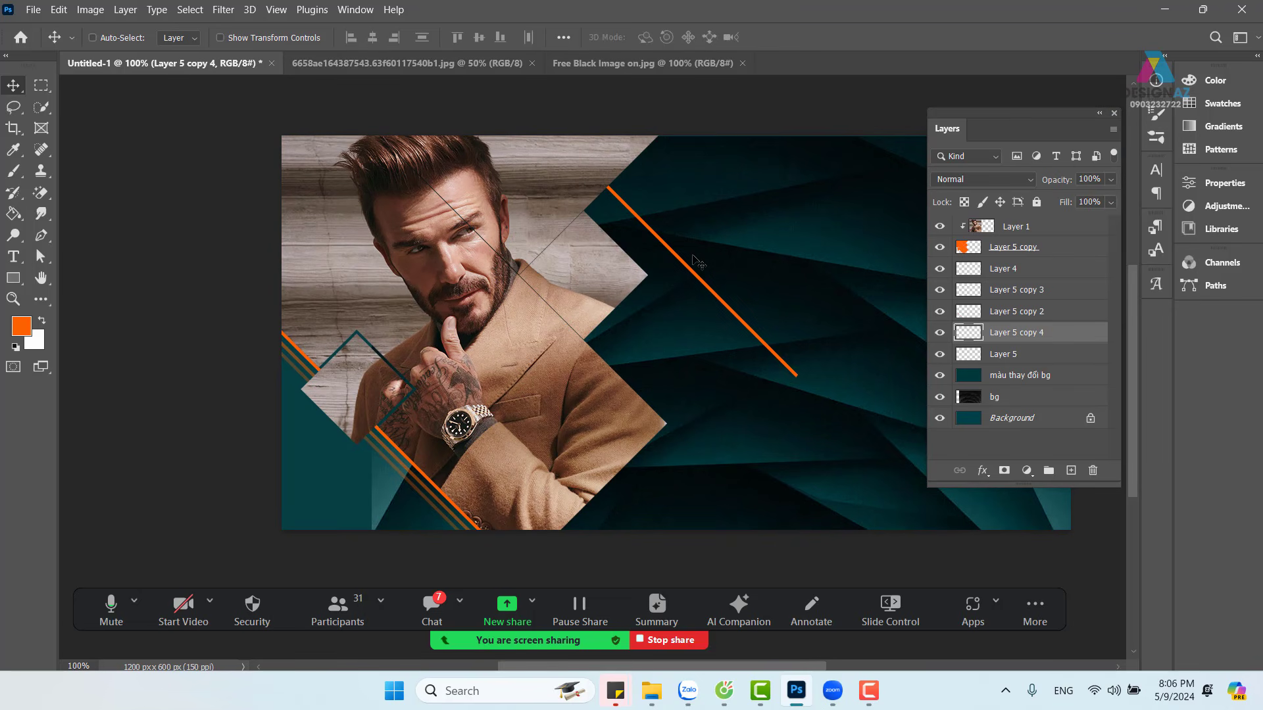
Step: Free-transform the copied orange strip and flip it horizontally so it slants the opposite way
key(ctrl)
key(ctrl+t)
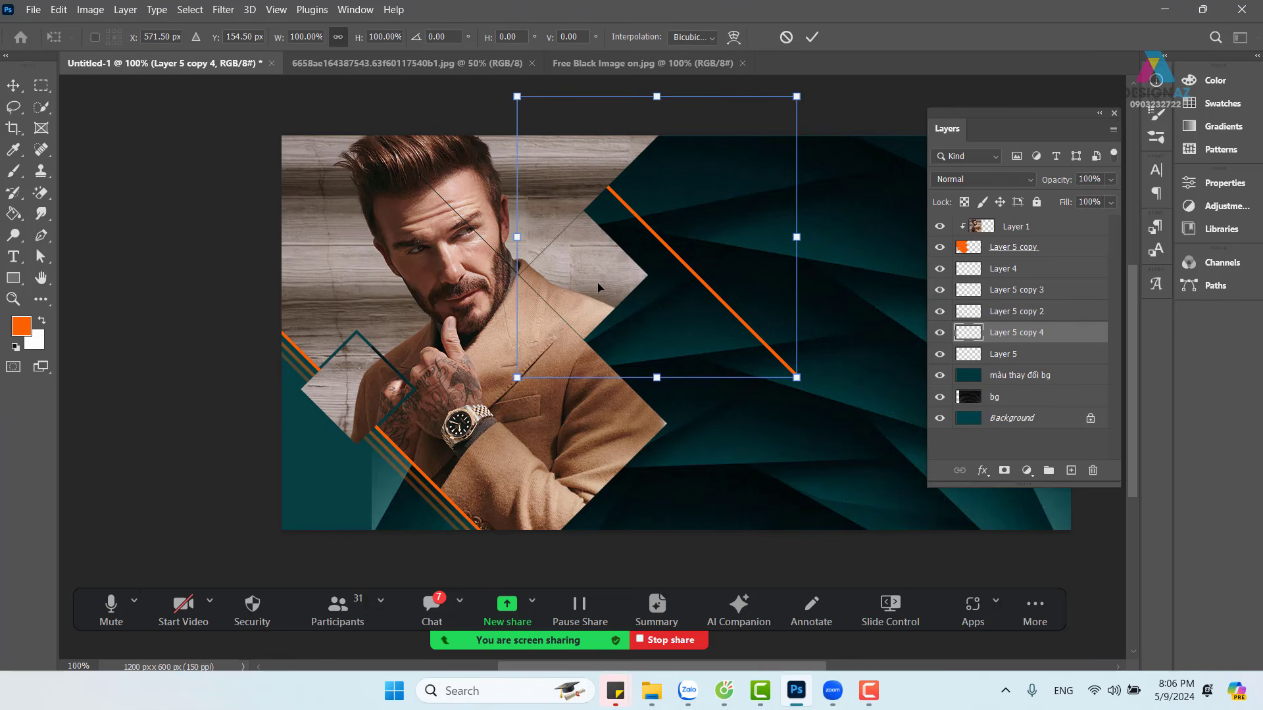
drag(701, 319, 507, 374)
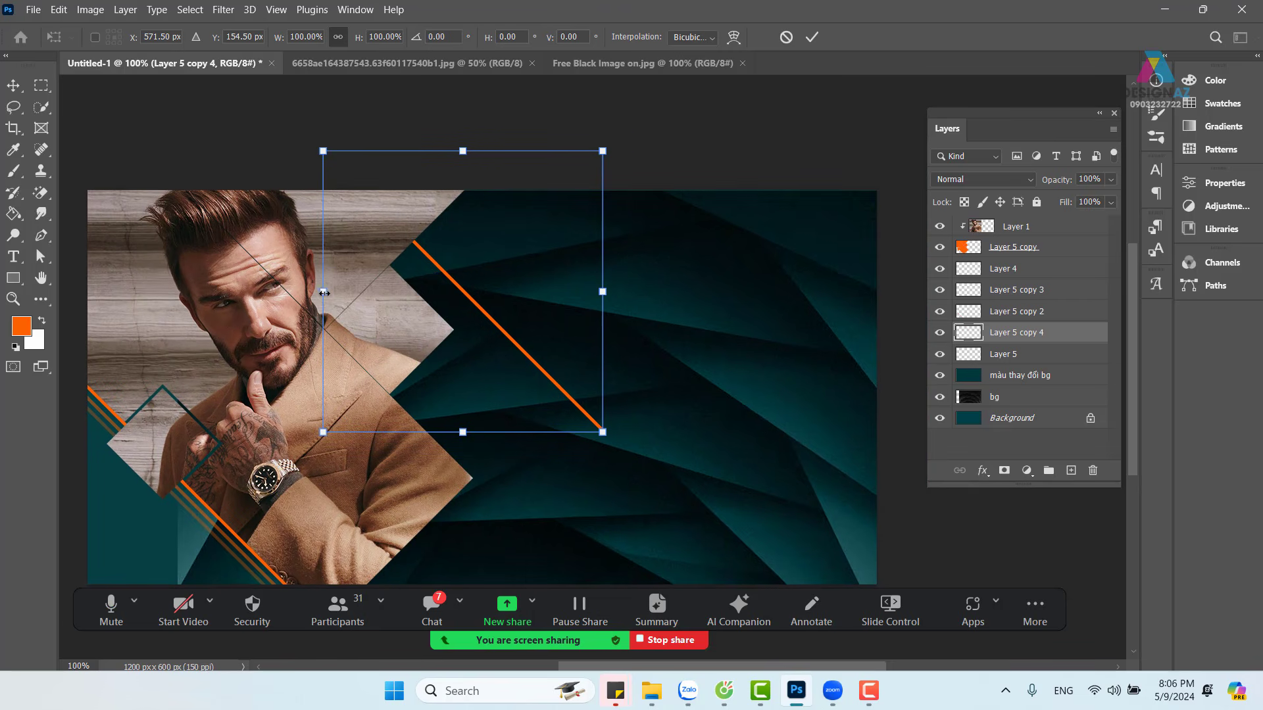
drag(323, 291, 758, 324)
key(ctrl+z)
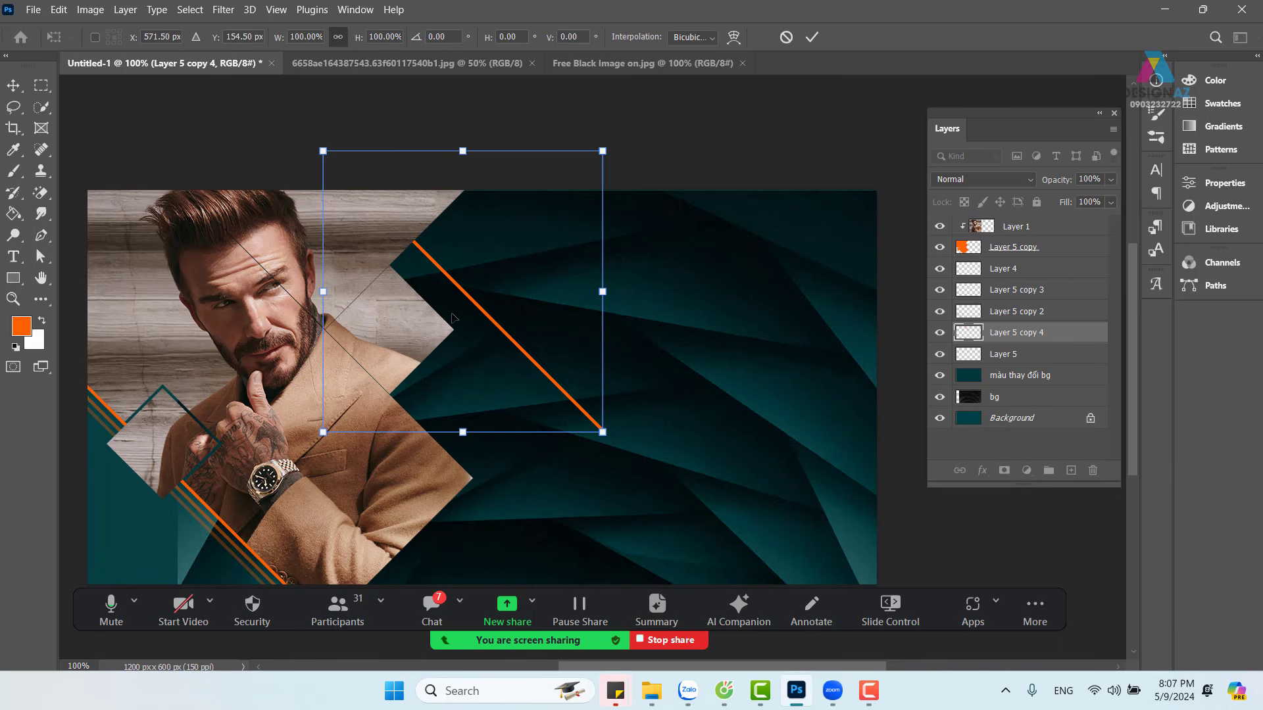
right_click(482, 302)
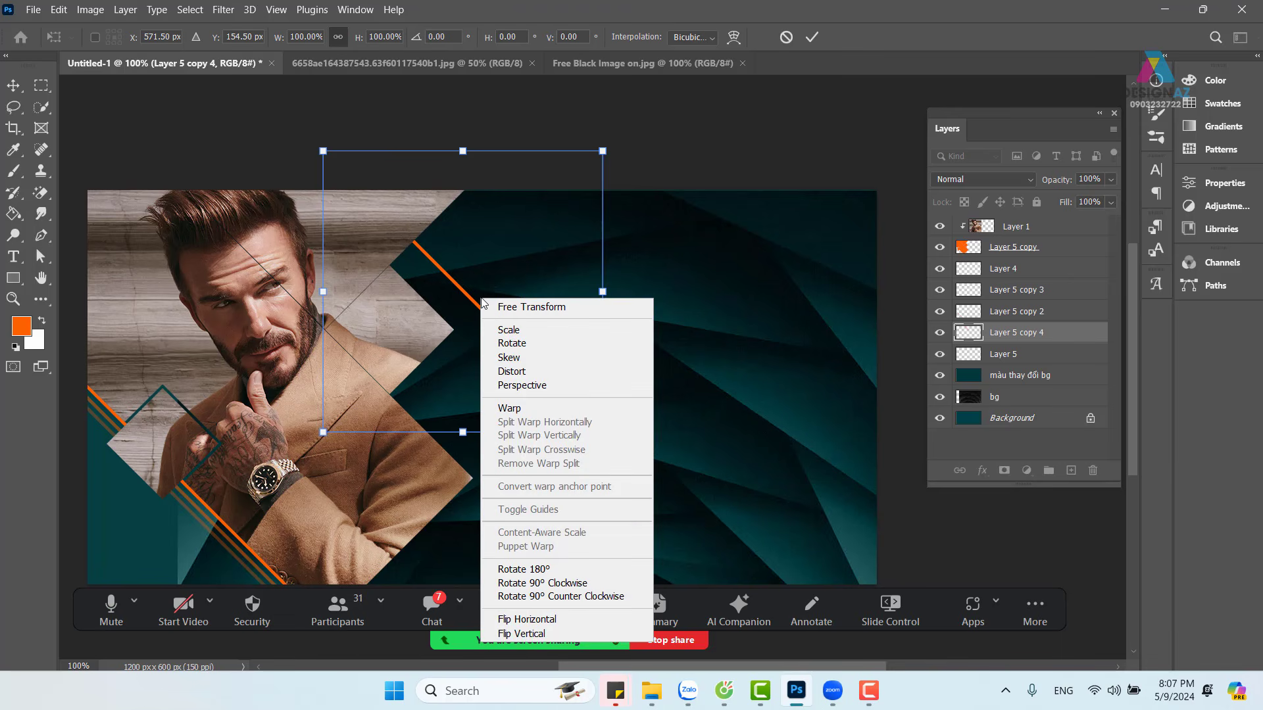
click(571, 621)
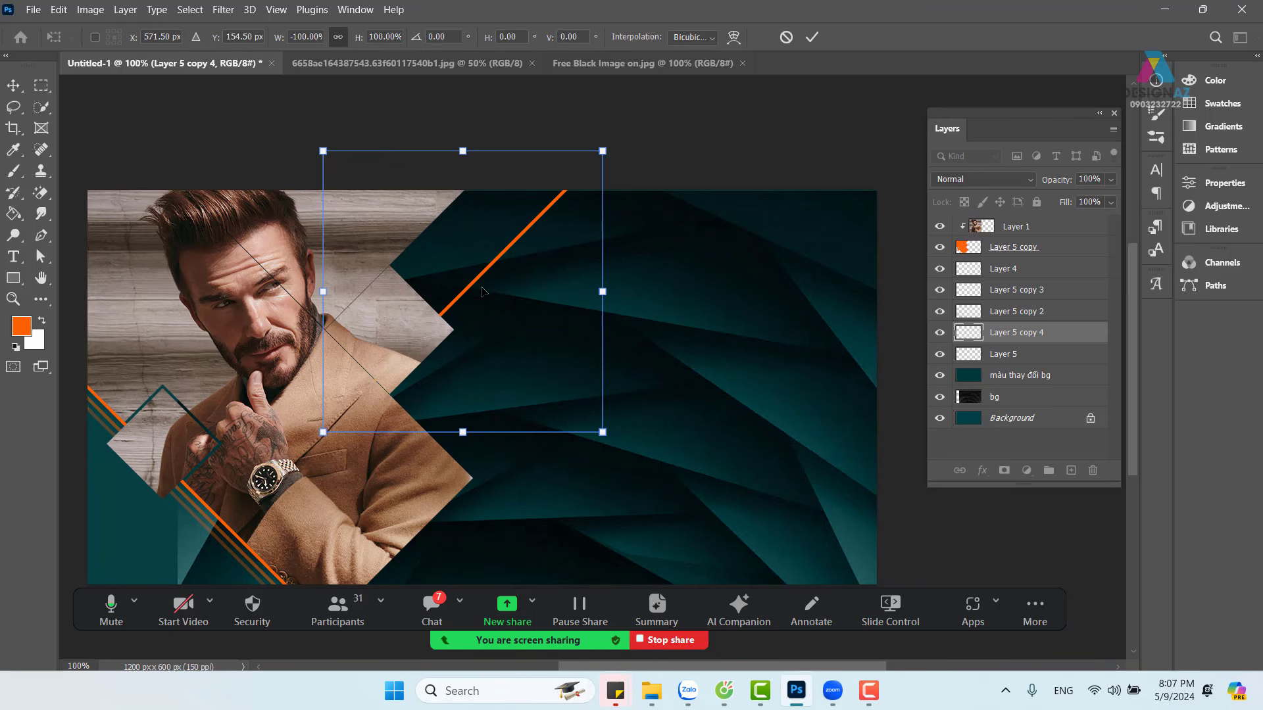
Step: Move the flipped strip onto the photo's upper-right diagonal edge, nudge it up 3 px to close the gap, and apply the transform
drag(474, 279, 427, 243)
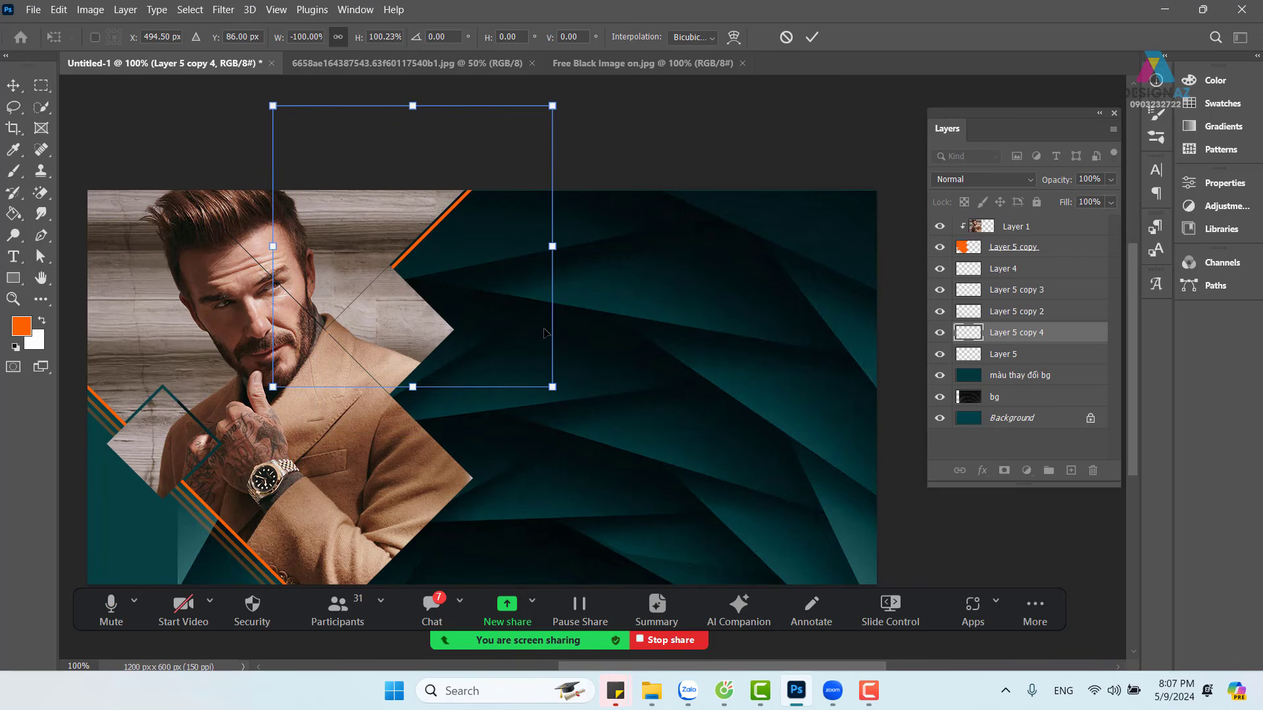
key(ctrl+plus)
key(ctrl+plus)
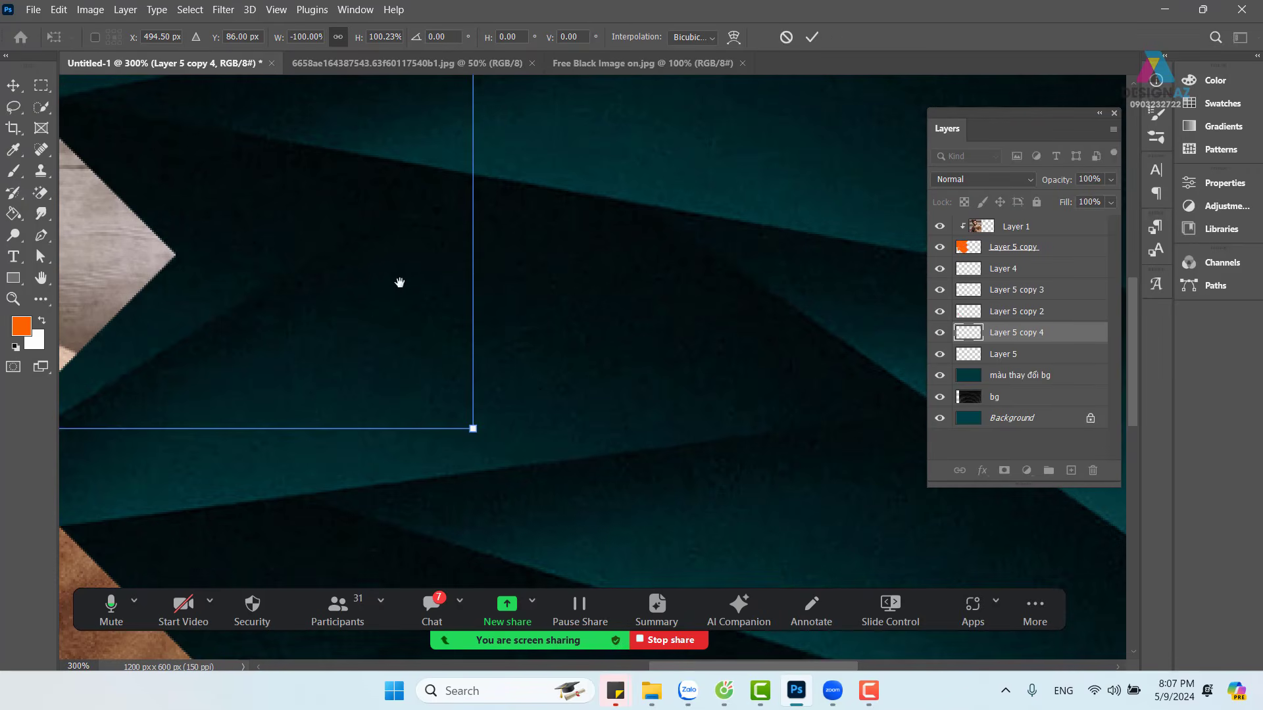
drag(309, 214, 626, 451)
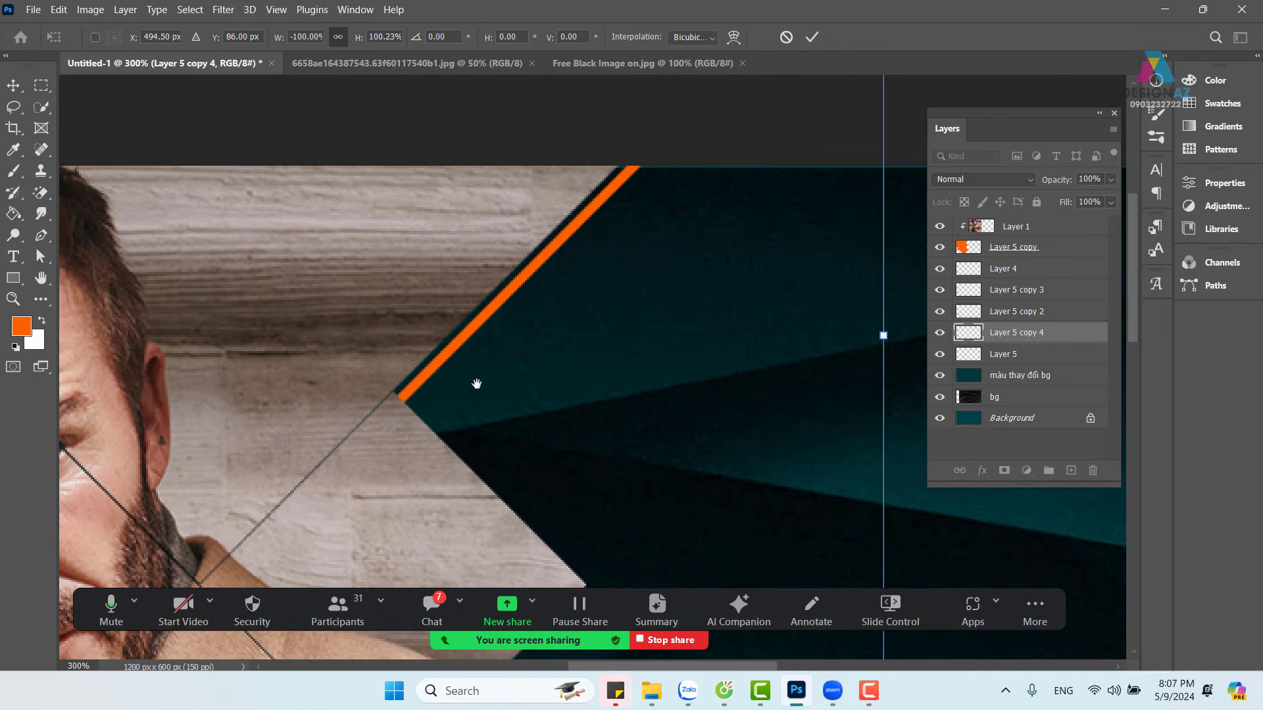
key(Up)
key(Up)
key(Up)
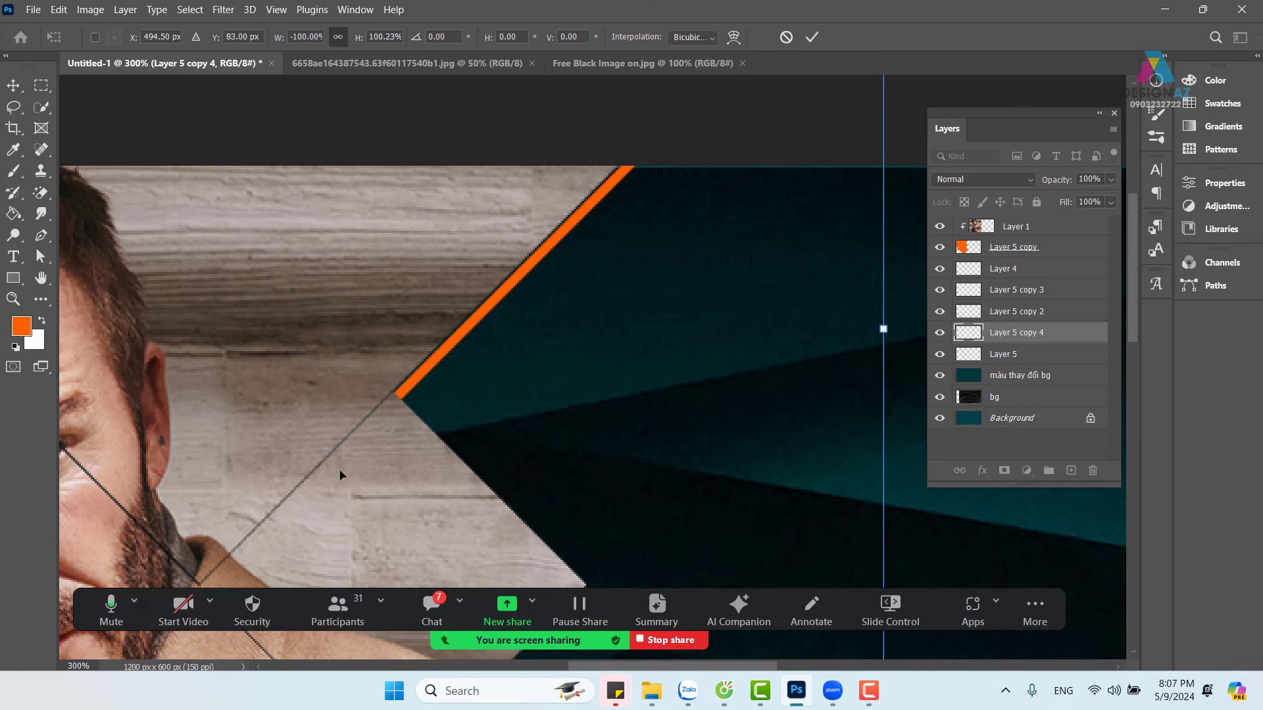
key(ctrl+minus)
key(ctrl+minus)
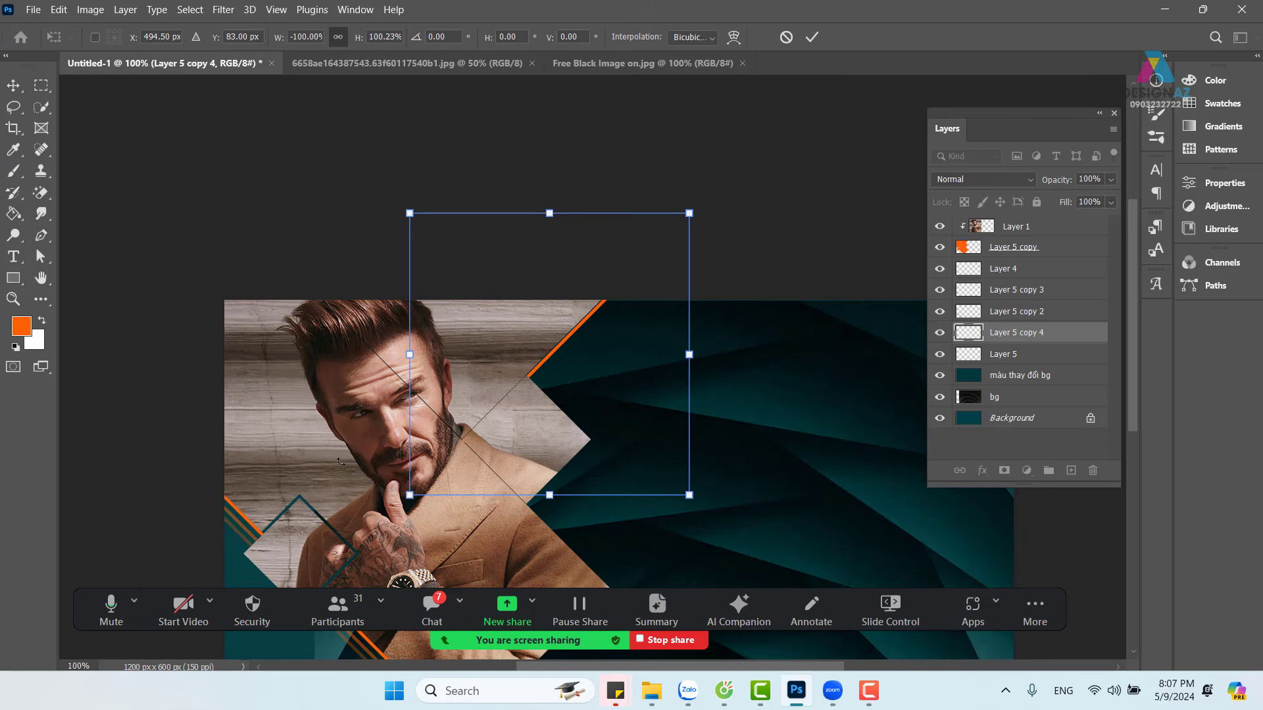
key(Return)
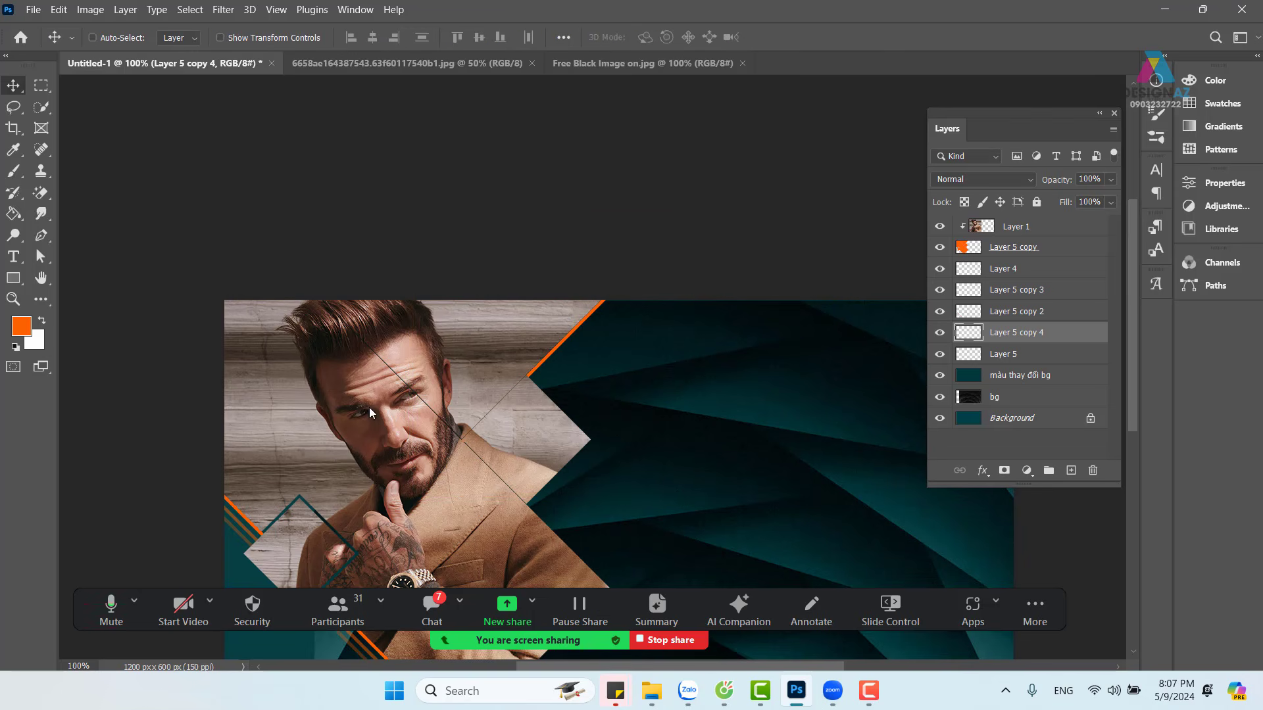
Step: Duplicate the upper-right strip outward twice as evenly spaced parallel lines, with the first copy at 50% opacity and the second at 30%
key(ctrl+plus)
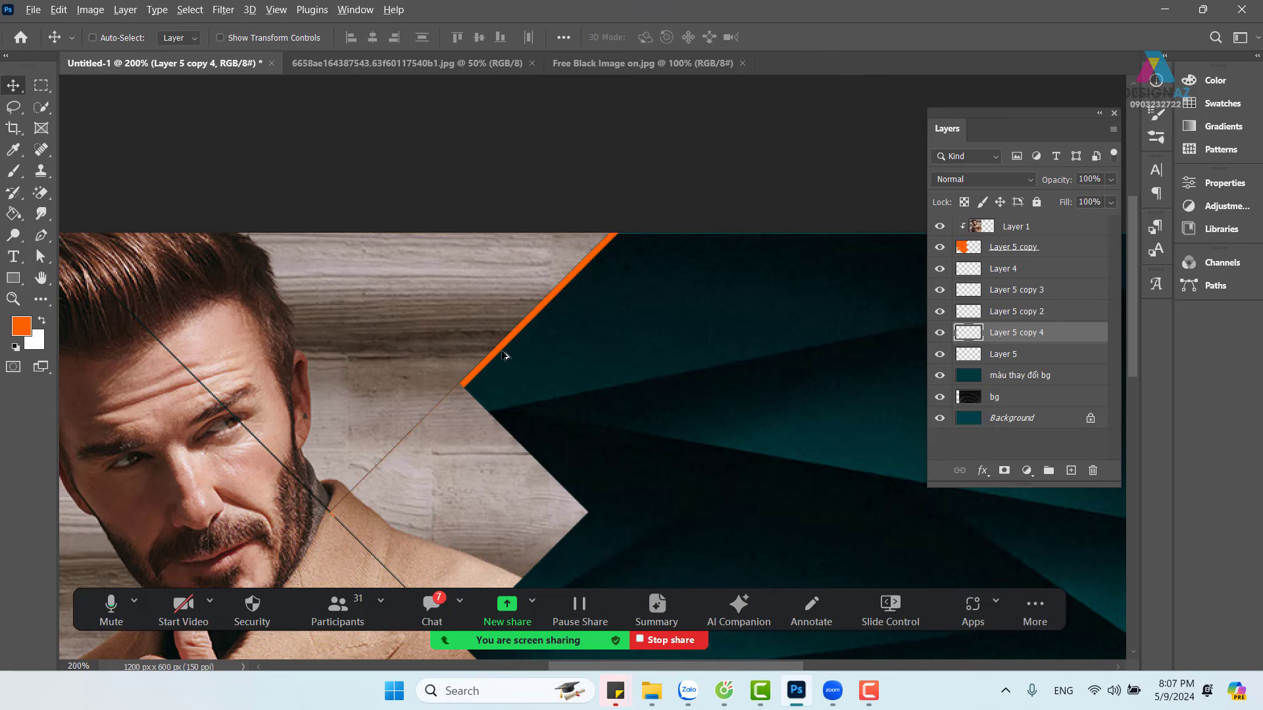
drag(505, 358, 521, 363)
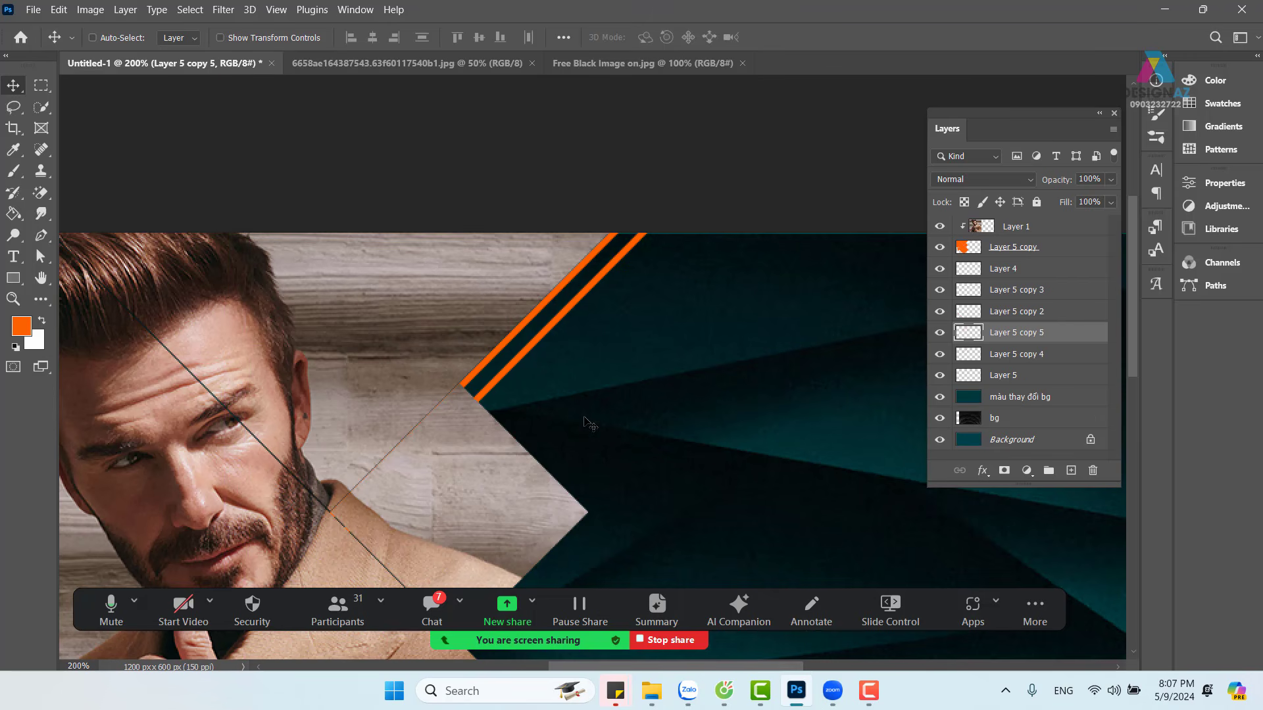
key(5)
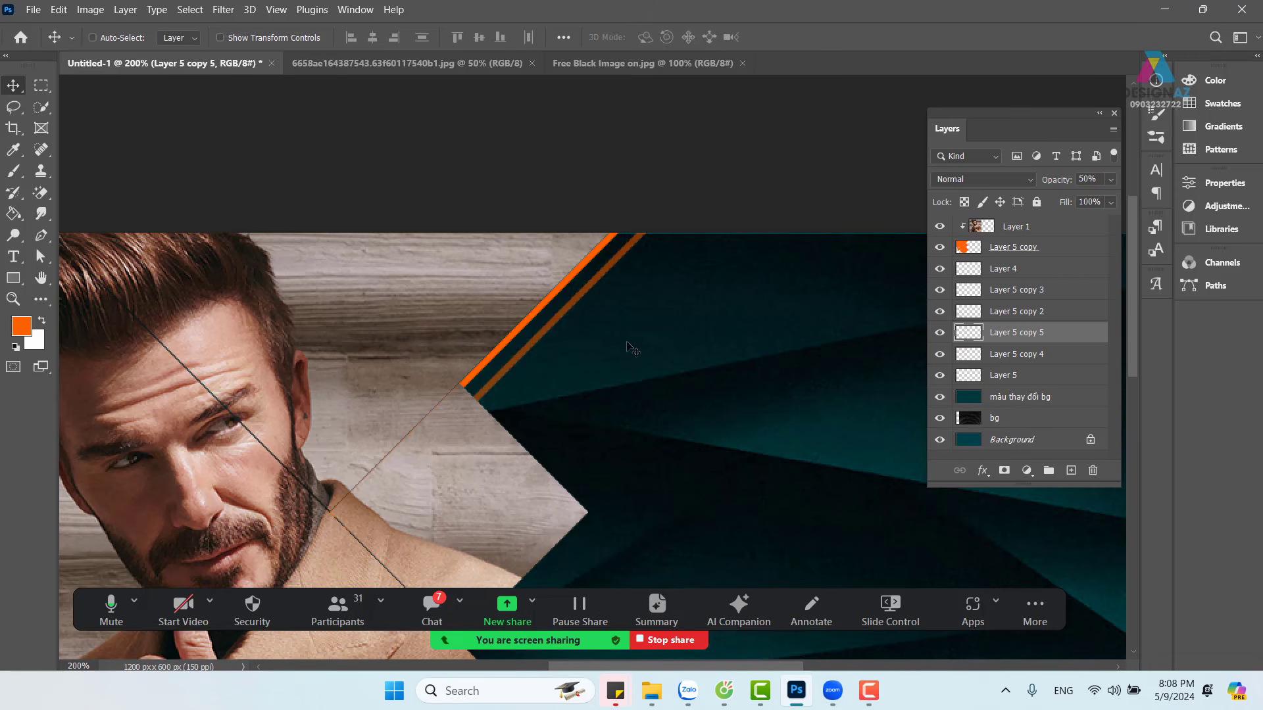
drag(563, 334, 602, 355)
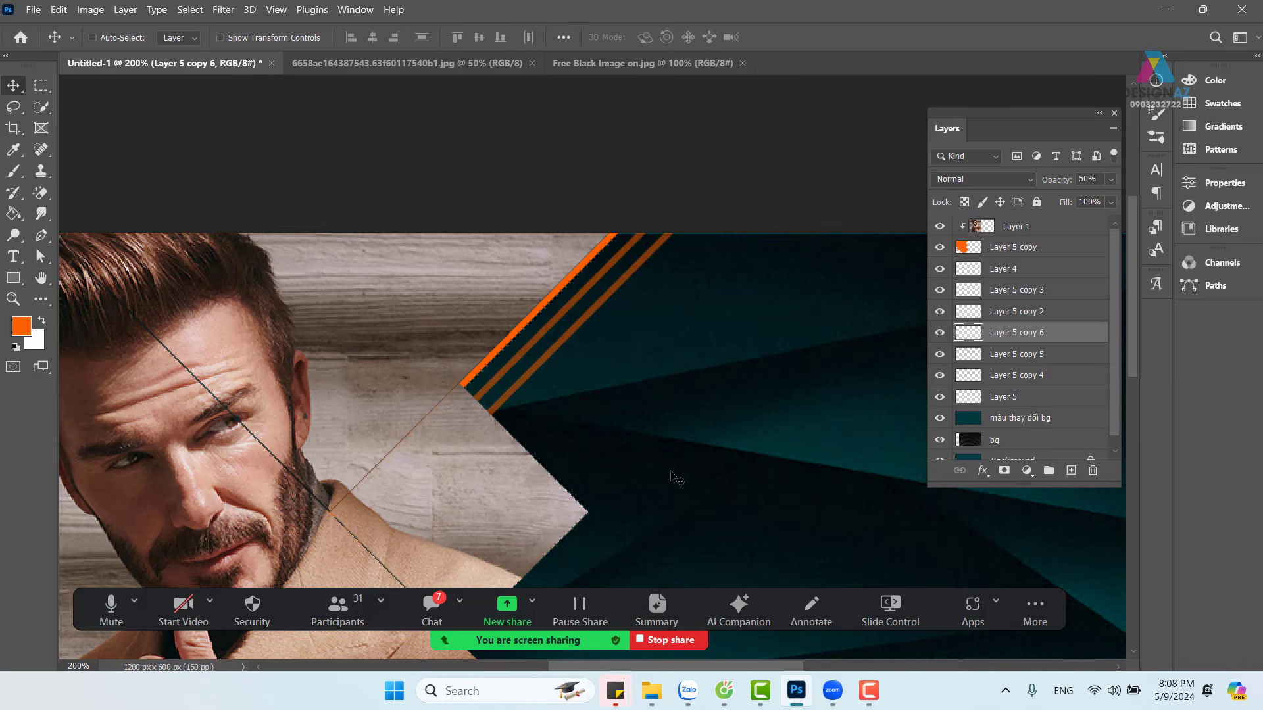
key(3)
key(ctrl+minus)
key(ctrl+minus)
key(ctrl+minus)
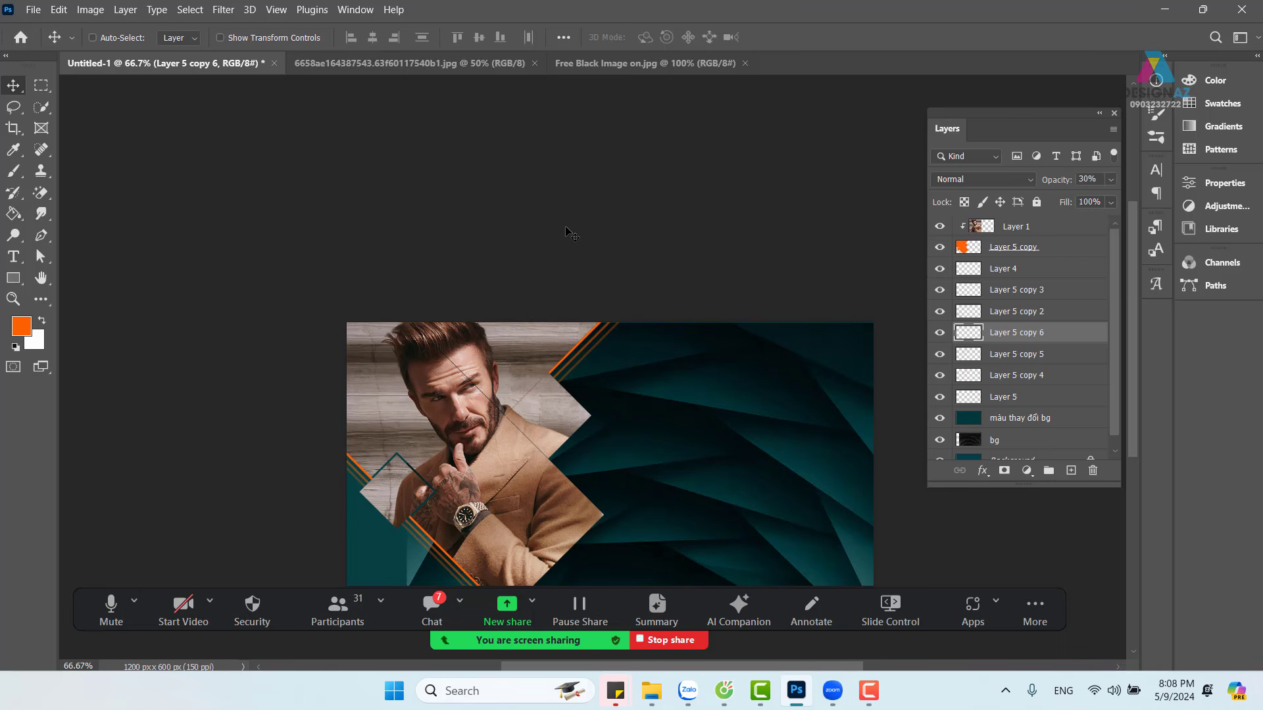
drag(626, 481, 605, 360)
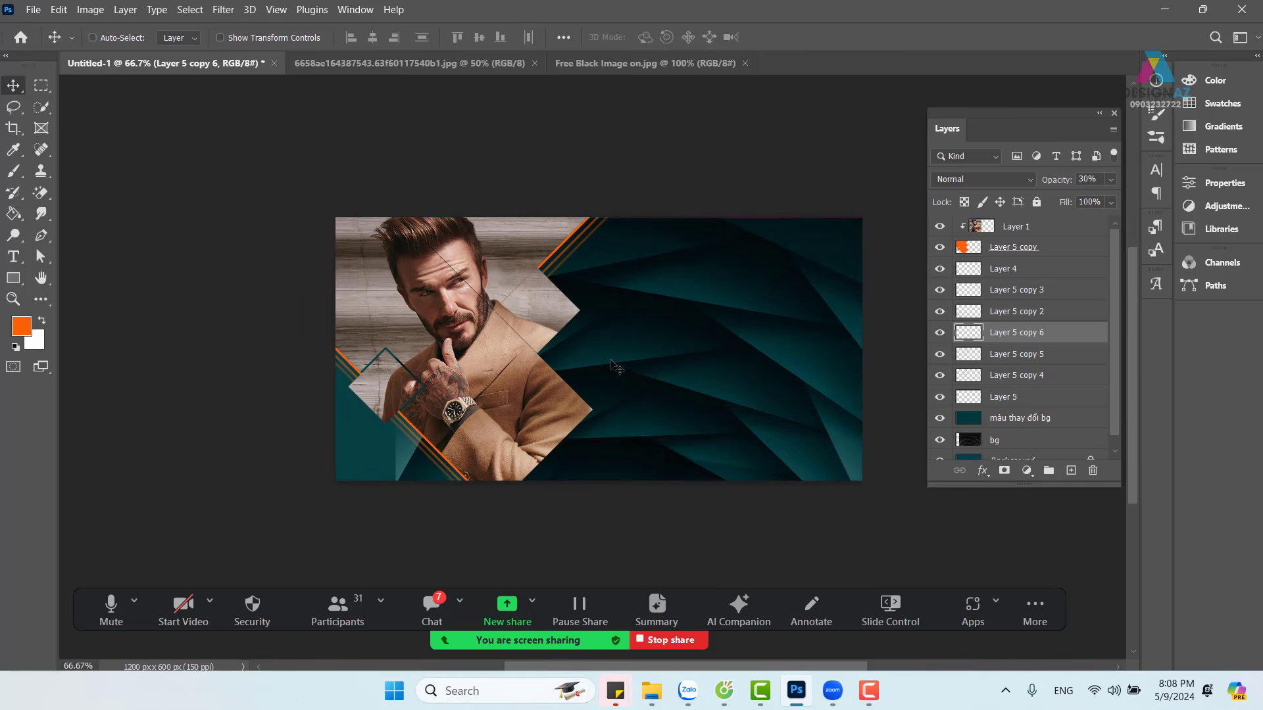
Step: Create a small orange-filled square on a new layer above Layer 1, near the notch on the photo's right side, and deselect
key(ctrl+plus)
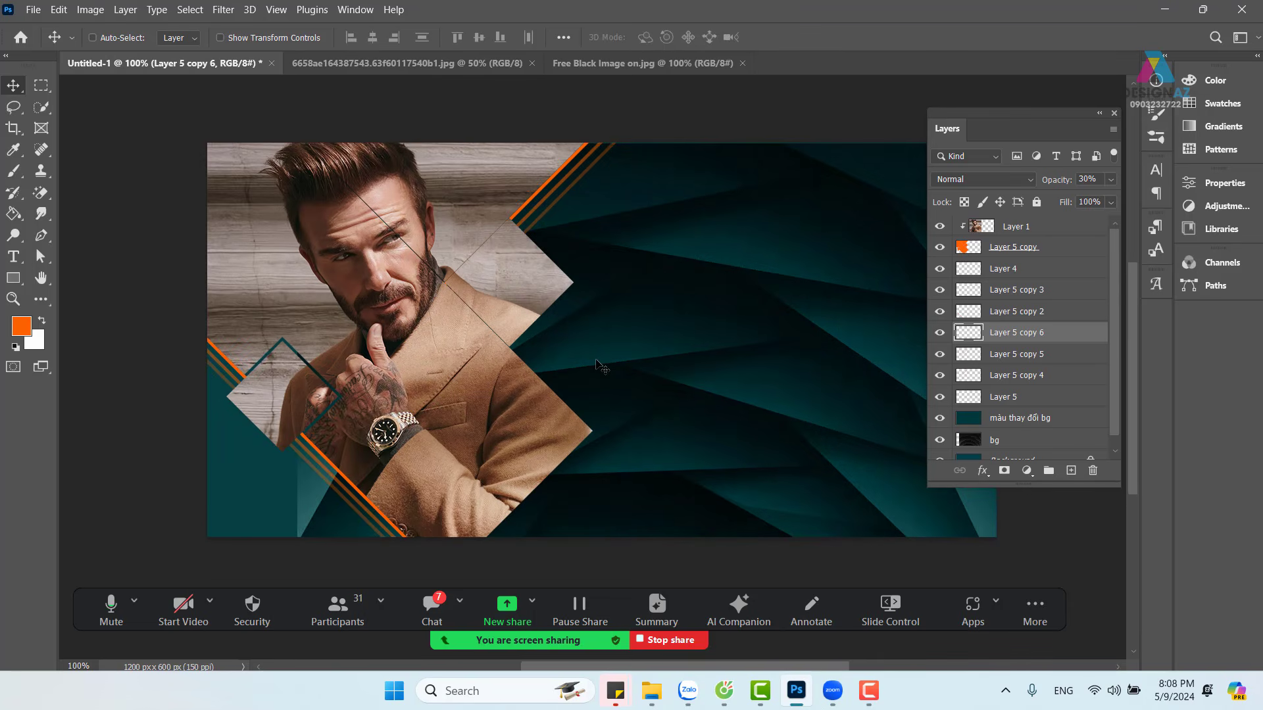
key(ctrl+plus)
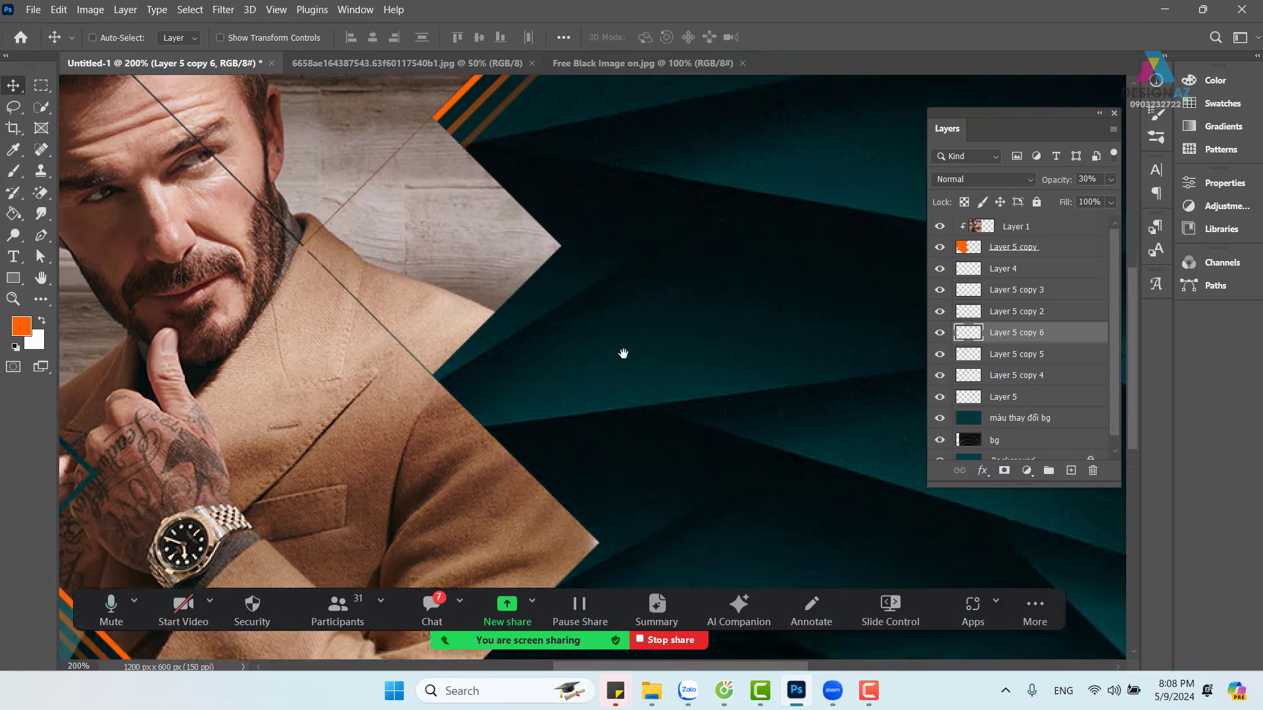
drag(602, 367, 582, 204)
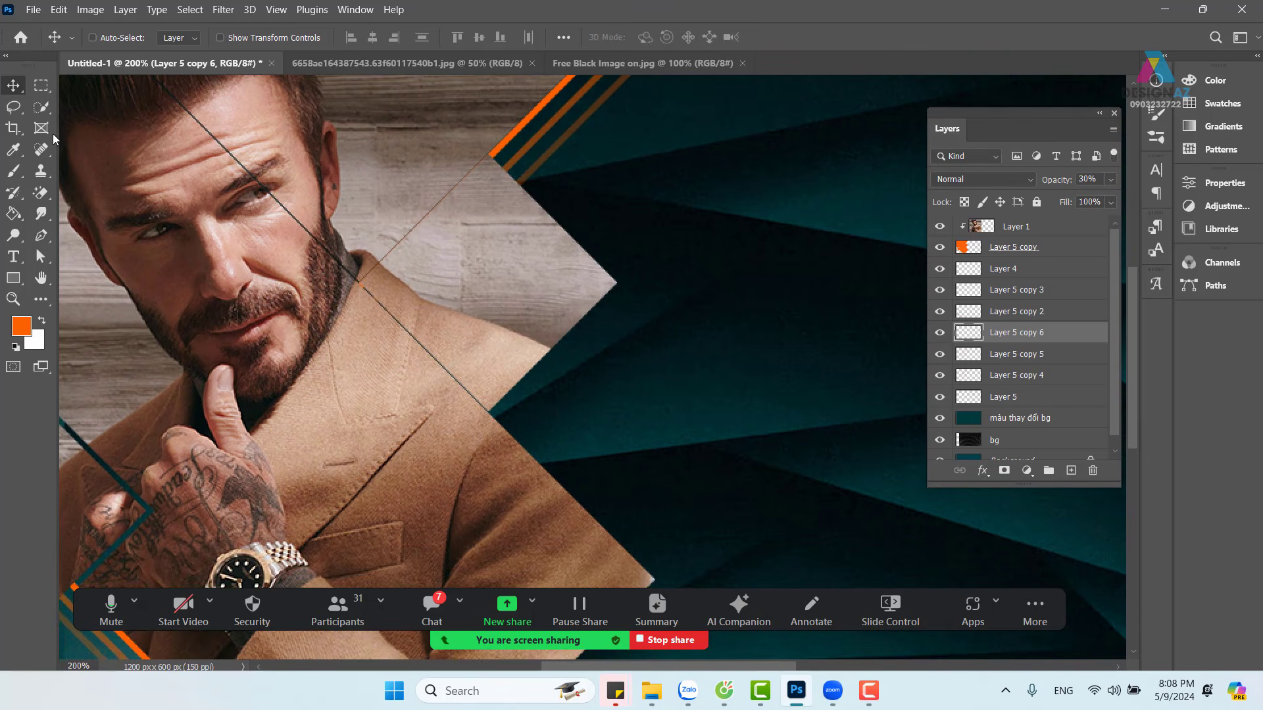
click(50, 88)
drag(541, 404, 595, 460)
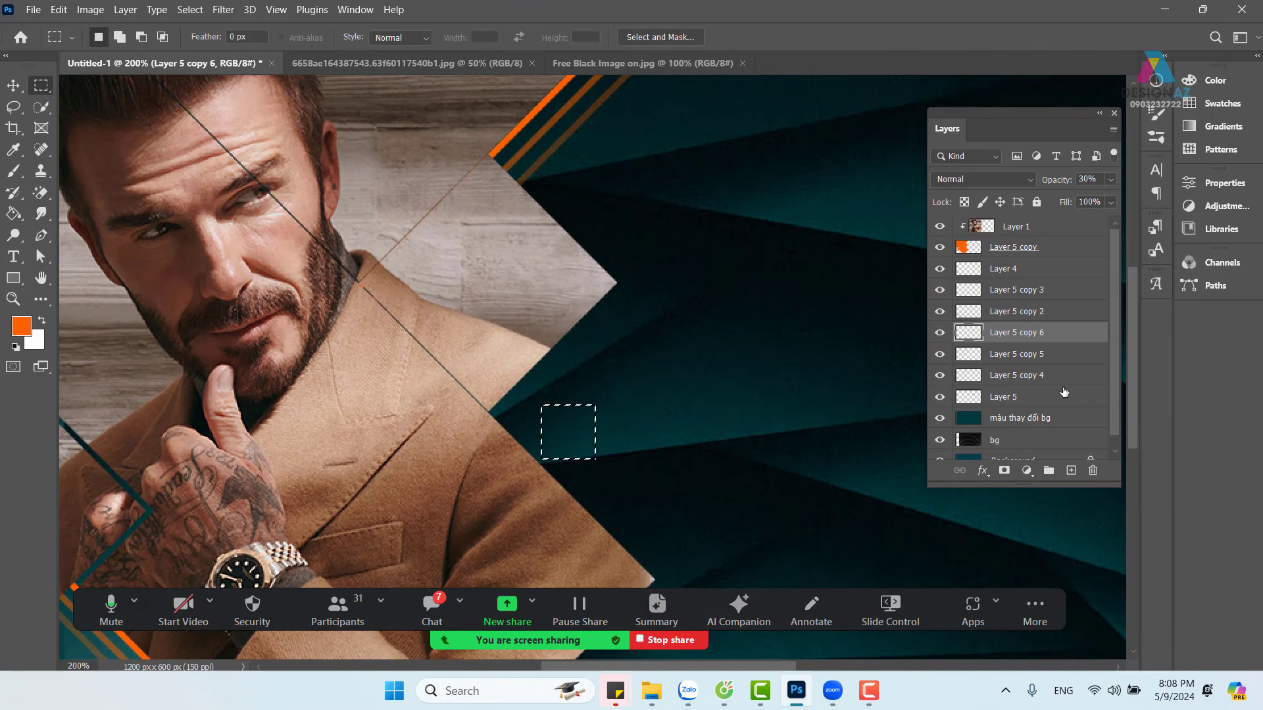
click(1055, 229)
click(1071, 470)
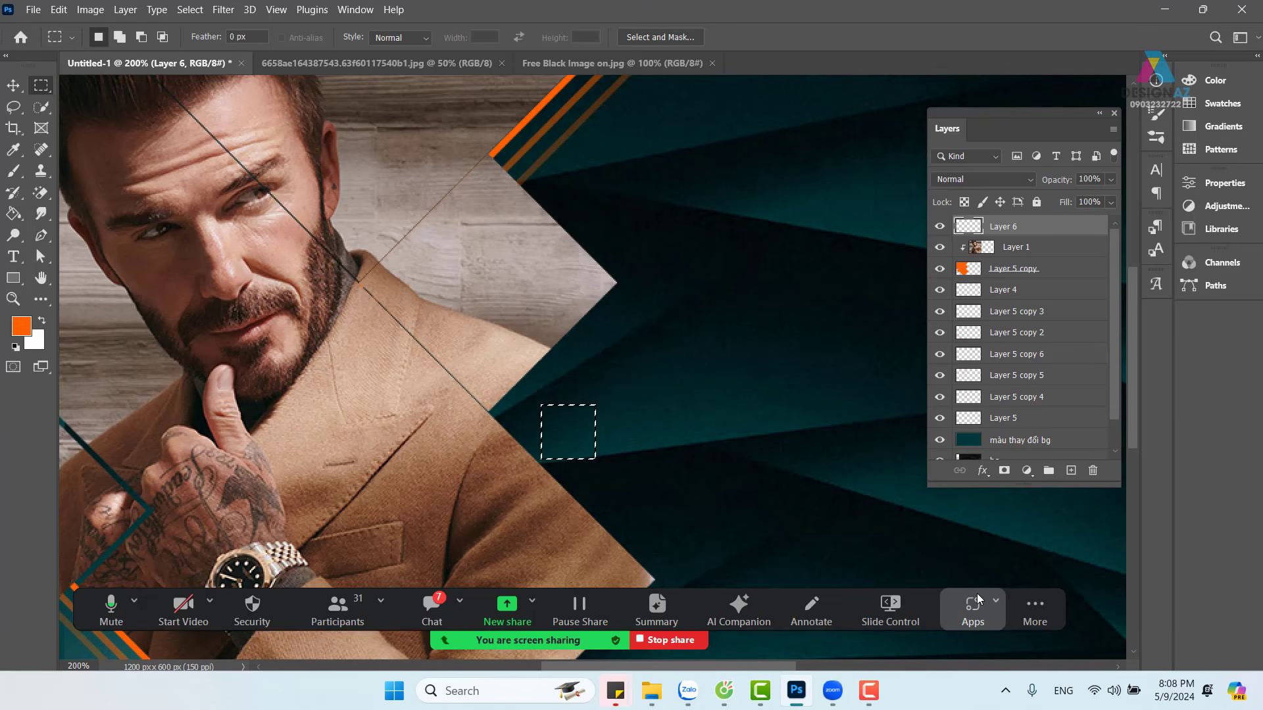
key(alt+BackSpace)
key(ctrl+d)
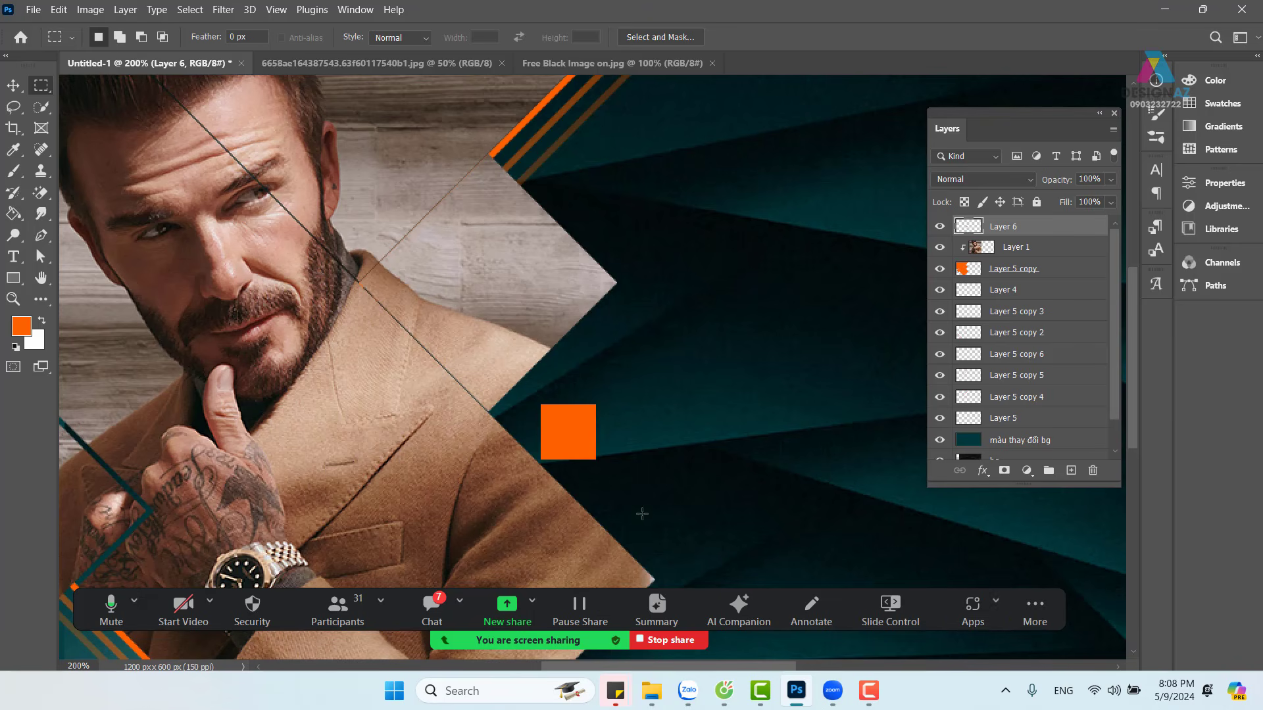
Step: Rotate the orange square 45° into a diamond and move it up into the notch on the photo's right edge
key(ctrl+t)
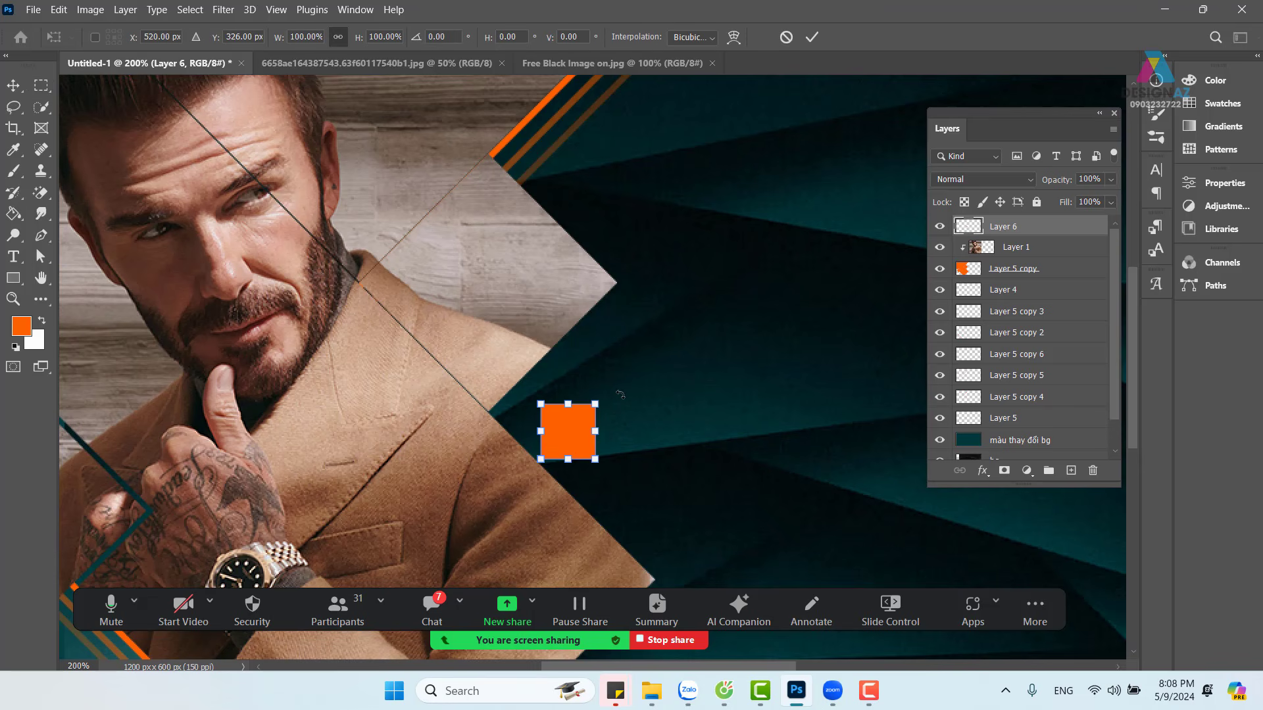
drag(616, 392, 668, 414)
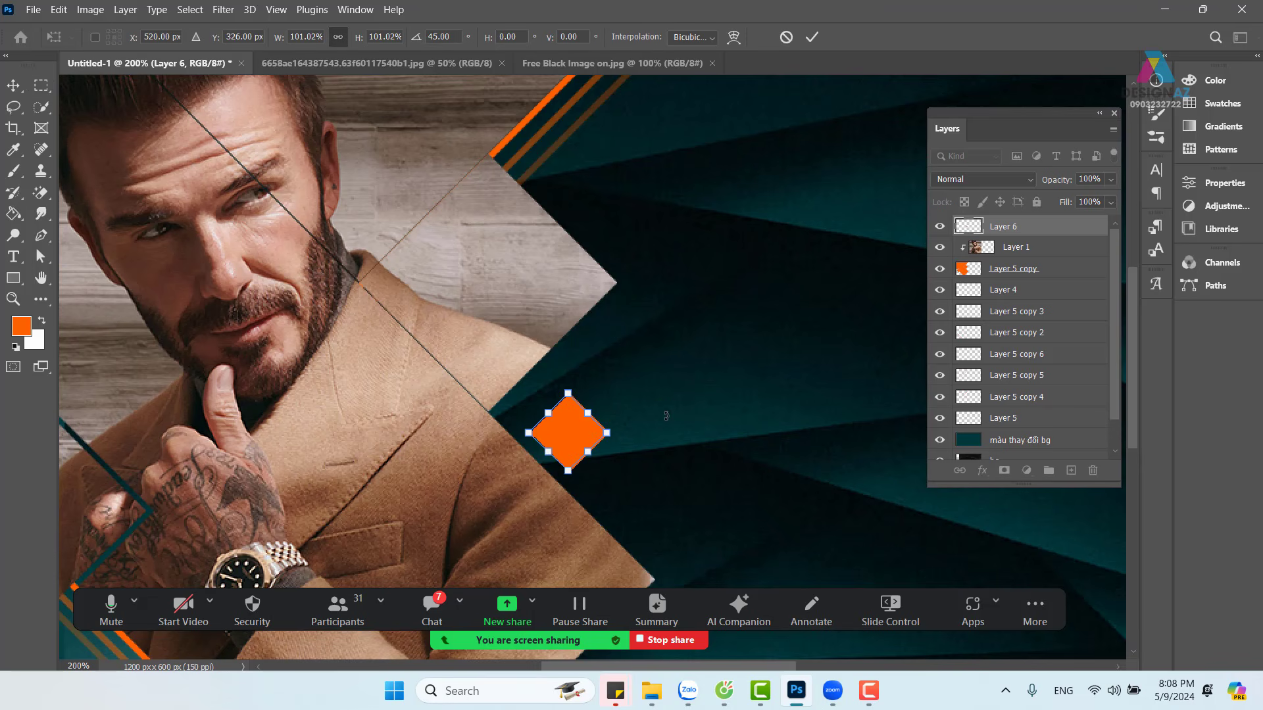
key(Return)
key(v)
mouse_move(556, 447)
mouse_down()
mouse_move(541, 429)
mouse_move(553, 427)
mouse_up()
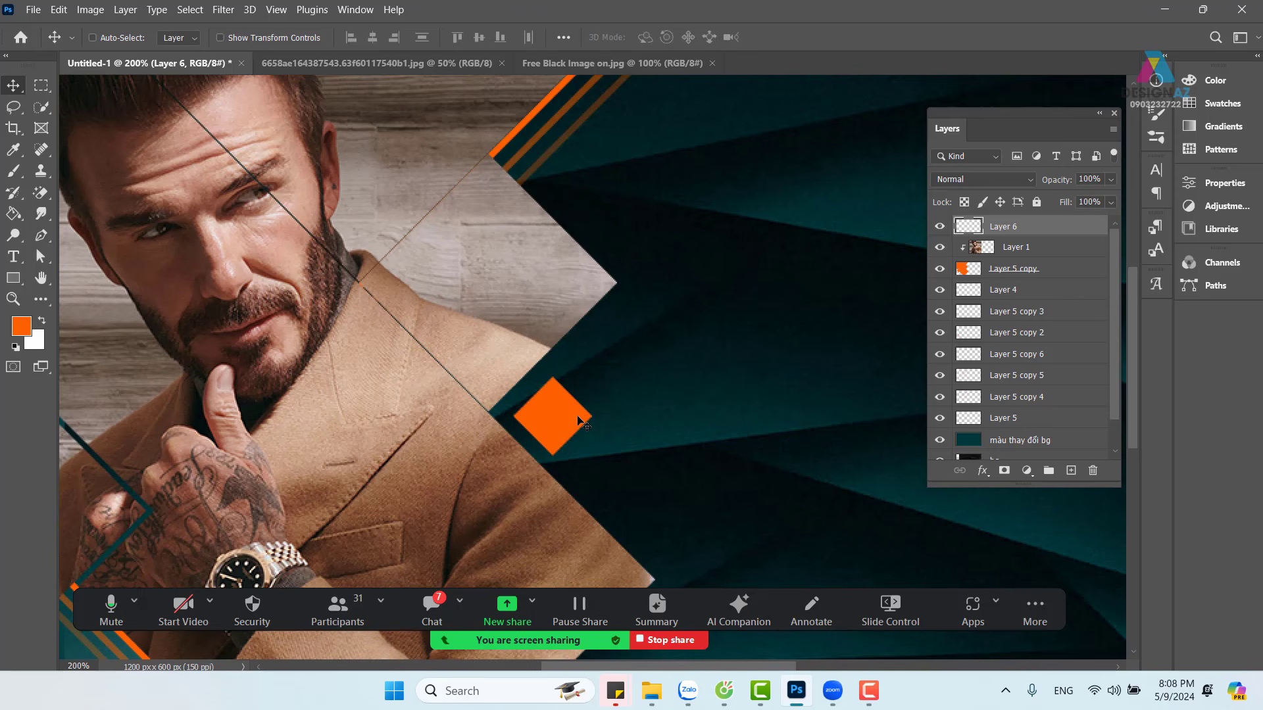
Step: Set the orange diamond's opacity to 50%, duplicate it up beside the photo's upper-right edge, and scale the copy down
key(ctrl+minus)
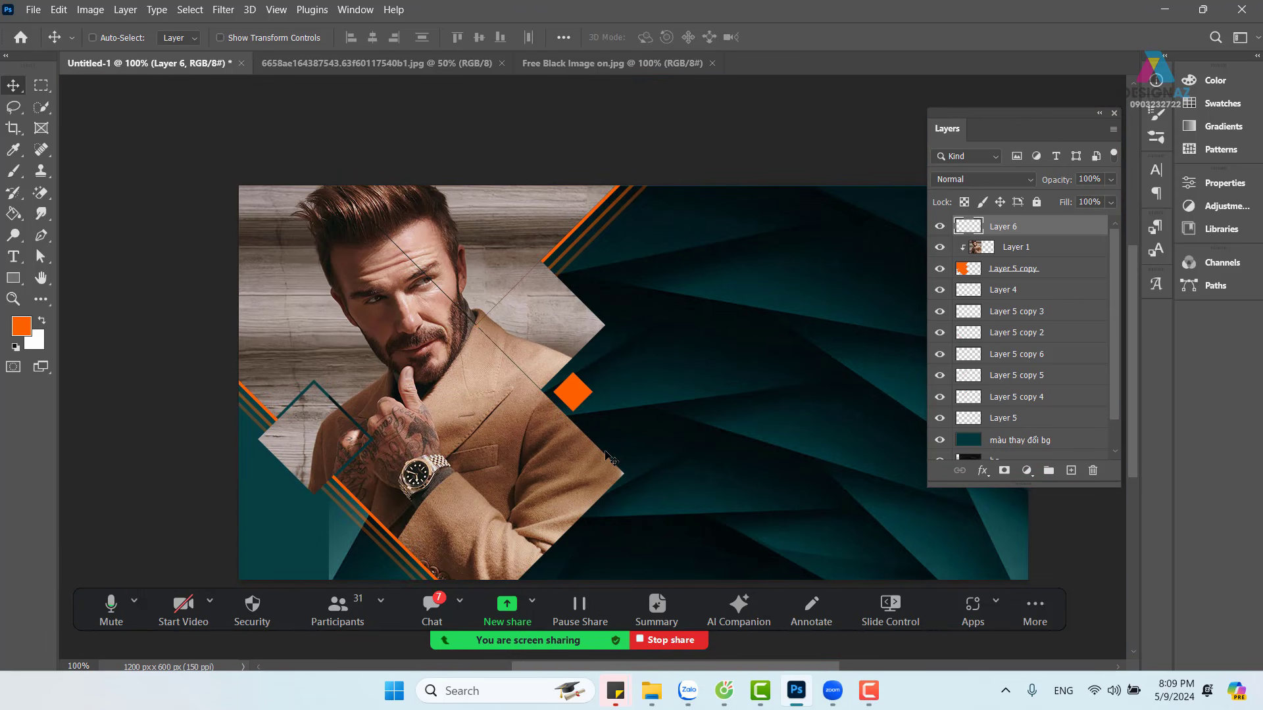
key(5)
drag(579, 394, 599, 284)
key(ctrl+t)
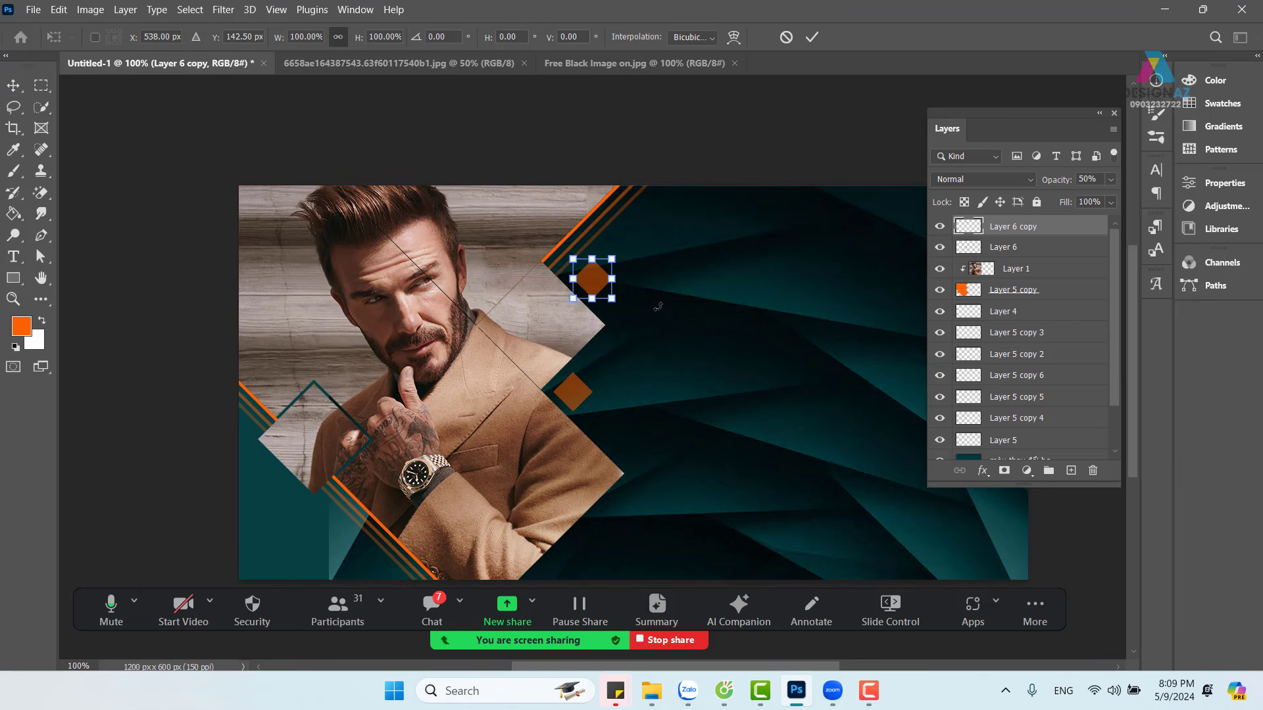
drag(612, 297, 583, 291)
key(Return)
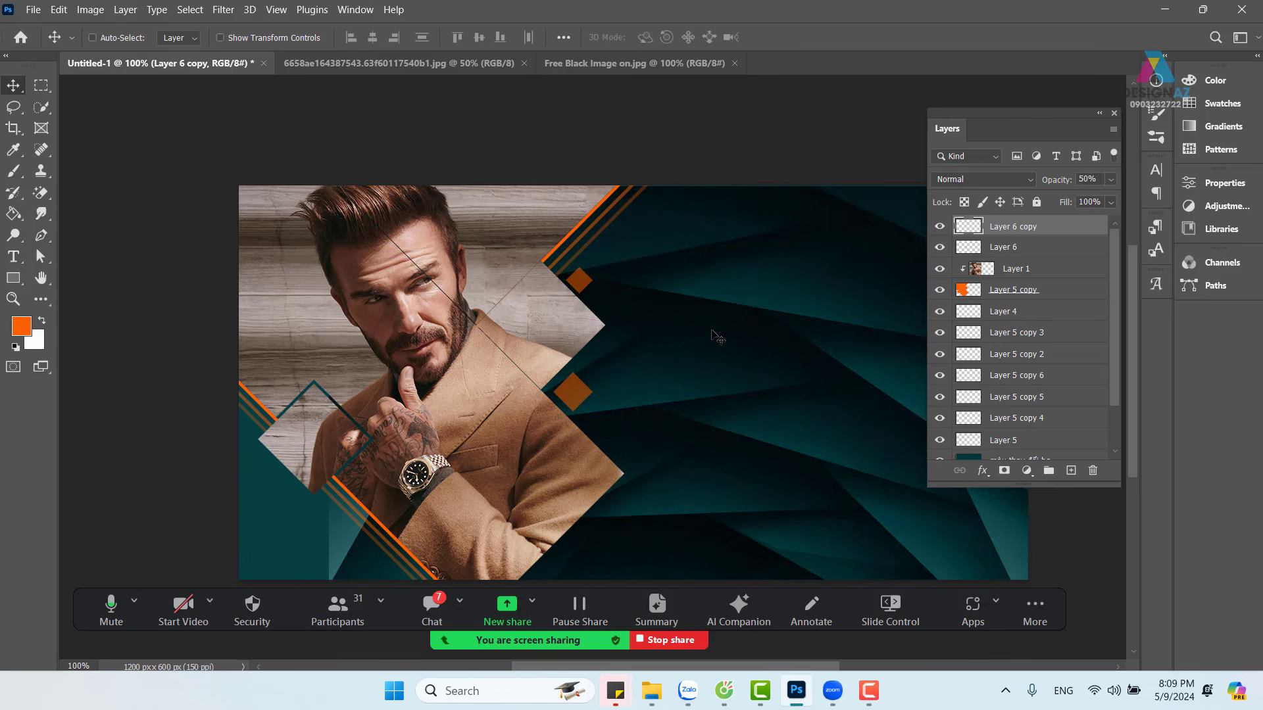
Step: Fine-tune the smaller diamond's position beside the photo's upper-right edge and set its opacity to 30%
key(ctrl+plus)
key(ctrl+plus)
key(ctrl+plus)
scroll(617, 281, up, 5)
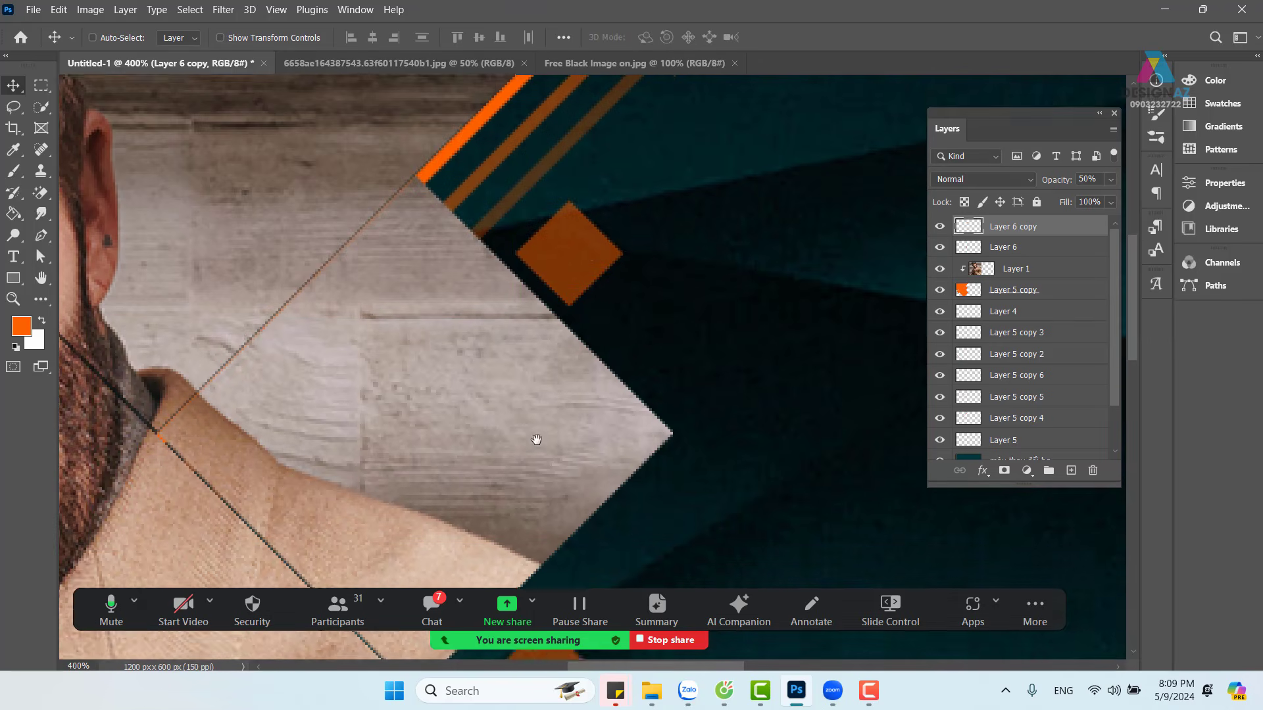
drag(594, 269, 595, 288)
key(ctrl+minus)
key(ctrl+minus)
key(ctrl+minus)
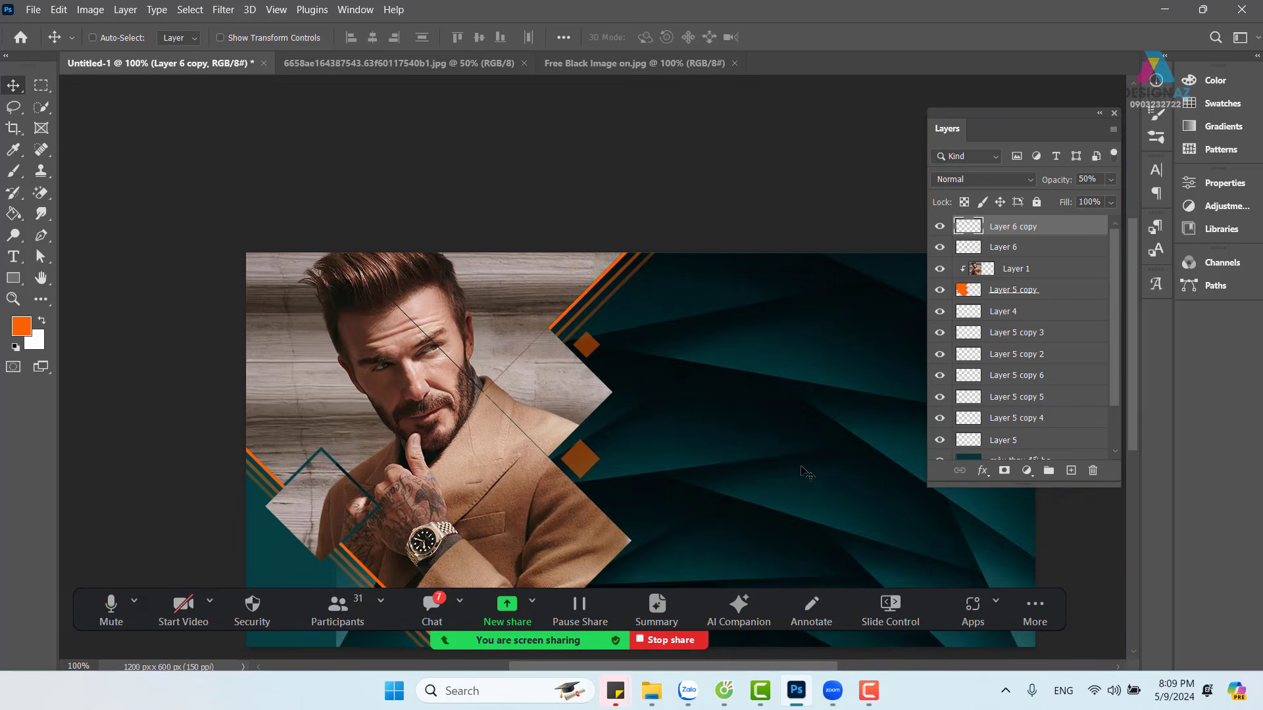
drag(637, 460, 680, 400)
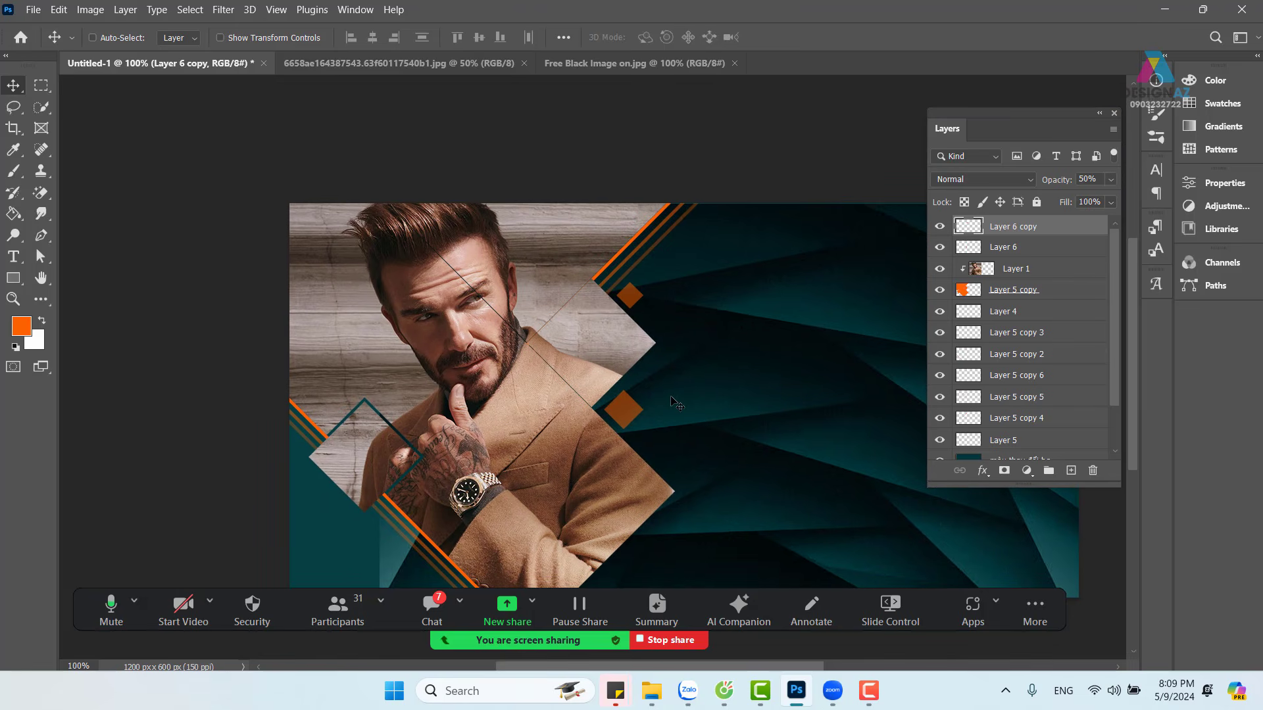
key(3)
drag(694, 372, 603, 308)
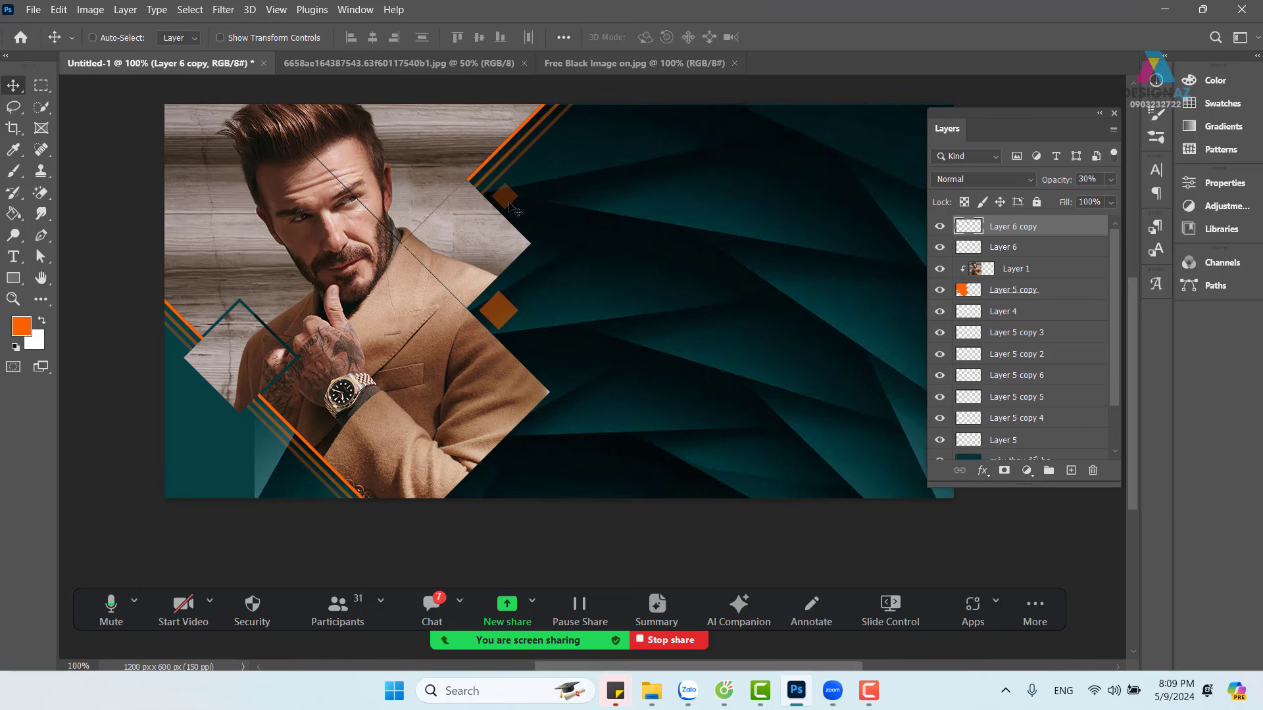
Step: Duplicate the small 30% diamond into the area below the photo's lower-left notch and scale the copy down
drag(514, 211, 242, 444)
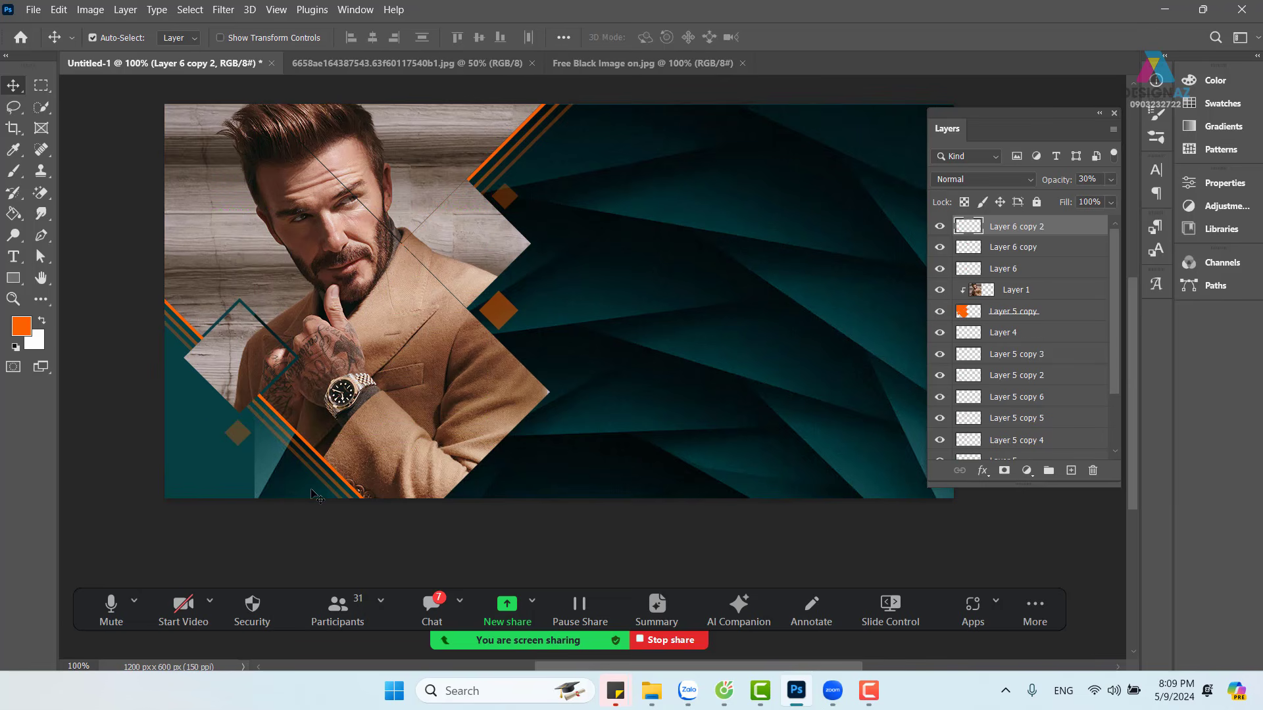
key(ctrl+plus)
key(ctrl+plus)
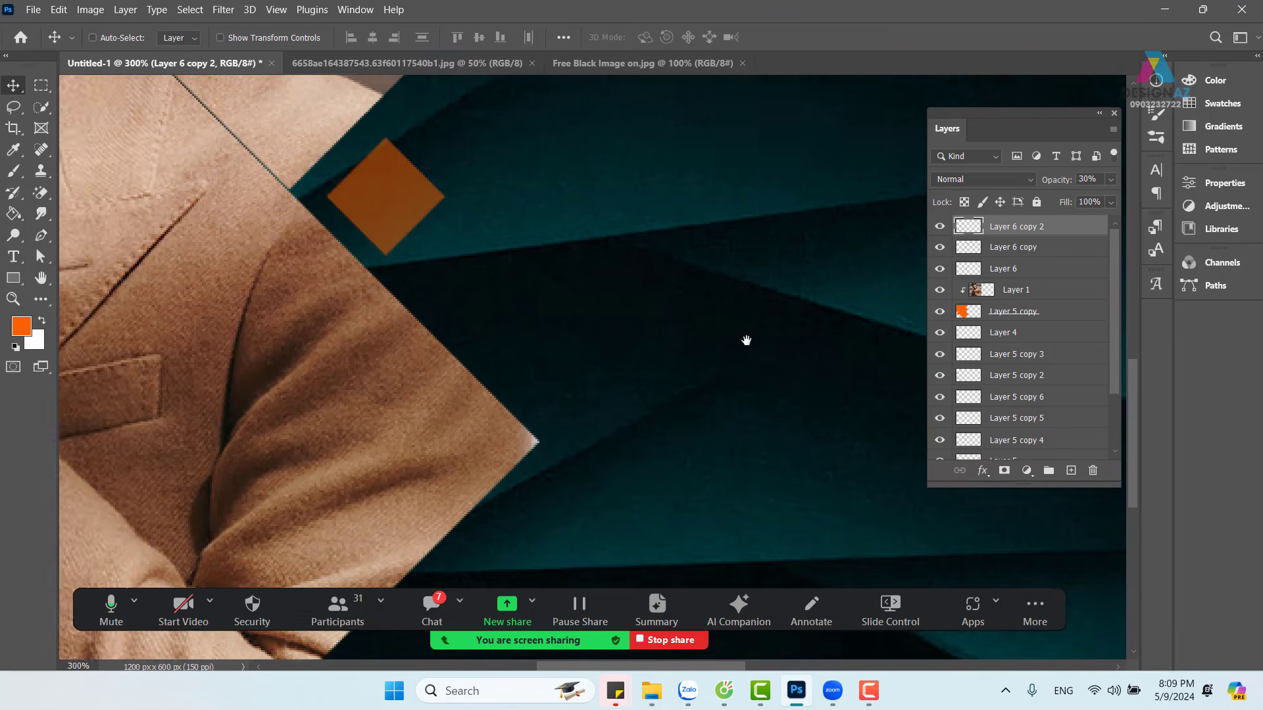
drag(746, 340, 582, 368)
key(ctrl+t)
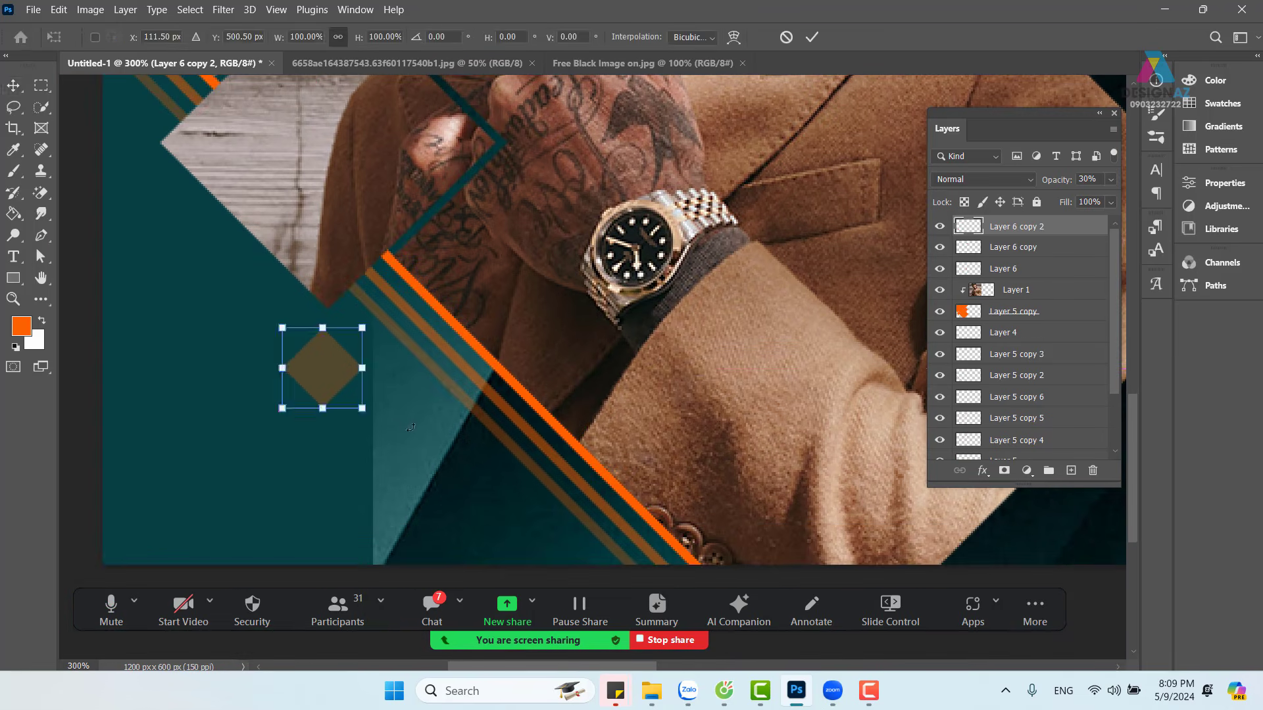
drag(362, 409, 337, 377)
key(Return)
Step: Stretch the bg layer leftward to 112.89% width so it reaches the canvas's left edge, and apply the transform
key(ctrl+minus)
key(ctrl+minus)
key(ctrl+minus)
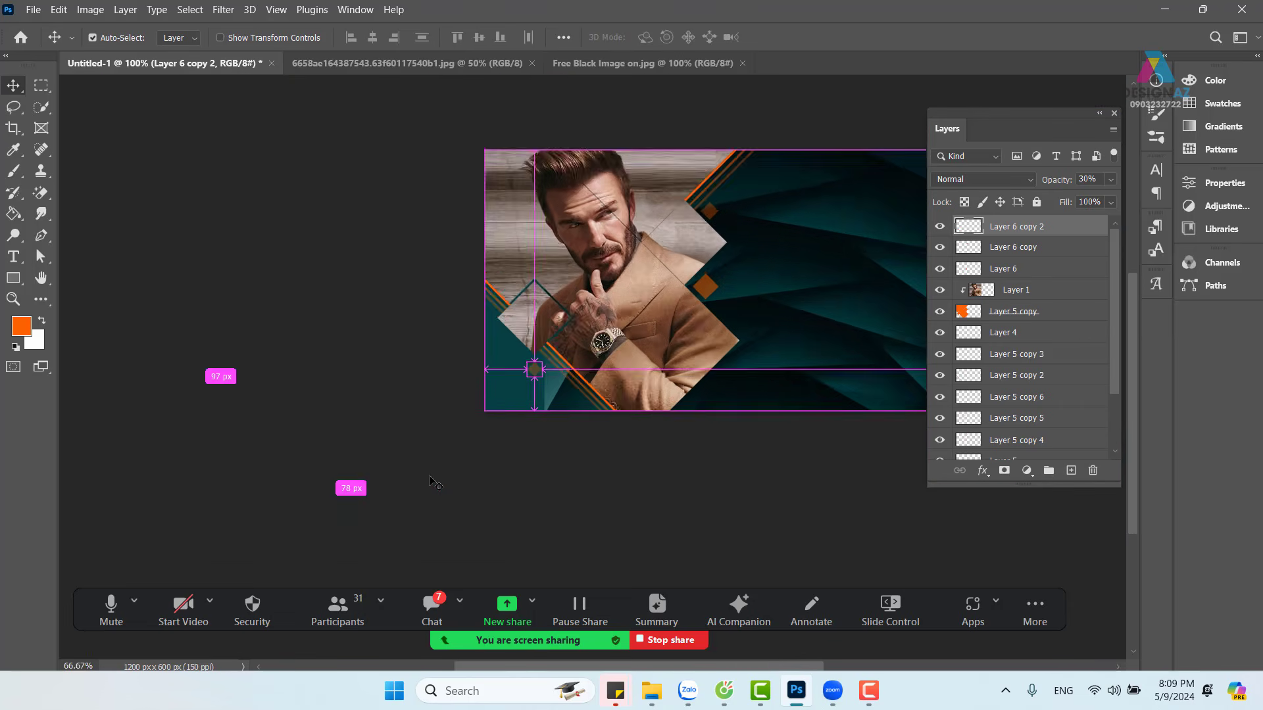
key(ctrl+minus)
drag(682, 408, 633, 435)
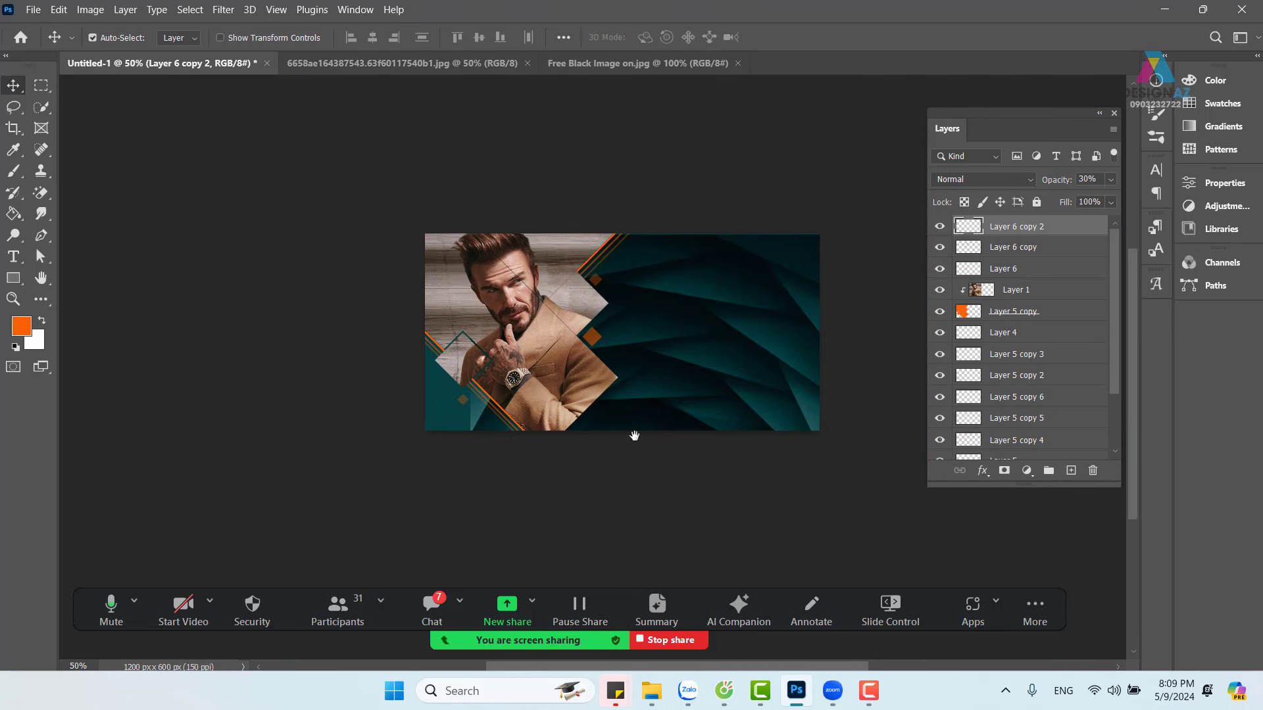
key(ctrl+plus)
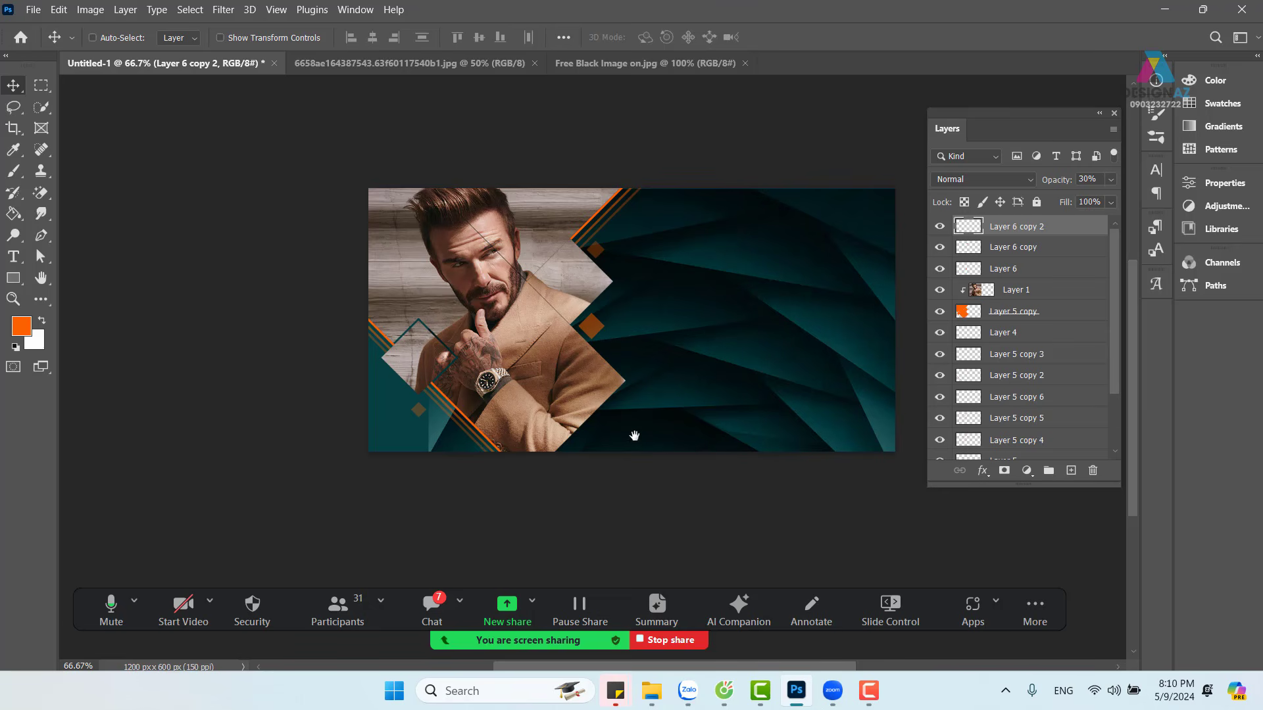
right_click(780, 327)
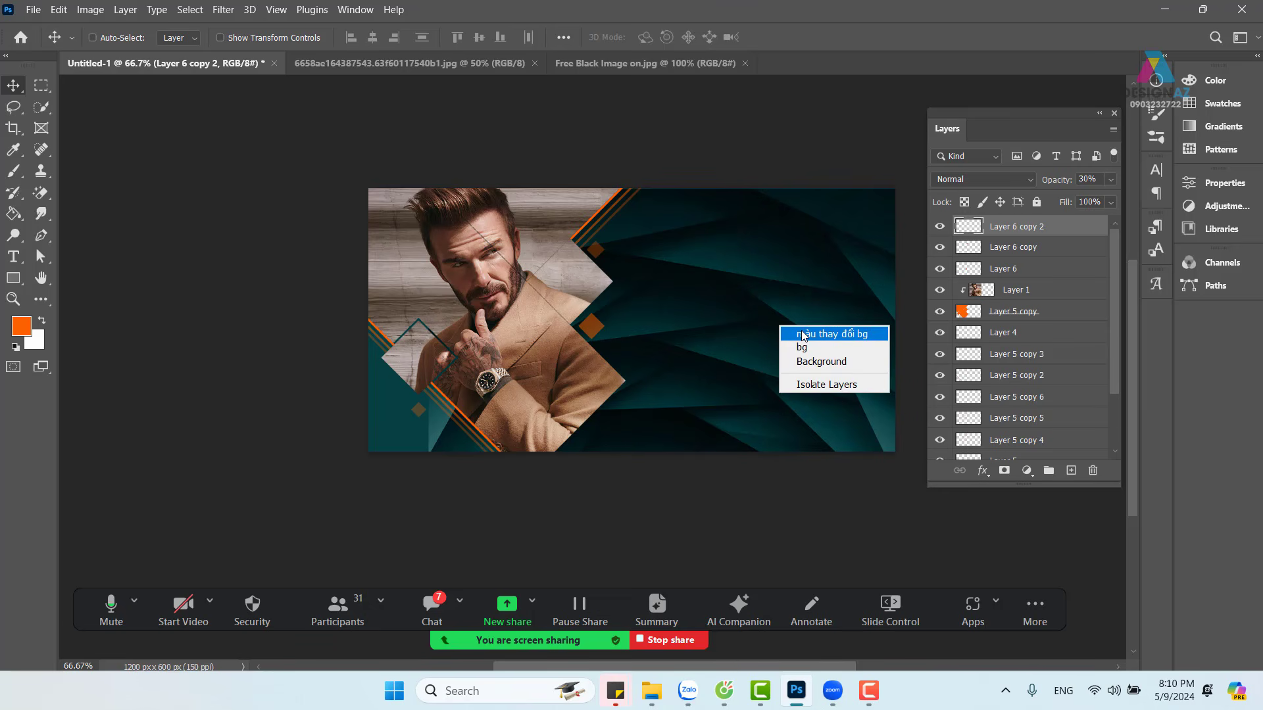
click(1115, 309)
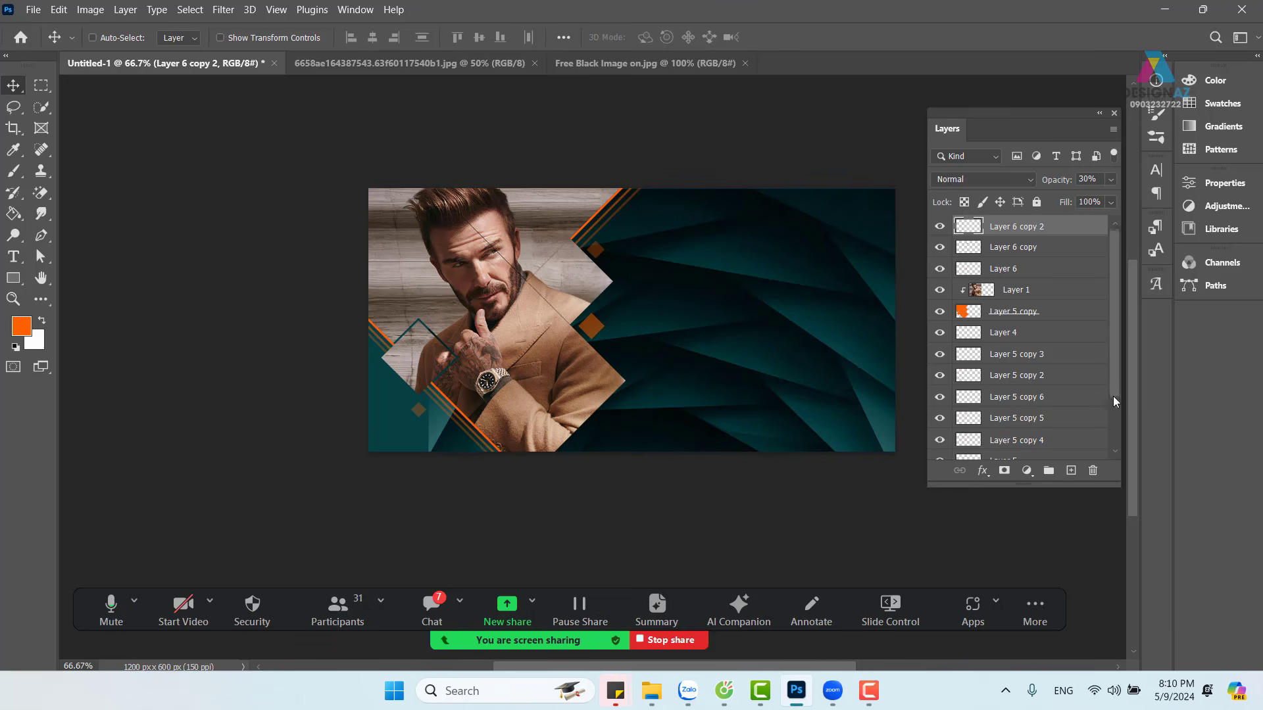
scroll(1114, 401, down, 3)
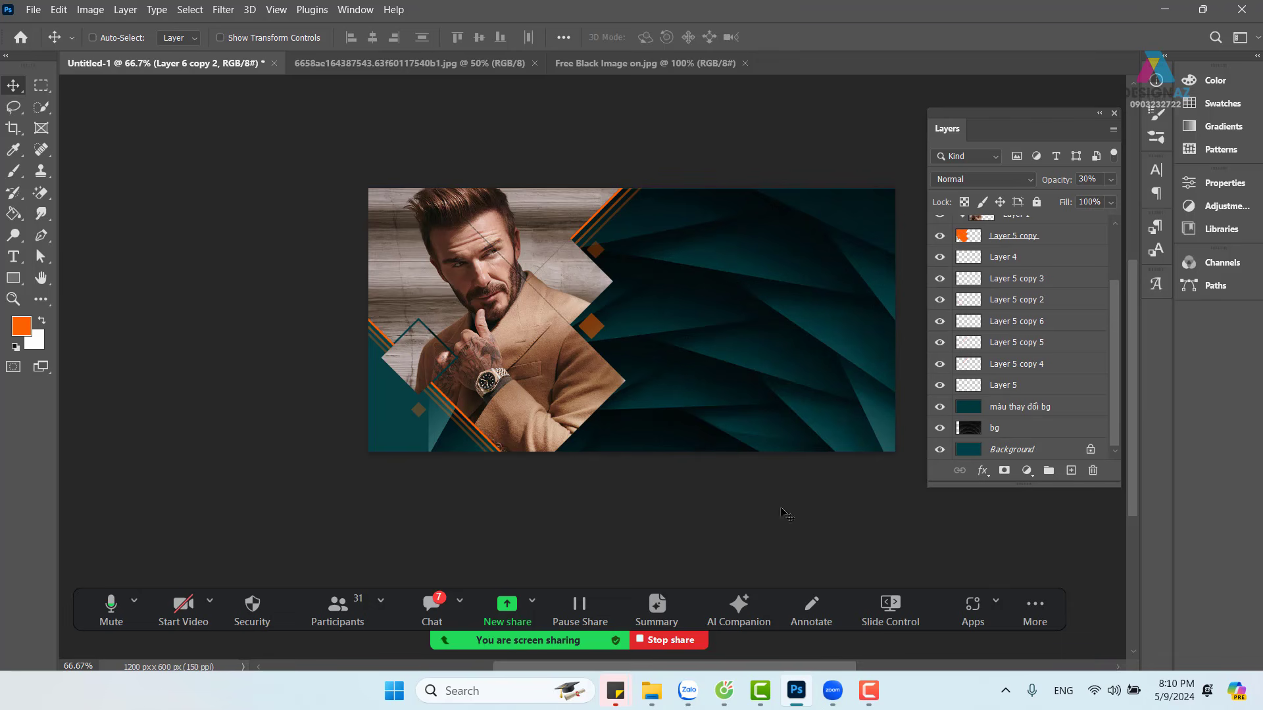
click(1026, 436)
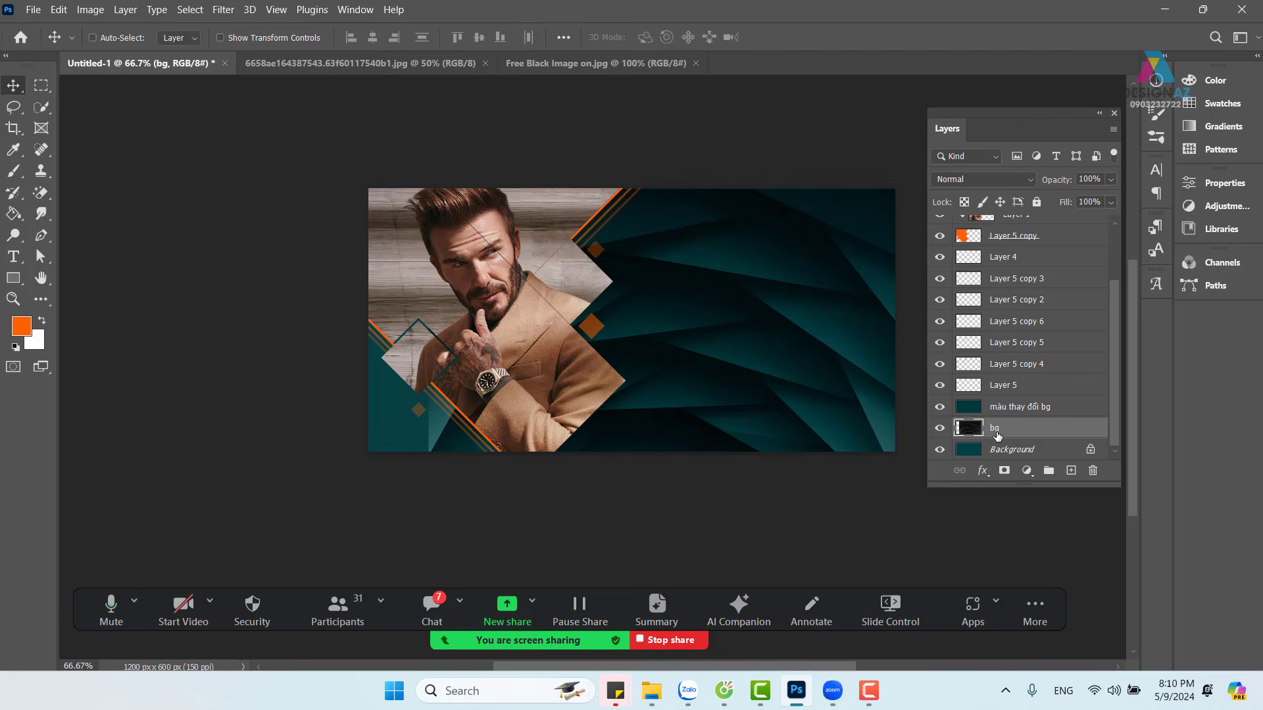
drag(767, 346, 774, 386)
drag(699, 403, 727, 384)
drag(513, 459, 450, 452)
key(ctrl+t)
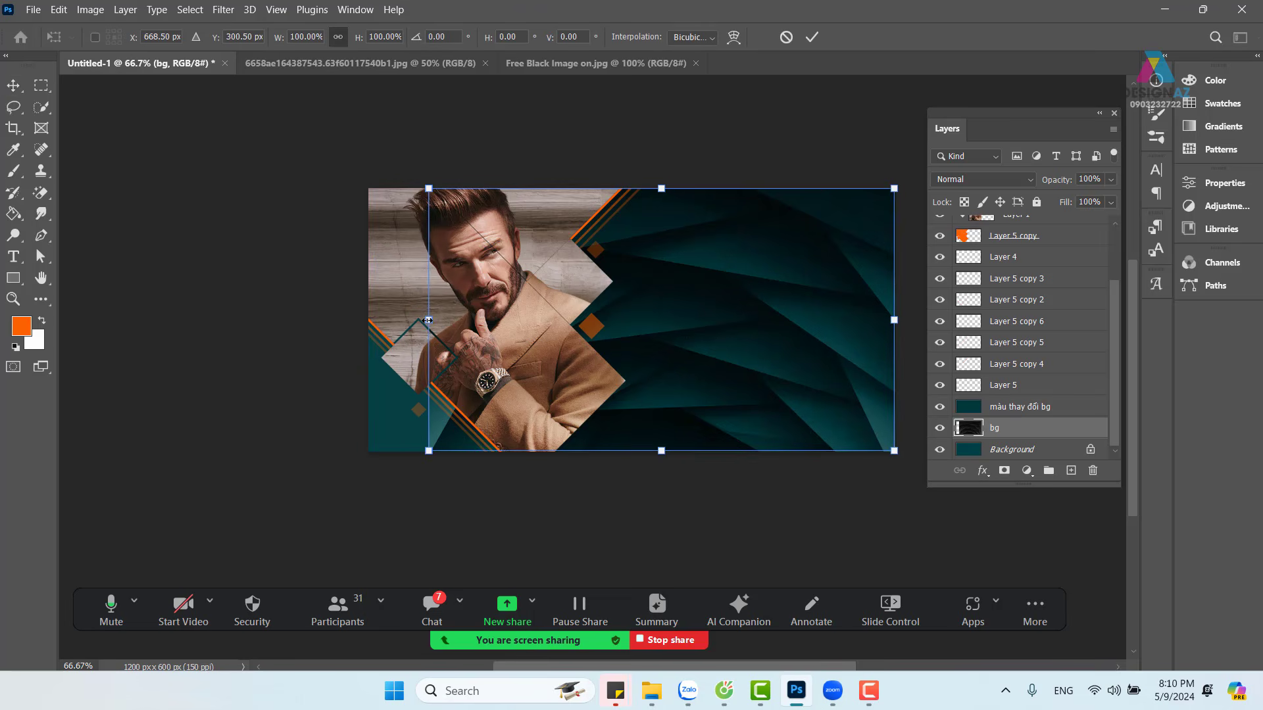
drag(428, 320, 366, 321)
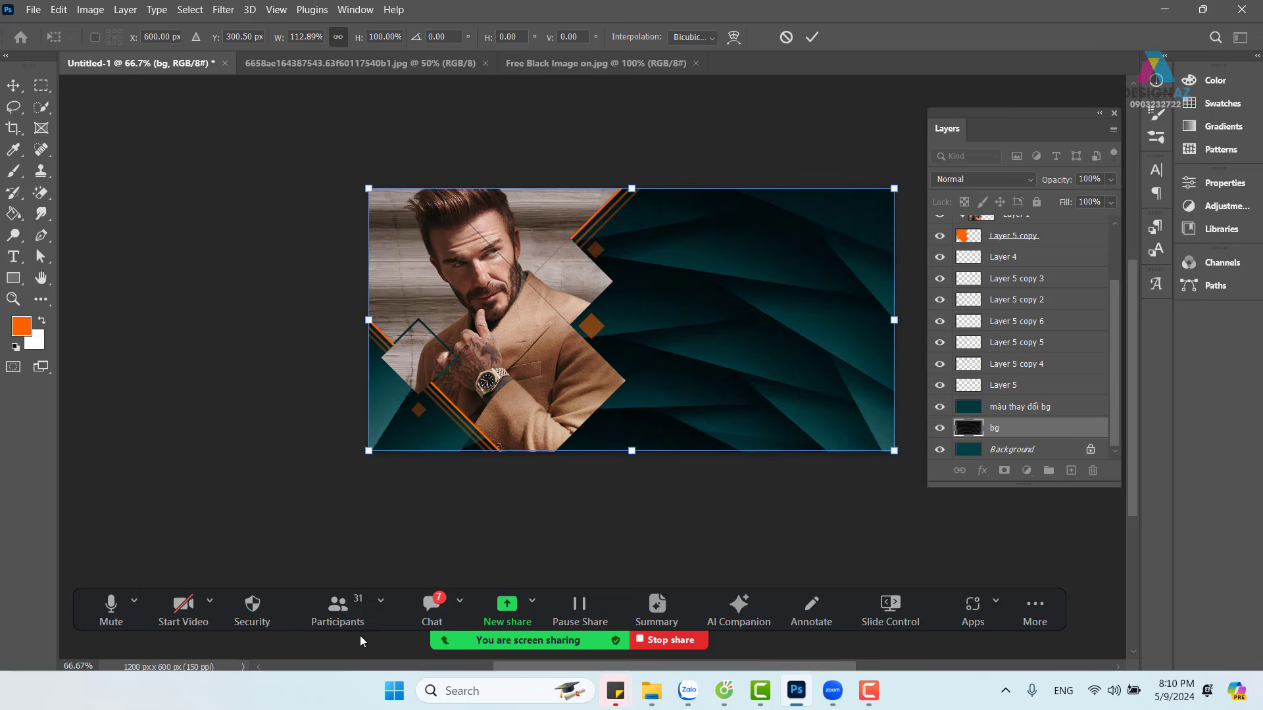
key(Return)
Step: Mute all participants in the Zoom meeting and minimize the participant list
click(338, 612)
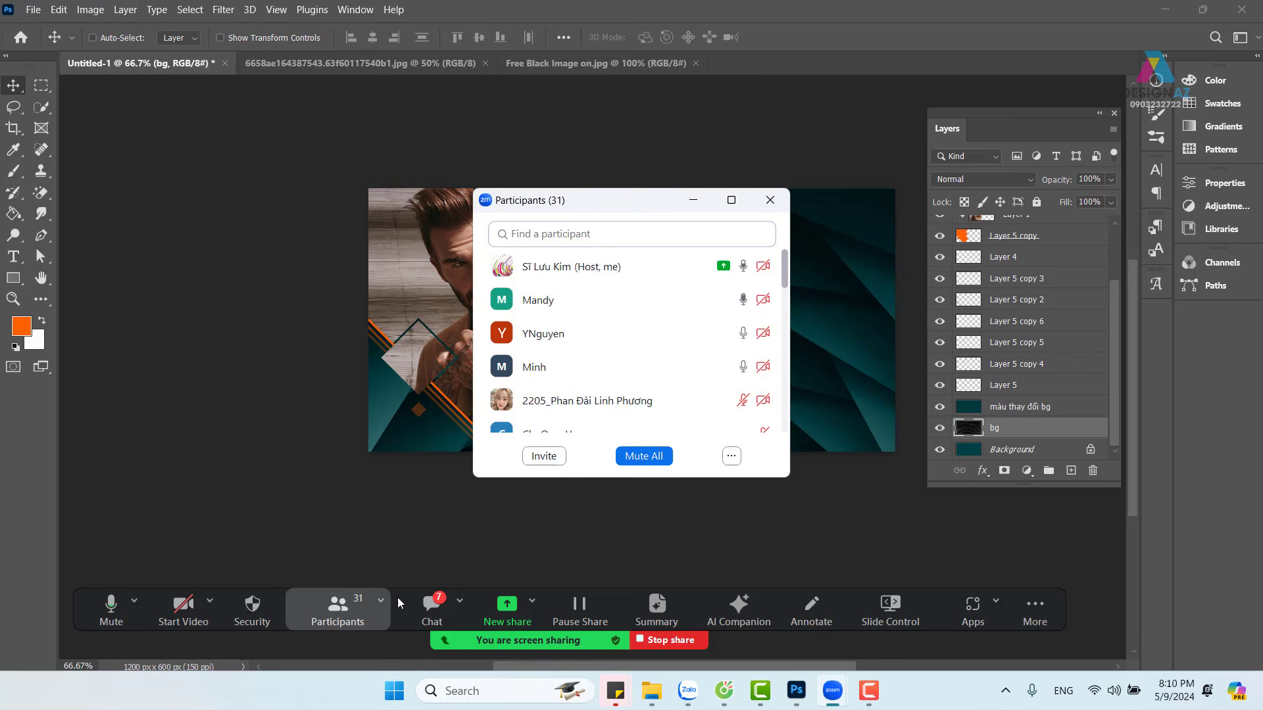
click(643, 457)
click(720, 387)
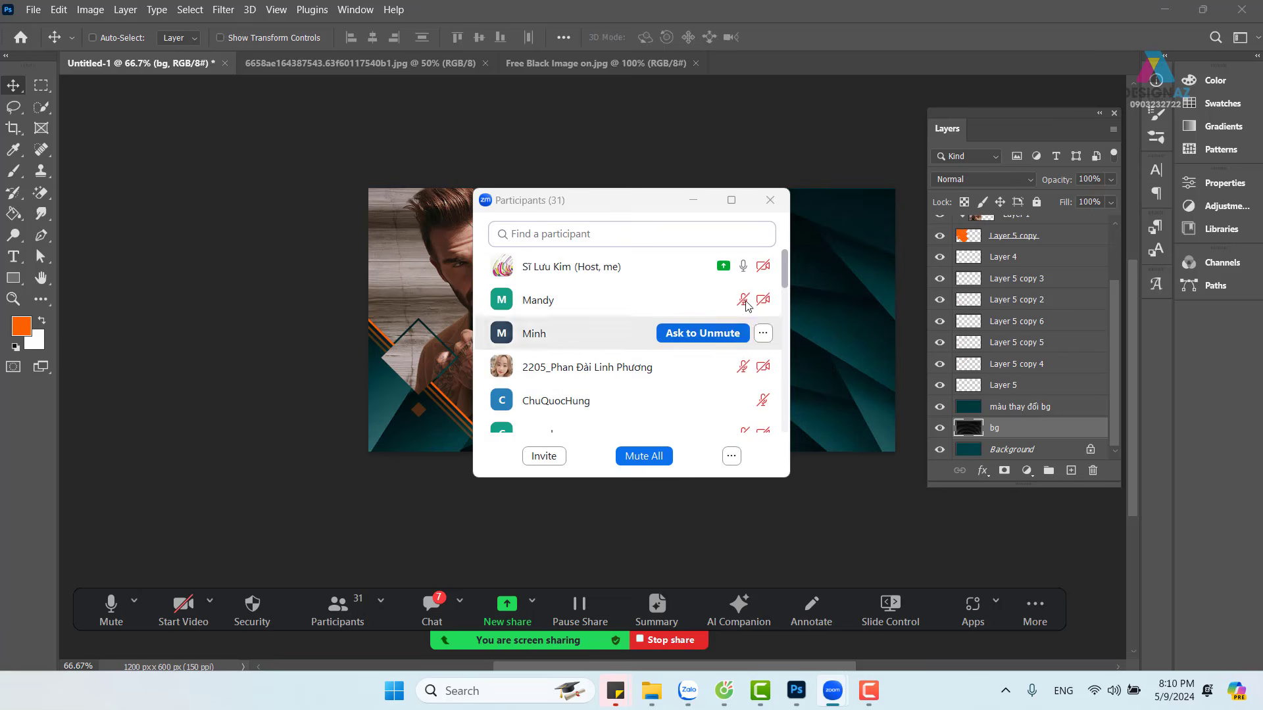
click(693, 200)
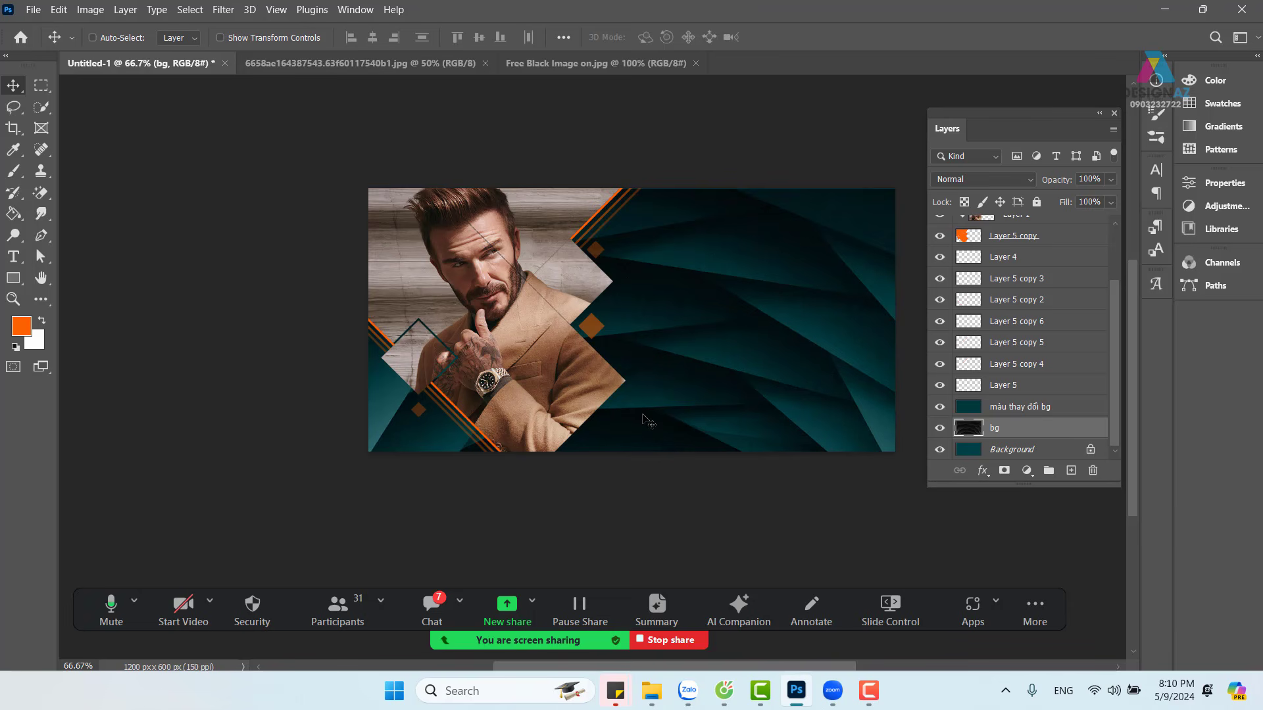
Step: Create an orange-filled square beside the photo on a new layer above "màu thay đổi bg", and deselect
click(42, 85)
drag(628, 266, 696, 332)
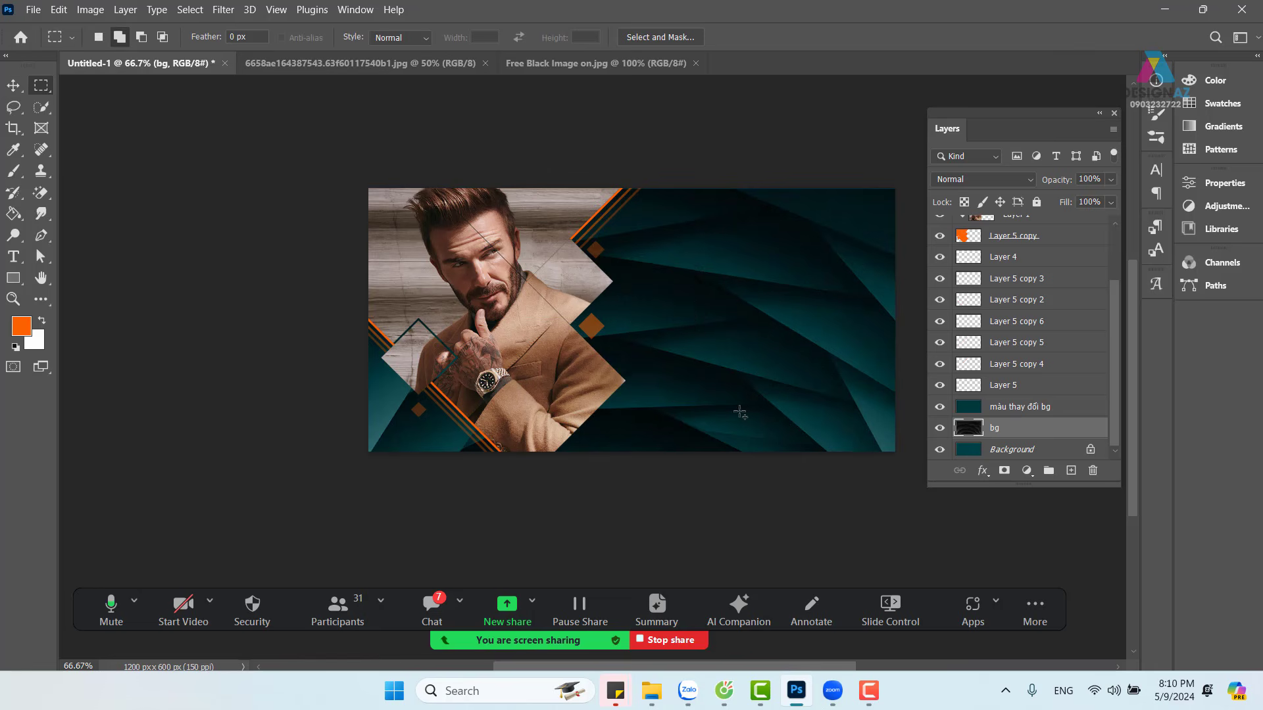
click(1049, 394)
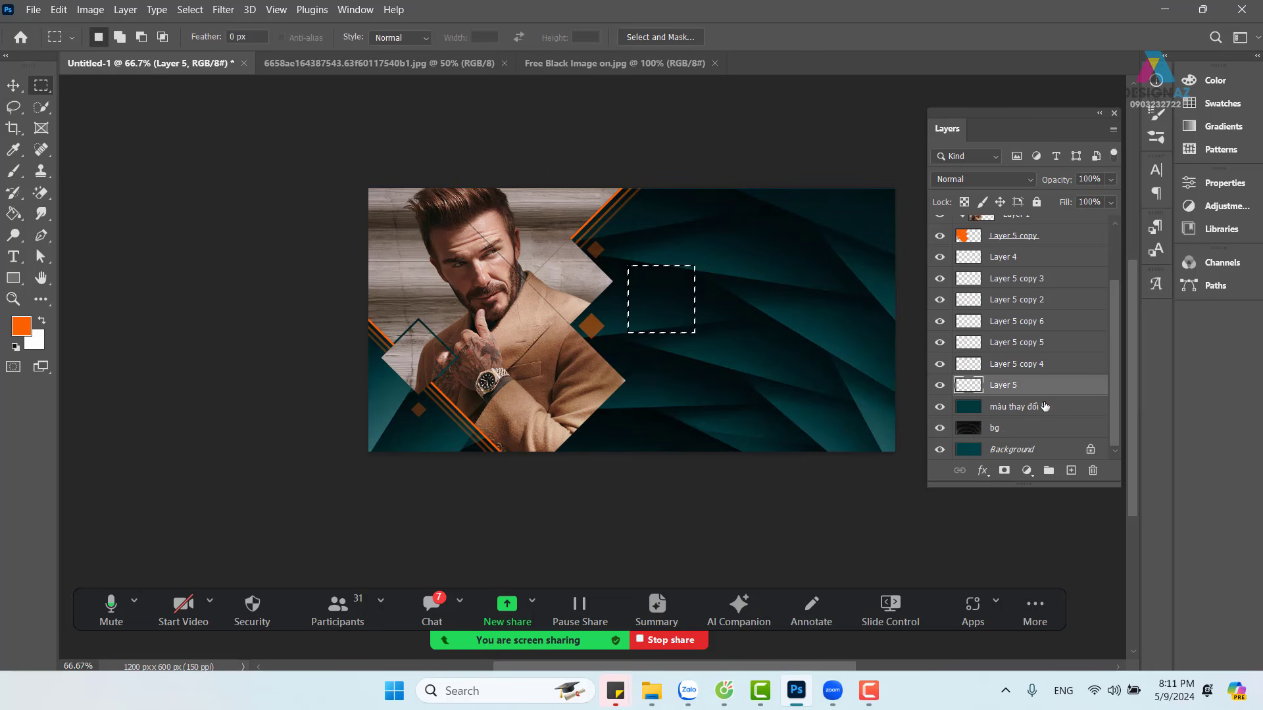
click(1046, 405)
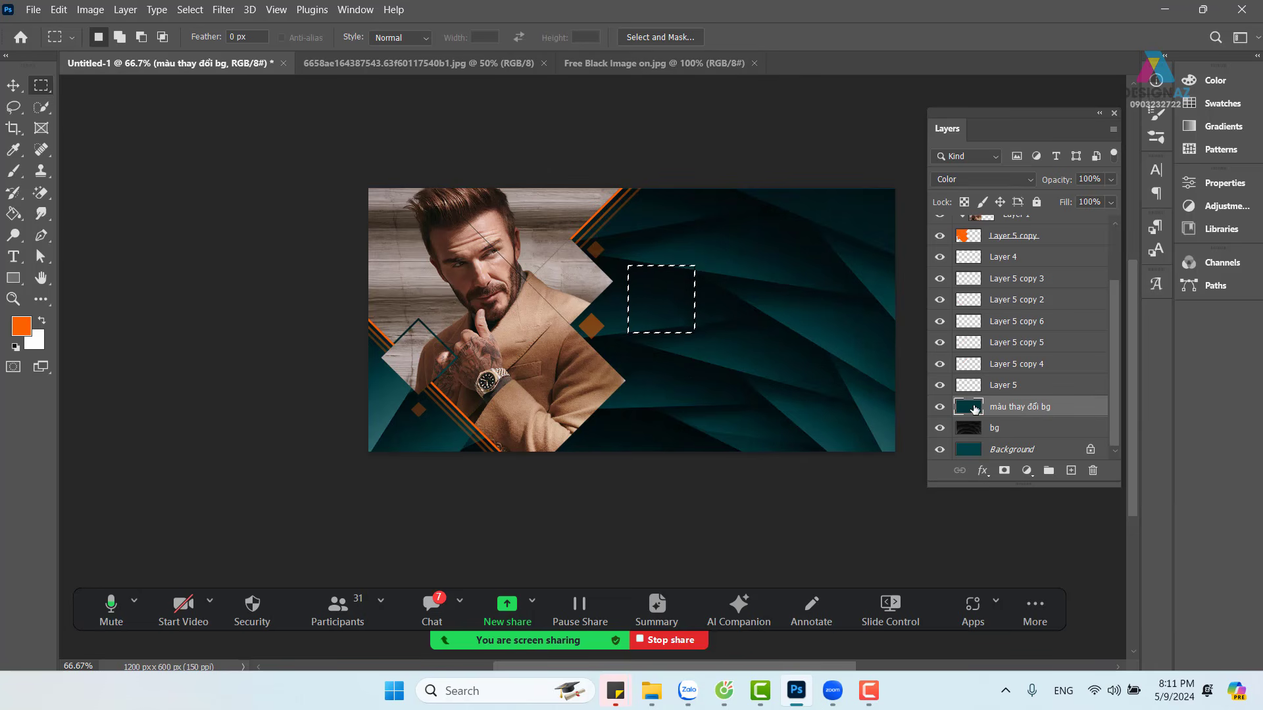
click(1071, 470)
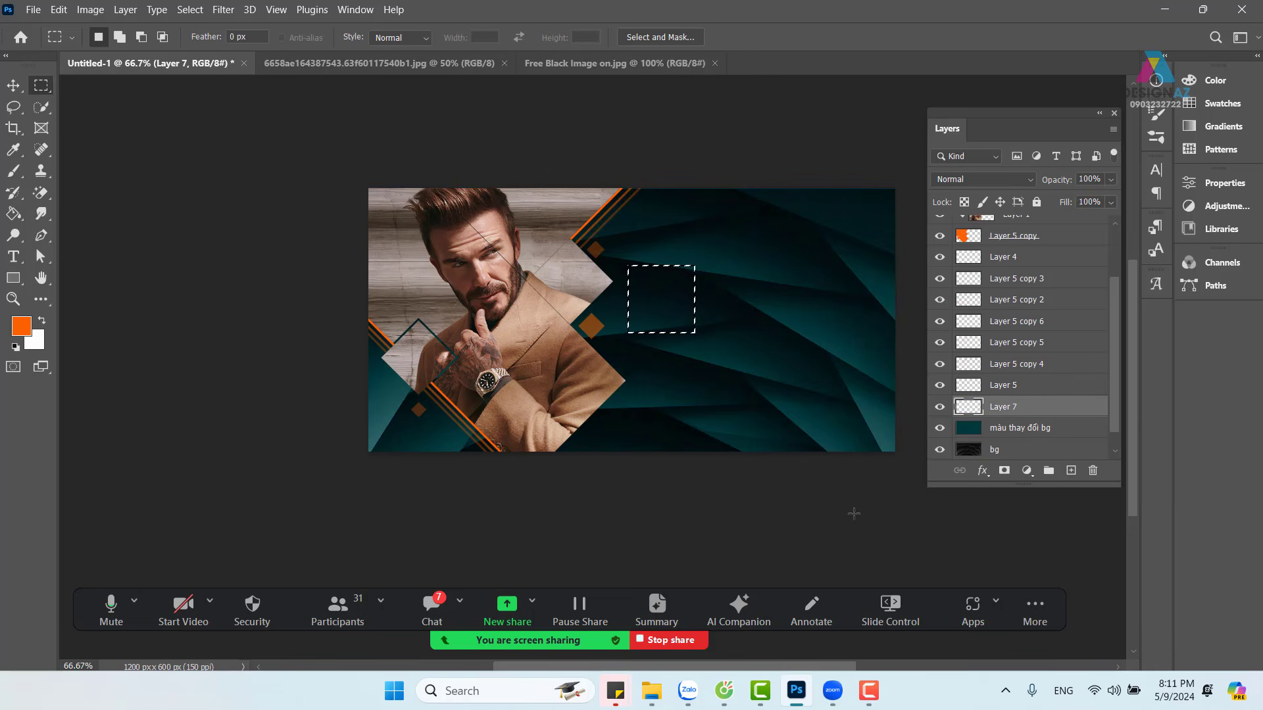
key(alt+BackSpace)
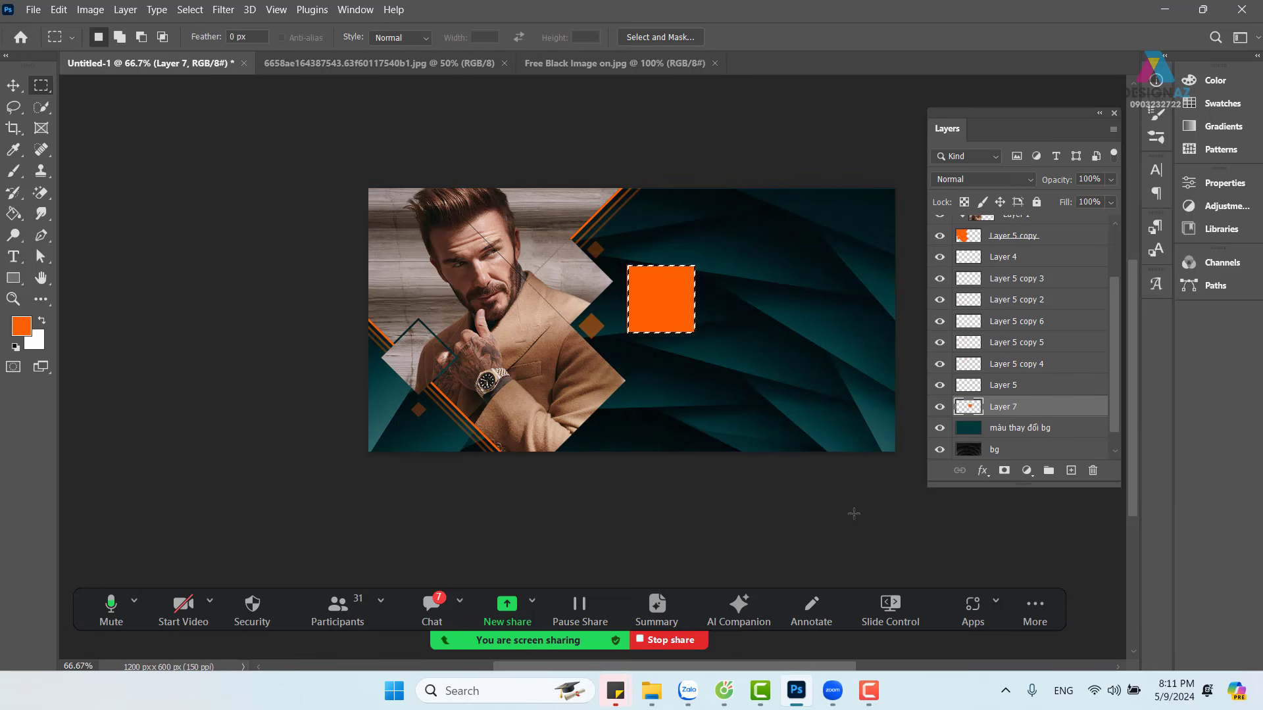
key(ctrl+d)
key(v)
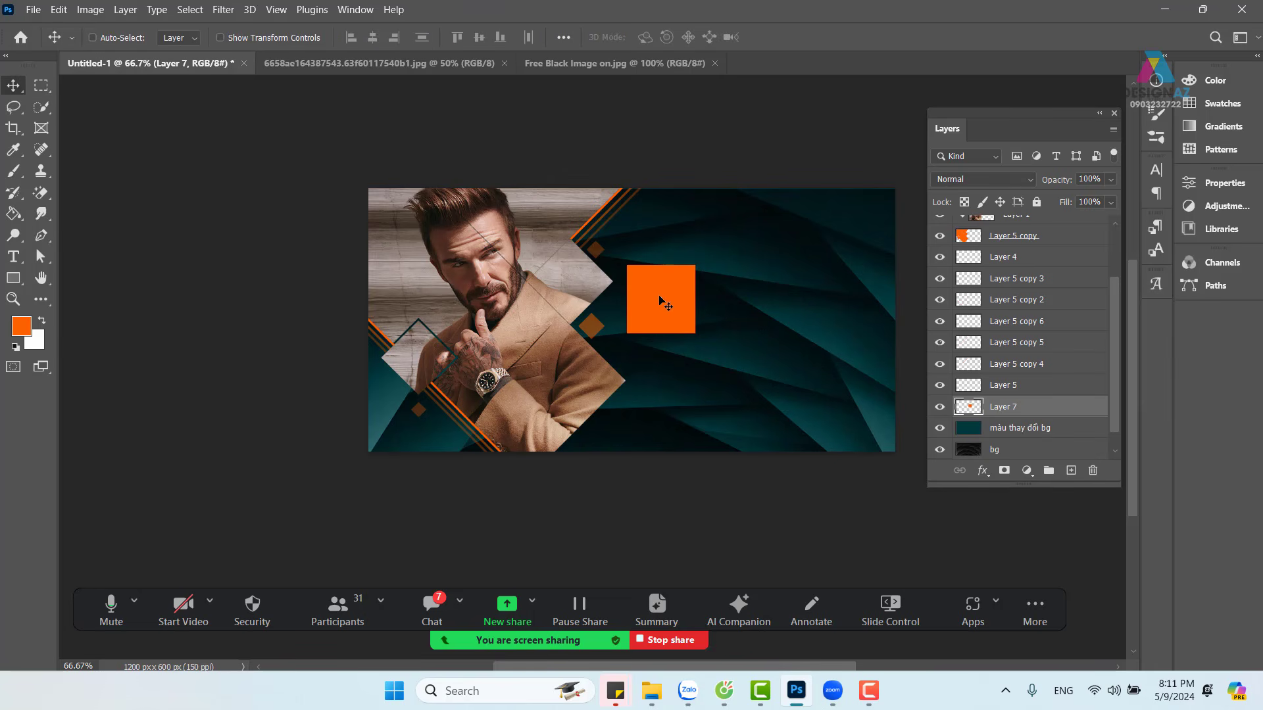
Step: Move the orange square behind the photo's right tip, rotate it 45°, and scale it to 46.23% as a thin border around the tip
drag(666, 303, 604, 287)
key(ctrl+t)
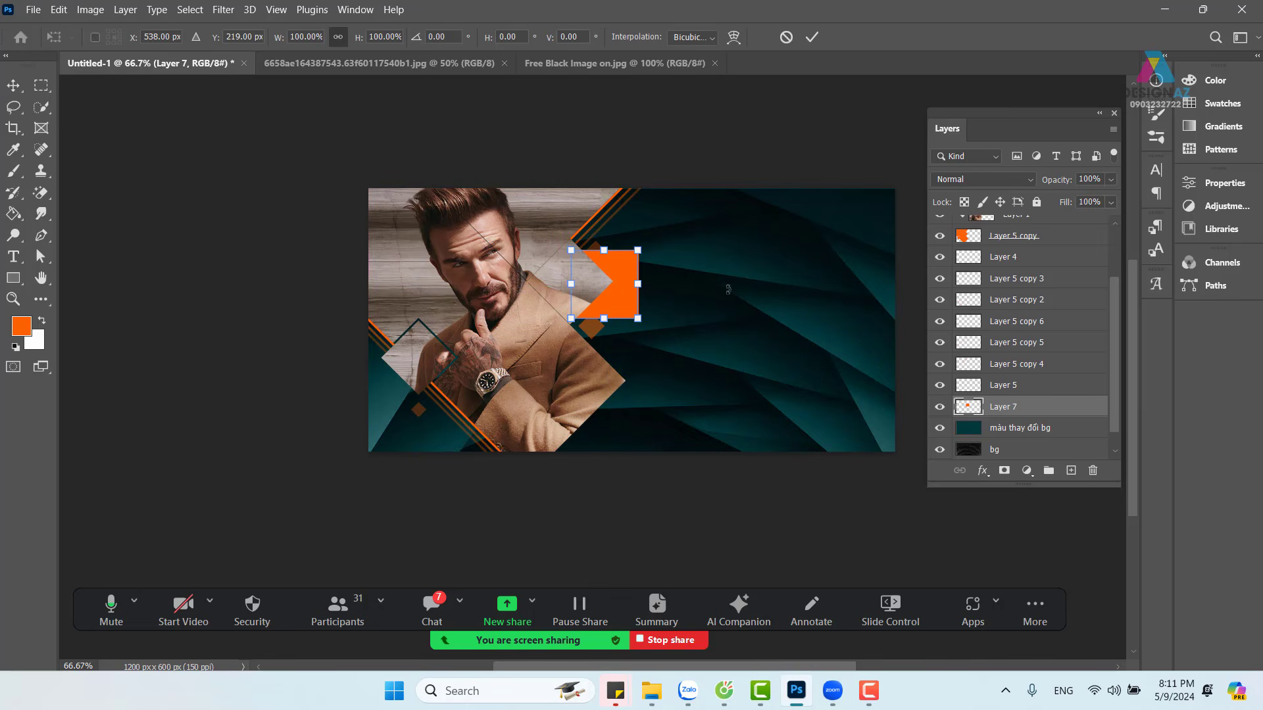
drag(658, 234, 629, 288)
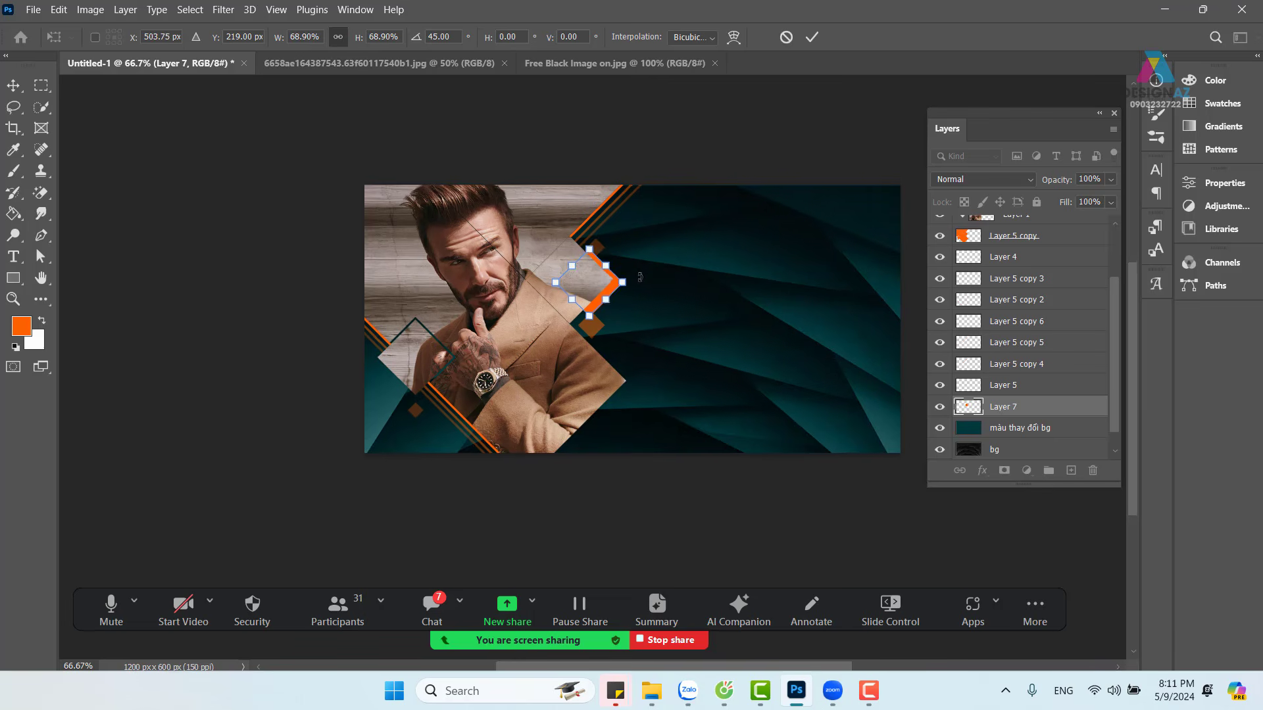
key(ctrl+plus)
key(ctrl+plus)
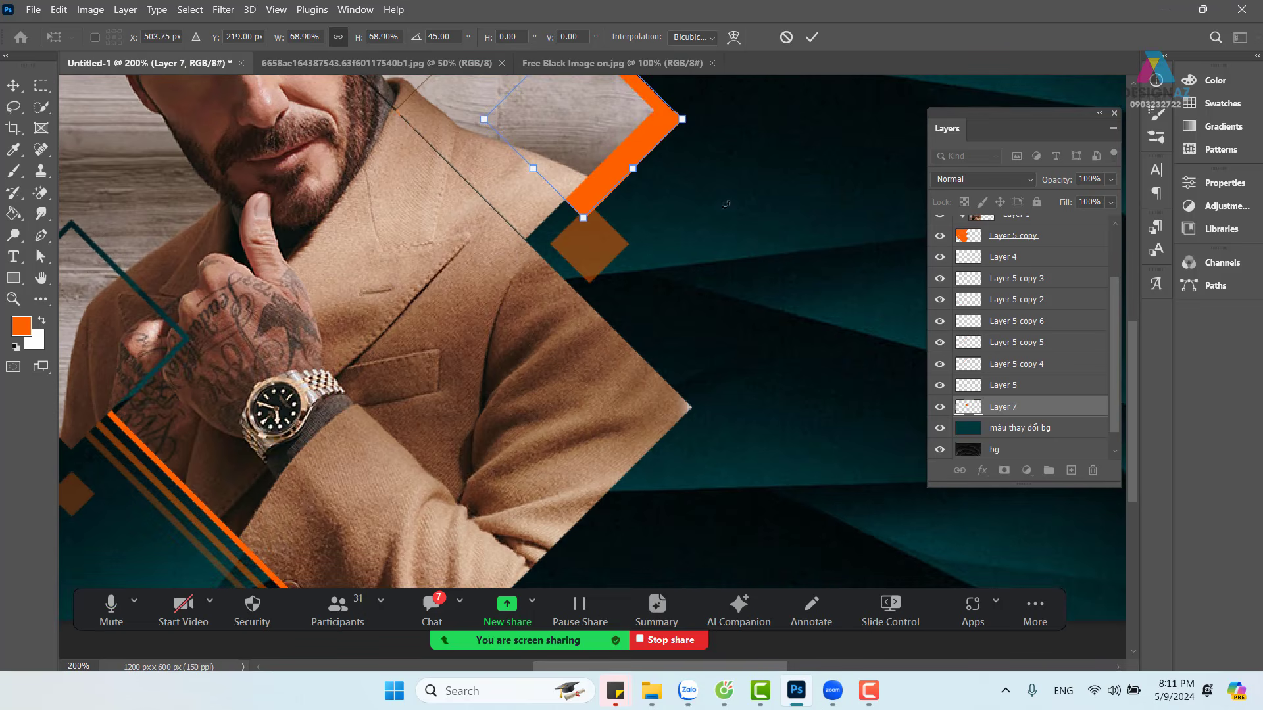
scroll(725, 204, up, 3)
drag(627, 296, 604, 283)
drag(603, 282, 586, 310)
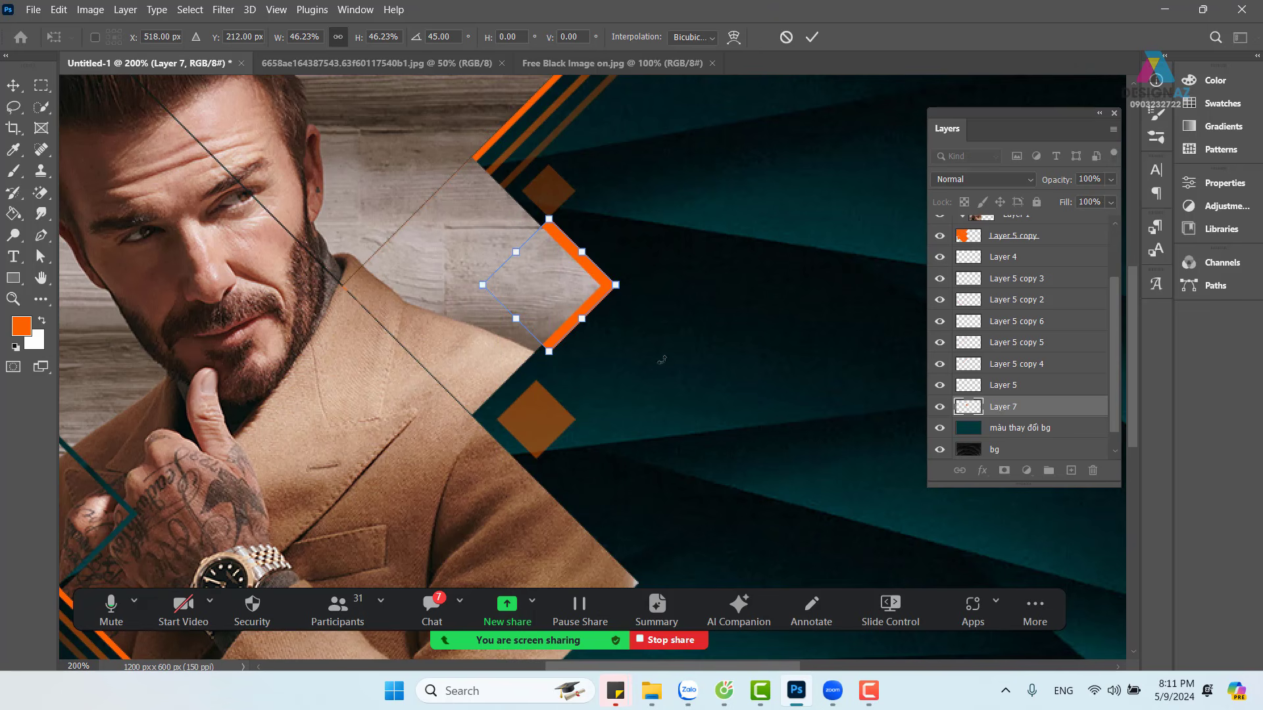
Step: Nudge the orange diamond behind the photo's tip 1 px down and 2 px left, and apply the transform
key(Down)
key(Down)
key(Up)
key(Left)
key(Left)
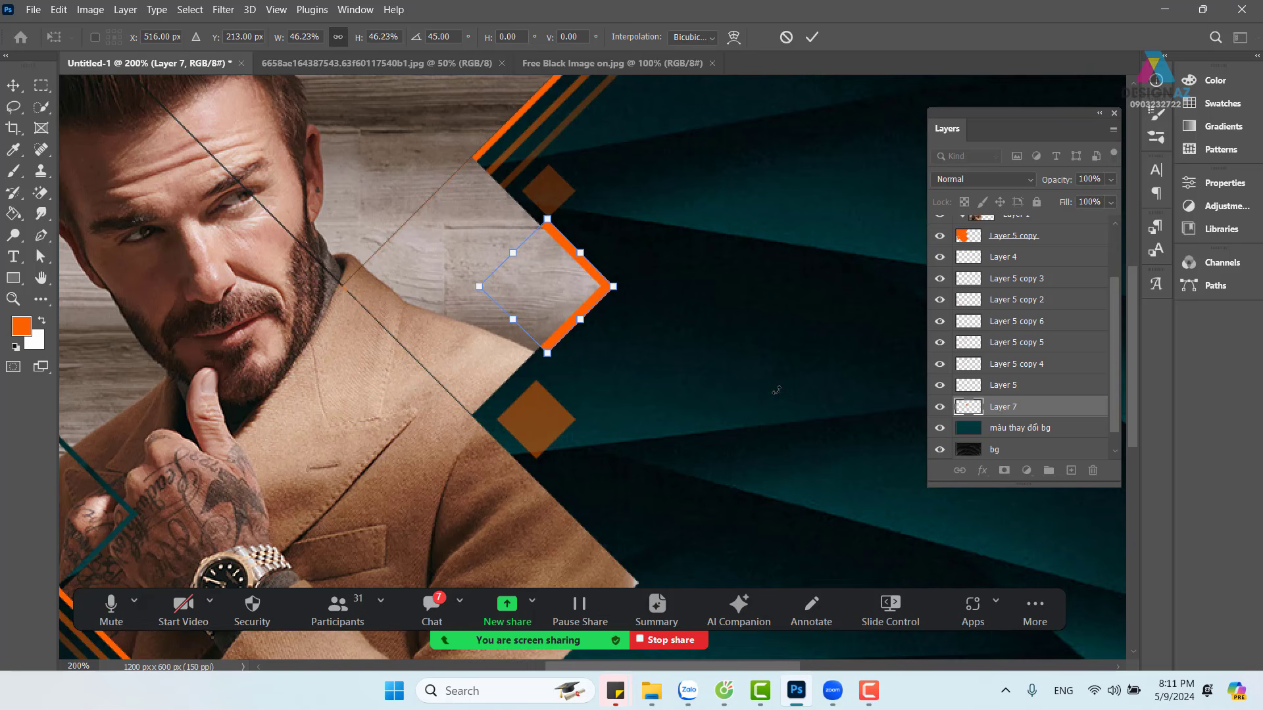
key(ctrl+minus)
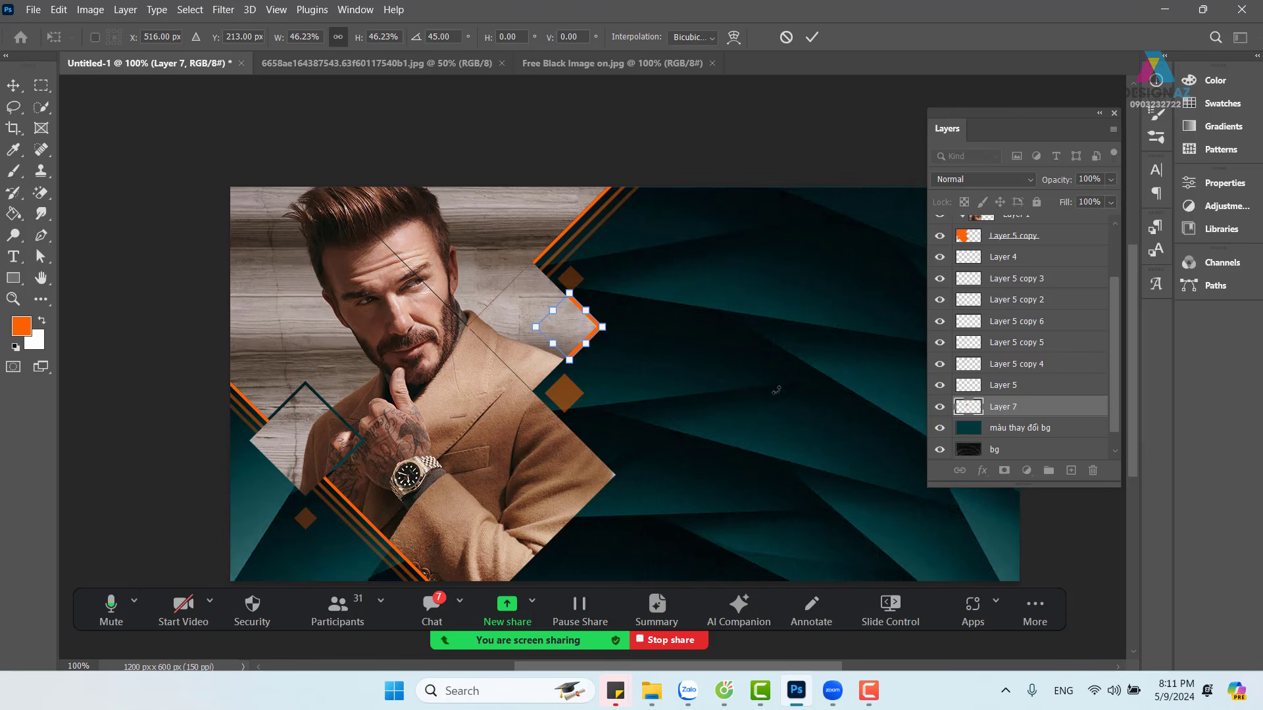
key(Return)
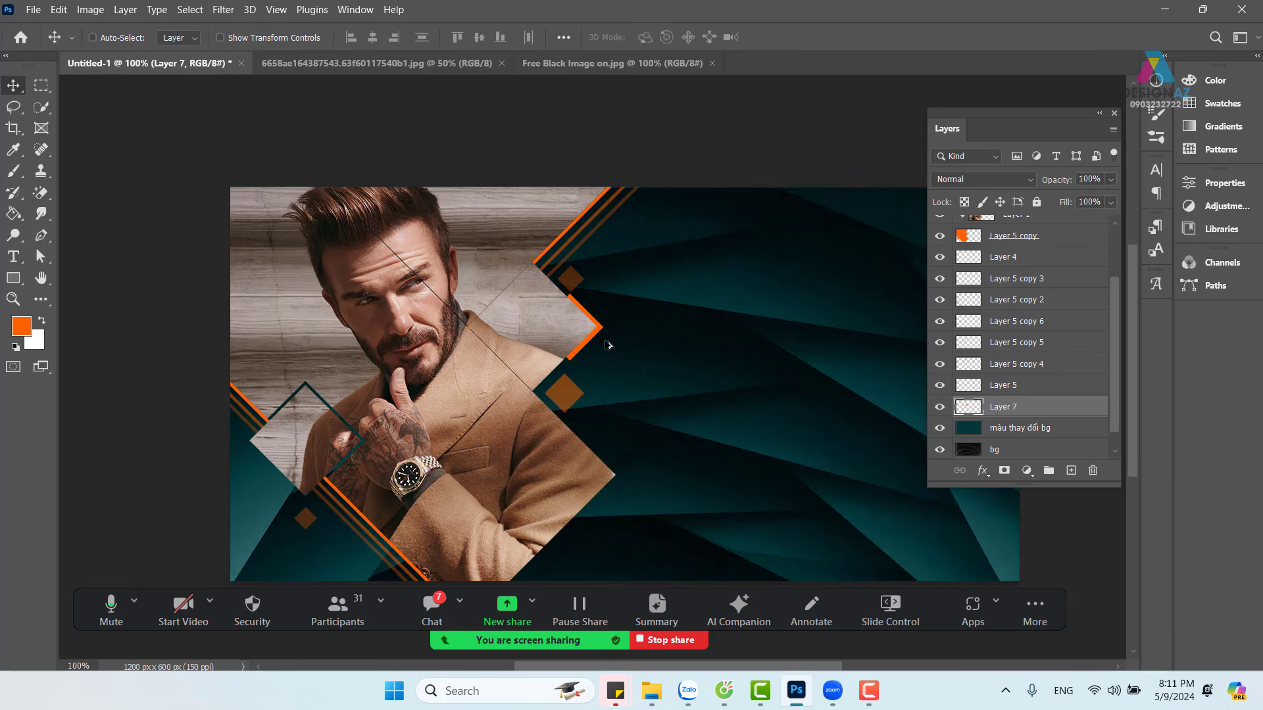
Step: Duplicate the orange border diamond behind the photo's lower-right tip and nudge it down and left to line up with the edges
drag(606, 342, 626, 495)
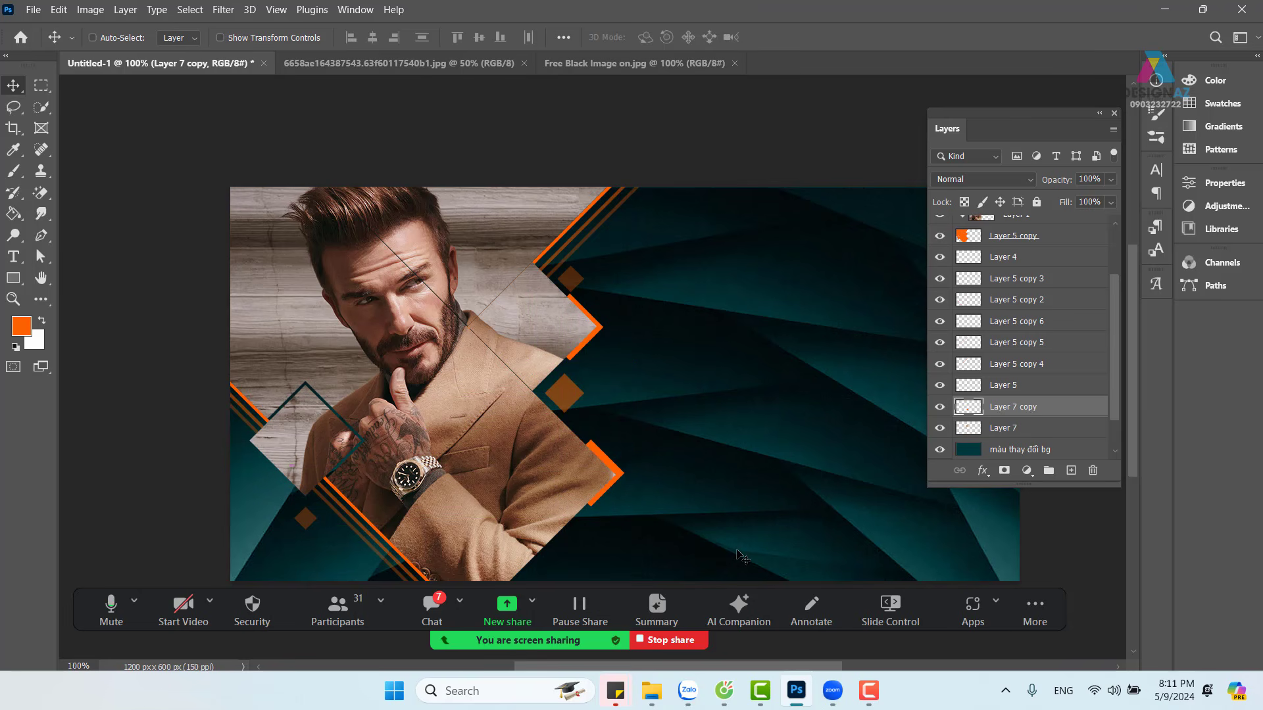
key(Down)
key(Down)
key(Down)
key(Down)
key(Down)
key(Down)
key(Down)
key(Up)
key(Up)
key(Left)
key(Left)
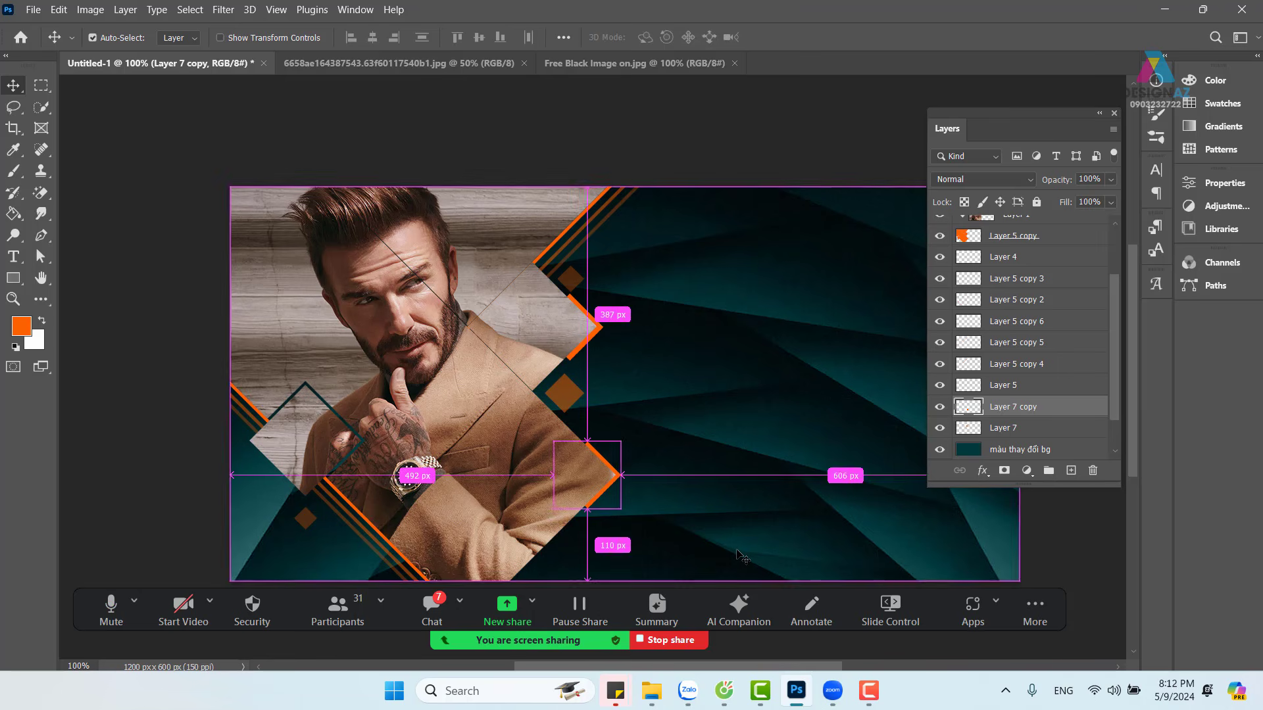
Step: Scale the duplicated orange border at the photo's lower-right tip to about 74.5%, nudge it into alignment, and apply the transform
key(ctrl+t)
drag(622, 442, 595, 480)
key(Up)
key(Up)
key(Up)
key(Up)
key(Up)
key(Up)
key(Up)
key(Up)
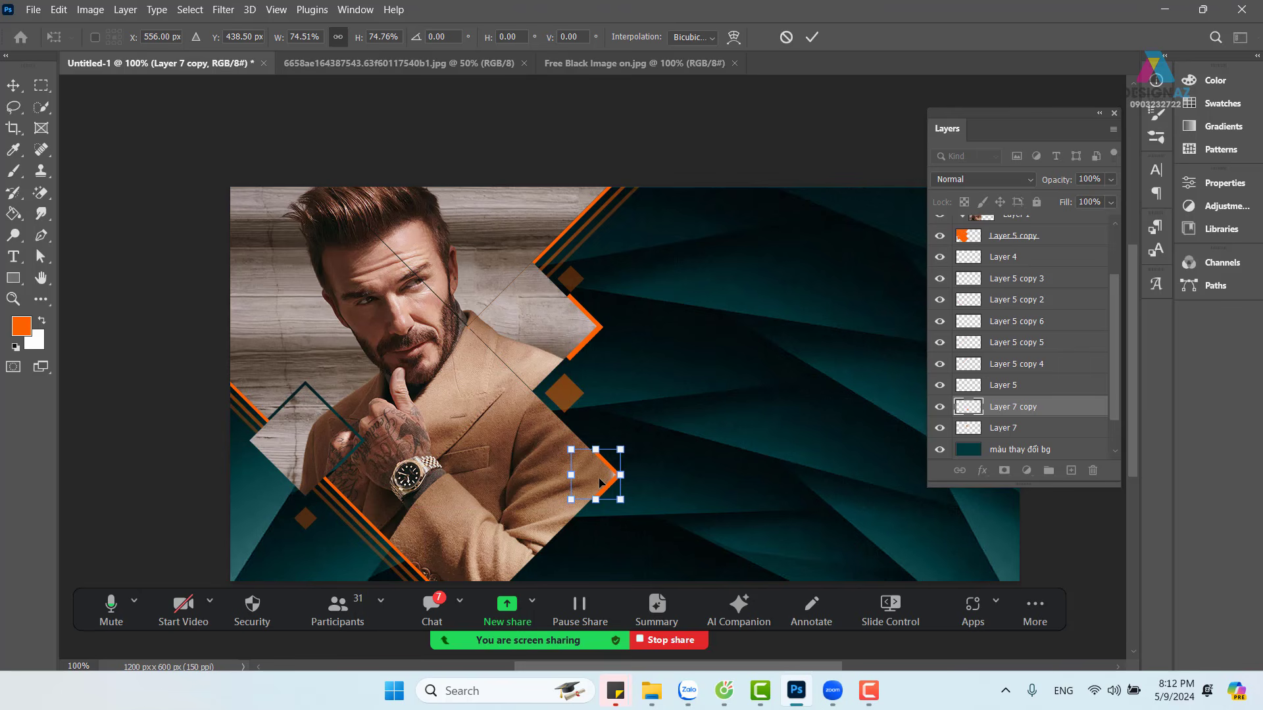
key(Return)
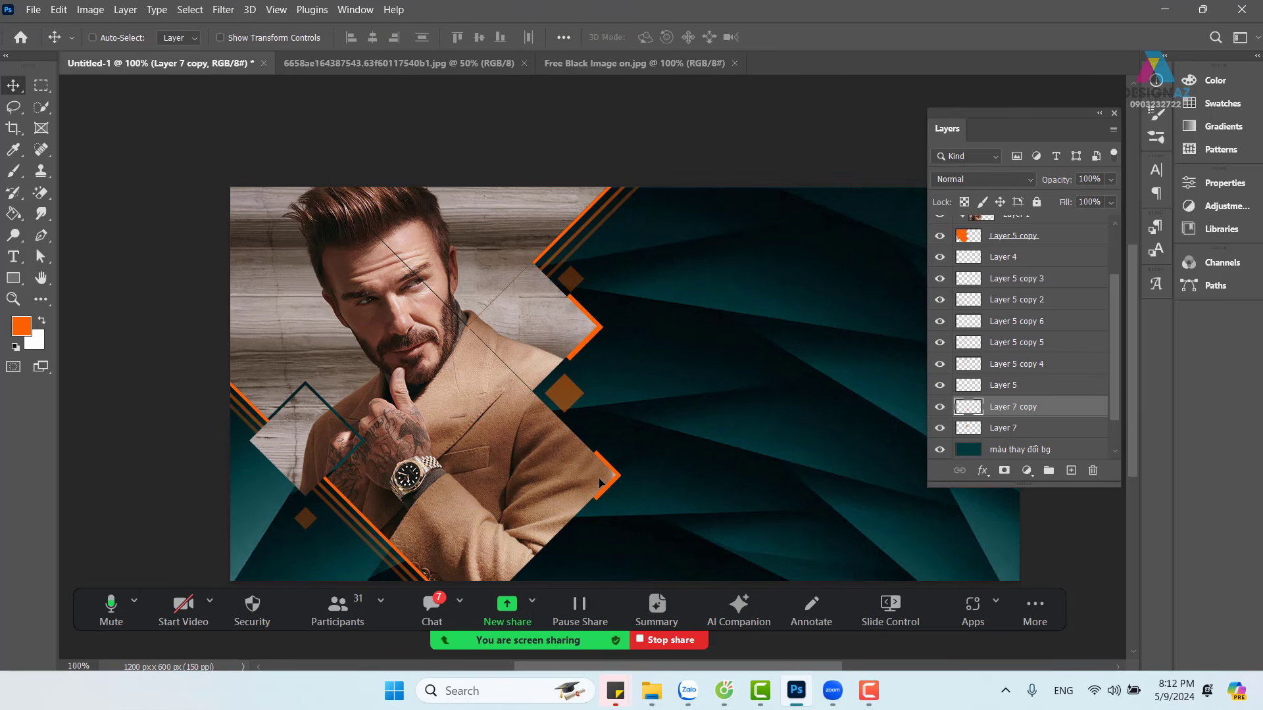
Step: Duplicate the smaller orange border behind the bottom tip of the photo's small lower-left diamond and nudge it up into alignment
drag(646, 497, 356, 503)
key(Up)
key(Up)
key(Up)
key(Up)
key(Up)
key(Up)
key(Up)
key(Up)
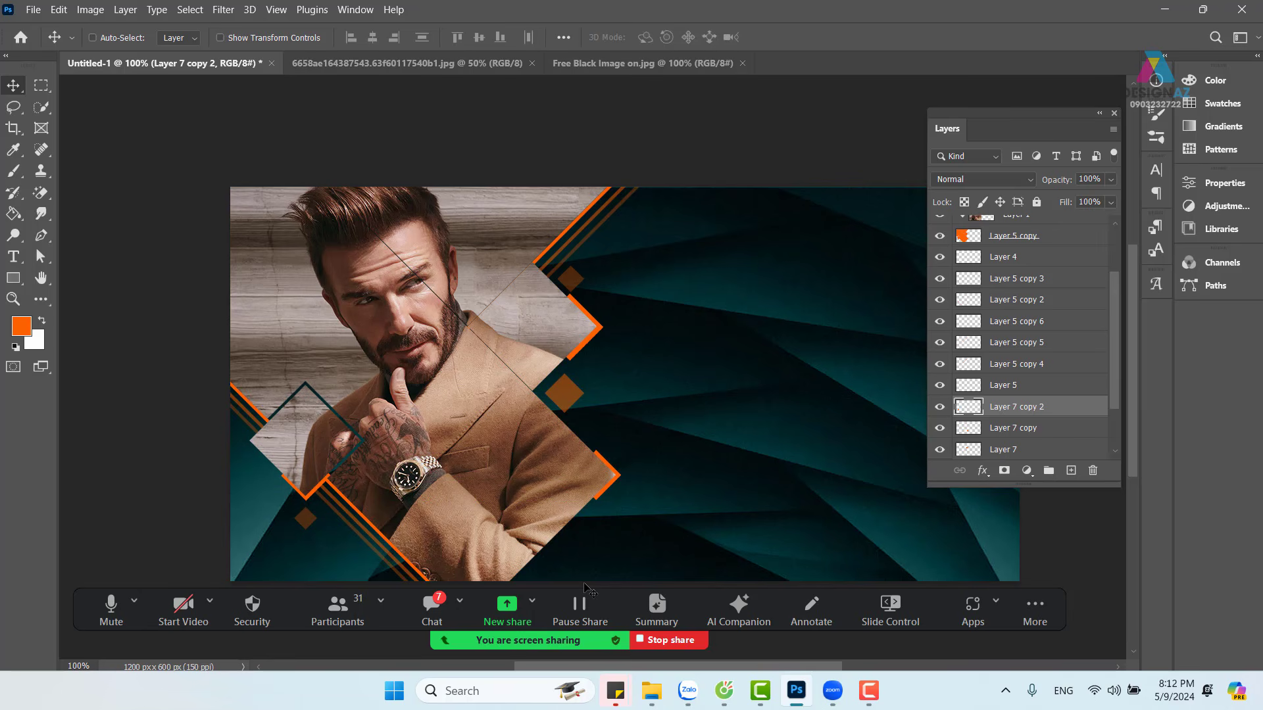
key(Up)
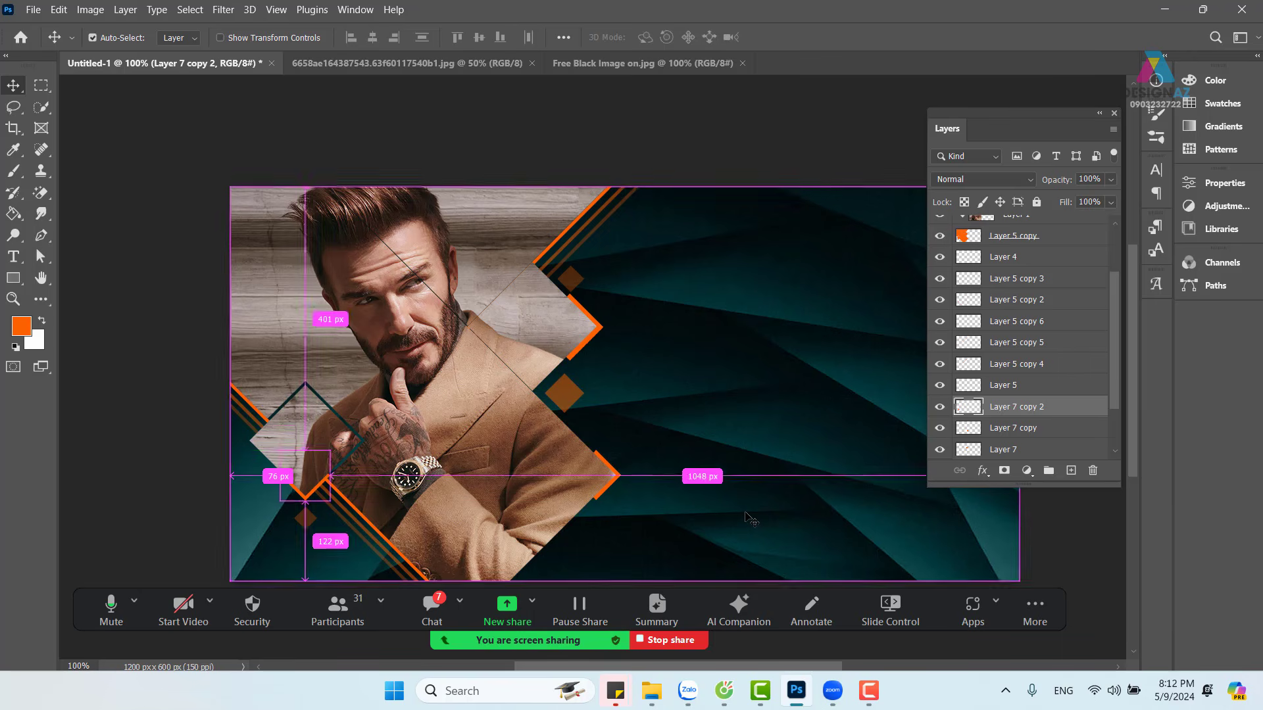
Step: Open the image "free-vector-rolex-logo_090113_Rolex_logo" from the thuvienanh > dongho folder on New Volume (E:)
key(ctrl+minus)
drag(690, 459, 609, 366)
key(ctrl+plus)
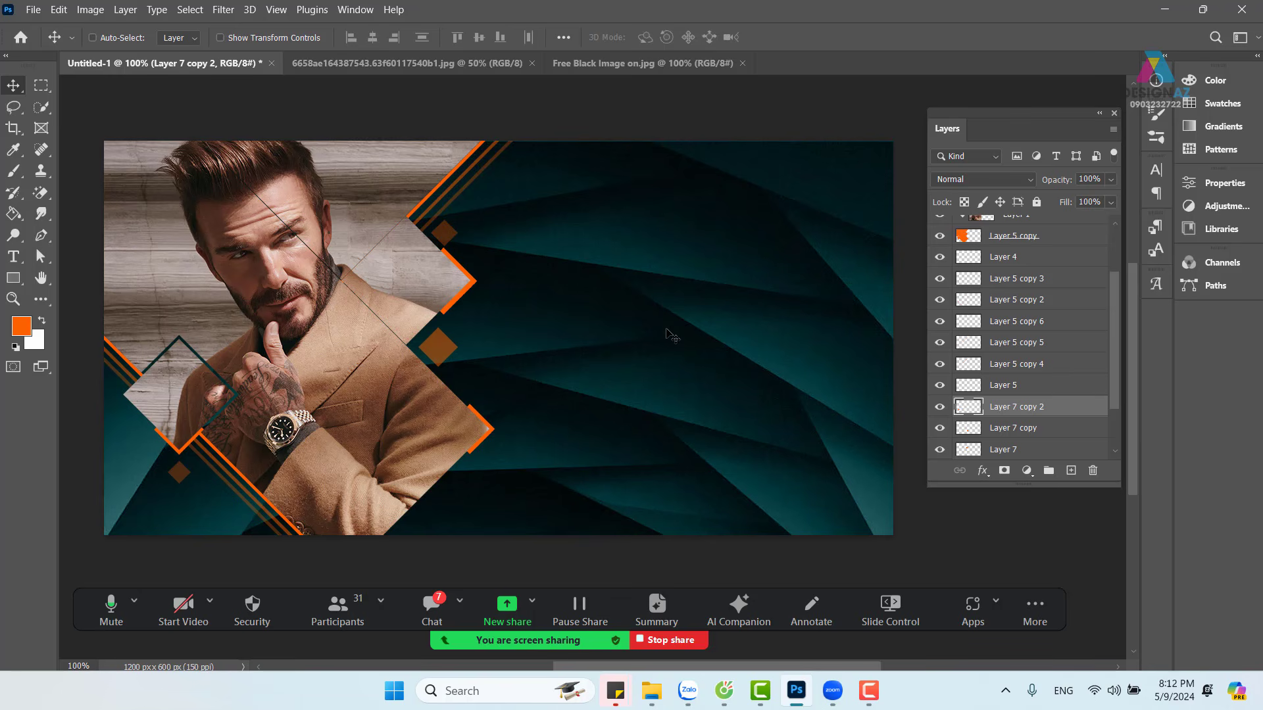
key(ctrl+o)
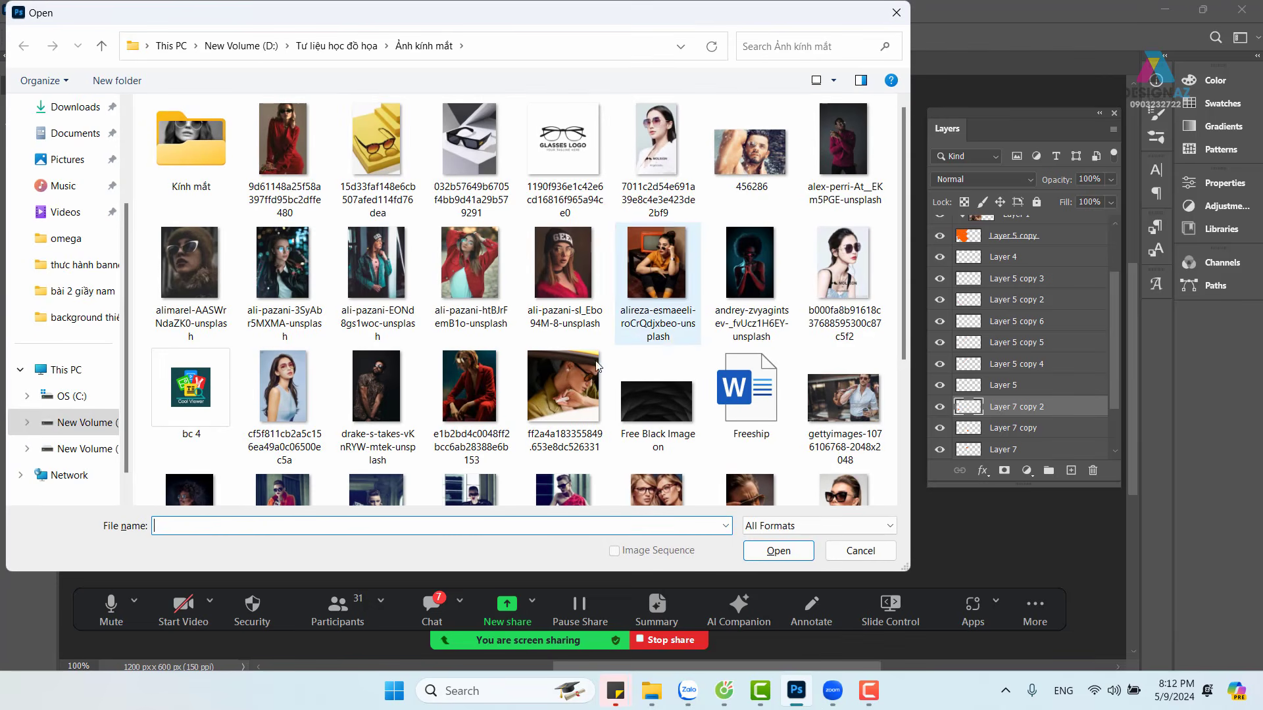
click(79, 448)
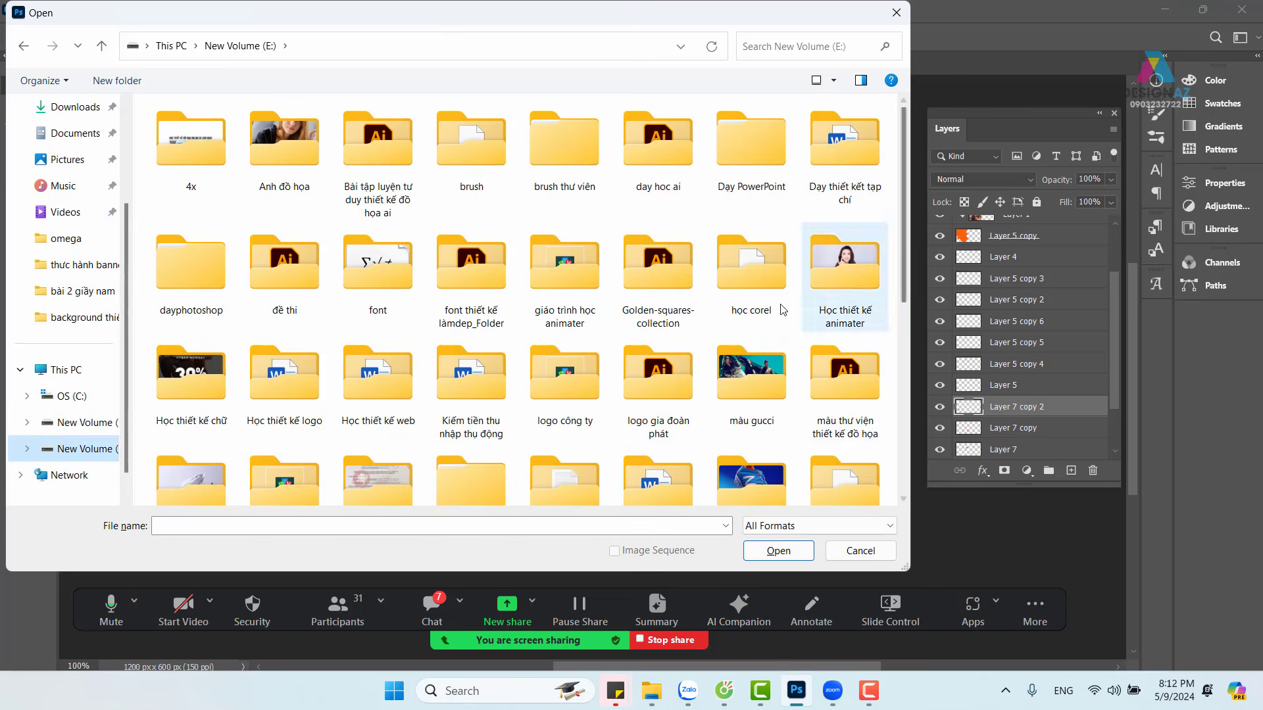
scroll(697, 380, down, 5)
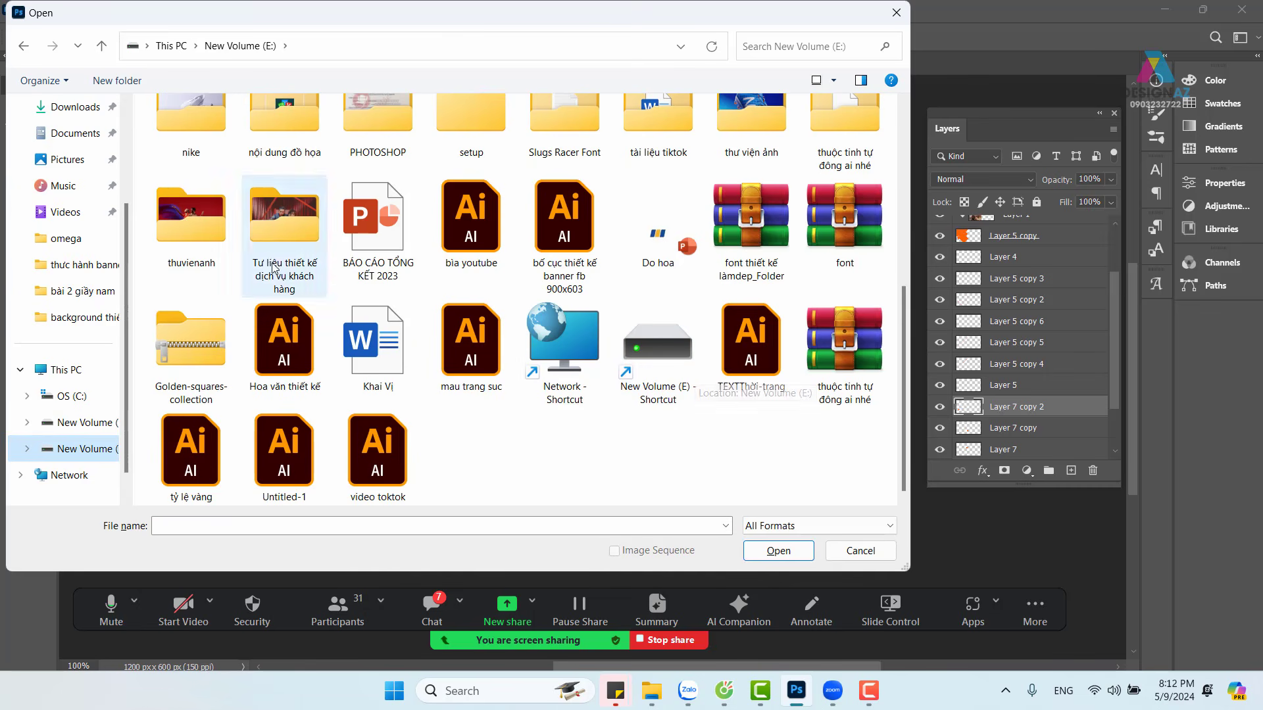
double_click(204, 220)
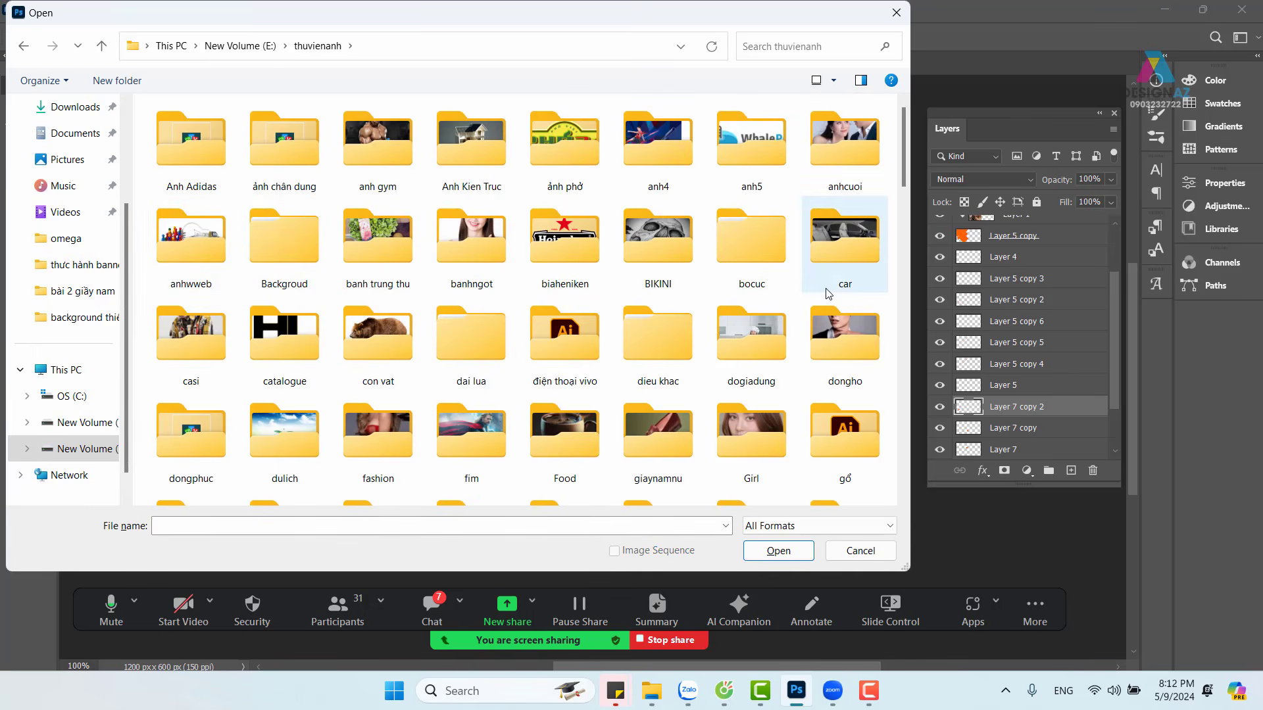
double_click(847, 329)
scroll(752, 309, down, 20)
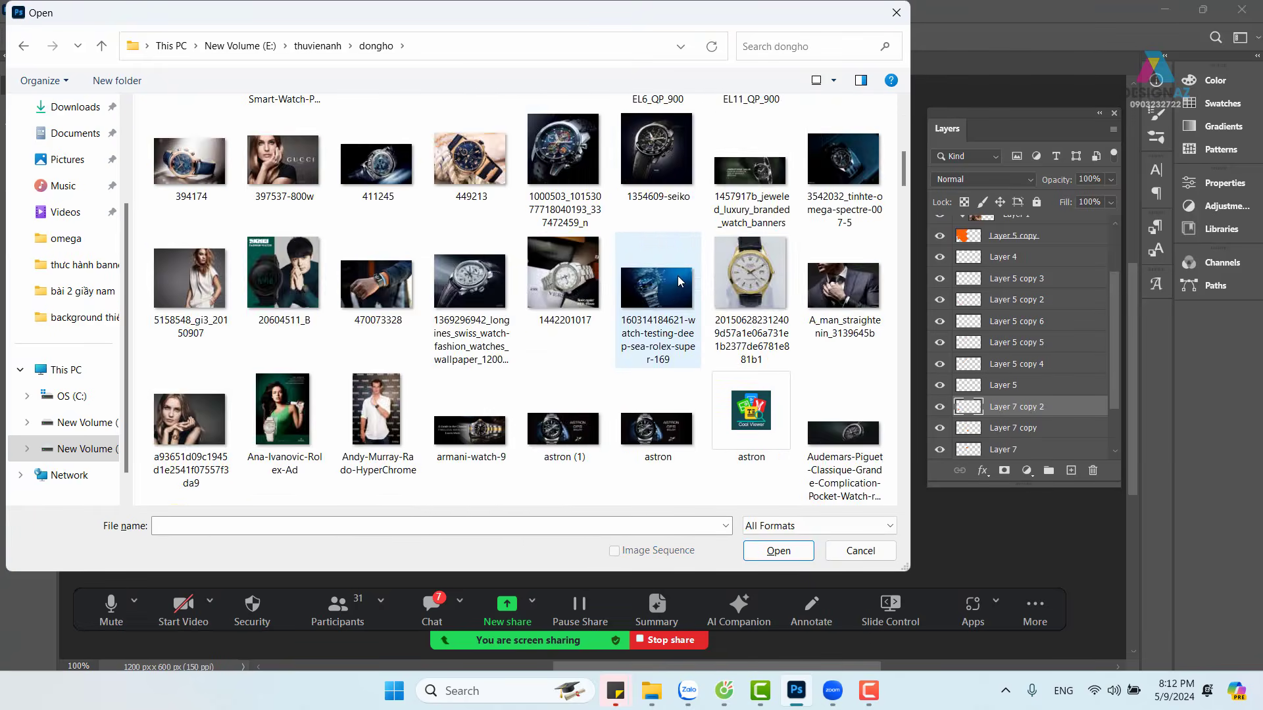
scroll(678, 275, down, 3)
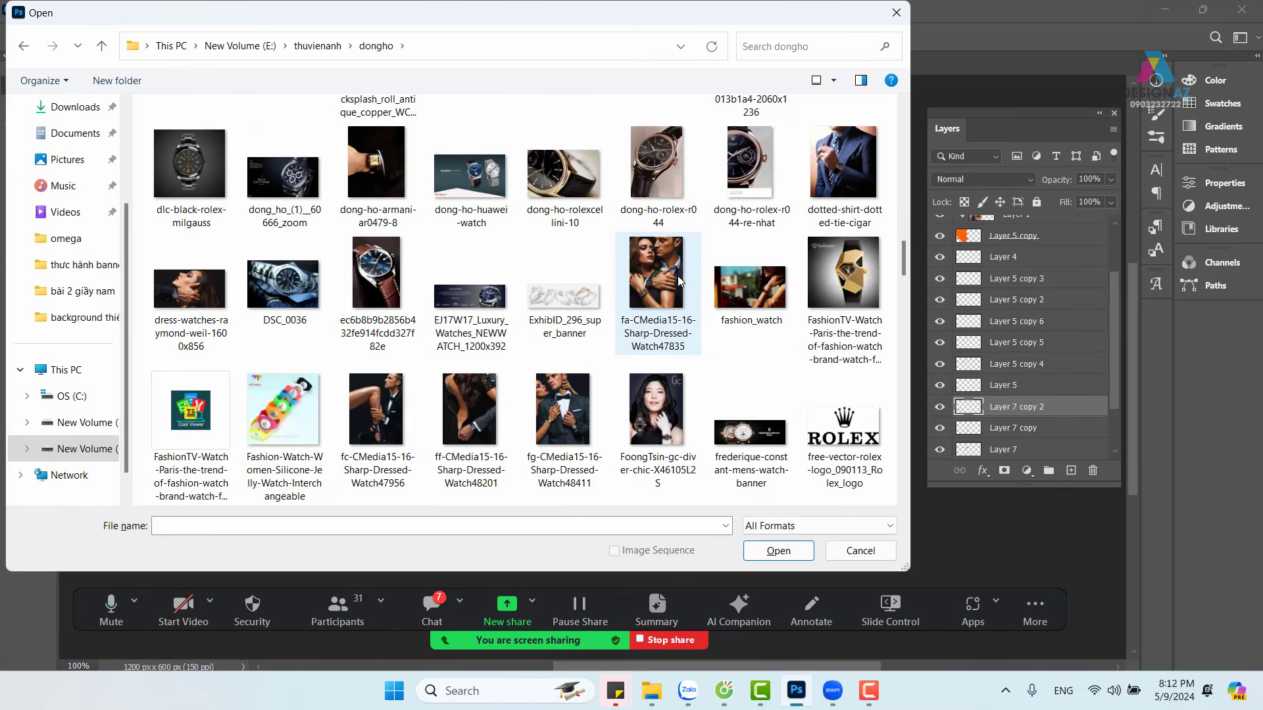
click(857, 440)
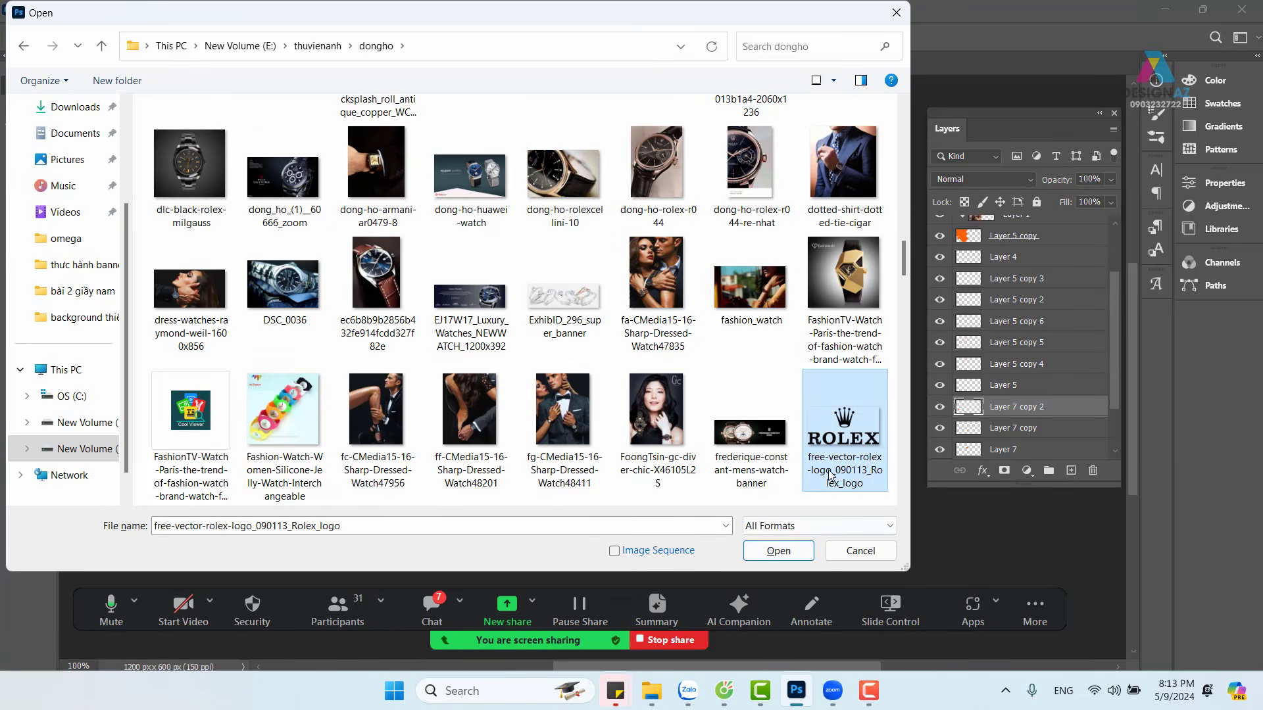
click(779, 552)
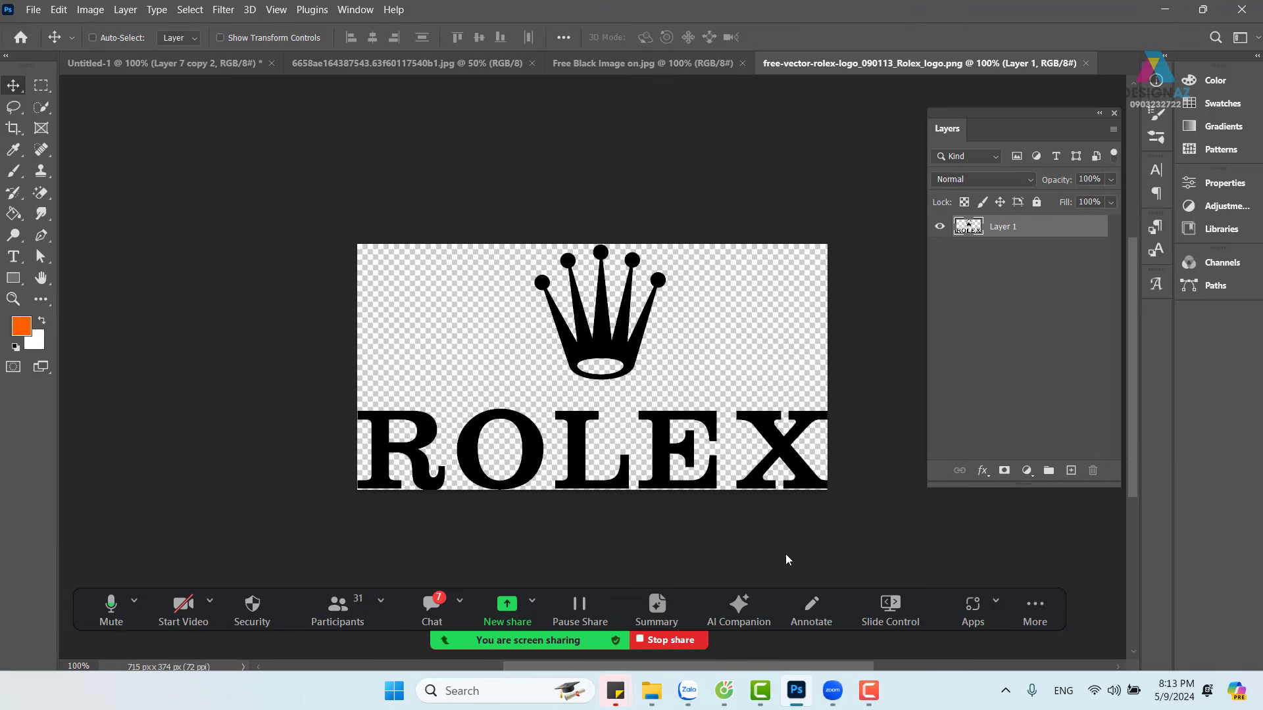
Step: Copy the entire Rolex logo image and paste it into the Untitled-1 banner
mouse_move(609, 348)
mouse_down()
mouse_move(651, 329)
mouse_move(628, 342)
mouse_up()
key(ctrl+a)
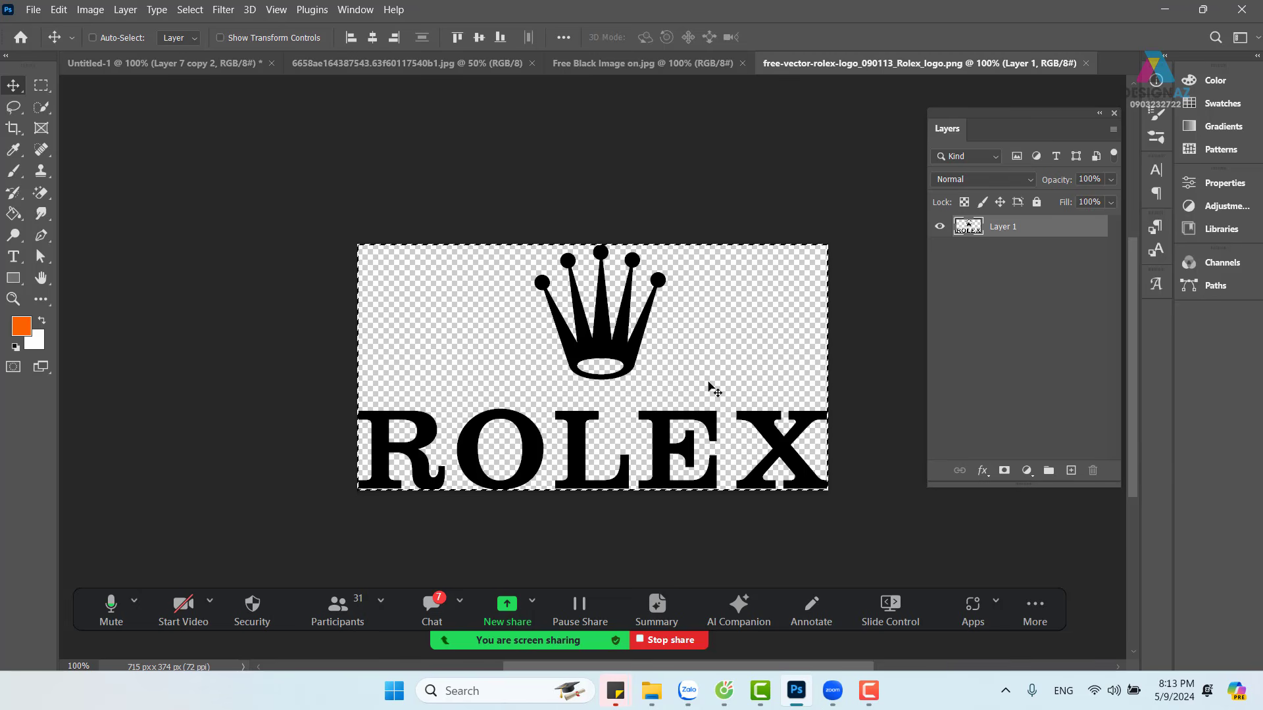
click(153, 65)
key(ctrl+v)
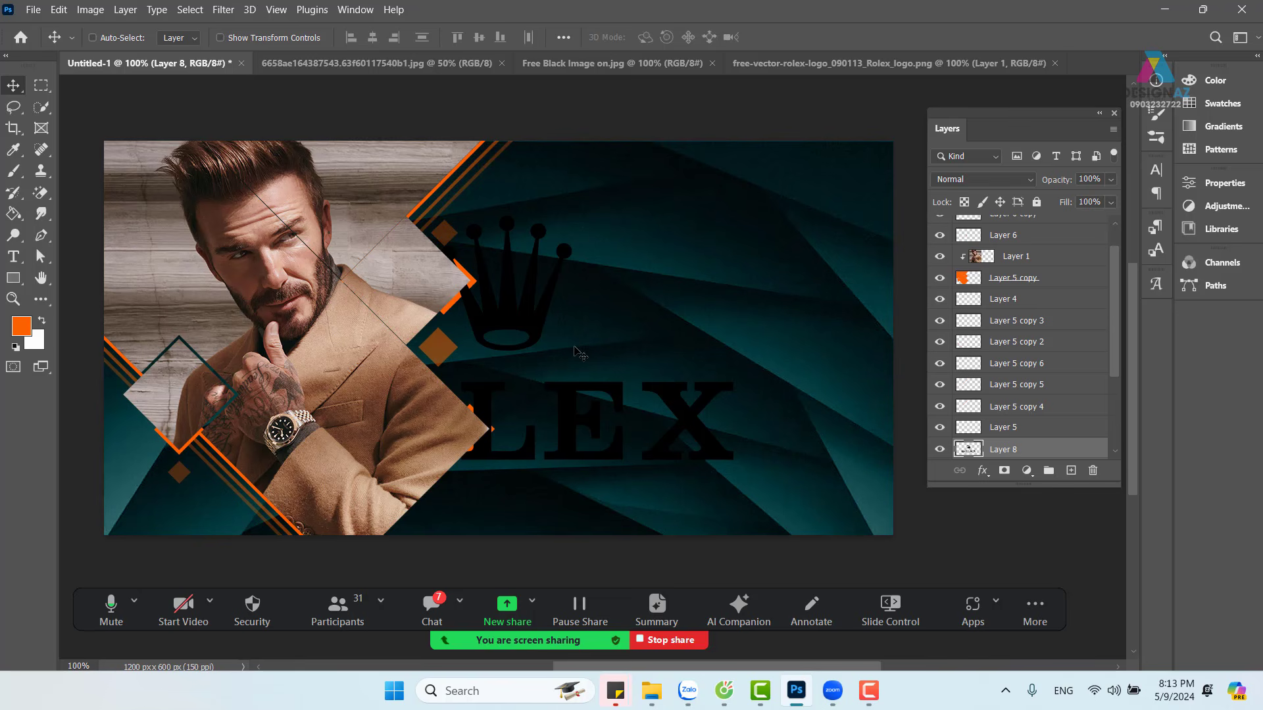
Step: Scale the Rolex logo to 32.31%, move it onto the empty teal area beside the photo, and apply the transform
key(ctrl+t)
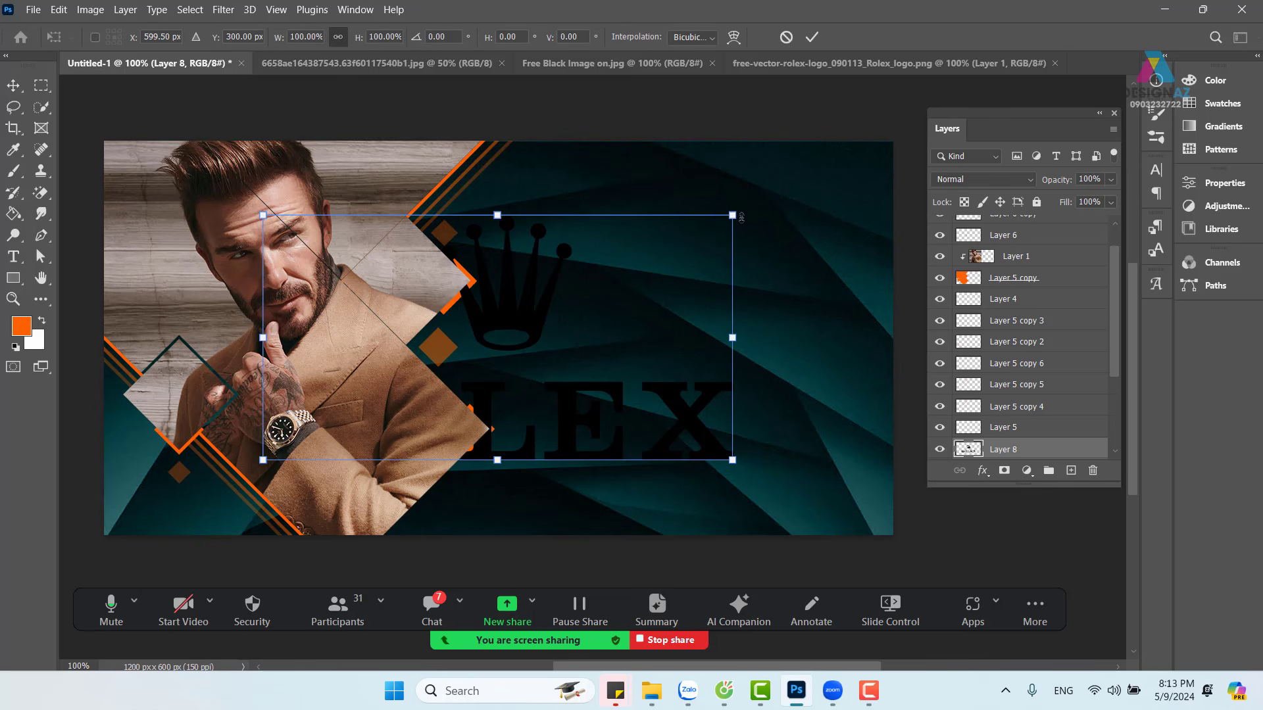
drag(735, 215, 439, 367)
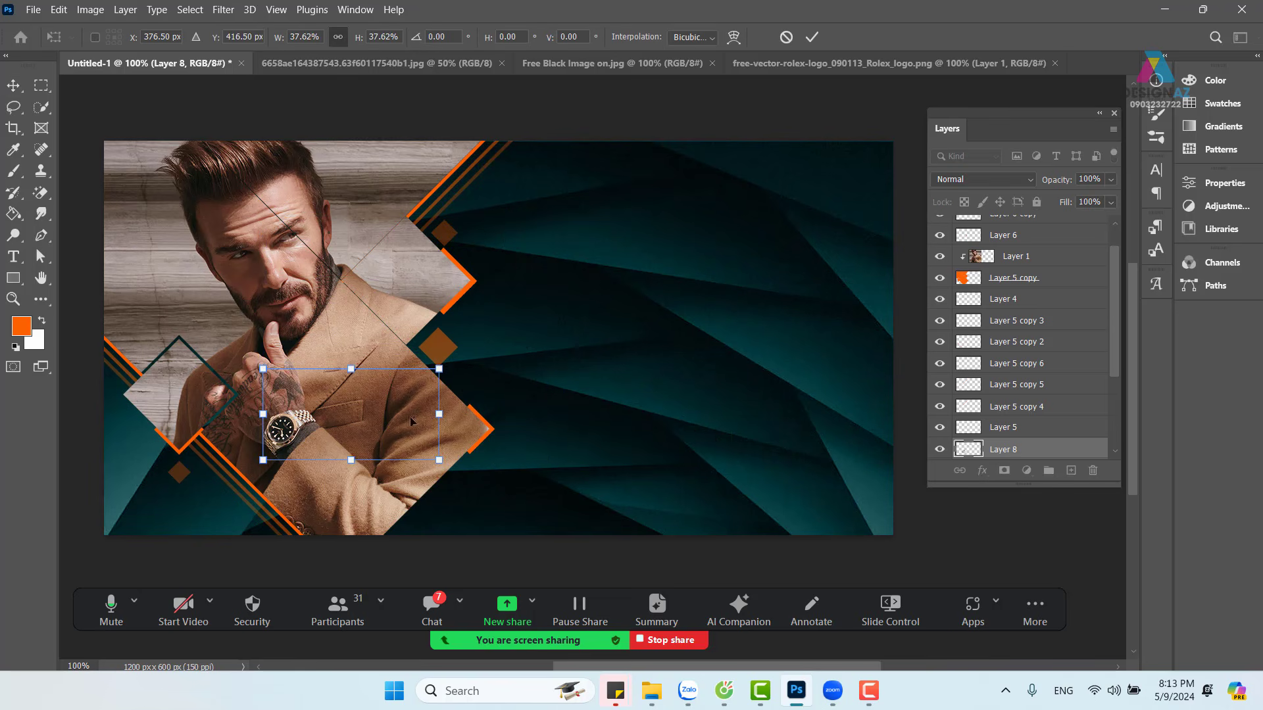
drag(377, 425, 700, 291)
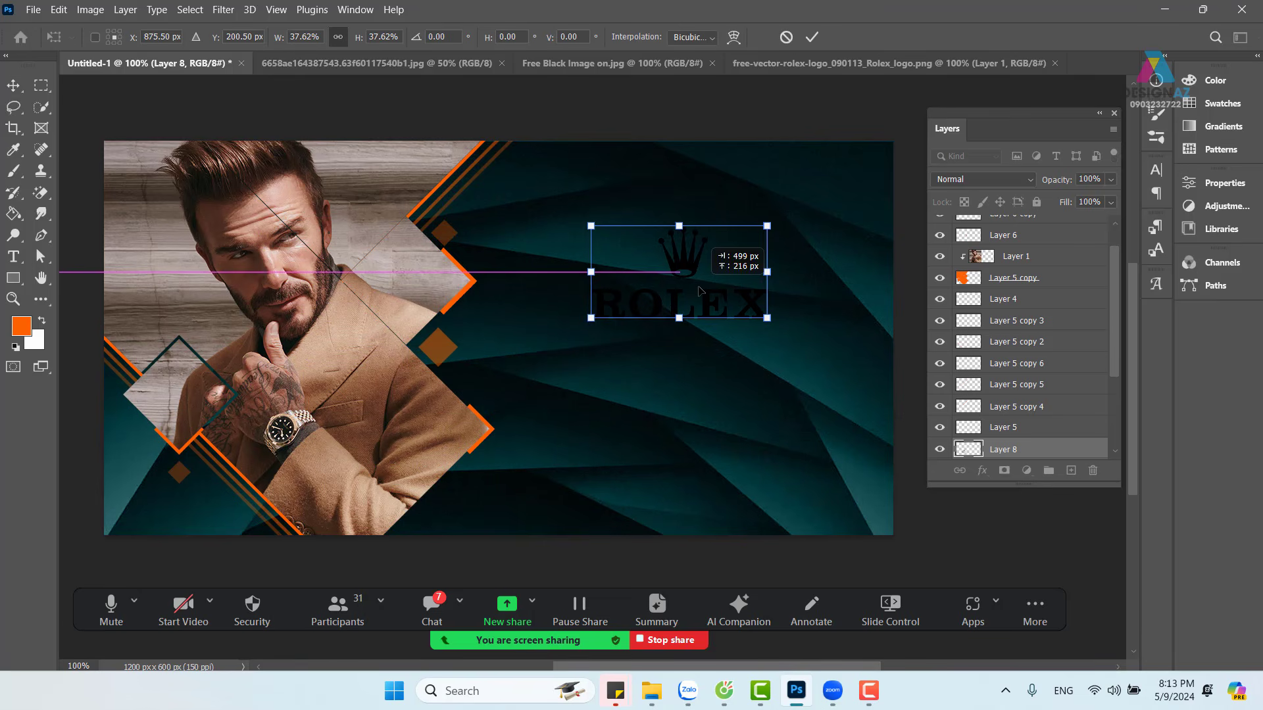
drag(767, 318, 695, 281)
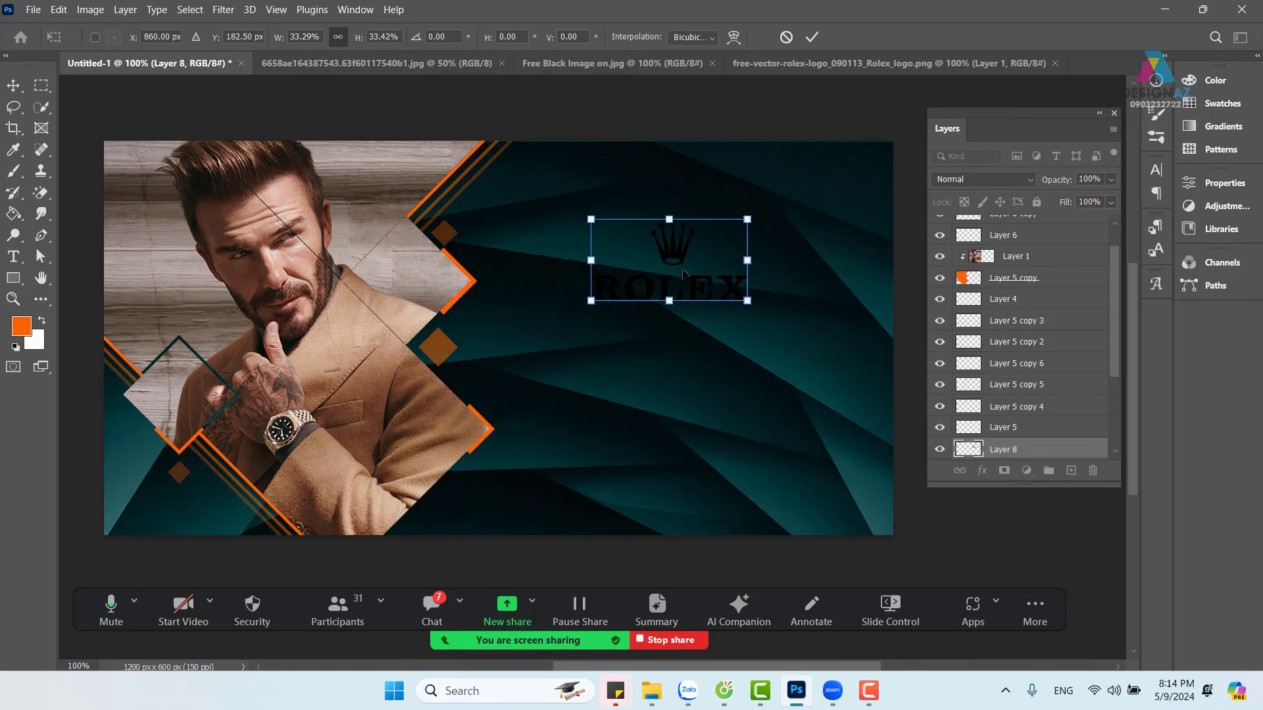
drag(748, 300, 744, 299)
drag(685, 256, 690, 256)
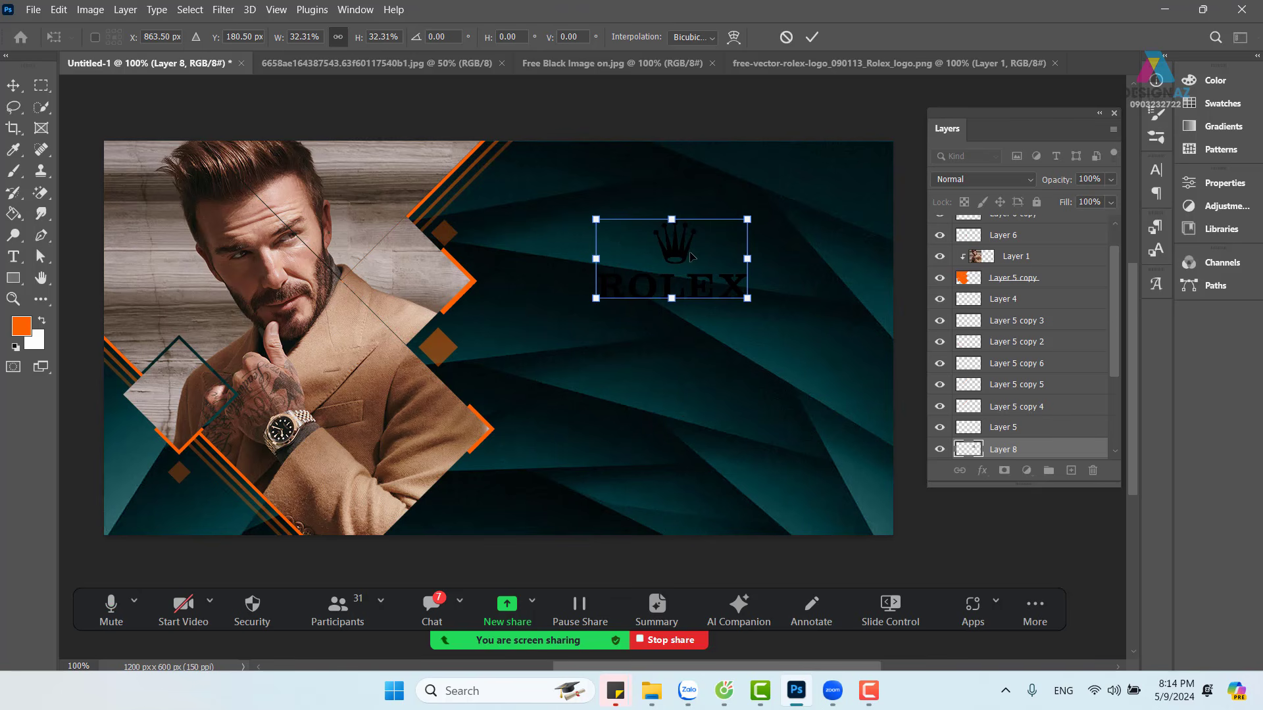
key(Return)
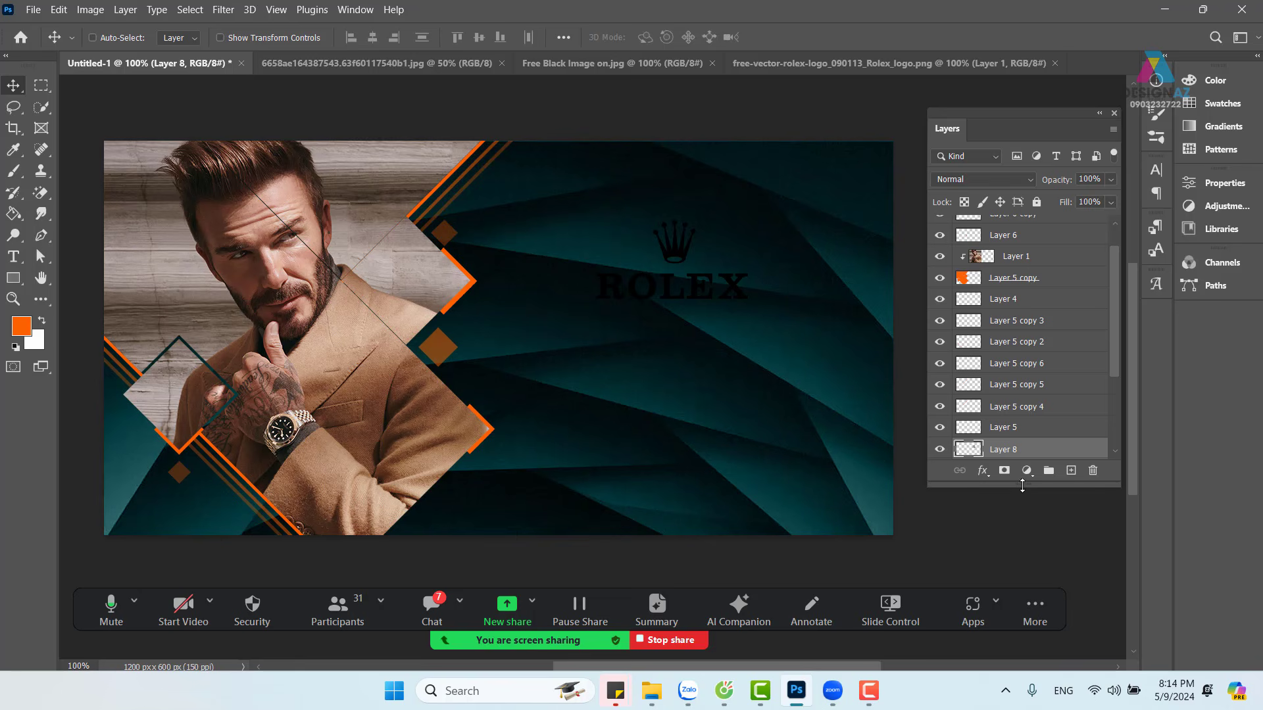
Step: Try to fill the logo's layer with the orange foreground color, and undo the fill
drag(1020, 487, 1021, 516)
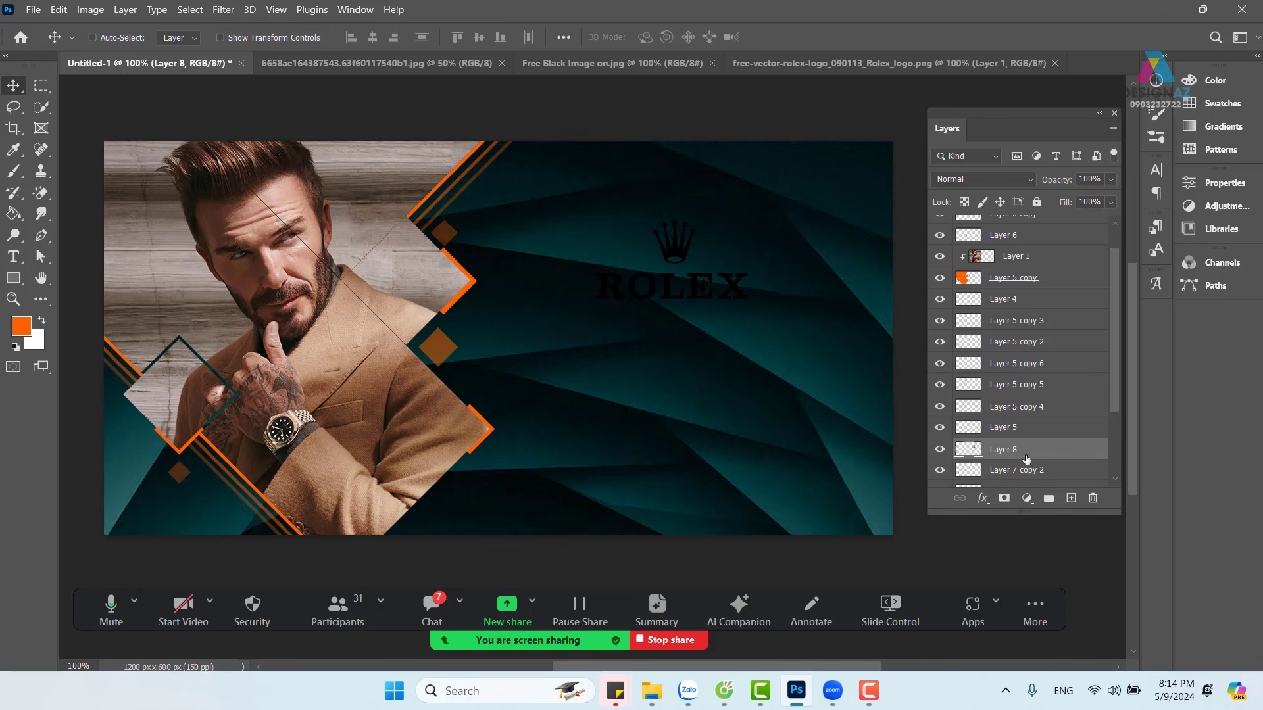
mouse_move(663, 288)
mouse_down()
mouse_move(644, 277)
mouse_move(665, 289)
mouse_up()
key(alt+BackSpace)
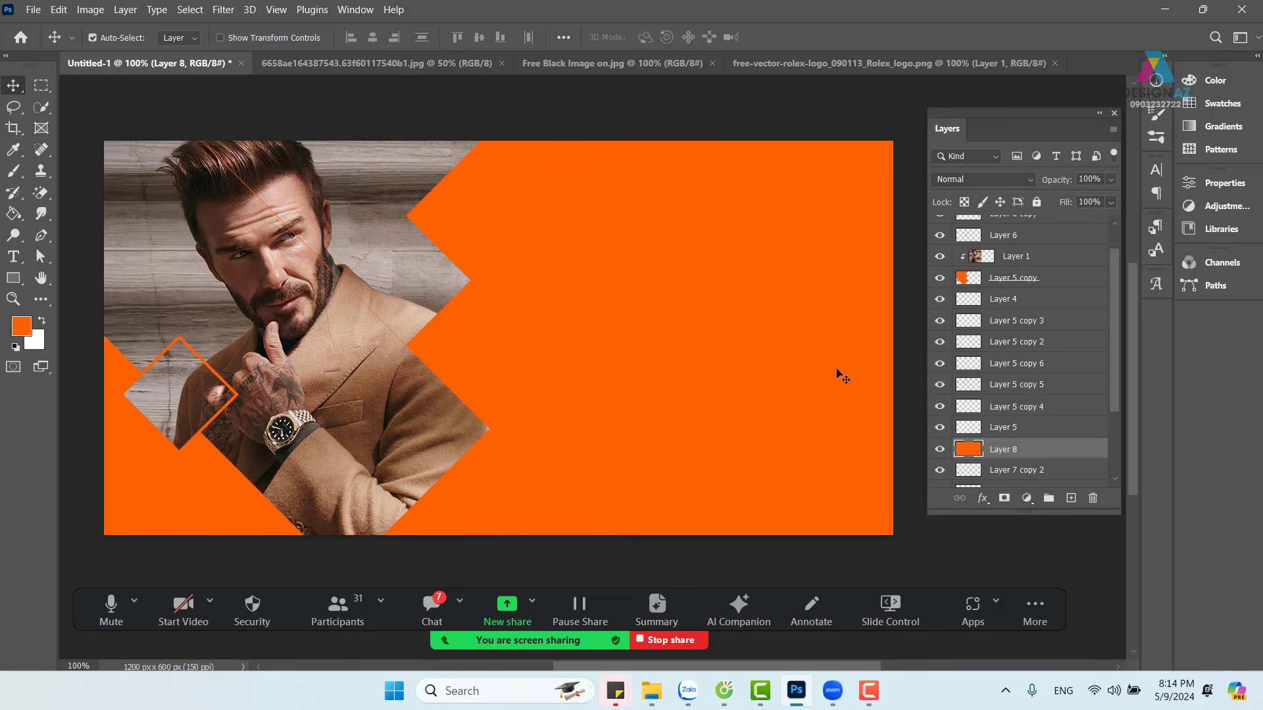
key(ctrl+z)
Step: Lock the logo layer's transparent pixels, fill the logo with the orange foreground color, and shift it slightly up and right
click(966, 203)
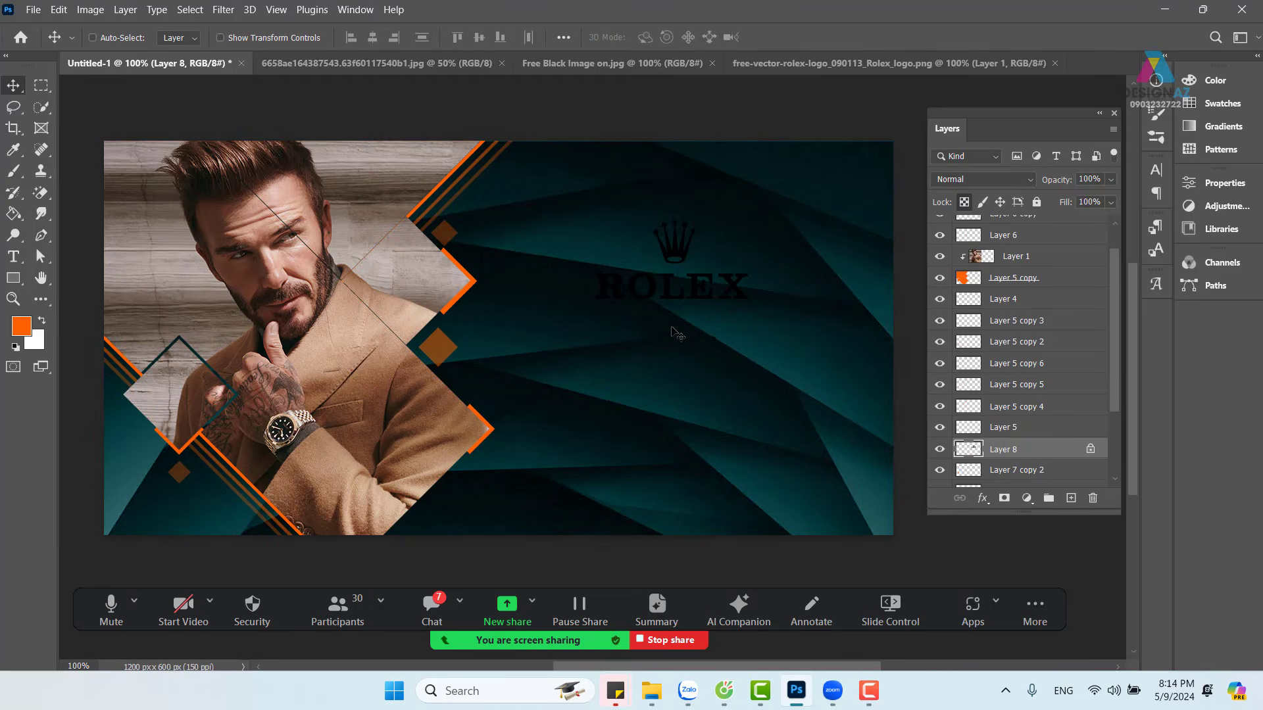
key(alt+BackSpace)
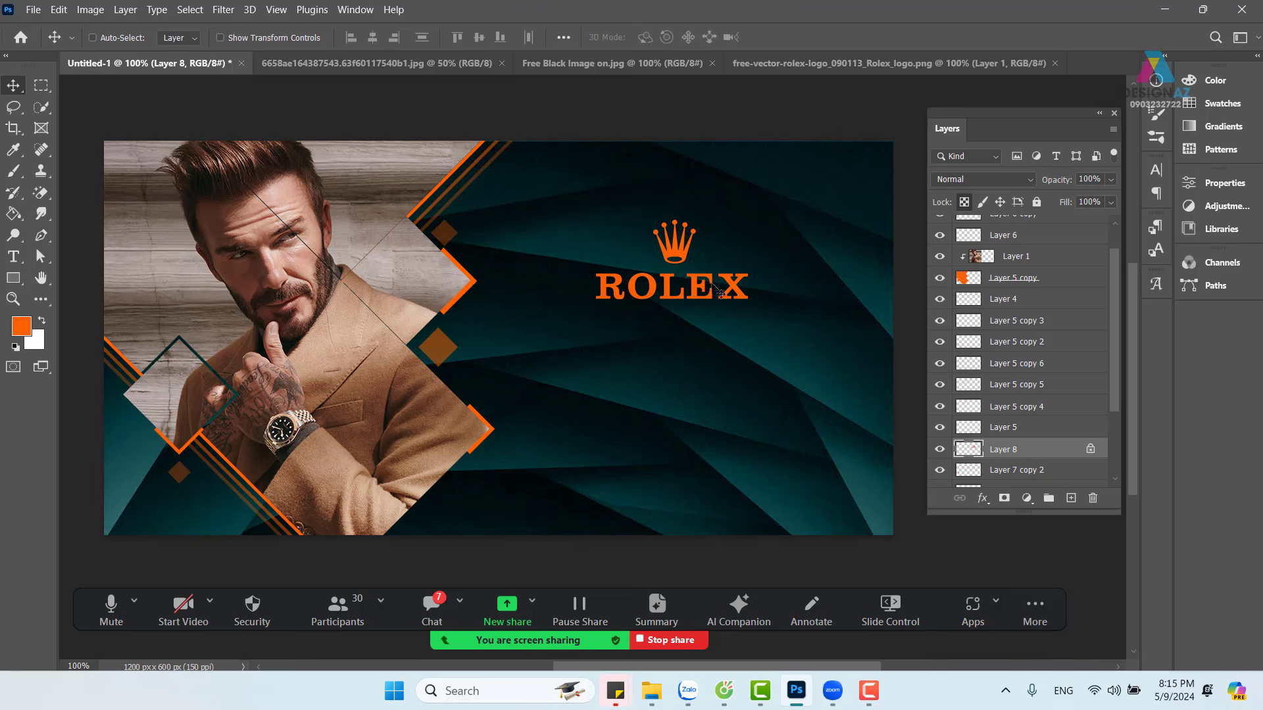
drag(702, 292, 711, 279)
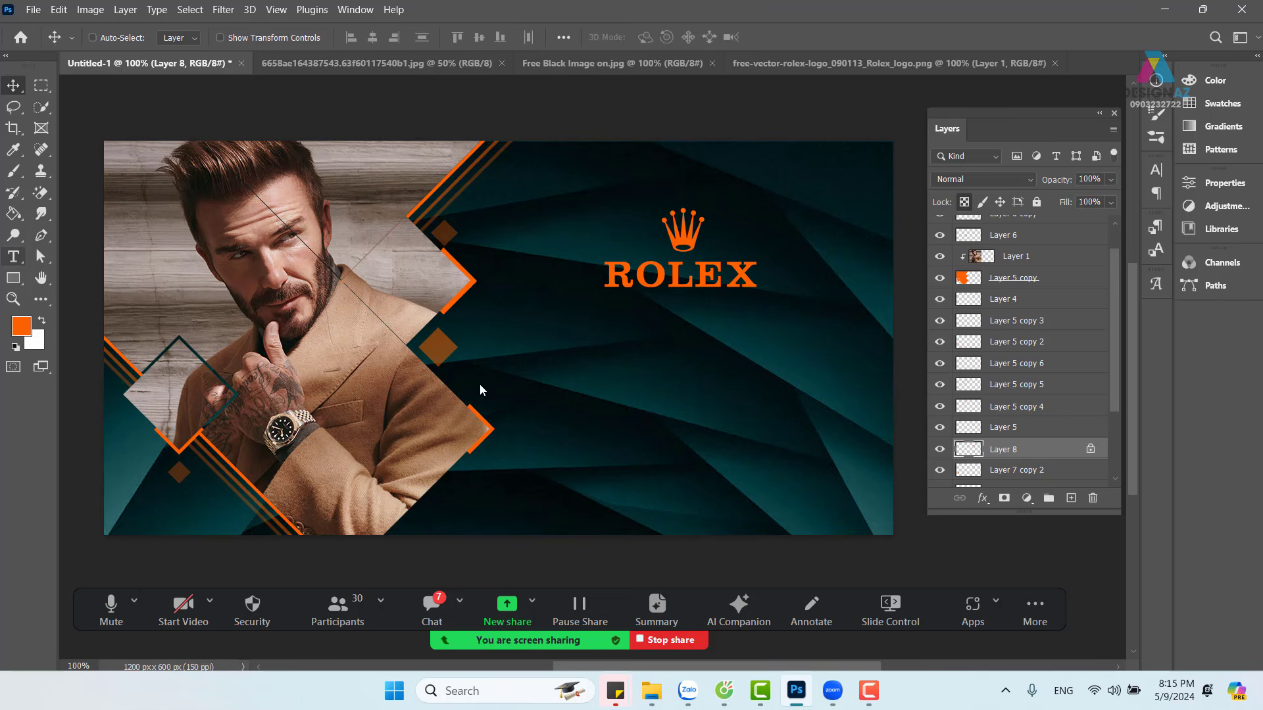
Step: Add the text "Chuyên trang" in Roboto Condensed 11 pt and position it below the Rolex logo
key(t)
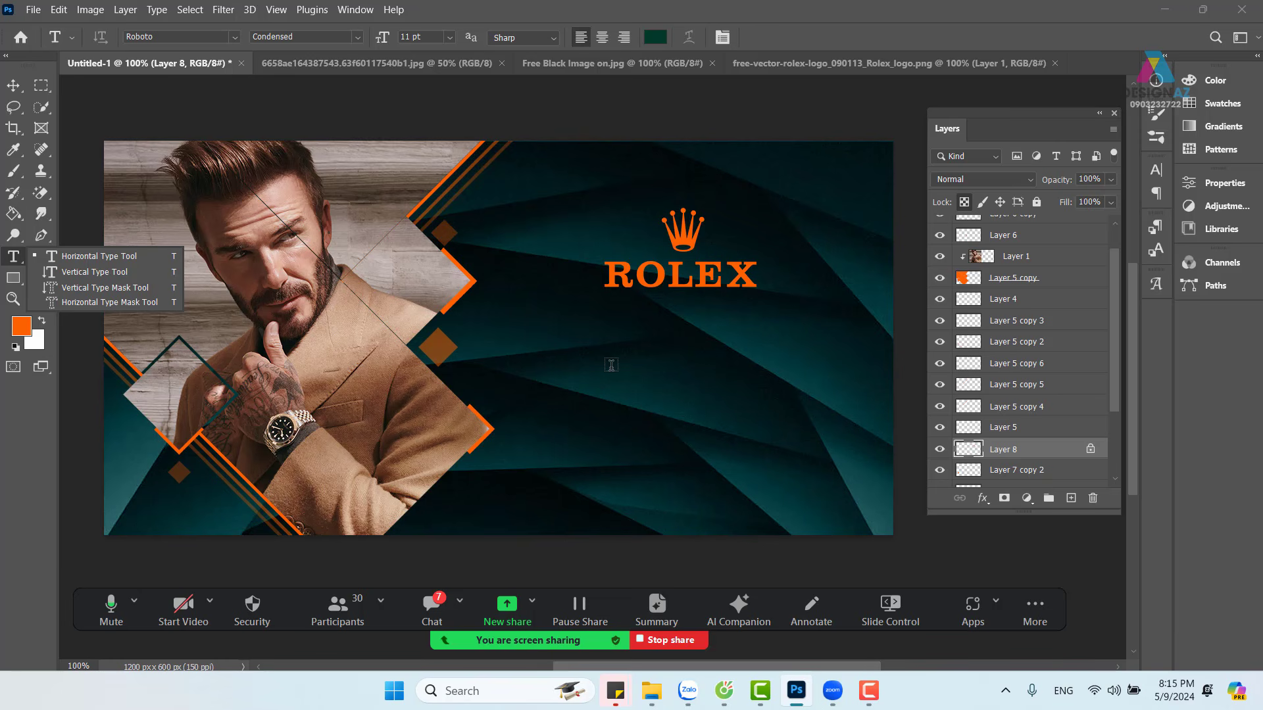
click(611, 365)
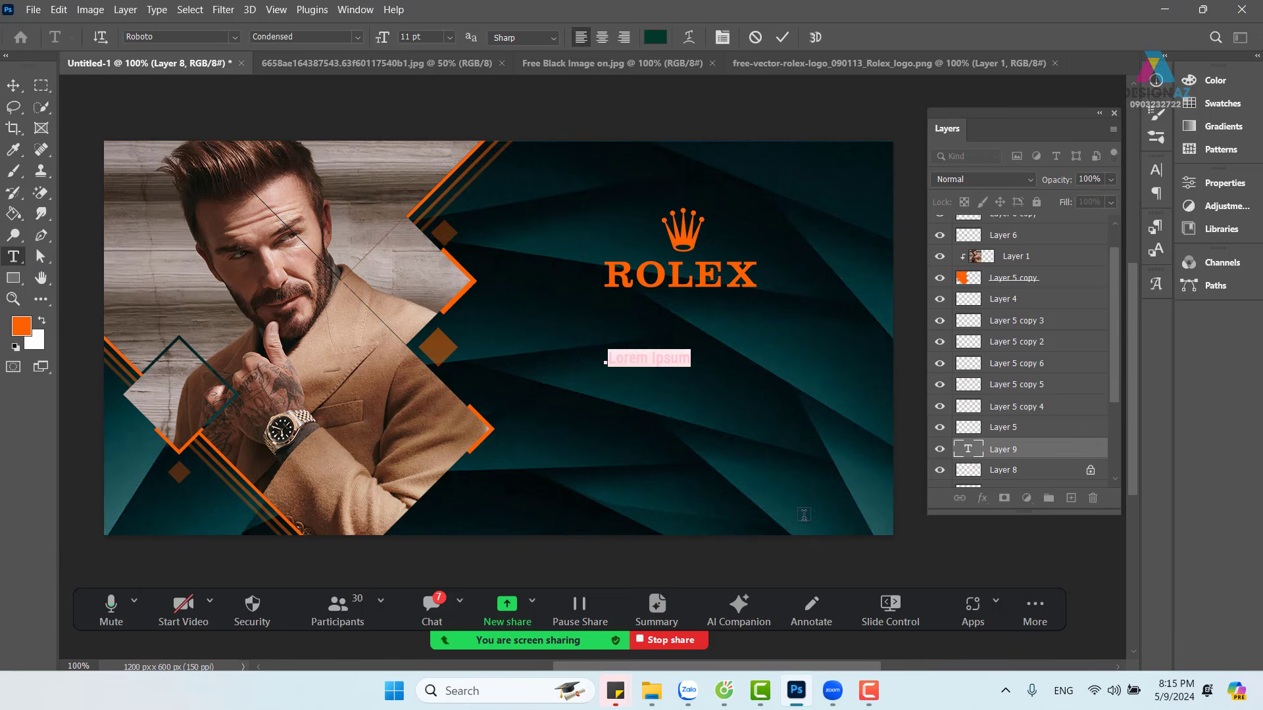
text(Chuyên)
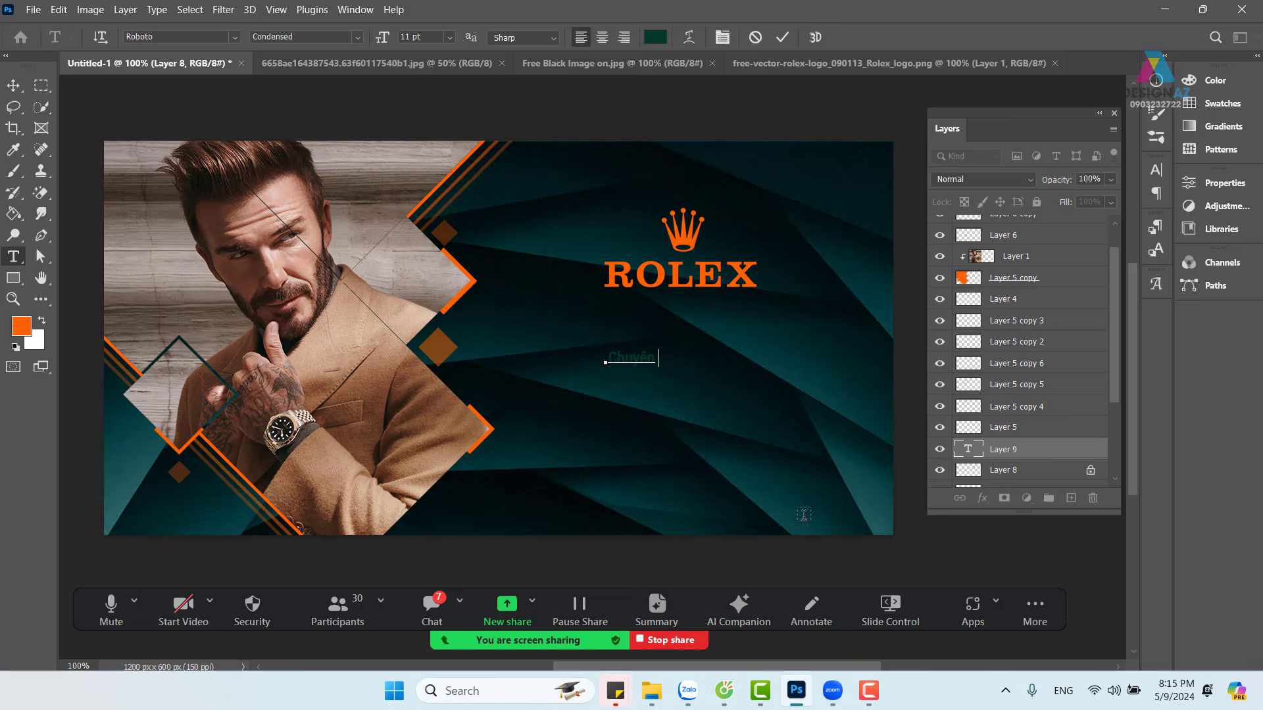
text( trang)
click(13, 85)
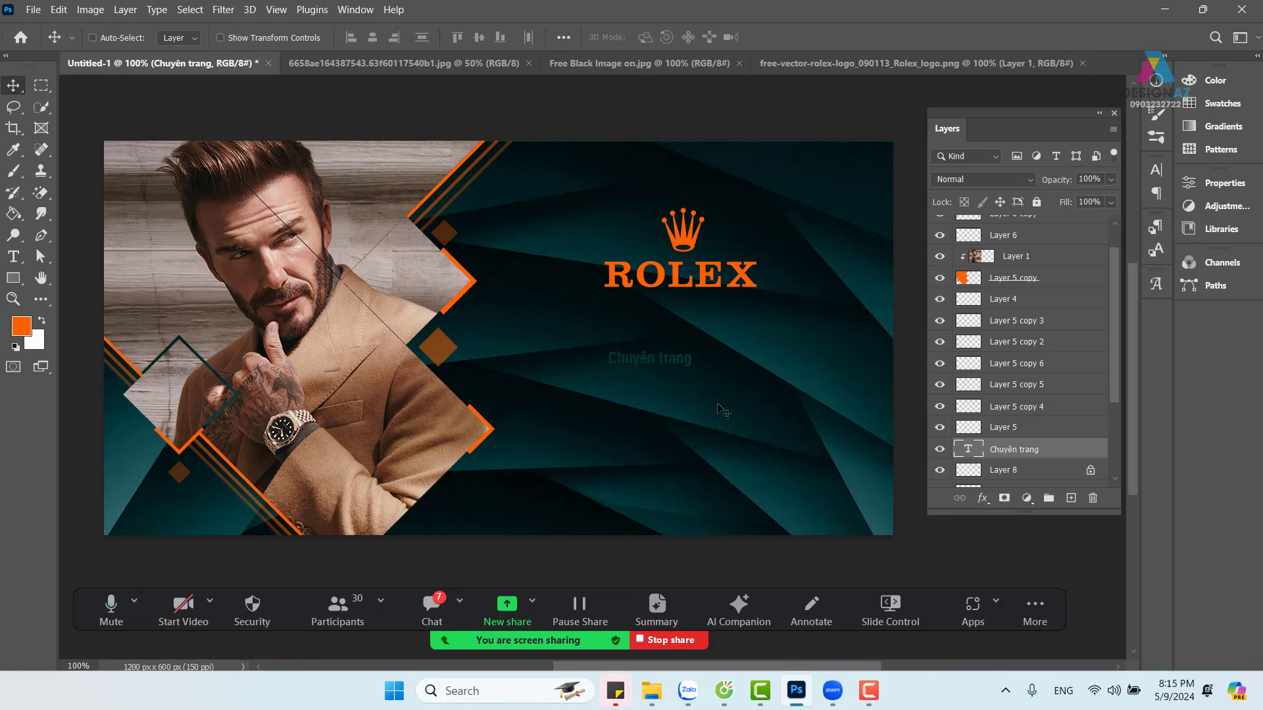
drag(683, 358, 713, 340)
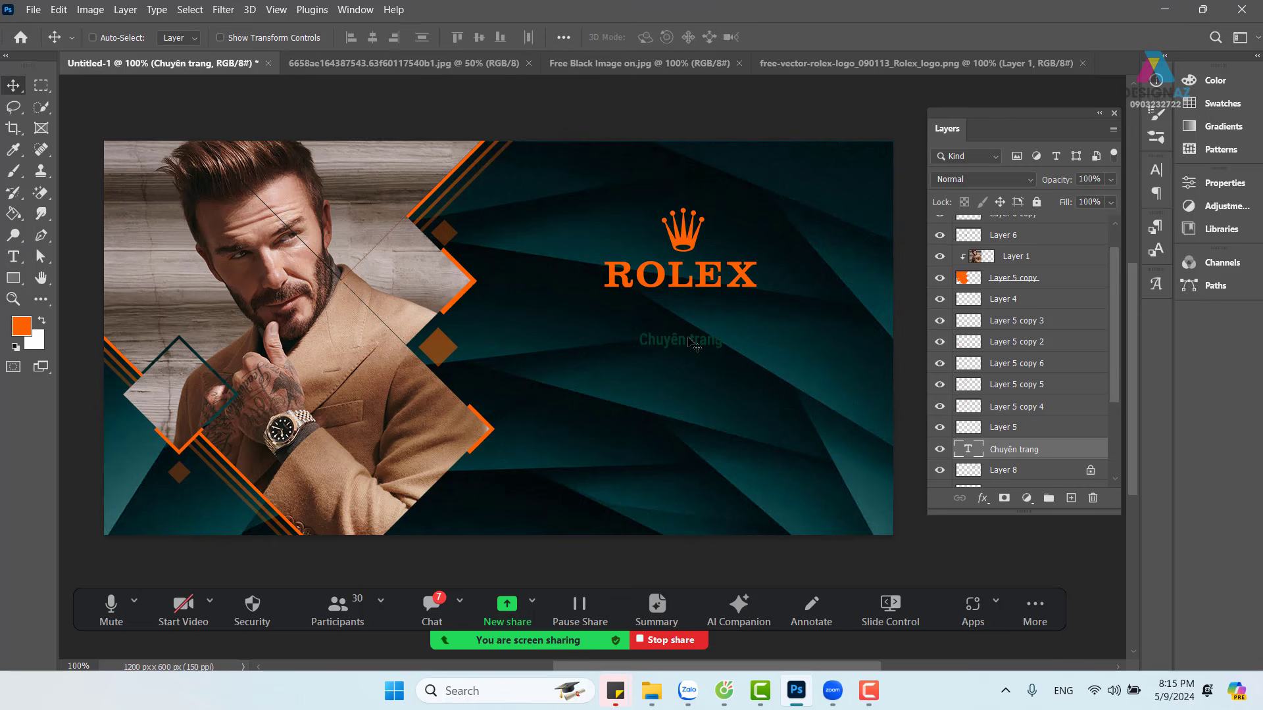
drag(699, 349, 677, 366)
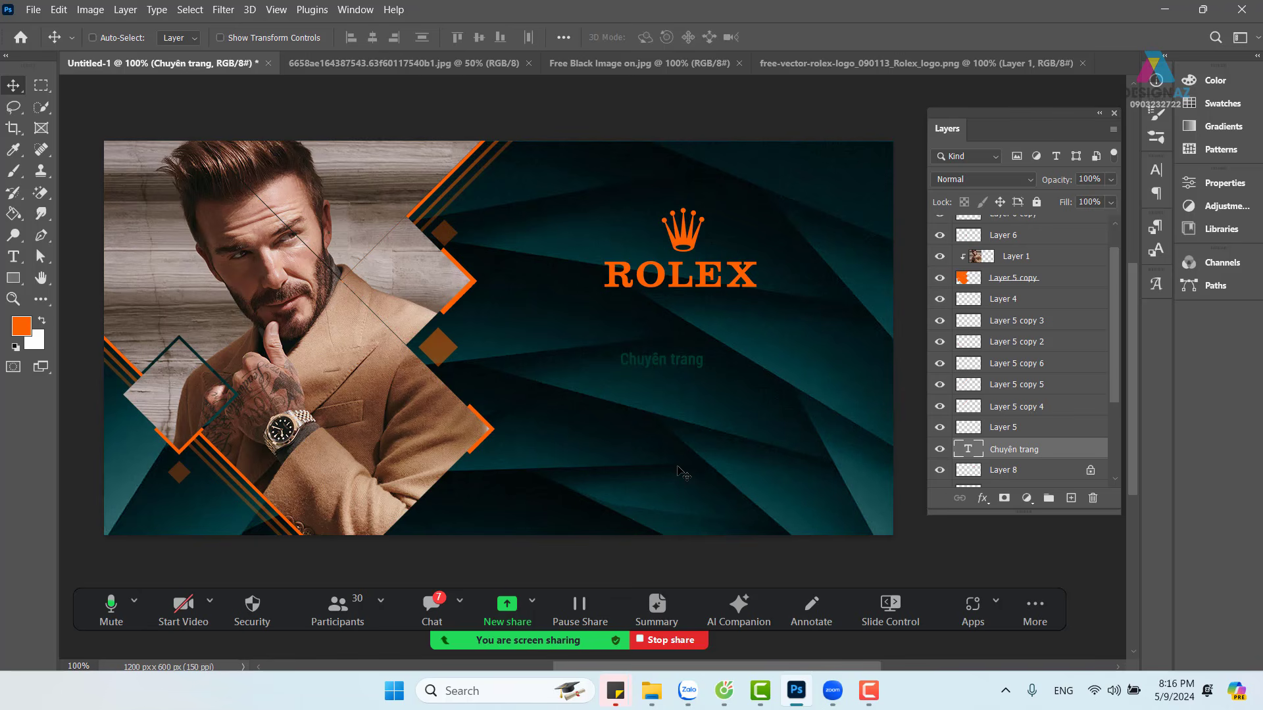
Step: Recolor the "Chuyên trang" text with brown #9b6846 sampled from the man's jacket and set it in all caps
key(t)
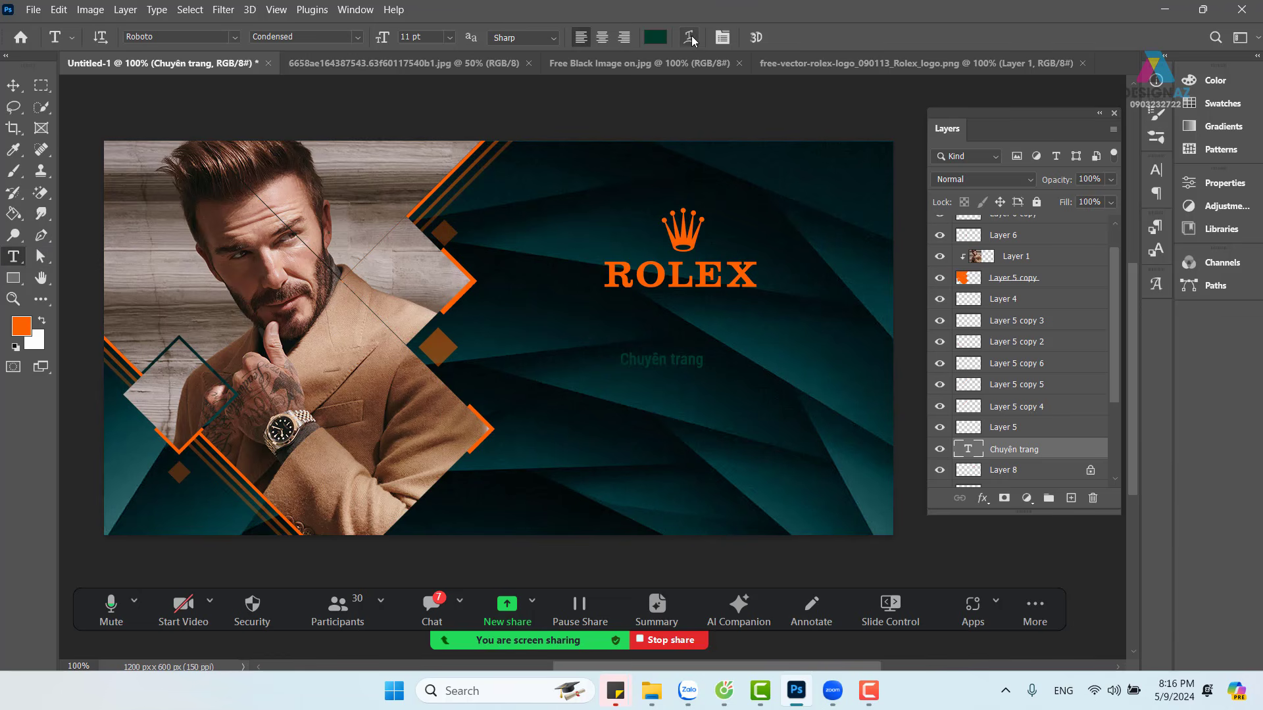
click(656, 38)
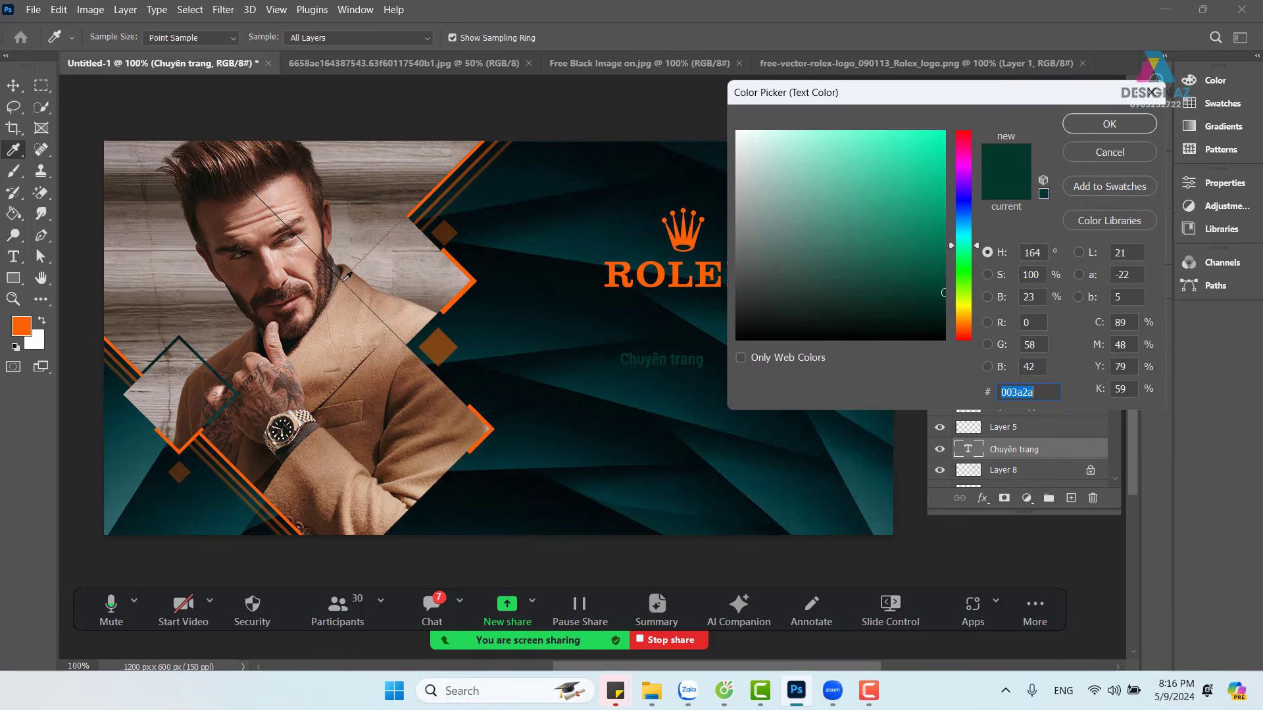
click(344, 330)
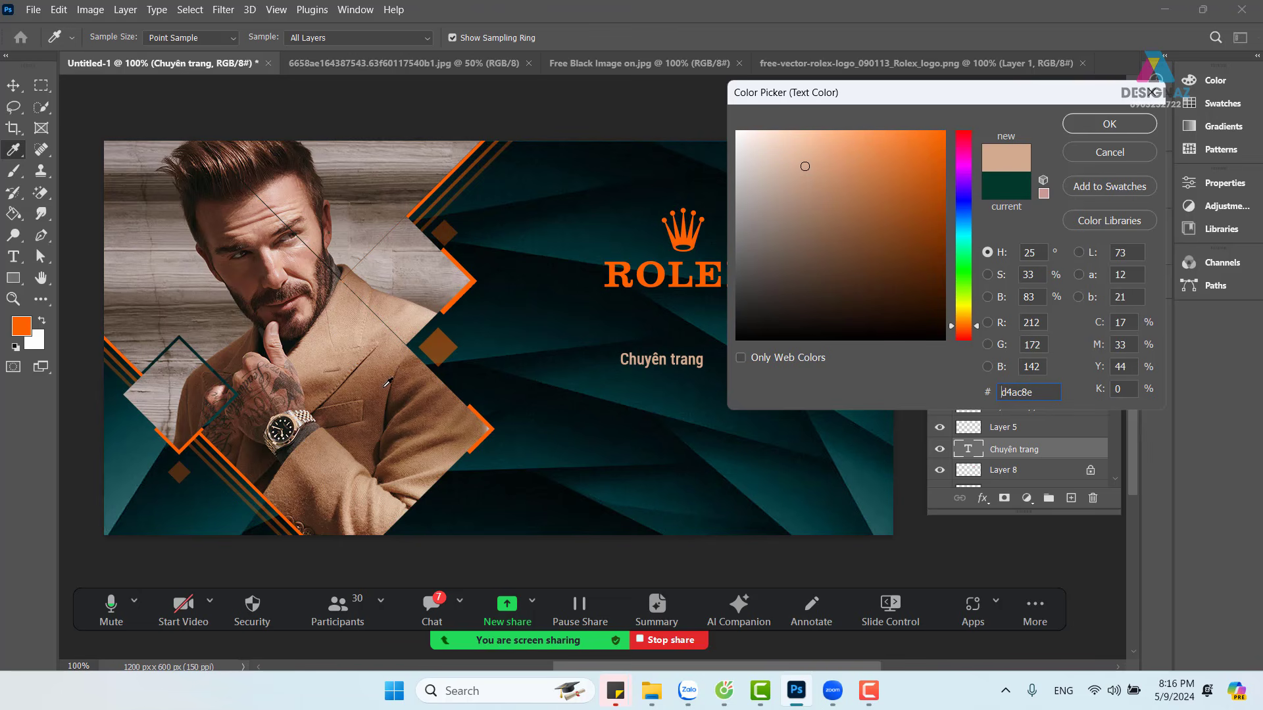
click(467, 400)
click(368, 371)
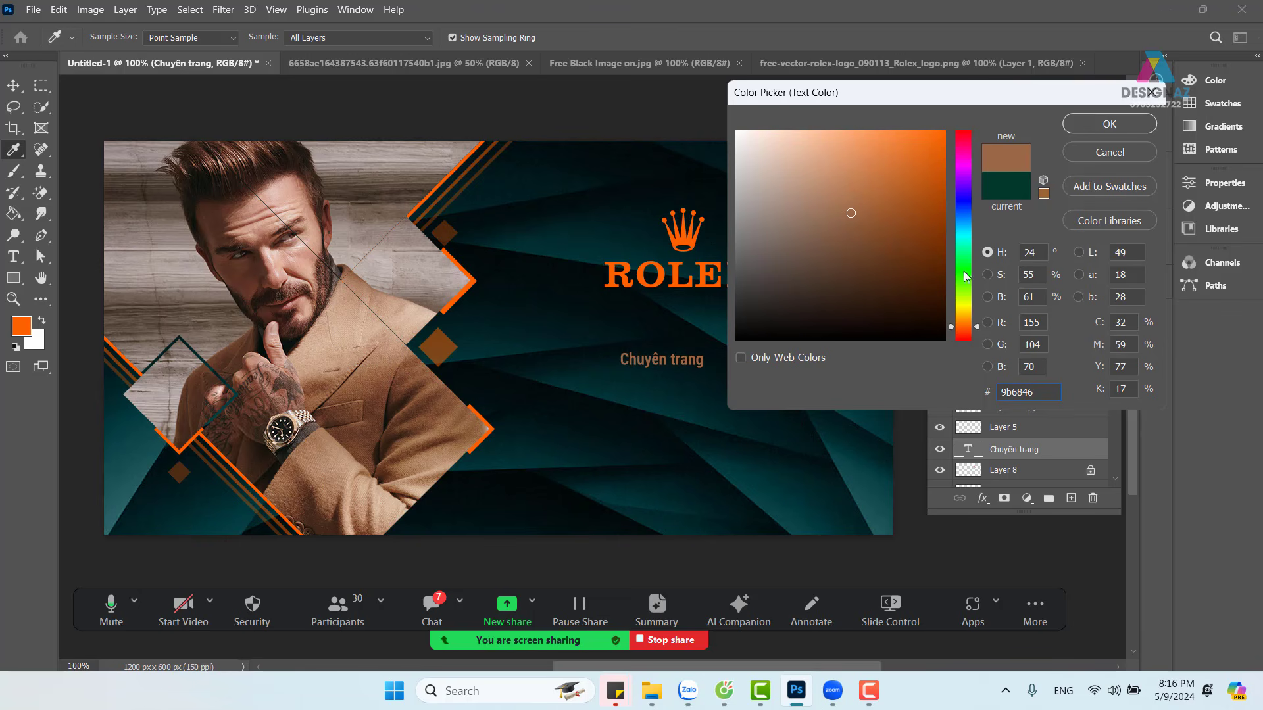
click(1110, 125)
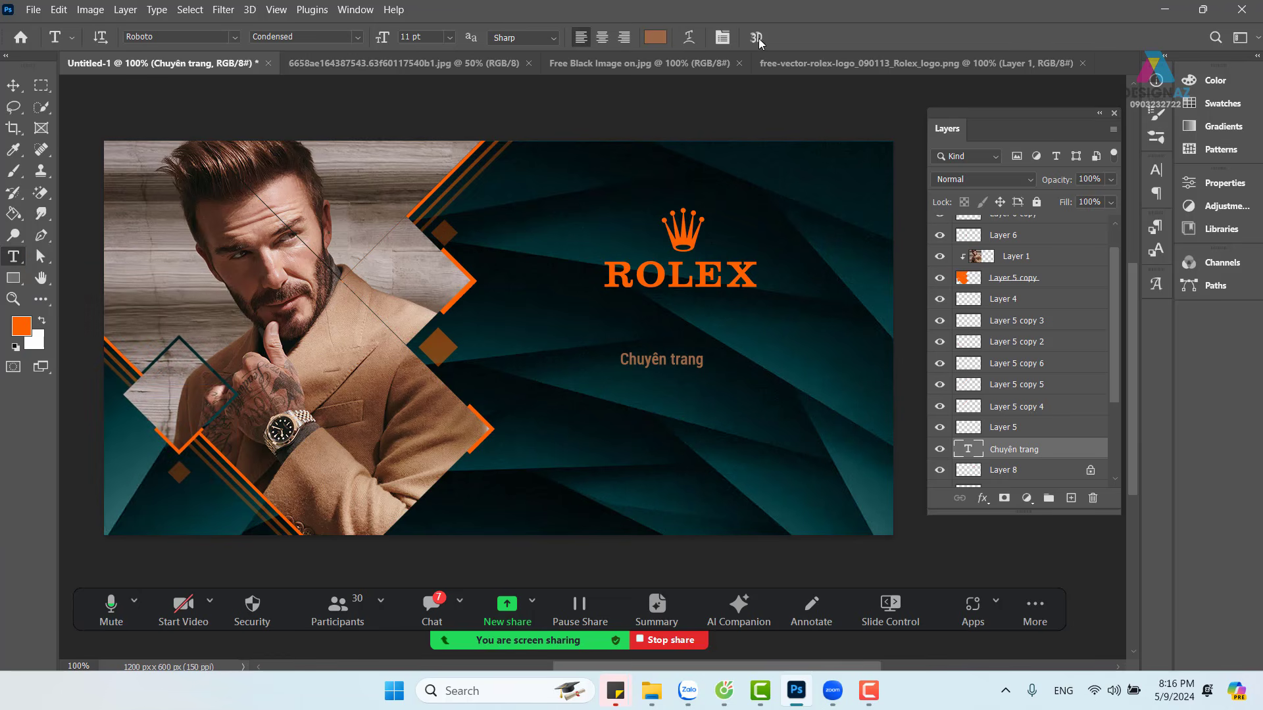
click(724, 38)
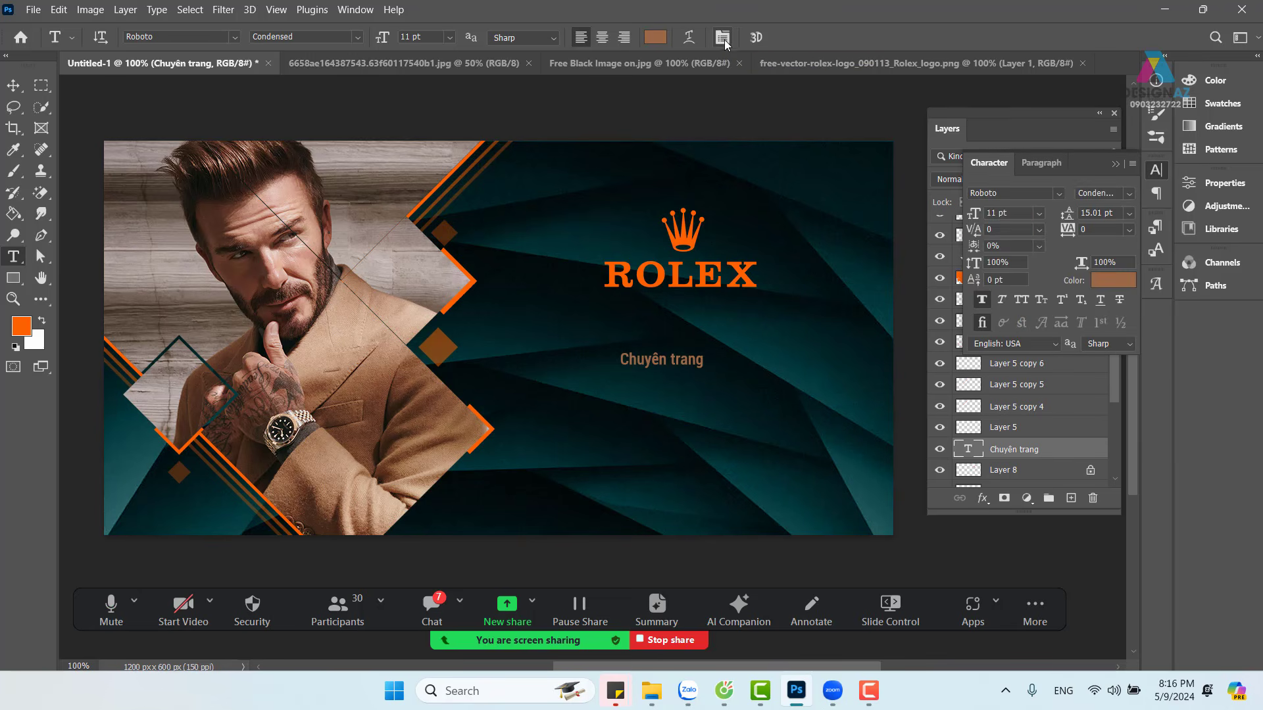
click(1022, 300)
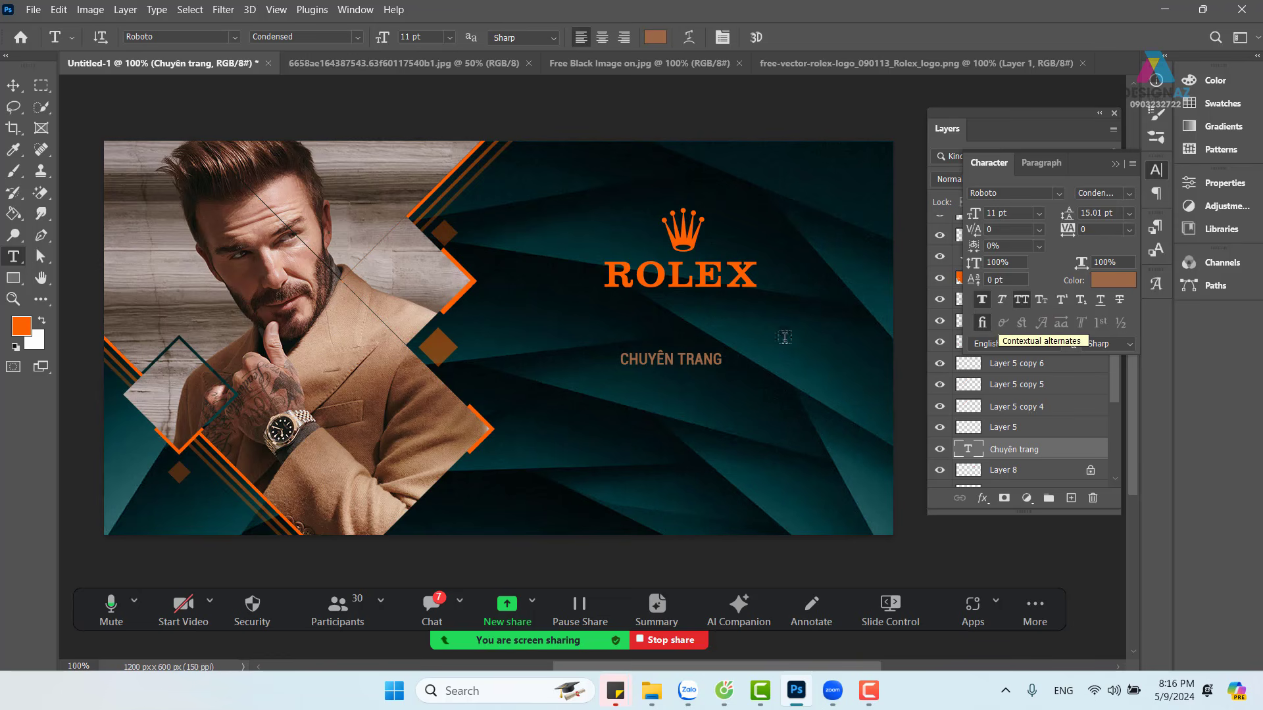
click(179, 37)
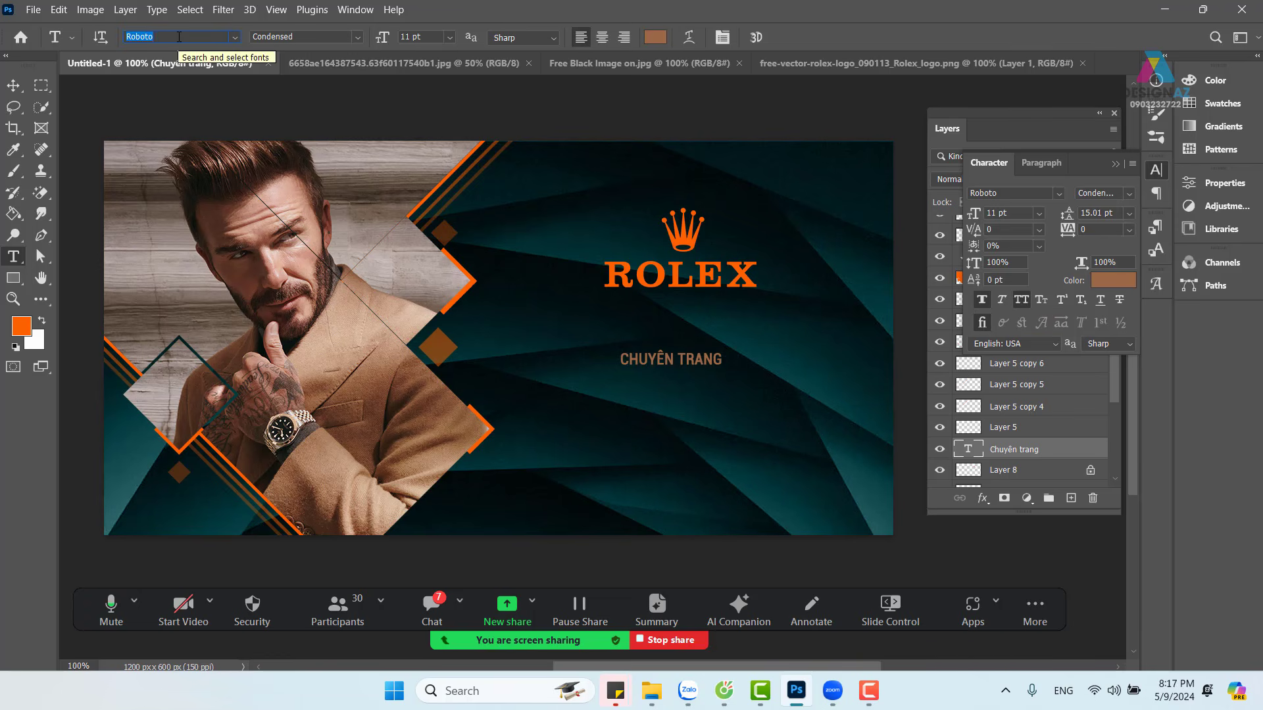
key(BackSpace)
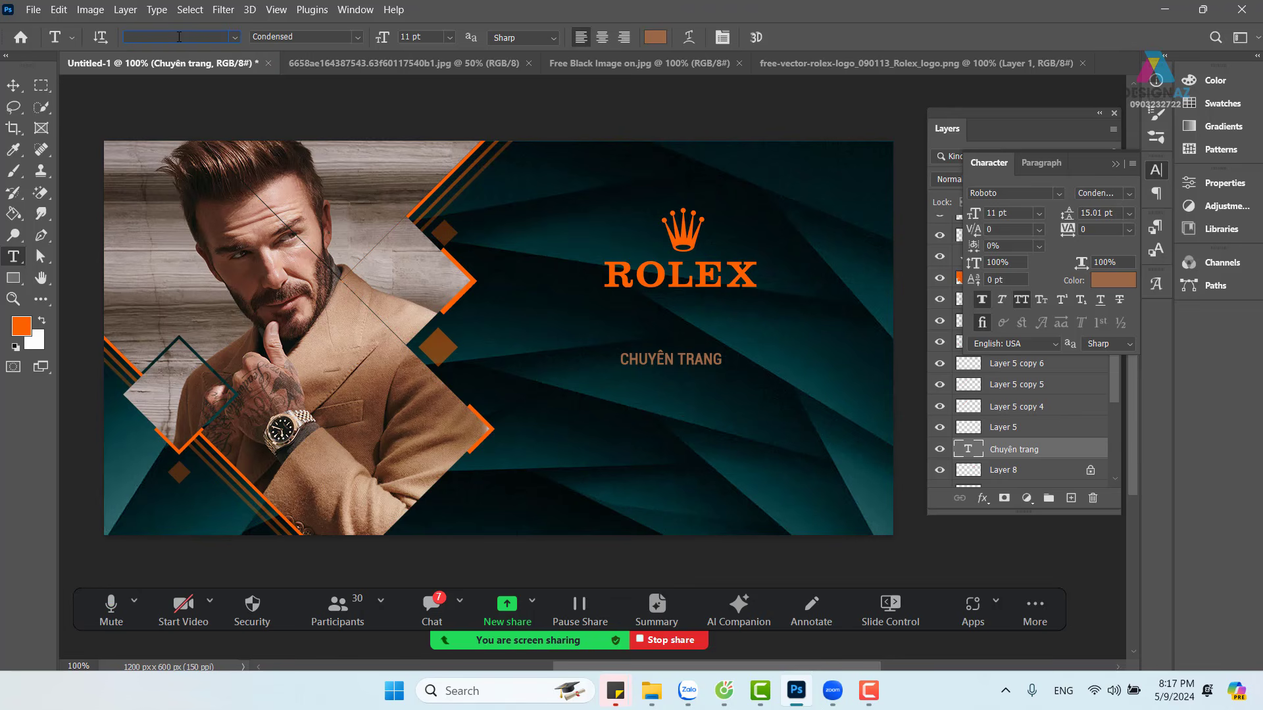
text(t)
key(BackSpace)
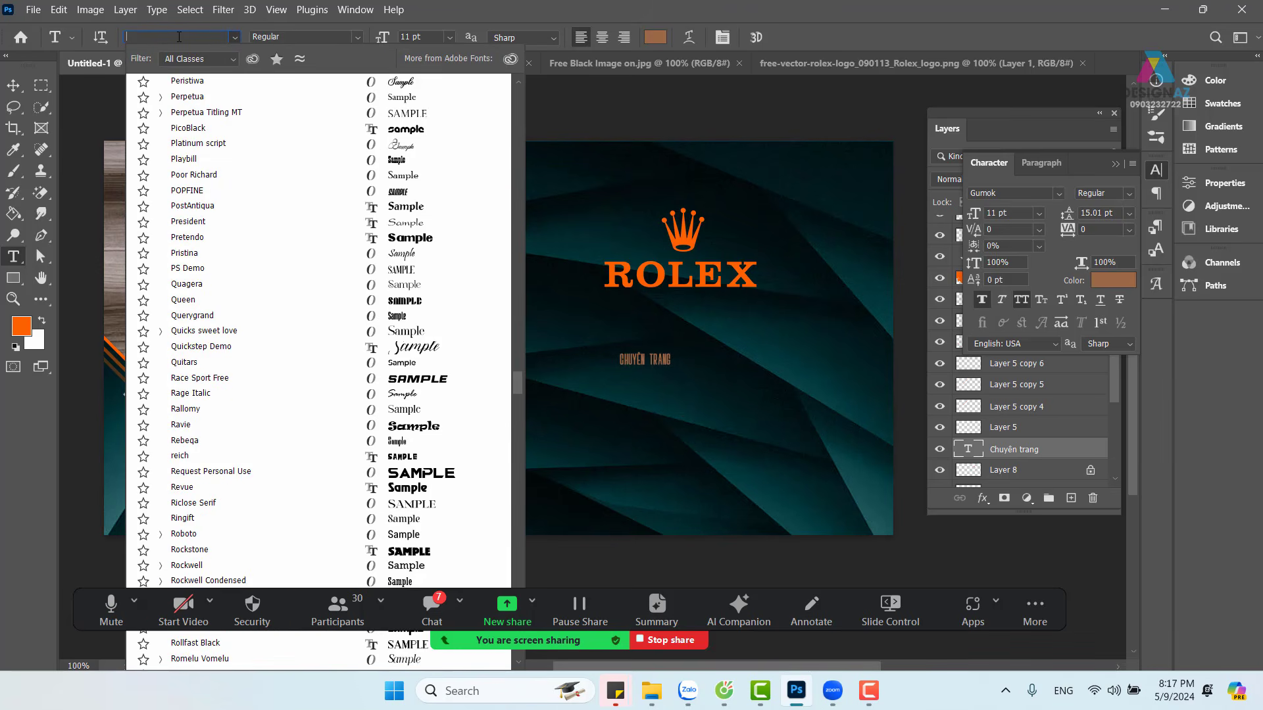
text(ut)
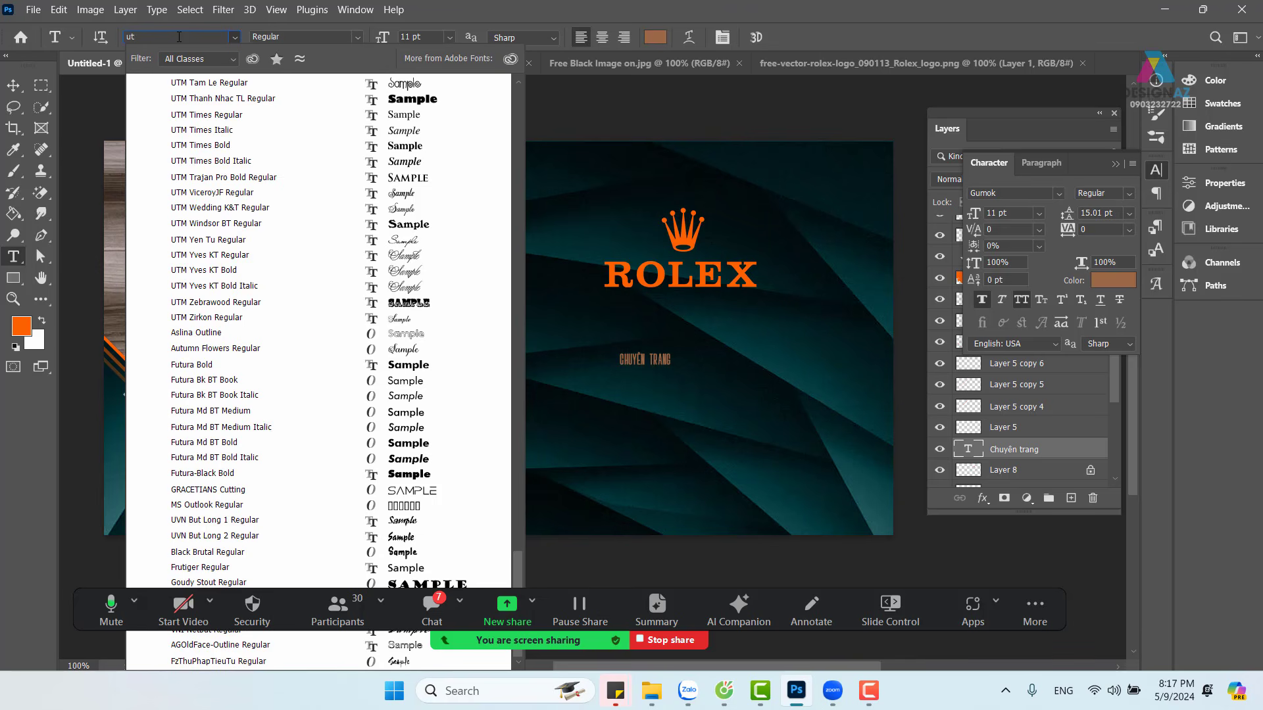
text(m avo)
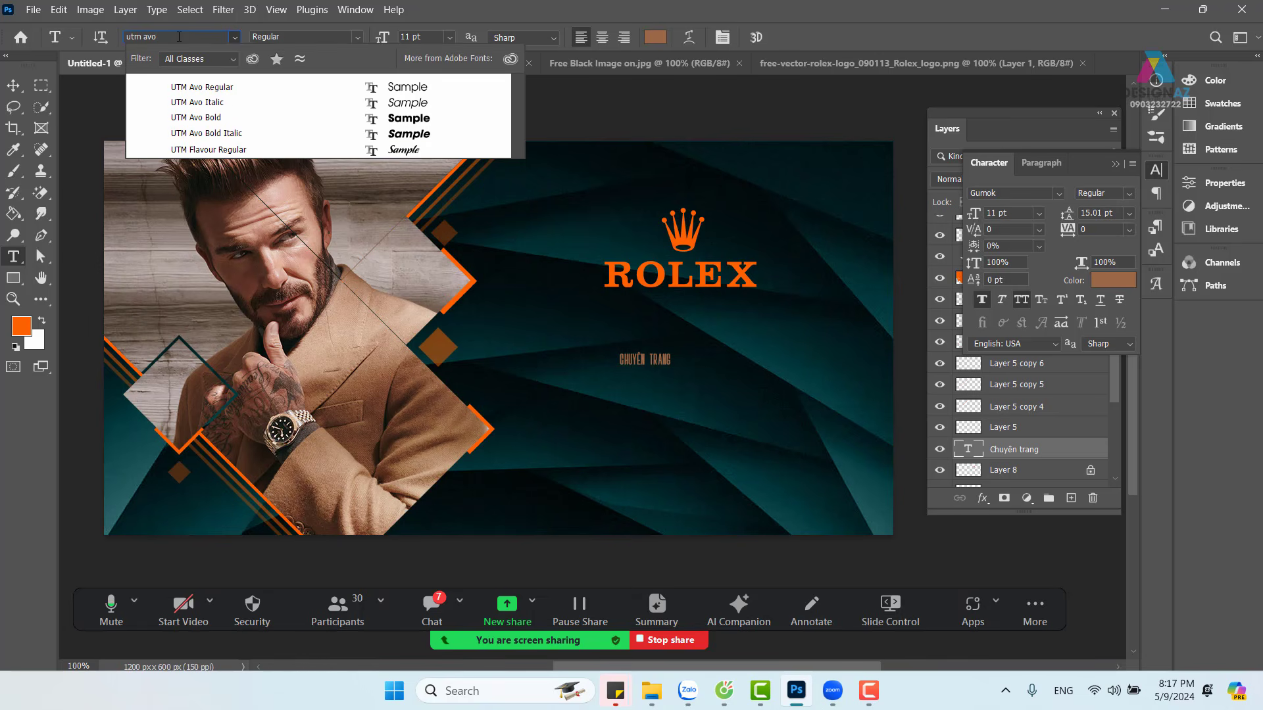
key(Escape)
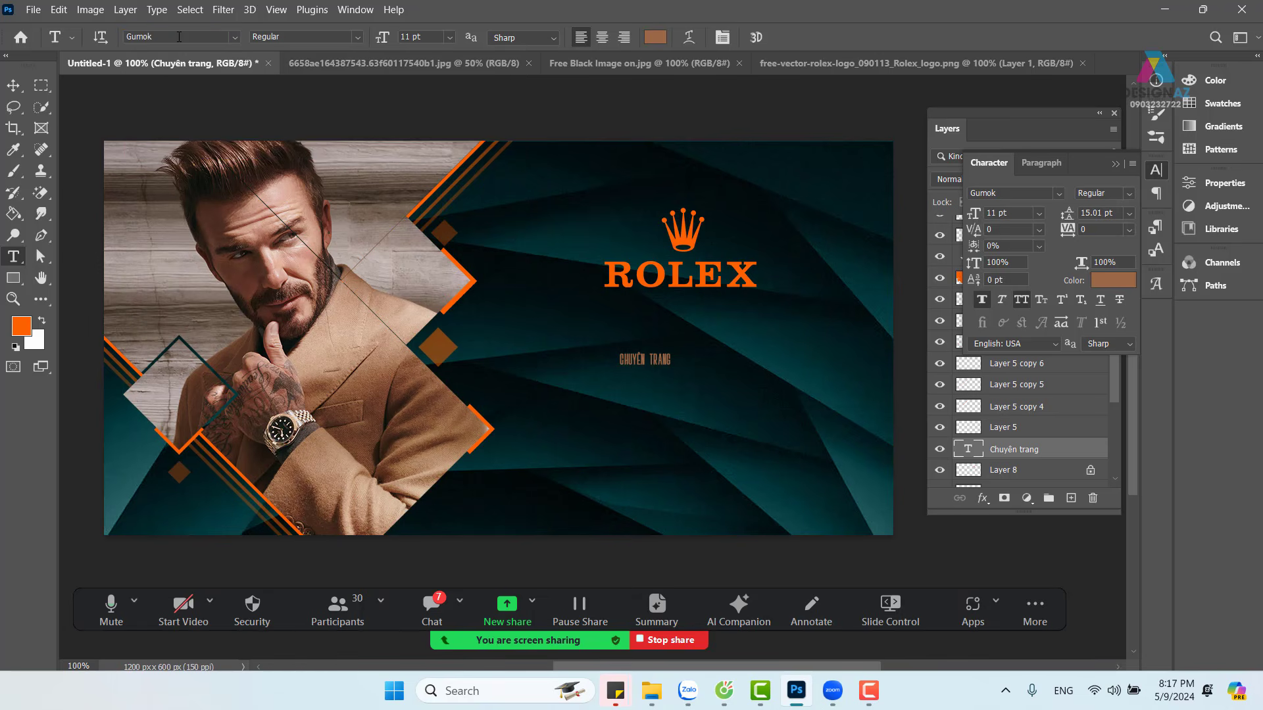
click(193, 38)
text(utmav)
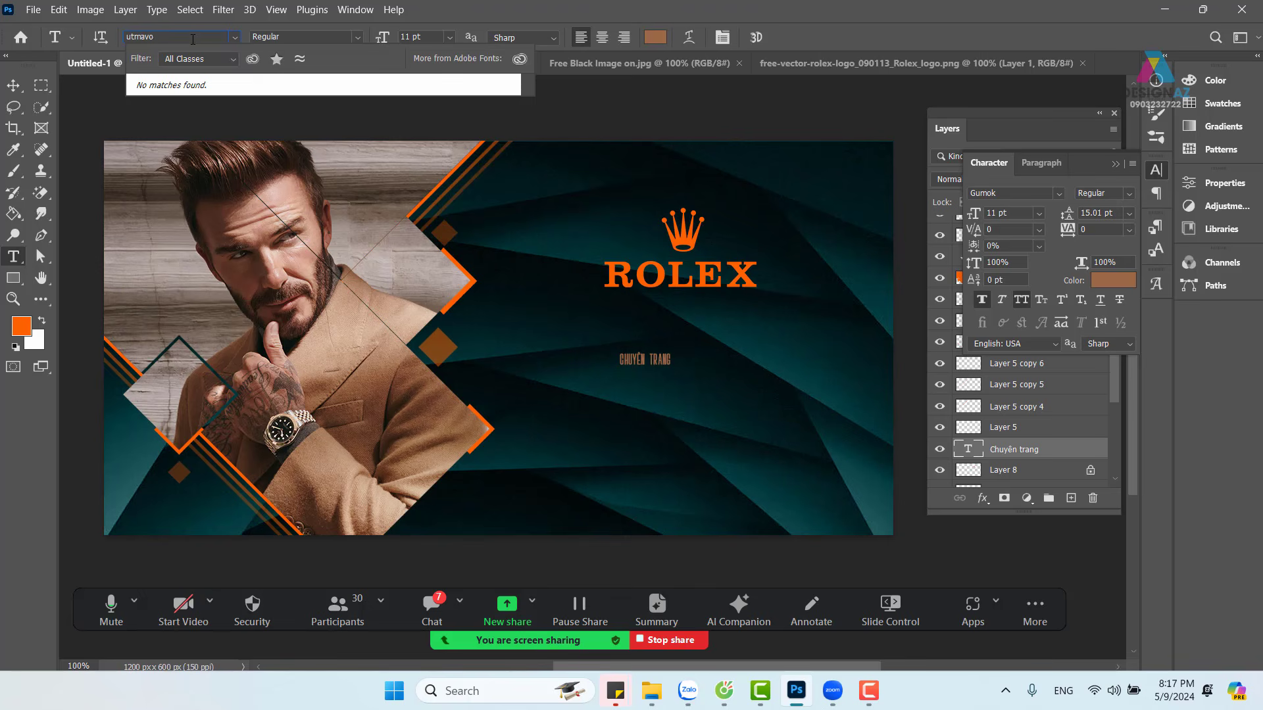
key(Escape)
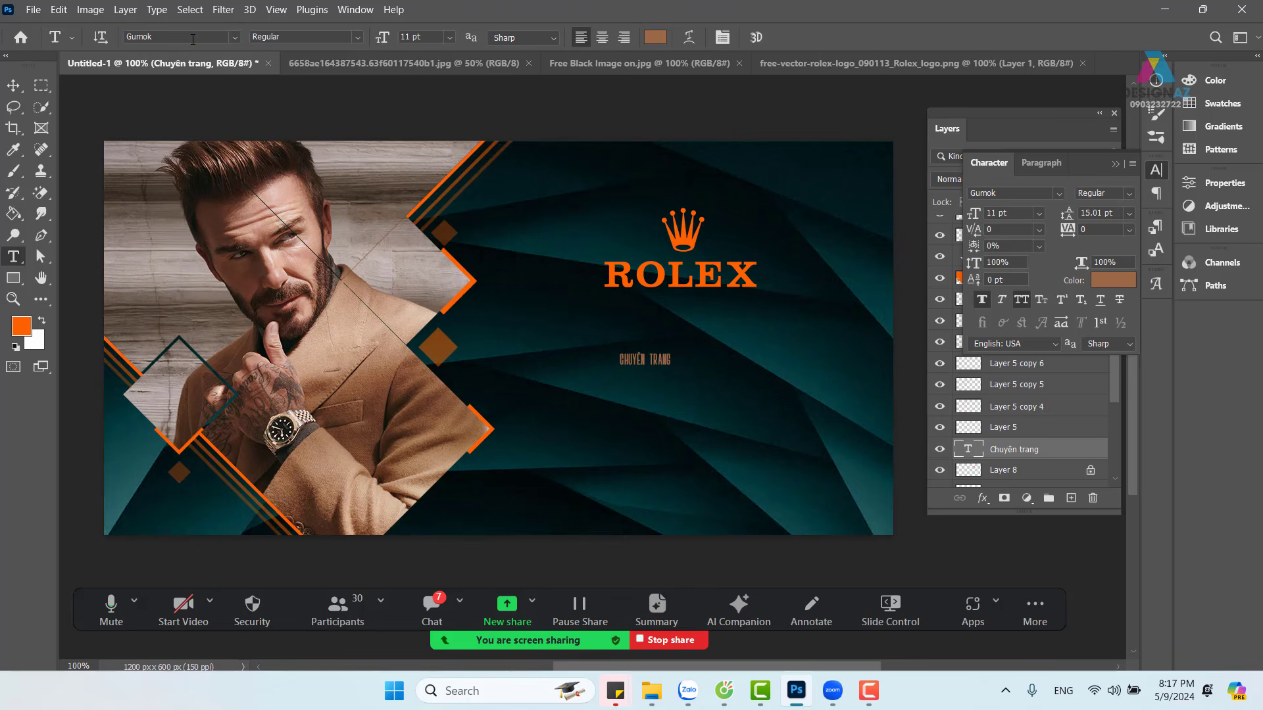
Step: Change the font of the "CHUYÊN TRANG" text to UTM Avo Regular
click(193, 39)
key(BackSpace)
text(utm)
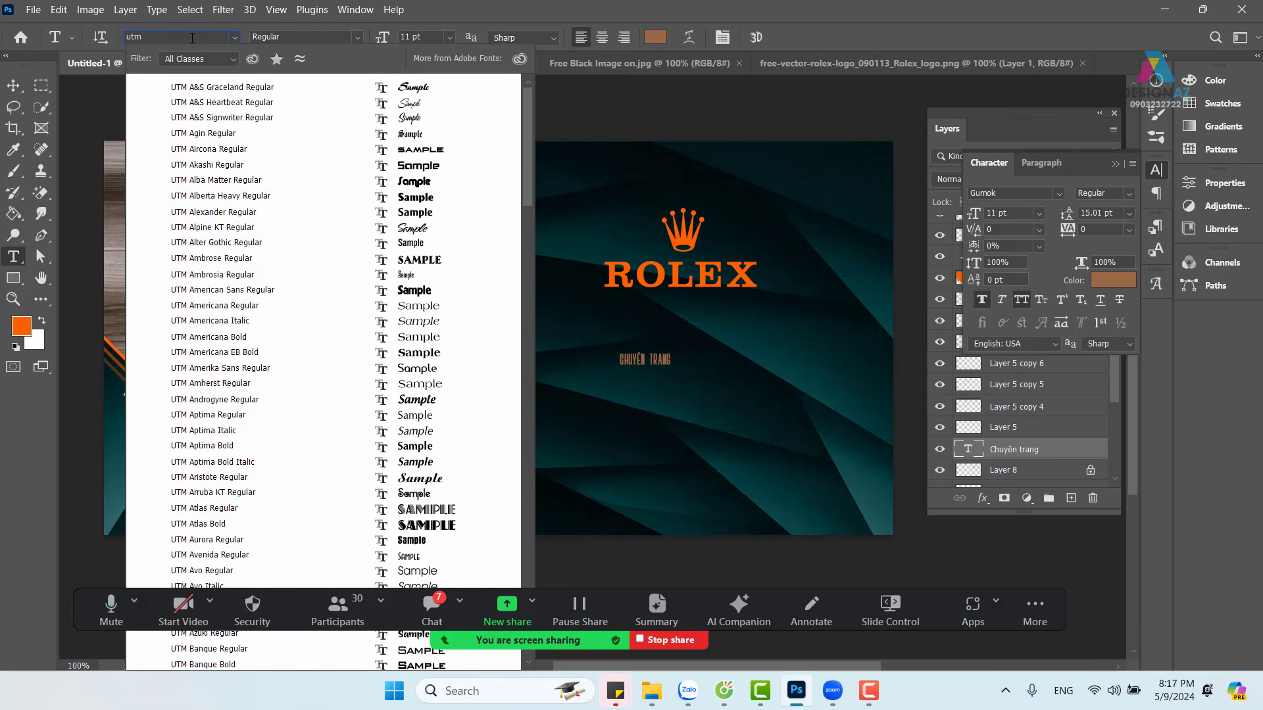
text( av)
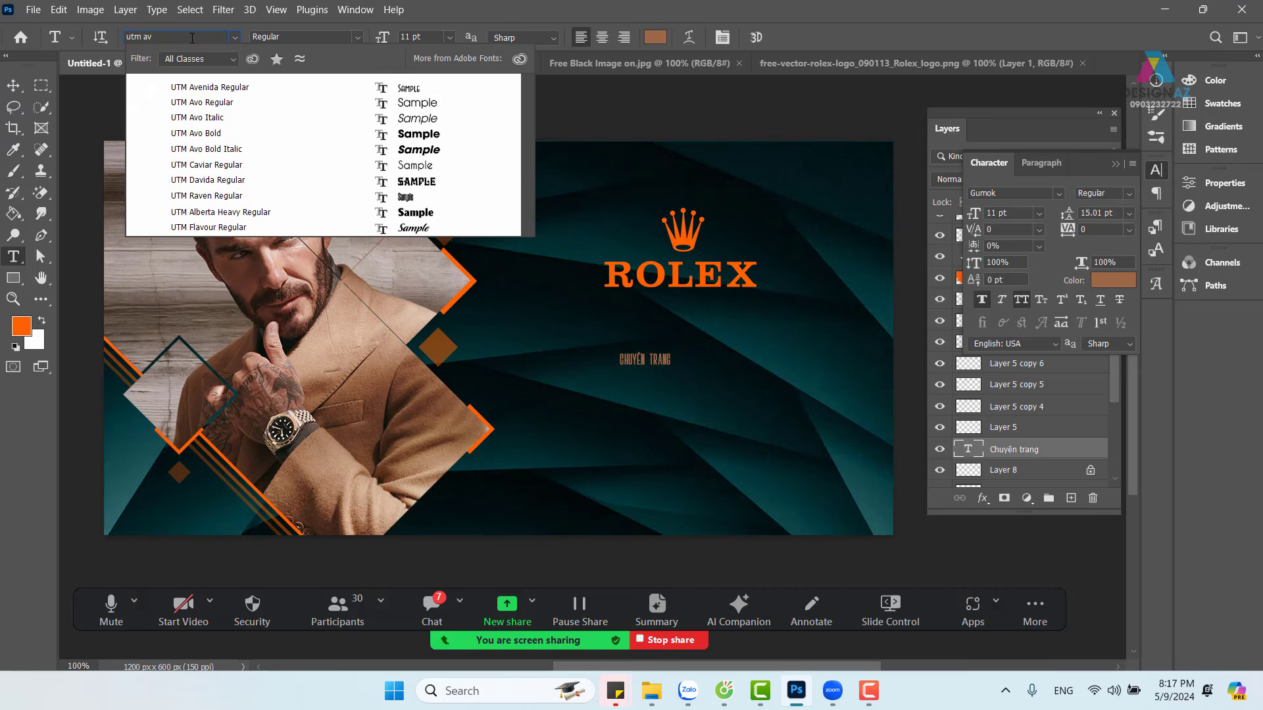
text(o)
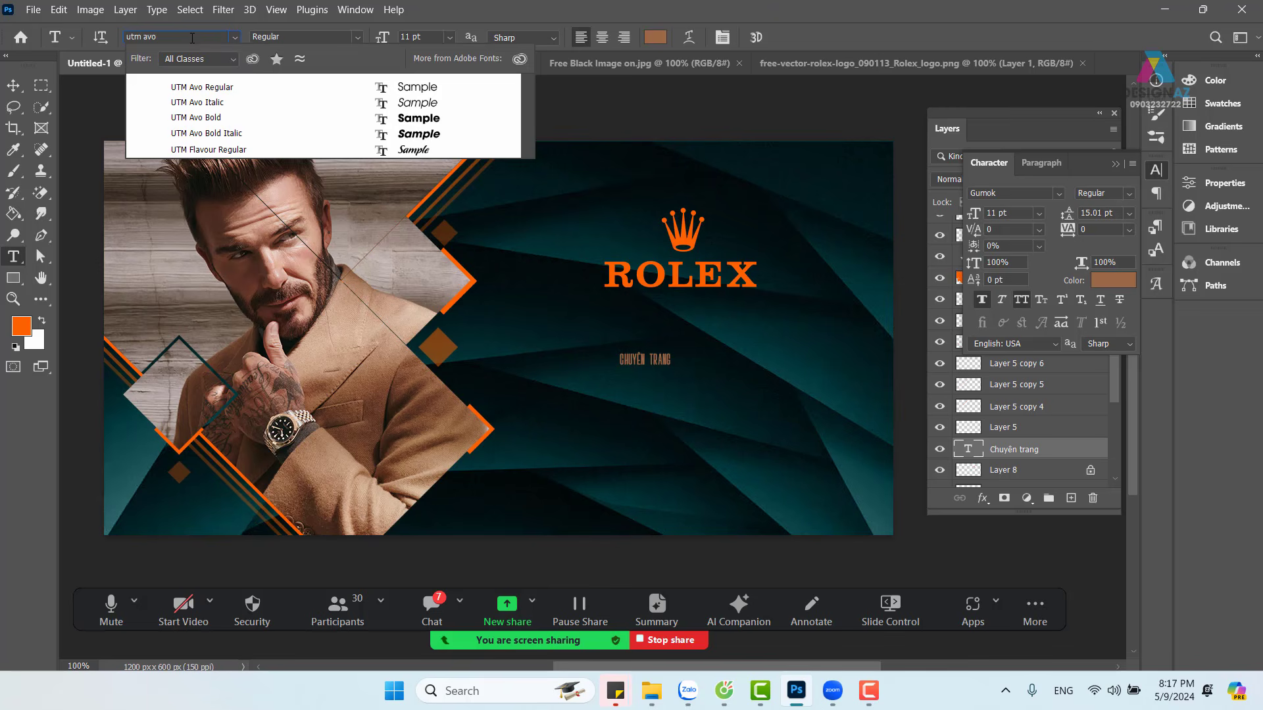
click(202, 87)
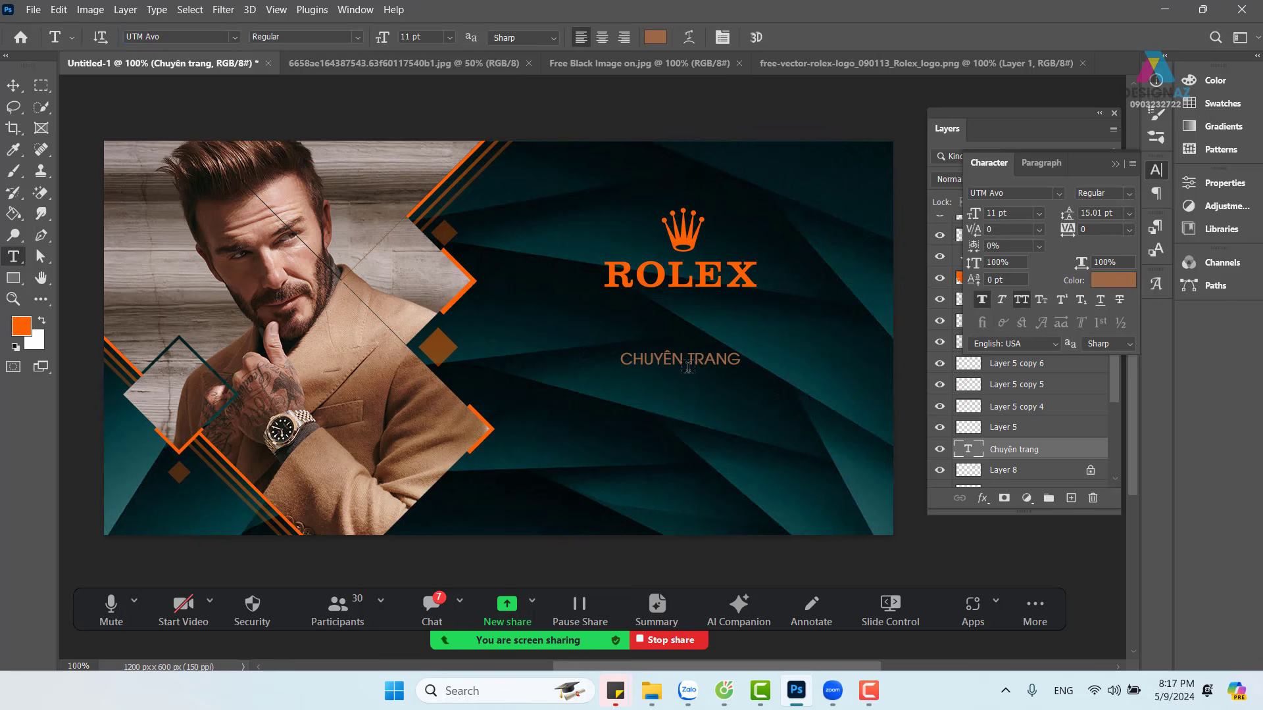
Step: Move "CHUYÊN TRANG" up to align with the logo's left edge and scale it to 13.63 pt, about the logo's width
click(20, 92)
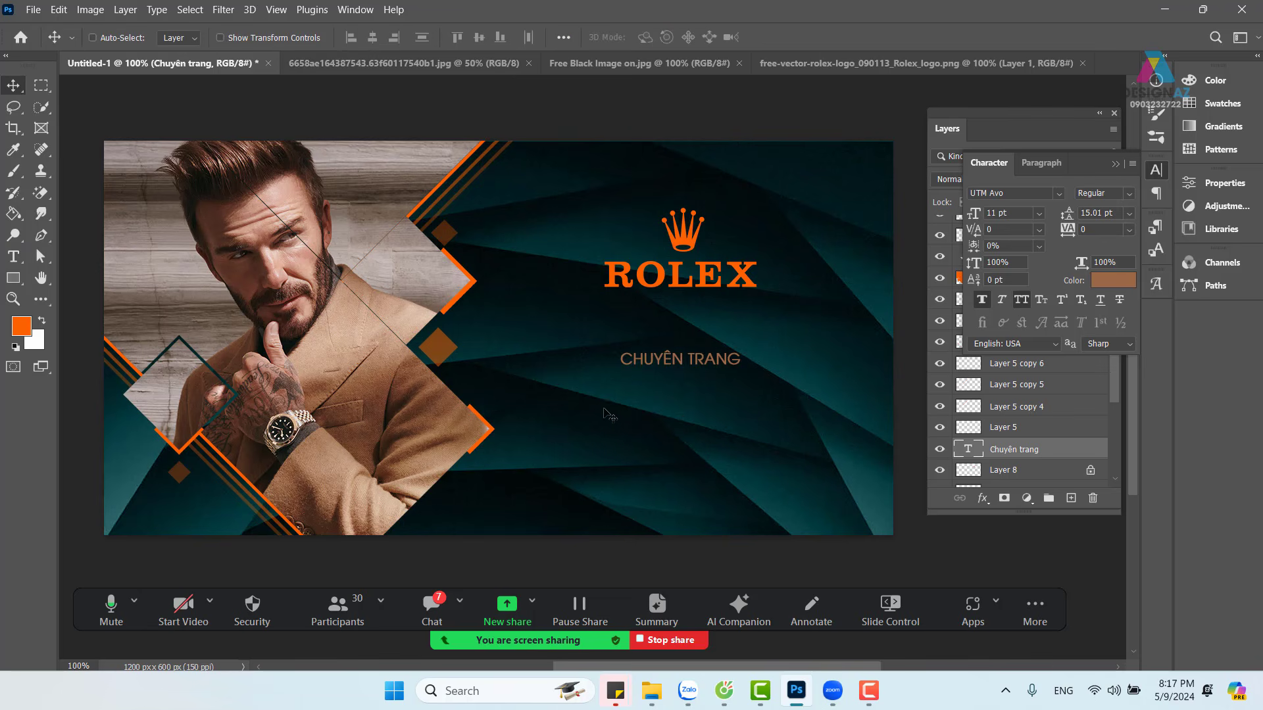
drag(693, 363, 676, 338)
key(ctrl)
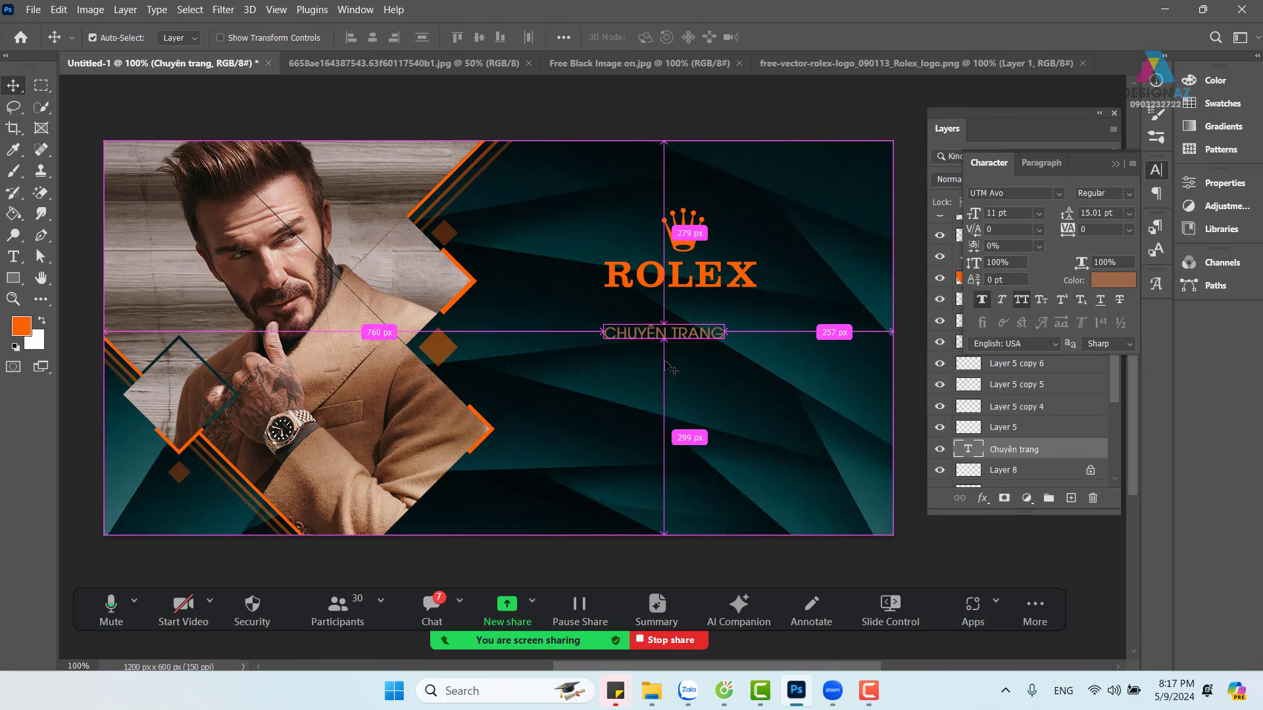
key(ctrl+t)
drag(726, 342, 755, 361)
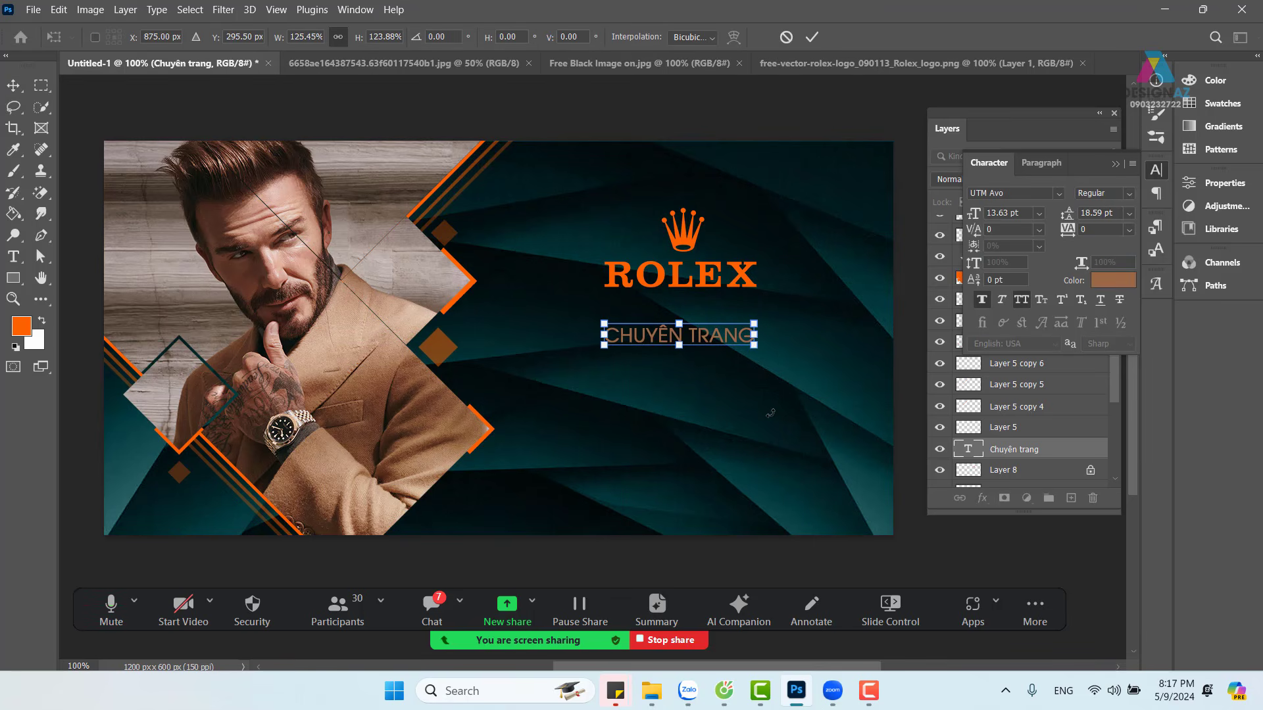
key(Return)
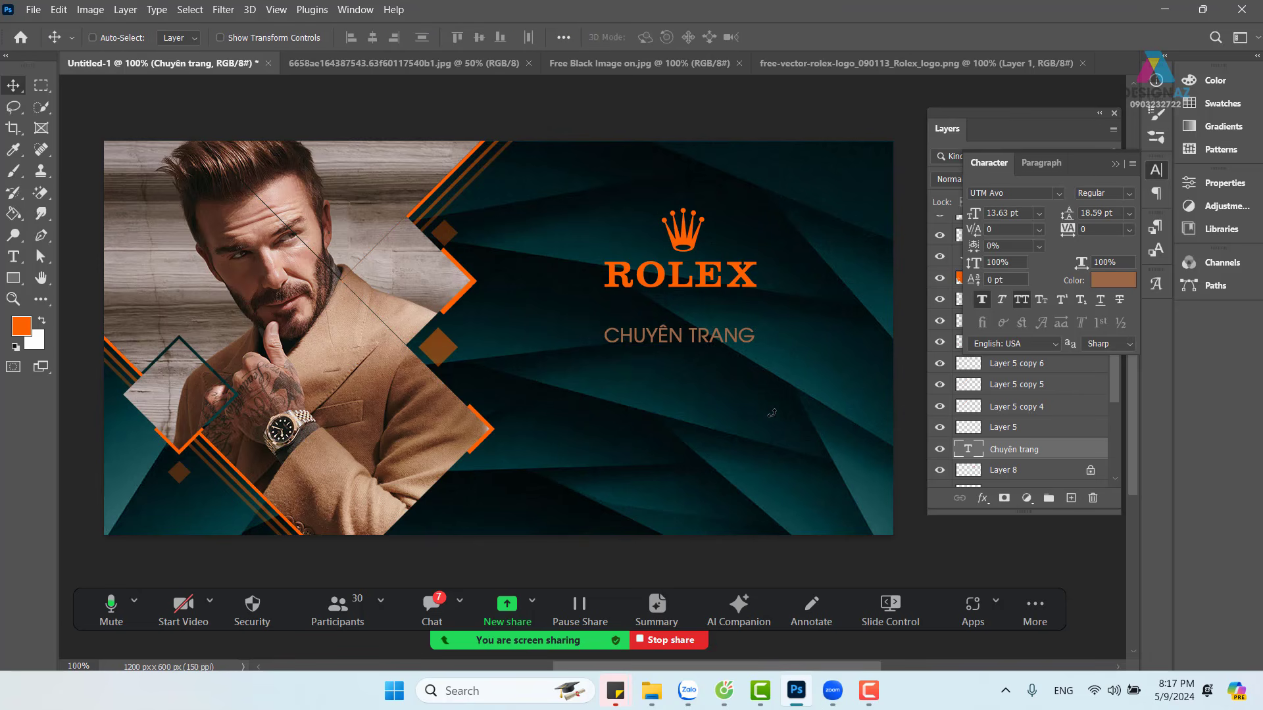
Step: Nudge the "CHUYÊN TRANG" text upward in small increments, closer to the Rolex logo
key(Up)
key(Up)
key(Up)
key(Up)
key(Up)
key(Up)
key(Up)
key(Up)
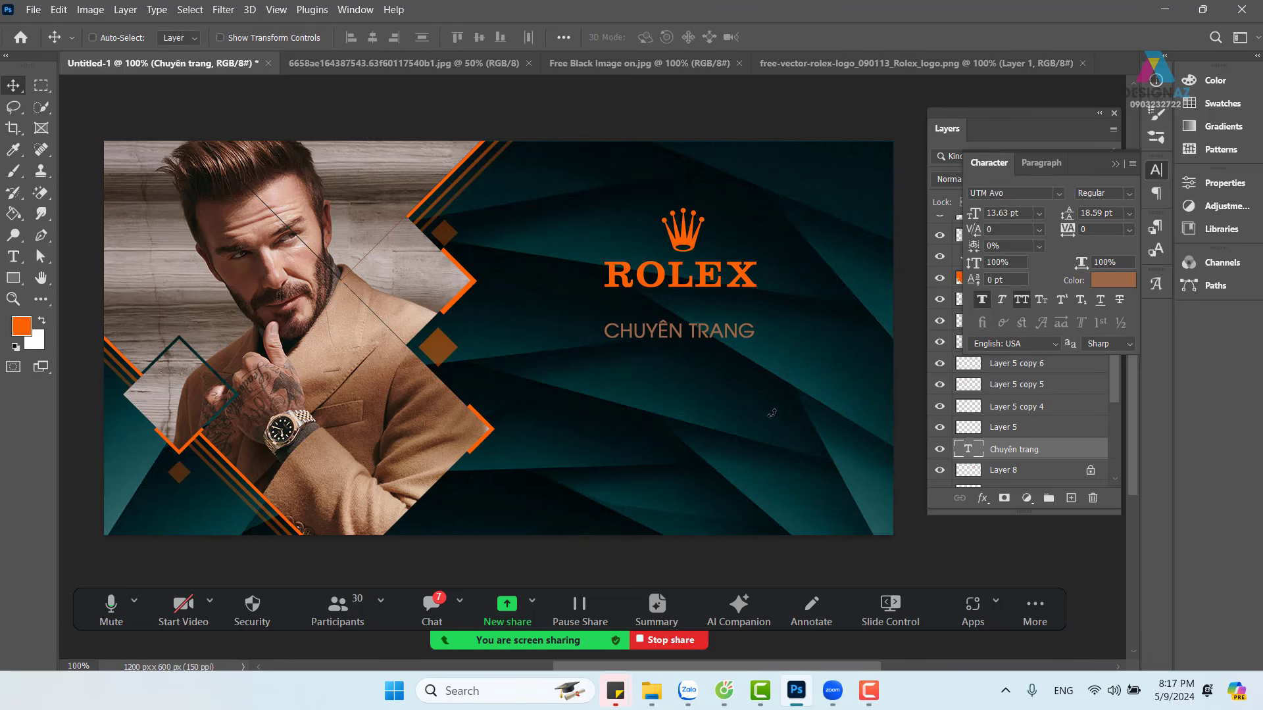
key(Up)
key(Up)
key(Up)
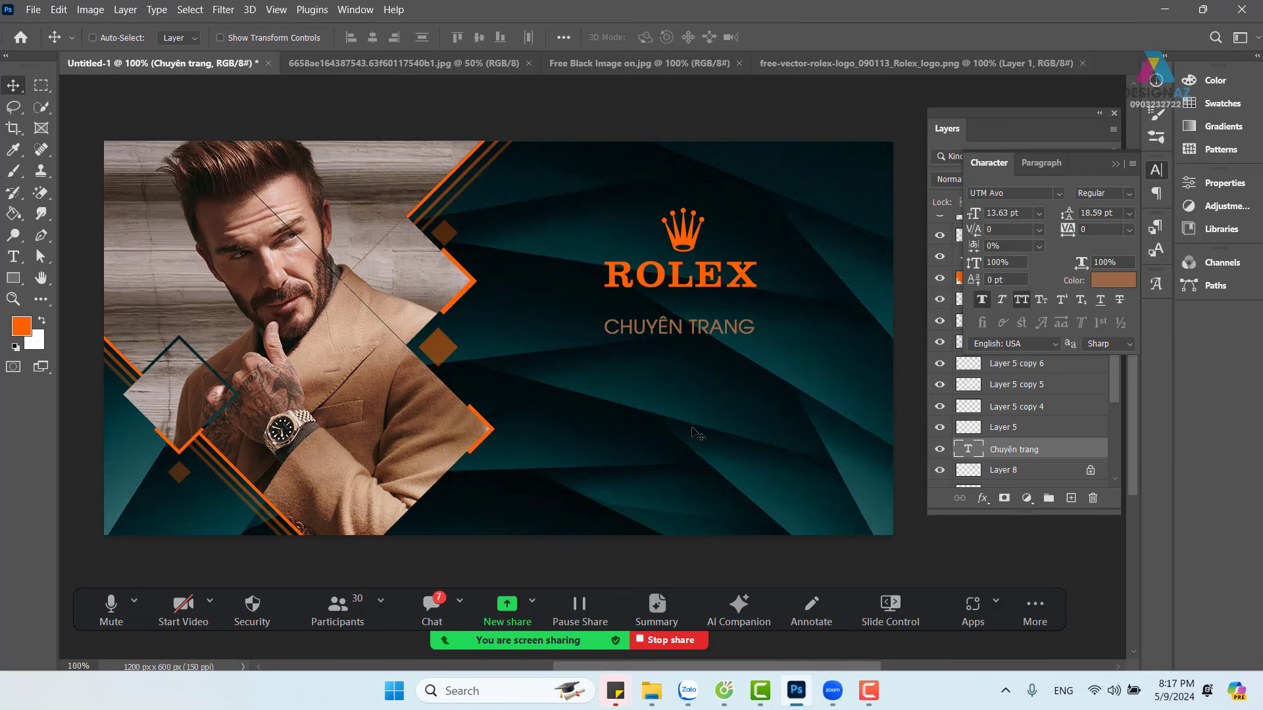
Step: Add a new text line "ĐỒNG HỒ CAO CẤP" in brown UTM Avo 11 pt below "CHUYÊN TRANG"
key(t)
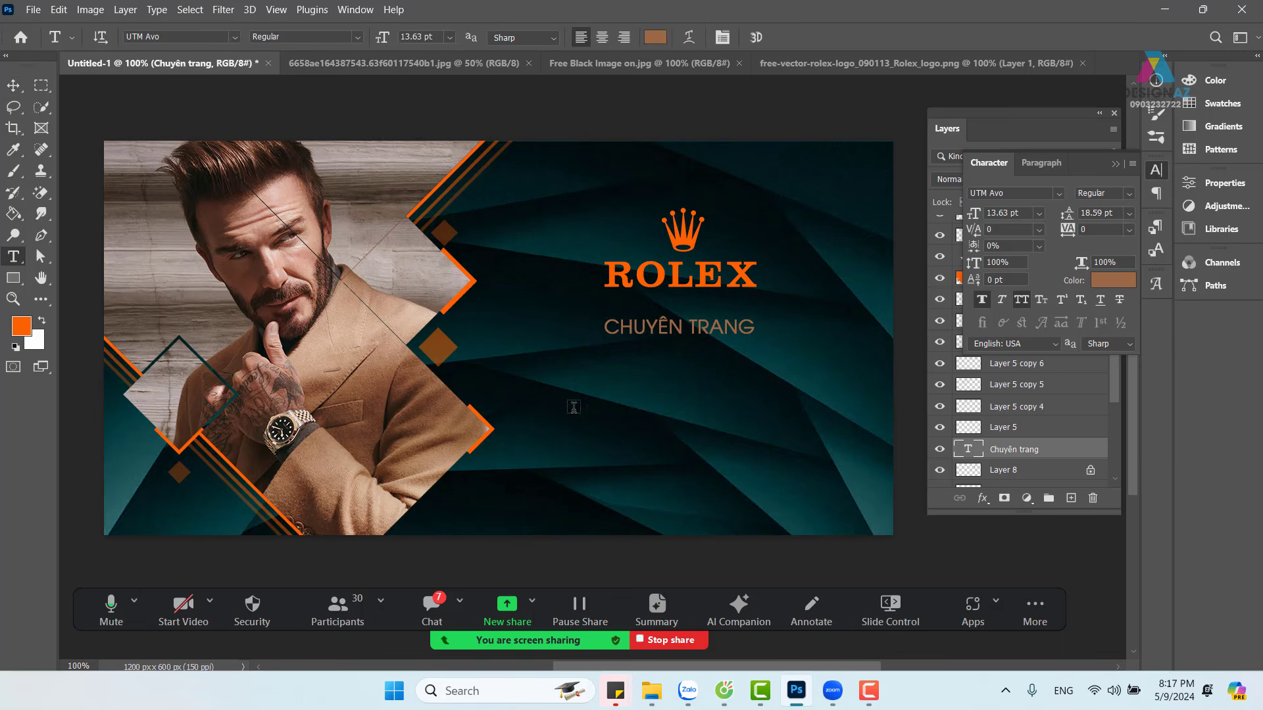
click(540, 388)
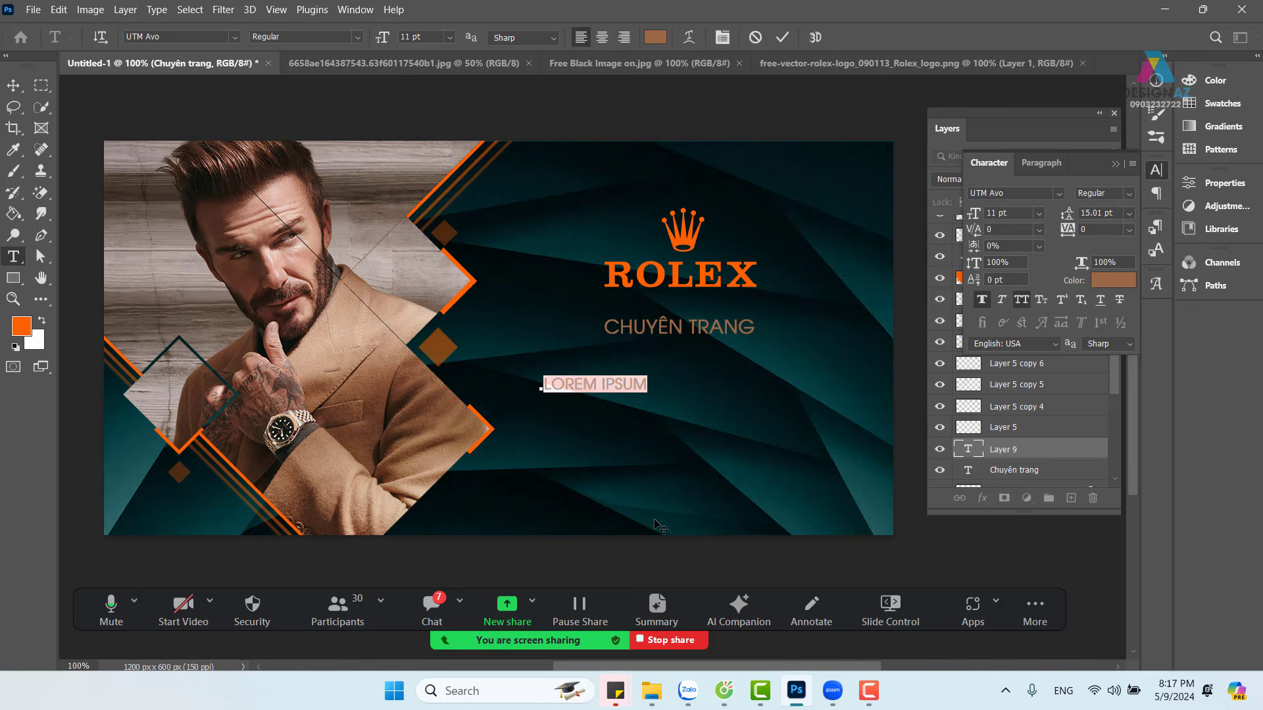
key(BackSpace)
text(Đ)
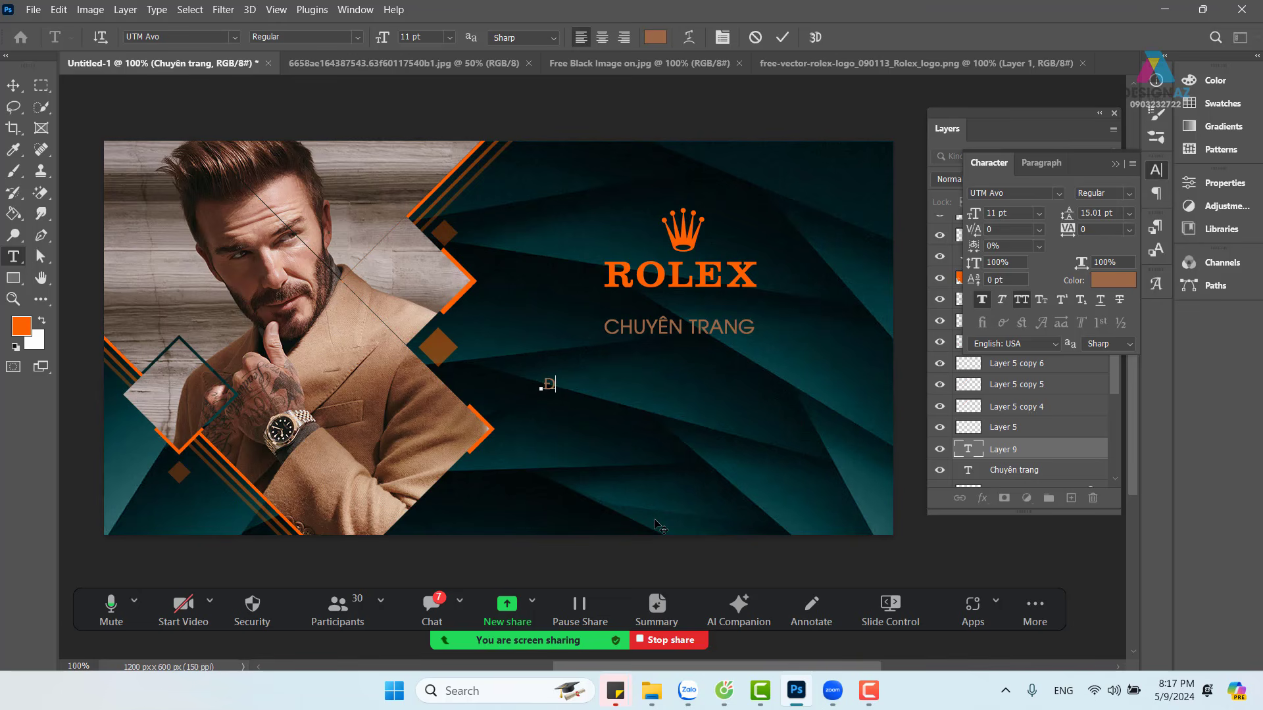
text(ỒNG HỒ CAO)
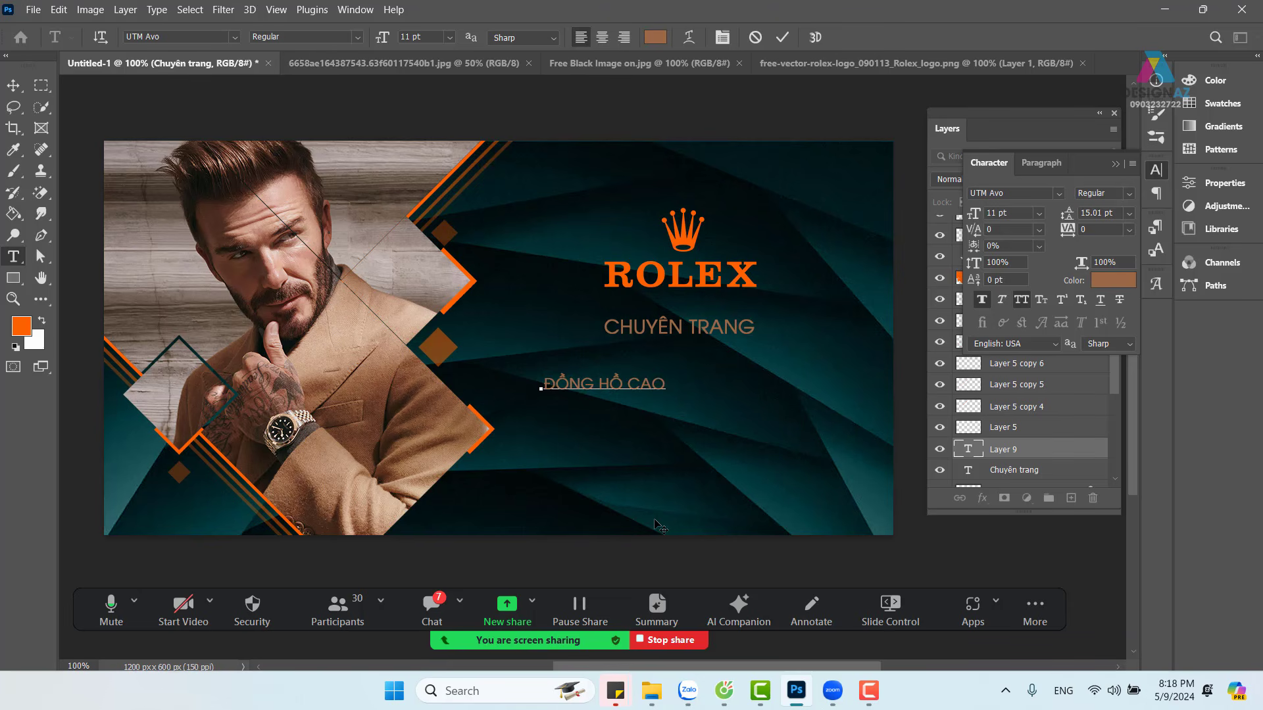
text( CẤP)
click(13, 85)
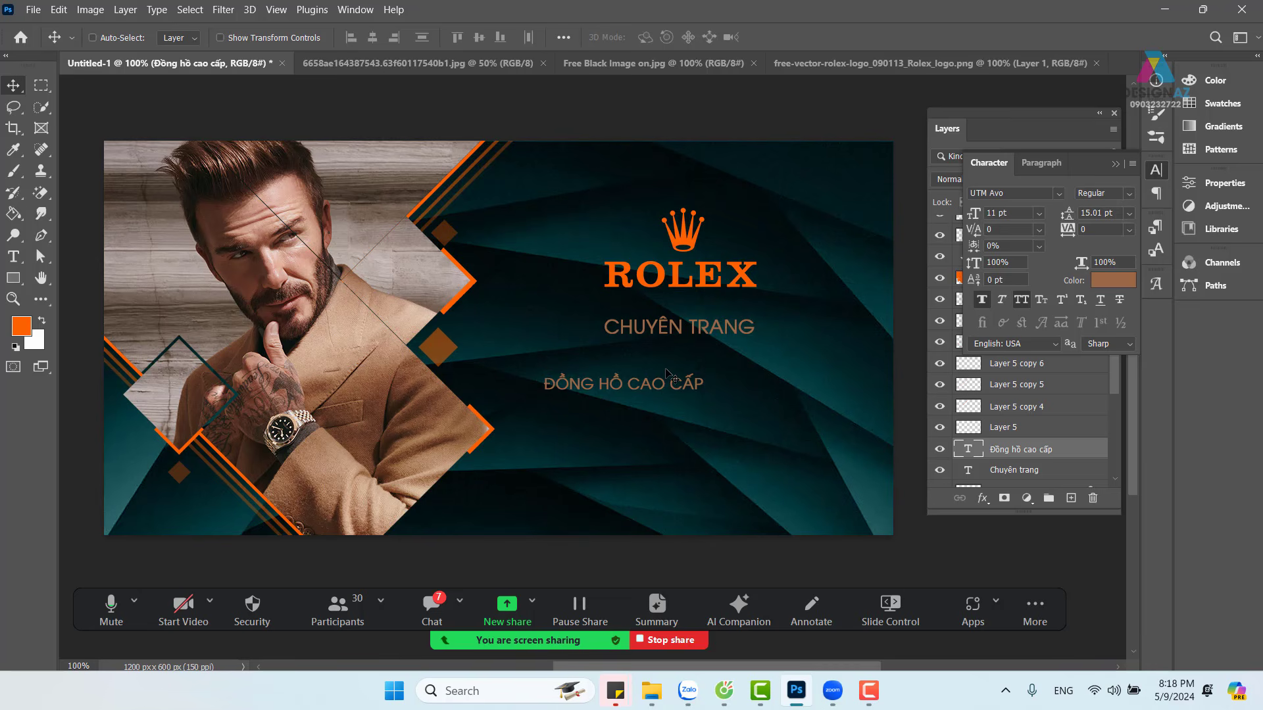
key(t)
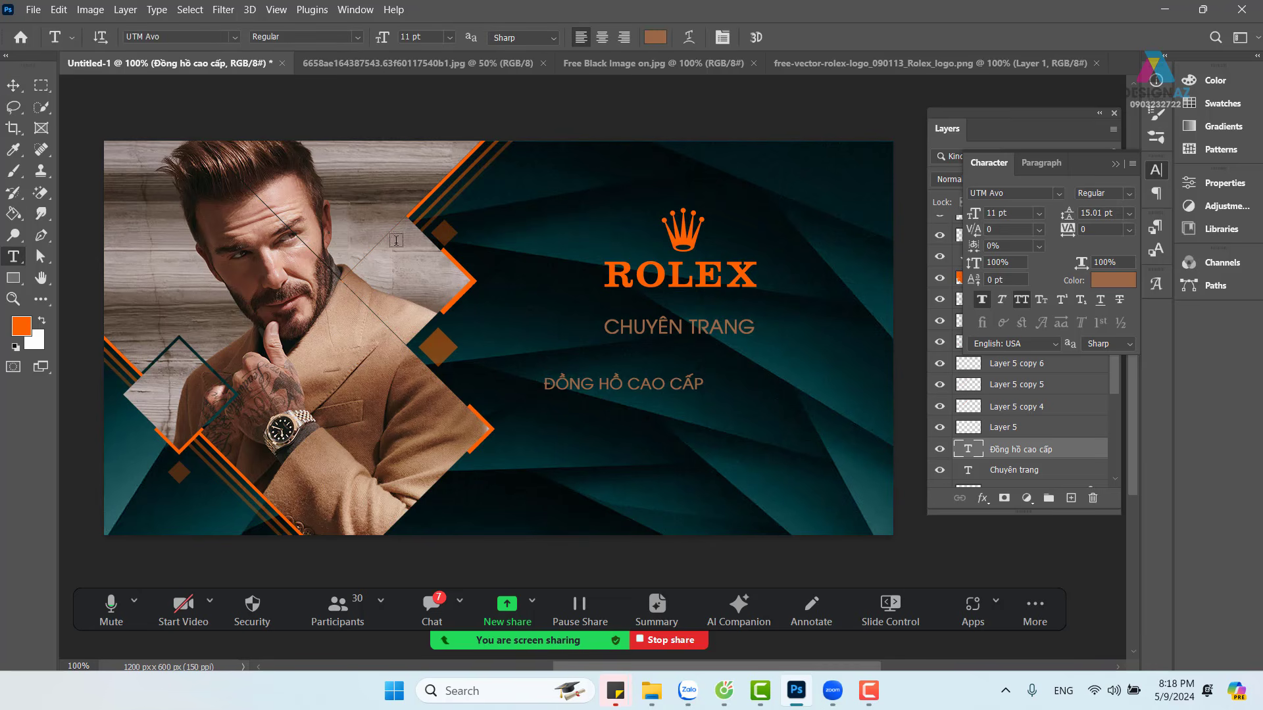
click(235, 36)
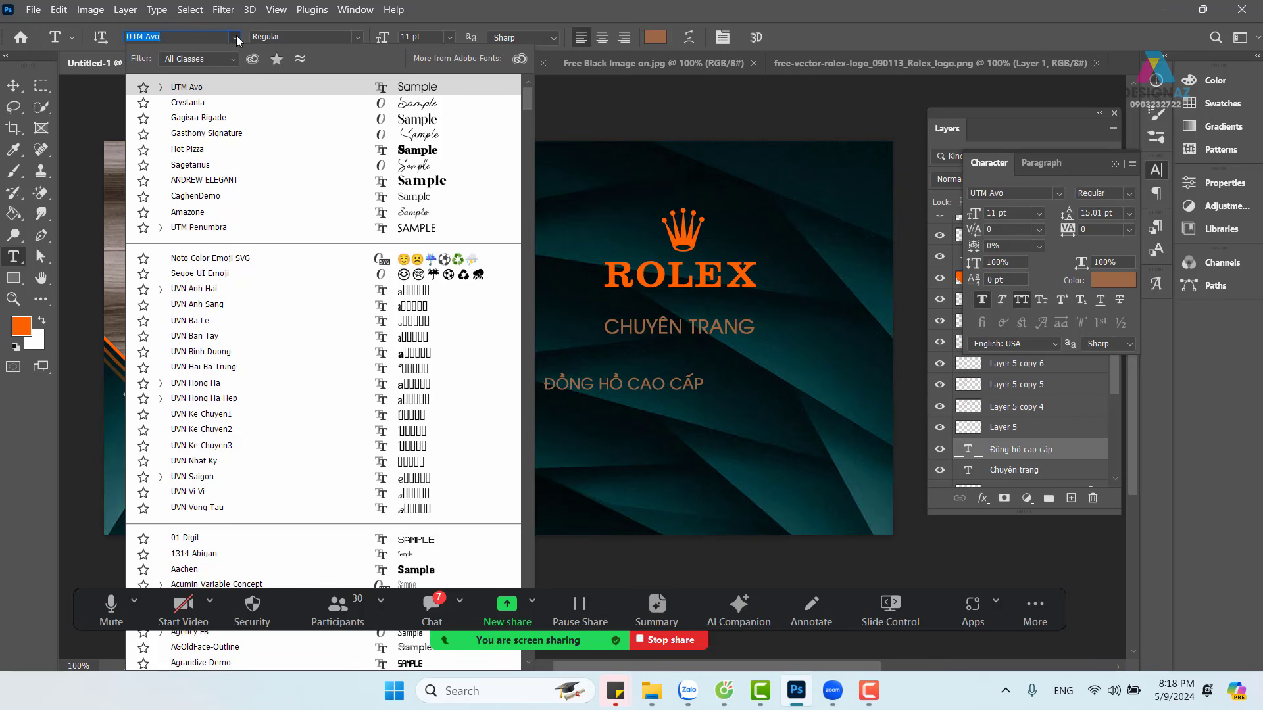
click(188, 36)
key(Return)
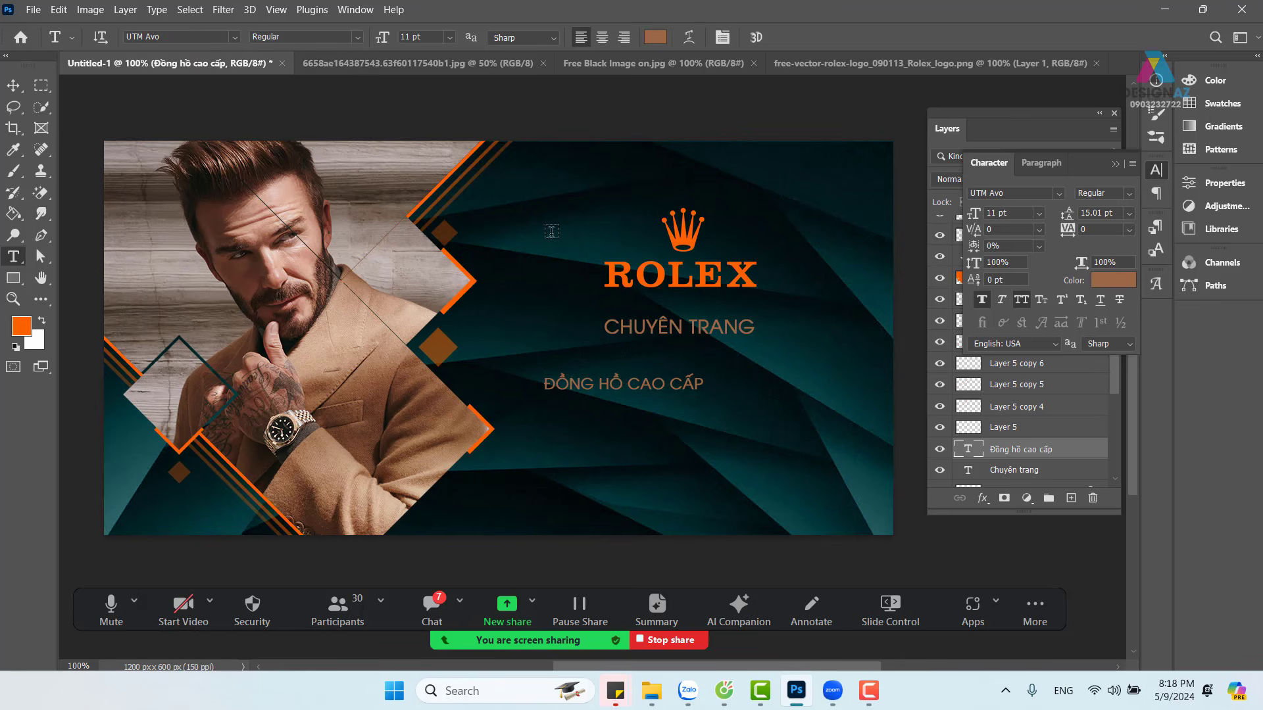
Step: Scale the "ĐỒNG HỒ CAO CẤP" text to 22.31 pt and move it up close beneath "CHUYÊN TRANG"
key(ctrl+t)
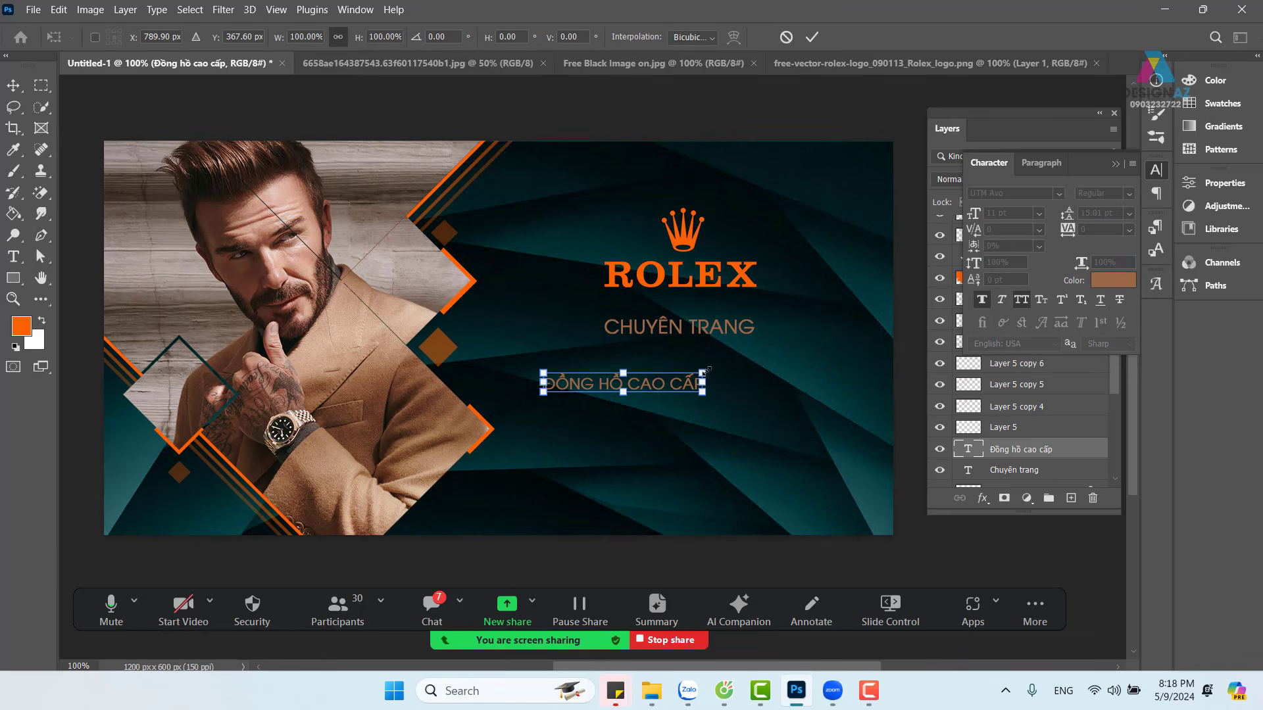
drag(704, 372, 847, 342)
drag(544, 355, 520, 347)
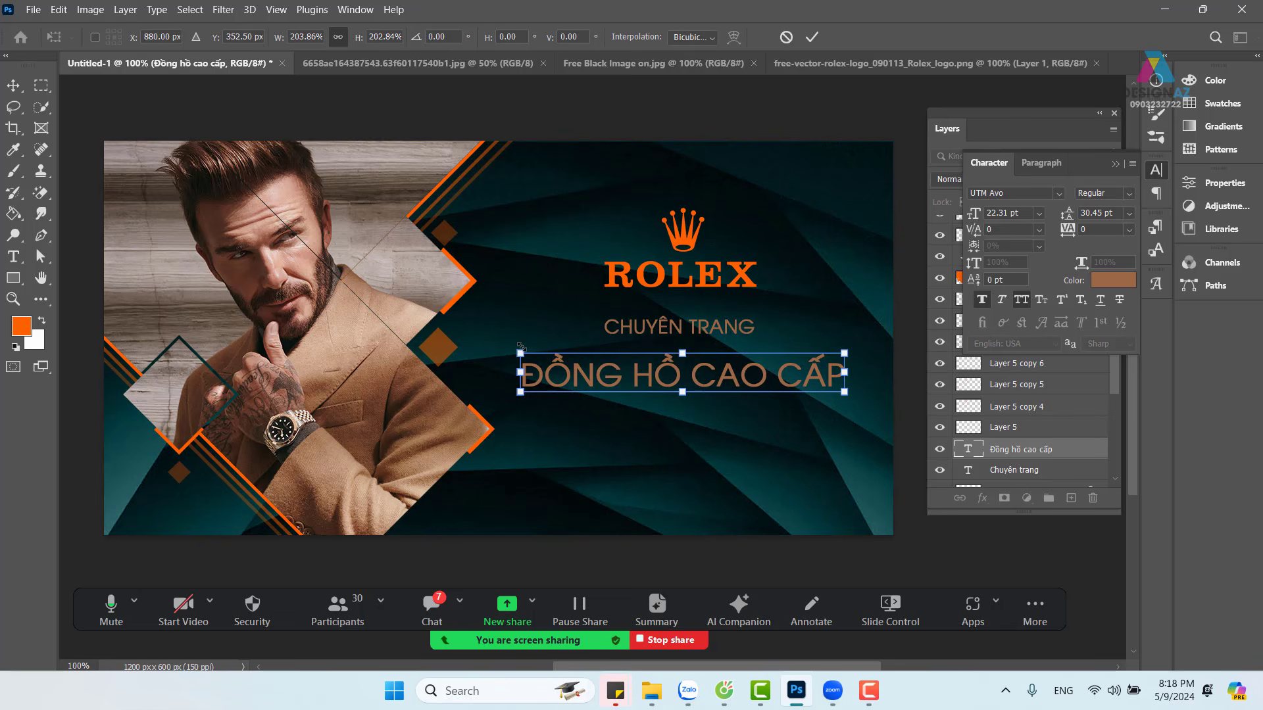
key(Return)
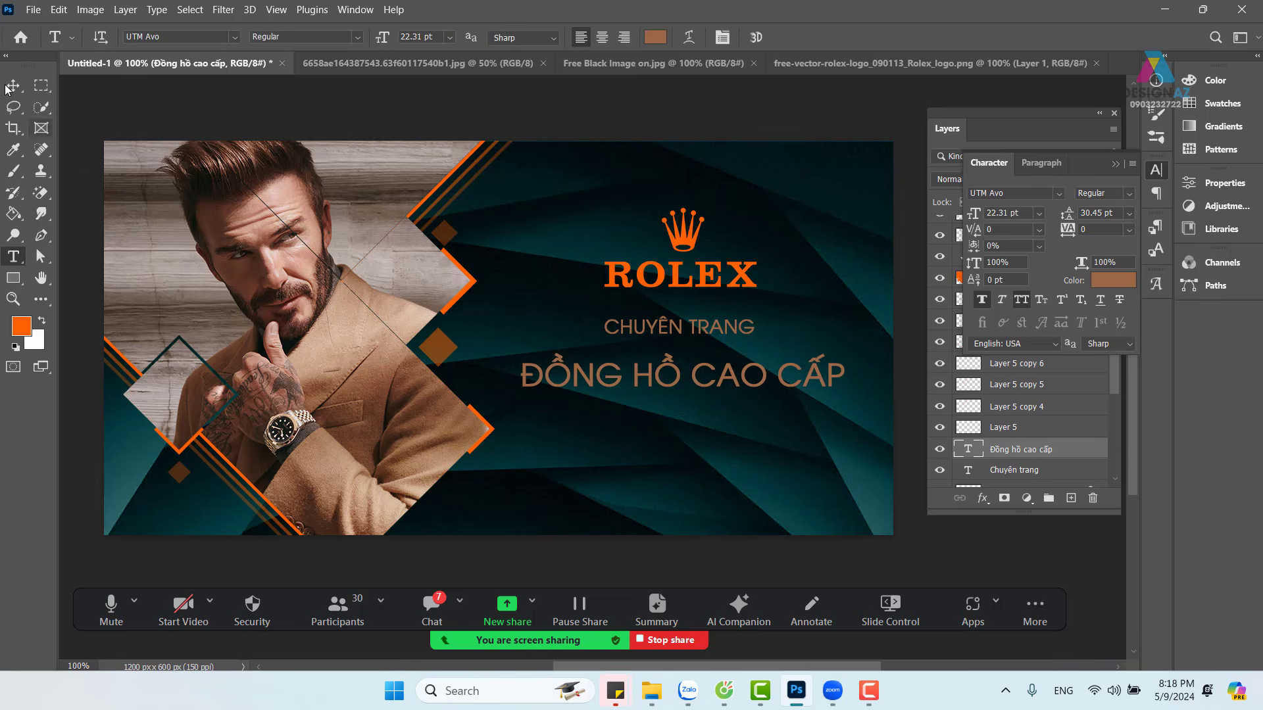
key(v)
drag(718, 397, 731, 376)
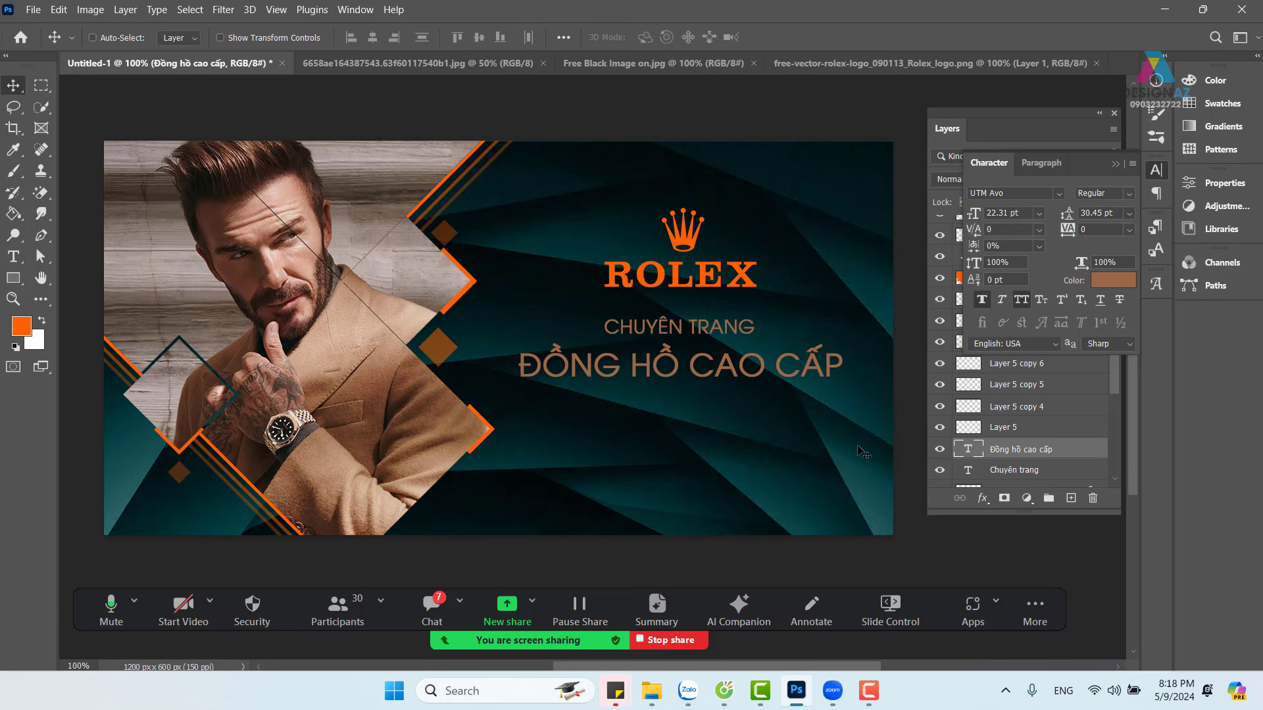
Step: Collapse the character settings and pick the "Chuyên trang" and then the "Đồng hồ cao cấp" text layer directly from the canvas
key(t)
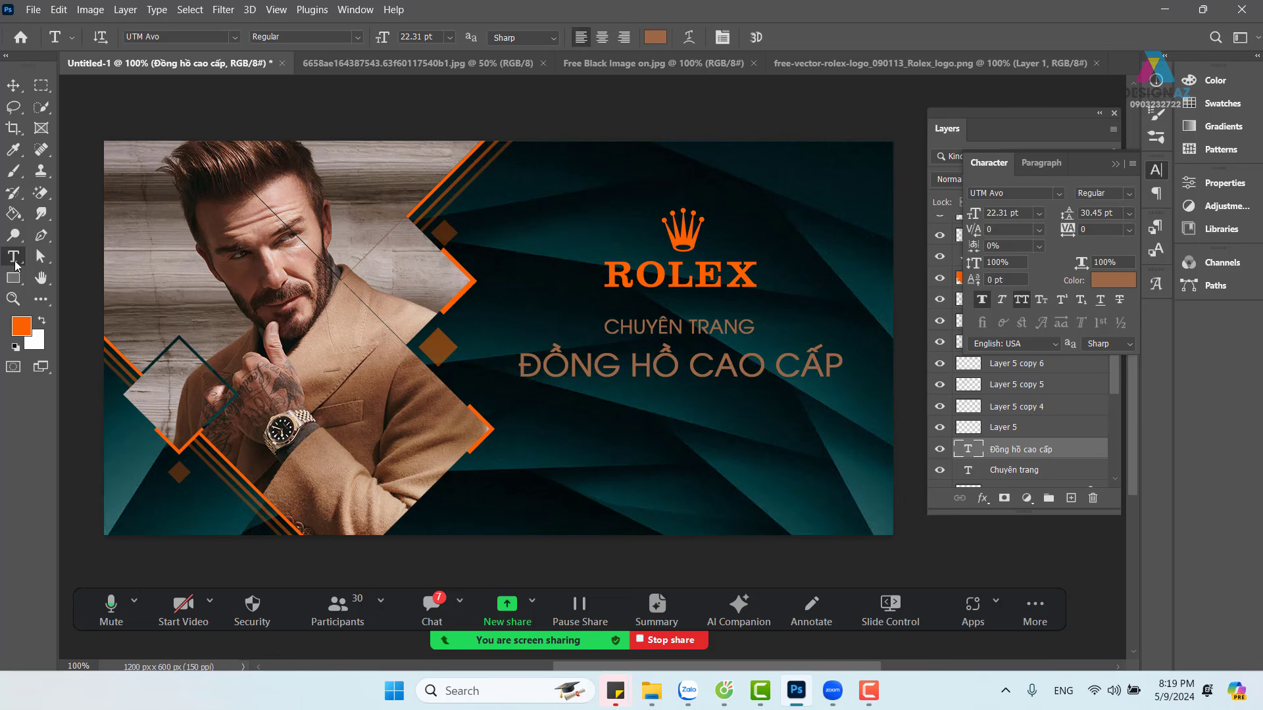
click(1115, 164)
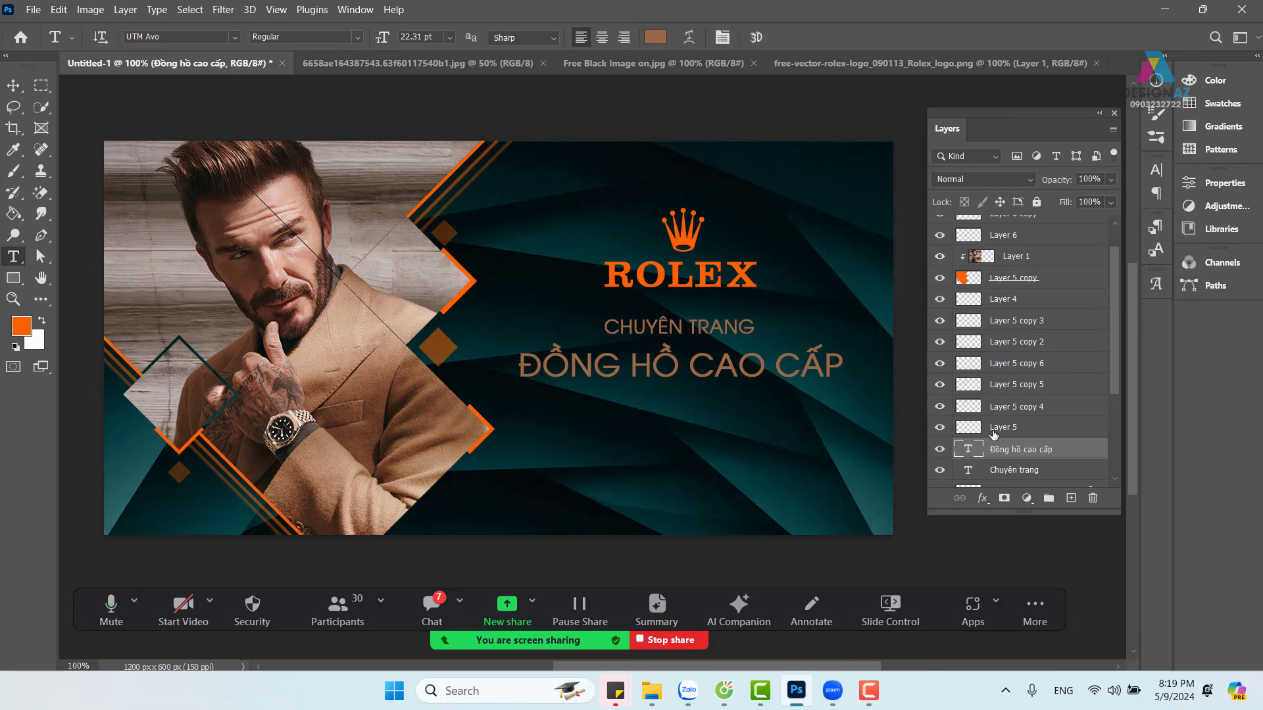
click(13, 86)
right_click(669, 372)
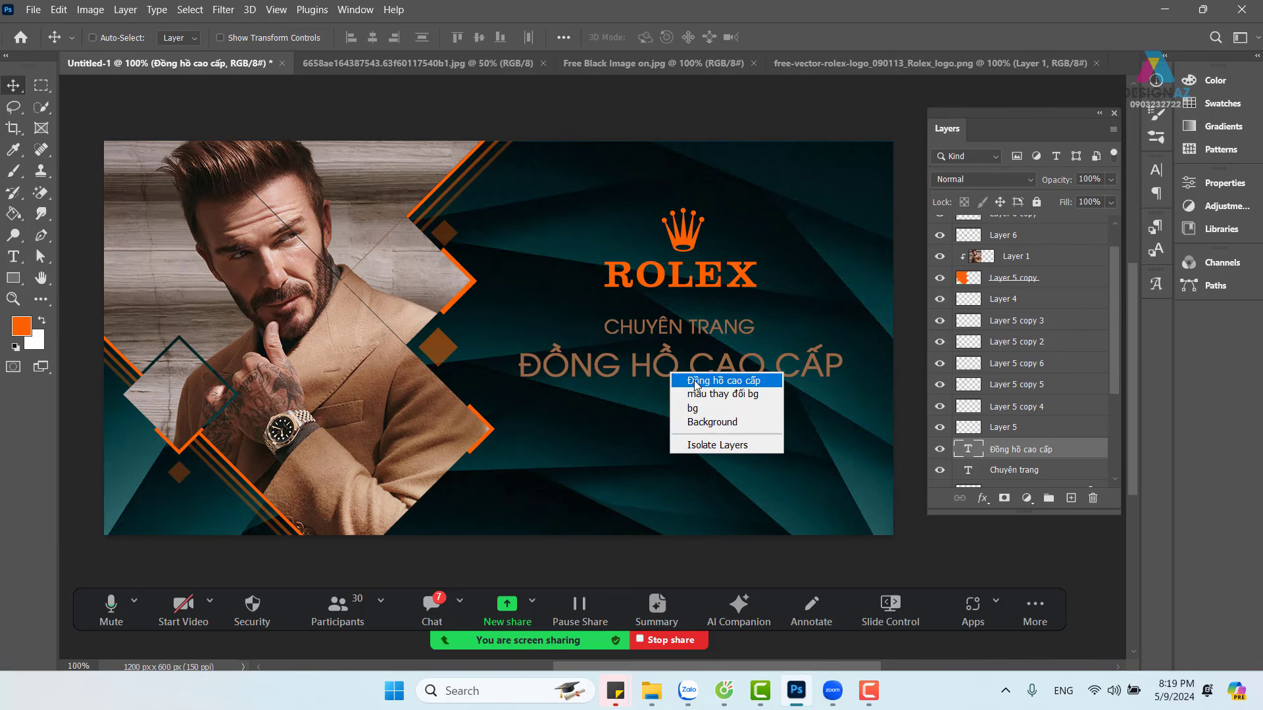
click(673, 325)
right_click(672, 324)
click(698, 336)
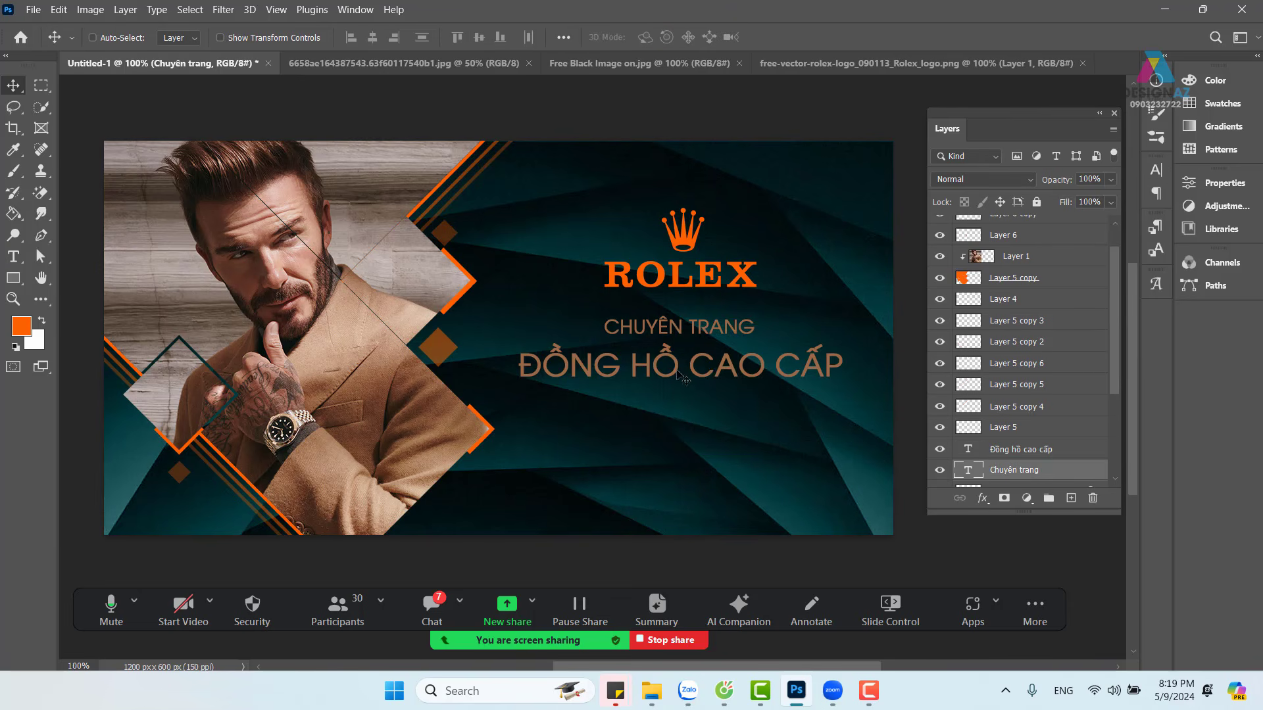
right_click(677, 371)
click(707, 380)
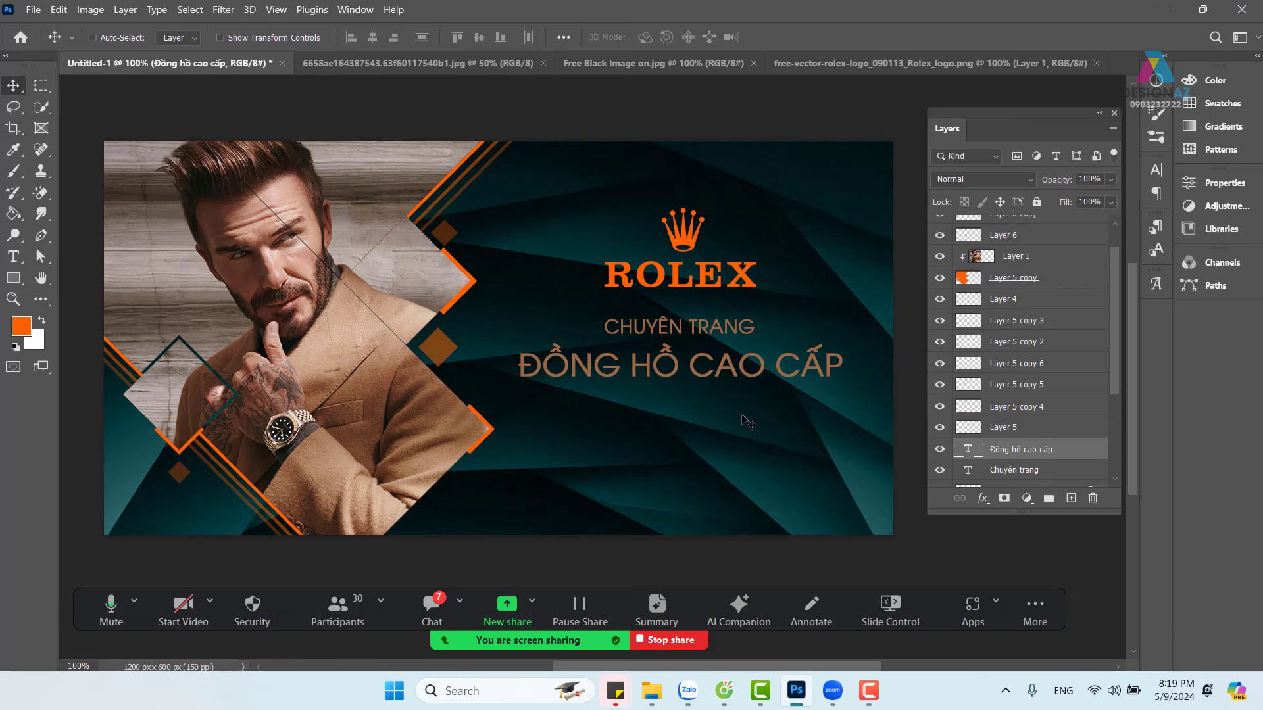
right_click(736, 359)
click(754, 365)
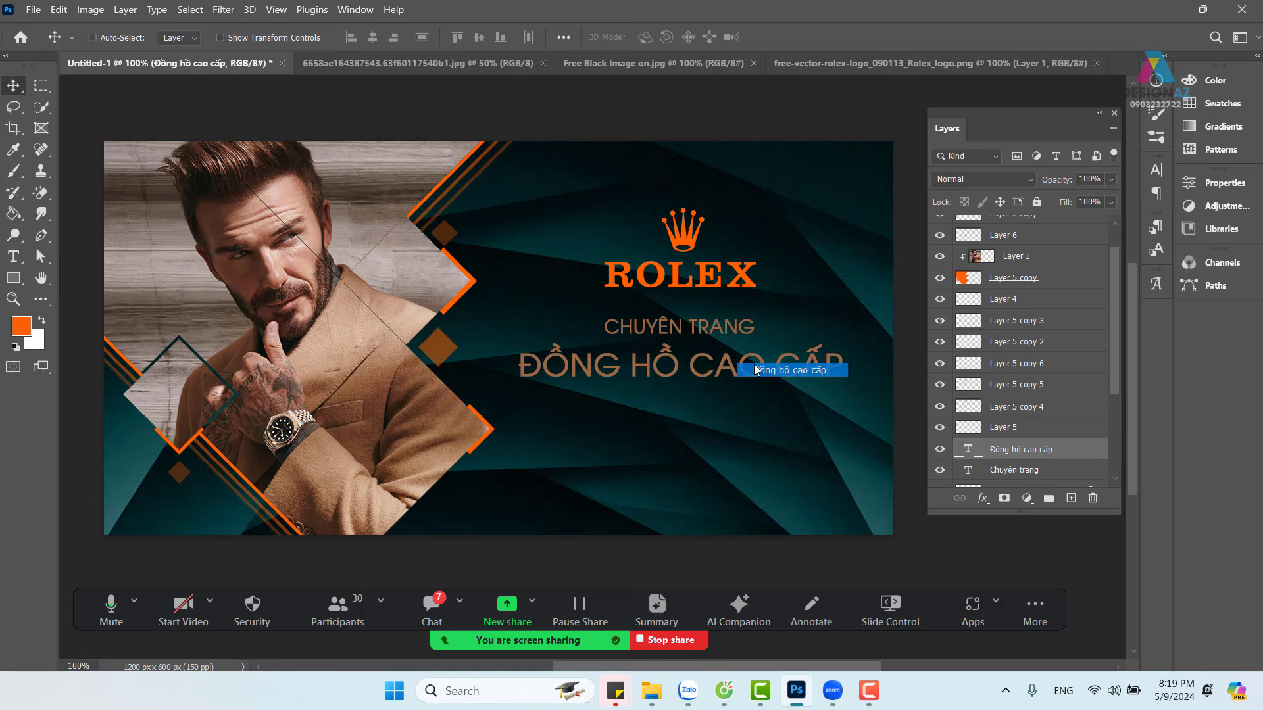
Step: Try different fonts on the "ĐỒNG HỒ CAO CẤP" text and set it to UVN Hai Ba Trung
key(t)
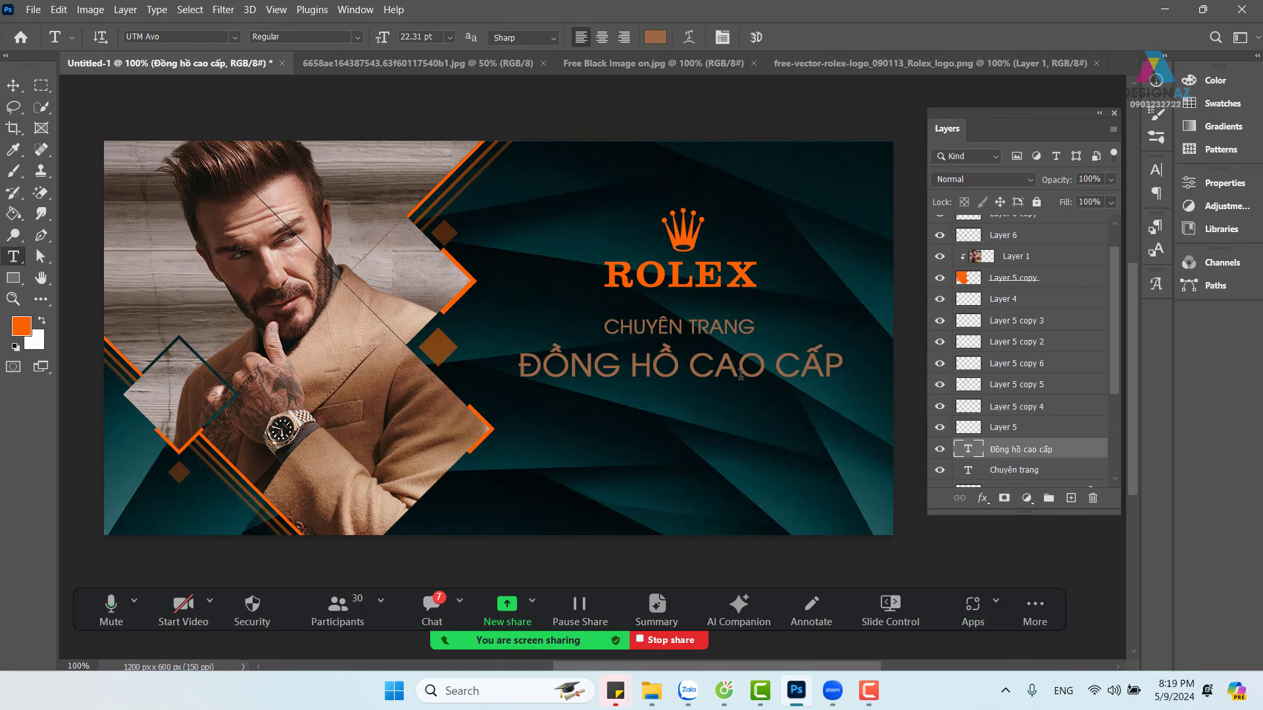
click(188, 36)
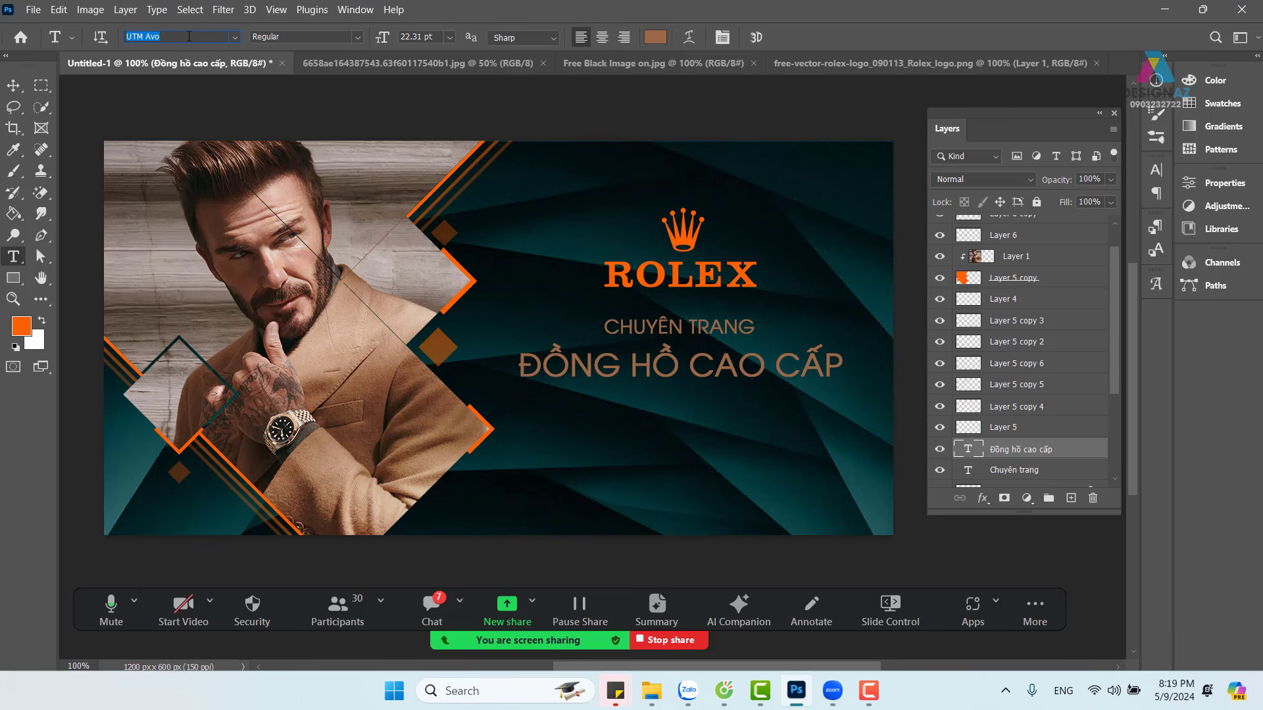
scroll(188, 36, up, 2)
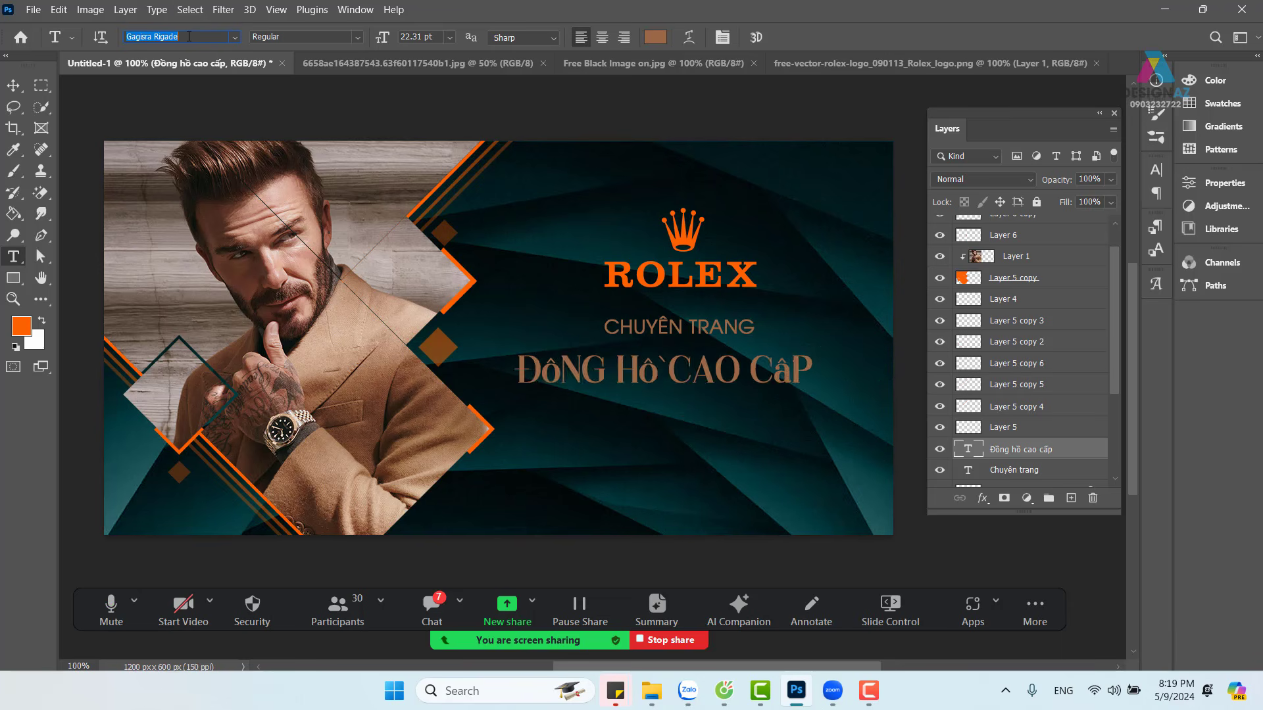
scroll(188, 36, down, 2)
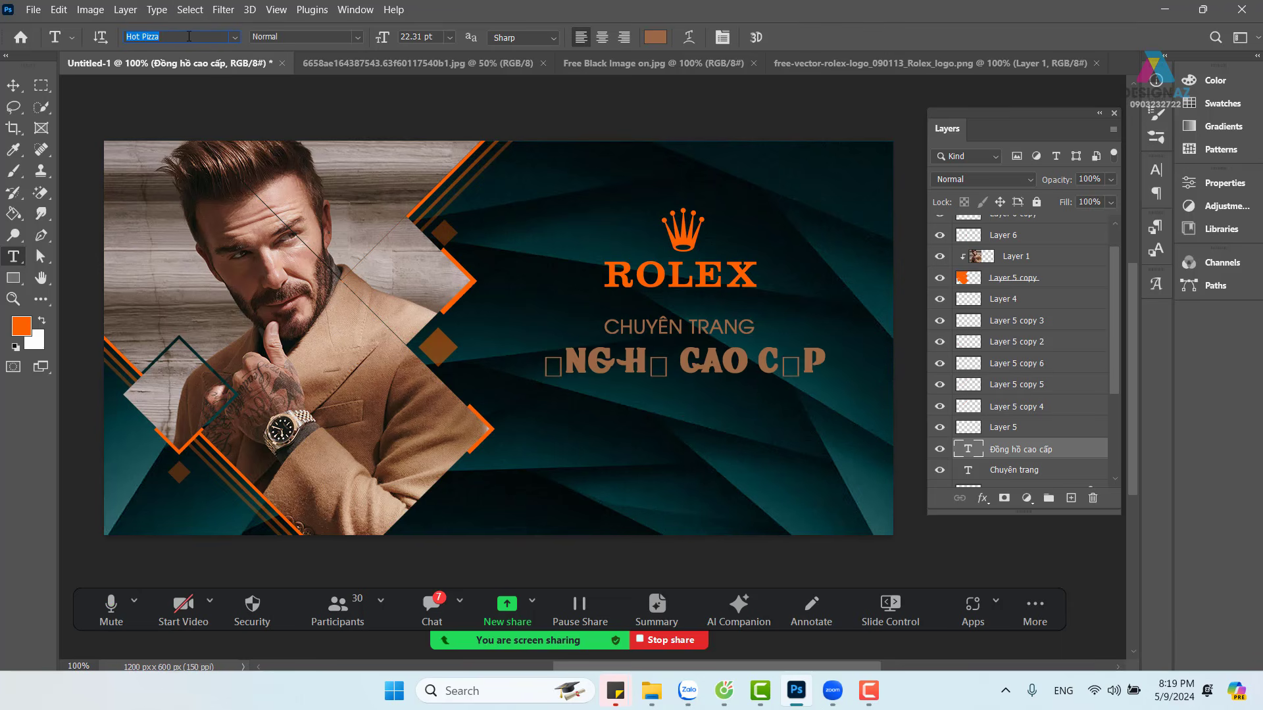
scroll(189, 36, up, 4)
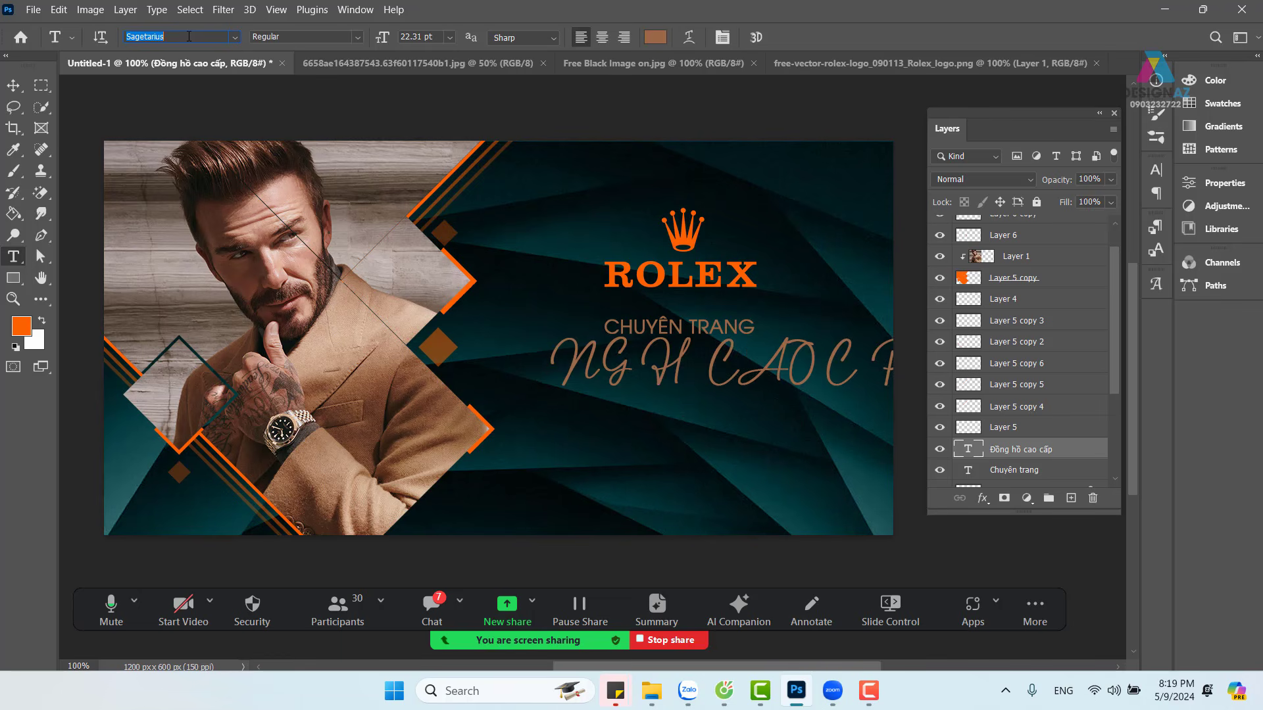
scroll(189, 37, down, 2)
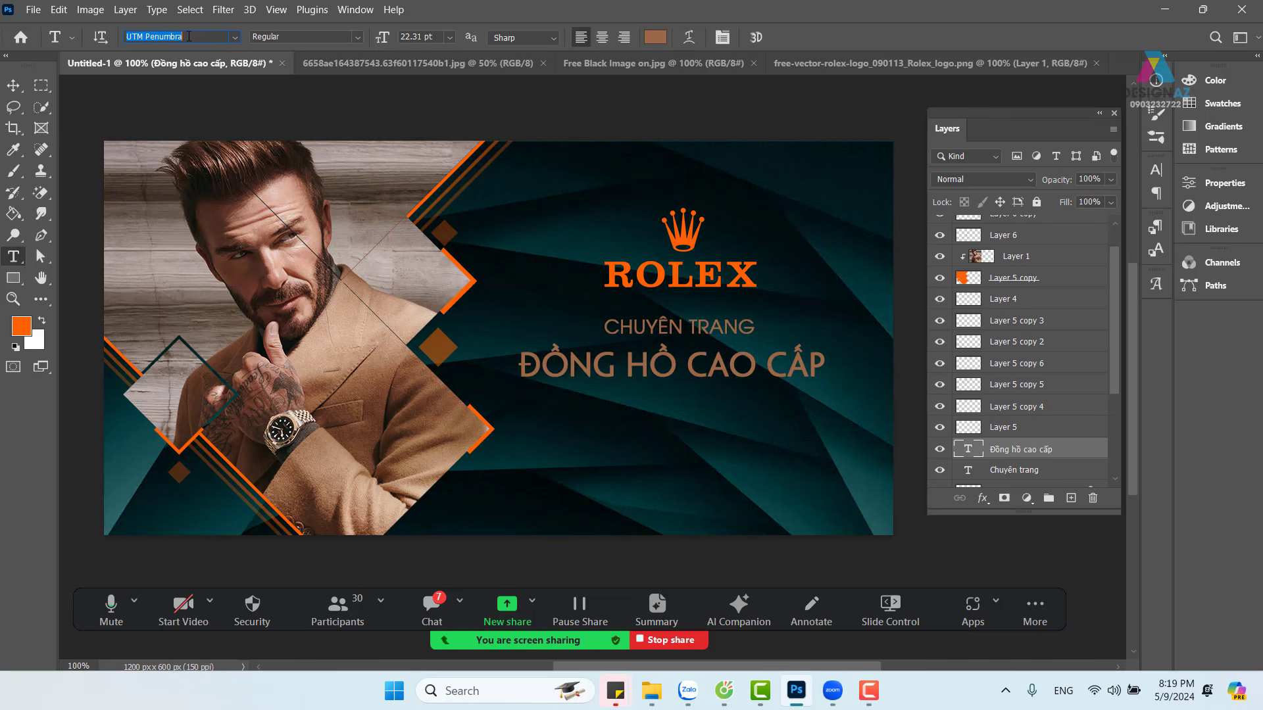
scroll(189, 37, down, 4)
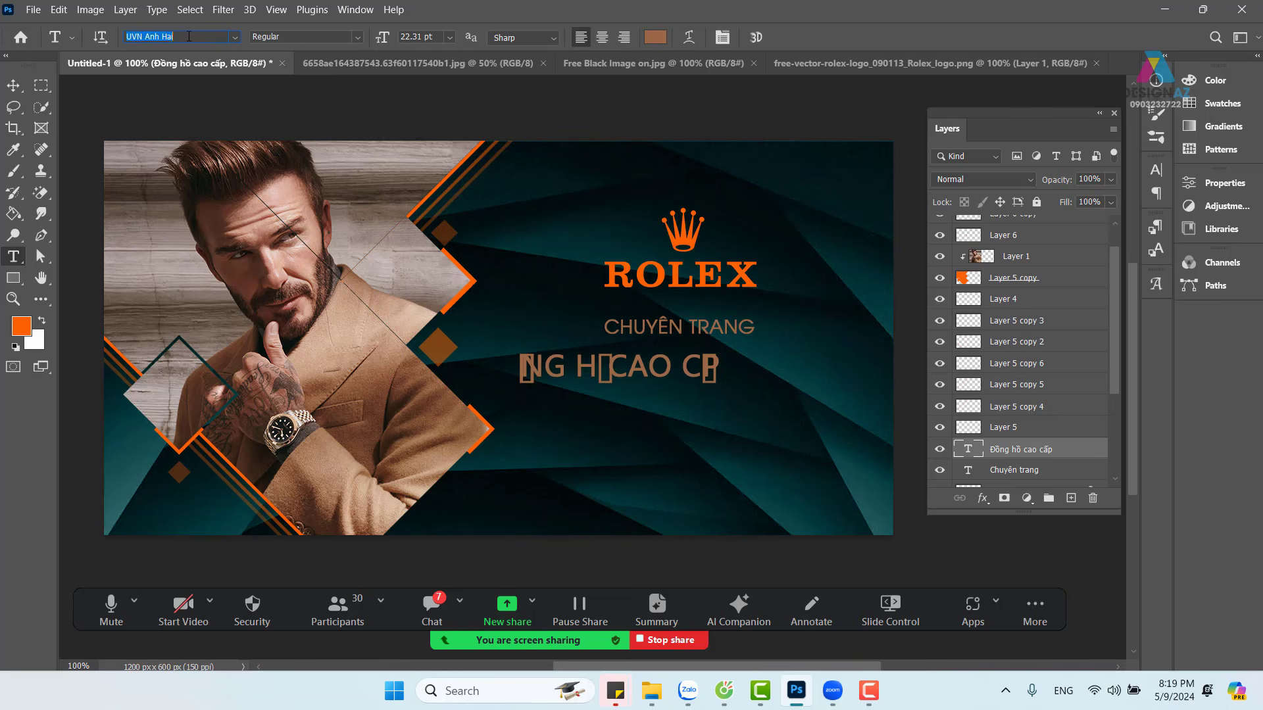
scroll(189, 36, down, 1)
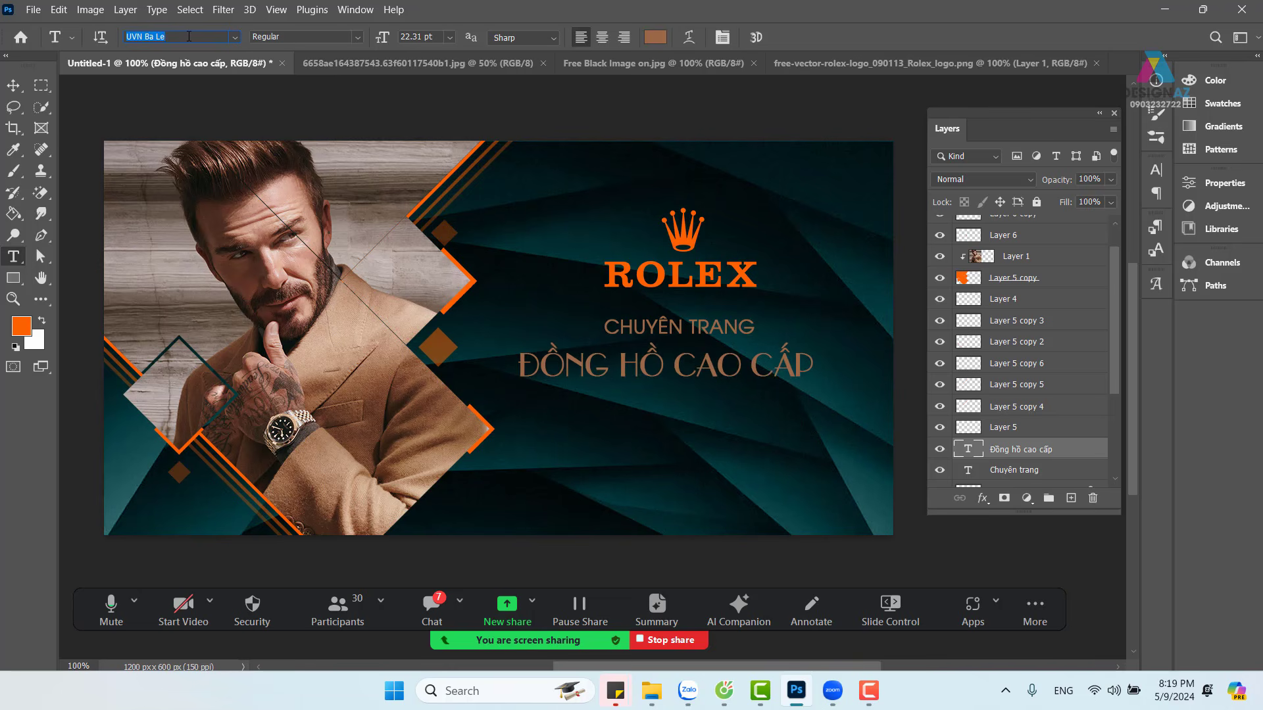
scroll(189, 36, down, 3)
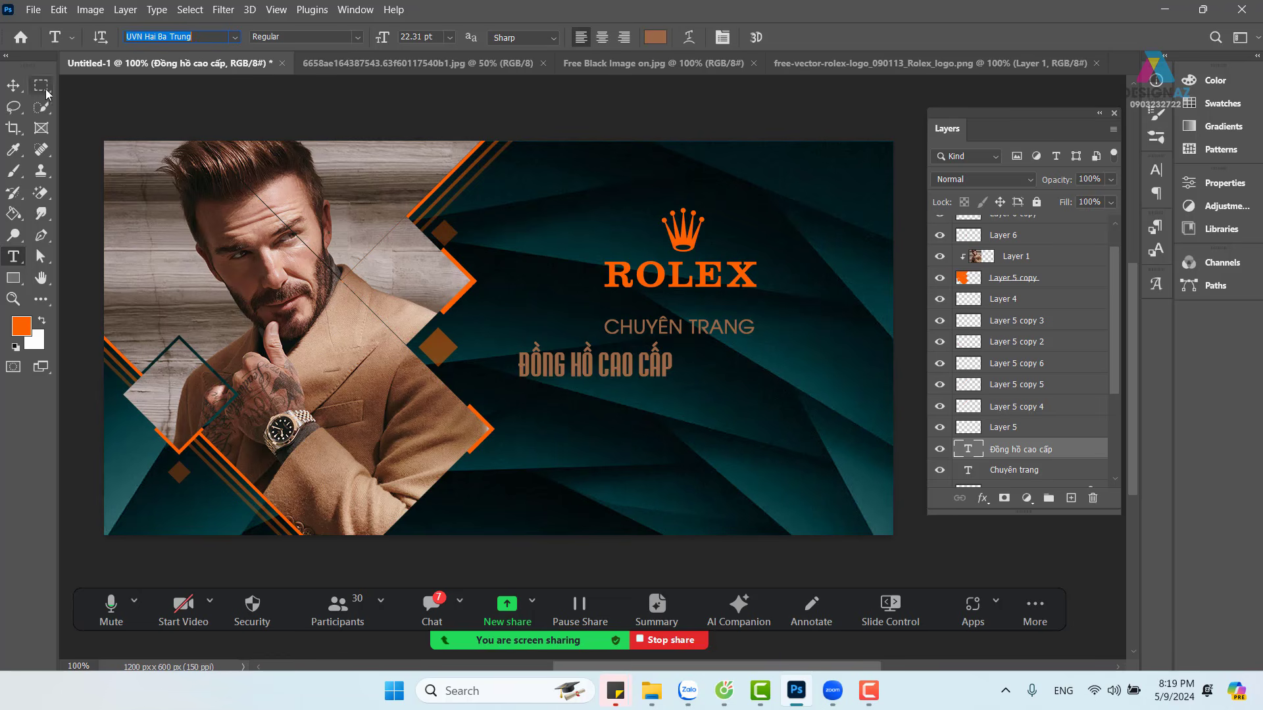
Step: Enlarge the "ĐỒNG HỒ CAO CẤP" text to about 203% (45.23 pt) and shift it slightly up under "CHUYÊN TRANG"
click(18, 86)
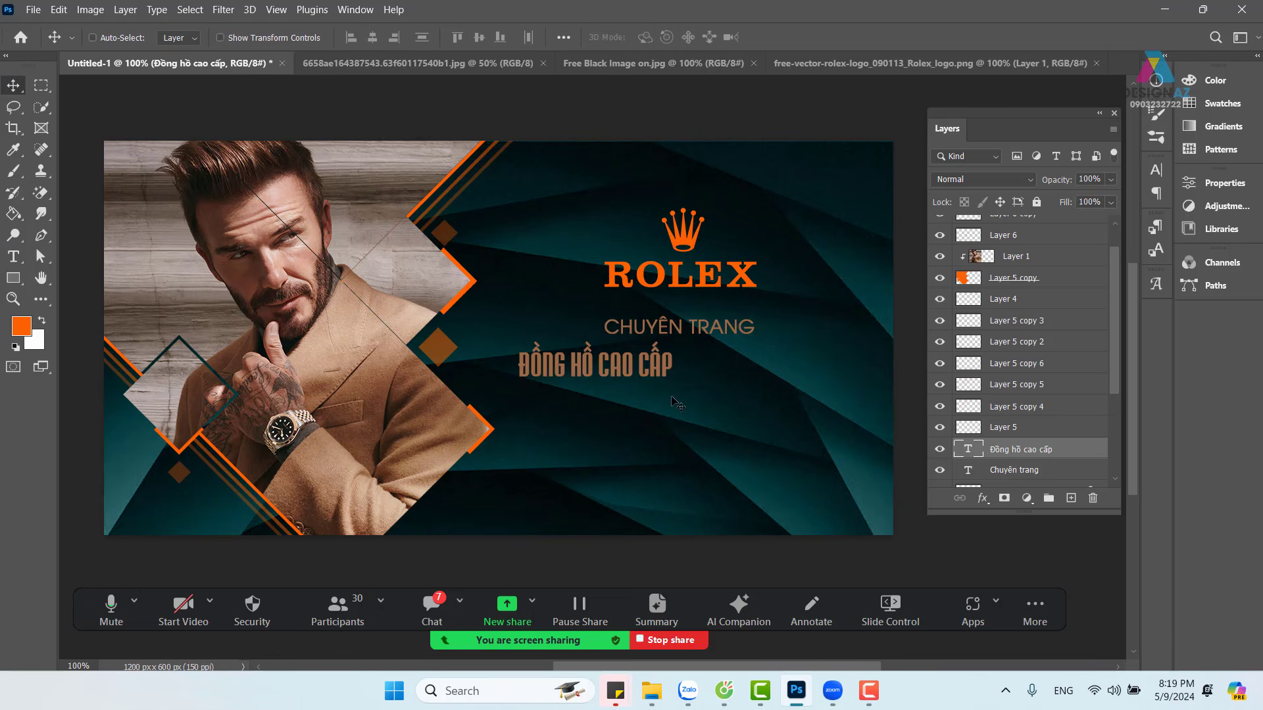
key(ctrl+t)
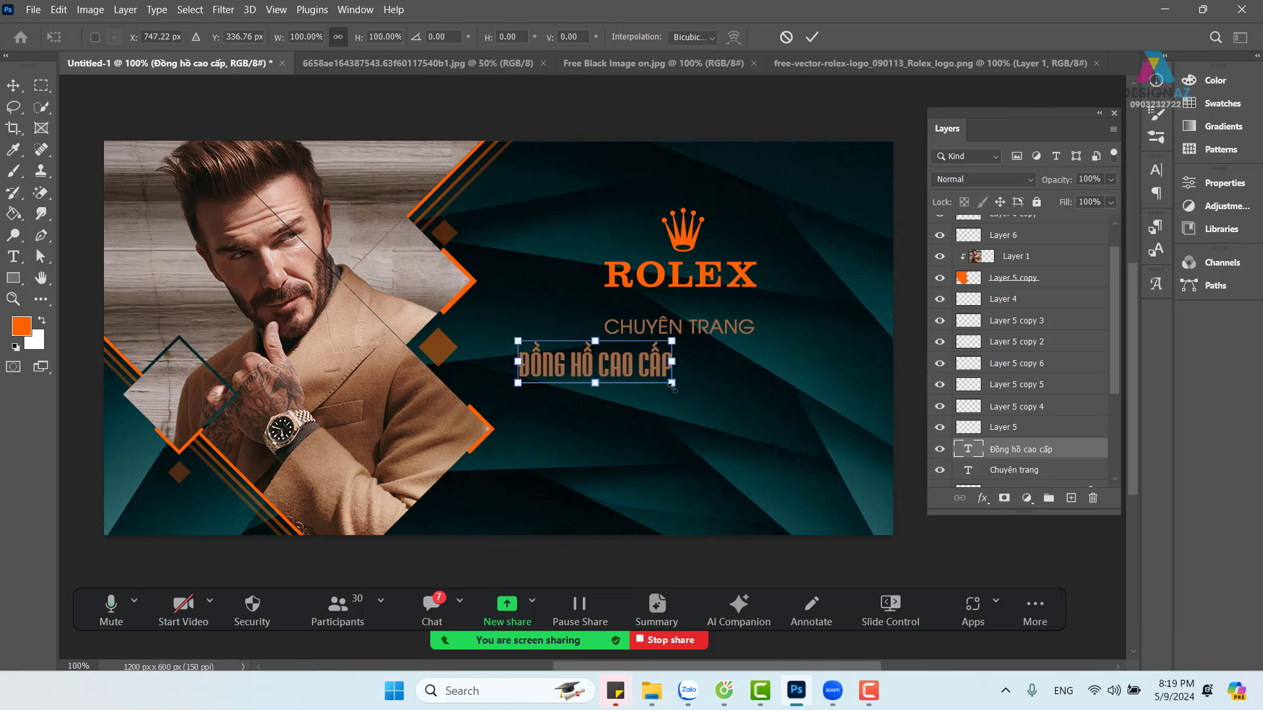
drag(671, 384, 832, 426)
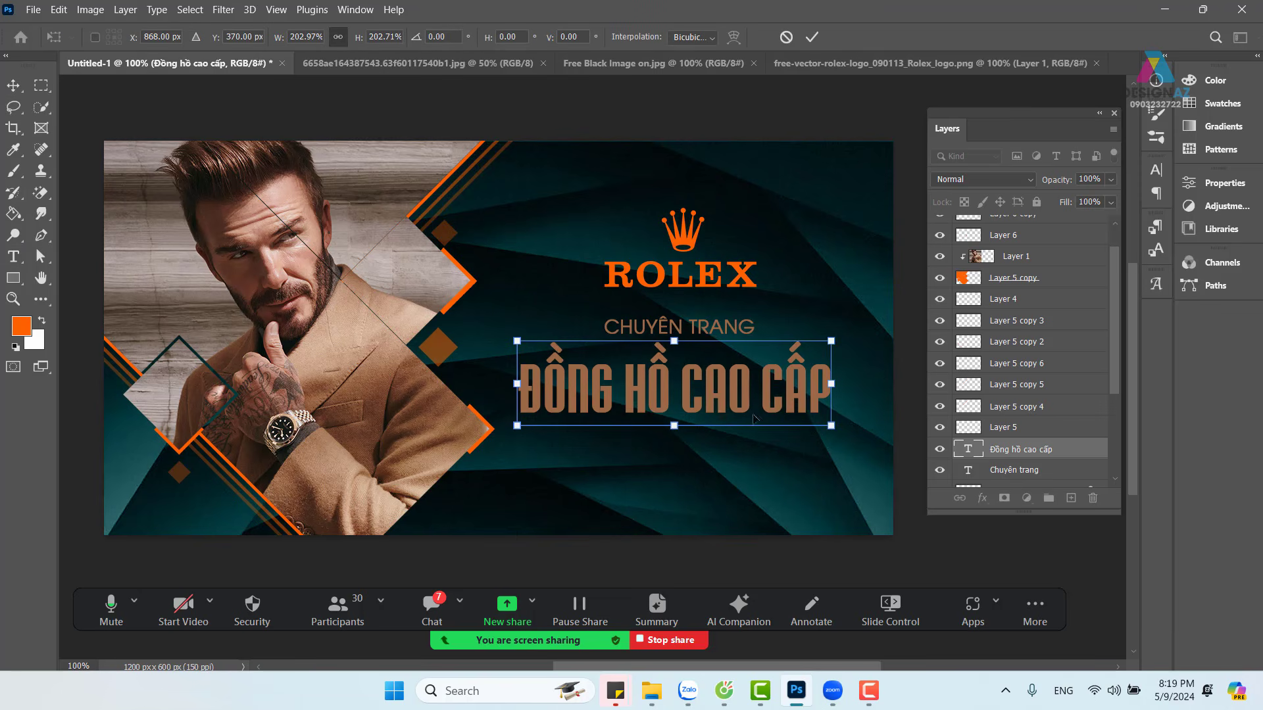
drag(720, 405, 724, 395)
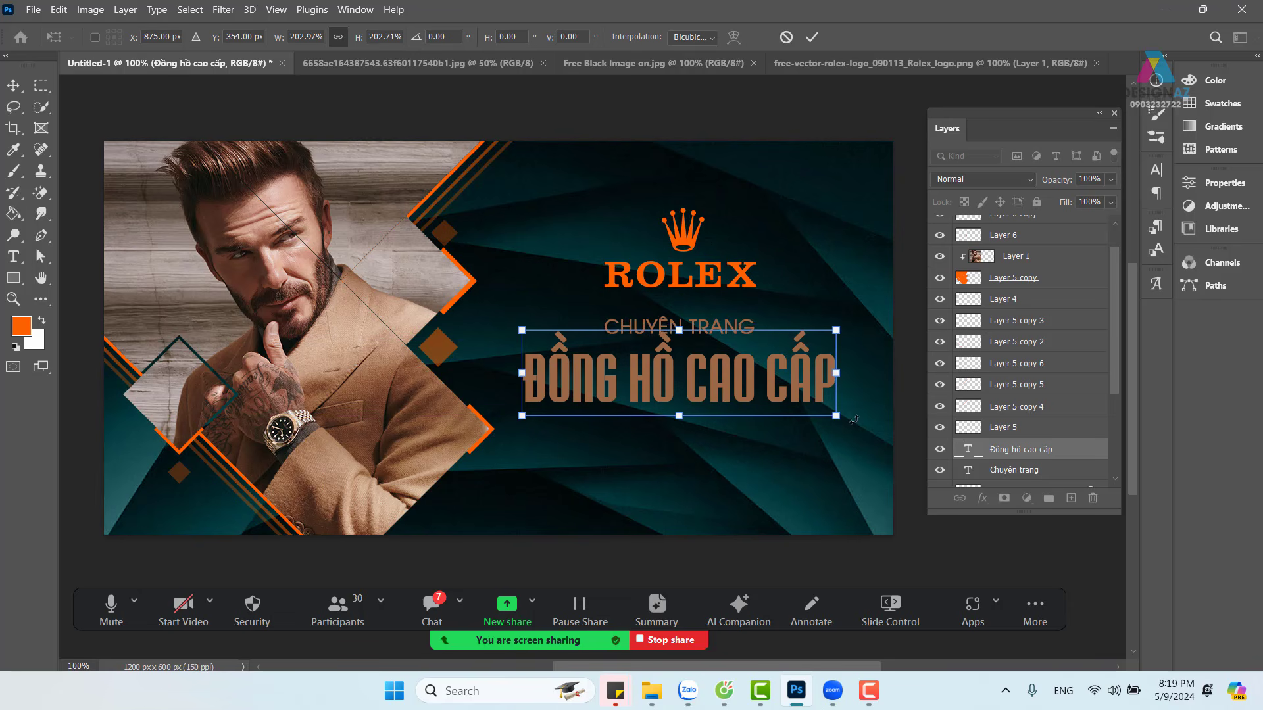
key(Return)
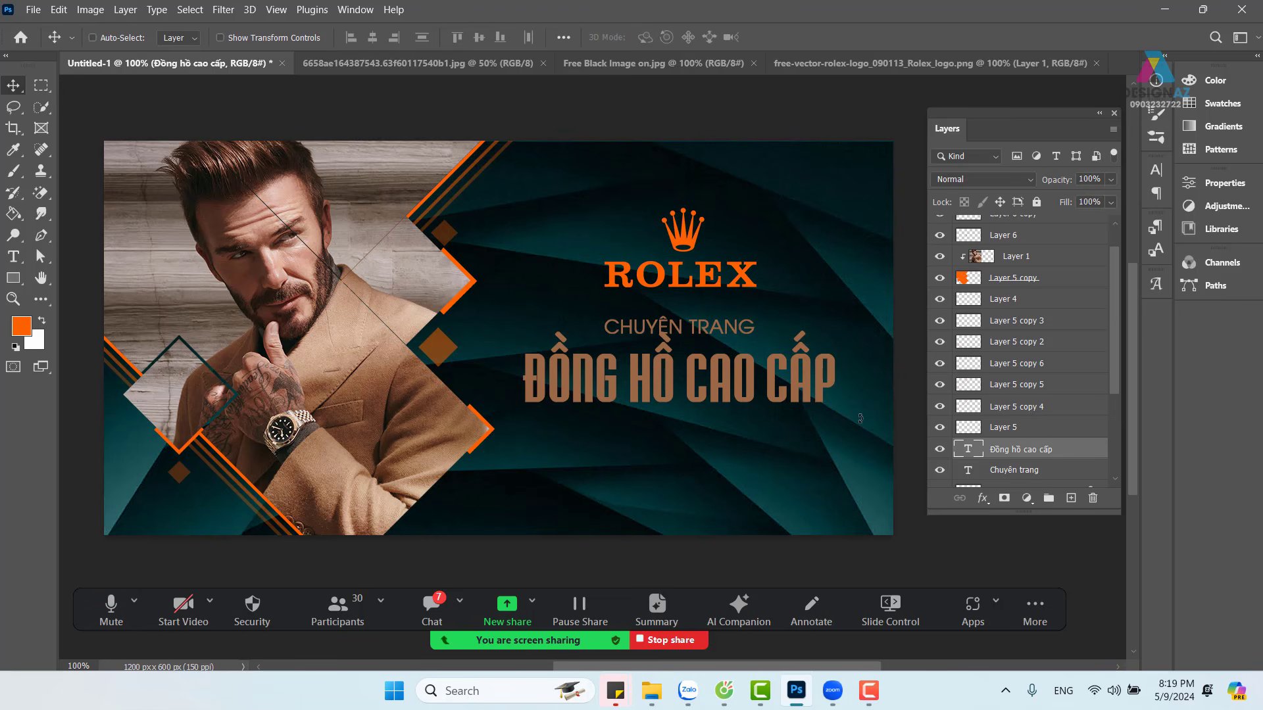
Step: Change the font of the "ĐỒNG HỒ CAO CẤP" text to UVN Hong Ha Hep
key(t)
click(205, 33)
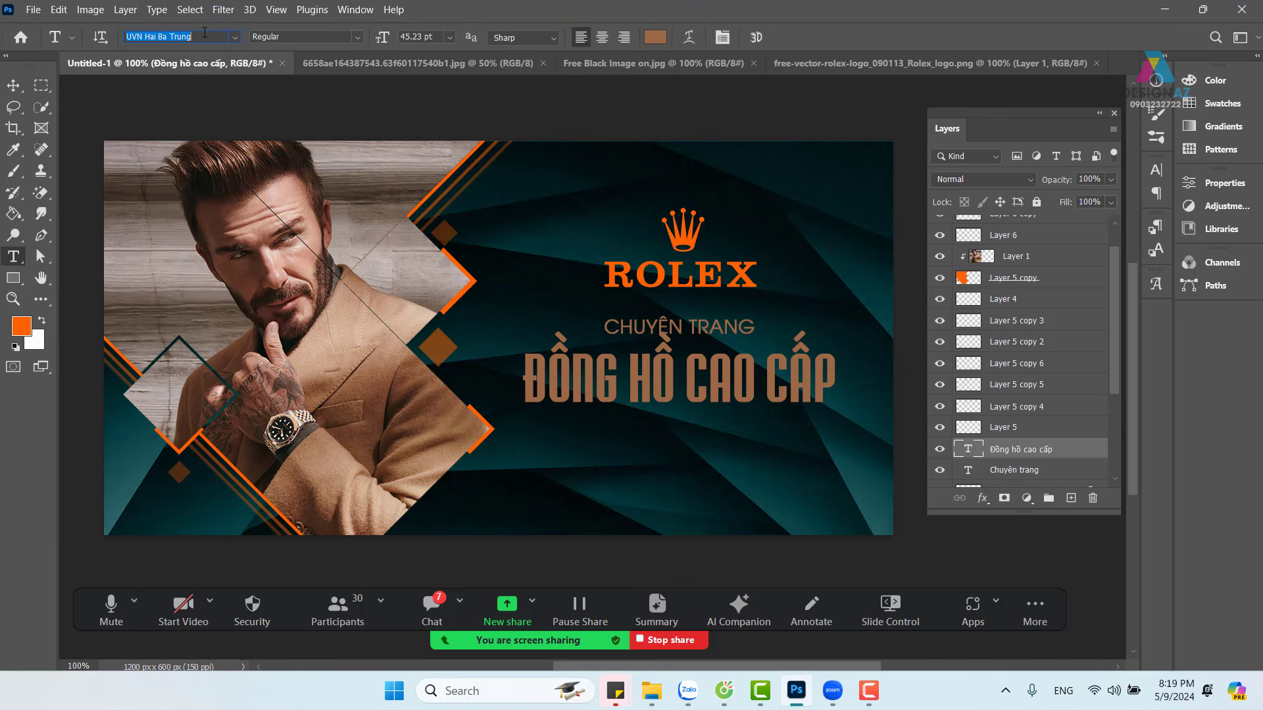
key(Down)
key(Down)
key(Down)
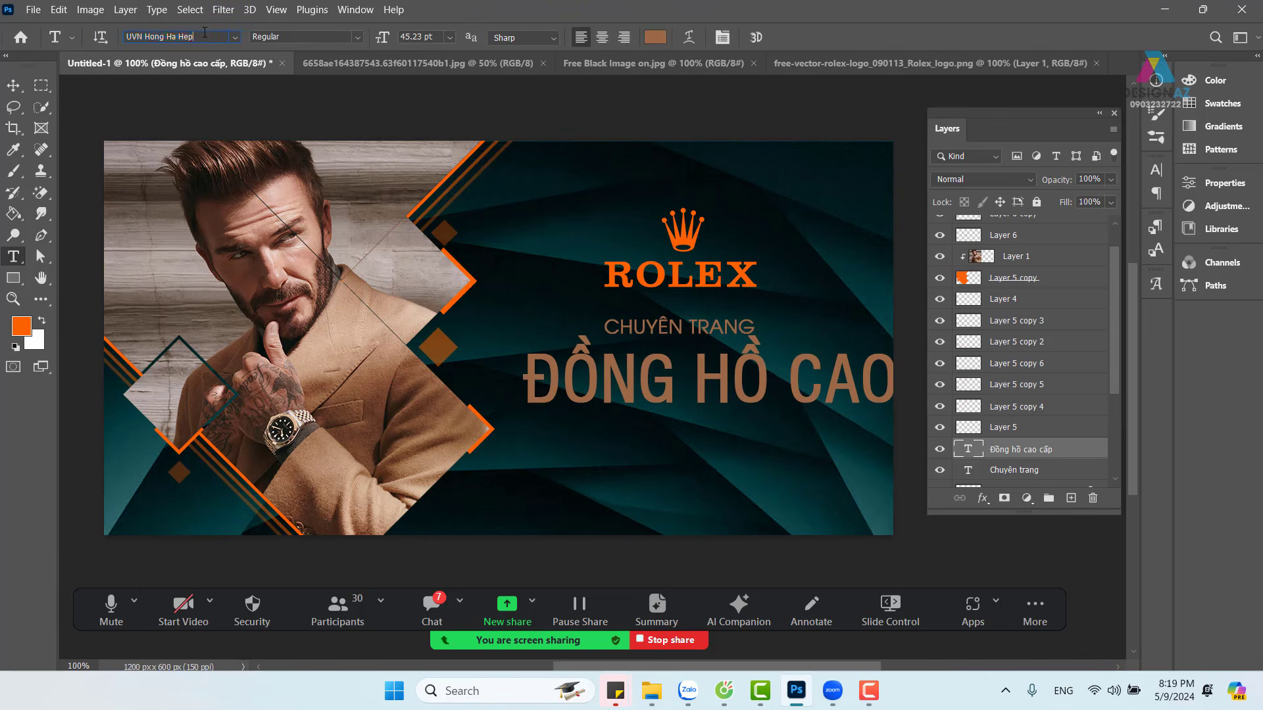
key(Up)
click(8, 79)
Step: Scale the "ĐỒNG HỒ CAO CẤP" text down to 27.95 pt and center it beneath "CHUYÊN TRANG"
key(ctrl+t)
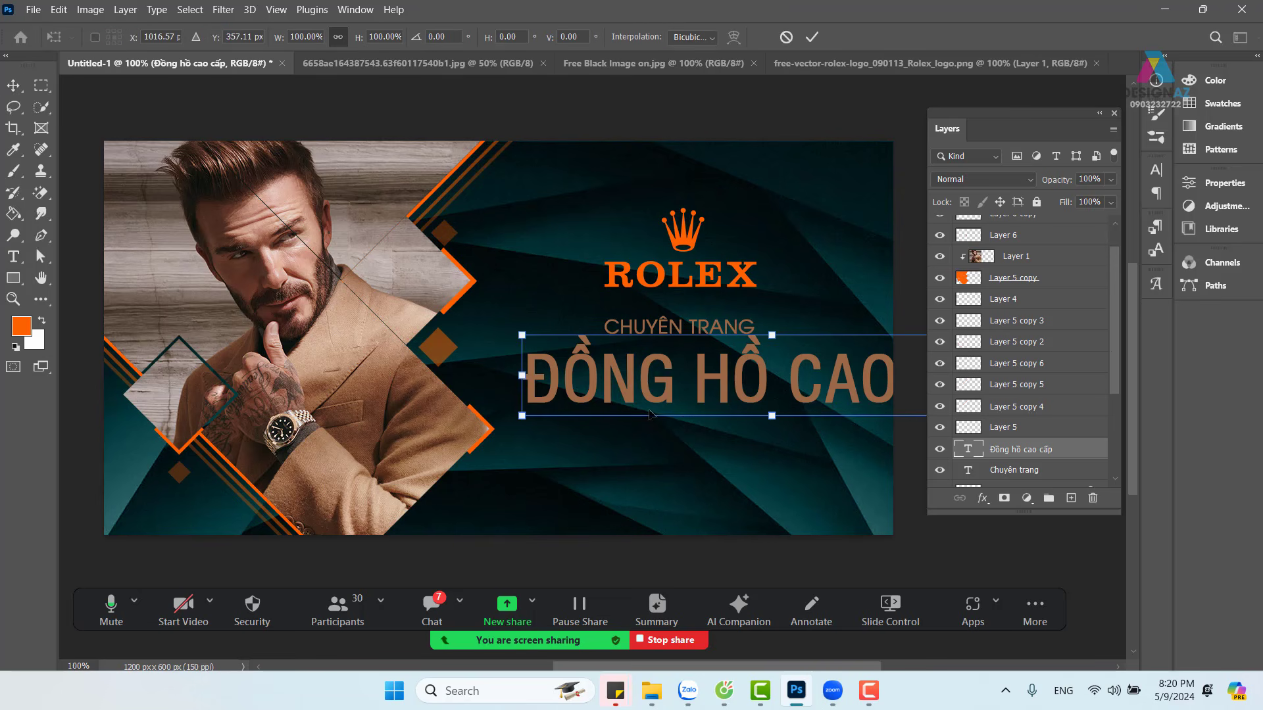
drag(521, 416, 693, 388)
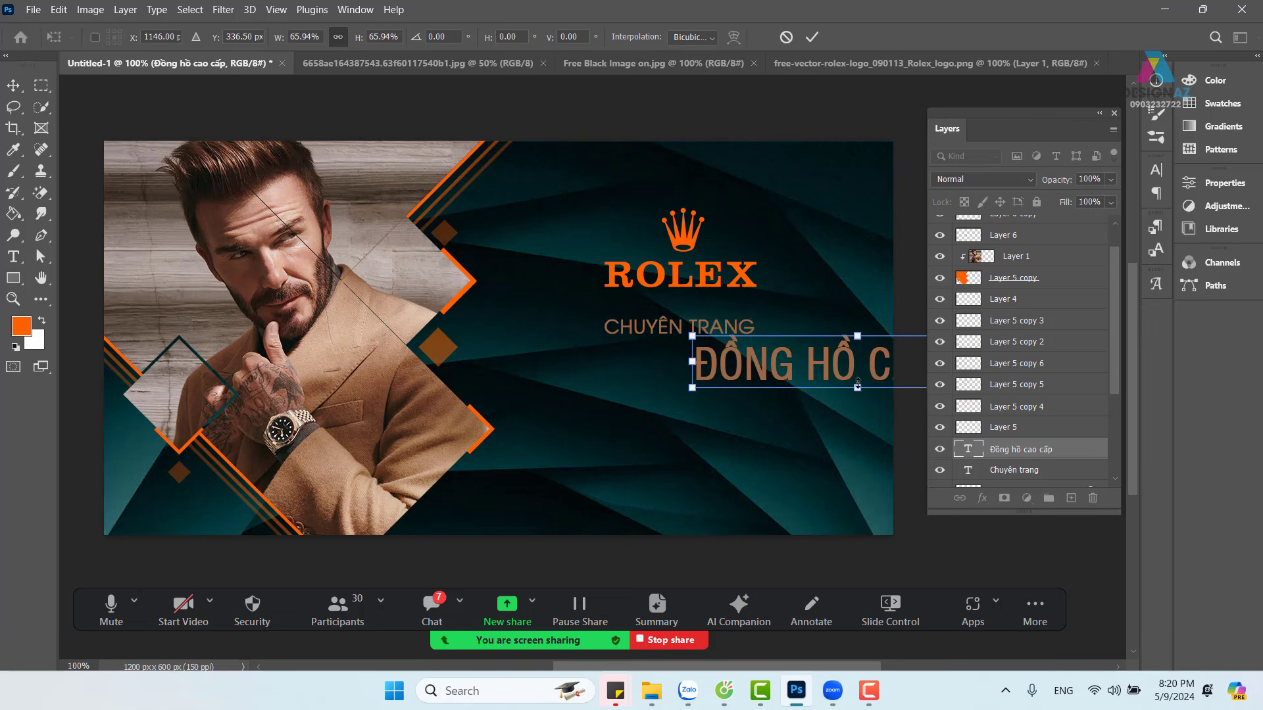
drag(853, 375, 682, 378)
drag(855, 339, 833, 344)
drag(753, 378, 749, 373)
key(Return)
Step: Try a run of different fonts on the "ĐỒNG HỒ CAO CẤP" text and set it to Bahnschrift
key(t)
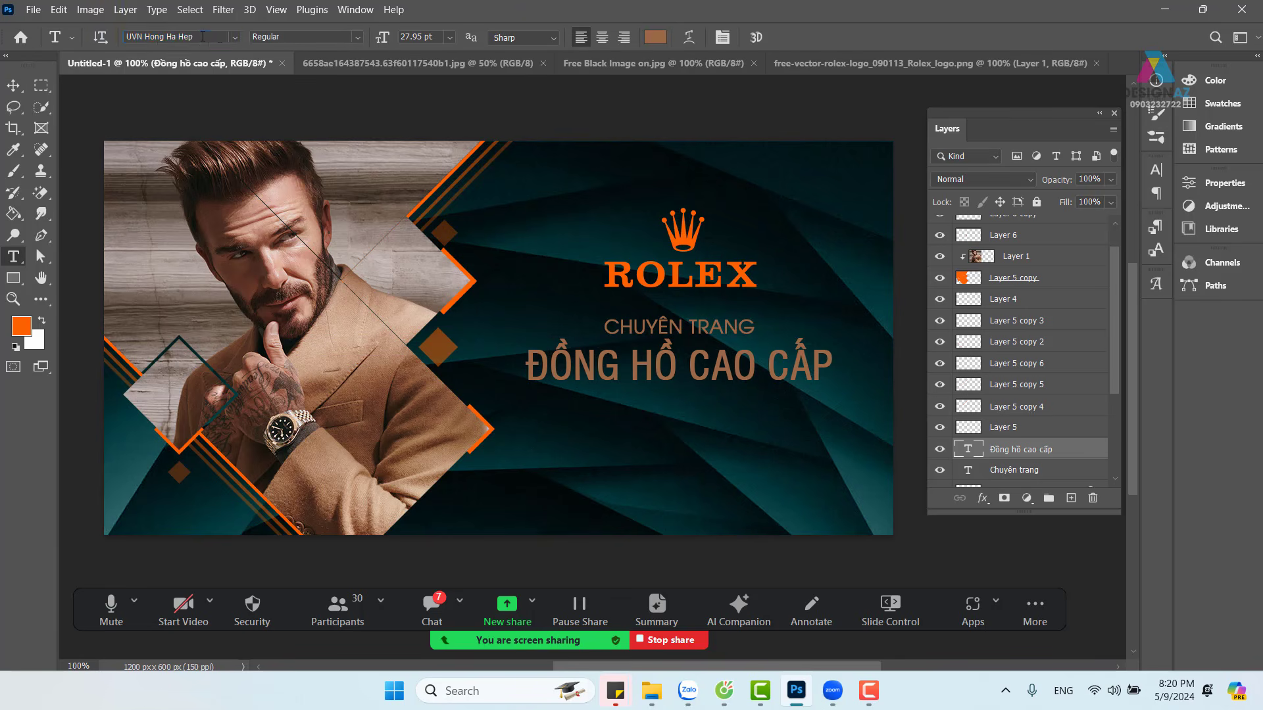
click(202, 36)
key(Down)
key(Down)
key(Down)
key(Down)
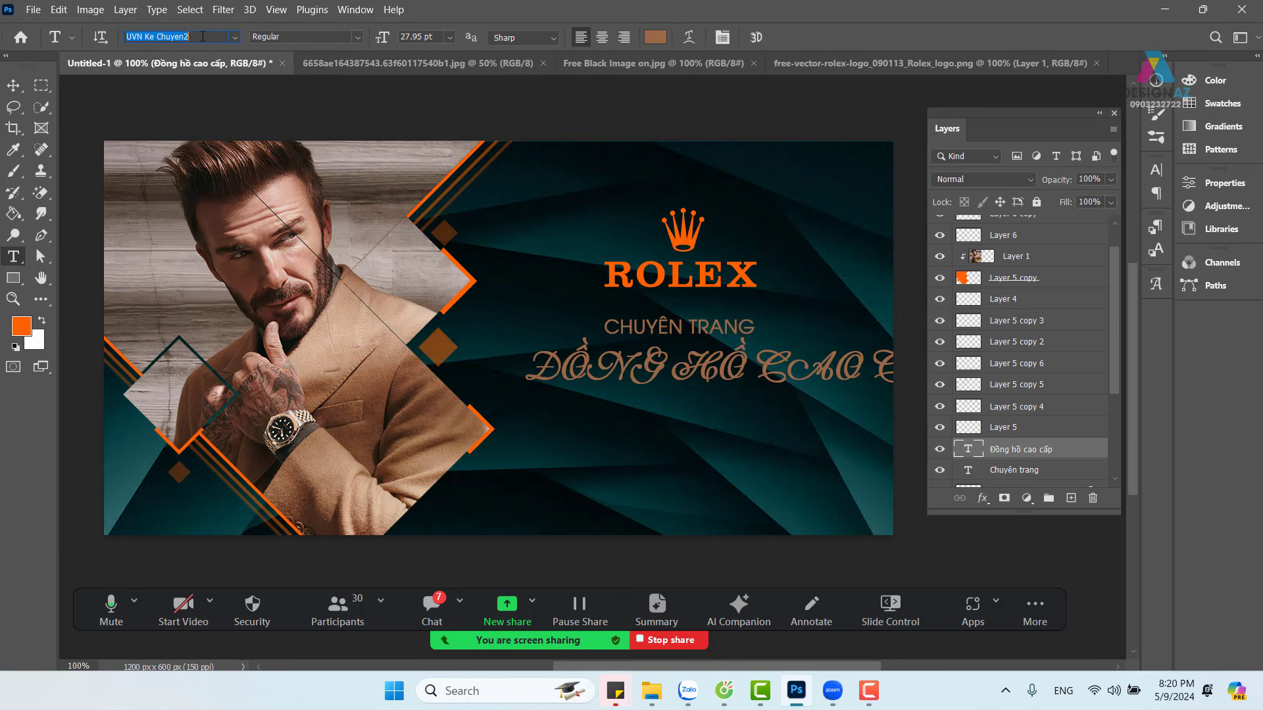
key(Down)
key(Down)
key(Down)
key(Down)
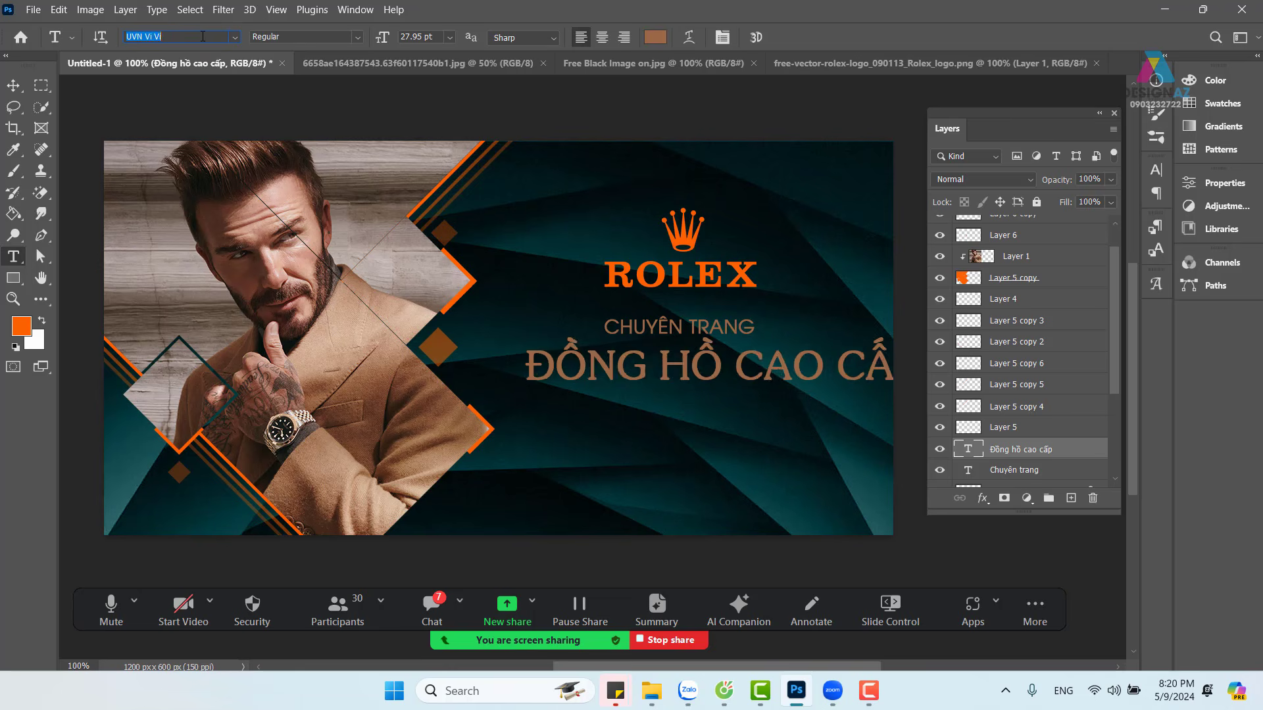
key(Down)
key(Down)
key(Down)
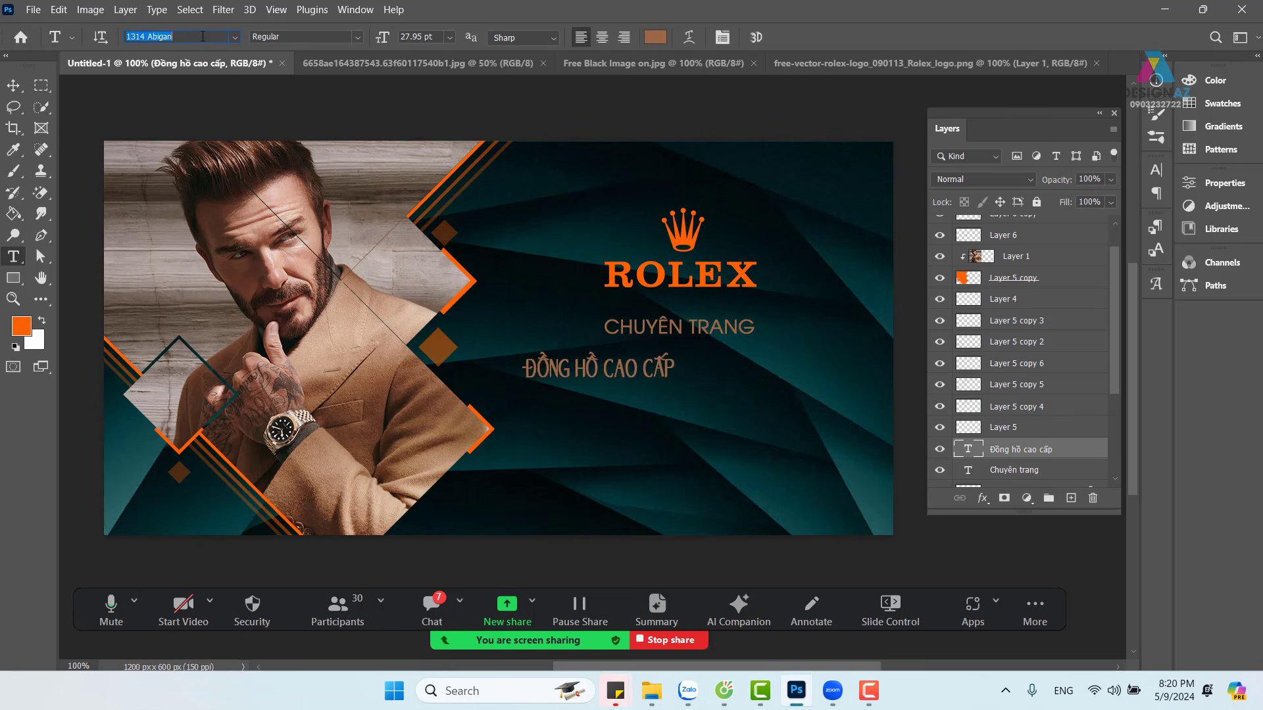
key(Down)
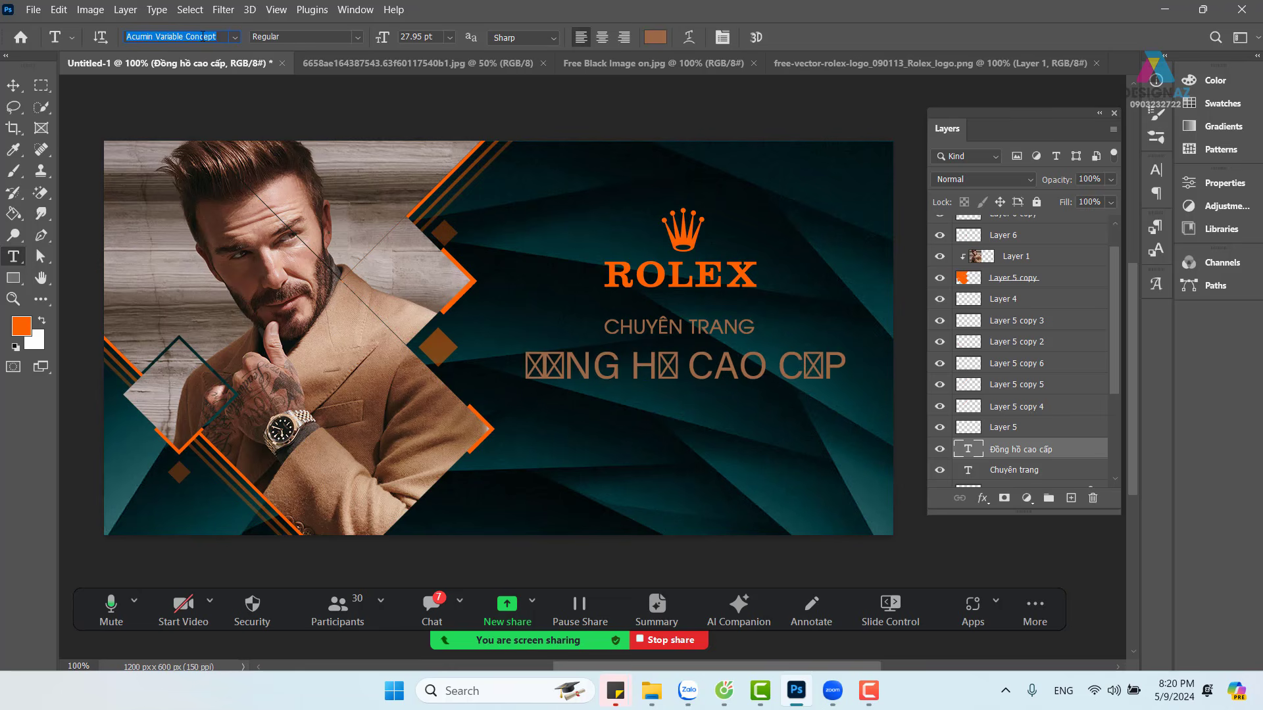
key(Down)
key(Down)
key(Down)
key(Down)
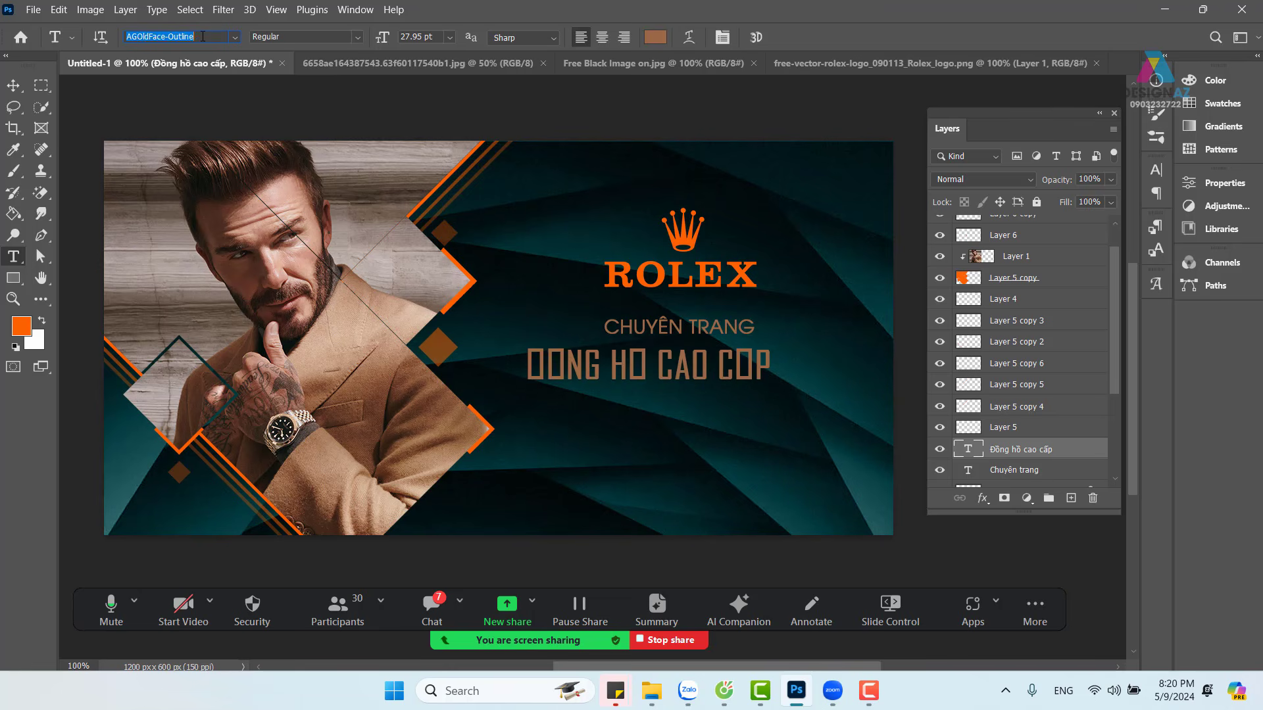
key(Down)
key(Down)
key(Down)
key(Down)
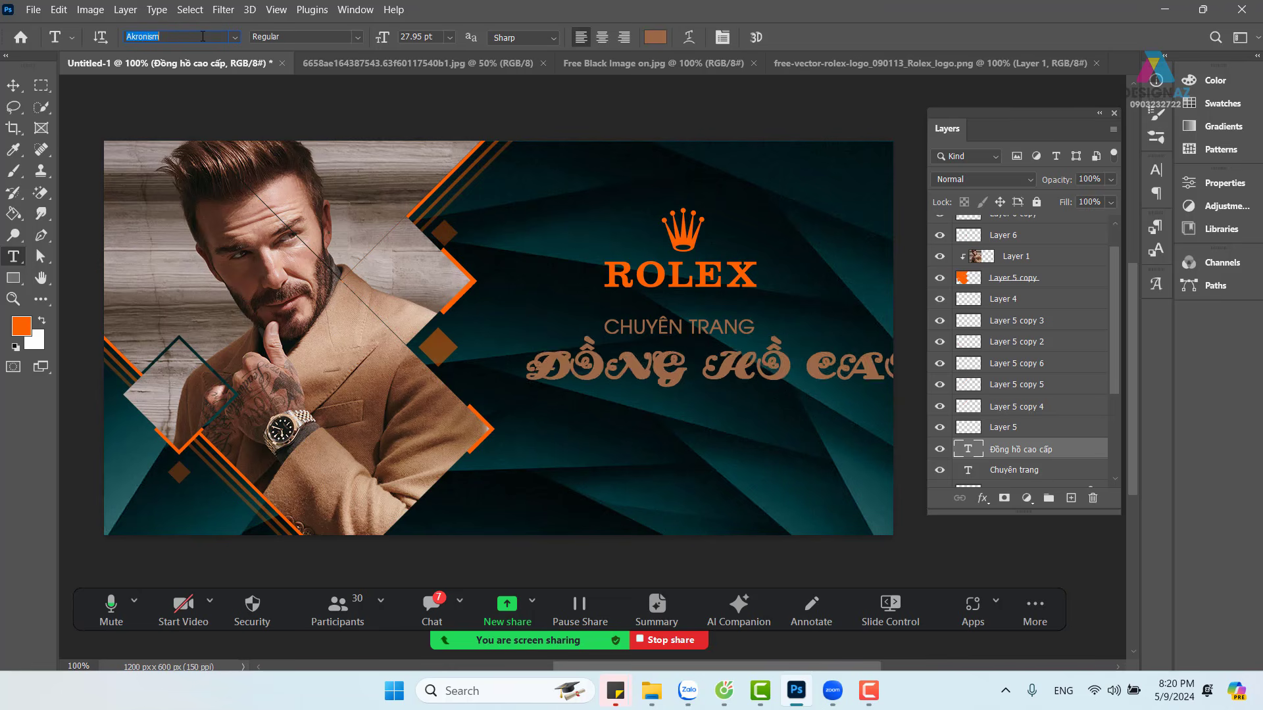
key(Down)
key(Down)
key(Down)
key(Down)
key(Down)
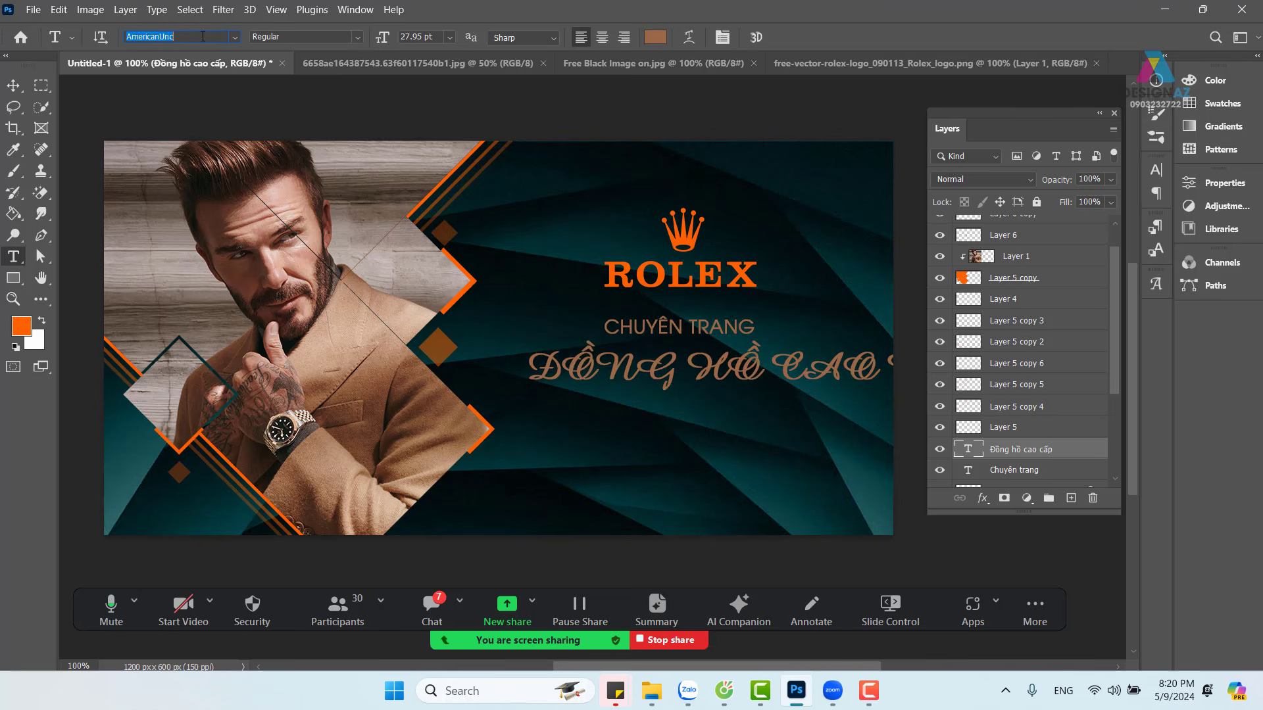
key(Down)
key(Down)
key(Down)
key(Down)
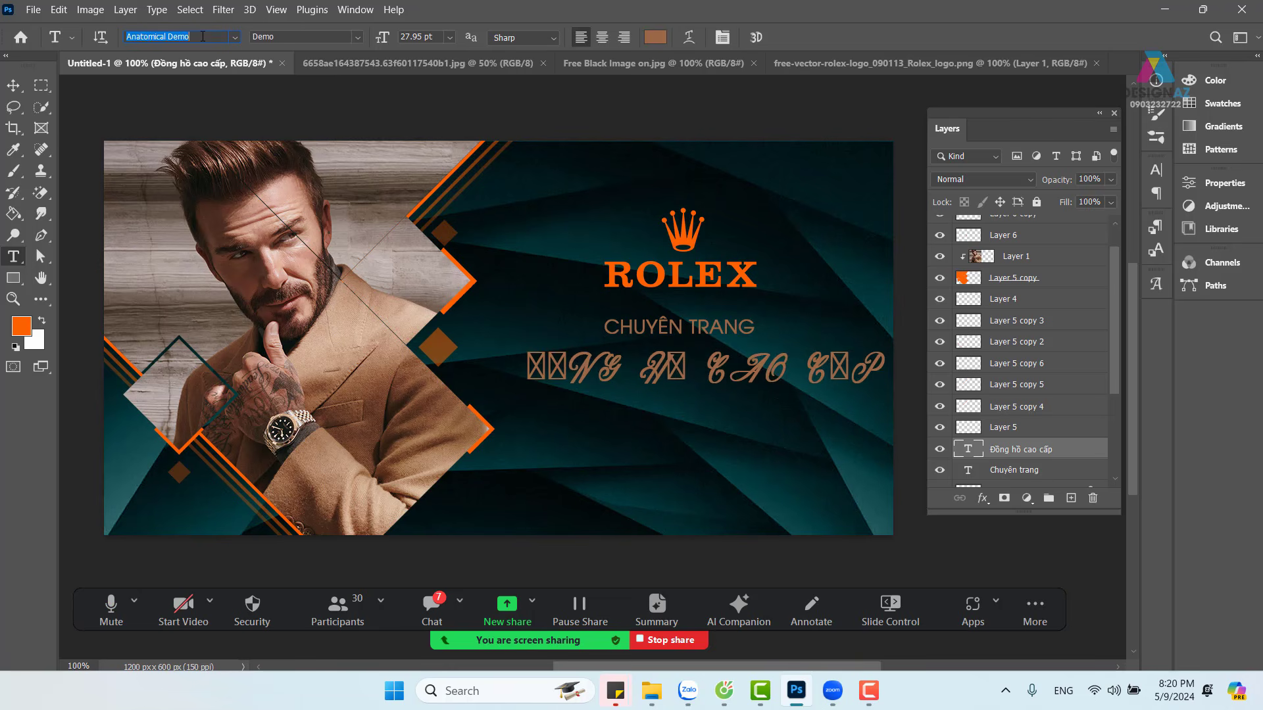
key(Down)
key(Down)
key(Down)
key(Down)
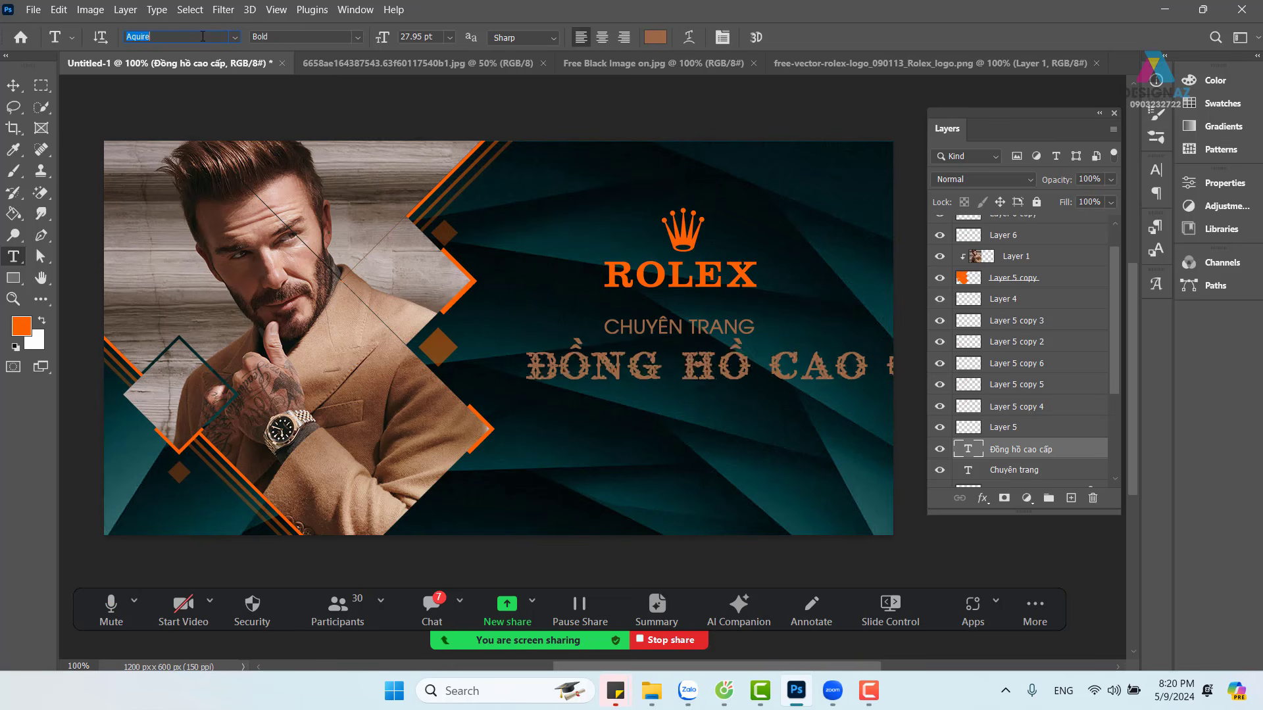
key(Down)
key(Down)
key(Down)
key(Down)
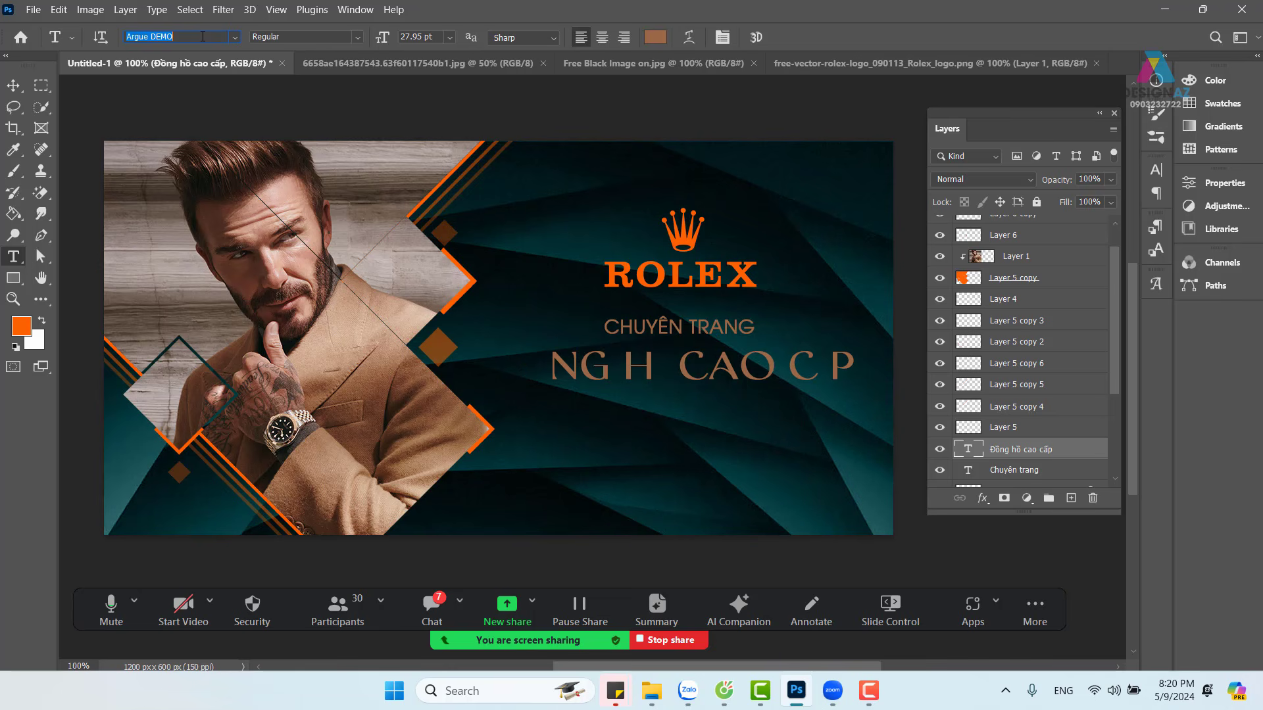
key(Down)
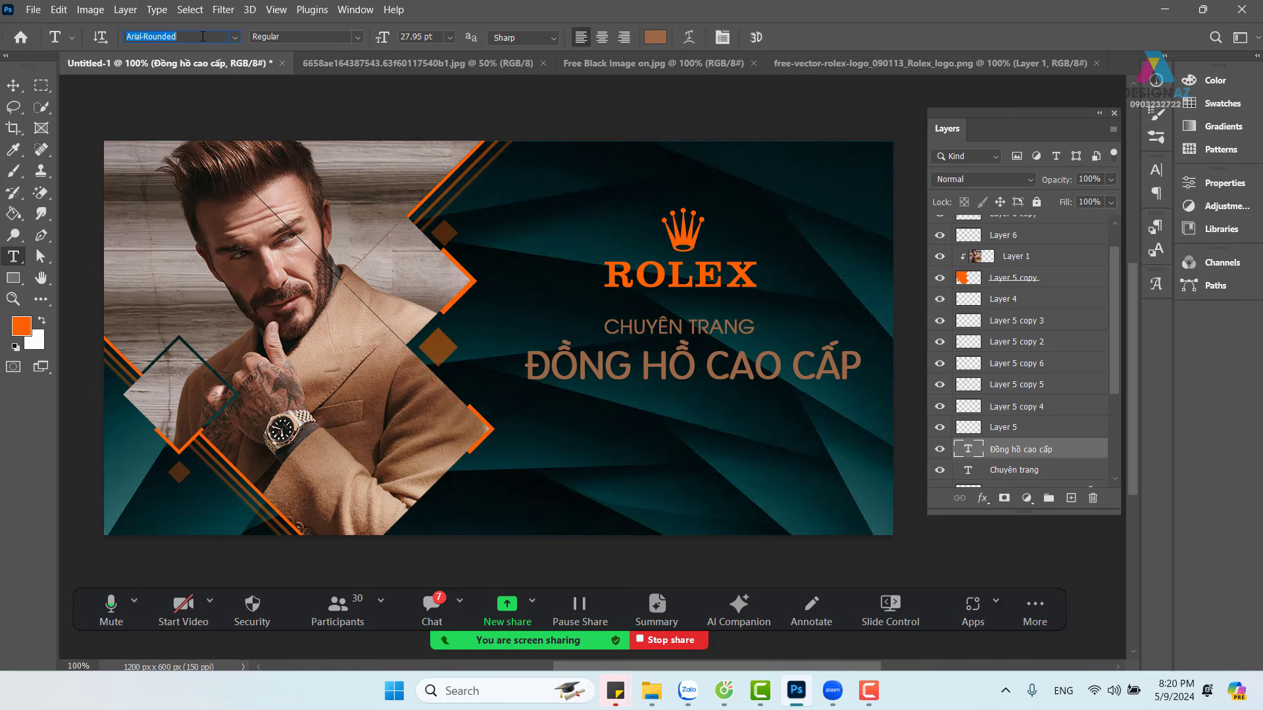
key(Down)
key(Down)
key(Down)
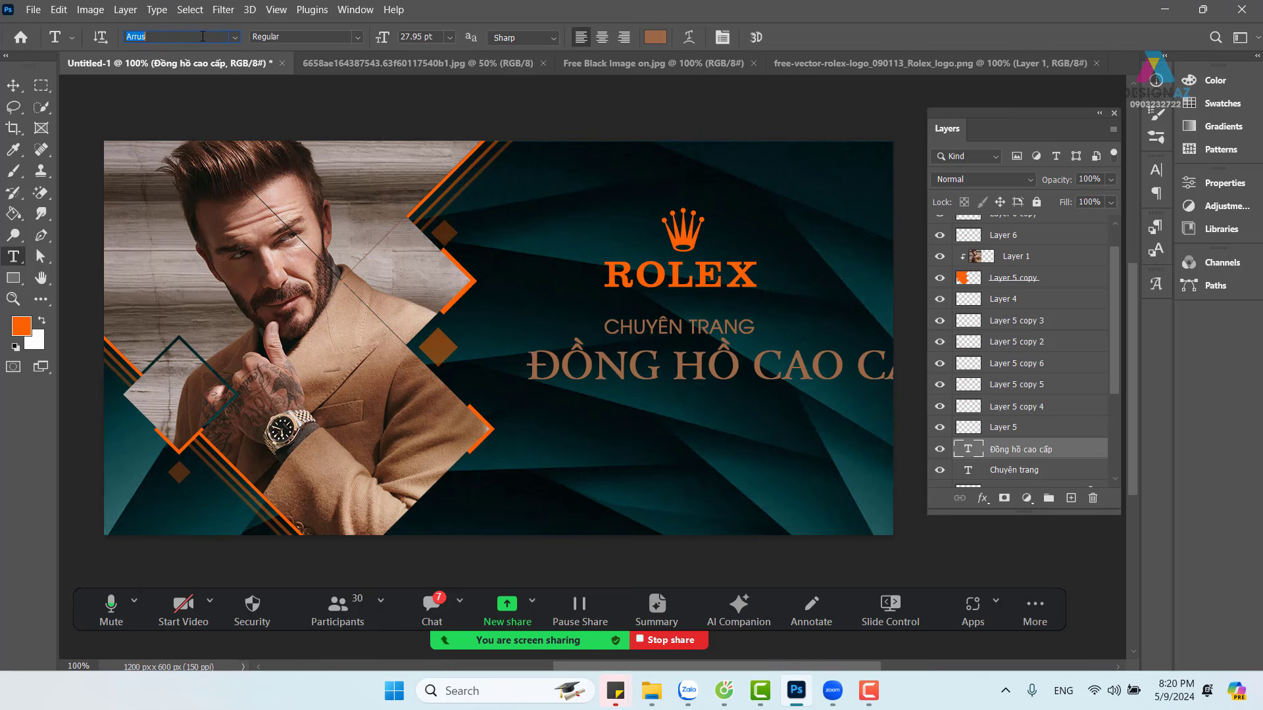
key(Down)
key(Down)
key(Down)
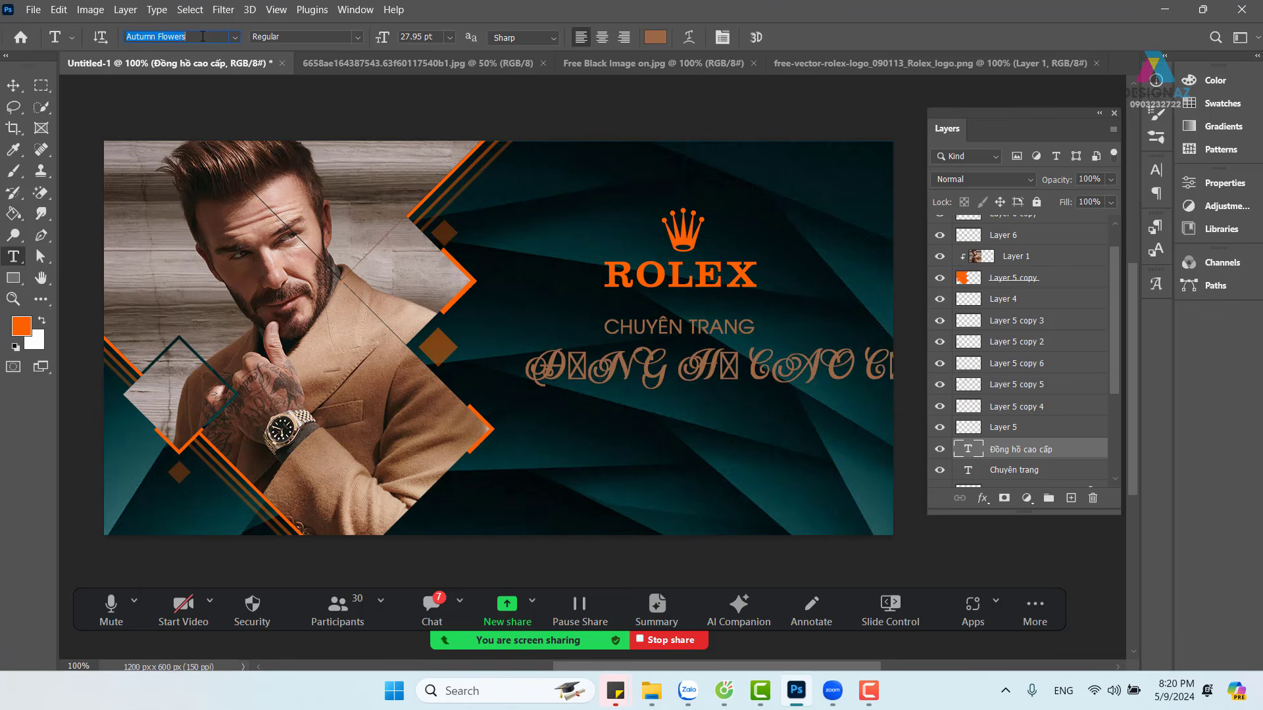
key(Down)
key(Down)
key(Down)
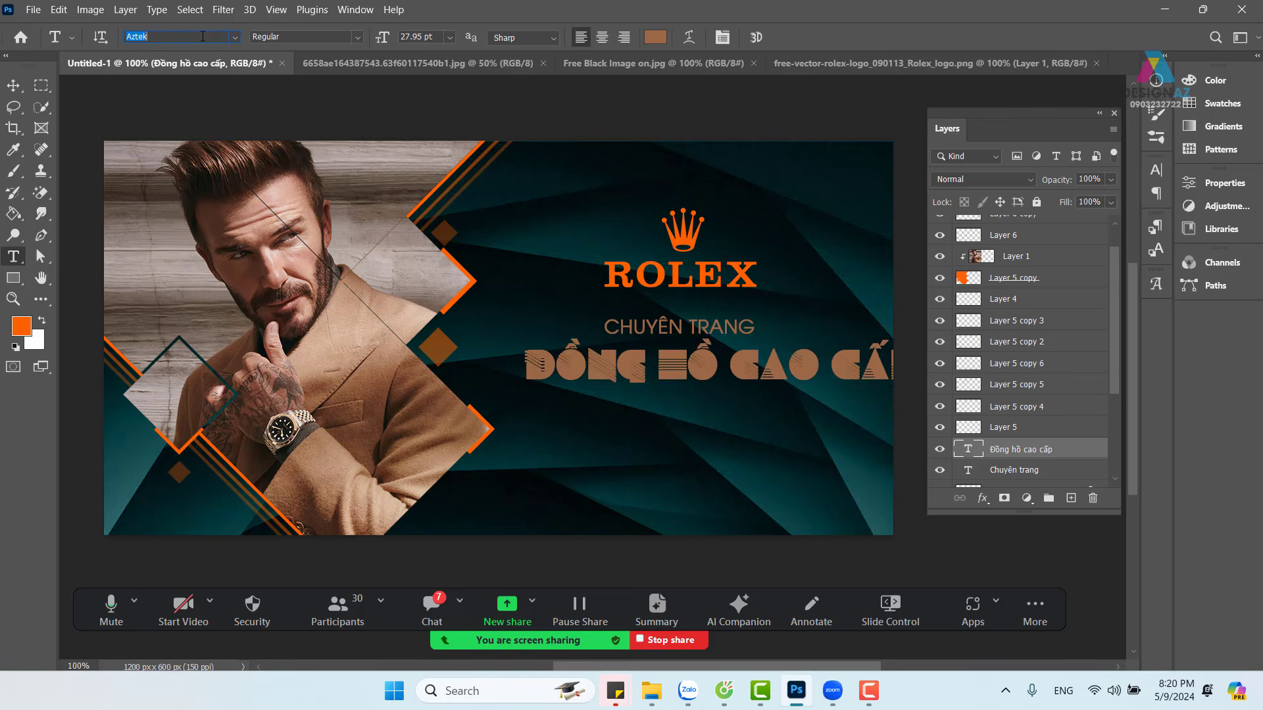
key(Down)
key(Down)
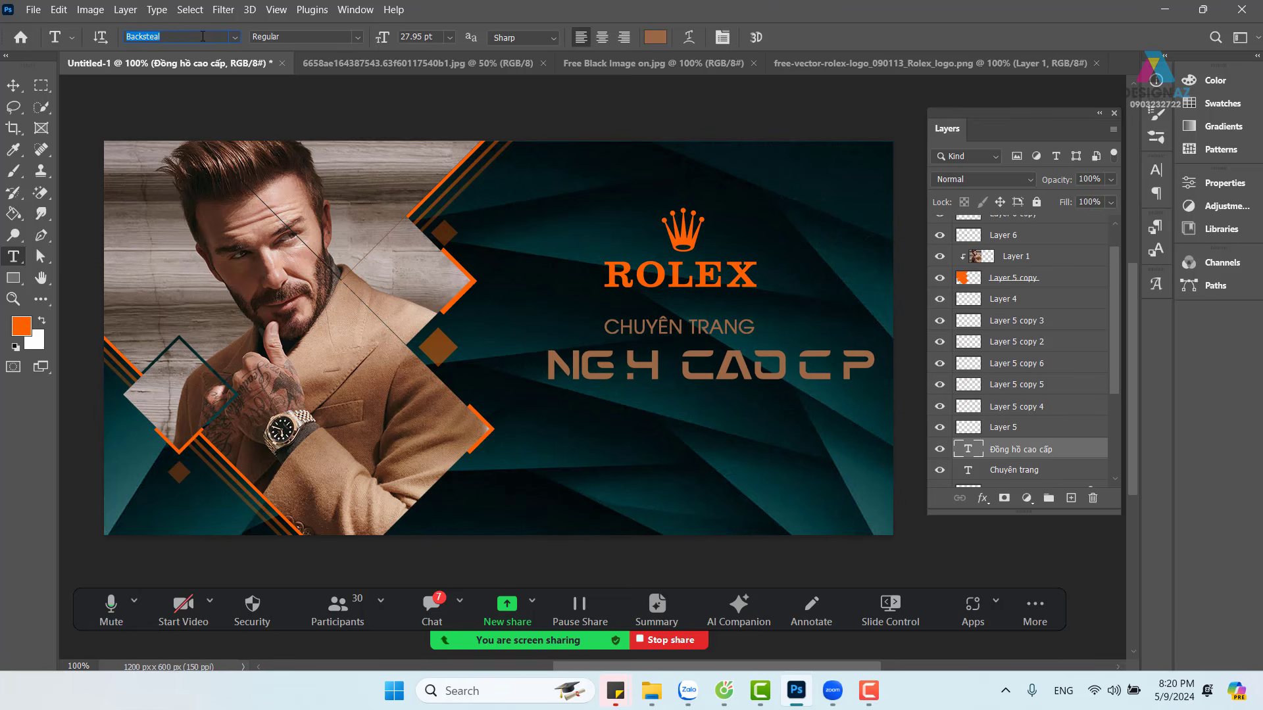
key(Down)
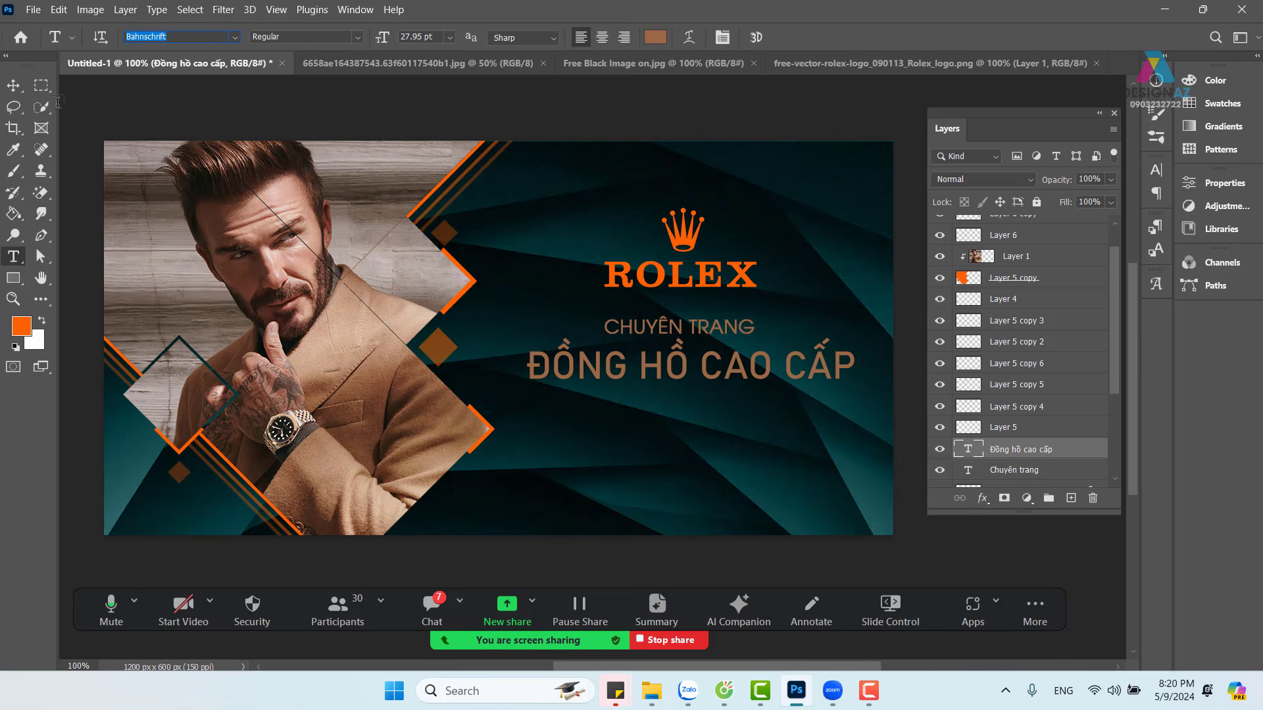
click(13, 85)
click(544, 340)
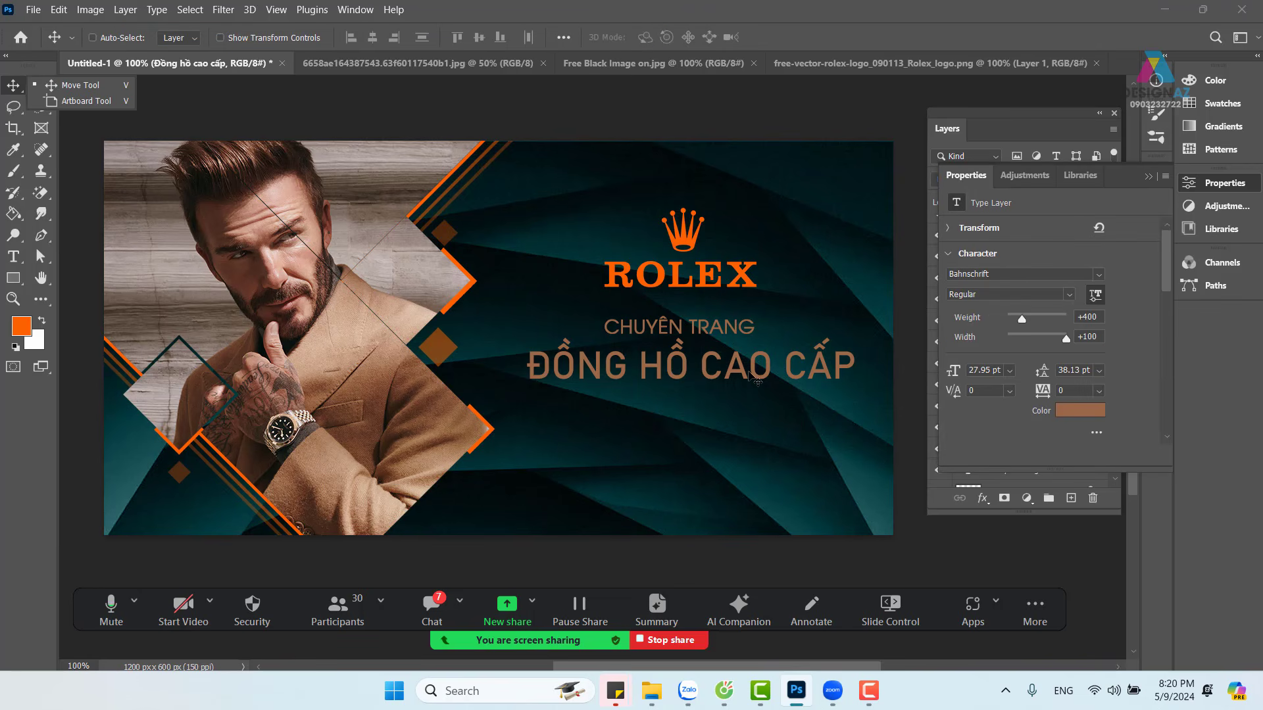
Step: Select the "ĐỒNG HỒ CAO CẤP" text layer and set its font style to Bold SemiCondensed
right_click(750, 373)
click(780, 383)
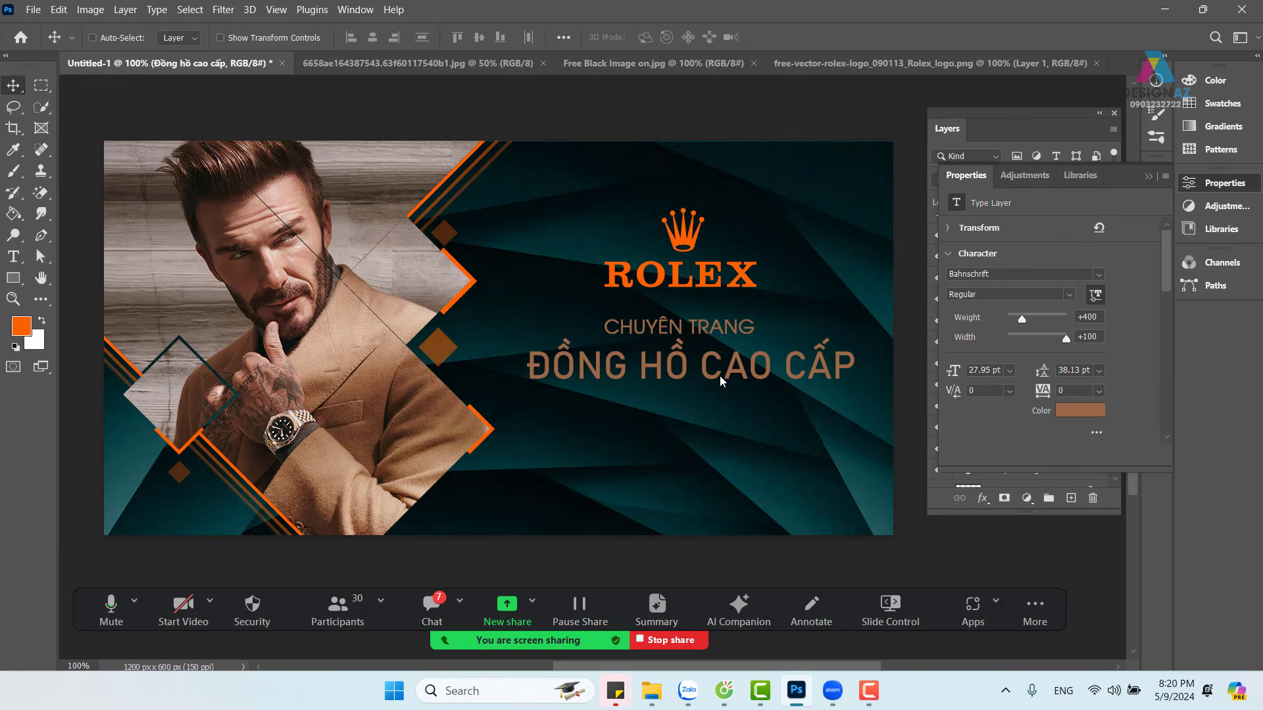
key(t)
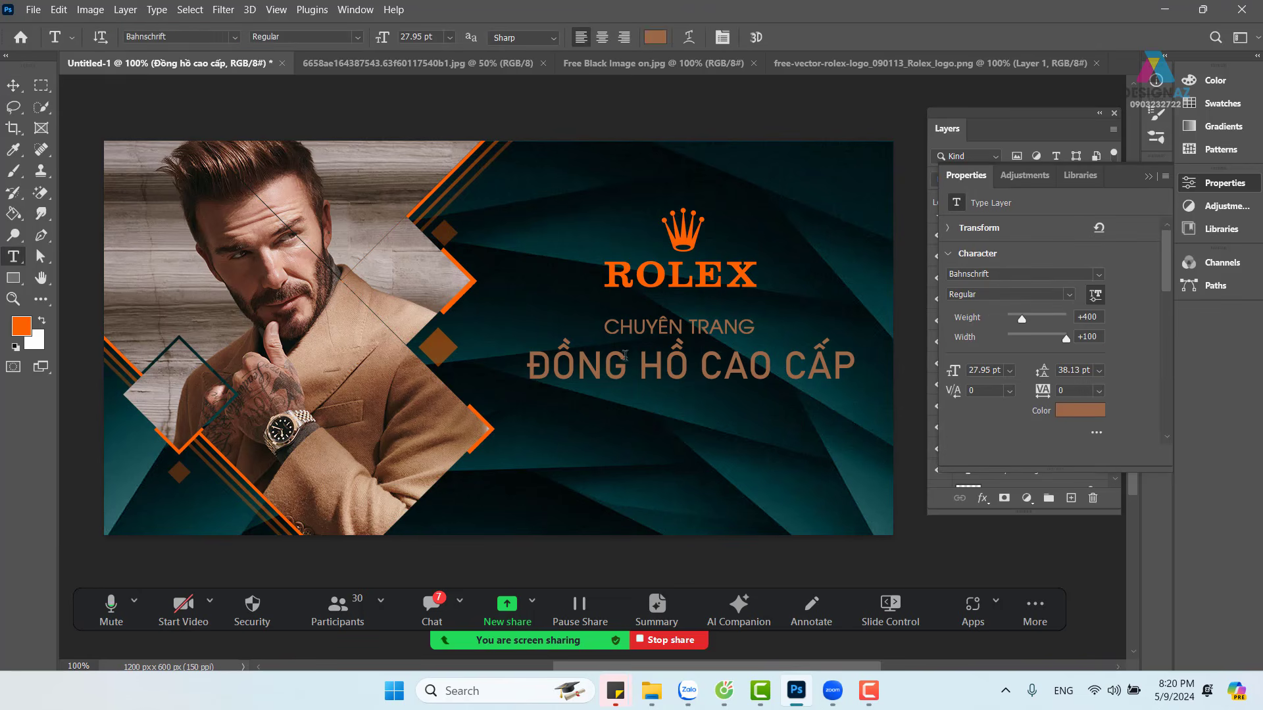
click(359, 37)
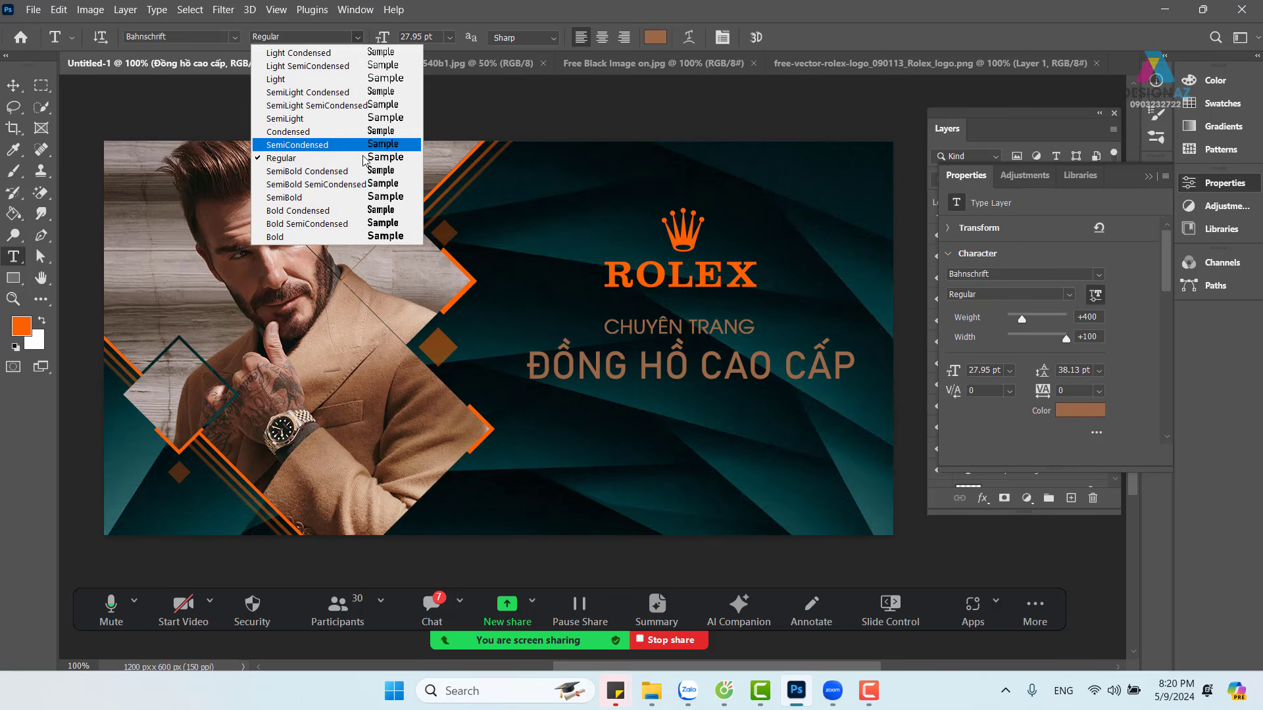
click(364, 225)
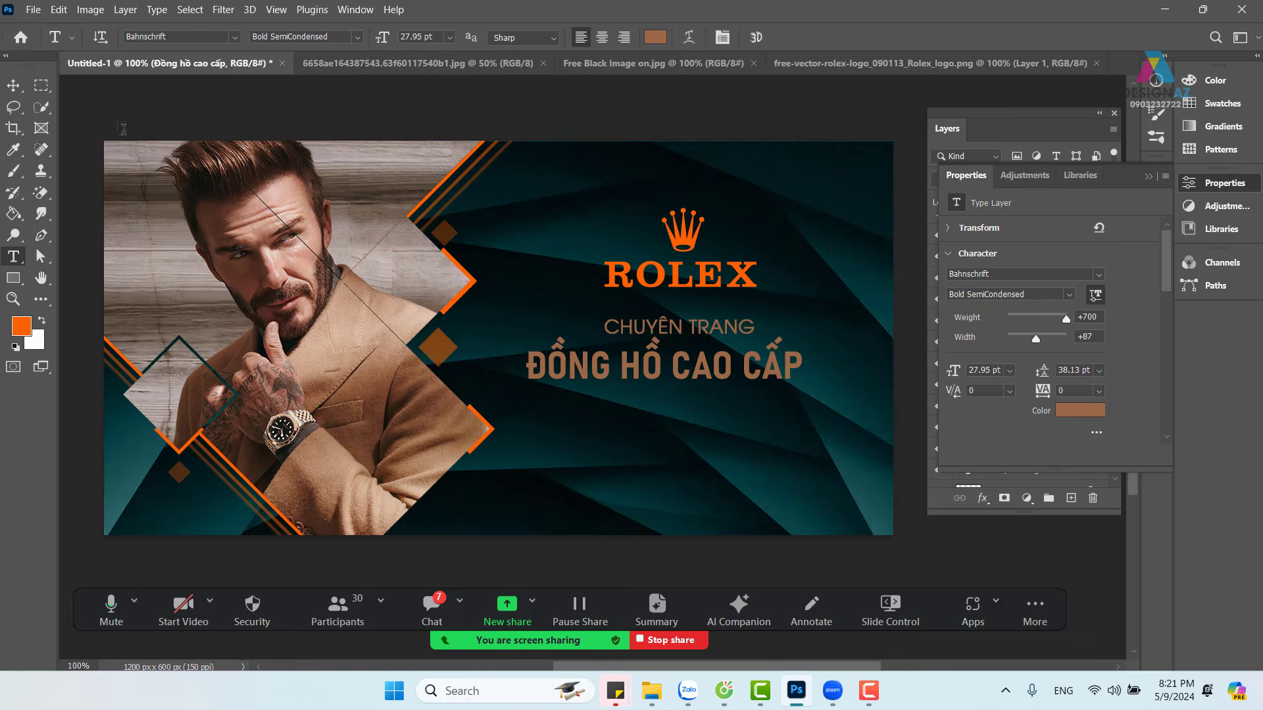
Step: Move the "ĐỒNG HỒ CAO CẤP" text slightly right and down so it sits centered beneath "CHUYÊN TRANG"
click(13, 86)
right_click(716, 363)
click(737, 367)
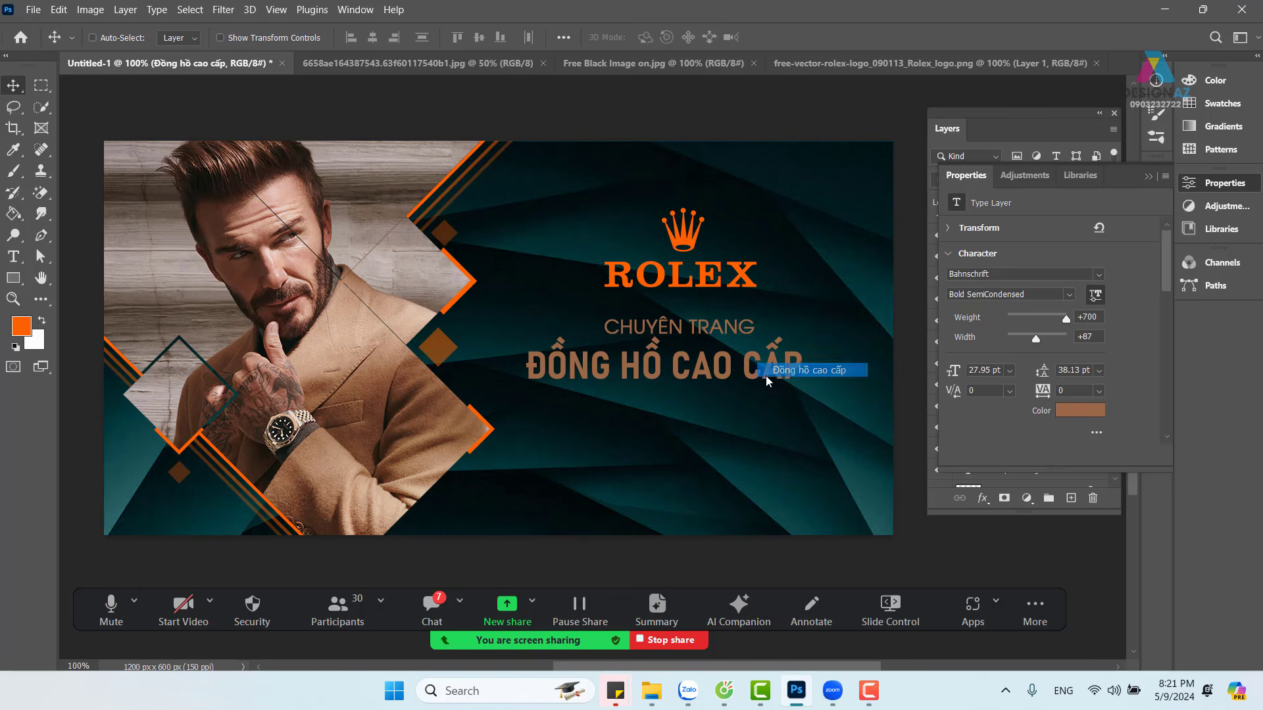
mouse_move(776, 371)
mouse_down()
mouse_move(748, 379)
mouse_move(792, 376)
mouse_up()
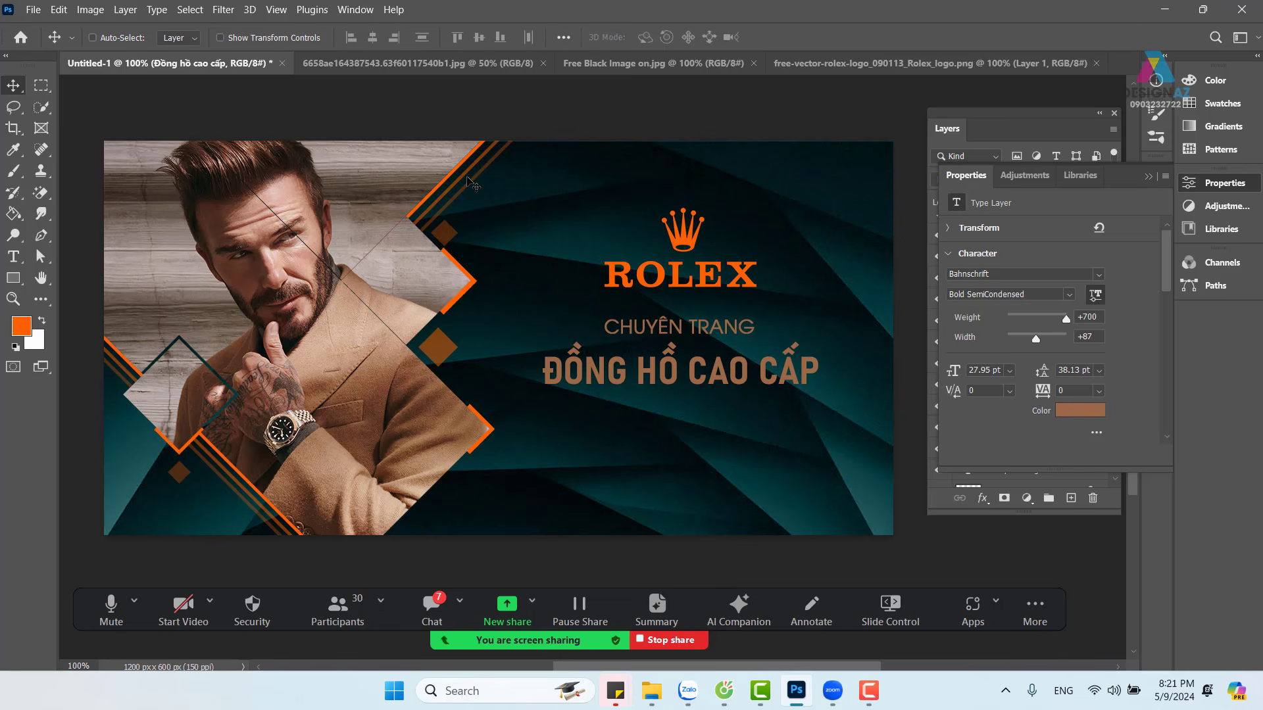
Step: Try the SemiLight Condensed font style on the "ĐỒNG HỒ CAO CẤP" text
key(t)
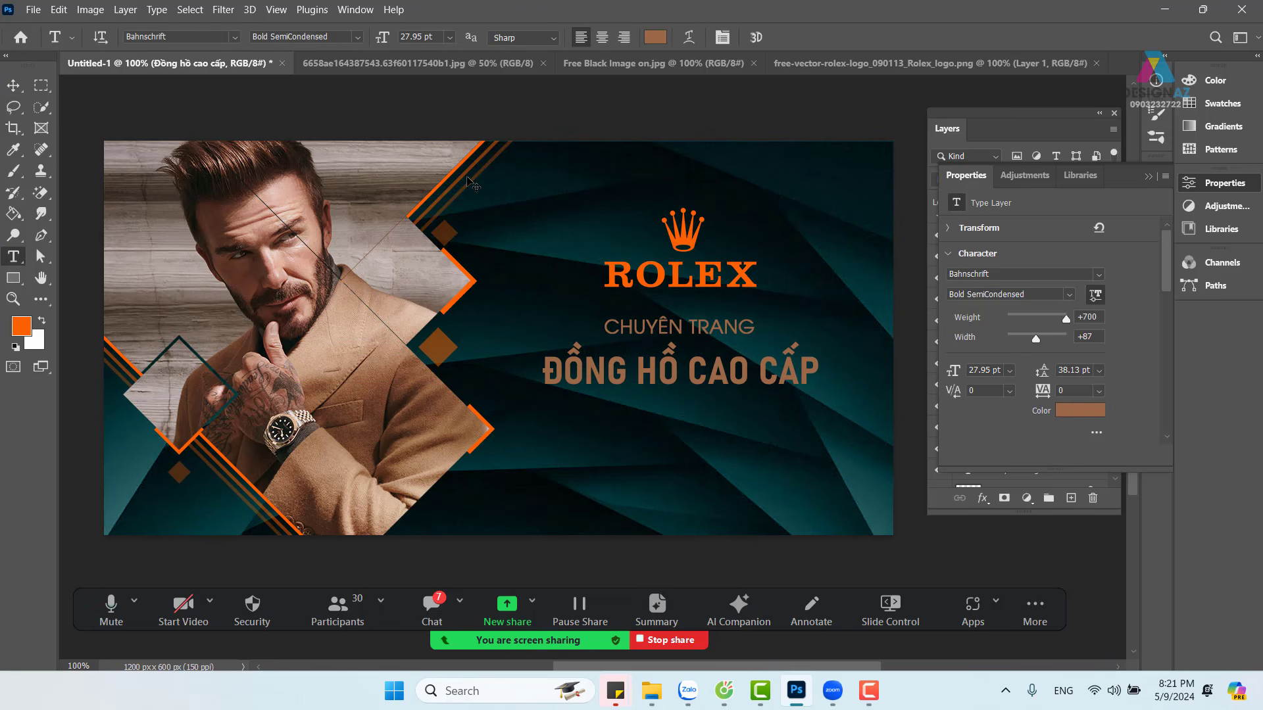
click(357, 41)
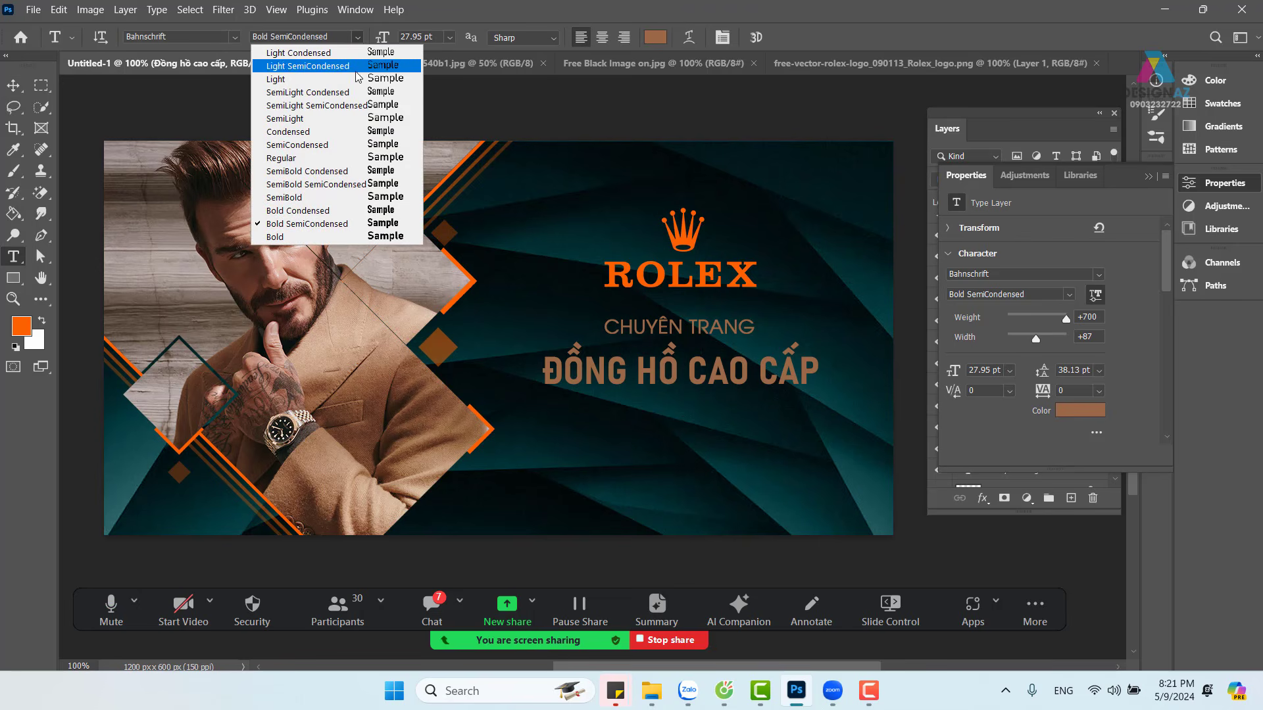
click(359, 93)
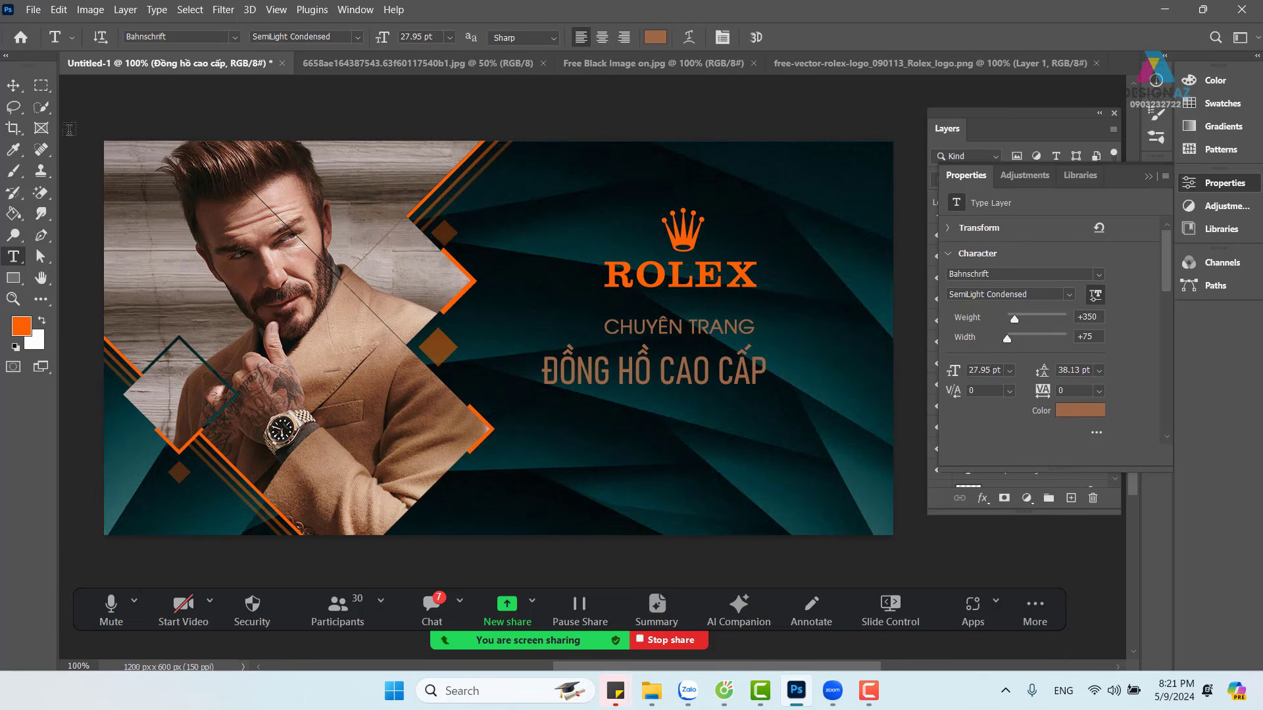
click(14, 86)
right_click(691, 369)
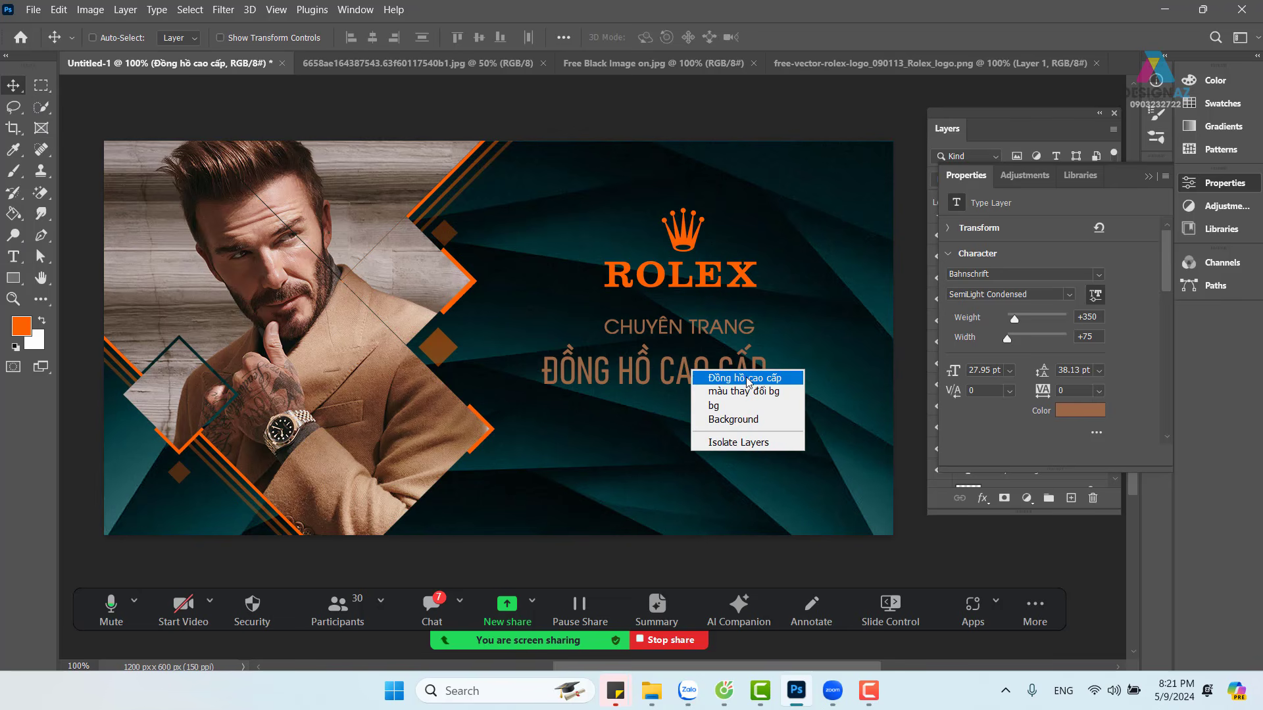
click(749, 387)
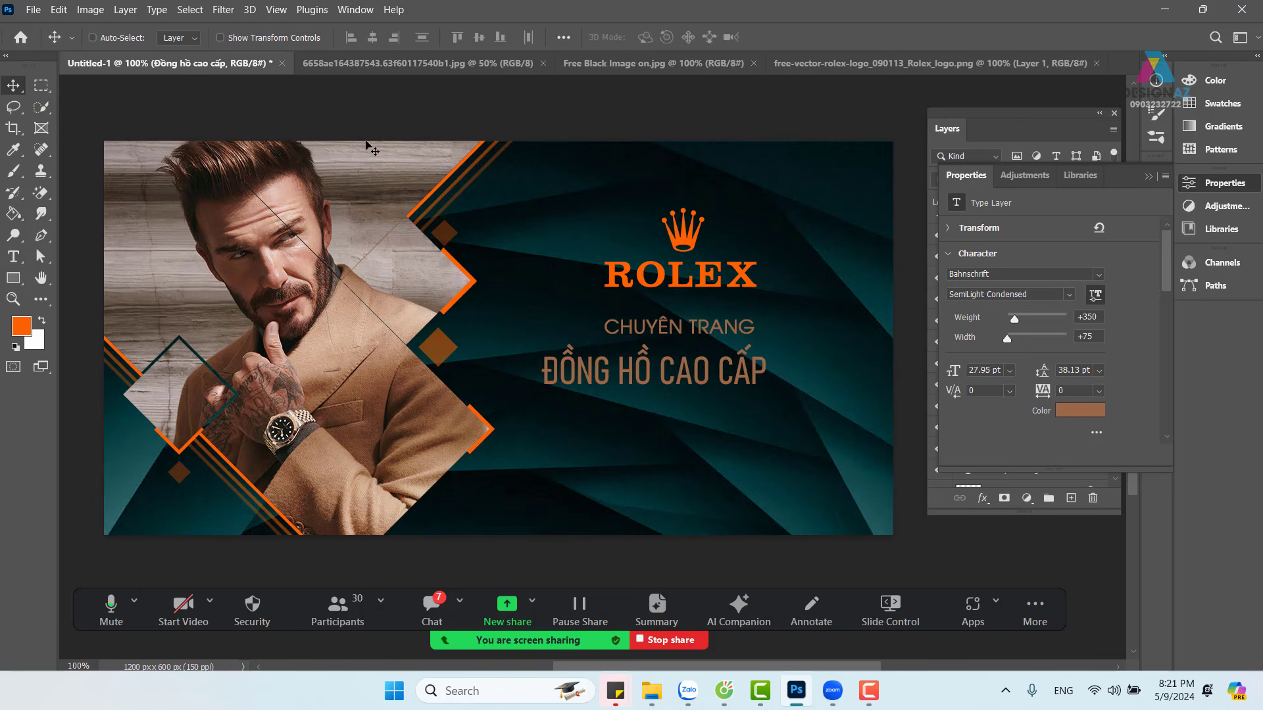
Step: Set the font style of the "ĐỒNG HỒ CAO CẤP" text back to Bold SemiCondensed
key(t)
click(357, 37)
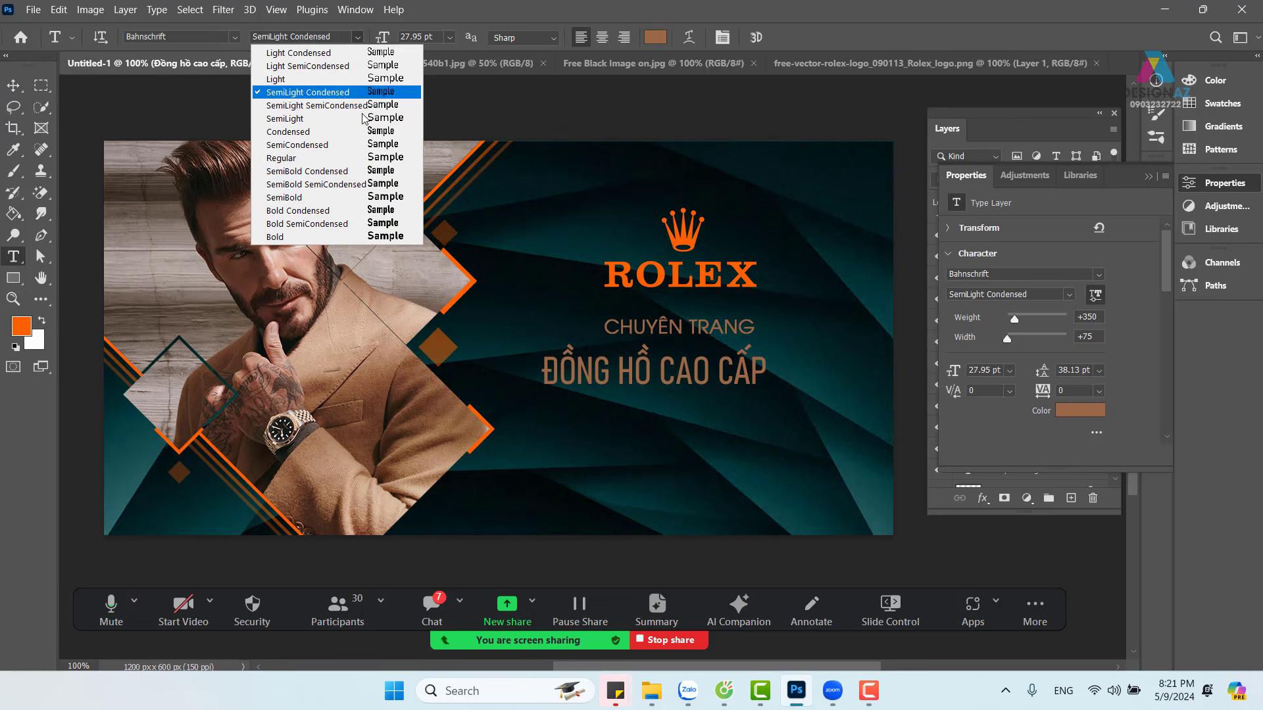
click(364, 224)
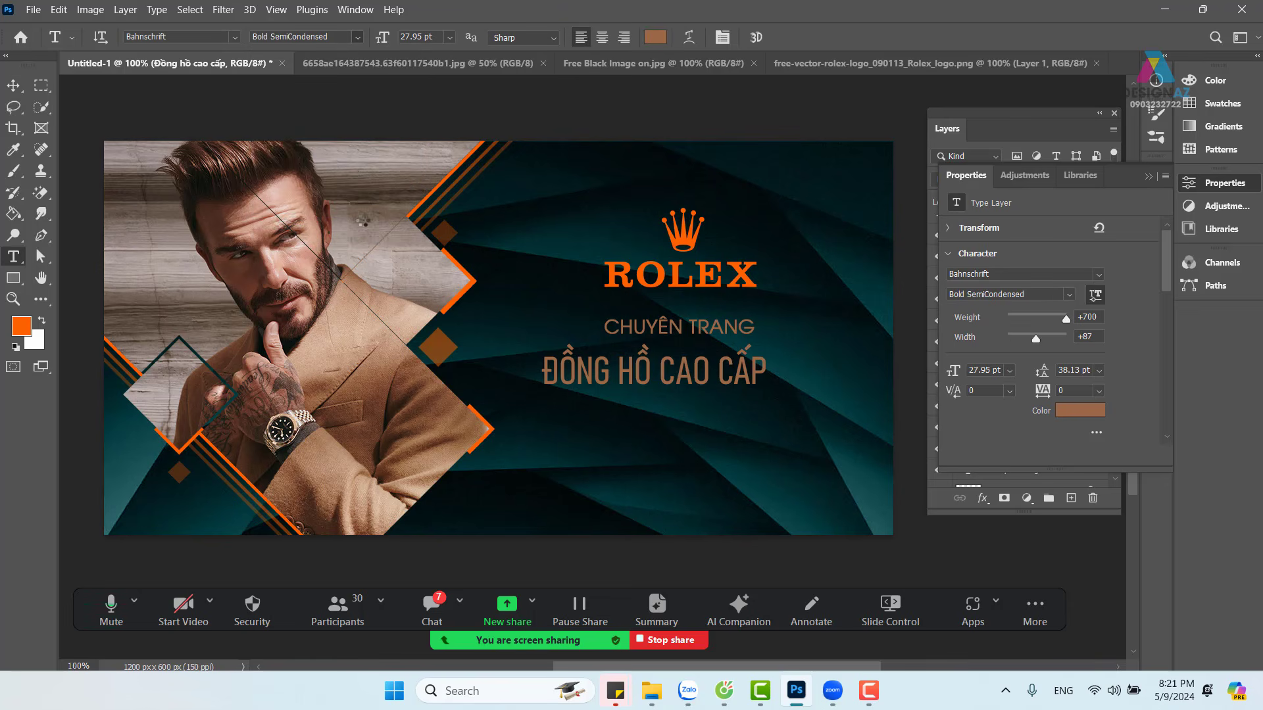
click(17, 92)
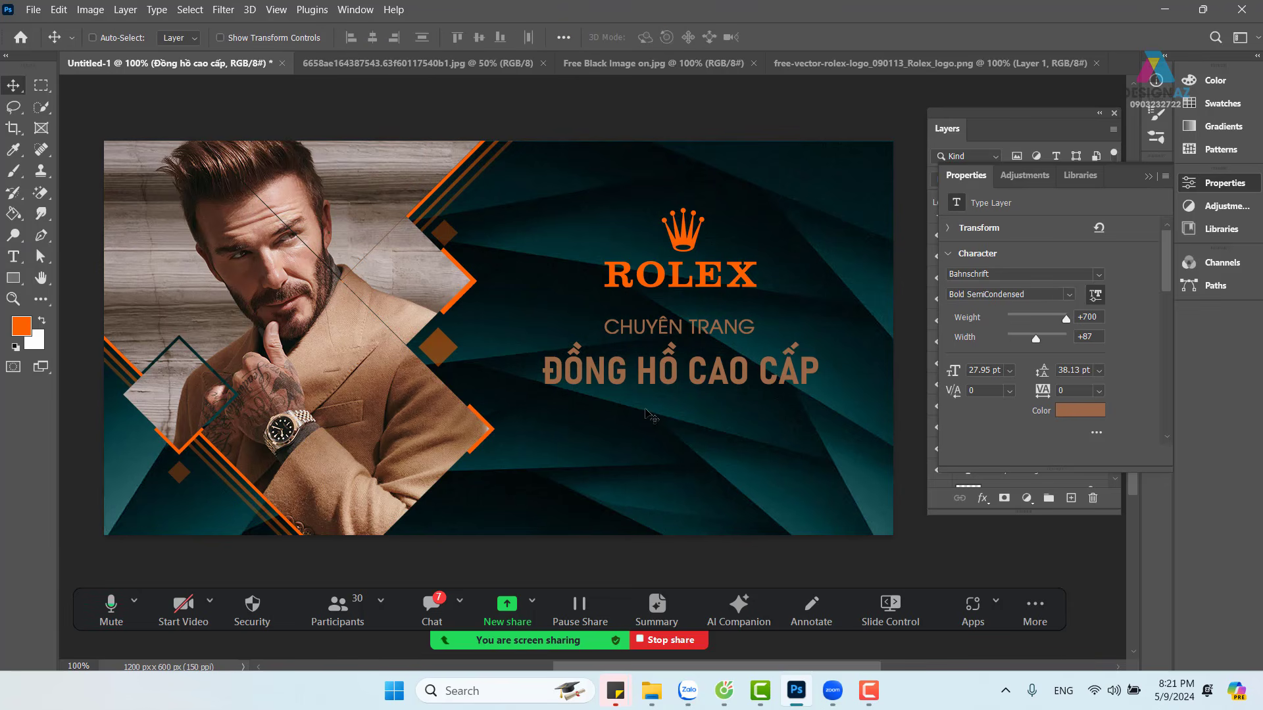
Step: Enlarge the "ĐỒNG HỒ CAO CẤP" text to about 32.42 pt by extending it on both sides
key(ctrl+t)
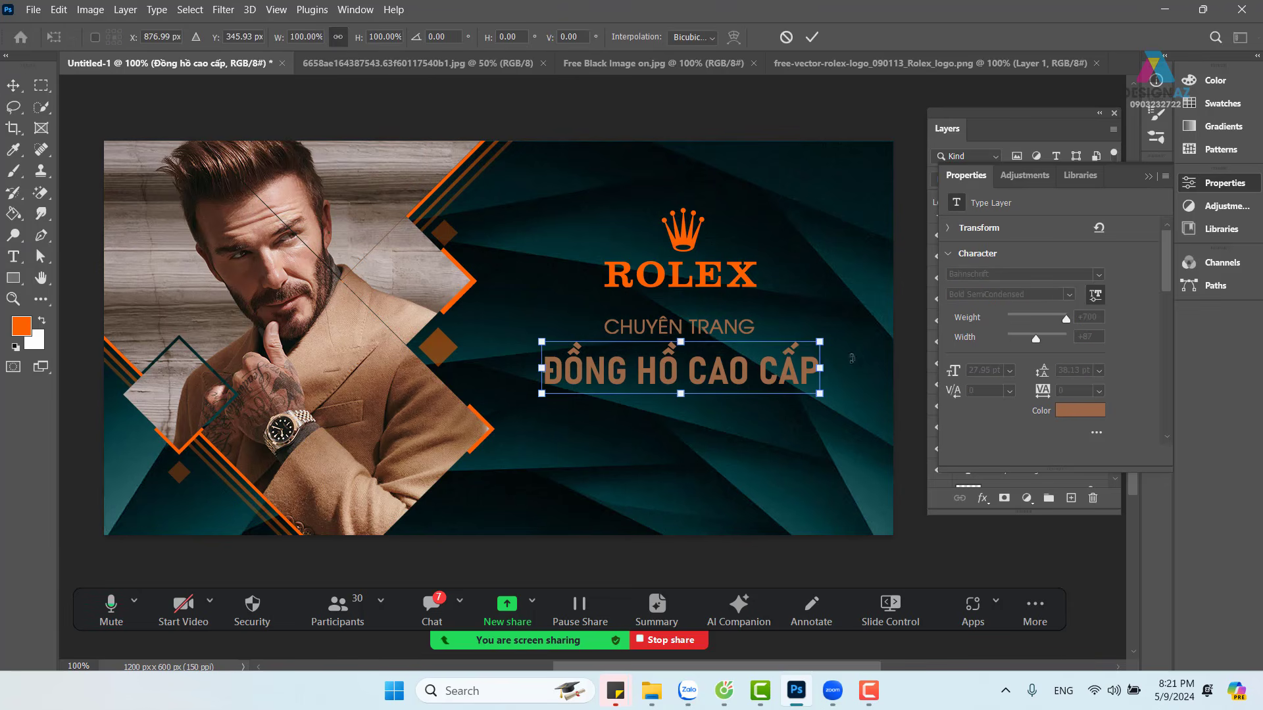
drag(821, 341, 843, 330)
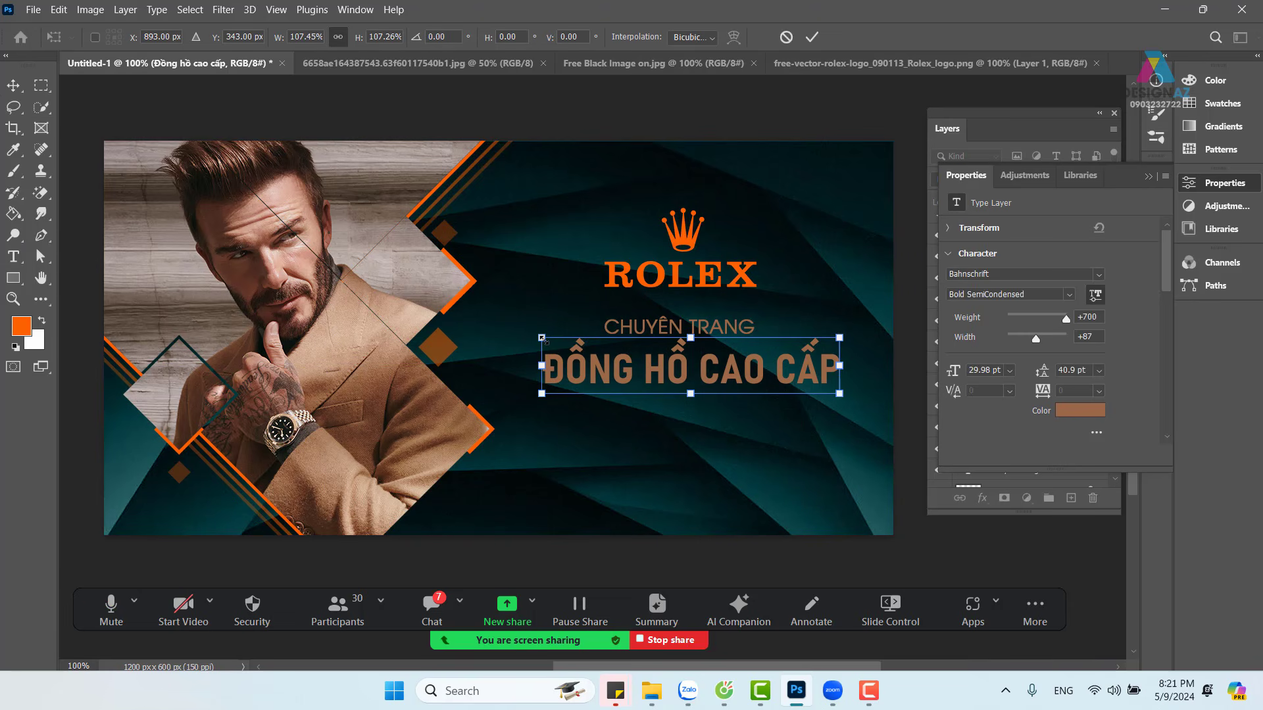
drag(542, 338, 518, 332)
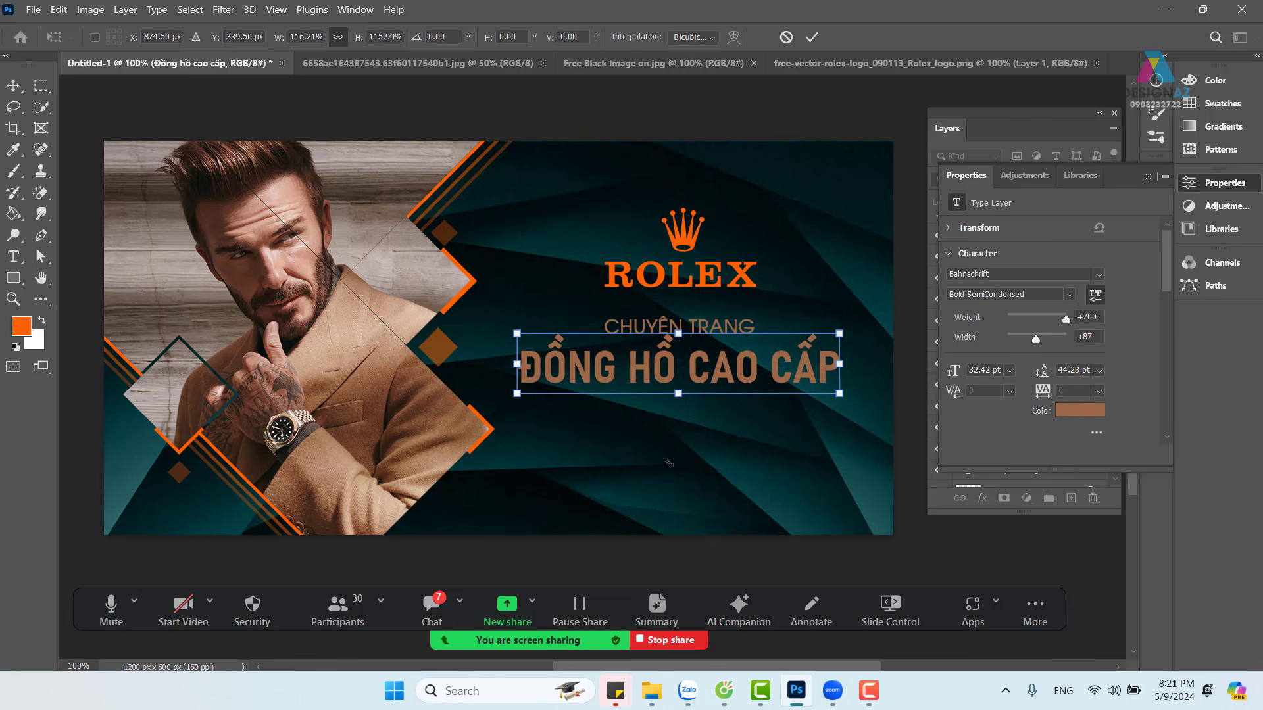
key(Return)
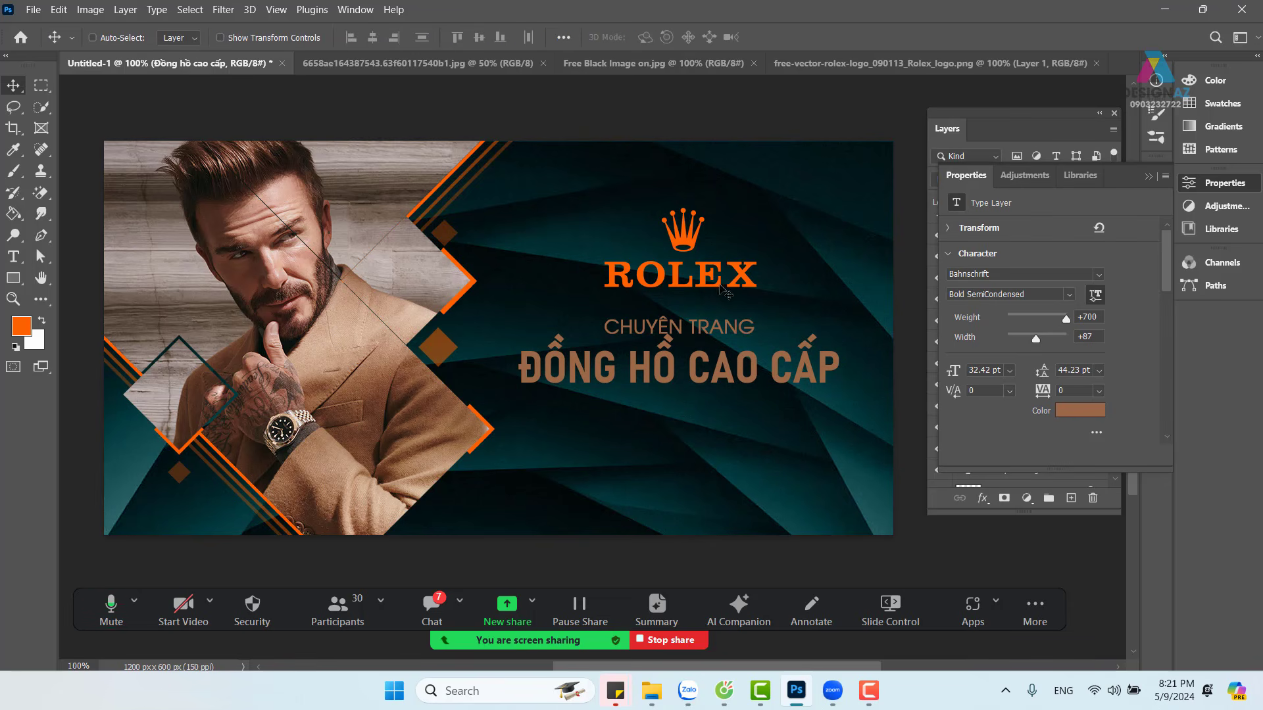
Step: Scale the Rolex logo down to about 195 × 102 px and center it above the headline text
right_click(727, 289)
click(727, 294)
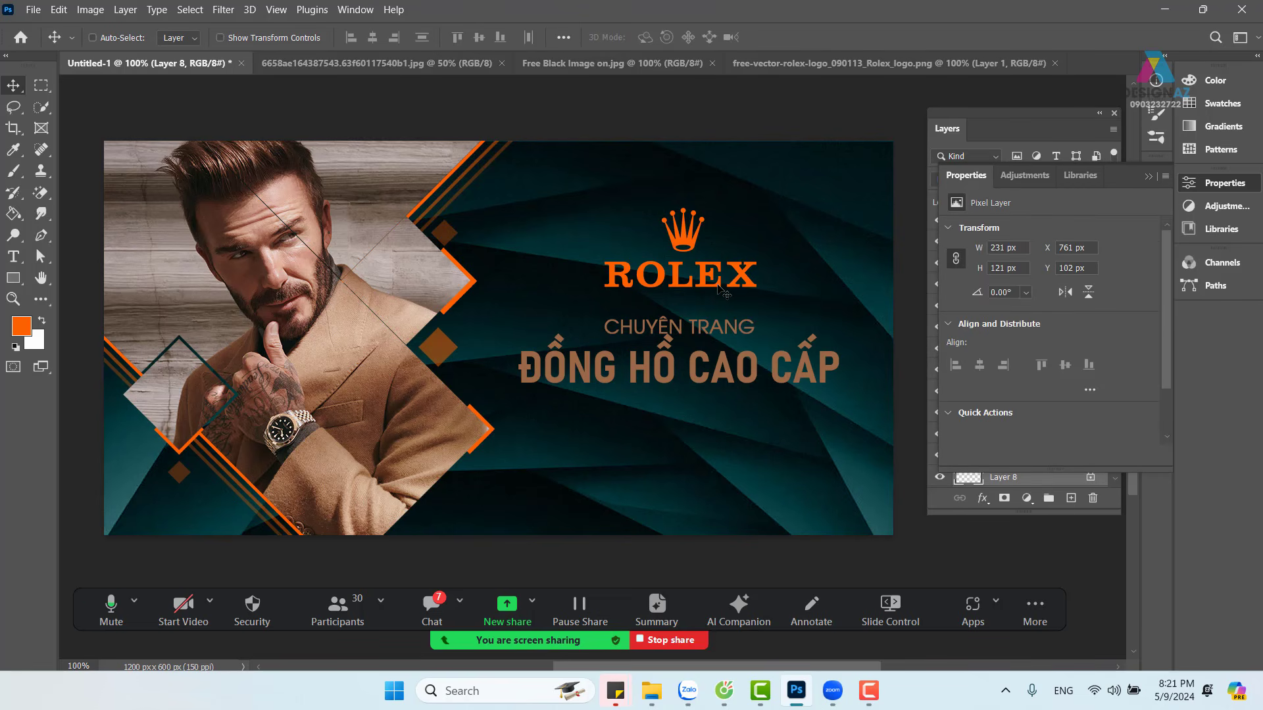
right_click(720, 289)
click(725, 294)
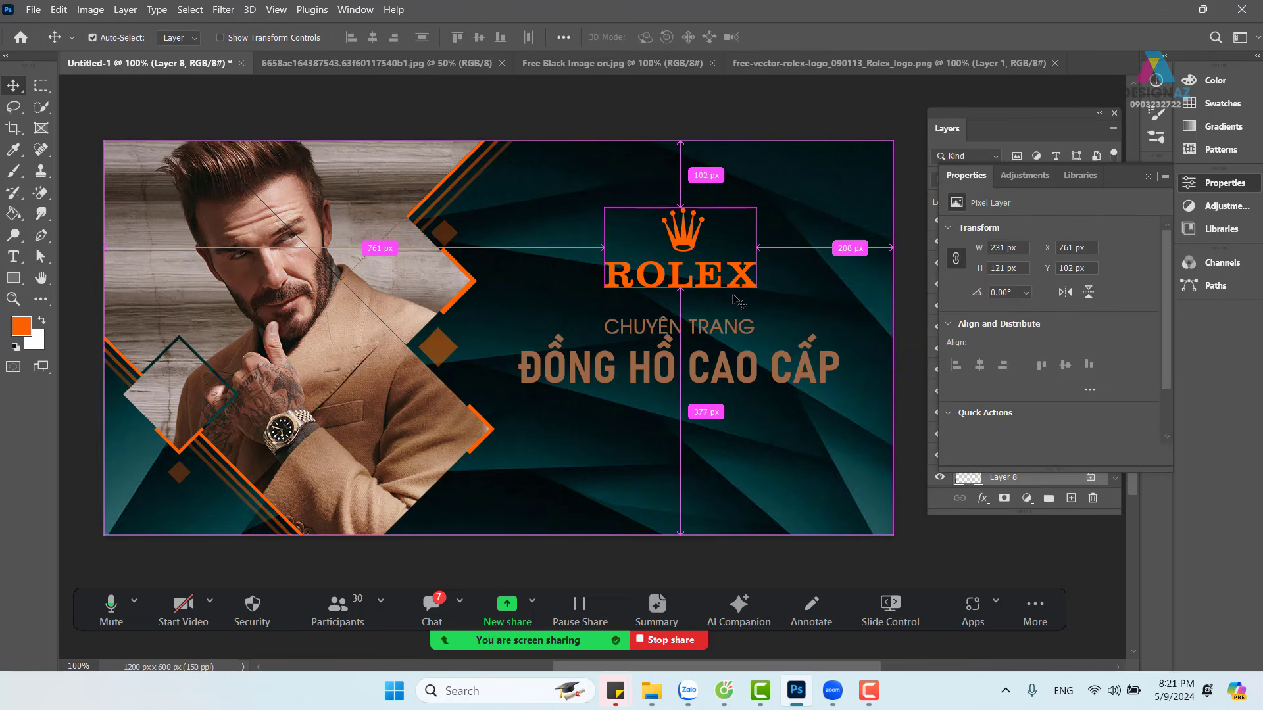
key(ctrl+t)
drag(755, 208, 734, 219)
key(Return)
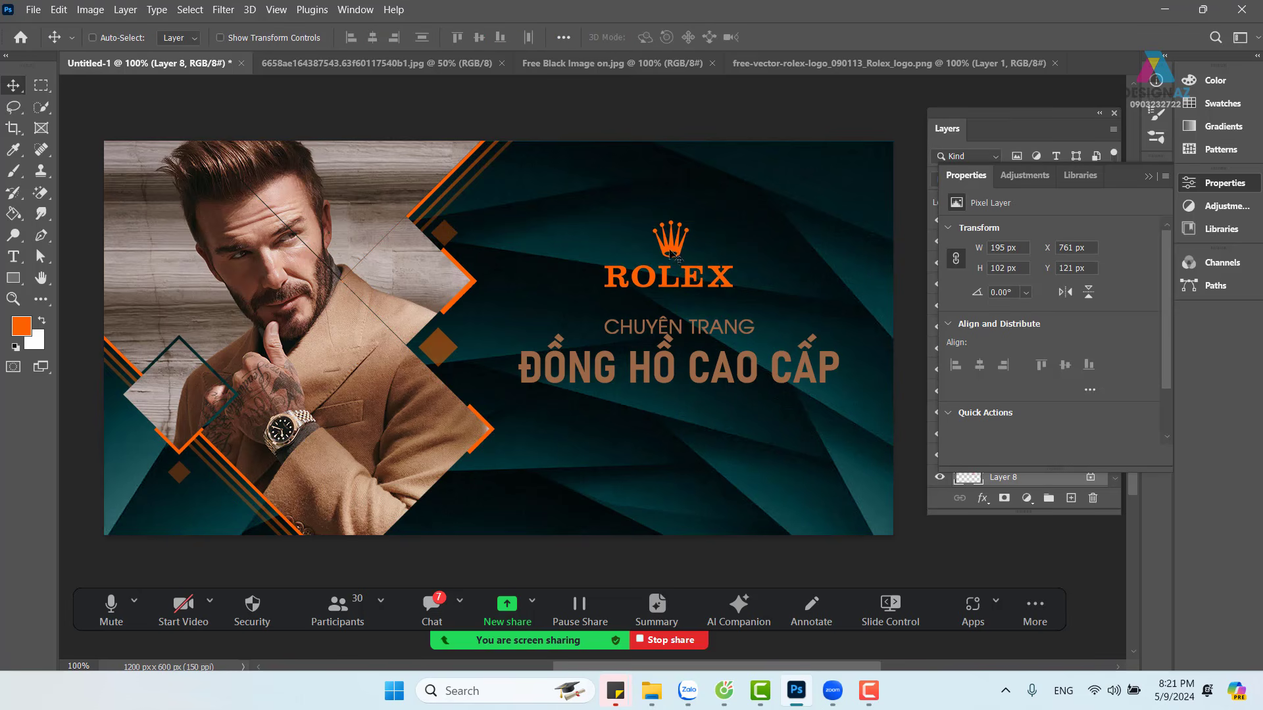
drag(670, 255, 686, 258)
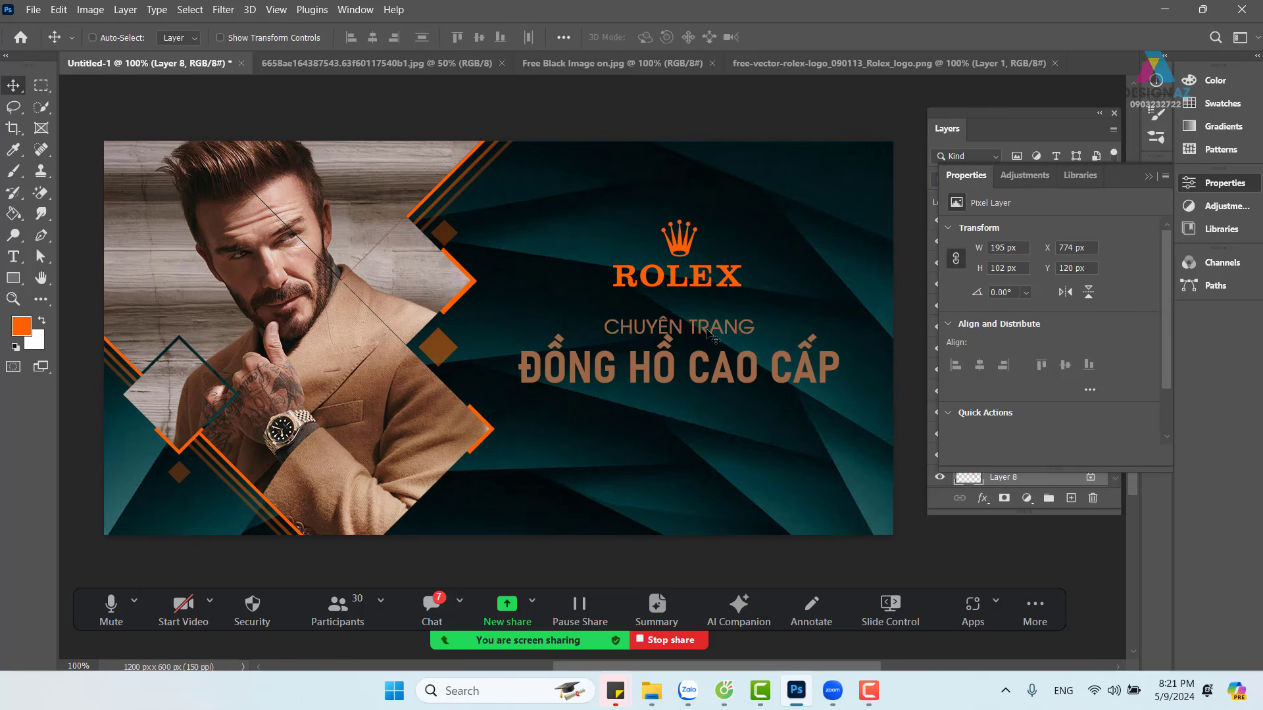
Step: Scale the "CHUYÊN TRANG" text down to about 12.8 pt and shift it slightly up to sit centered under the logo
right_click(707, 329)
click(742, 345)
key(ctrl+t)
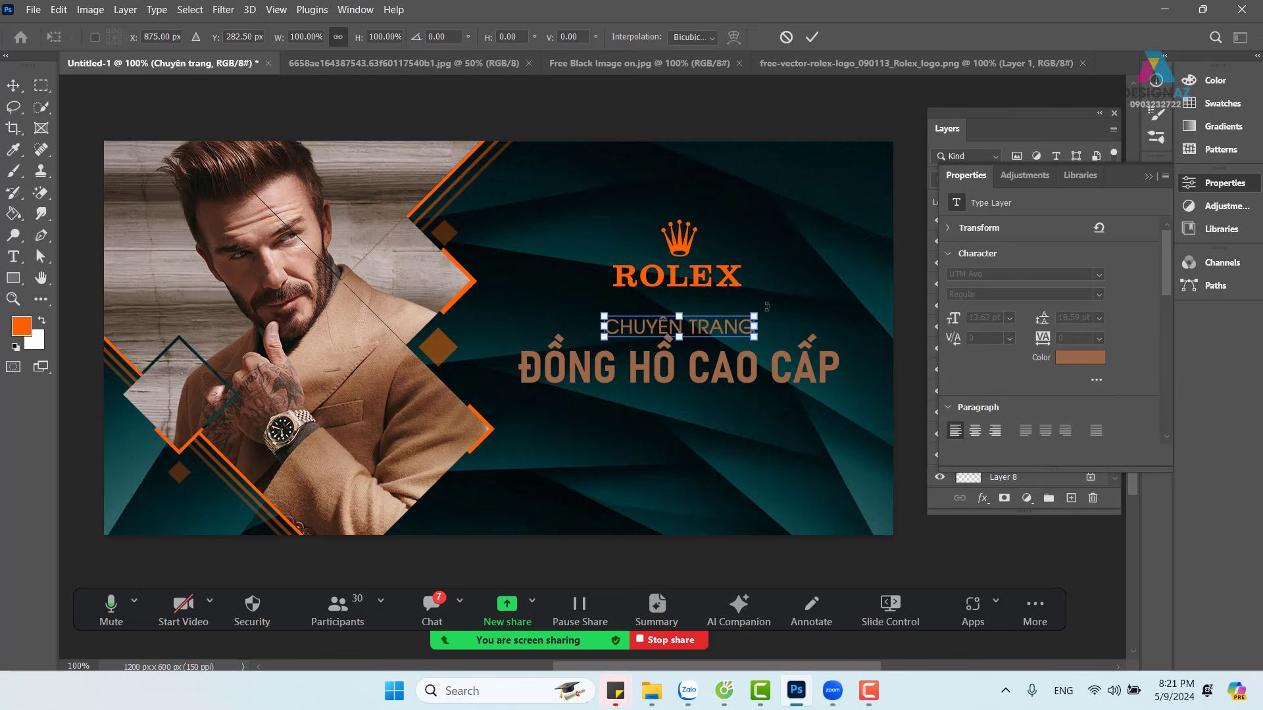
drag(755, 314, 744, 316)
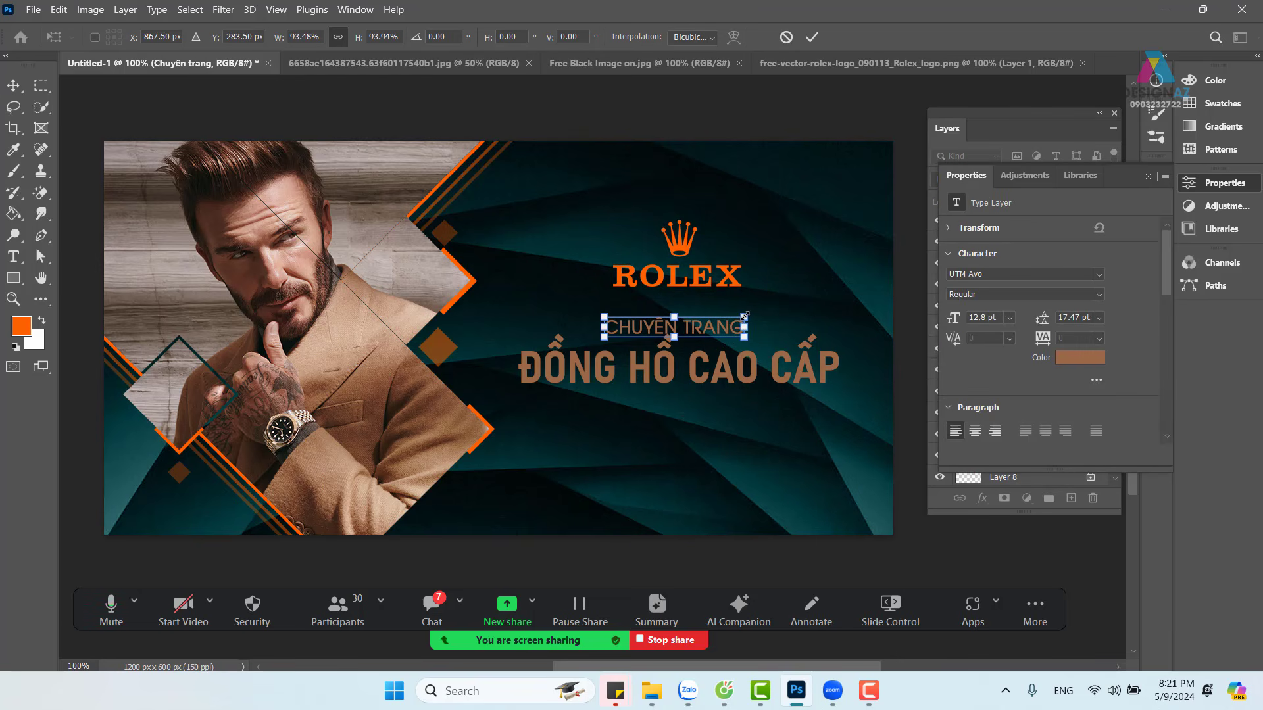
key(Return)
drag(725, 331, 727, 324)
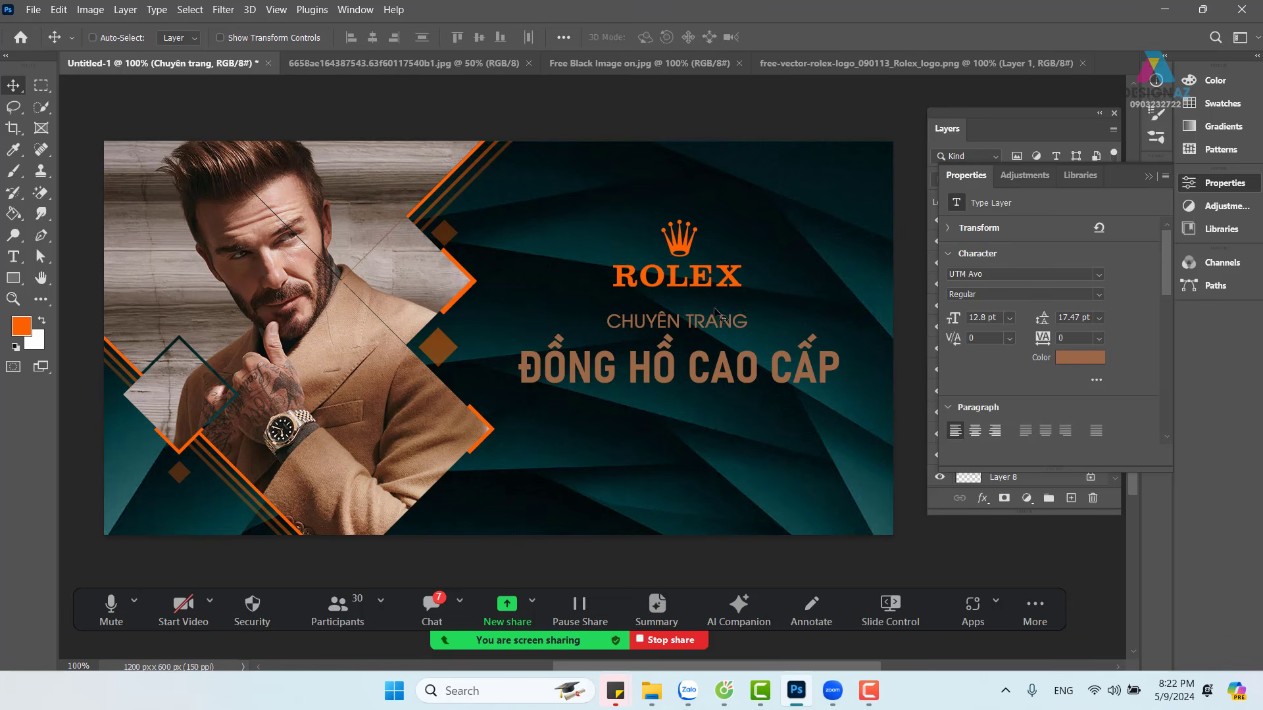
Step: Nudge the "ĐỒNG HỒ CAO CẤP" text slightly up and raise the Rolex logo to about Y 107 px
right_click(697, 356)
click(717, 363)
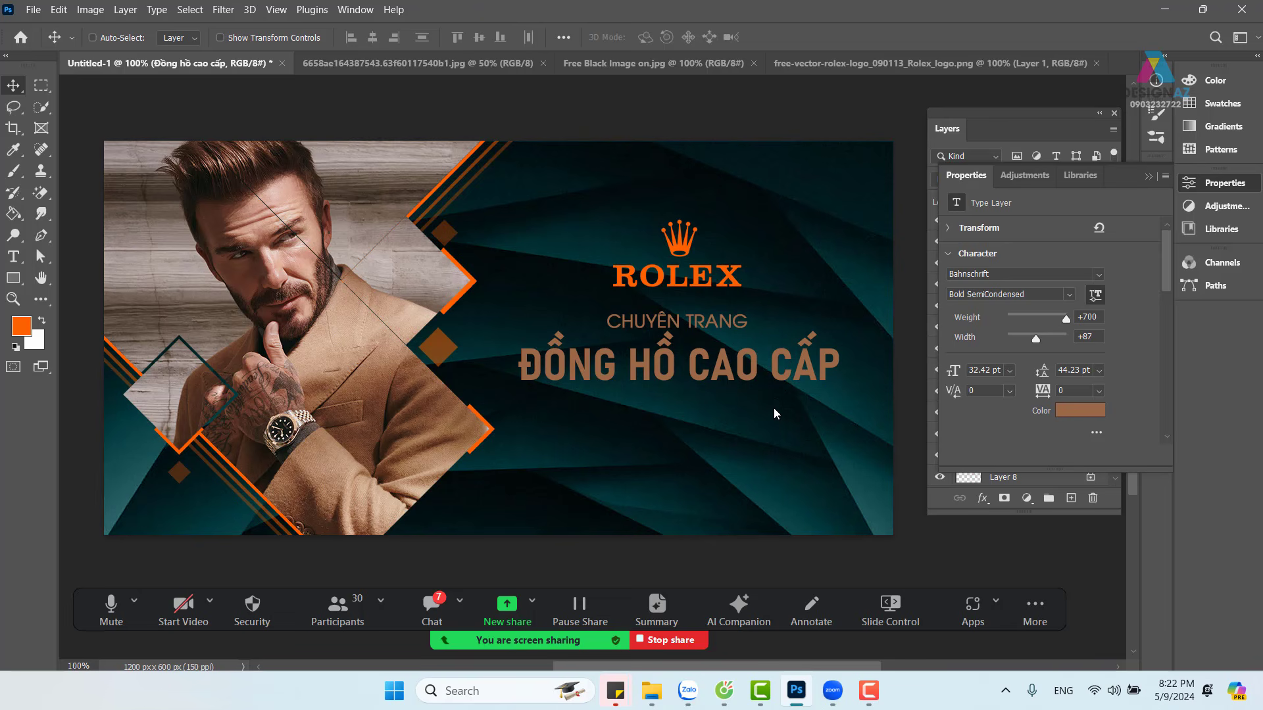
right_click(709, 278)
click(712, 294)
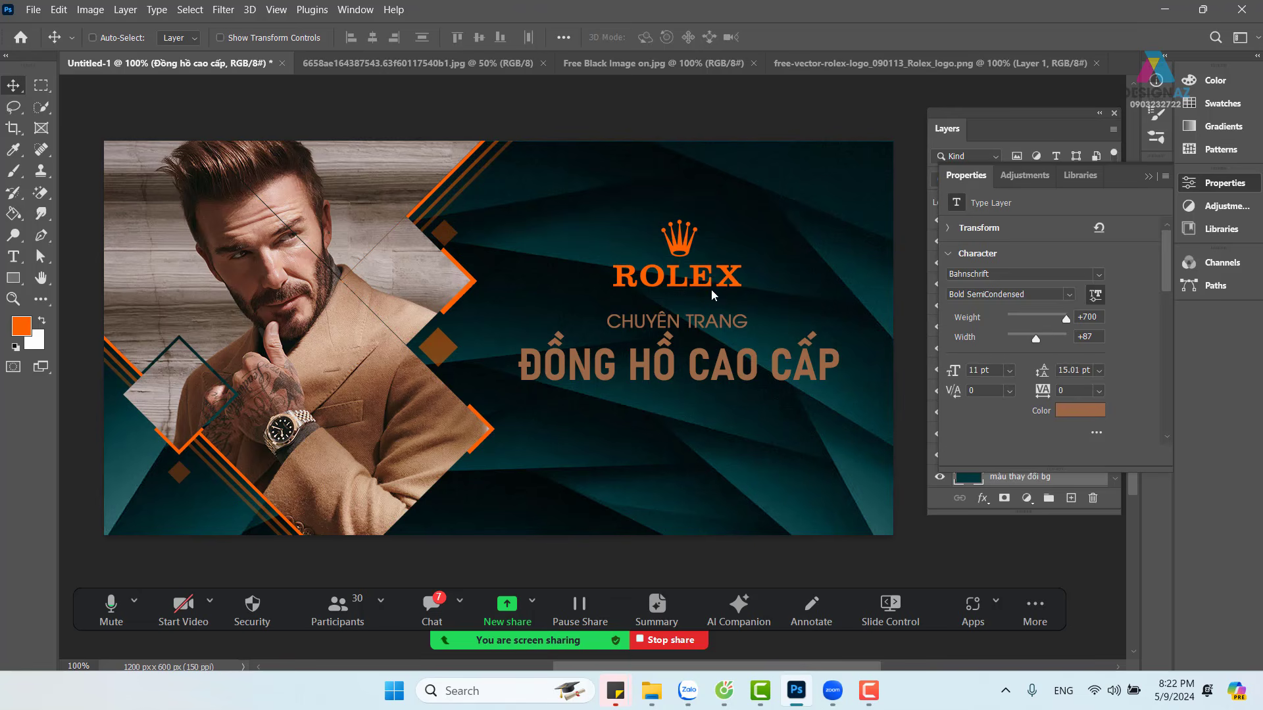
right_click(709, 283)
click(714, 288)
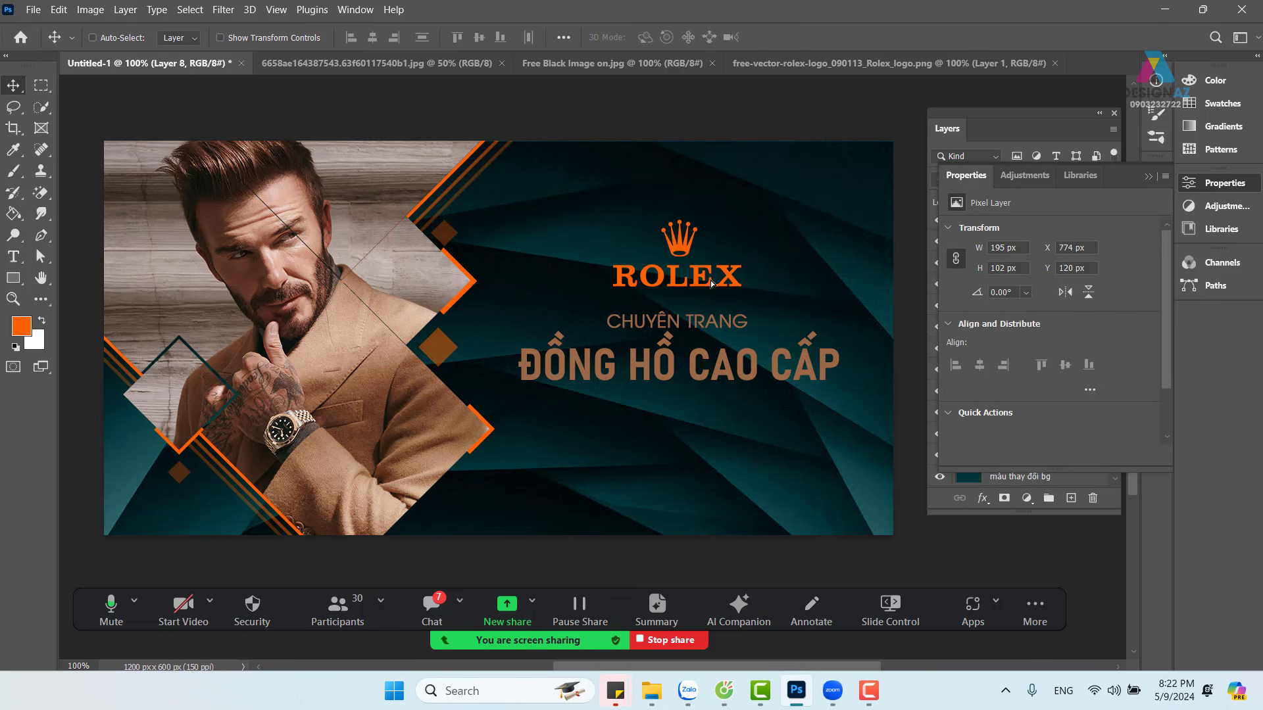
drag(711, 283, 710, 274)
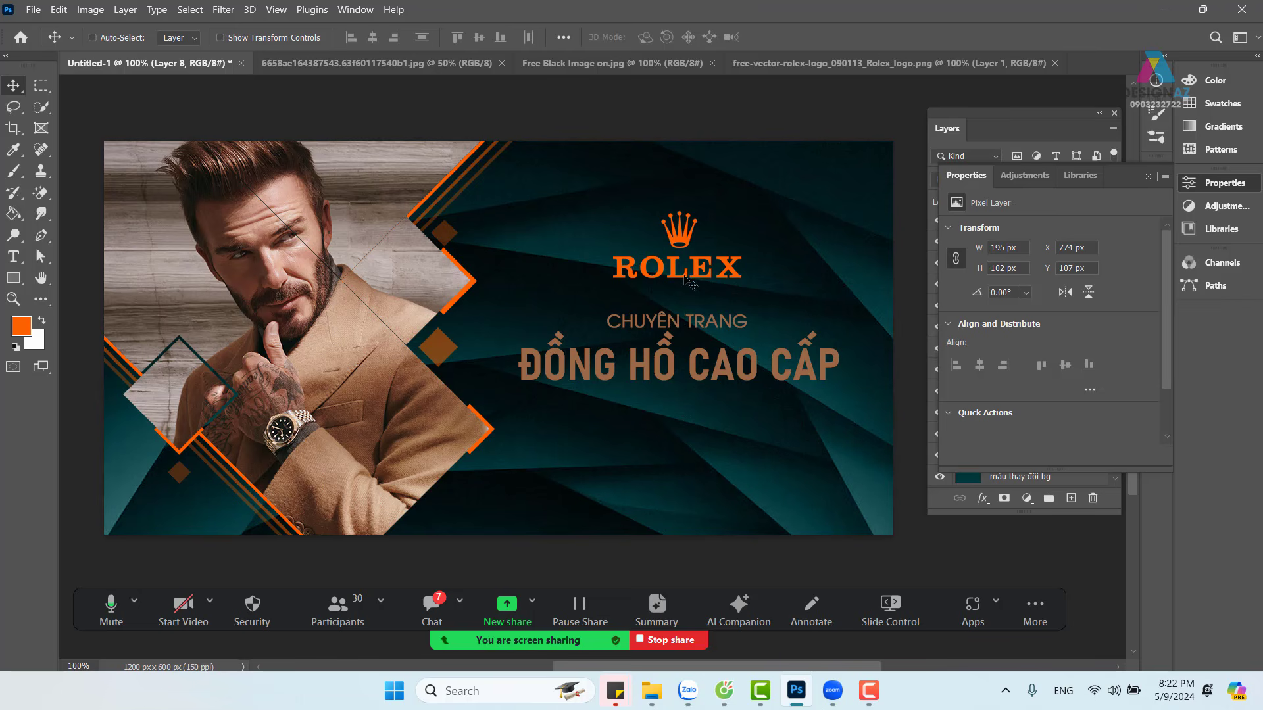
Step: Nudge the "CHUYÊN TRANG" text slightly down toward the "ĐỒNG HỒ CAO CẤP" line
right_click(694, 326)
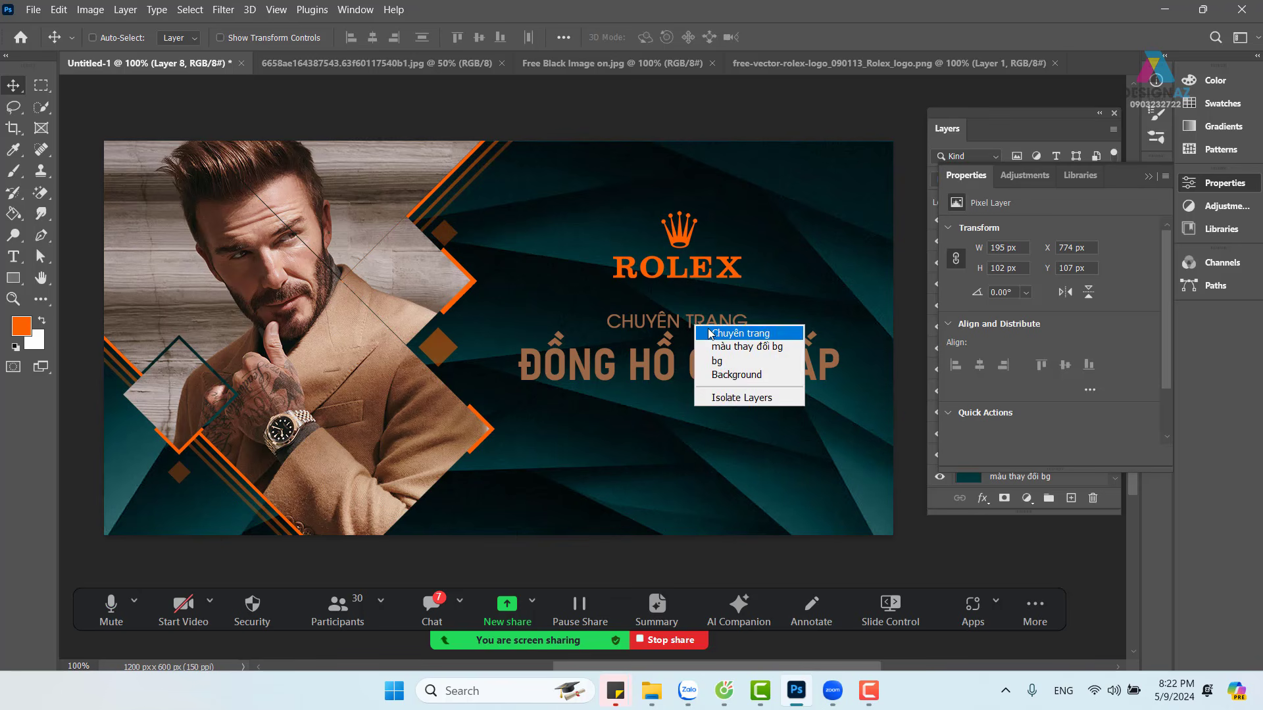
click(710, 332)
key(Down)
key(Down)
key(Down)
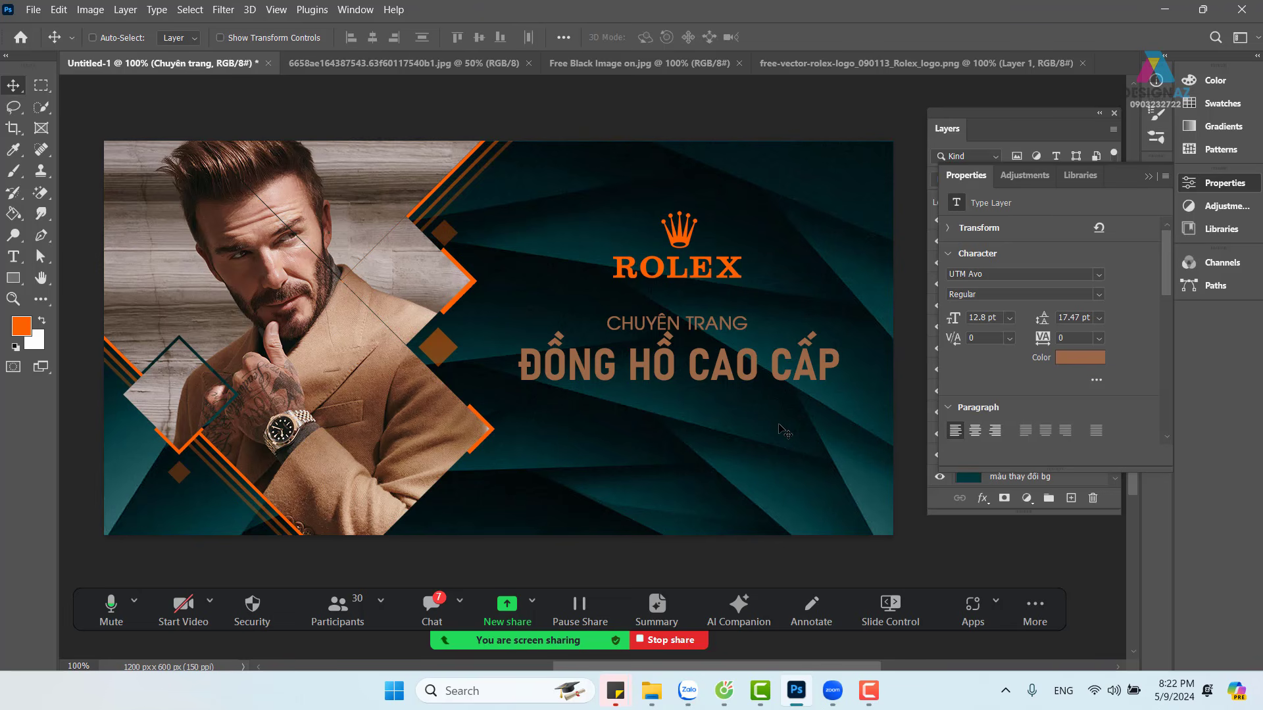
Step: Duplicate the "CHUYÊN TRANG" text below the headline and color the copy light tan #d1ab8f
right_click(667, 327)
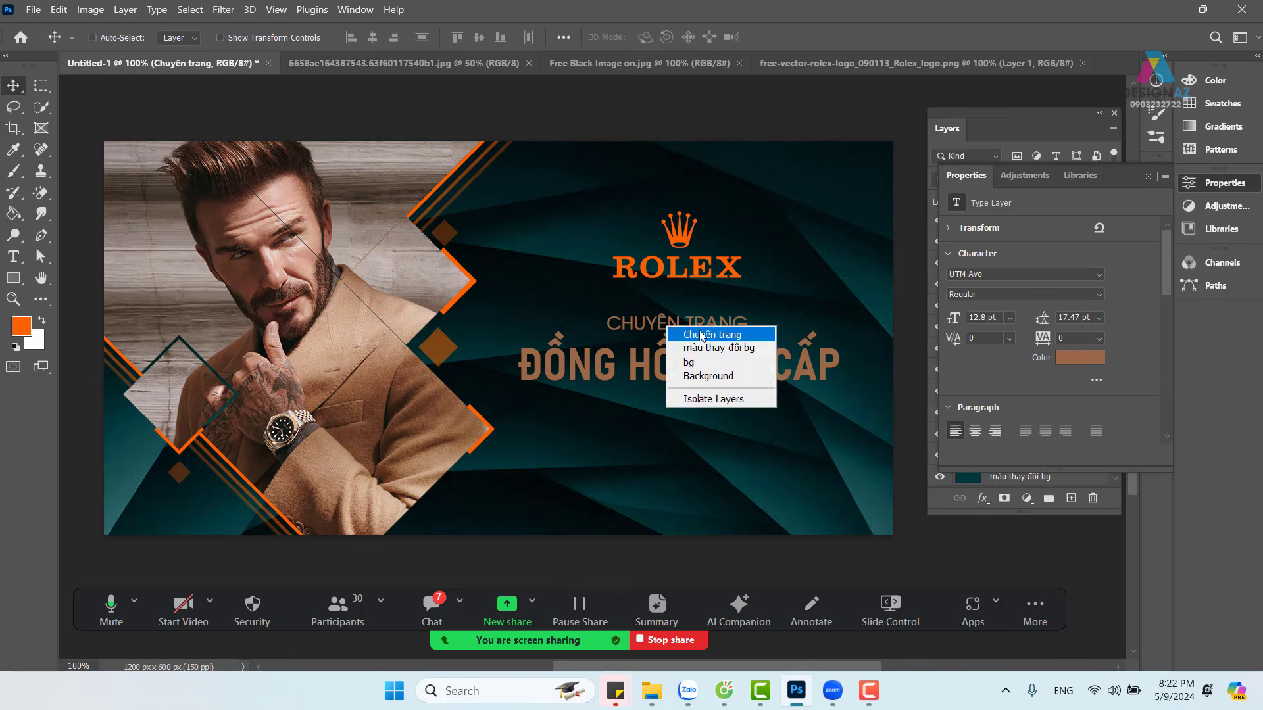
click(701, 335)
drag(659, 340, 574, 487)
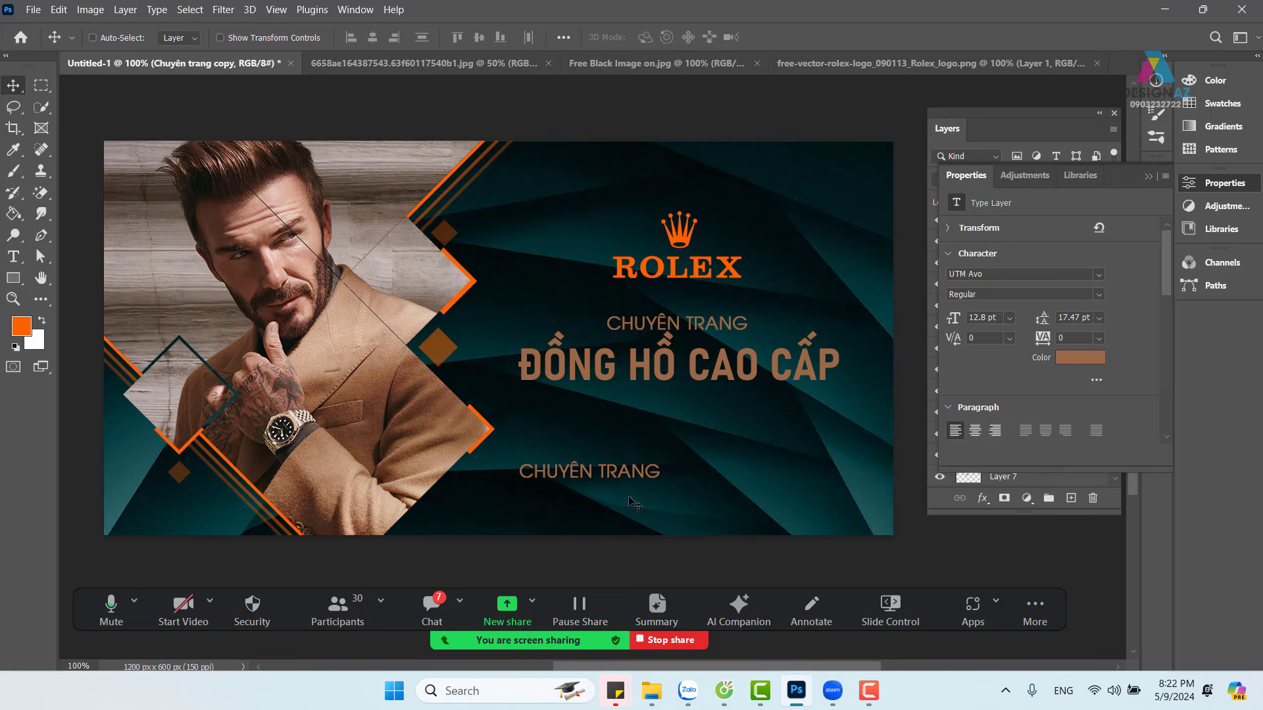
key(t)
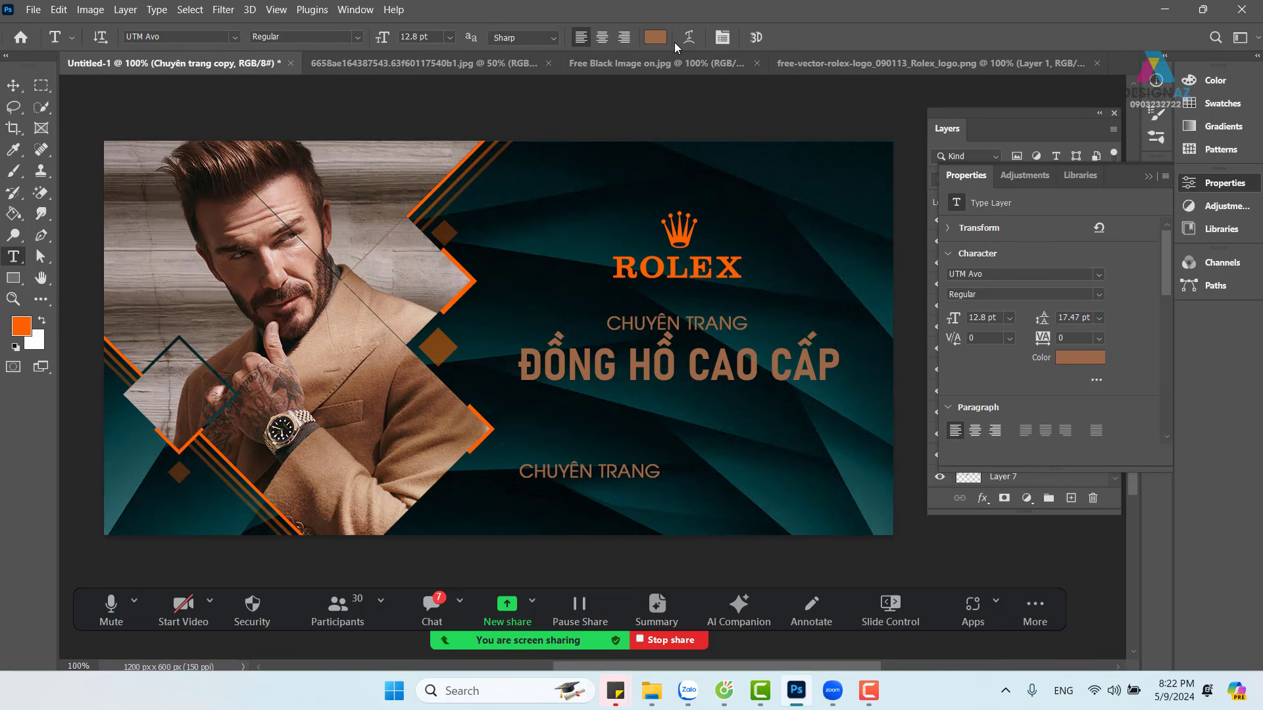
click(655, 38)
click(802, 168)
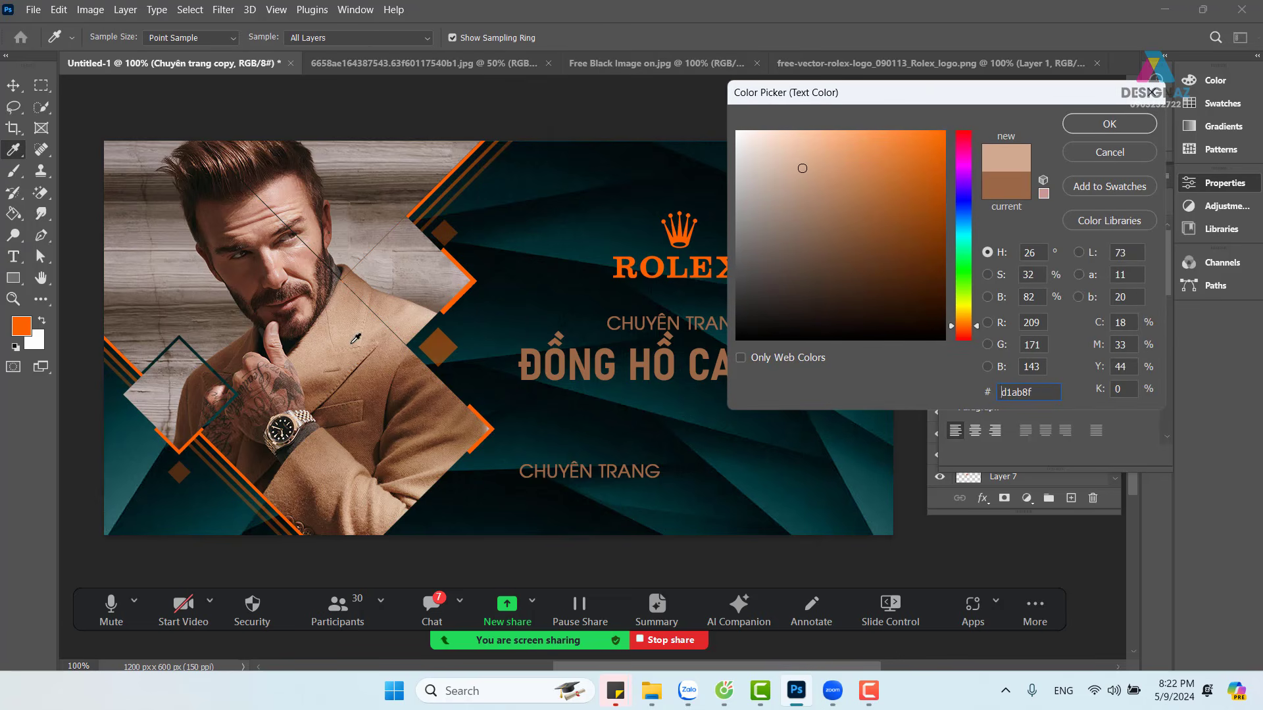
click(1075, 124)
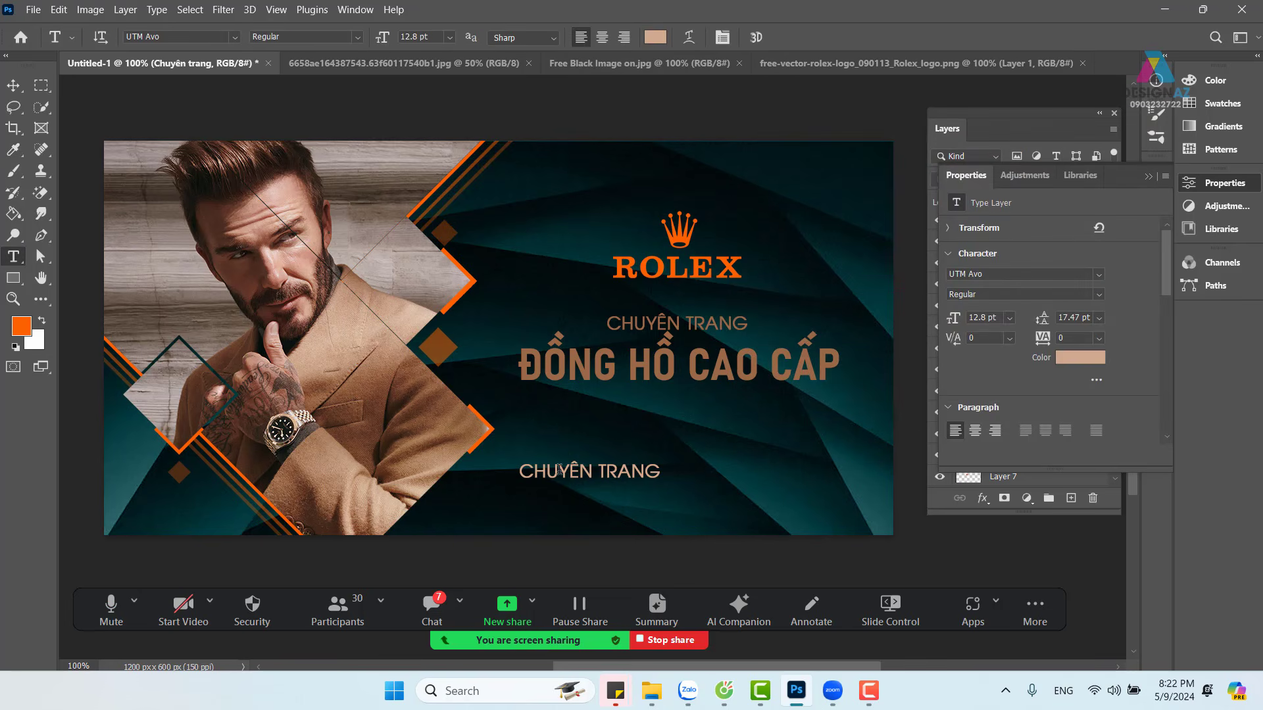
Step: Replace the light tan copy's wording with "100%" and "CHÍNH HÃNG" on two lines
click(559, 470)
drag(519, 471, 726, 455)
key(BackSpace)
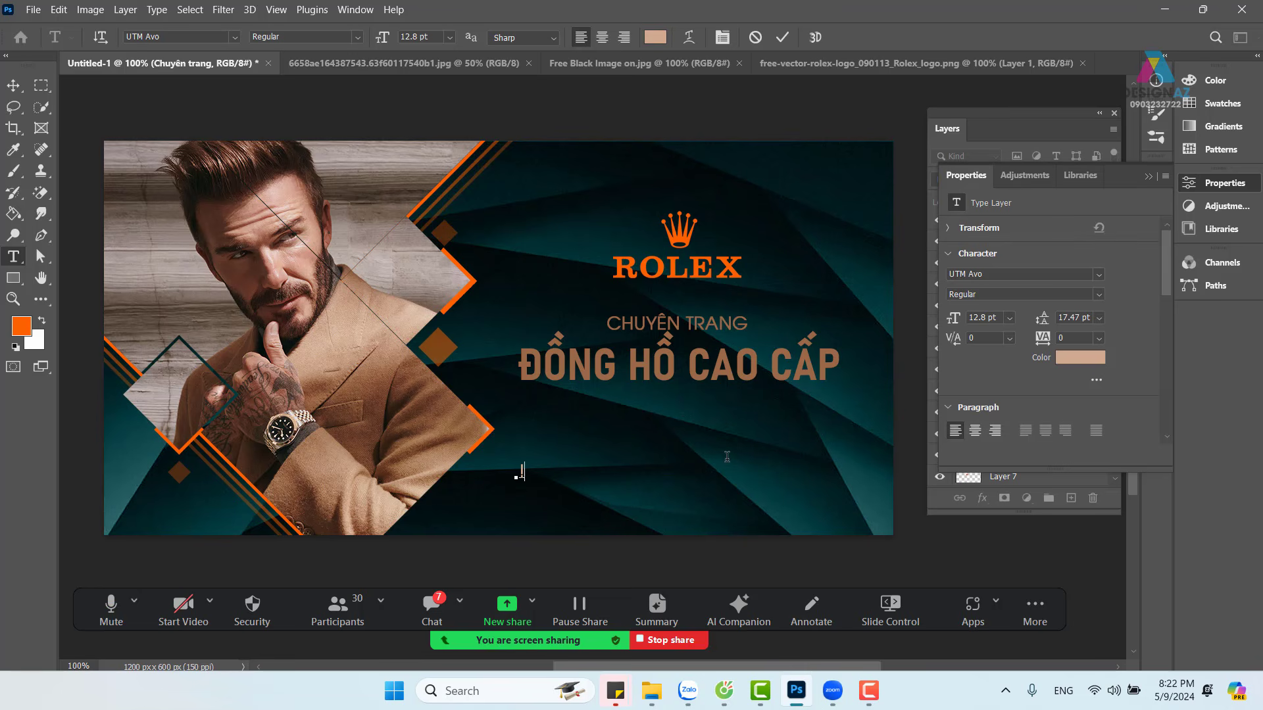
text(100%)
key(Return)
text(CHÍNH )
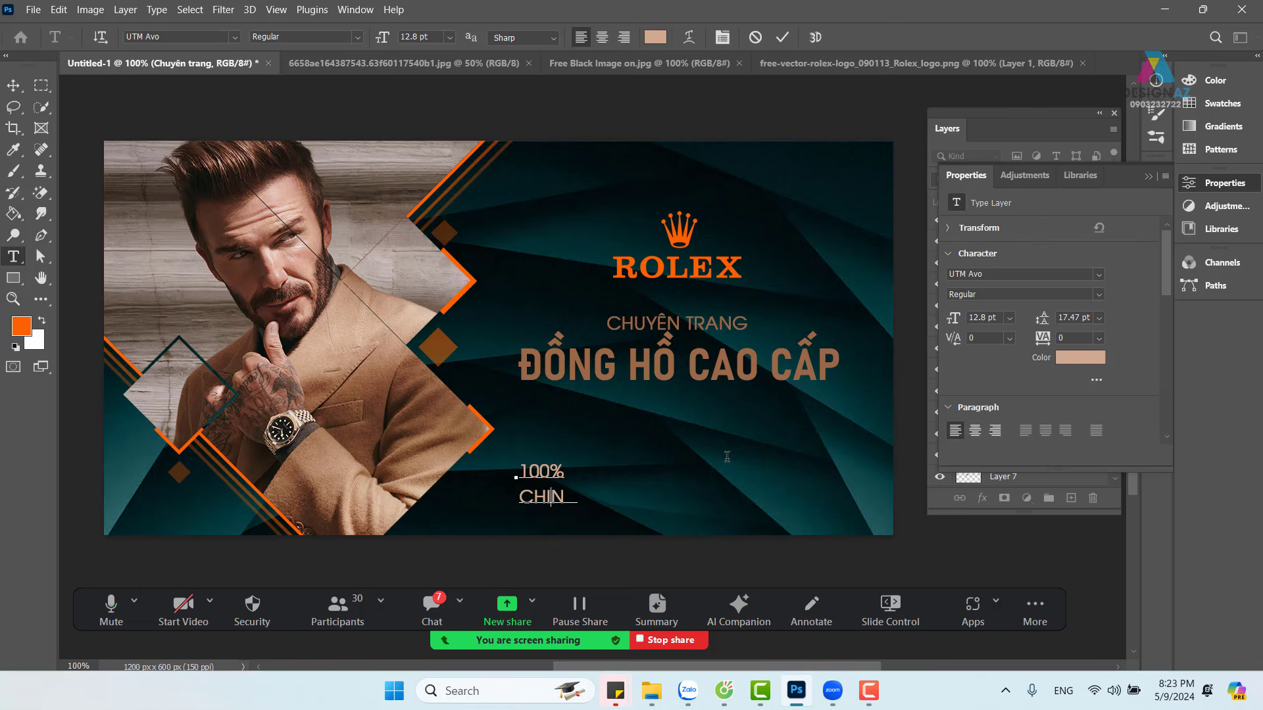
text(HANG)
click(13, 85)
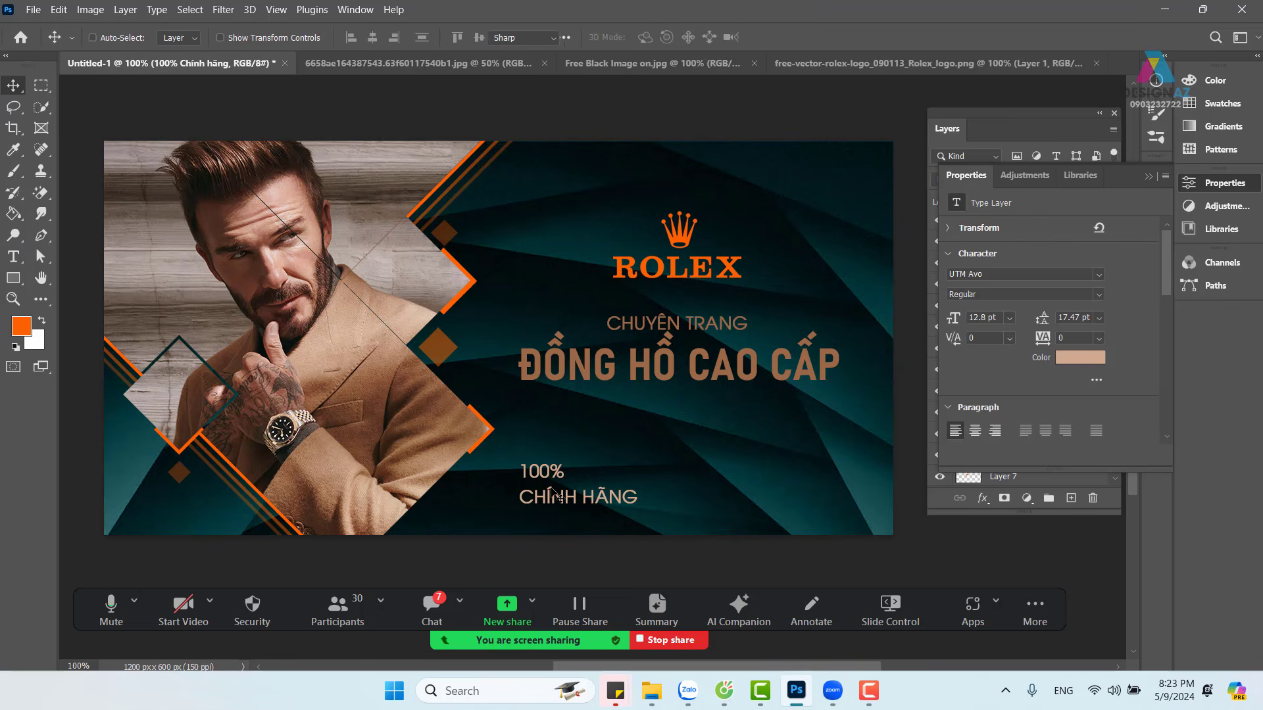
Step: Center-align the "100% CHÍNH HÃNG" text and place it beneath the headline with a duplicate to its right
key(t)
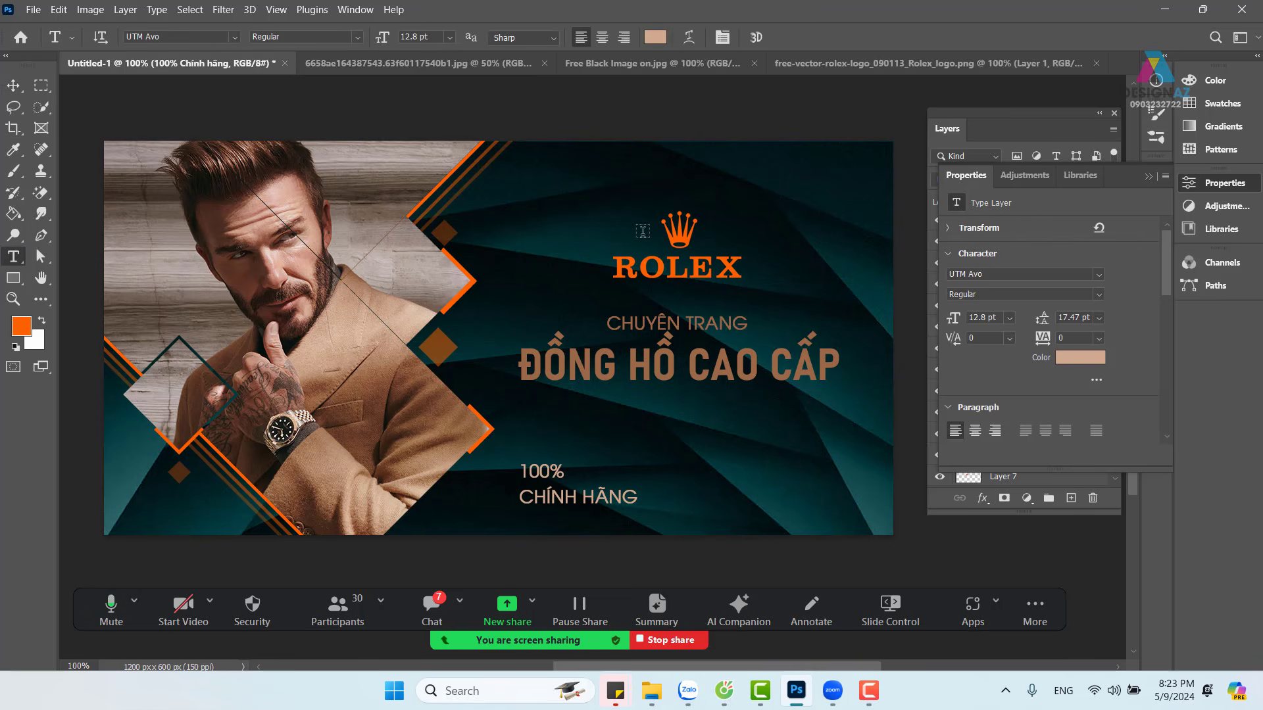
click(602, 38)
click(14, 87)
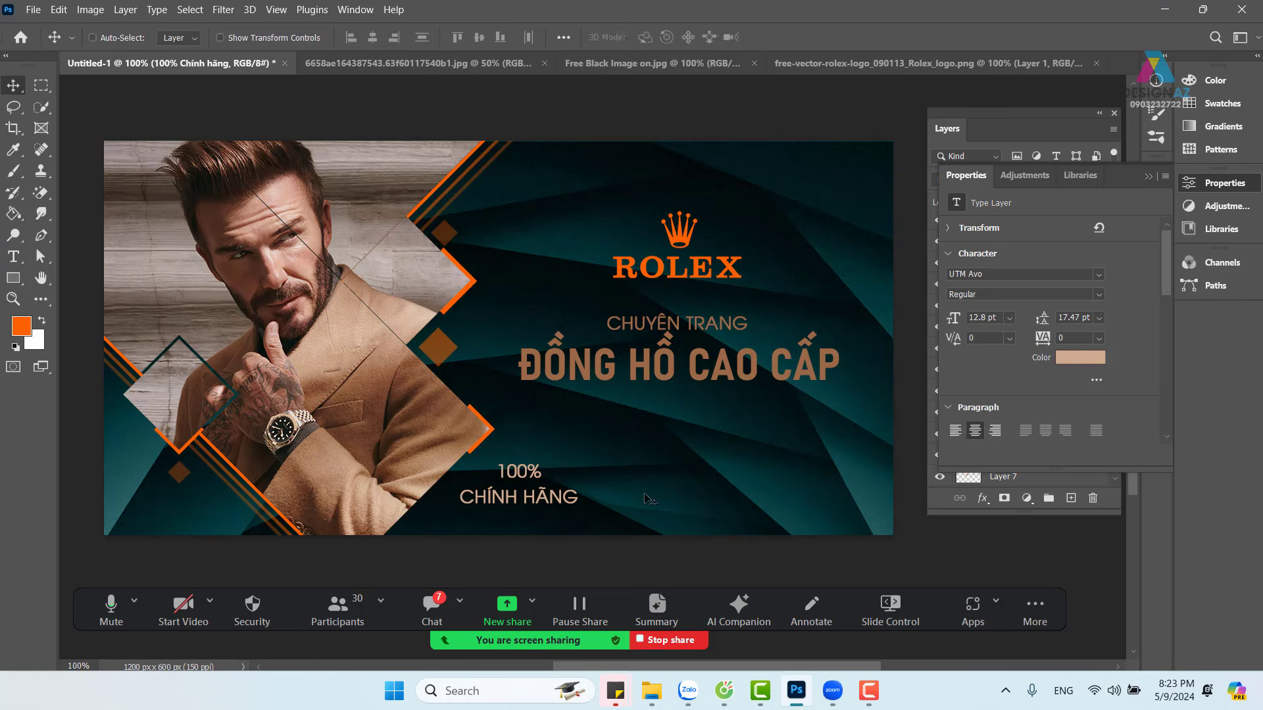
drag(513, 476, 713, 482)
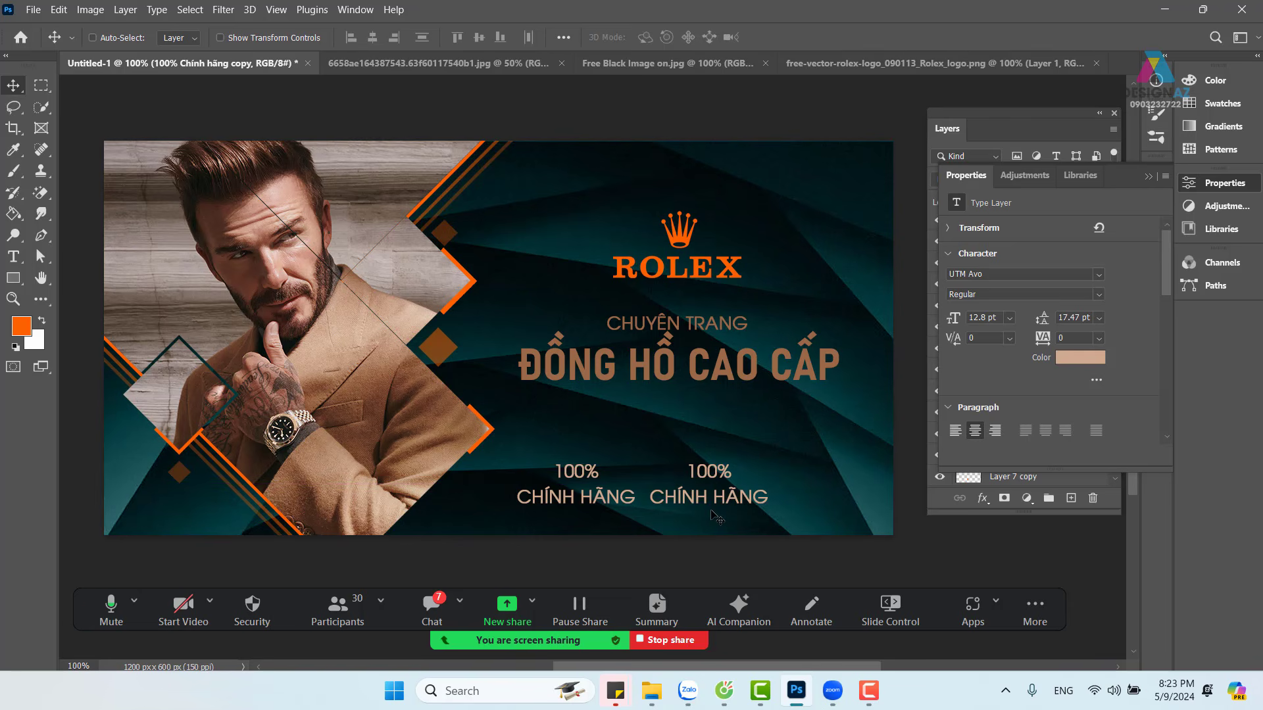
Step: Try to replace the duplicated "100% CHÍNH HÃNG" text with "NHIỀU THƯƠNG HIỆU NỔI BẬT"
key(t)
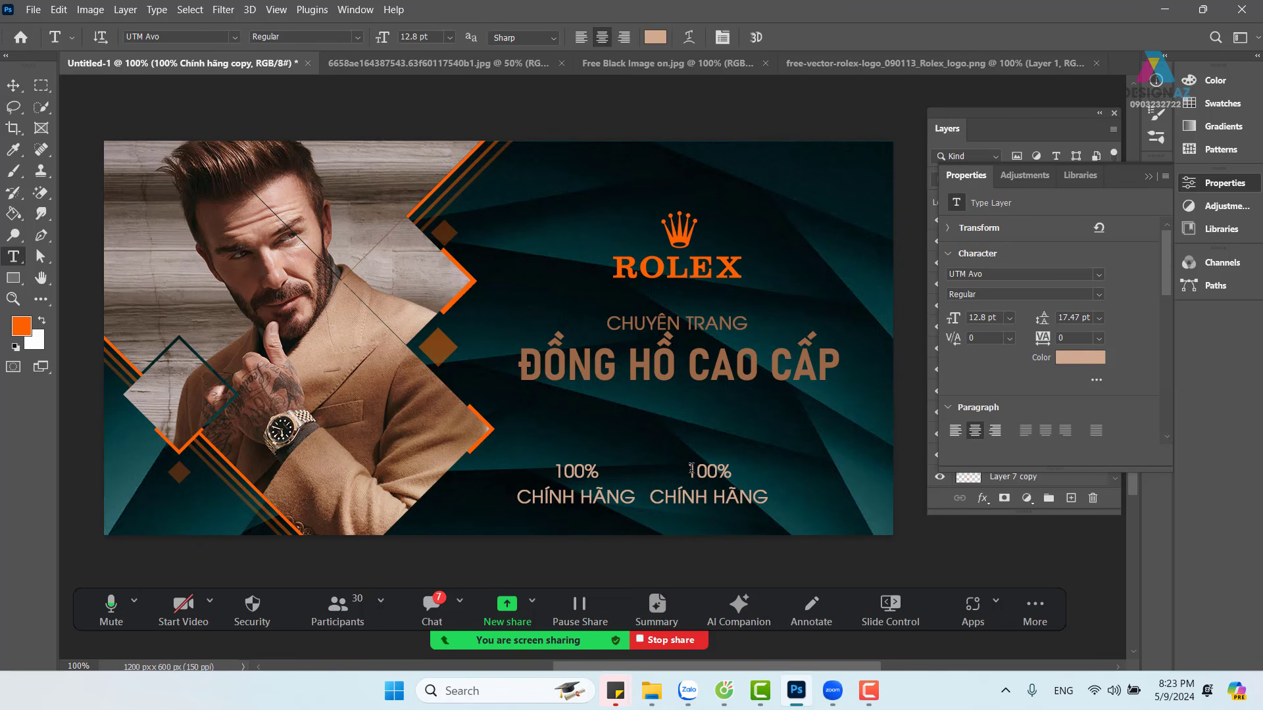
drag(692, 468, 785, 503)
key(BackSpace)
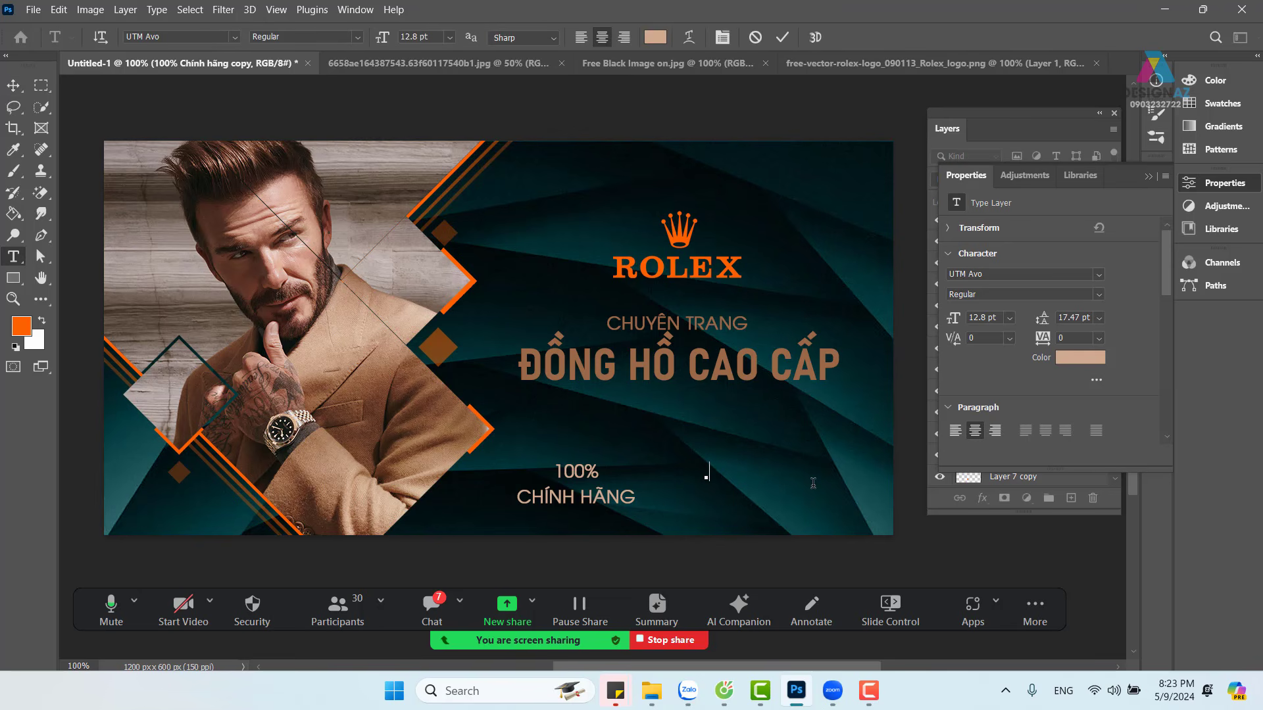
text(NH)
text(IỆU TH)
text(ƯƠNG H)
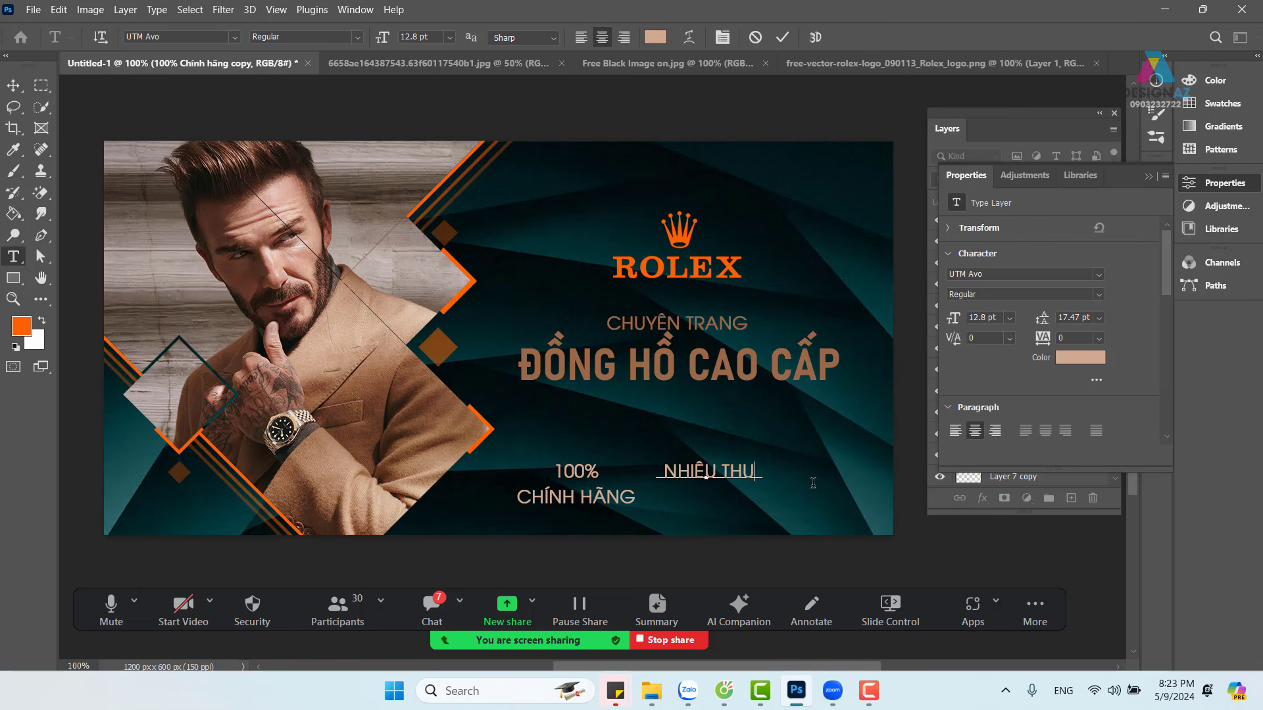
text(IỆU)
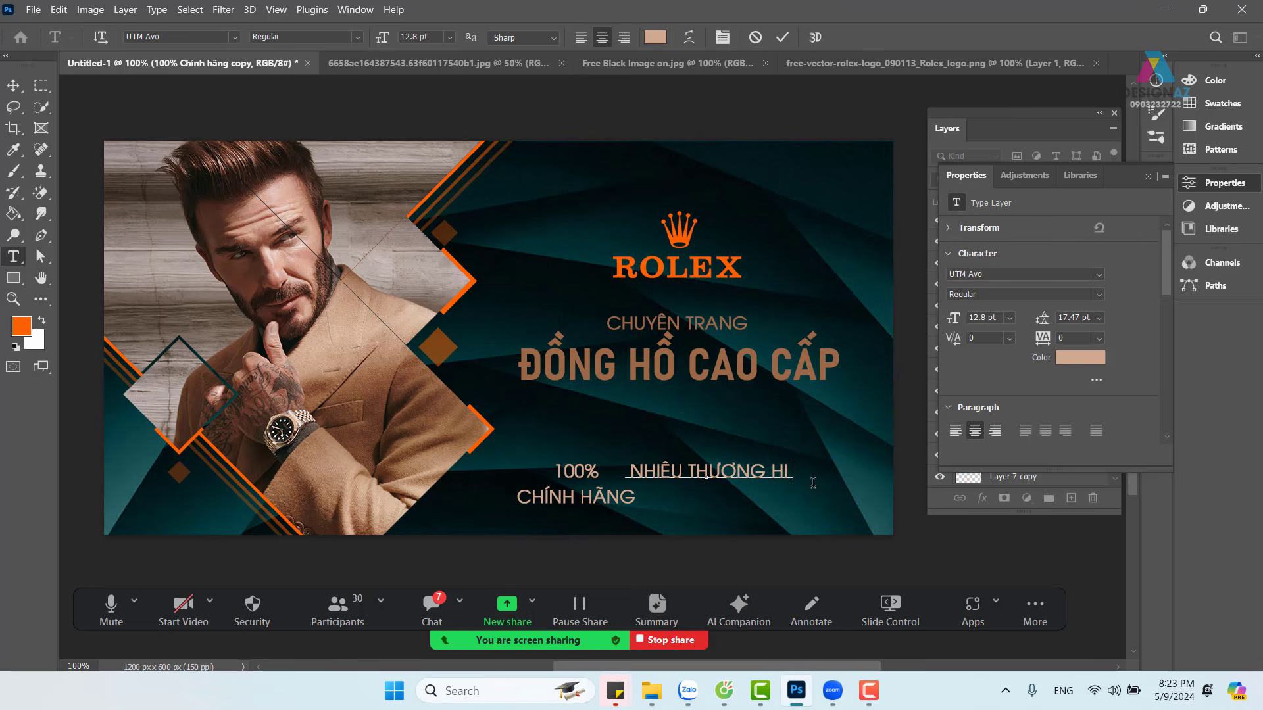
text( NỘI)
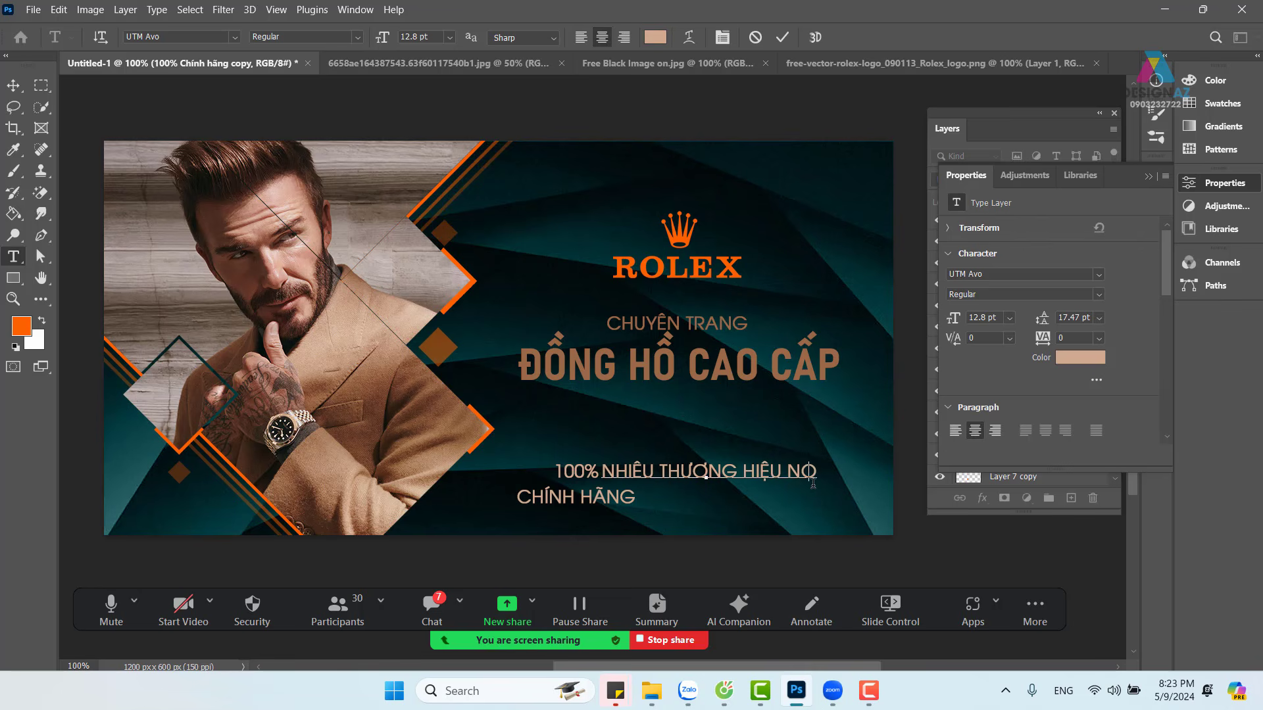
key(BackSpace)
key(BackSpace)
text(ỔI BẬT)
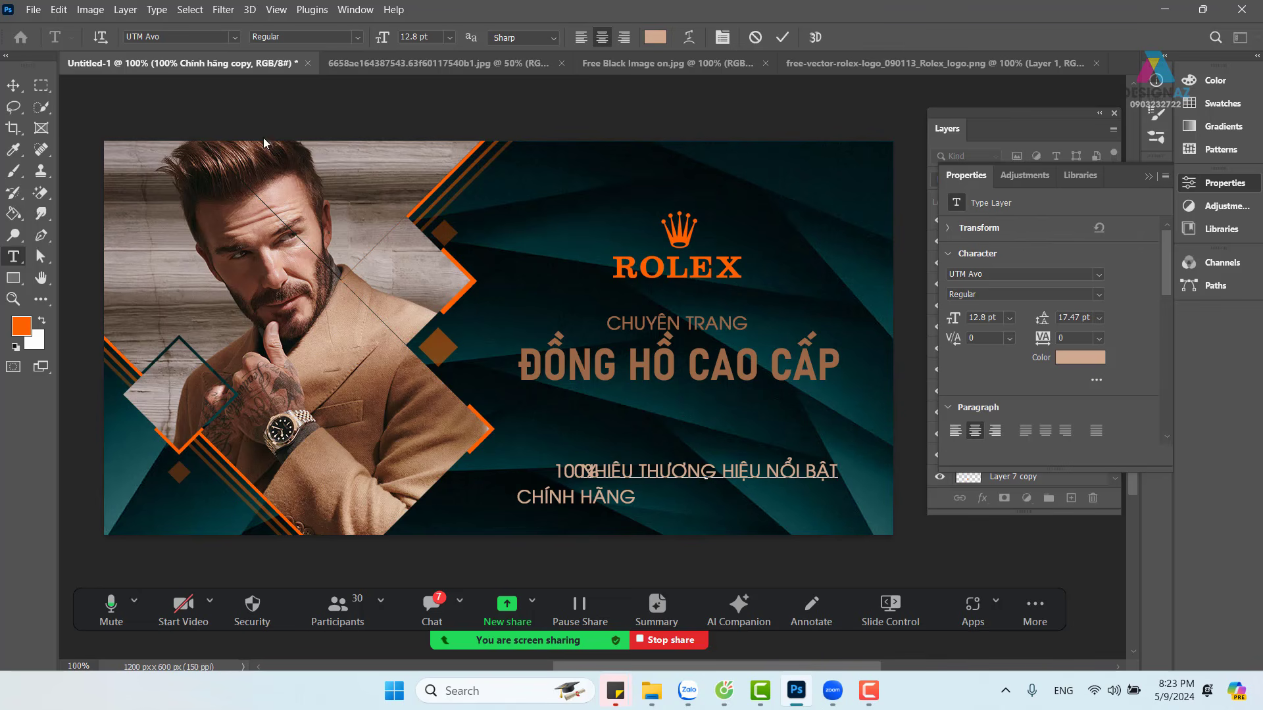
click(13, 85)
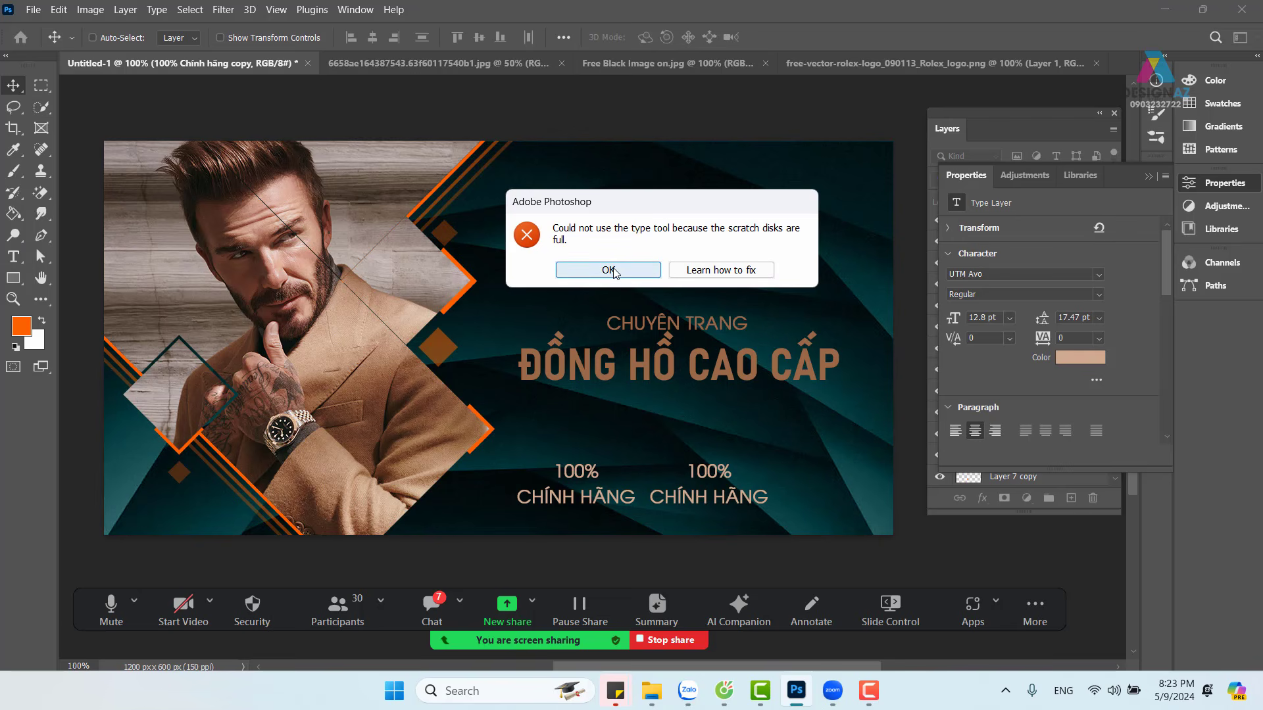
click(680, 149)
click(686, 144)
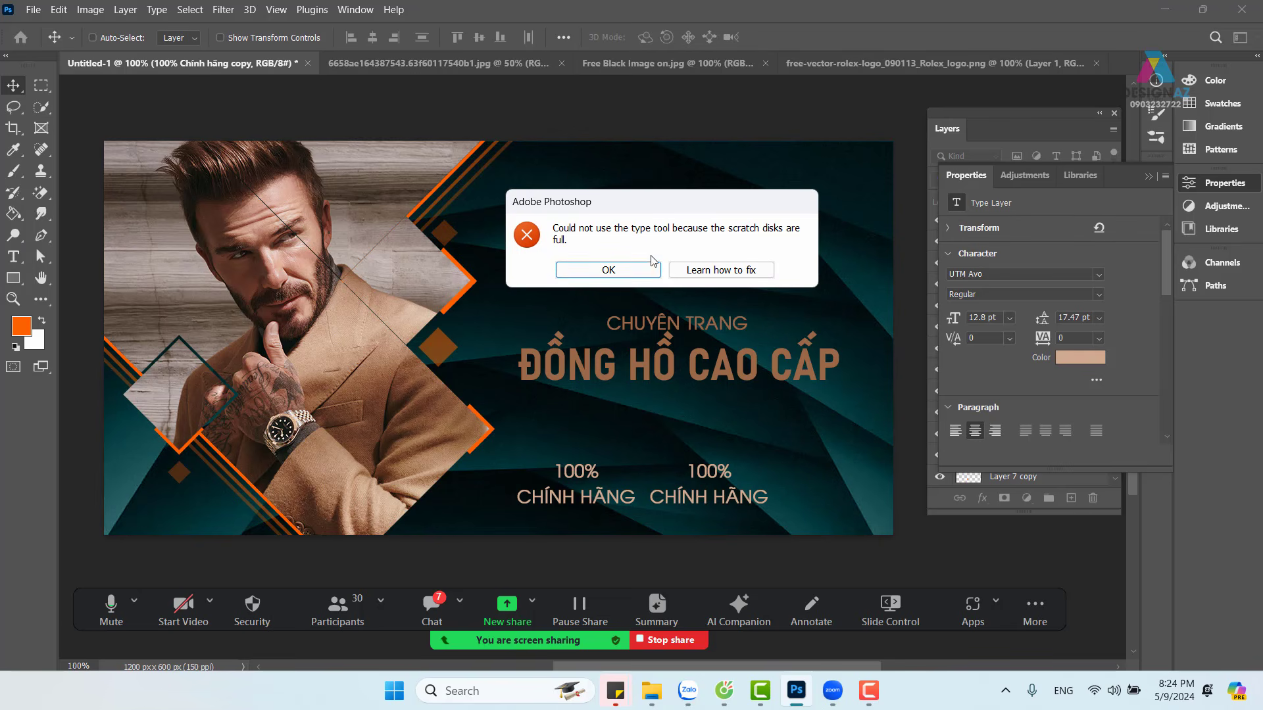
click(630, 272)
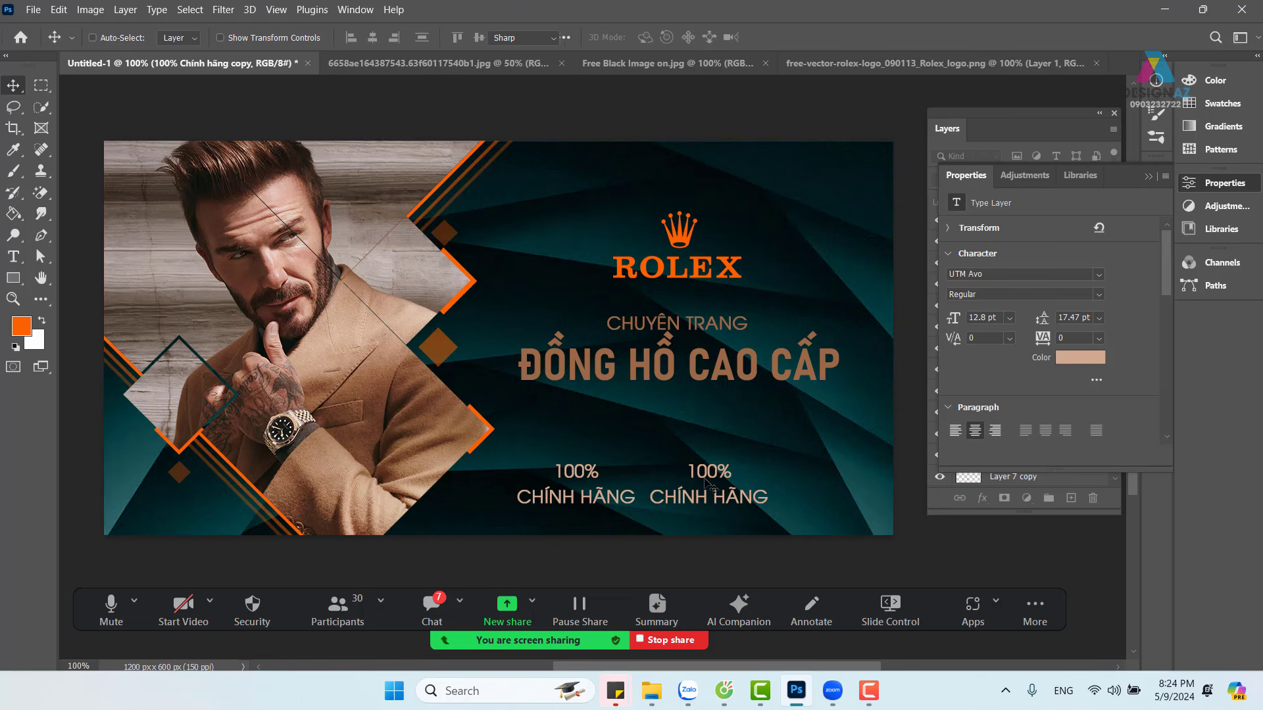
Step: Close the 6658ae164387543.63f60117540b1.jpg and "Free Black Image on.jpg" documents
click(470, 70)
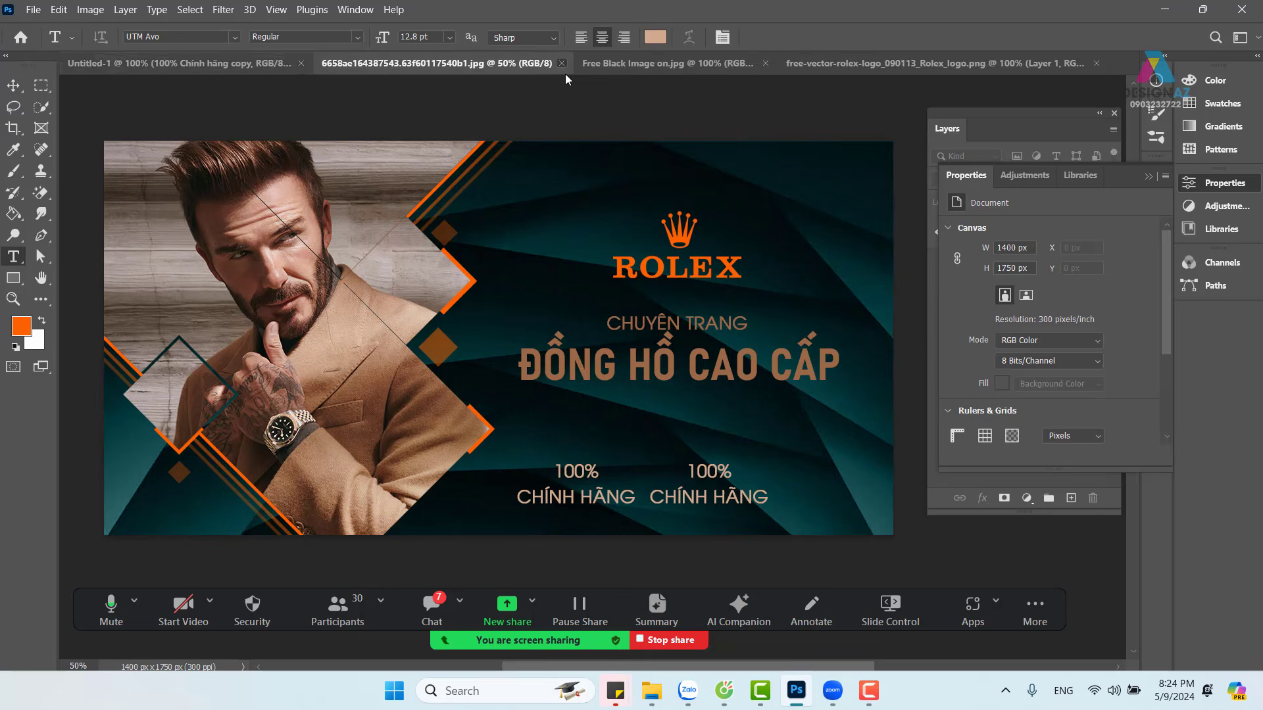
click(561, 63)
click(519, 64)
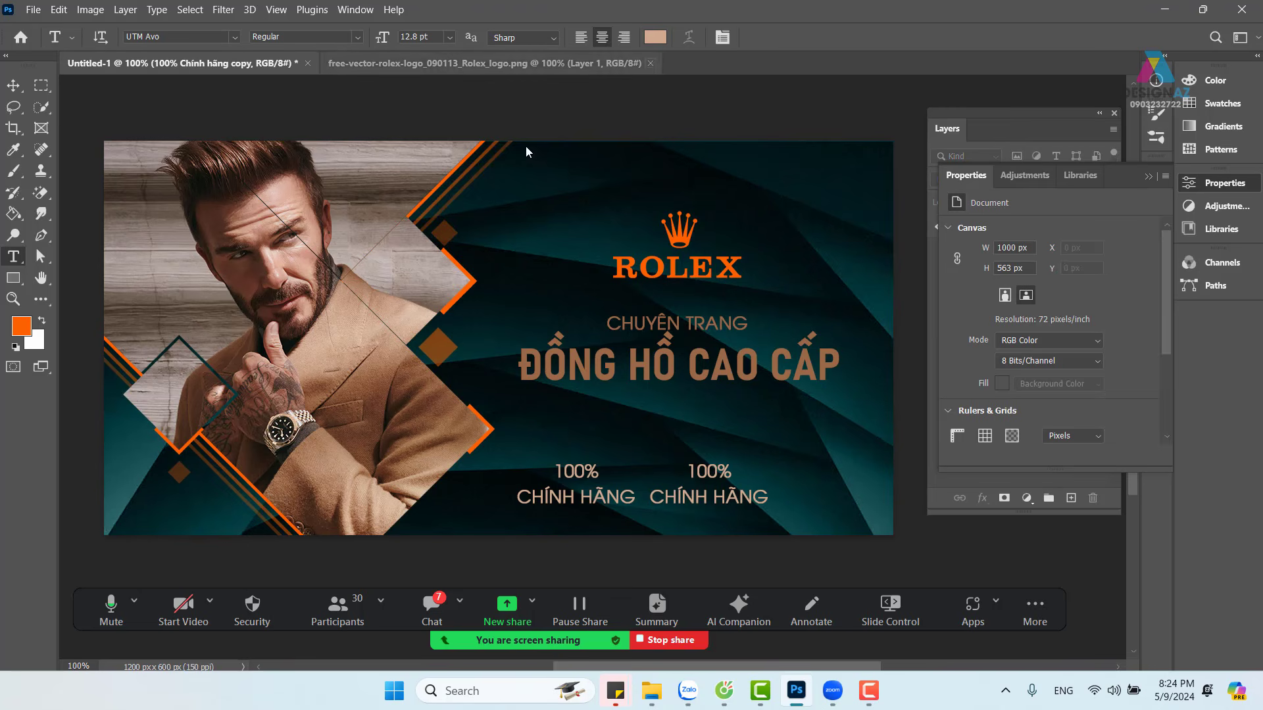
Step: Close the Zalo chat window and the open Rolex logo PNG document
right_click(689, 700)
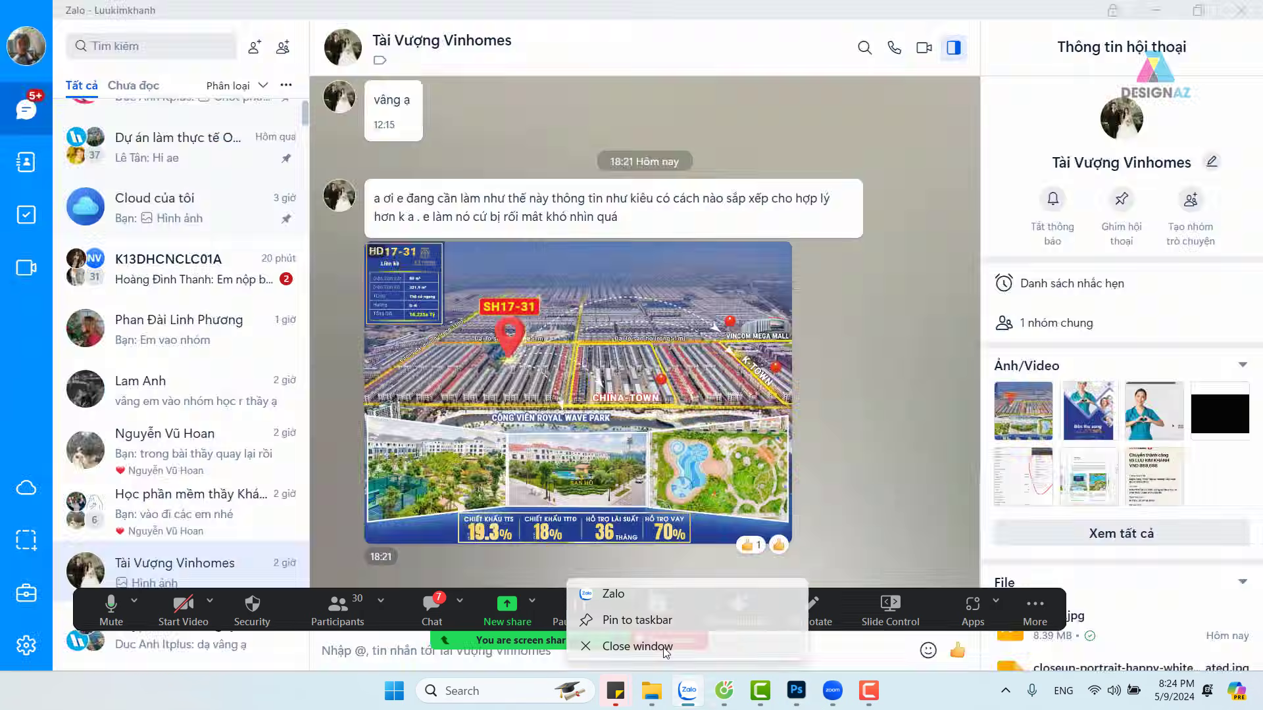
click(666, 649)
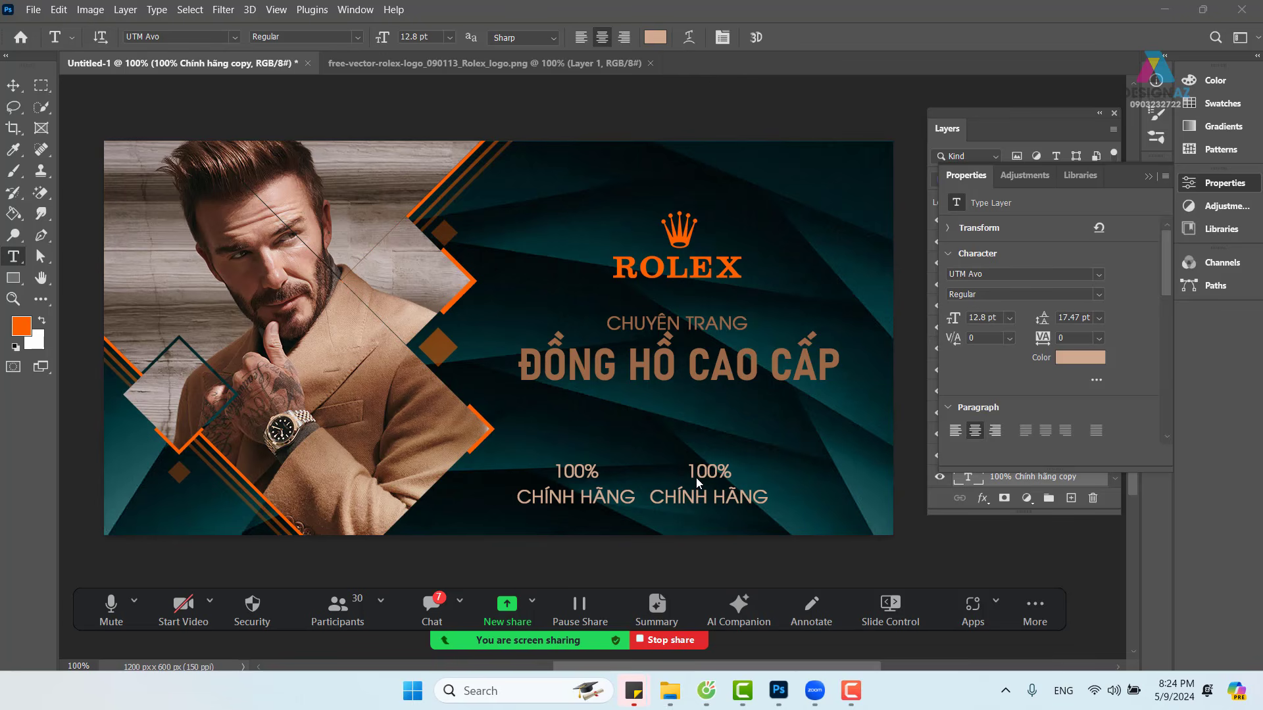
click(504, 69)
click(651, 64)
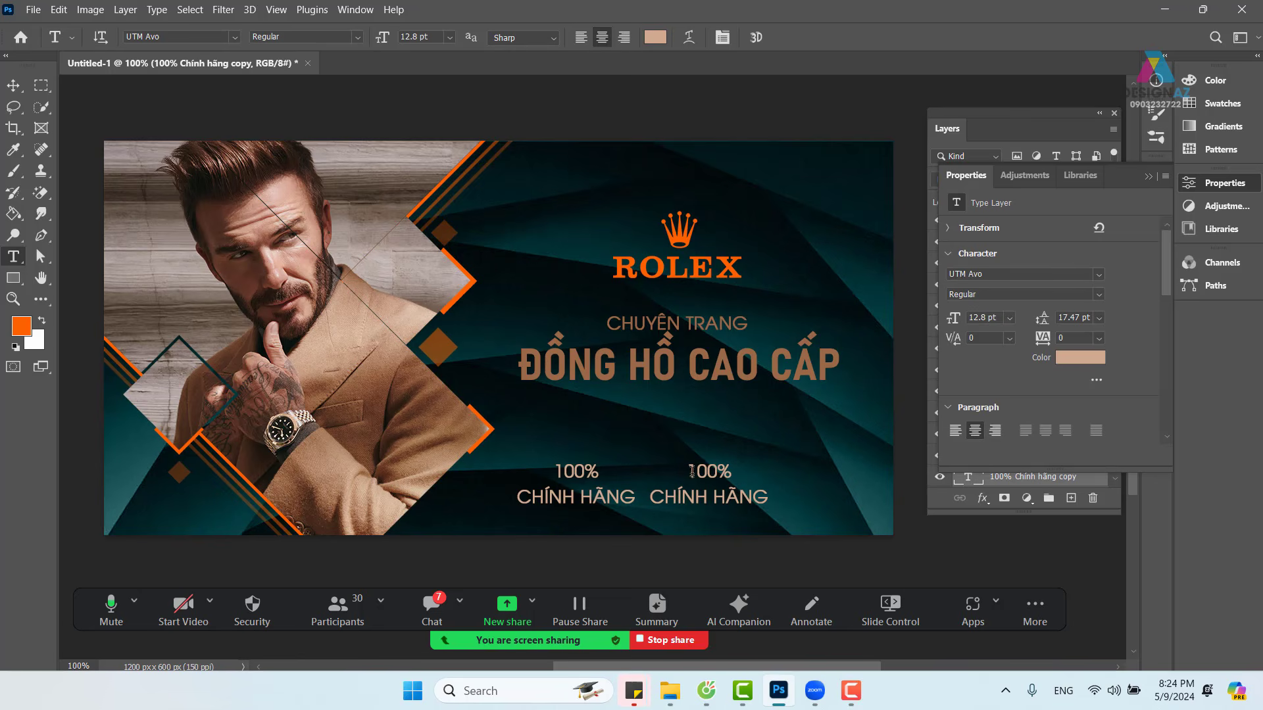
Step: Replace the copied "100% CHÍNH HÃNG" caption with "NHIÊU THƯƠNG HIỆU NỔI BẬT" and move it up, clear of the first caption
drag(686, 468, 763, 503)
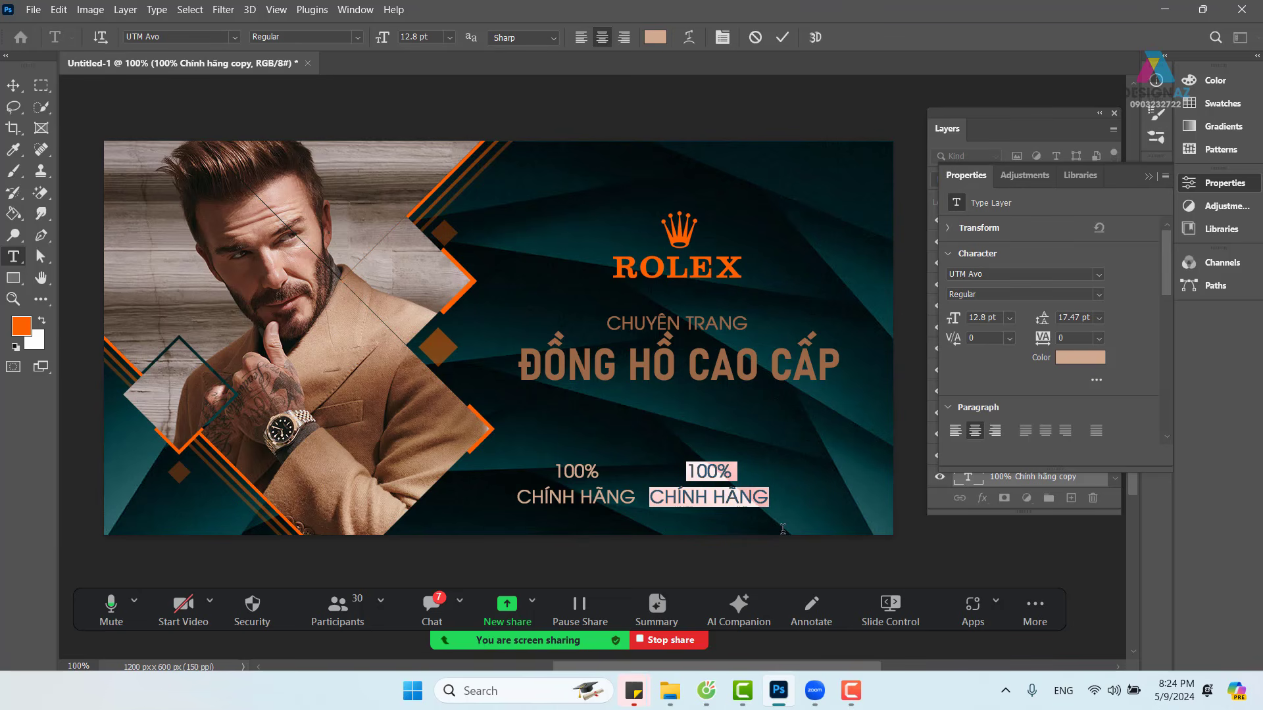
key(BackSpace)
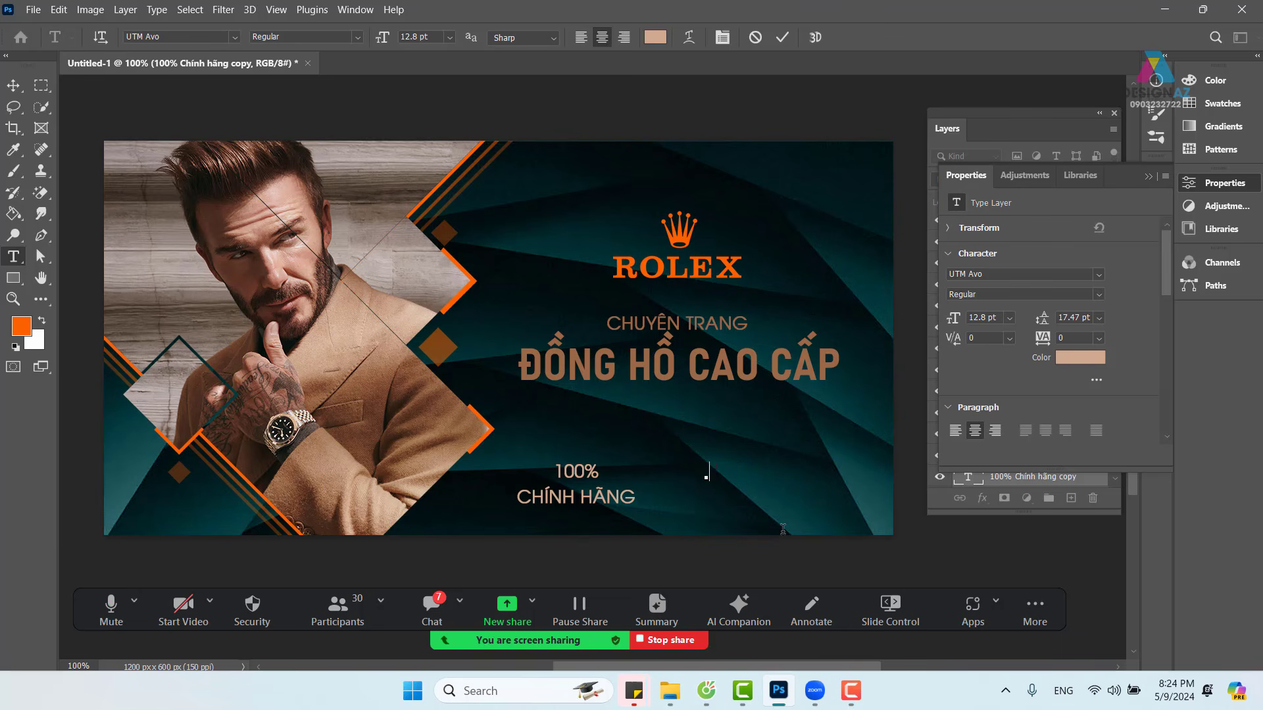
text(NH)
text(IỆU TH)
text(UỌ)
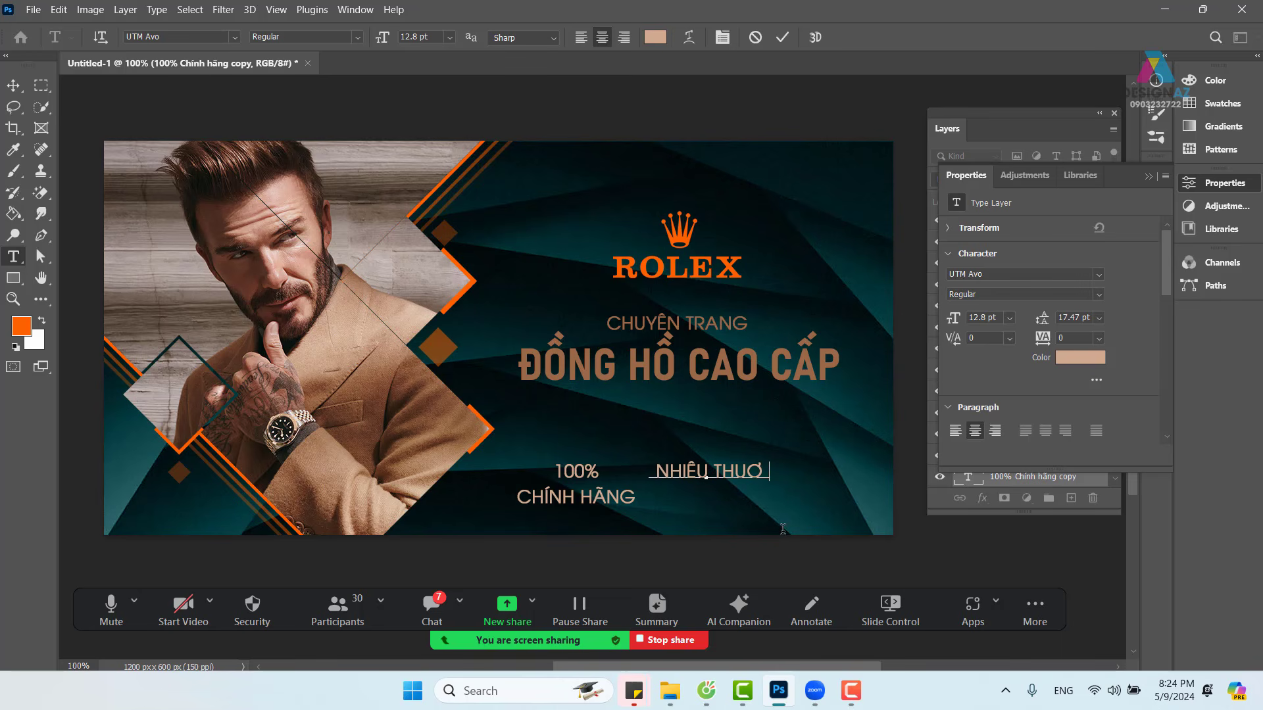
text(NG HIỆU)
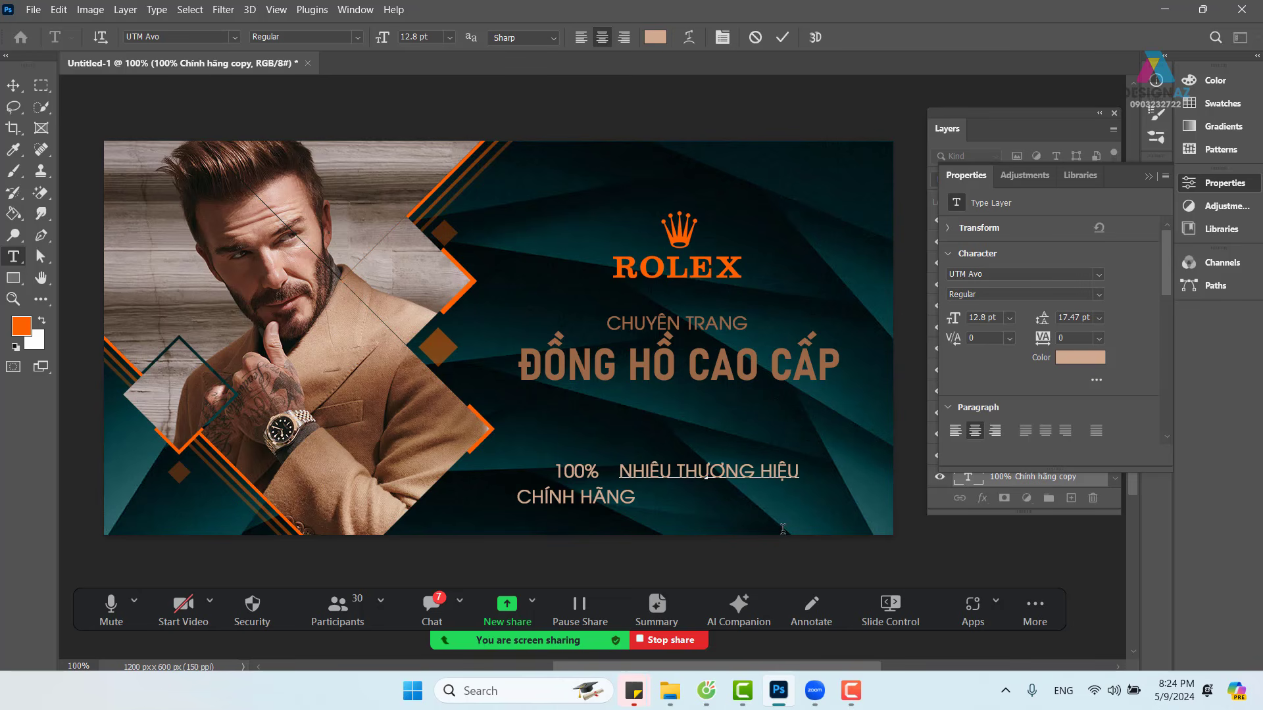
text( NỘI)
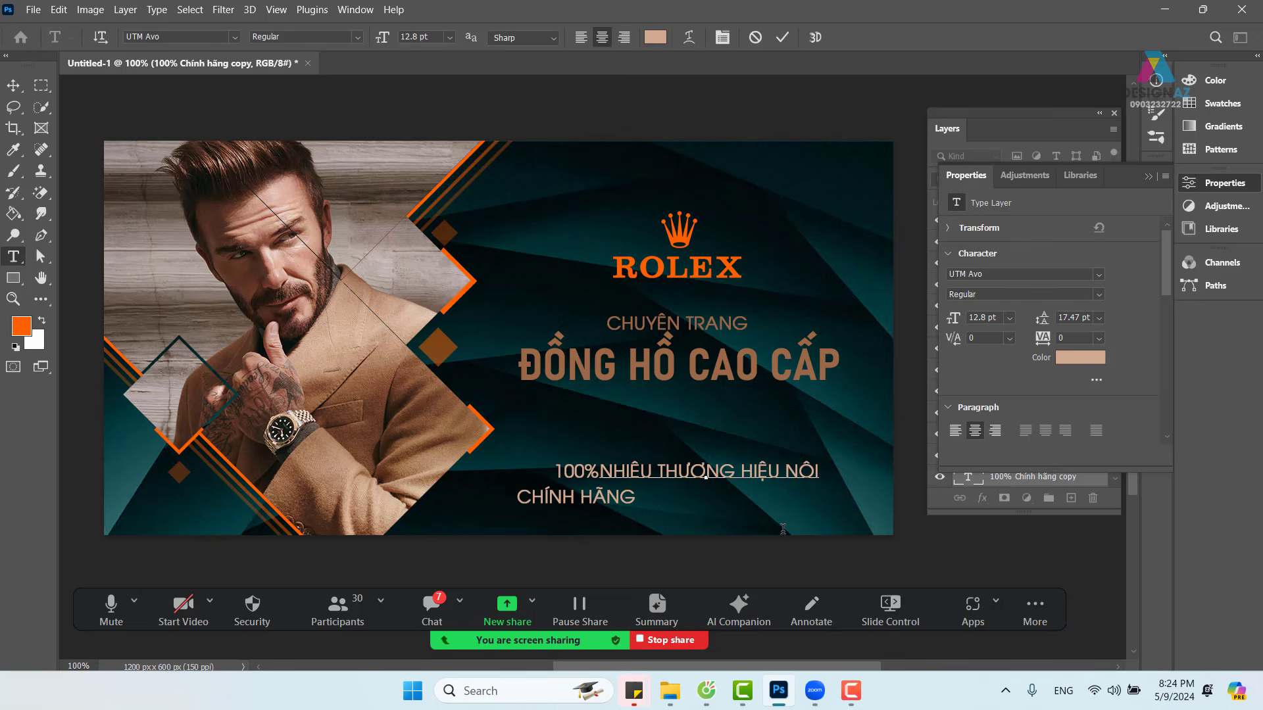
text(r BẬT)
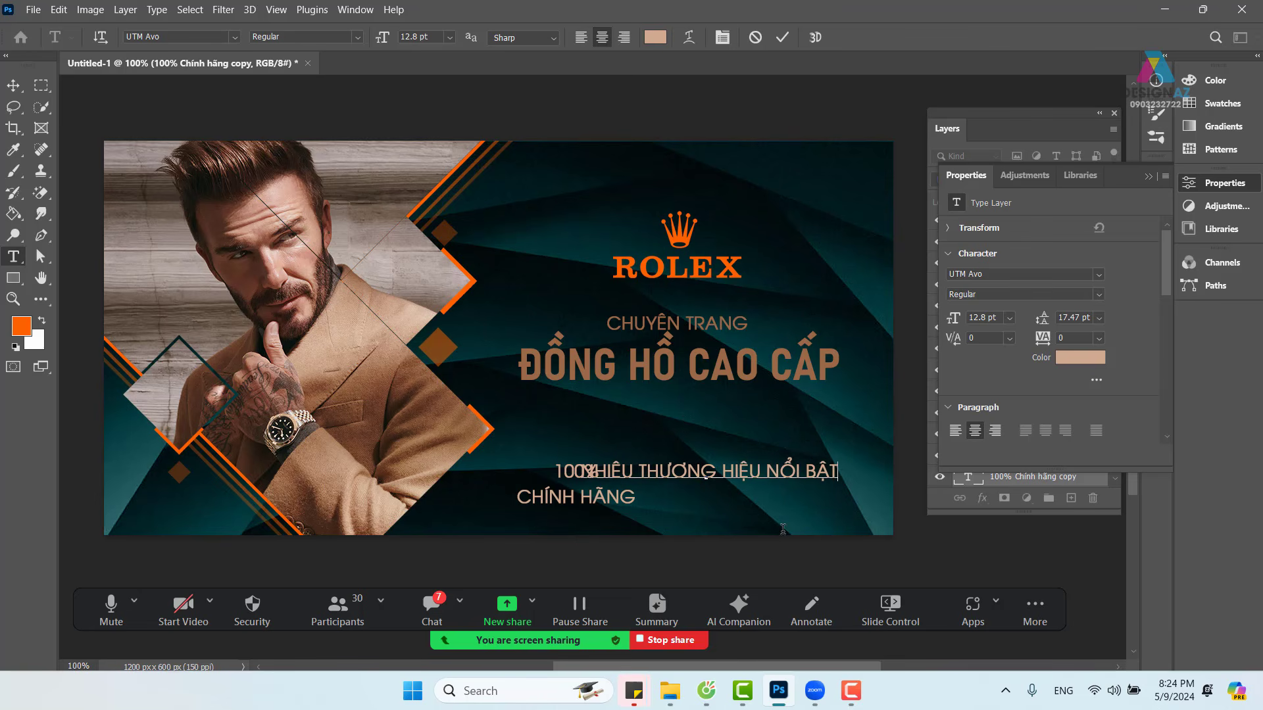
key(ctrl+Return)
click(18, 83)
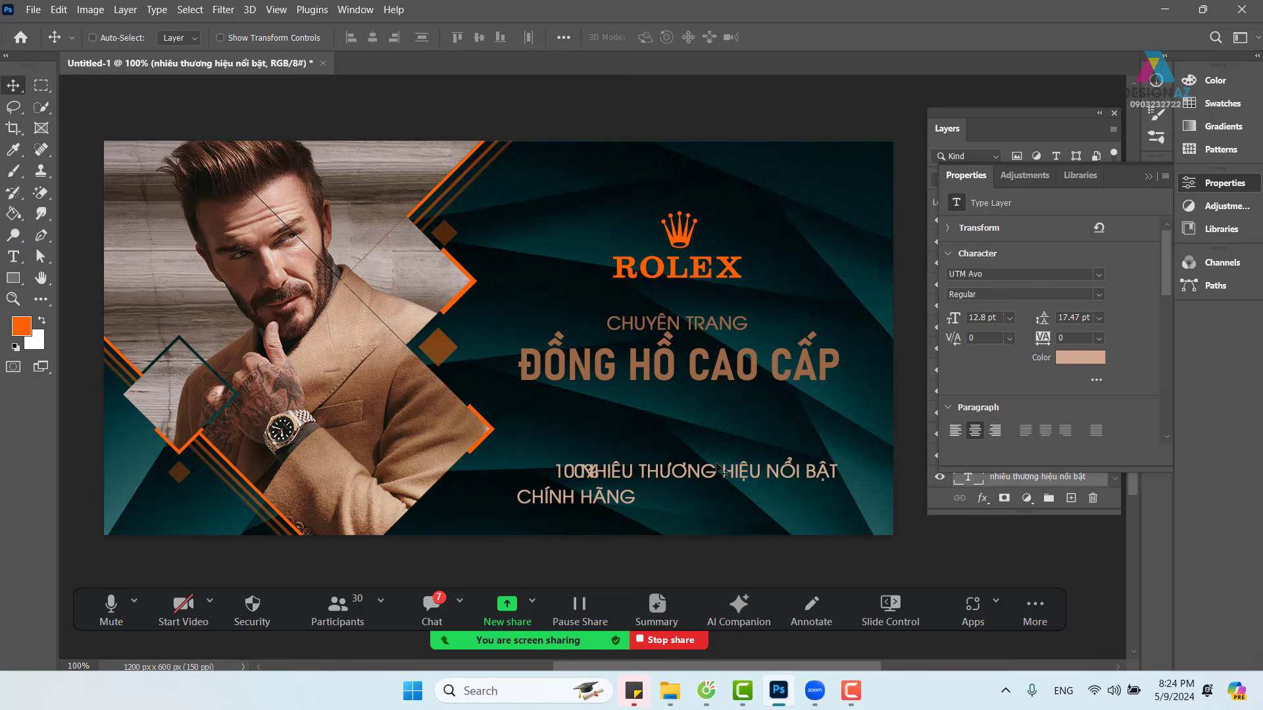
drag(722, 470, 723, 426)
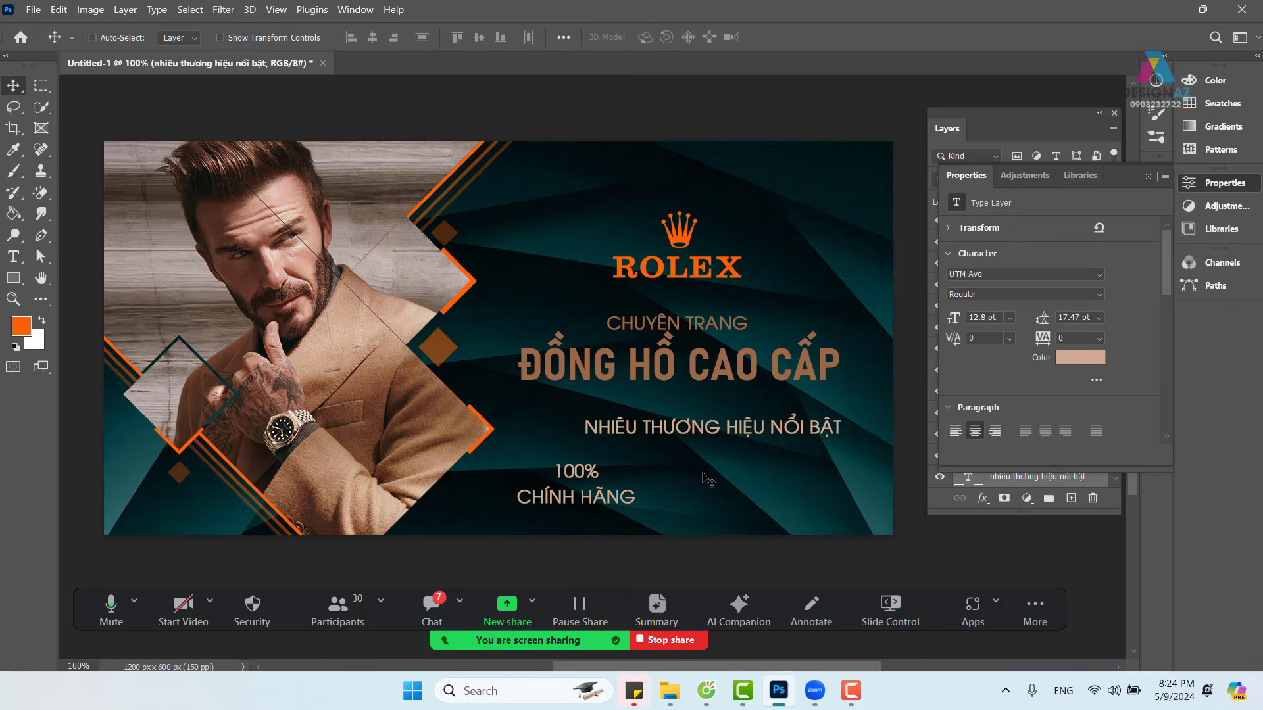
Step: Turn off All Caps for the new caption and reapply it only to the word "nhiêu"
key(t)
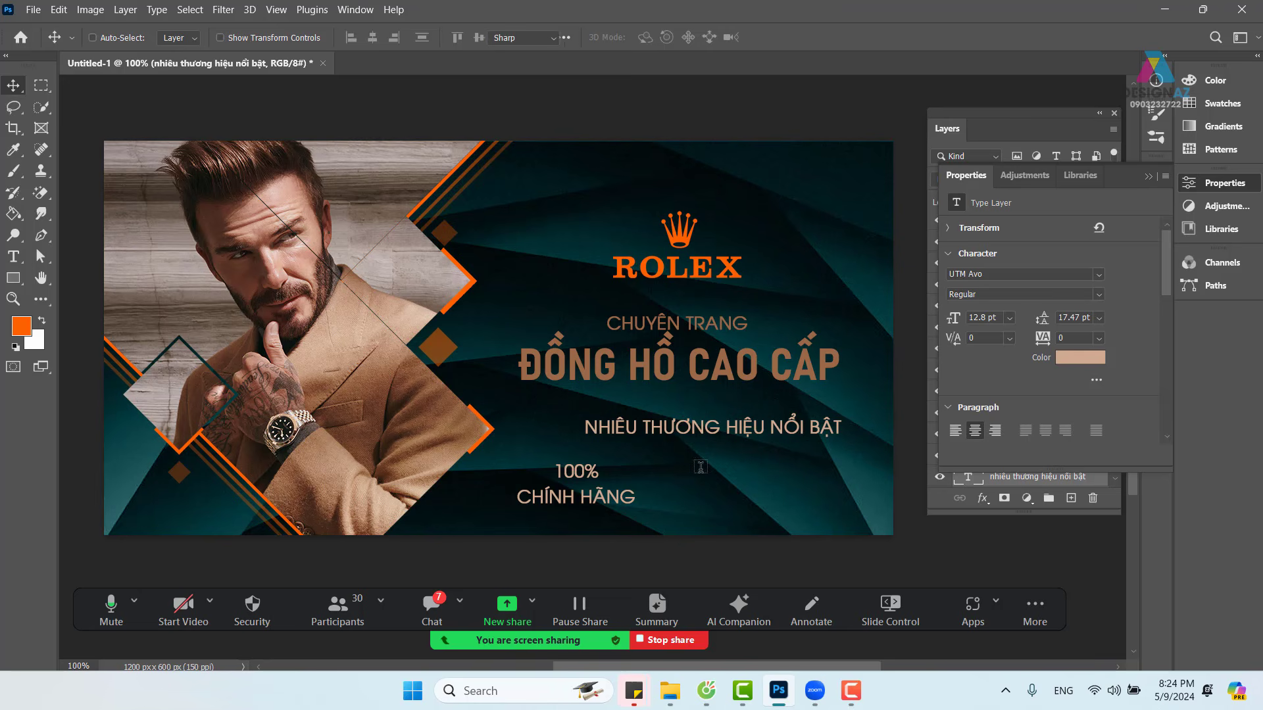
click(722, 38)
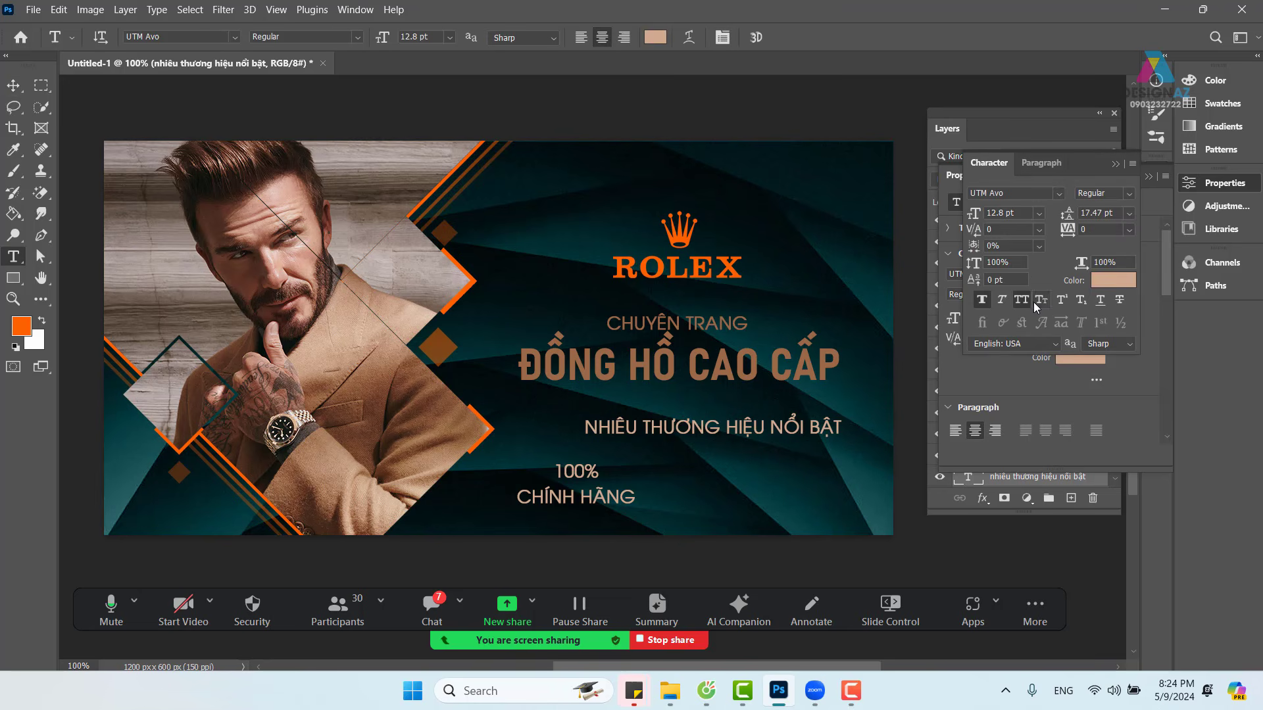
key(ctrl+shift+k)
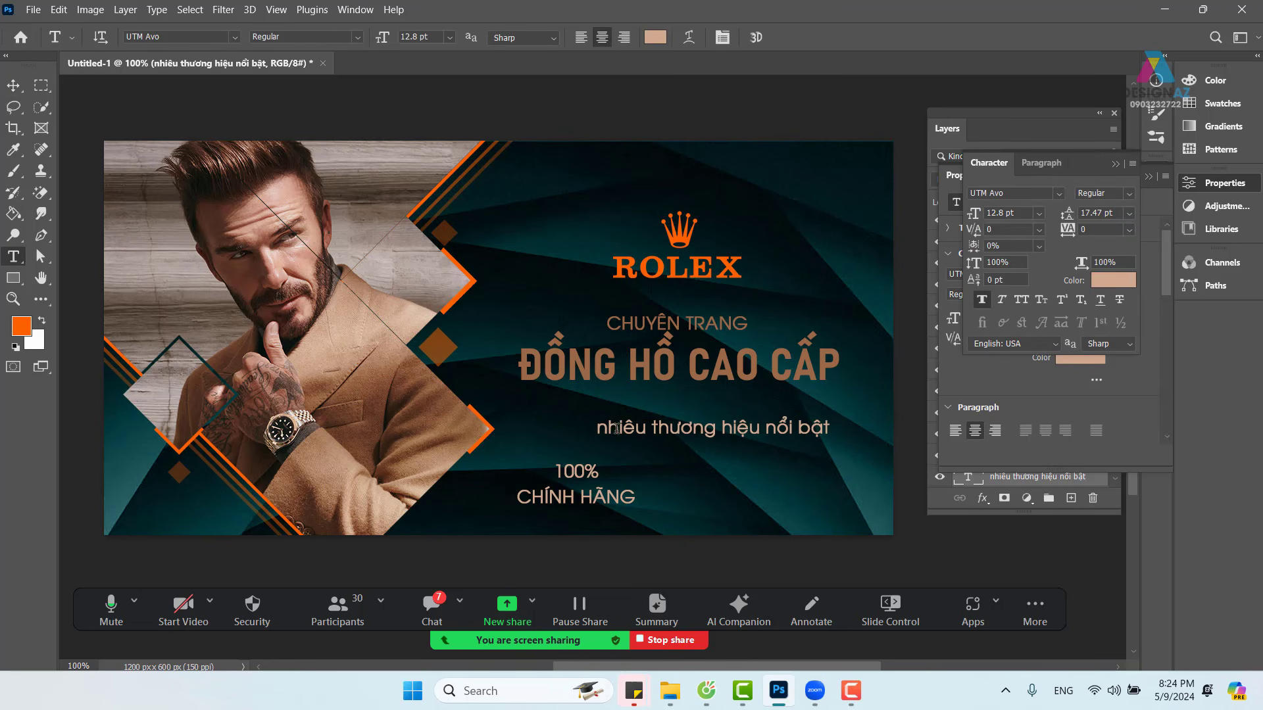
drag(644, 424, 596, 426)
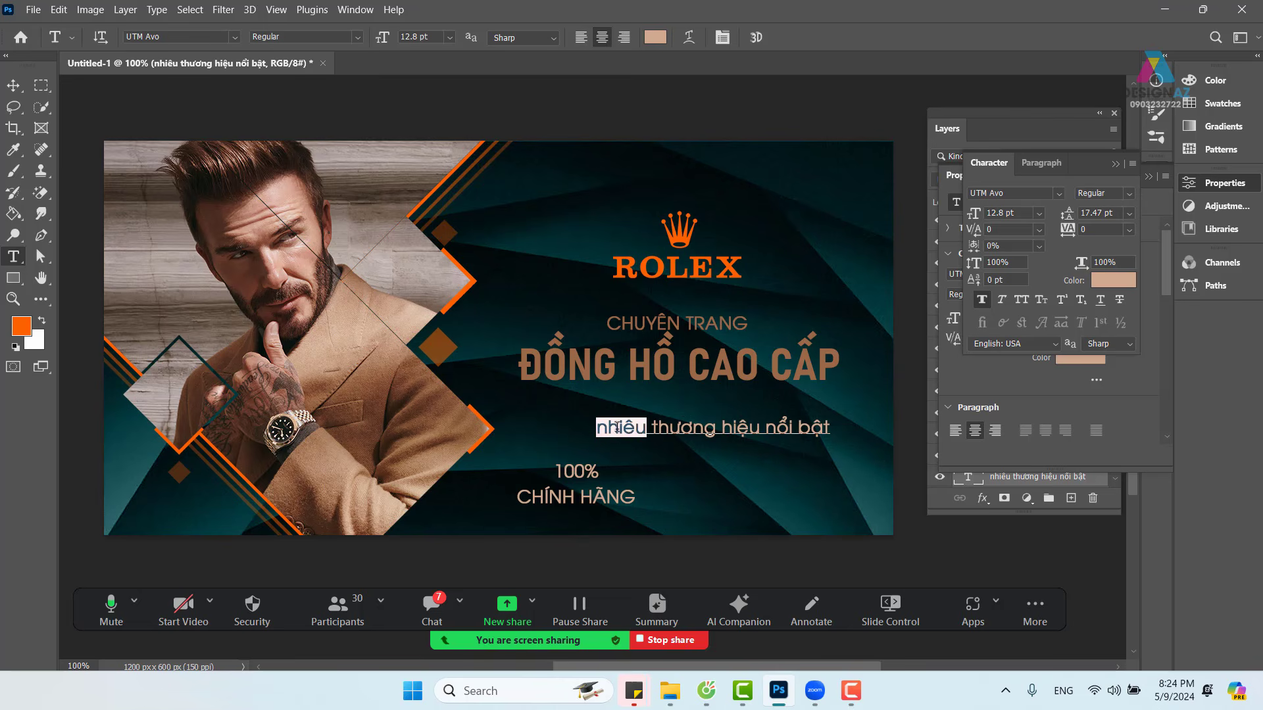
click(1022, 299)
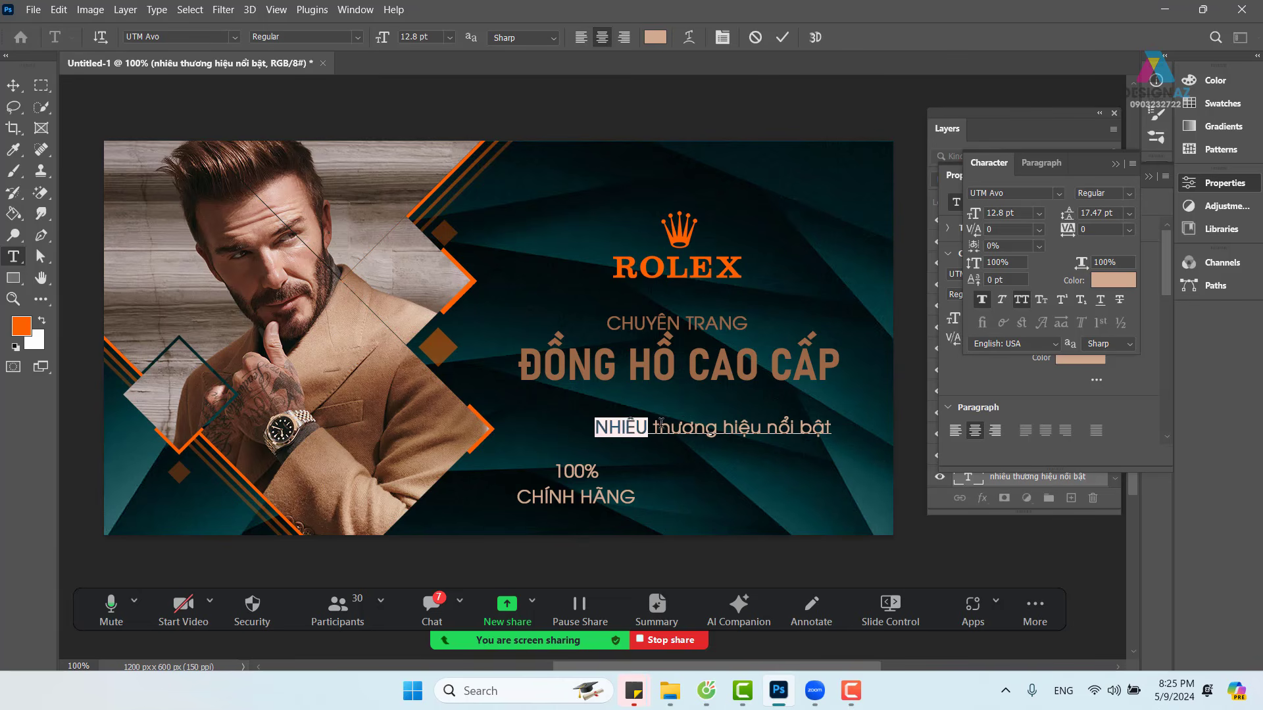
Step: Break the caption into two lines after "NHIÊU" and move it down beside the "100% CHÍNH HÃNG" caption
click(653, 426)
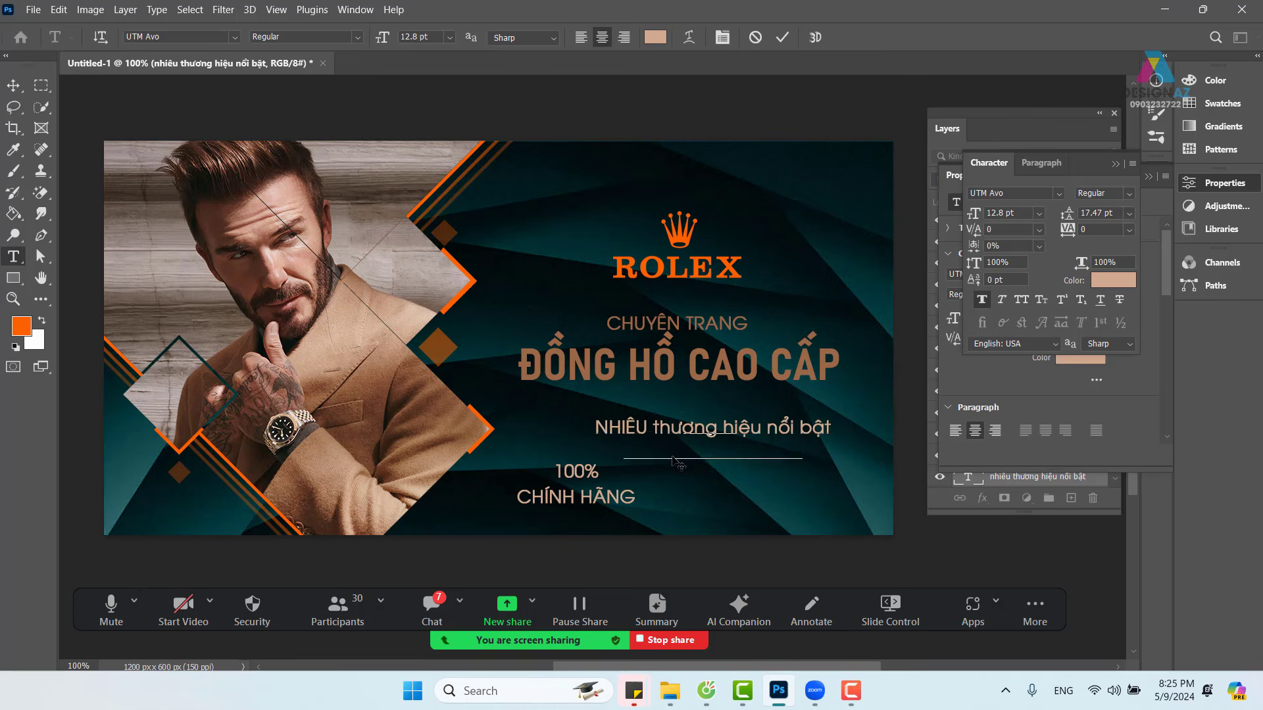
key(Return)
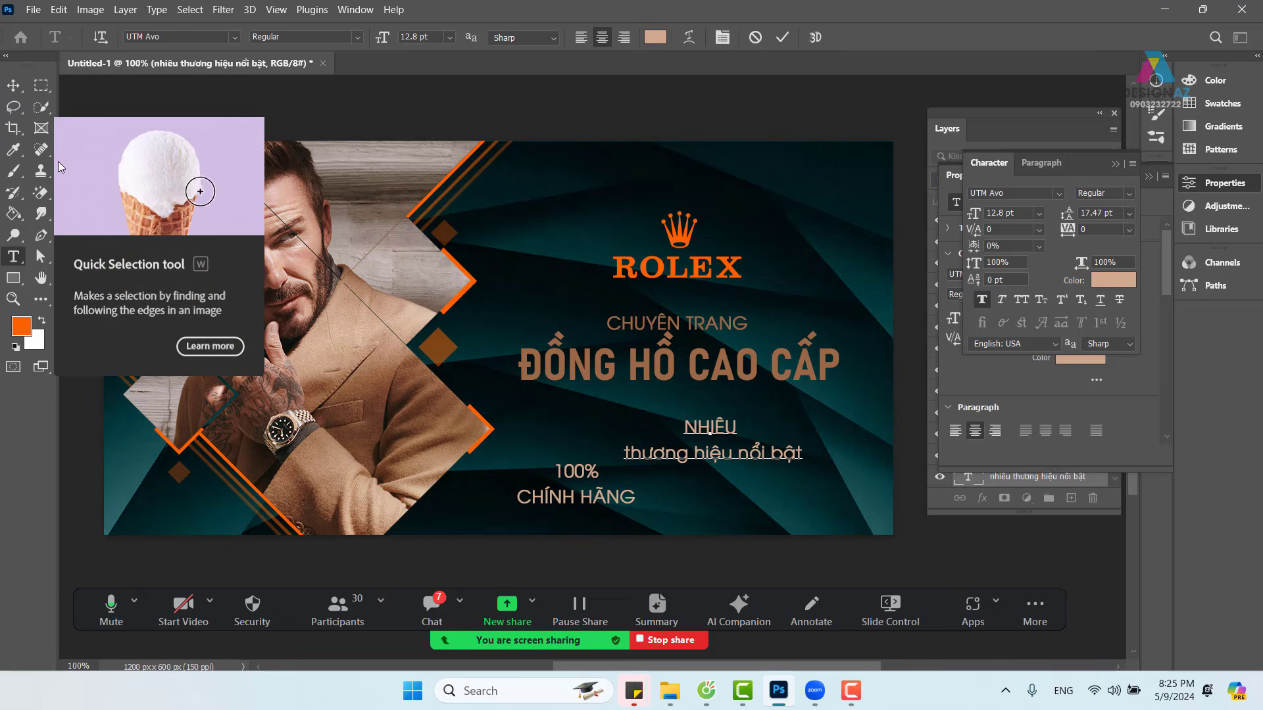
key(Escape)
key(v)
drag(714, 453, 725, 494)
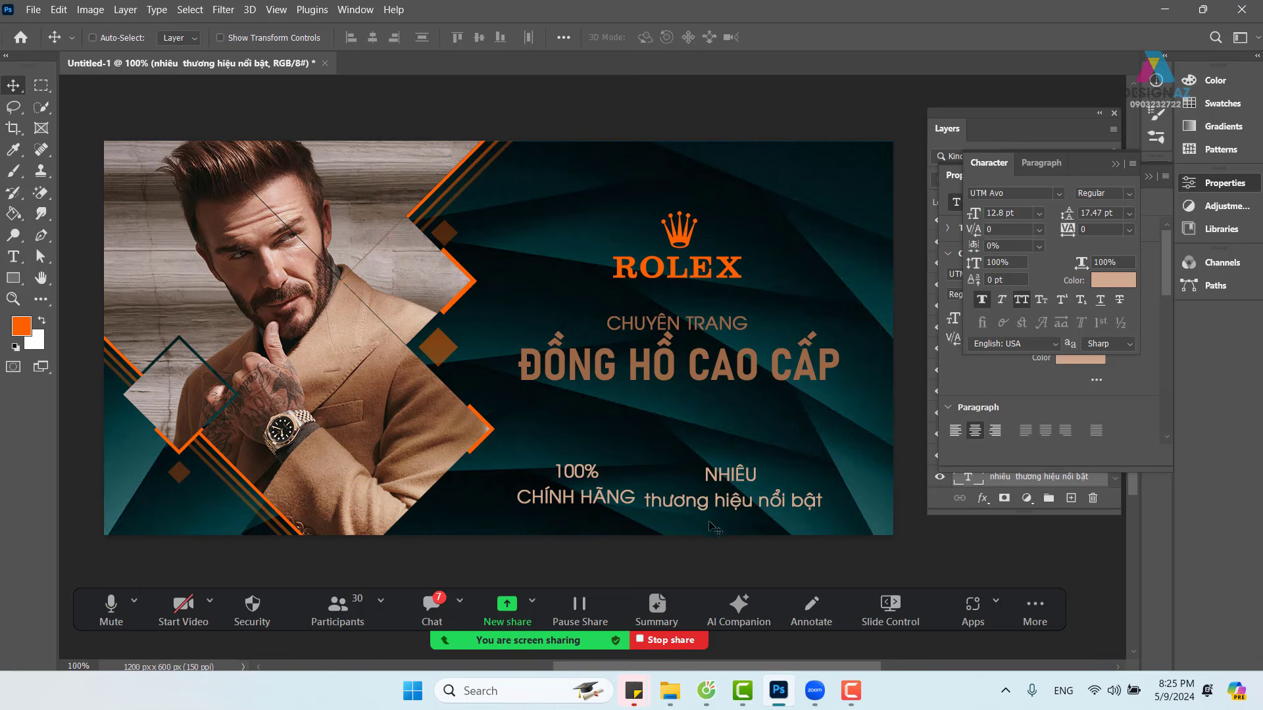
Step: Capitalize the first letter of the caption's second line so it reads "Thương hiệu nổi bật"
key(t)
click(649, 499)
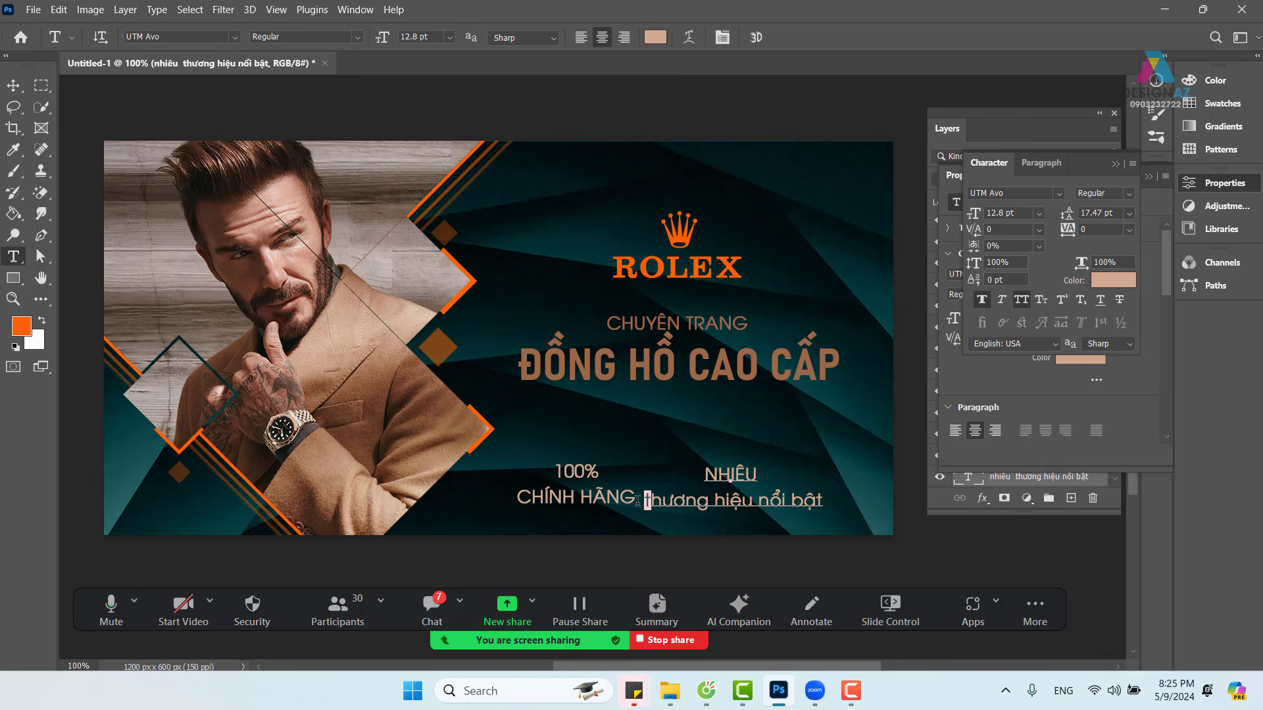
key(BackSpace)
text(T)
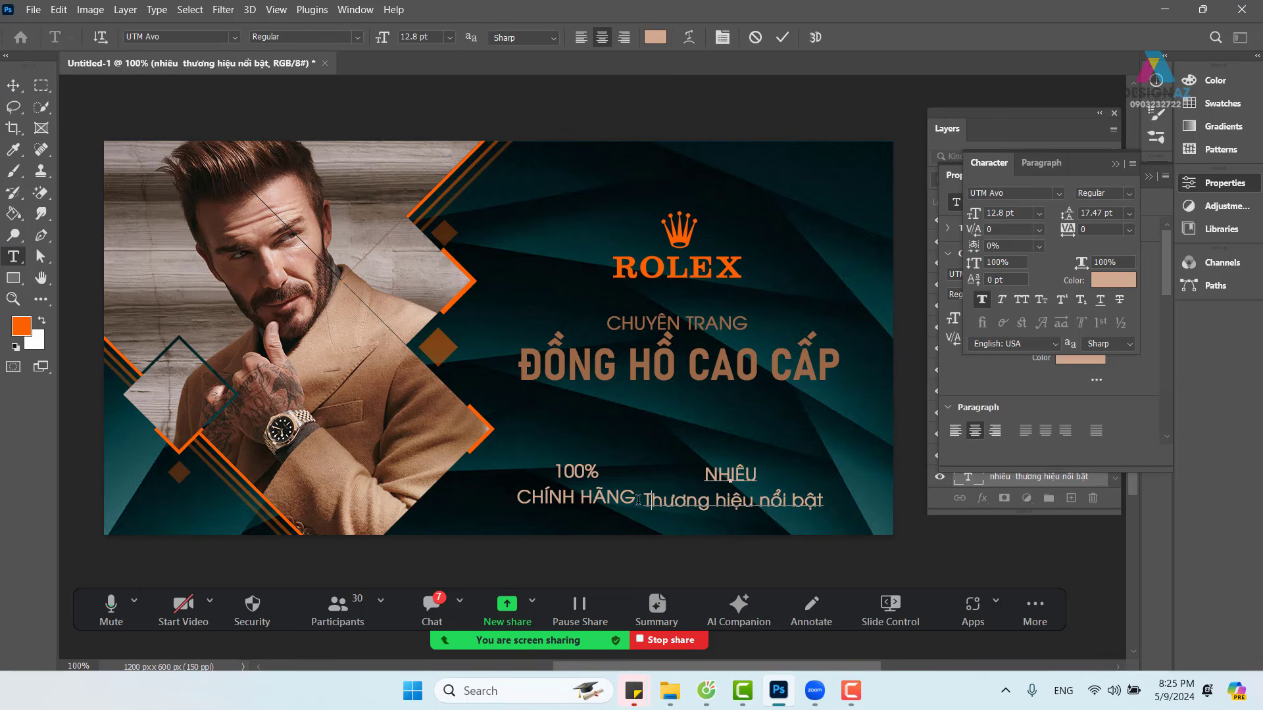
click(20, 85)
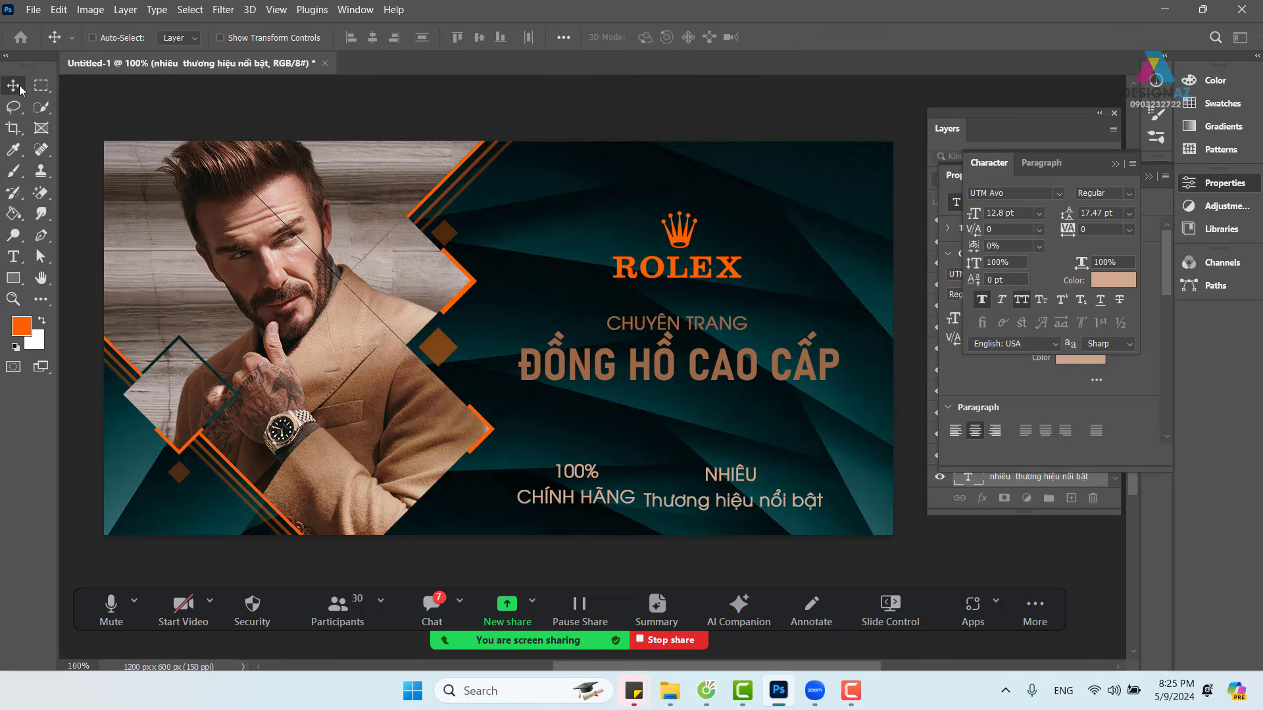
Step: Turn off All Caps for the "100% CHÍNH HÃNG" caption
right_click(597, 500)
click(619, 506)
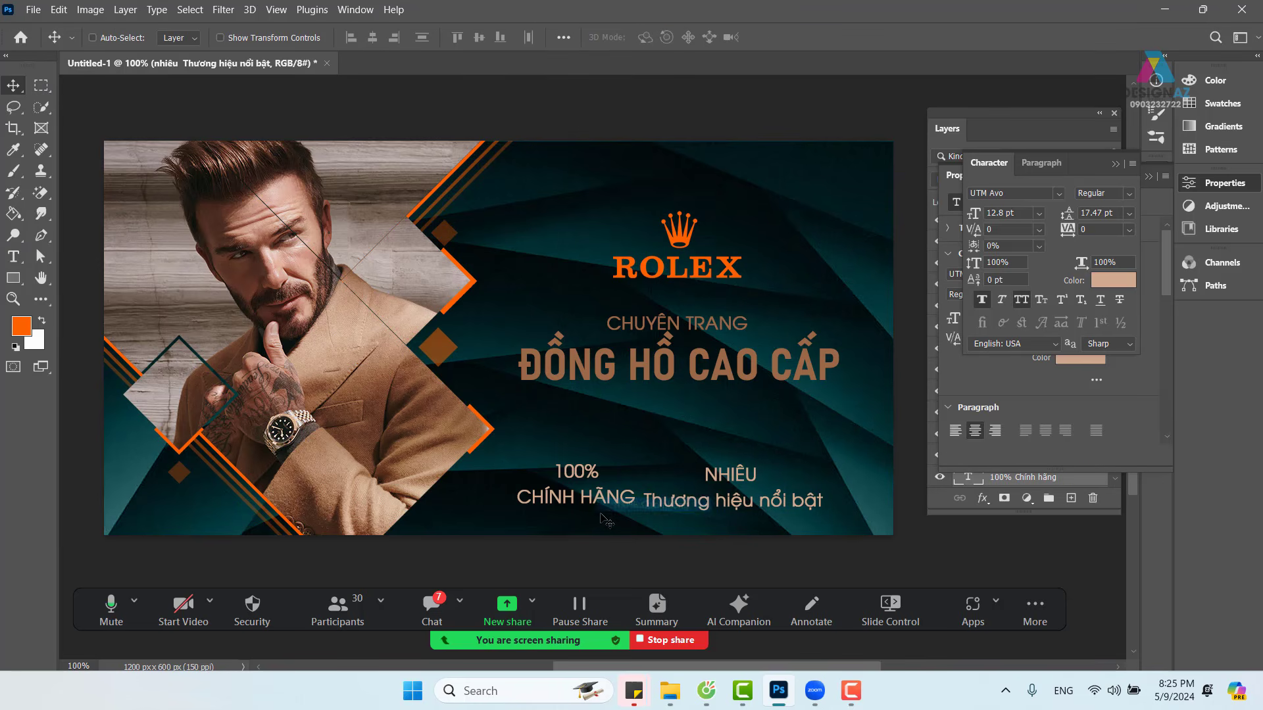
key(t)
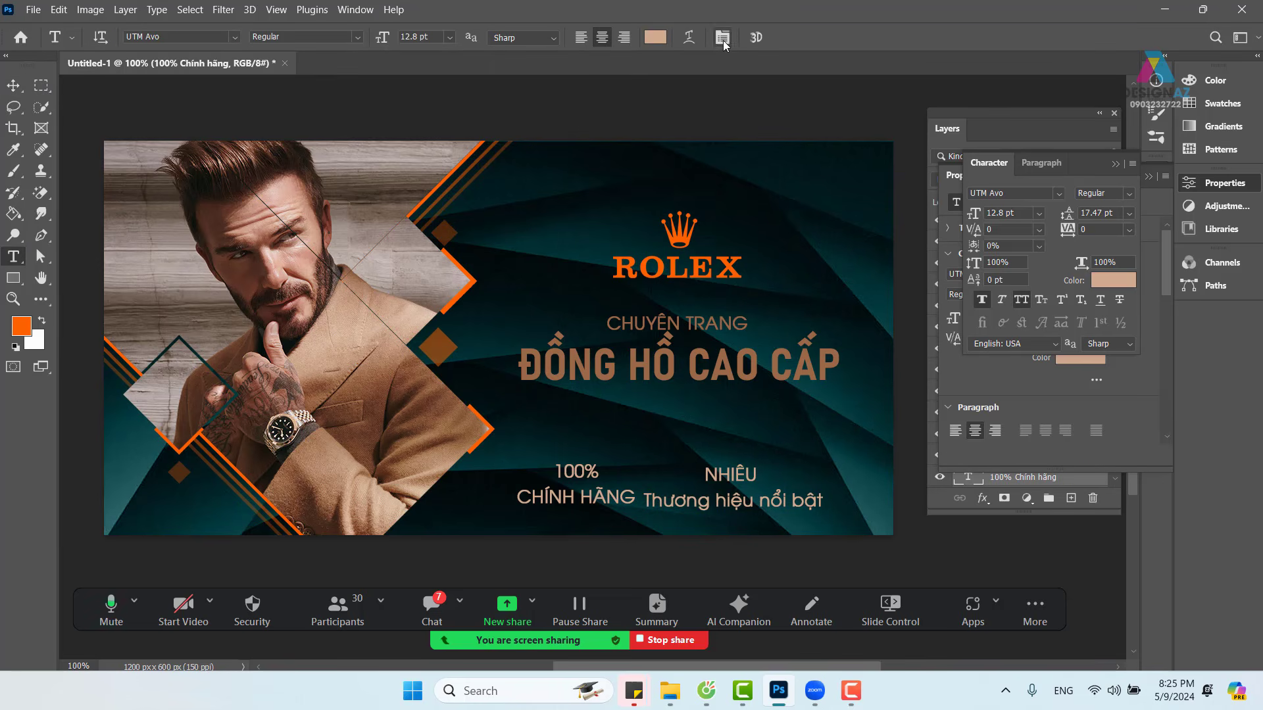
click(722, 38)
click(692, 41)
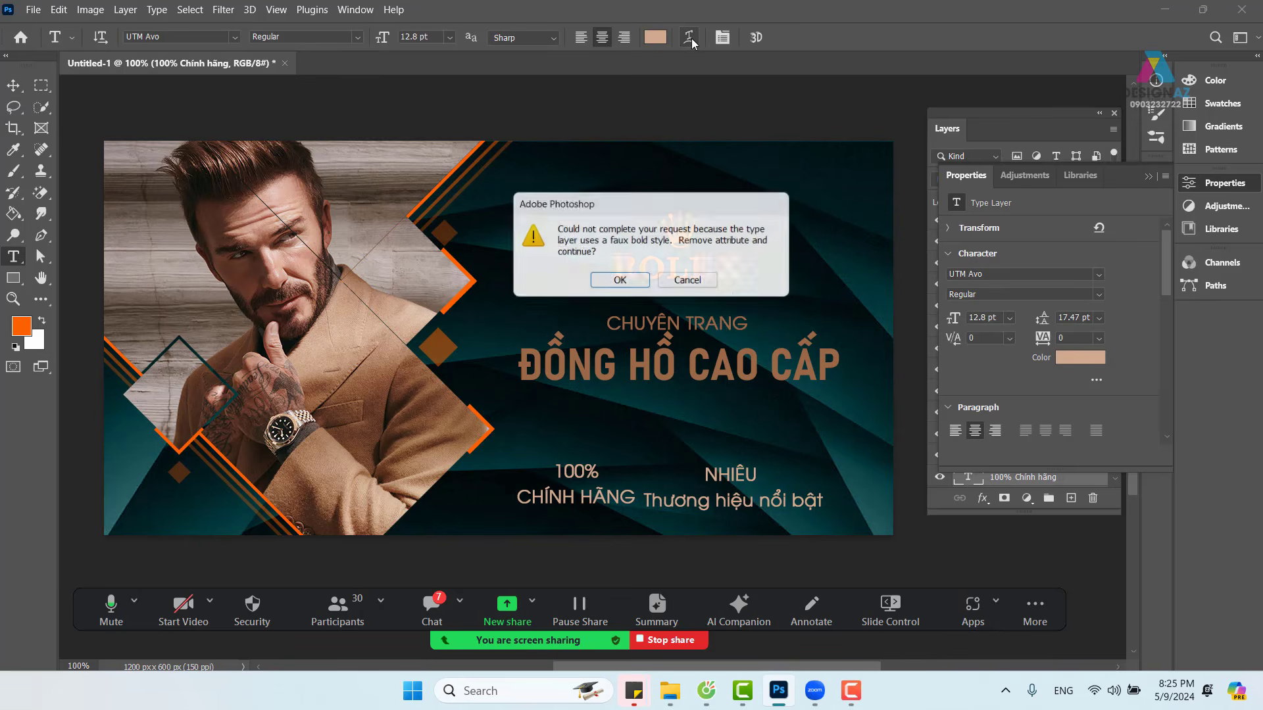
click(690, 283)
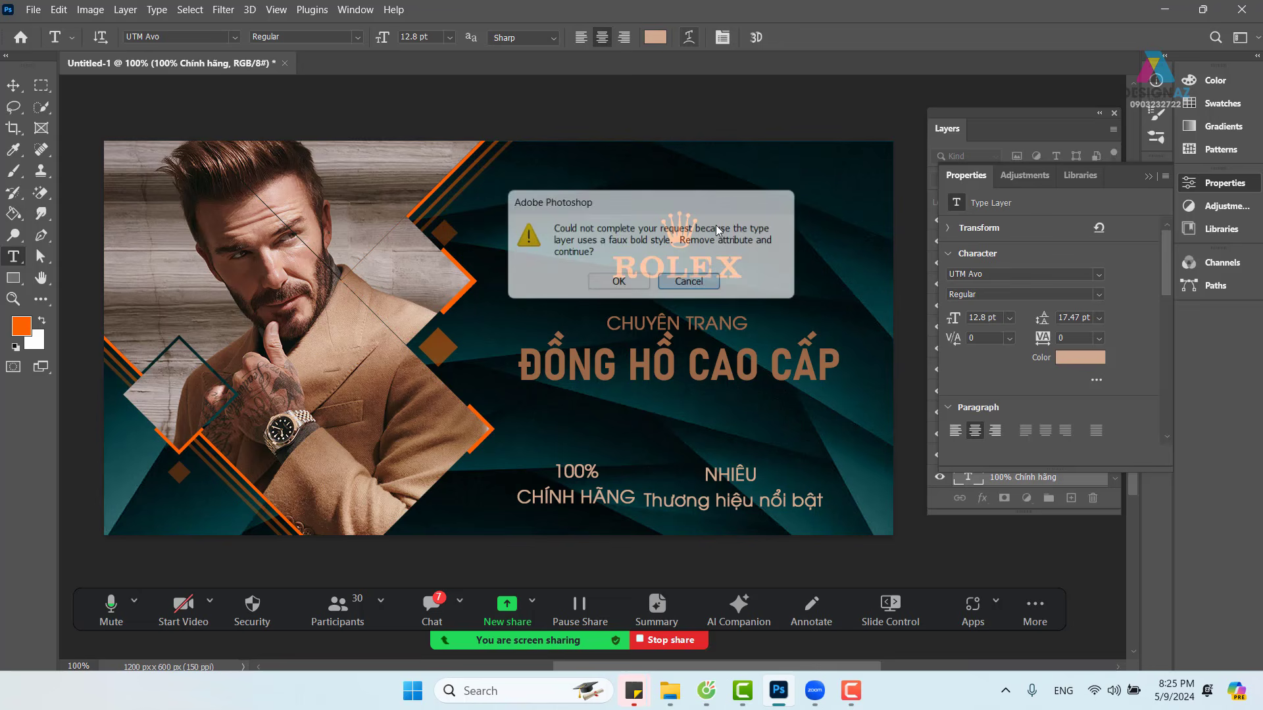
click(722, 39)
click(1022, 300)
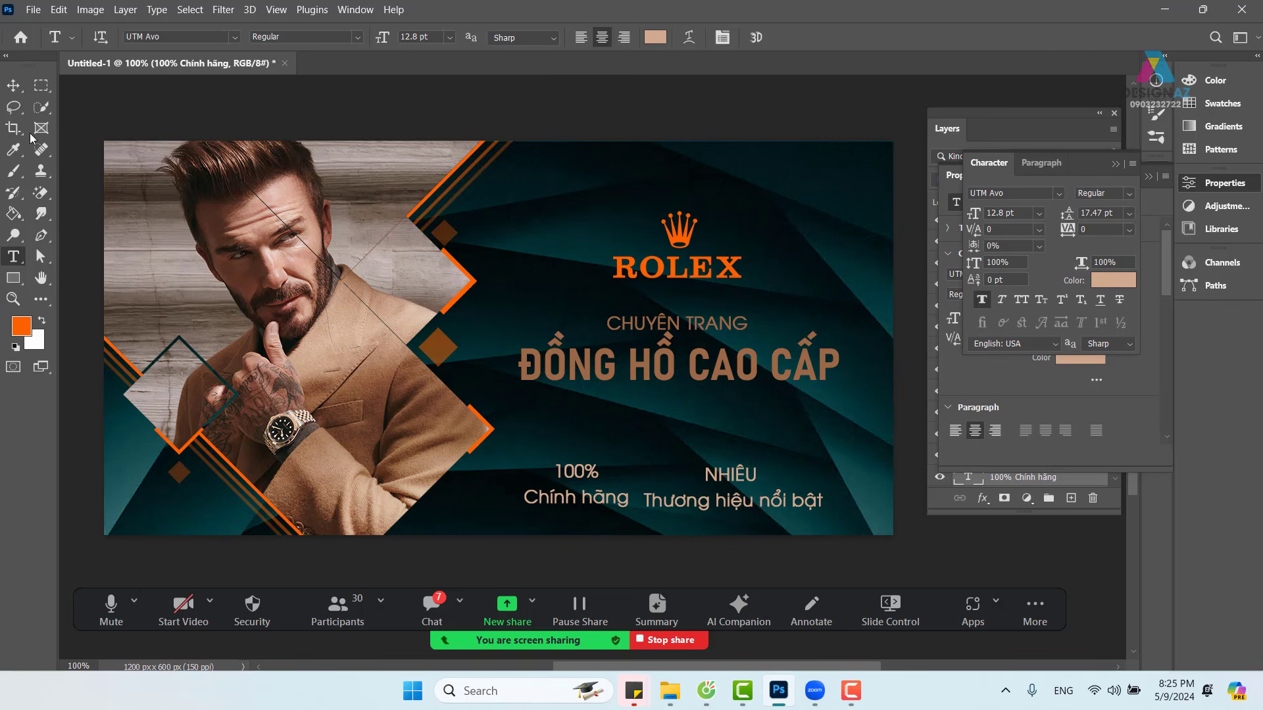
Step: Shift the "100% Chính hãng" caption and the "NHIÊU Thương hiệu nổi bật" caption slightly left
click(12, 85)
right_click(749, 480)
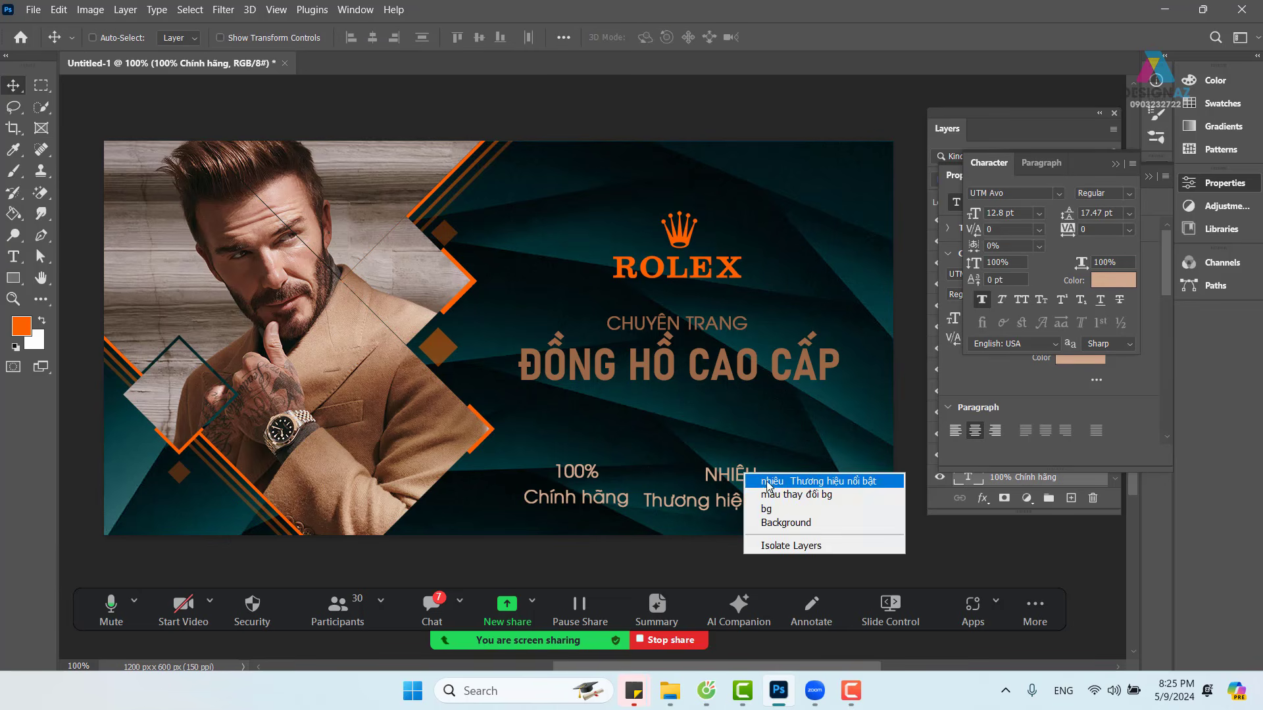
click(790, 481)
right_click(589, 477)
click(598, 483)
drag(585, 477, 557, 471)
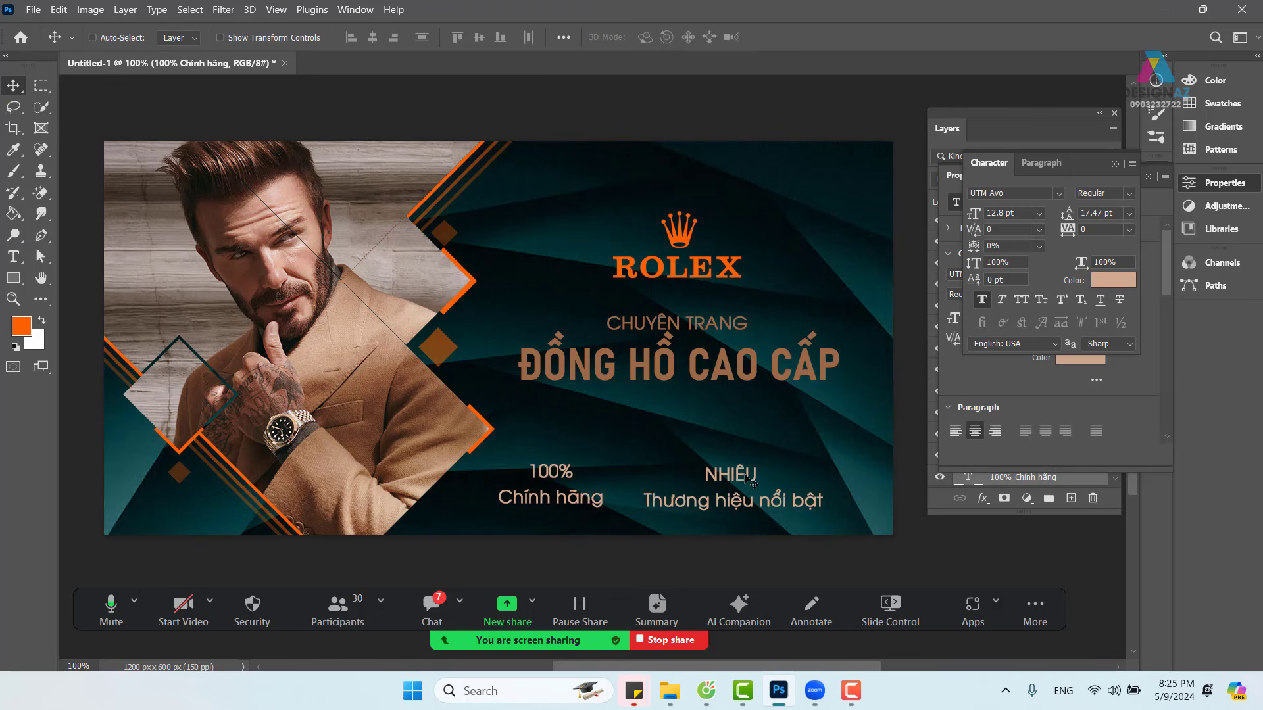
right_click(750, 480)
click(763, 486)
drag(723, 482, 695, 482)
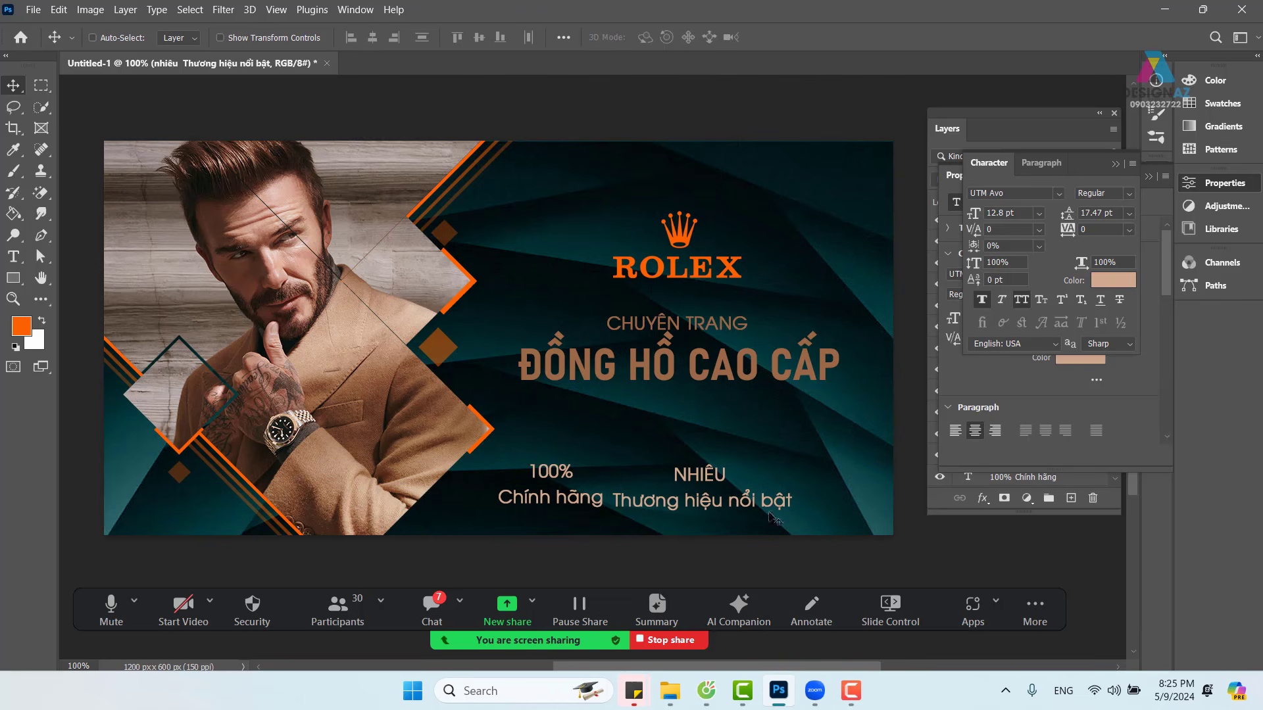
Step: Try to set the font size of the "NHIÊU Thương hiệu nổi bật" caption to 9 pt
key(t)
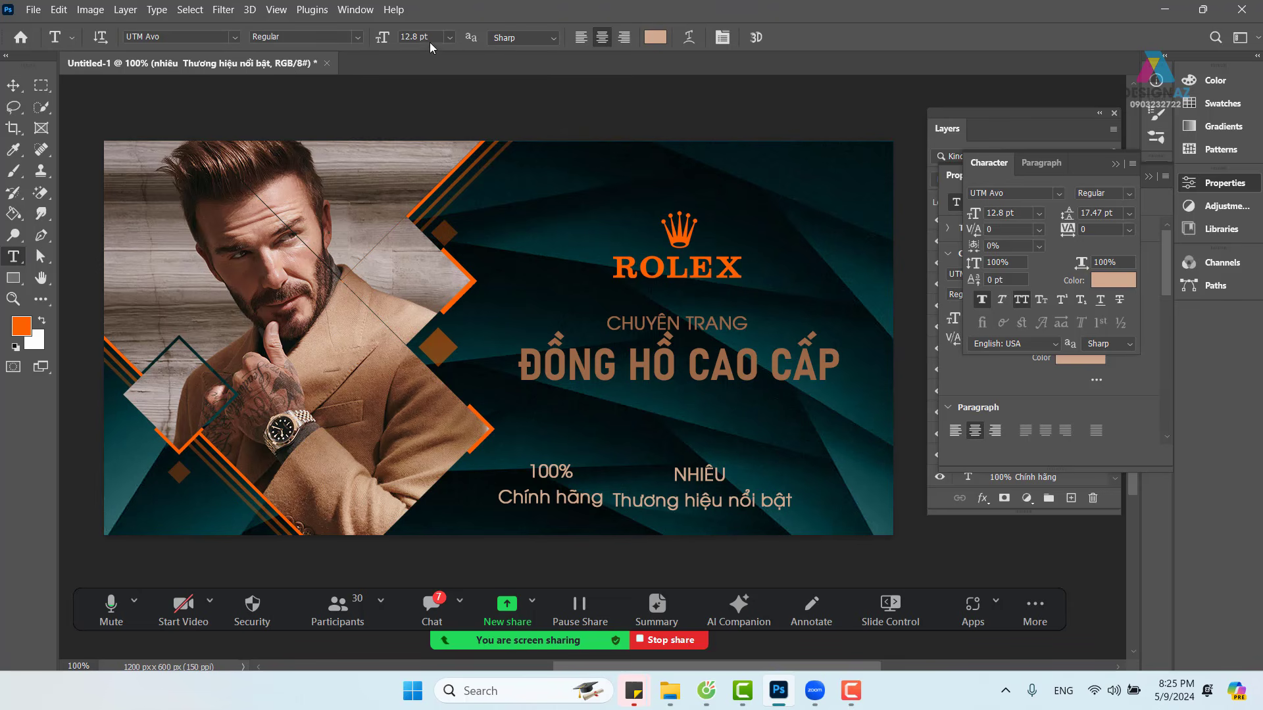
click(450, 36)
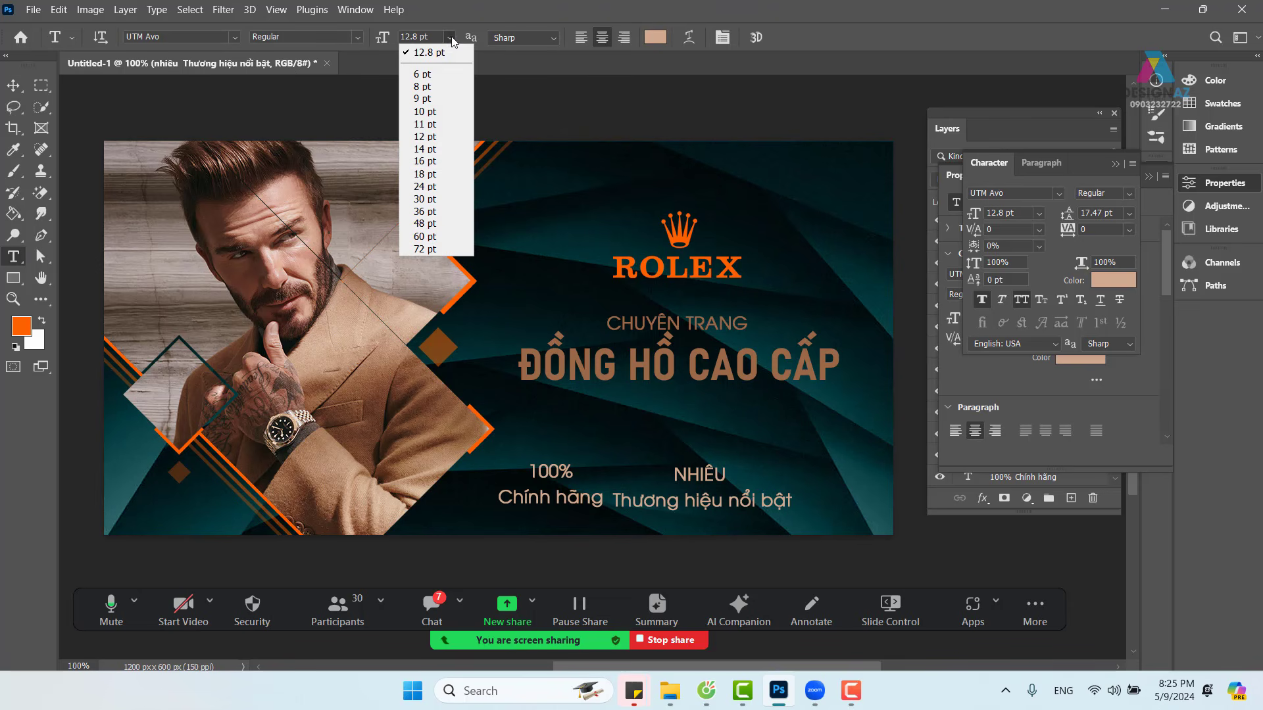
click(435, 99)
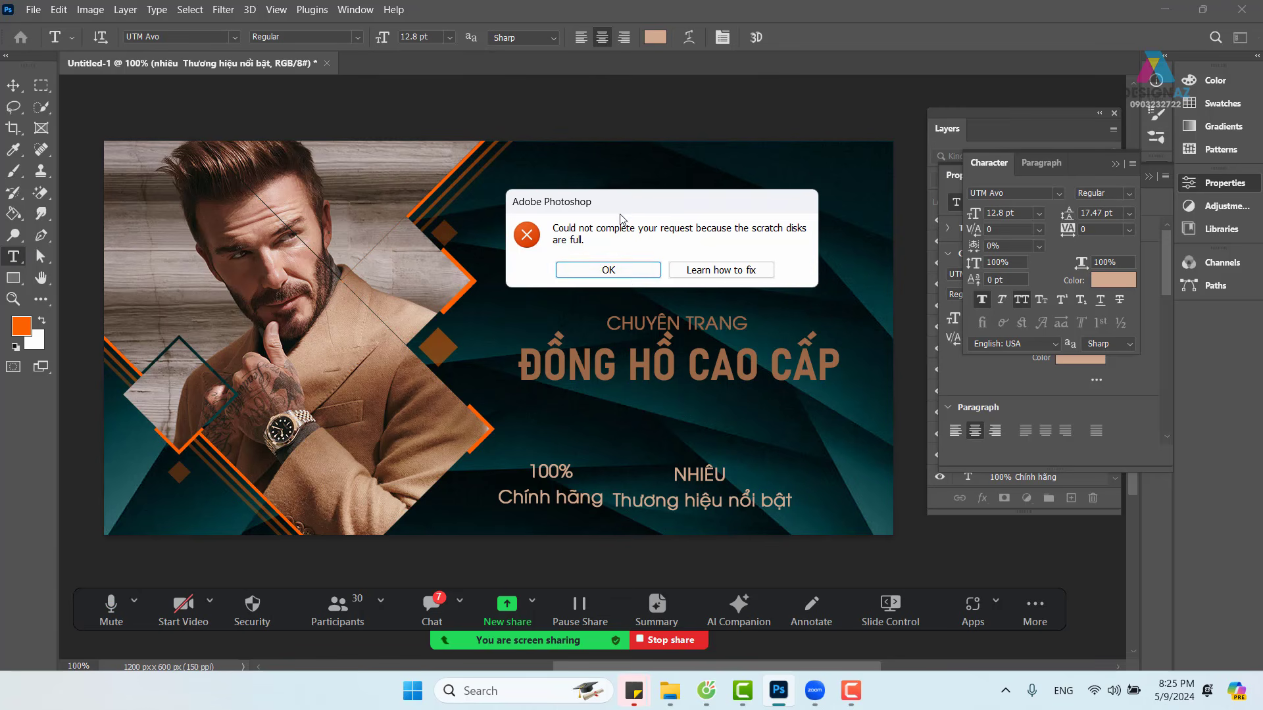
click(636, 276)
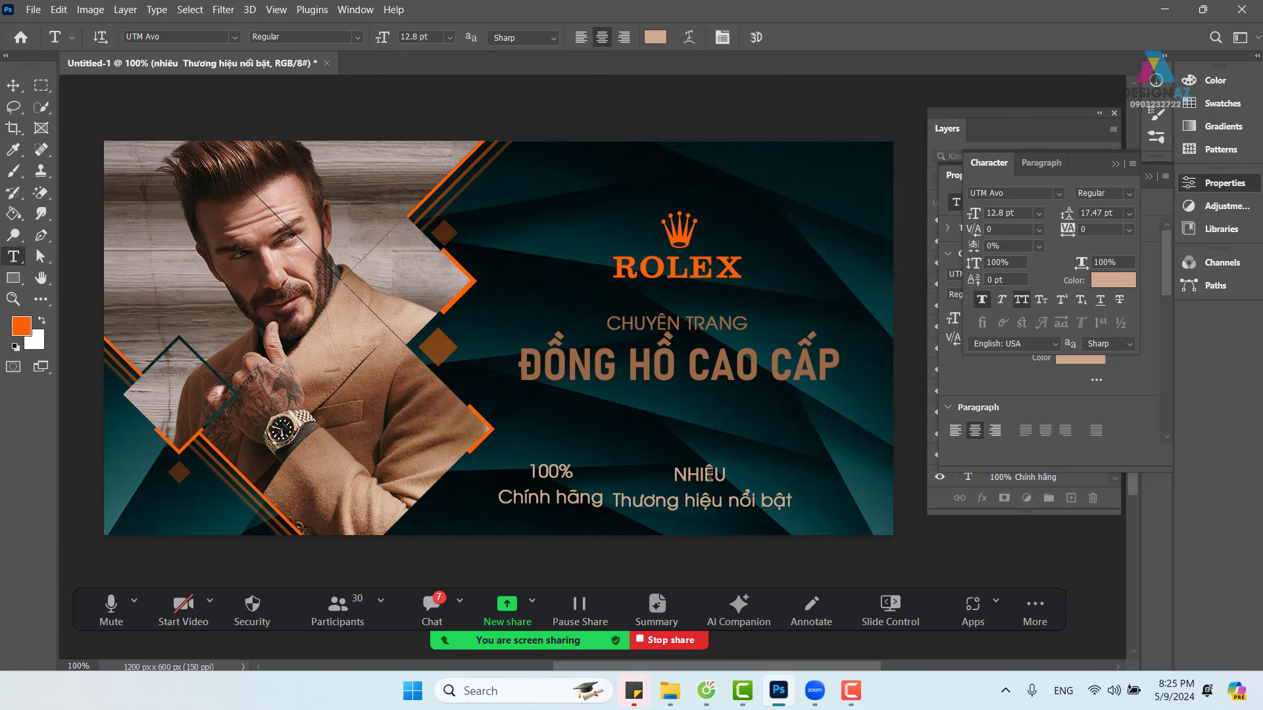
click(448, 39)
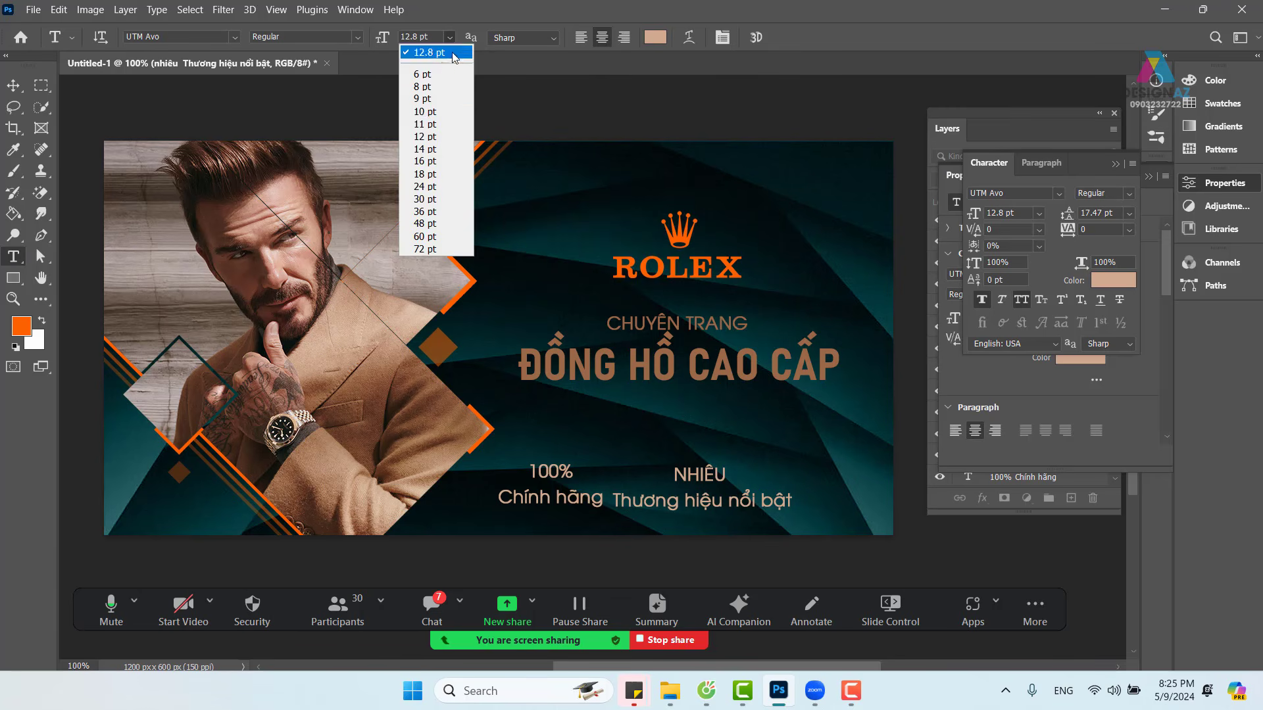
click(440, 97)
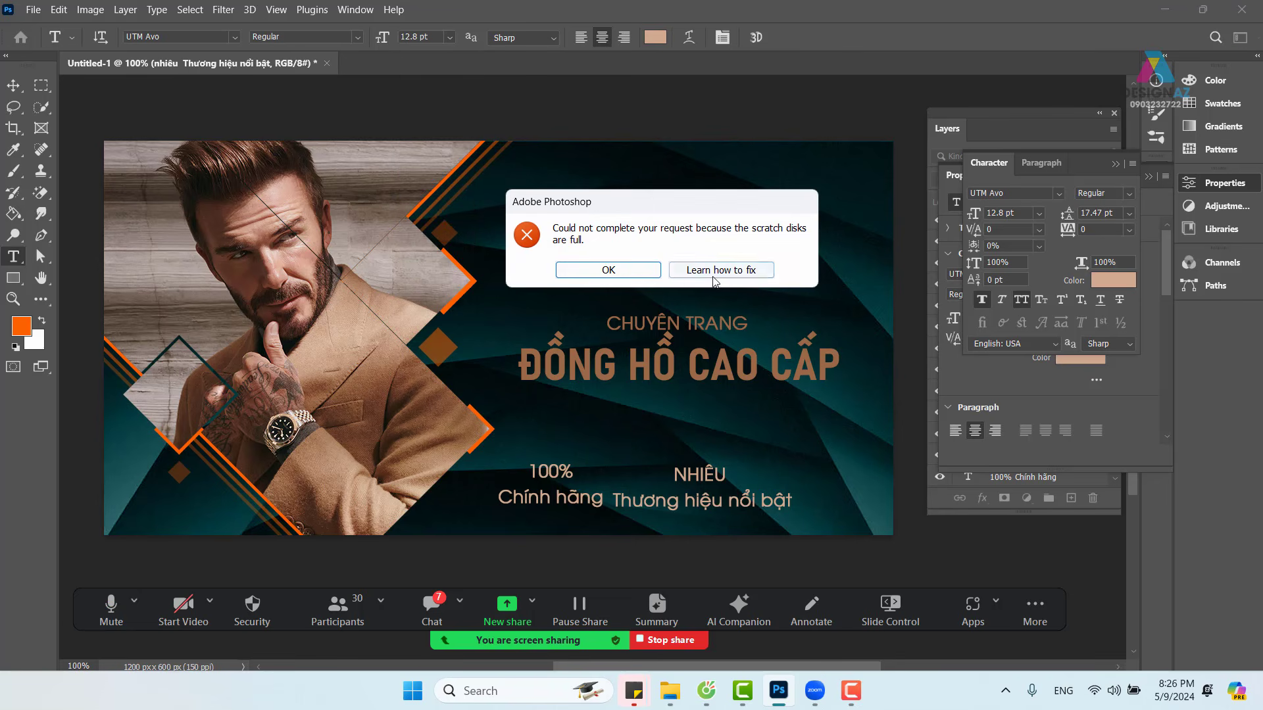
click(602, 273)
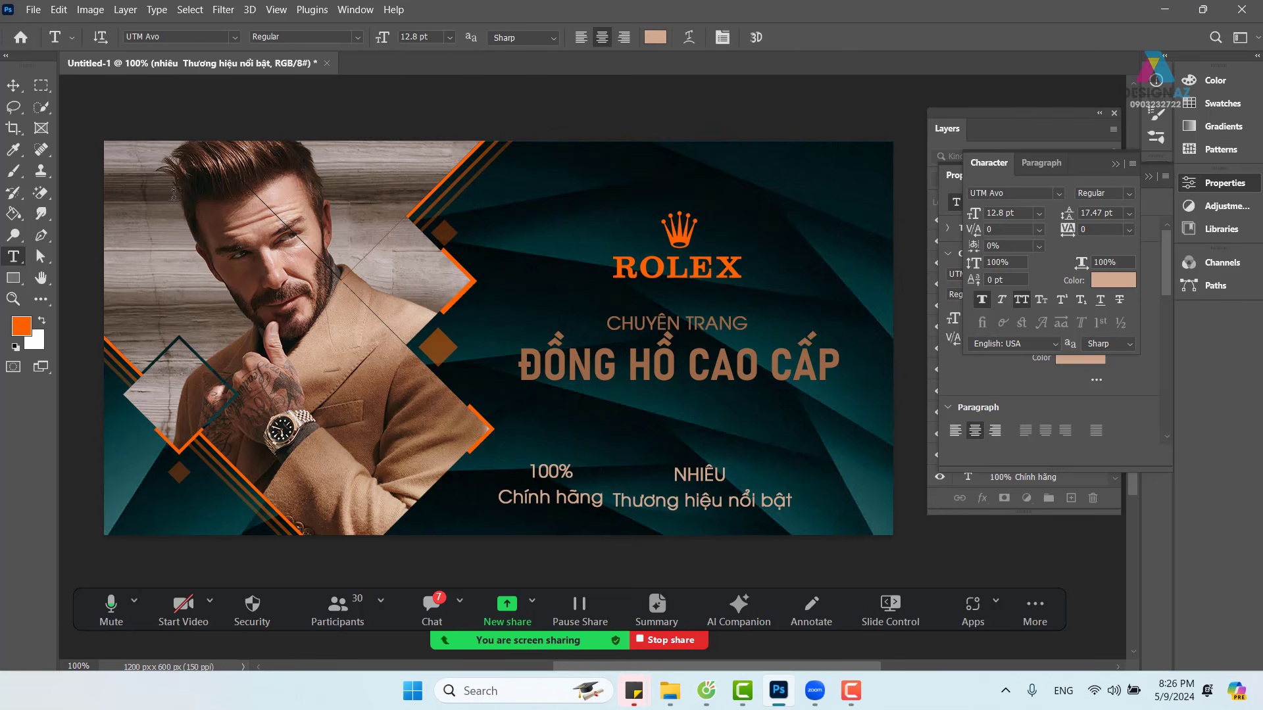
click(10, 90)
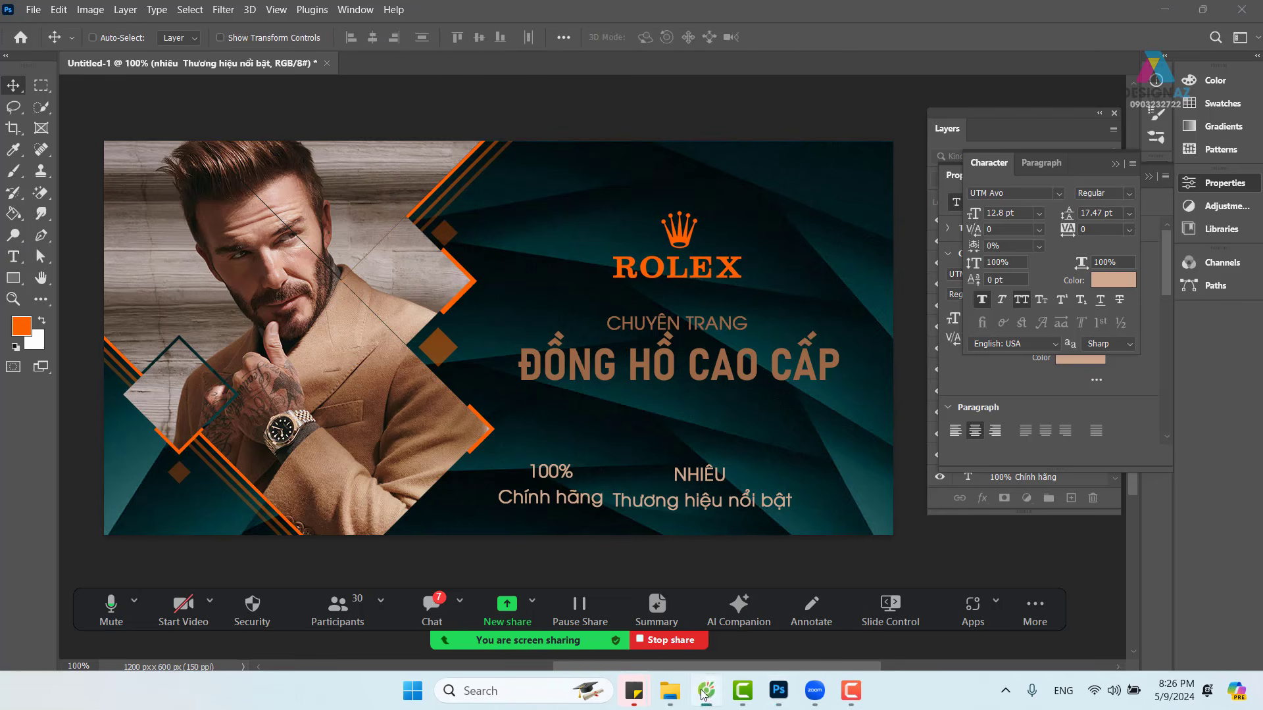
right_click(706, 690)
click(690, 648)
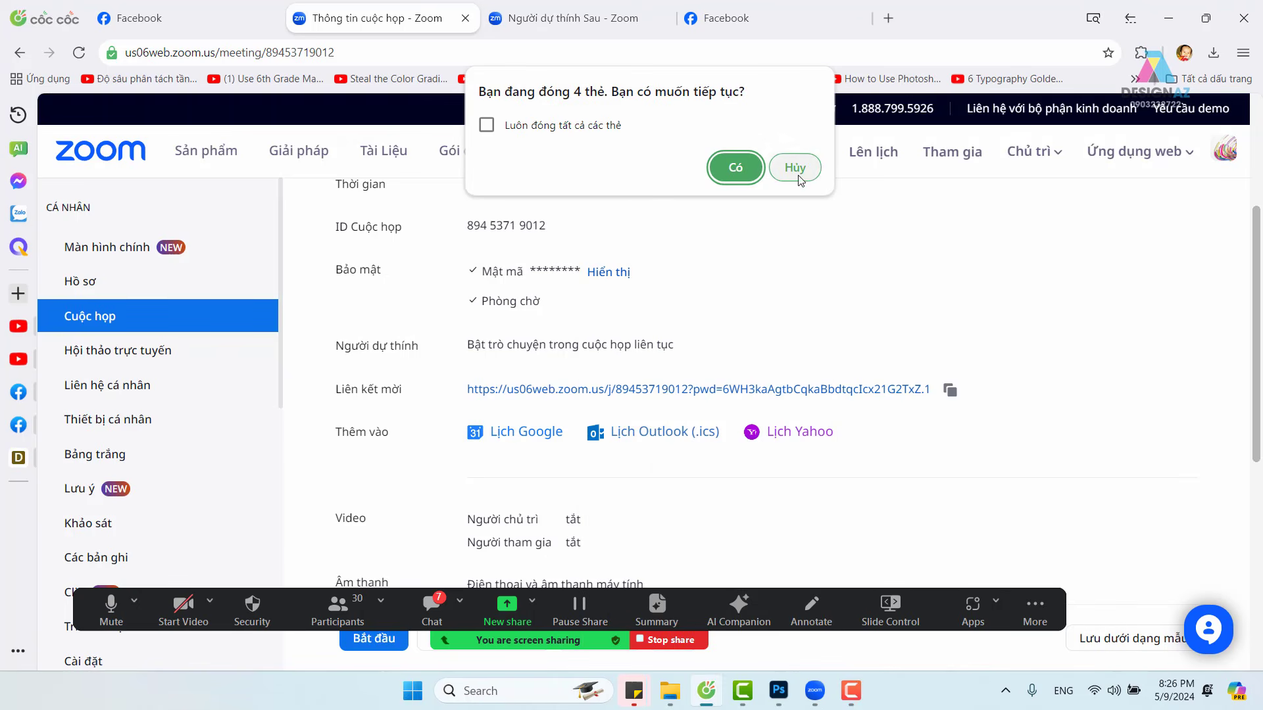
click(773, 688)
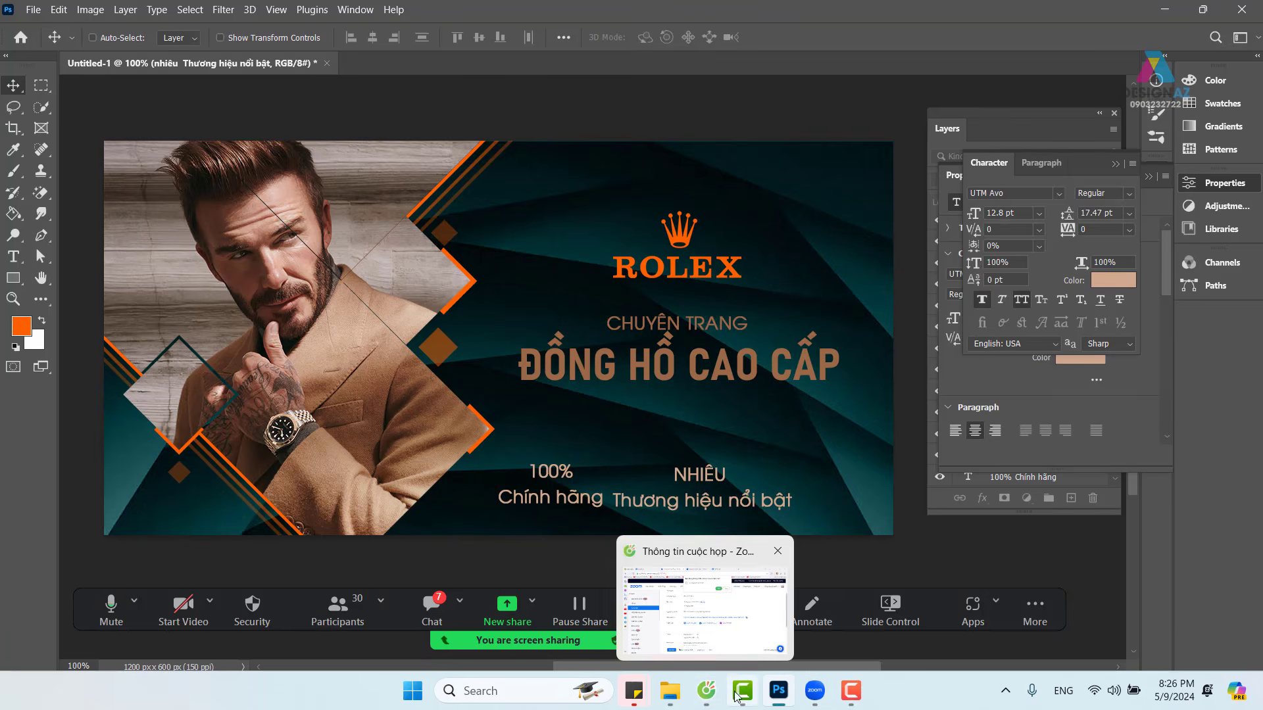
mouse_move(672, 698)
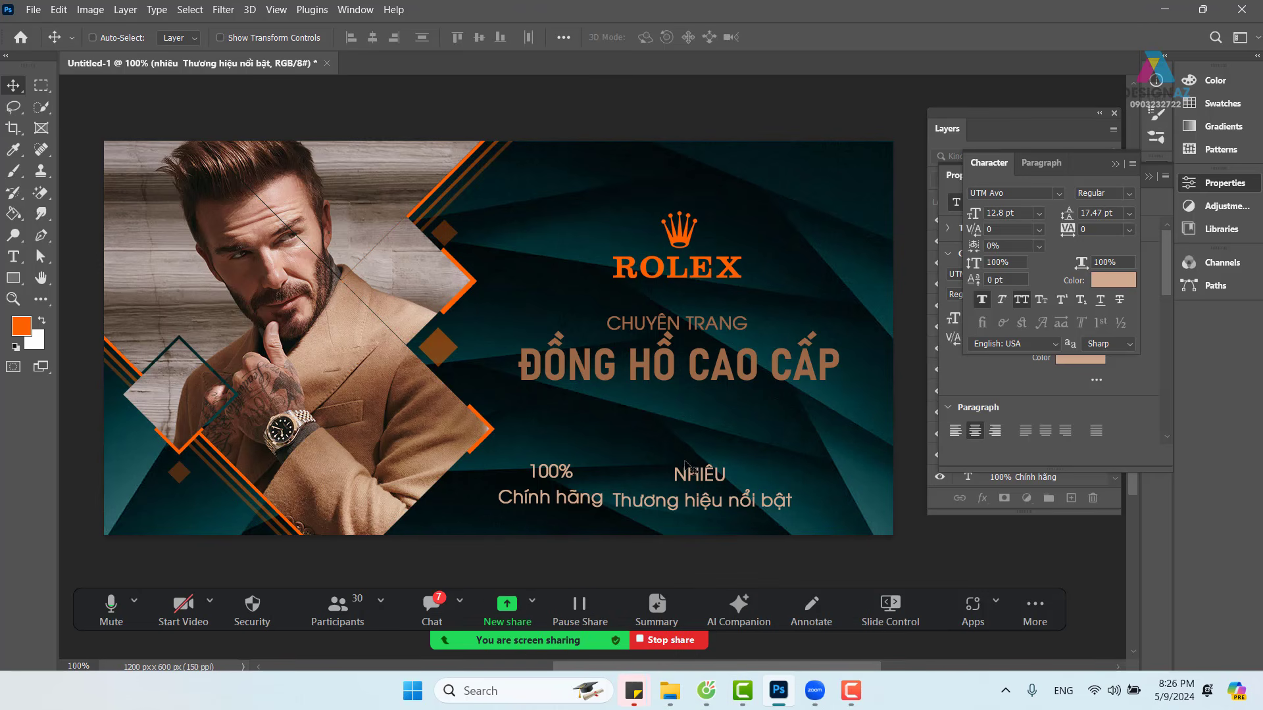
right_click(697, 479)
click(727, 488)
key(ctrl)
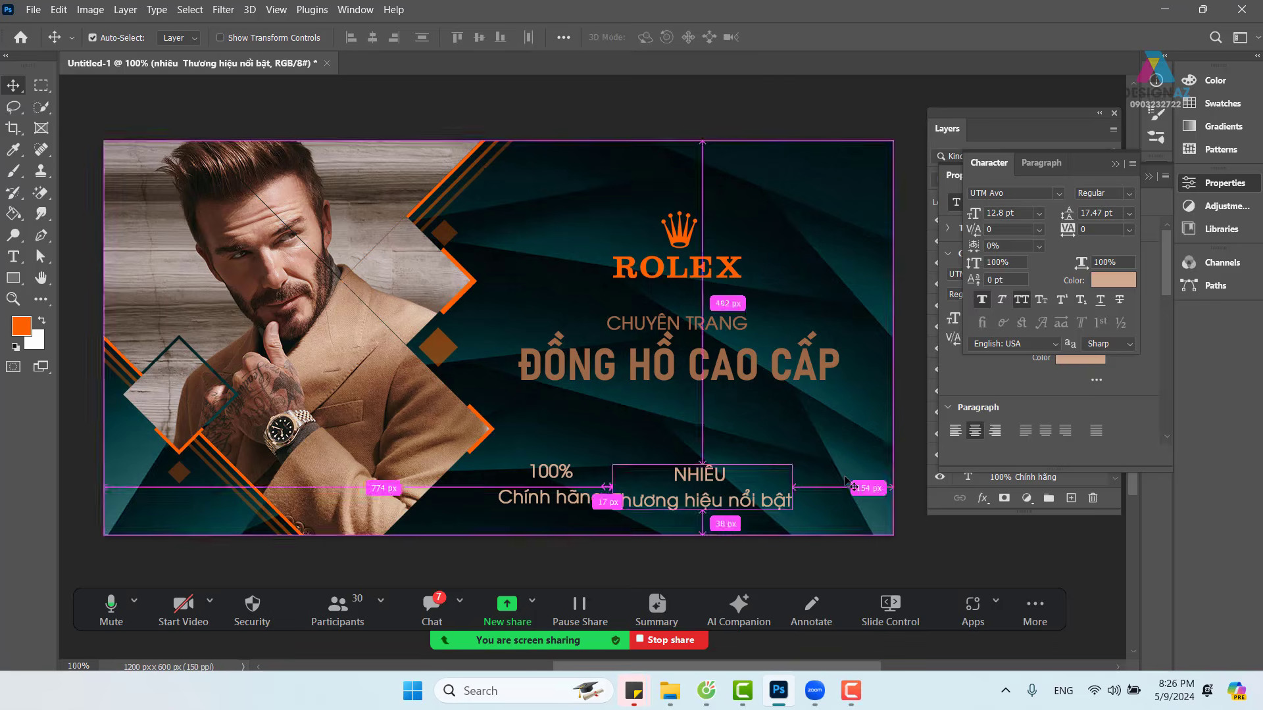
key(ctrl+t)
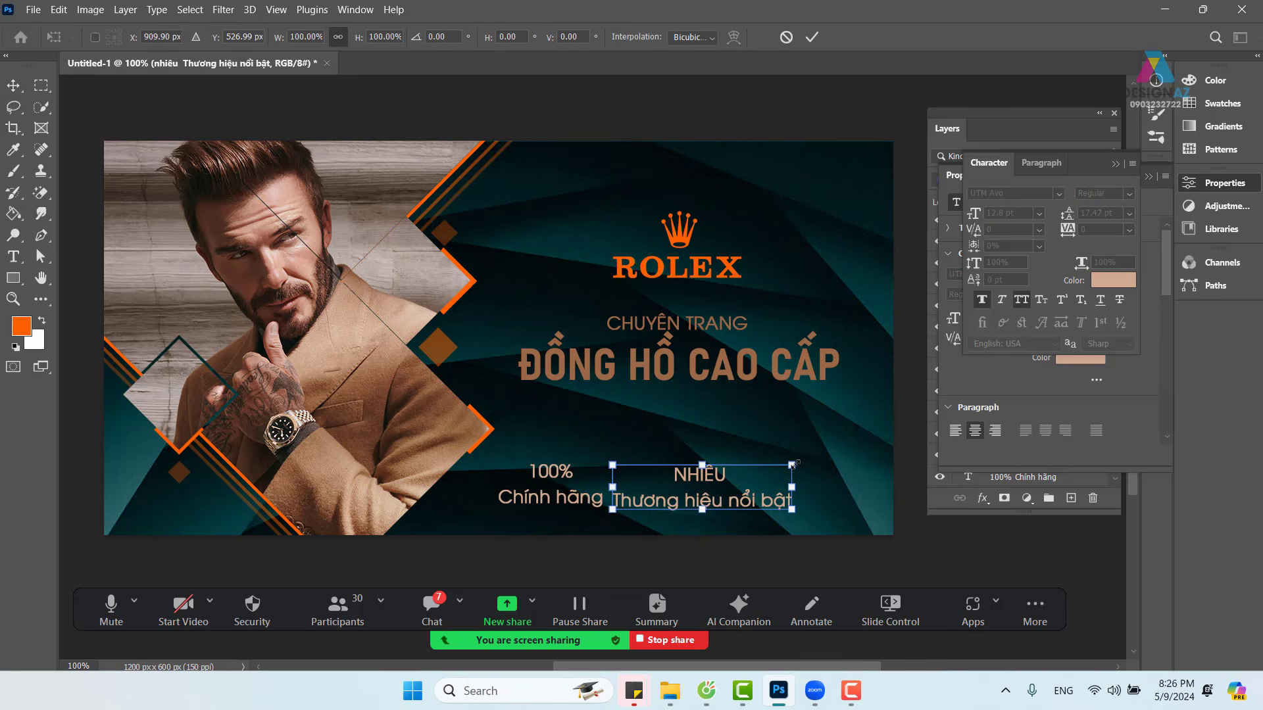
key(Return)
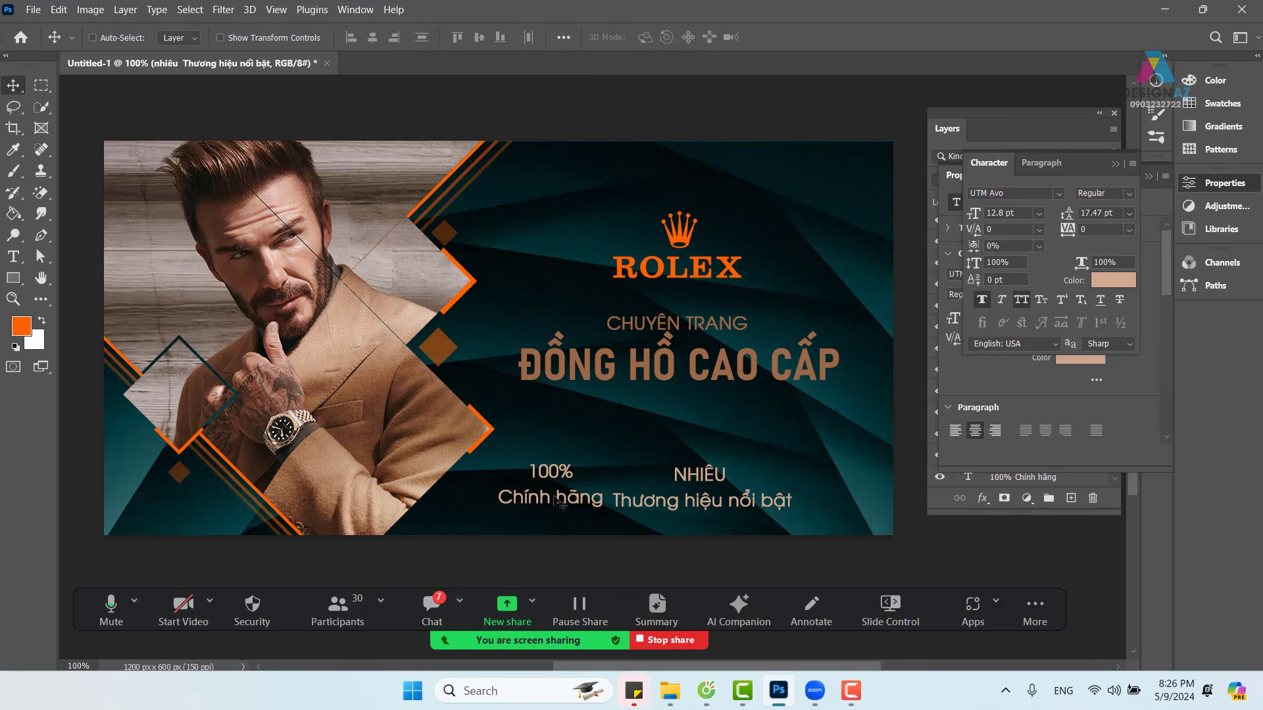
Step: Try to scale both captions down together to about 81%, and open Adobe's troubleshooting page for full scratch disks
right_click(554, 470)
click(582, 475)
right_click(707, 475)
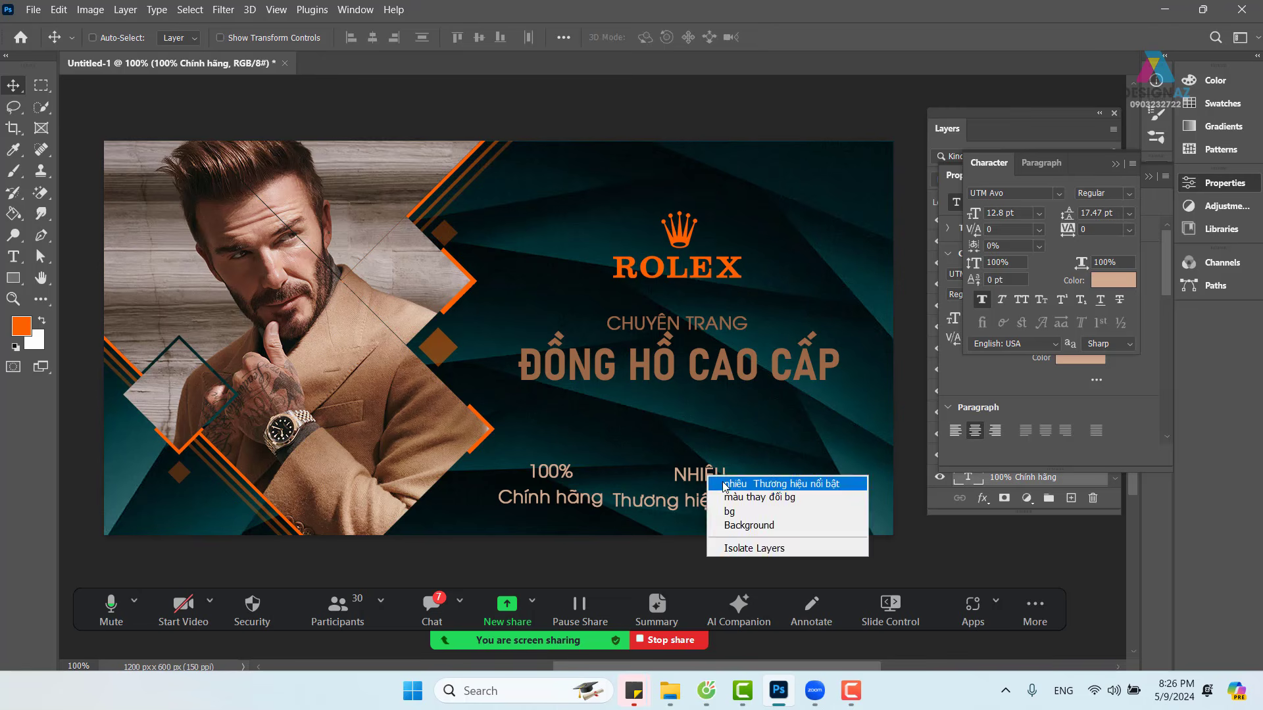
click(796, 523)
key(ctrl+t)
drag(792, 490, 741, 482)
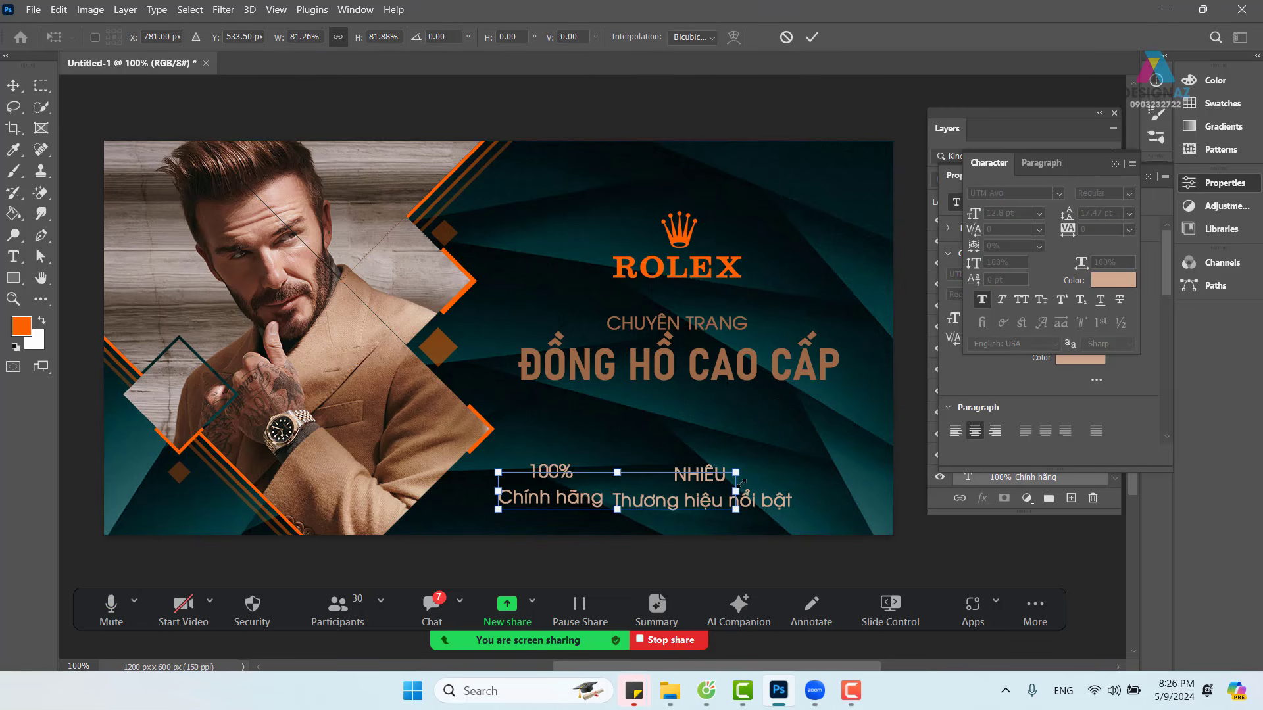
key(Return)
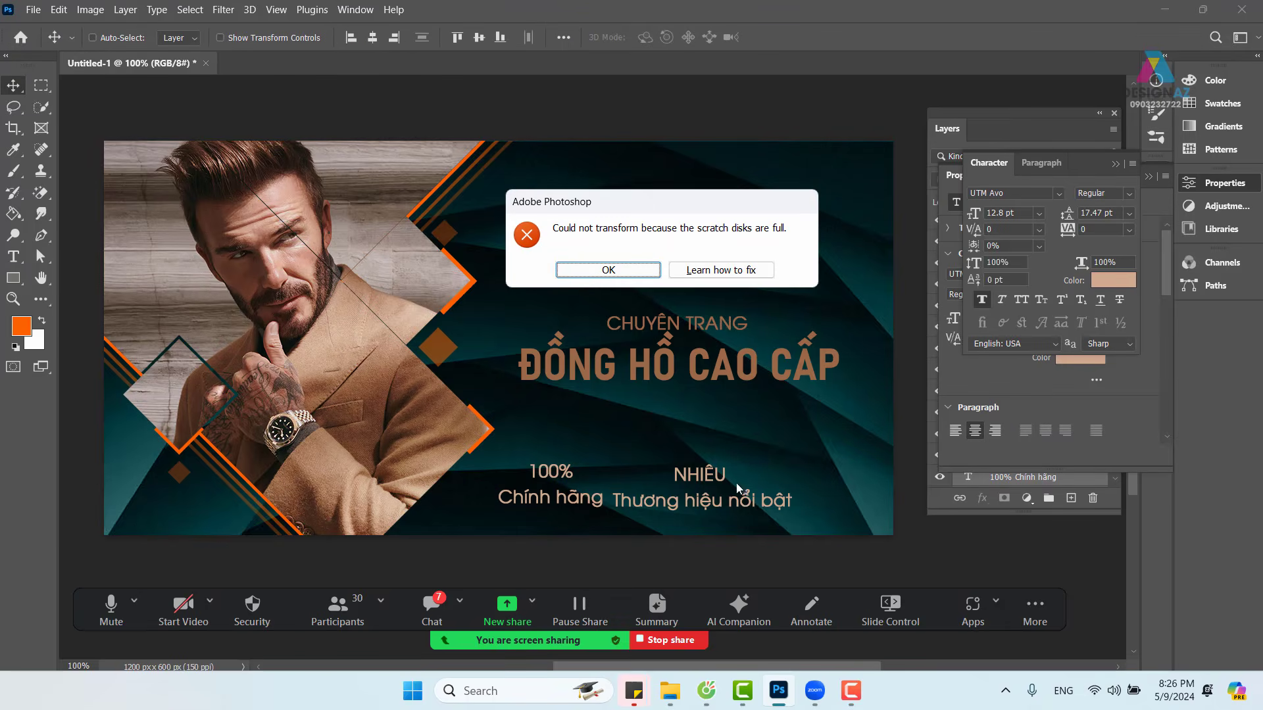
click(735, 271)
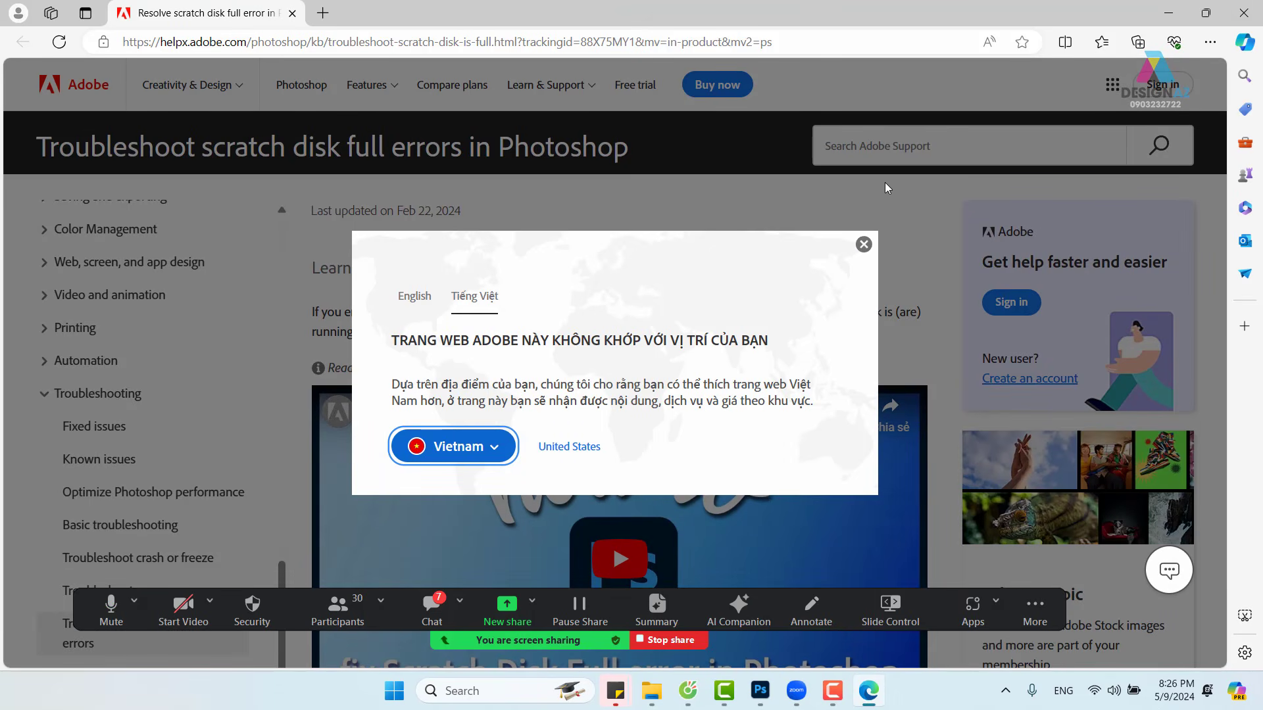
click(761, 696)
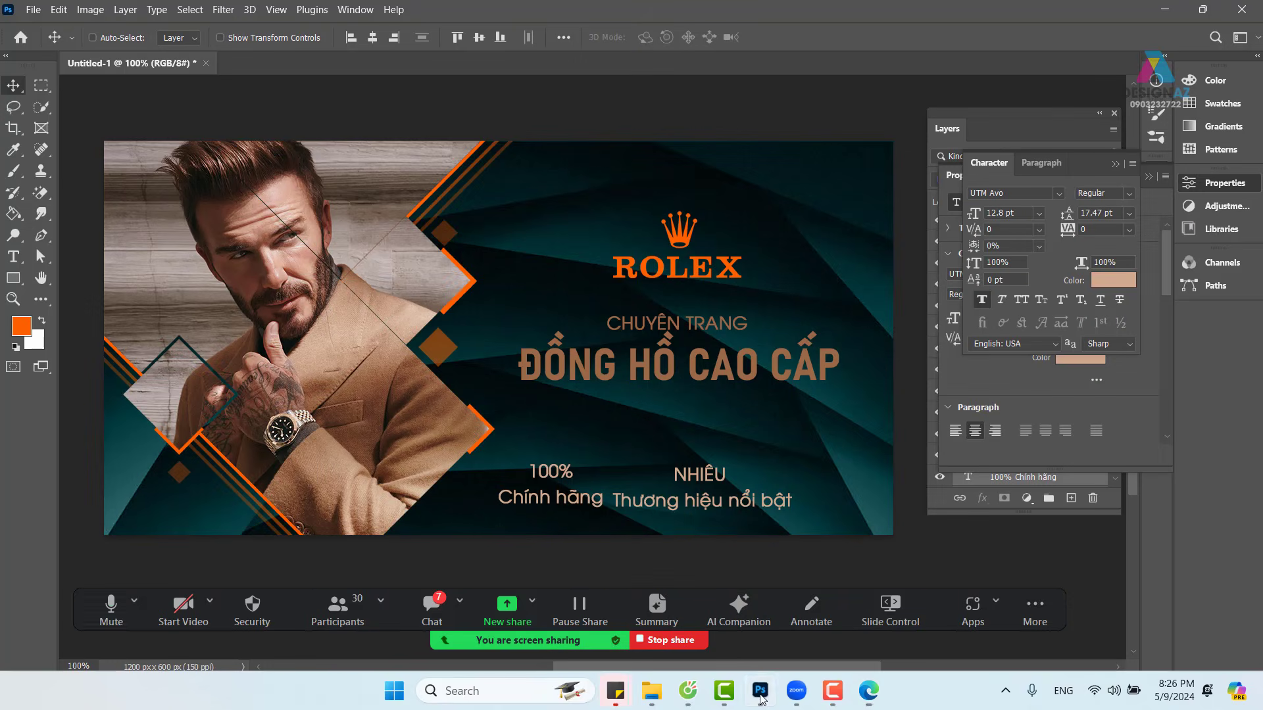
Step: Nudge the "NHIÊU Thương hiệu nổi bật" caption slightly up and to the right, and place a duplicate of it to its right
right_click(718, 478)
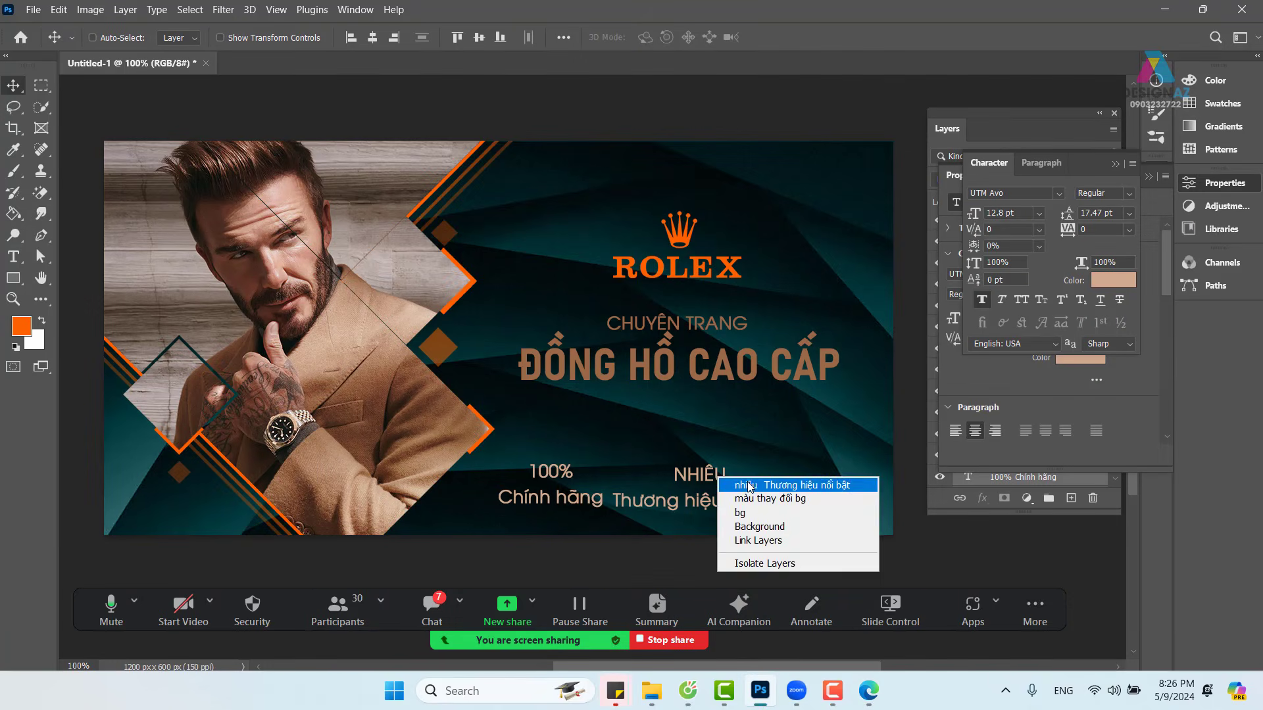
click(752, 487)
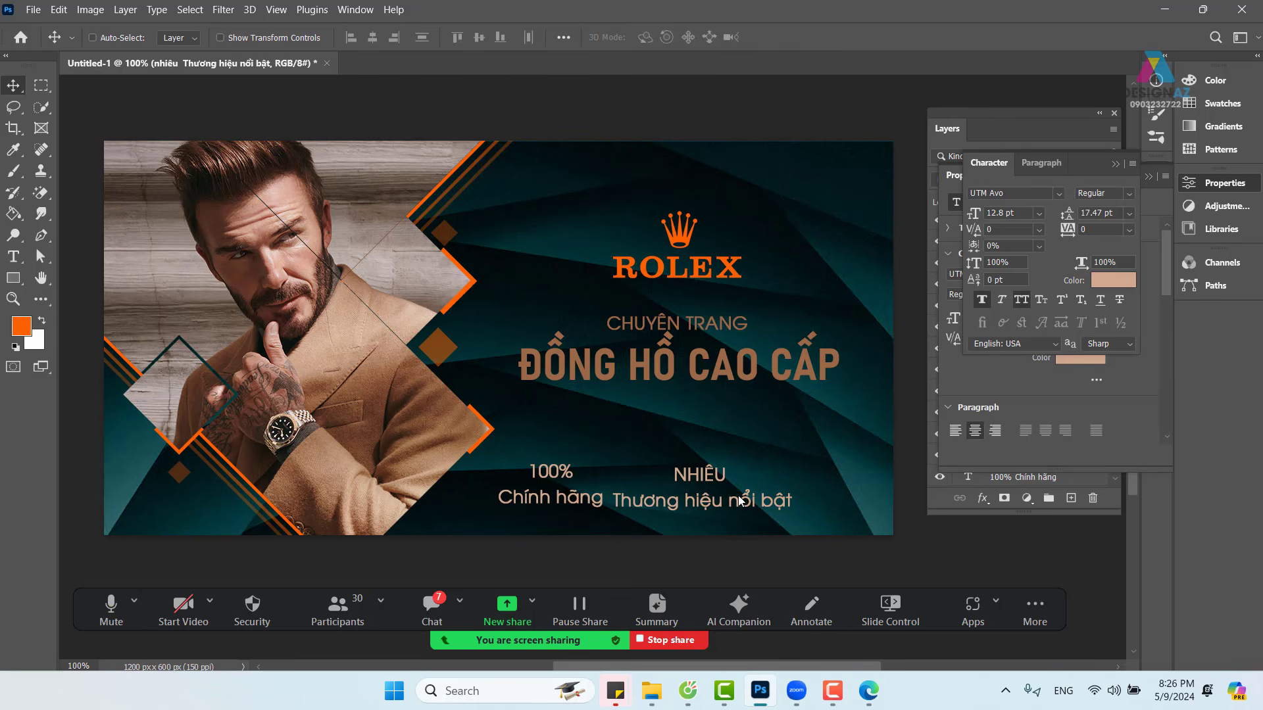
right_click(717, 475)
click(729, 483)
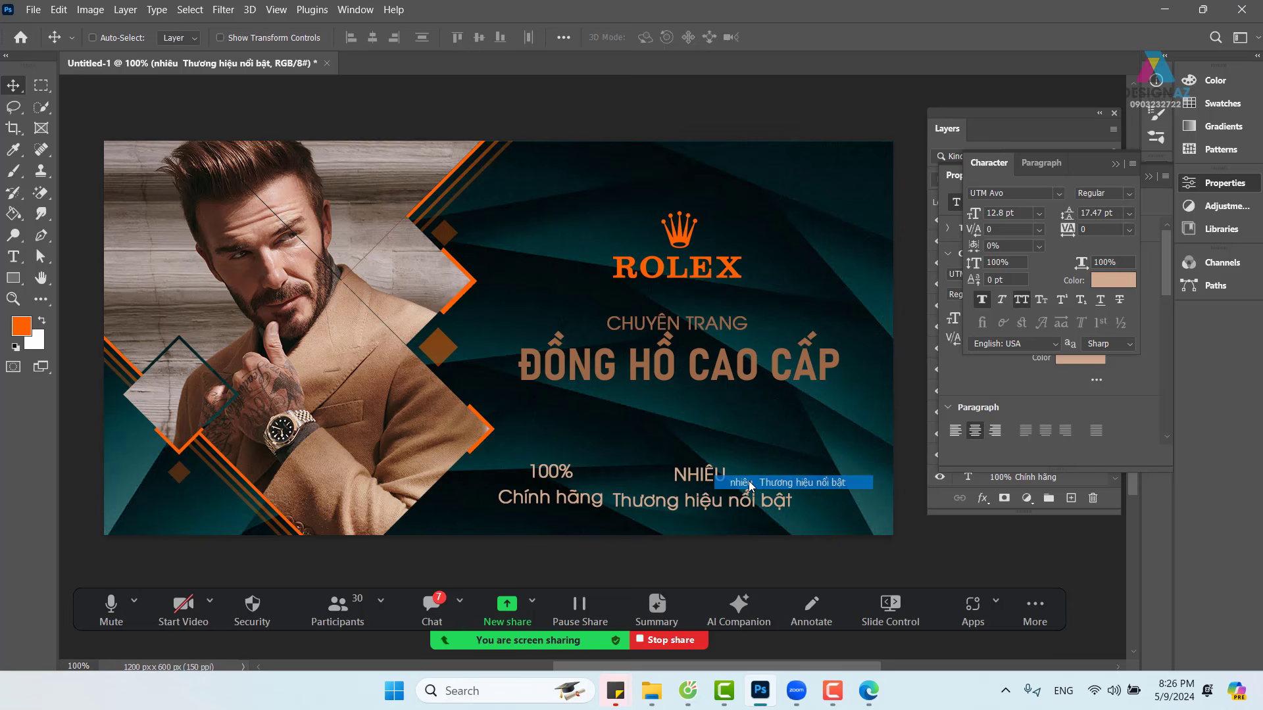
drag(725, 490, 833, 481)
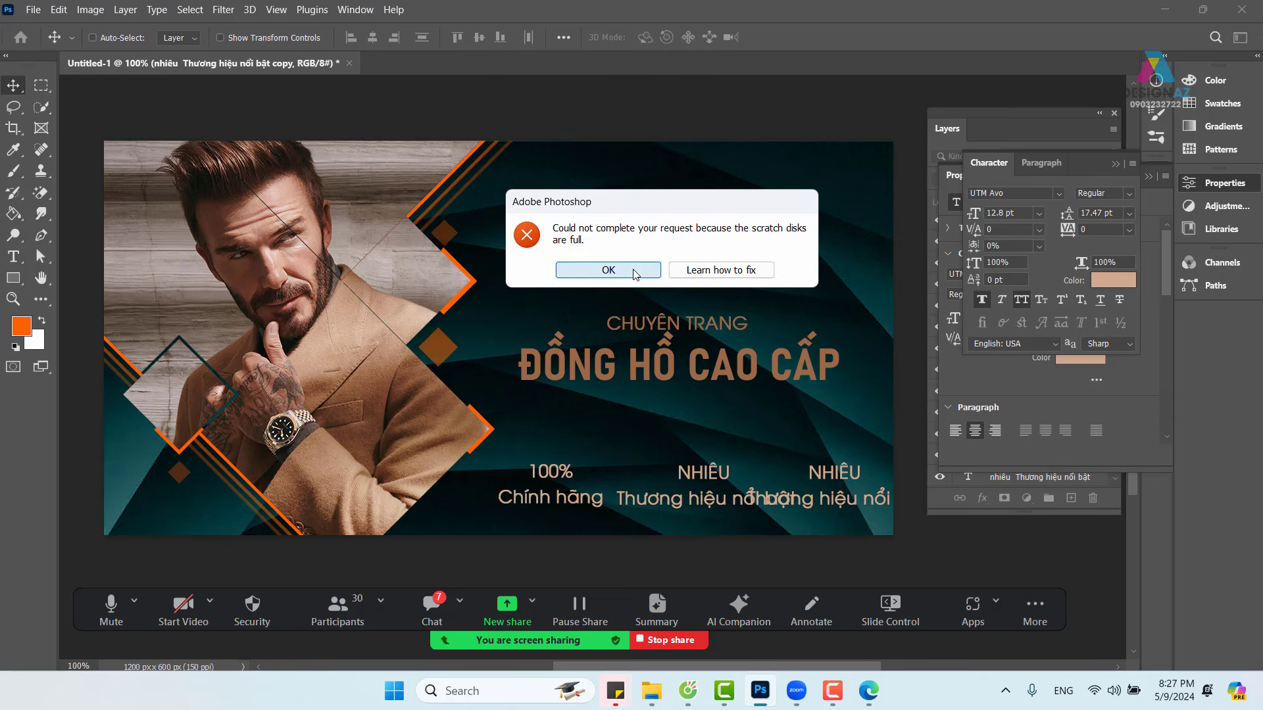
click(608, 270)
Step: Try to save the banner to the Desktop as the Photoshop file "bt mơi pts" with Maximize Compatibility on
key(ctrl)
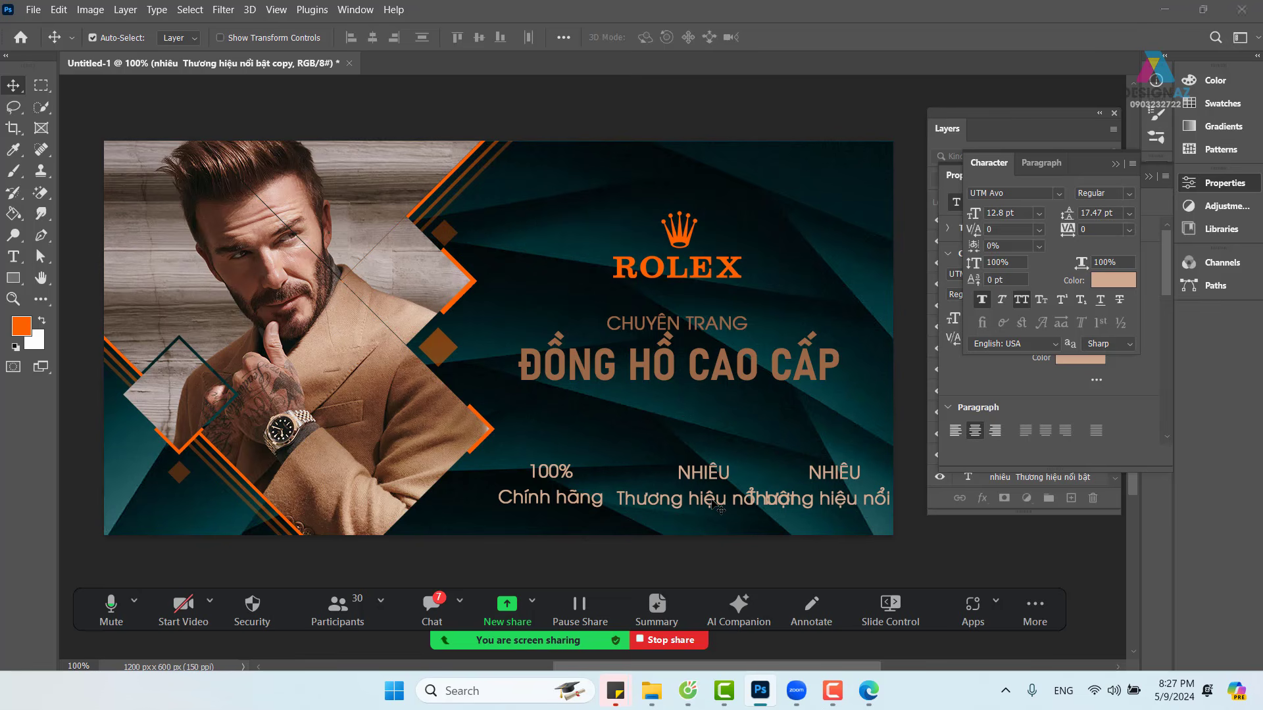
key(ctrl+s)
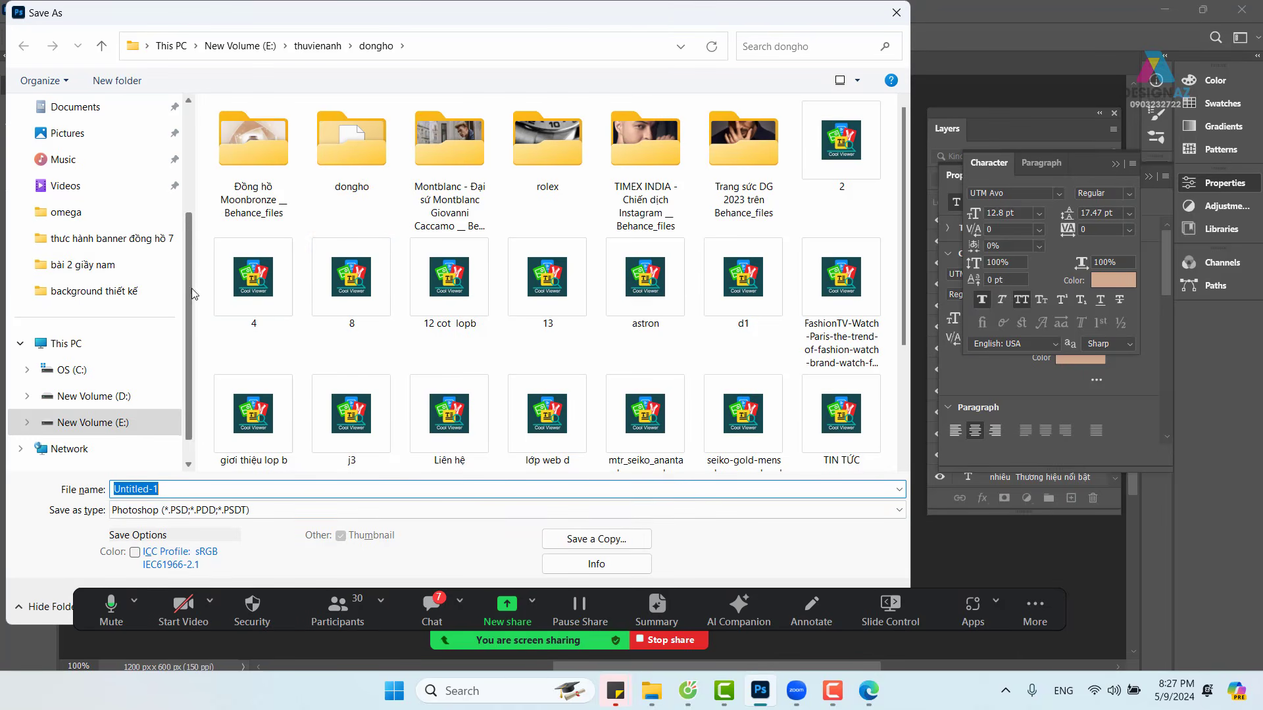
drag(194, 294, 189, 127)
click(72, 217)
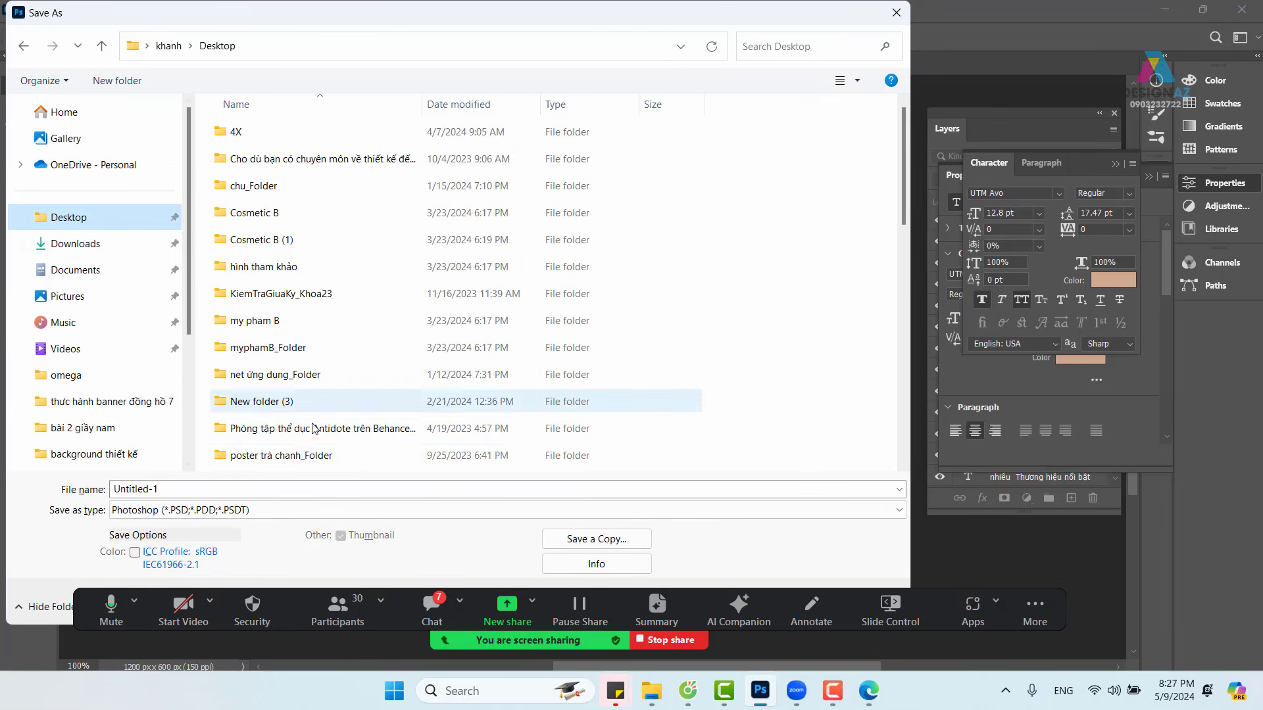
click(194, 489)
text(b)
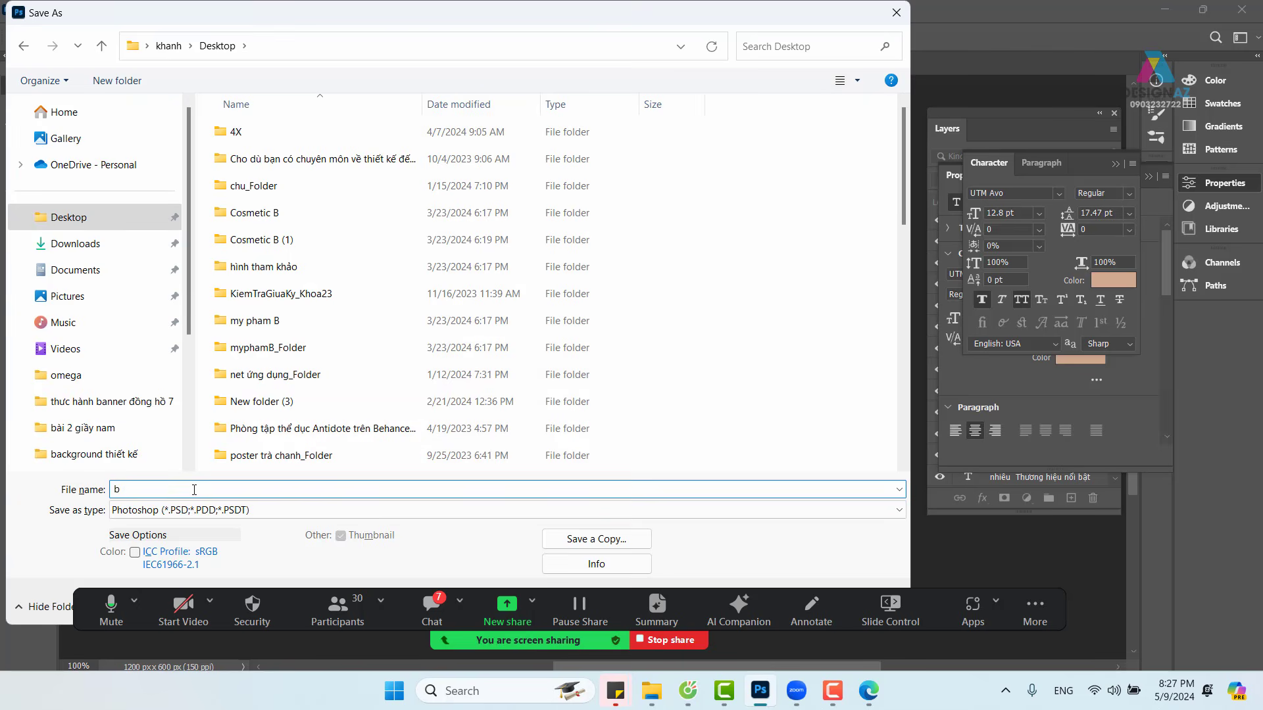
text(t mơi pts)
key(Return)
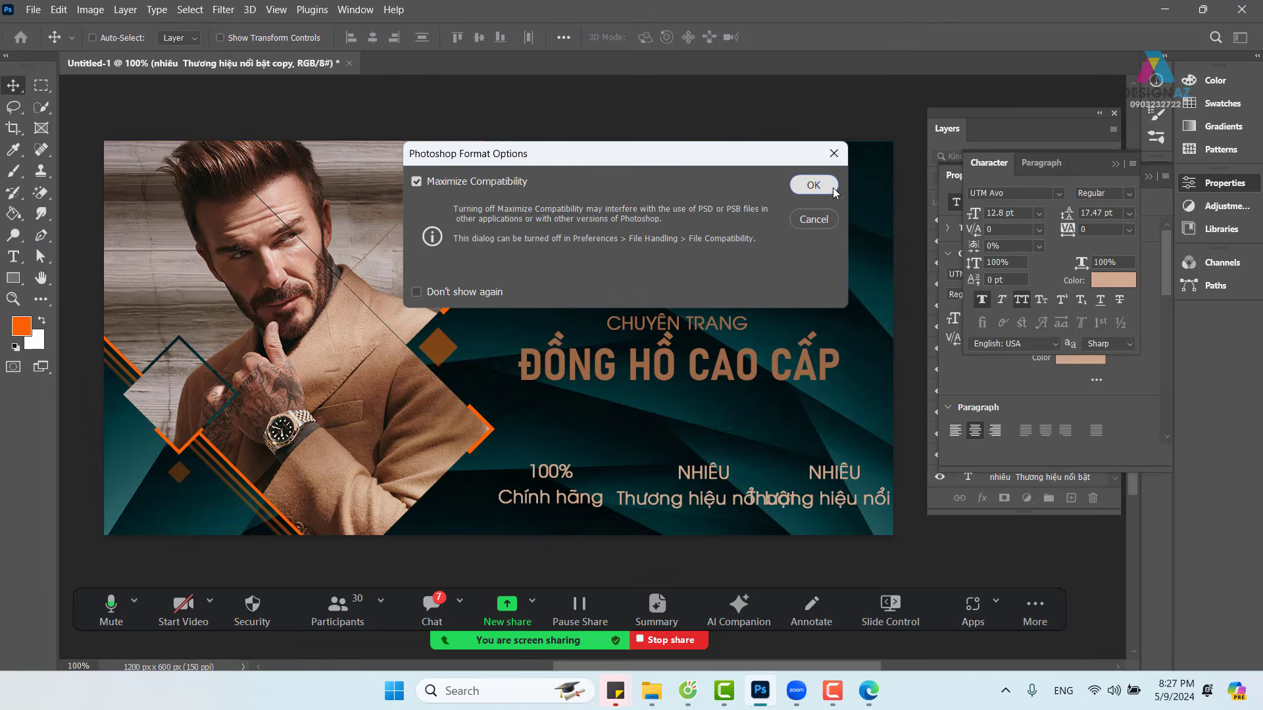
click(821, 185)
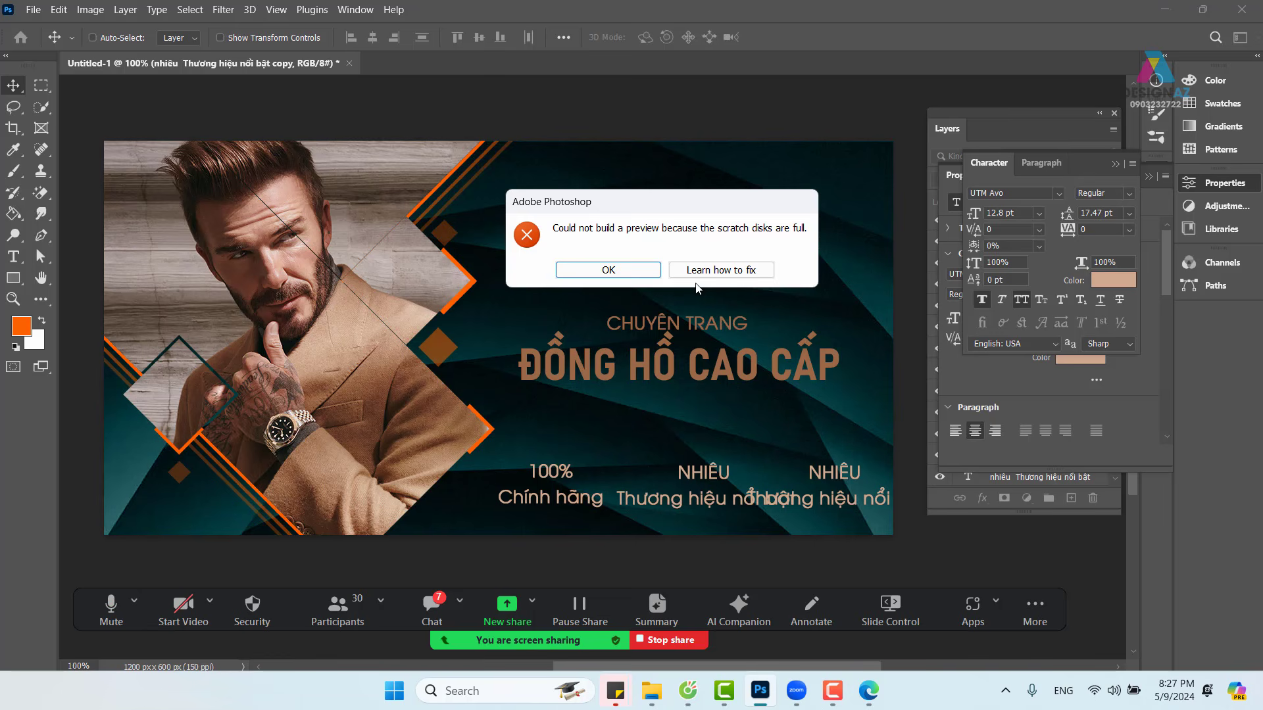
click(609, 271)
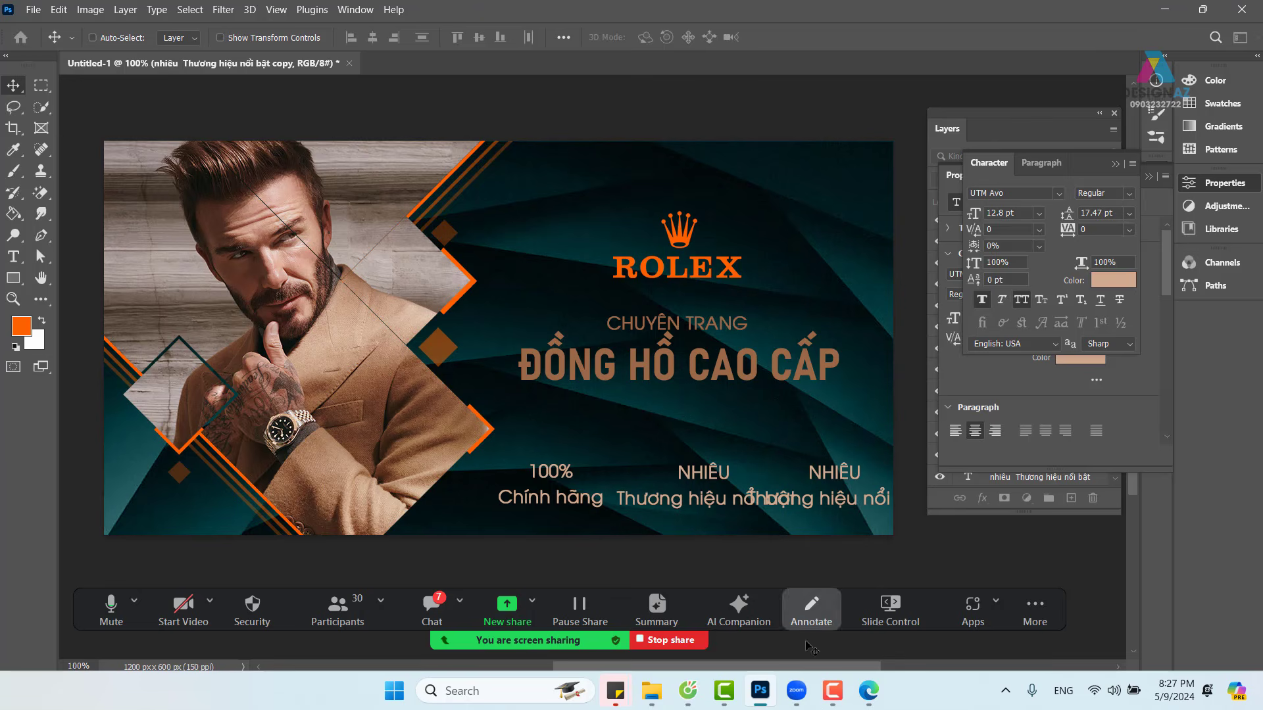
Step: Switch to the Cốc Cốc browser, cancel closing all its tabs, and close only the two Facebook tabs
mouse_move(832, 691)
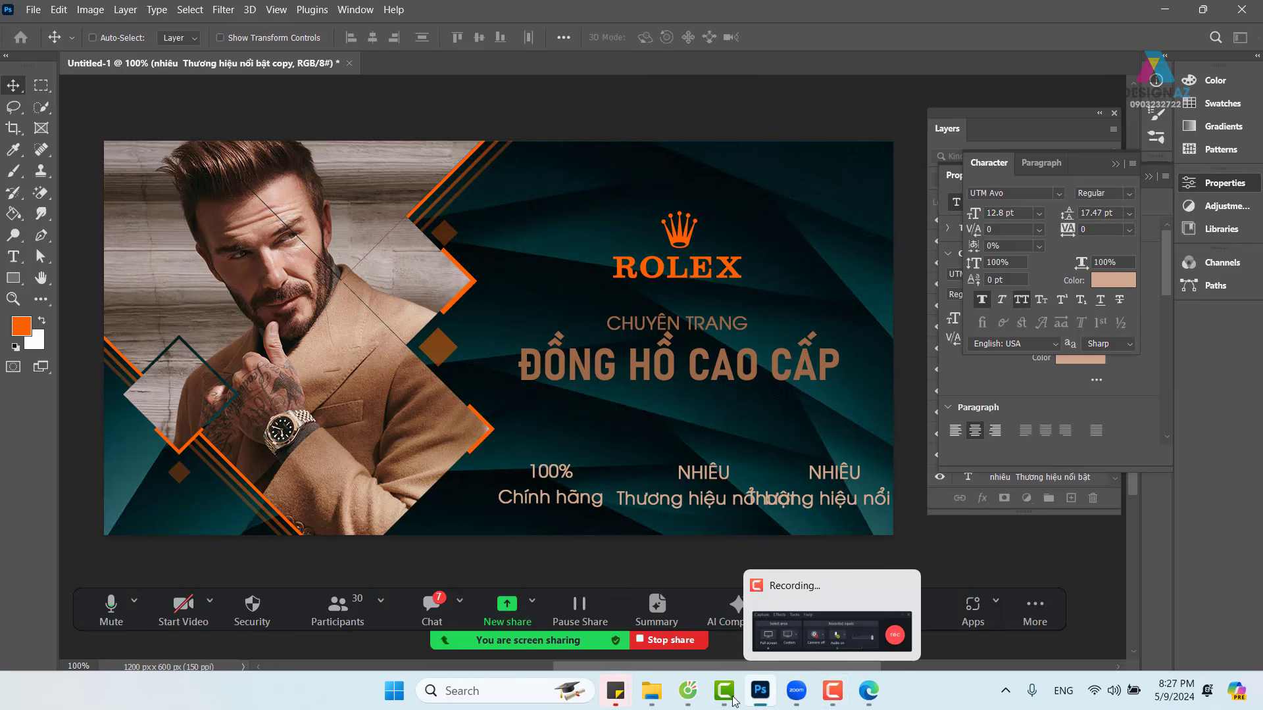
click(688, 691)
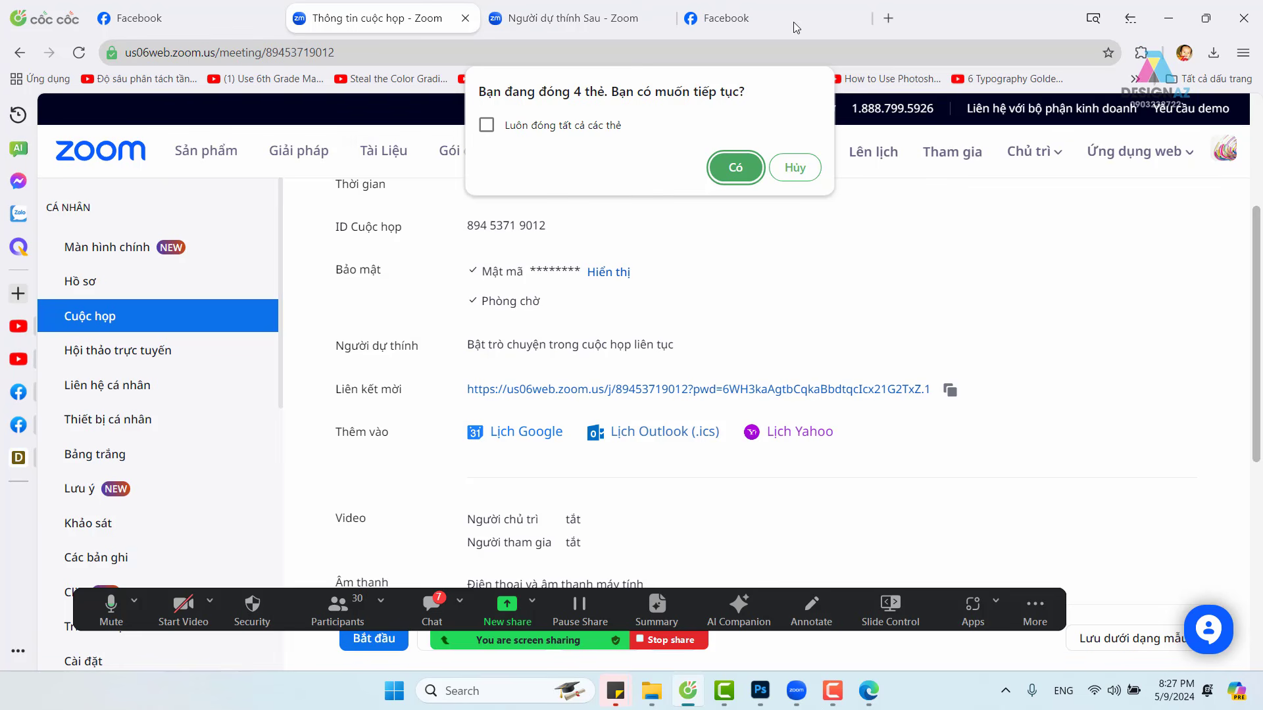
click(806, 165)
click(811, 19)
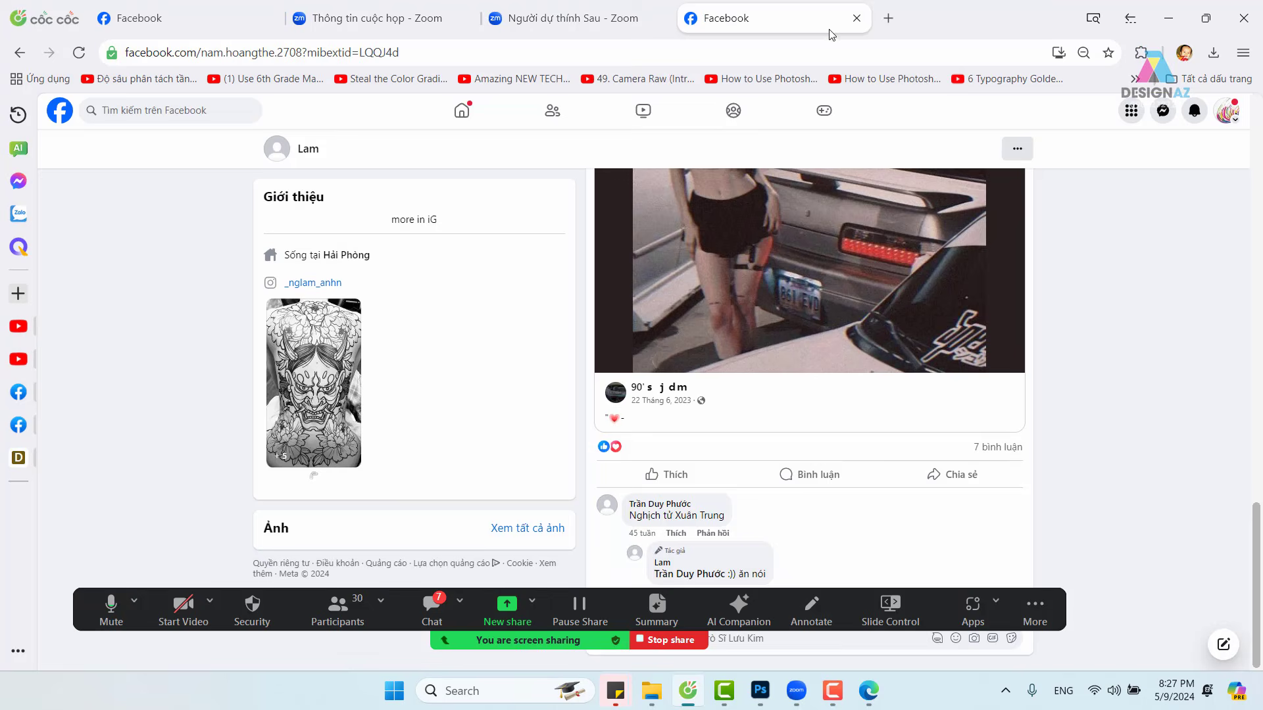
click(856, 18)
click(166, 20)
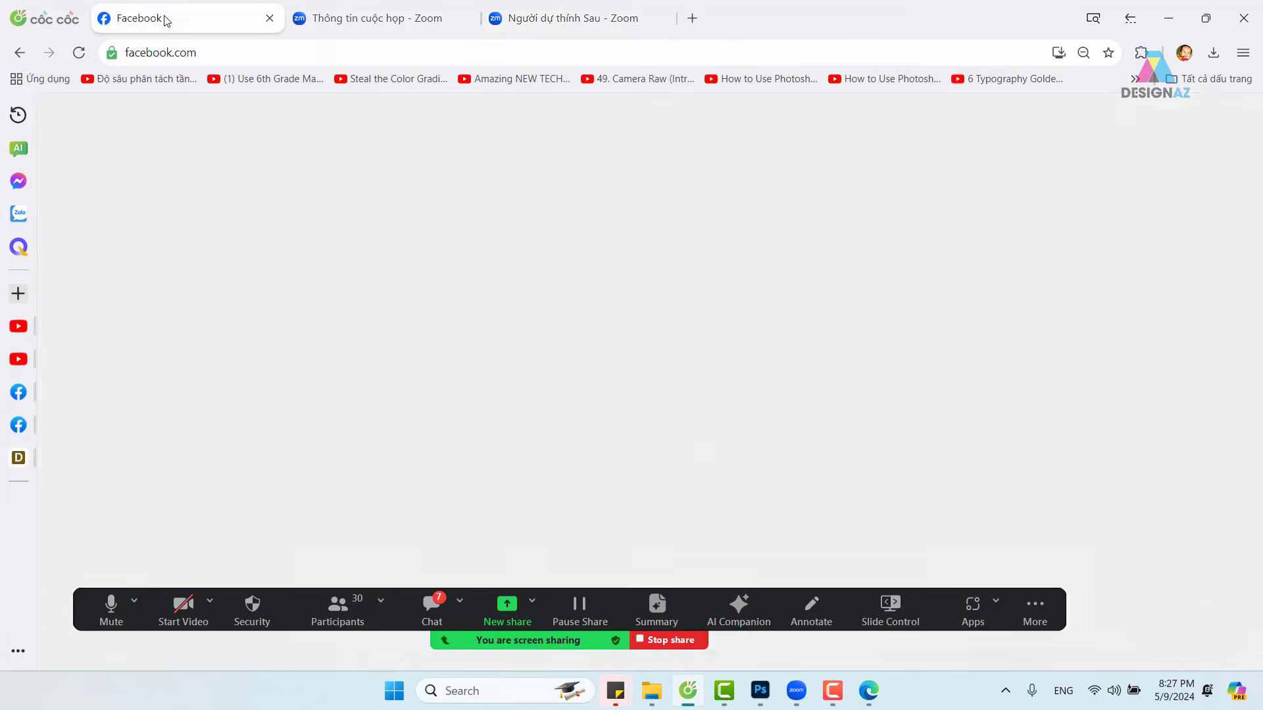
click(269, 18)
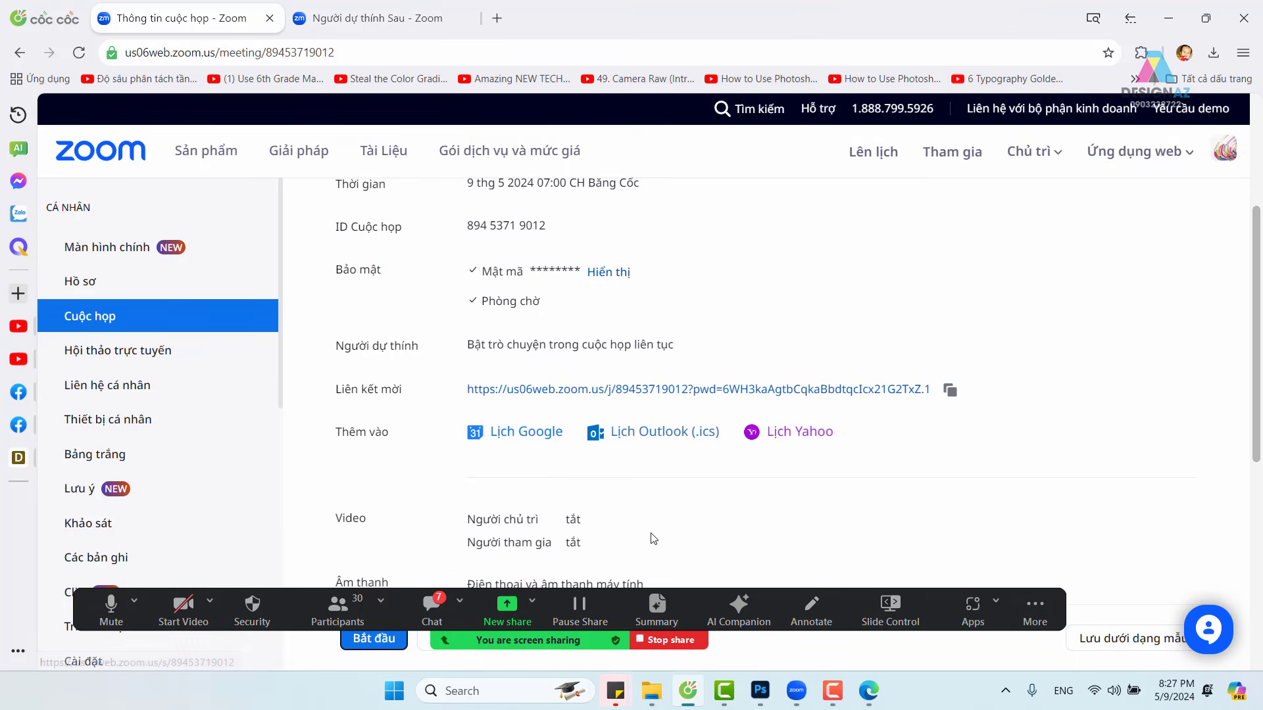
Step: Move all folders listed under Today in Downloads to the "chưa lọc" folder inside "ảnh mới tư liệu" on drive D
key(super+d)
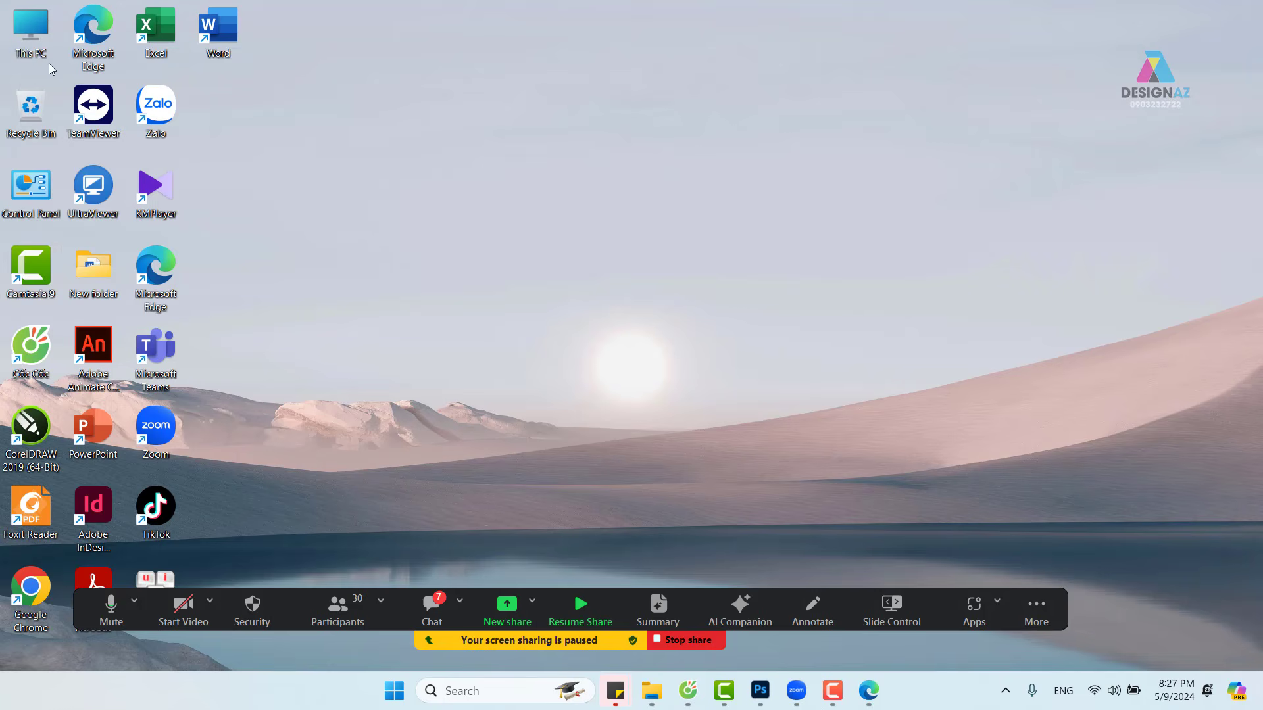
double_click(28, 26)
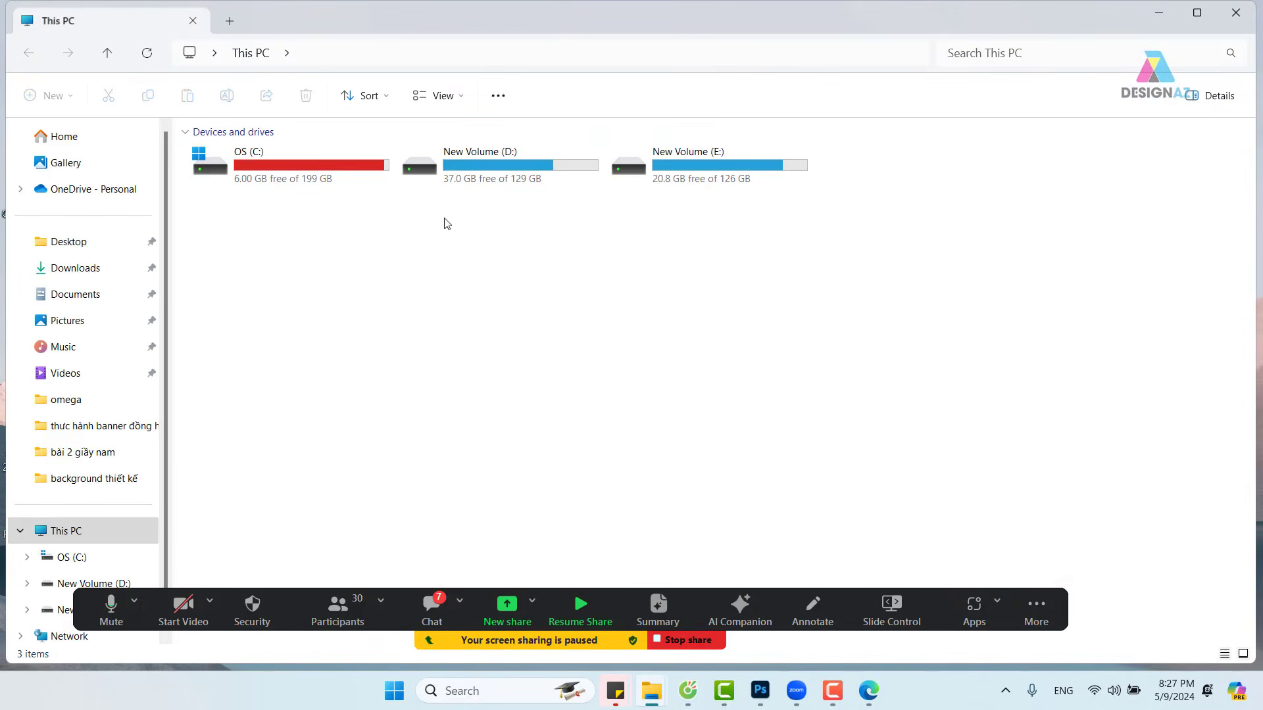
click(66, 269)
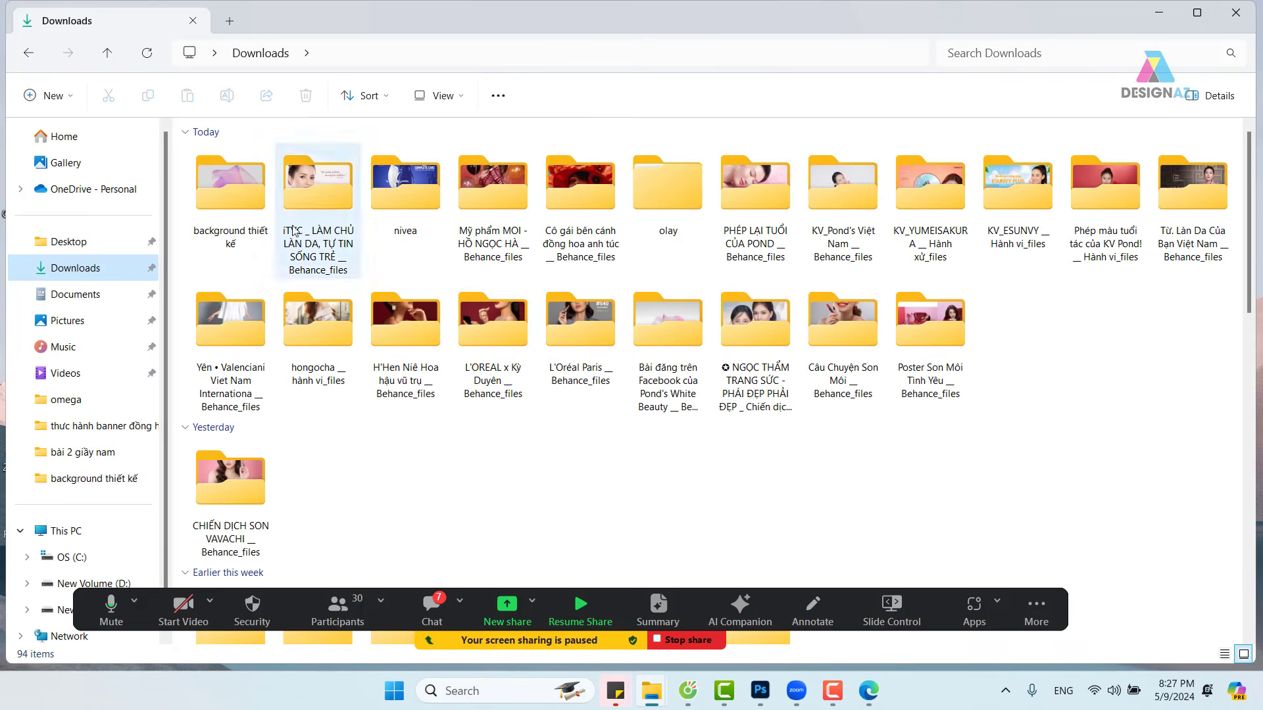
click(230, 191)
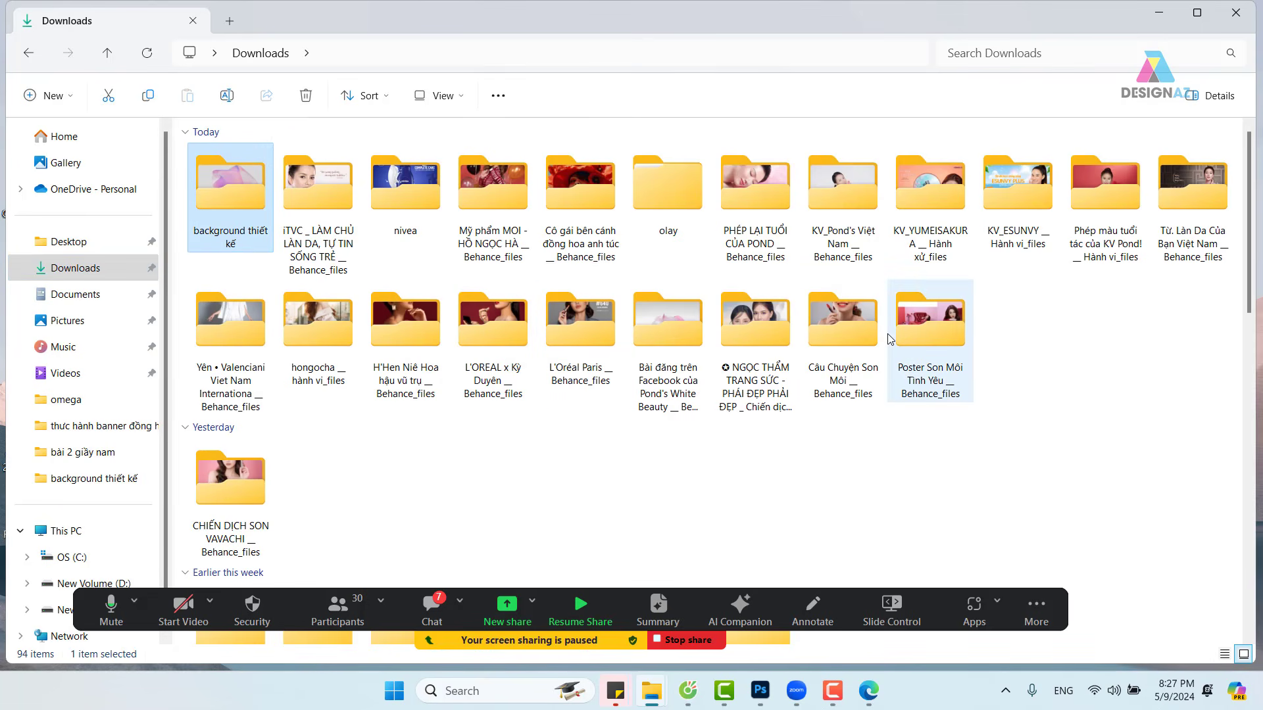
click(1083, 327)
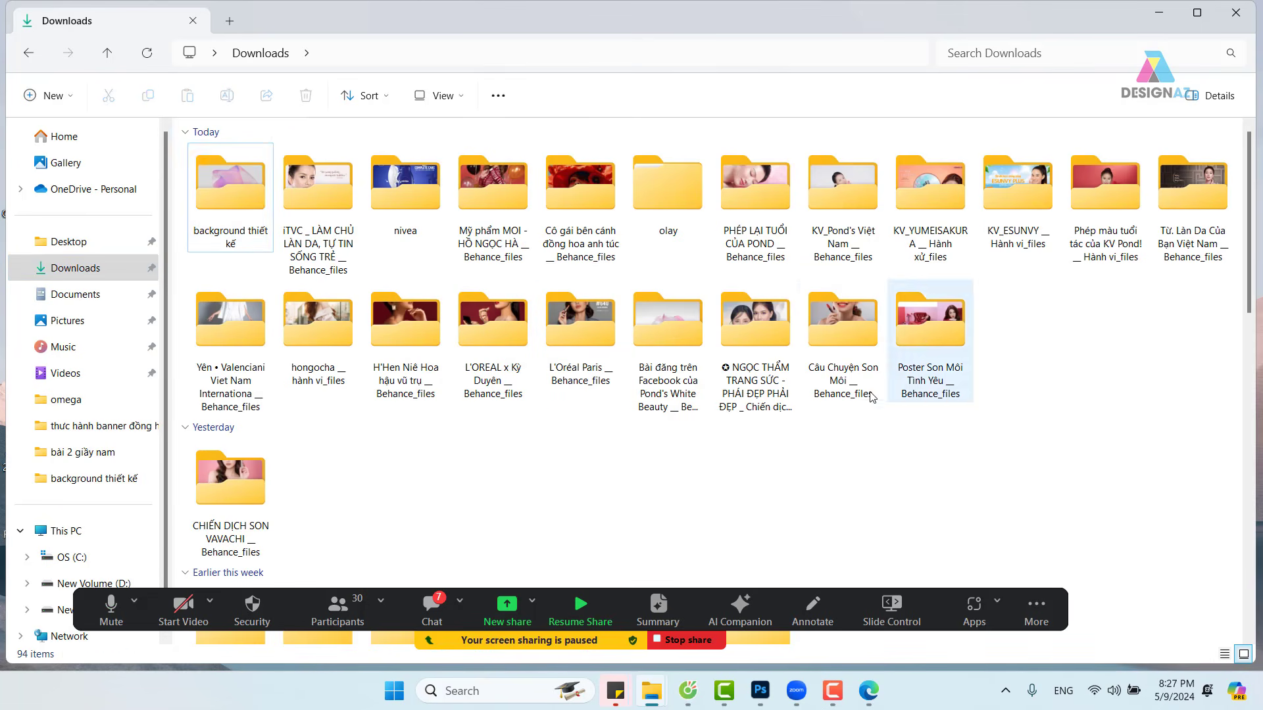
click(240, 194)
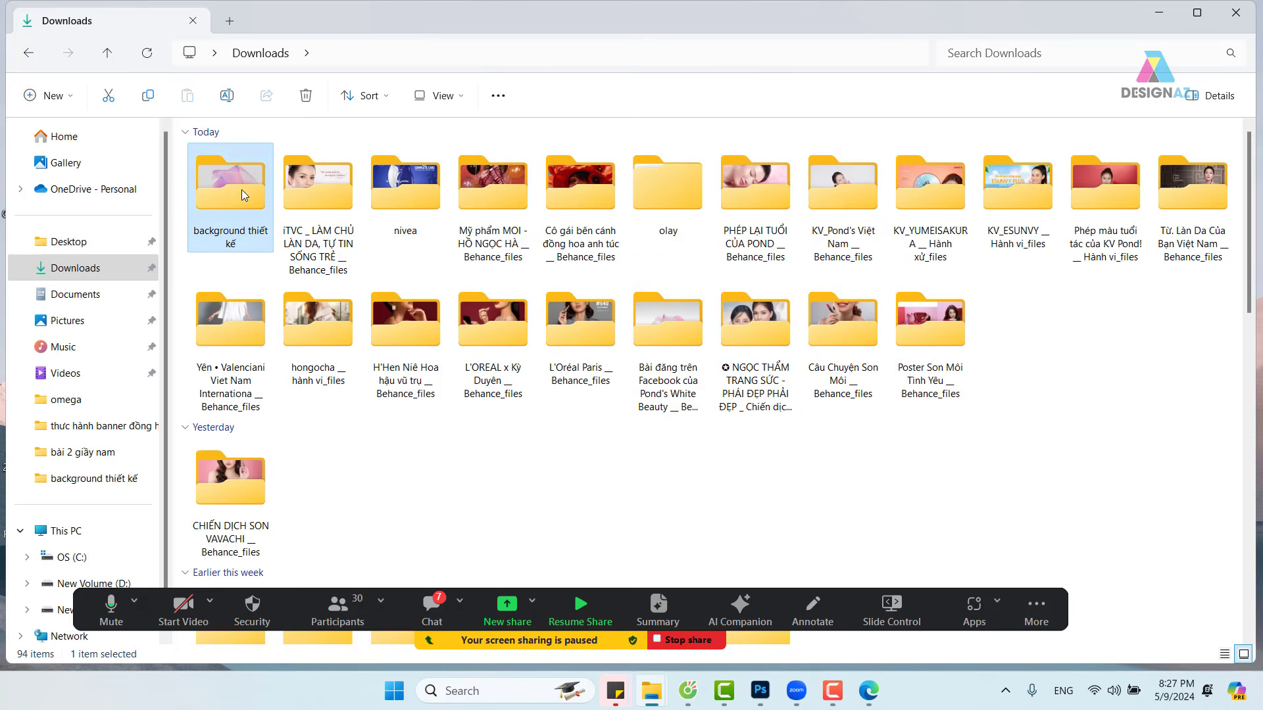
shift+click(947, 356)
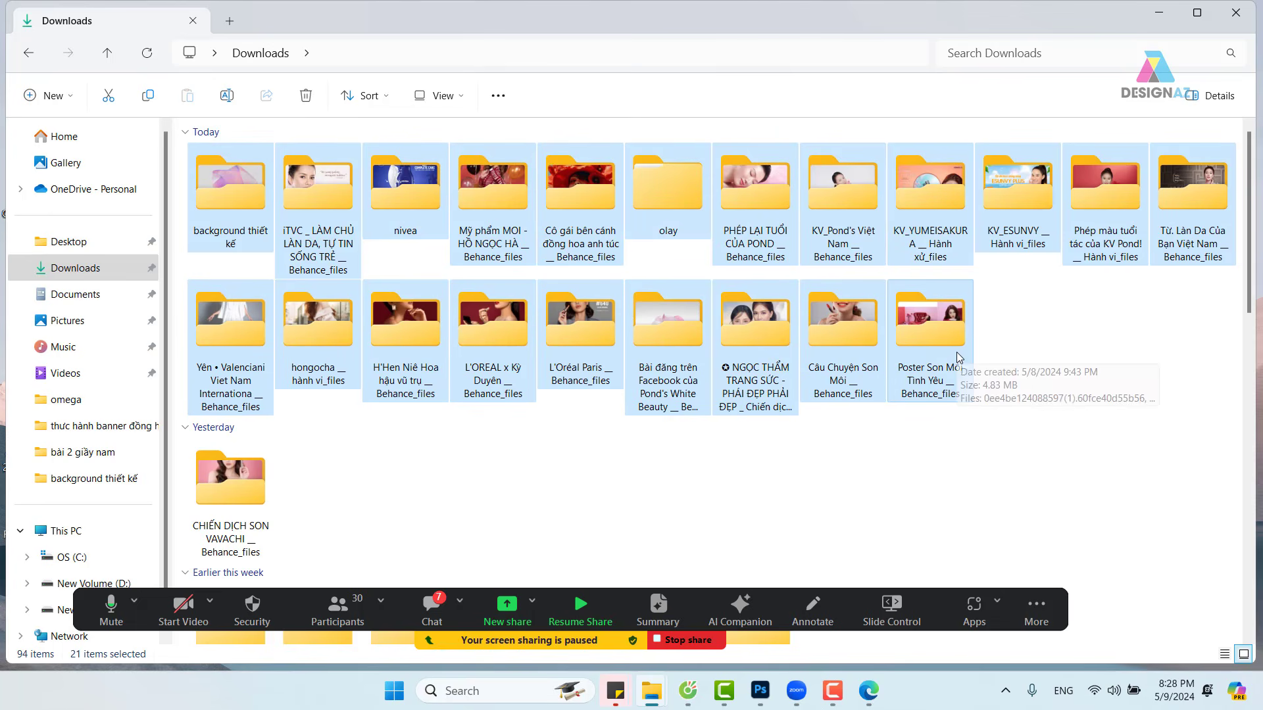
key(ctrl+x)
scroll(73, 479, down, 1)
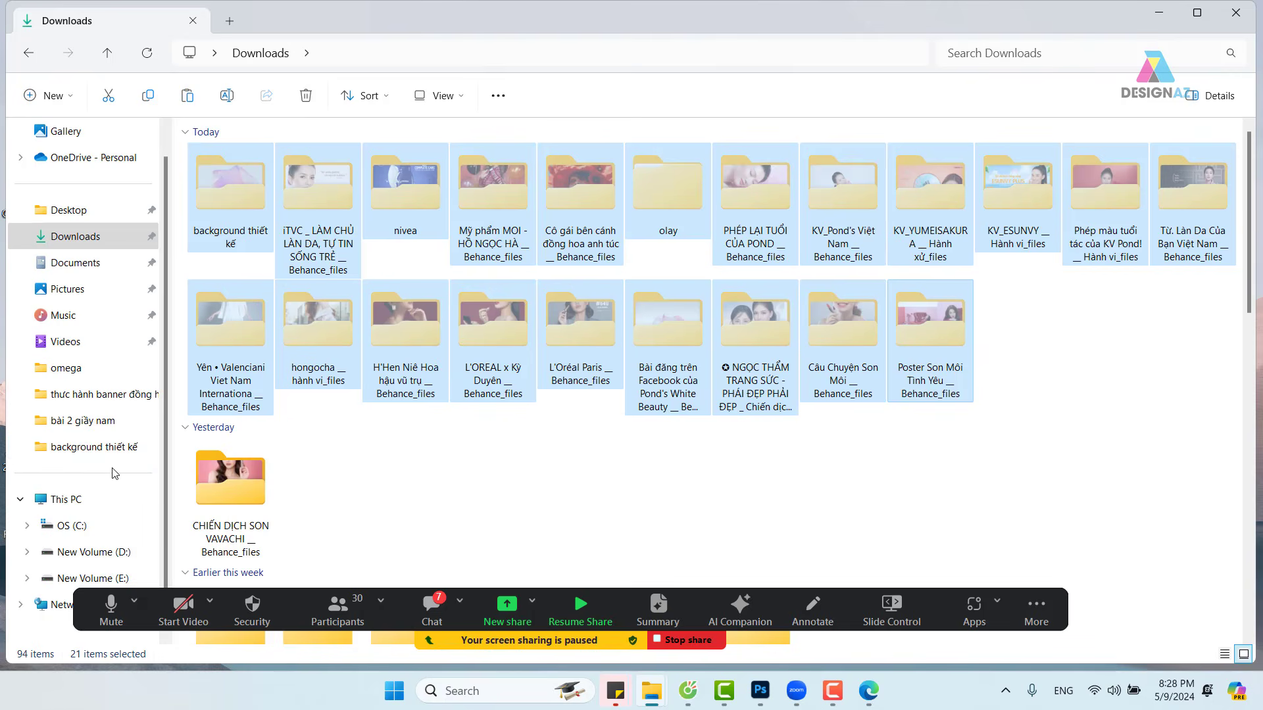
click(91, 553)
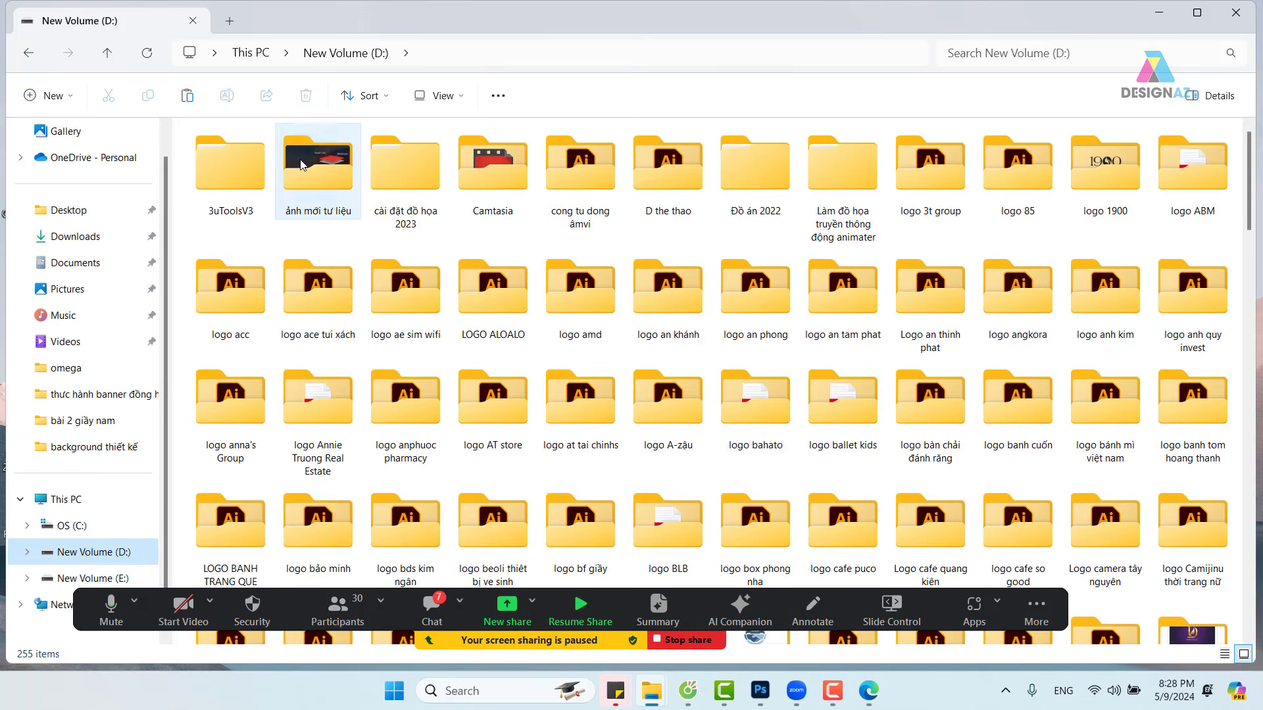
double_click(316, 165)
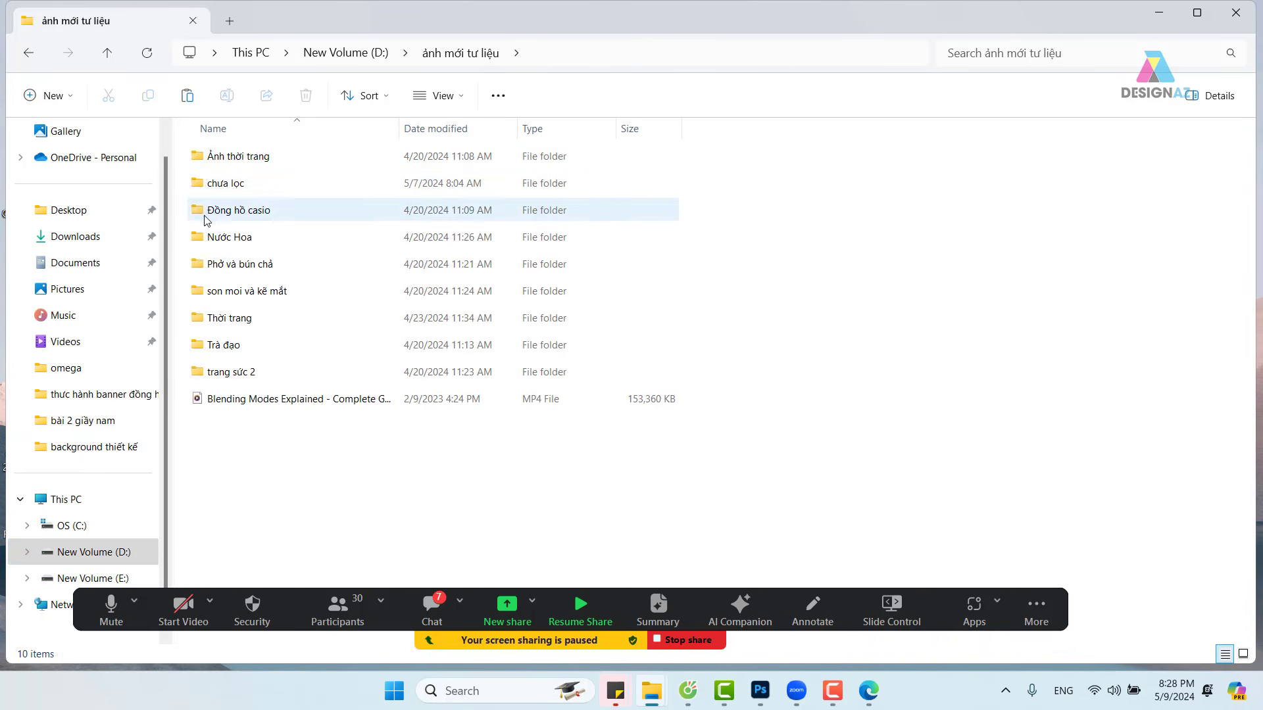
double_click(201, 186)
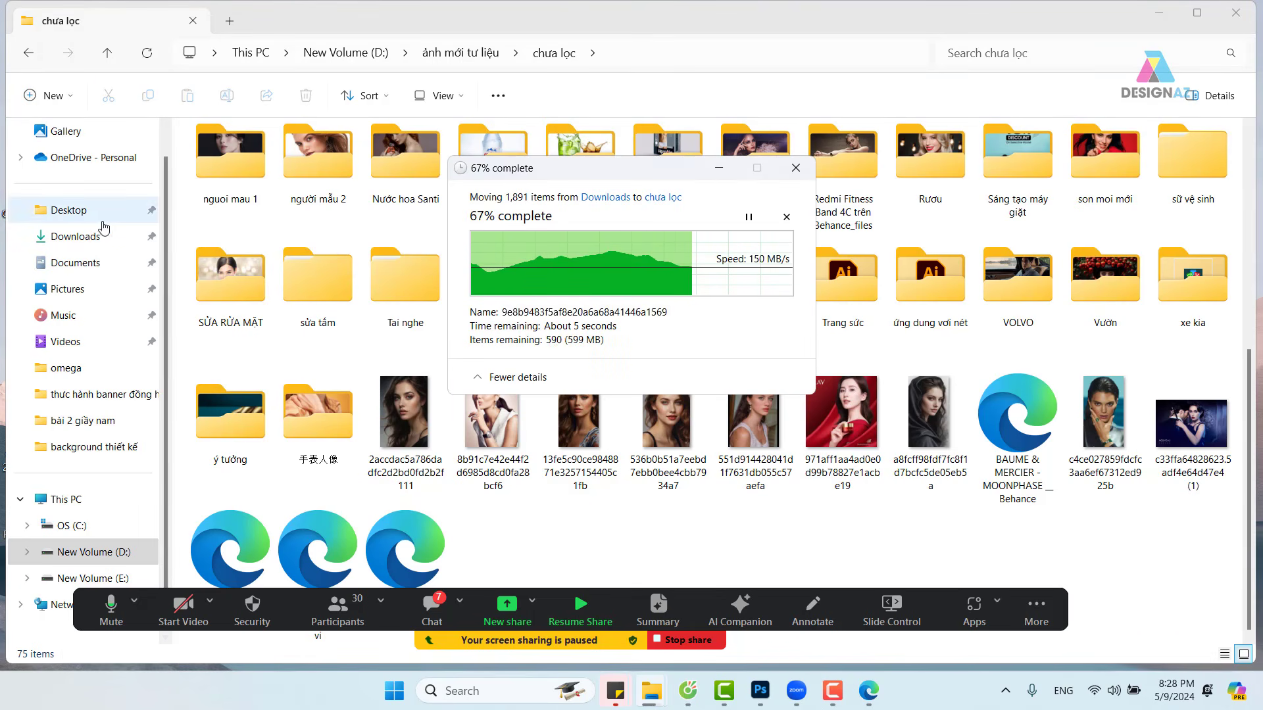
Step: Check the free space on the computer's drives and return to the banner in Photoshop
key(super+d)
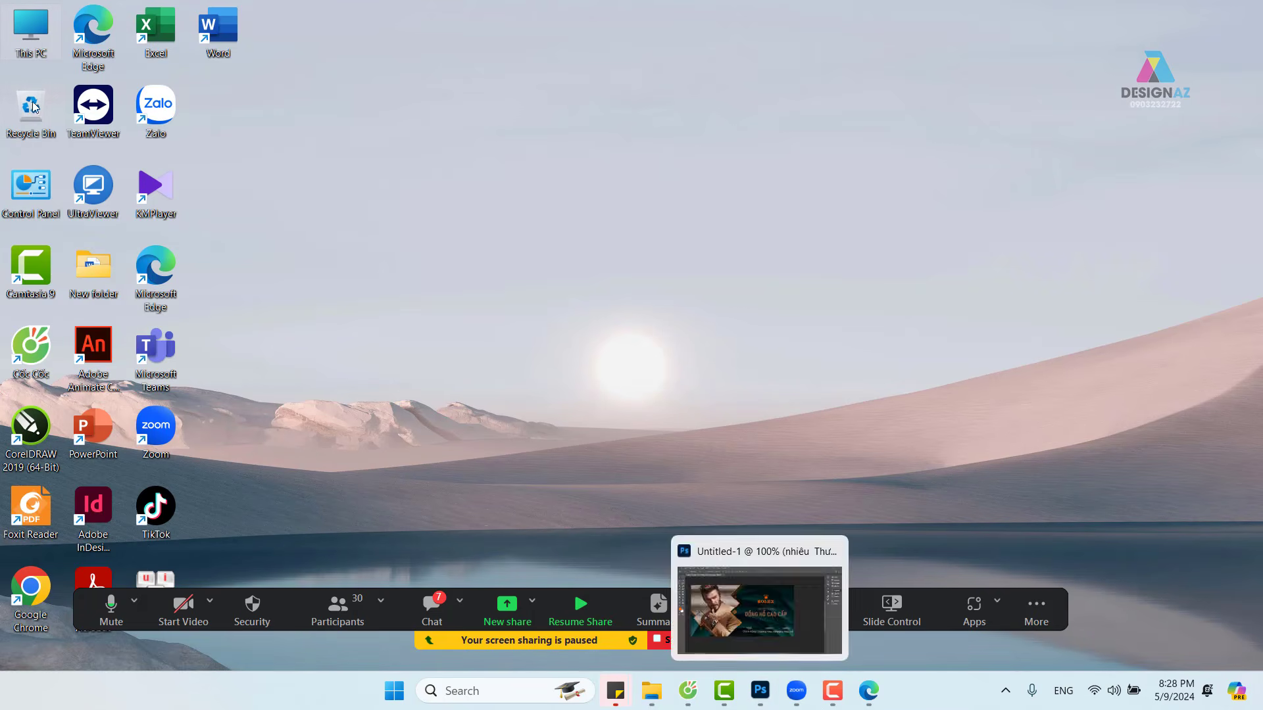
double_click(31, 30)
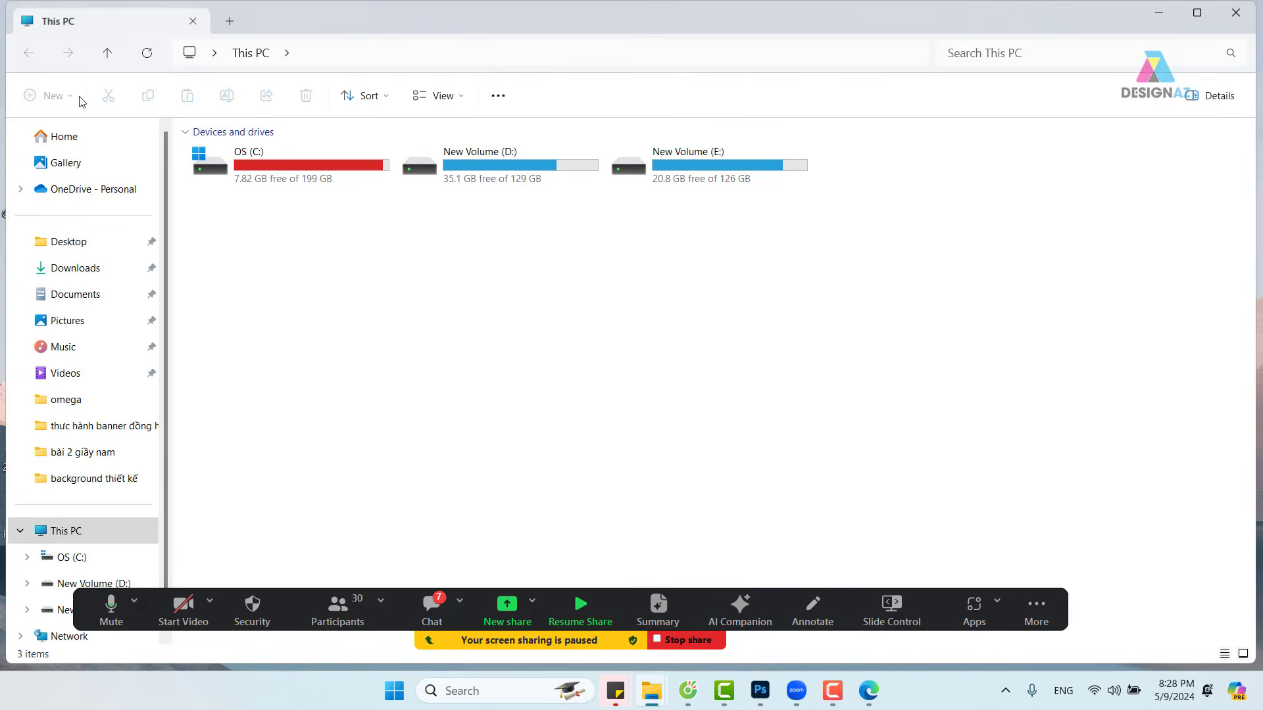
right_click(262, 245)
click(189, 276)
click(761, 691)
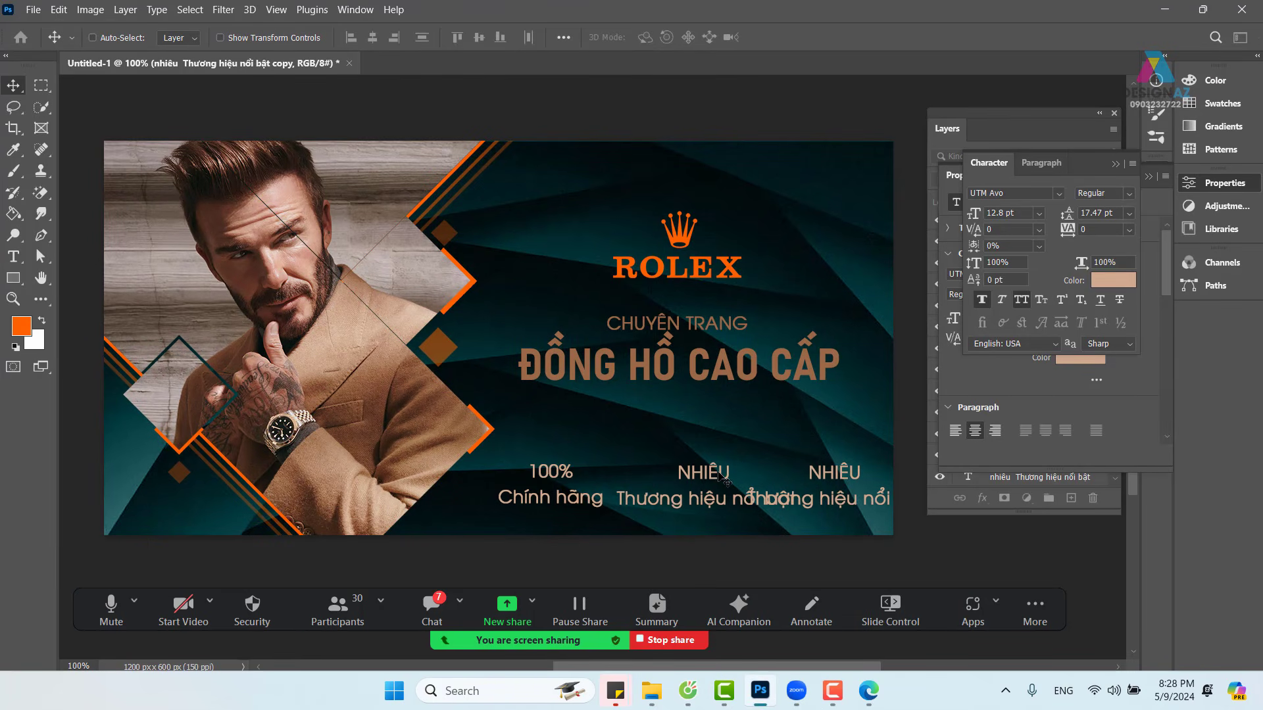
Step: Select the three captions below the headline and scale them down together to a text size of 10.35 pt
right_click(717, 478)
click(724, 488)
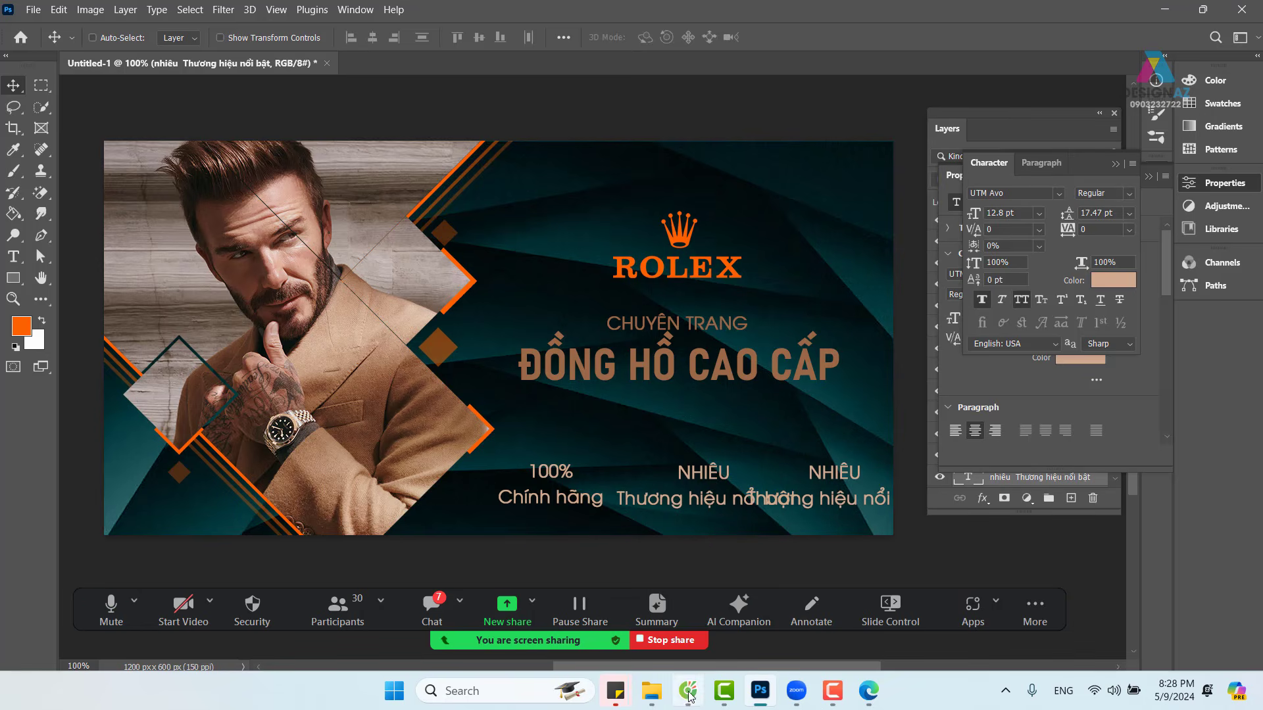
right_click(719, 490)
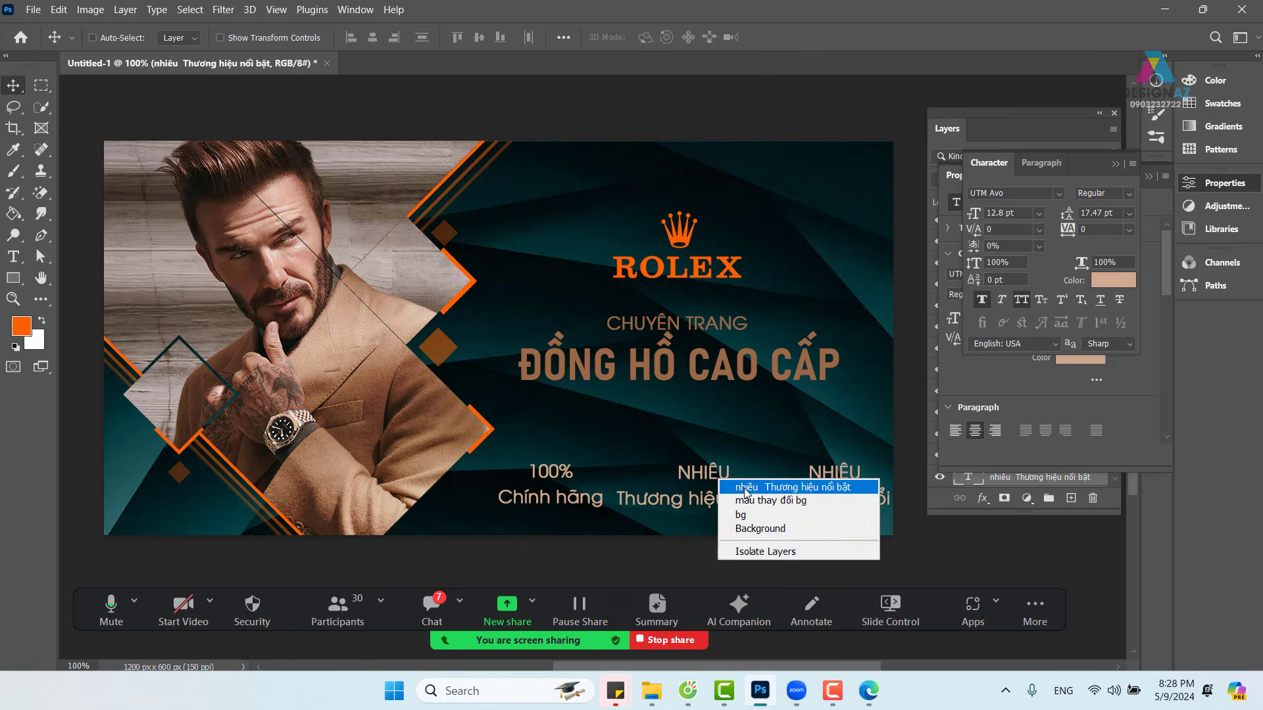
click(734, 485)
mouse_move(702, 482)
mouse_down()
mouse_move(699, 458)
mouse_move(701, 482)
mouse_up()
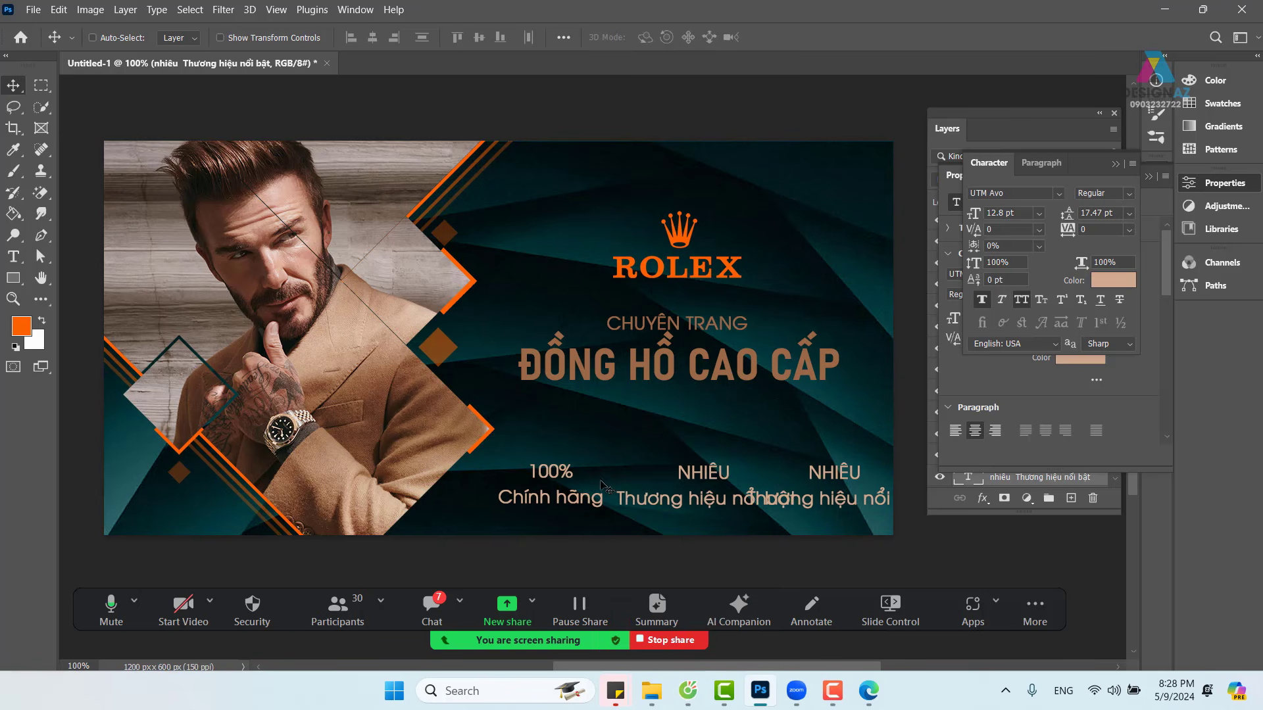
right_click(566, 474)
click(605, 480)
right_click(823, 473)
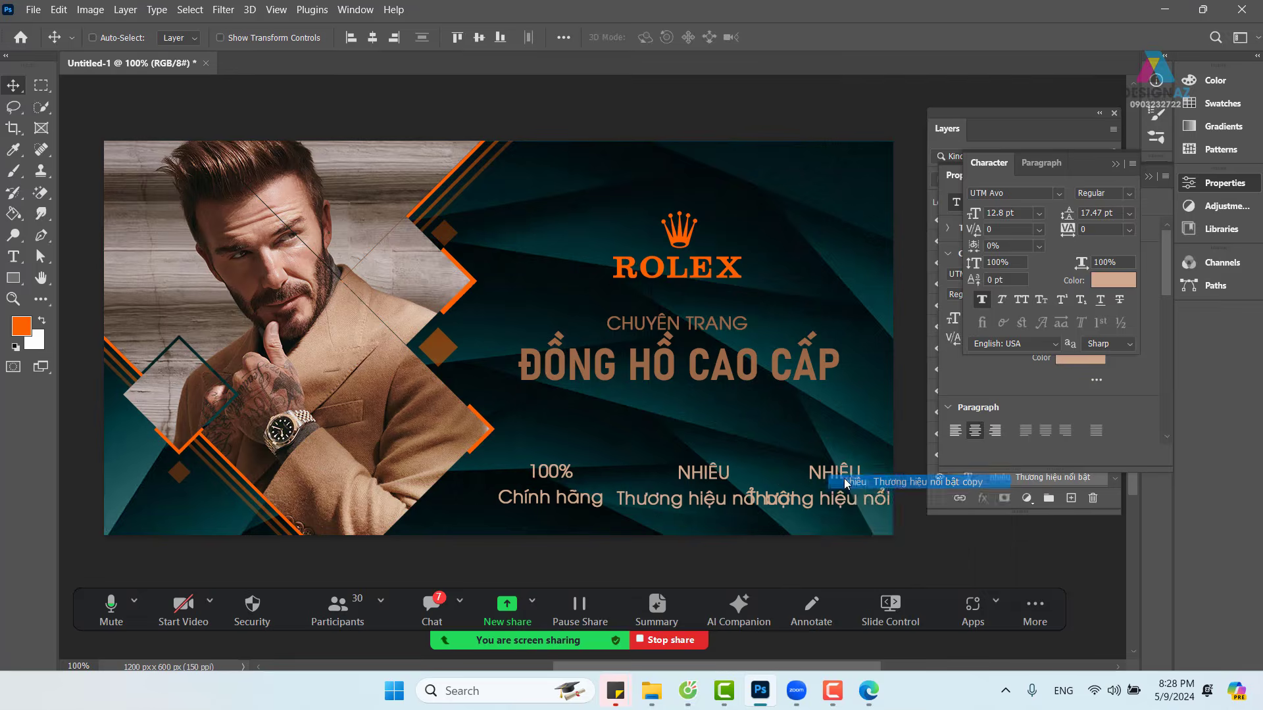
click(874, 480)
key(ctrl+t)
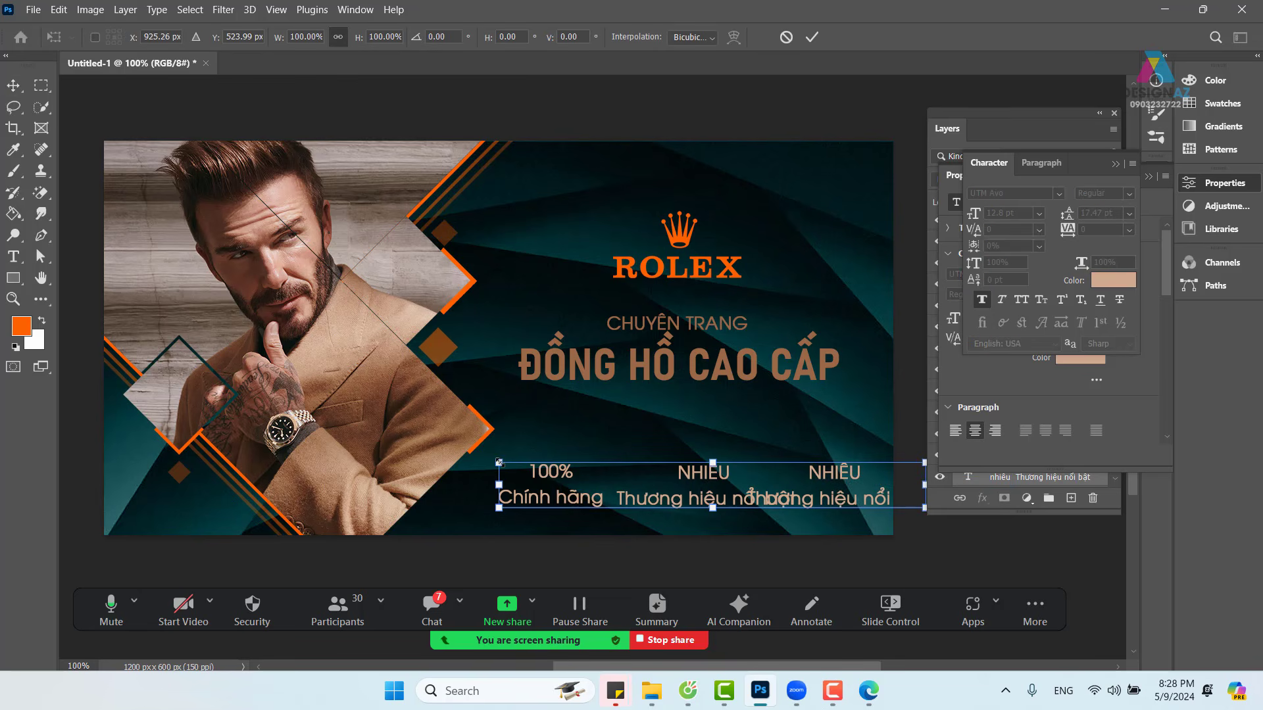
drag(499, 463, 560, 492)
key(Return)
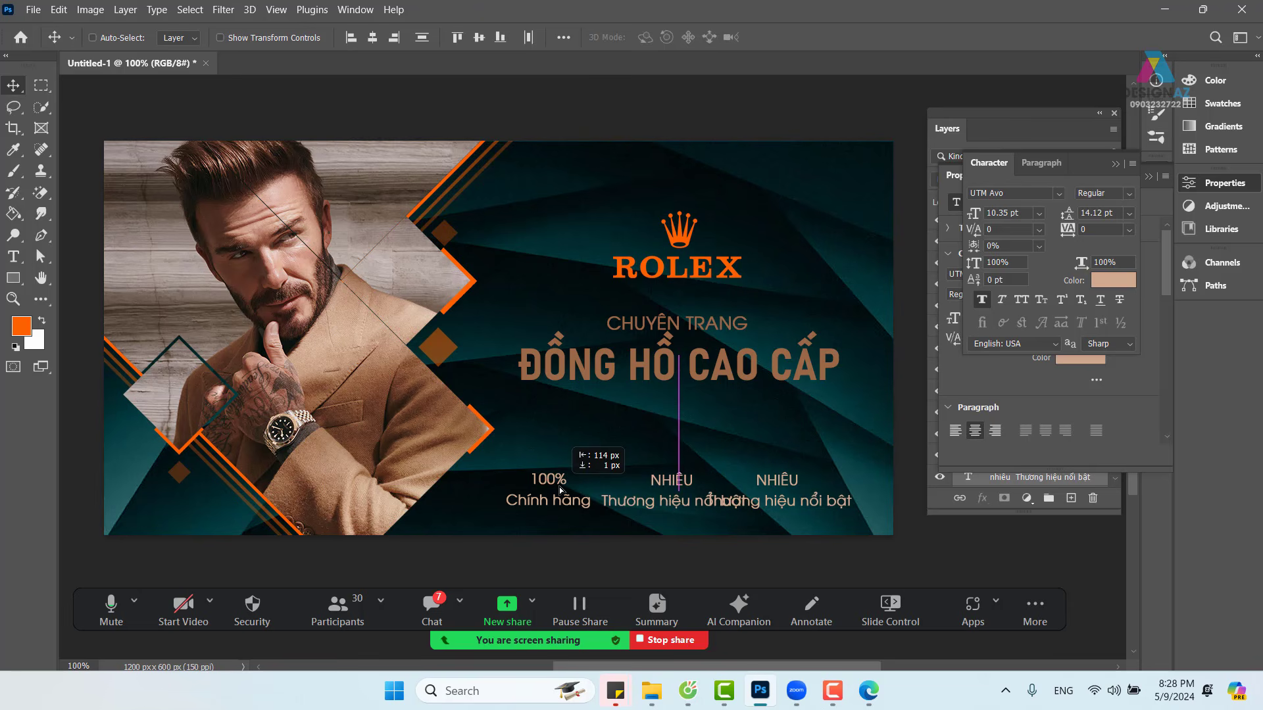
Step: Try shifting the duplicated caption further right, clear of the middle caption, and move it back
right_click(775, 482)
click(782, 490)
drag(782, 490, 837, 485)
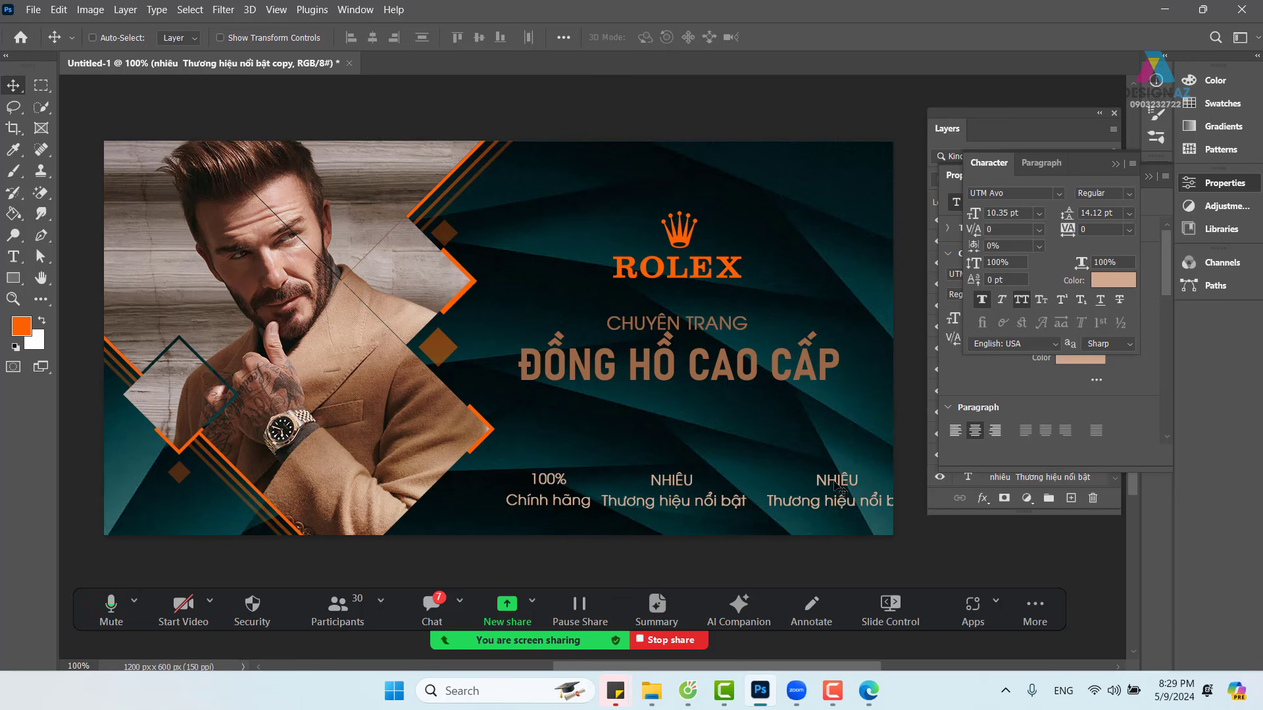
drag(835, 485, 790, 492)
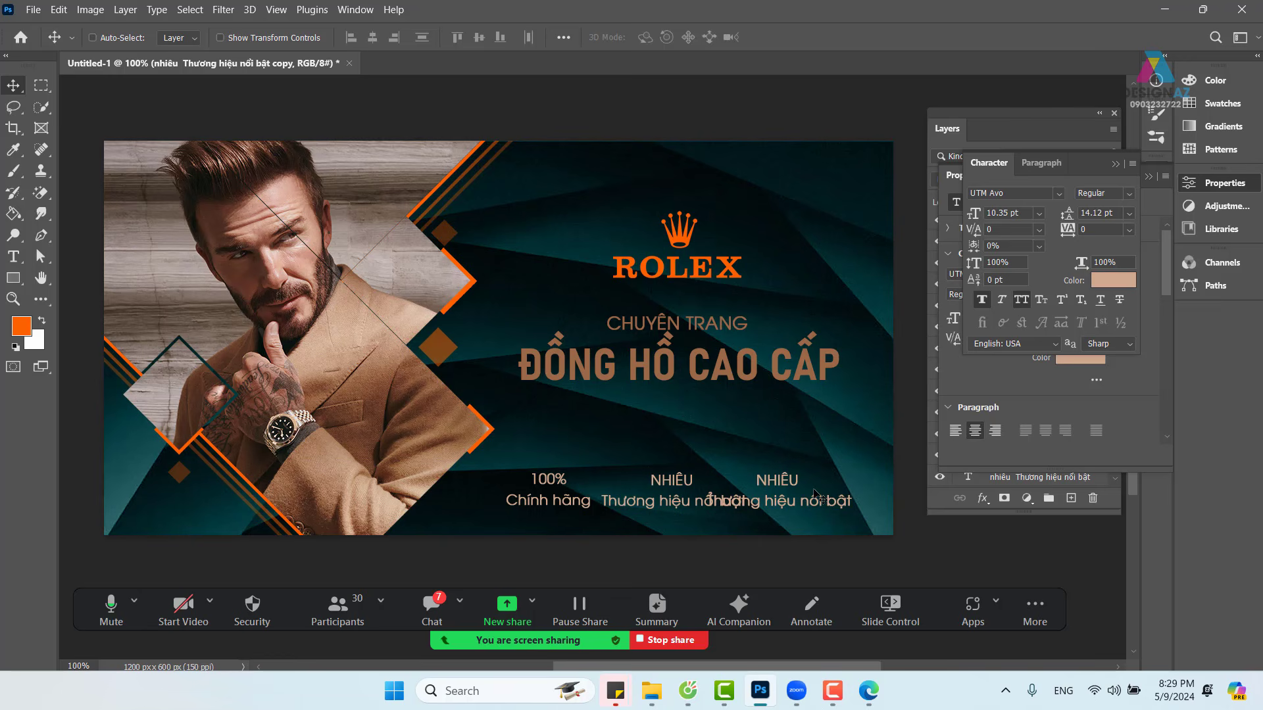
Step: Replace the first line of the duplicated third caption with "ĐA DẠNG"
key(t)
click(786, 484)
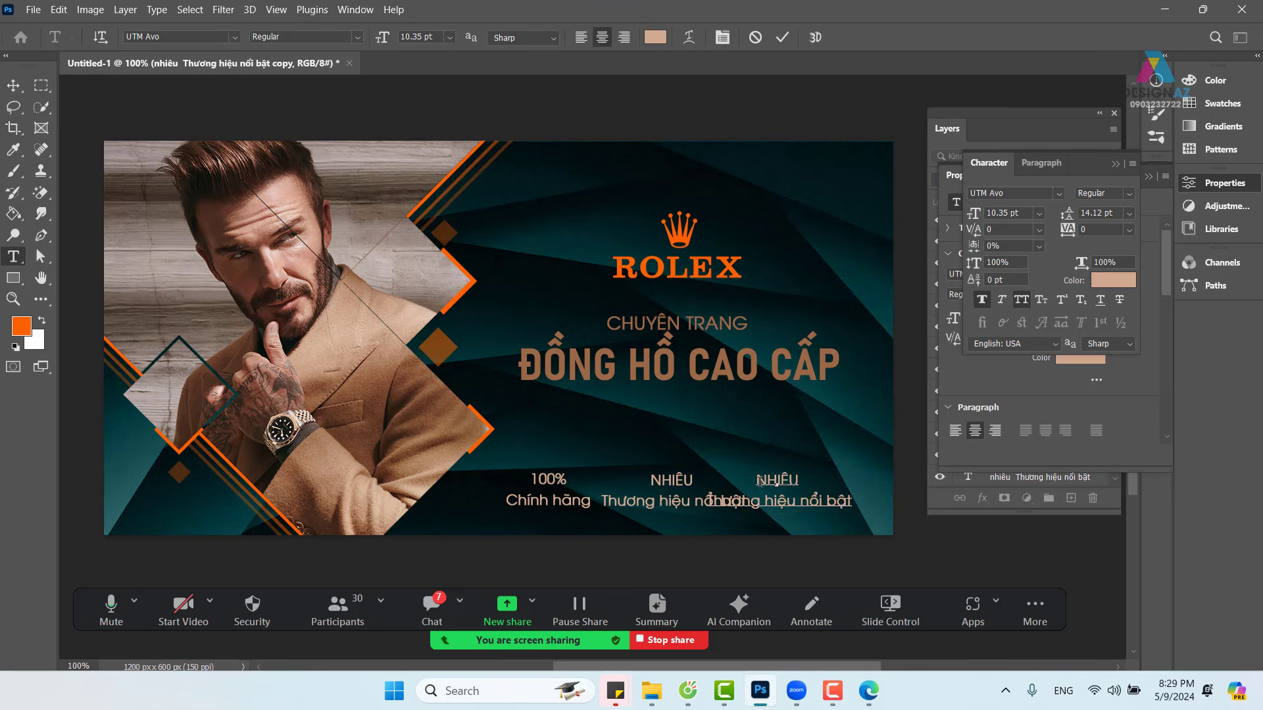
double_click(766, 480)
key(BackSpace)
text(ĐA)
text( DAG.)
key(BackSpace)
key(BackSpace)
key(BackSpace)
text(ANG)
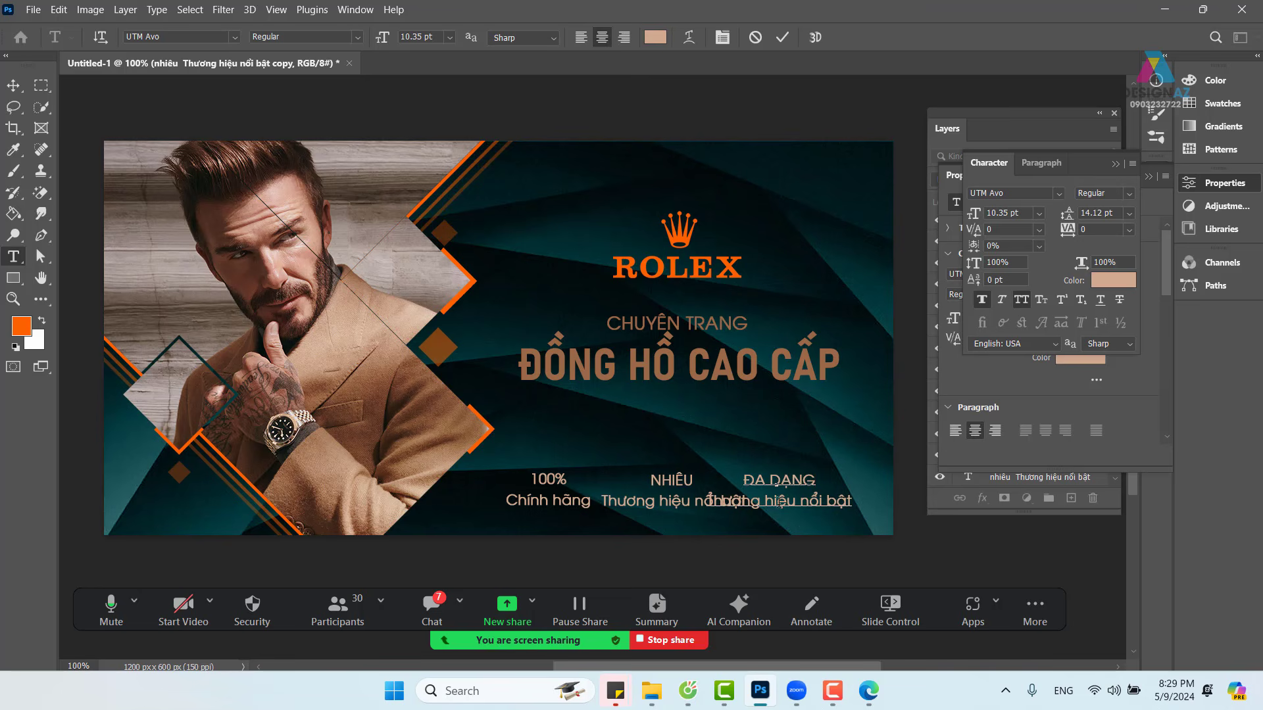
Step: Replace the second line of the third caption with "Mẫu mã" and finish the text edit
drag(768, 500, 912, 502)
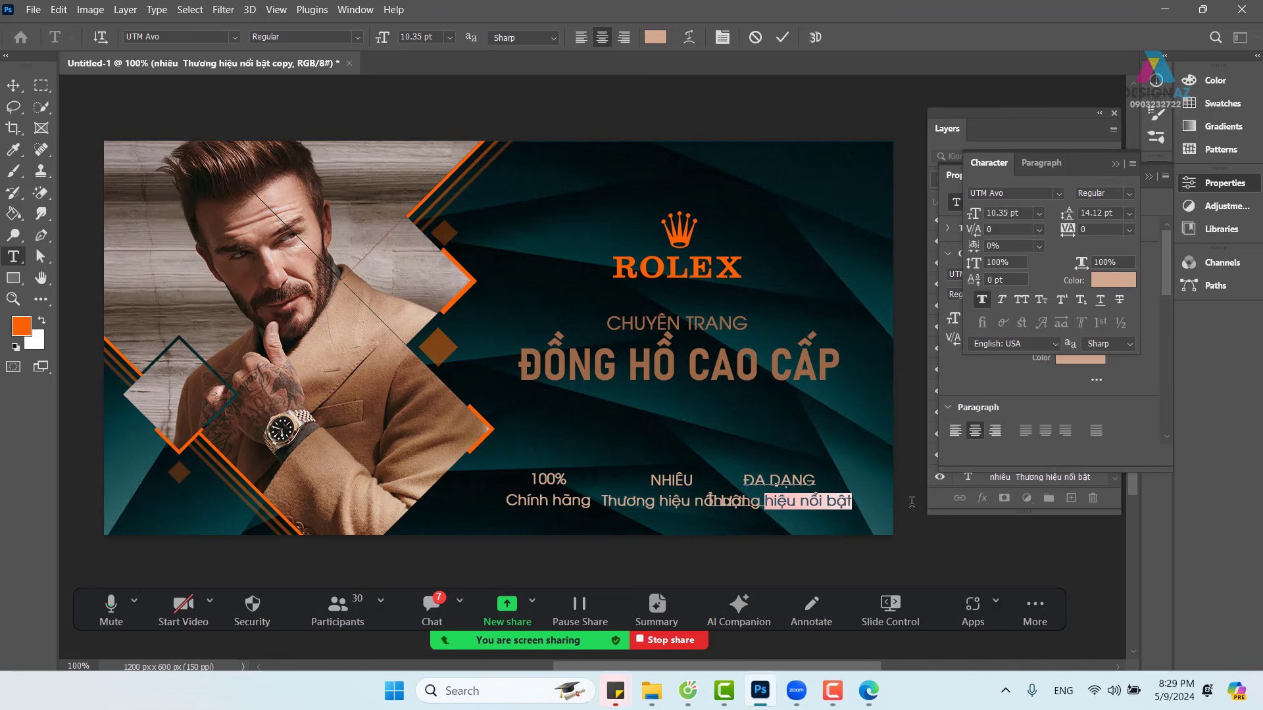
text(Thươn)
key(BackSpace)
key(BackSpace)
key(BackSpace)
key(BackSpace)
key(BackSpace)
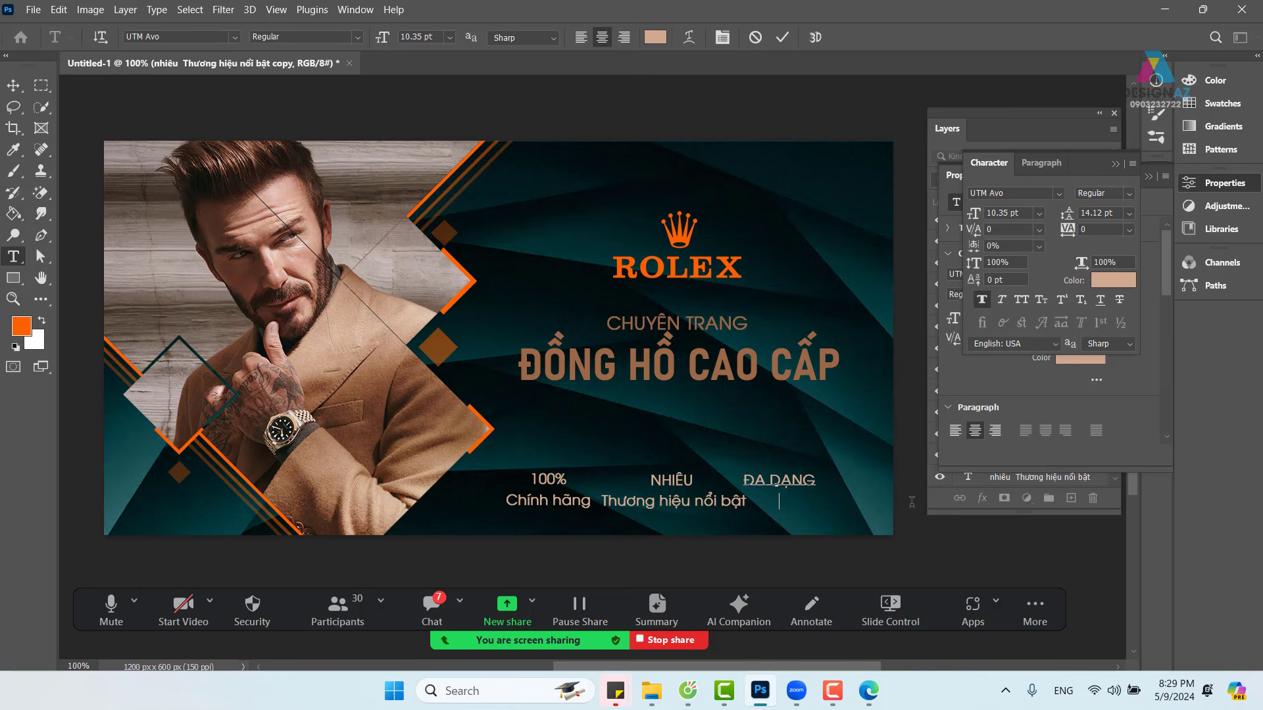
text(Mâ)
text(ẫu)
text( ma)
click(14, 85)
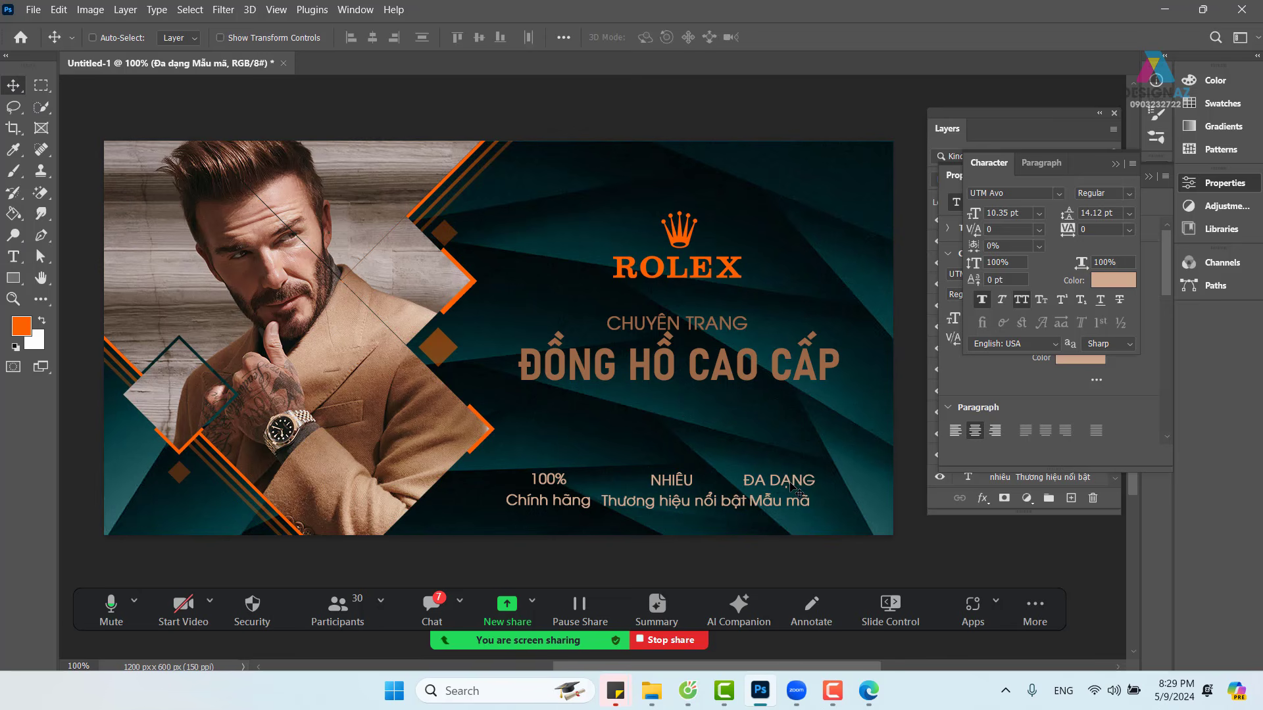
Step: Space out the three captions by moving "ĐA DẠNG Mẫu mã" to the right and nudging the other two slightly right
drag(791, 492, 823, 493)
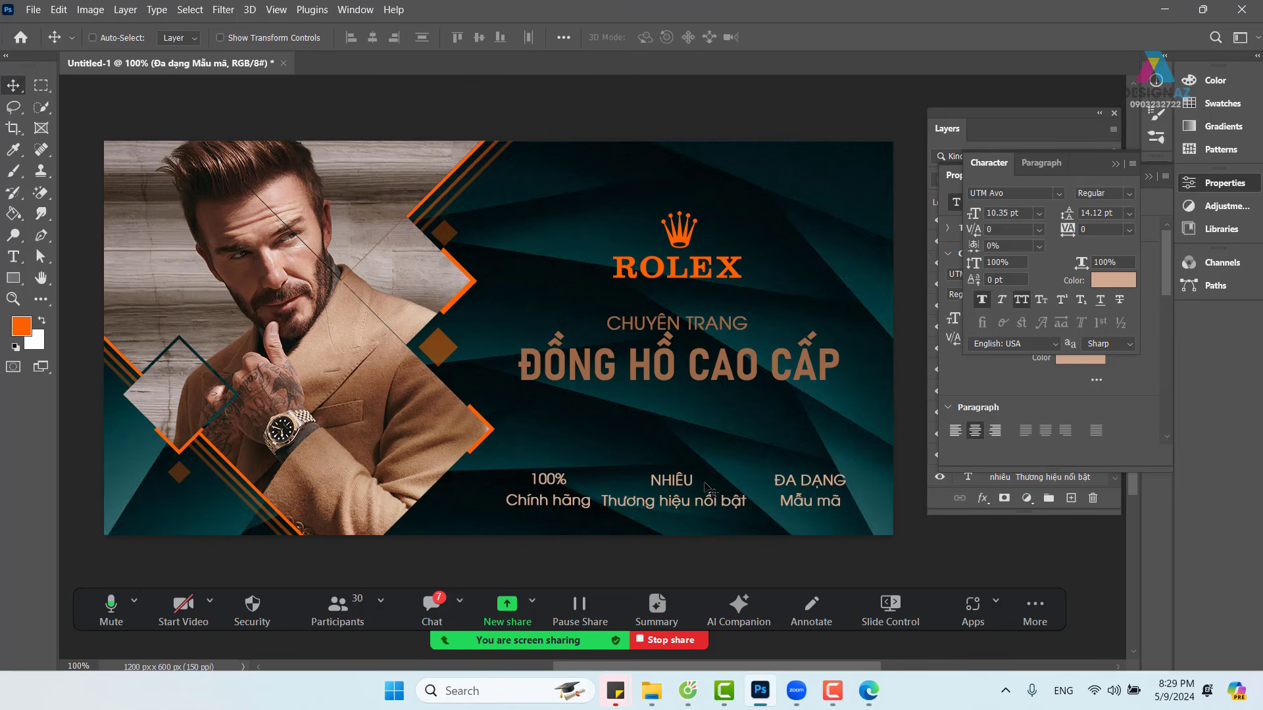
right_click(555, 485)
click(560, 489)
drag(550, 481, 554, 485)
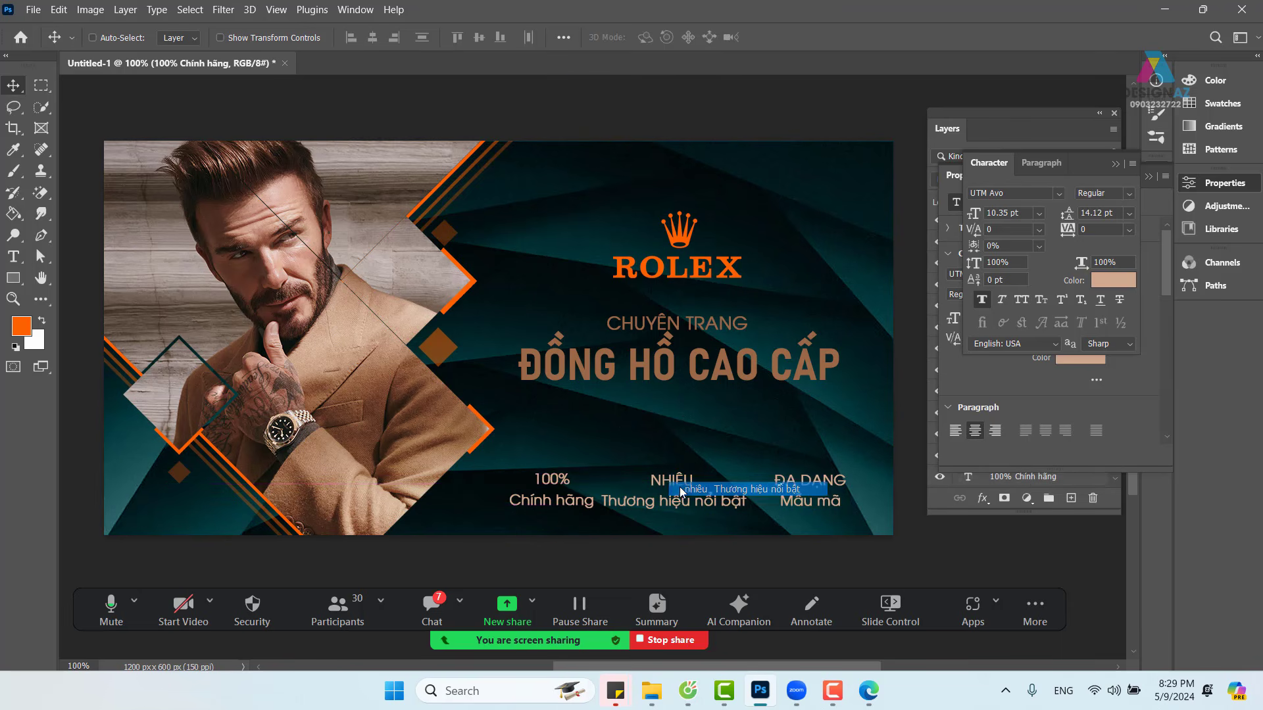
drag(673, 486, 676, 483)
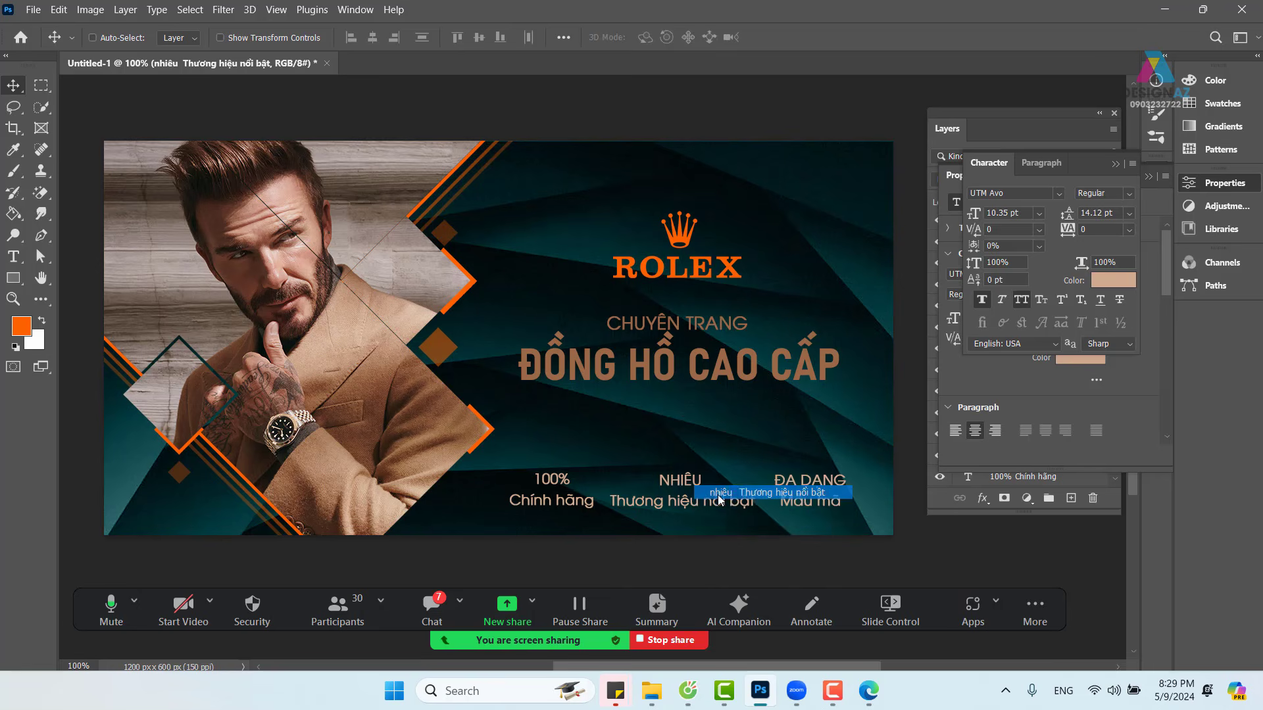
key(Right)
key(Right)
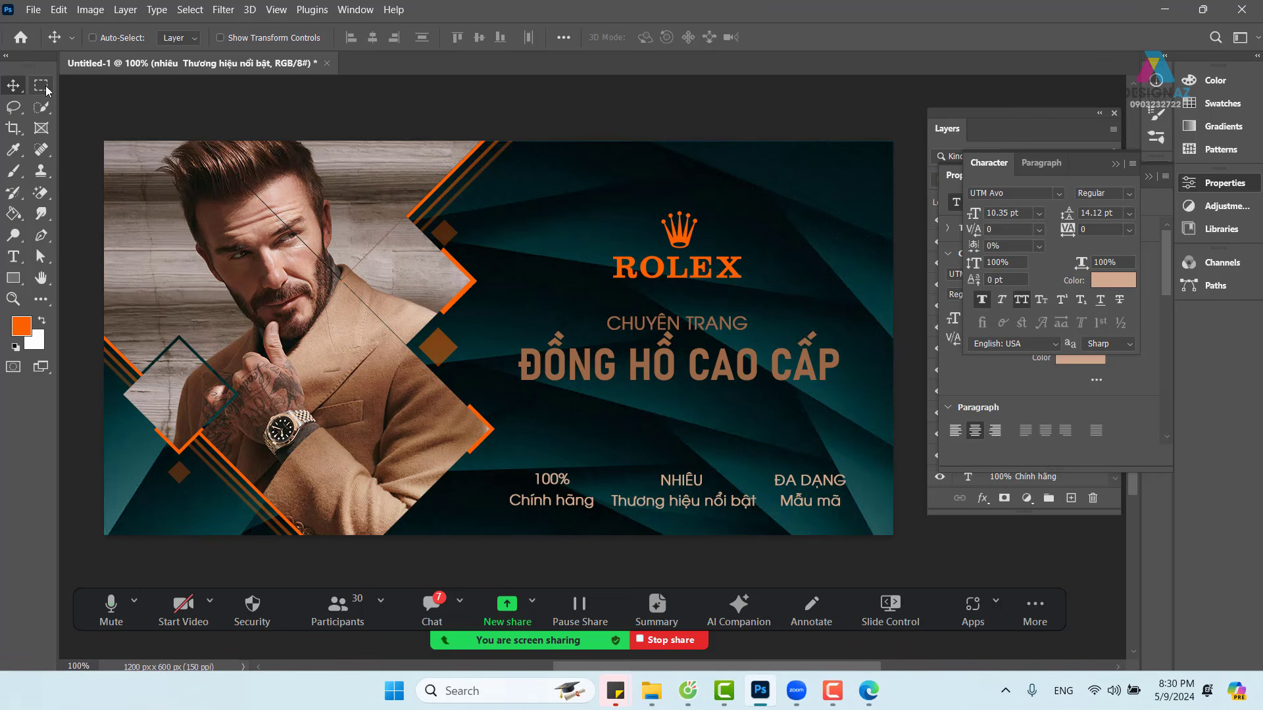
Step: Draw a thin vertical rectangular selection between the first and second captions, and collapse the Character and Properties settings covering the layer list
key(ctrl+plus)
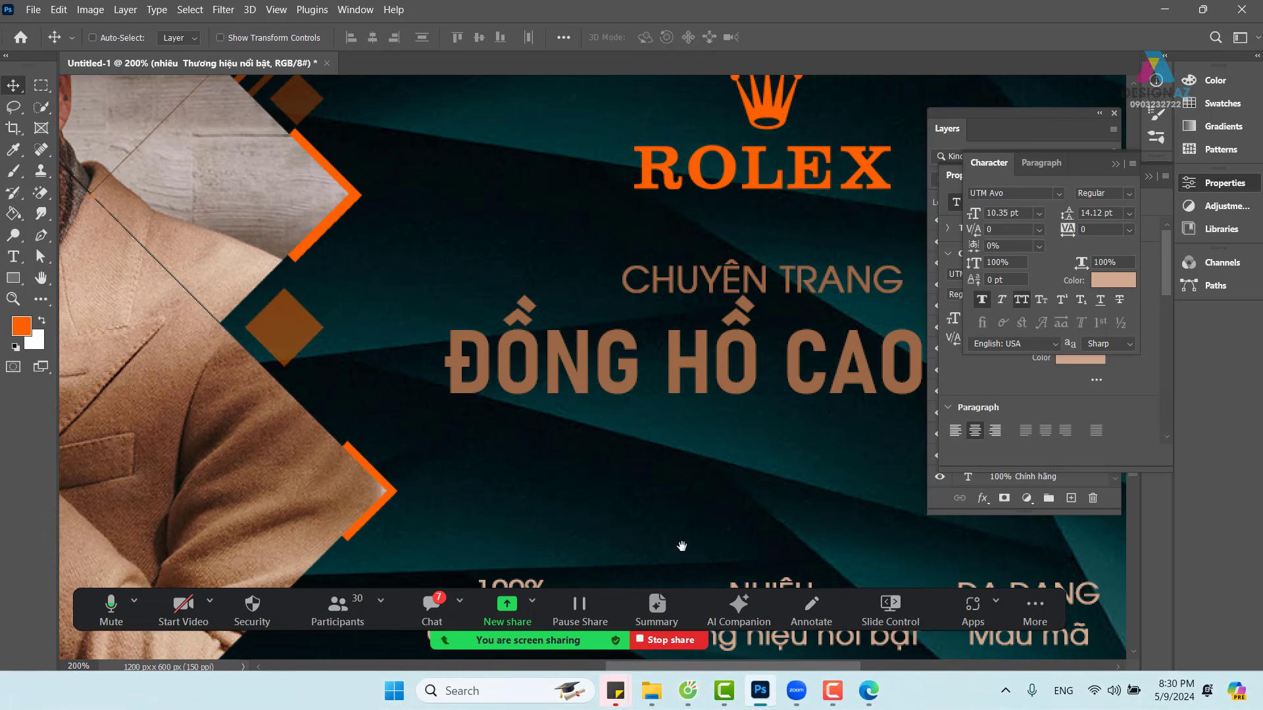
scroll(679, 543, down, 5)
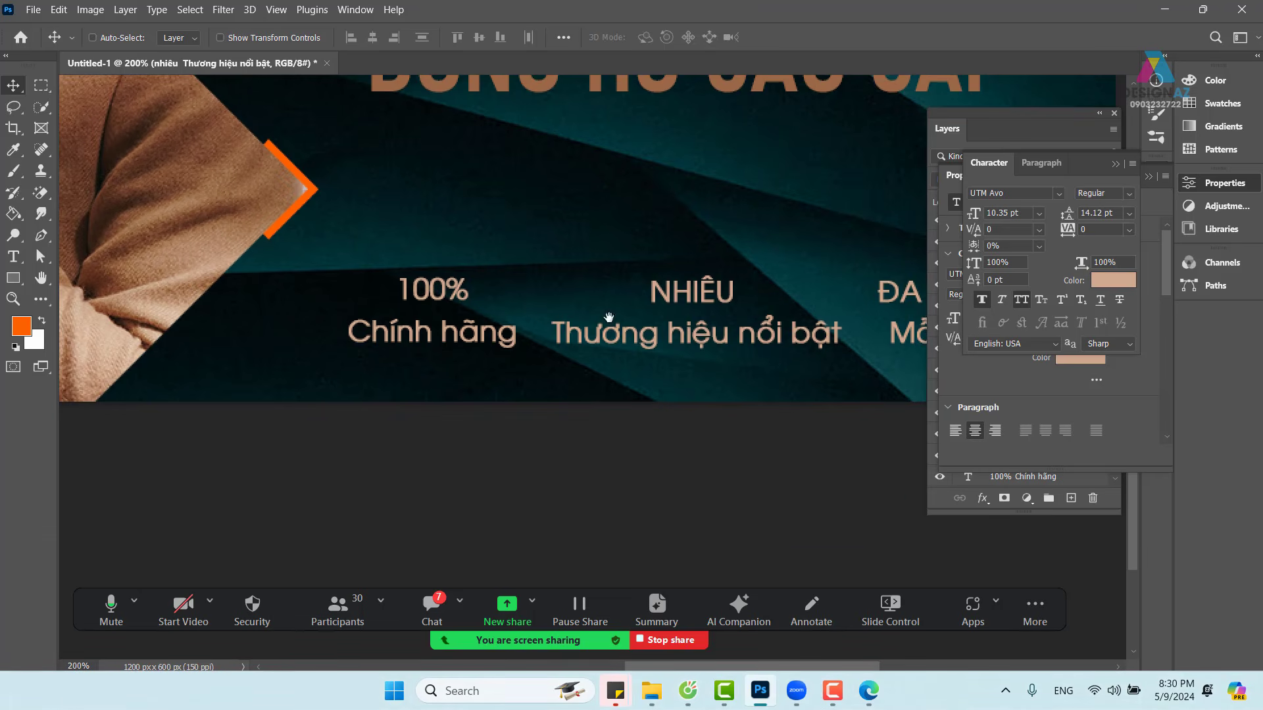
click(41, 85)
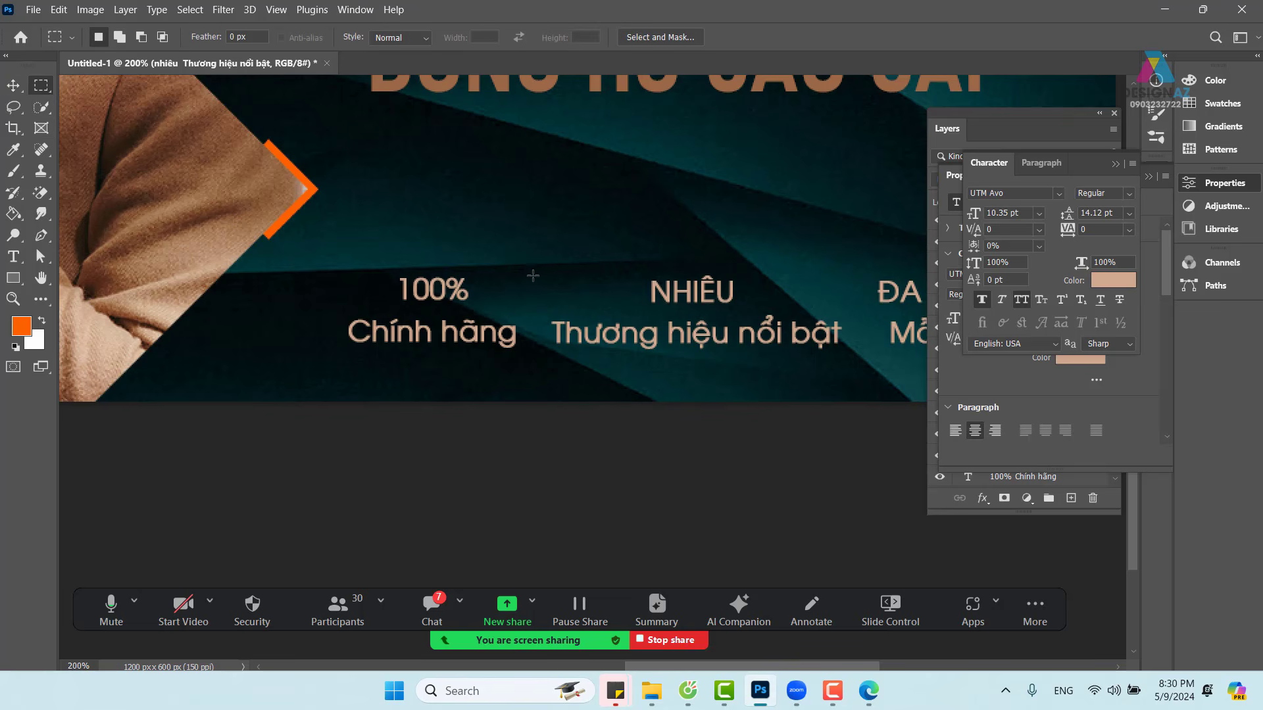
drag(532, 274, 532, 349)
click(1117, 165)
click(1147, 176)
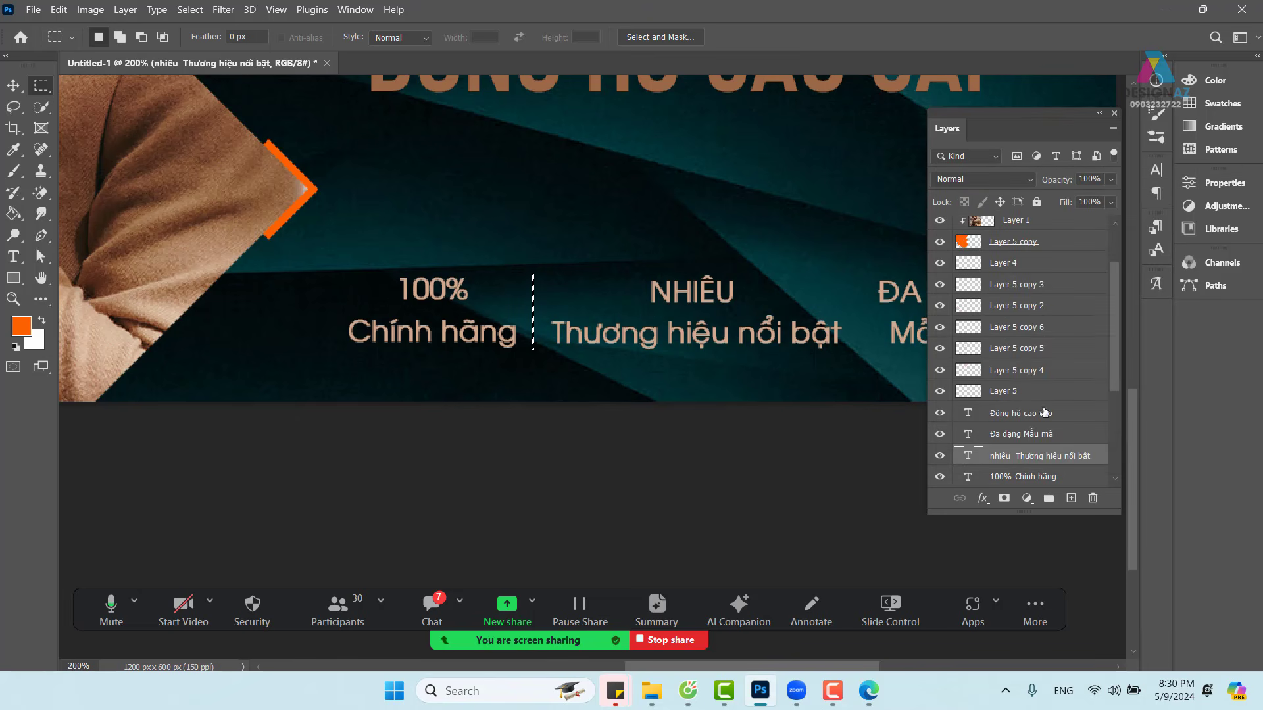
Step: Add a new layer above the "Nhiều Thương hiệu nổi bật" caption and sample dark teal from the background as the foreground color
drag(1114, 356, 1118, 266)
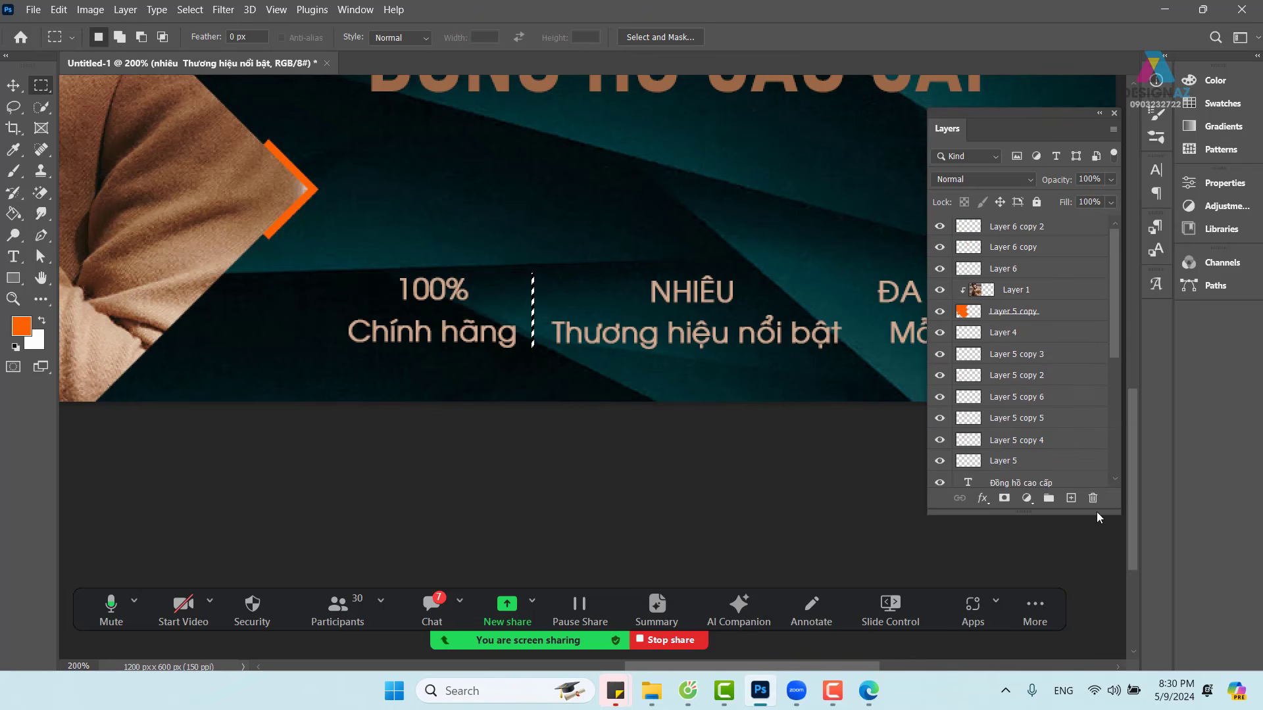
click(1071, 498)
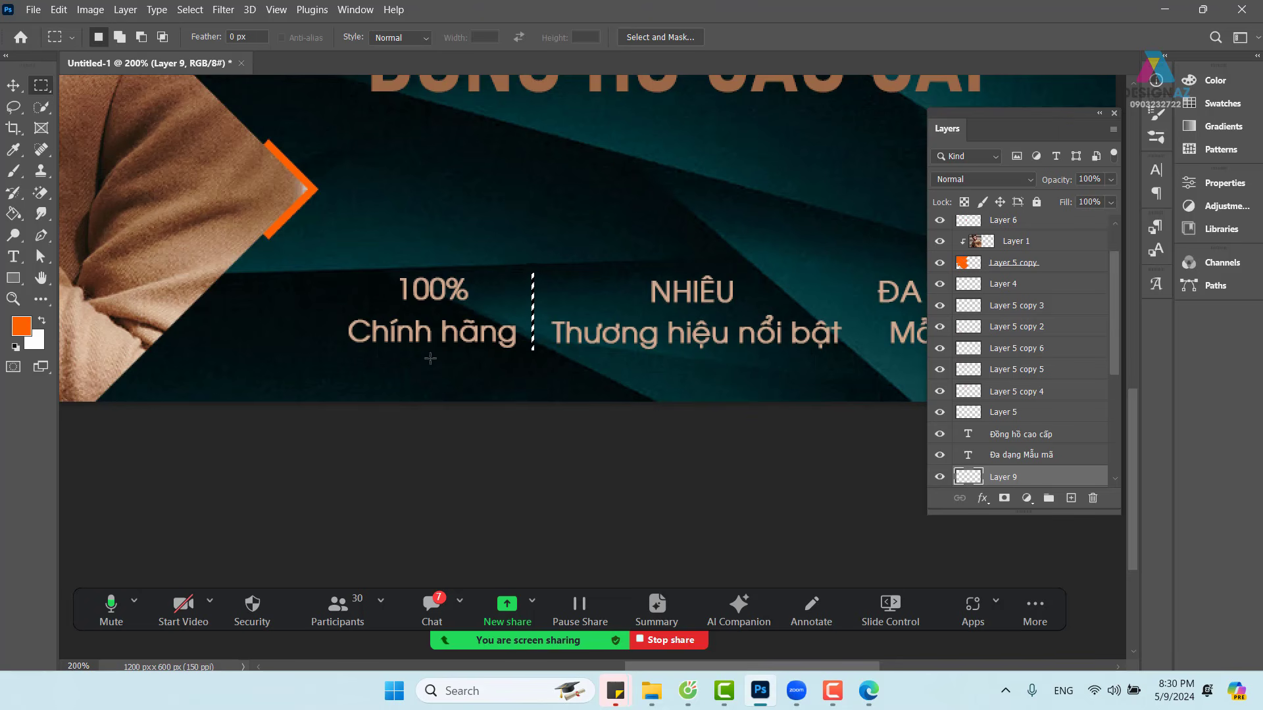
drag(304, 240, 434, 403)
key(i)
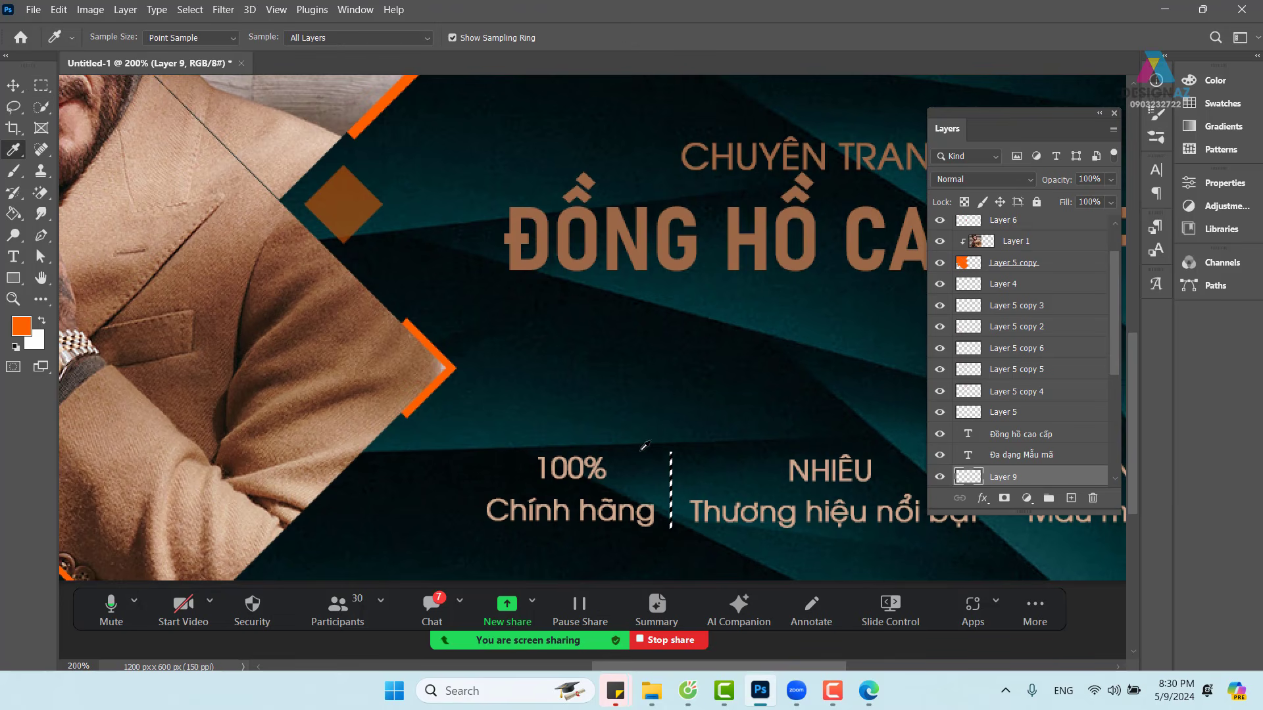
click(612, 434)
click(784, 316)
Step: Brighten the sampled foreground color to a lighter medium teal at the same hue of 182°
click(22, 333)
click(918, 281)
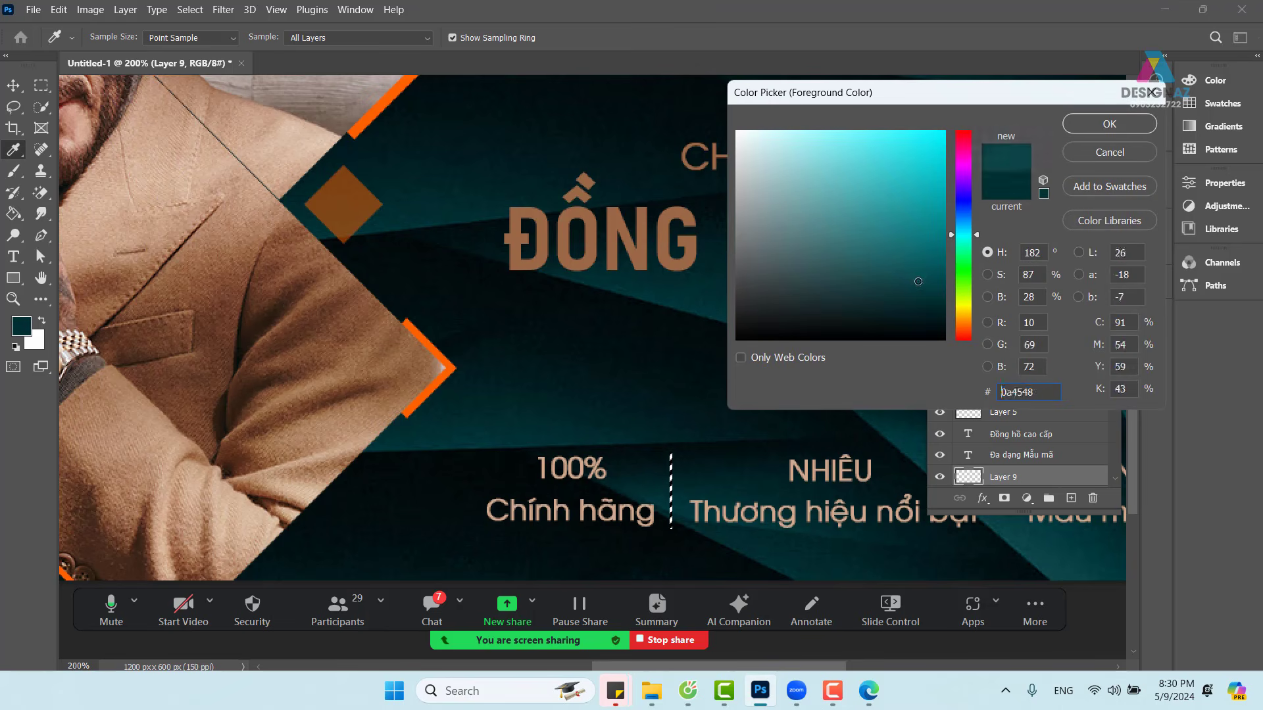
click(1109, 125)
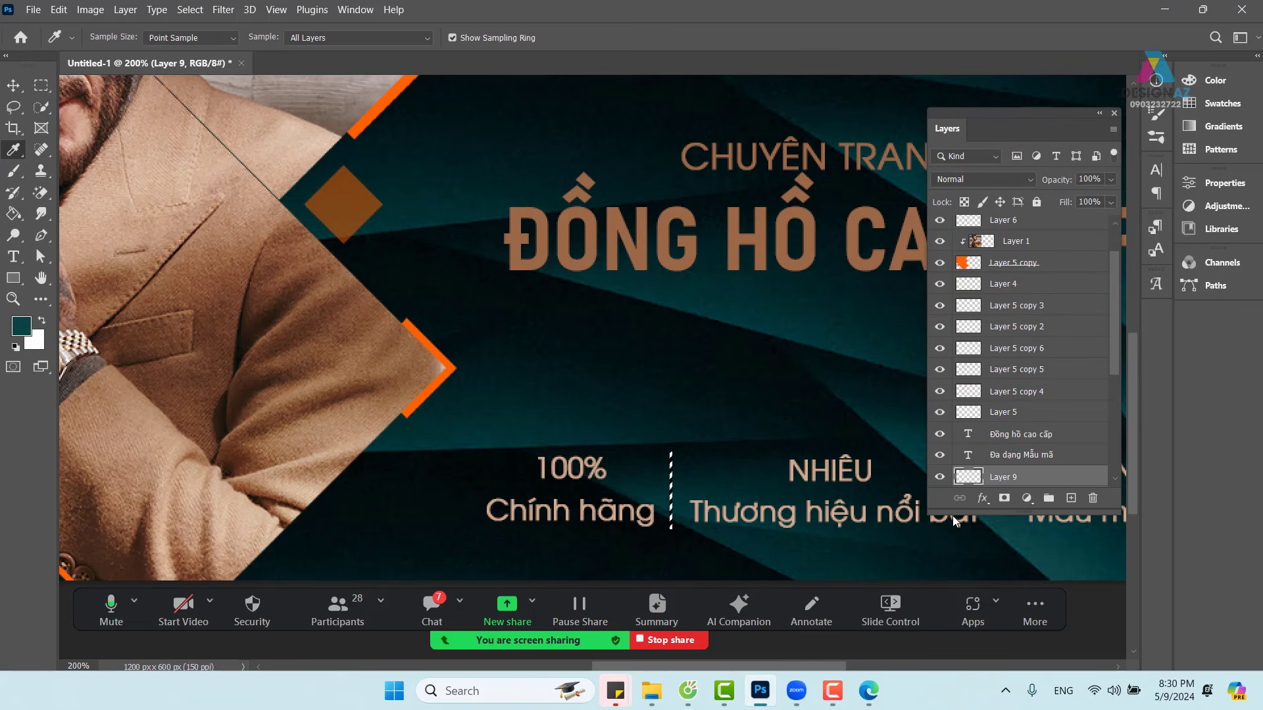
drag(792, 527, 621, 481)
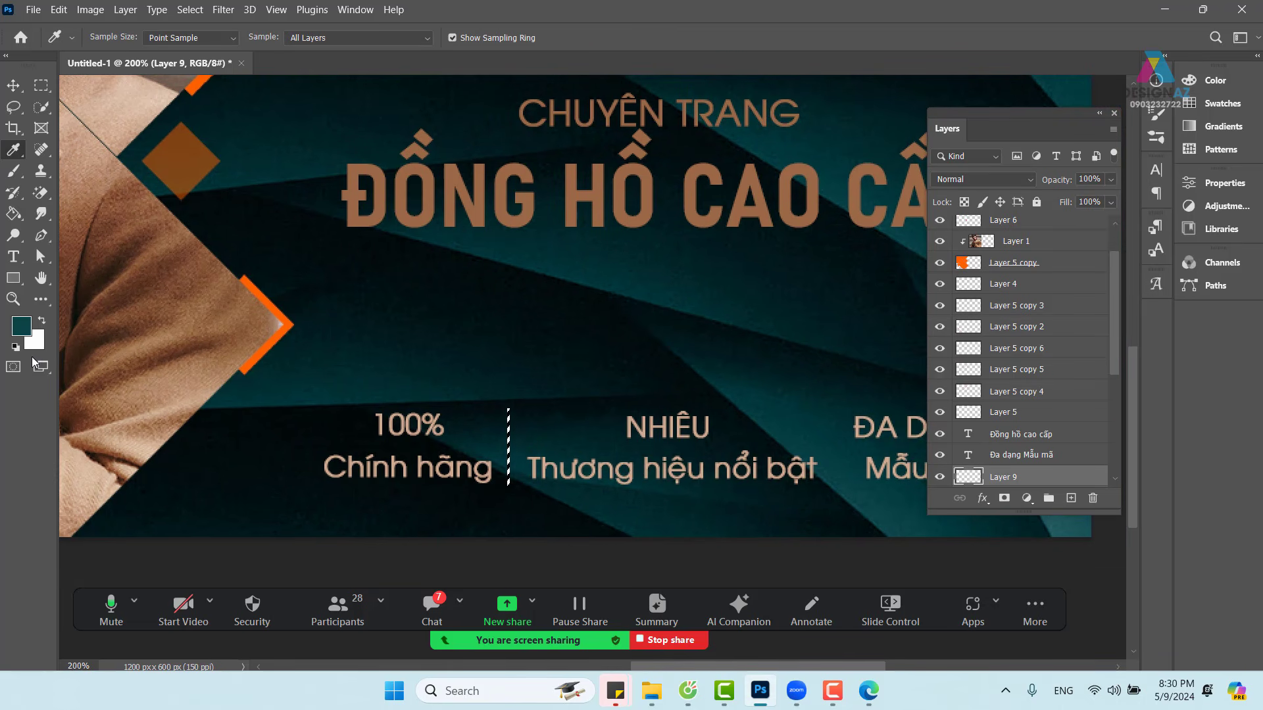
click(21, 325)
click(901, 245)
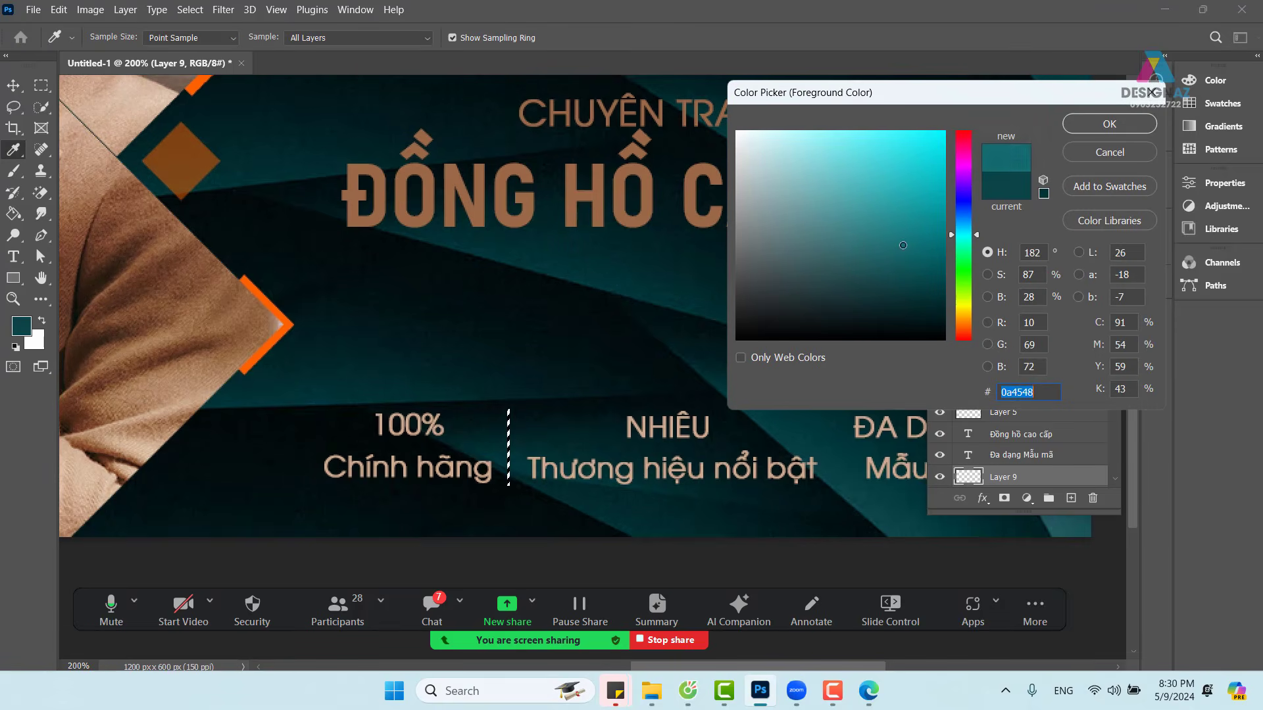
click(1110, 123)
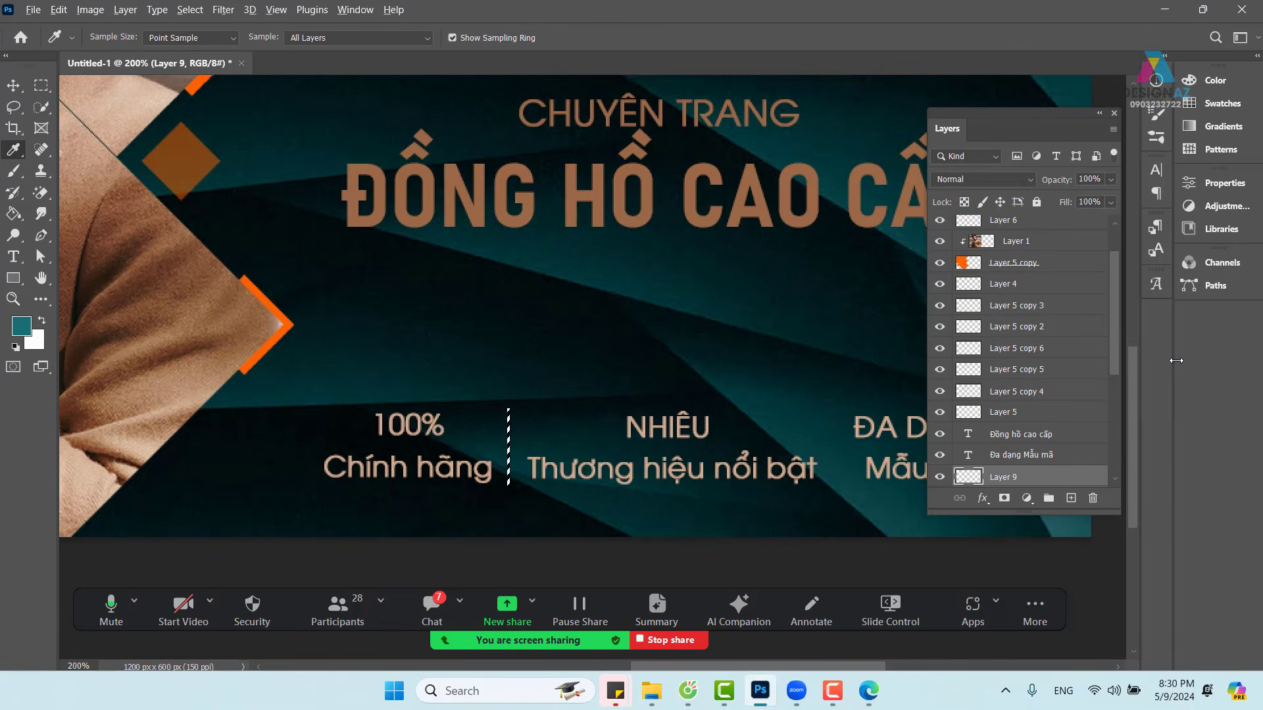
Step: Fill the thin vertical selection between the first and second captions with the teal foreground color and deselect it
key(alt+BackSpace)
key(ctrl+d)
key(v)
key(i)
drag(625, 424, 571, 421)
key(ctrl+plus)
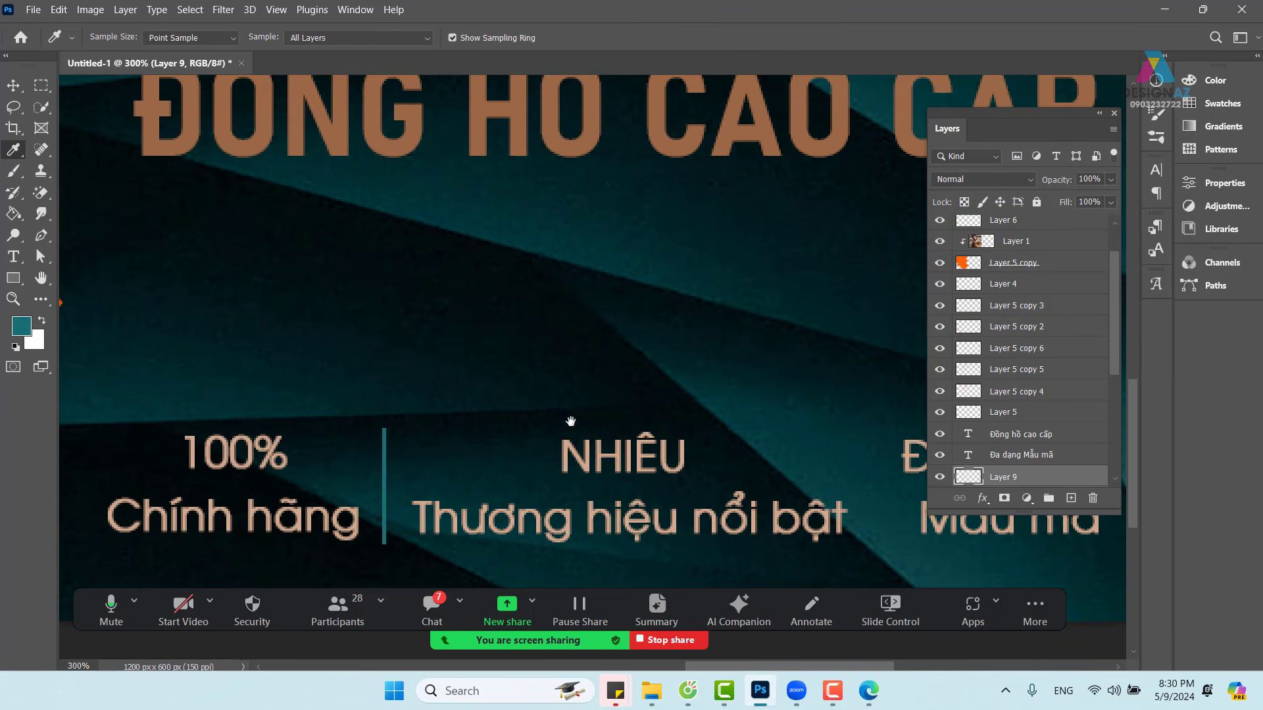
Step: Draw a small square just above the divider line on a new layer, fill it with teal and deselect it
click(41, 84)
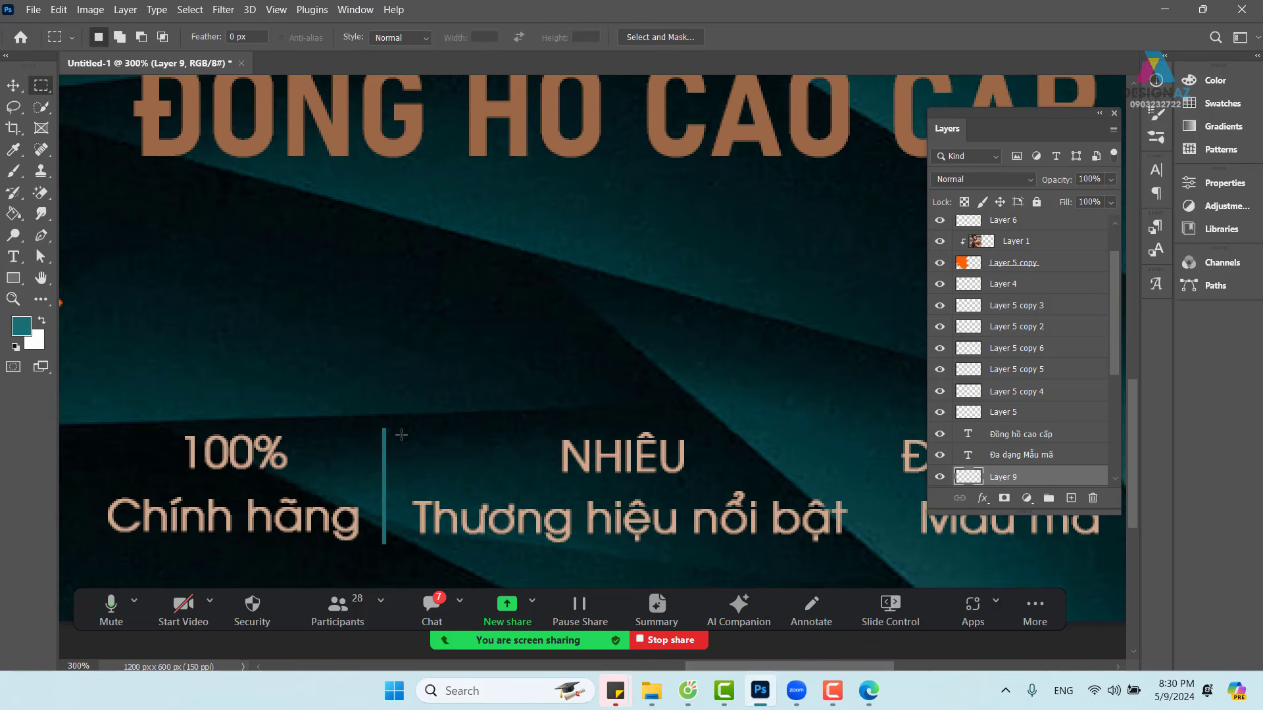
drag(373, 404, 488, 305)
key(ctrl+plus)
key(ctrl+plus)
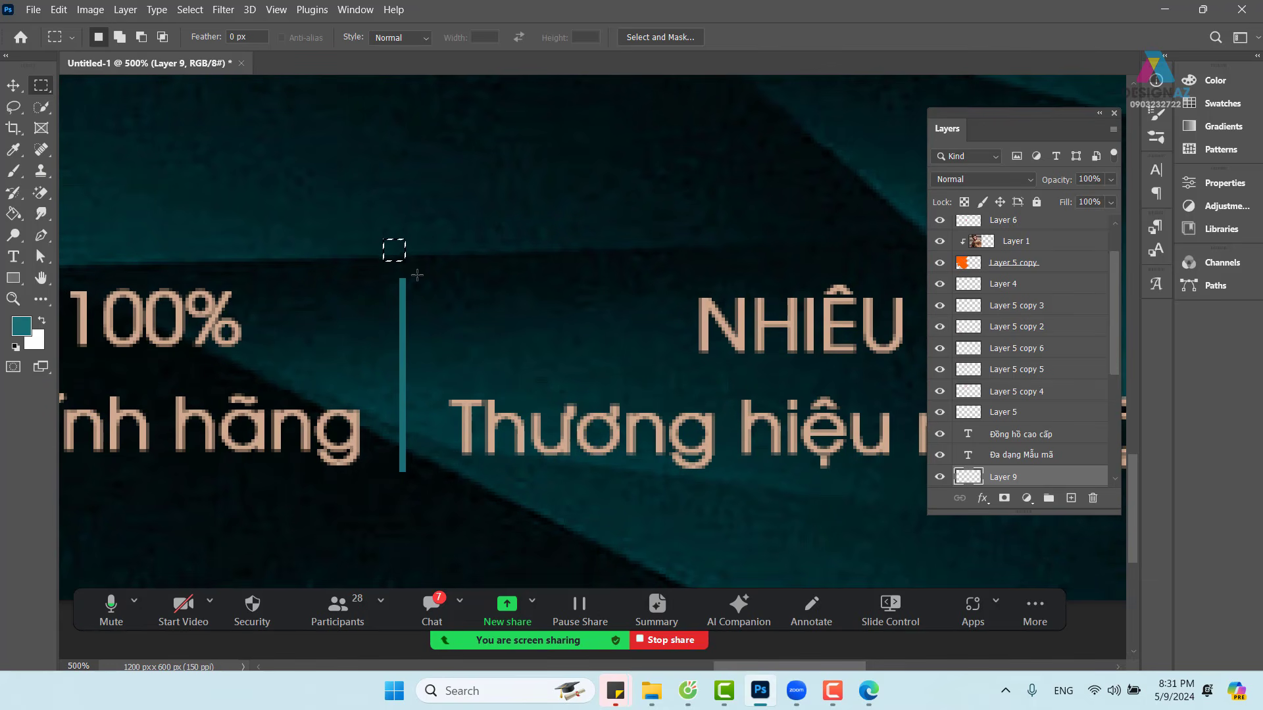
click(1092, 499)
click(1071, 498)
drag(1020, 513, 1026, 574)
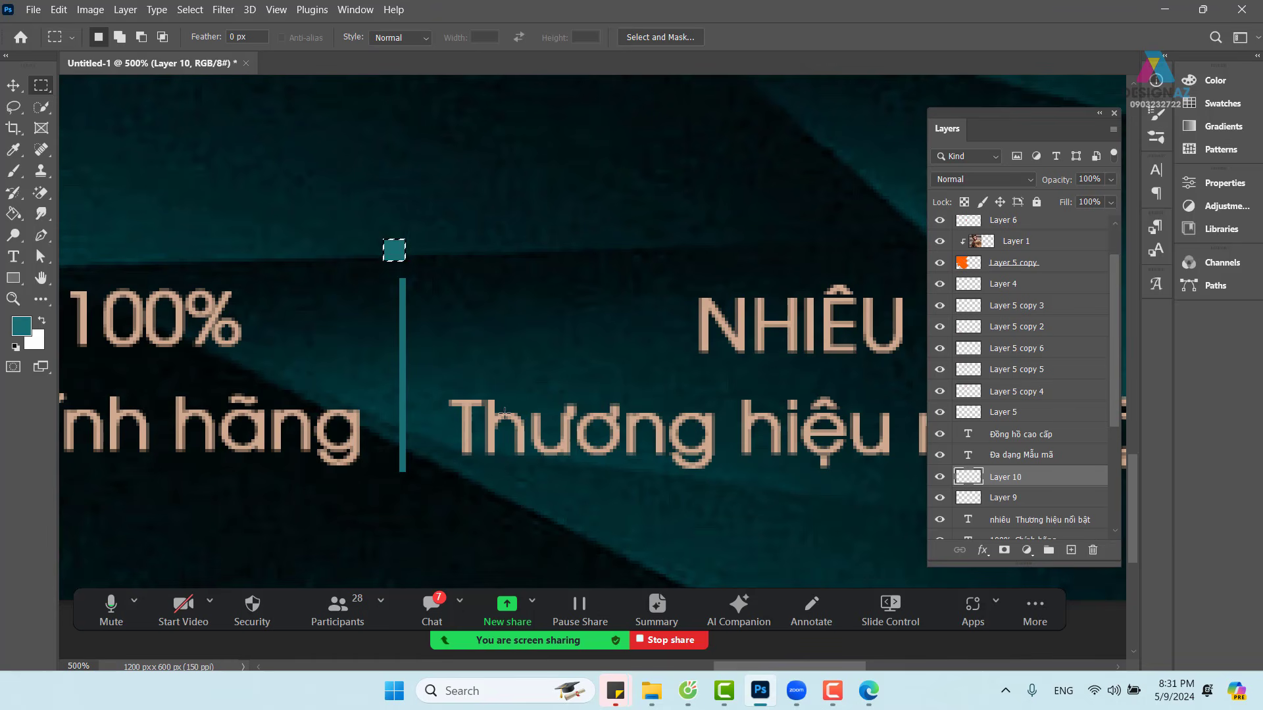
key(ctrl+d)
Step: Rotate the small teal square into a diamond with Free Transform
key(ctrl+t)
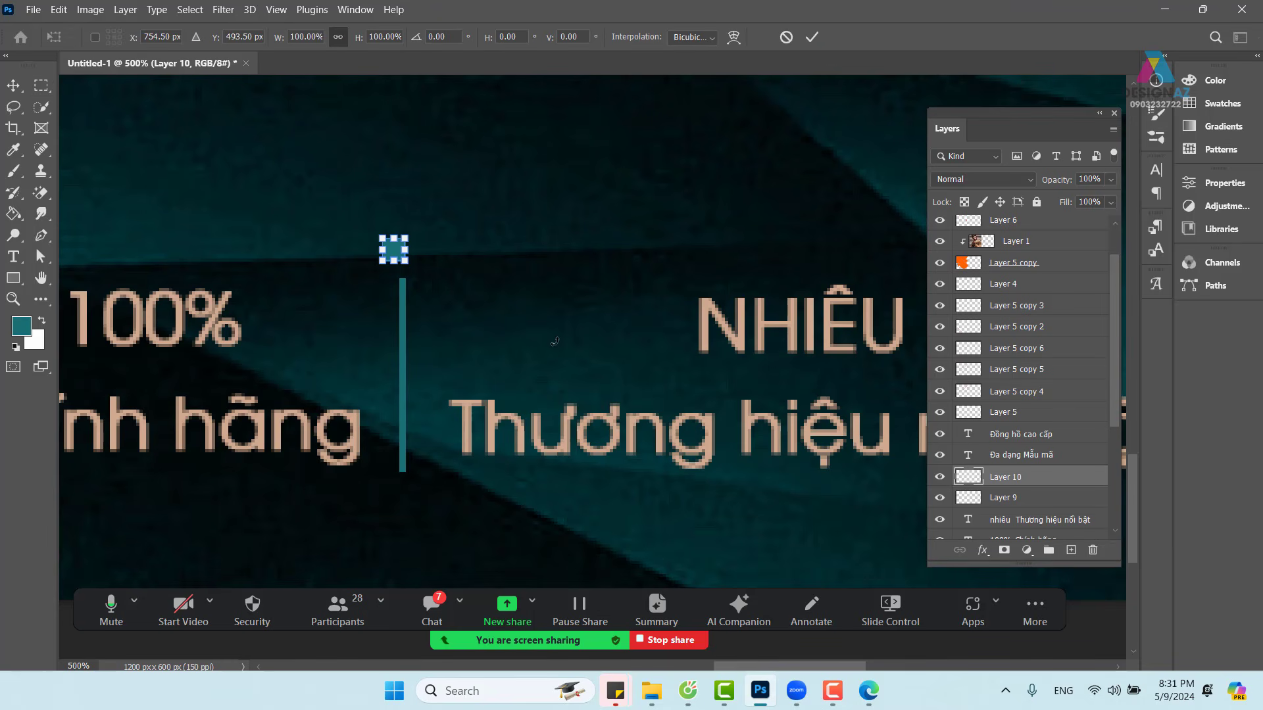
drag(444, 224, 450, 271)
key(Return)
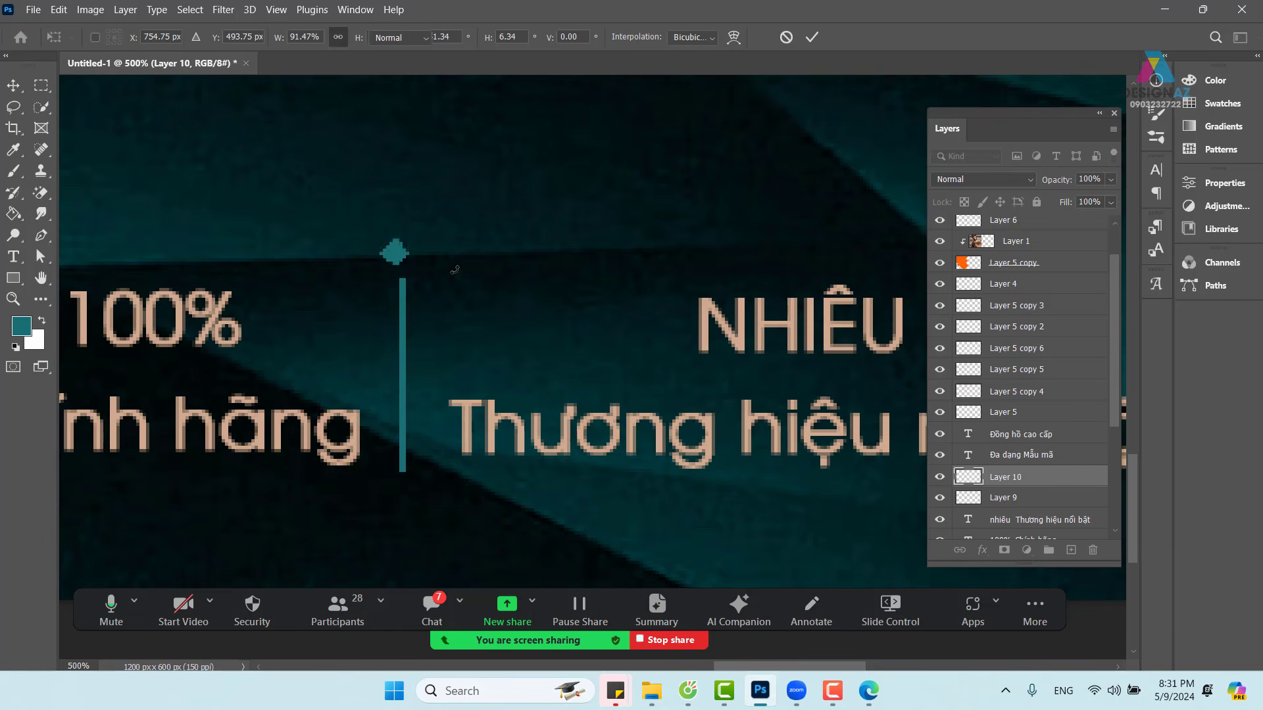
key(m)
key(v)
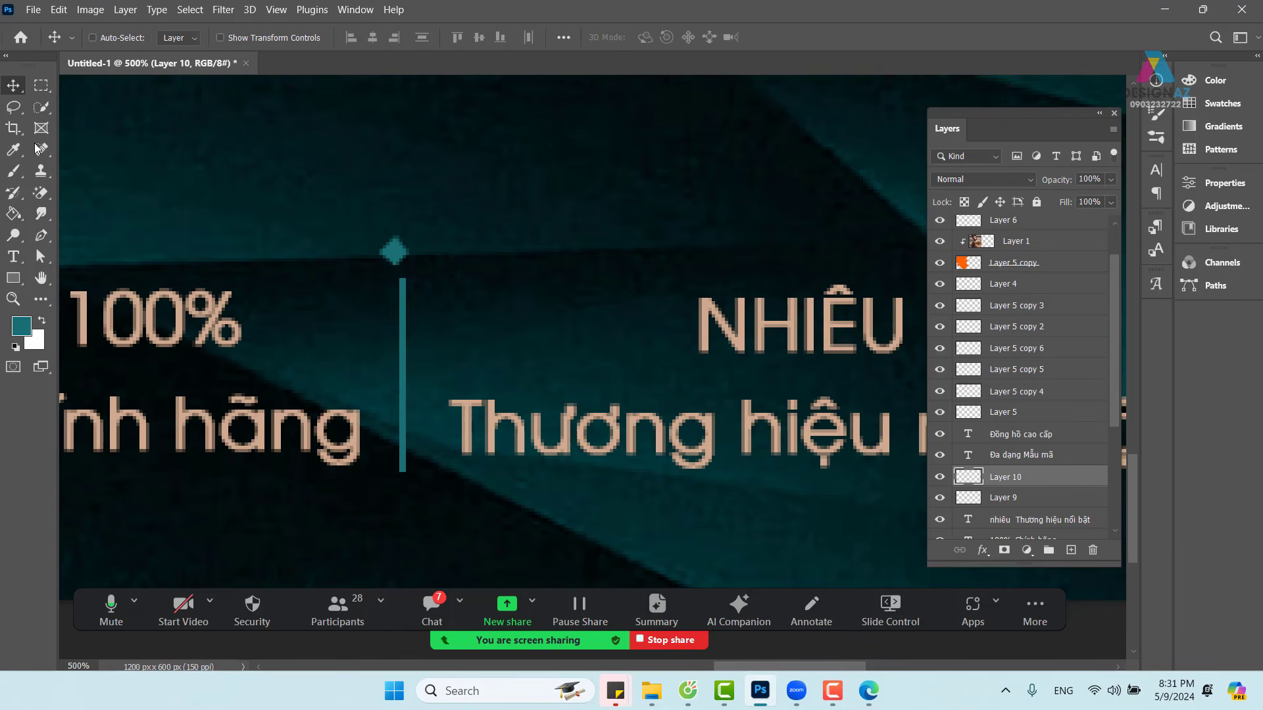
Step: Adjust the small diamond and position it centered on the top end of the divider line, nudging it into alignment
key(ctrl)
key(ctrl+t)
drag(420, 226, 412, 269)
key(Return)
drag(410, 271, 409, 275)
key(Left)
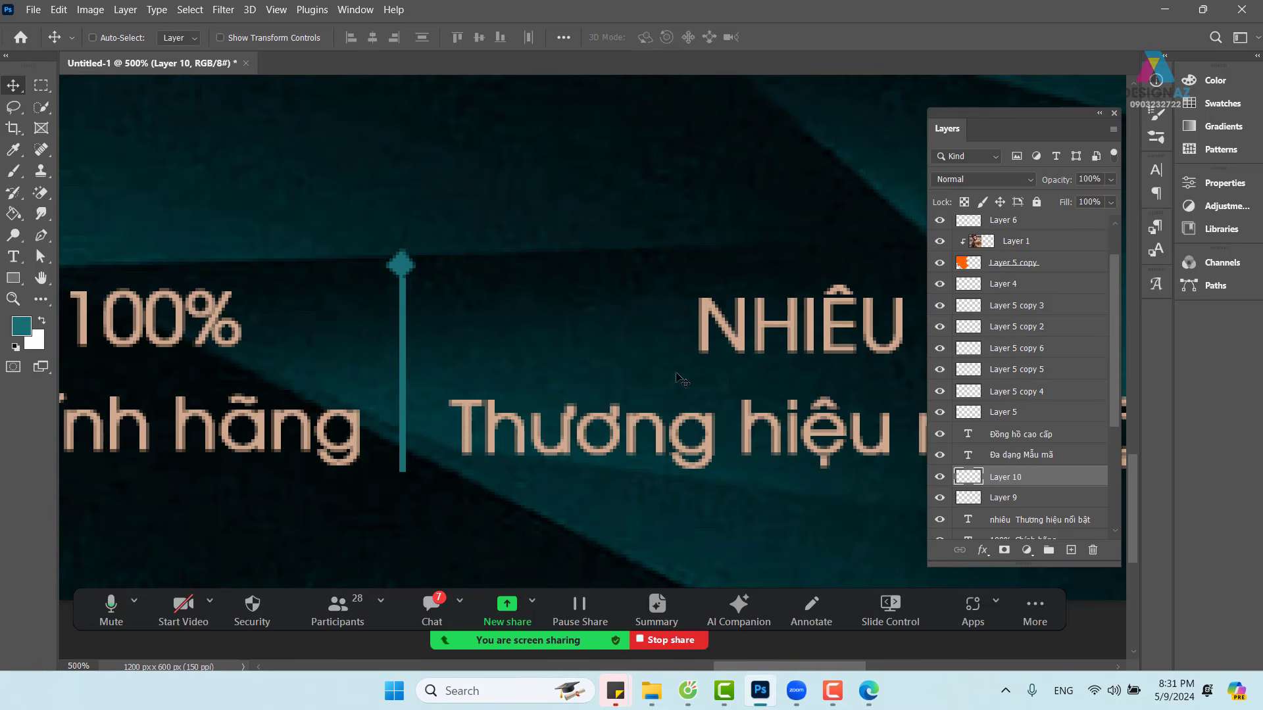
key(Down)
key(Down)
key(Right)
key(Left)
key(ctrl+minus)
key(ctrl+minus)
key(ctrl+minus)
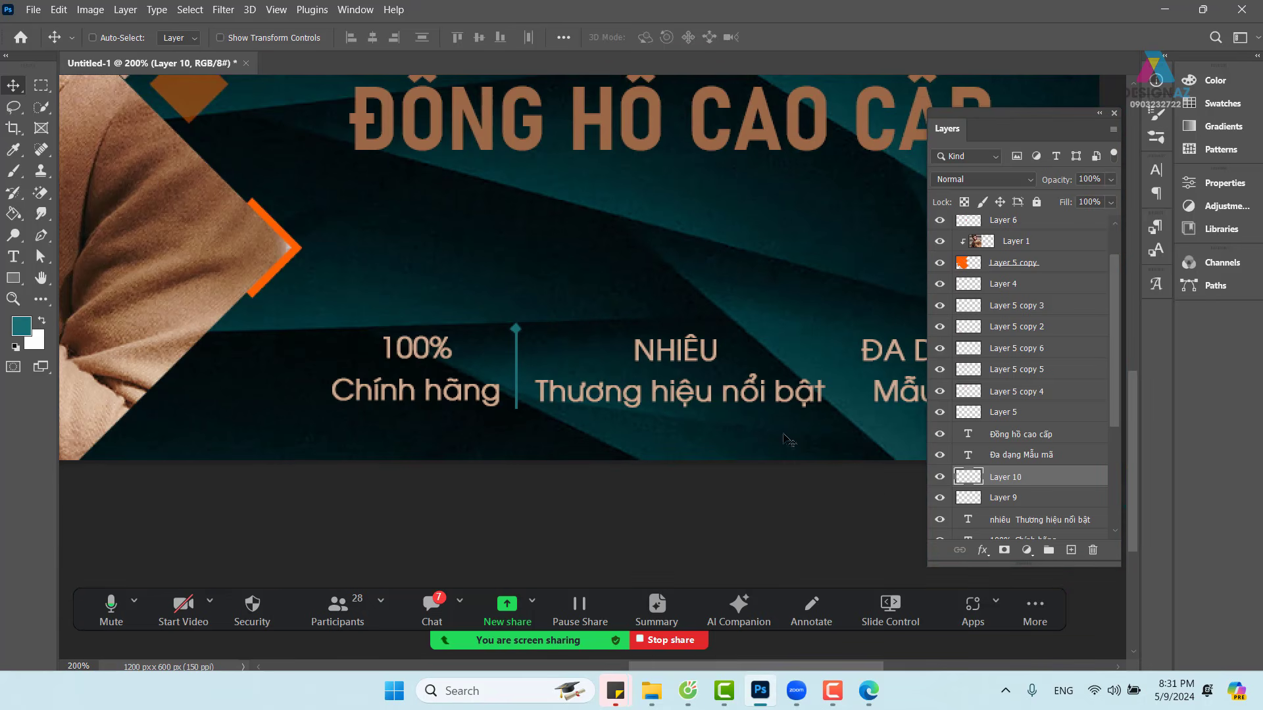
drag(741, 388, 601, 388)
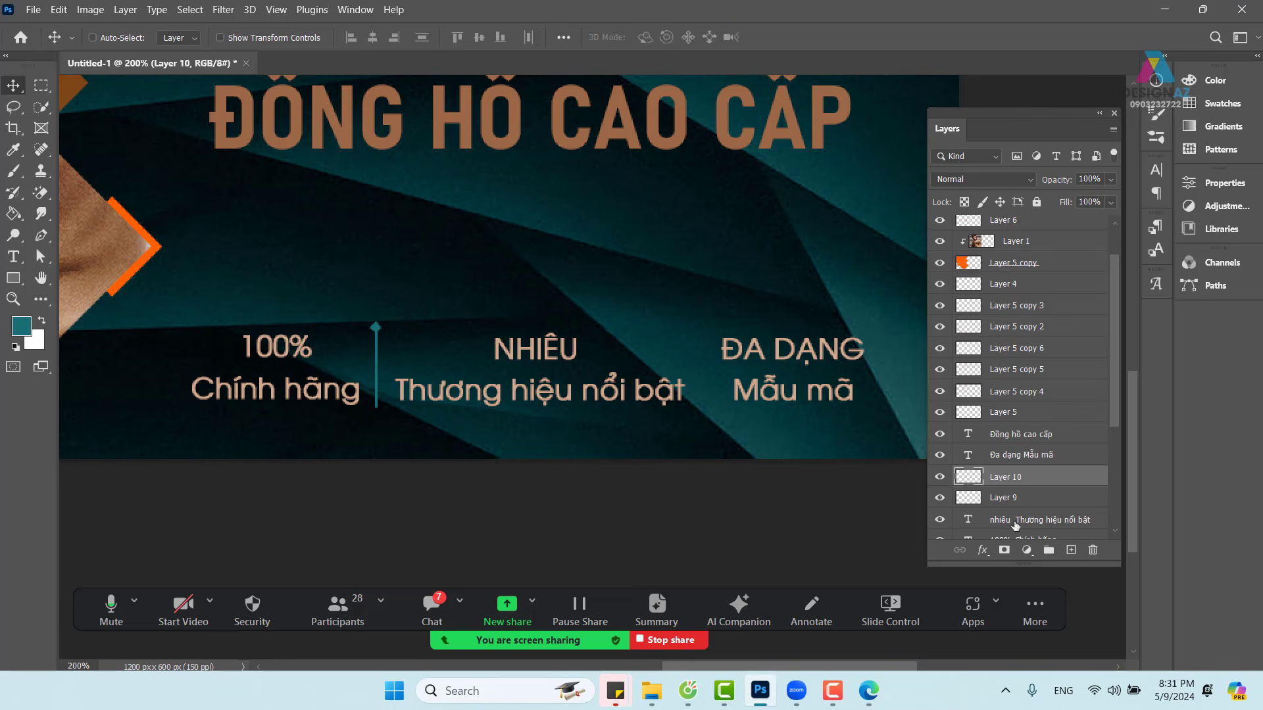
shift+click(1036, 498)
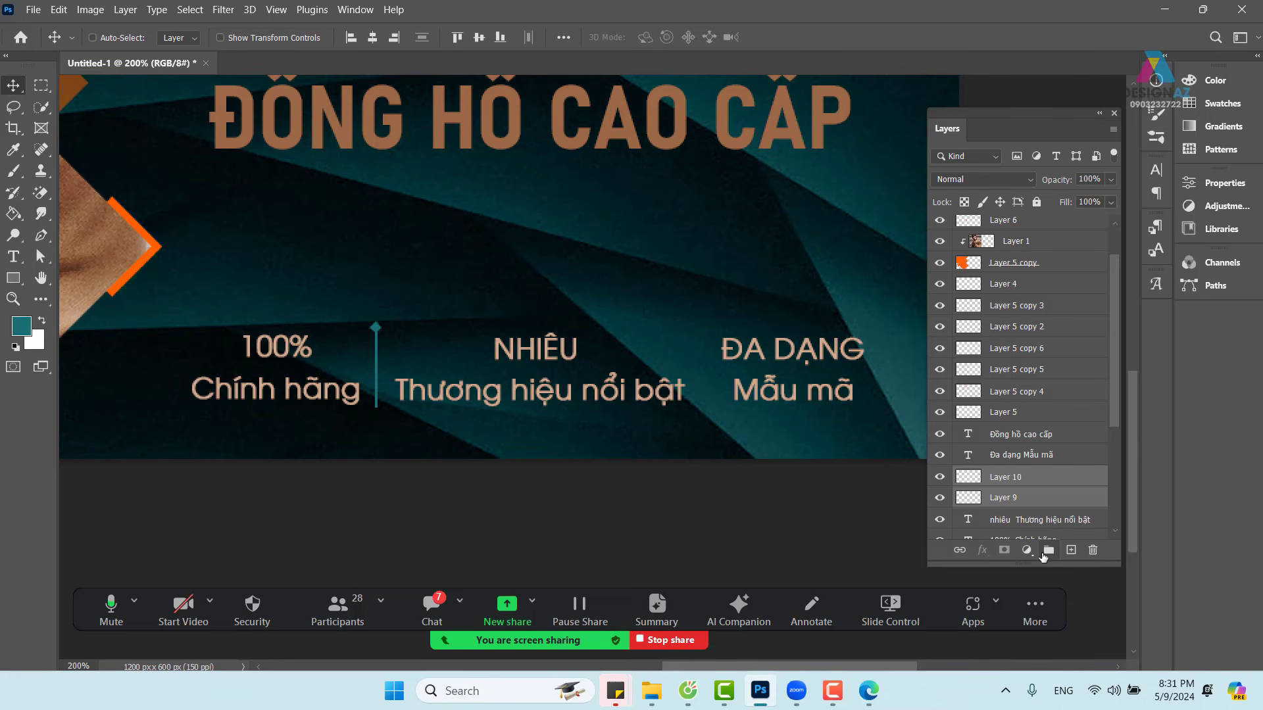
key(ctrl+e)
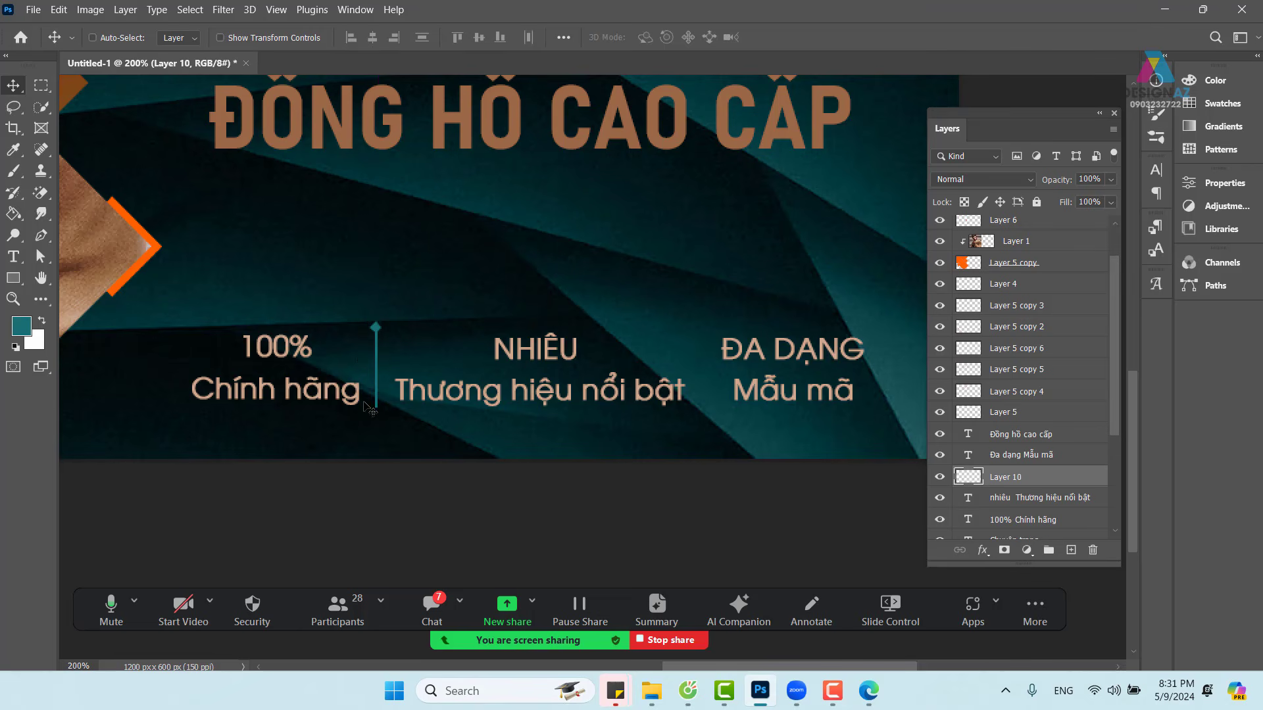
mouse_move(377, 376)
mouse_down()
mouse_move(391, 298)
mouse_move(377, 378)
mouse_up()
key(ctrl+z)
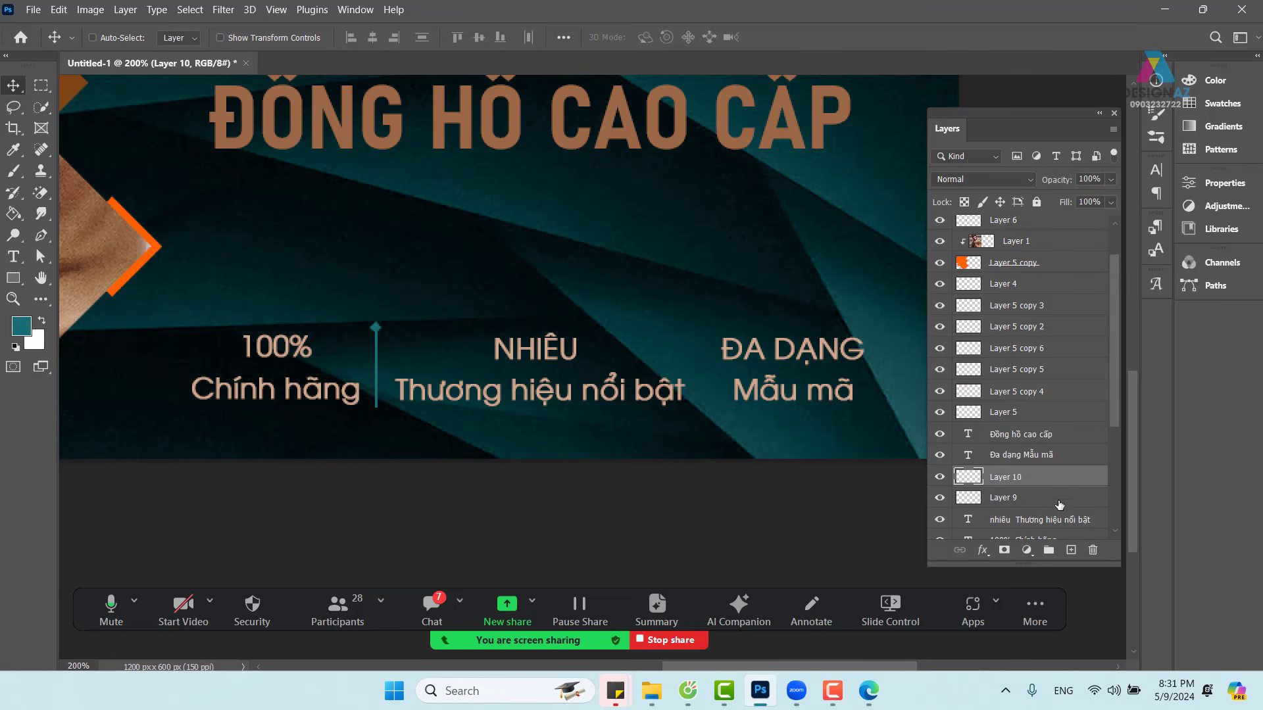
Step: Merge the diamond and line into one divider layer, and place a duplicate between the second and third captions
shift+click(1054, 501)
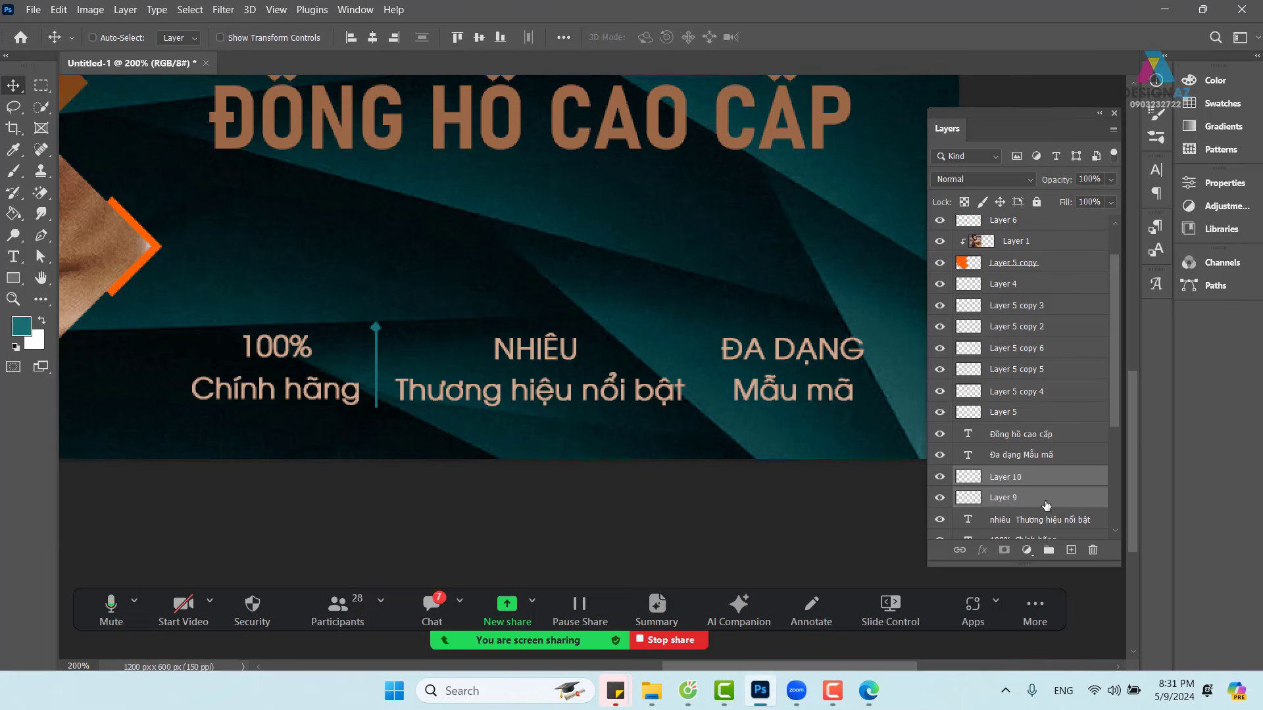
key(ctrl+e)
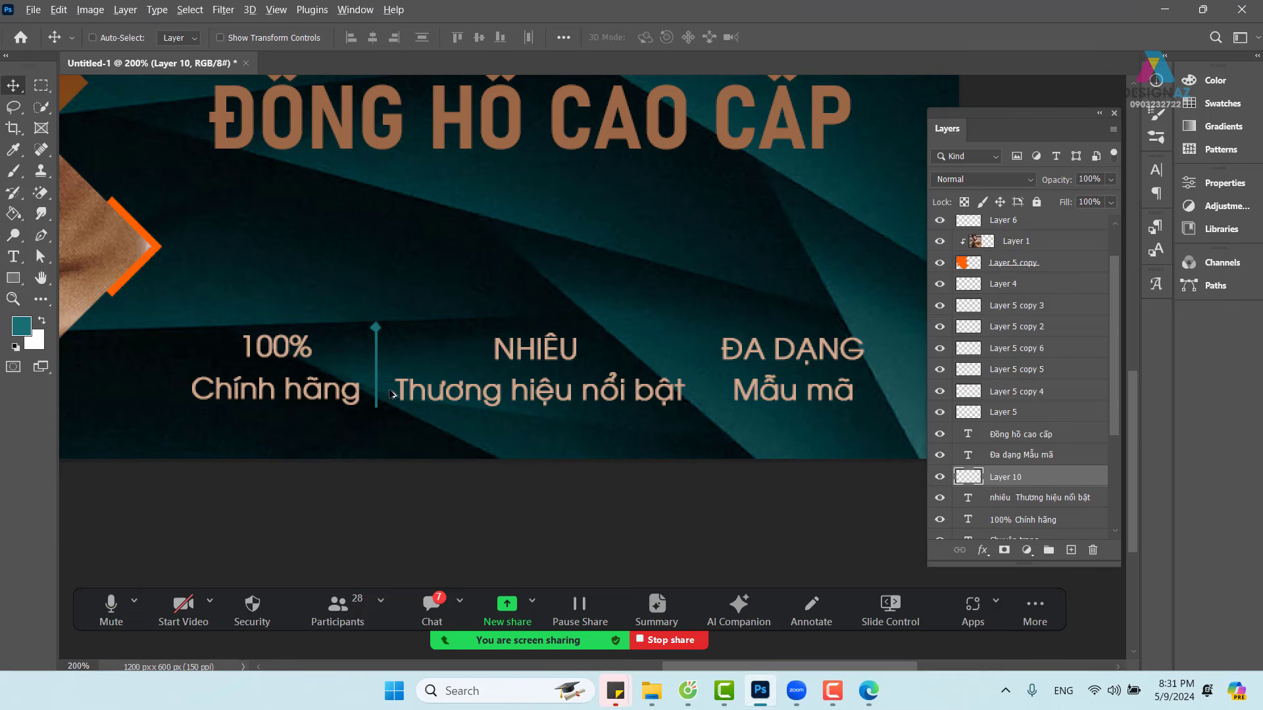
drag(394, 398, 720, 408)
key(ctrl+minus)
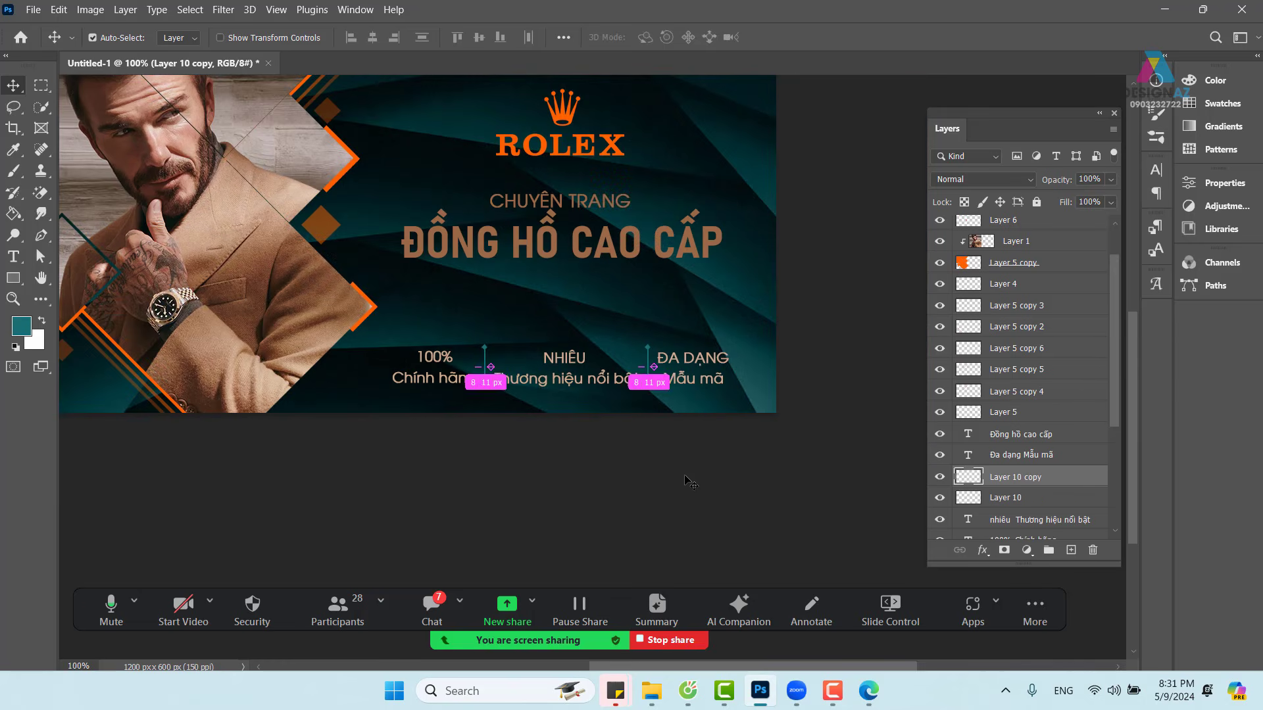
Step: Check the whole banner layout with both dividers and select the headline text "ĐỒNG HỒ CAO CẤP"
drag(541, 460, 547, 519)
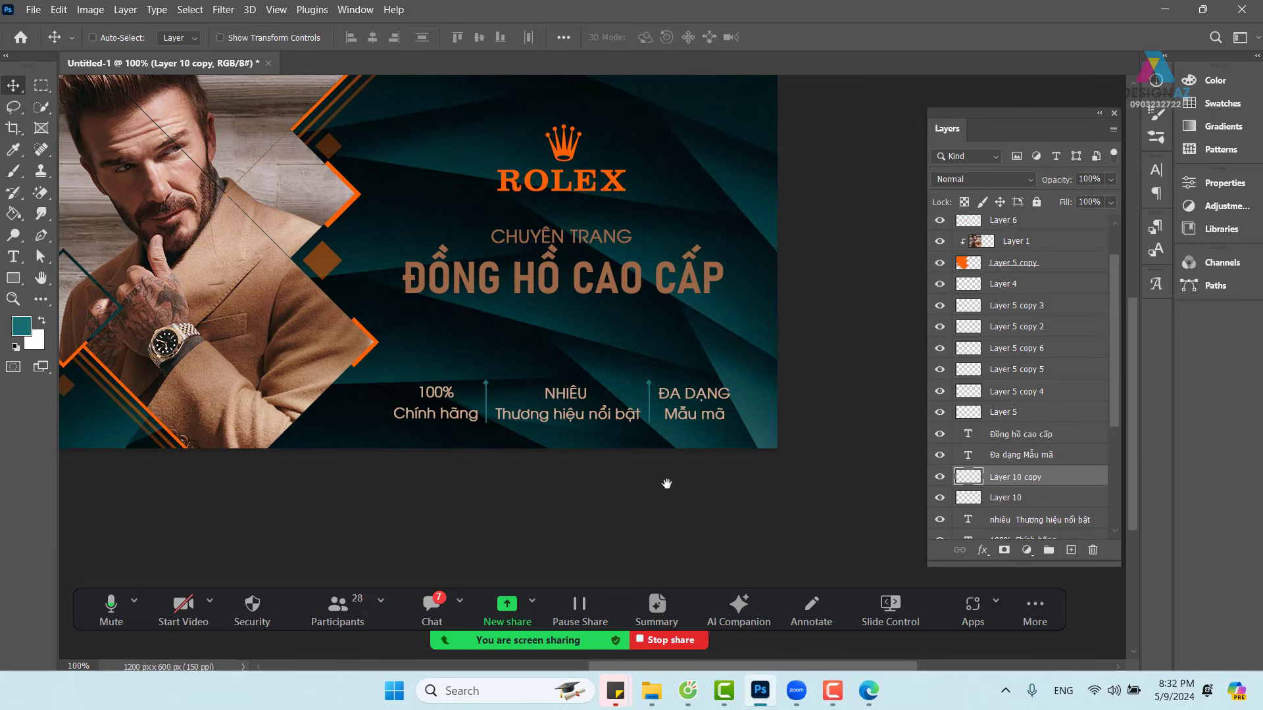
drag(665, 482, 733, 506)
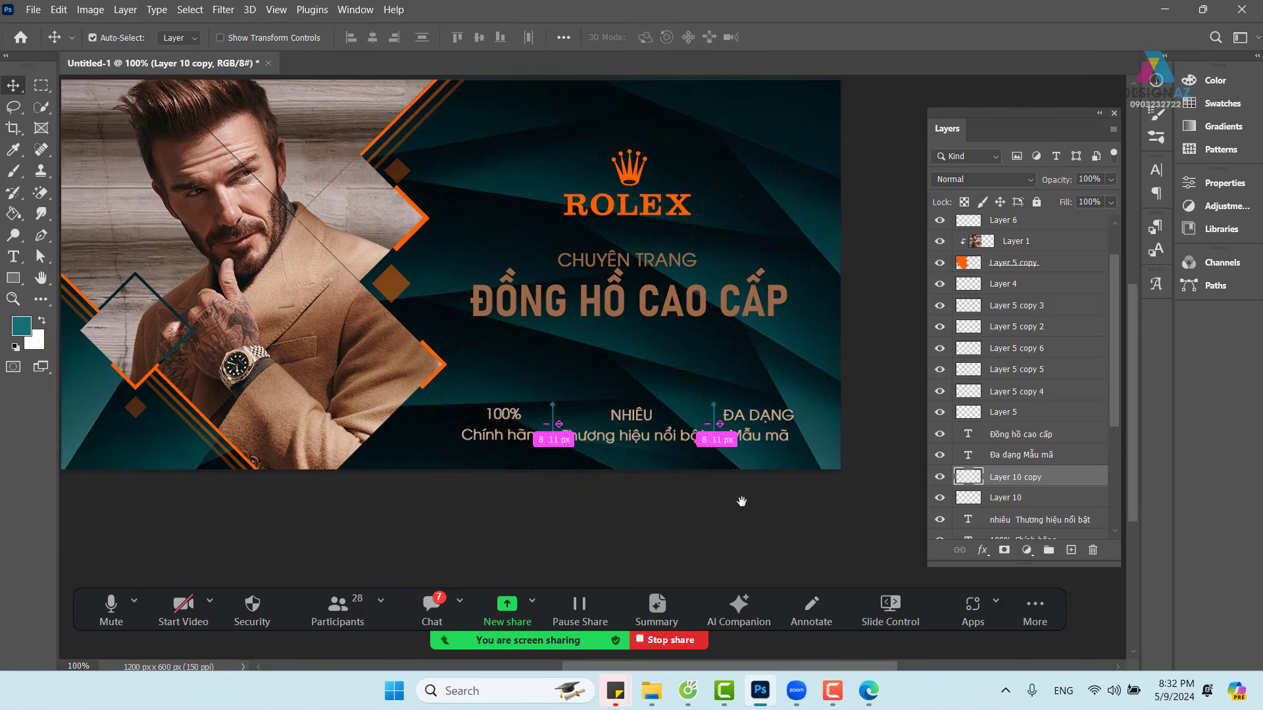
key(ctrl+minus)
drag(616, 474, 633, 479)
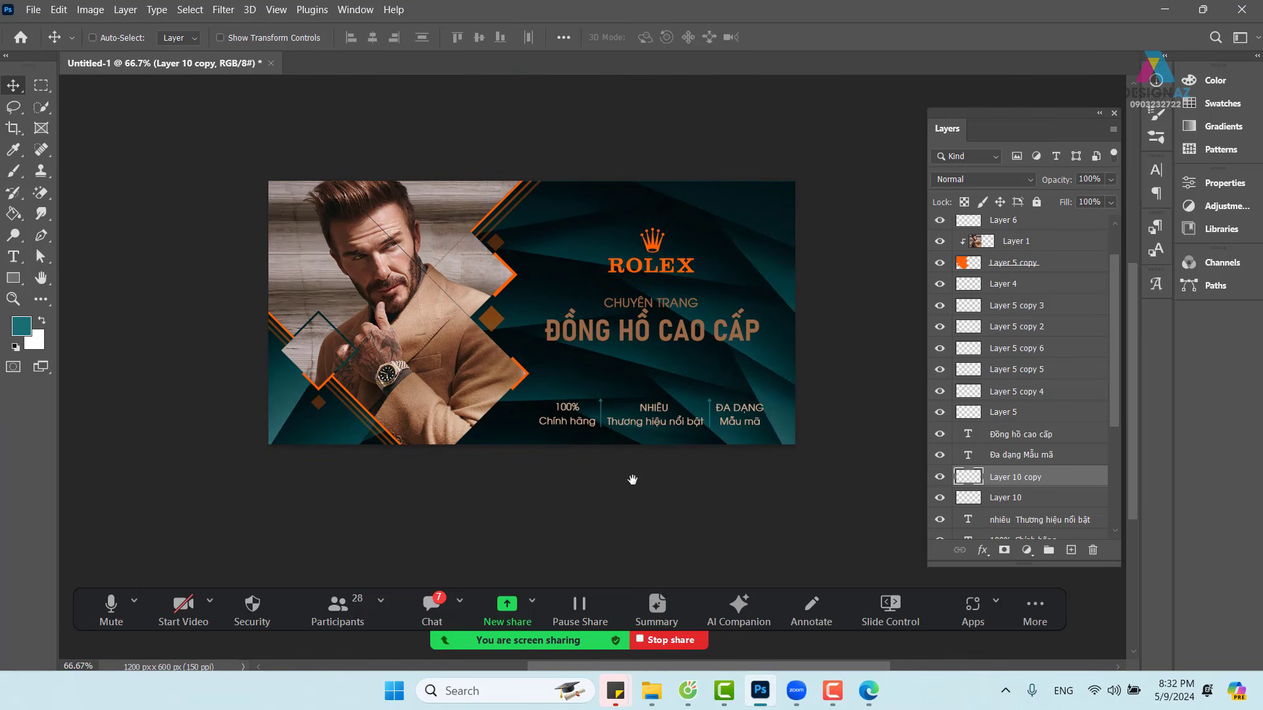
key(ctrl+minus)
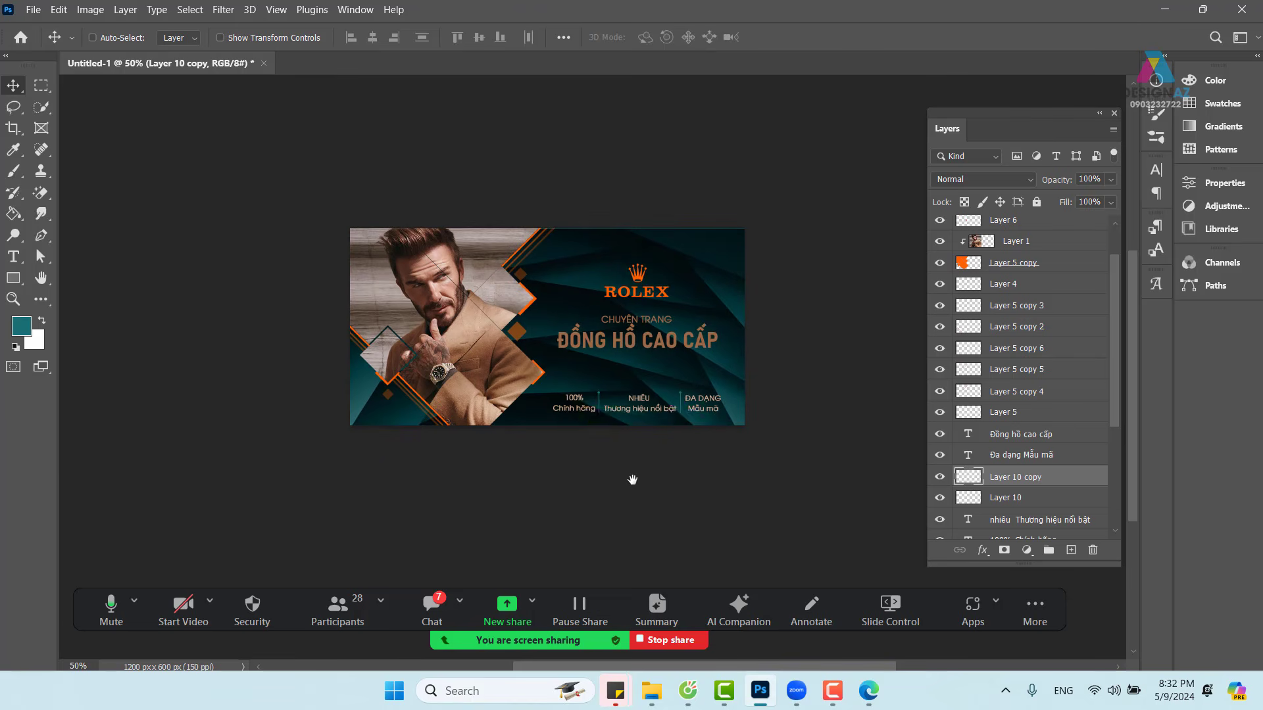
key(ctrl+plus)
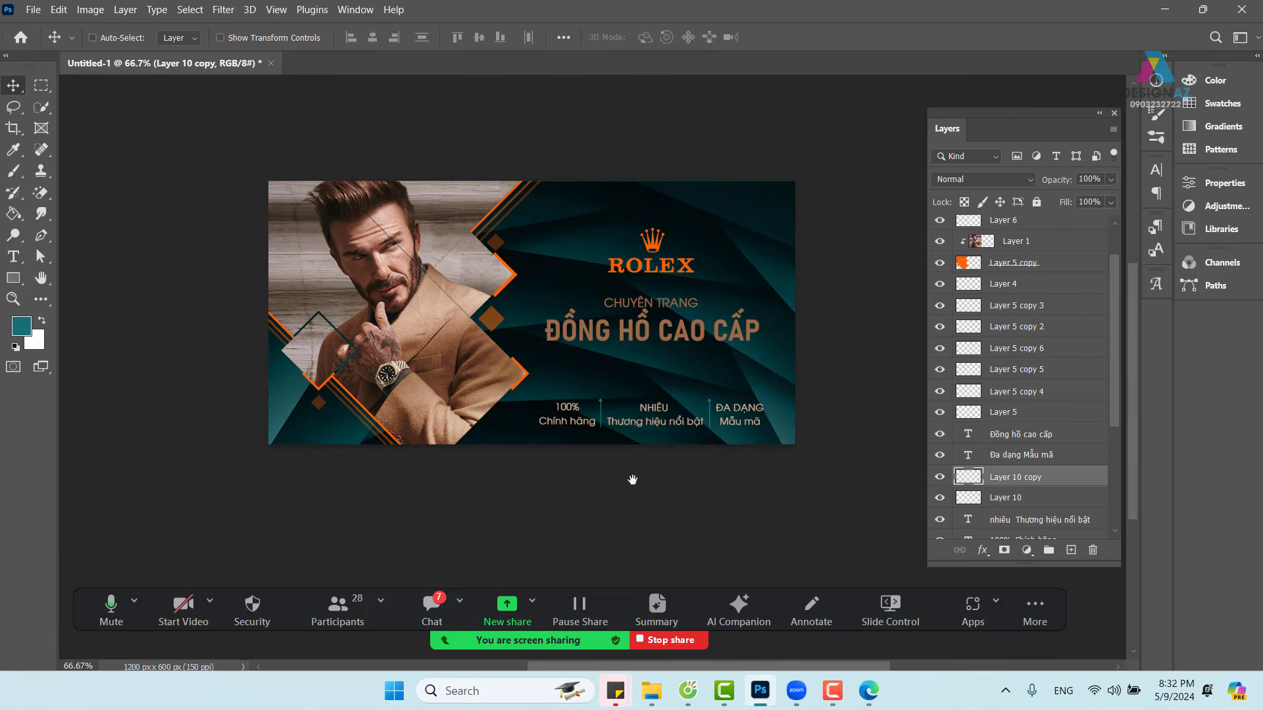
right_click(696, 338)
click(723, 344)
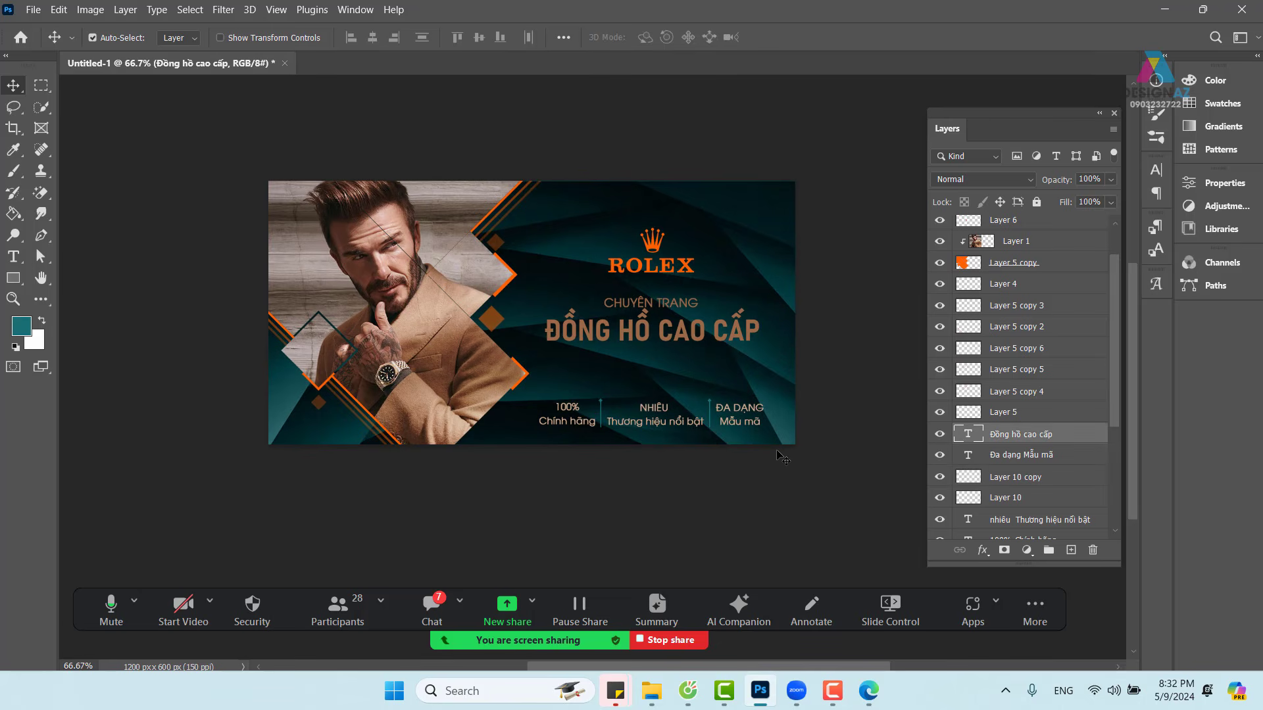
key(ctrl+plus)
drag(709, 391, 633, 388)
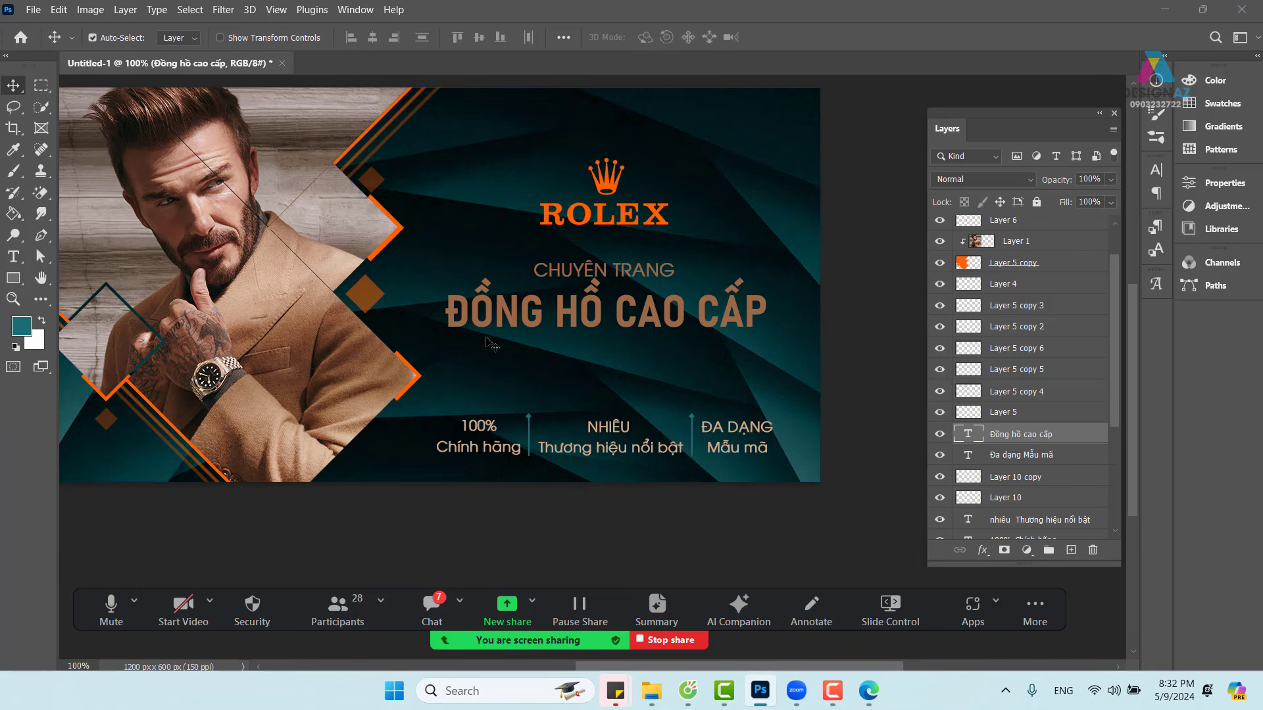
Step: Browse to the PHOTOSHOP folder on New Volume (E:) to find a file to open
key(ctrl+o)
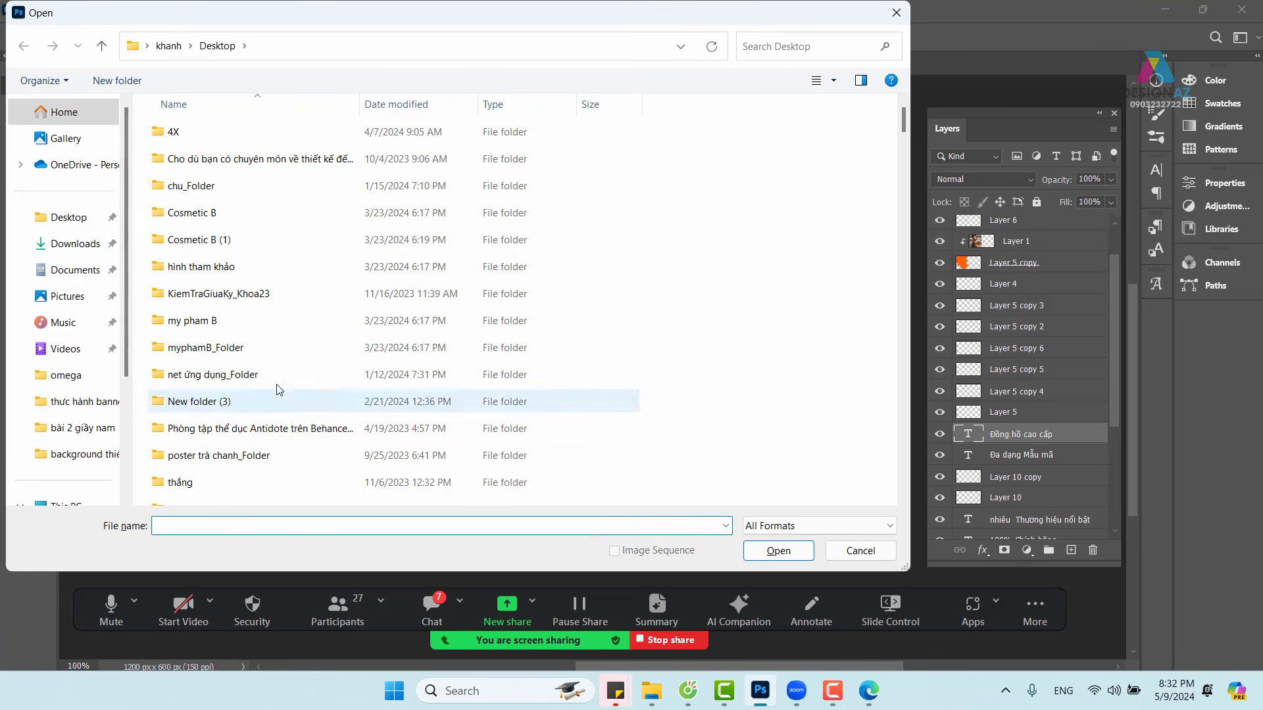
scroll(64, 376, down, 2)
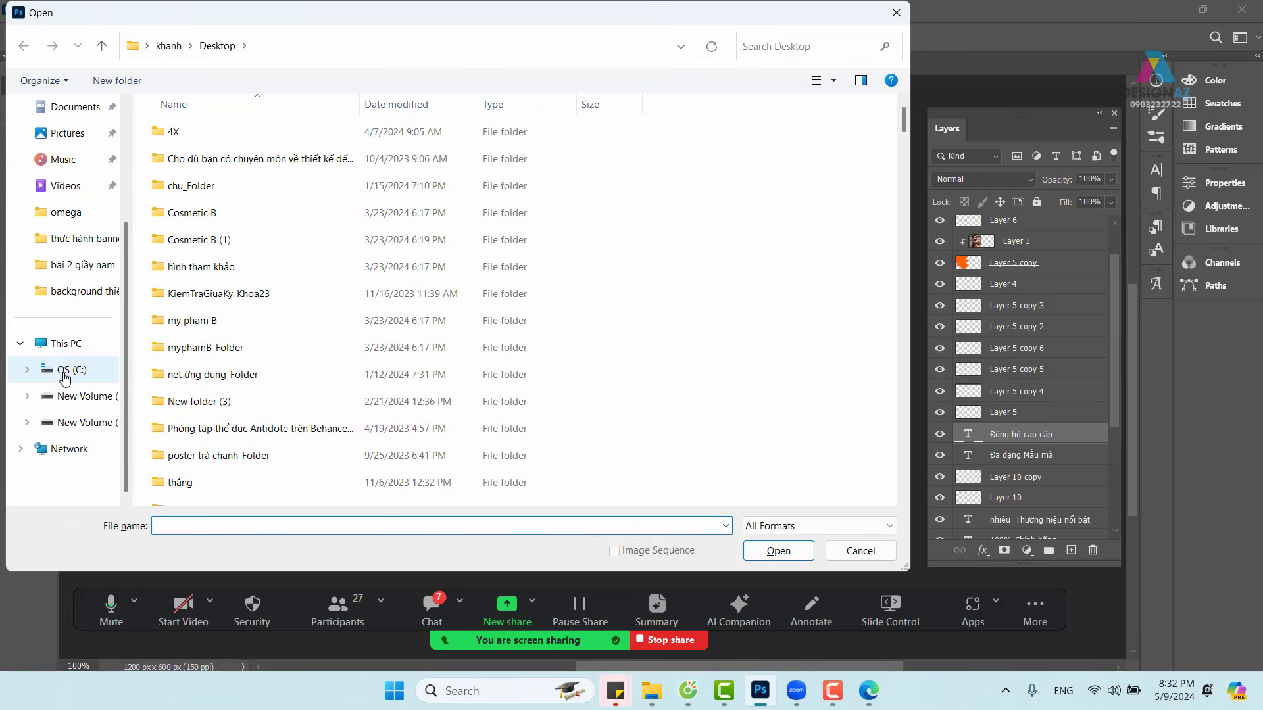
click(96, 427)
scroll(359, 362, down, 5)
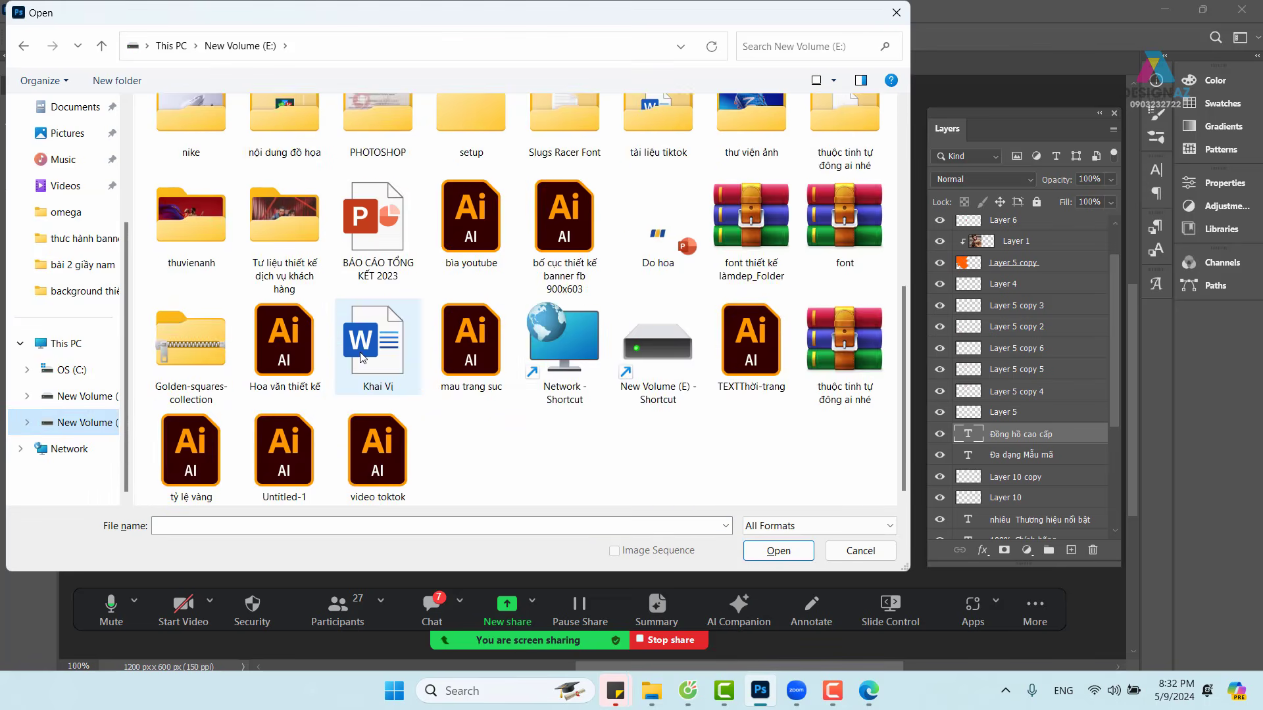
scroll(359, 360, up, 5)
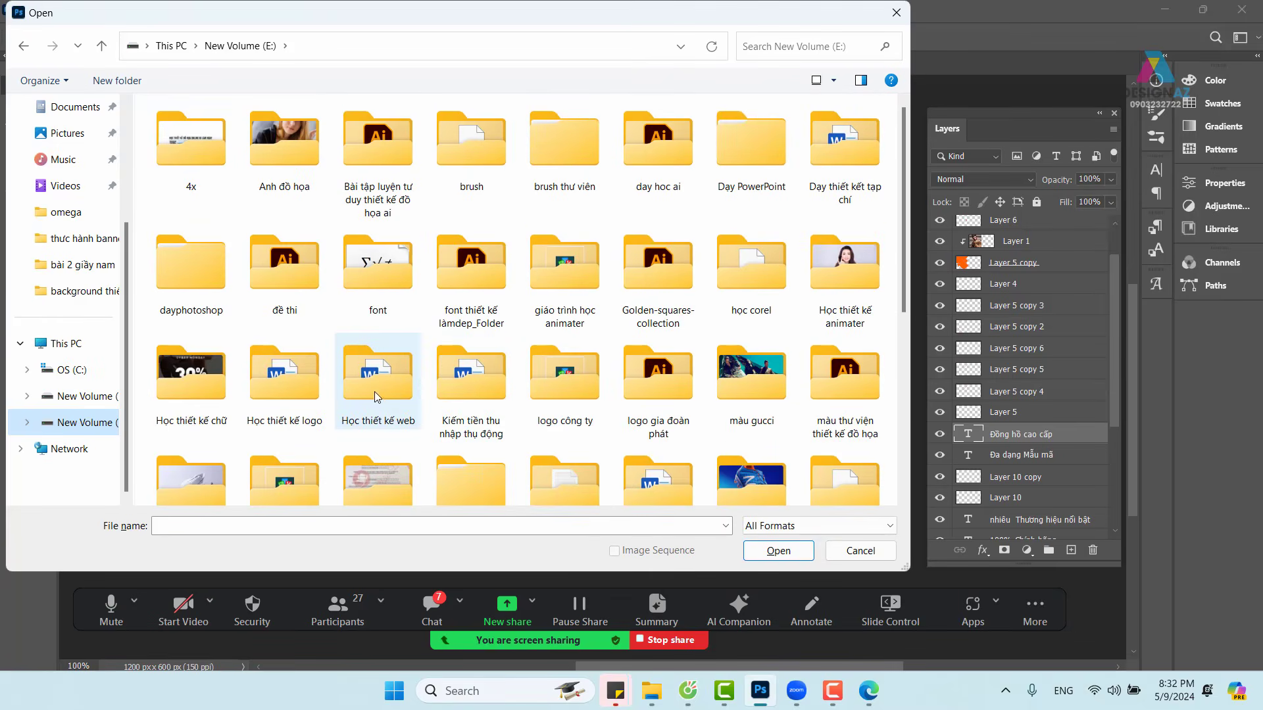
scroll(414, 386, down, 5)
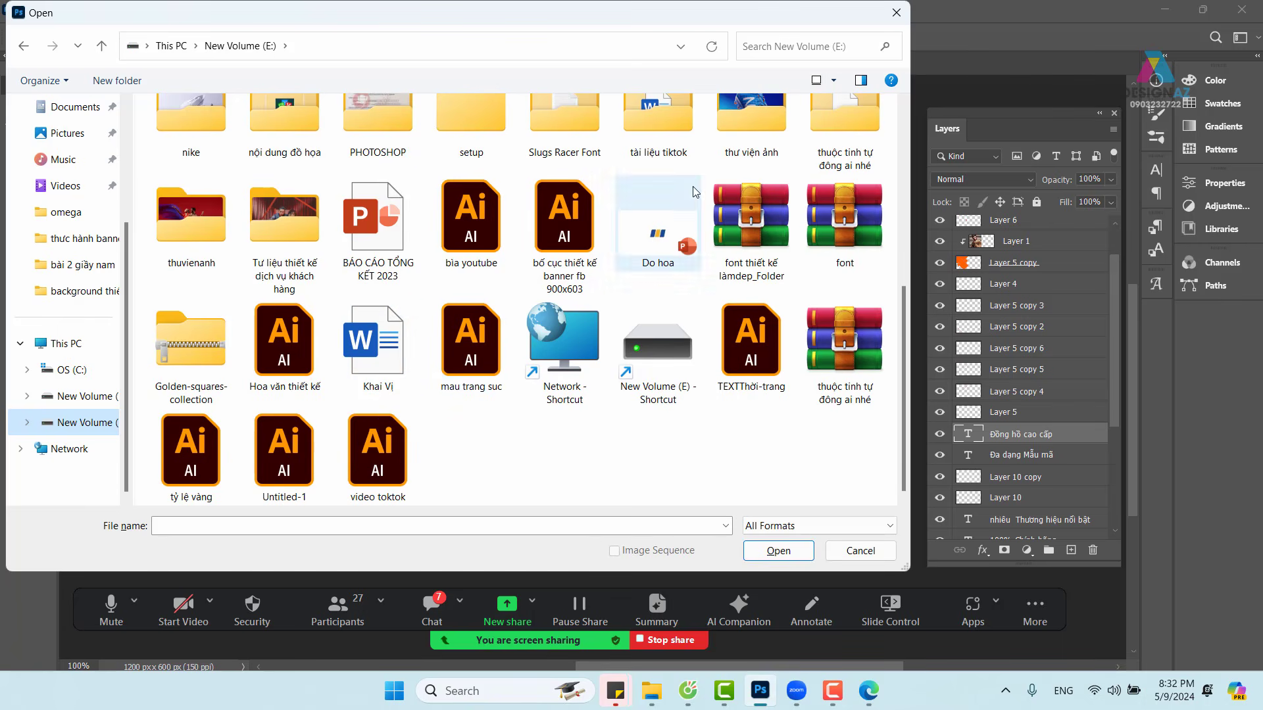
scroll(392, 124, up, 1)
double_click(392, 124)
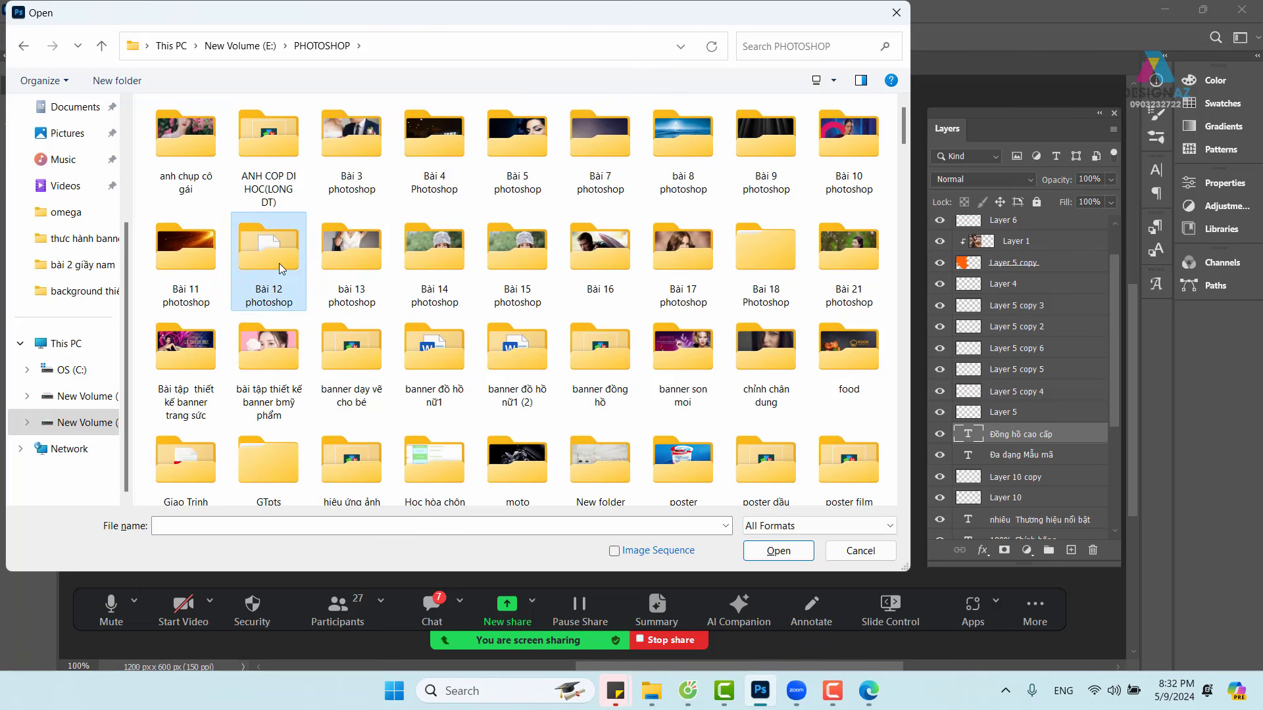
Step: Open the gold-background image from GTpts > Bài tập cơ bản vùng chọn bố cục > bài 2 giầy nam
scroll(281, 268, down, 5)
double_click(281, 144)
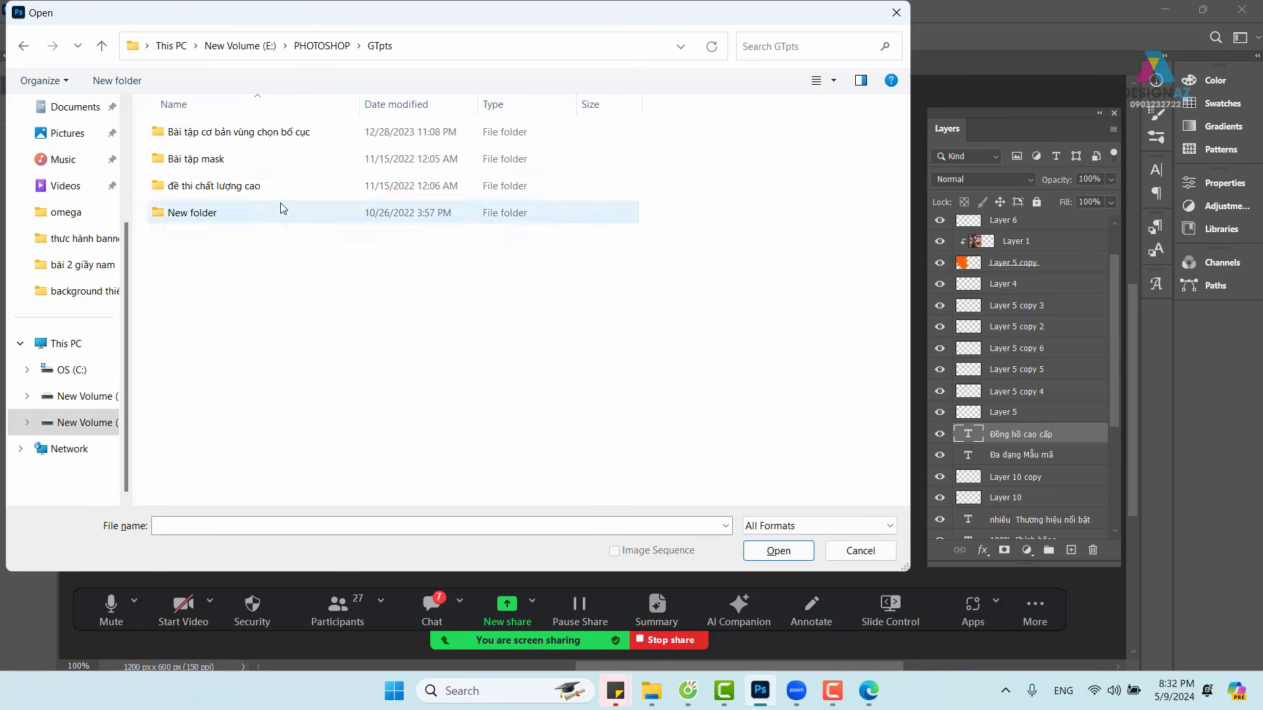
double_click(191, 134)
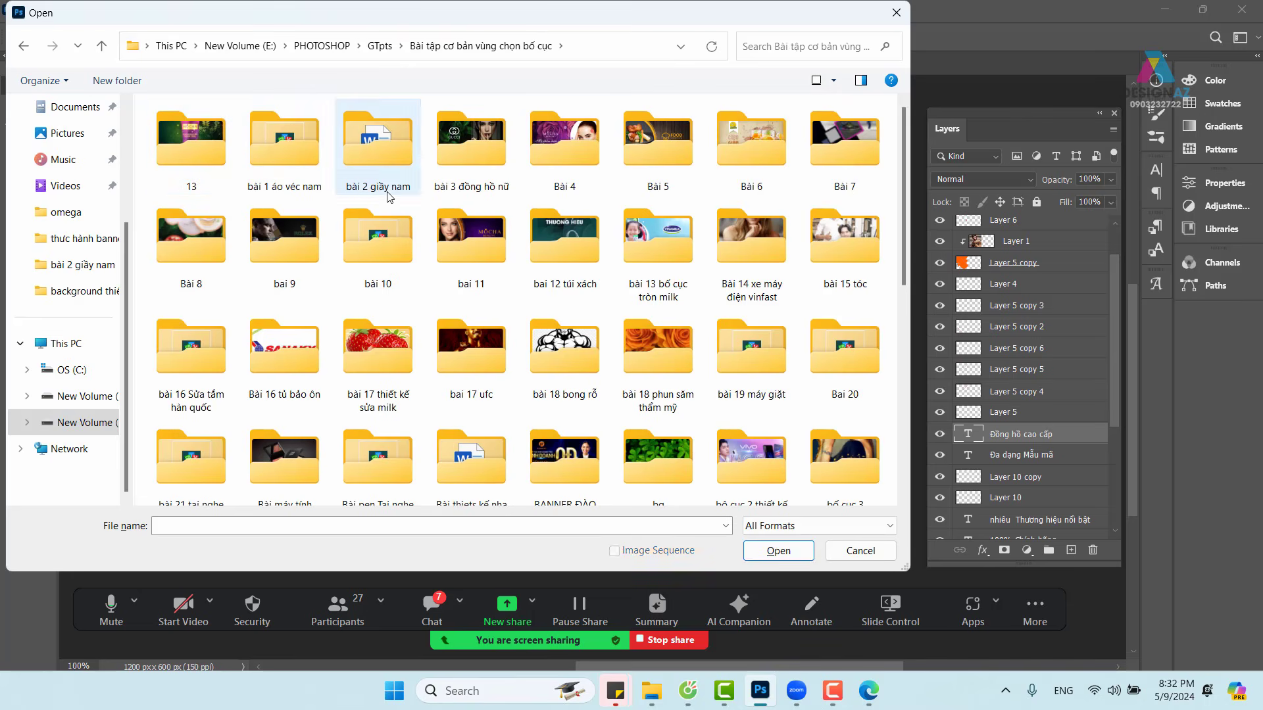
double_click(386, 160)
click(759, 151)
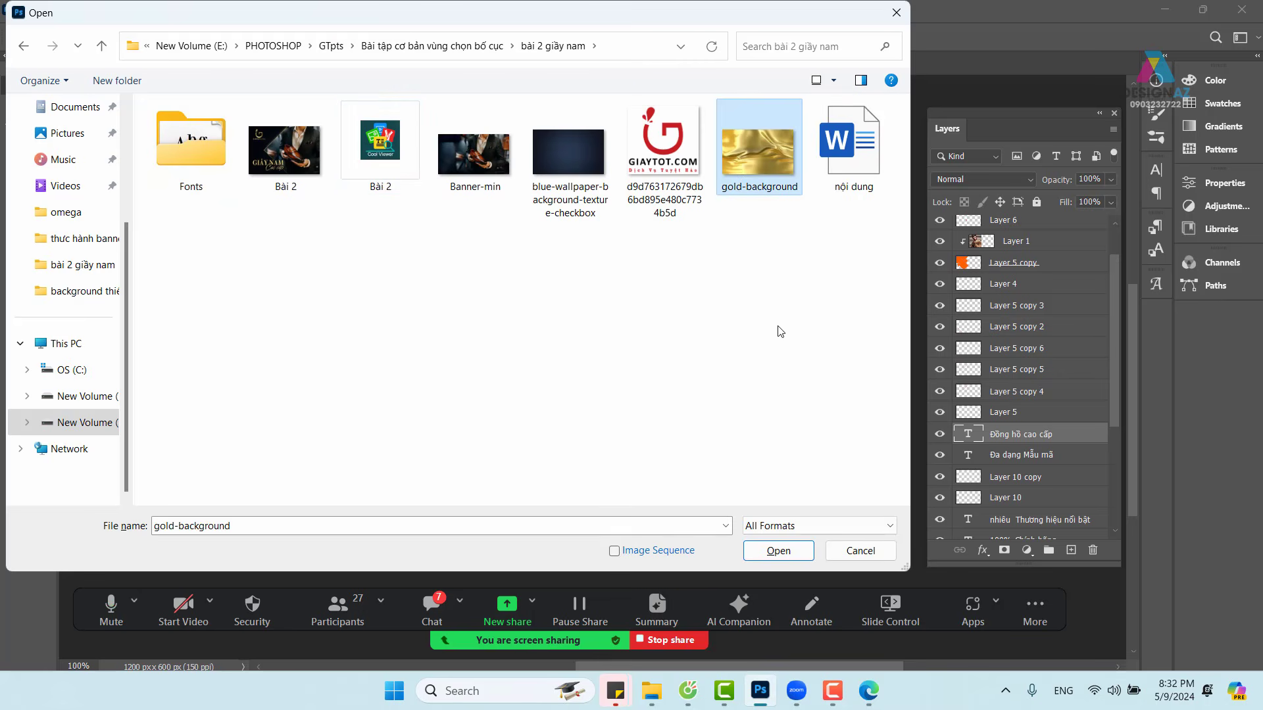
click(803, 554)
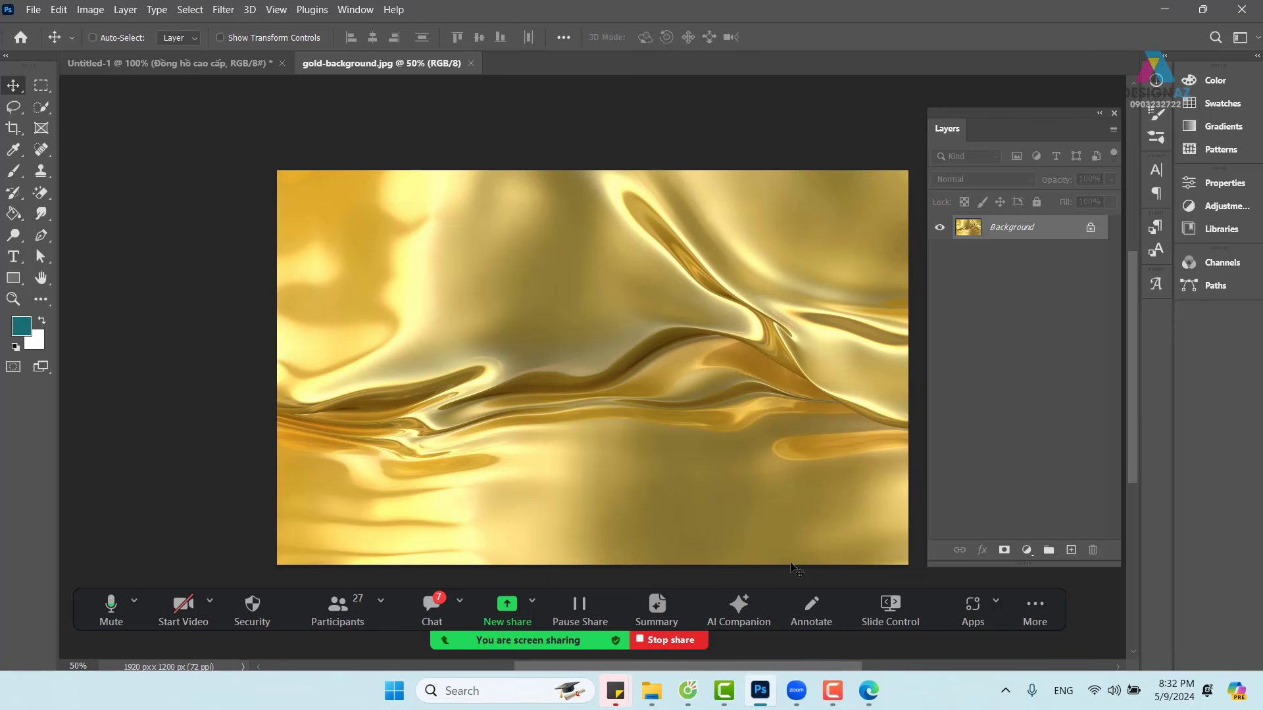
Step: Select the entire gold background image and copy it
key(ctrl)
key(ctrl+a)
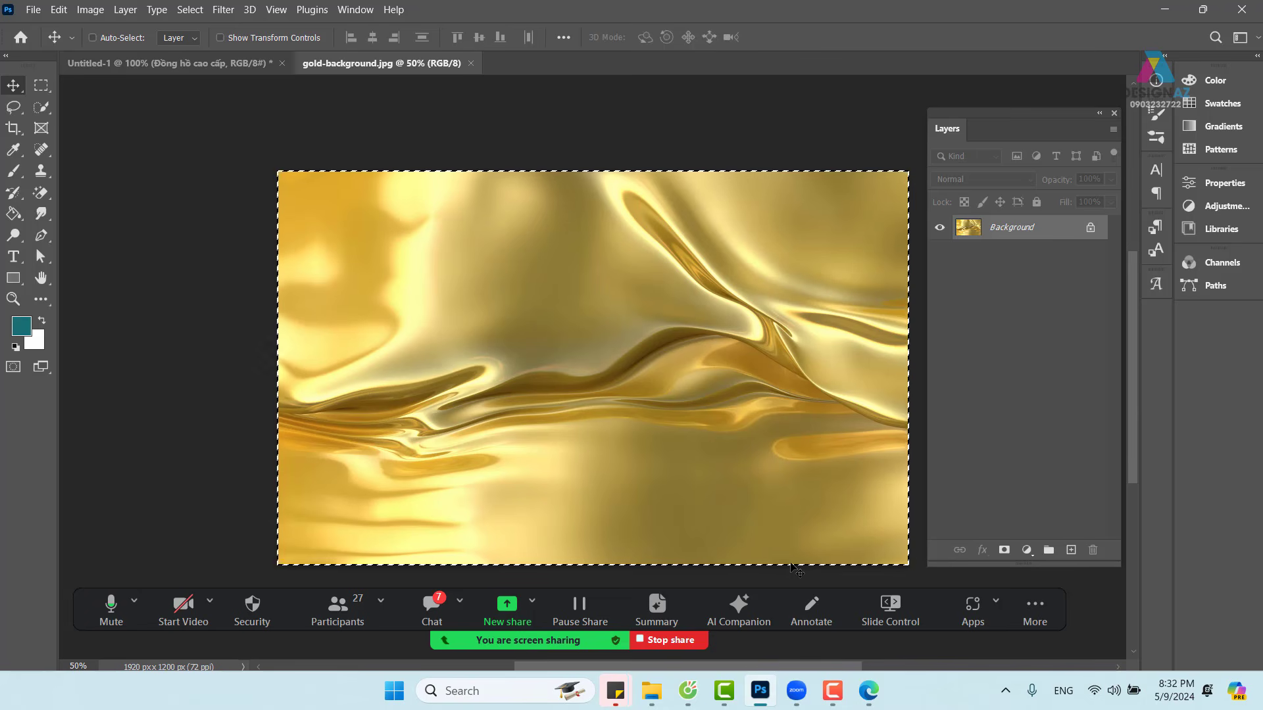
key(ctrl)
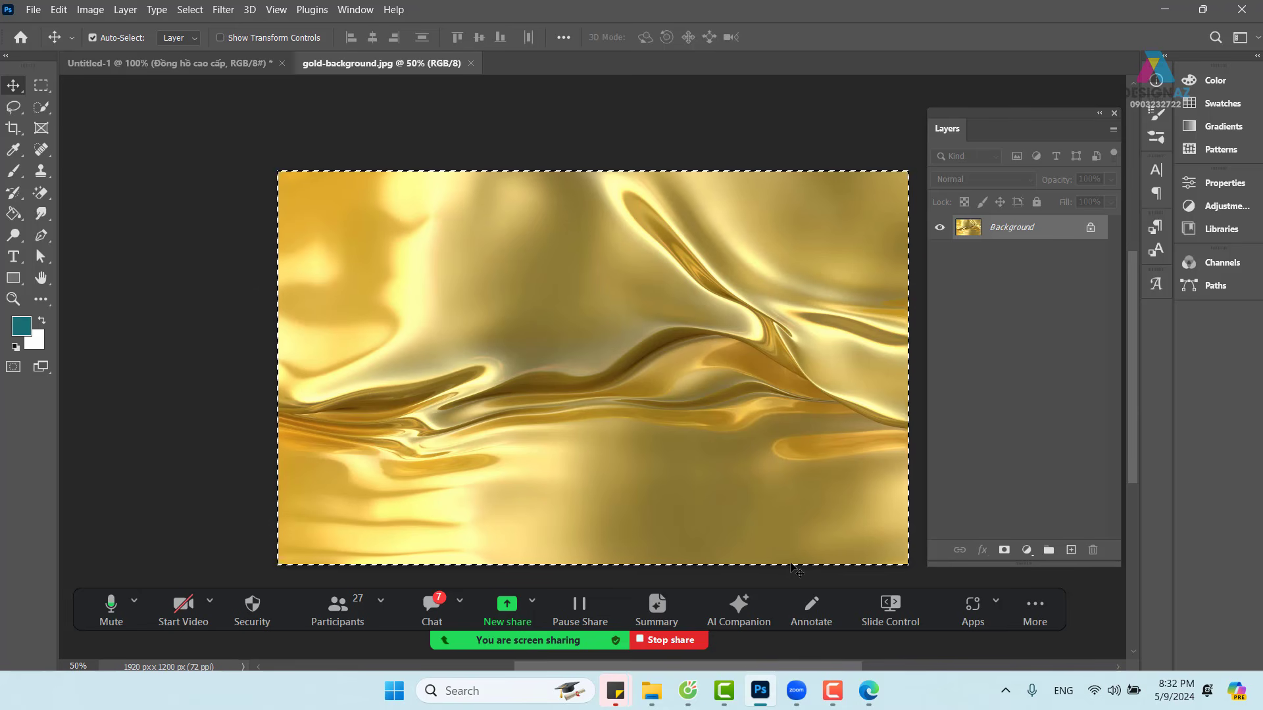
Step: Paste the gold image into the Untitled-1 banner, directly above the "Đồng hồ cao cấp" text layer
click(223, 65)
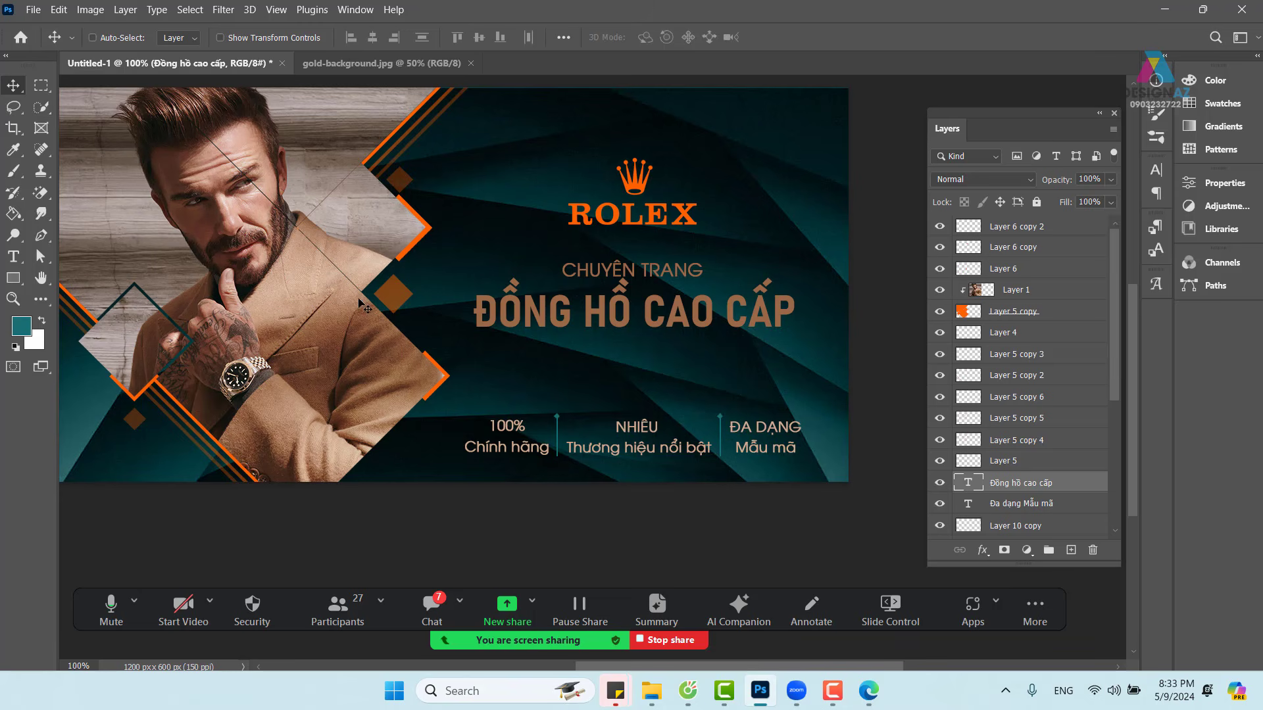
right_click(684, 322)
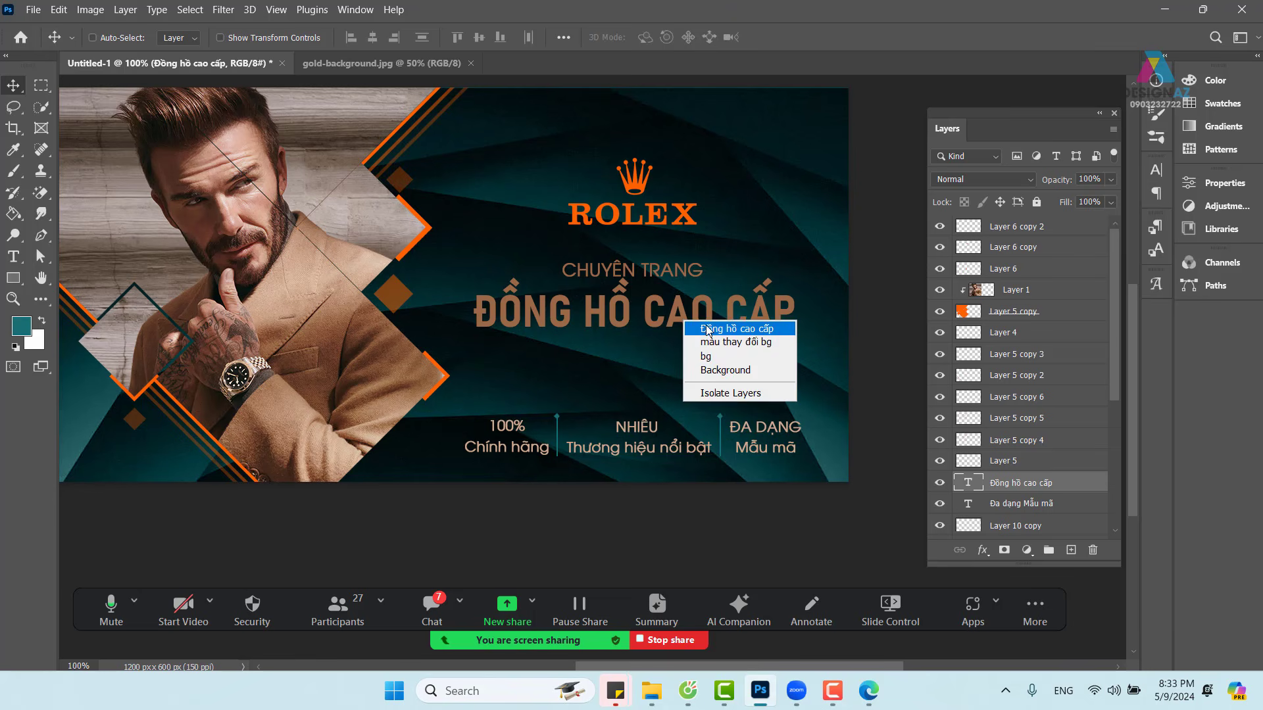
click(687, 329)
drag(677, 323, 679, 347)
key(ctrl+z)
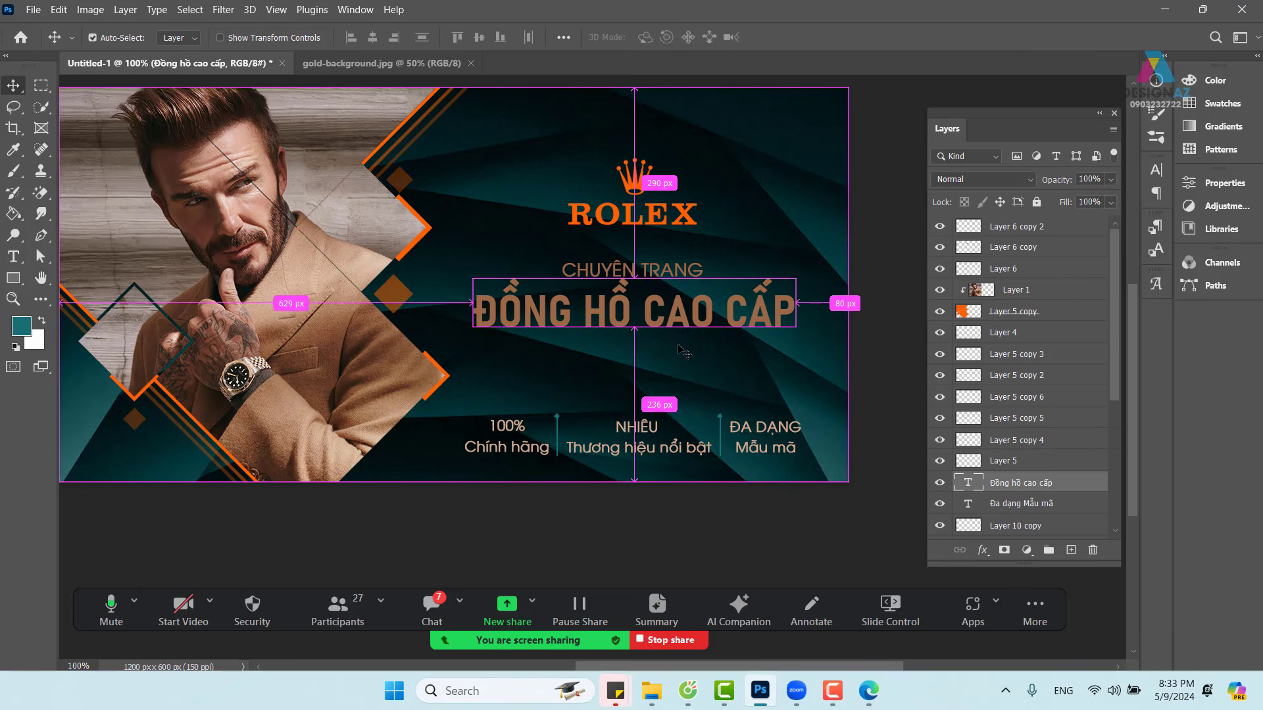
key(ctrl+v)
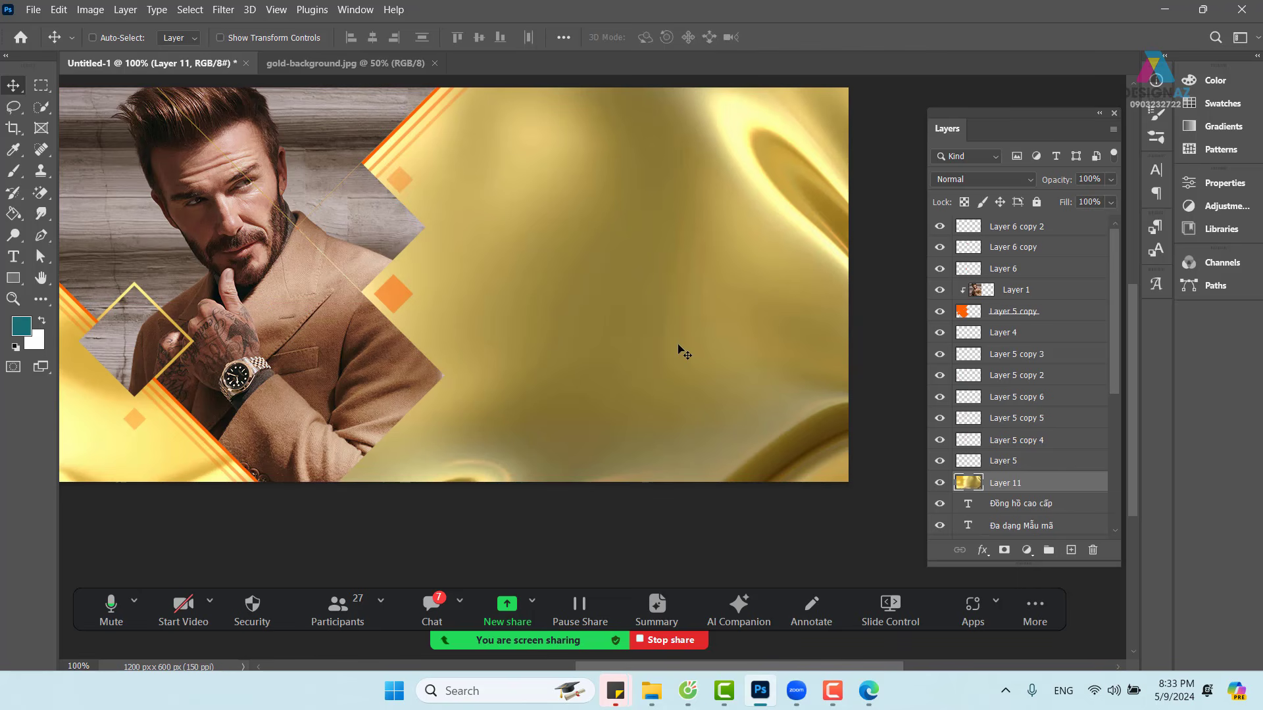
Step: Scale the gold image to about 39% with Free Transform and place it over the headline area
key(ctrl+minus)
key(ctrl+minus)
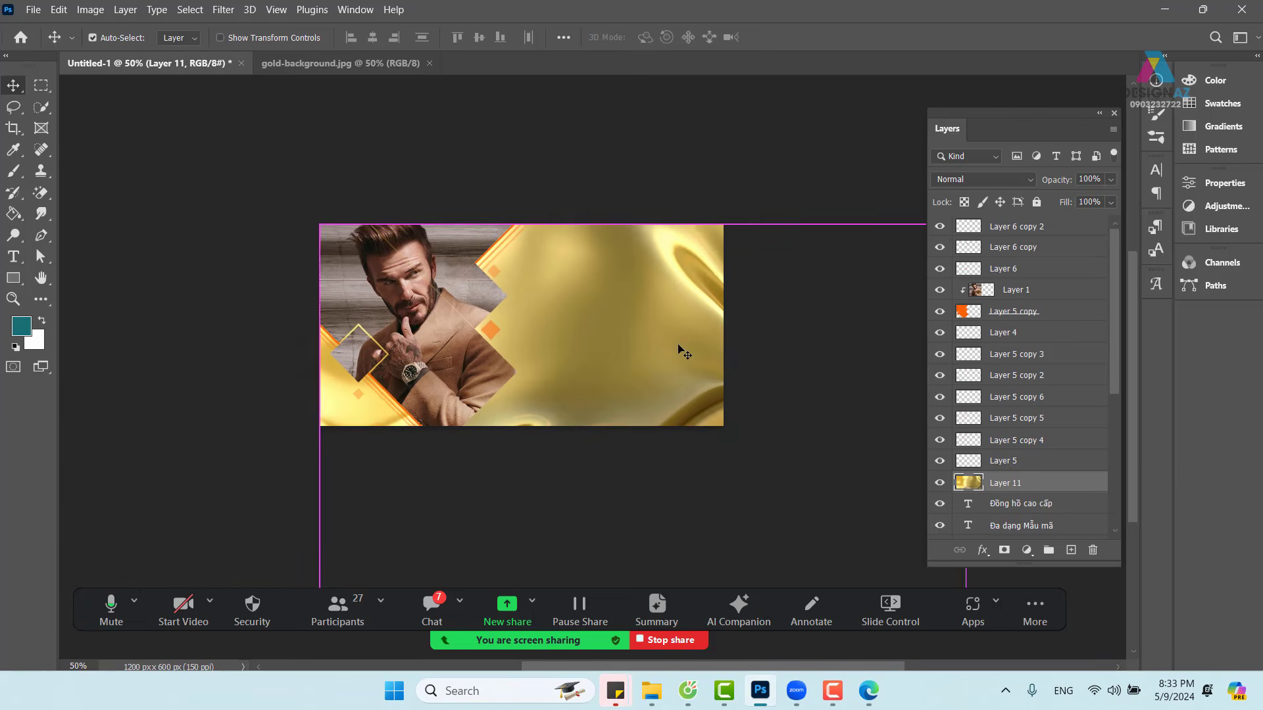
key(ctrl+t)
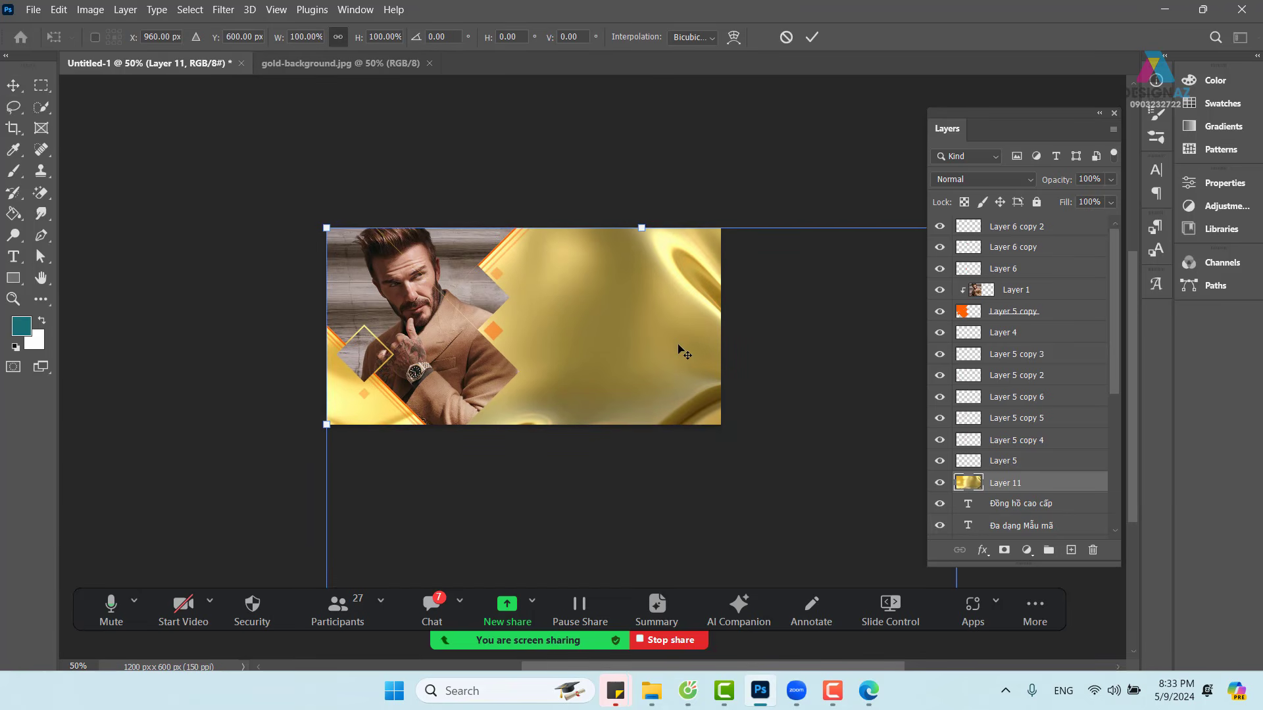
drag(327, 229, 713, 468)
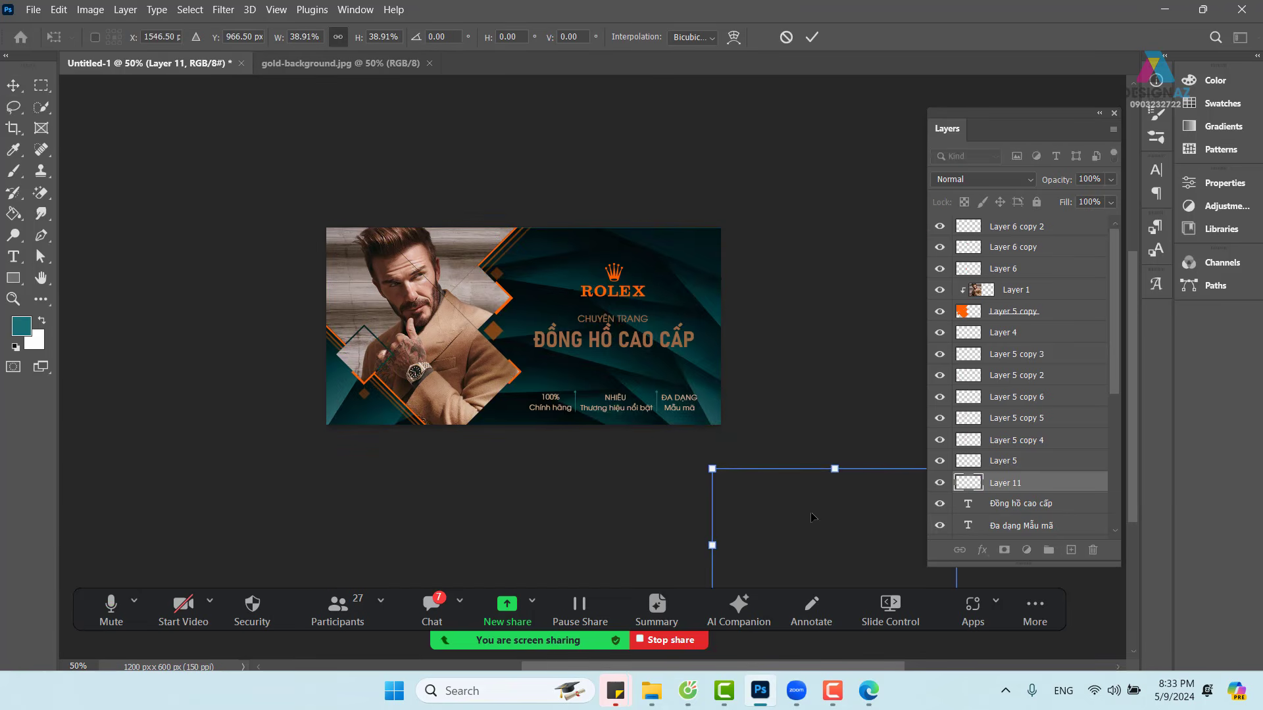
drag(827, 529, 602, 305)
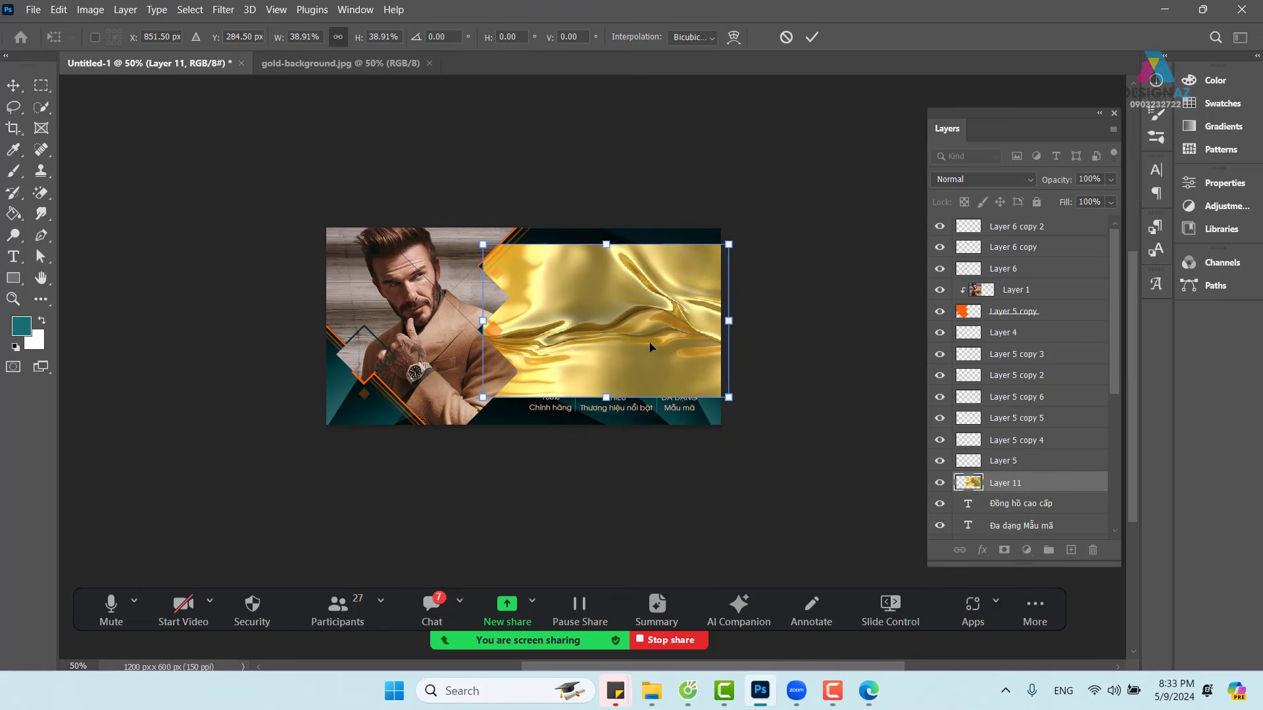
key(Return)
key(ctrl+plus)
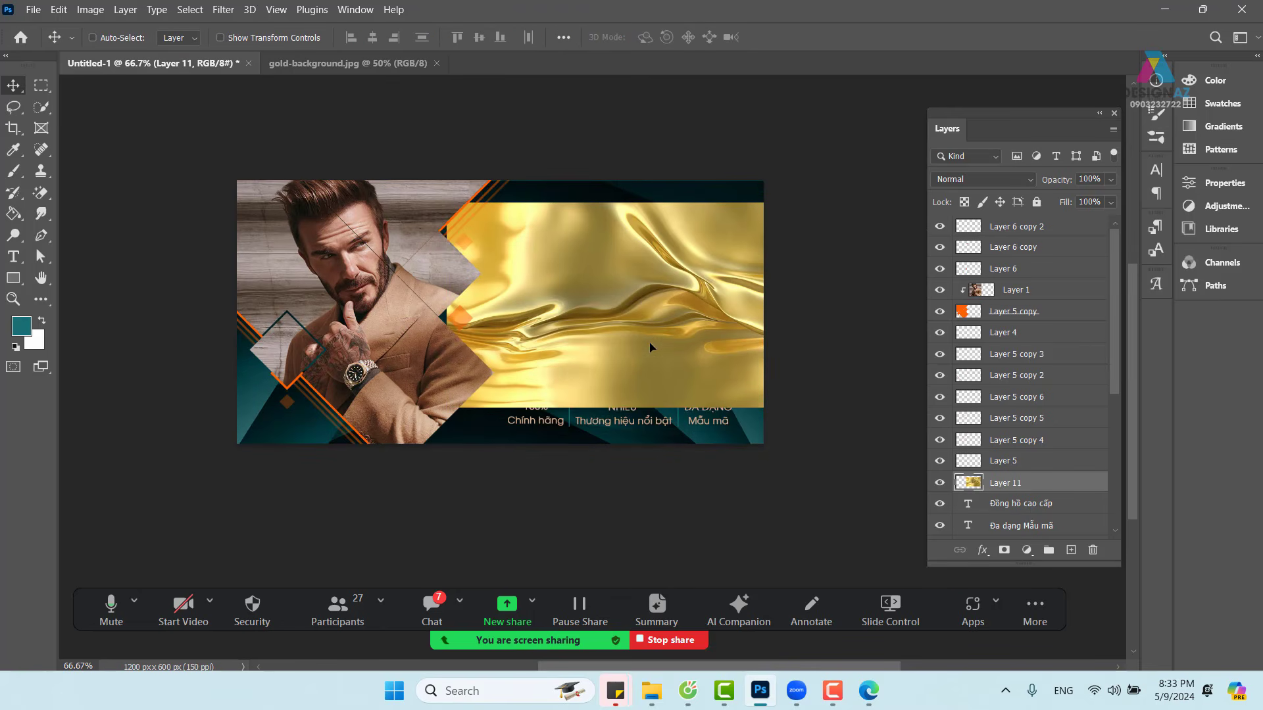
drag(818, 394, 749, 410)
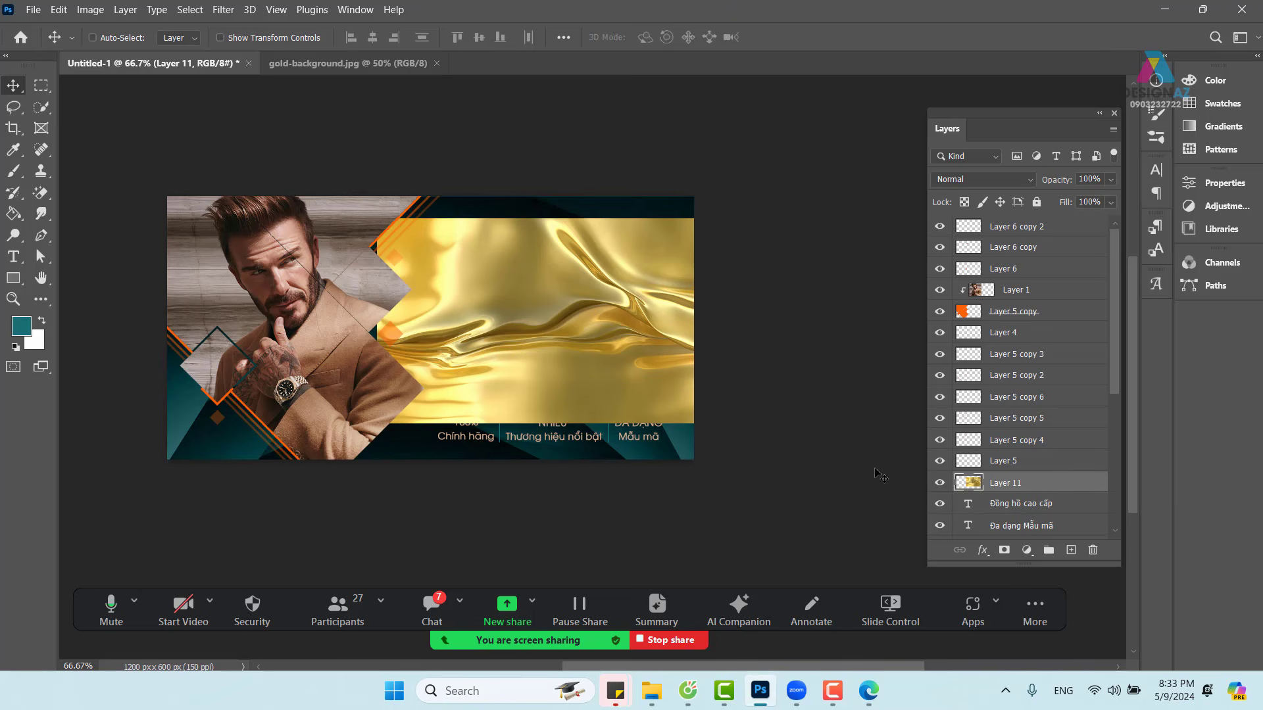
Step: Clip the gold image to the "Đồng hồ cao cấp" headline text with a clipping mask and check the banner
key(ctrl)
key(ctrl)
key(ctrl+alt+g)
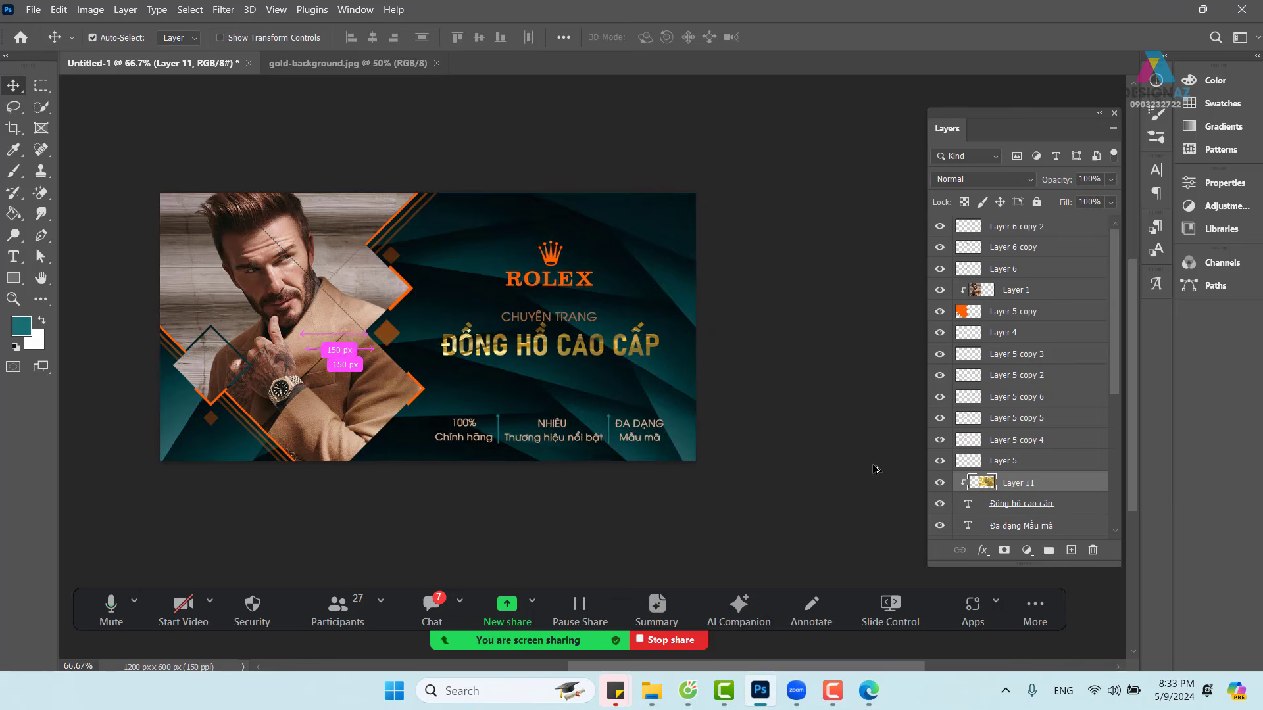
key(ctrl+plus)
drag(531, 395, 585, 432)
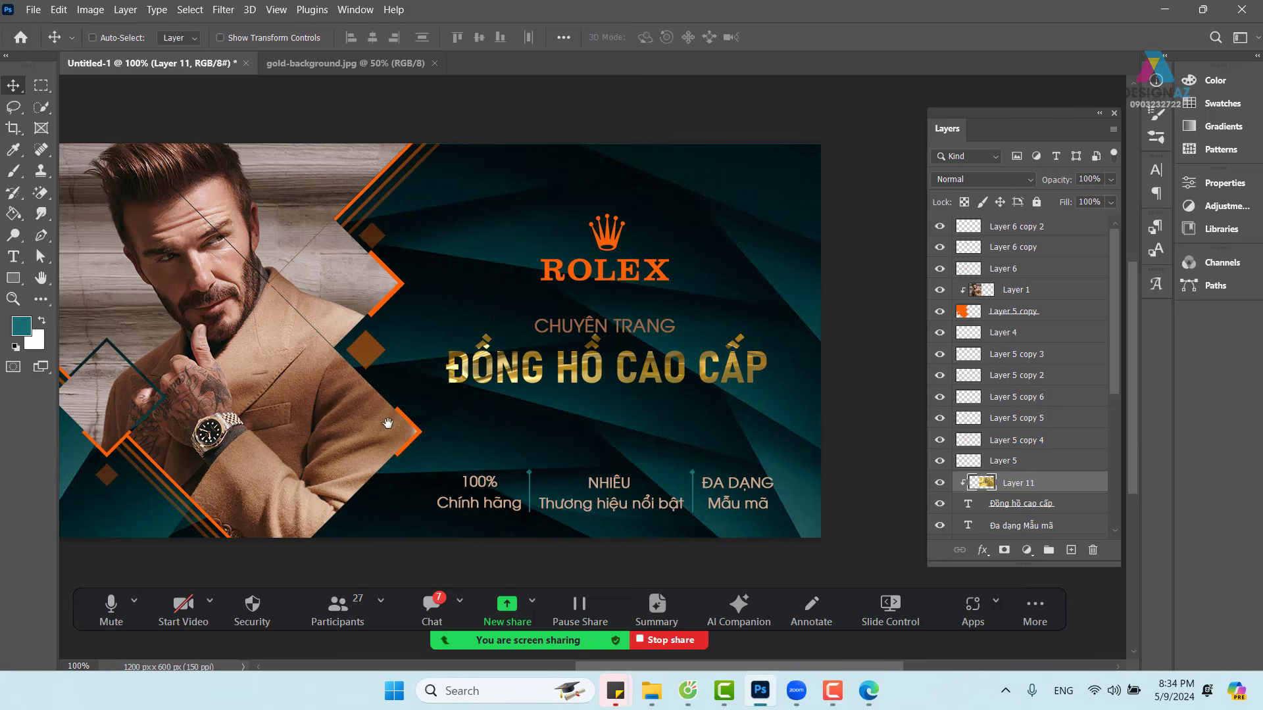
drag(388, 422, 454, 412)
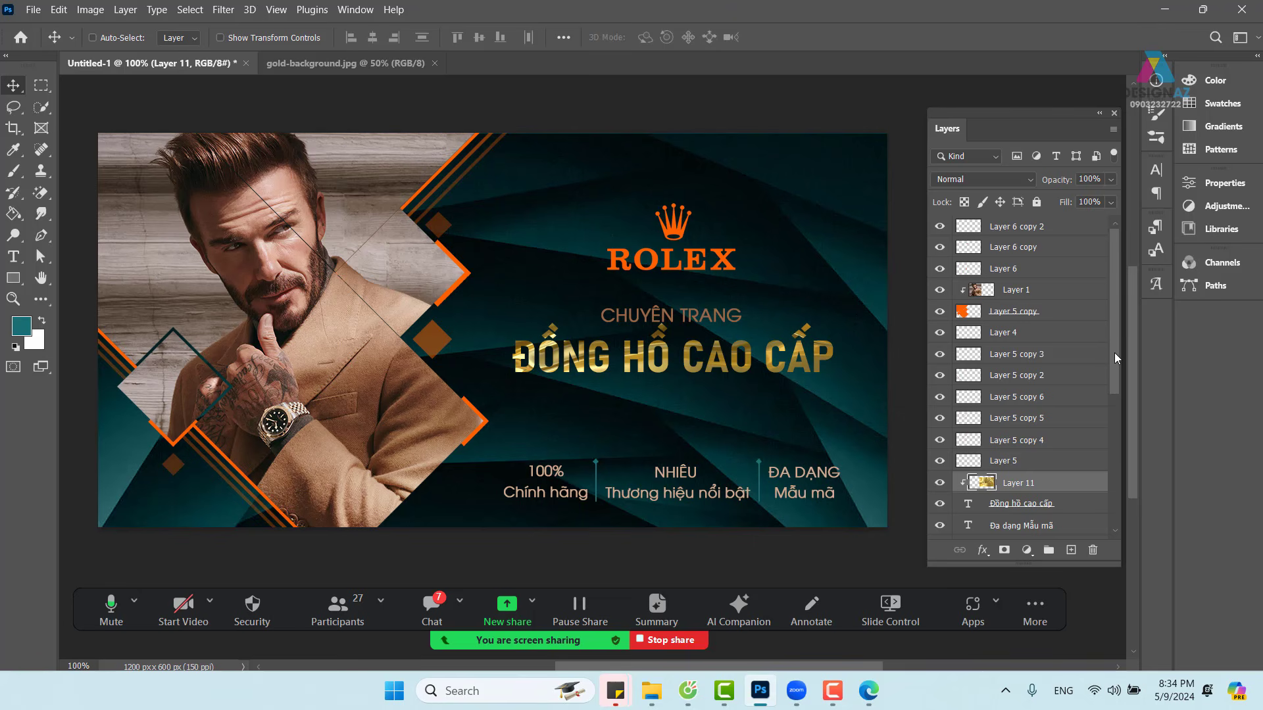
Step: Duplicate the "màu thay đổi bg" layer as "làm tối" and set the copy's blend mode to Multiply
drag(1114, 353, 1130, 519)
click(1052, 492)
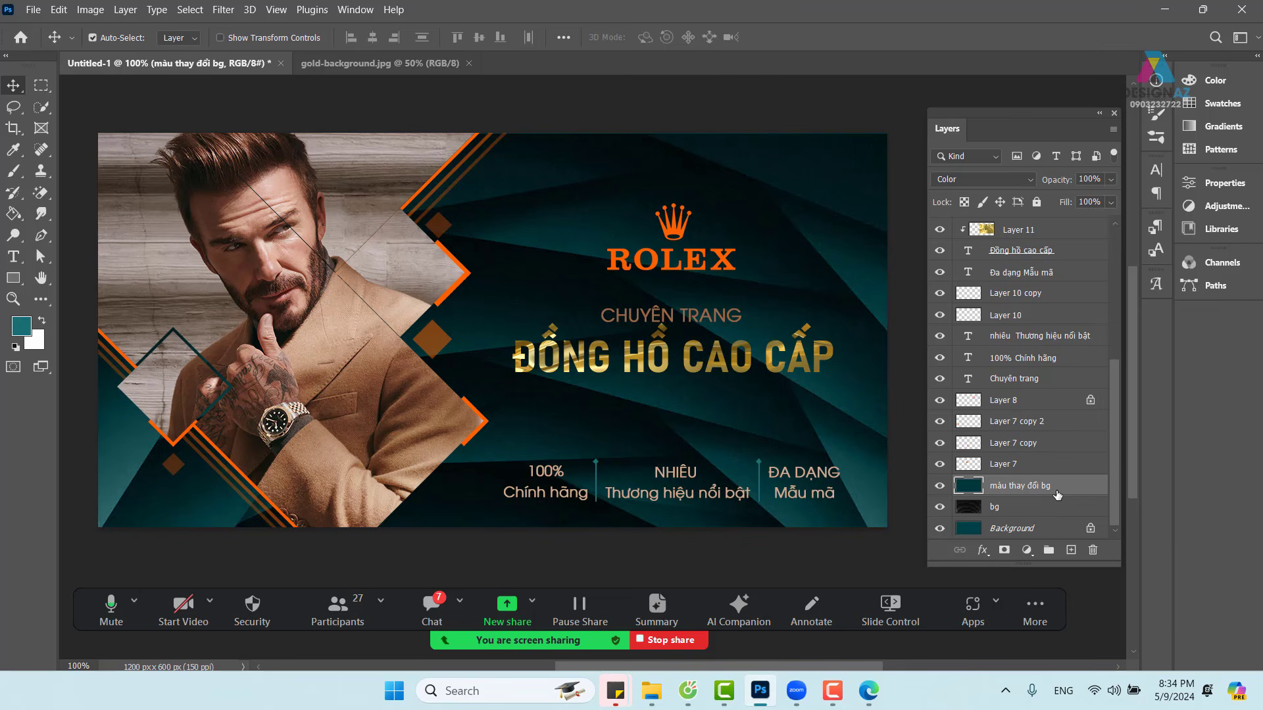
key(ctrl+j)
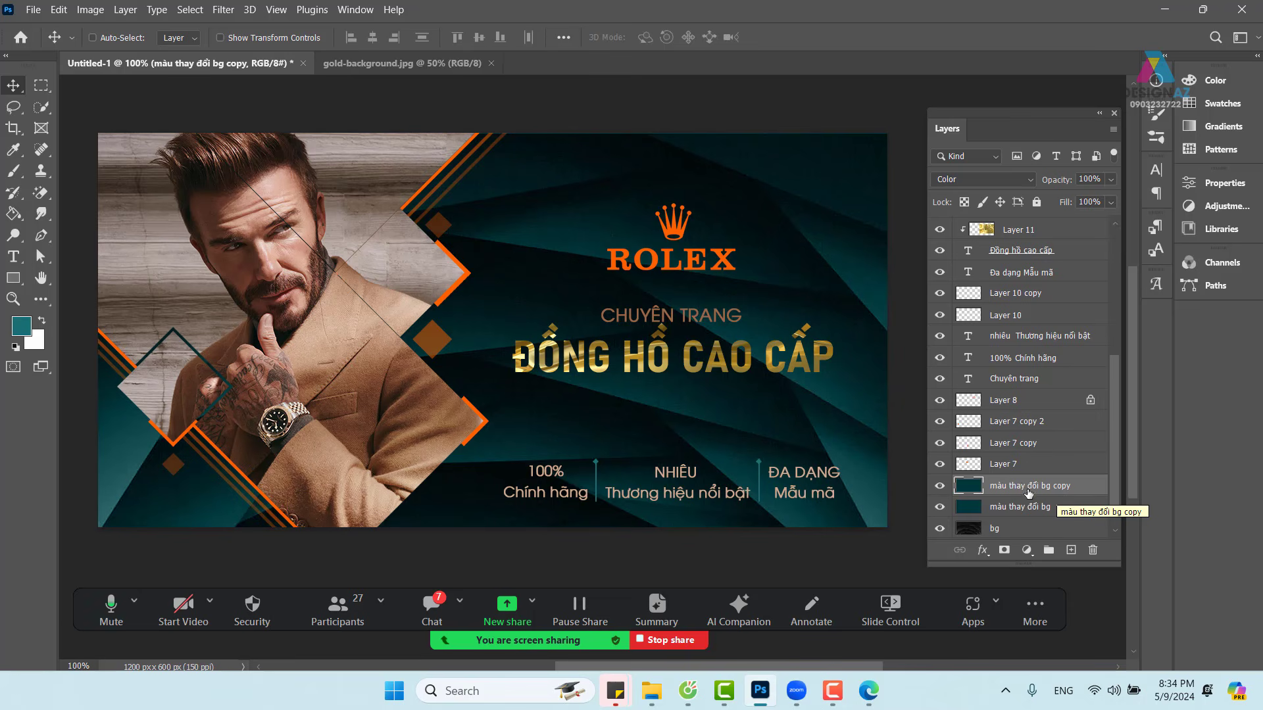
double_click(1031, 487)
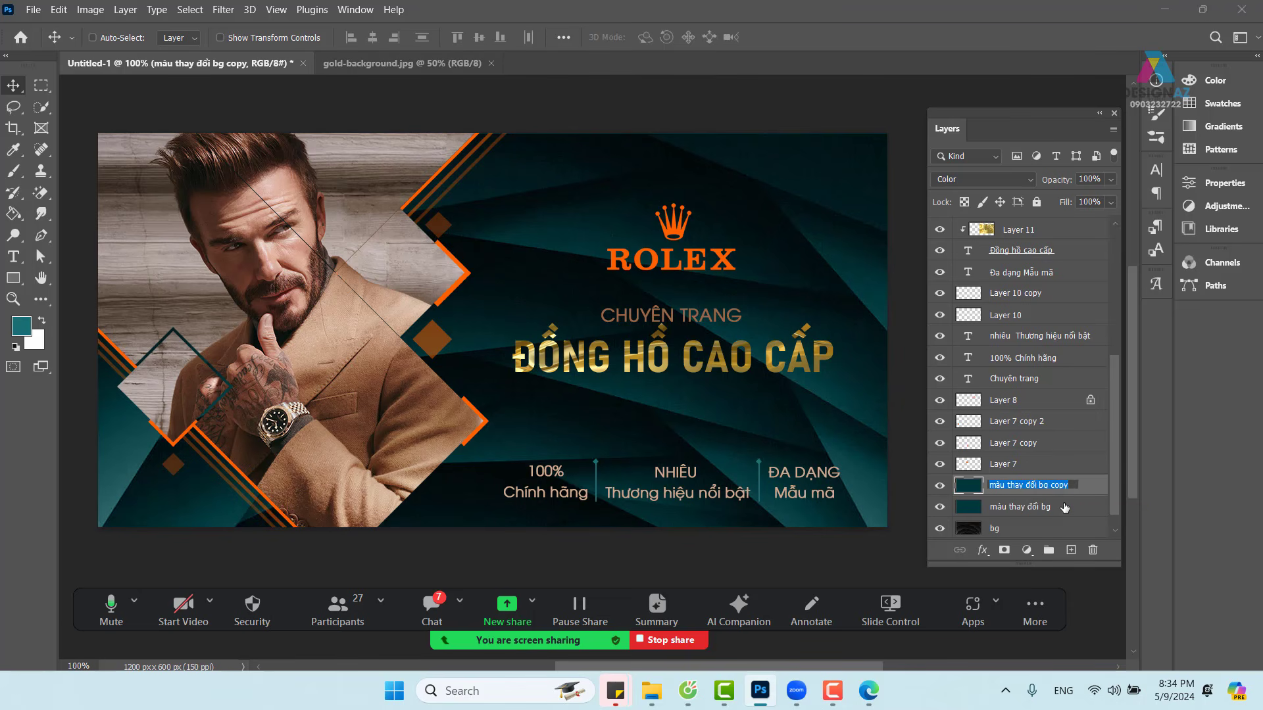
text(làm tối)
key(Return)
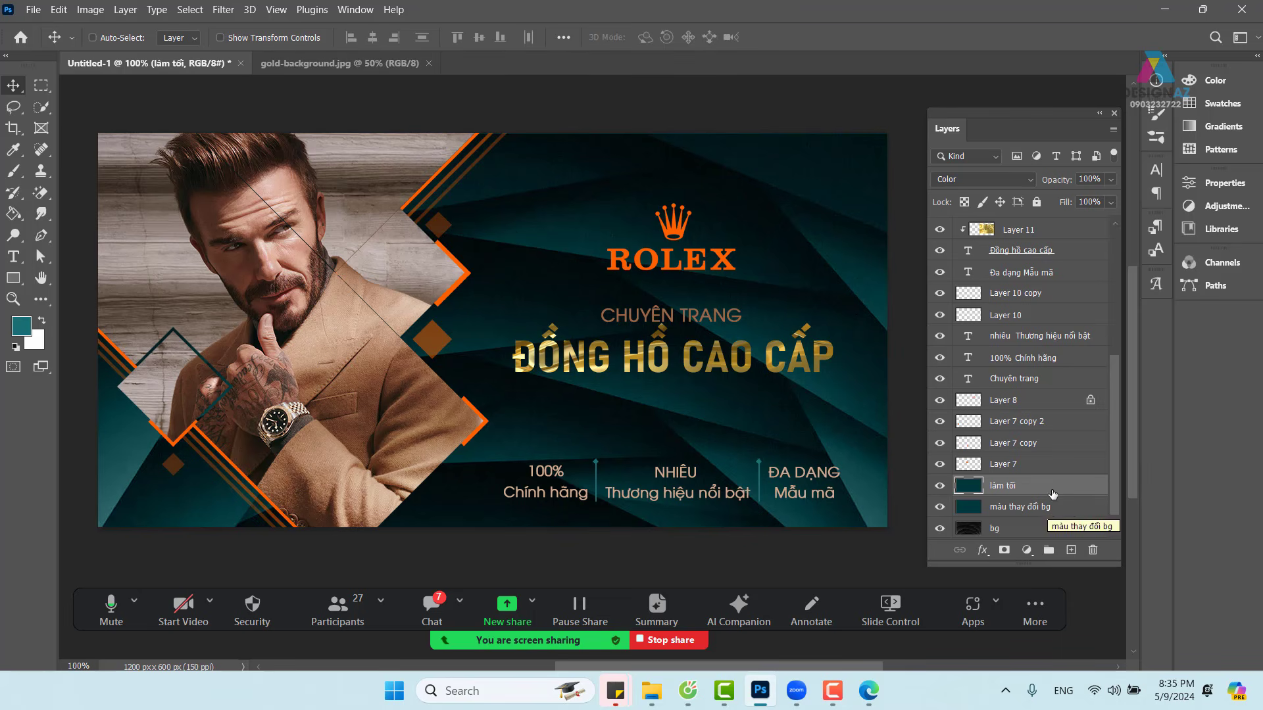
click(964, 180)
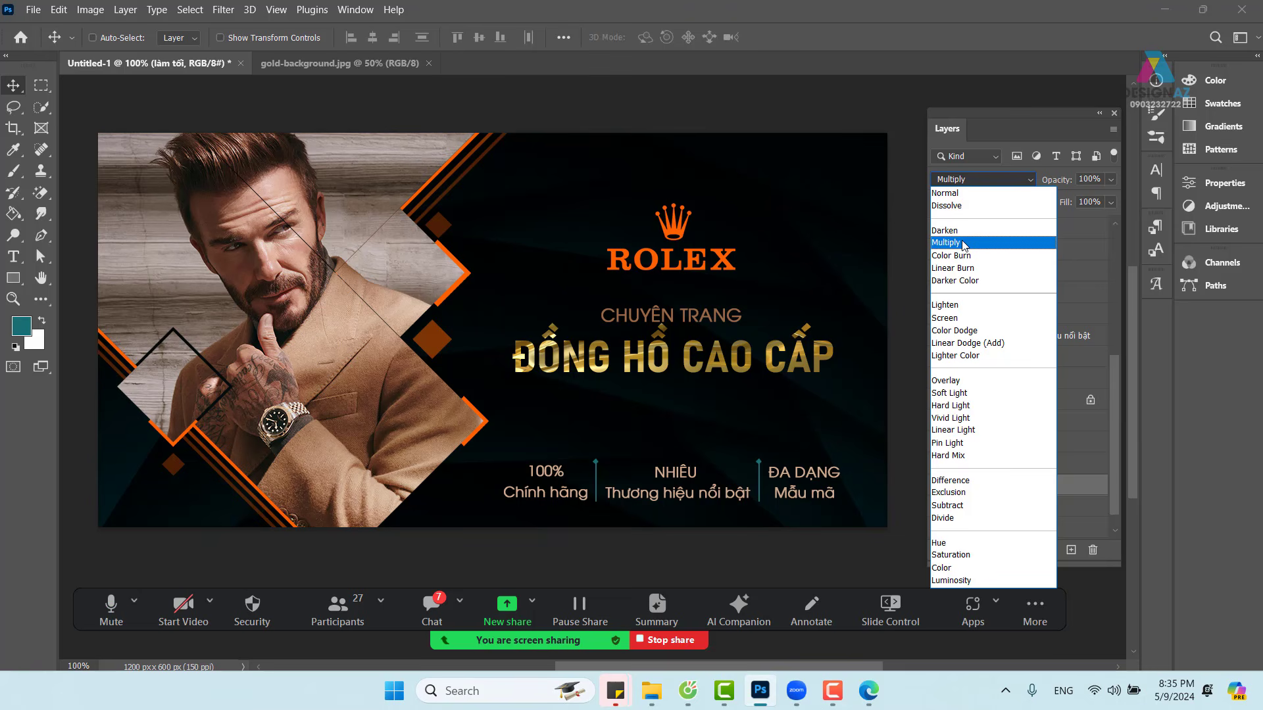
click(962, 243)
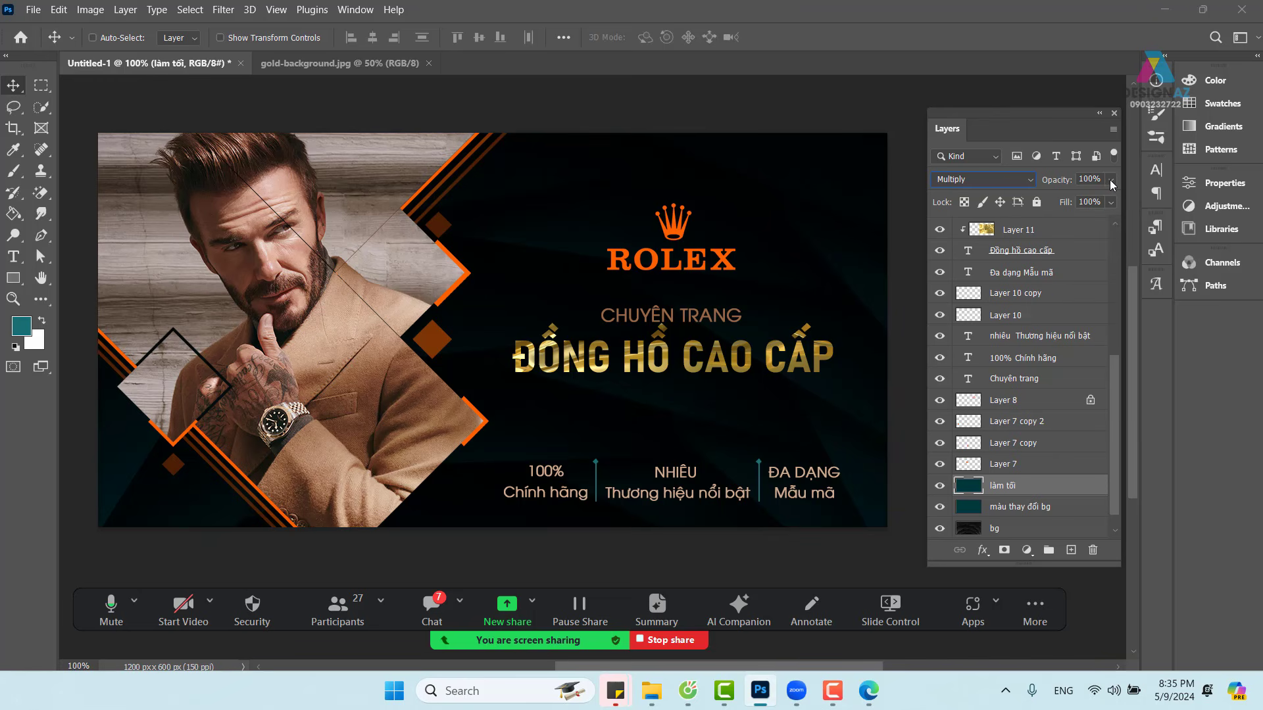
Step: Switch to the Zoom meeting's participant list, mute all participants, and minimize the list
click(338, 607)
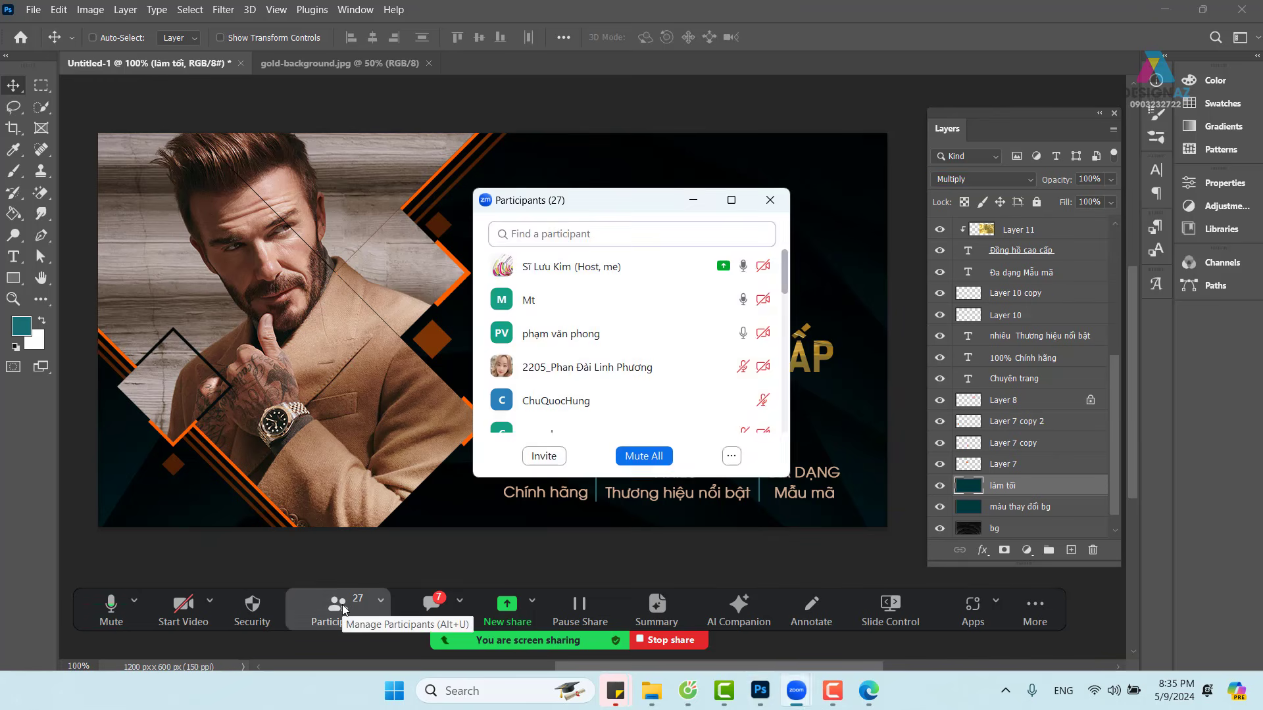
click(637, 465)
click(733, 390)
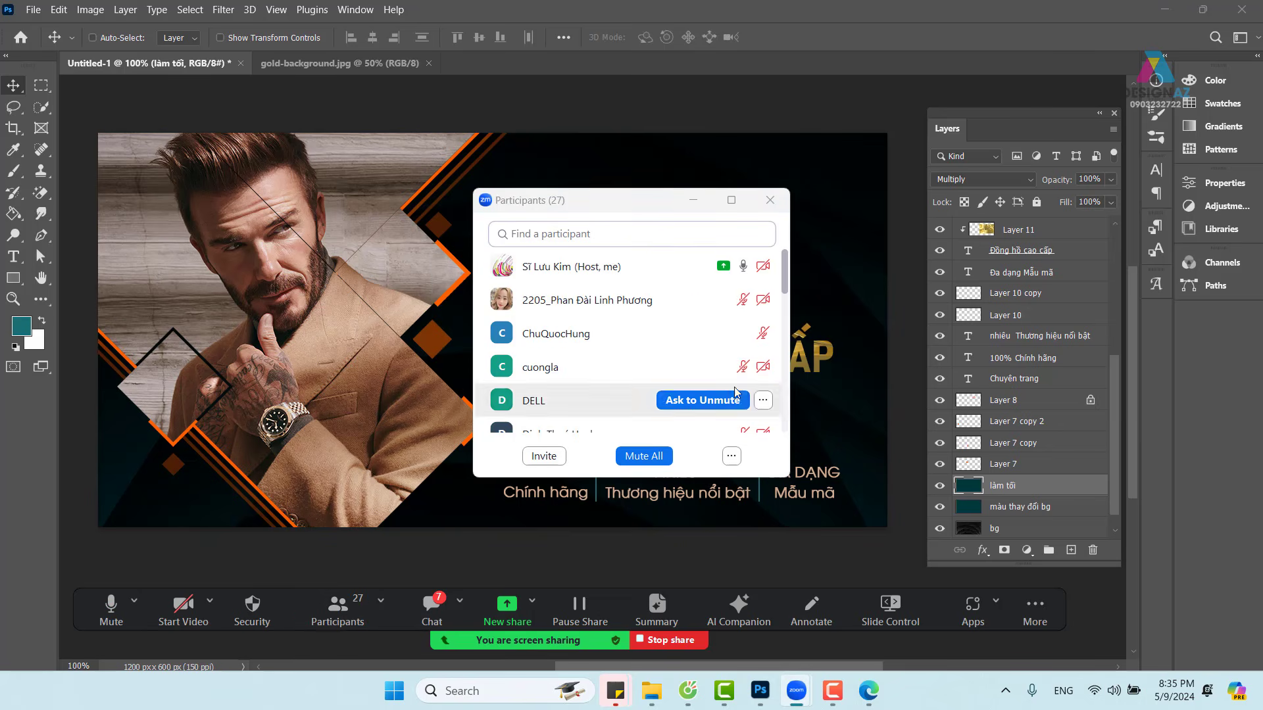
click(693, 200)
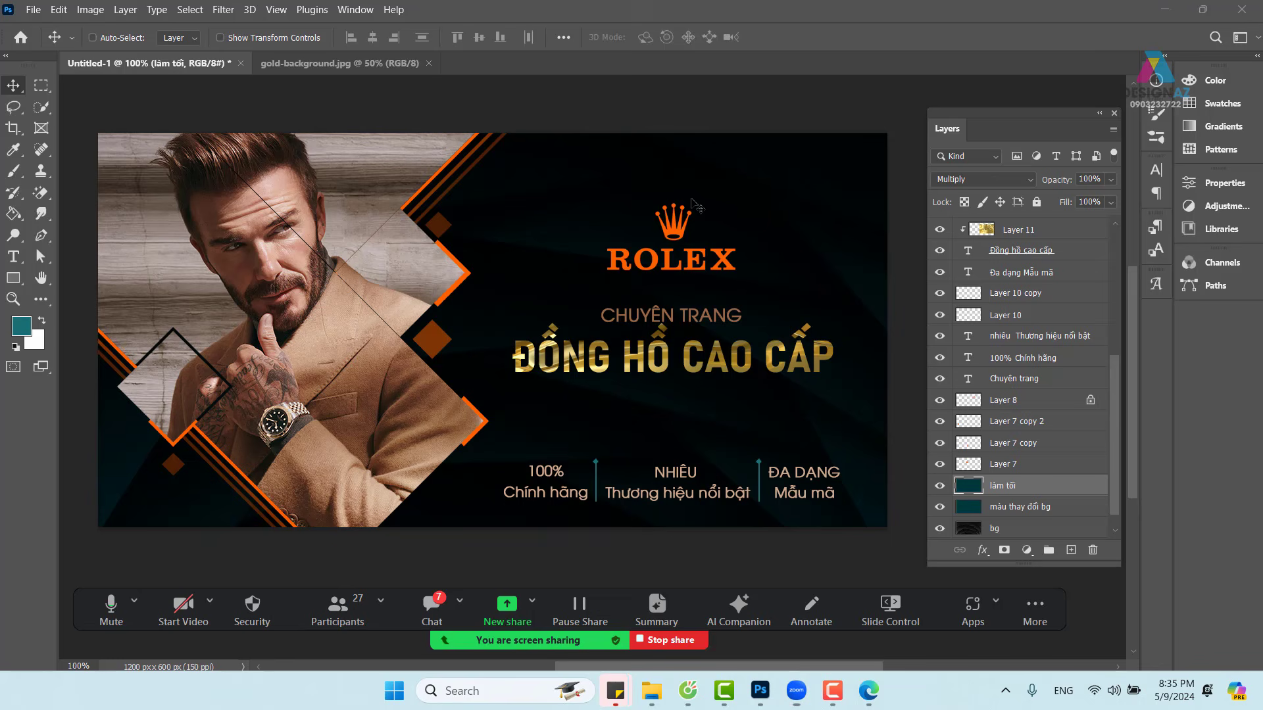
Step: Reduce the "làm tối" layer's fill to 49% and toggle its visibility to compare the background darkening
click(1111, 204)
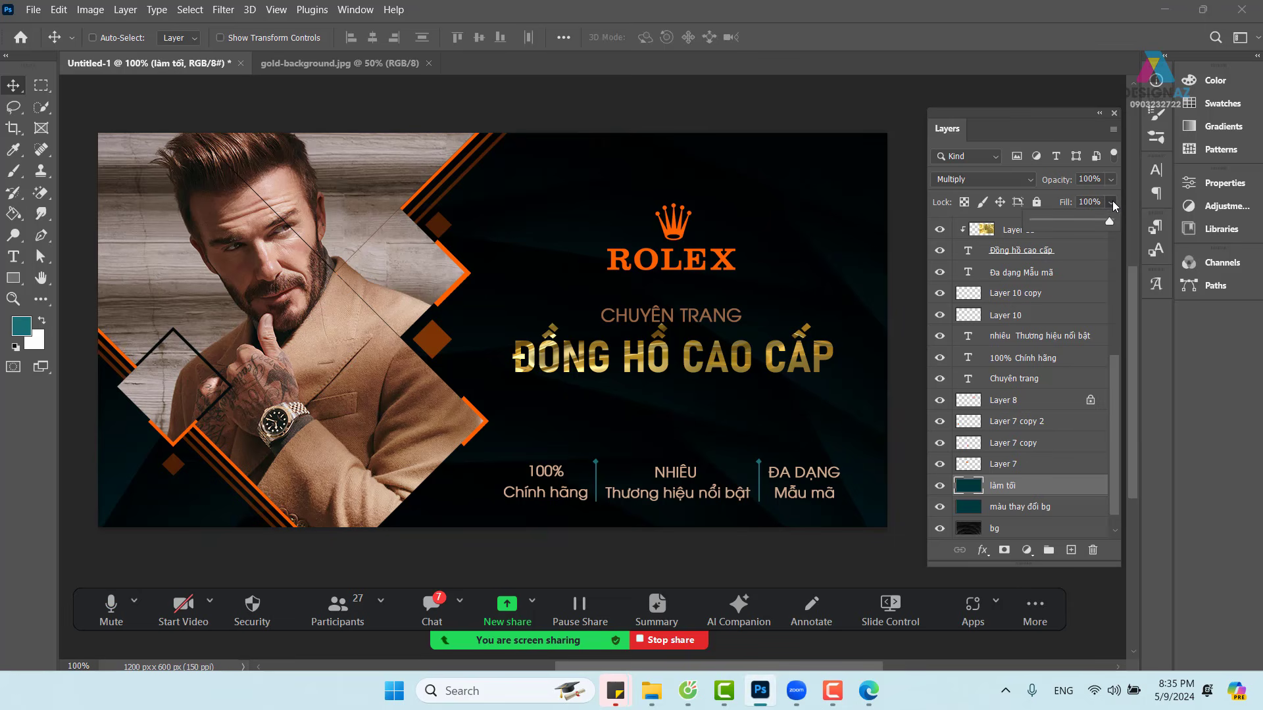
drag(1099, 221, 1099, 221)
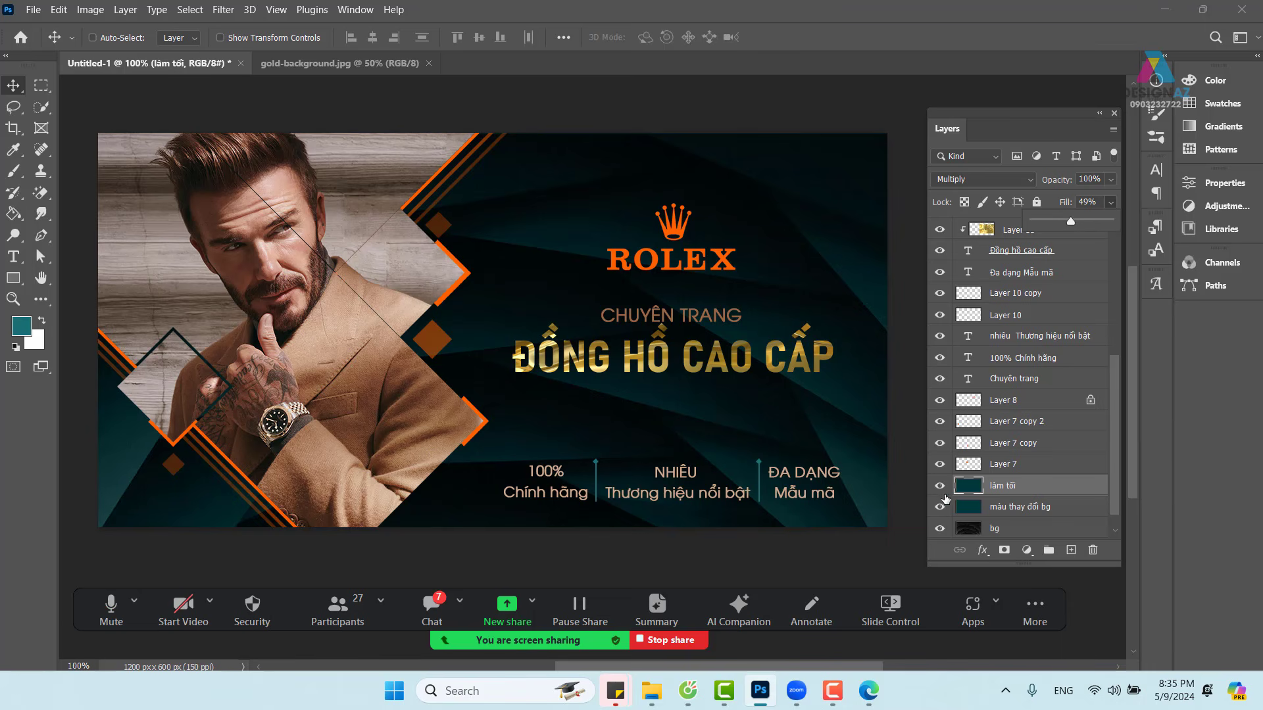
click(939, 486)
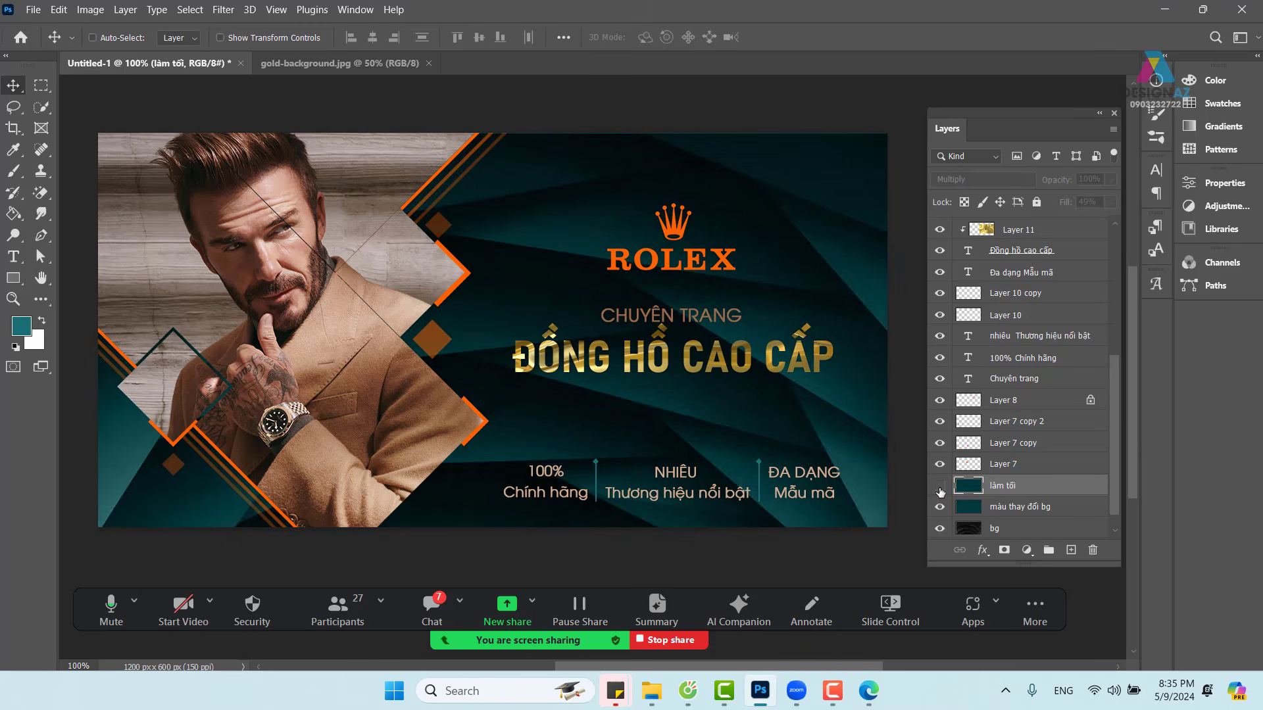
click(939, 486)
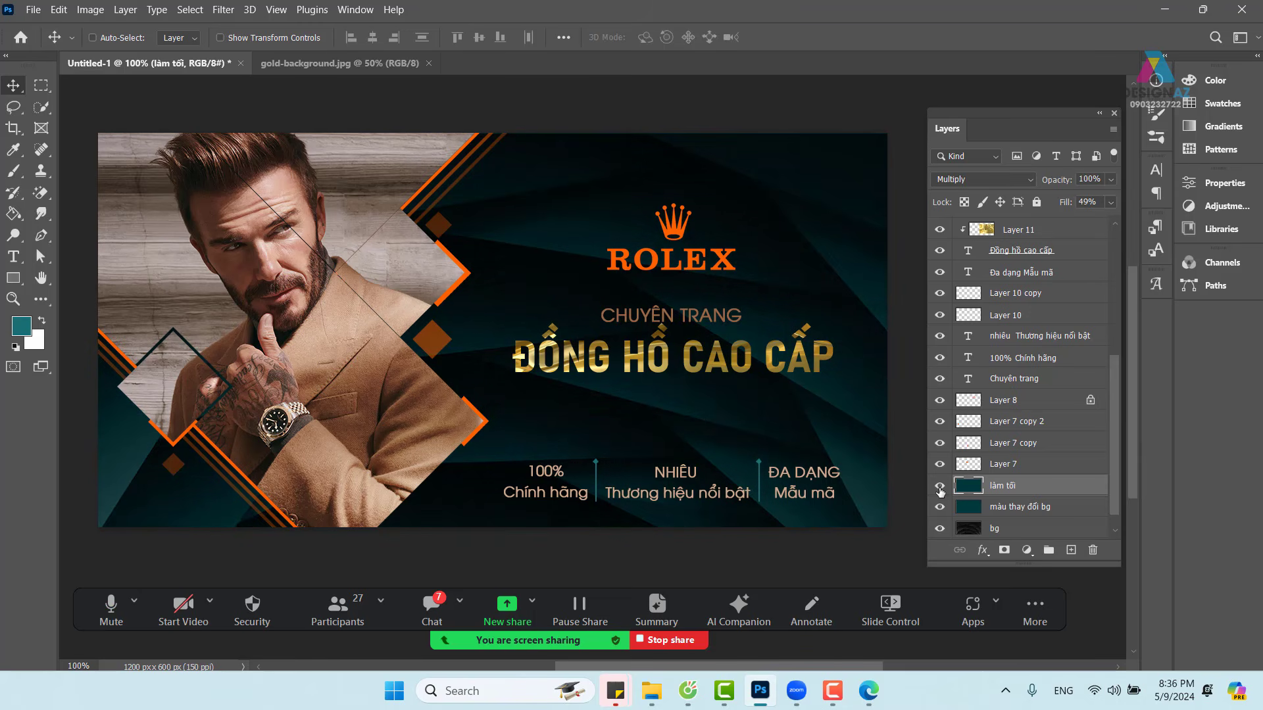
click(1111, 203)
Step: Select the three caption text layers along the banner's lower edge together and open their text colour for editing
right_click(681, 477)
click(704, 483)
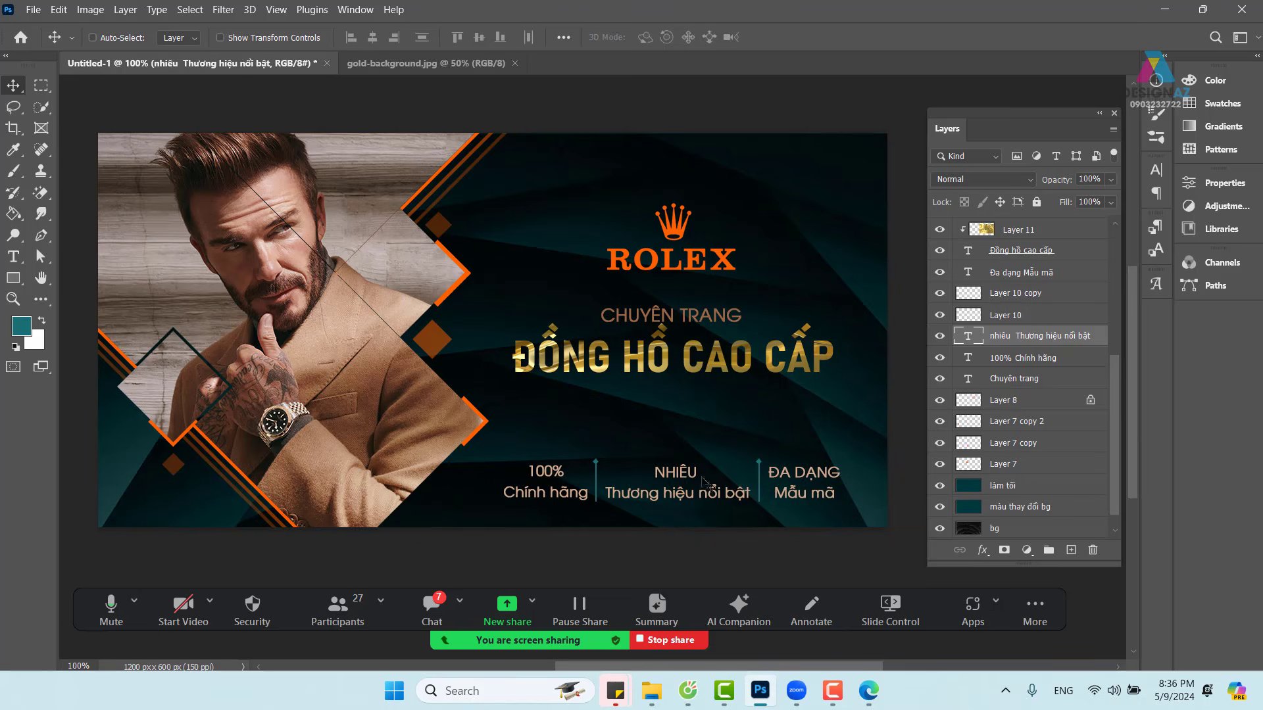
right_click(789, 485)
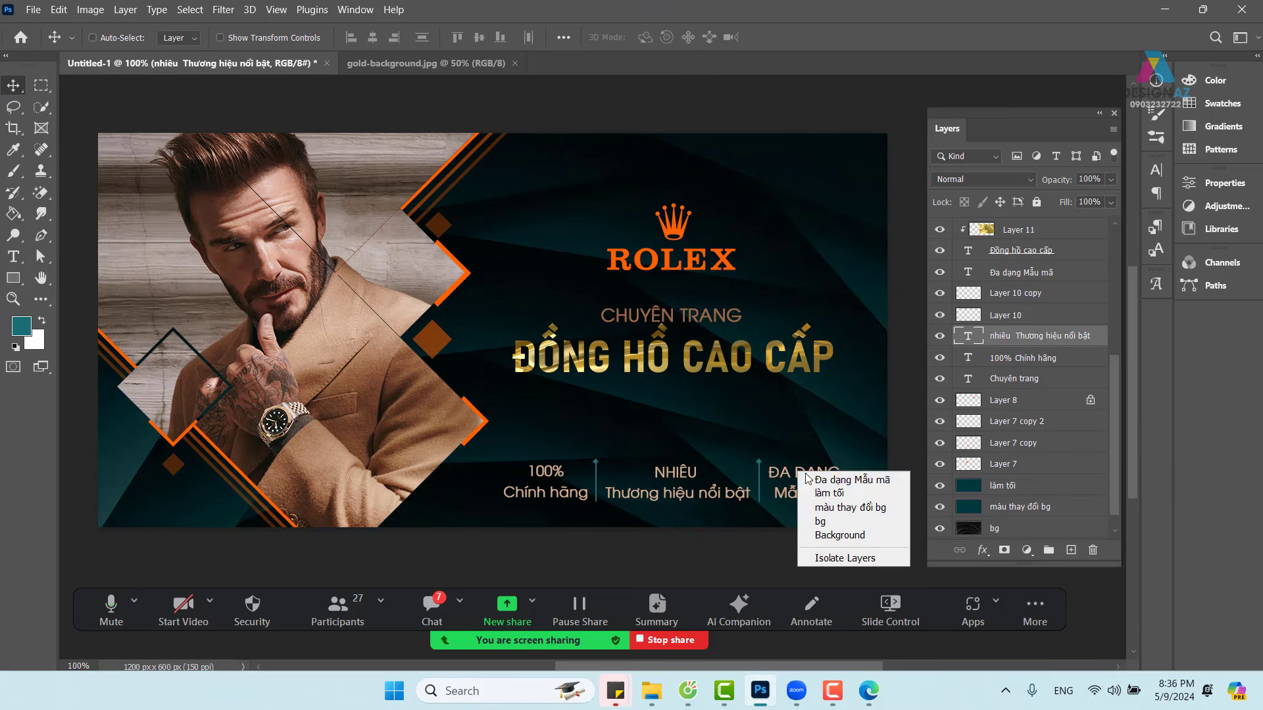
shift+click(816, 479)
right_click(549, 471)
shift+click(570, 480)
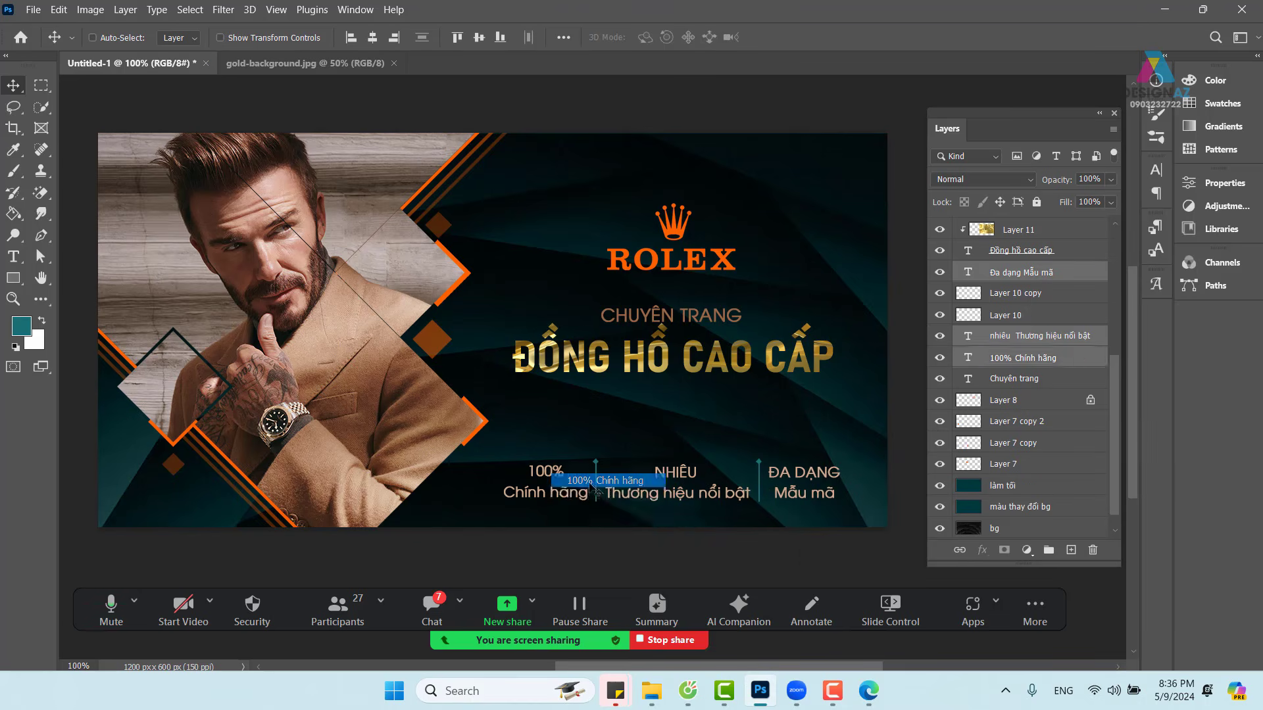
drag(570, 478, 570, 461)
key(ctrl+z)
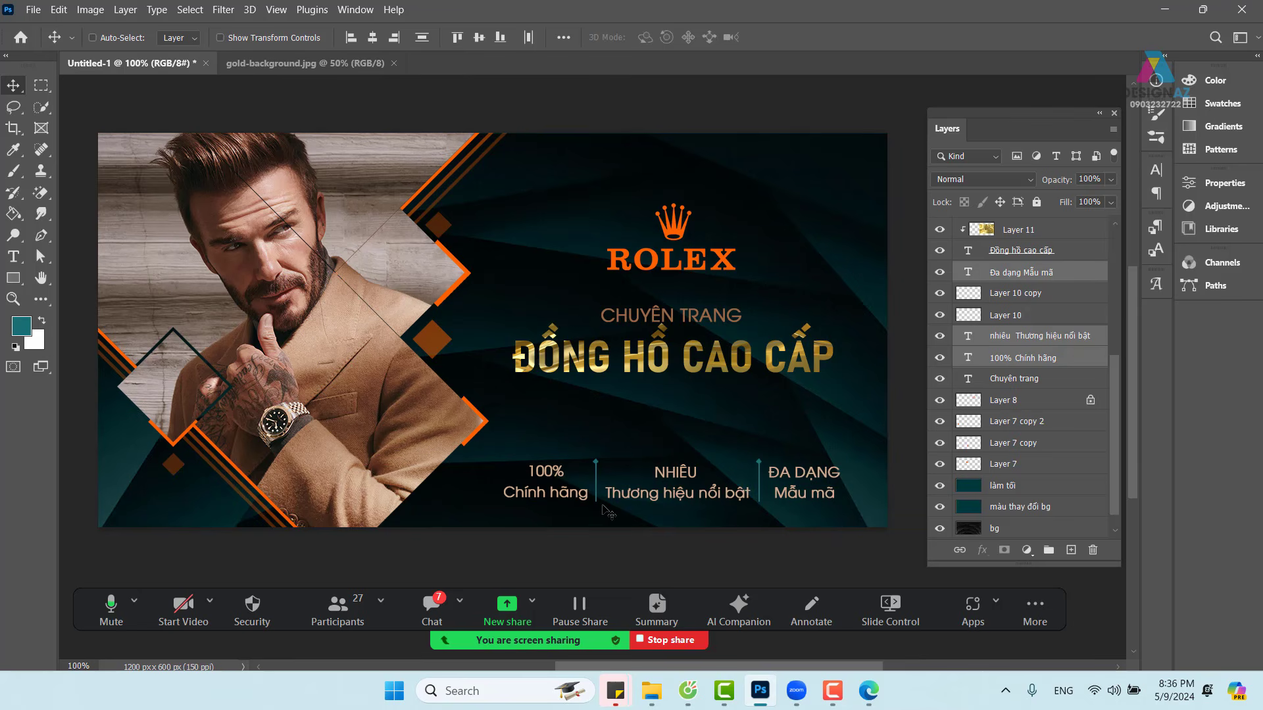
key(t)
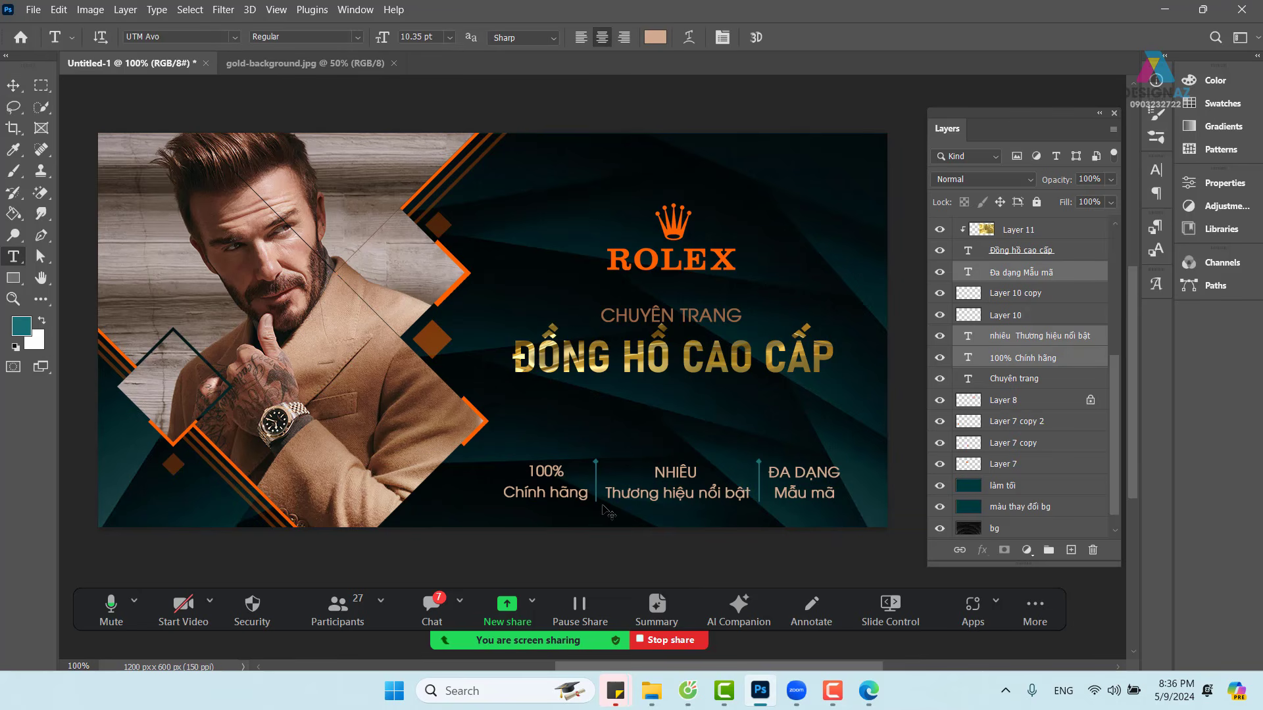
click(660, 41)
Step: Try brown tones sampled from the man's coat as the colour of the three captions
click(427, 404)
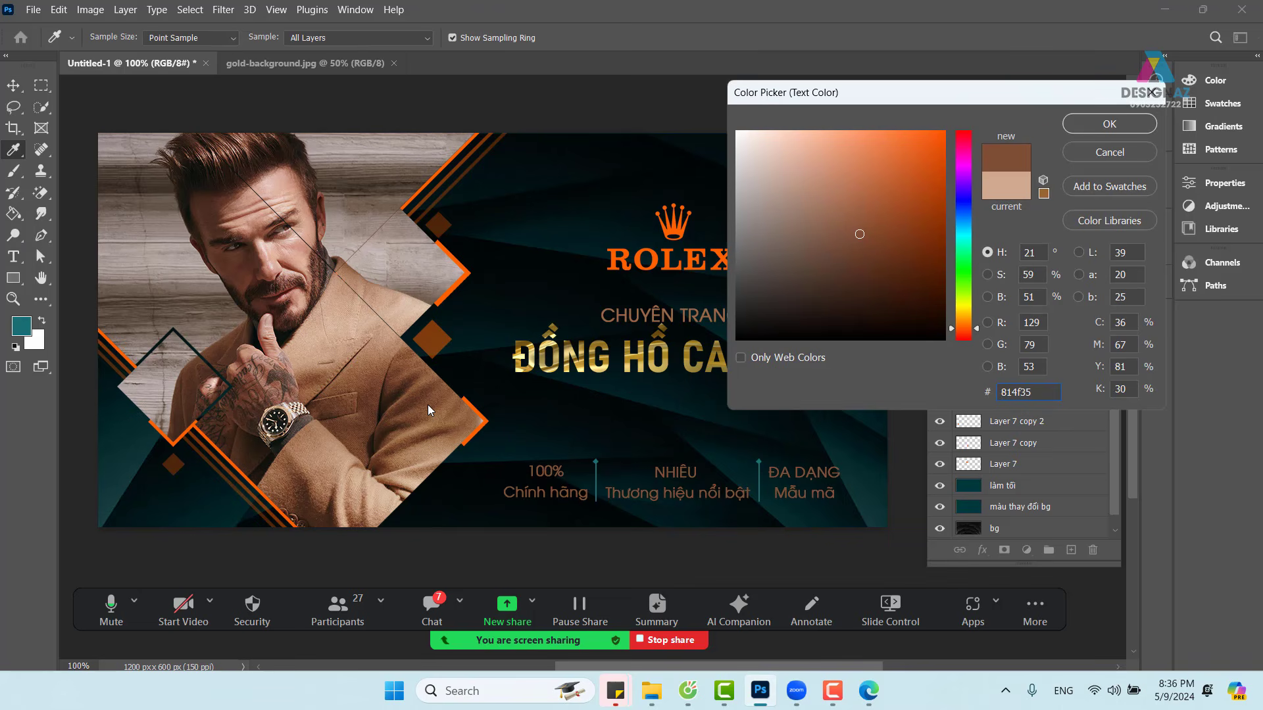
click(414, 391)
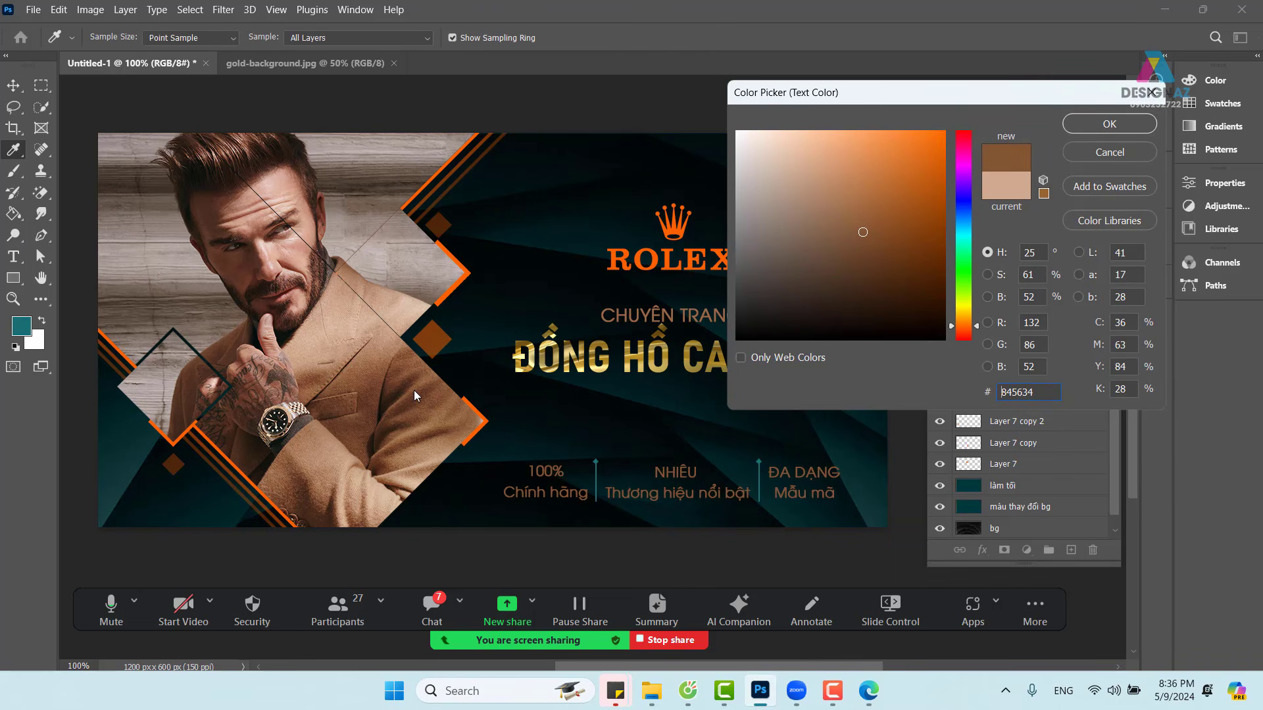
click(385, 357)
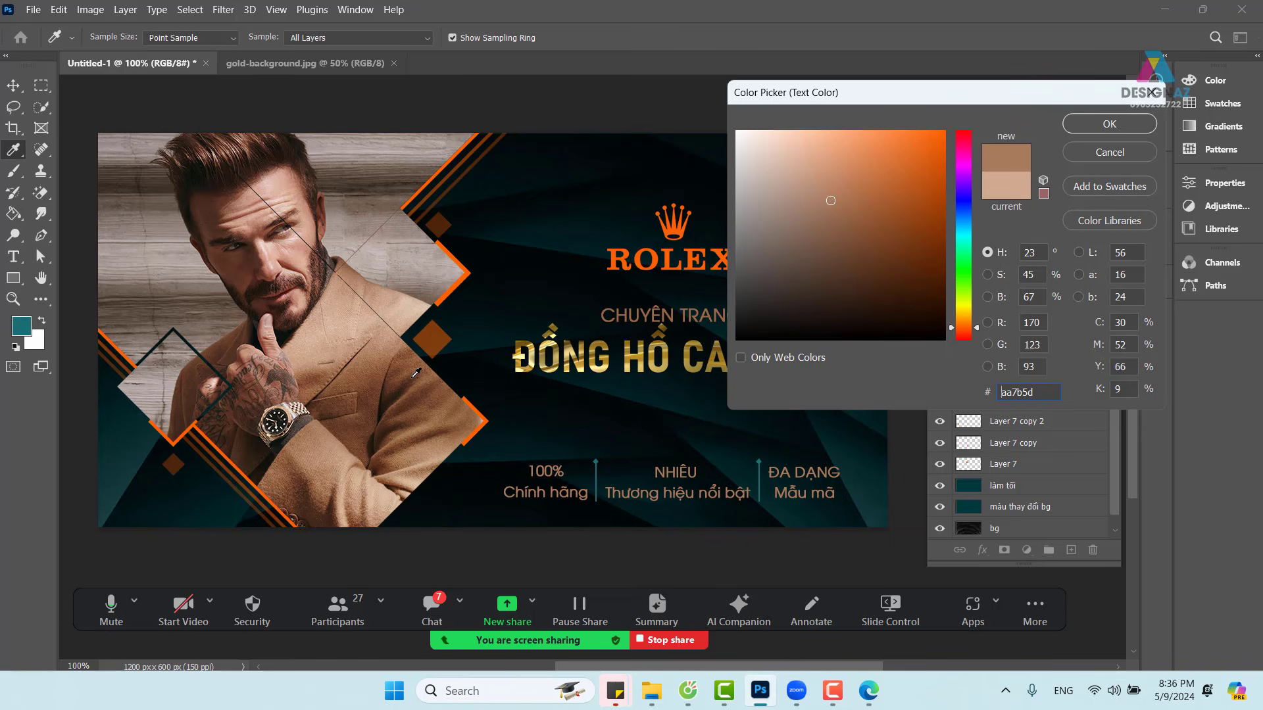
Step: Set the three captions' text colour to a dark teal with hue 186°
click(963, 231)
click(928, 241)
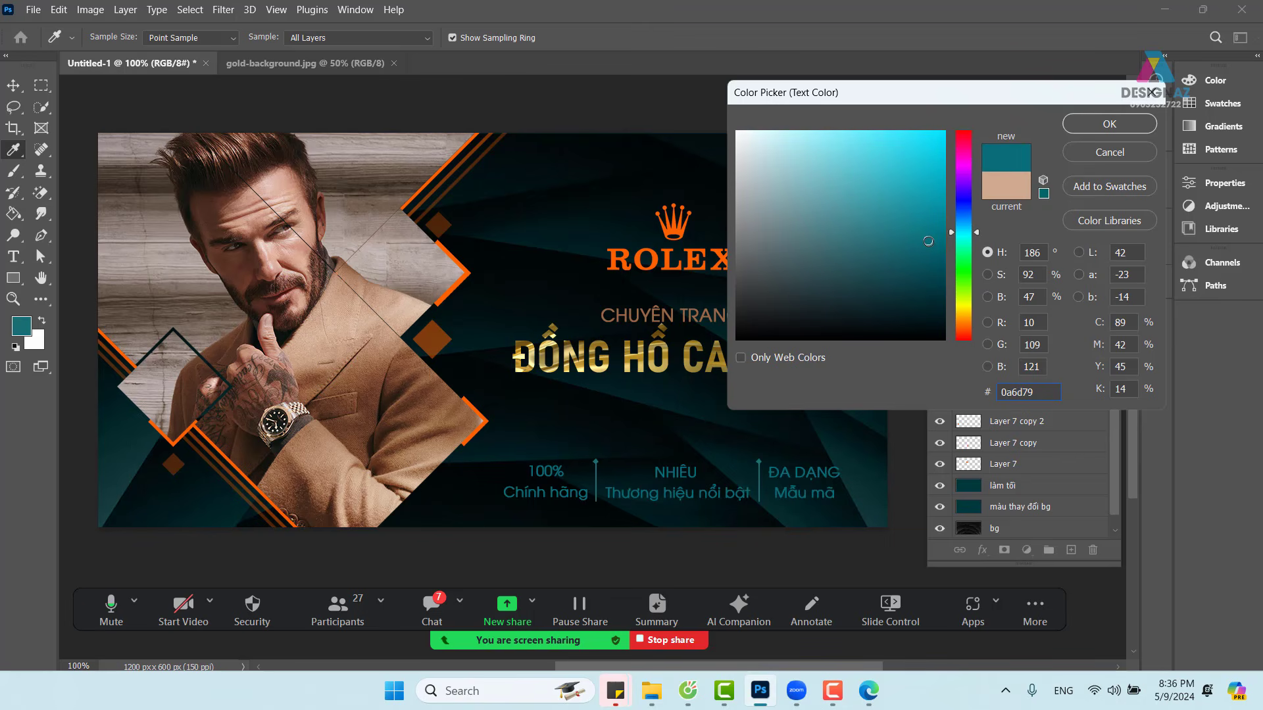
click(912, 237)
click(918, 241)
click(1109, 124)
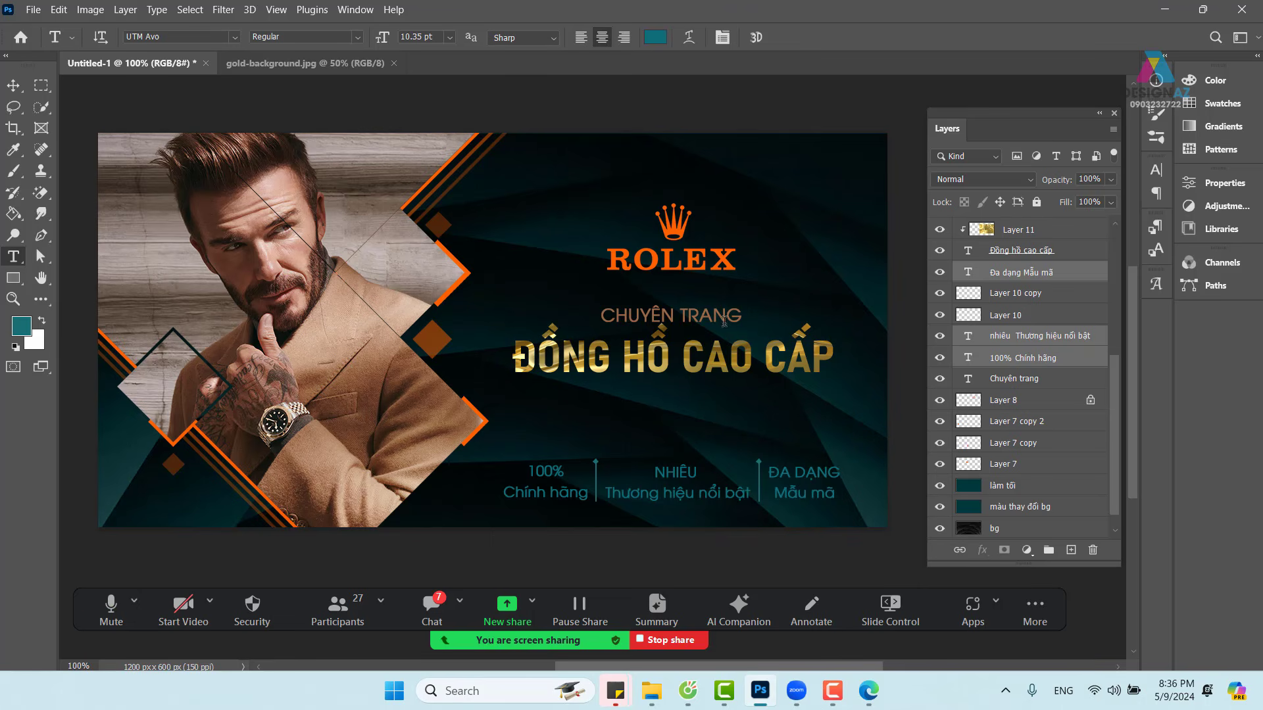
Step: Recolour the "Chuyên trang" text to teal 0e646e by sampling the colour of the "Nhiều" caption
click(13, 85)
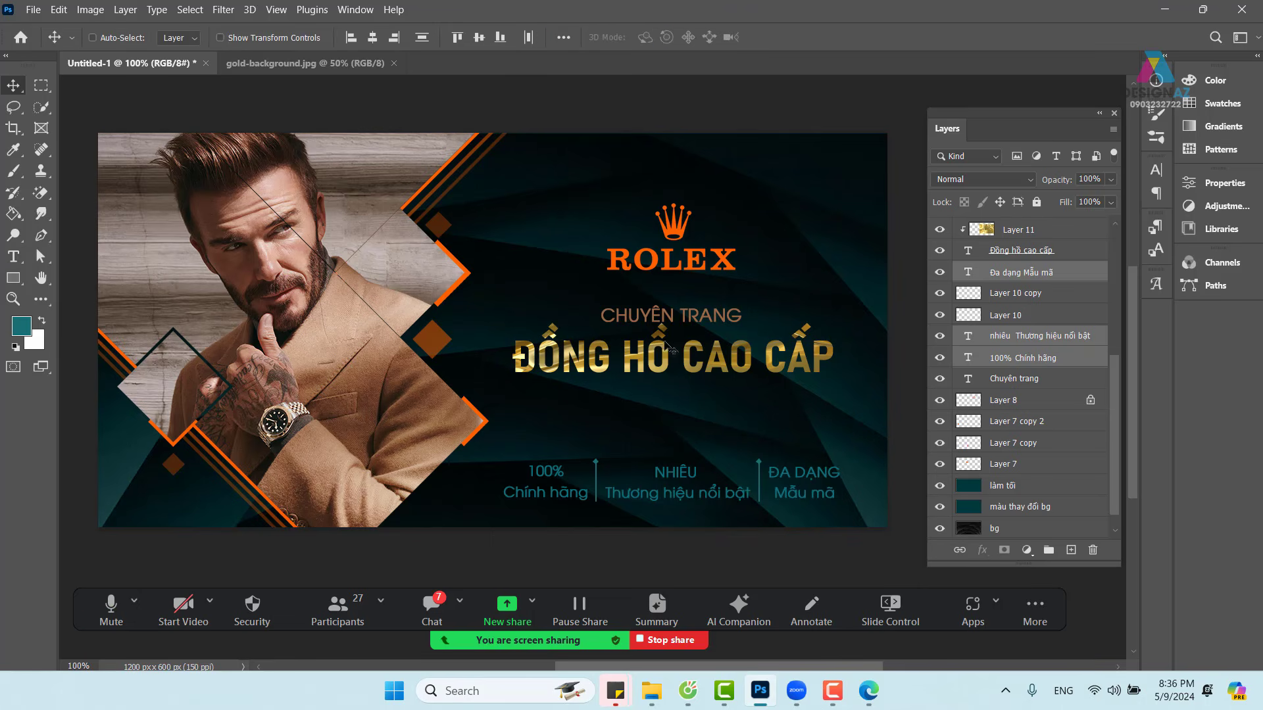
right_click(722, 326)
click(750, 328)
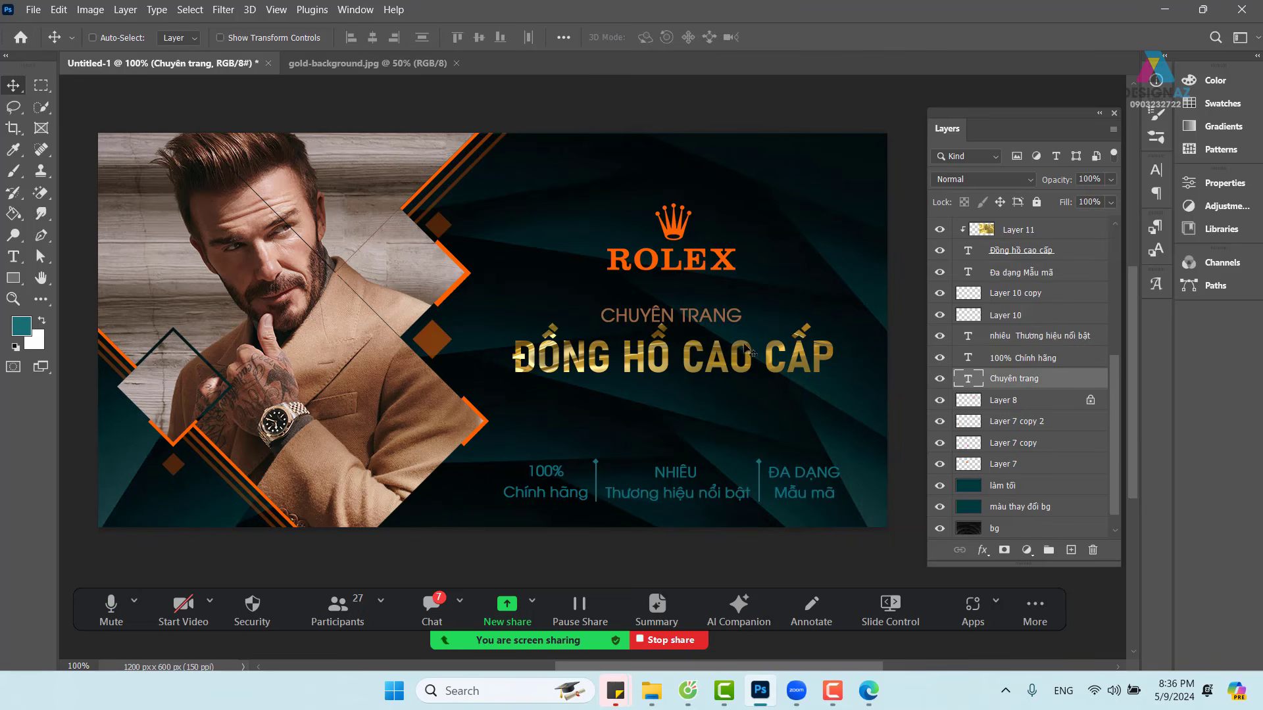
right_click(714, 313)
click(746, 323)
key(t)
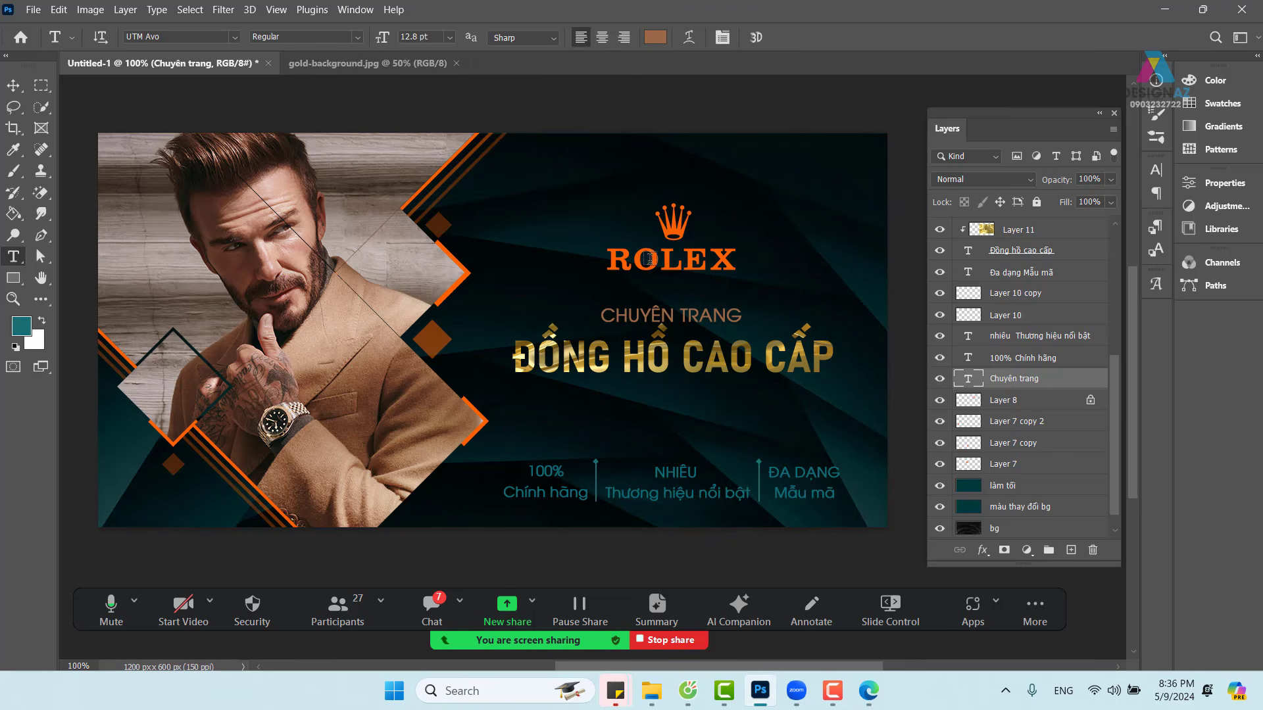
click(655, 37)
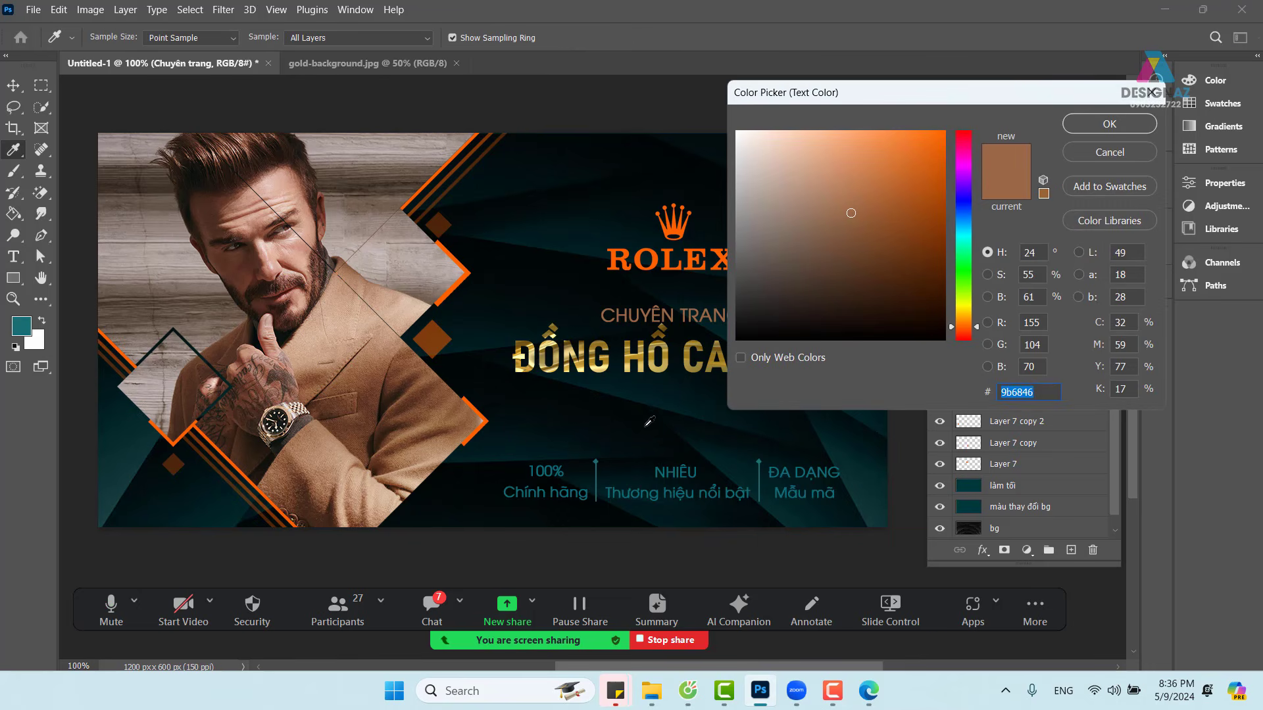
click(674, 472)
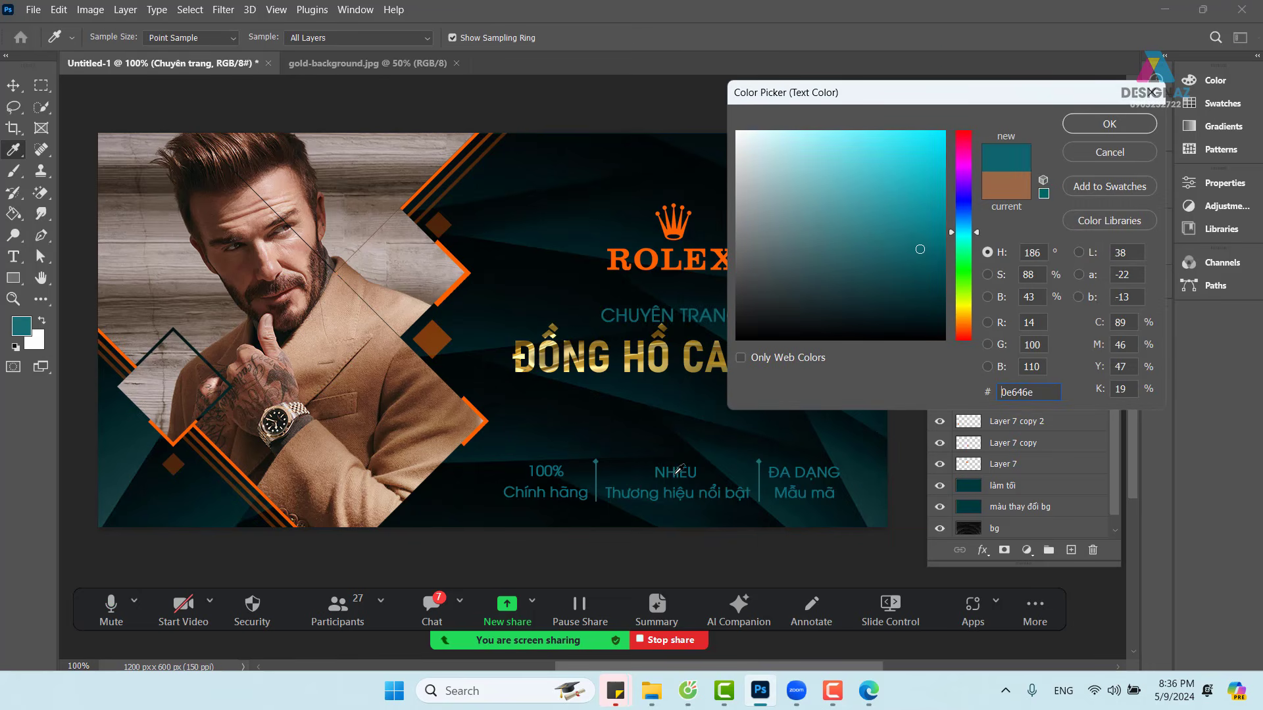
click(1110, 124)
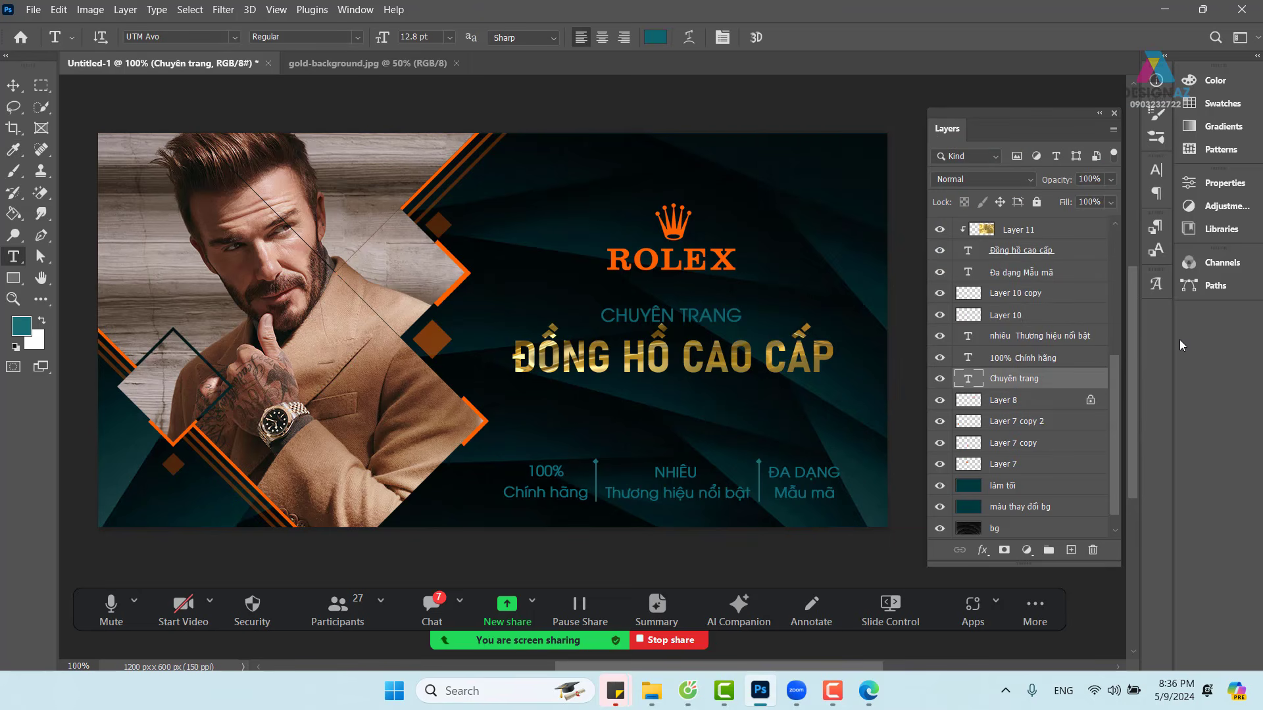
click(11, 83)
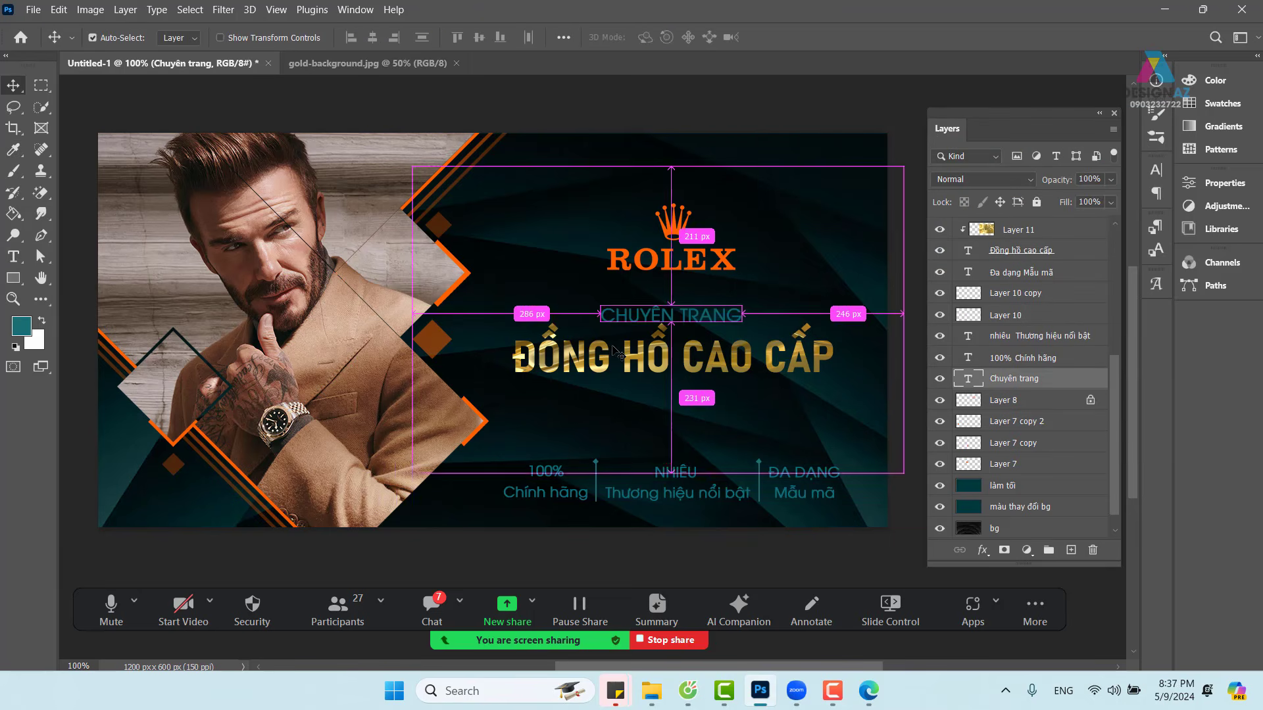
Step: Preview the whole banner in full-screen mode at a larger zoom, and return to the standard screen mode
scroll(617, 353, down, 1)
drag(713, 502, 753, 501)
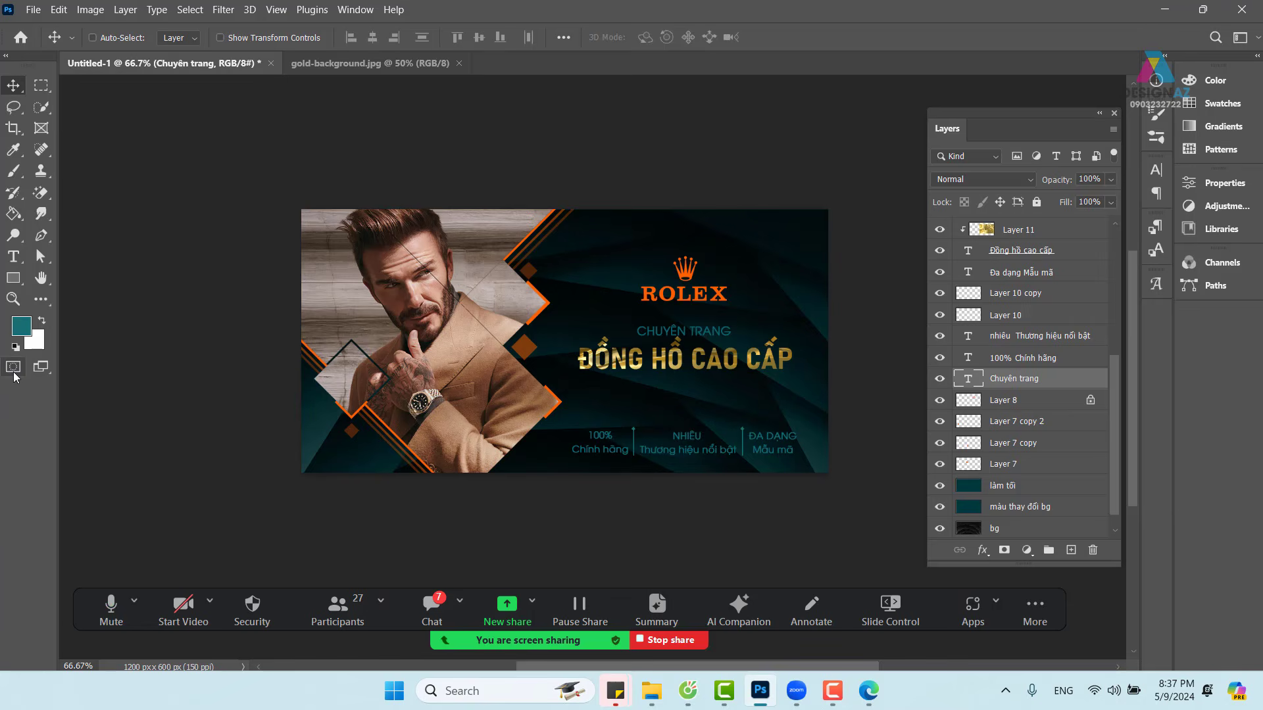
key(f)
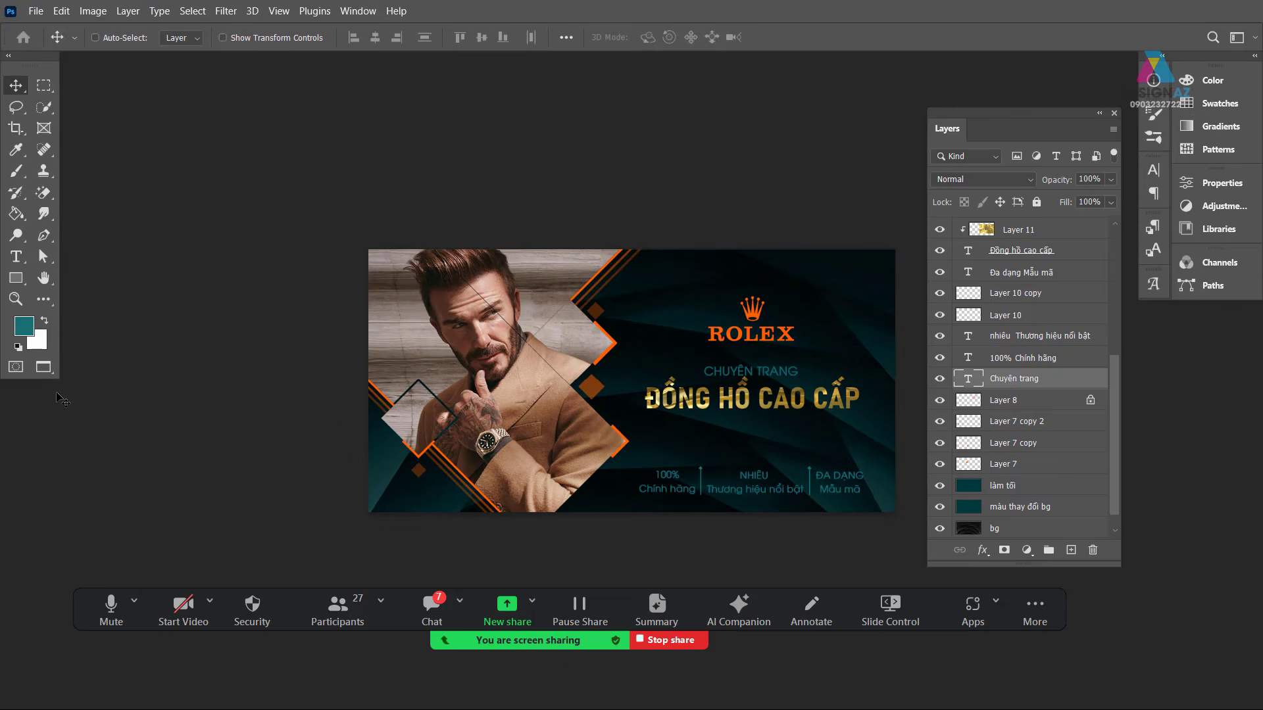
key(f)
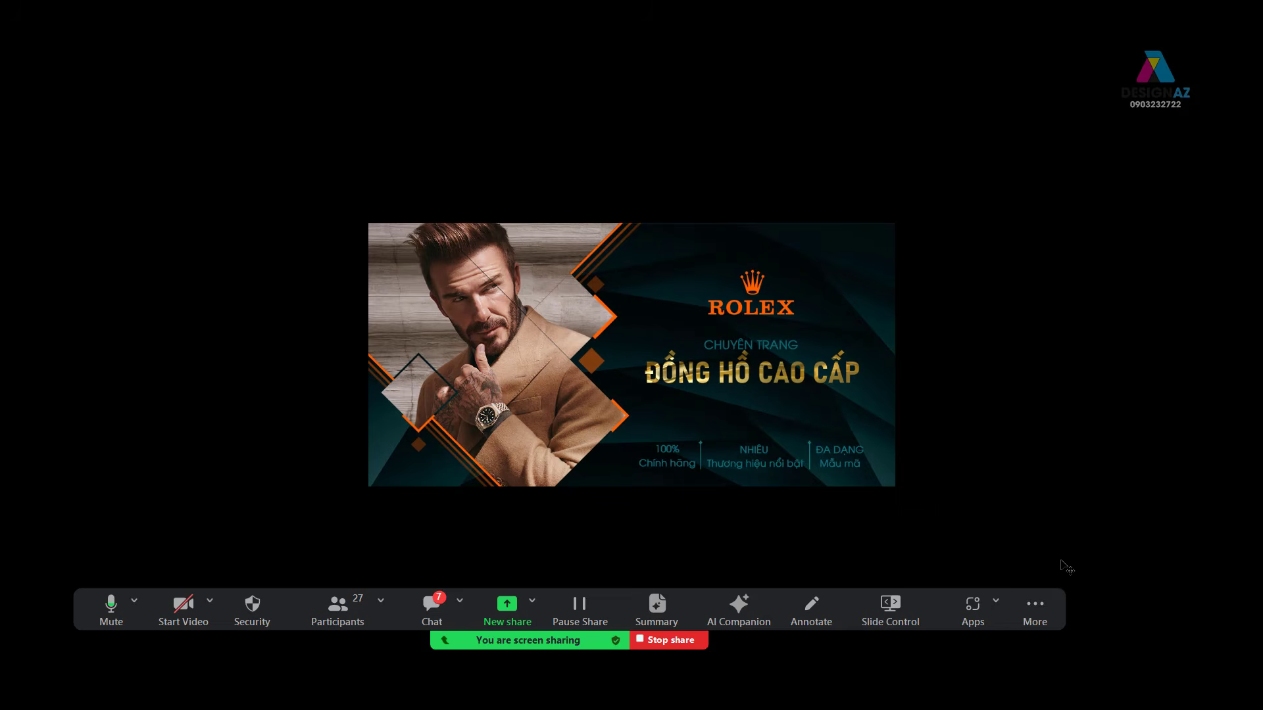
key(ctrl+plus)
drag(850, 464, 811, 412)
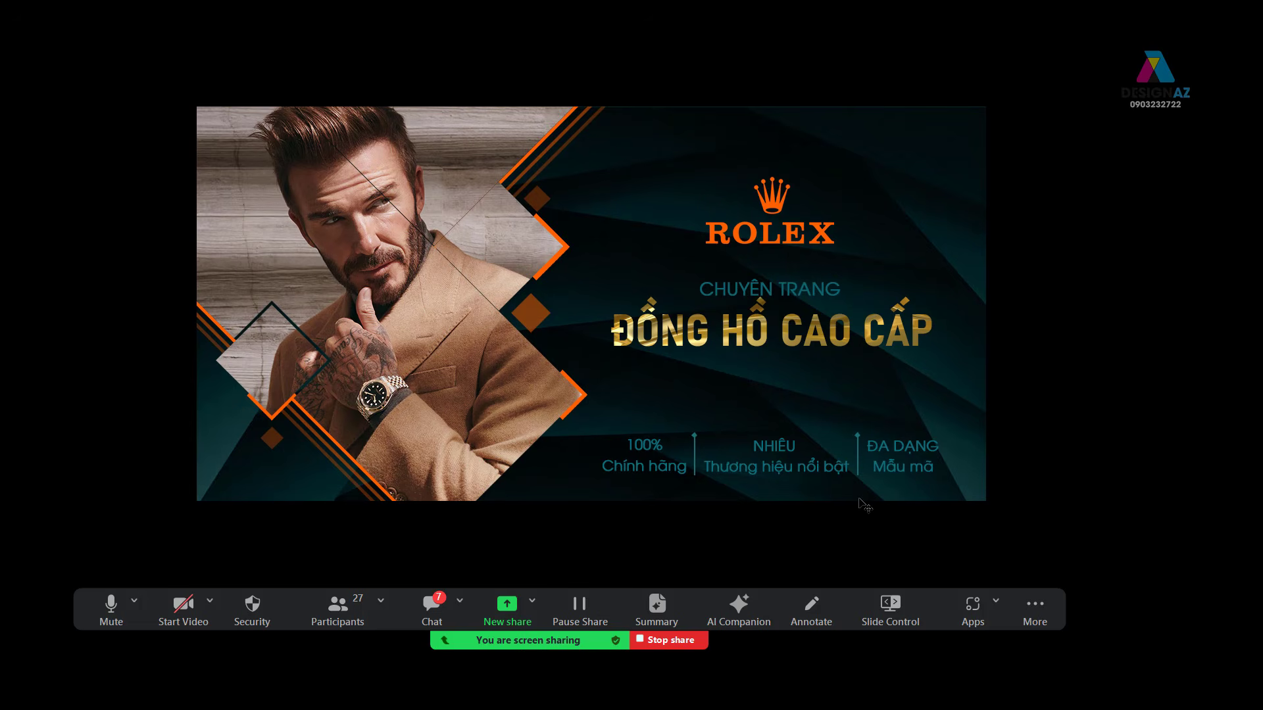
key(f)
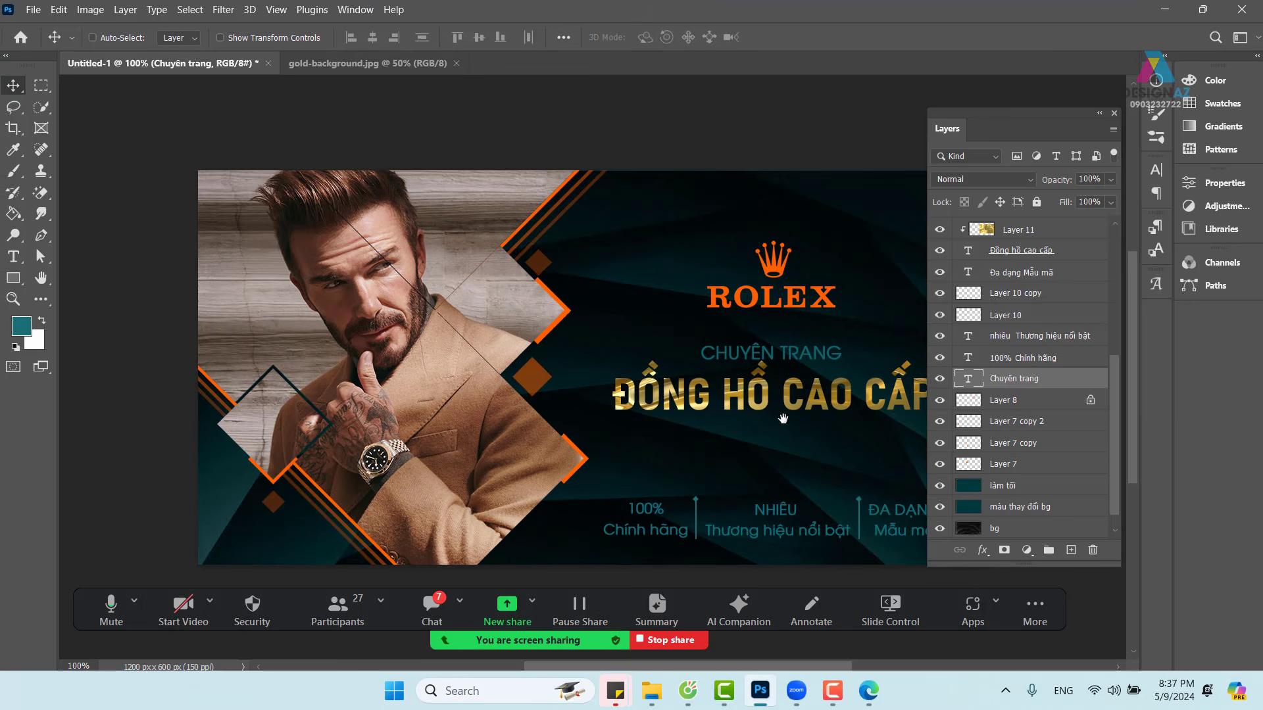
drag(783, 418, 665, 377)
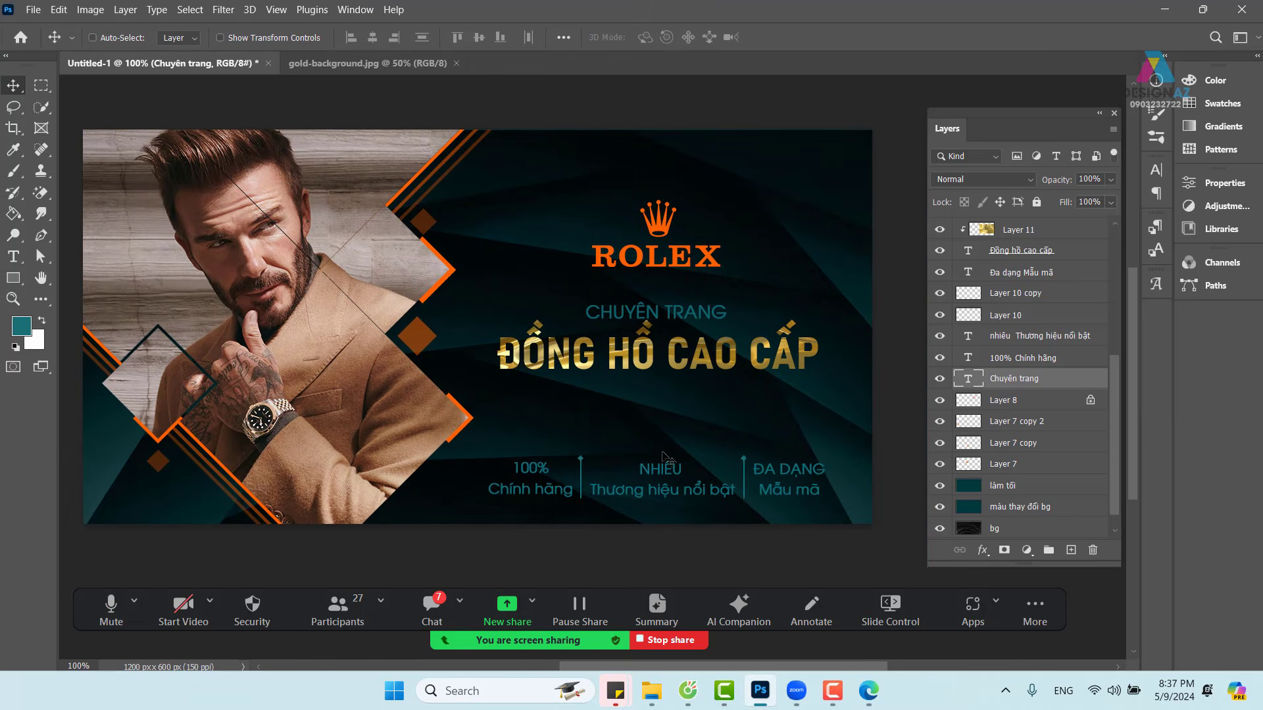
Step: Shift the gold texture of Layer 11 slightly upward and to the right within the "Đồng hồ cao cấp" headline
right_click(651, 365)
click(667, 373)
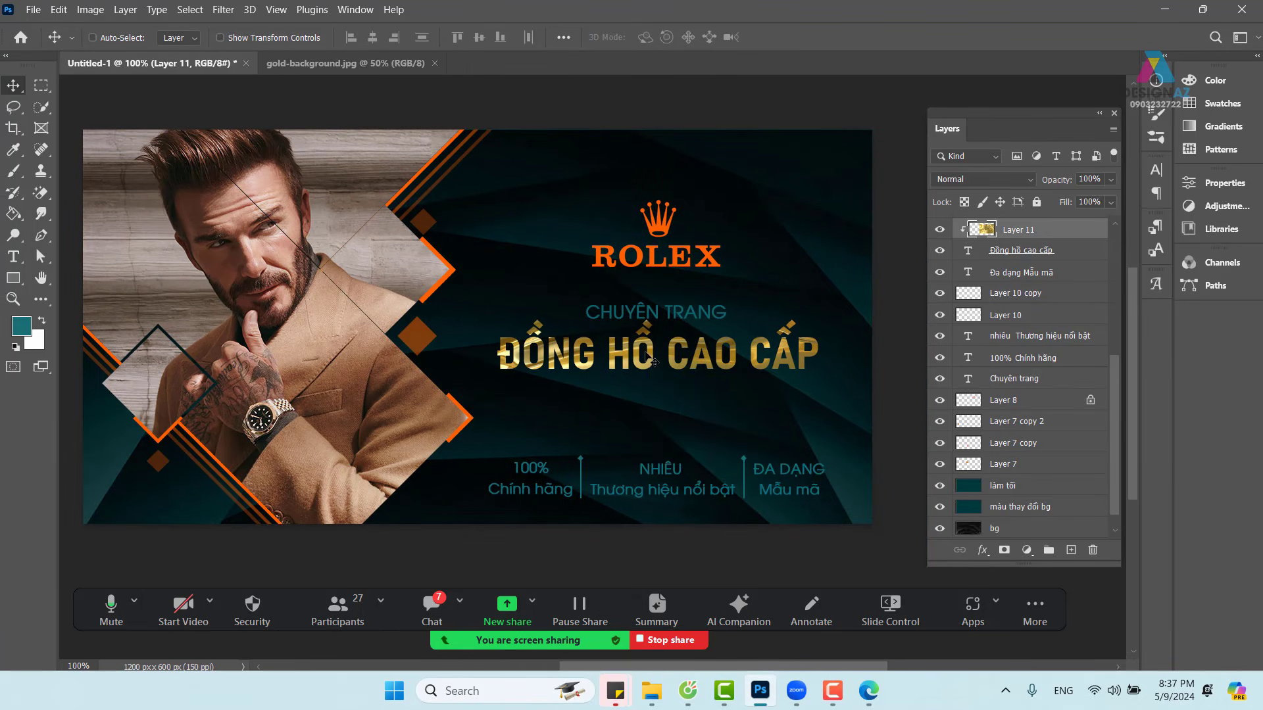
drag(645, 369, 647, 343)
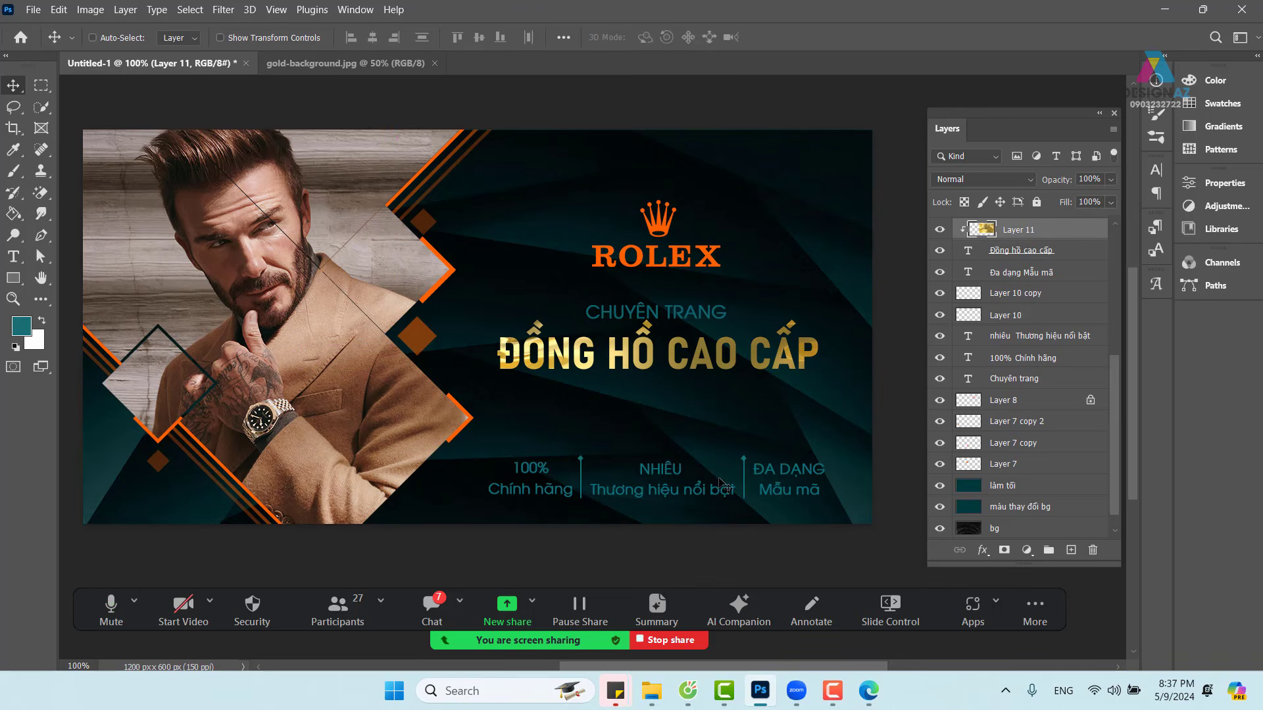
drag(701, 380, 713, 380)
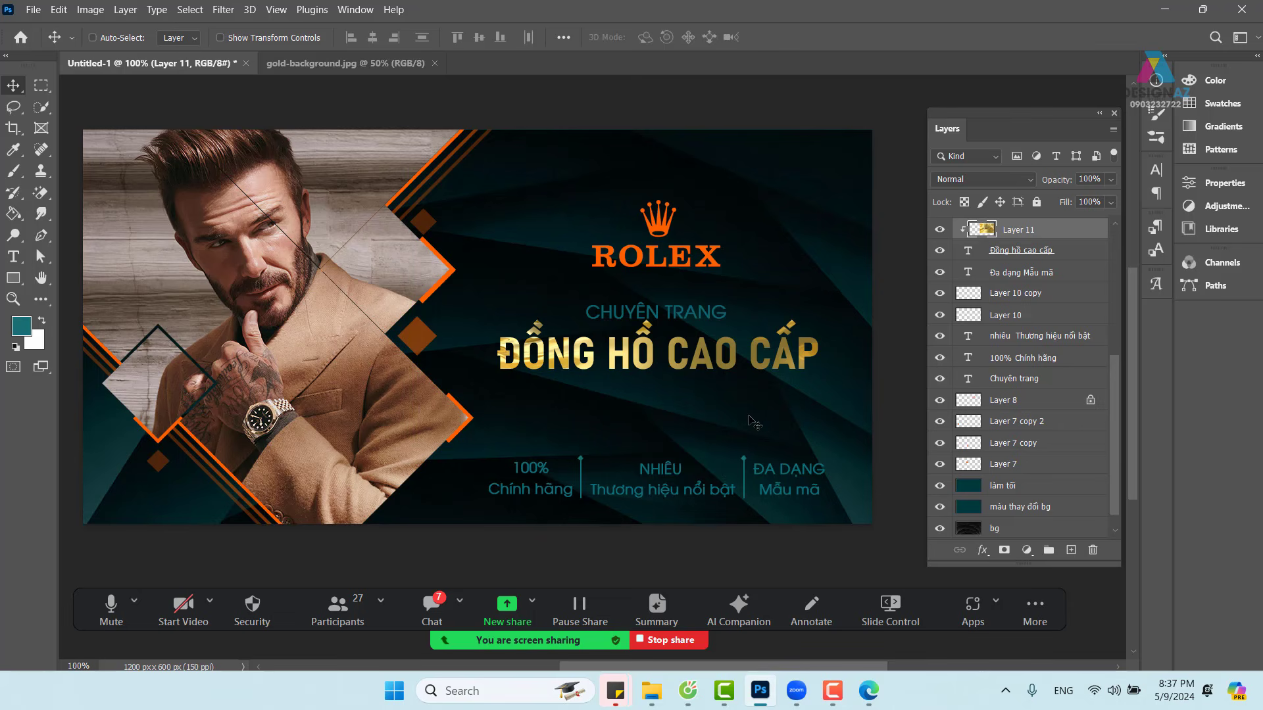
scroll(639, 418, left, 1)
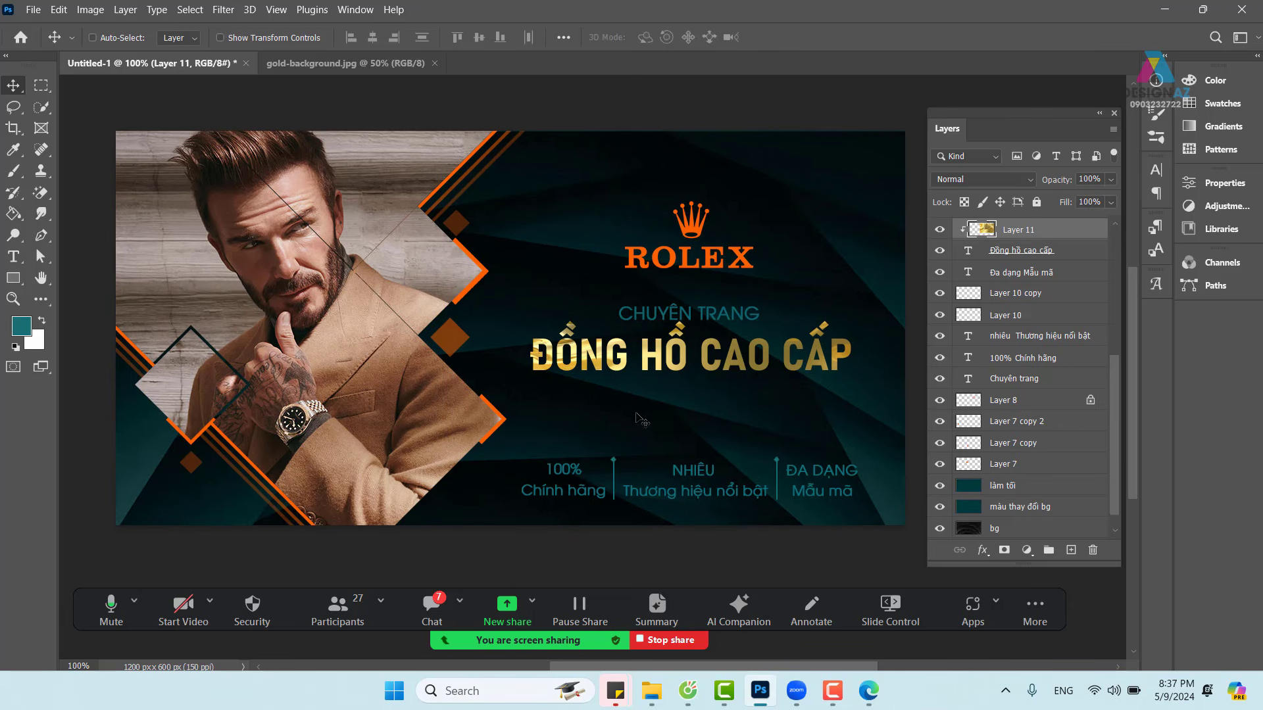
scroll(747, 368, right, 1)
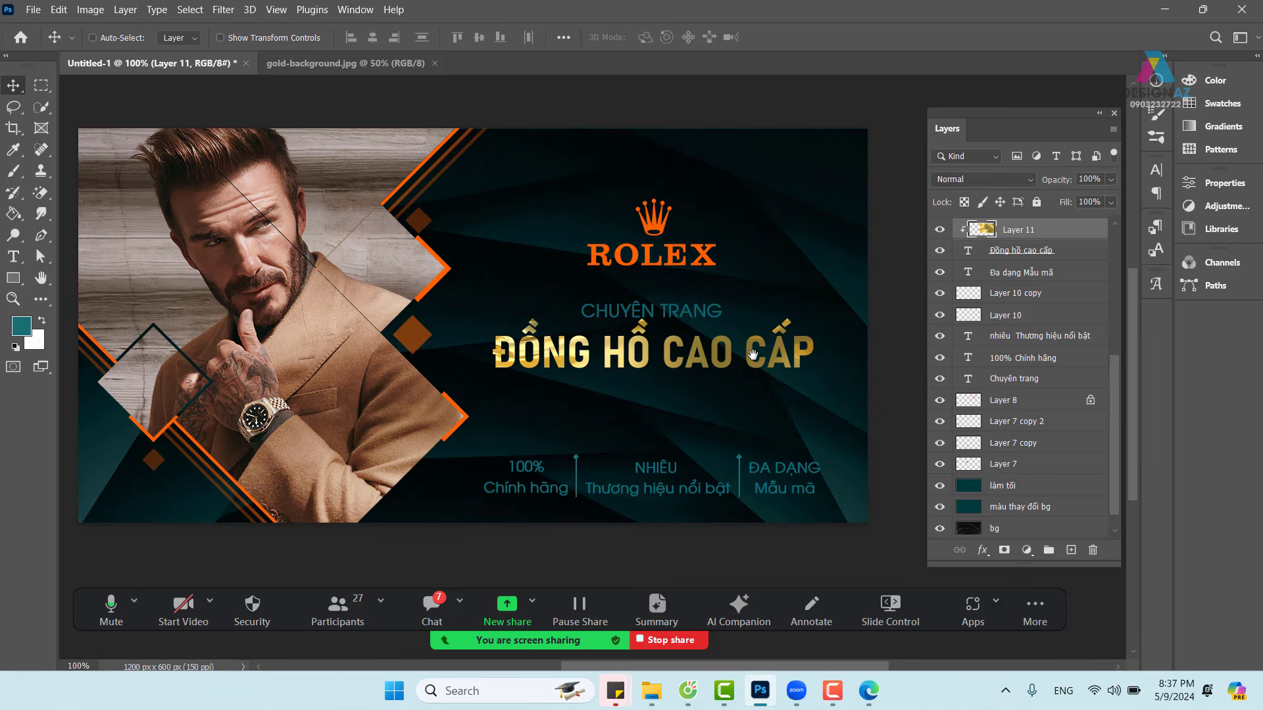
Step: Select the "Chuyên trang" text layer together with the three caption text layers and activate the Type tool
right_click(685, 306)
click(724, 314)
right_click(689, 498)
shift+click(720, 507)
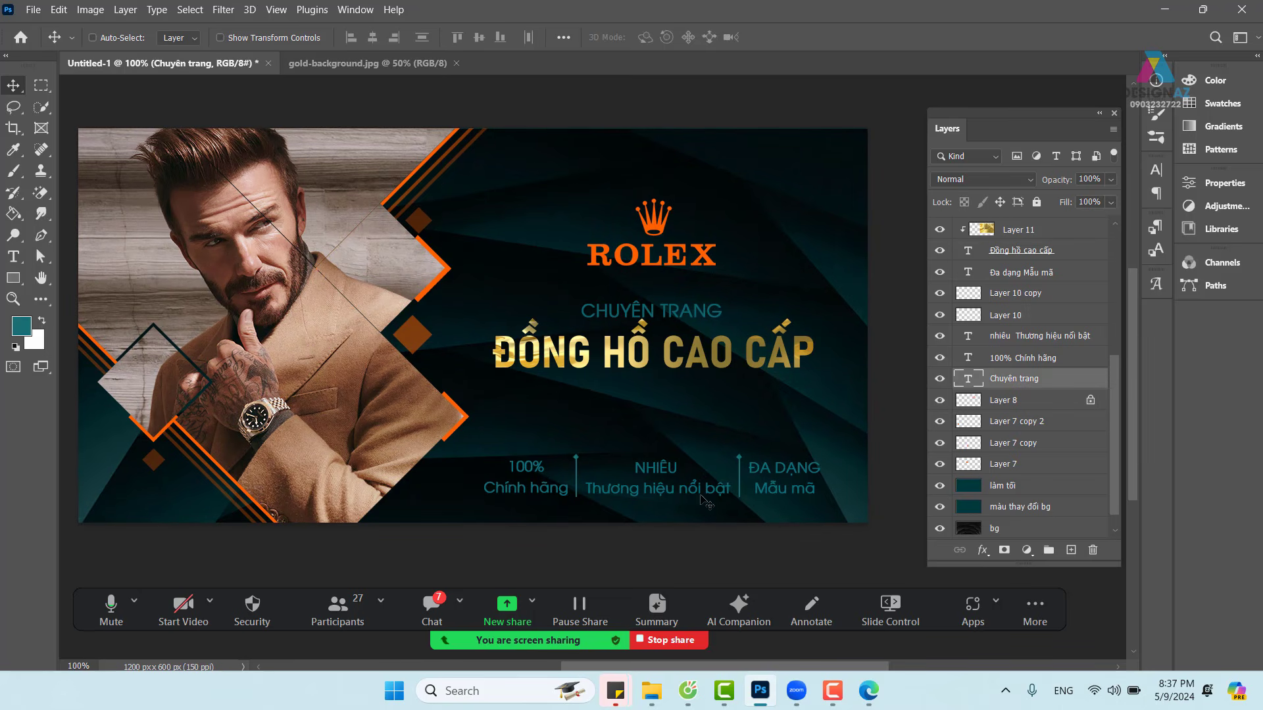
right_click(534, 468)
shift+click(564, 475)
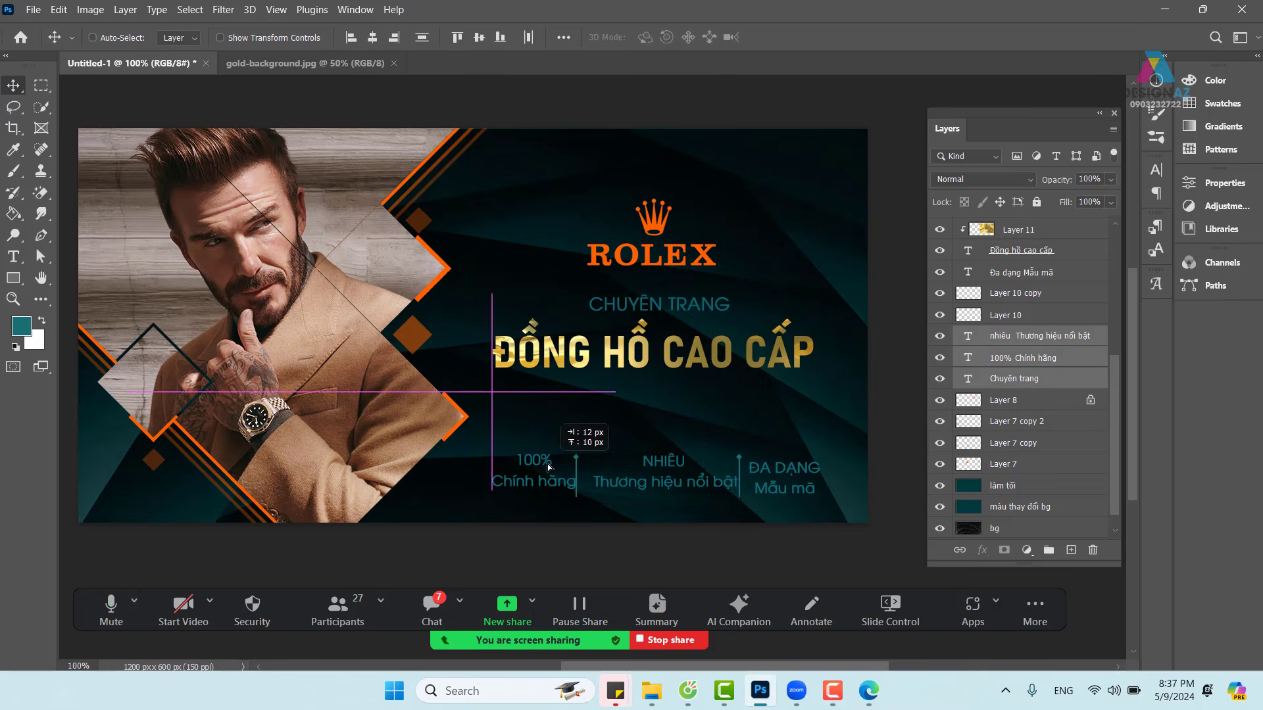
right_click(788, 473)
shift+click(818, 479)
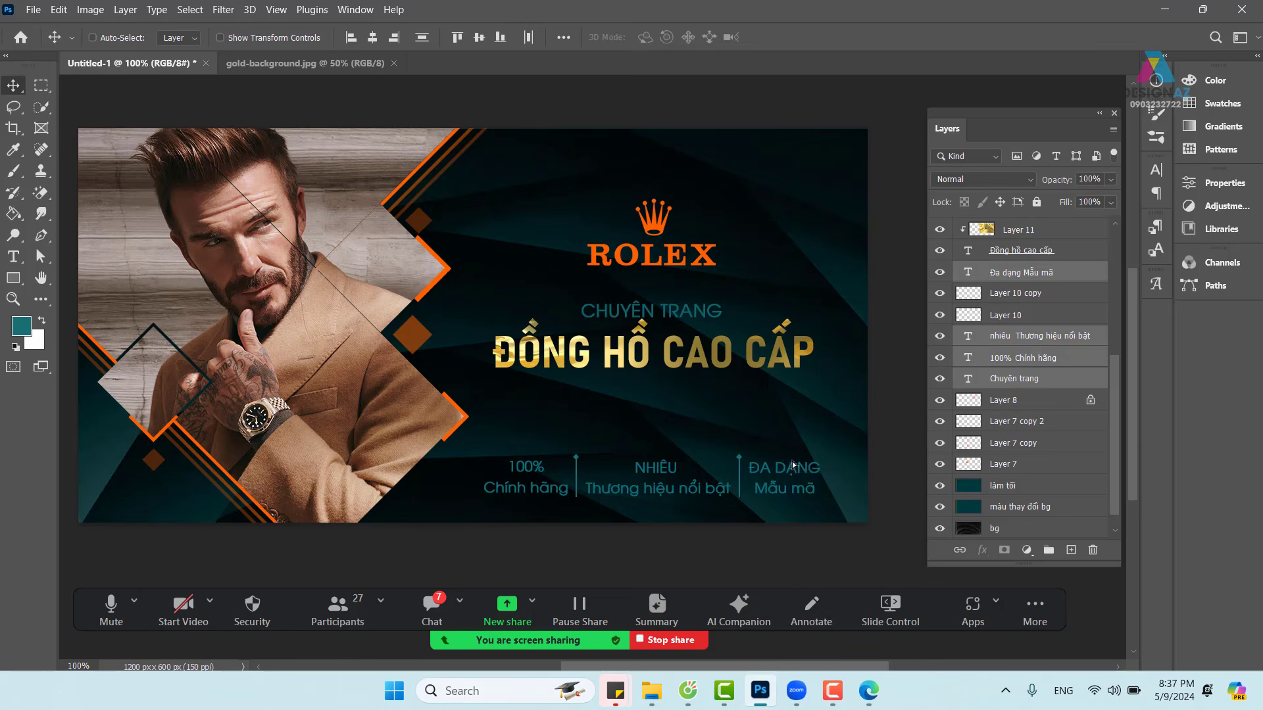
key(t)
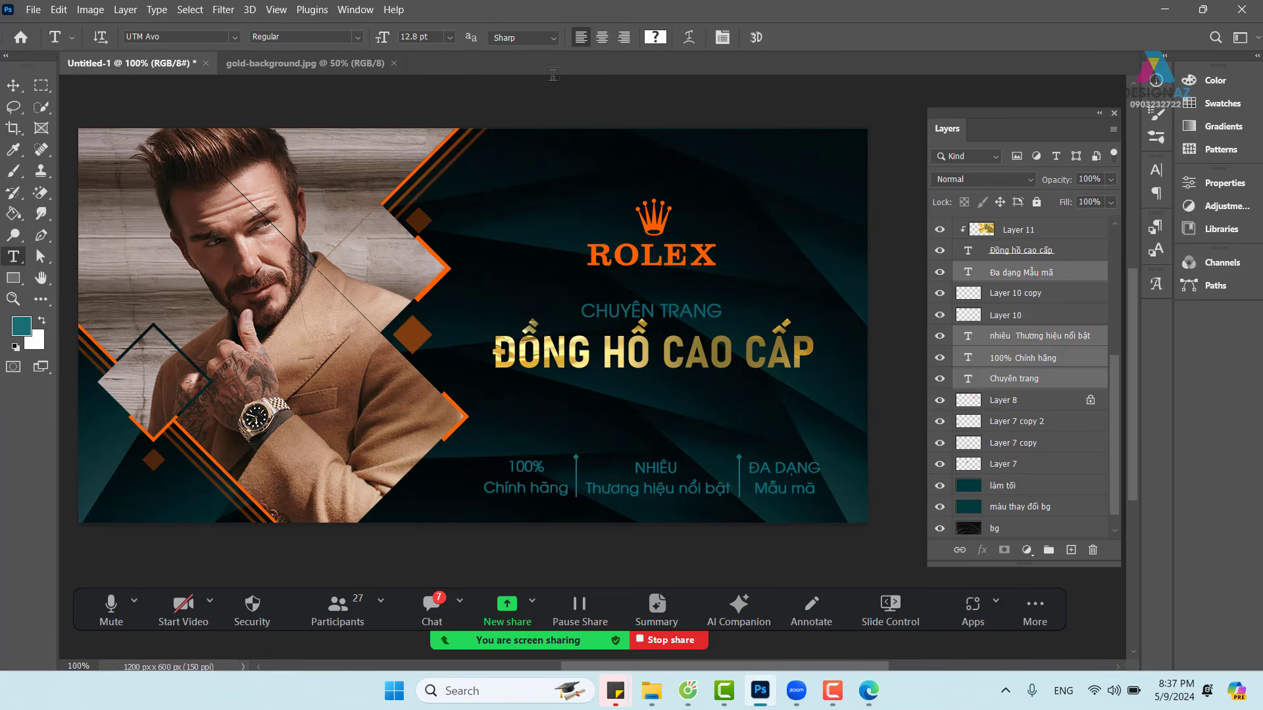
Step: Try a light beige colour sampled from the man's photo on the four selected texts
click(655, 37)
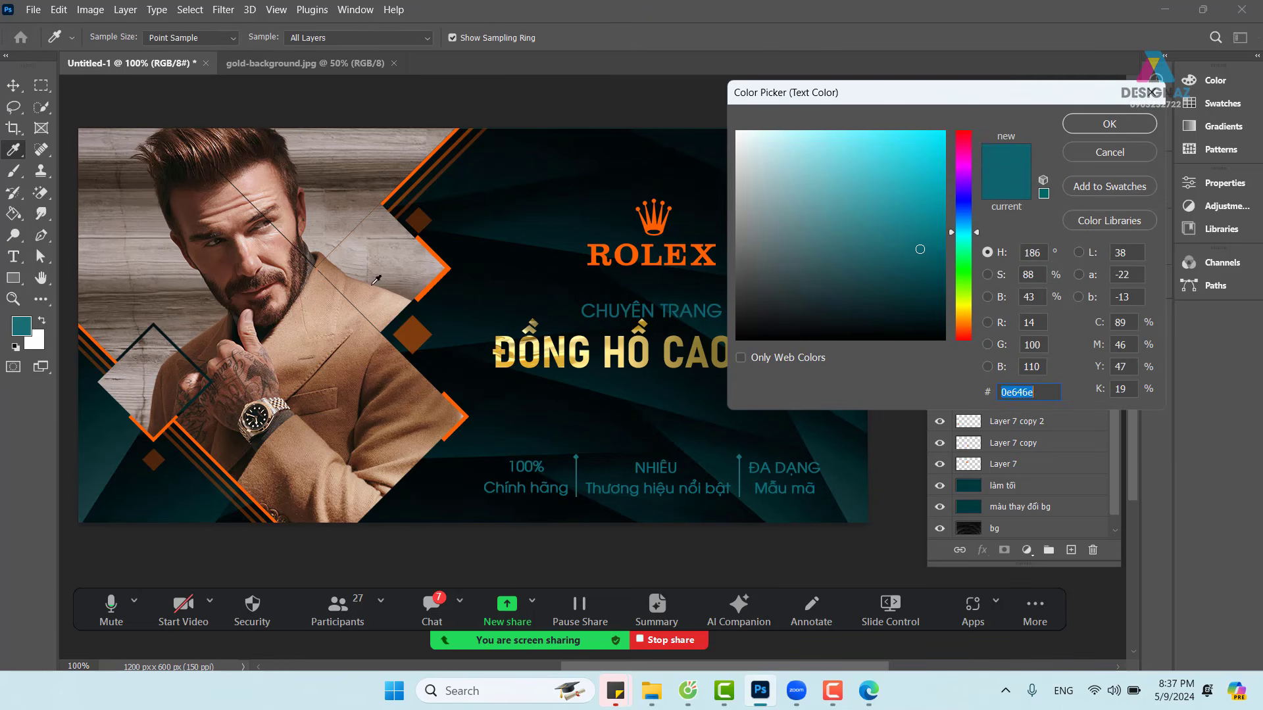
click(339, 312)
click(1110, 123)
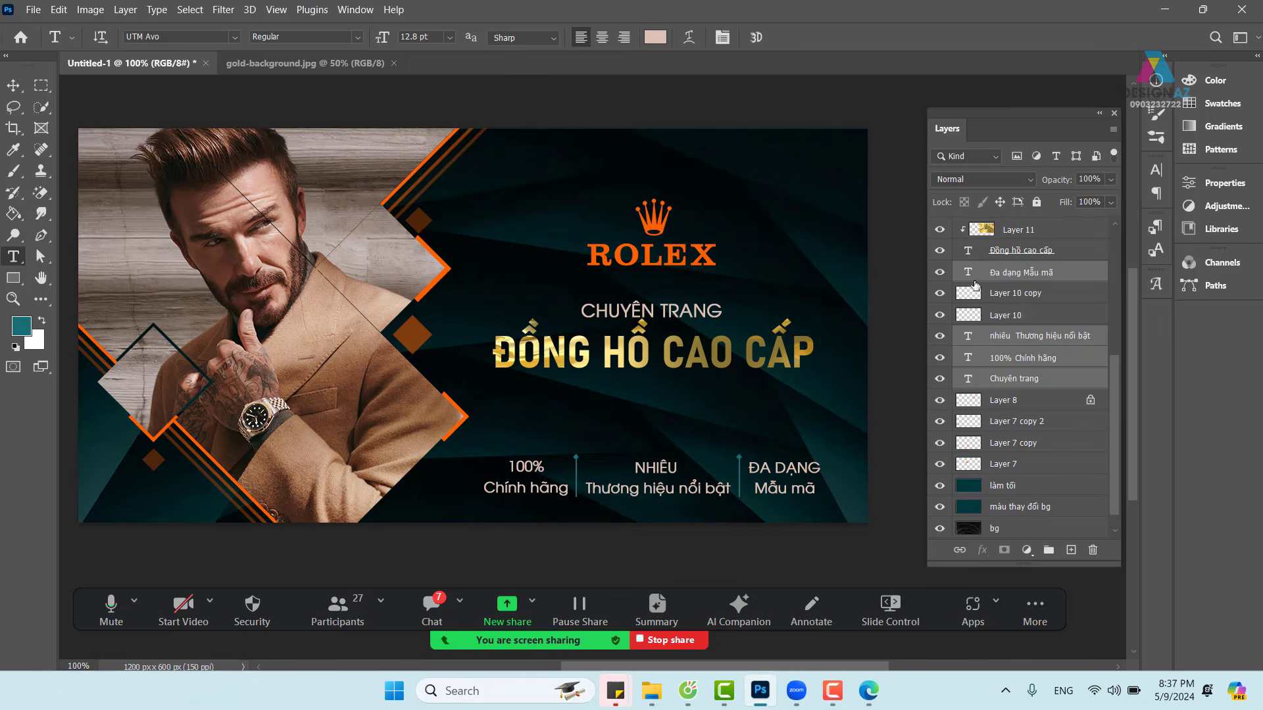
Step: Recolour the "Chuyên trang" text and the three captions with a brown tone sampled from the man's coat
click(655, 38)
click(350, 408)
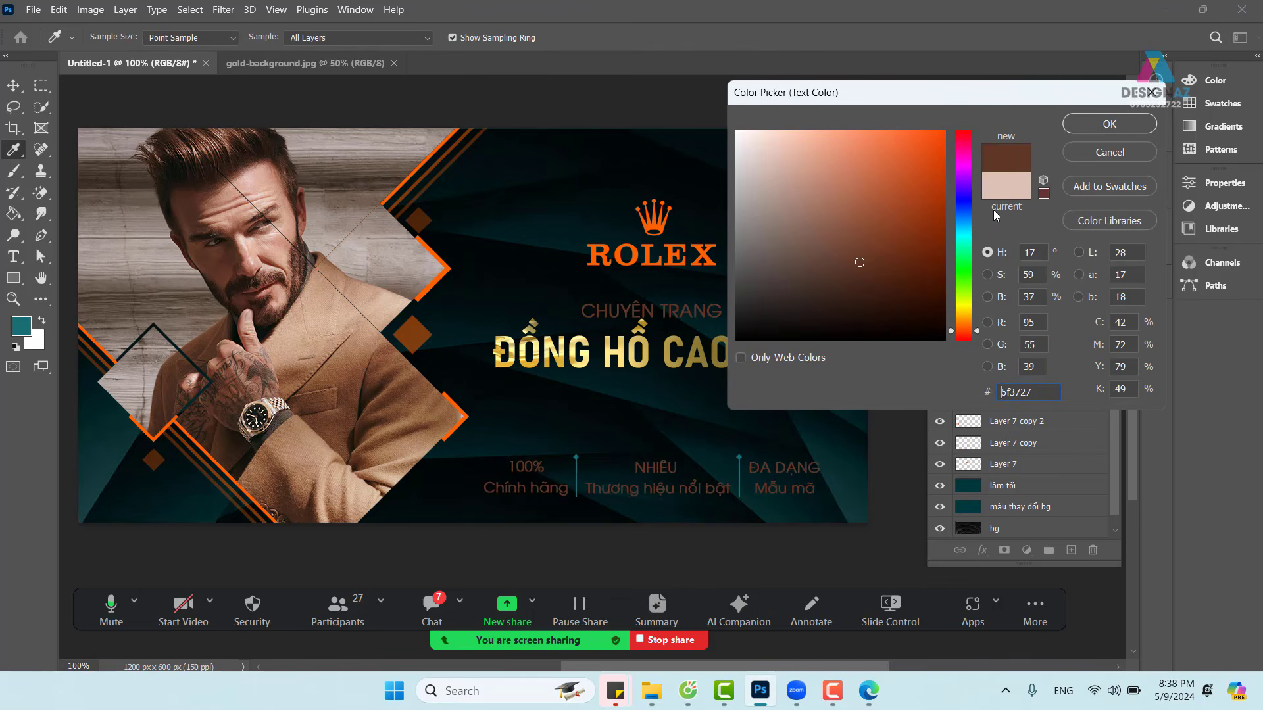
click(343, 363)
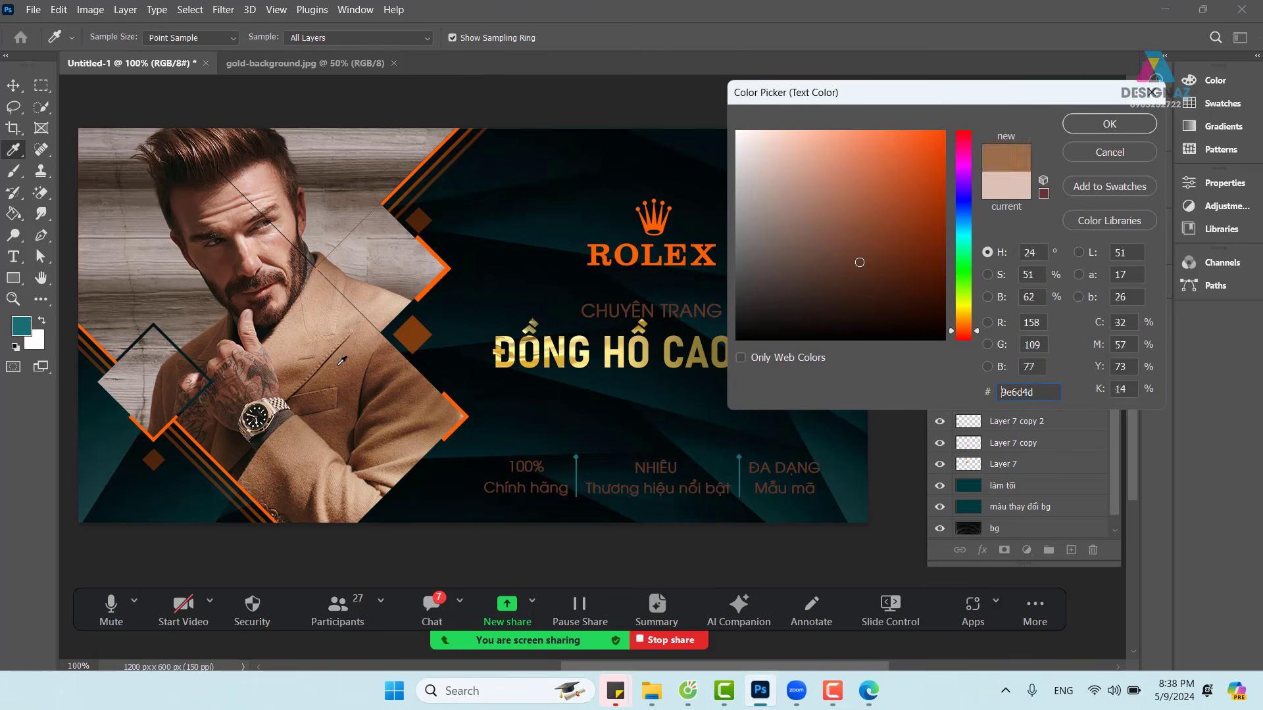
click(1098, 129)
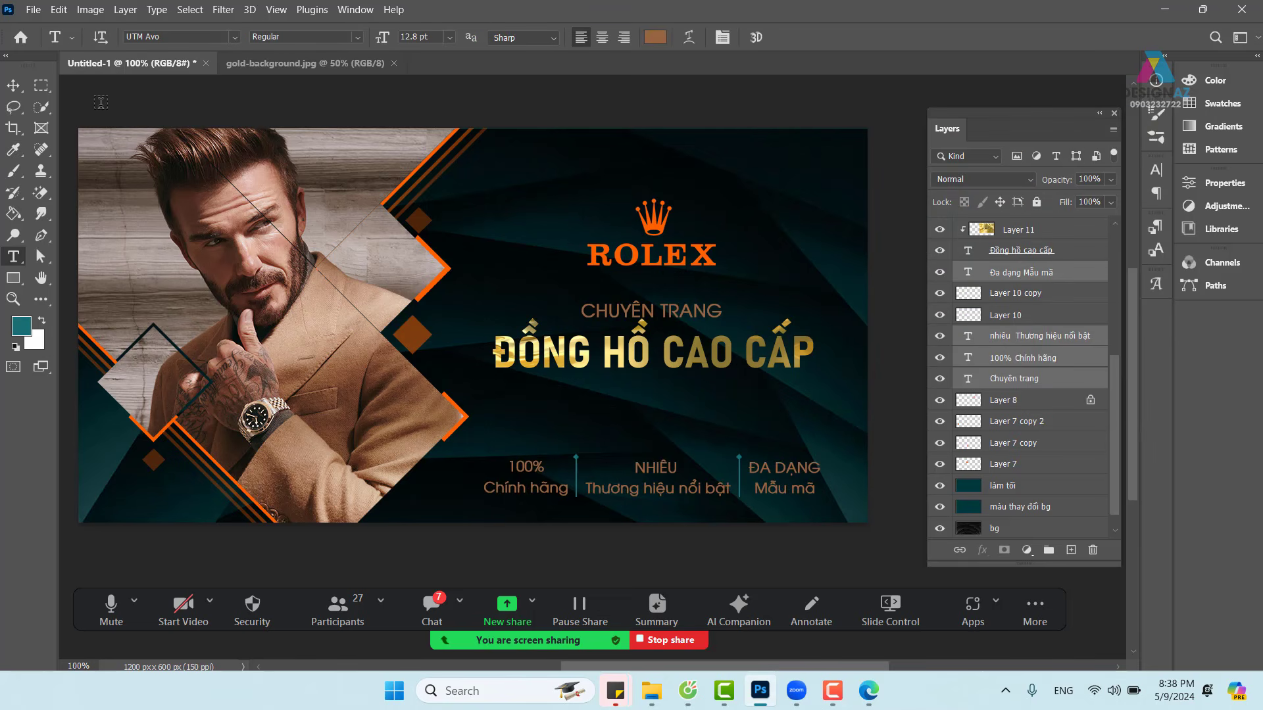
click(14, 85)
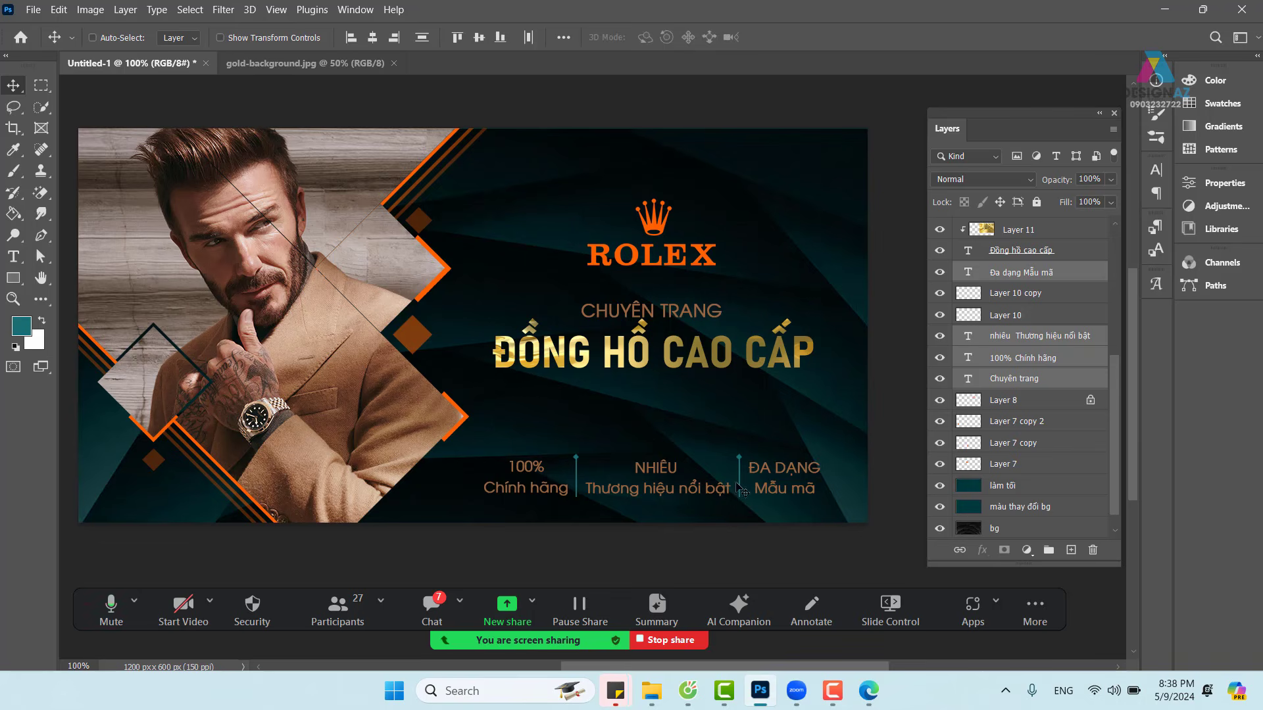
Step: Lock the transparent pixels of Layer 10 copy and fill the divider before "Đa dạng" with brown sampled from the "Nhiều" caption
key(ctrl+plus)
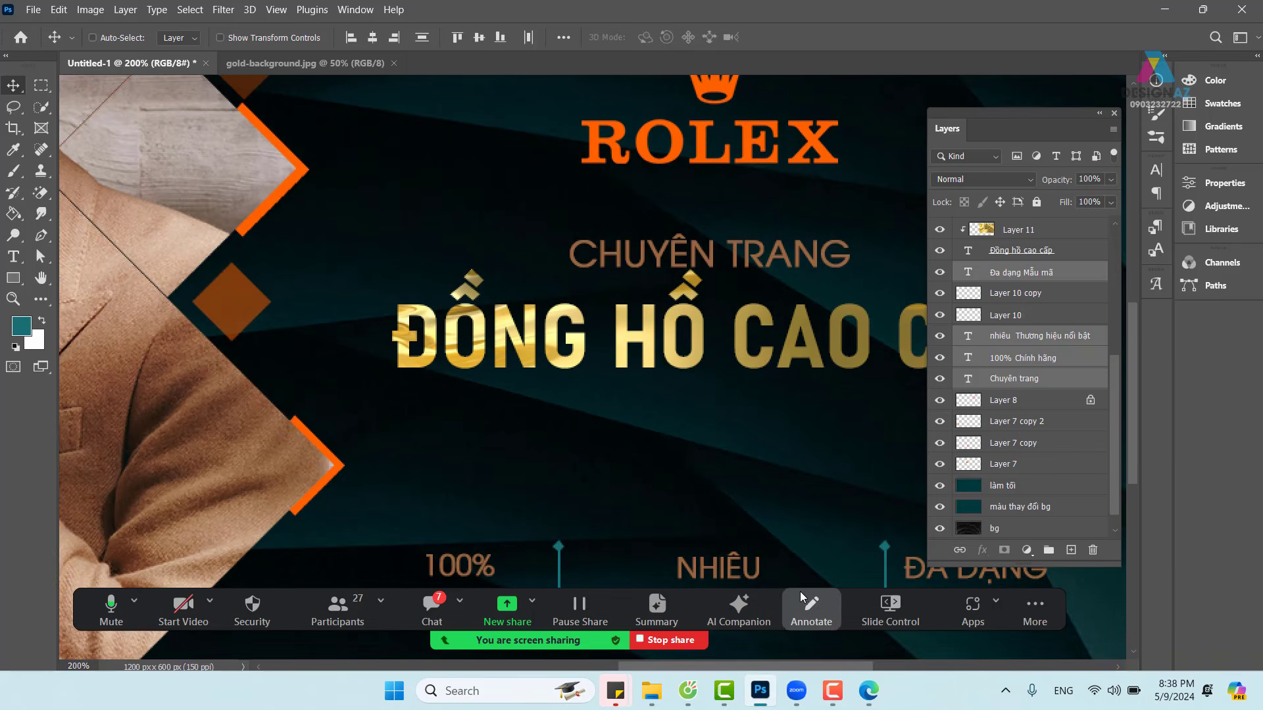
scroll(530, 290, down, 3)
scroll(530, 289, right, 2)
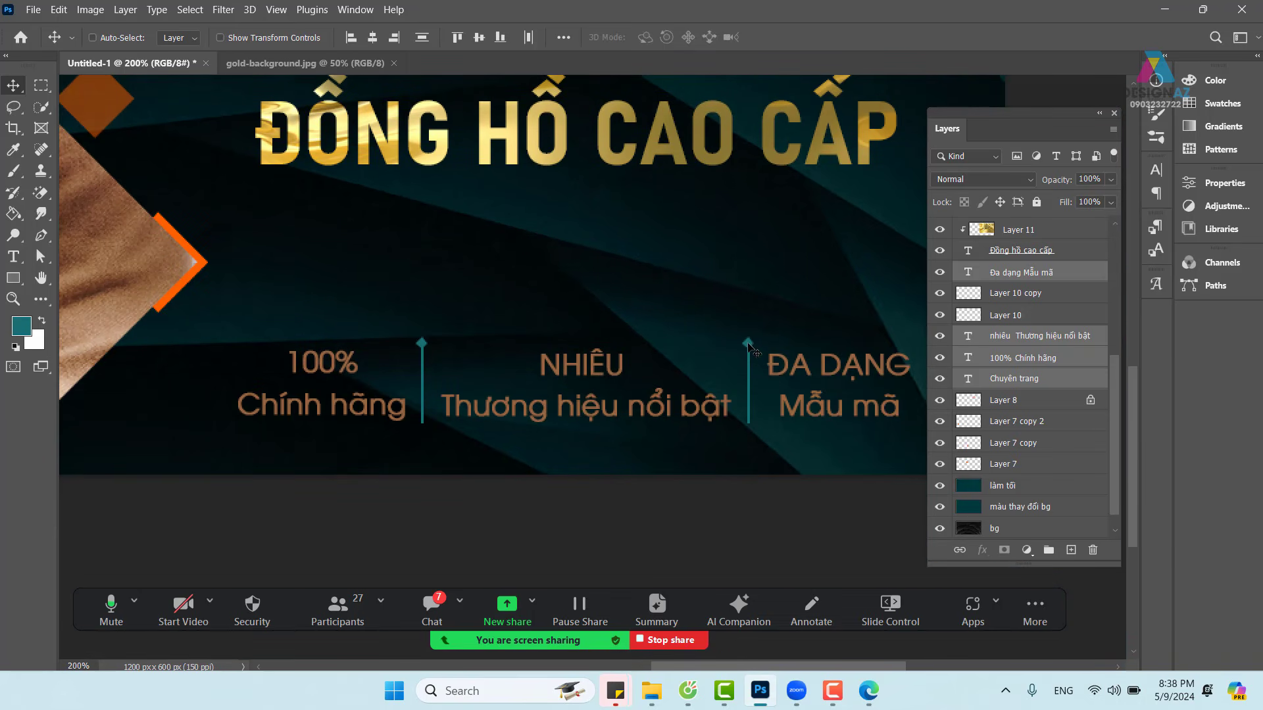
mouse_move(747, 353)
mouse_down()
mouse_move(749, 332)
mouse_move(746, 354)
mouse_up()
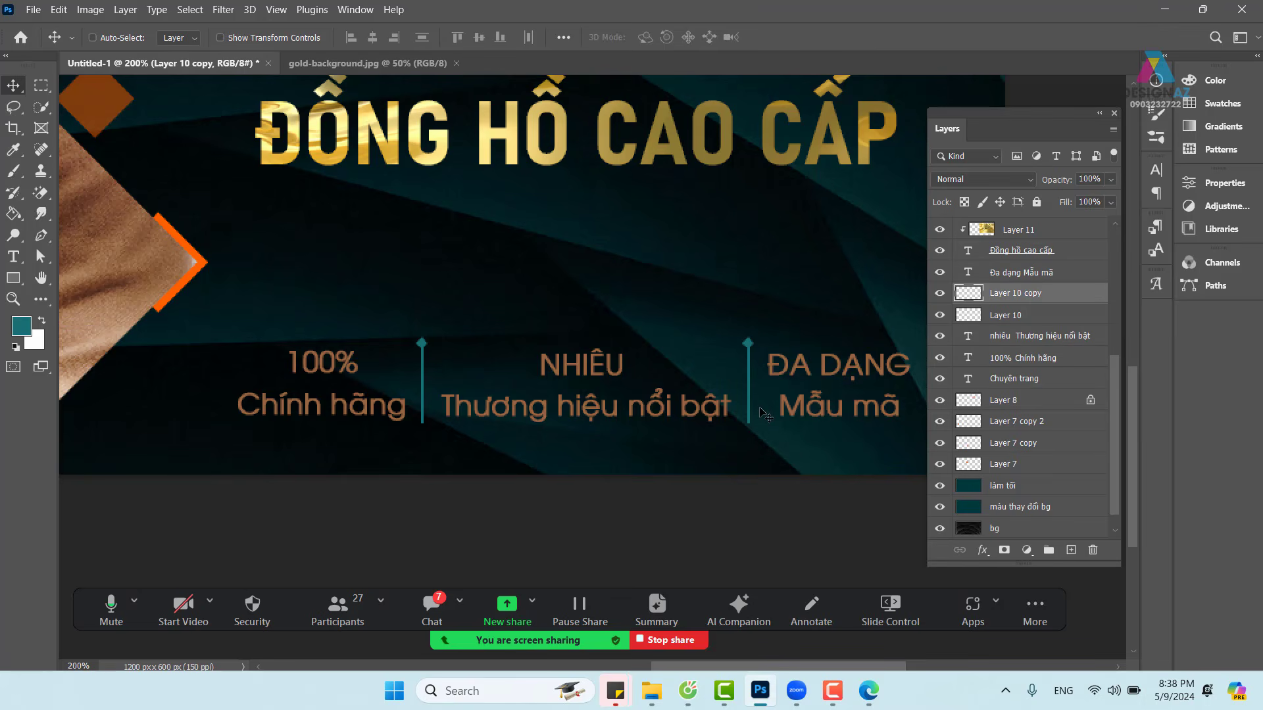
click(964, 202)
key(i)
click(621, 369)
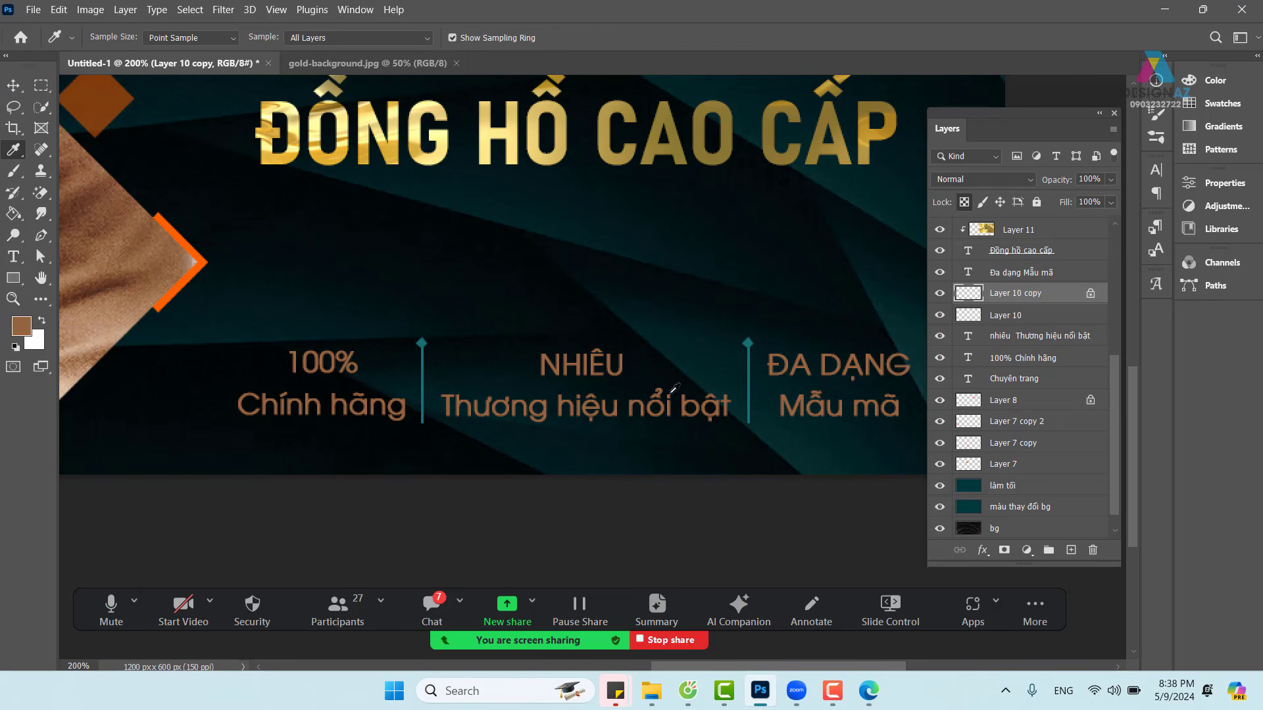
key(alt+BackSpace)
key(v)
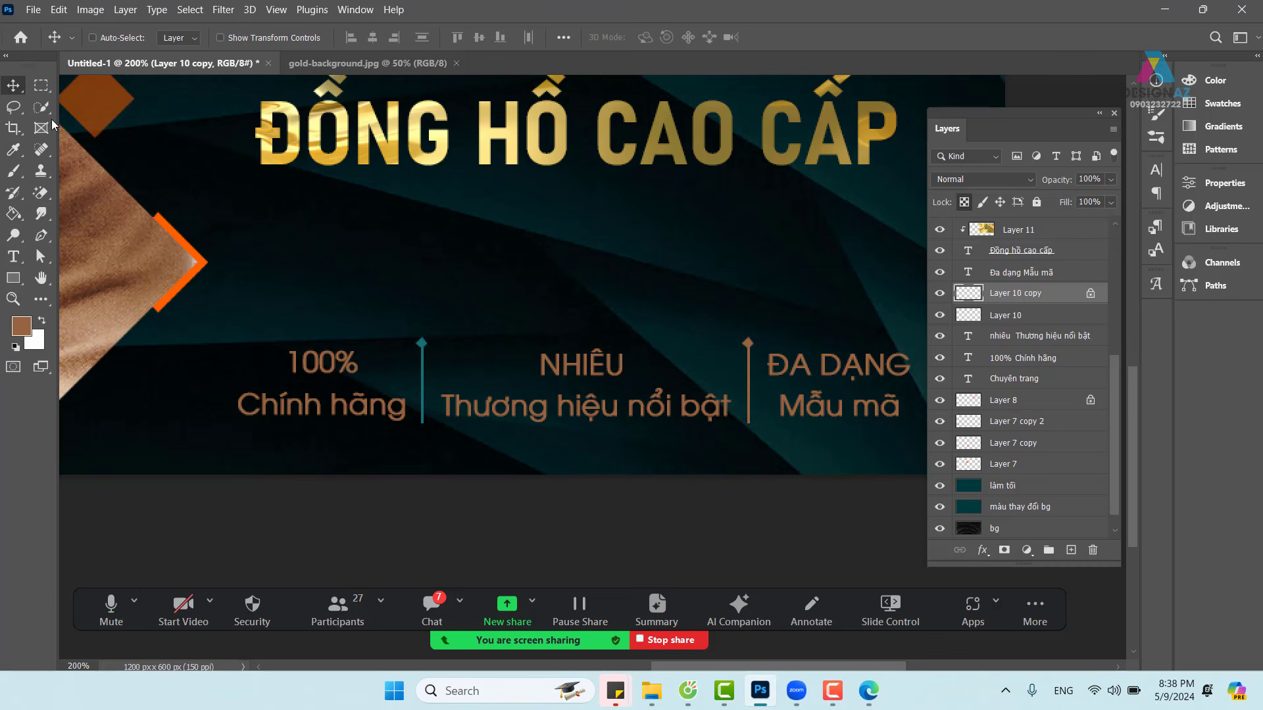
Step: Lock the transparent pixels of Layer 10 and fill the divider beside "100% Chính hãng" with the same brown
right_click(424, 343)
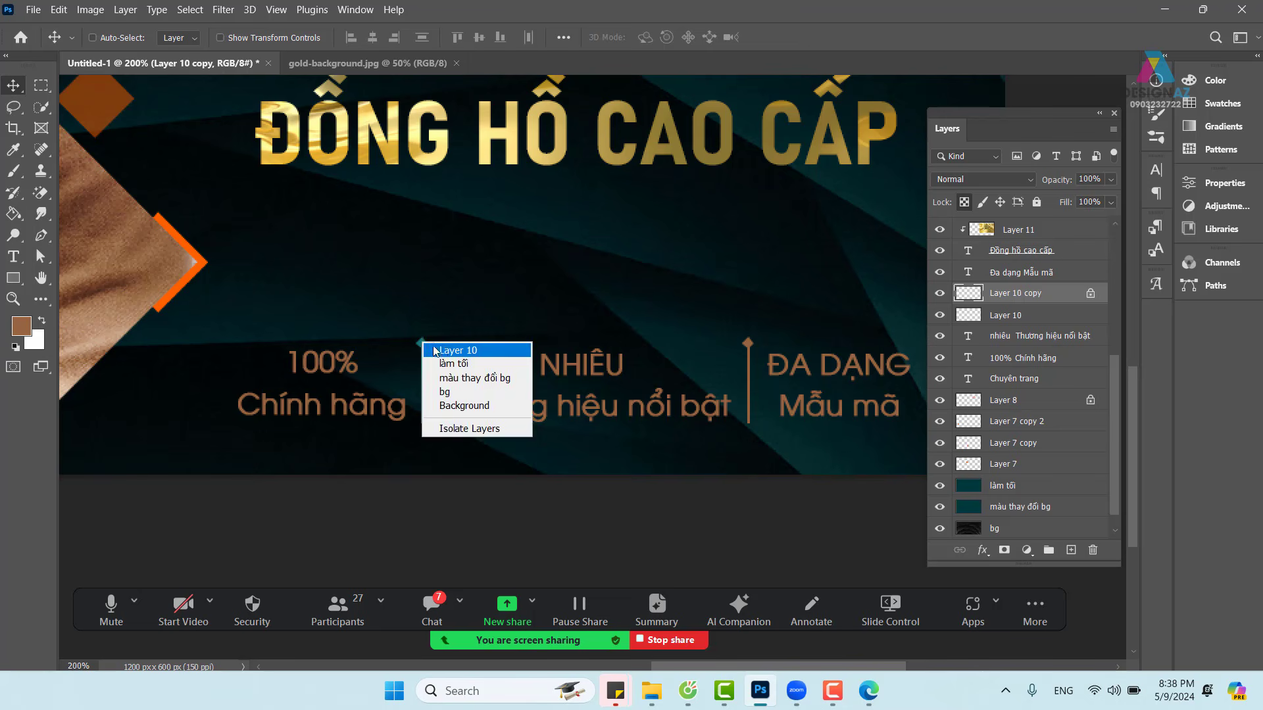
click(439, 354)
click(964, 202)
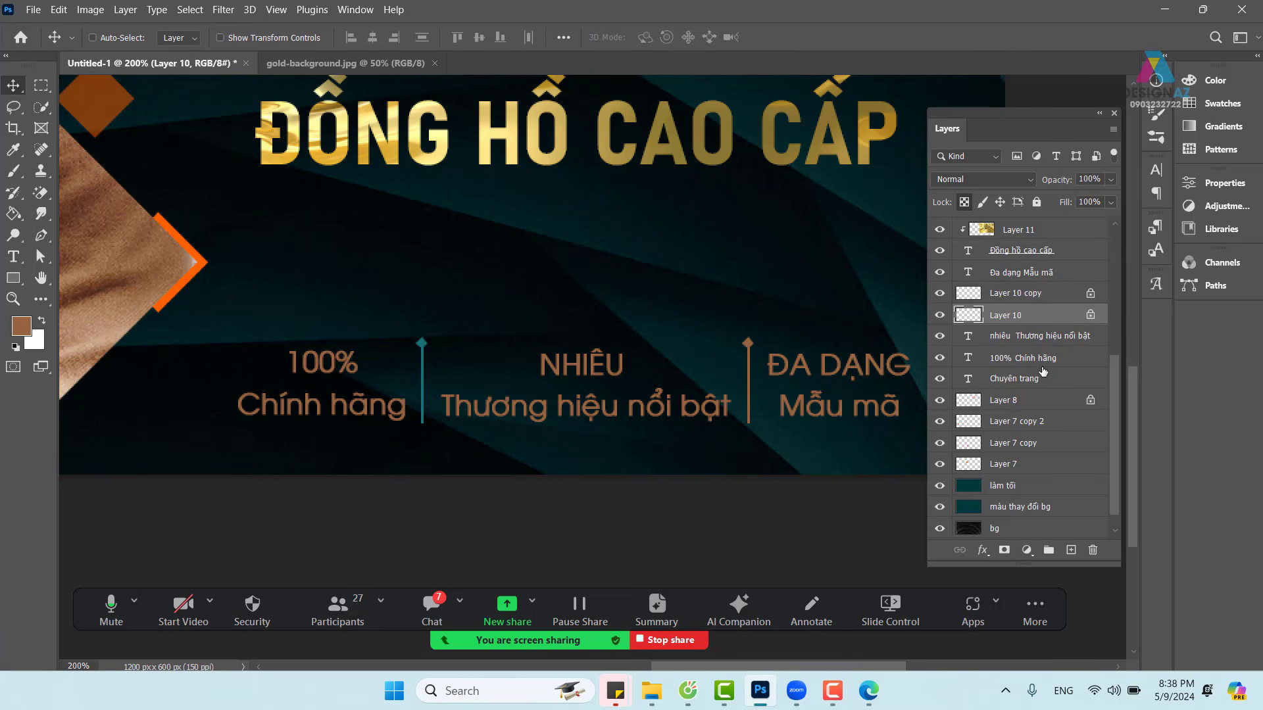
key(alt+BackSpace)
key(ctrl+minus)
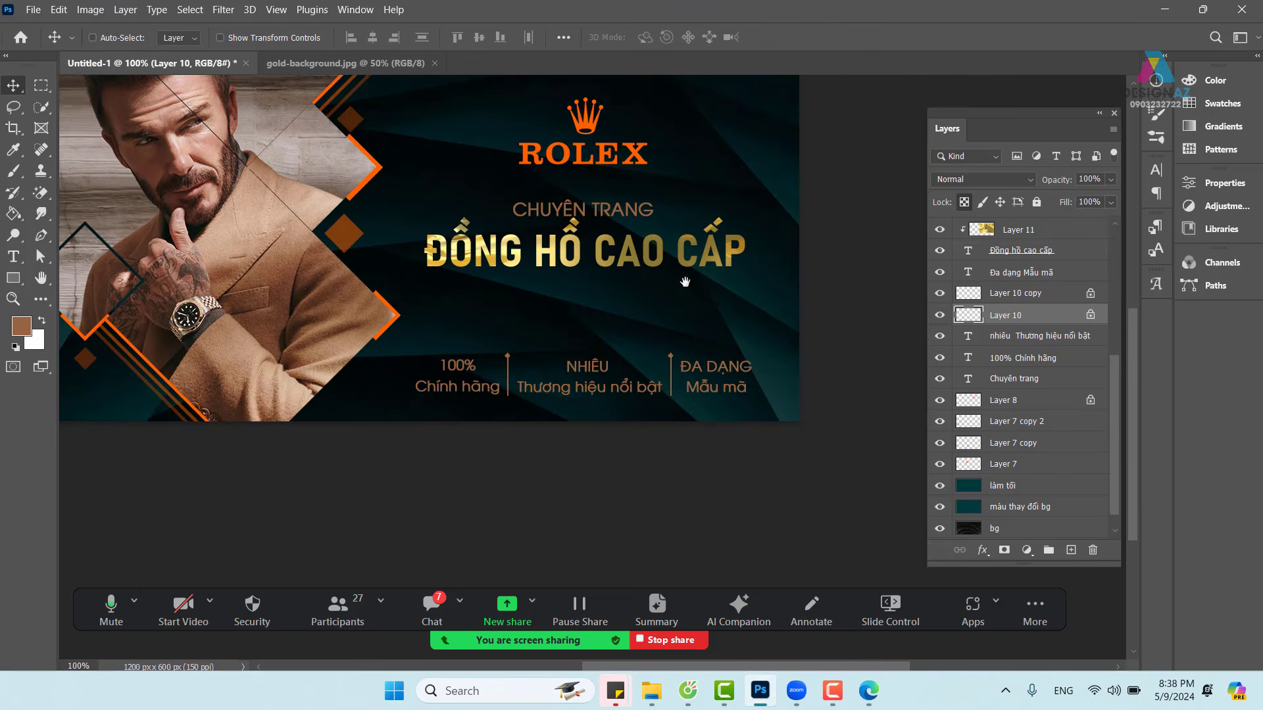
Step: Undo Layer 10's transparency lock and recolouring, try the brown fill with transparent pixels unlocked, and undo it
drag(685, 281, 719, 458)
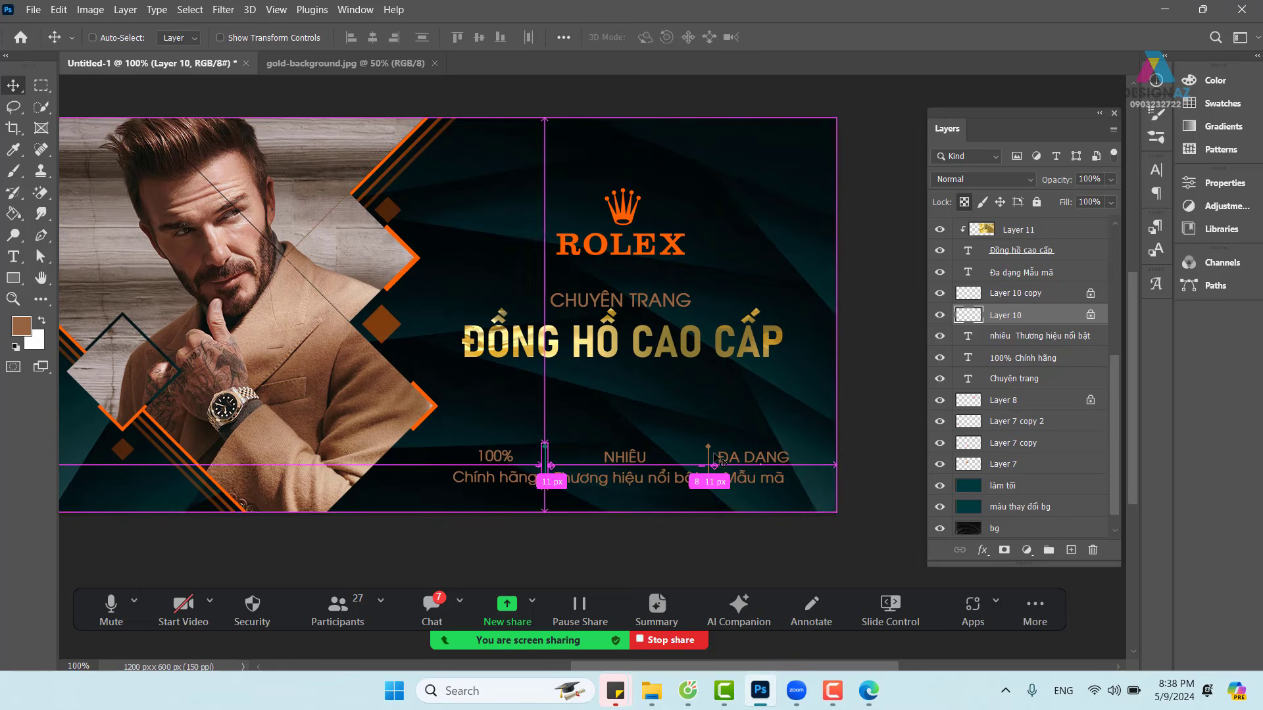
key(ctrl)
key(ctrl+plus)
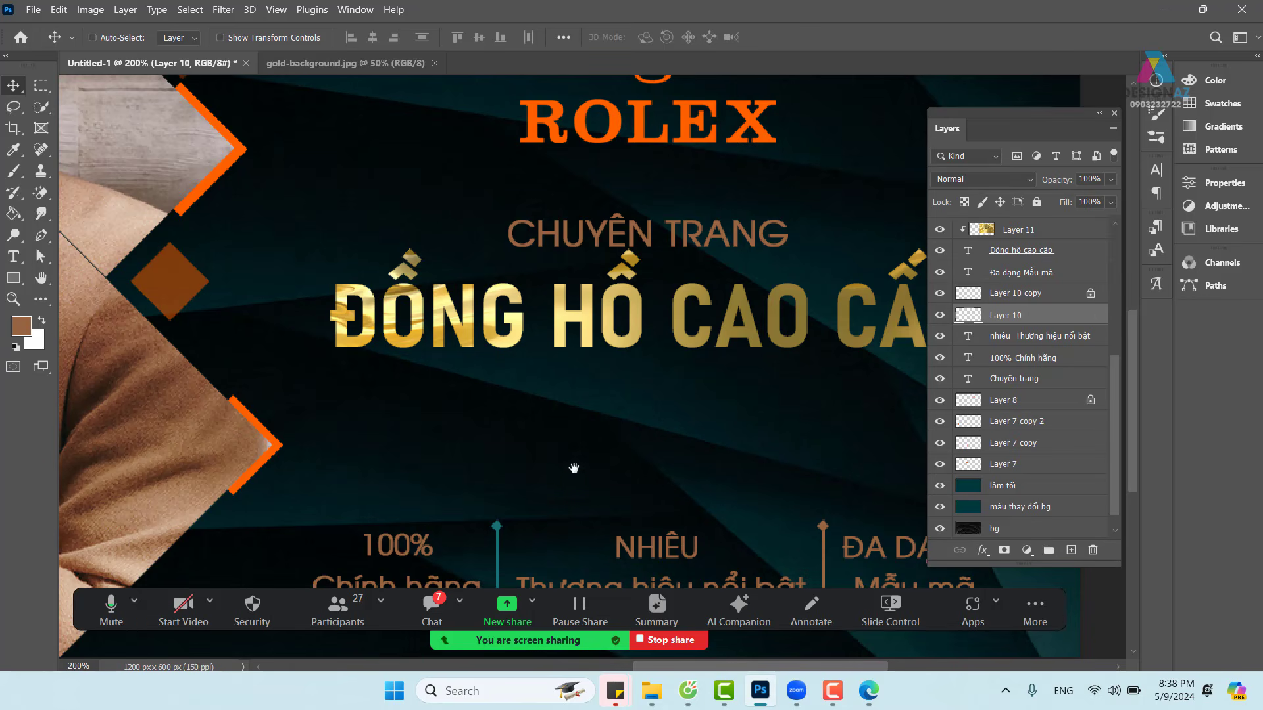
scroll(573, 468, down, 5)
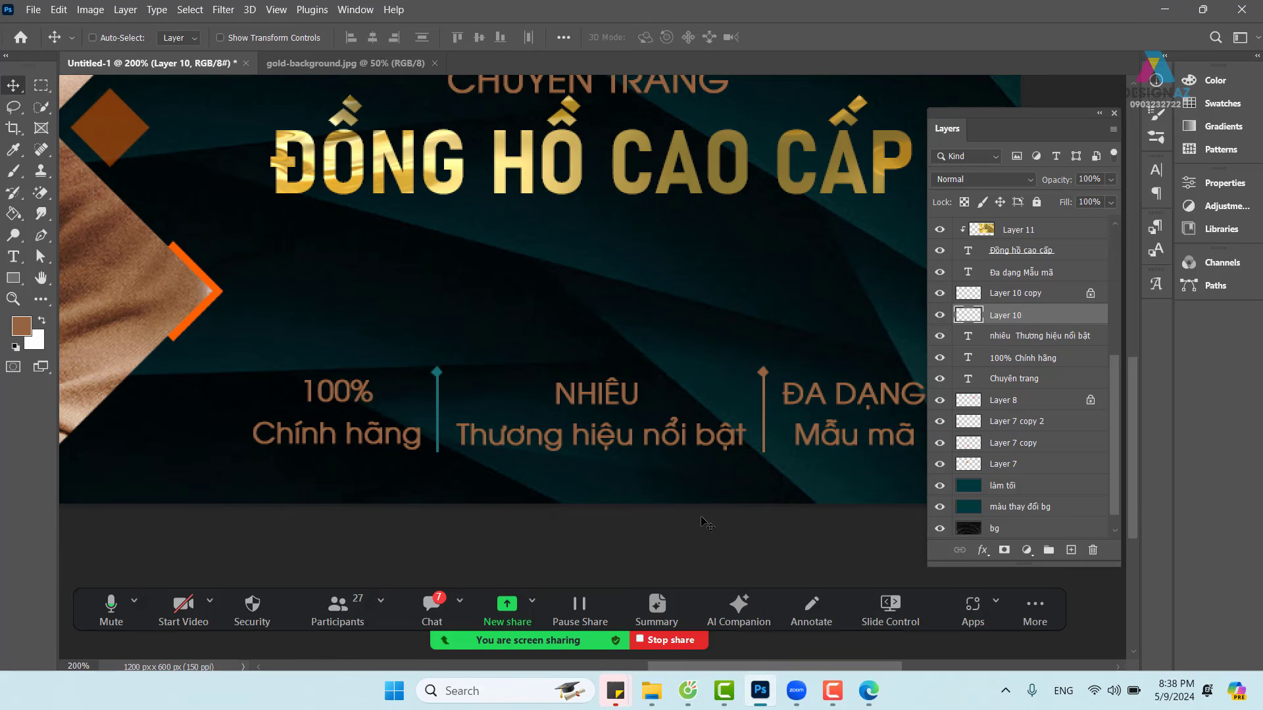
key(alt+BackSpace)
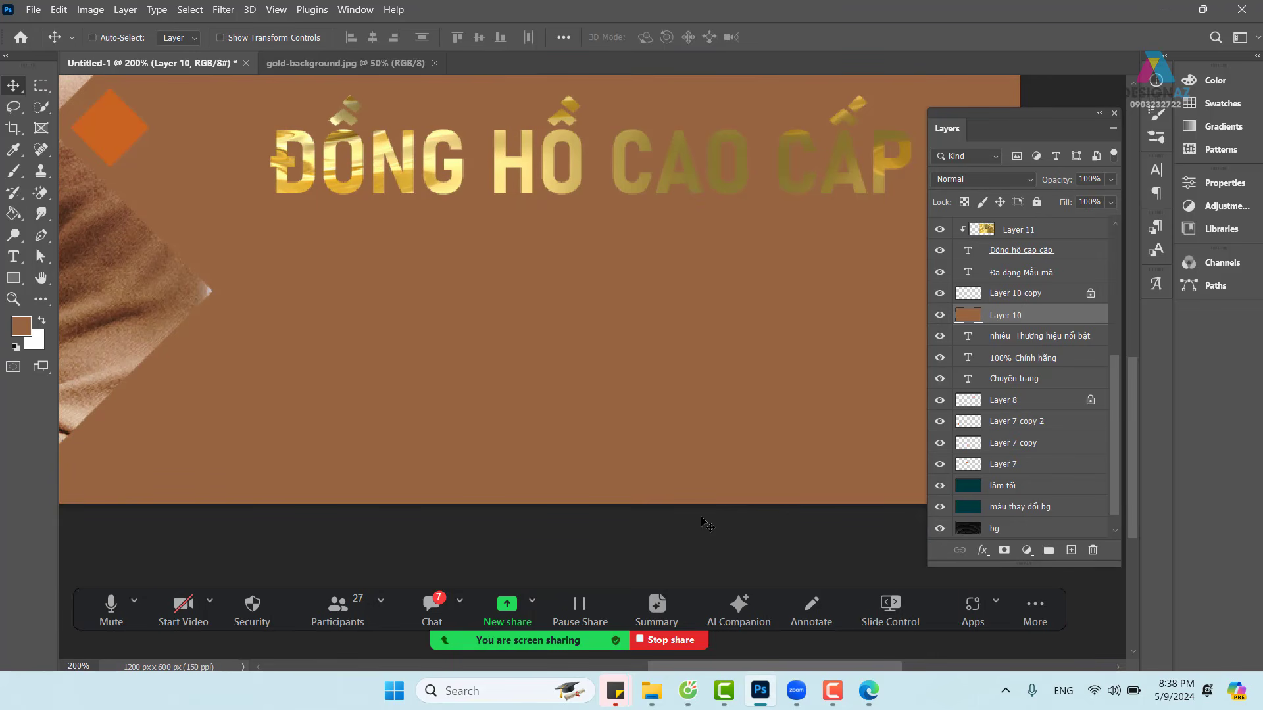
key(ctrl+z)
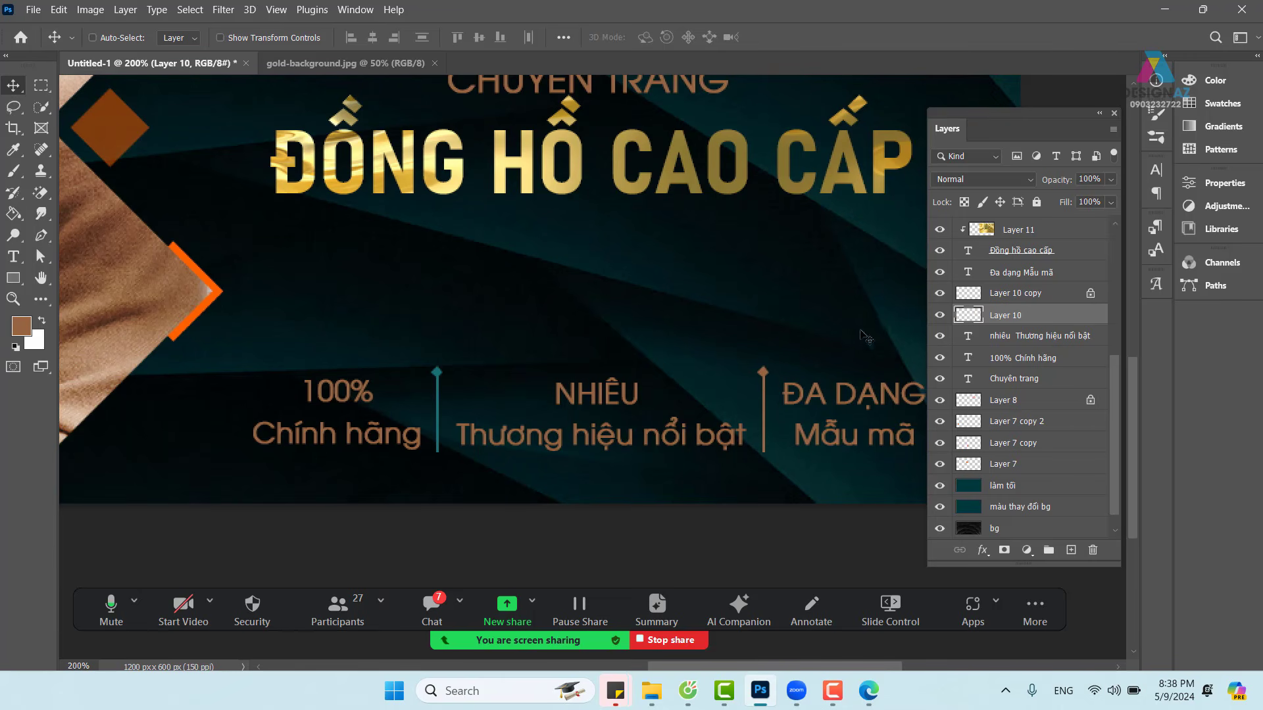
Step: Lock Layer 10's transparent pixels, fill its divider with brown, and set both divider layers to 50% opacity
click(965, 203)
key(alt+BackSpace)
key(5)
right_click(766, 374)
click(780, 382)
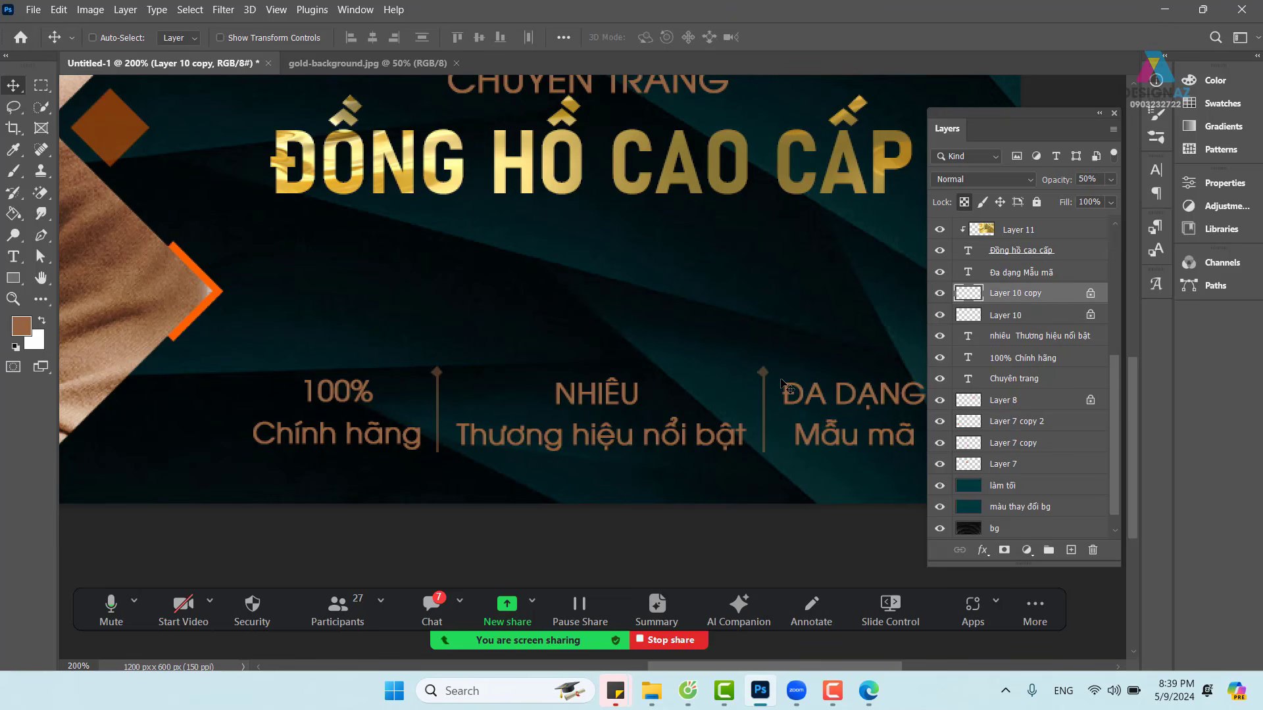
key(ctrl+minus)
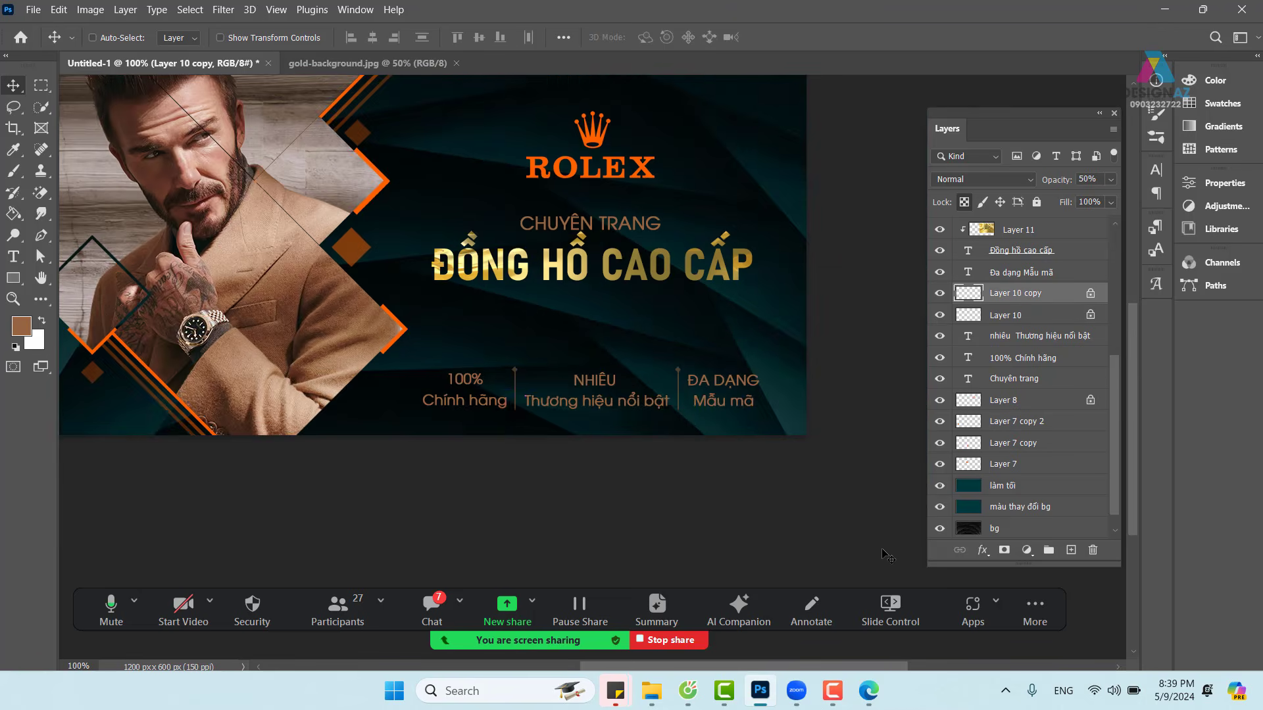
scroll(637, 530, up, 1)
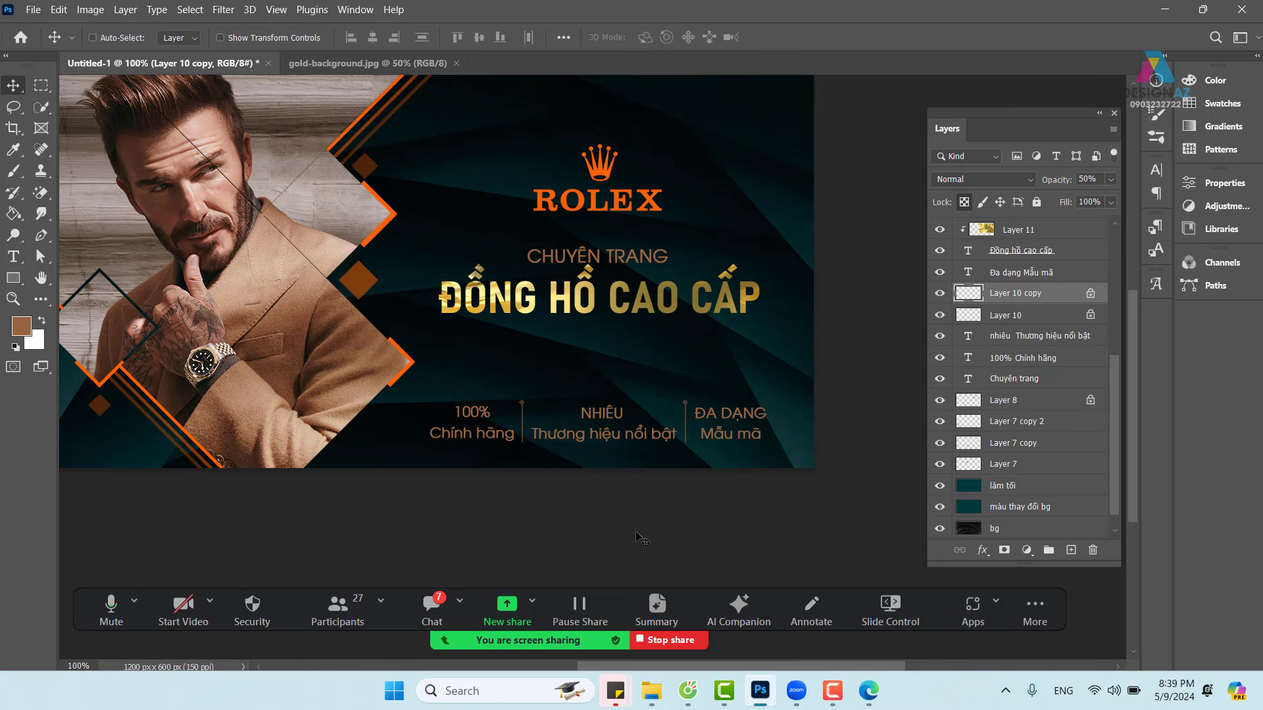
key(ctrl+minus)
key(ctrl+minus)
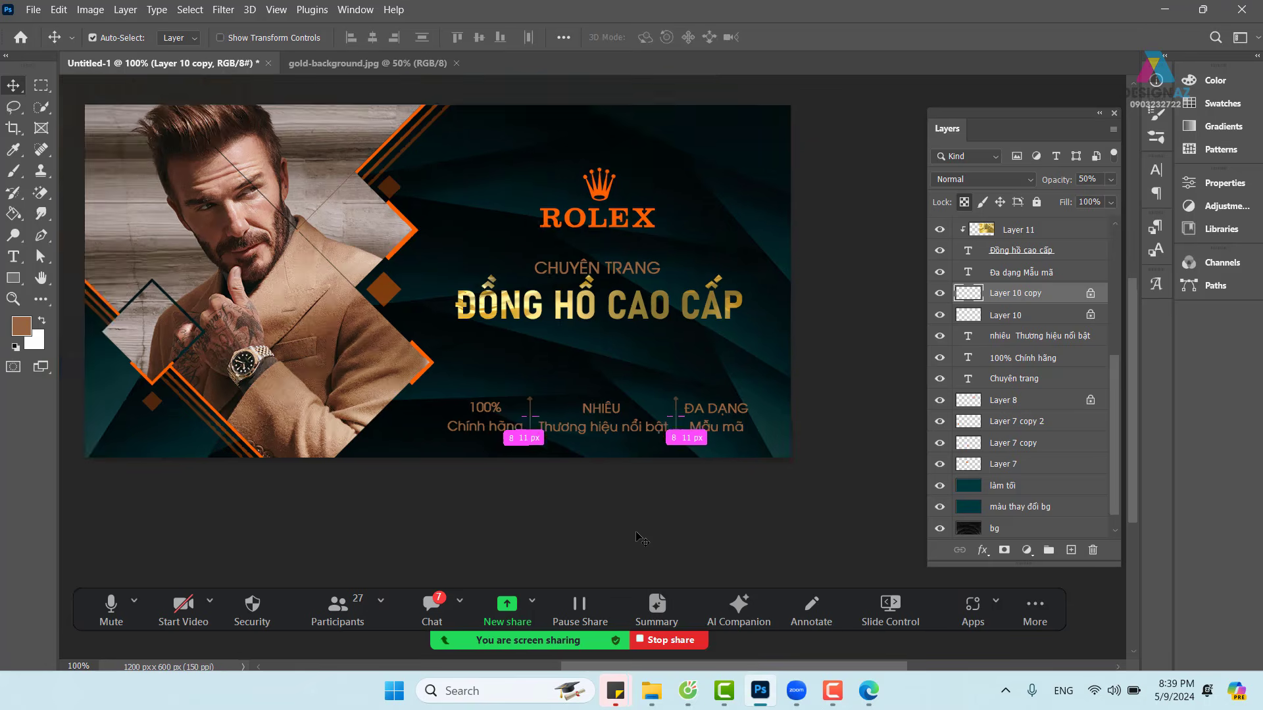
key(ctrl+plus)
key(ctrl+plus)
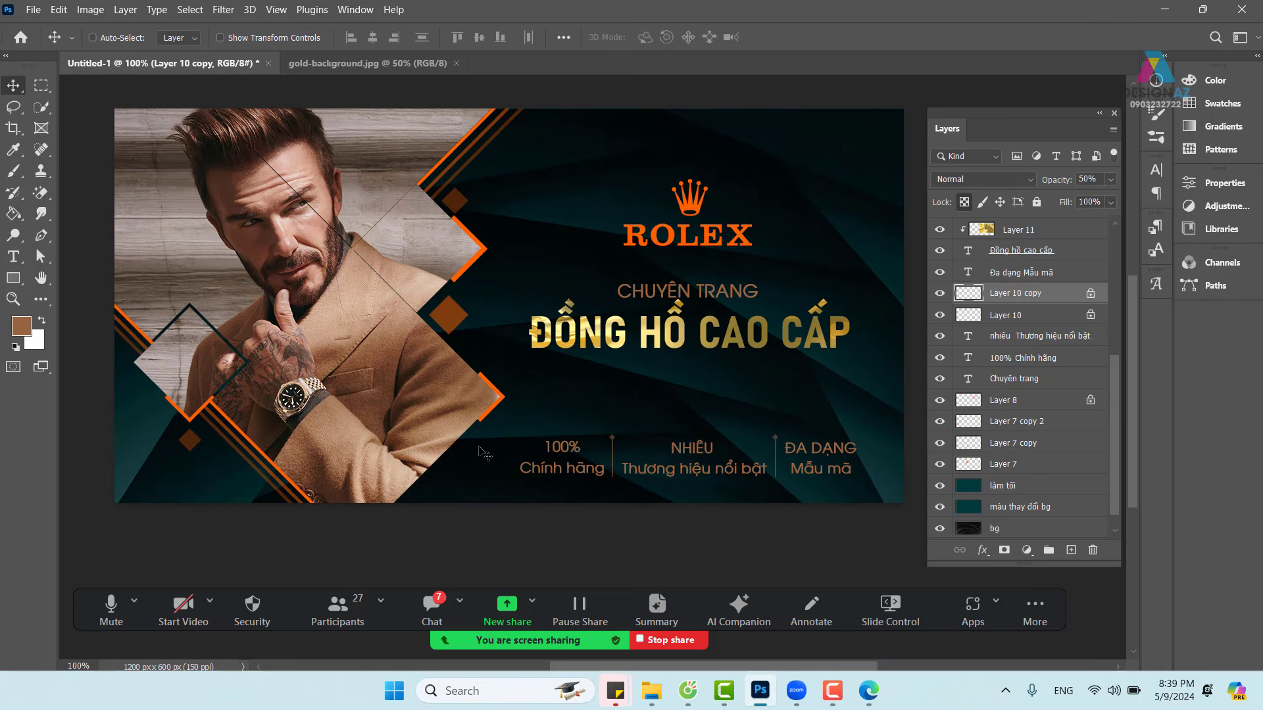
Step: Load the outline of the "Đồng hồ cao cấp" headline text as a selection and add a new layer above the gold texture Layer 11
key(ctrl+plus)
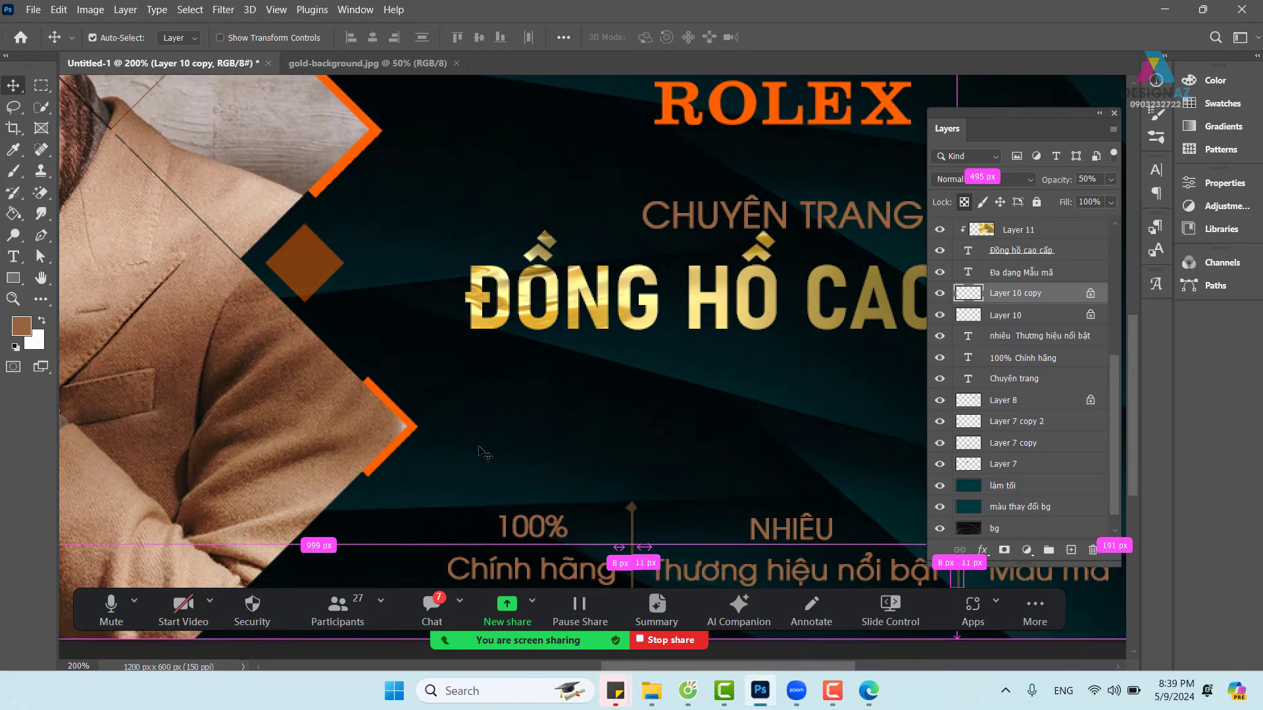
drag(645, 380, 432, 389)
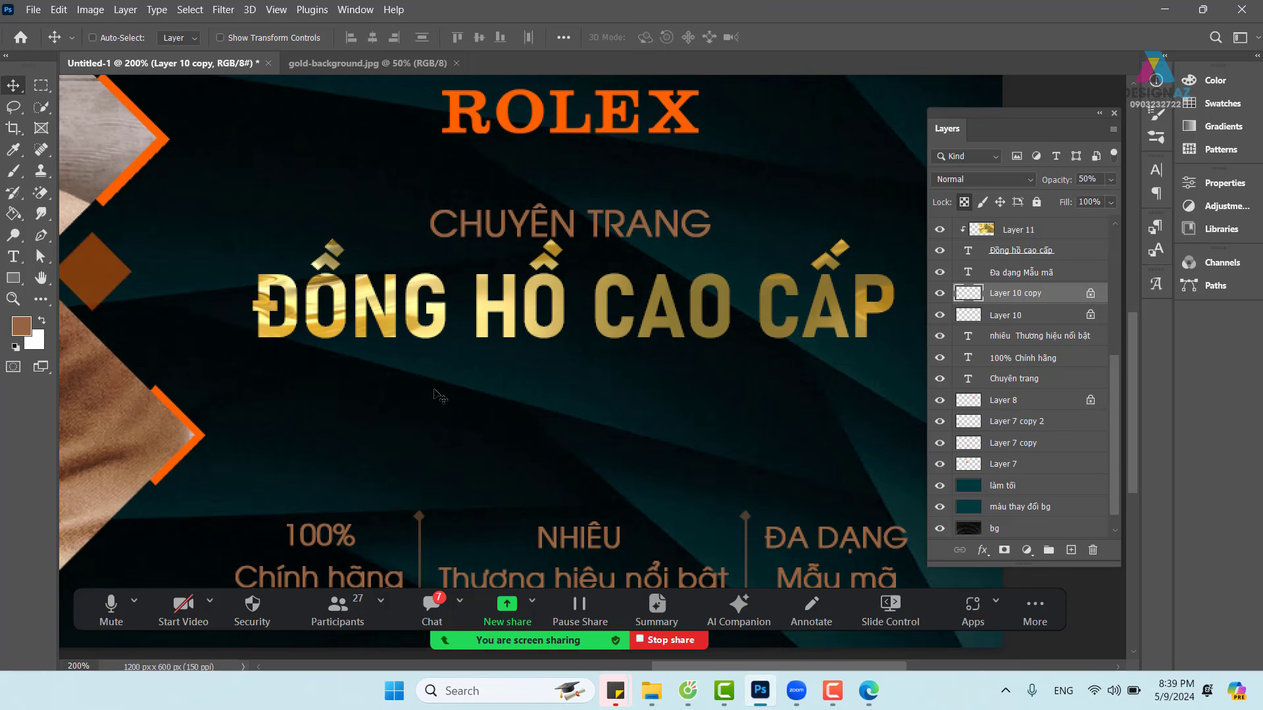
right_click(438, 327)
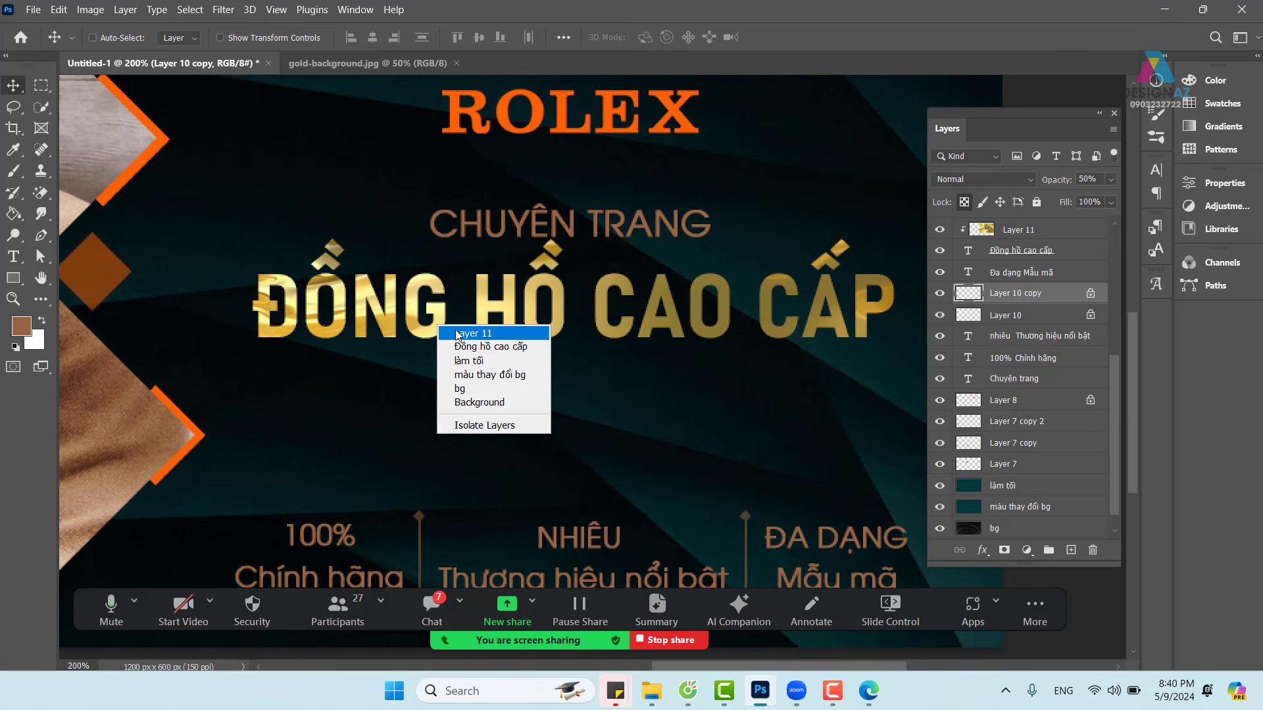
click(462, 334)
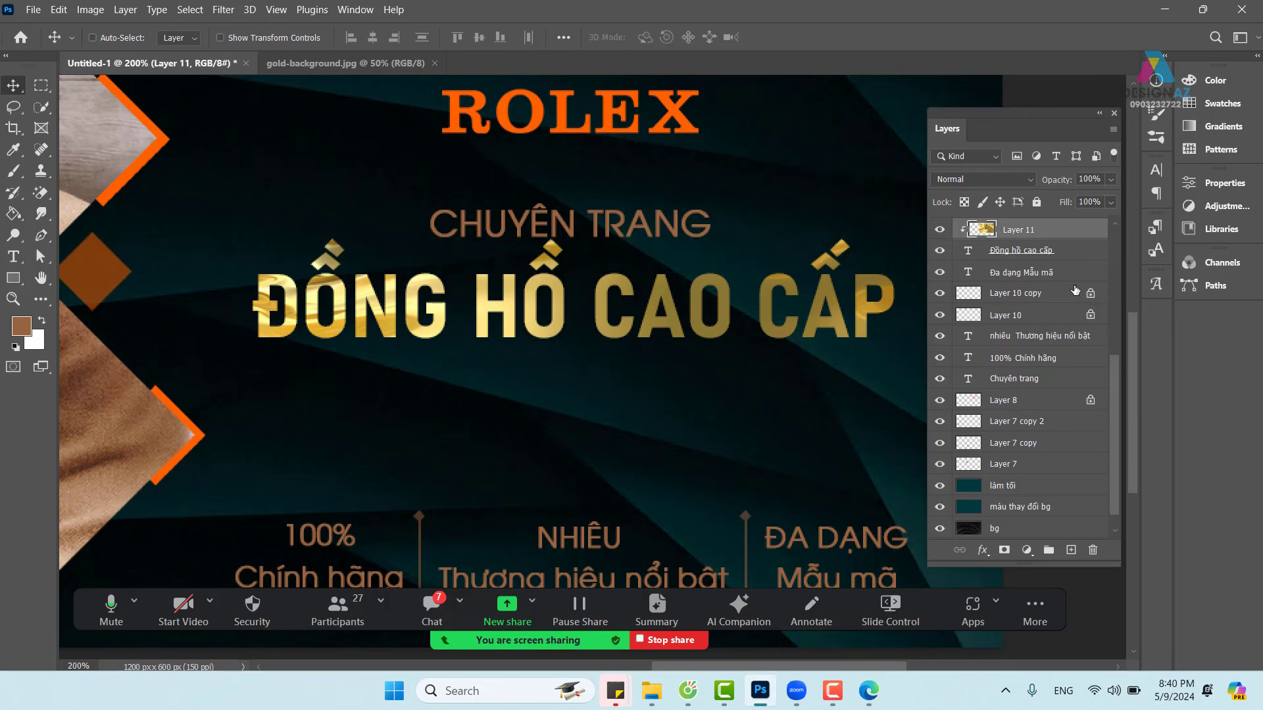
click(1027, 253)
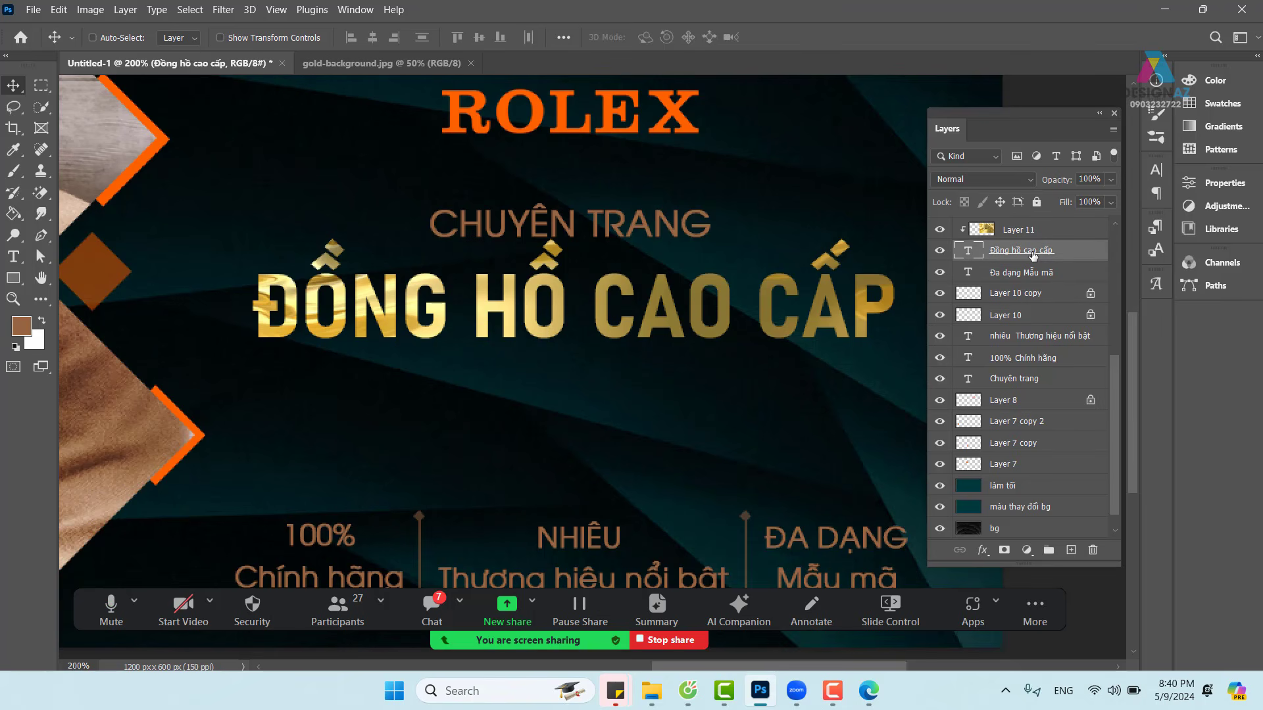
right_click(559, 326)
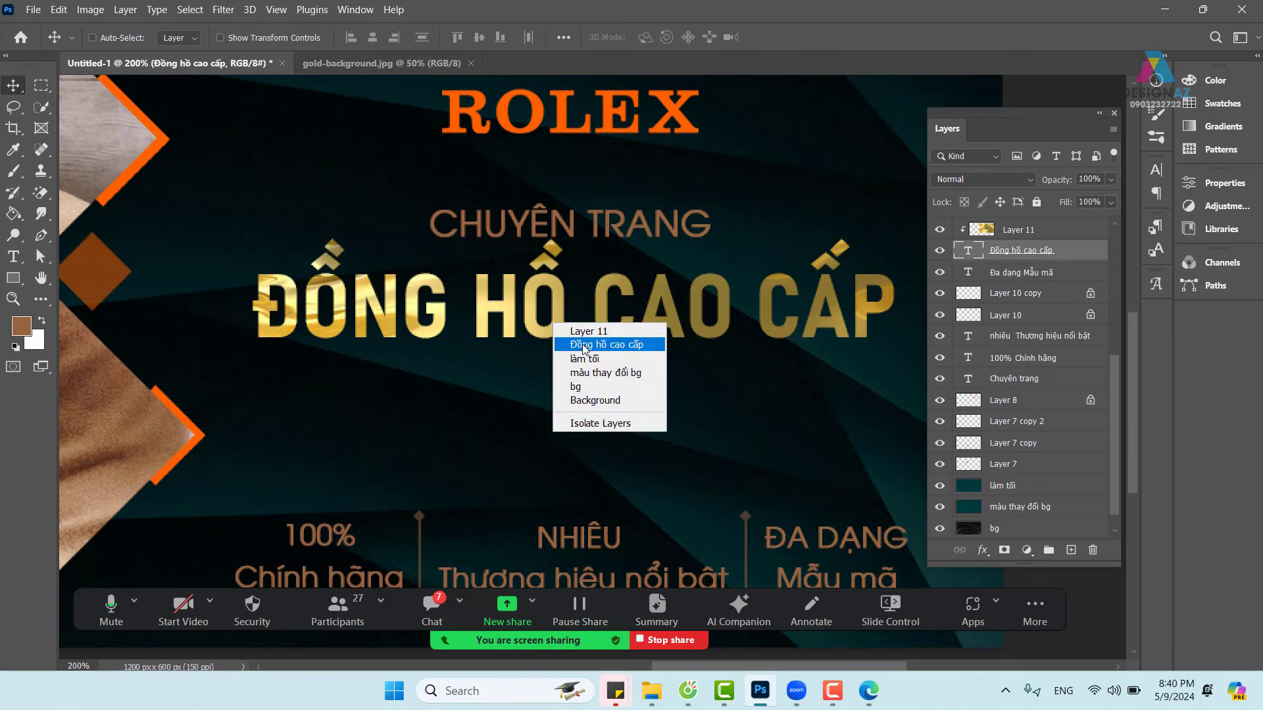
click(584, 346)
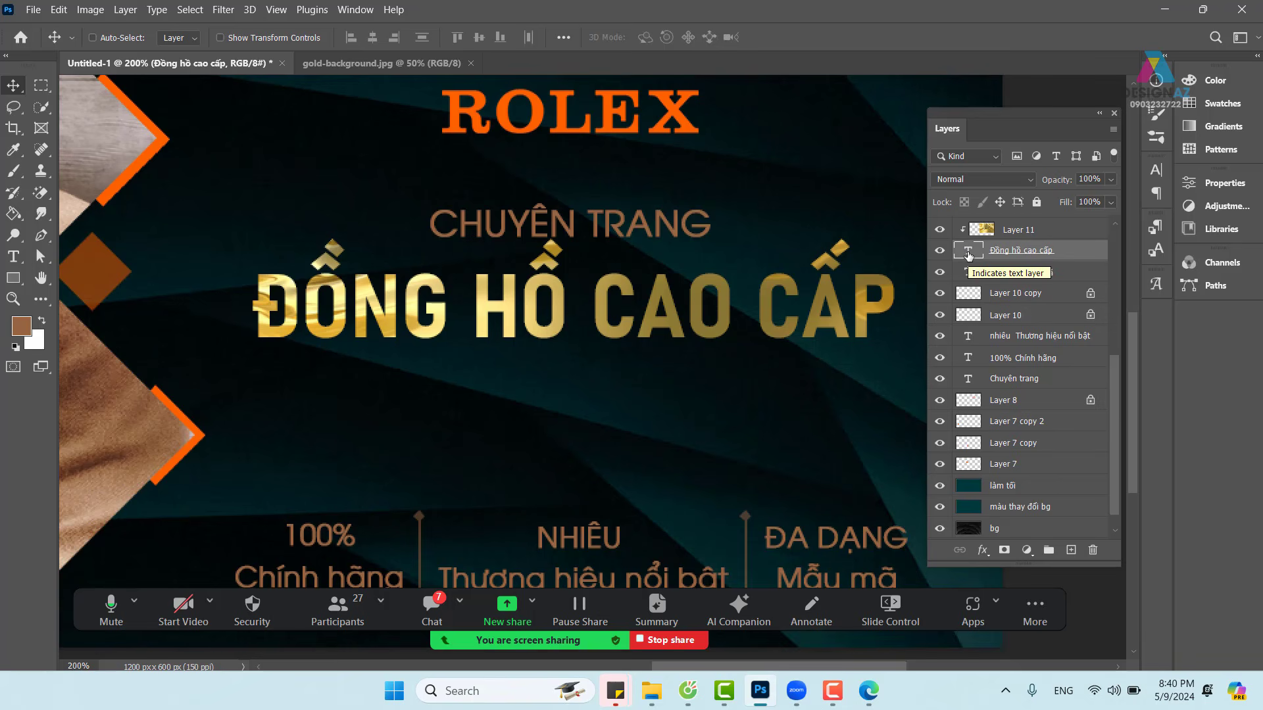
key(ctrl)
ctrl+click(968, 255)
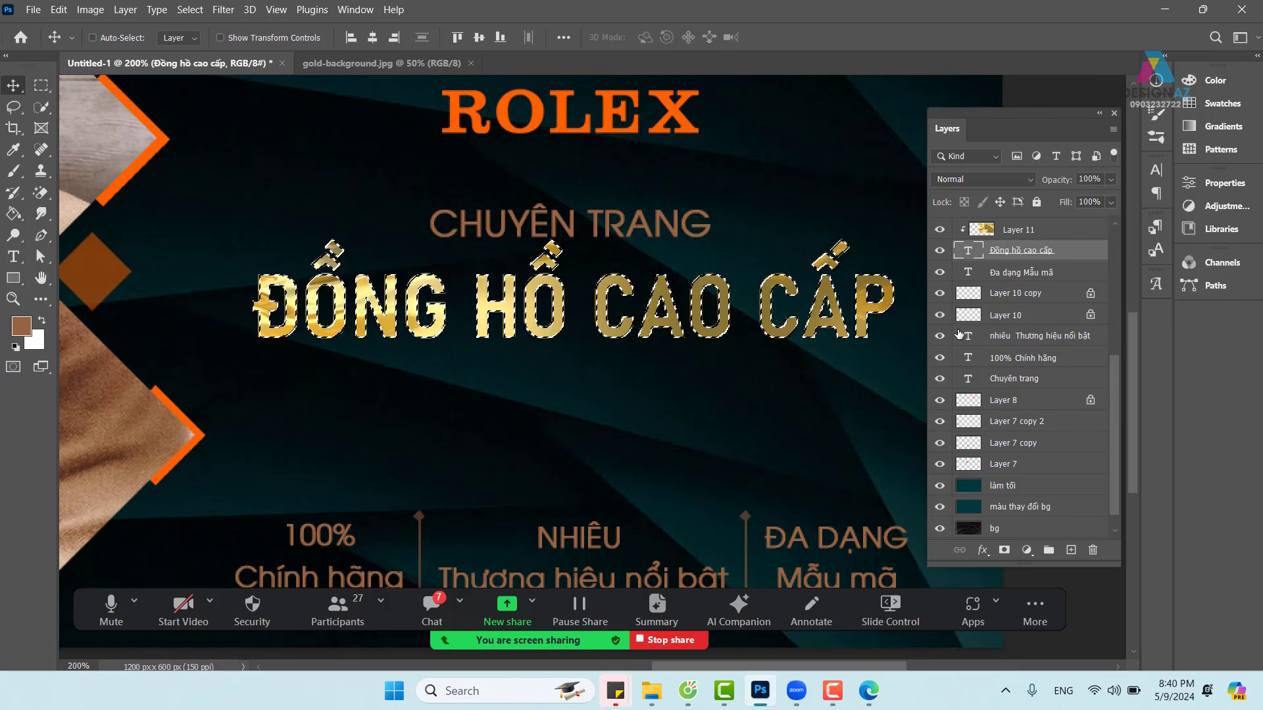
click(1024, 230)
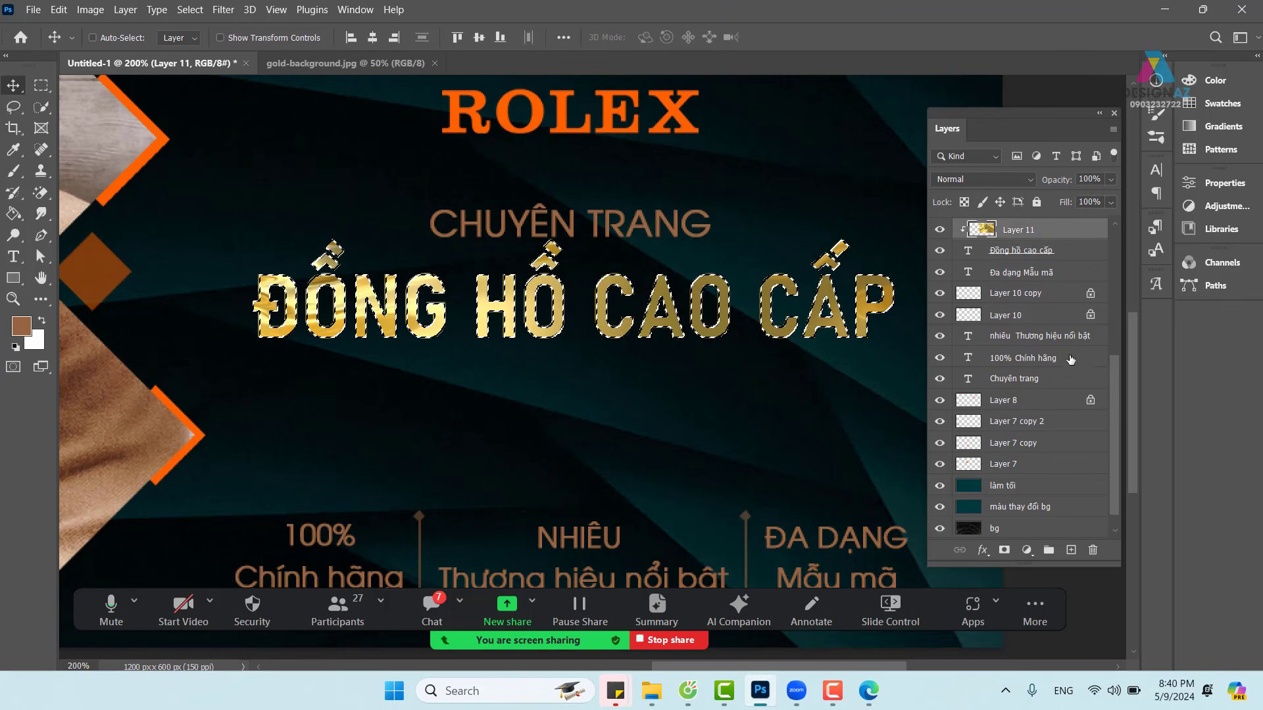
click(1070, 551)
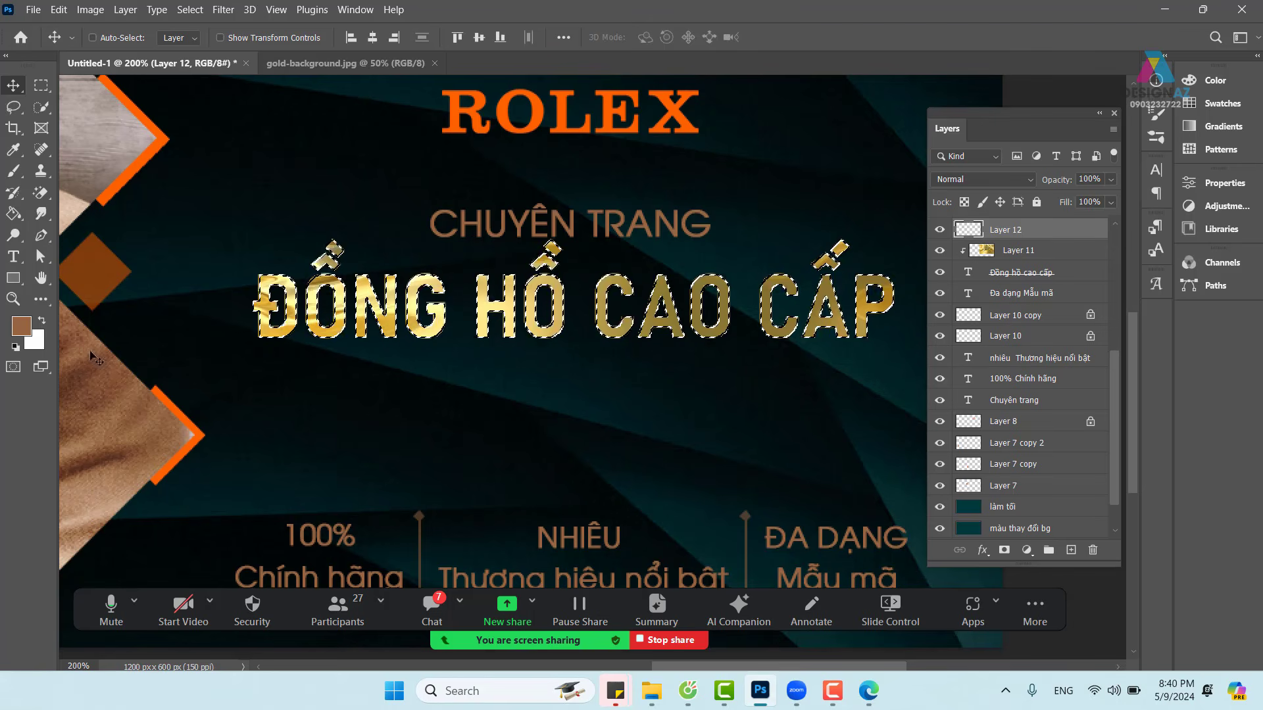
Step: Set the foreground colour to cream #fff5c5 and fill the headline-shaped selection with it on the new layer
click(21, 327)
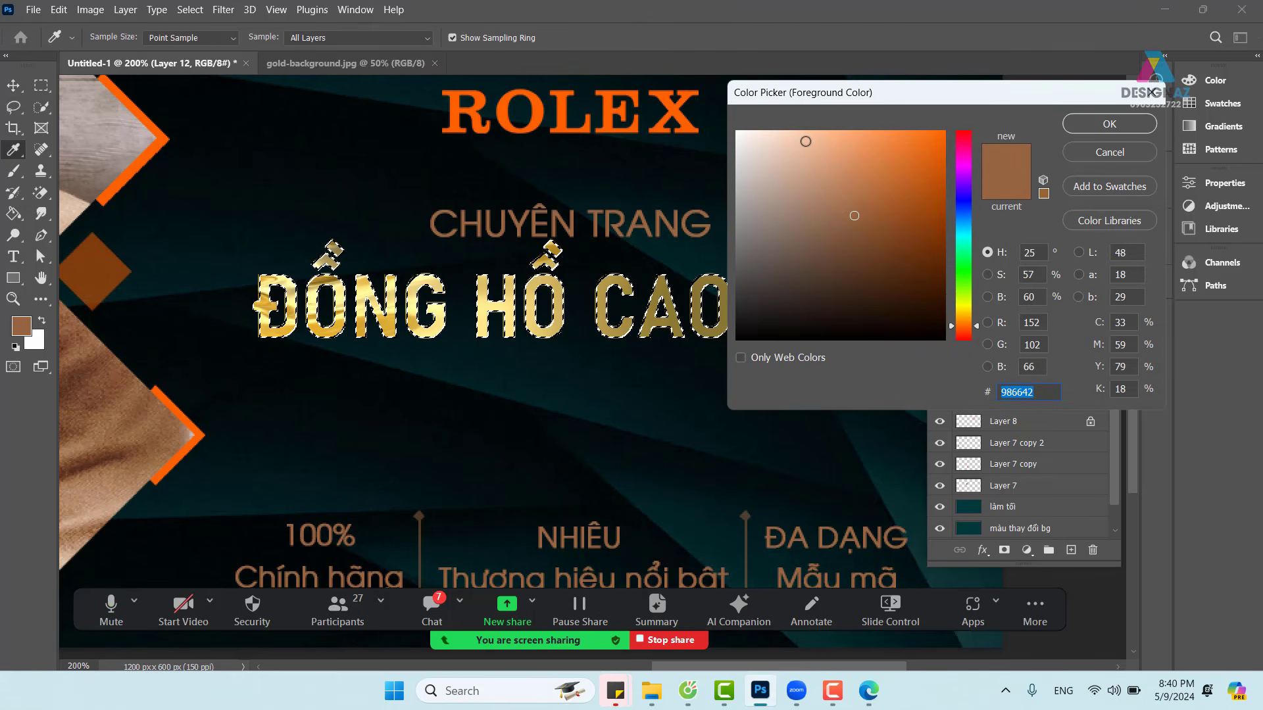
text(fff5c5)
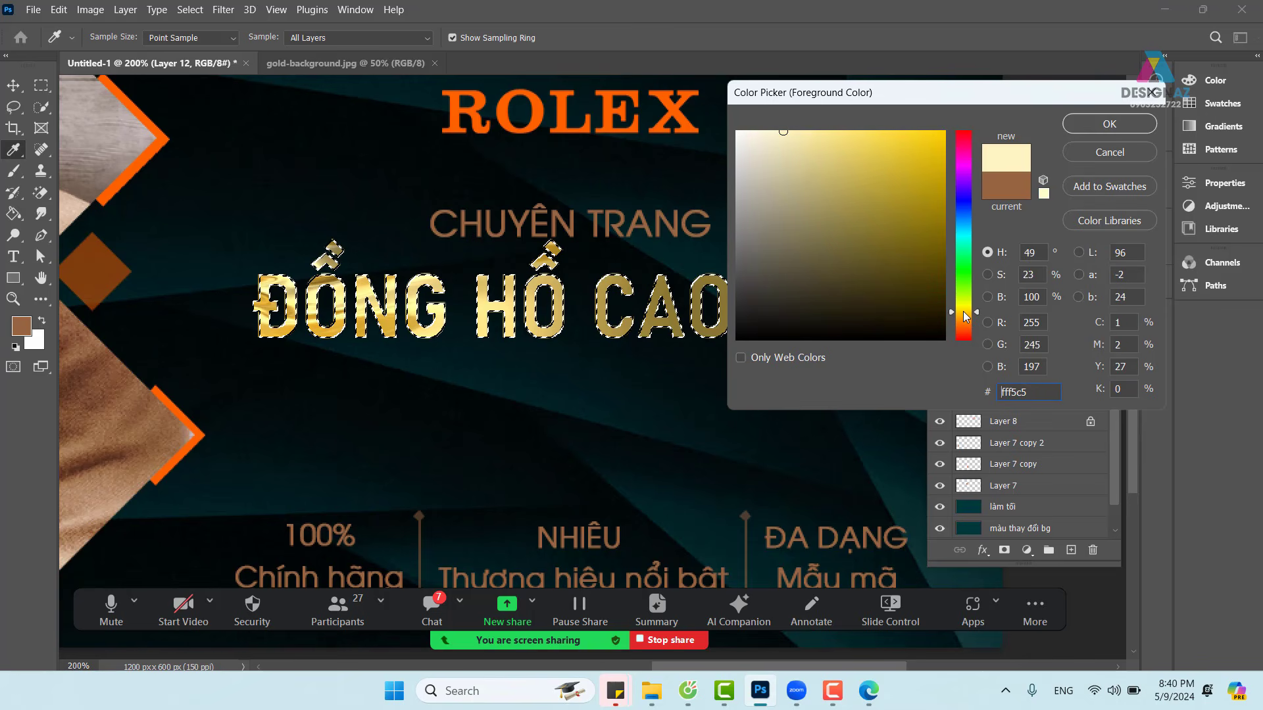
click(1087, 124)
key(v)
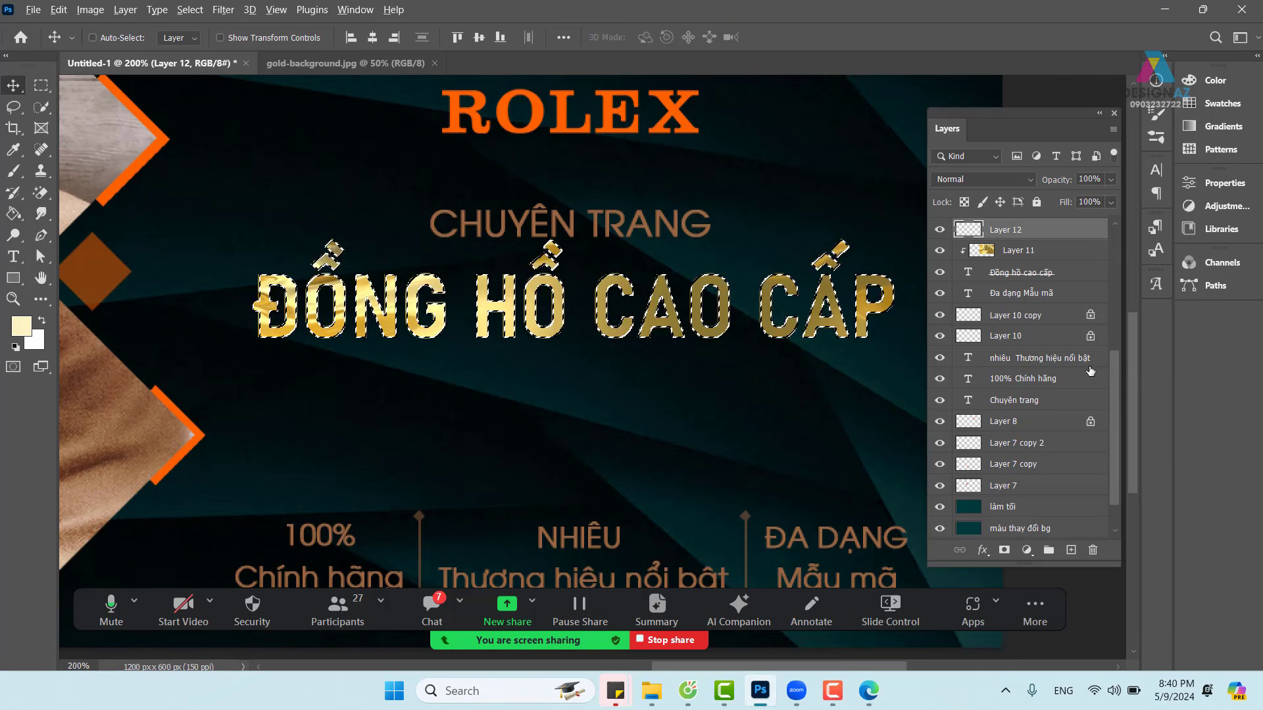
key(alt+BackSpace)
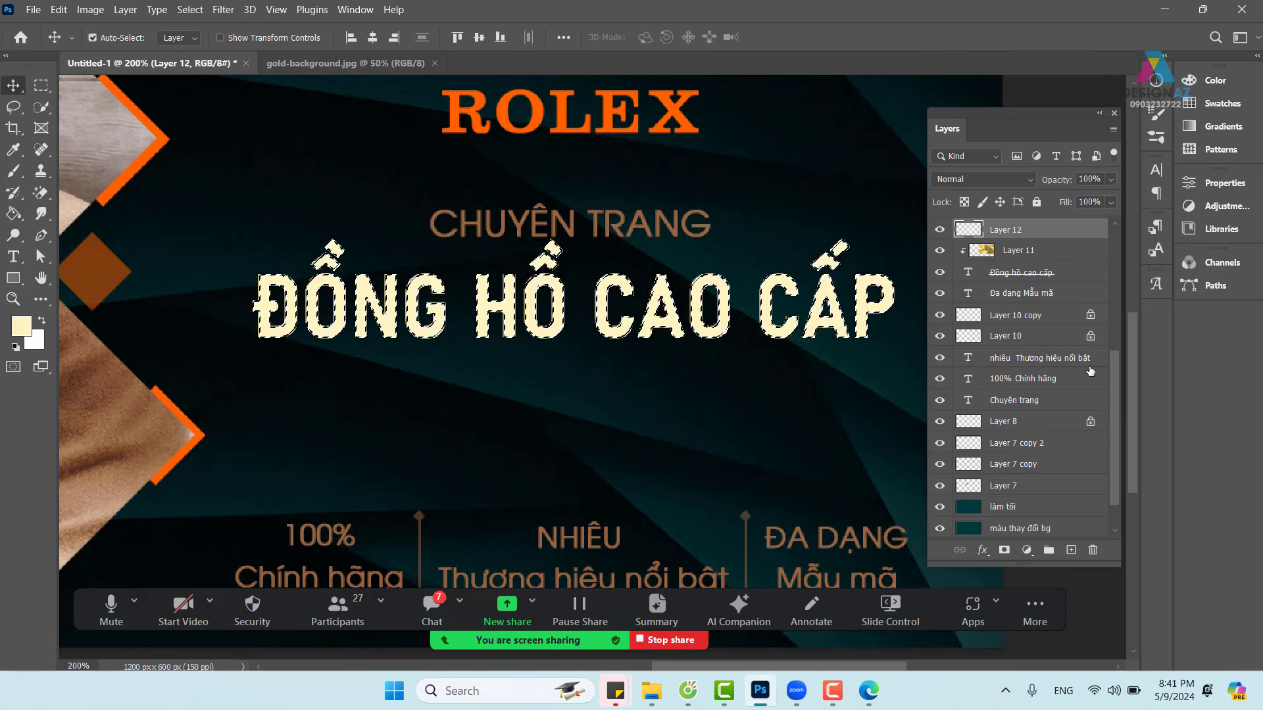
Step: Shift only the headline selection outline one pixel down and to the right of the cream fill with the Rectangular Marquee tool
key(ctrl+plus)
key(ctrl+plus)
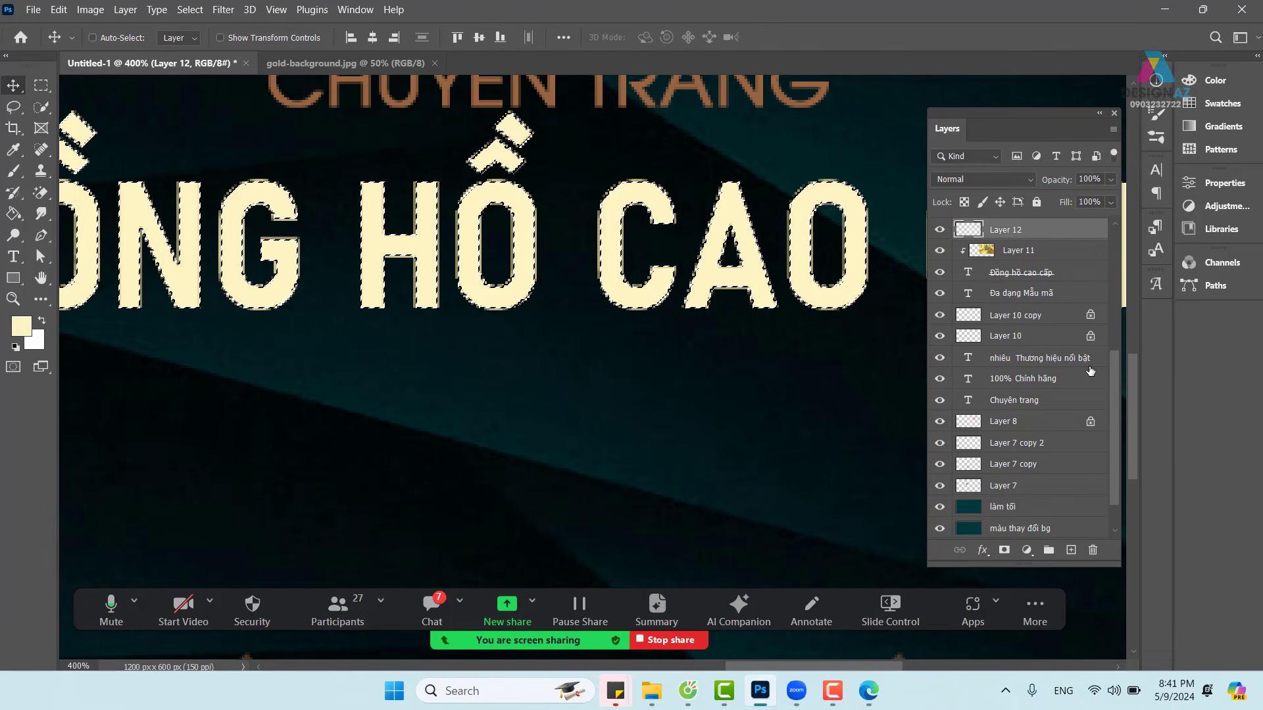
drag(225, 271, 543, 444)
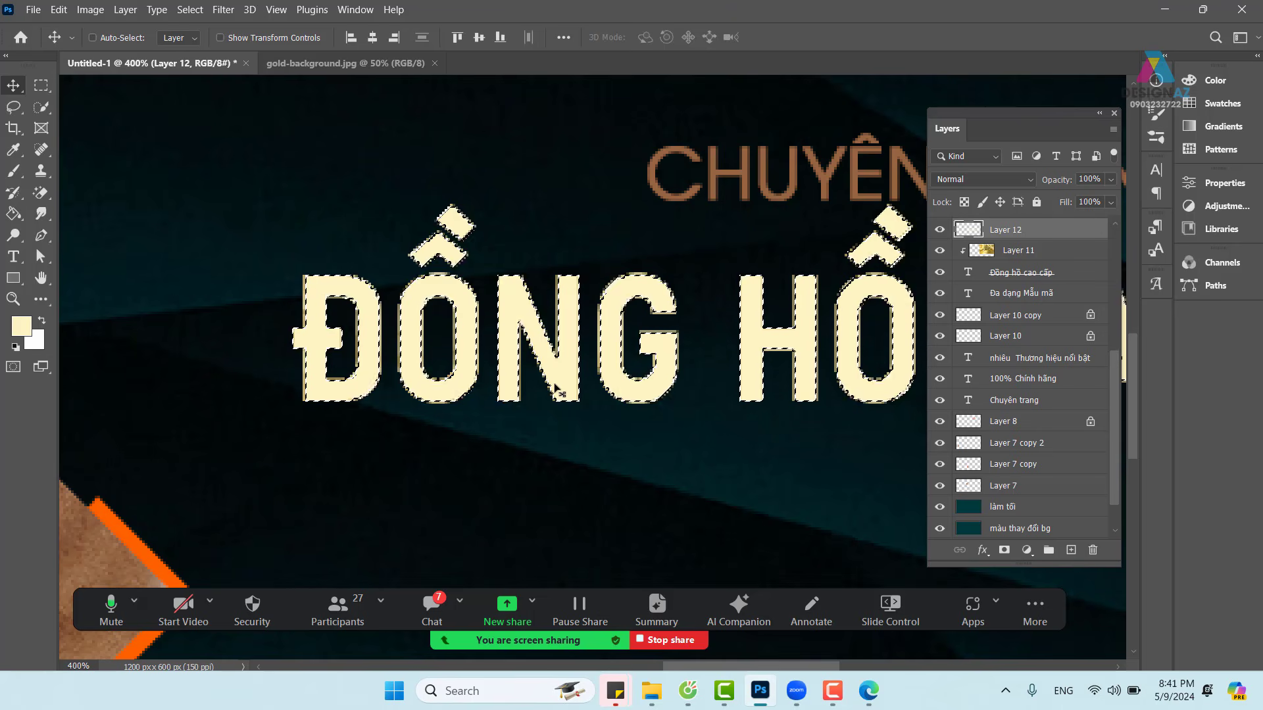
click(40, 85)
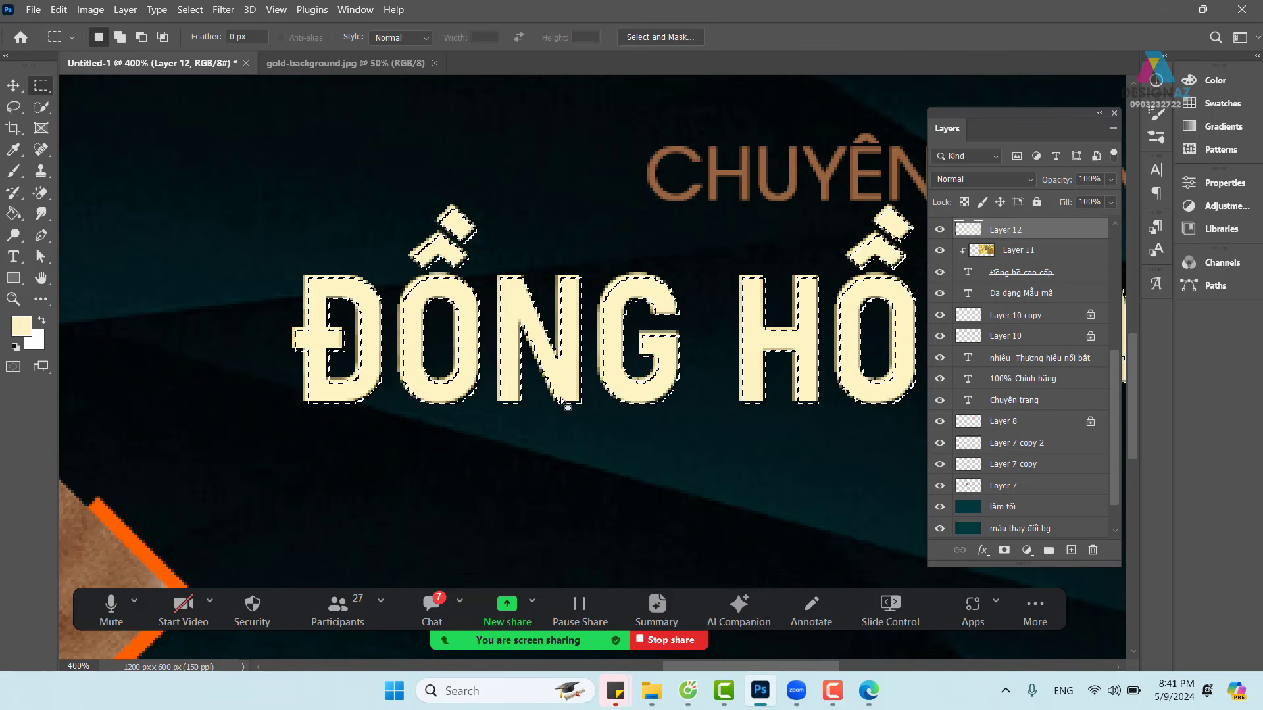
key(ctrl+plus)
key(ctrl+plus)
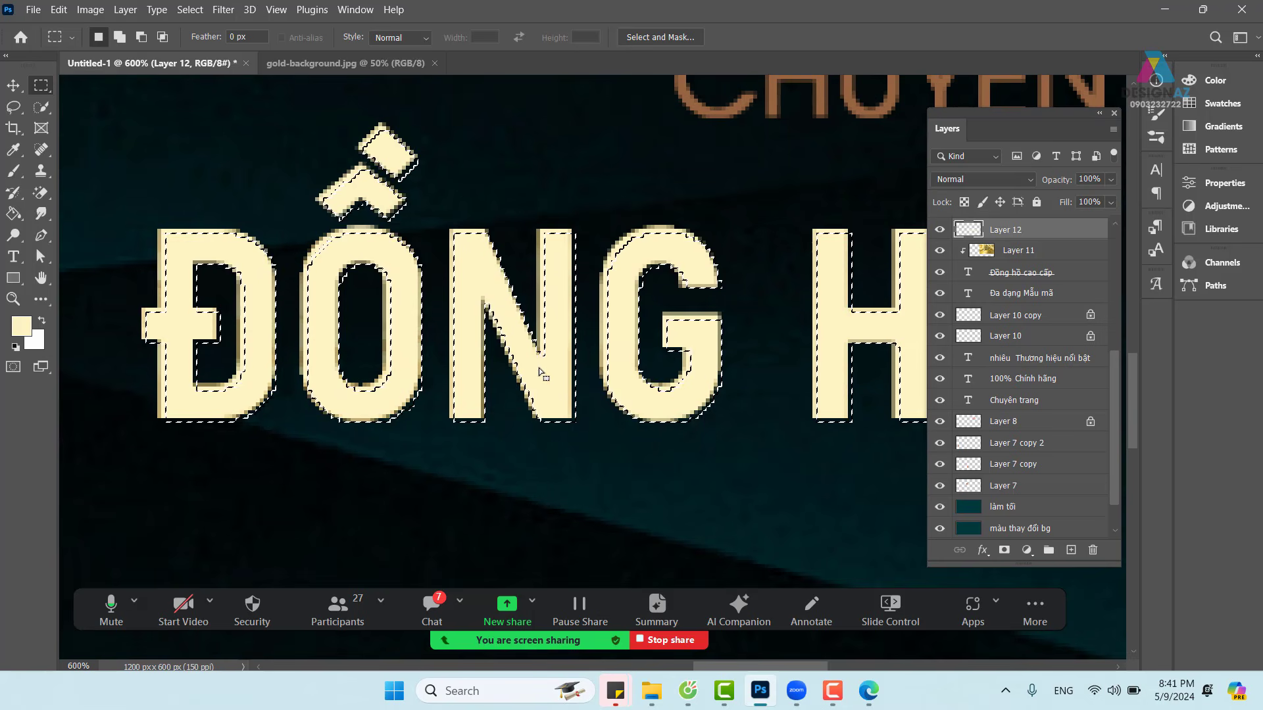
key(ctrl+plus)
key(ctrl+plus)
key(ctrl+plus)
key(ctrl+plus)
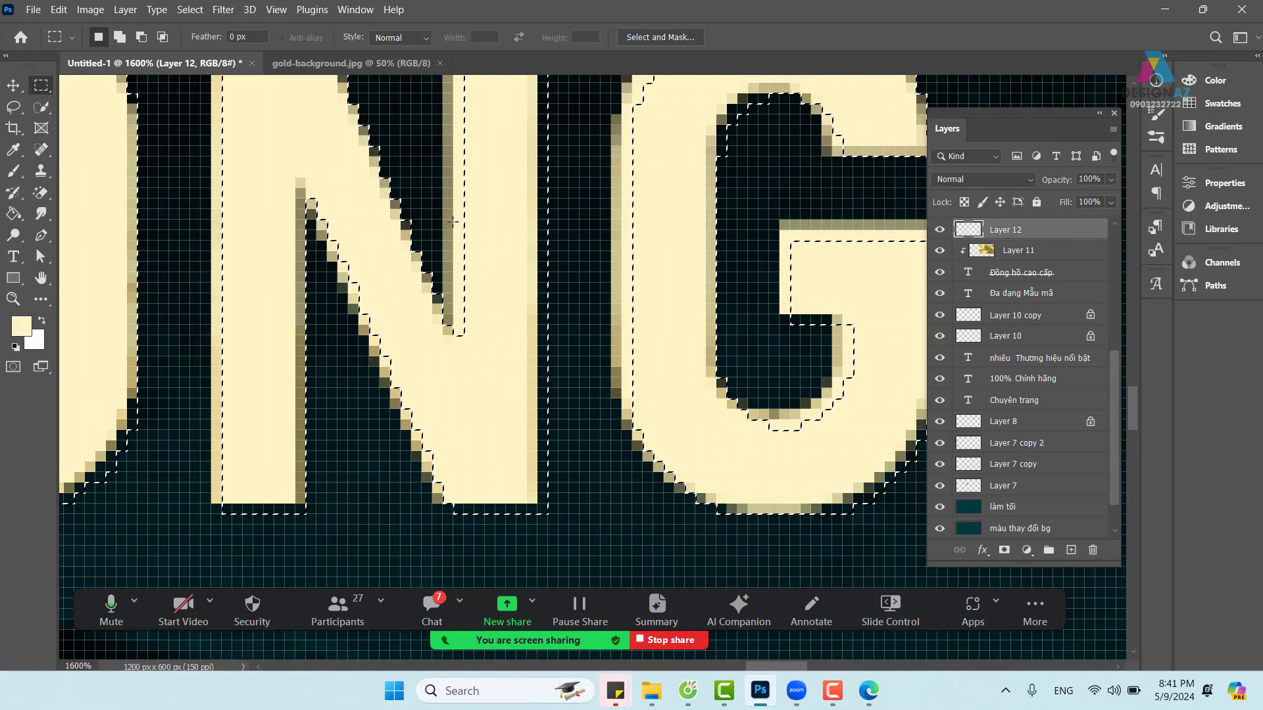
key(ctrl+minus)
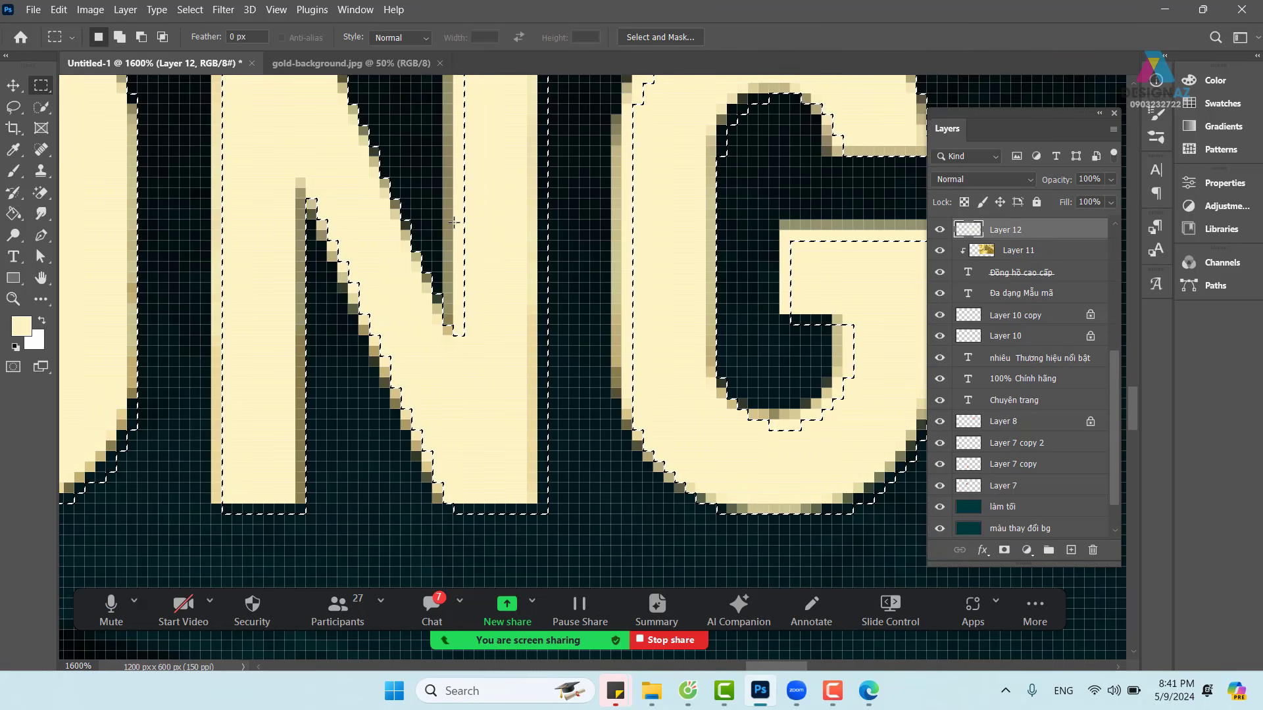
key(ctrl+minus)
key(ctrl+minus)
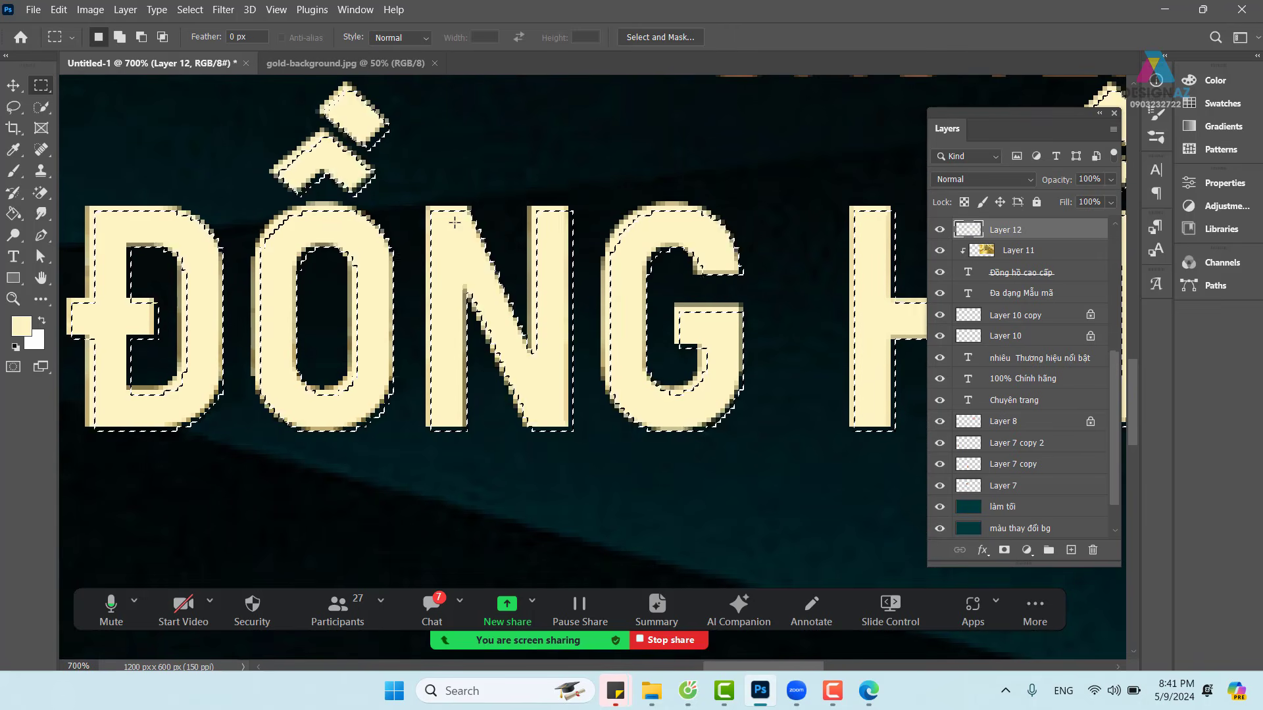
Step: Delete the cream fill inside the shifted selection, leaving a thin highlight edge, and deselect
key(v)
key(ctrl+d)
key(m)
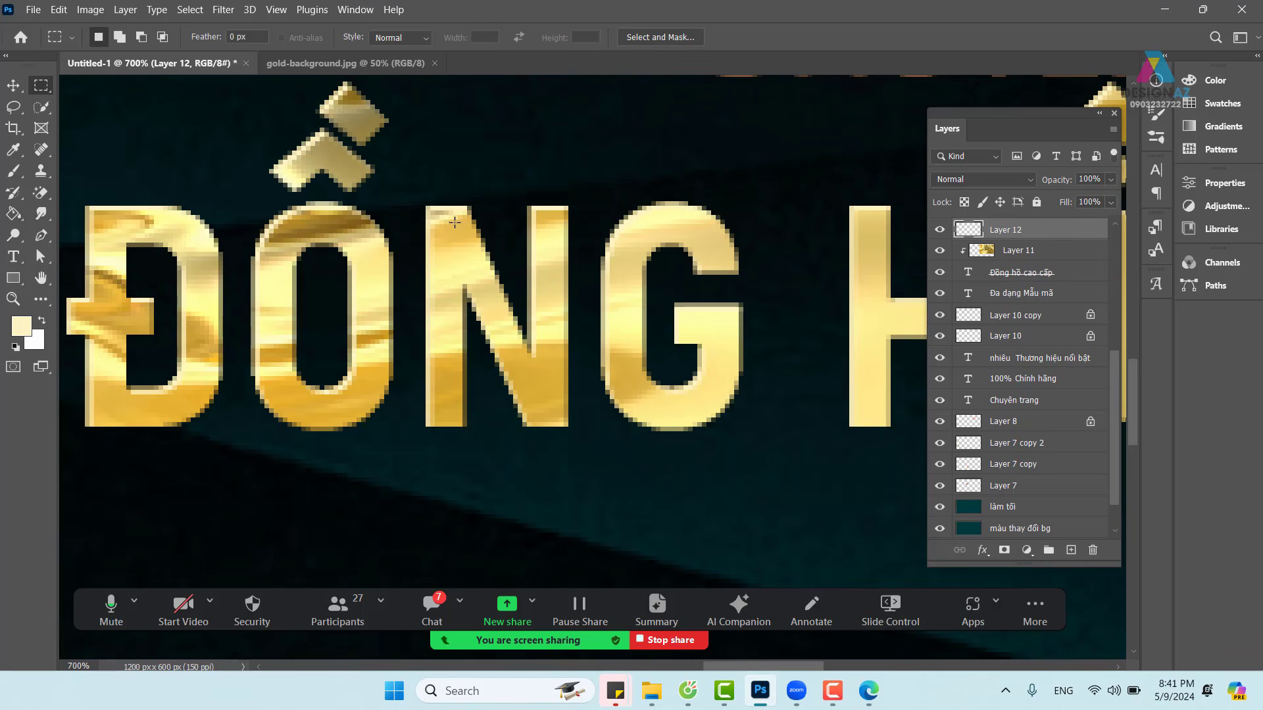
Step: Move the cream highlight outline off the gold headline to inspect it, and place it back slightly above and left of the letters
key(ctrl+minus)
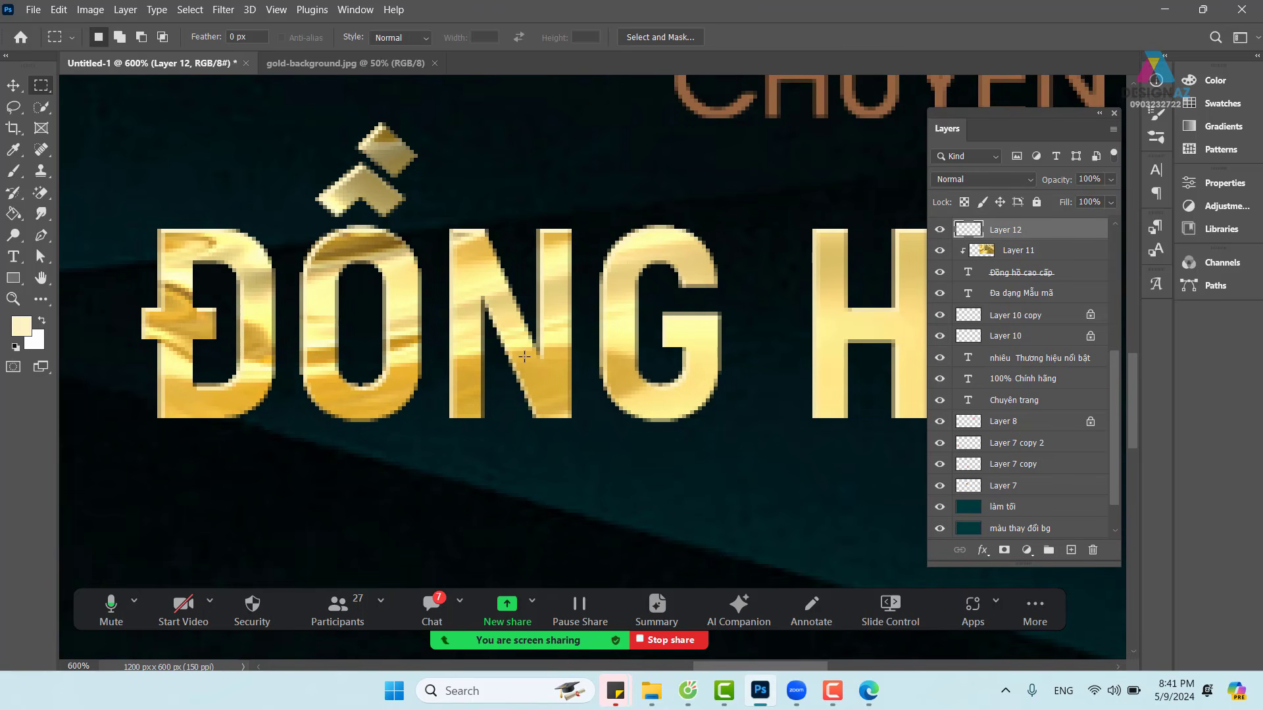
key(v)
drag(559, 347, 611, 480)
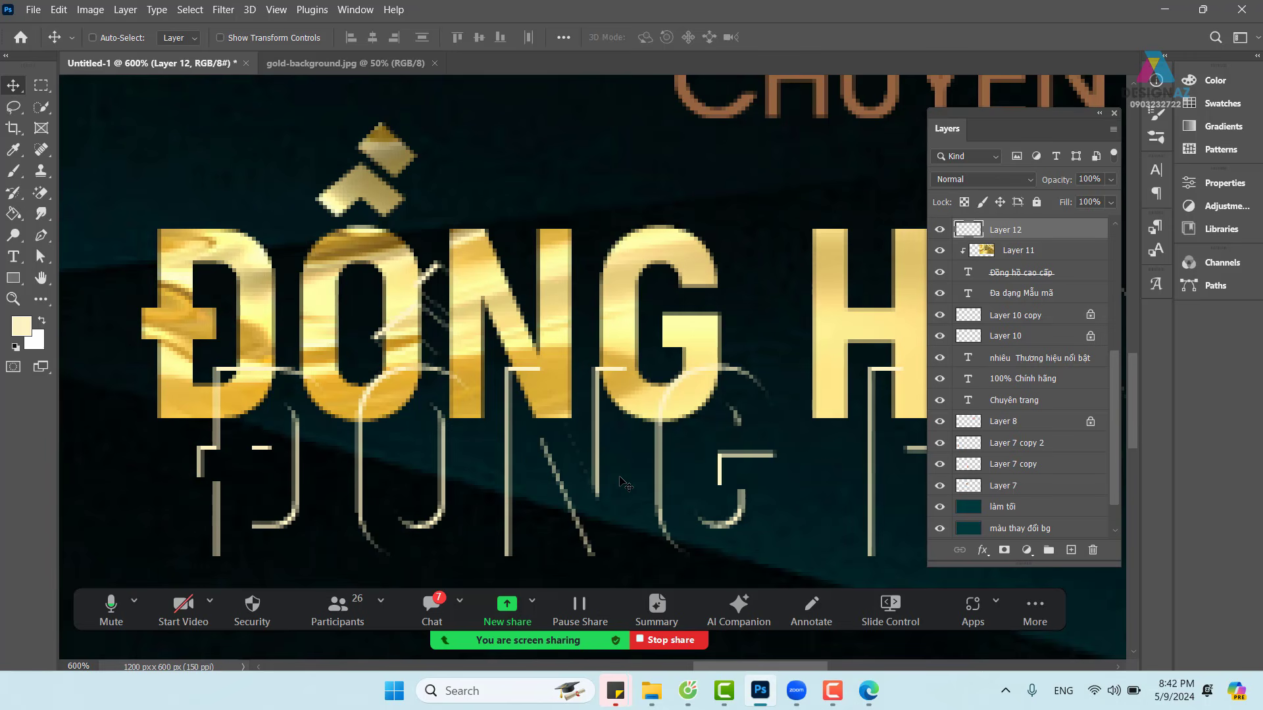
key(ctrl+minus)
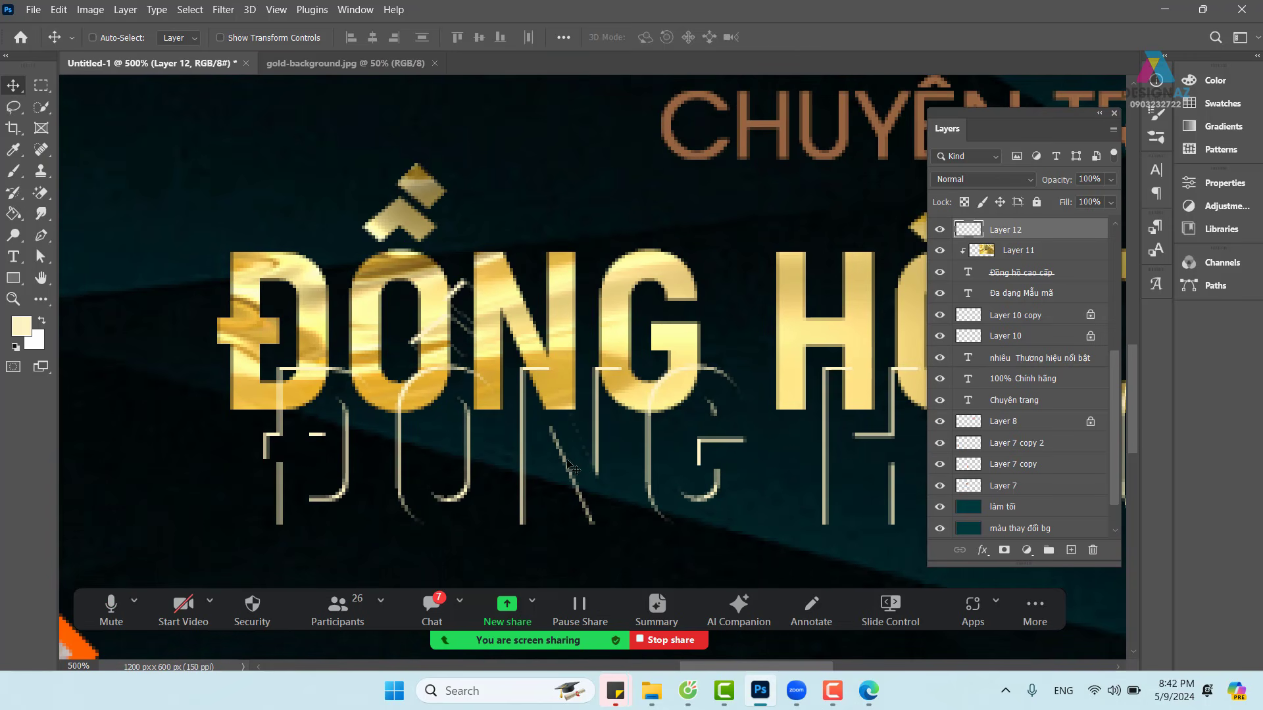
drag(571, 466, 505, 341)
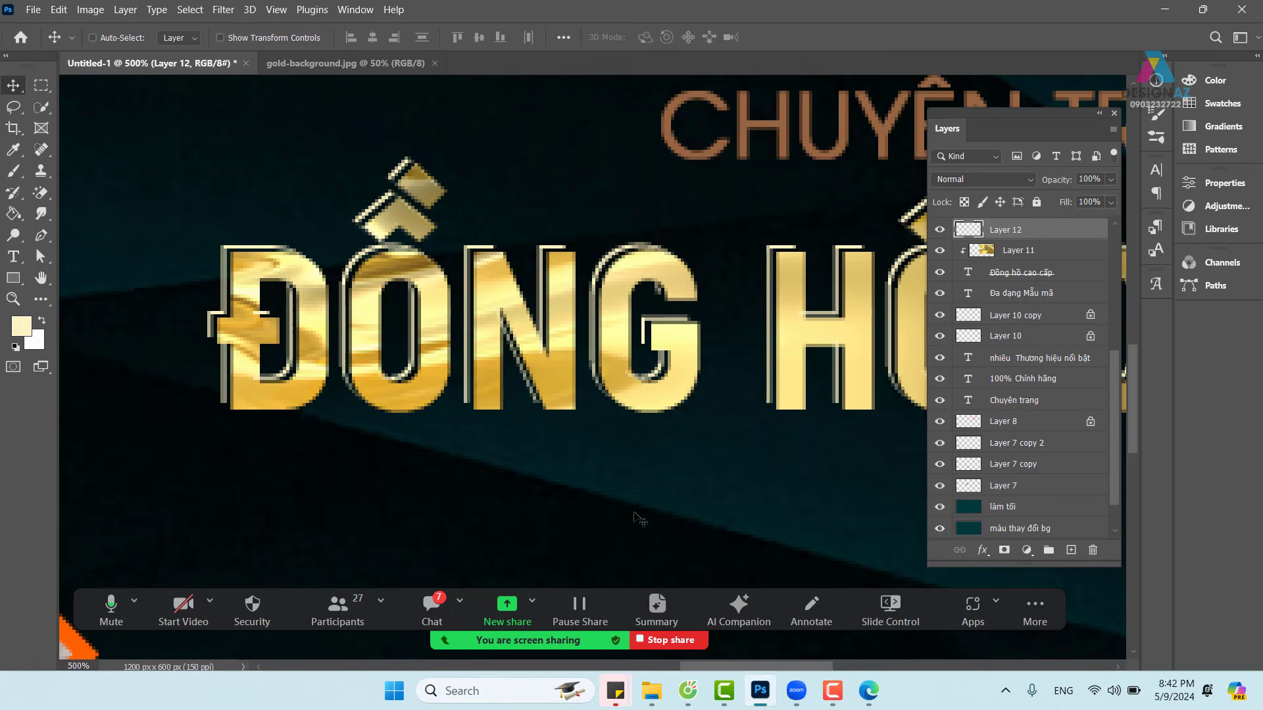
Step: Reduce the opacity of the cream highlight Layer 12 to 30%
key(ctrl+minus)
key(ctrl+minus)
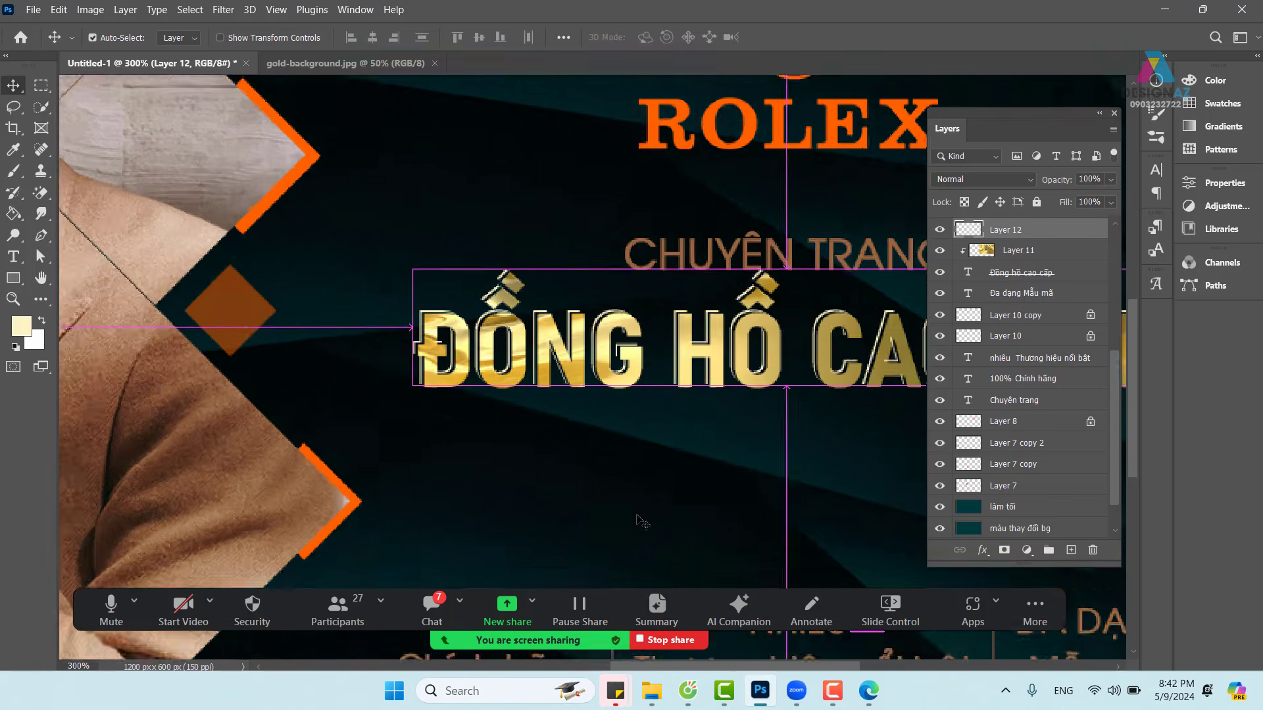
key(ctrl+minus)
key(ctrl+minus)
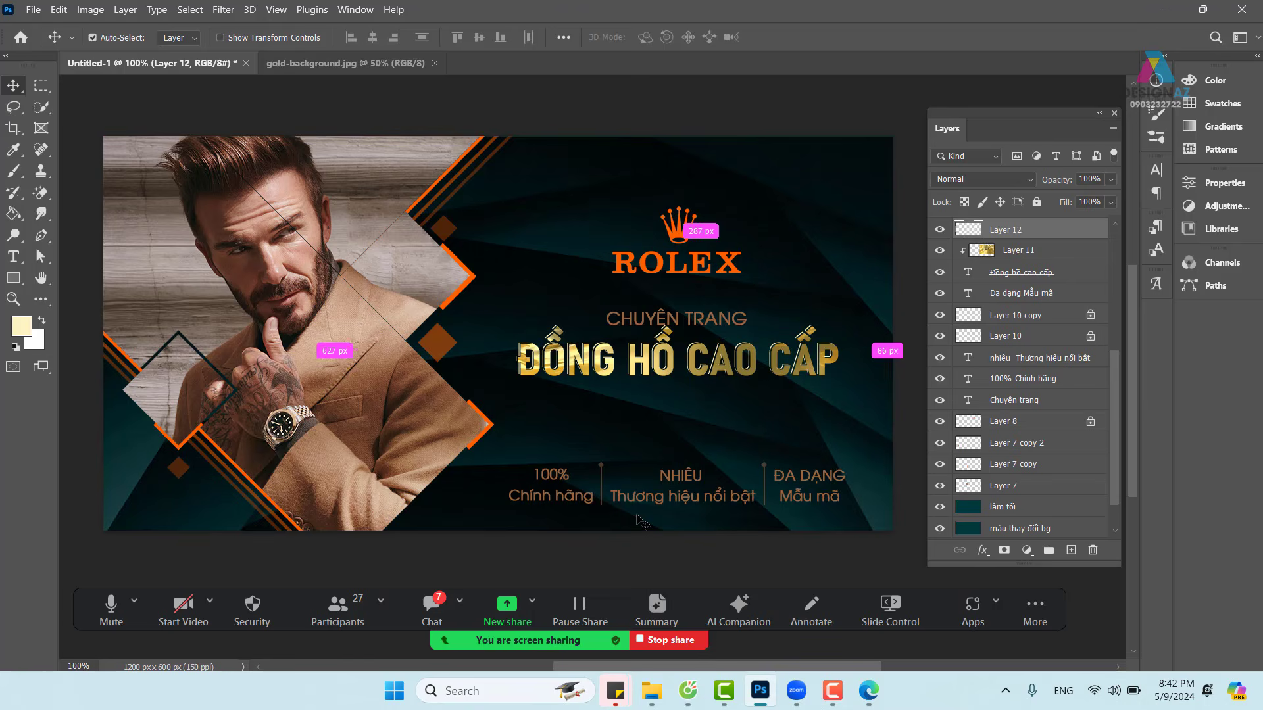
key(ctrl+plus)
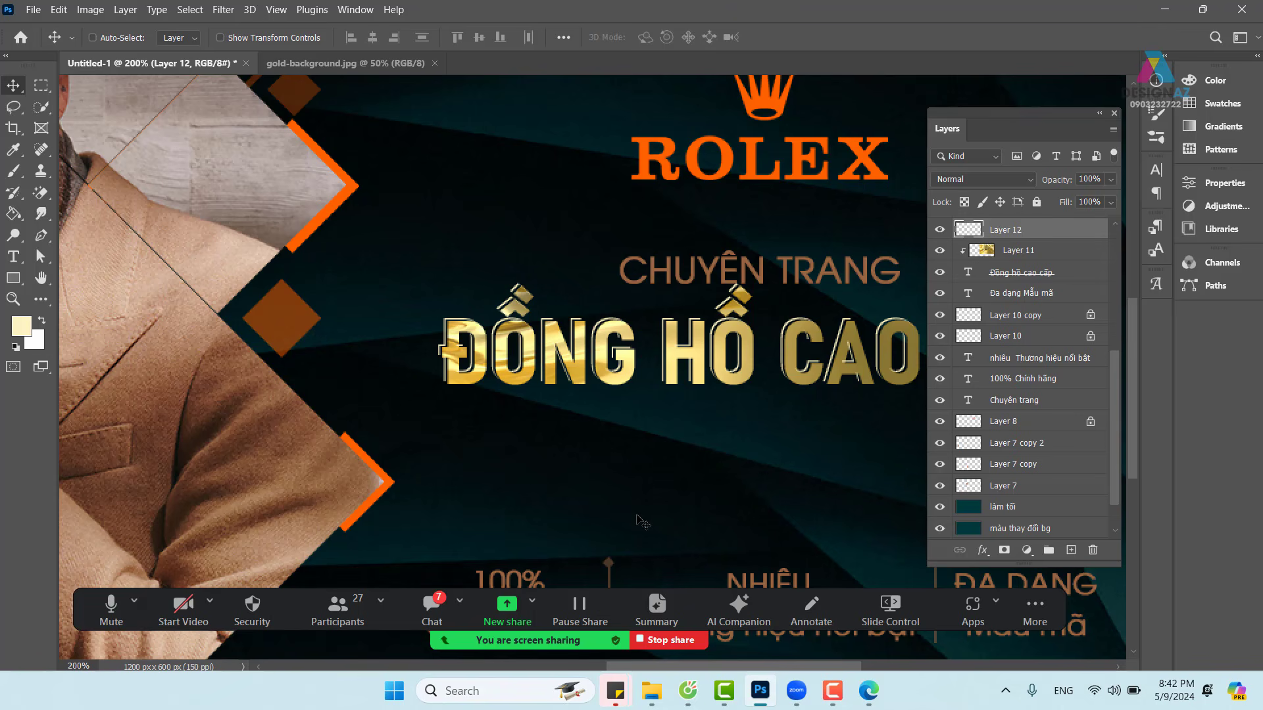
key(2)
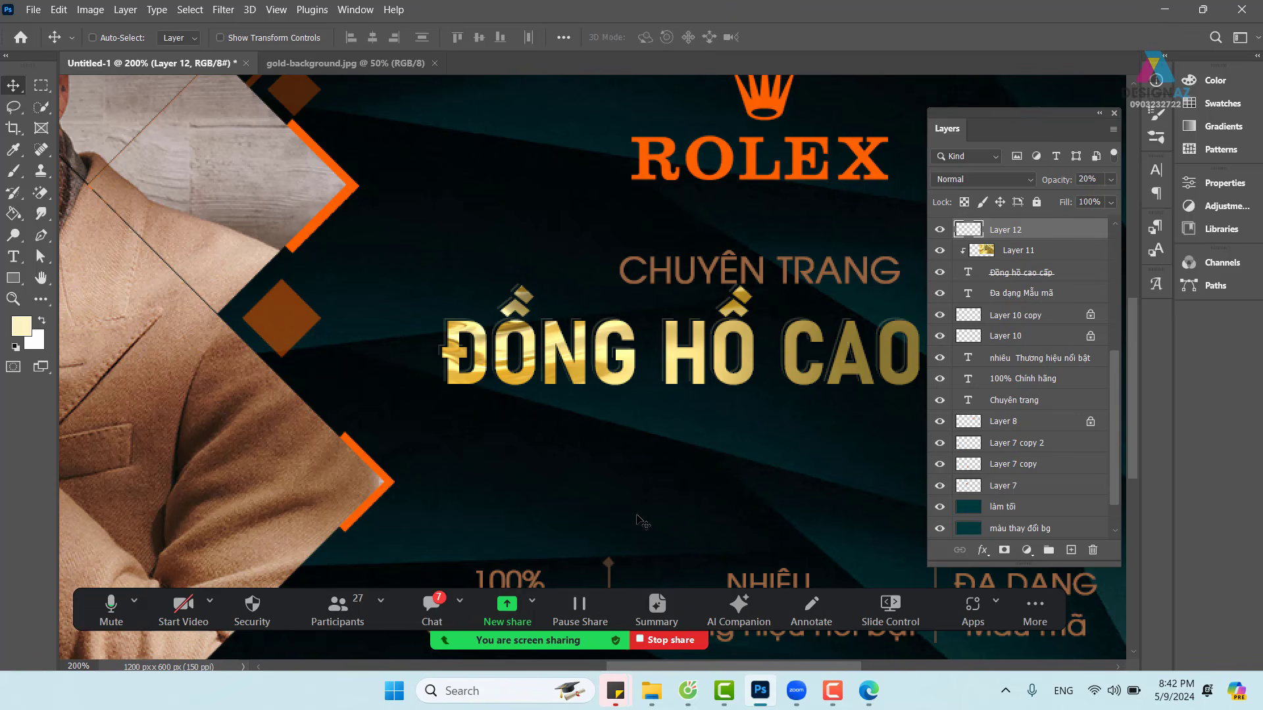
key(5)
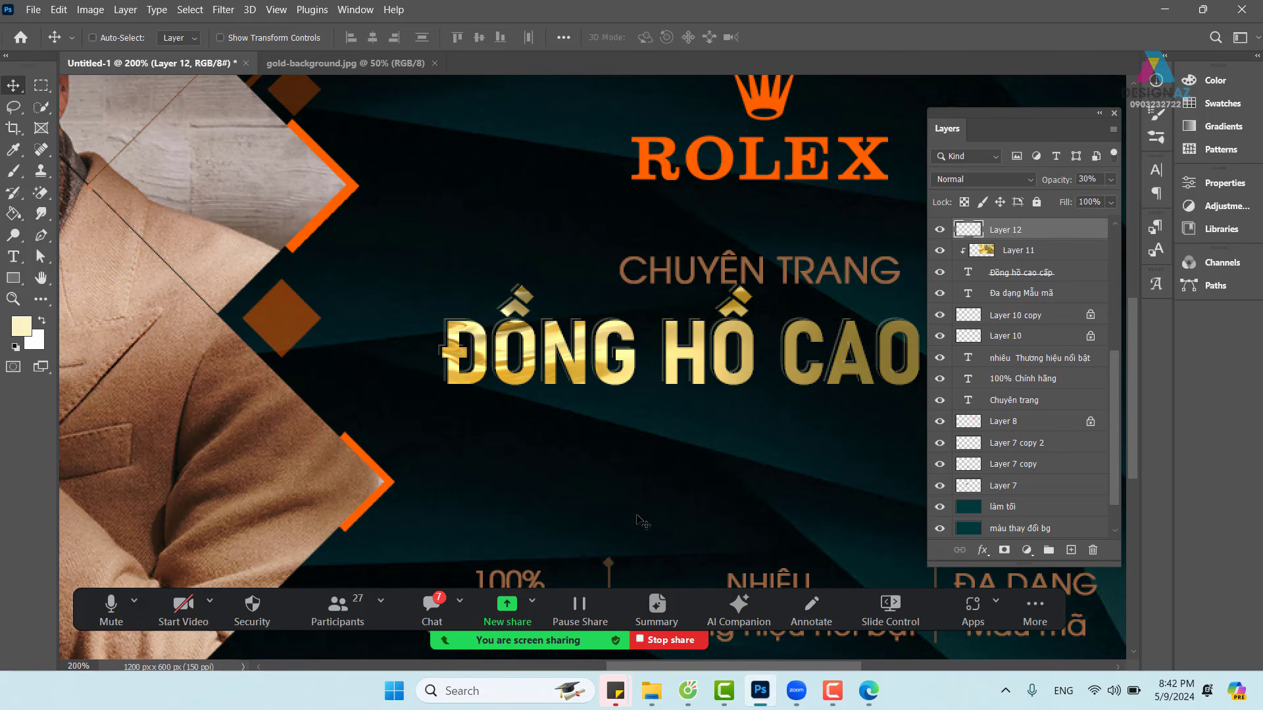
drag(713, 515, 529, 512)
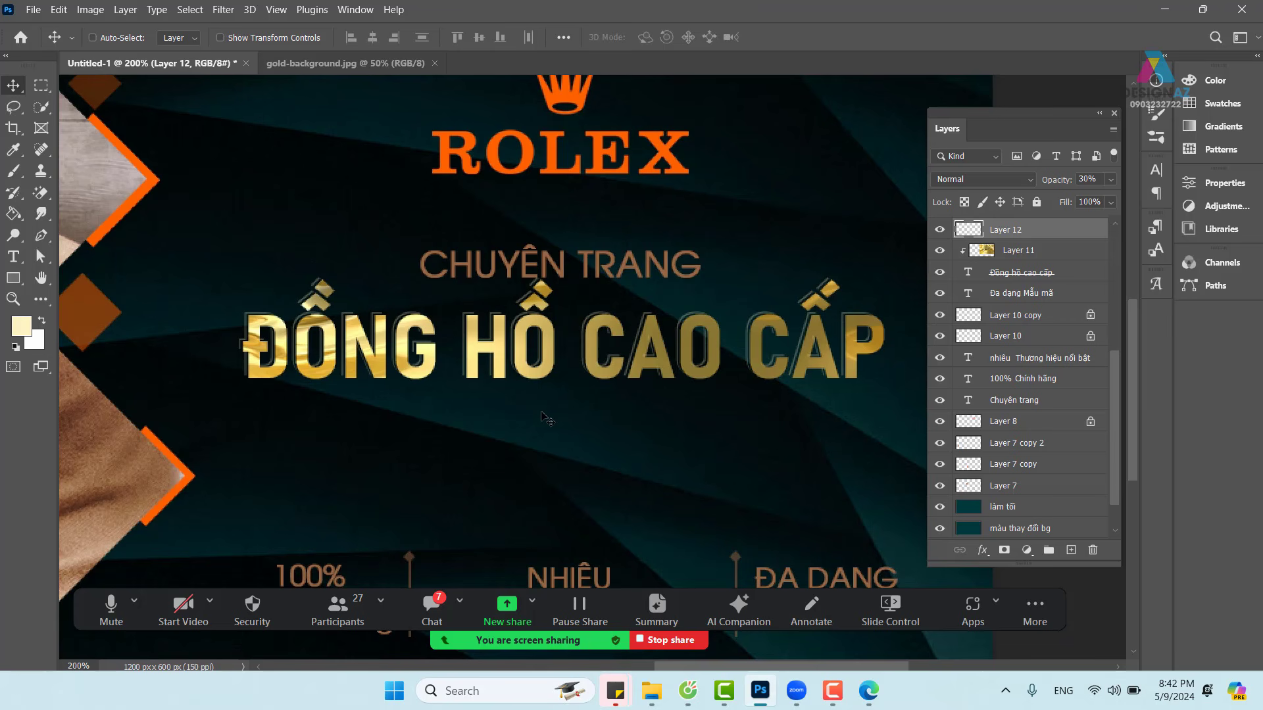
key(ctrl+minus)
key(ctrl+minus)
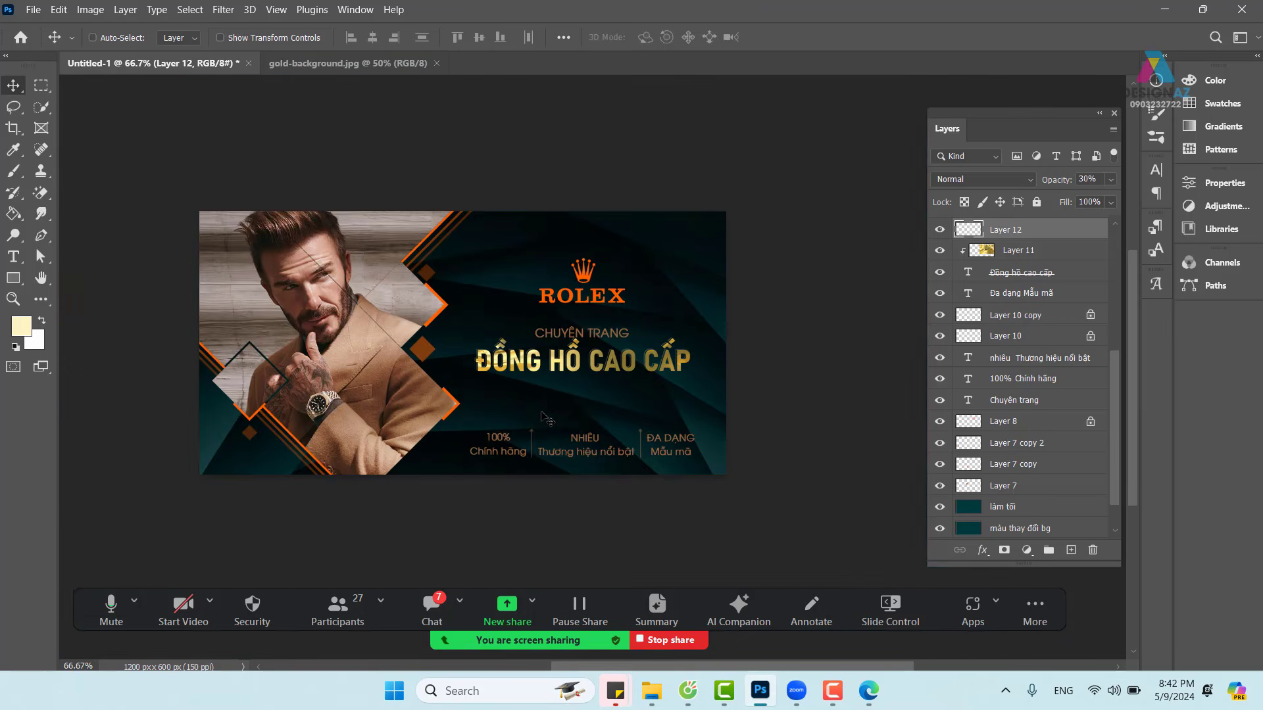
key(ctrl+plus)
drag(386, 394, 503, 383)
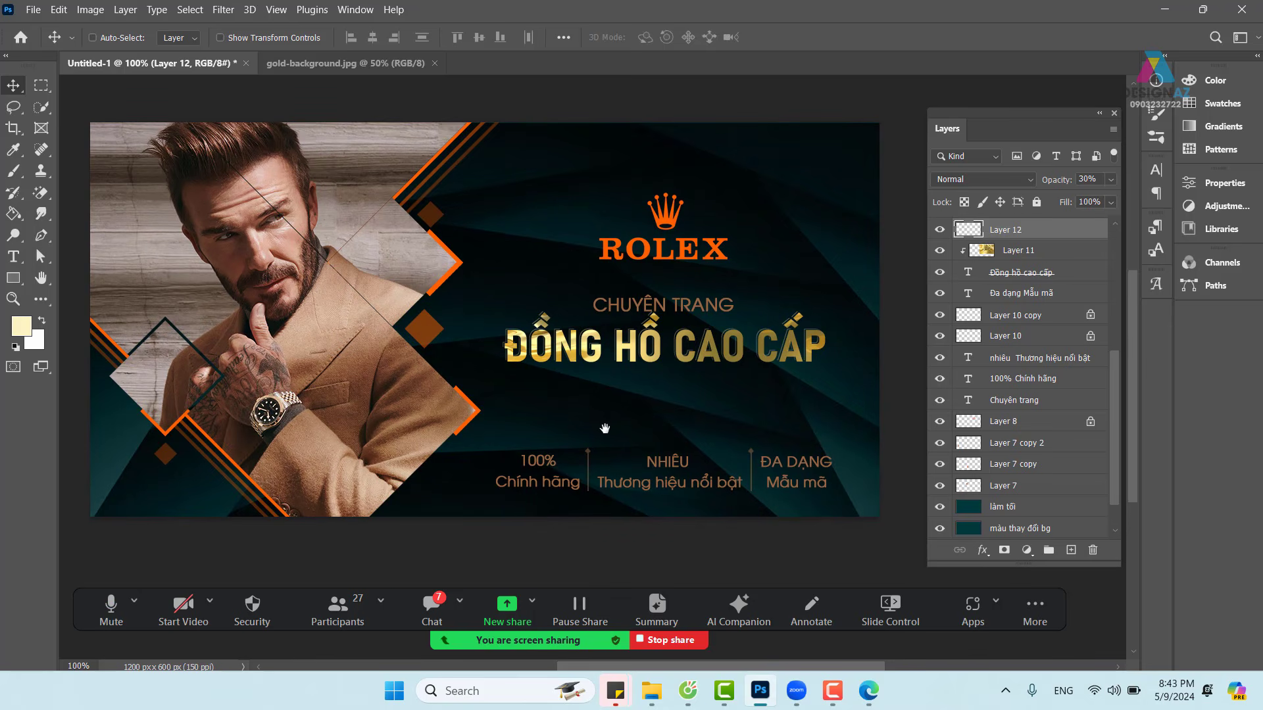
drag(604, 428, 624, 426)
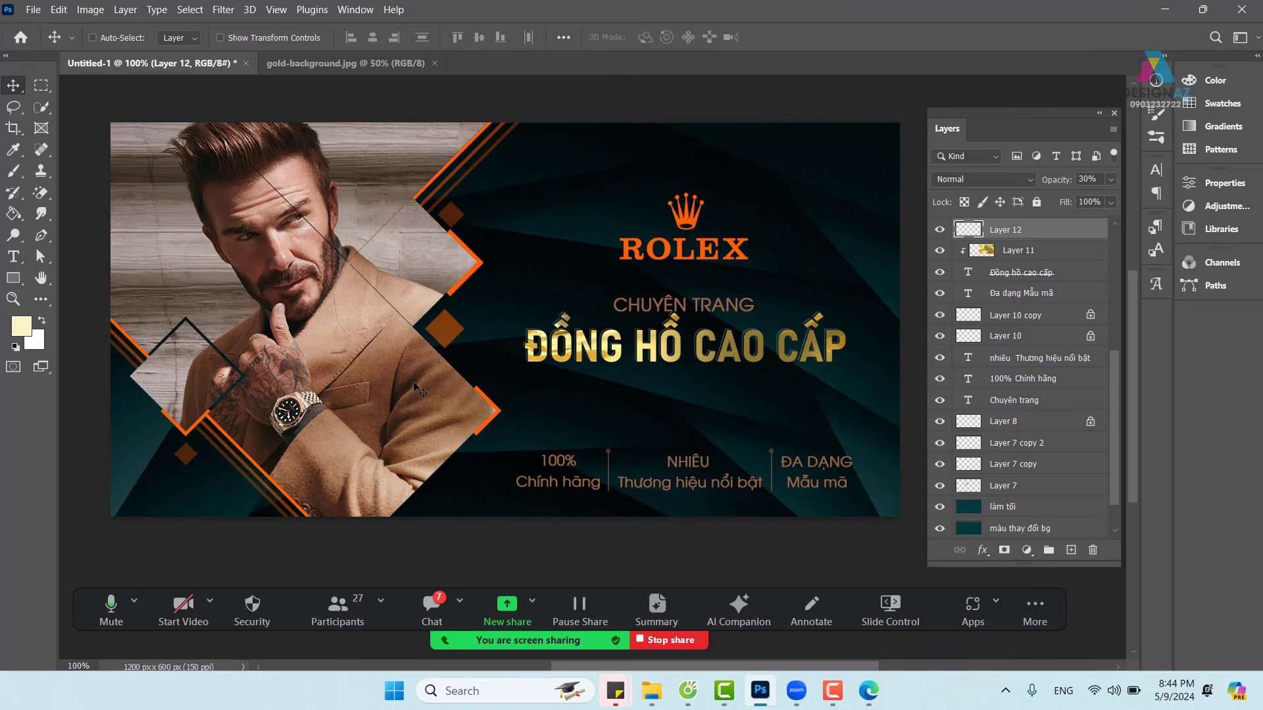
Step: Reduce the opacity of the larger brown diamond beside the photo, Layer 6, to 30%, and admit the waiting meeting participant
right_click(448, 329)
click(476, 336)
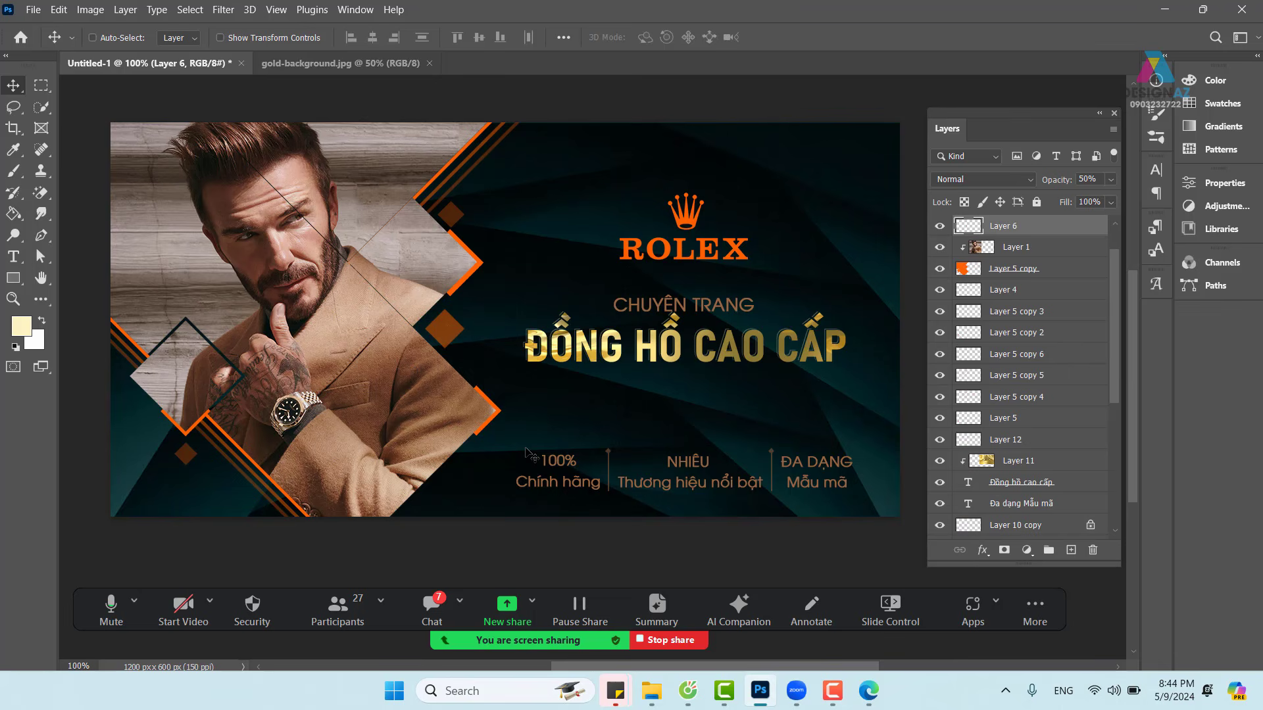
key(3)
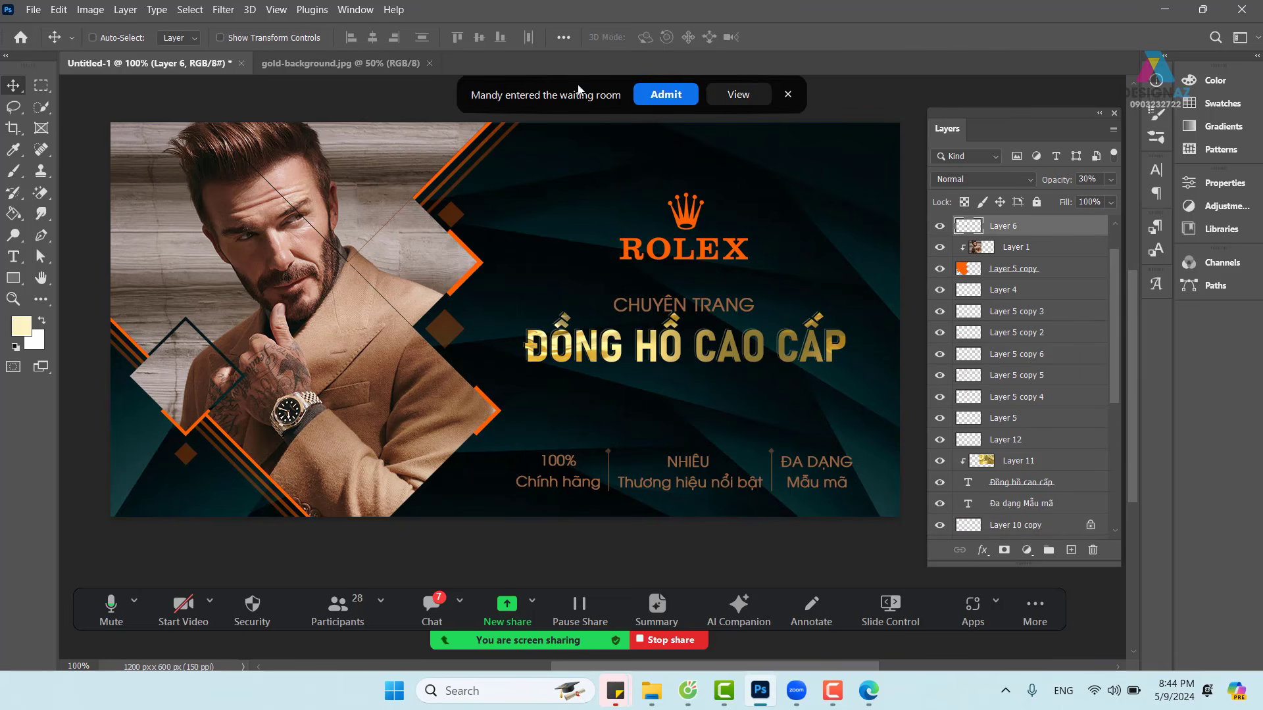
click(666, 94)
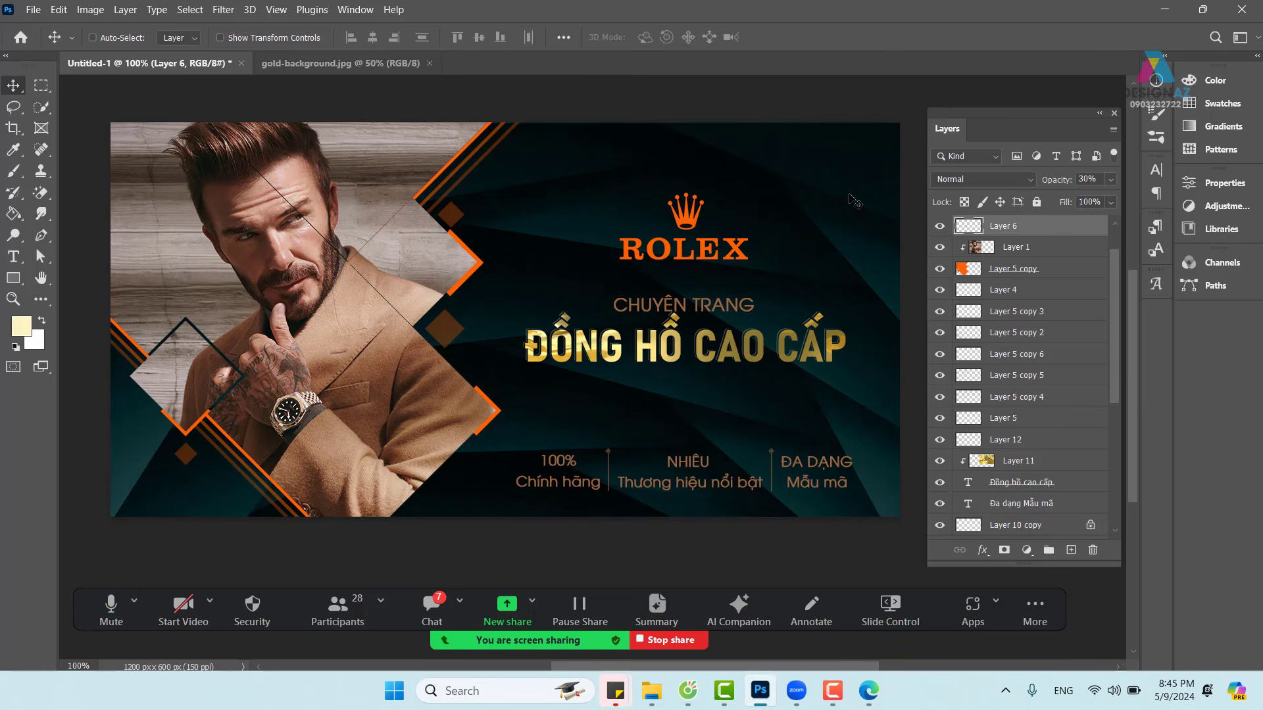
Step: Preview the whole banner in full-screen mode on a black background and bring the layer list back
key(f)
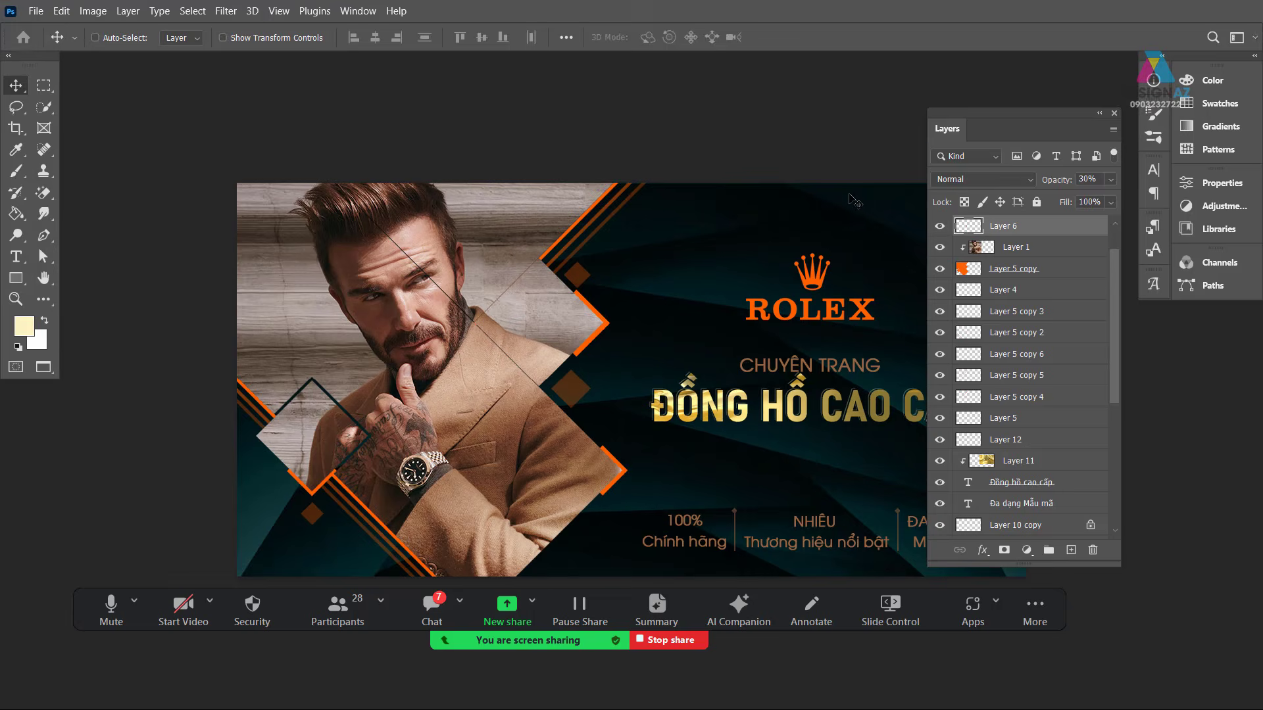
key(f)
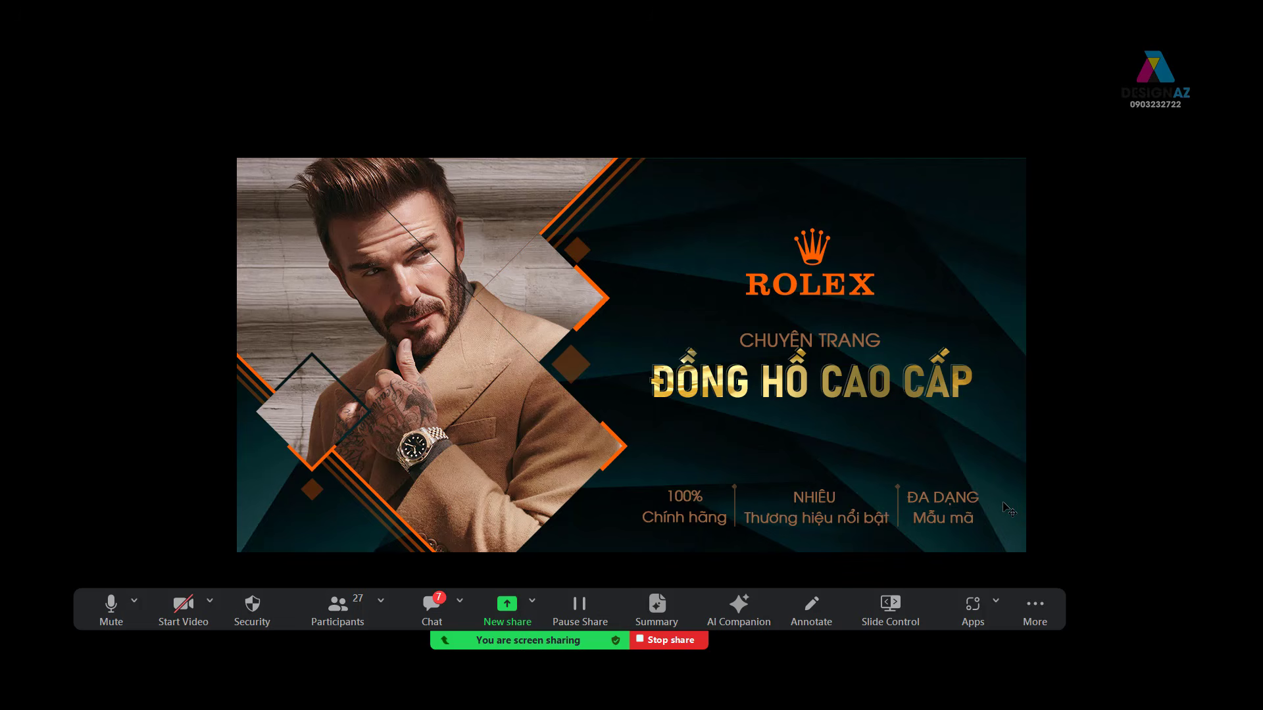
key(Escape)
key(F7)
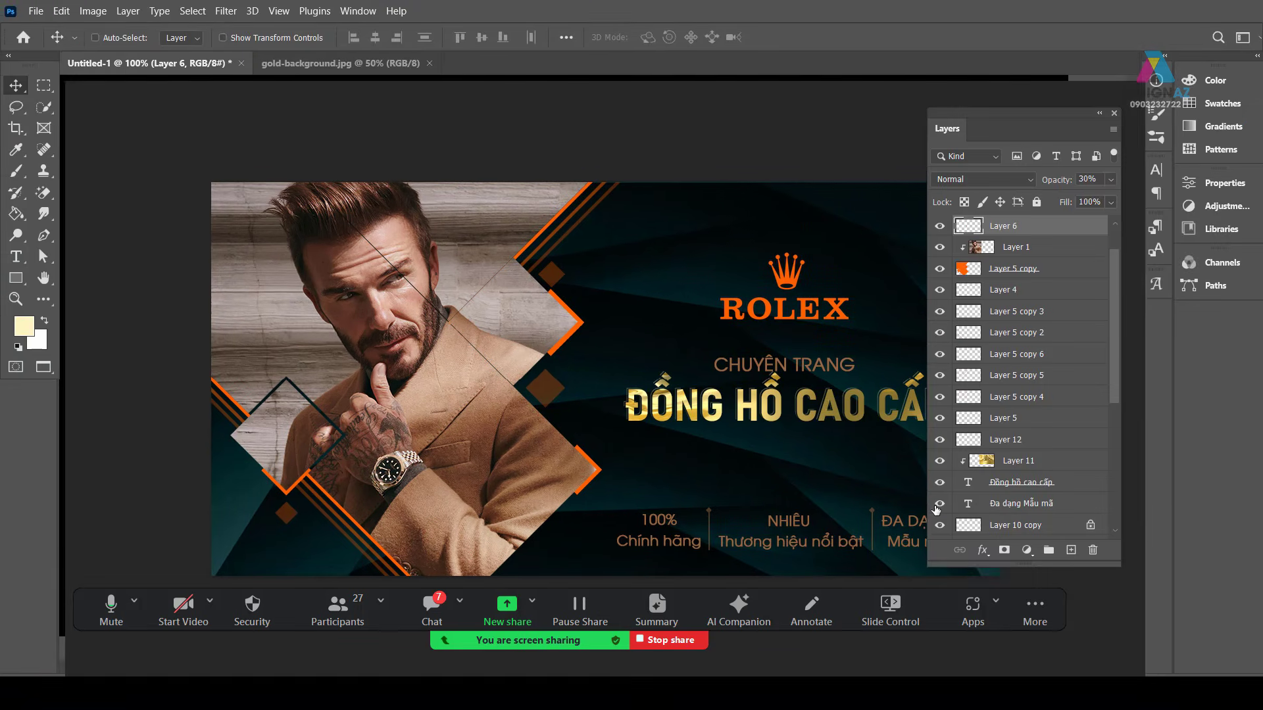
Step: Nudge the small upper diamond, Layer 6 copy, slightly to the right and reduce its opacity to 20%
right_click(580, 275)
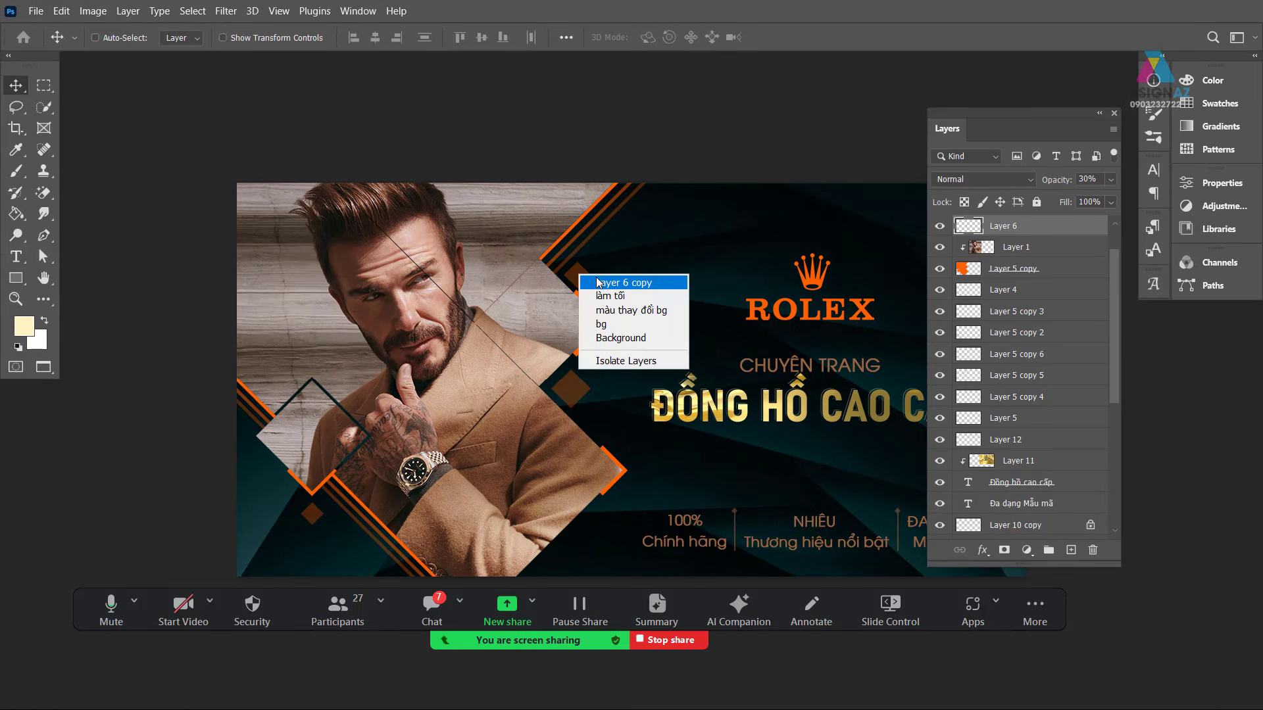
click(598, 282)
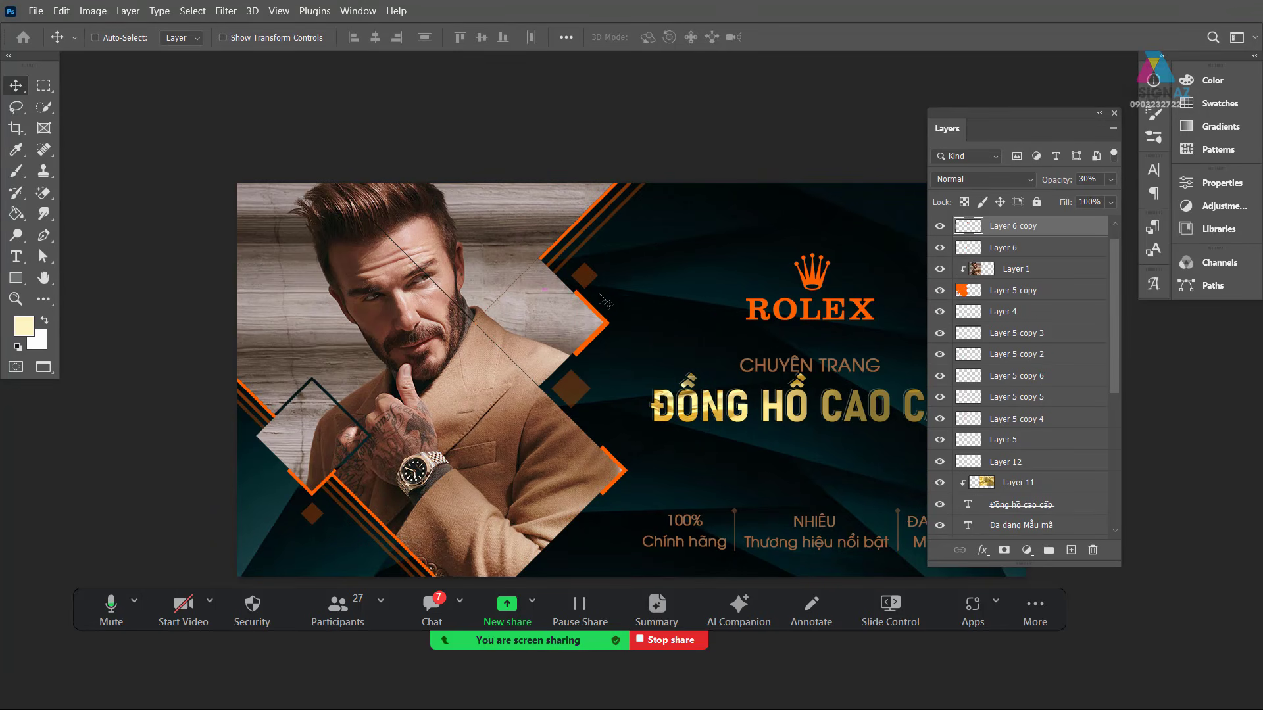
drag(603, 301, 603, 298)
key(2)
drag(745, 496, 631, 478)
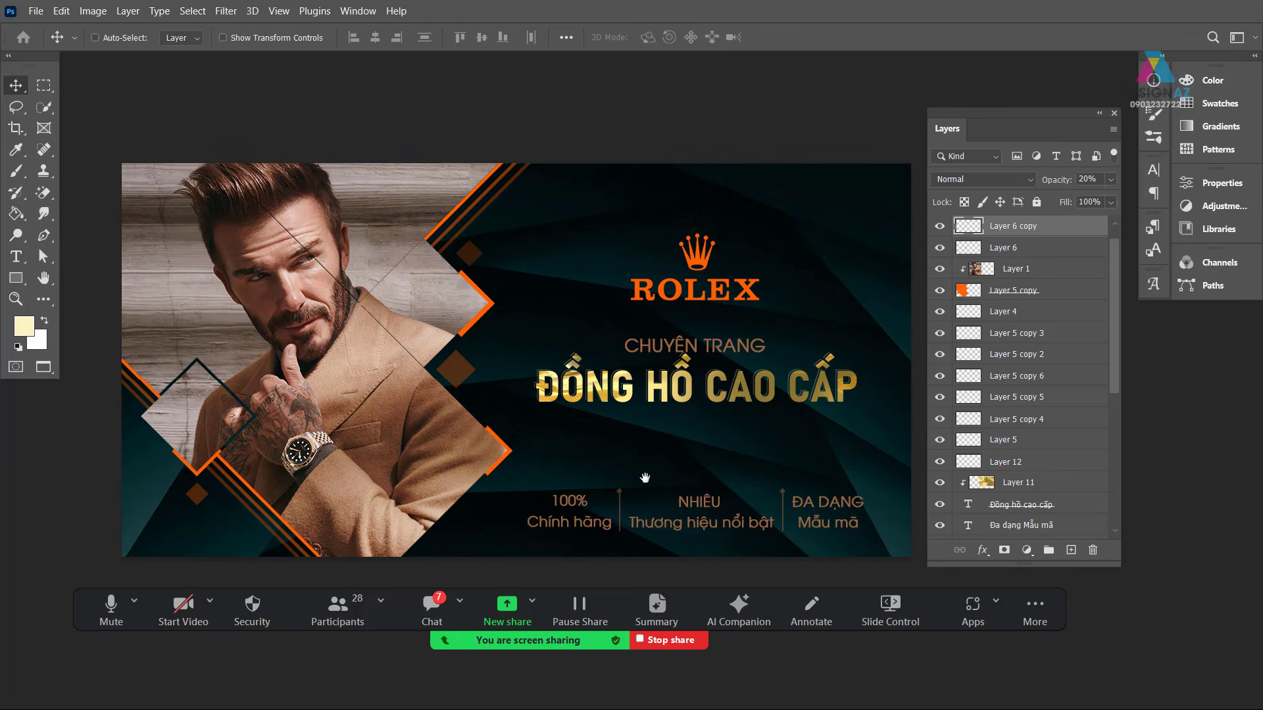
Step: Hide the layer list to present the finished banner unobstructed, and stop sharing the screen in the Zoom meeting
click(1113, 112)
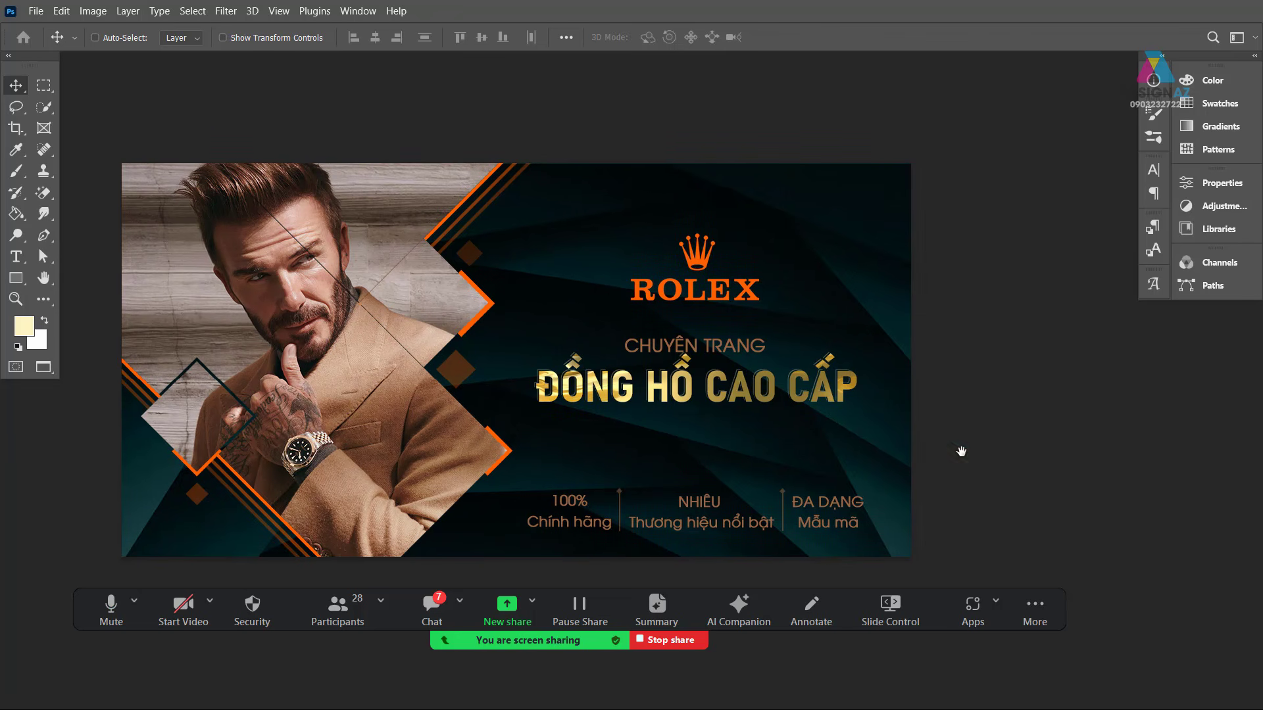
drag(842, 437, 945, 413)
drag(1069, 480, 1030, 494)
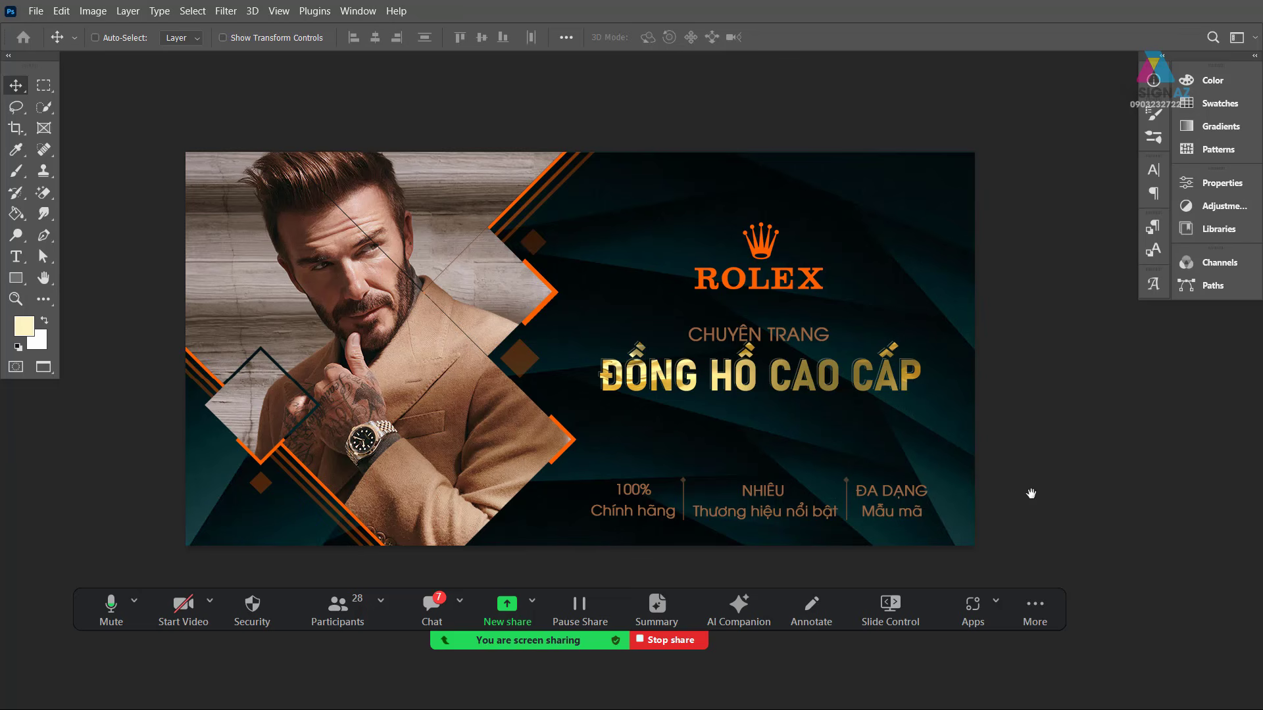
click(669, 640)
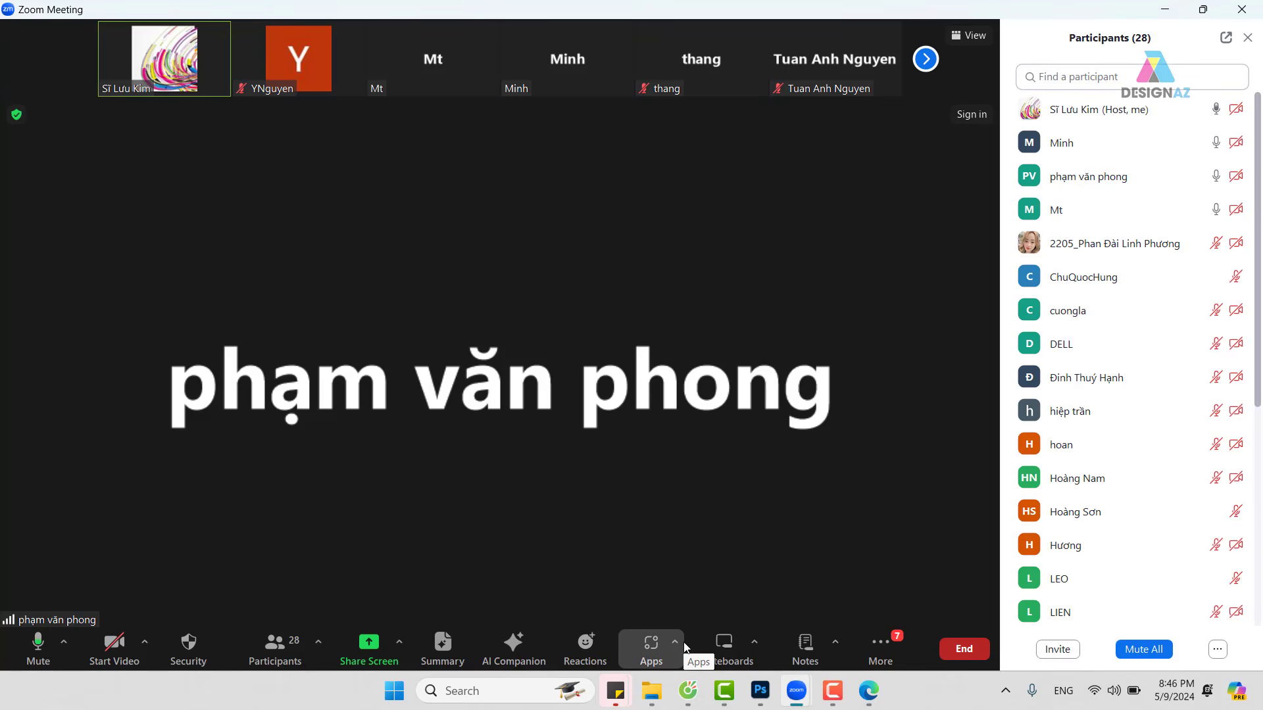